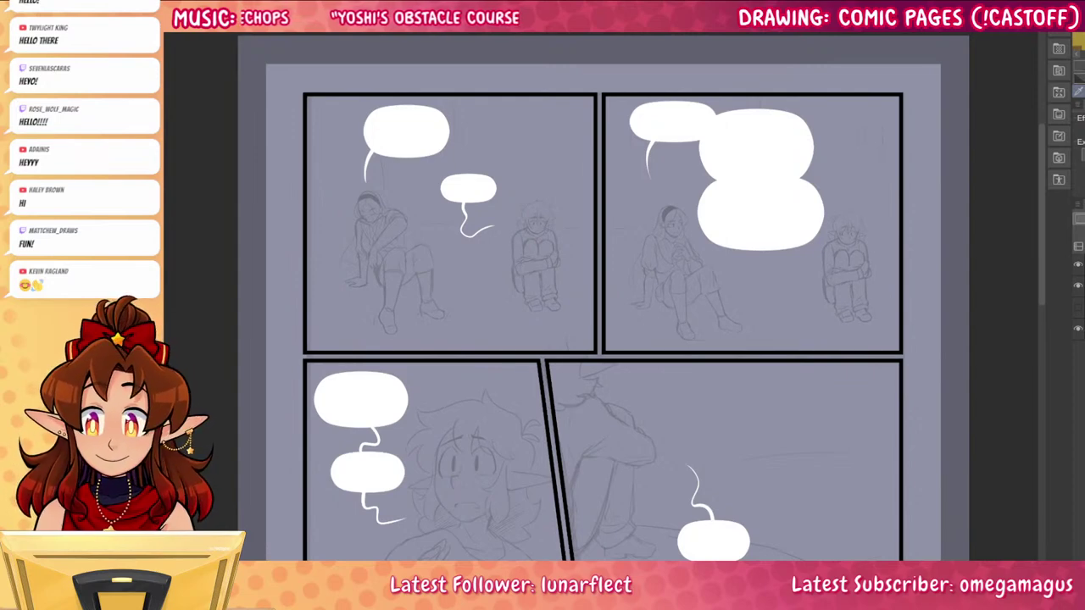
Look over the sketched comic page, checking it with the panel borders and speech bubbles hidden and shown again
{"action": "scroll", "coordinate": [492, 244], "scroll_direction": "up", "scroll_amount": 3}
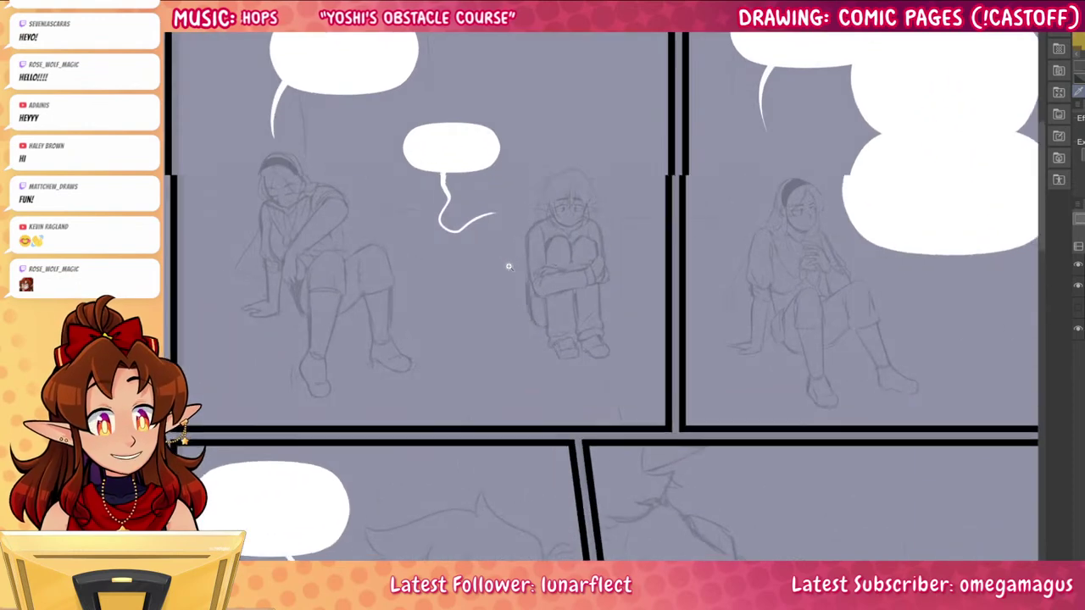
{"action": "left_click_drag", "start_coordinate": [509, 267], "coordinate": [630, 300]}
{"action": "scroll", "coordinate": [784, 417], "scroll_direction": "down", "scroll_amount": 5}
{"action": "mouse_move", "coordinate": [941, 593]}
{"action": "left_mouse_down"}
{"action": "mouse_move", "coordinate": [770, 477]}
{"action": "mouse_move", "coordinate": [779, 342]}
{"action": "left_mouse_up"}
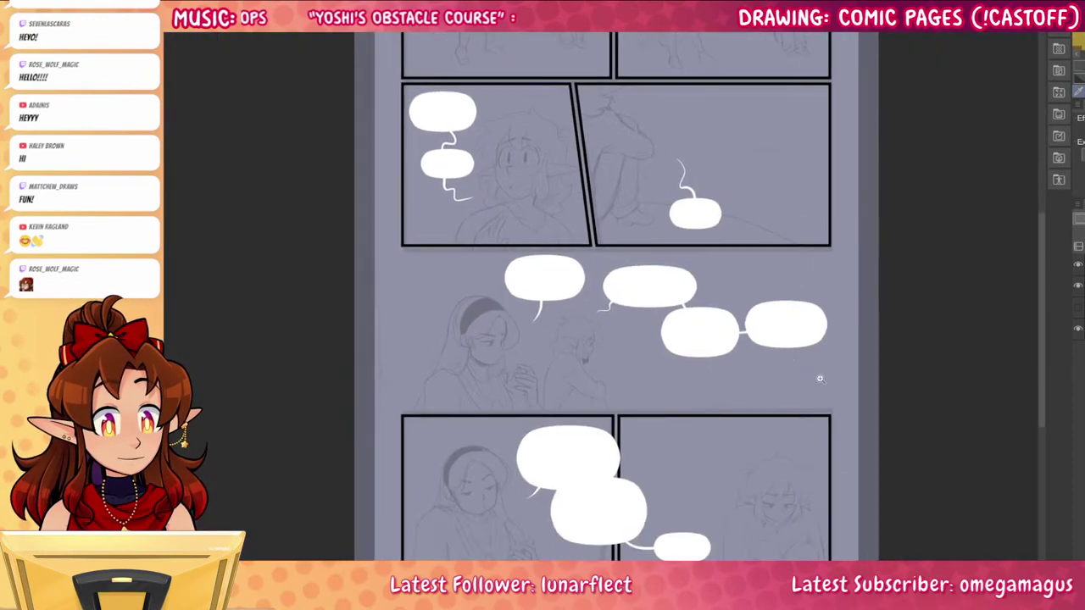
{"action": "left_click", "coordinate": [1078, 264]}
{"action": "scroll", "coordinate": [512, 160], "scroll_direction": "up", "scroll_amount": 2}
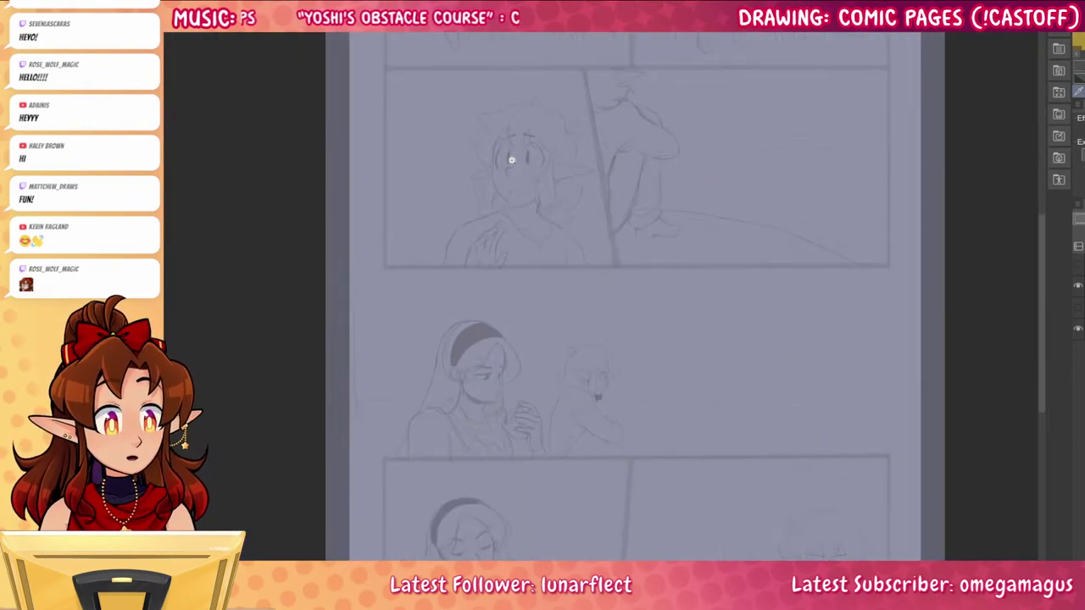
{"action": "scroll", "coordinate": [513, 161], "scroll_direction": "down", "scroll_amount": 1}
{"action": "left_click", "coordinate": [1079, 266]}
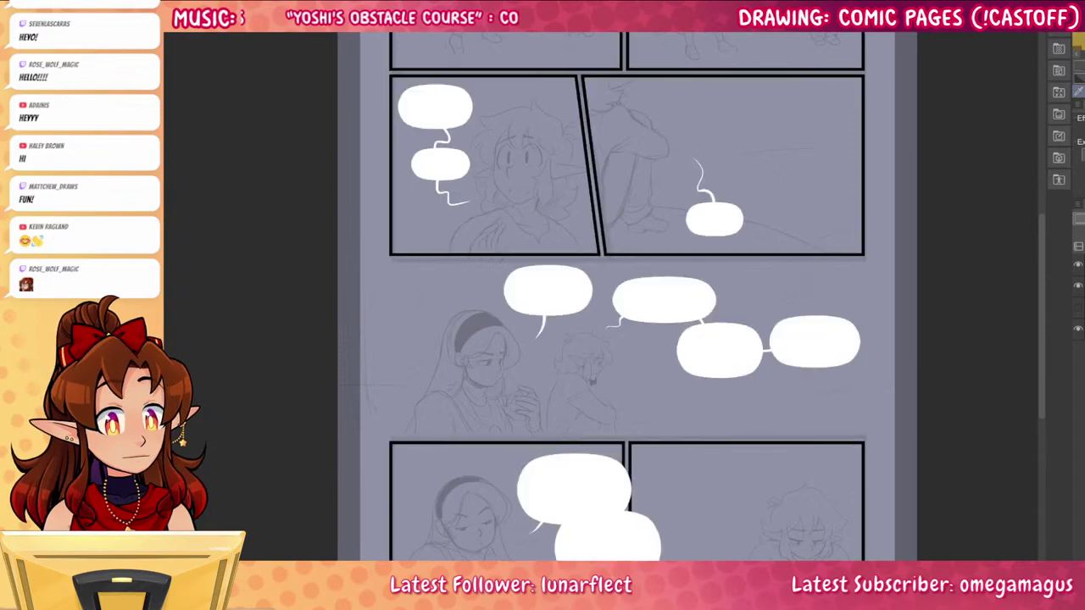
{"action": "scroll", "coordinate": [1078, 339], "scroll_direction": "down", "scroll_amount": 5}
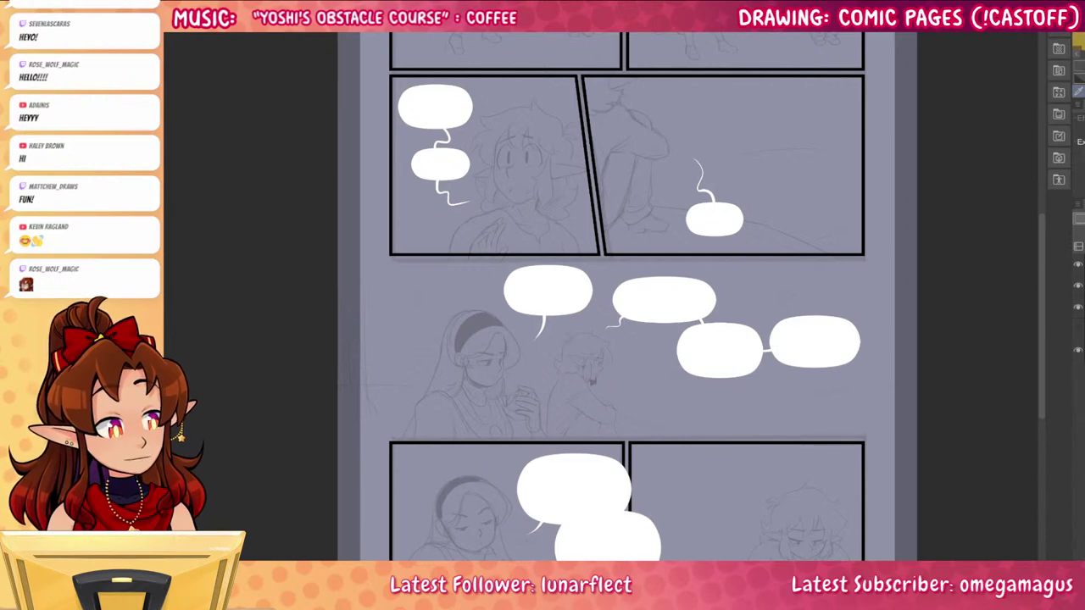
Hide the speech bubbles and add a new layer for inking the elf-eared character's face in the second-row left panel
{"action": "left_click", "coordinate": [1079, 285]}
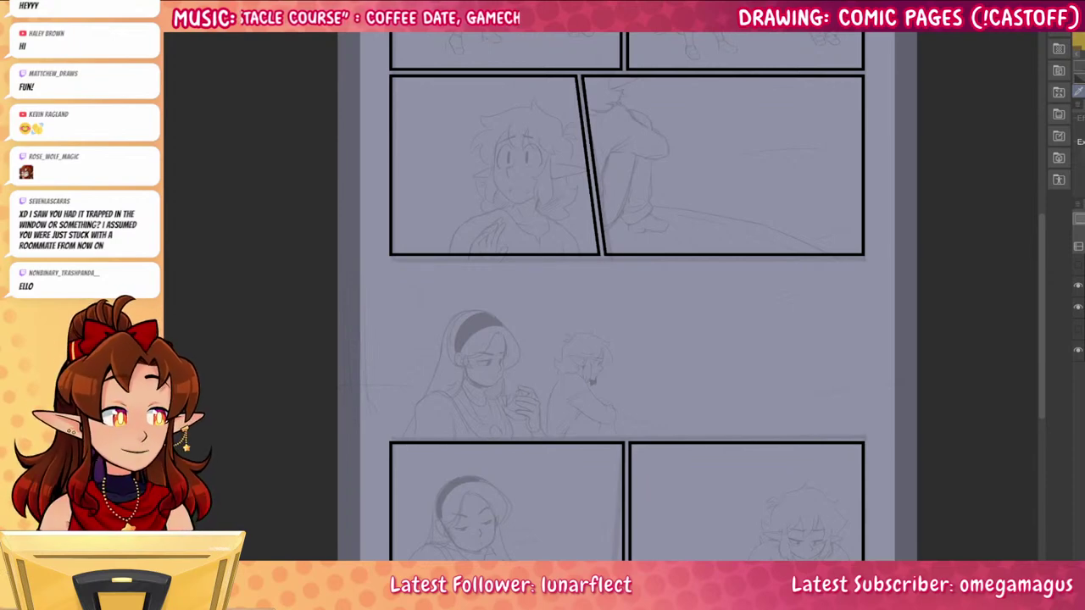
{"action": "scroll", "coordinate": [842, 330], "scroll_direction": "up", "scroll_amount": 5}
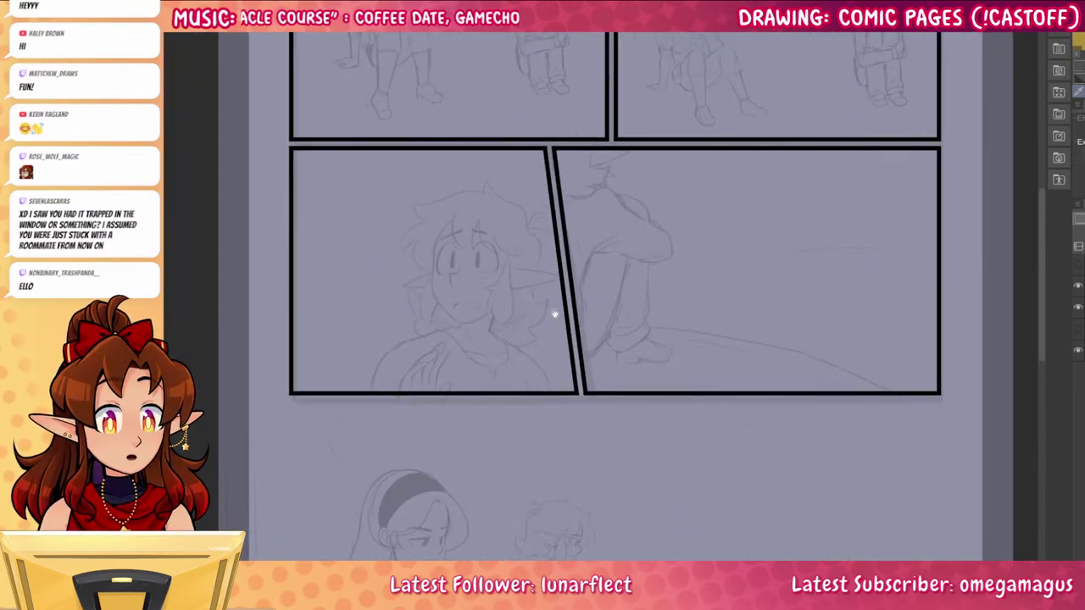
{"action": "scroll", "coordinate": [593, 384], "scroll_direction": "up", "scroll_amount": 2}
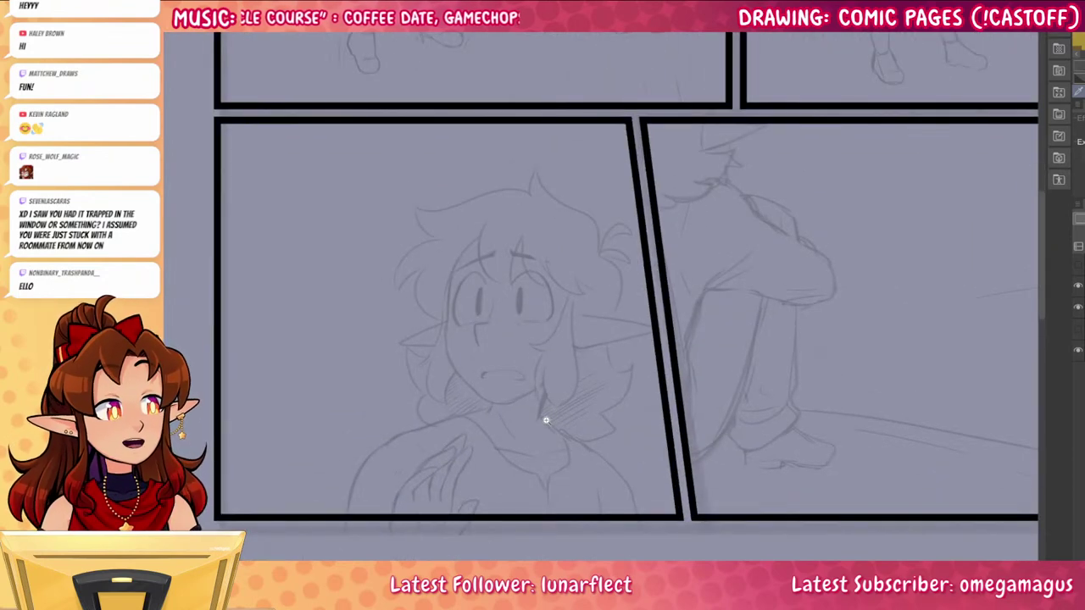
{"action": "scroll", "coordinate": [546, 418], "scroll_direction": "up", "scroll_amount": 4}
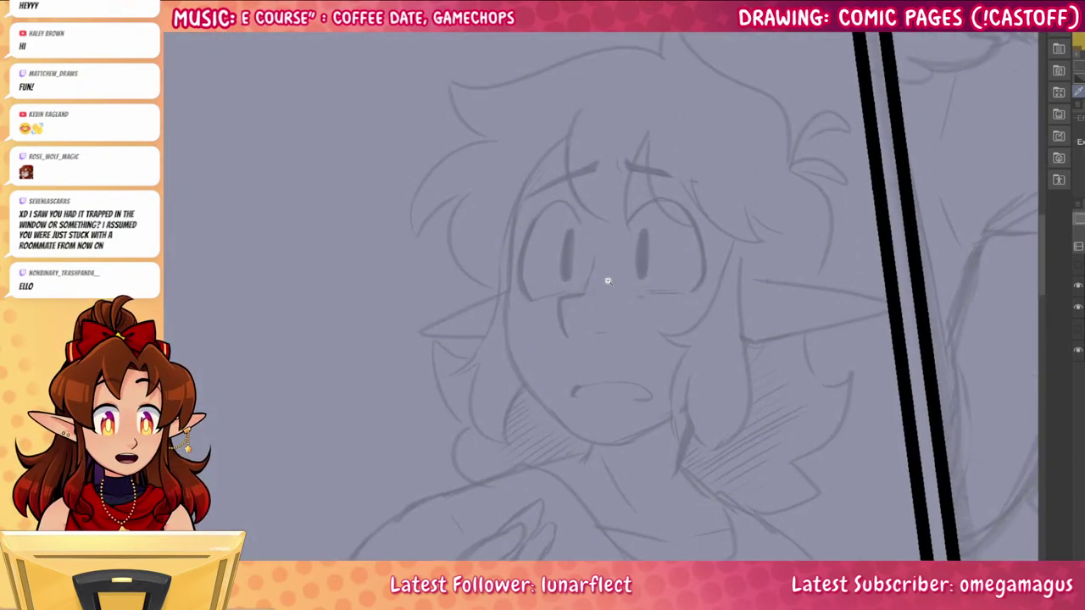
{"action": "scroll", "coordinate": [608, 280], "scroll_direction": "up", "scroll_amount": 2}
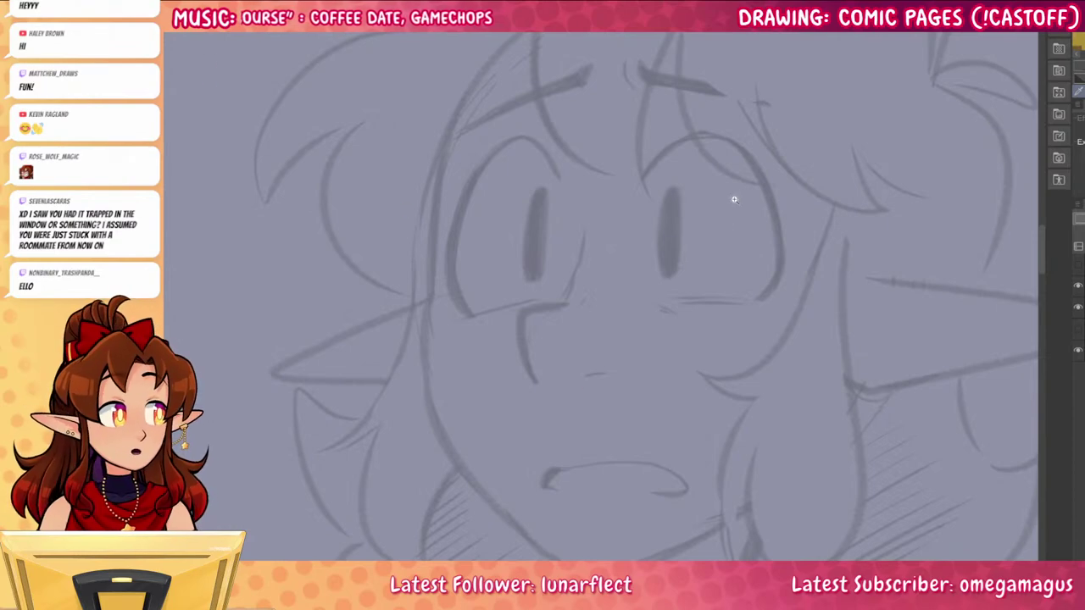
{"action": "scroll", "coordinate": [623, 189], "scroll_direction": "up", "scroll_amount": 3}
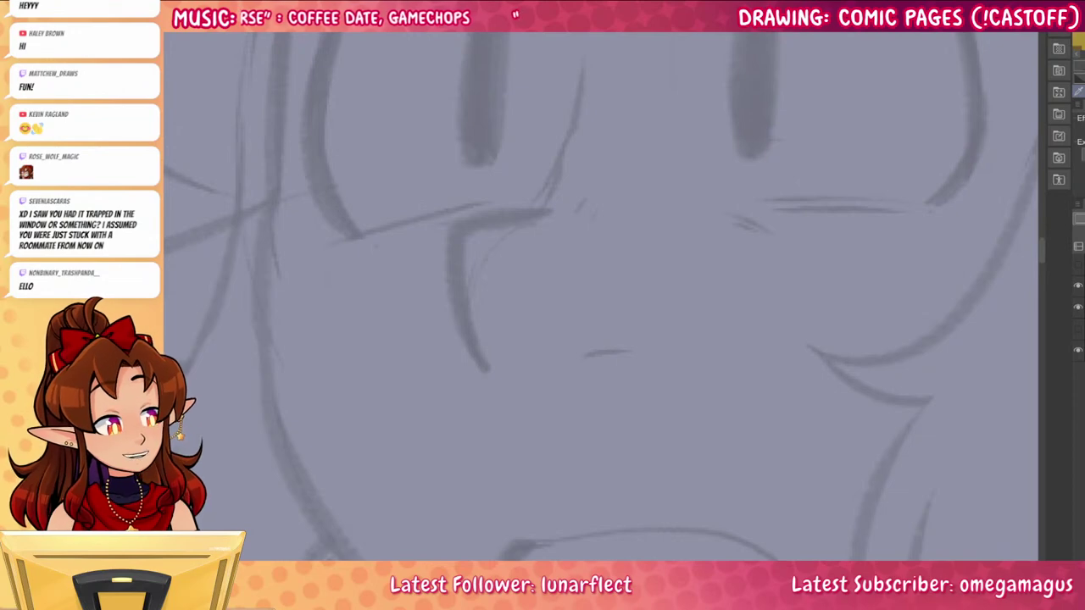
{"action": "key", "text": "ctrl+shift+n"}
{"action": "left_click_drag", "start_coordinate": [618, 178], "coordinate": [737, 301]}
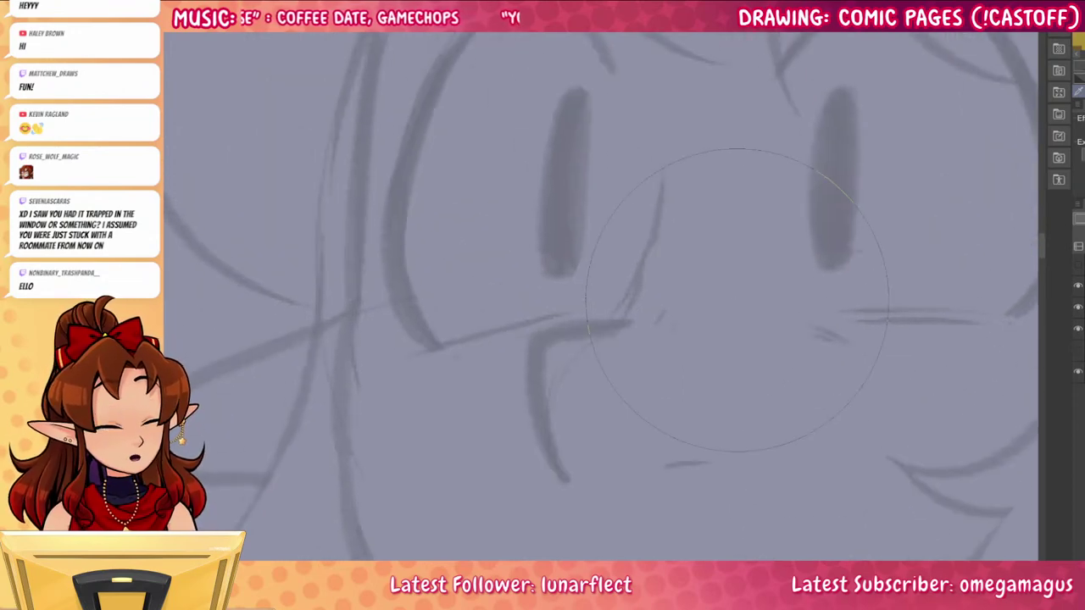
Ink the tapered curve of the nose bridge between the character's eyes in black with a pen
{"action": "key", "text": "p"}
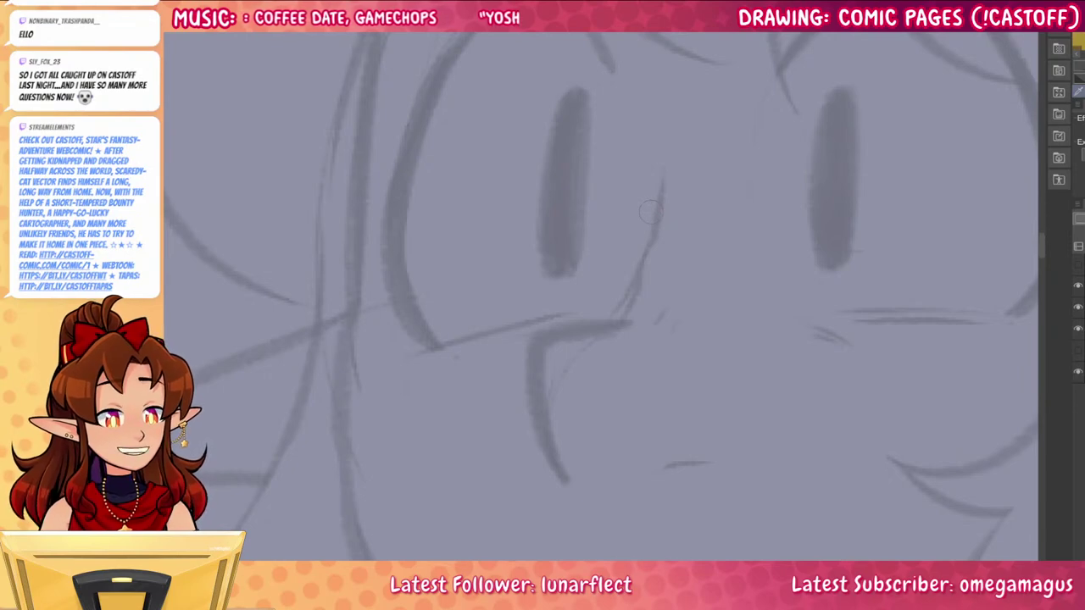
{"action": "mouse_move", "coordinate": [664, 176]}
{"action": "left_mouse_down"}
{"action": "mouse_move", "coordinate": [624, 318]}
{"action": "mouse_move", "coordinate": [661, 237]}
{"action": "mouse_move", "coordinate": [661, 174]}
{"action": "left_mouse_up"}
{"action": "key", "text": "ctrl+z"}
{"action": "key", "text": "ctrl+z"}
{"action": "left_click_drag", "start_coordinate": [616, 329], "coordinate": [665, 168]}
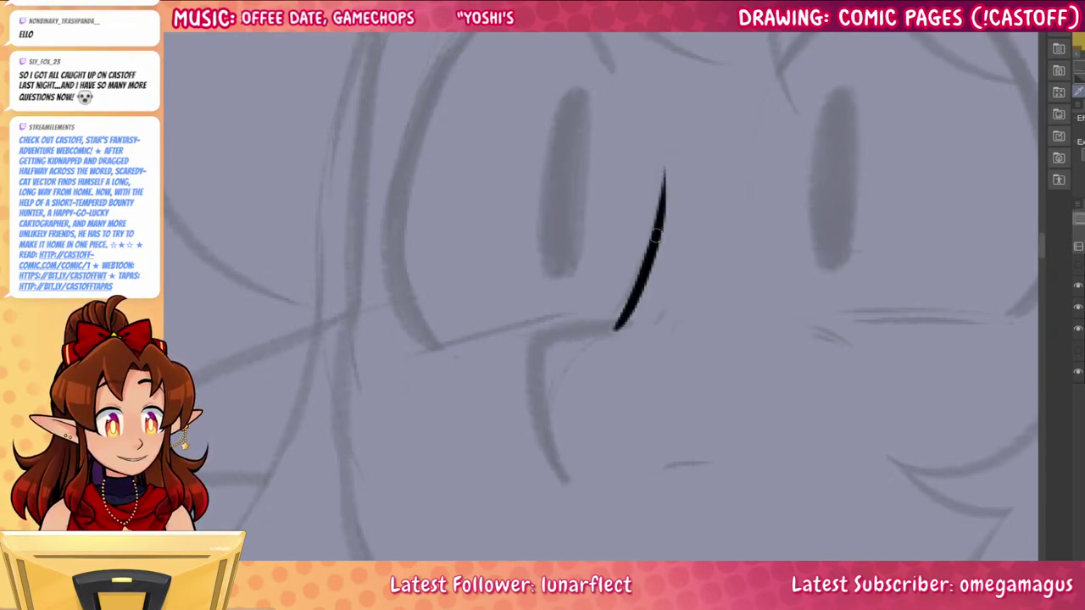
Ink the nose contour from the base of the bridge across to the tip and down in one tapering stroke
{"action": "left_click_drag", "start_coordinate": [617, 325], "coordinate": [558, 485]}
{"action": "key", "text": "ctrl+z"}
{"action": "left_click_drag", "start_coordinate": [620, 322], "coordinate": [564, 513]}
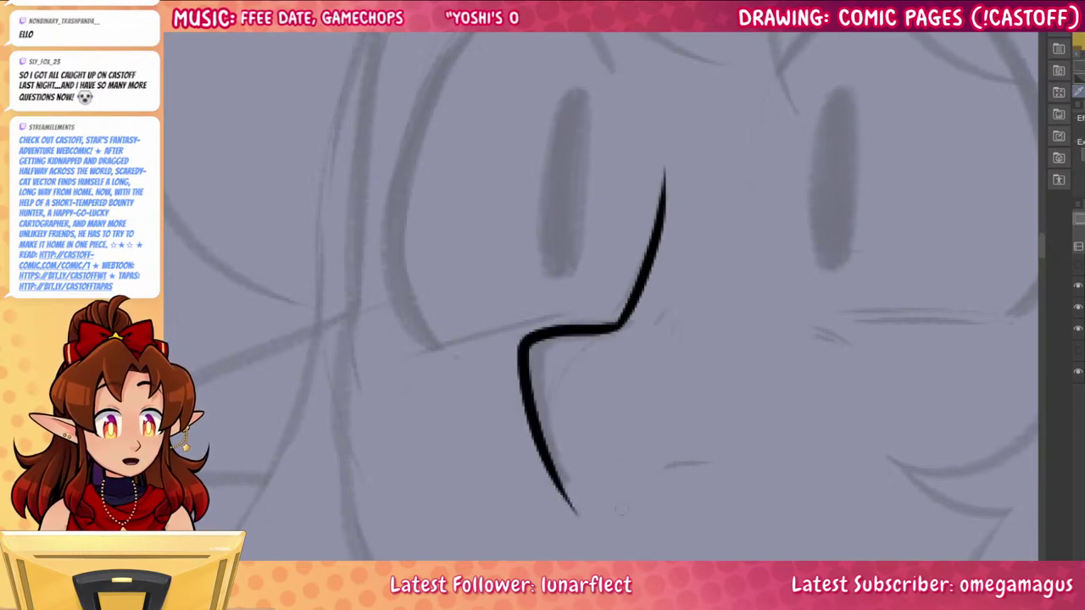
{"action": "key", "text": "ctrl+z"}
{"action": "left_click_drag", "start_coordinate": [617, 327], "coordinate": [555, 478]}
{"action": "key", "text": "ctrl+z"}
{"action": "mouse_move", "coordinate": [619, 327]}
{"action": "left_mouse_down"}
{"action": "mouse_move", "coordinate": [541, 416]}
{"action": "mouse_move", "coordinate": [561, 508]}
{"action": "mouse_move", "coordinate": [537, 431]}
{"action": "mouse_move", "coordinate": [574, 489]}
{"action": "left_mouse_up"}
{"action": "key", "text": "ctrl+z"}
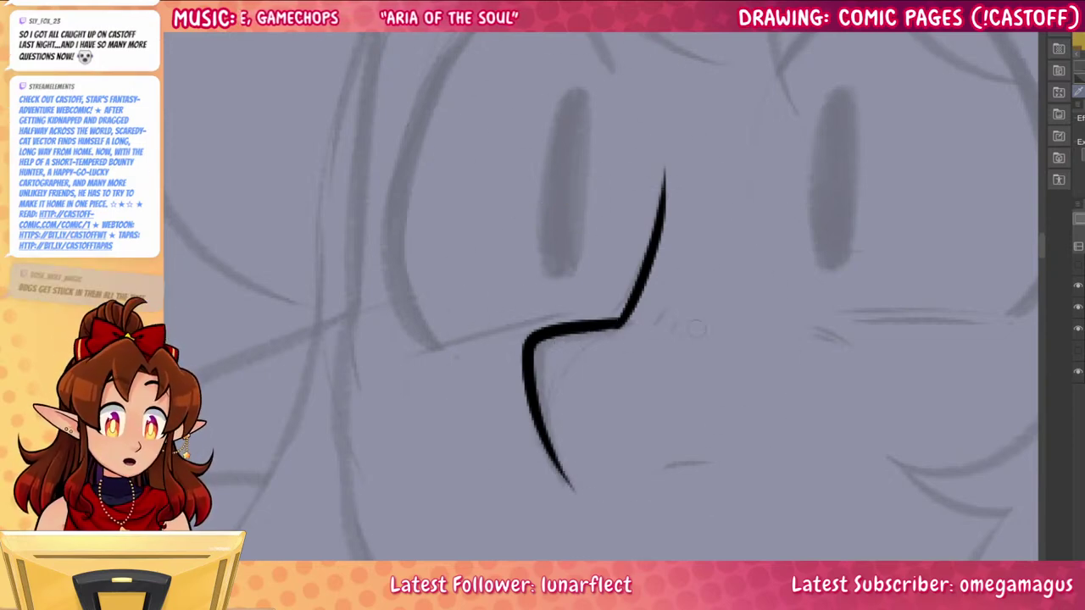
Ink a short curved nostril stroke and add a row of small hatching marks beside the nose bridge
{"action": "left_click_drag", "start_coordinate": [880, 483], "coordinate": [840, 444]}
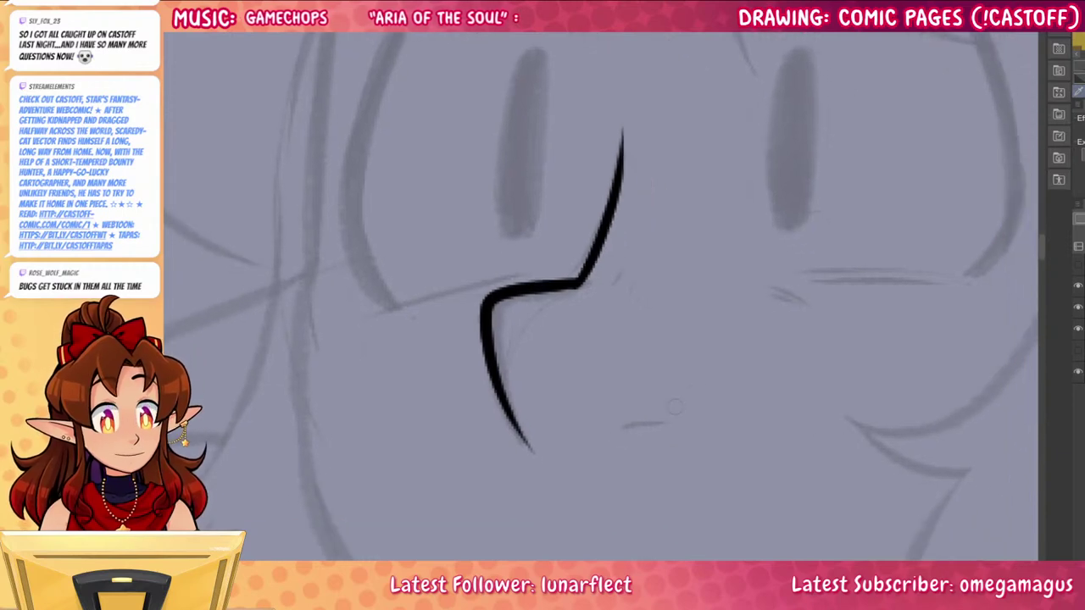
{"action": "left_click_drag", "start_coordinate": [619, 434], "coordinate": [677, 426]}
{"action": "key", "text": "ctrl+z"}
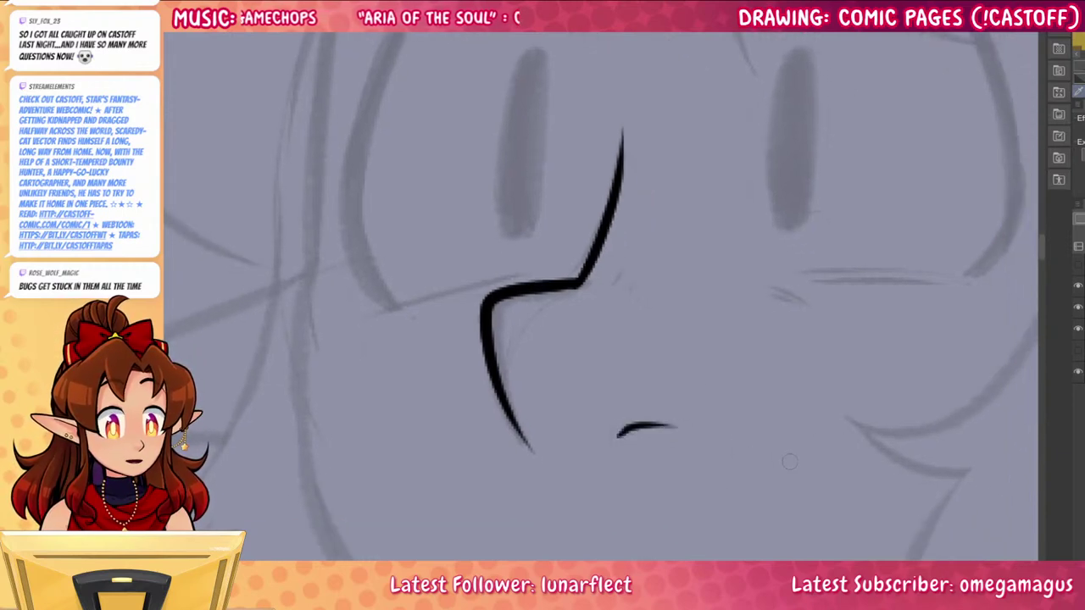
{"action": "left_click_drag", "start_coordinate": [804, 332], "coordinate": [792, 415]}
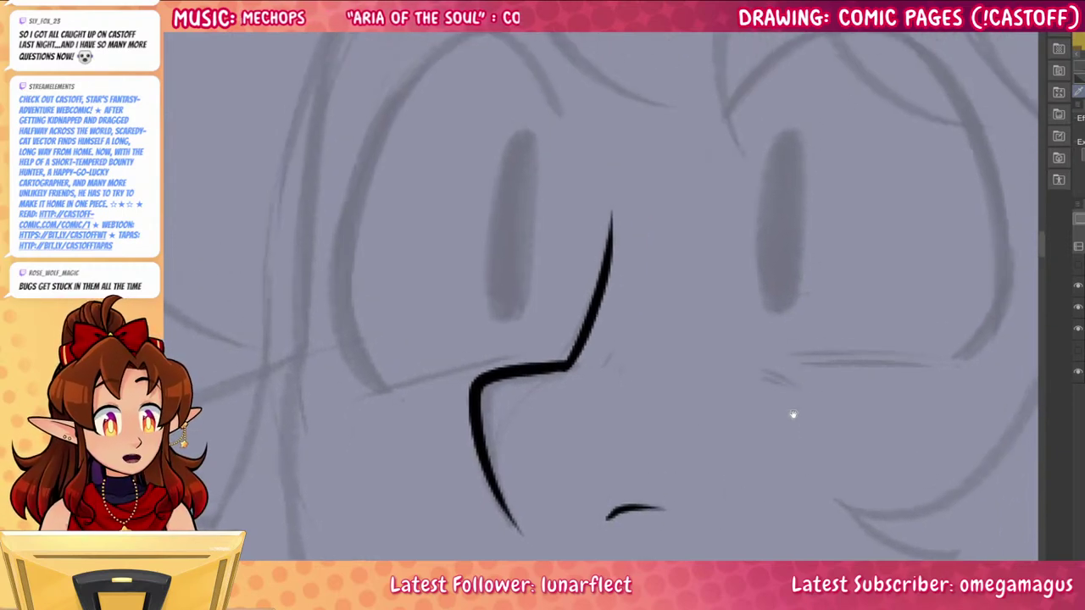
{"action": "left_click_drag", "start_coordinate": [598, 330], "coordinate": [581, 368]}
{"action": "mouse_move", "coordinate": [605, 330]}
{"action": "left_mouse_down"}
{"action": "mouse_move", "coordinate": [593, 365]}
{"action": "mouse_move", "coordinate": [609, 358]}
{"action": "left_mouse_up"}
{"action": "mouse_move", "coordinate": [622, 334]}
{"action": "left_mouse_down"}
{"action": "mouse_move", "coordinate": [620, 368]}
{"action": "mouse_move", "coordinate": [632, 339]}
{"action": "left_mouse_up"}
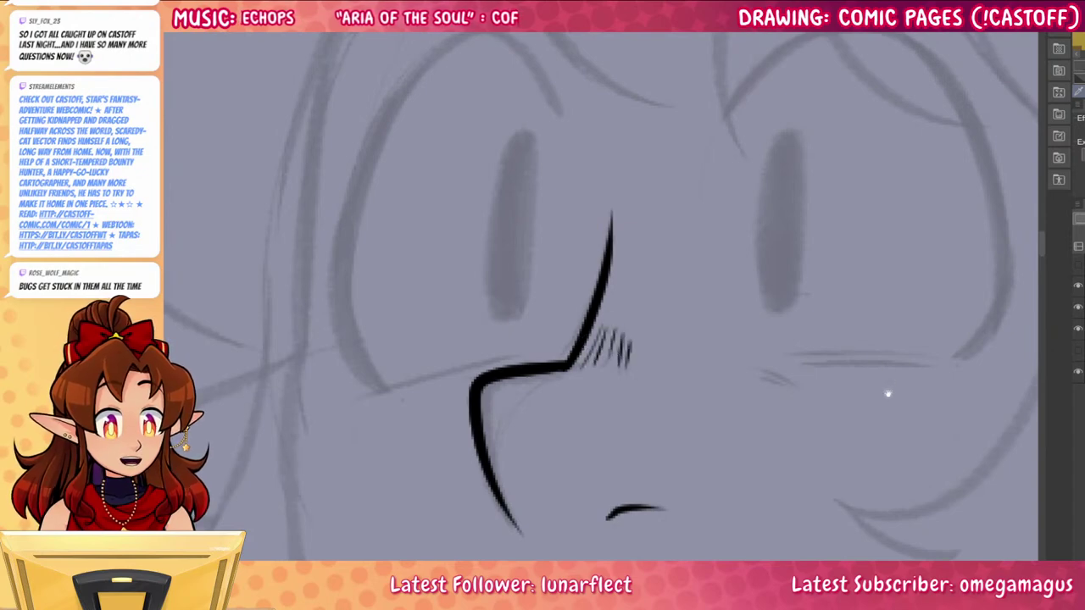
Ink the thick arched upper lid of the right-hand eye, from its inner corner around to the lower outer corner
{"action": "mouse_move", "coordinate": [885, 393]}
{"action": "left_mouse_down"}
{"action": "mouse_move", "coordinate": [688, 449]}
{"action": "mouse_move", "coordinate": [649, 484]}
{"action": "left_mouse_up"}
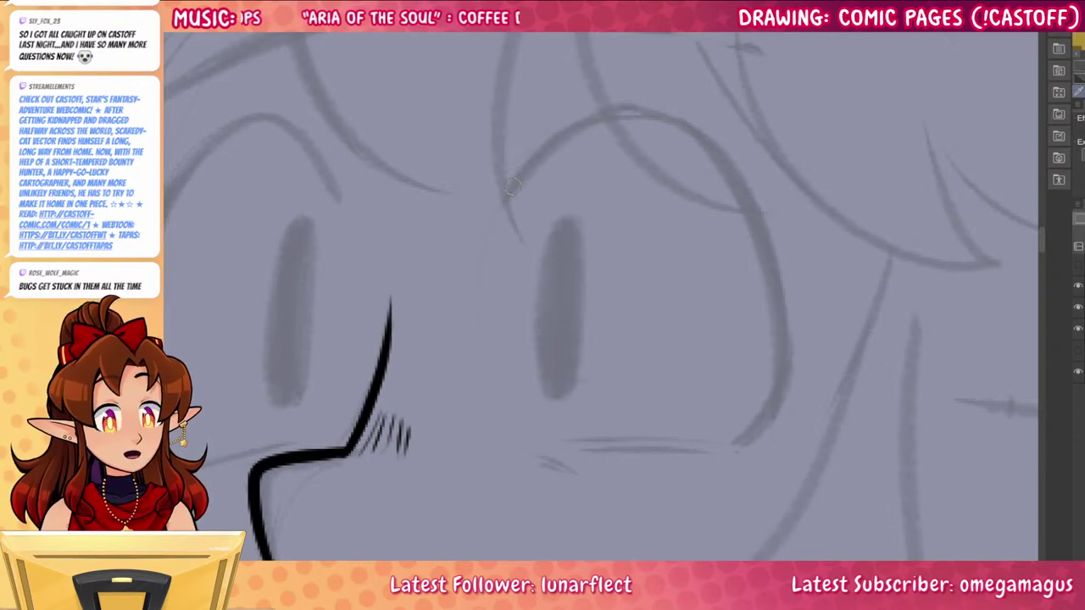
{"action": "mouse_move", "coordinate": [498, 212]}
{"action": "left_mouse_down"}
{"action": "mouse_move", "coordinate": [621, 100]}
{"action": "mouse_move", "coordinate": [773, 416]}
{"action": "left_mouse_up"}
{"action": "key", "text": "ctrl+z"}
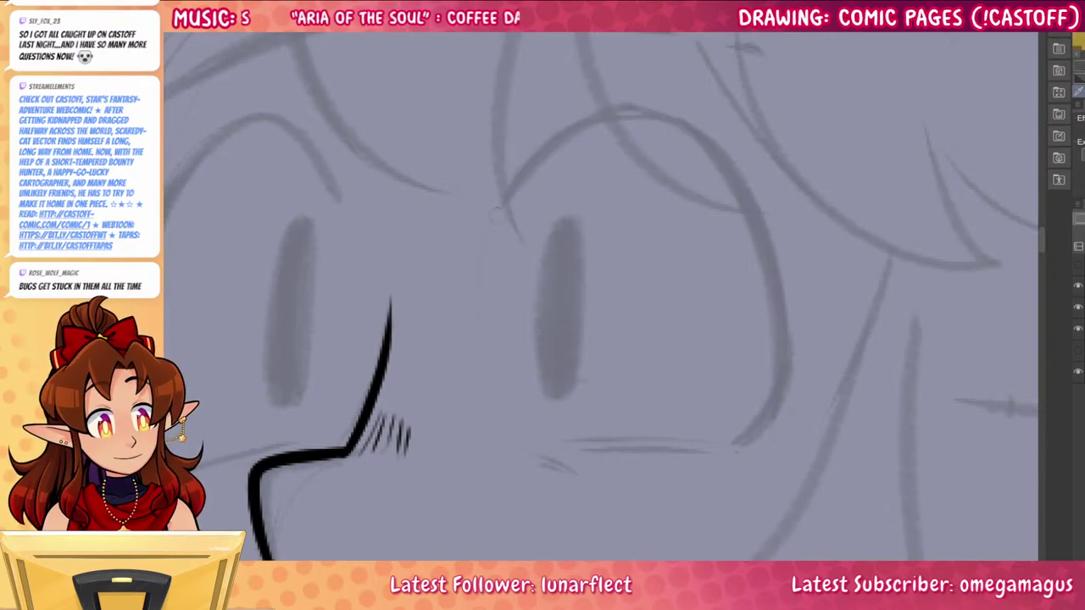
{"action": "mouse_move", "coordinate": [499, 213]}
{"action": "left_mouse_down"}
{"action": "mouse_move", "coordinate": [647, 106]}
{"action": "mouse_move", "coordinate": [774, 429]}
{"action": "mouse_move", "coordinate": [762, 428]}
{"action": "mouse_move", "coordinate": [780, 384]}
{"action": "left_mouse_up"}
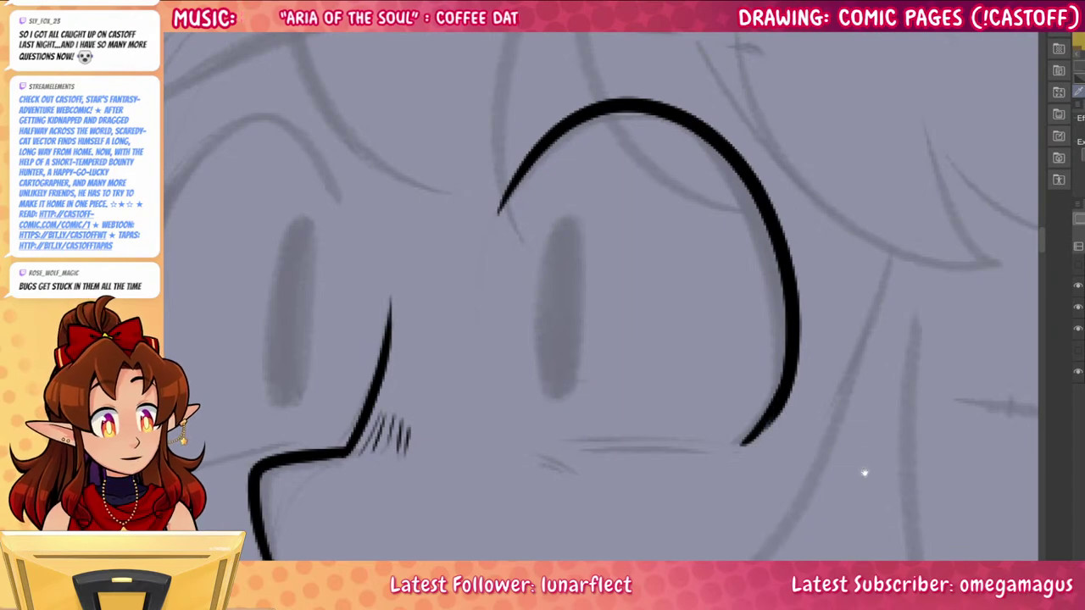
{"action": "left_click_drag", "start_coordinate": [864, 472], "coordinate": [877, 379]}
{"action": "key", "text": "ctrl+z"}
{"action": "left_click_drag", "start_coordinate": [755, 352], "coordinate": [804, 274]}
{"action": "key", "text": "ctrl+z"}
{"action": "mouse_move", "coordinate": [753, 353]}
{"action": "left_mouse_down"}
{"action": "mouse_move", "coordinate": [787, 312]}
{"action": "mouse_move", "coordinate": [806, 199]}
{"action": "left_mouse_up"}
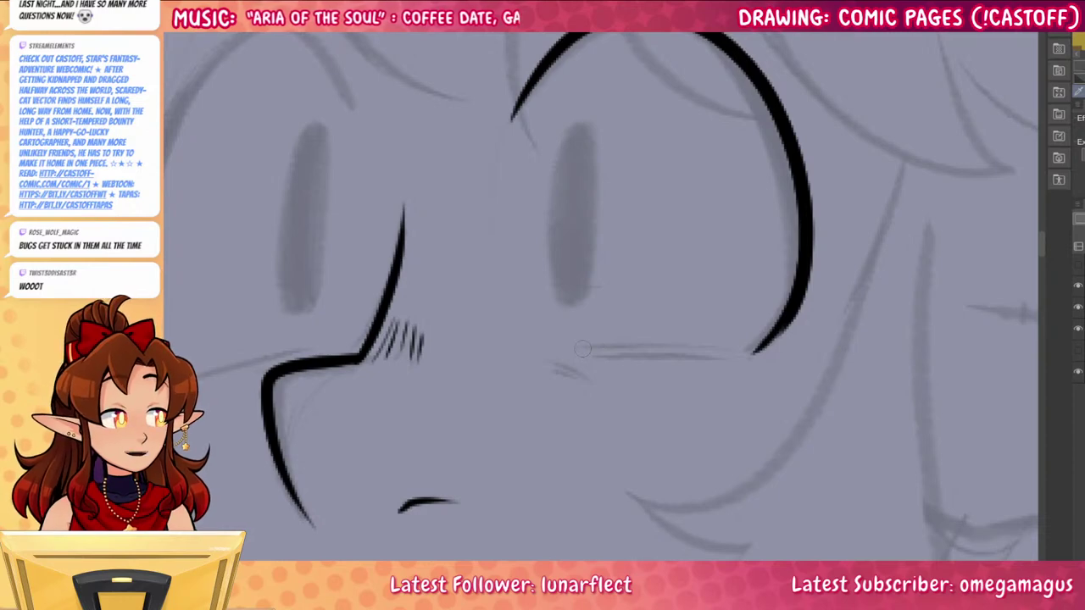
Ink the two thin lower-lid lines under the right-hand eye and the short crease marks at its inner corner
{"action": "mouse_move", "coordinate": [570, 346]}
{"action": "left_mouse_down"}
{"action": "mouse_move", "coordinate": [792, 354]}
{"action": "mouse_move", "coordinate": [665, 344]}
{"action": "mouse_move", "coordinate": [792, 354]}
{"action": "mouse_move", "coordinate": [774, 365]}
{"action": "left_mouse_up"}
{"action": "key", "text": "ctrl+z"}
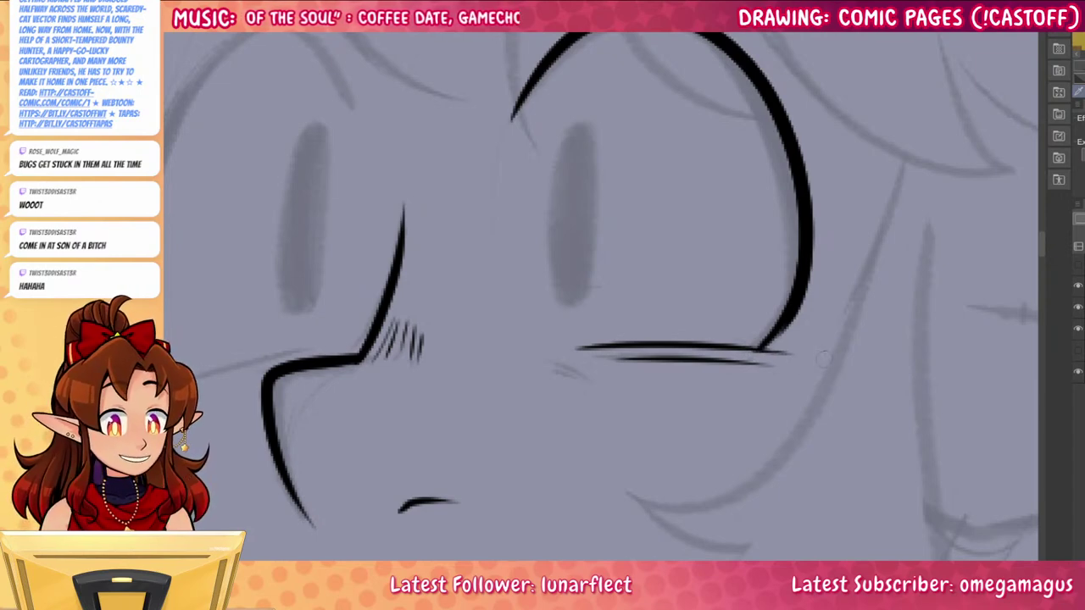
{"action": "mouse_move", "coordinate": [583, 373]}
{"action": "left_mouse_down"}
{"action": "mouse_move", "coordinate": [541, 356]}
{"action": "mouse_move", "coordinate": [541, 365]}
{"action": "left_mouse_up"}
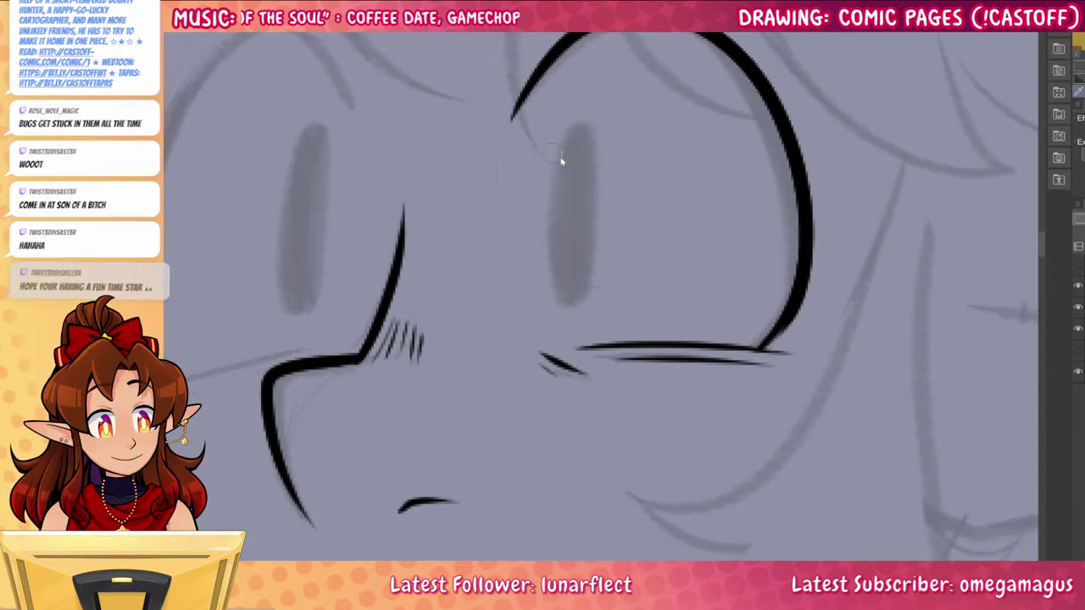
Ink the outline of the right-hand eye's tall oval pupil and thicken its upper edge
{"action": "mouse_move", "coordinate": [562, 134]}
{"action": "left_mouse_down"}
{"action": "mouse_move", "coordinate": [549, 245]}
{"action": "mouse_move", "coordinate": [598, 180]}
{"action": "left_mouse_up"}
{"action": "key", "text": "ctrl+z"}
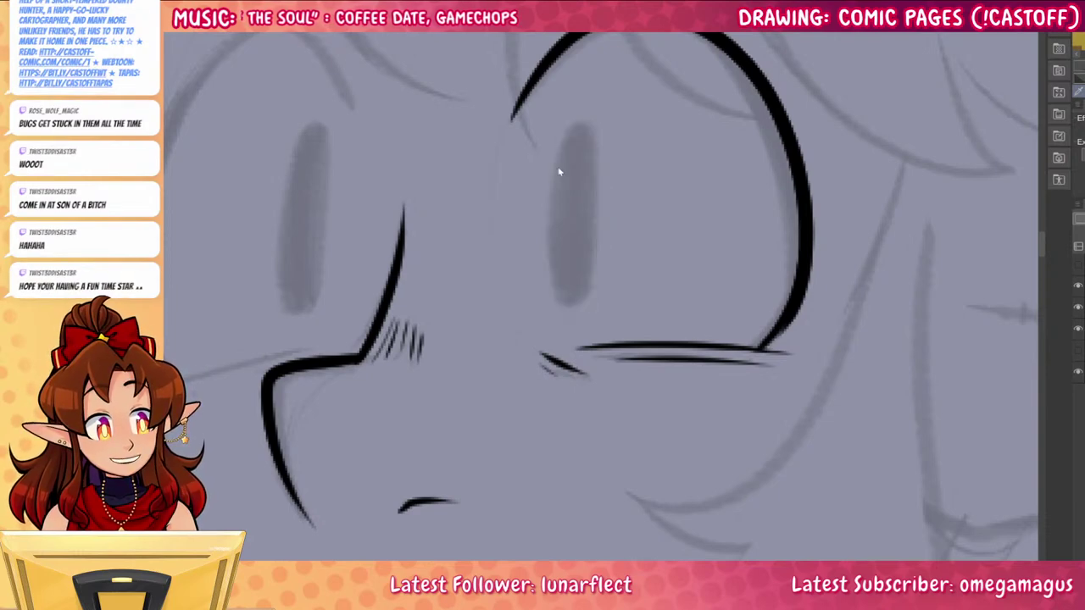
{"action": "mouse_move", "coordinate": [566, 132]}
{"action": "left_mouse_down"}
{"action": "mouse_move", "coordinate": [549, 205]}
{"action": "mouse_move", "coordinate": [560, 304]}
{"action": "mouse_move", "coordinate": [602, 242]}
{"action": "mouse_move", "coordinate": [589, 128]}
{"action": "mouse_move", "coordinate": [561, 157]}
{"action": "left_mouse_up"}
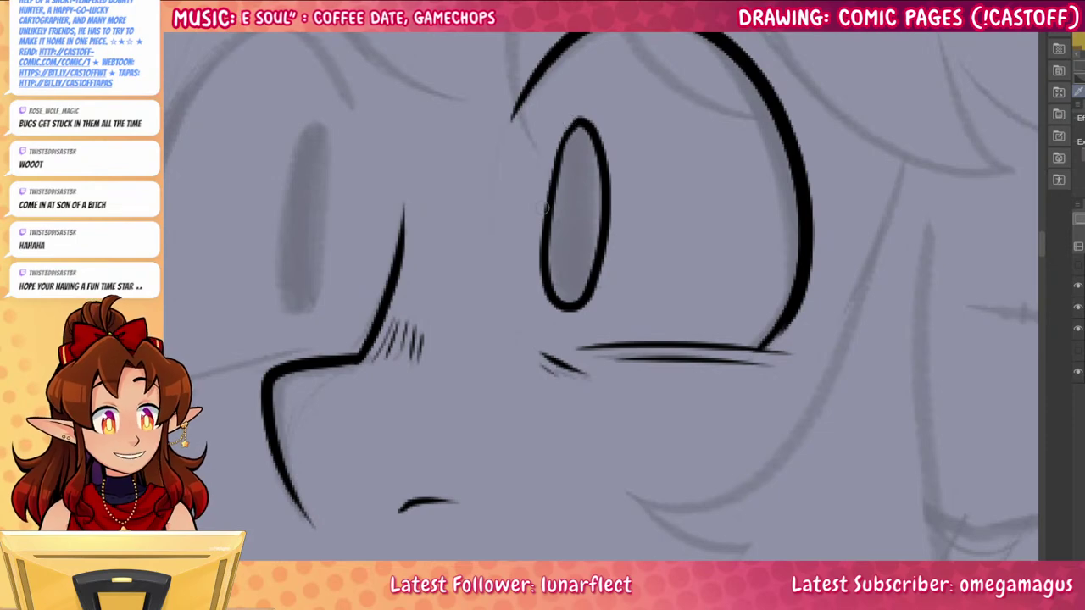
{"action": "mouse_move", "coordinate": [549, 223]}
{"action": "left_mouse_down"}
{"action": "mouse_move", "coordinate": [562, 139]}
{"action": "mouse_move", "coordinate": [593, 125]}
{"action": "left_mouse_up"}
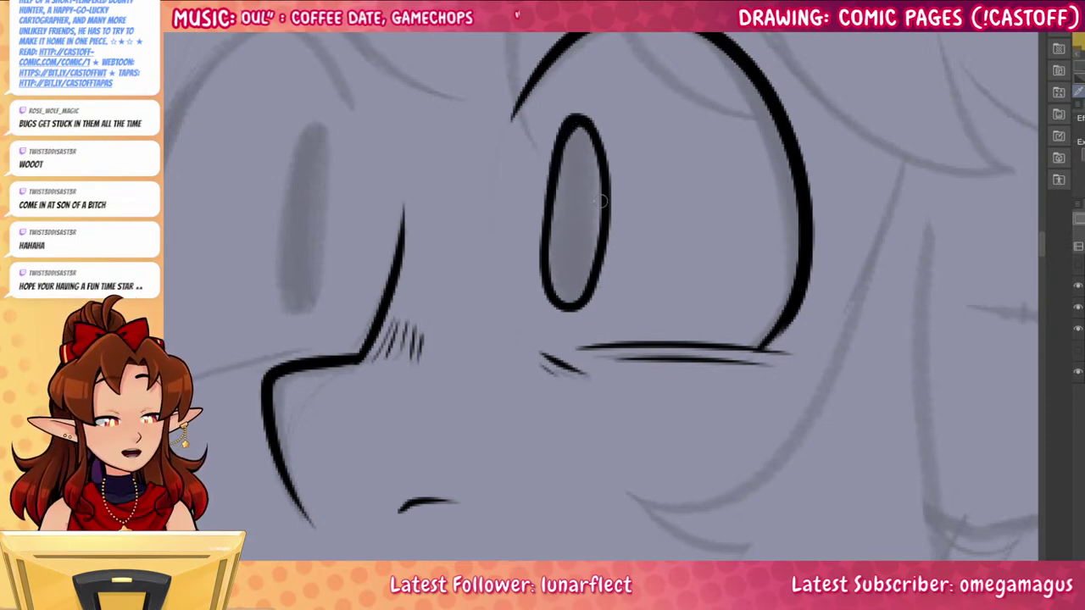
Touch up the right-hand eye's thick outline where its outer corner meets the lower lid
{"action": "left_click_drag", "start_coordinate": [795, 380], "coordinate": [877, 498]}
{"action": "left_click_drag", "start_coordinate": [897, 287], "coordinate": [831, 307]}
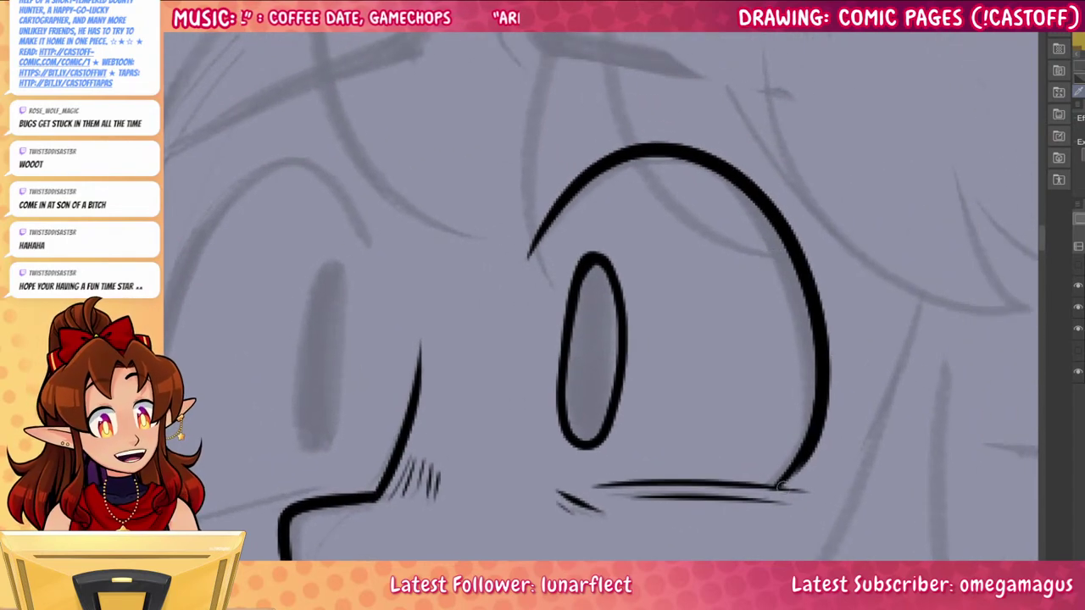
{"action": "left_click_drag", "start_coordinate": [779, 487], "coordinate": [800, 467]}
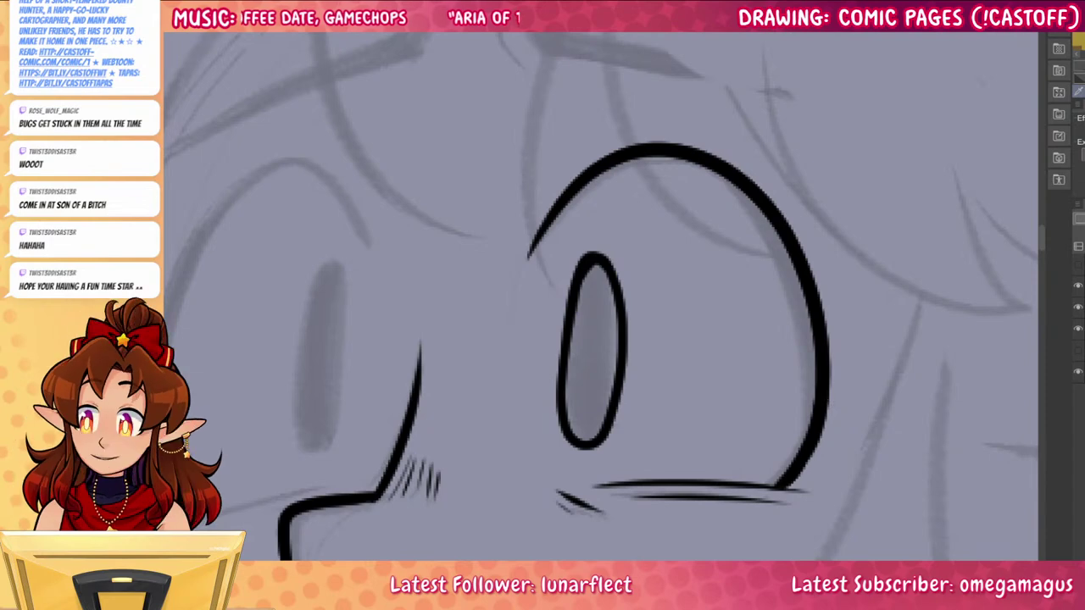
Ink the arched upper lid of the left-hand eye from its inner corner over to the outer side
{"action": "left_click_drag", "start_coordinate": [772, 445], "coordinate": [938, 436]}
{"action": "mouse_move", "coordinate": [533, 246]}
{"action": "left_mouse_down"}
{"action": "mouse_move", "coordinate": [479, 155]}
{"action": "mouse_move", "coordinate": [392, 195]}
{"action": "mouse_move", "coordinate": [304, 445]}
{"action": "mouse_move", "coordinate": [307, 471]}
{"action": "left_mouse_up"}
{"action": "key", "text": "ctrl+z"}
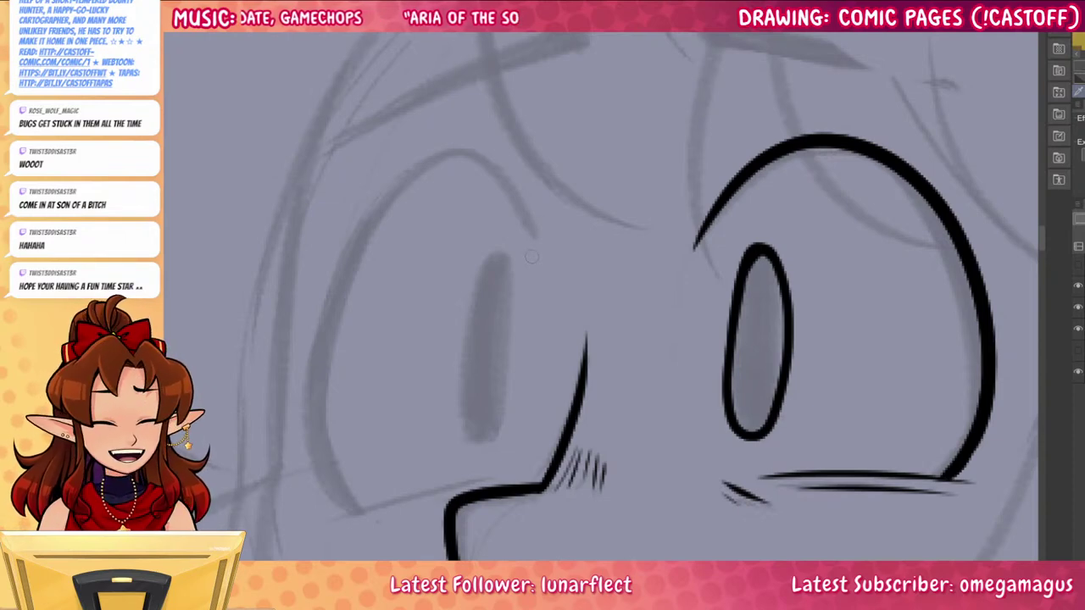
{"action": "mouse_move", "coordinate": [529, 238]}
{"action": "left_mouse_down"}
{"action": "mouse_move", "coordinate": [504, 189]}
{"action": "mouse_move", "coordinate": [428, 155]}
{"action": "mouse_move", "coordinate": [327, 441]}
{"action": "left_mouse_up"}
{"action": "key", "text": "ctrl+z"}
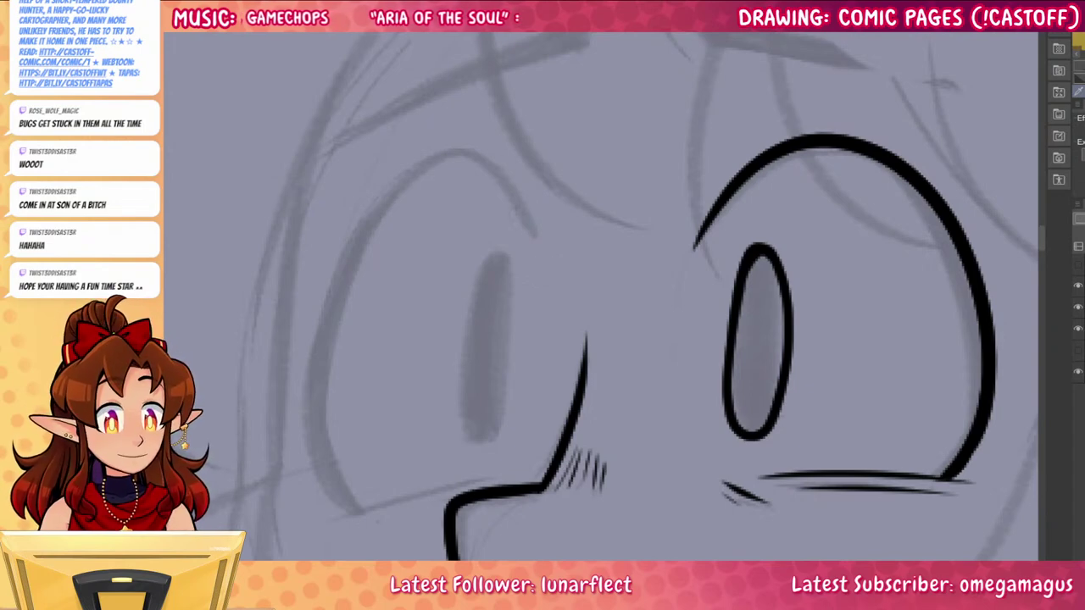
{"action": "mouse_move", "coordinate": [535, 246]}
{"action": "left_mouse_down"}
{"action": "mouse_move", "coordinate": [479, 153]}
{"action": "mouse_move", "coordinate": [353, 212]}
{"action": "mouse_move", "coordinate": [532, 231]}
{"action": "mouse_move", "coordinate": [452, 148]}
{"action": "mouse_move", "coordinate": [311, 363]}
{"action": "mouse_move", "coordinate": [307, 445]}
{"action": "left_mouse_up"}
{"action": "key", "text": "ctrl+z"}
Ink the left-hand eye's outer edge down to its lower corner and thicken the line along that side
{"action": "mouse_move", "coordinate": [313, 359]}
{"action": "left_mouse_down"}
{"action": "mouse_move", "coordinate": [362, 509]}
{"action": "mouse_move", "coordinate": [337, 499]}
{"action": "mouse_move", "coordinate": [329, 293]}
{"action": "mouse_move", "coordinate": [308, 427]}
{"action": "left_mouse_up"}
{"action": "key", "text": "ctrl+z"}
{"action": "key", "text": "ctrl+z"}
{"action": "mouse_move", "coordinate": [359, 512]}
{"action": "left_mouse_down"}
{"action": "mouse_move", "coordinate": [308, 402]}
{"action": "mouse_move", "coordinate": [360, 237]}
{"action": "mouse_move", "coordinate": [331, 473]}
{"action": "mouse_move", "coordinate": [345, 256]}
{"action": "mouse_move", "coordinate": [313, 361]}
{"action": "left_mouse_up"}
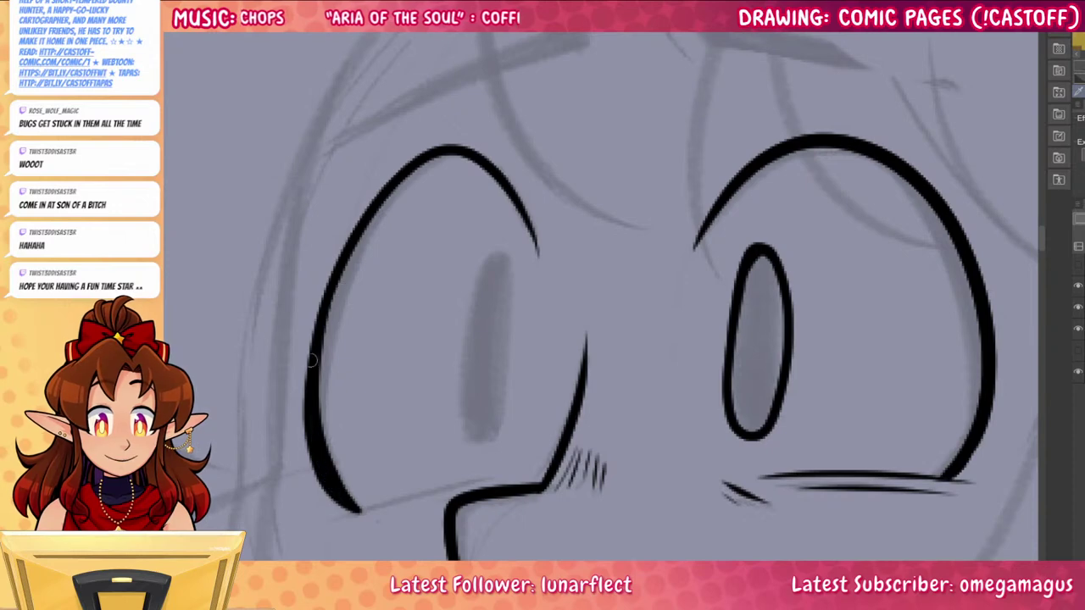
{"action": "left_click_drag", "start_coordinate": [327, 469], "coordinate": [352, 247]}
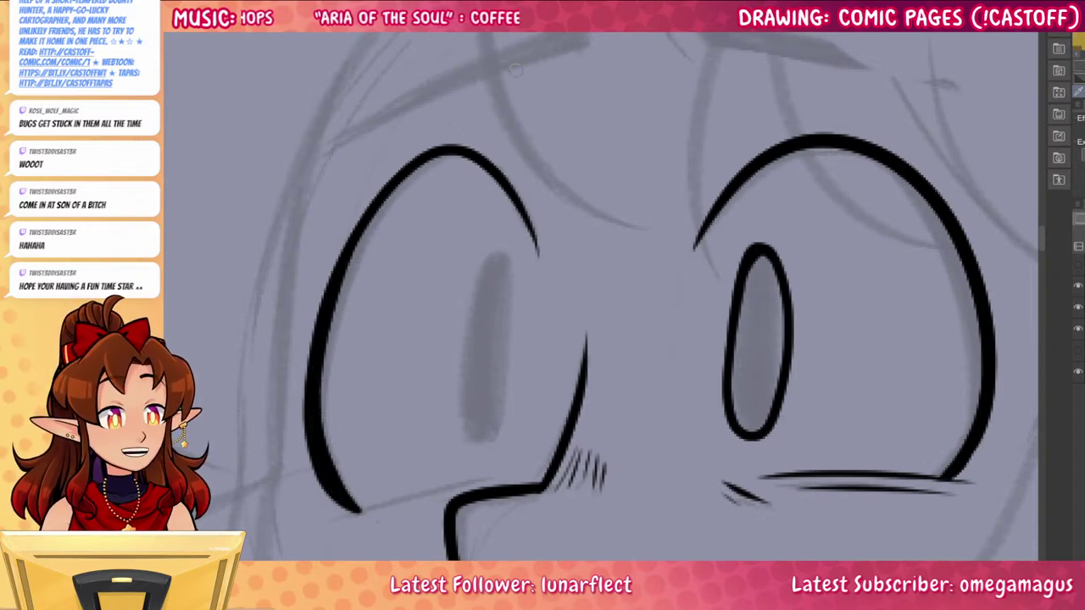
Touch up the left-hand eye's outer outline and ink the outline of its tall oval pupil
{"action": "mouse_move", "coordinate": [538, 256]}
{"action": "left_mouse_down"}
{"action": "mouse_move", "coordinate": [518, 204]}
{"action": "mouse_move", "coordinate": [338, 301]}
{"action": "left_mouse_up"}
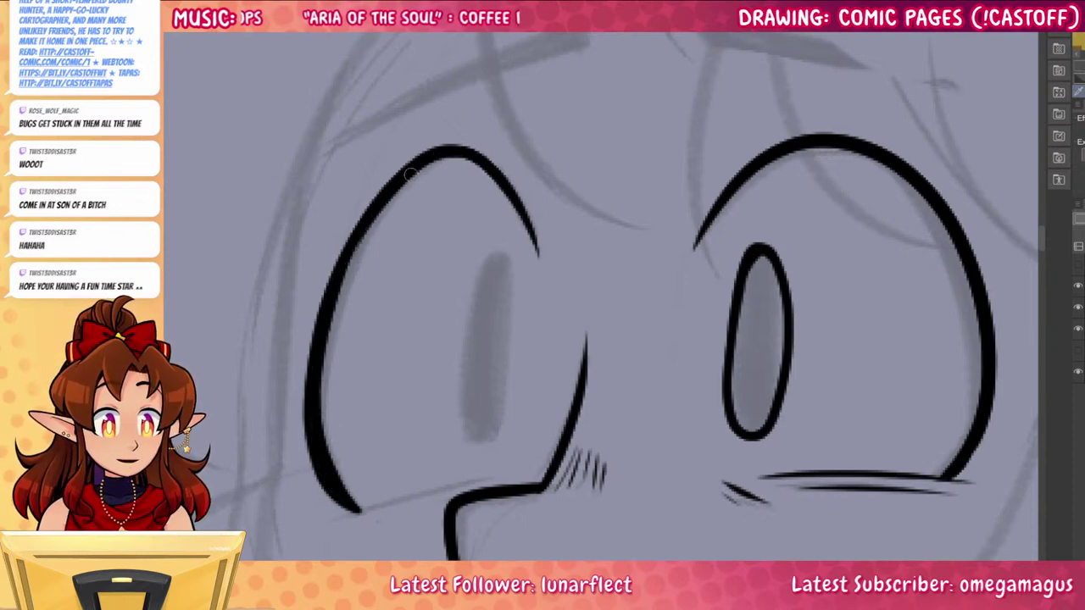
{"action": "left_click_drag", "start_coordinate": [412, 176], "coordinate": [317, 430]}
{"action": "left_click_drag", "start_coordinate": [789, 411], "coordinate": [732, 378]}
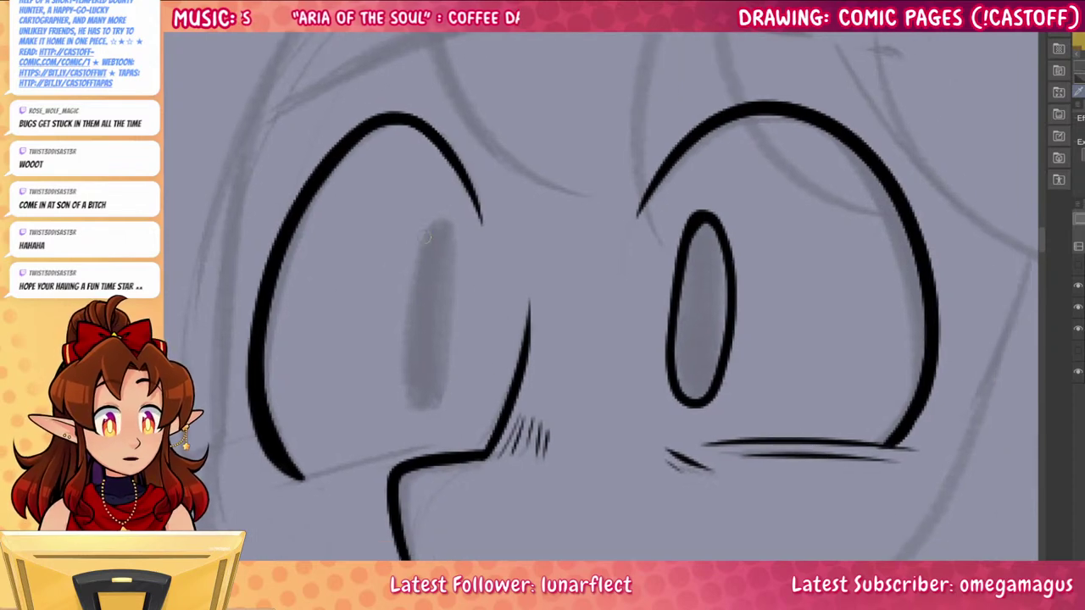
{"action": "mouse_move", "coordinate": [427, 228]}
{"action": "left_mouse_down"}
{"action": "mouse_move", "coordinate": [415, 395]}
{"action": "mouse_move", "coordinate": [453, 343]}
{"action": "mouse_move", "coordinate": [445, 229]}
{"action": "mouse_move", "coordinate": [420, 252]}
{"action": "mouse_move", "coordinate": [417, 278]}
{"action": "left_mouse_up"}
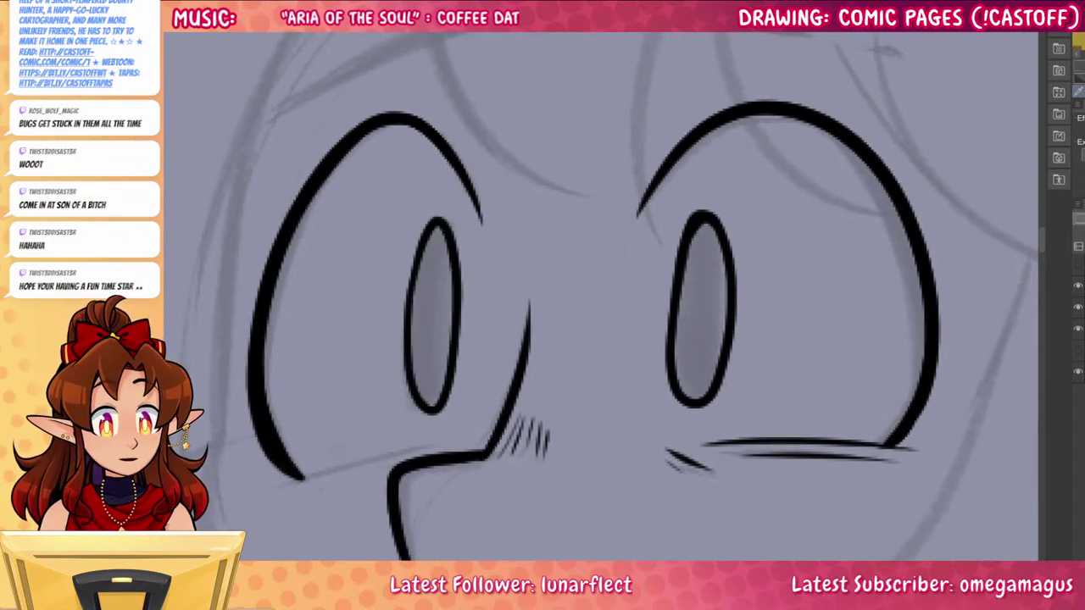
Ink the left-hand eye's slanted lower lid line and a short crease beneath it
{"action": "left_click_drag", "start_coordinate": [267, 490], "coordinate": [416, 459]}
{"action": "key", "text": "ctrl+z"}
{"action": "left_click_drag", "start_coordinate": [246, 504], "coordinate": [429, 447]}
{"action": "key", "text": "ctrl+z"}
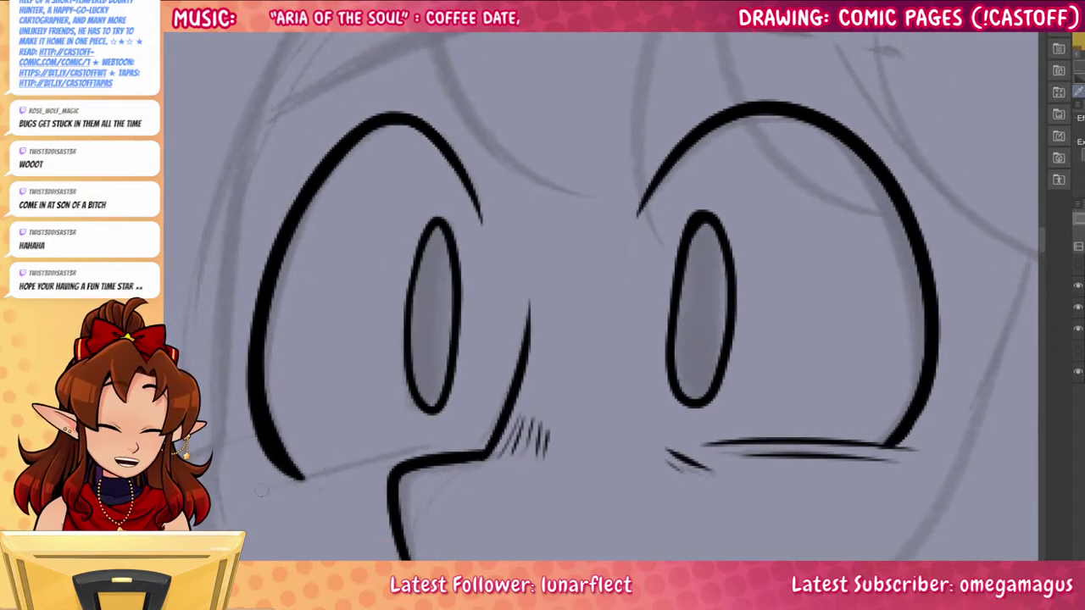
{"action": "left_click_drag", "start_coordinate": [262, 492], "coordinate": [445, 440]}
{"action": "left_click_drag", "start_coordinate": [343, 487], "coordinate": [387, 464]}
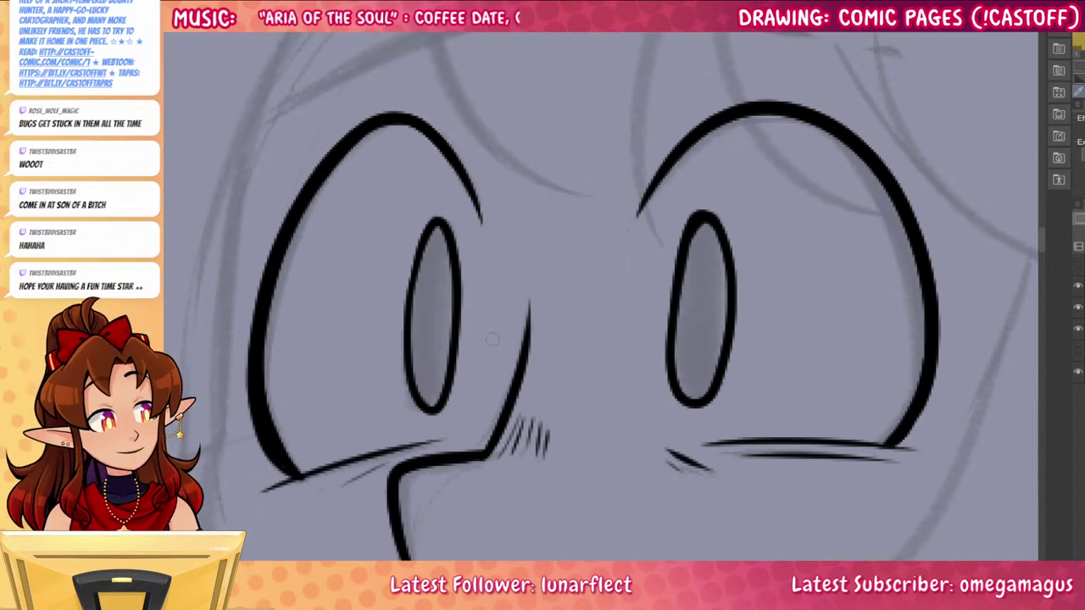
Ink the right-hand eyebrow as a solid black shape tapering from its thick inner end to a thin outer tip
{"action": "left_click_drag", "start_coordinate": [965, 301], "coordinate": [927, 514]}
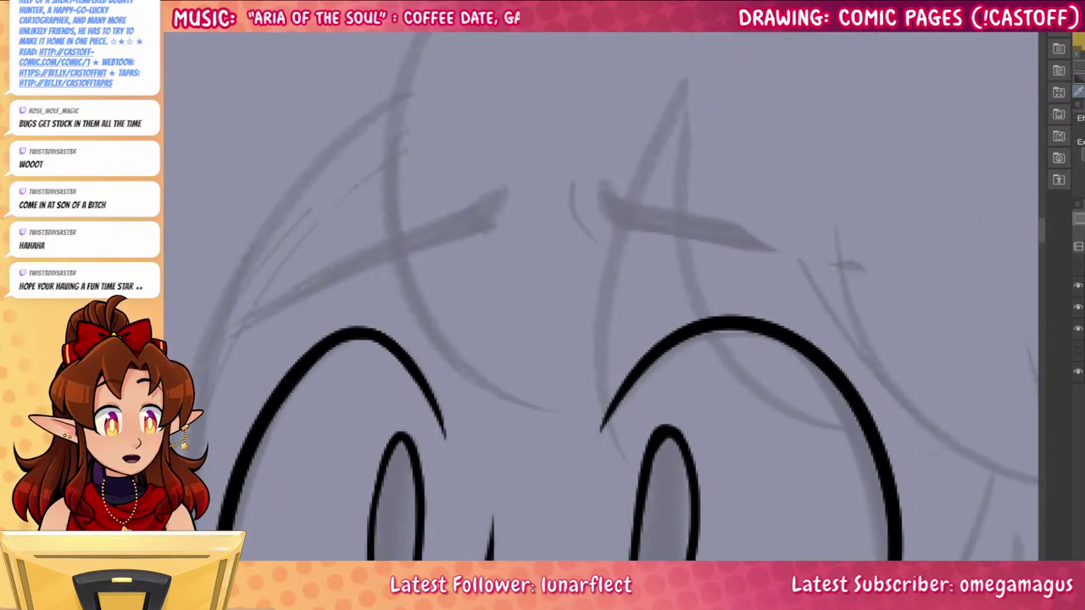
{"action": "left_click_drag", "start_coordinate": [600, 186], "coordinate": [903, 273]}
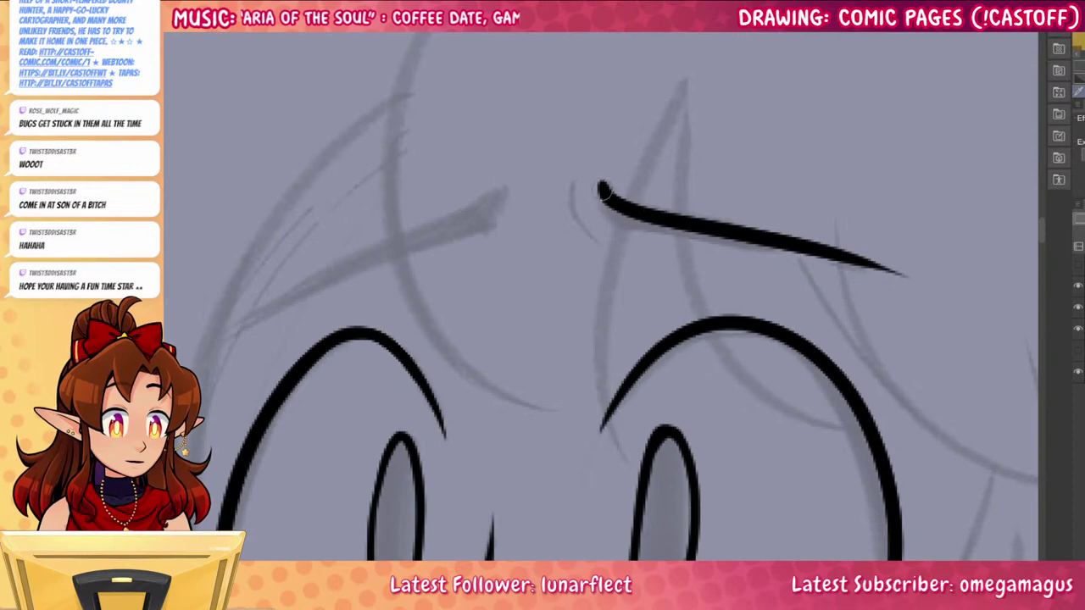
{"action": "left_click_drag", "start_coordinate": [605, 195], "coordinate": [788, 246]}
{"action": "mouse_move", "coordinate": [605, 191]}
{"action": "left_mouse_down"}
{"action": "mouse_move", "coordinate": [849, 247]}
{"action": "mouse_move", "coordinate": [903, 270]}
{"action": "mouse_move", "coordinate": [769, 238]}
{"action": "mouse_move", "coordinate": [907, 274]}
{"action": "mouse_move", "coordinate": [751, 231]}
{"action": "mouse_move", "coordinate": [953, 287]}
{"action": "left_mouse_up"}
{"action": "key", "text": "ctrl+z"}
{"action": "key", "text": "ctrl+z"}
{"action": "key", "text": "ctrl+z"}
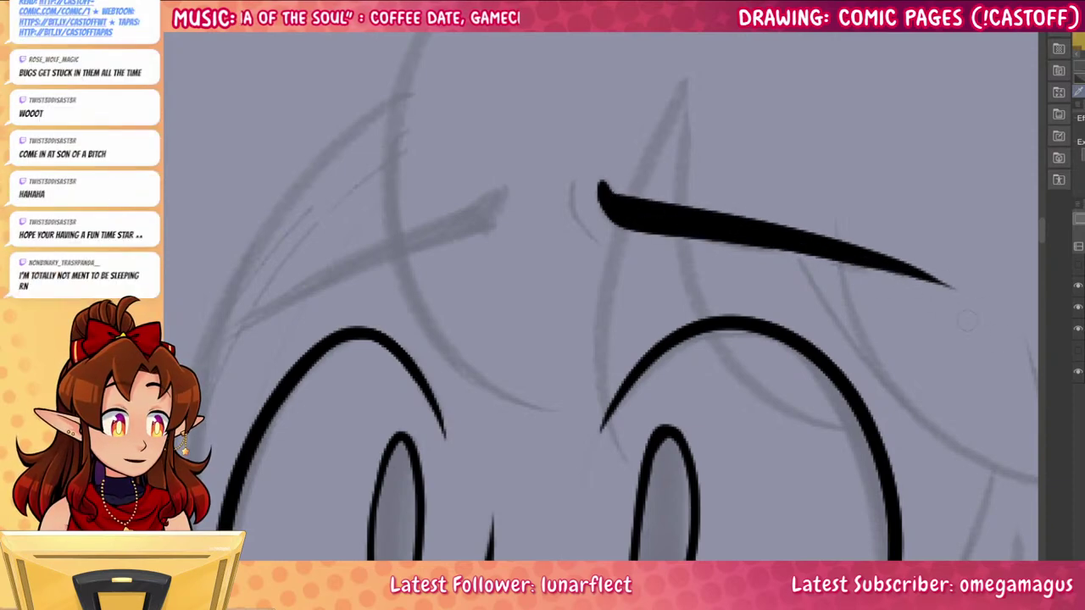
Ink the left-hand eyebrow as a solid tapered shape and add the small curved crease between the brows
{"action": "left_click_drag", "start_coordinate": [653, 398], "coordinate": [780, 398]}
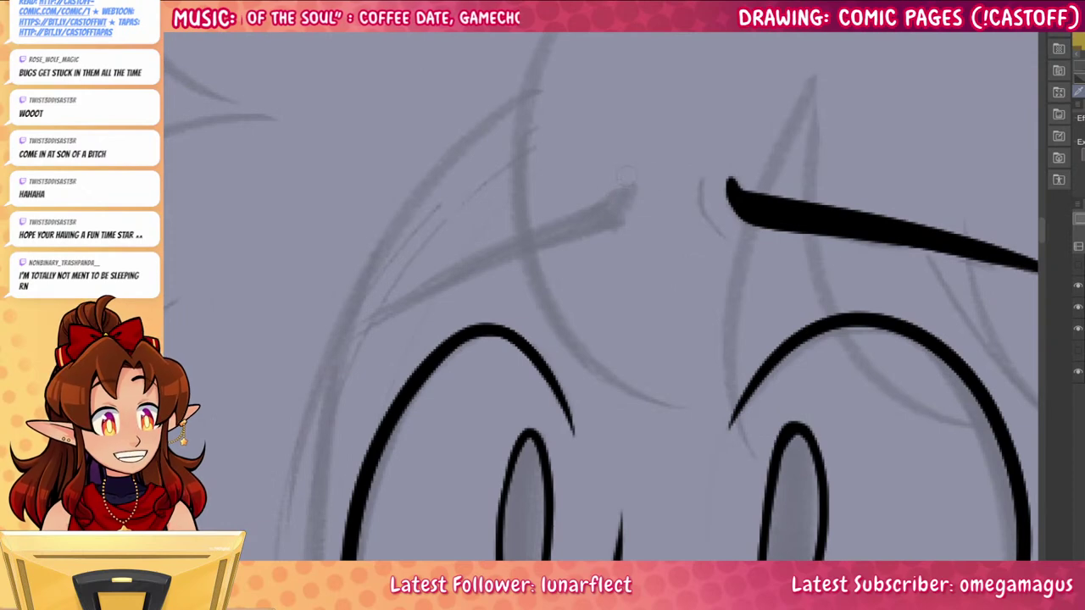
{"action": "left_click_drag", "start_coordinate": [632, 178], "coordinate": [366, 326]}
{"action": "mouse_move", "coordinate": [361, 329]}
{"action": "left_mouse_down"}
{"action": "mouse_move", "coordinate": [478, 253]}
{"action": "mouse_move", "coordinate": [631, 178]}
{"action": "mouse_move", "coordinate": [367, 327]}
{"action": "mouse_move", "coordinate": [630, 178]}
{"action": "mouse_move", "coordinate": [445, 277]}
{"action": "left_mouse_up"}
{"action": "key", "text": "ctrl+z"}
{"action": "key", "text": "ctrl+z"}
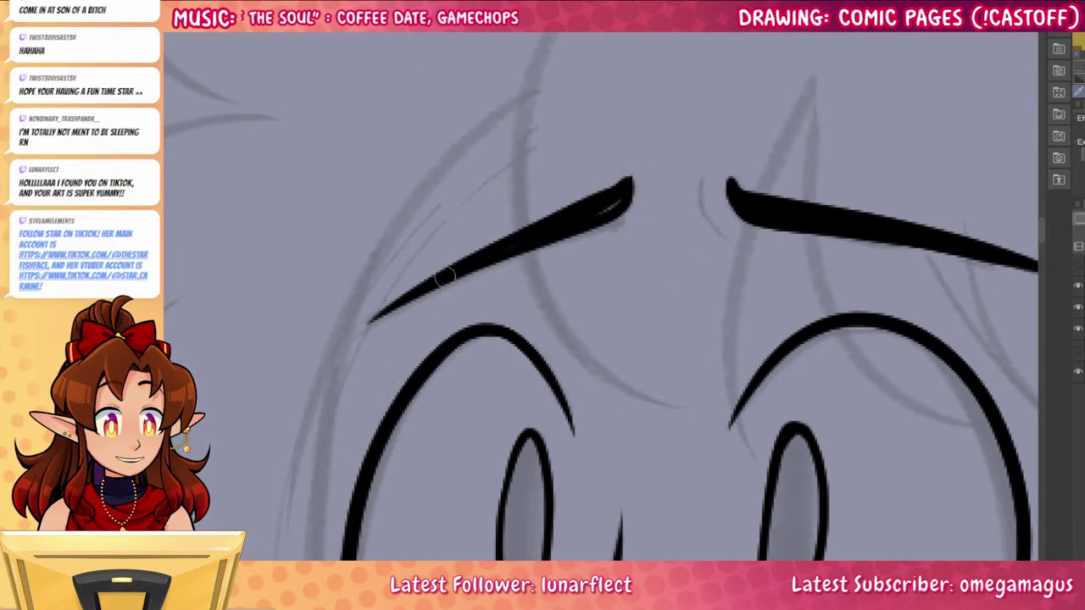
{"action": "left_click_drag", "start_coordinate": [615, 203], "coordinate": [632, 172]}
{"action": "left_click_drag", "start_coordinate": [700, 180], "coordinate": [726, 231]}
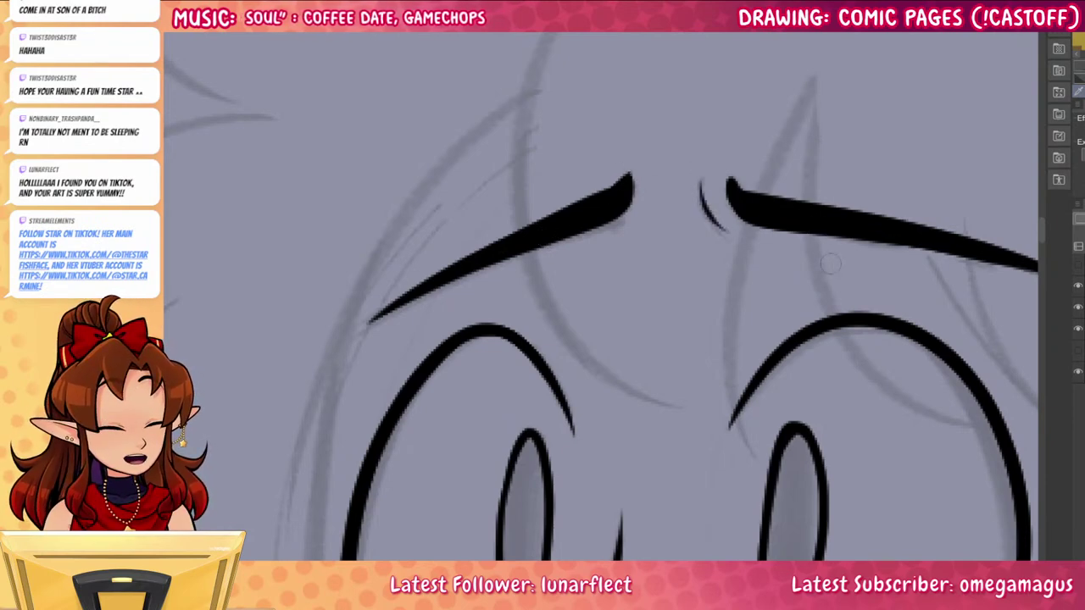
Ink the hair strand sweeping down past the right-hand eye to a pointed curl over the cheek
{"action": "scroll", "coordinate": [612, 312], "scroll_direction": "down", "scroll_amount": 4}
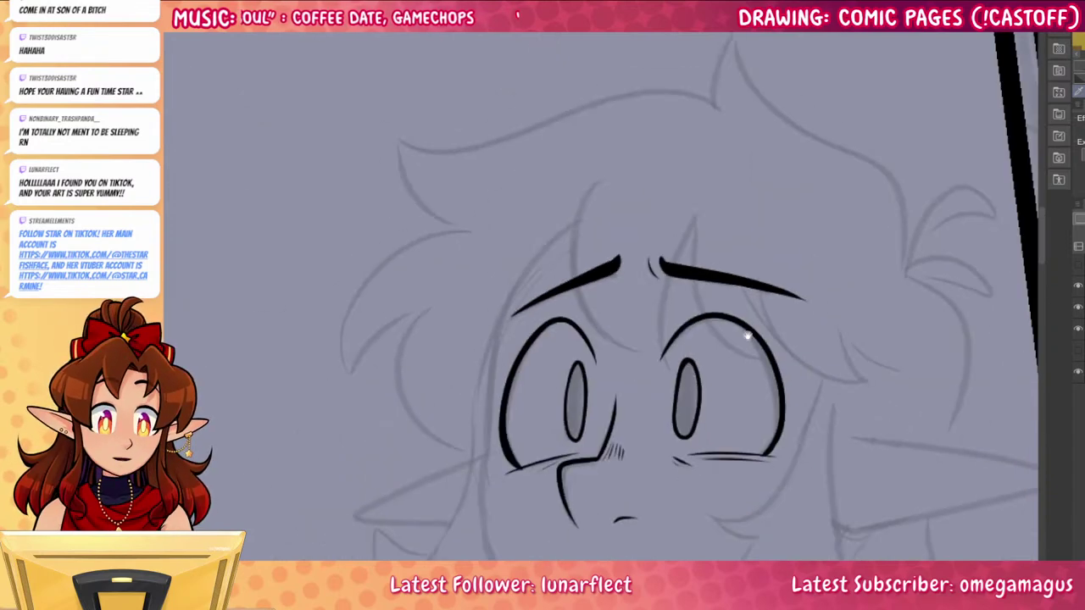
{"action": "left_click_drag", "start_coordinate": [774, 386], "coordinate": [703, 299]}
{"action": "left_click_drag", "start_coordinate": [746, 532], "coordinate": [734, 408]}
{"action": "scroll", "coordinate": [700, 245], "scroll_direction": "up", "scroll_amount": 3}
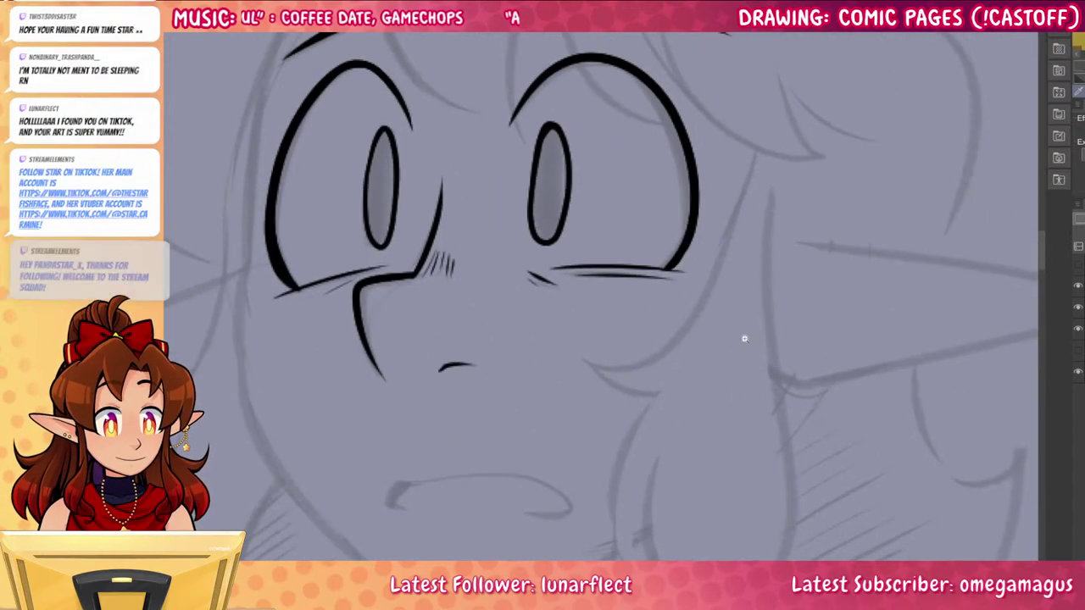
{"action": "left_click_drag", "start_coordinate": [735, 236], "coordinate": [576, 346]}
{"action": "key", "text": "ctrl+z"}
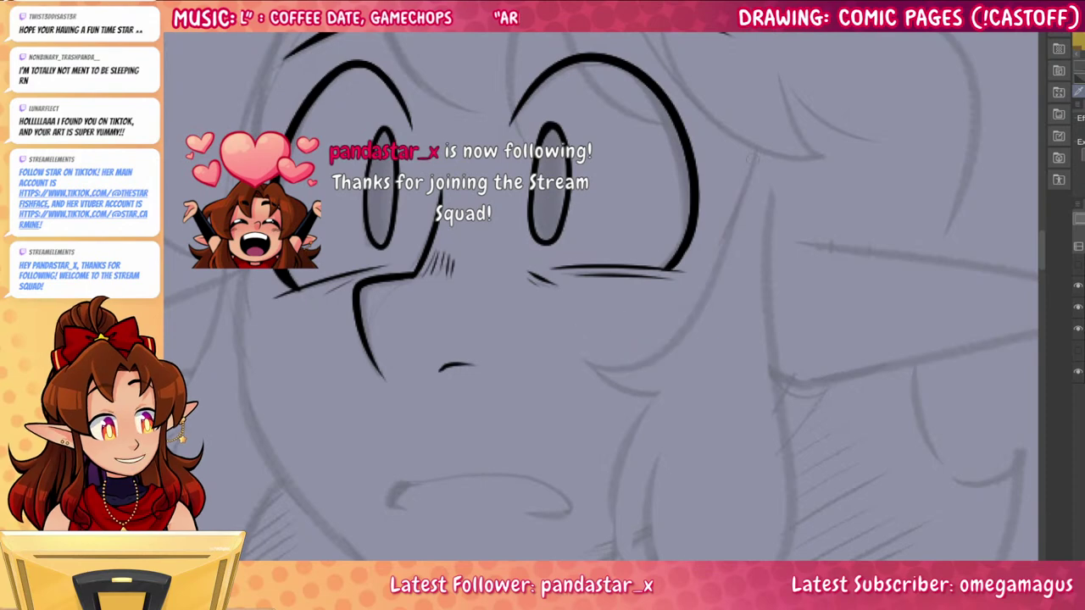
{"action": "mouse_move", "coordinate": [754, 163]}
{"action": "left_mouse_down"}
{"action": "mouse_move", "coordinate": [627, 374]}
{"action": "mouse_move", "coordinate": [548, 338]}
{"action": "mouse_move", "coordinate": [656, 425]}
{"action": "left_mouse_up"}
{"action": "left_click_drag", "start_coordinate": [781, 368], "coordinate": [770, 247]}
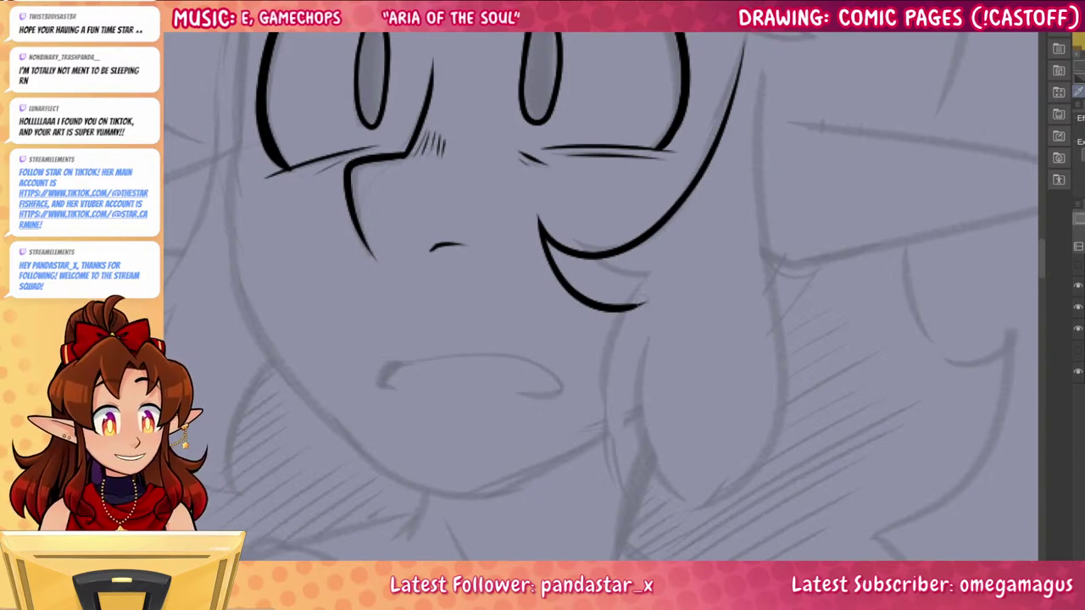
Ink the mouth's arched upper line and fill its left-hand corner solid black
{"action": "left_click_drag", "start_coordinate": [805, 389], "coordinate": [949, 350]}
{"action": "mouse_move", "coordinate": [525, 323]}
{"action": "left_mouse_down"}
{"action": "mouse_move", "coordinate": [640, 318]}
{"action": "mouse_move", "coordinate": [680, 362]}
{"action": "left_mouse_up"}
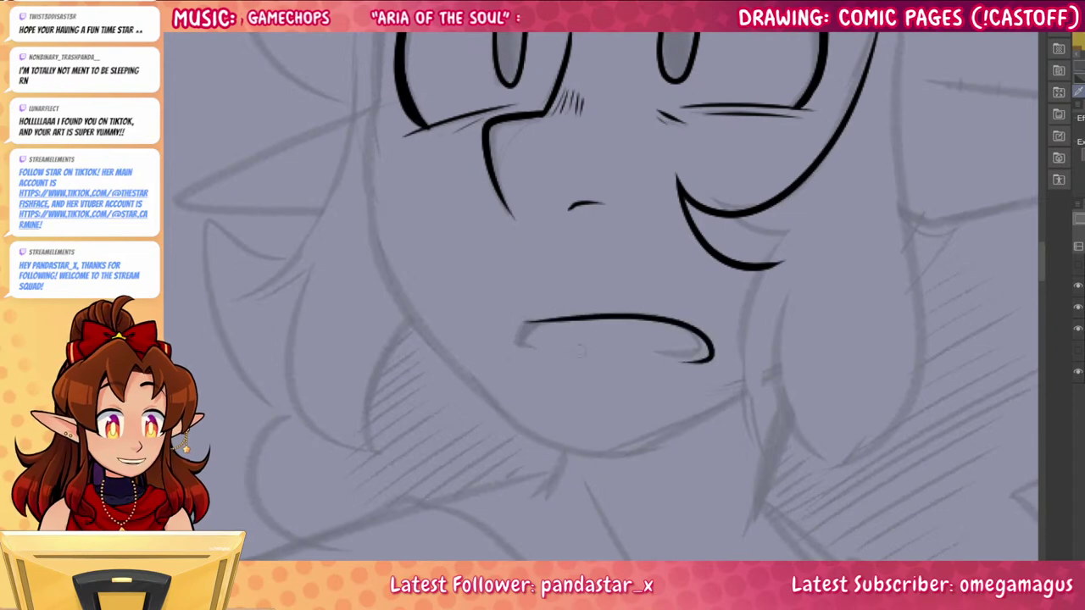
{"action": "mouse_move", "coordinate": [535, 322]}
{"action": "left_mouse_down"}
{"action": "mouse_move", "coordinate": [517, 351]}
{"action": "mouse_move", "coordinate": [511, 335]}
{"action": "mouse_move", "coordinate": [537, 347]}
{"action": "mouse_move", "coordinate": [524, 335]}
{"action": "left_mouse_up"}
{"action": "key", "text": "ctrl+z"}
{"action": "key", "text": "ctrl+z"}
{"action": "key", "text": "ctrl+z"}
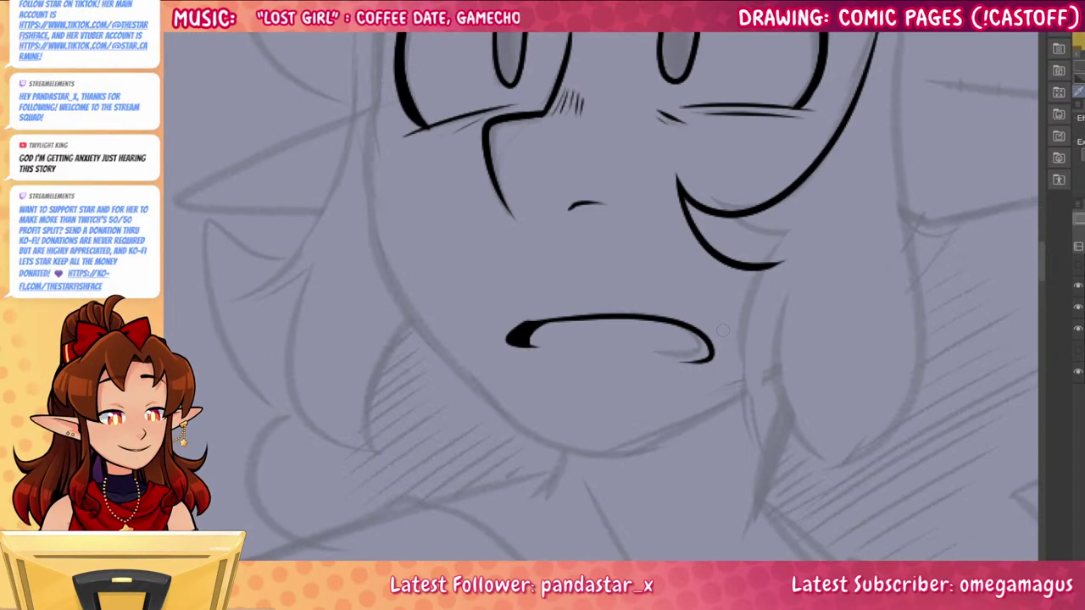
Ink the short lower lip line running inward from the mouth's right-hand corner
{"action": "scroll", "coordinate": [722, 331], "scroll_direction": "up", "scroll_amount": 1}
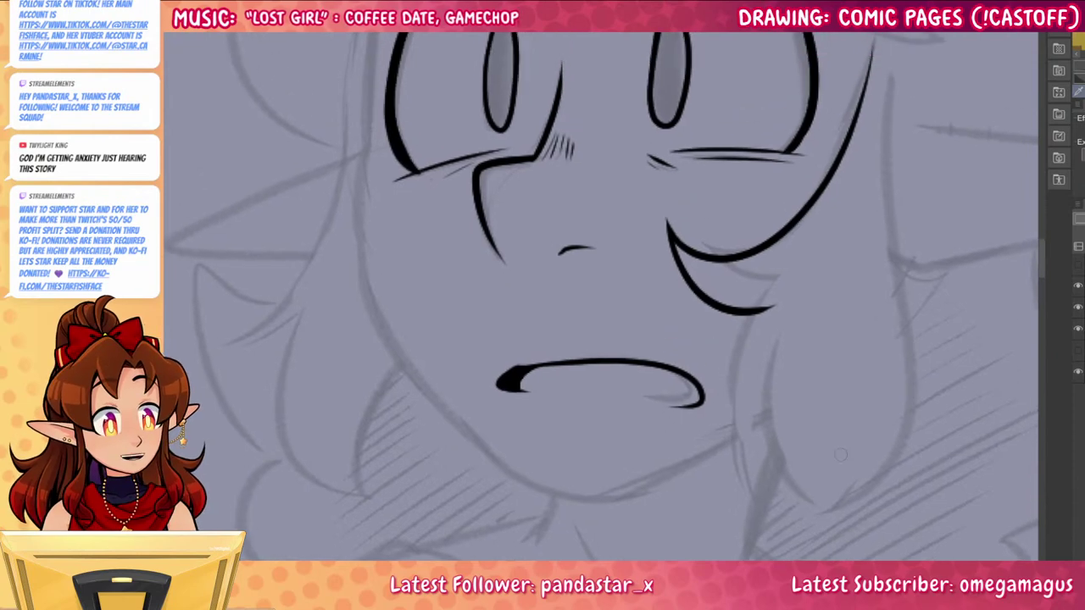
{"action": "left_click_drag", "start_coordinate": [618, 401], "coordinate": [614, 401]}
{"action": "key", "text": "ctrl+z"}
{"action": "left_click_drag", "start_coordinate": [701, 398], "coordinate": [590, 401]}
{"action": "key", "text": "ctrl+z"}
{"action": "key", "text": "ctrl+z"}
{"action": "left_click_drag", "start_coordinate": [702, 396], "coordinate": [593, 395]}
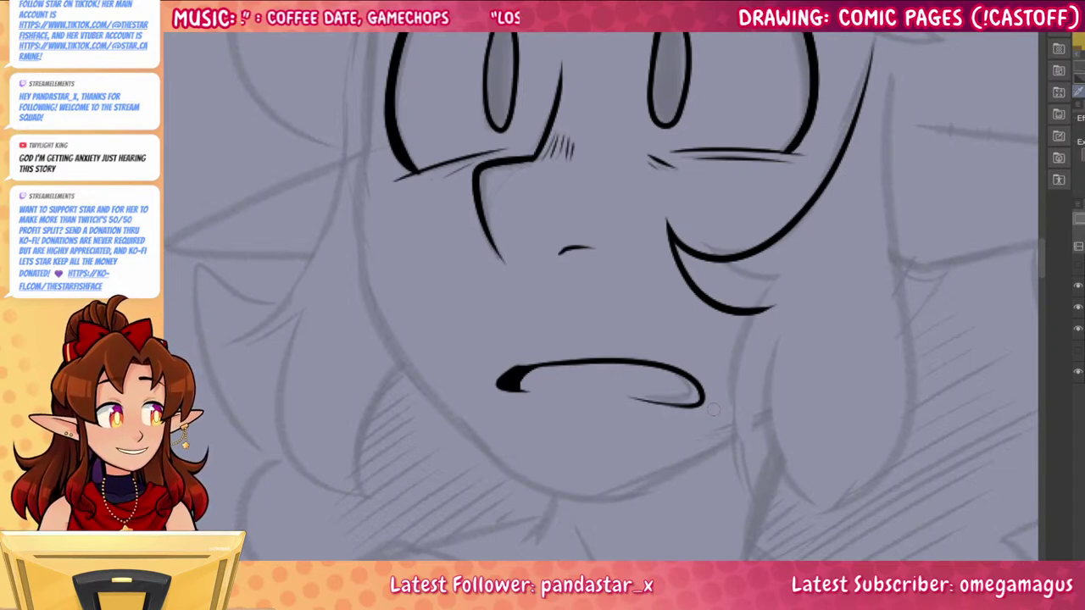
Ink the small pointed hair lock below the cheek curl and the long outer edge of the right-hand side lock
{"action": "mouse_move", "coordinate": [874, 388]}
{"action": "left_mouse_down"}
{"action": "mouse_move", "coordinate": [859, 485]}
{"action": "mouse_move", "coordinate": [793, 347]}
{"action": "left_mouse_up"}
{"action": "mouse_move", "coordinate": [689, 270]}
{"action": "left_mouse_down"}
{"action": "mouse_move", "coordinate": [670, 290]}
{"action": "mouse_move", "coordinate": [680, 458]}
{"action": "mouse_move", "coordinate": [661, 417]}
{"action": "mouse_move", "coordinate": [697, 335]}
{"action": "mouse_move", "coordinate": [807, 319]}
{"action": "left_mouse_up"}
{"action": "key", "text": "ctrl+z"}
{"action": "key", "text": "ctrl+z"}
{"action": "left_click_drag", "start_coordinate": [812, 34], "coordinate": [737, 481]}
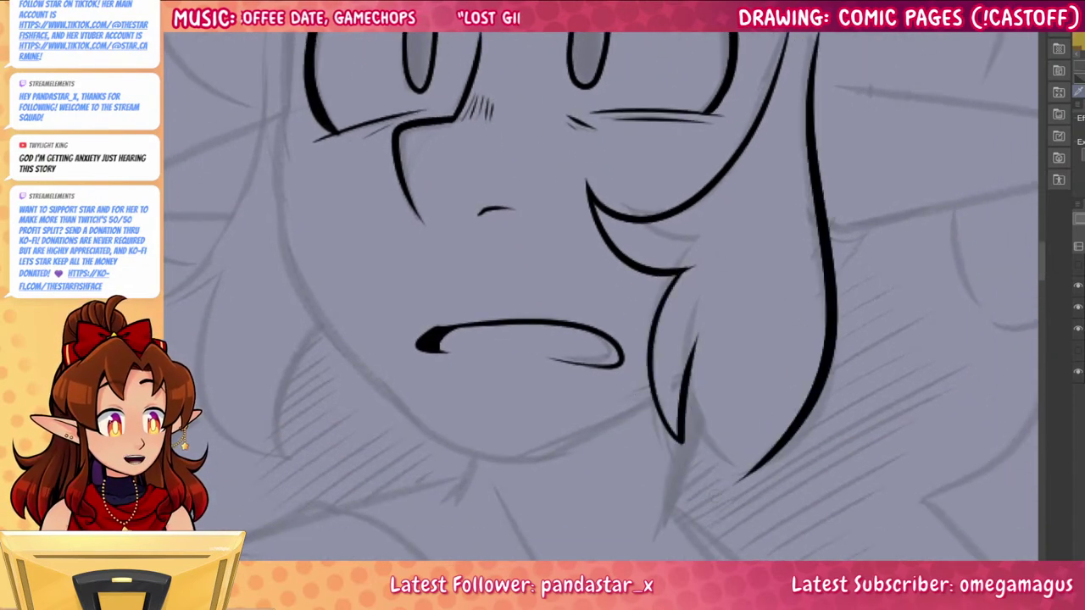
Ink the right-hand side lock's inner edge down to a sharp tip and join it to the outer edge
{"action": "mouse_move", "coordinate": [700, 313]}
{"action": "left_mouse_down"}
{"action": "mouse_move", "coordinate": [719, 509]}
{"action": "mouse_move", "coordinate": [790, 412]}
{"action": "left_mouse_up"}
{"action": "key", "text": "ctrl+z"}
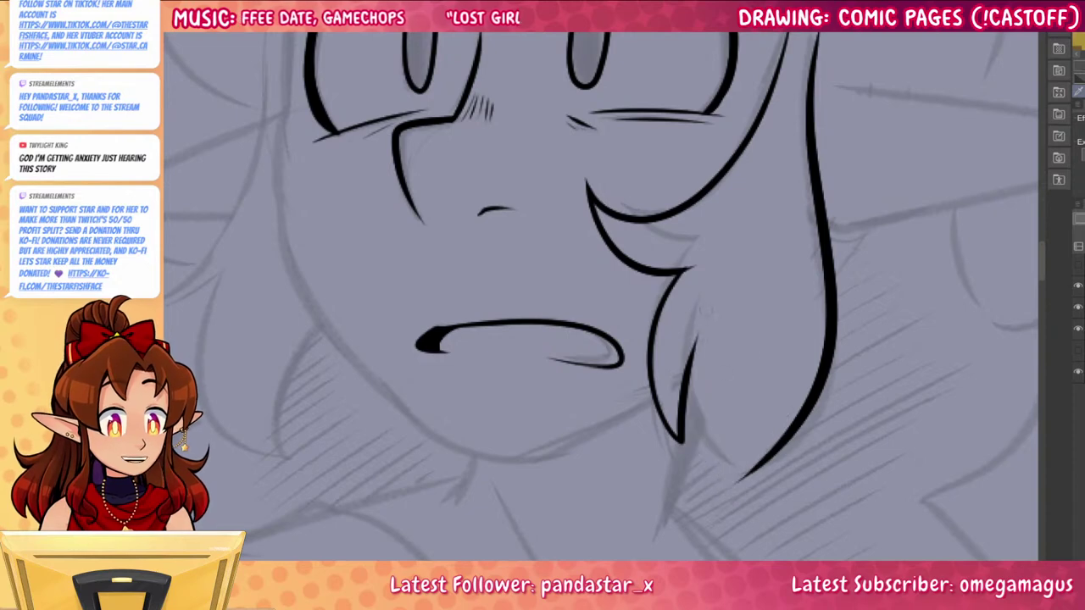
{"action": "mouse_move", "coordinate": [700, 312]}
{"action": "left_mouse_down"}
{"action": "mouse_move", "coordinate": [700, 479]}
{"action": "mouse_move", "coordinate": [789, 434]}
{"action": "left_mouse_up"}
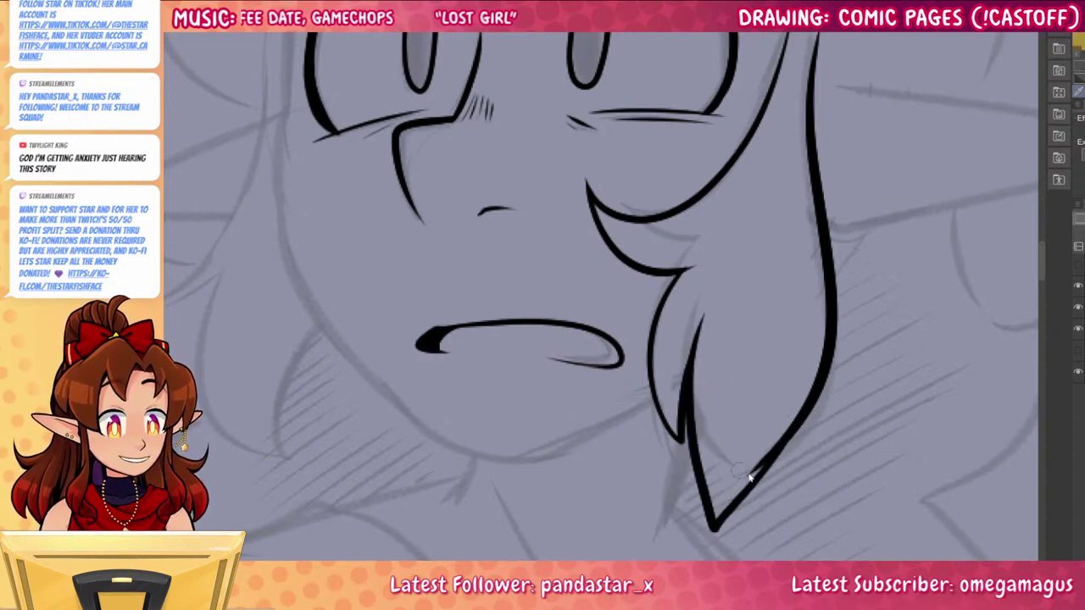
{"action": "left_click_drag", "start_coordinate": [750, 477], "coordinate": [823, 354]}
{"action": "left_click_drag", "start_coordinate": [738, 502], "coordinate": [812, 413]}
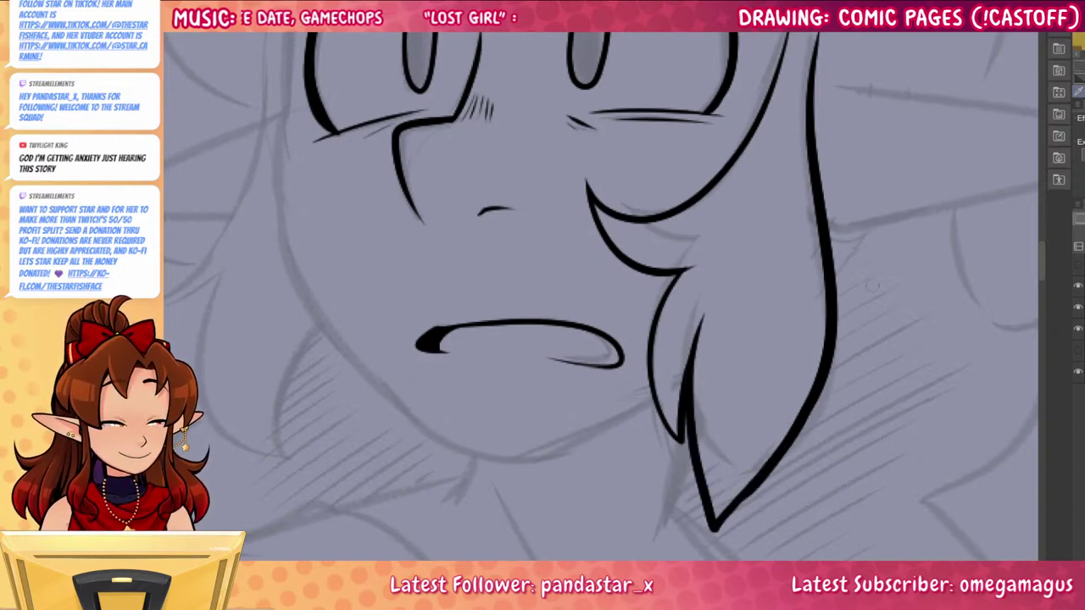
Thicken the lower part of the right-hand side lock's outer edge above its tip
{"action": "key", "text": "ctrl+z"}
{"action": "left_click_drag", "start_coordinate": [727, 517], "coordinate": [823, 365]}
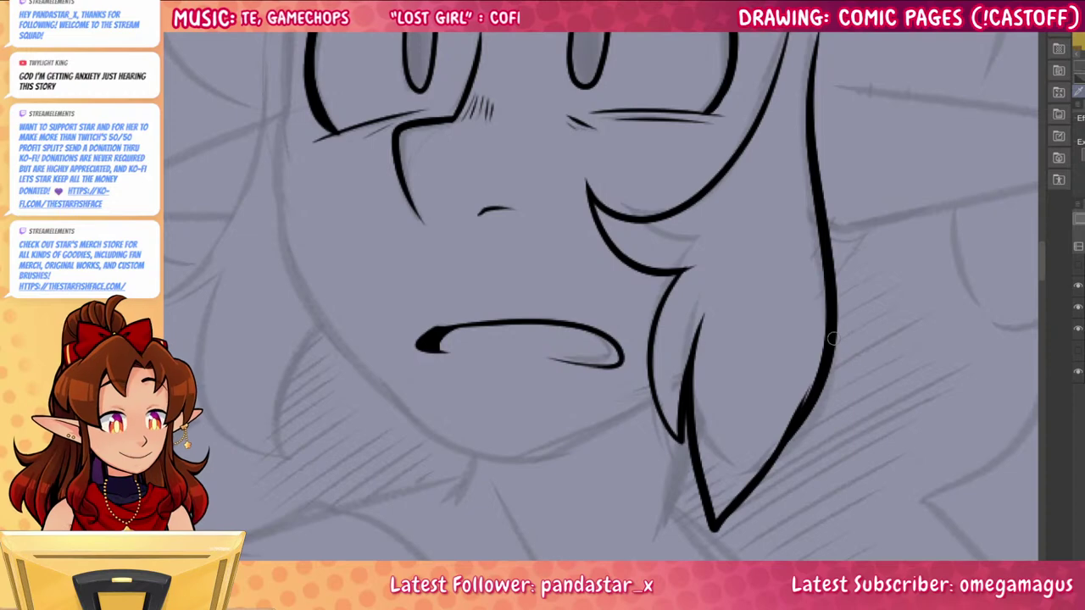
{"action": "mouse_move", "coordinate": [826, 361]}
{"action": "left_mouse_down"}
{"action": "mouse_move", "coordinate": [736, 507]}
{"action": "mouse_move", "coordinate": [800, 425]}
{"action": "mouse_move", "coordinate": [832, 344]}
{"action": "mouse_move", "coordinate": [735, 498]}
{"action": "mouse_move", "coordinate": [831, 348]}
{"action": "left_mouse_up"}
{"action": "key", "text": "ctrl+z"}
{"action": "key", "text": "ctrl+z"}
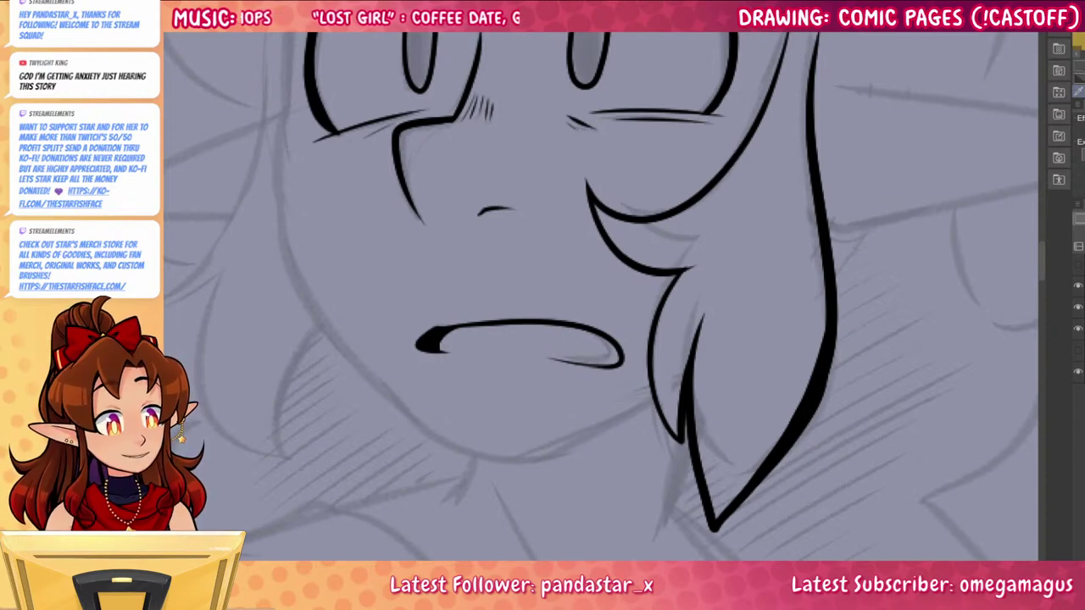
Thicken the underside of the cheek curl and the notch where it meets the lock below
{"action": "left_click_drag", "start_coordinate": [788, 383], "coordinate": [797, 406]}
{"action": "left_click_drag", "start_coordinate": [608, 263], "coordinate": [669, 315]}
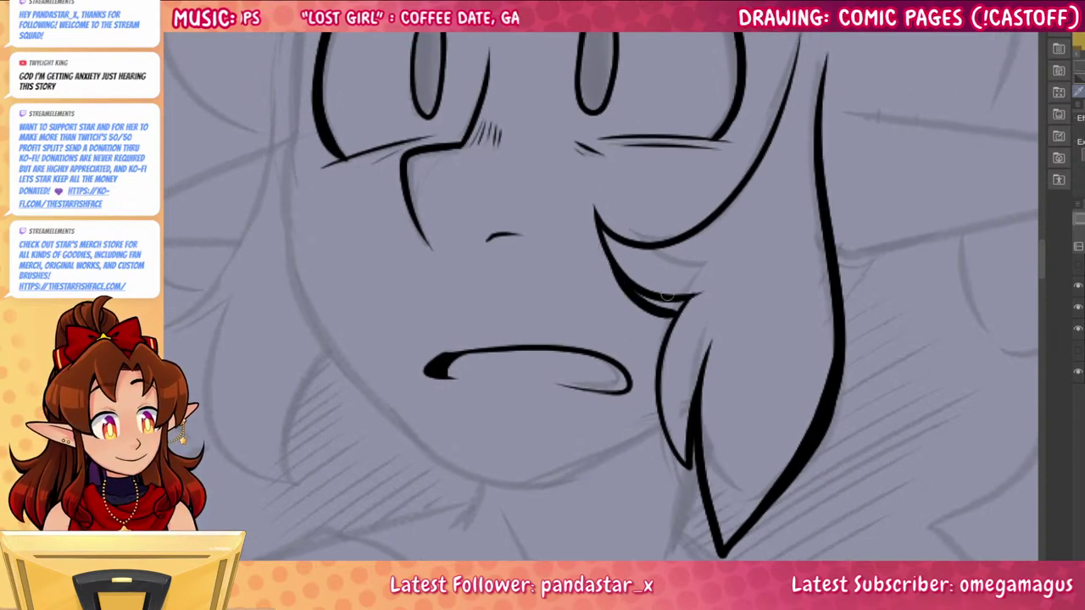
{"action": "mouse_move", "coordinate": [627, 281]}
{"action": "left_mouse_down"}
{"action": "mouse_move", "coordinate": [677, 301]}
{"action": "mouse_move", "coordinate": [660, 308]}
{"action": "mouse_move", "coordinate": [673, 311]}
{"action": "mouse_move", "coordinate": [708, 286]}
{"action": "mouse_move", "coordinate": [650, 301]}
{"action": "mouse_move", "coordinate": [702, 292]}
{"action": "mouse_move", "coordinate": [679, 402]}
{"action": "mouse_move", "coordinate": [699, 321]}
{"action": "mouse_move", "coordinate": [673, 318]}
{"action": "mouse_move", "coordinate": [657, 395]}
{"action": "left_mouse_up"}
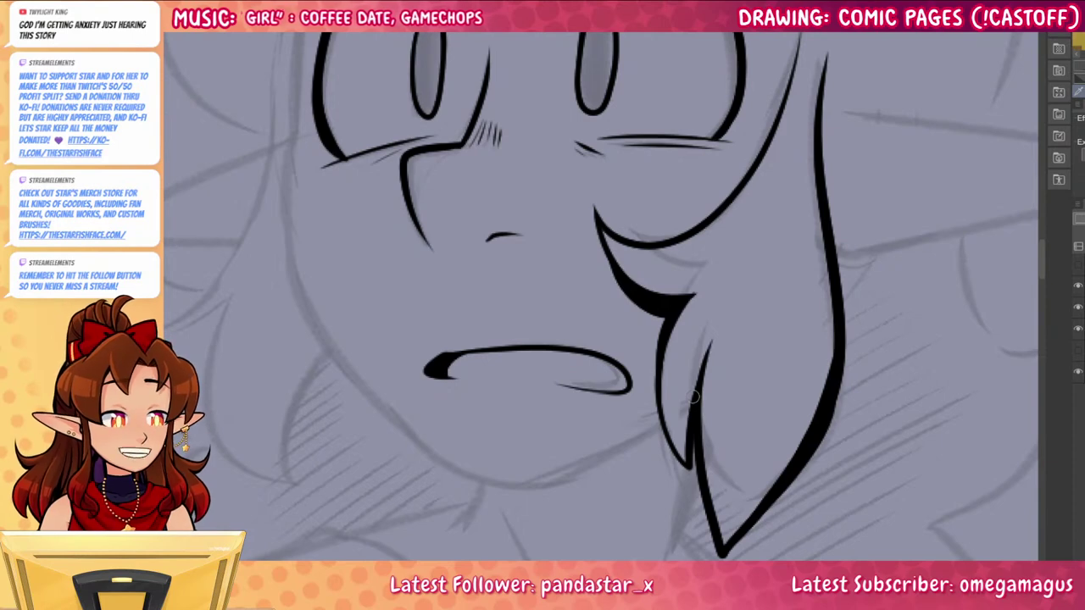
Ink the left-hand side hair with a pointed outer tip and a second curved lock ending in a point beside the jaw
{"action": "left_click_drag", "start_coordinate": [905, 432], "coordinate": [974, 355]}
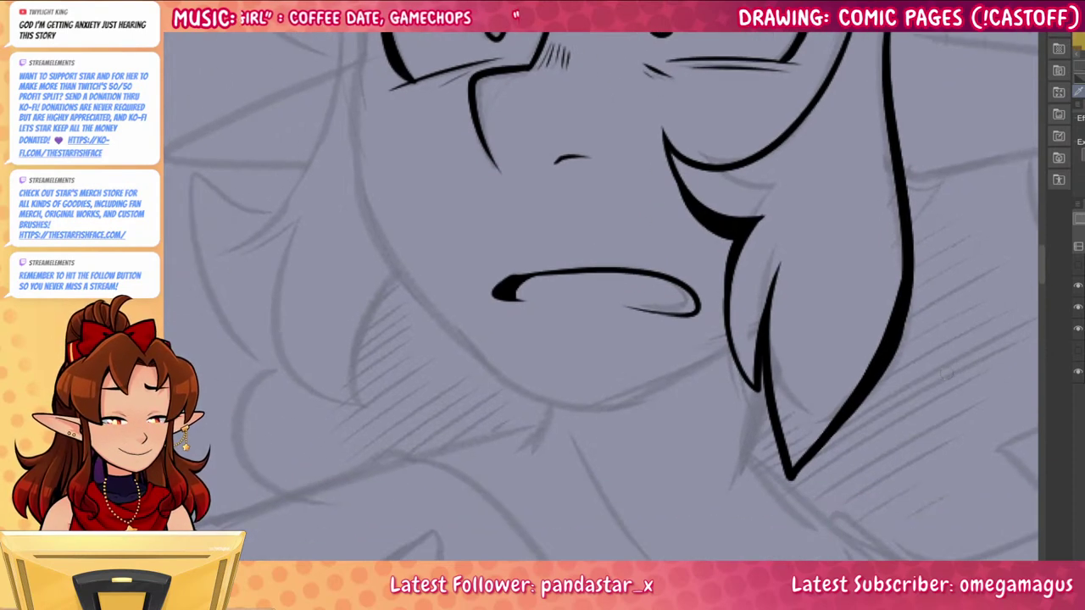
{"action": "scroll", "coordinate": [932, 356], "scroll_direction": "up", "scroll_amount": 2}
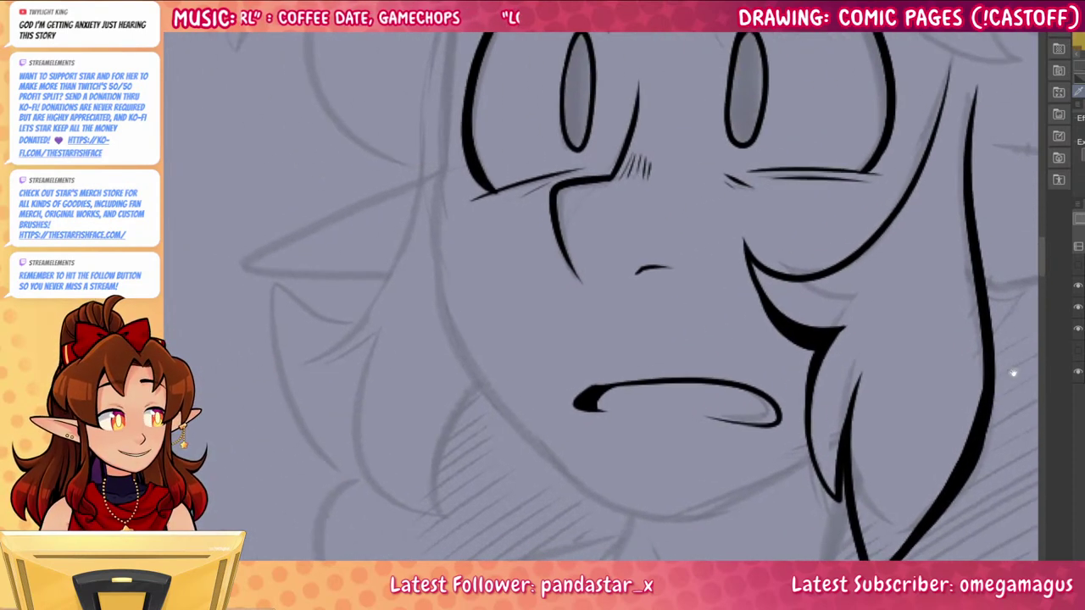
{"action": "left_click_drag", "start_coordinate": [1013, 373], "coordinate": [1084, 392]}
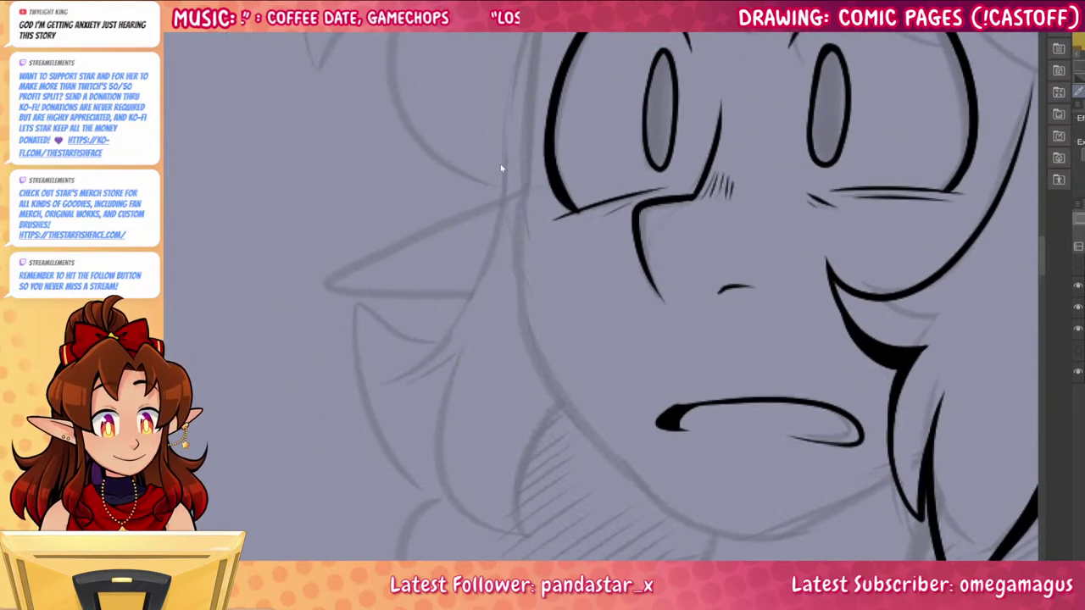
{"action": "left_click_drag", "start_coordinate": [506, 188], "coordinate": [395, 419]}
{"action": "mouse_move", "coordinate": [465, 355]}
{"action": "left_mouse_down"}
{"action": "mouse_move", "coordinate": [400, 413]}
{"action": "mouse_move", "coordinate": [482, 521]}
{"action": "mouse_move", "coordinate": [557, 424]}
{"action": "left_mouse_up"}
{"action": "key", "text": "ctrl+z"}
{"action": "key", "text": "ctrl+z"}
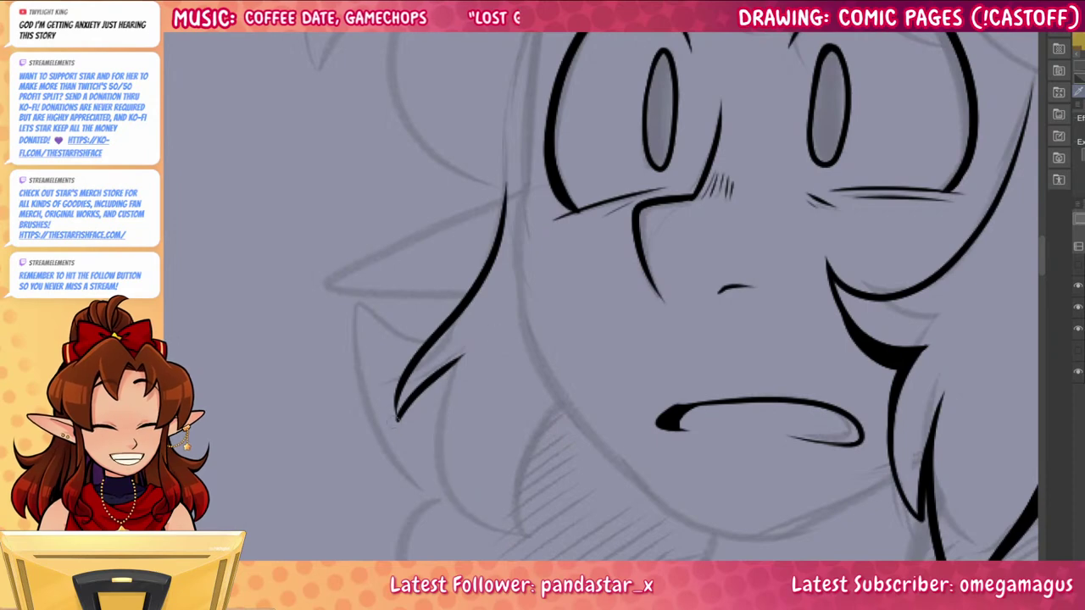
{"action": "left_click_drag", "start_coordinate": [402, 395], "coordinate": [391, 422]}
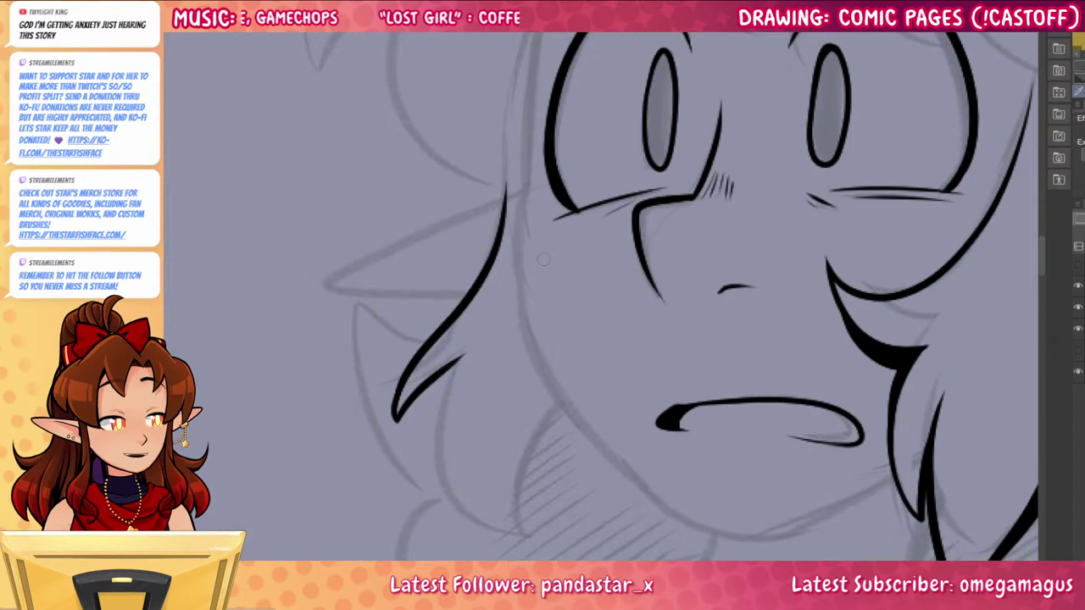
{"action": "mouse_move", "coordinate": [461, 357]}
{"action": "left_mouse_down"}
{"action": "mouse_move", "coordinate": [513, 536]}
{"action": "mouse_move", "coordinate": [515, 498]}
{"action": "mouse_move", "coordinate": [555, 400]}
{"action": "left_mouse_up"}
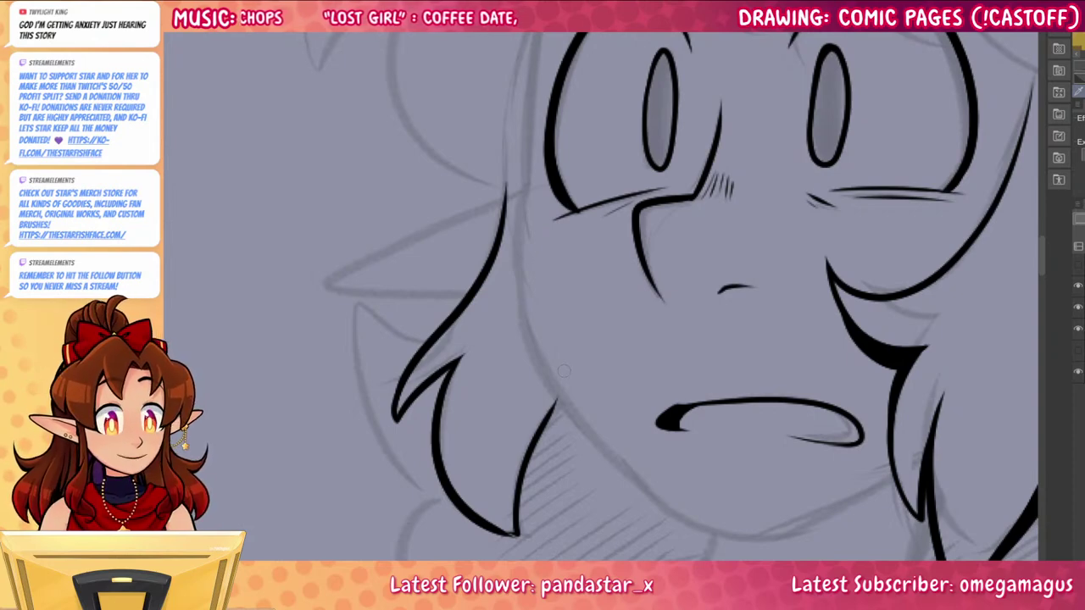
Ink the line down the left-hand temple beside the eye, below the outer end of the eyebrow
{"action": "scroll", "coordinate": [564, 371], "scroll_direction": "up", "scroll_amount": 4}
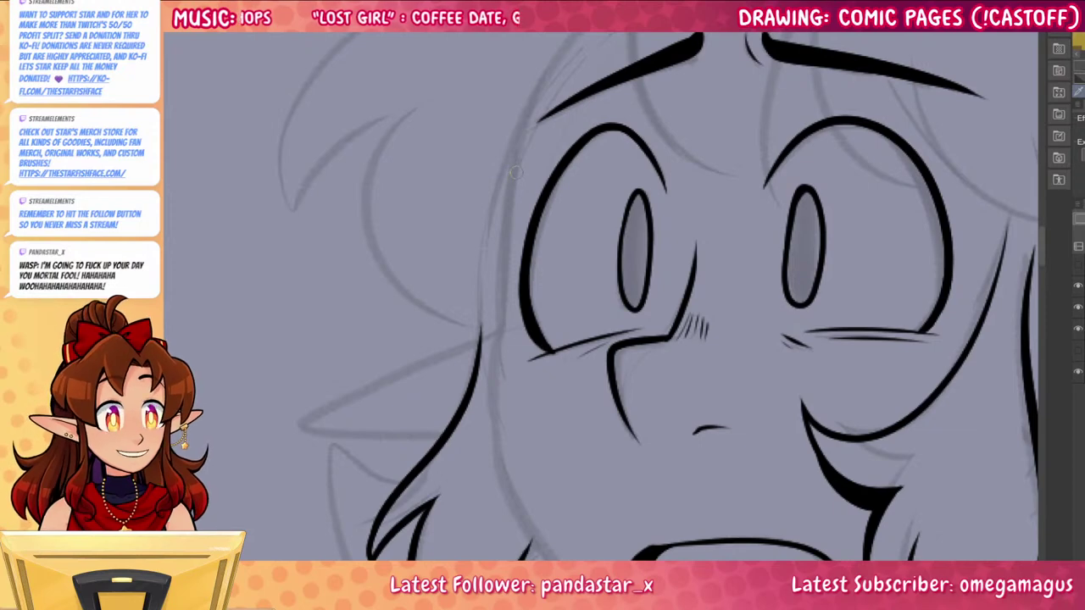
{"action": "left_click_drag", "start_coordinate": [516, 141], "coordinate": [504, 321]}
{"action": "key", "text": "ctrl+z"}
{"action": "left_click_drag", "start_coordinate": [520, 134], "coordinate": [506, 342]}
Ink the face outline from the left-hand temple down the cheek and along the jaw towards the chin
{"action": "left_click_drag", "start_coordinate": [570, 353], "coordinate": [529, 187]}
{"action": "left_click_drag", "start_coordinate": [464, 144], "coordinate": [563, 457]}
{"action": "key", "text": "ctrl+z"}
{"action": "left_click_drag", "start_coordinate": [466, 164], "coordinate": [620, 480]}
{"action": "key", "text": "ctrl+z"}
{"action": "mouse_move", "coordinate": [465, 156]}
{"action": "left_mouse_down"}
{"action": "mouse_move", "coordinate": [512, 401]}
{"action": "mouse_move", "coordinate": [603, 494]}
{"action": "left_mouse_up"}
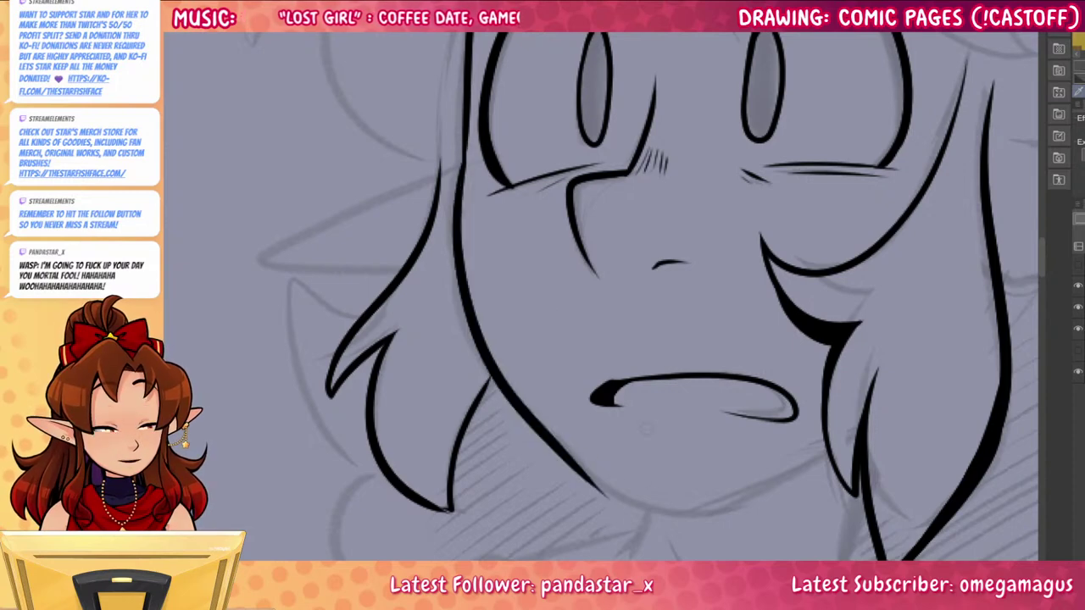
Ink the lower jaw from the left-hand cheek line around the chin and up to the right-hand side hair
{"action": "mouse_move", "coordinate": [563, 454]}
{"action": "left_mouse_down"}
{"action": "mouse_move", "coordinate": [682, 512]}
{"action": "mouse_move", "coordinate": [773, 484]}
{"action": "mouse_move", "coordinate": [671, 513]}
{"action": "mouse_move", "coordinate": [831, 461]}
{"action": "left_mouse_up"}
{"action": "key", "text": "ctrl+z"}
{"action": "key", "text": "ctrl+z"}
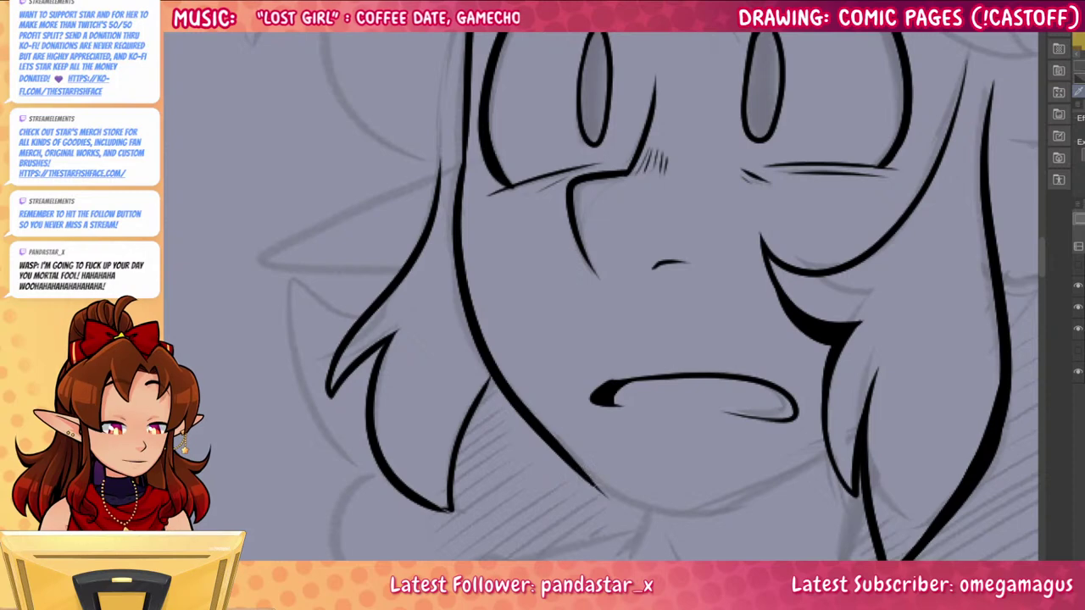
{"action": "mouse_move", "coordinate": [590, 482]}
{"action": "left_mouse_down"}
{"action": "mouse_move", "coordinate": [811, 465]}
{"action": "mouse_move", "coordinate": [735, 497]}
{"action": "left_mouse_up"}
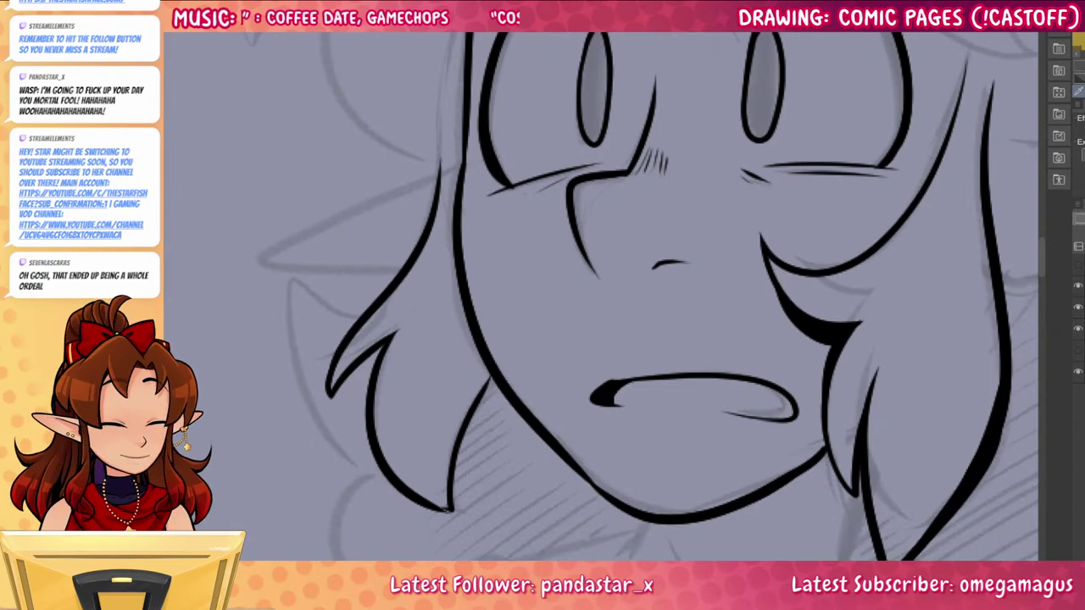
Ink the central fringe lock curving across the left-hand eyebrow to a point between the eyes and back up past the right-hand eyebrow
{"action": "left_click_drag", "start_coordinate": [864, 489], "coordinate": [832, 455]}
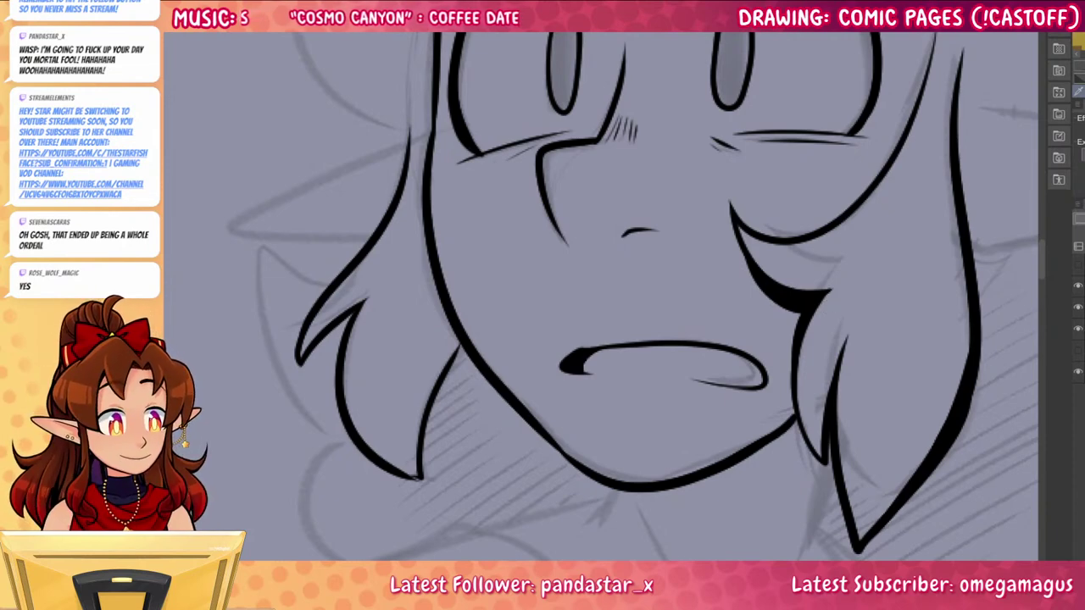
{"action": "left_click_drag", "start_coordinate": [1045, 255], "coordinate": [1043, 236]}
{"action": "left_click_drag", "start_coordinate": [892, 394], "coordinate": [818, 477]}
{"action": "left_click_drag", "start_coordinate": [544, 55], "coordinate": [603, 327]}
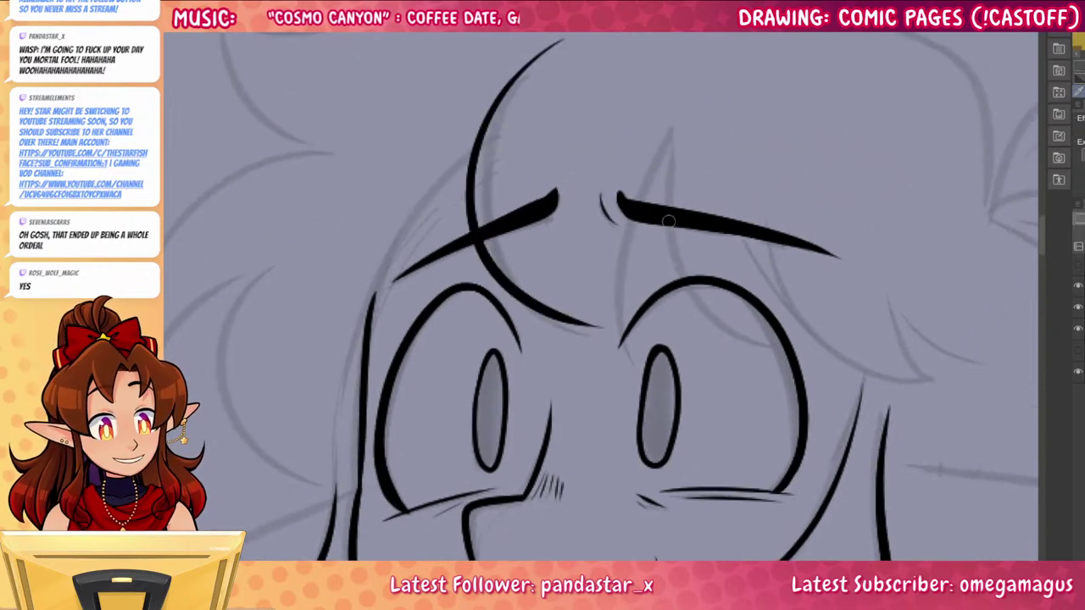
{"action": "key", "text": "ctrl+z"}
{"action": "mouse_move", "coordinate": [552, 35]}
{"action": "left_mouse_down"}
{"action": "mouse_move", "coordinate": [524, 287]}
{"action": "mouse_move", "coordinate": [593, 322]}
{"action": "left_mouse_up"}
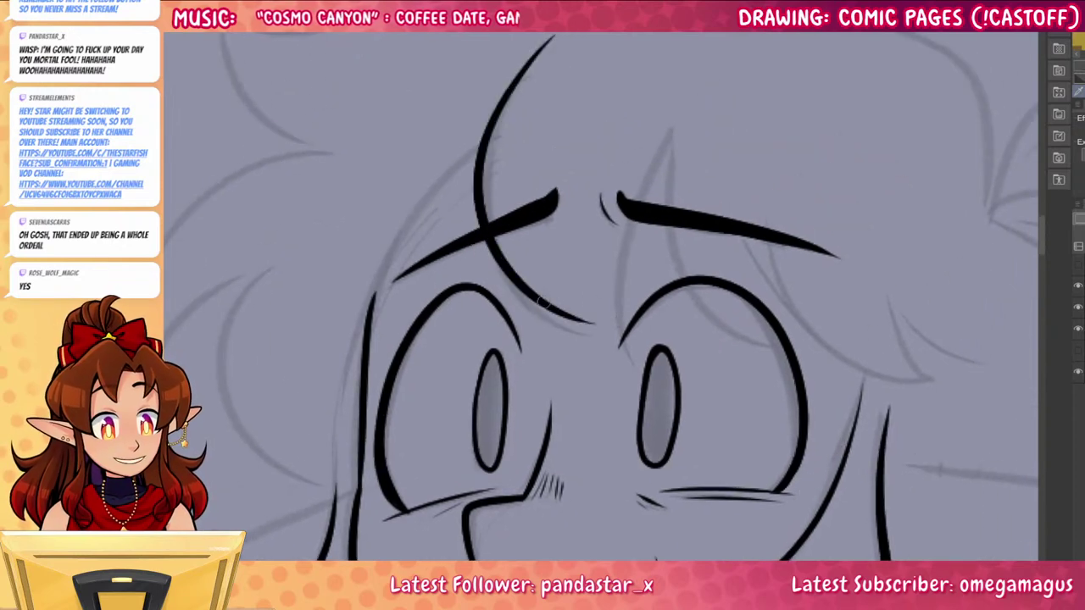
{"action": "mouse_move", "coordinate": [592, 322]}
{"action": "left_mouse_down"}
{"action": "mouse_move", "coordinate": [607, 324]}
{"action": "mouse_move", "coordinate": [682, 140]}
{"action": "left_mouse_up"}
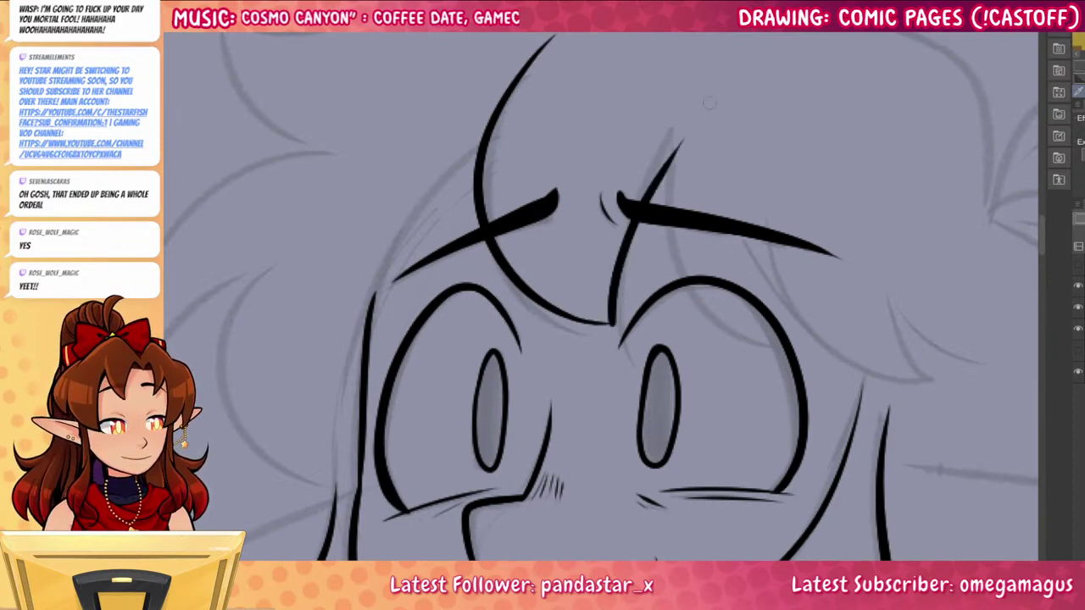
Ink the fringe lock sweeping over the right-hand eye to a point, with a second pointed lock extending outward beside it
{"action": "left_click_drag", "start_coordinate": [949, 443], "coordinate": [880, 448]}
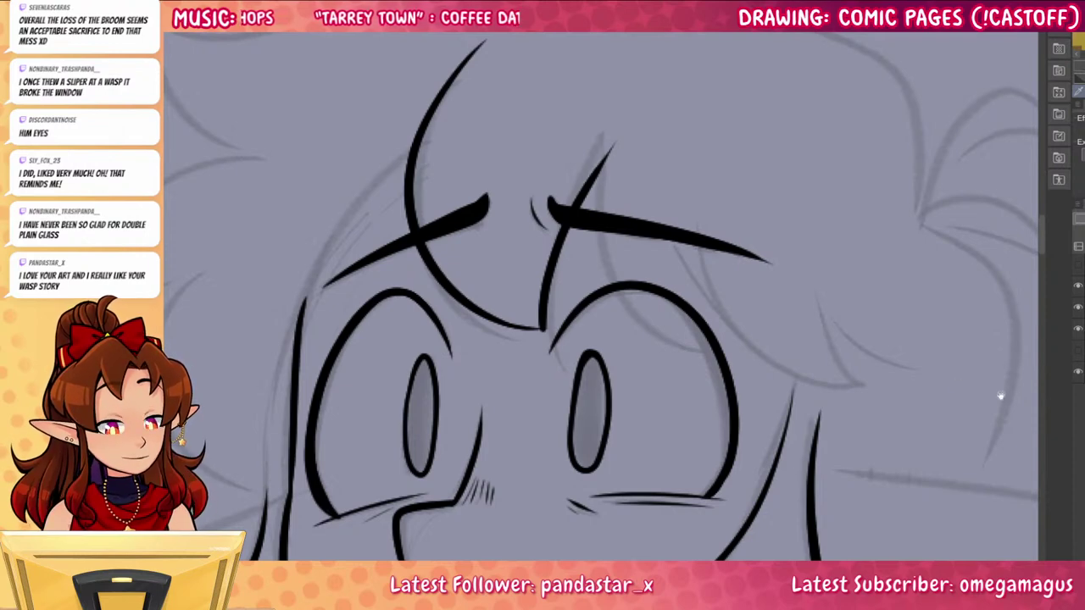
{"action": "left_click_drag", "start_coordinate": [1001, 395], "coordinate": [984, 390]}
{"action": "mouse_move", "coordinate": [592, 142]}
{"action": "left_mouse_down"}
{"action": "mouse_move", "coordinate": [753, 344]}
{"action": "mouse_move", "coordinate": [697, 199]}
{"action": "left_mouse_up"}
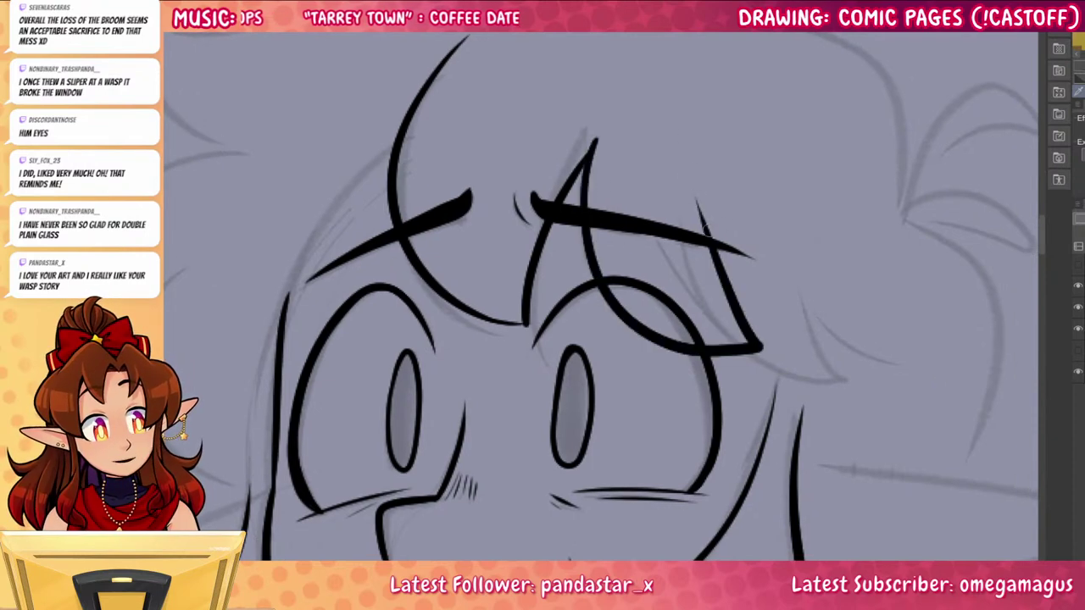
{"action": "mouse_move", "coordinate": [718, 250]}
{"action": "left_mouse_down"}
{"action": "mouse_move", "coordinate": [763, 337]}
{"action": "mouse_move", "coordinate": [885, 368]}
{"action": "left_mouse_up"}
Ink the side hair line from beneath the outer fringe lock down beside the right-hand eye to the cheek curl
{"action": "mouse_move", "coordinate": [781, 351]}
{"action": "left_mouse_down"}
{"action": "mouse_move", "coordinate": [742, 502]}
{"action": "mouse_move", "coordinate": [782, 353]}
{"action": "mouse_move", "coordinate": [741, 492]}
{"action": "left_mouse_up"}
{"action": "key", "text": "ctrl+z"}
{"action": "key", "text": "ctrl+z"}
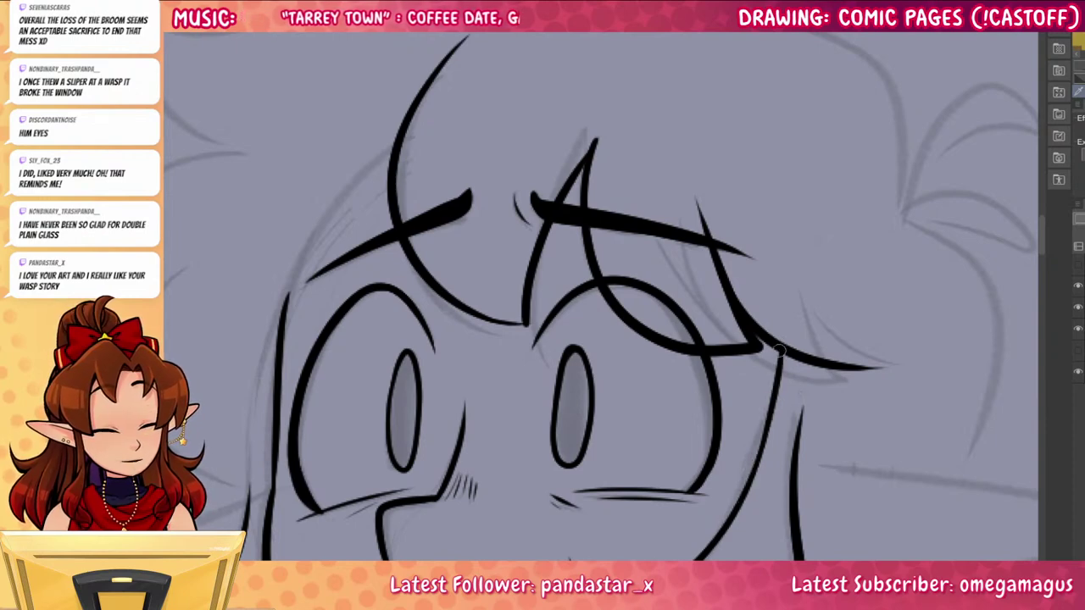
{"action": "left_click_drag", "start_coordinate": [780, 351], "coordinate": [746, 495]}
{"action": "key", "text": "ctrl+z"}
{"action": "left_click_drag", "start_coordinate": [782, 351], "coordinate": [767, 458]}
{"action": "key", "text": "ctrl+z"}
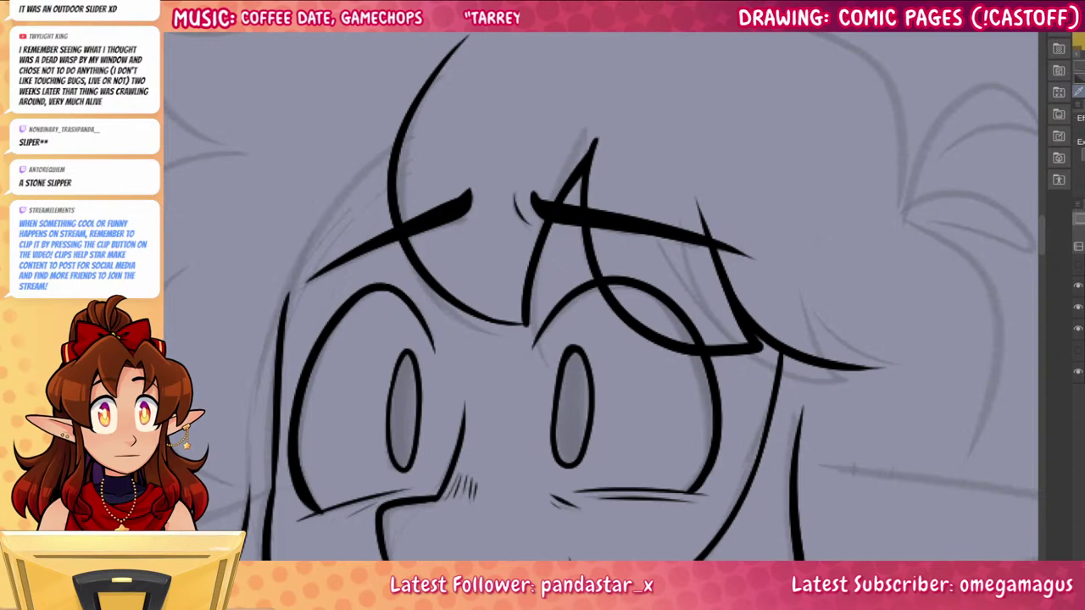
Ink the hairline from the central fringe lock down to the left-hand temple outline
{"action": "mouse_move", "coordinate": [834, 462]}
{"action": "left_mouse_down"}
{"action": "mouse_move", "coordinate": [887, 421]}
{"action": "mouse_move", "coordinate": [1003, 497]}
{"action": "left_mouse_up"}
{"action": "mouse_move", "coordinate": [566, 172]}
{"action": "left_mouse_down"}
{"action": "mouse_move", "coordinate": [498, 254]}
{"action": "mouse_move", "coordinate": [489, 385]}
{"action": "mouse_move", "coordinate": [446, 446]}
{"action": "left_mouse_up"}
{"action": "key", "text": "ctrl+z"}
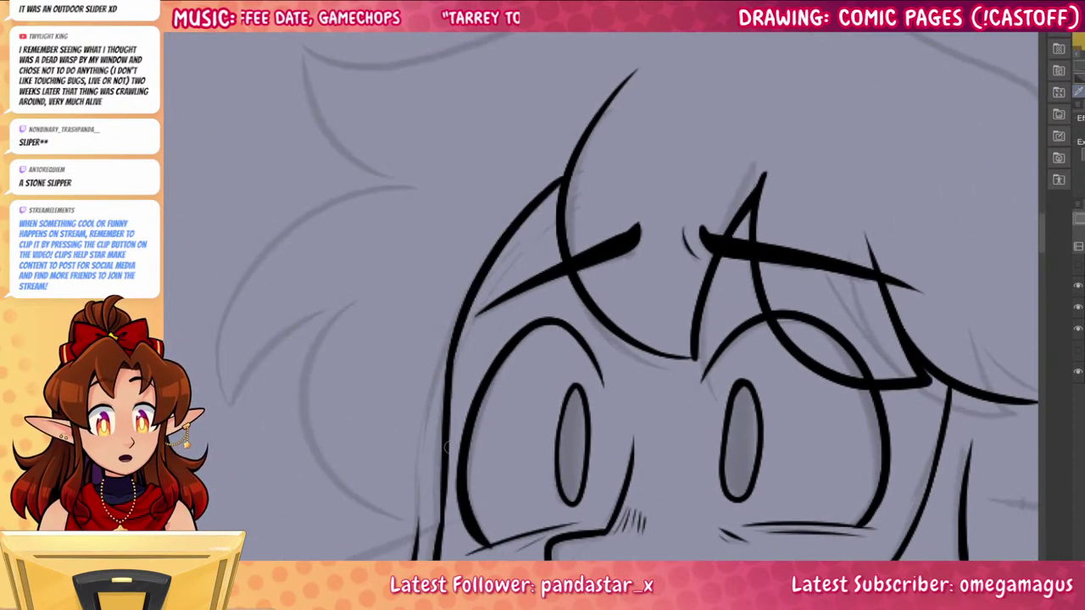
Erase small gaps in both eyebrows where the fringe locks cross over them
{"action": "left_click_drag", "start_coordinate": [820, 379], "coordinate": [782, 368]}
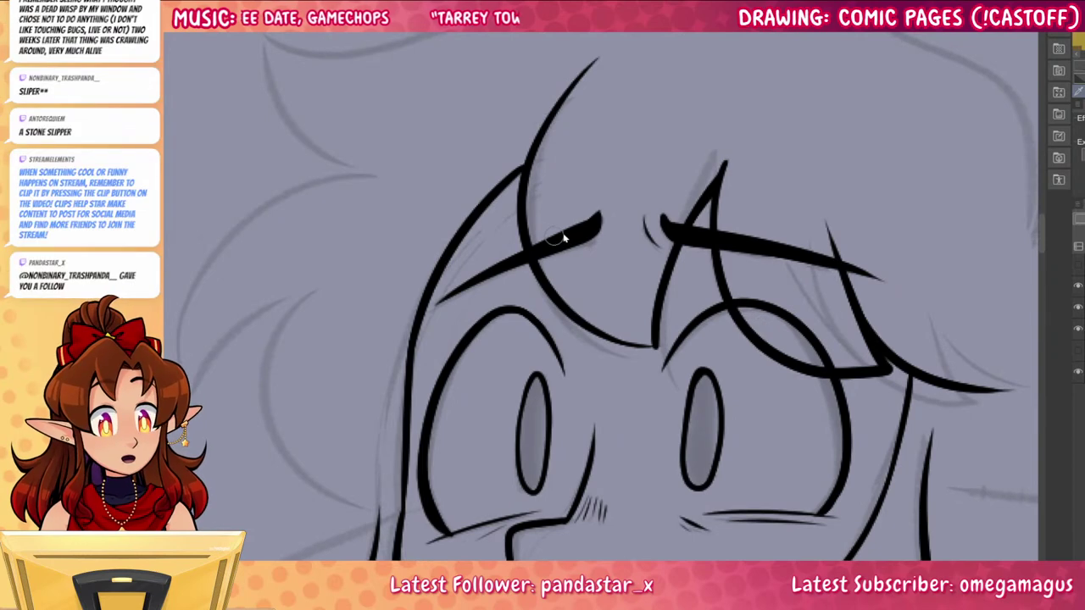
{"action": "mouse_move", "coordinate": [533, 227]}
{"action": "left_mouse_down"}
{"action": "mouse_move", "coordinate": [542, 261]}
{"action": "mouse_move", "coordinate": [557, 256]}
{"action": "left_mouse_up"}
{"action": "left_click_drag", "start_coordinate": [666, 276], "coordinate": [704, 191]}
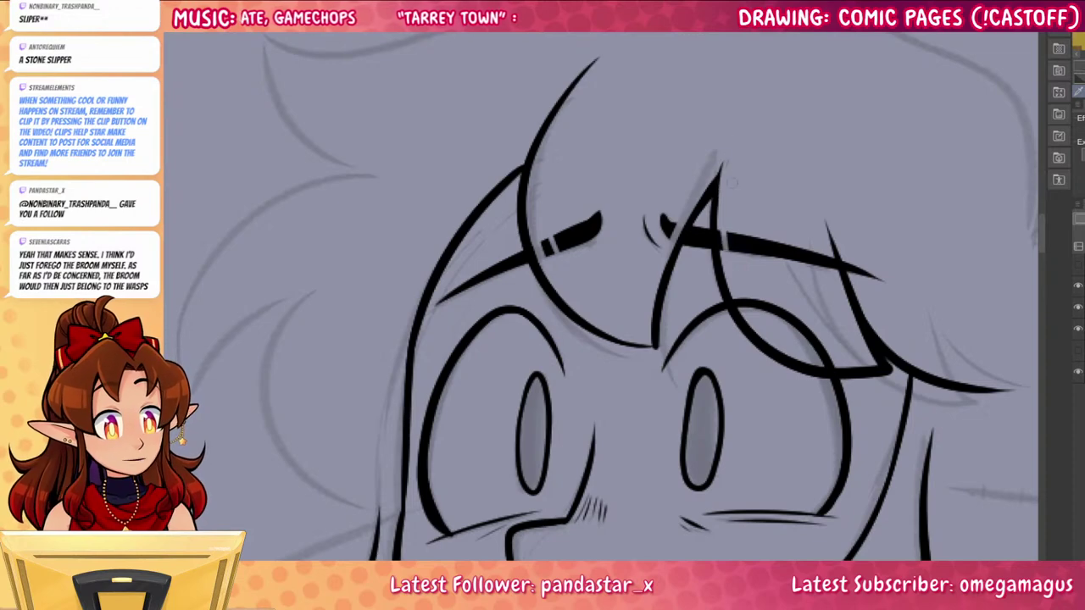
{"action": "left_click_drag", "start_coordinate": [730, 232], "coordinate": [732, 253]}
{"action": "left_click_drag", "start_coordinate": [828, 222], "coordinate": [838, 274]}
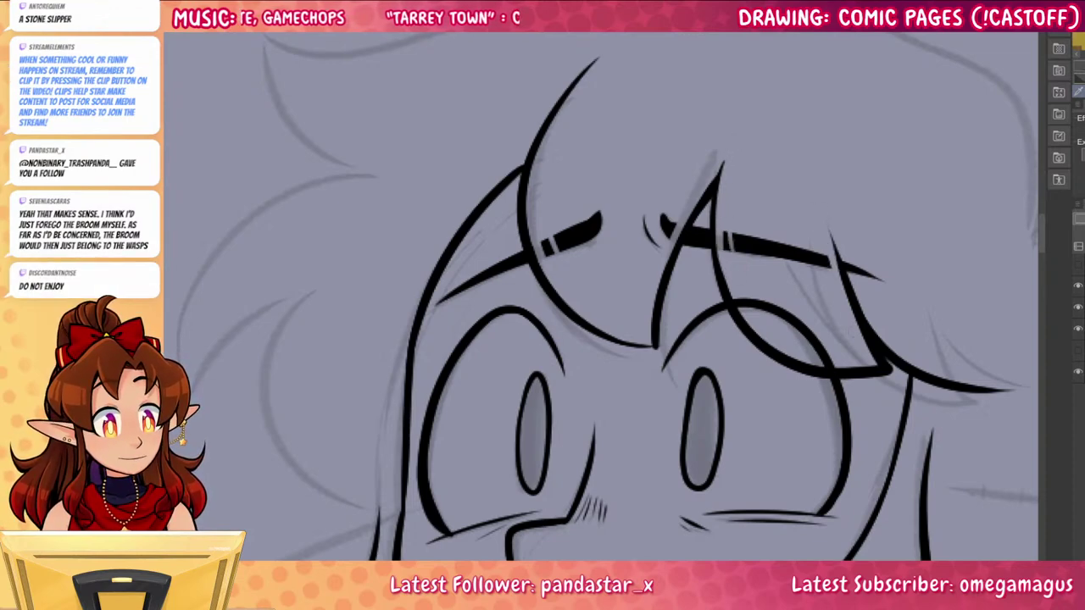
Erase the right-hand upper eye outline inside the overlapping fringe lock and firm up the tip of the central lock
{"action": "left_click_drag", "start_coordinate": [910, 322], "coordinate": [870, 307]}
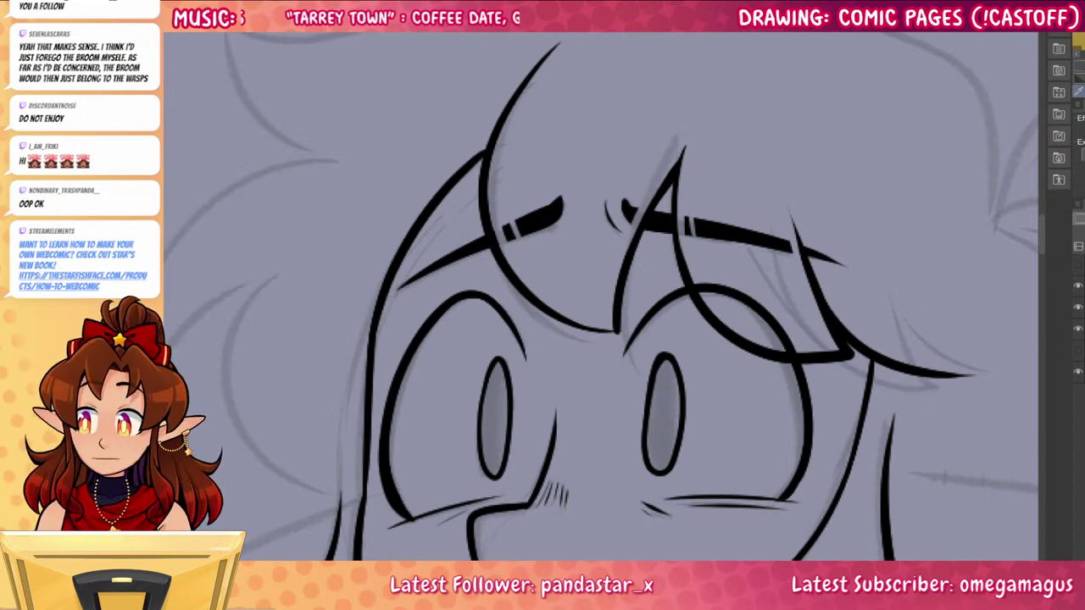
{"action": "left_click_drag", "start_coordinate": [891, 490], "coordinate": [794, 435]}
{"action": "mouse_move", "coordinate": [600, 229]}
{"action": "left_mouse_down"}
{"action": "mouse_move", "coordinate": [618, 261]}
{"action": "mouse_move", "coordinate": [612, 255]}
{"action": "left_mouse_up"}
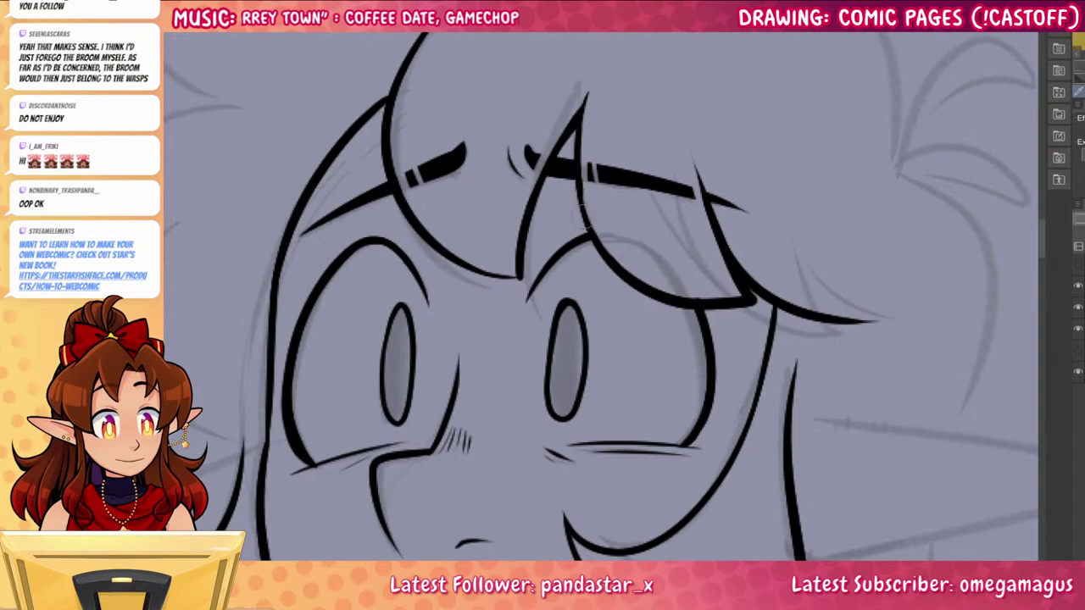
{"action": "left_click_drag", "start_coordinate": [479, 271], "coordinate": [520, 277]}
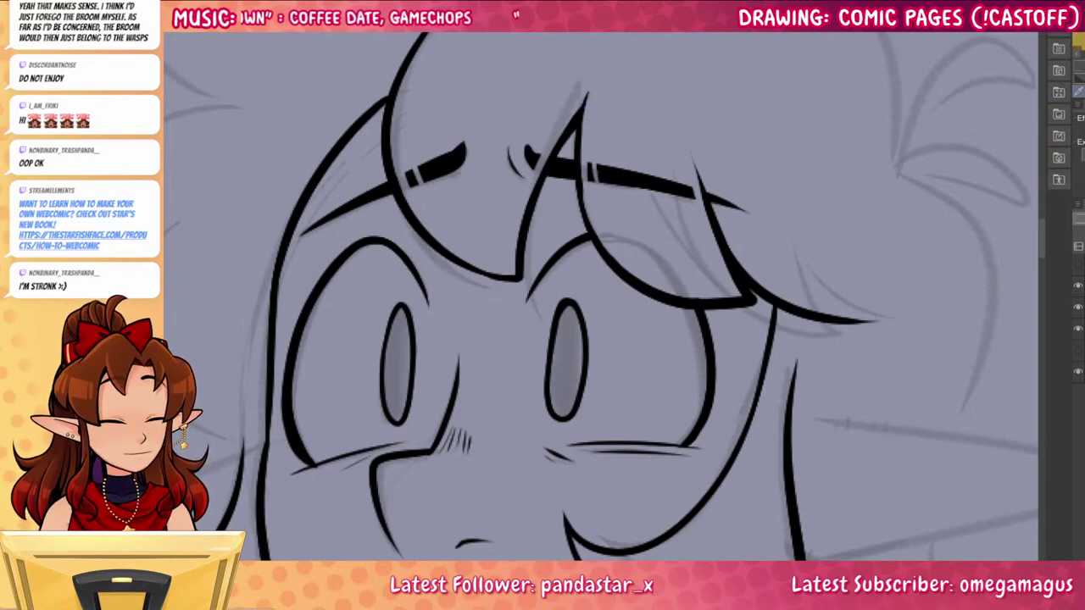
Ink the top hair outline from the left-hand pointed tuft across the crown, around the upright tuft and down the right-hand side
{"action": "left_click_drag", "start_coordinate": [804, 454], "coordinate": [863, 538]}
{"action": "left_click_drag", "start_coordinate": [910, 423], "coordinate": [876, 534]}
{"action": "mouse_move", "coordinate": [881, 373]}
{"action": "left_mouse_down"}
{"action": "mouse_move", "coordinate": [950, 456]}
{"action": "mouse_move", "coordinate": [987, 326]}
{"action": "mouse_move", "coordinate": [736, 91]}
{"action": "mouse_move", "coordinate": [746, 52]}
{"action": "mouse_move", "coordinate": [696, 166]}
{"action": "mouse_move", "coordinate": [222, 202]}
{"action": "mouse_move", "coordinate": [227, 322]}
{"action": "mouse_move", "coordinate": [293, 377]}
{"action": "left_mouse_up"}
{"action": "left_click_drag", "start_coordinate": [695, 475], "coordinate": [674, 526]}
{"action": "left_click_drag", "start_coordinate": [674, 214], "coordinate": [678, 162]}
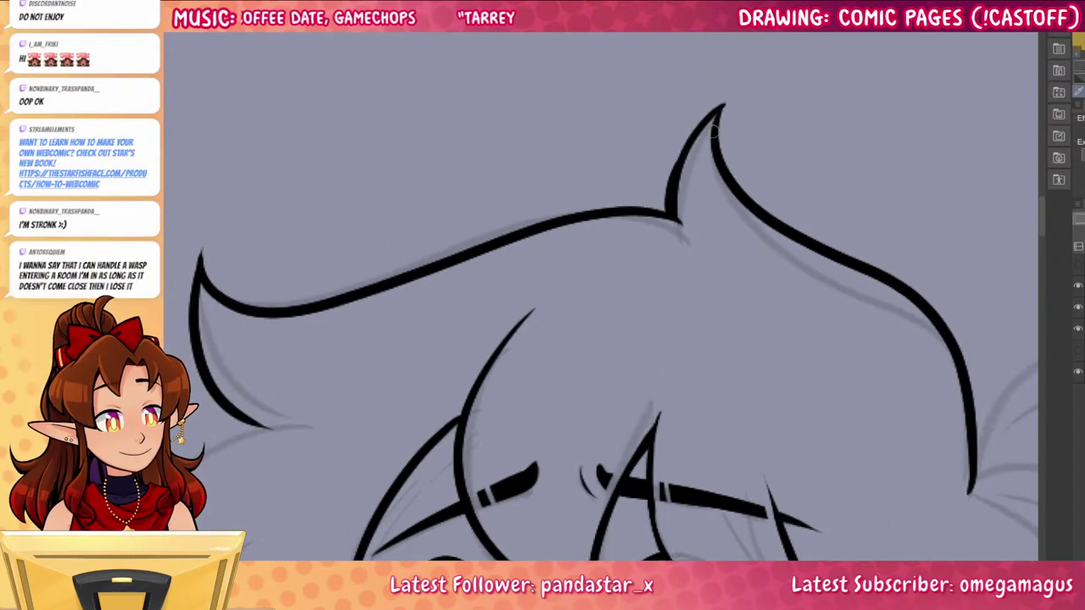
Ink the left-hand outer hair as a curved lock with a pointed tip and a rounded lock joining the side hair below
{"action": "left_click_drag", "start_coordinate": [786, 428], "coordinate": [829, 388]}
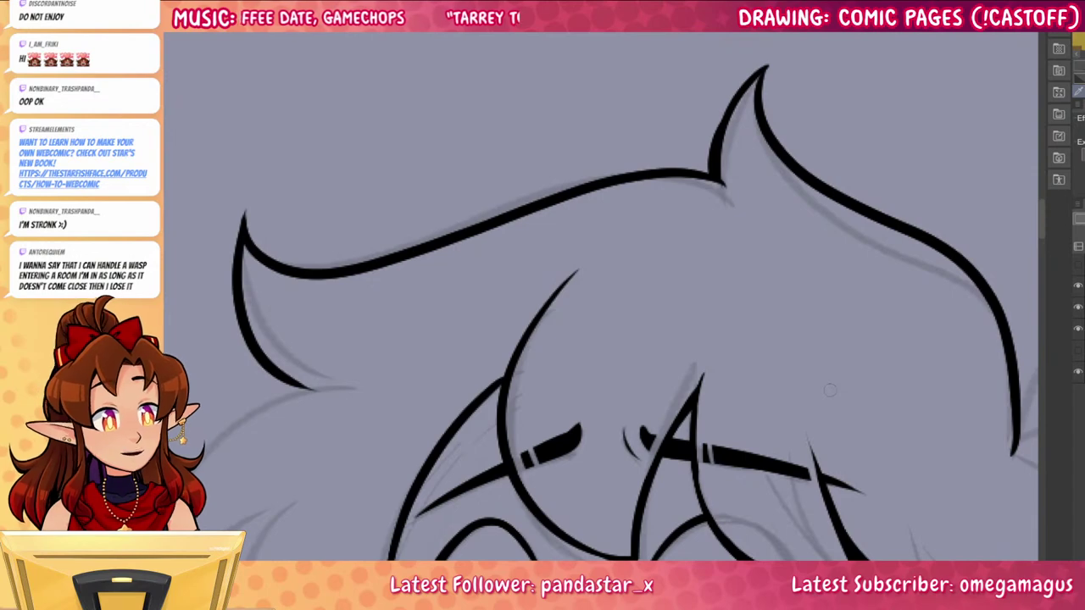
{"action": "left_click_drag", "start_coordinate": [658, 477], "coordinate": [836, 316]}
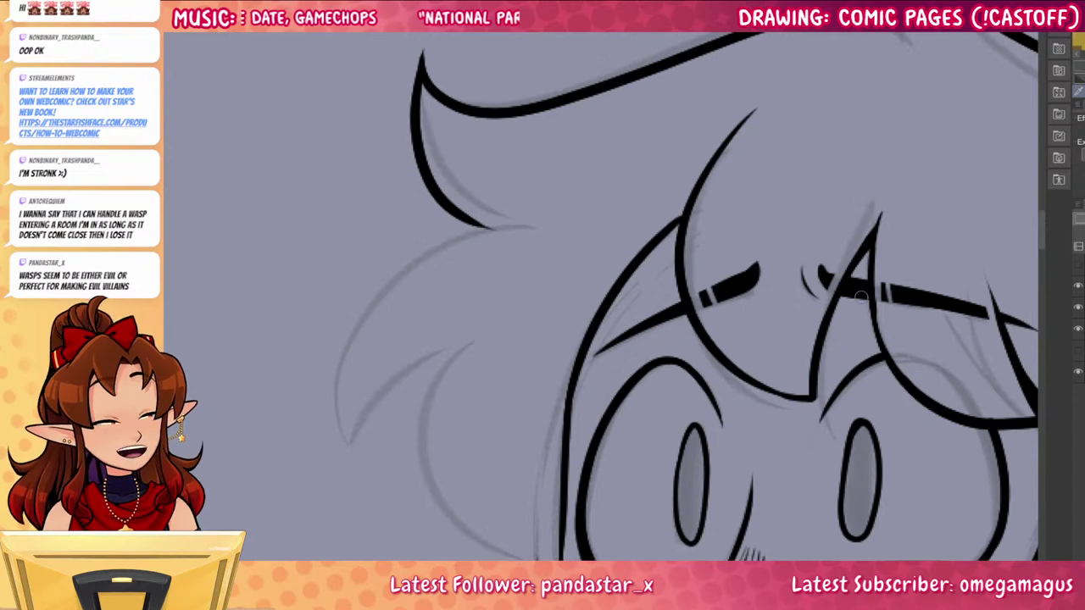
{"action": "mouse_move", "coordinate": [485, 227]}
{"action": "left_mouse_down"}
{"action": "mouse_move", "coordinate": [322, 396]}
{"action": "mouse_move", "coordinate": [437, 355]}
{"action": "left_mouse_up"}
{"action": "key", "text": "ctrl+z"}
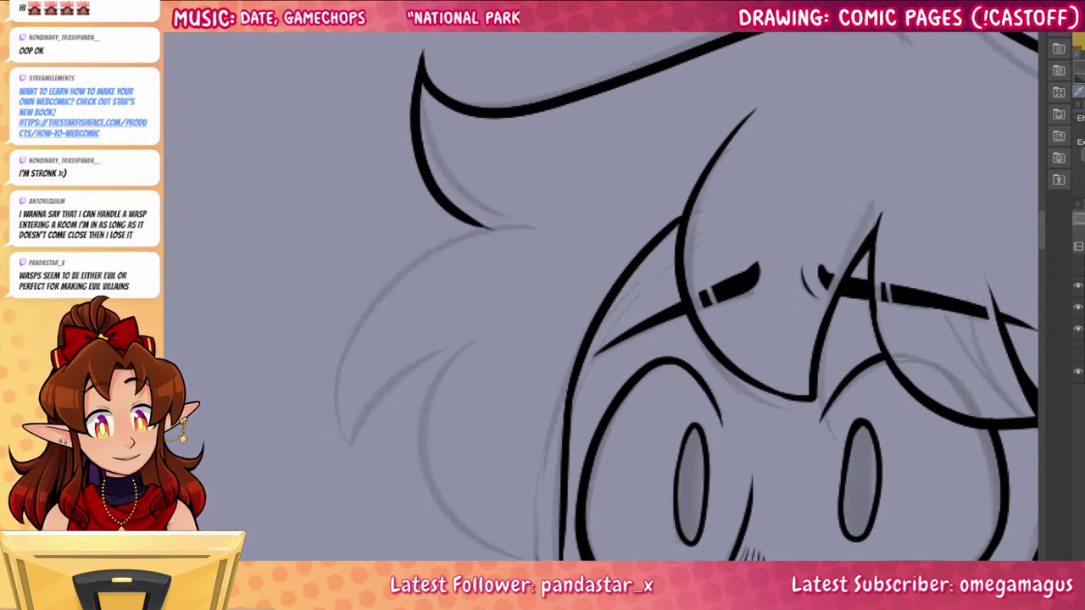
{"action": "mouse_move", "coordinate": [486, 228]}
{"action": "left_mouse_down"}
{"action": "mouse_move", "coordinate": [361, 442]}
{"action": "mouse_move", "coordinate": [453, 339]}
{"action": "mouse_move", "coordinate": [526, 560]}
{"action": "left_mouse_up"}
{"action": "left_click_drag", "start_coordinate": [682, 498], "coordinate": [644, 286]}
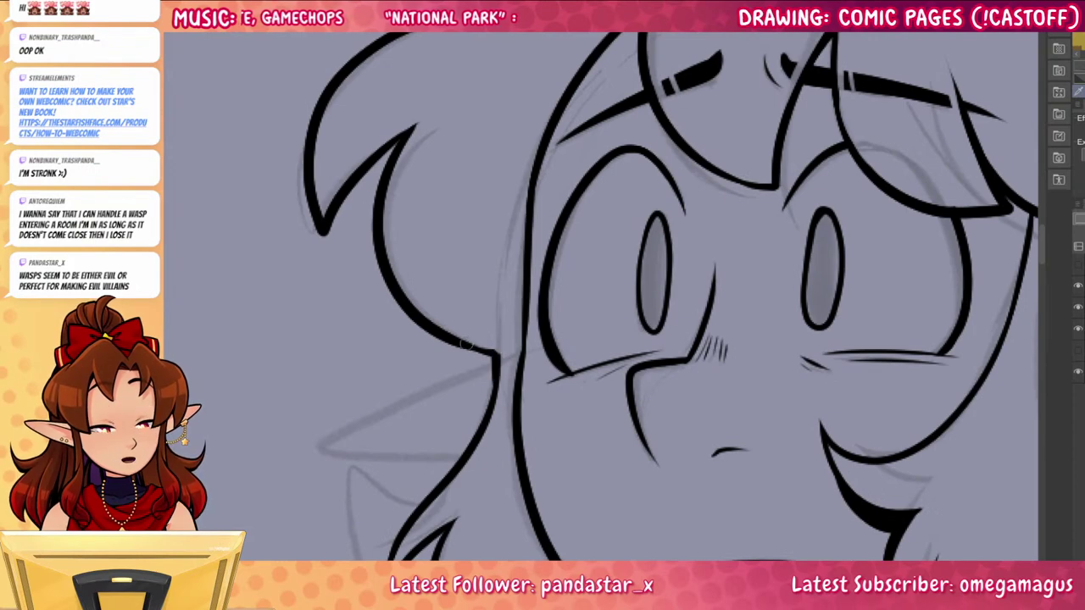
{"action": "mouse_move", "coordinate": [466, 344]}
{"action": "left_mouse_down"}
{"action": "mouse_move", "coordinate": [495, 357]}
{"action": "mouse_move", "coordinate": [492, 414]}
{"action": "left_mouse_up"}
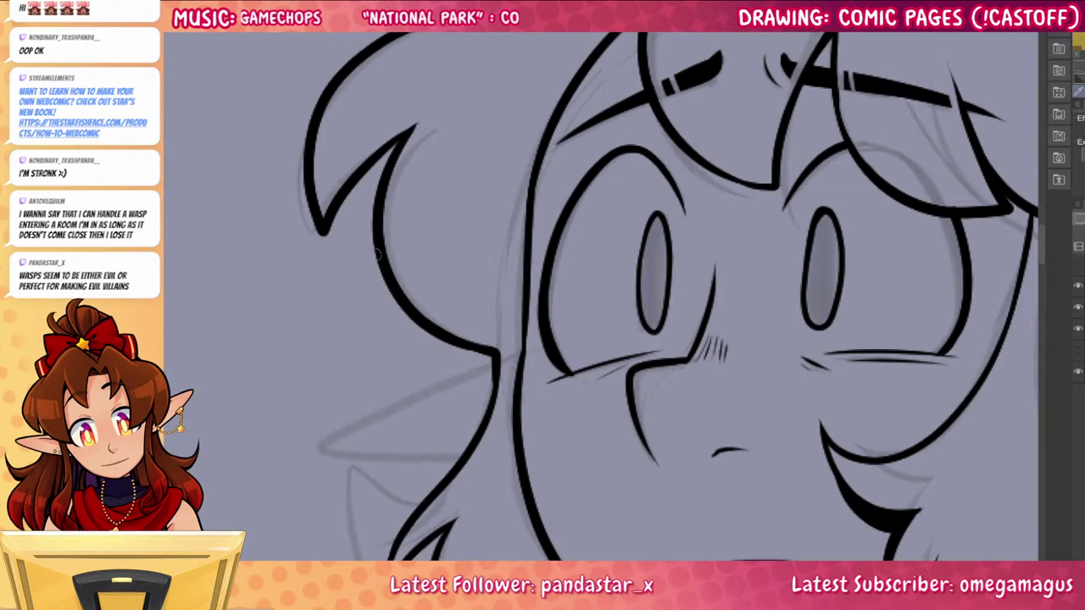
Ink the upper and lower edges of the right-hand pointed ear from the side hair out to the panel border
{"action": "left_click_drag", "start_coordinate": [865, 458], "coordinate": [884, 341]}
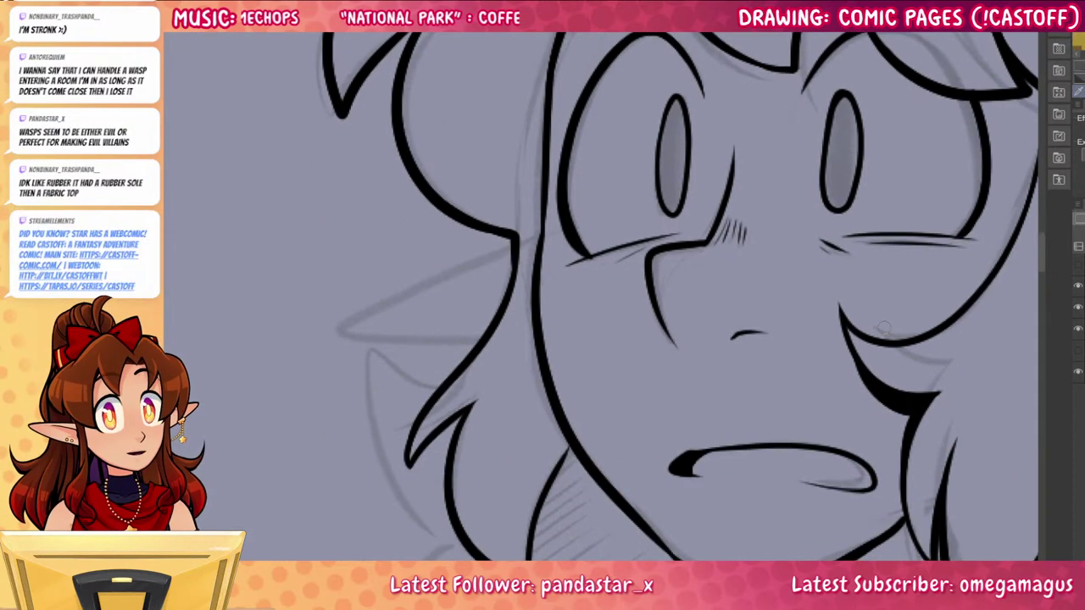
{"action": "mouse_move", "coordinate": [889, 435]}
{"action": "left_mouse_down"}
{"action": "mouse_move", "coordinate": [864, 412]}
{"action": "mouse_move", "coordinate": [870, 392]}
{"action": "left_mouse_up"}
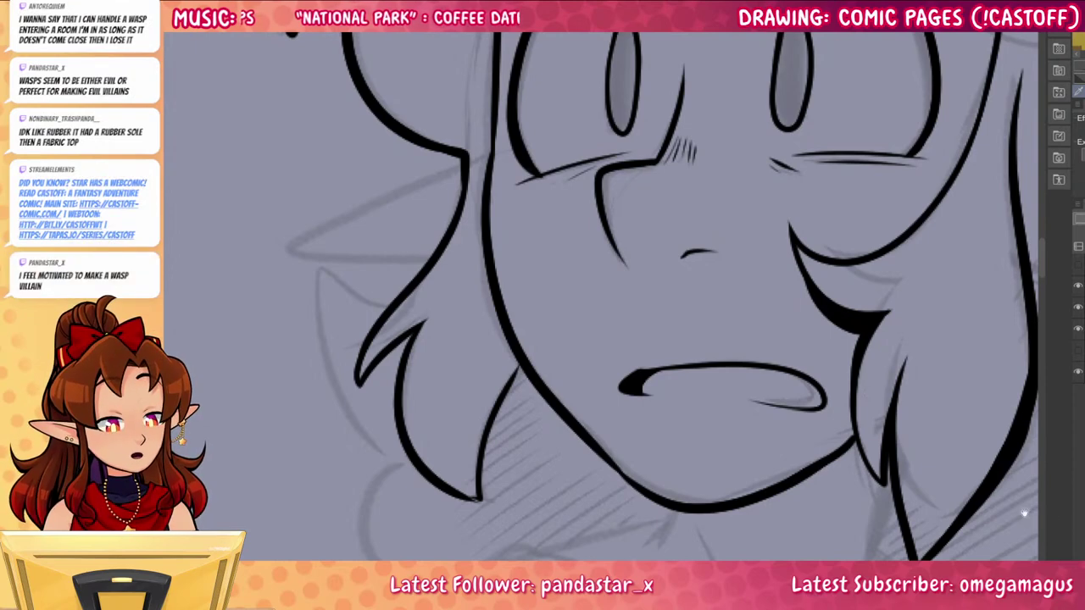
{"action": "left_click_drag", "start_coordinate": [960, 477], "coordinate": [596, 511]}
{"action": "mouse_move", "coordinate": [644, 165]}
{"action": "left_mouse_down"}
{"action": "mouse_move", "coordinate": [878, 181]}
{"action": "mouse_move", "coordinate": [975, 203]}
{"action": "left_mouse_up"}
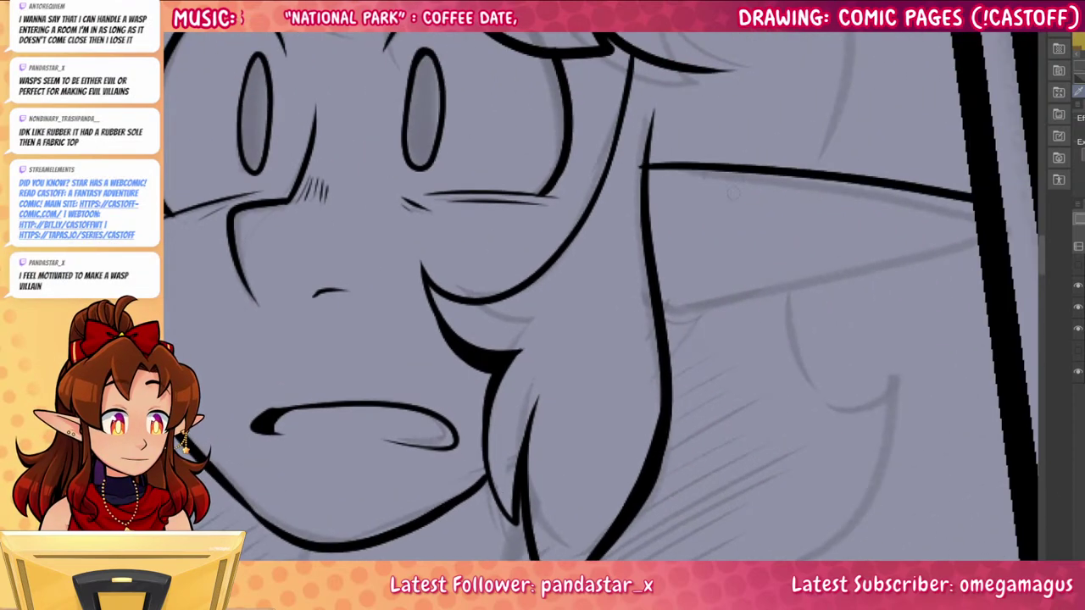
{"action": "key", "text": "ctrl+z"}
{"action": "left_click_drag", "start_coordinate": [646, 161], "coordinate": [975, 223]}
{"action": "mouse_move", "coordinate": [653, 307]}
{"action": "left_mouse_down"}
{"action": "mouse_move", "coordinate": [952, 258]}
{"action": "mouse_move", "coordinate": [980, 248]}
{"action": "left_mouse_up"}
Ink the inner contour of the right-hand ear just below its upper edge, starting from the hair
{"action": "left_click_drag", "start_coordinate": [646, 218], "coordinate": [873, 224]}
{"action": "key", "text": "ctrl+z"}
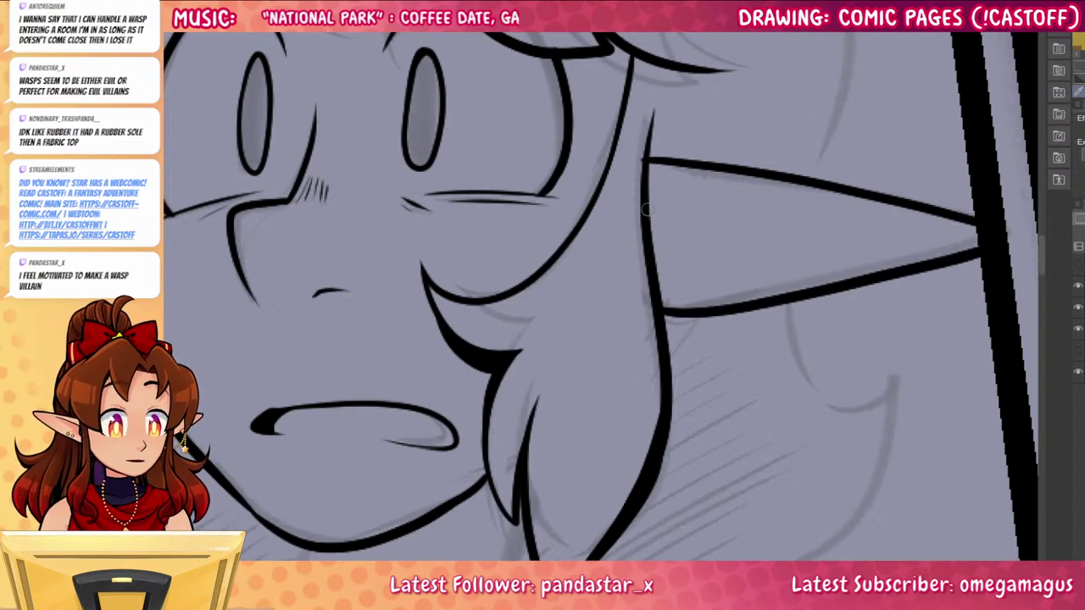
{"action": "left_click_drag", "start_coordinate": [649, 198], "coordinate": [873, 222]}
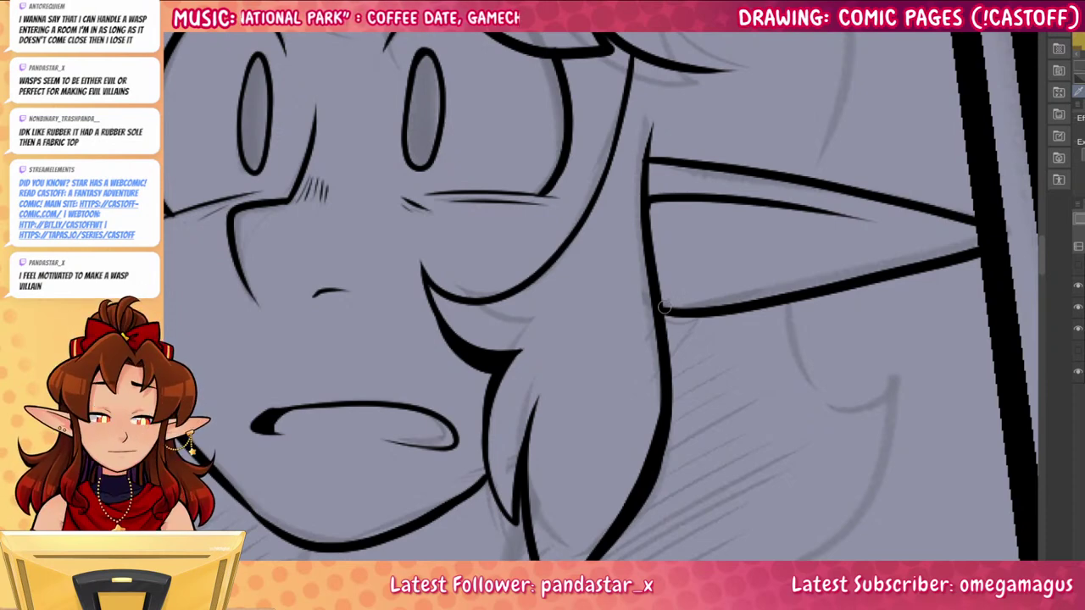
Ink the line extending leftward from under the chin and the short neck and shoulder lines around the right-hand hair tip
{"action": "left_click_drag", "start_coordinate": [761, 467], "coordinate": [959, 407]}
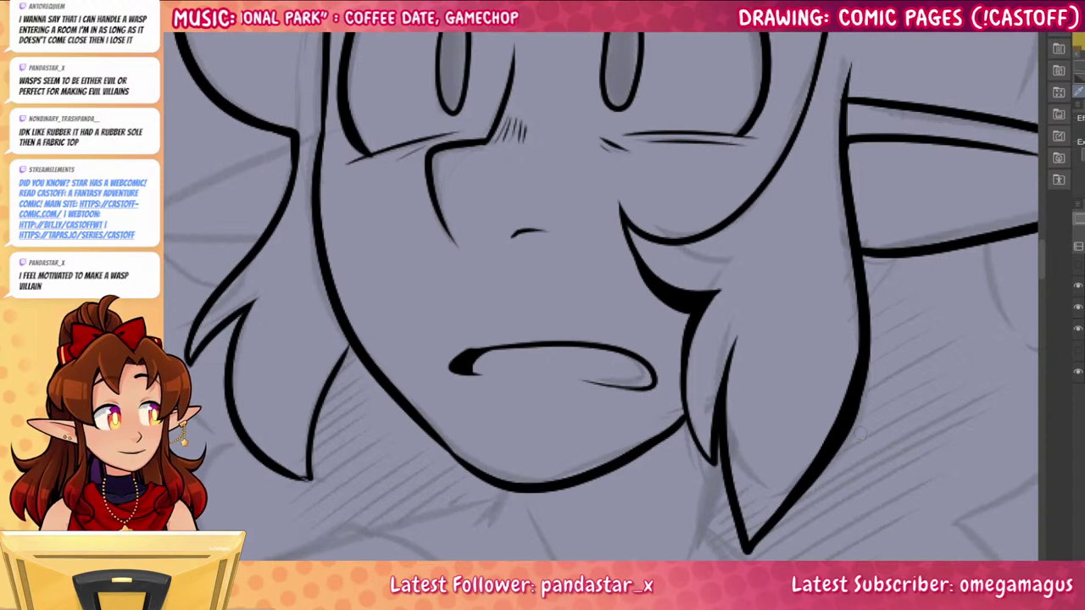
{"action": "left_click_drag", "start_coordinate": [860, 433], "coordinate": [925, 360]}
{"action": "left_click_drag", "start_coordinate": [571, 224], "coordinate": [431, 268]}
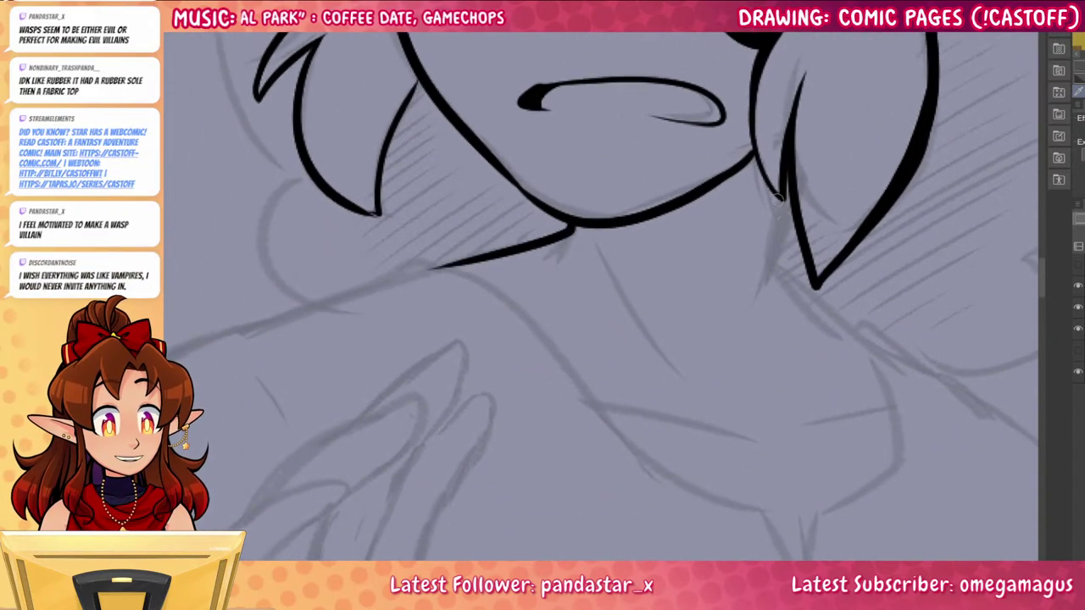
{"action": "left_click_drag", "start_coordinate": [791, 200], "coordinate": [783, 282]}
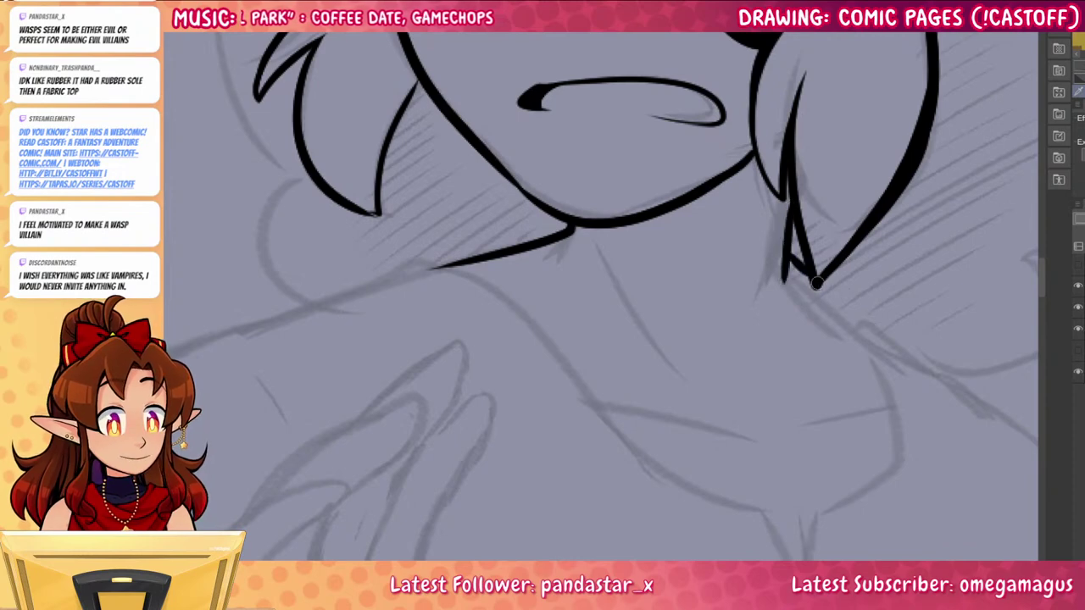
{"action": "left_click_drag", "start_coordinate": [814, 281], "coordinate": [883, 360]}
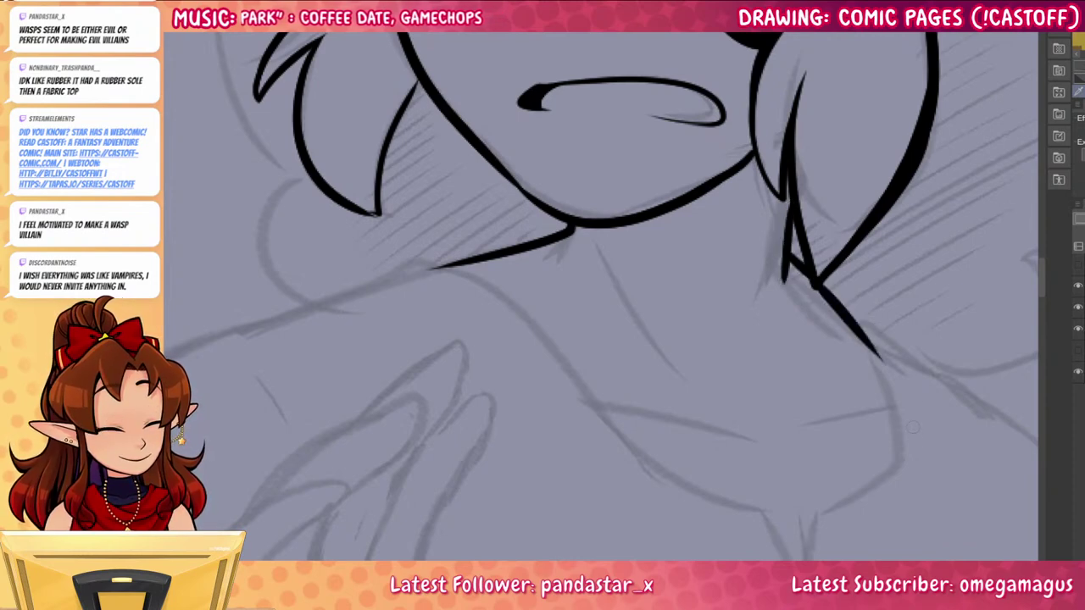
{"action": "mouse_move", "coordinate": [807, 284]}
{"action": "left_mouse_down"}
{"action": "mouse_move", "coordinate": [810, 307]}
{"action": "mouse_move", "coordinate": [822, 287]}
{"action": "left_mouse_up"}
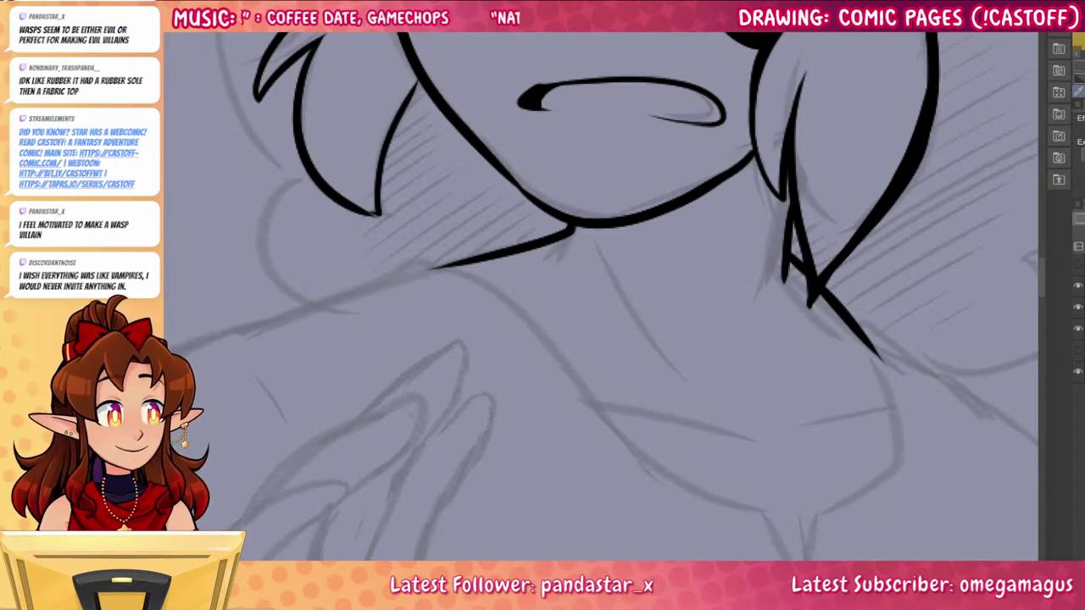
Go over the jaw line just left of the chin and ink a short crease mark below the mouth
{"action": "left_click_drag", "start_coordinate": [760, 241], "coordinate": [820, 420]}
{"action": "left_click_drag", "start_coordinate": [548, 335], "coordinate": [632, 400]}
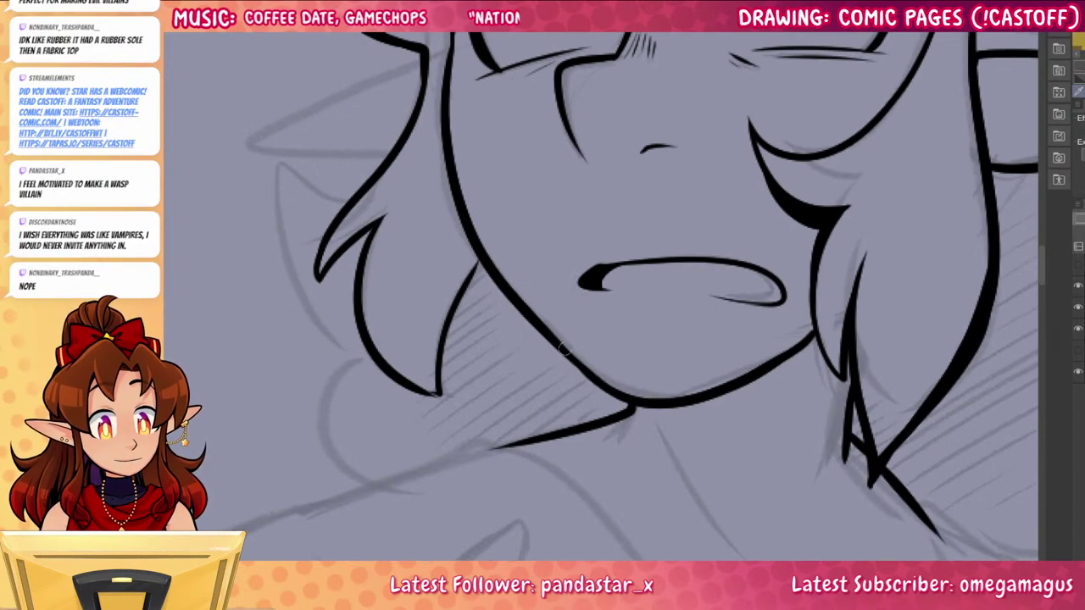
{"action": "left_click_drag", "start_coordinate": [625, 321], "coordinate": [654, 337]}
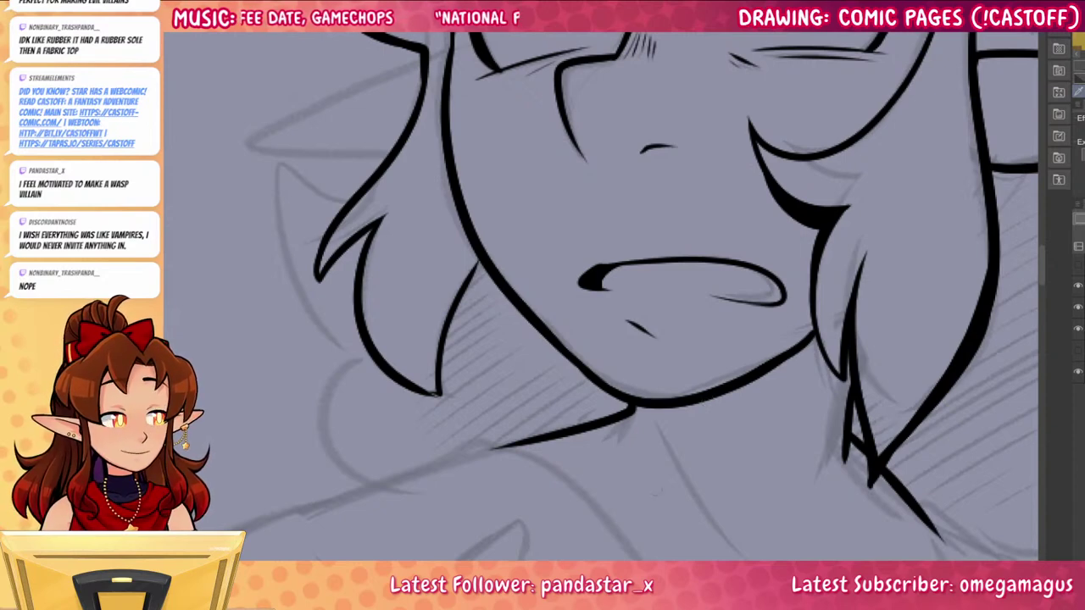
Ink the back of the raised hand up from the panel's lower border, plus the lowest finger and the palm line beneath it
{"action": "left_click_drag", "start_coordinate": [816, 465], "coordinate": [840, 374]}
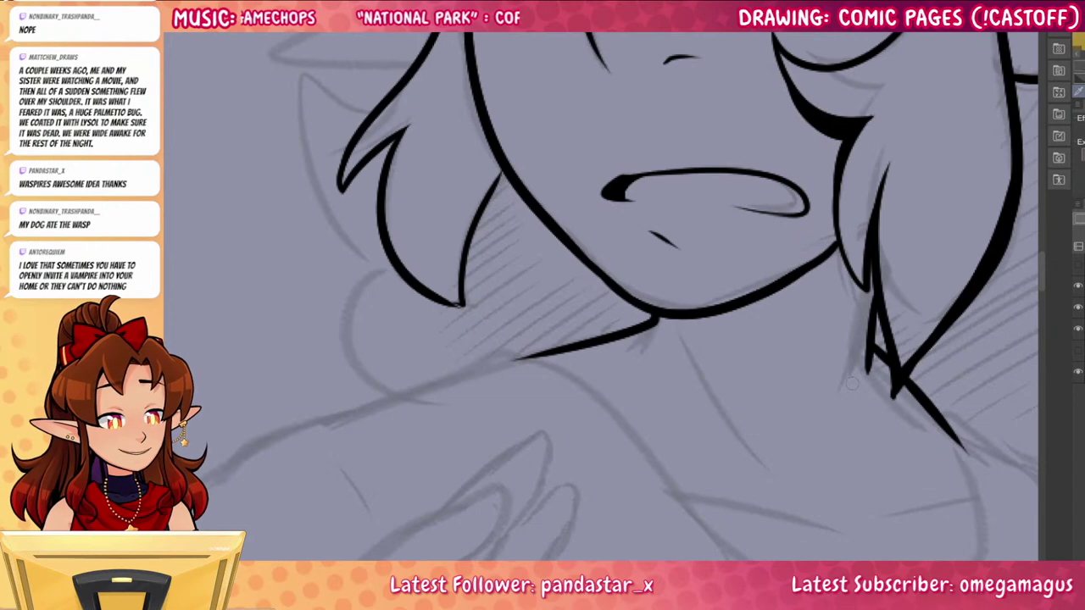
{"action": "scroll", "coordinate": [823, 495], "scroll_direction": "down", "scroll_amount": 5}
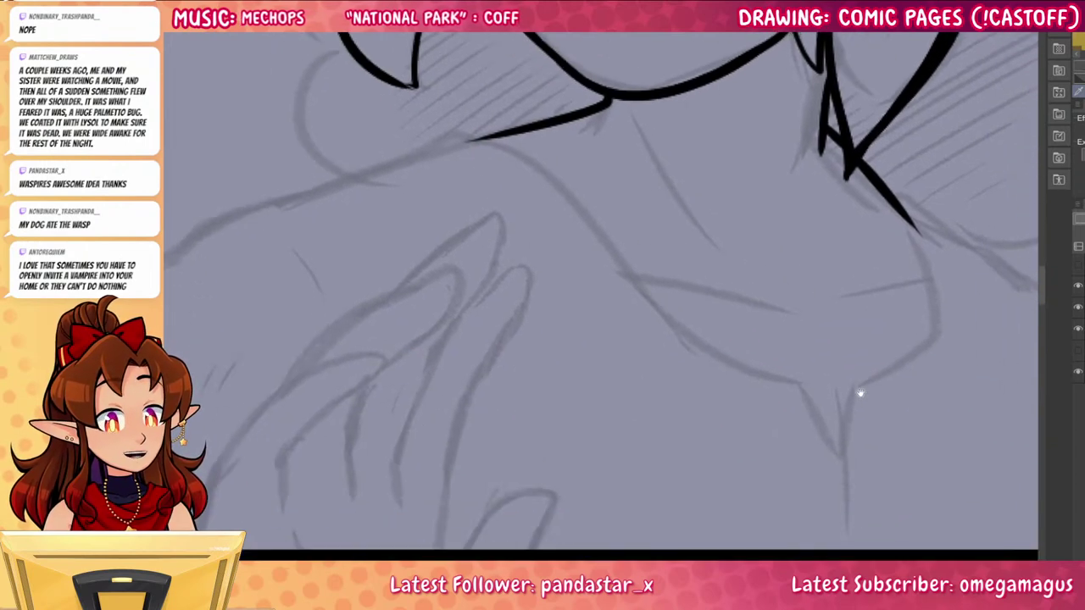
{"action": "left_click_drag", "start_coordinate": [678, 491], "coordinate": [936, 372]}
{"action": "mouse_move", "coordinate": [442, 462]}
{"action": "left_mouse_down"}
{"action": "mouse_move", "coordinate": [468, 352]}
{"action": "mouse_move", "coordinate": [540, 286]}
{"action": "mouse_move", "coordinate": [588, 267]}
{"action": "mouse_move", "coordinate": [629, 269]}
{"action": "mouse_move", "coordinate": [553, 328]}
{"action": "mouse_move", "coordinate": [572, 276]}
{"action": "mouse_move", "coordinate": [628, 261]}
{"action": "mouse_move", "coordinate": [537, 356]}
{"action": "left_mouse_up"}
{"action": "key", "text": "ctrl+z"}
{"action": "key", "text": "ctrl+z"}
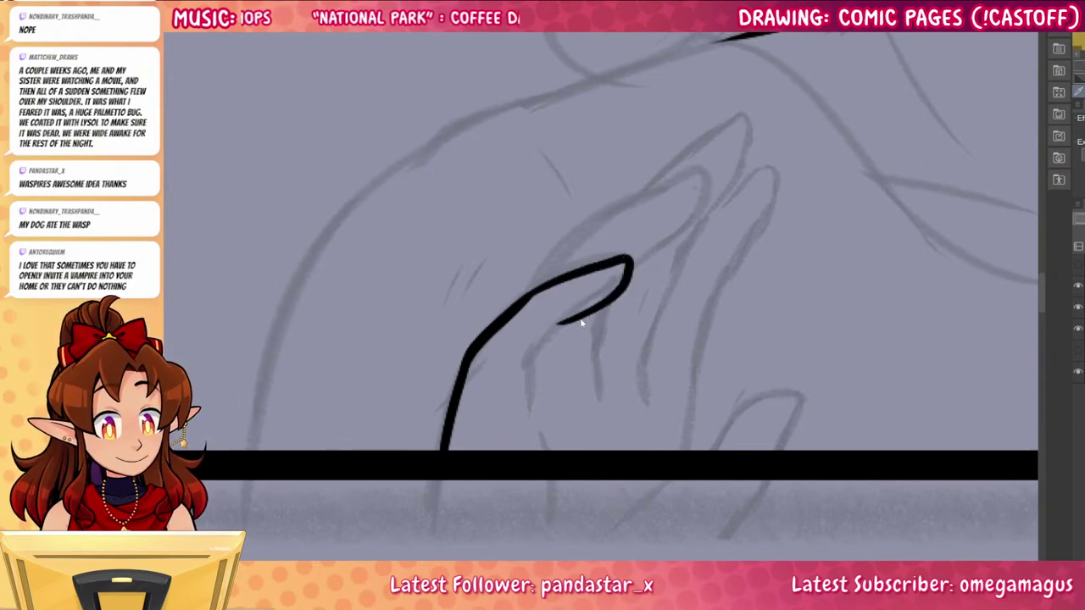
{"action": "mouse_move", "coordinate": [582, 322]}
{"action": "left_mouse_down"}
{"action": "mouse_move", "coordinate": [525, 373]}
{"action": "mouse_move", "coordinate": [534, 436]}
{"action": "left_mouse_up"}
Ink the two middle fingers of the raised hand and the short crease line running down the palm between them
{"action": "mouse_move", "coordinate": [522, 301]}
{"action": "left_mouse_down"}
{"action": "mouse_move", "coordinate": [603, 208]}
{"action": "mouse_move", "coordinate": [597, 217]}
{"action": "mouse_move", "coordinate": [684, 178]}
{"action": "mouse_move", "coordinate": [704, 192]}
{"action": "mouse_move", "coordinate": [627, 268]}
{"action": "left_mouse_up"}
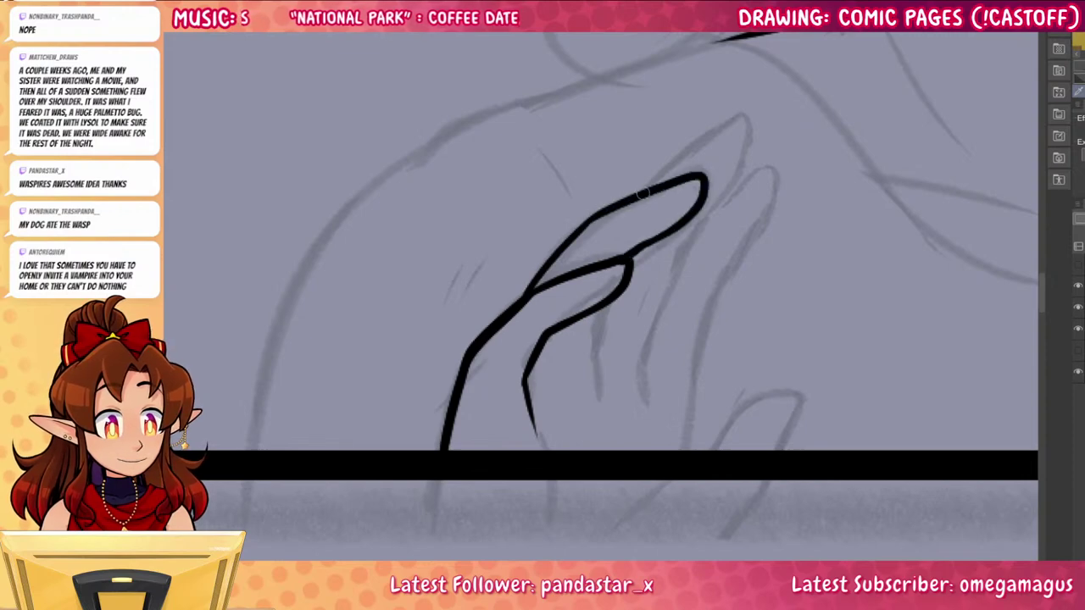
{"action": "mouse_move", "coordinate": [644, 193]}
{"action": "left_mouse_down"}
{"action": "mouse_move", "coordinate": [740, 116]}
{"action": "mouse_move", "coordinate": [755, 138]}
{"action": "mouse_move", "coordinate": [681, 262]}
{"action": "mouse_move", "coordinate": [645, 359]}
{"action": "mouse_move", "coordinate": [647, 350]}
{"action": "mouse_move", "coordinate": [645, 405]}
{"action": "left_mouse_up"}
{"action": "mouse_move", "coordinate": [607, 295]}
{"action": "left_mouse_down"}
{"action": "mouse_move", "coordinate": [591, 337]}
{"action": "mouse_move", "coordinate": [593, 392]}
{"action": "left_mouse_up"}
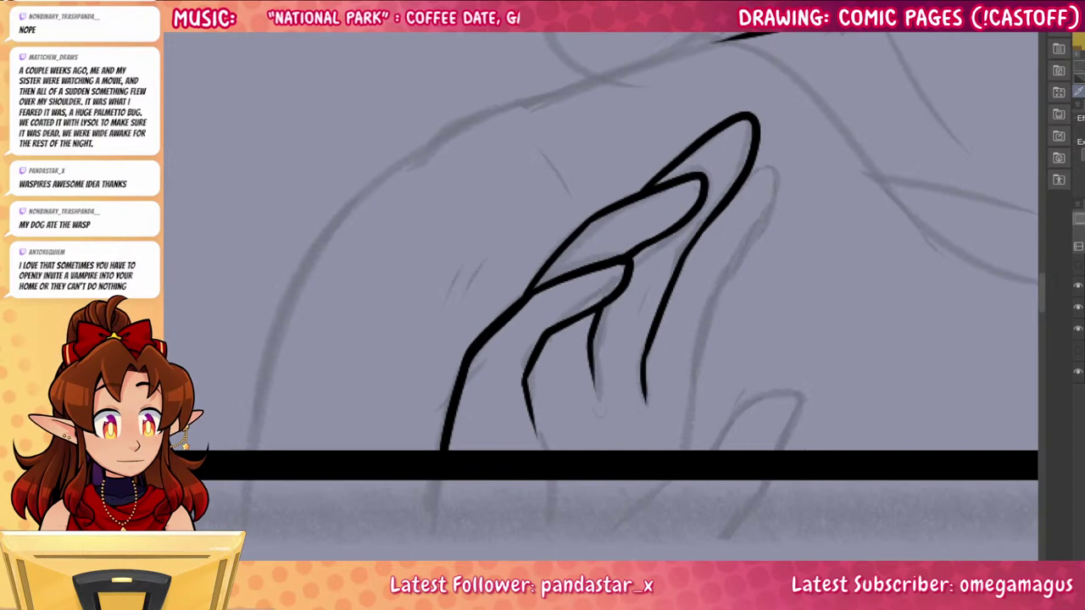
{"action": "key", "text": "ctrl+z"}
{"action": "left_click_drag", "start_coordinate": [607, 296], "coordinate": [600, 414]}
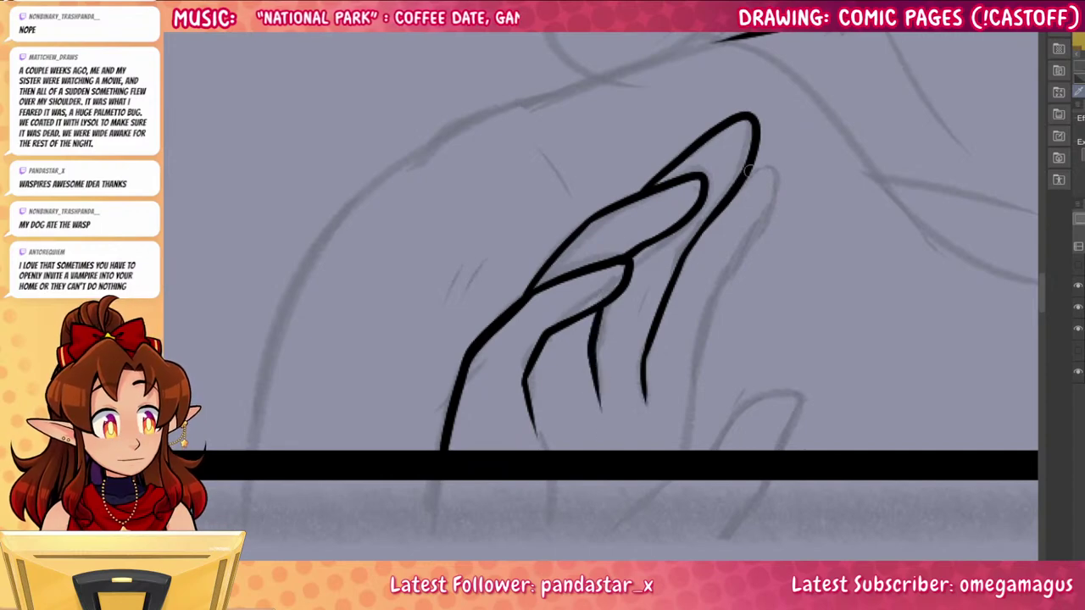
Ink the outermost finger down to the panel border and the thumb tip rising beside it
{"action": "left_click_drag", "start_coordinate": [746, 172], "coordinate": [744, 259]}
{"action": "mouse_move", "coordinate": [766, 222]}
{"action": "left_mouse_down"}
{"action": "mouse_move", "coordinate": [717, 313]}
{"action": "mouse_move", "coordinate": [685, 422]}
{"action": "left_mouse_up"}
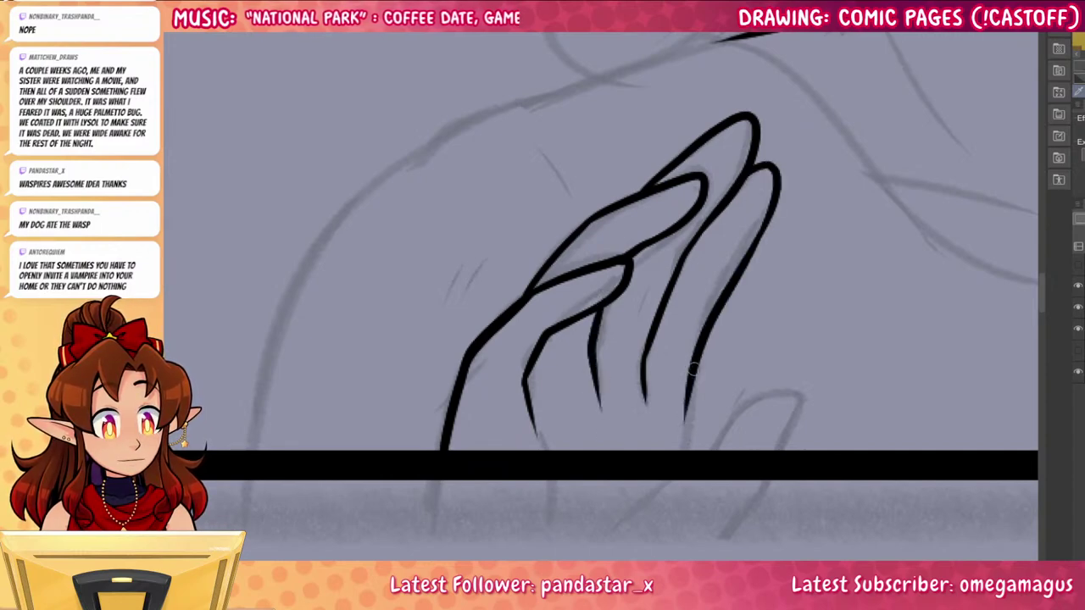
{"action": "left_click_drag", "start_coordinate": [691, 371], "coordinate": [679, 474]}
{"action": "mouse_move", "coordinate": [783, 476]}
{"action": "left_mouse_down"}
{"action": "mouse_move", "coordinate": [753, 418]}
{"action": "mouse_move", "coordinate": [775, 335]}
{"action": "mouse_move", "coordinate": [676, 406]}
{"action": "left_mouse_up"}
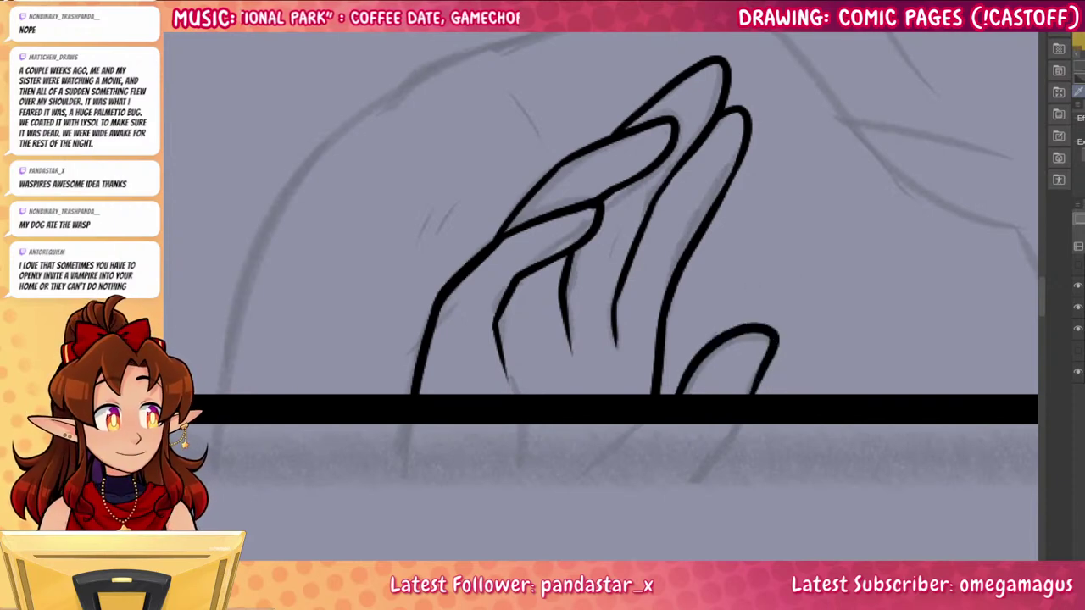
Ink the curved back-hair outline from the right side of the head down to the upper edge of the right-hand ear
{"action": "left_click_drag", "start_coordinate": [899, 374], "coordinate": [865, 534]}
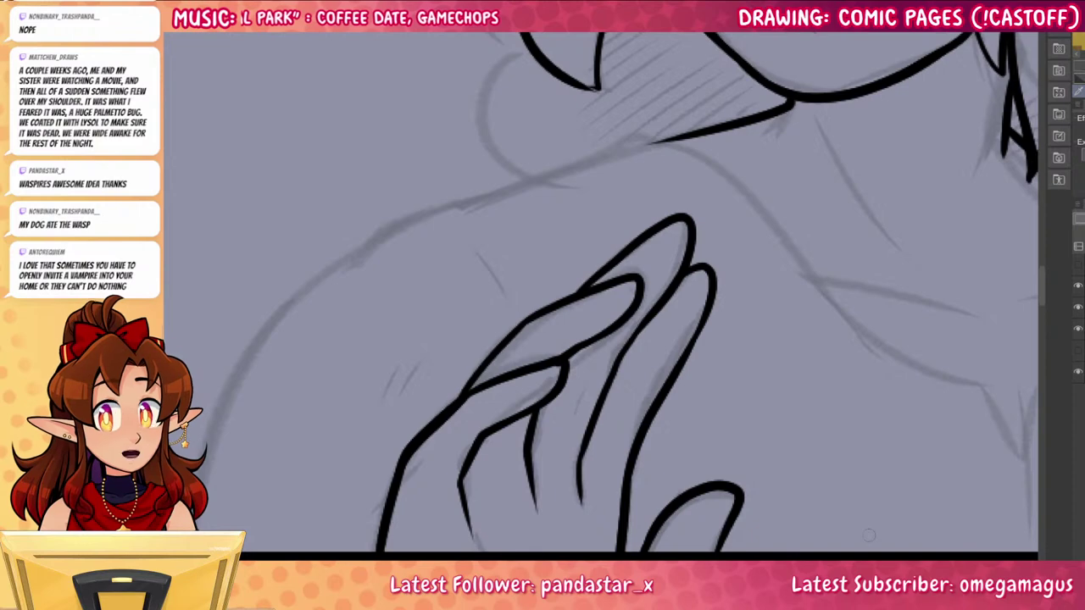
{"action": "scroll", "coordinate": [678, 332], "scroll_direction": "down", "scroll_amount": 3}
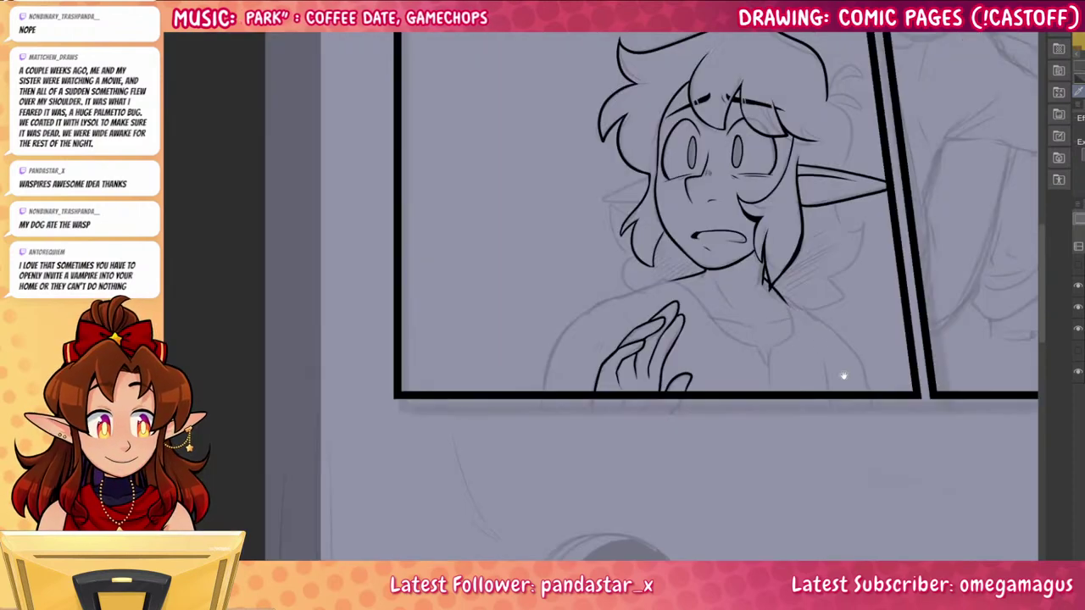
{"action": "left_click_drag", "start_coordinate": [842, 376], "coordinate": [780, 375]}
{"action": "scroll", "coordinate": [739, 271], "scroll_direction": "up", "scroll_amount": 1}
{"action": "scroll", "coordinate": [524, 122], "scroll_direction": "up", "scroll_amount": 2}
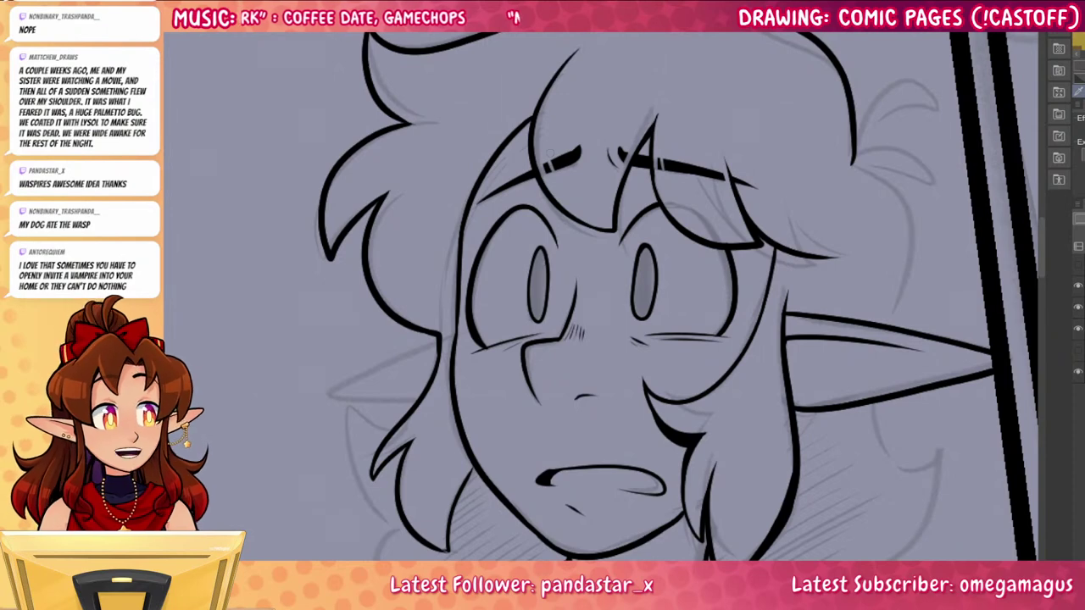
{"action": "left_click_drag", "start_coordinate": [886, 429], "coordinate": [768, 386]}
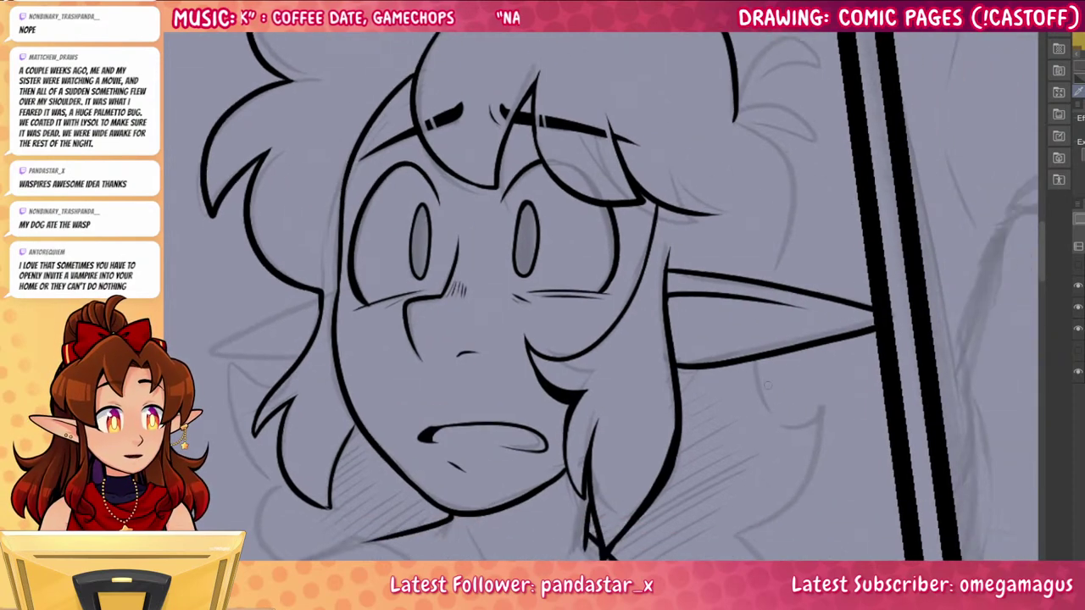
{"action": "mouse_move", "coordinate": [736, 120]}
{"action": "left_mouse_down"}
{"action": "mouse_move", "coordinate": [788, 190]}
{"action": "mouse_move", "coordinate": [775, 266]}
{"action": "left_mouse_up"}
{"action": "key", "text": "ctrl+z"}
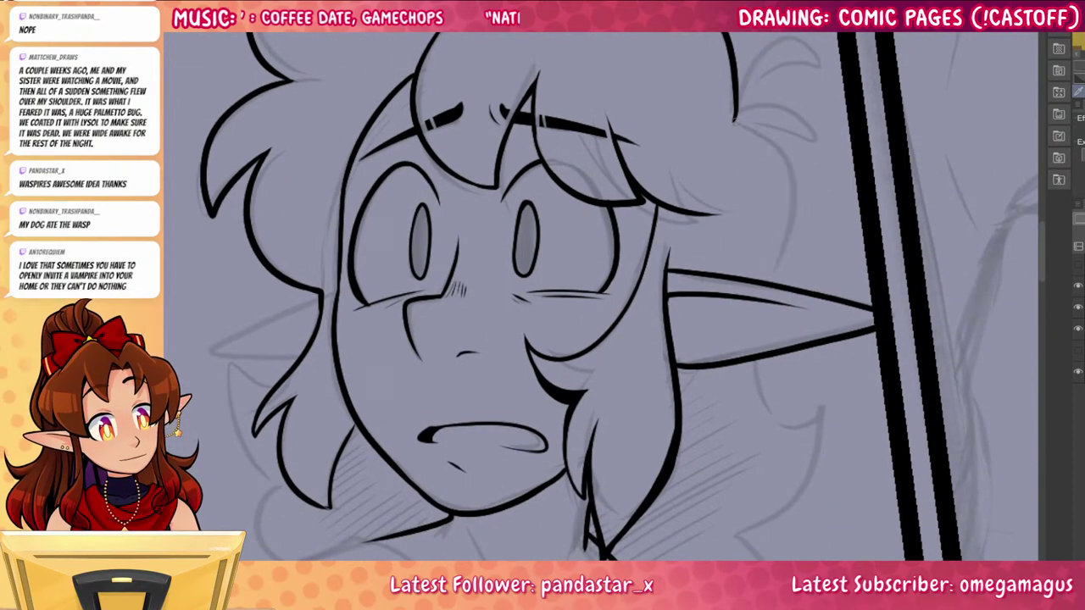
{"action": "mouse_move", "coordinate": [736, 121]}
{"action": "left_mouse_down"}
{"action": "mouse_move", "coordinate": [803, 208]}
{"action": "mouse_move", "coordinate": [786, 285]}
{"action": "mouse_move", "coordinate": [782, 164]}
{"action": "mouse_move", "coordinate": [776, 283]}
{"action": "left_mouse_up"}
{"action": "key", "text": "ctrl+z"}
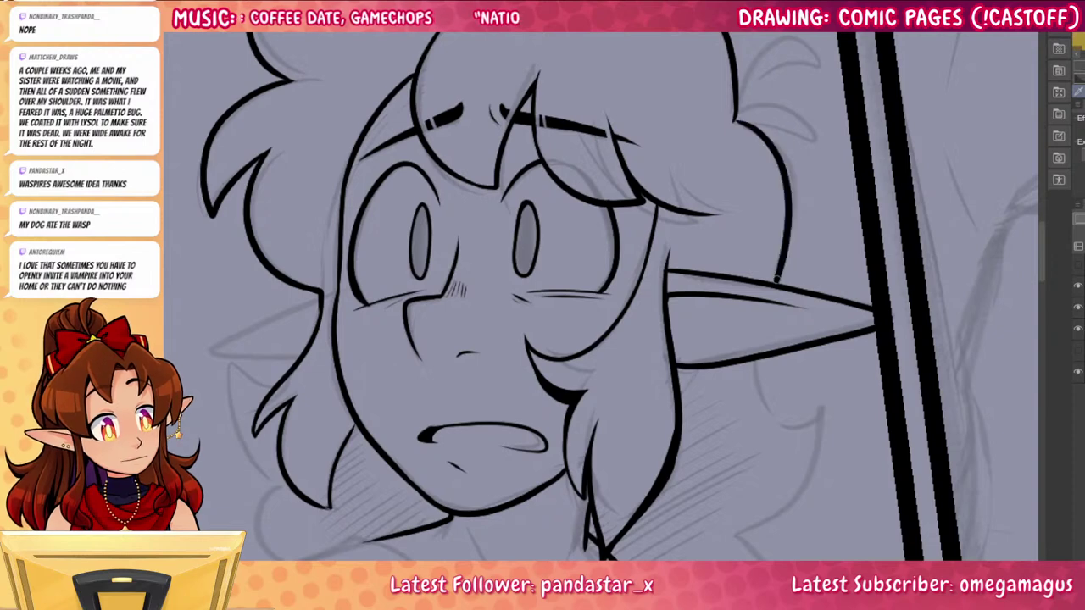
Ink the small tuft of pointed strands sticking out where the back hair meets the right side of the head
{"action": "left_click_drag", "start_coordinate": [858, 233], "coordinate": [846, 324]}
{"action": "mouse_move", "coordinate": [724, 210]}
{"action": "left_mouse_down"}
{"action": "mouse_move", "coordinate": [757, 156]}
{"action": "mouse_move", "coordinate": [805, 176]}
{"action": "mouse_move", "coordinate": [723, 211]}
{"action": "mouse_move", "coordinate": [805, 175]}
{"action": "mouse_move", "coordinate": [786, 173]}
{"action": "mouse_move", "coordinate": [724, 210]}
{"action": "mouse_move", "coordinate": [806, 250]}
{"action": "mouse_move", "coordinate": [727, 209]}
{"action": "left_mouse_up"}
{"action": "key", "text": "ctrl+z"}
{"action": "key", "text": "ctrl+z"}
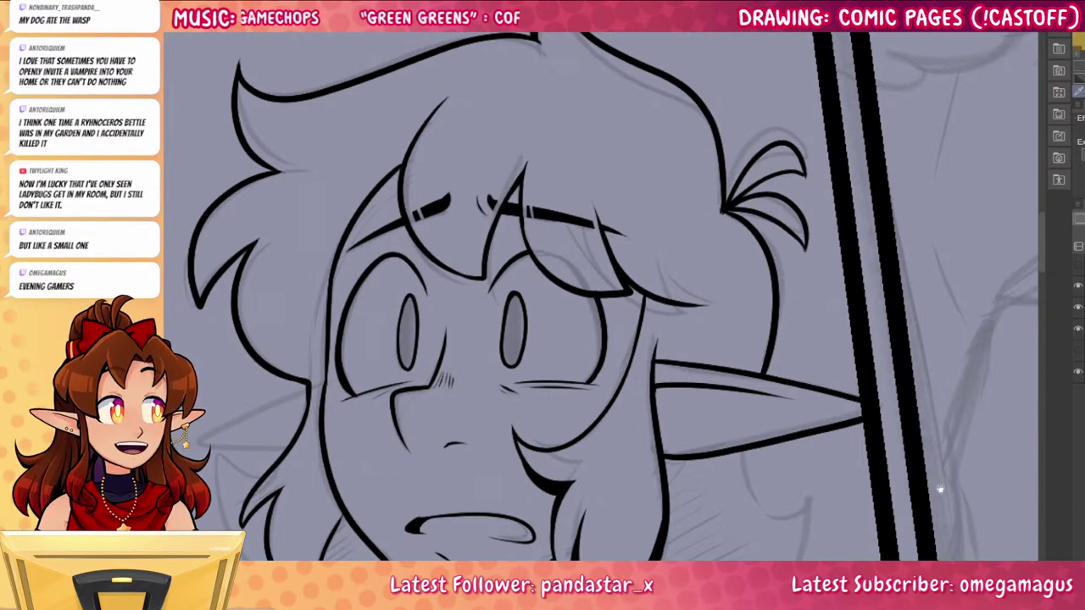
Ink the wavy outline of the back hair from under the right-hand ear down to the neck, with its two curled tips
{"action": "left_click_drag", "start_coordinate": [940, 490], "coordinate": [944, 412]}
{"action": "left_click_drag", "start_coordinate": [956, 514], "coordinate": [968, 387]}
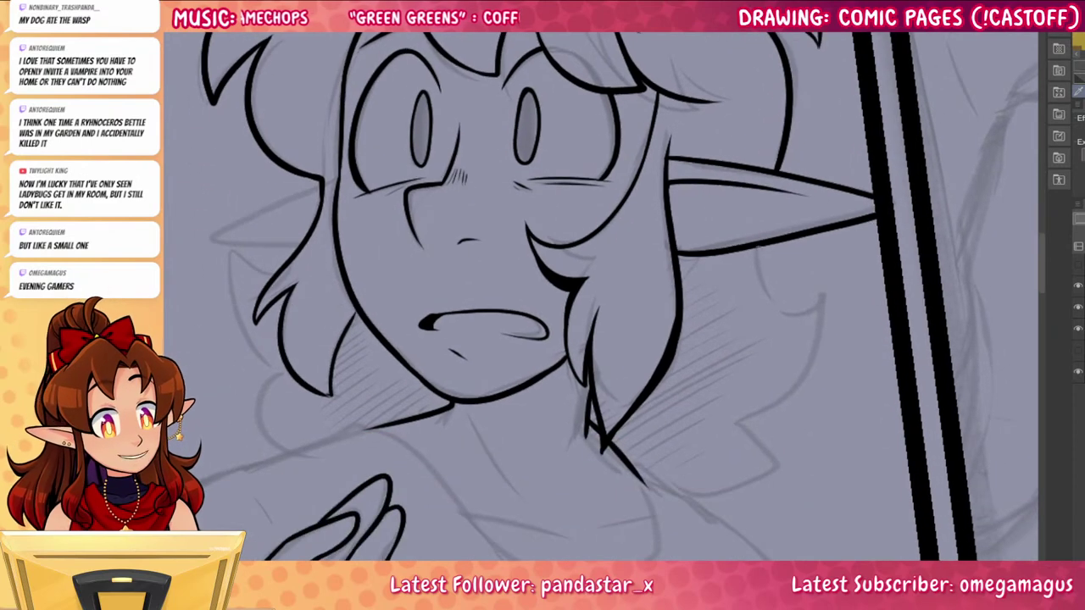
{"action": "mouse_move", "coordinate": [763, 243]}
{"action": "left_mouse_down"}
{"action": "mouse_move", "coordinate": [776, 305]}
{"action": "mouse_move", "coordinate": [765, 280]}
{"action": "mouse_move", "coordinate": [835, 271]}
{"action": "mouse_move", "coordinate": [762, 437]}
{"action": "mouse_move", "coordinate": [773, 481]}
{"action": "mouse_move", "coordinate": [666, 490]}
{"action": "left_mouse_up"}
{"action": "key", "text": "ctrl+z"}
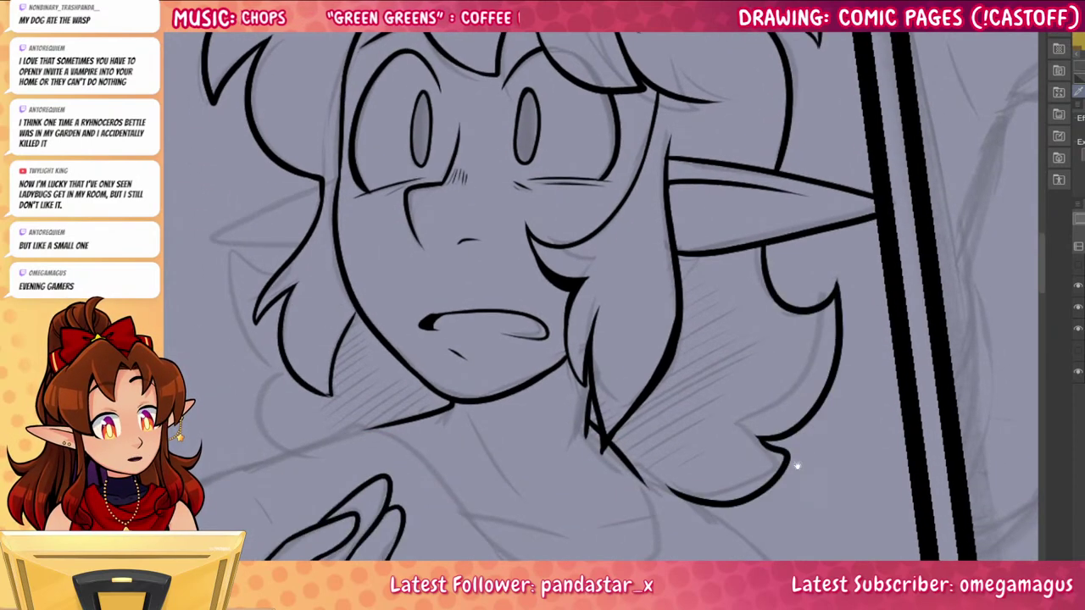
Thicken the line joins where the back hair meets the ear and in the notches of the upper and left hair outline
{"action": "mouse_move", "coordinate": [797, 465]}
{"action": "left_mouse_down"}
{"action": "mouse_move", "coordinate": [817, 447]}
{"action": "mouse_move", "coordinate": [803, 418]}
{"action": "left_mouse_up"}
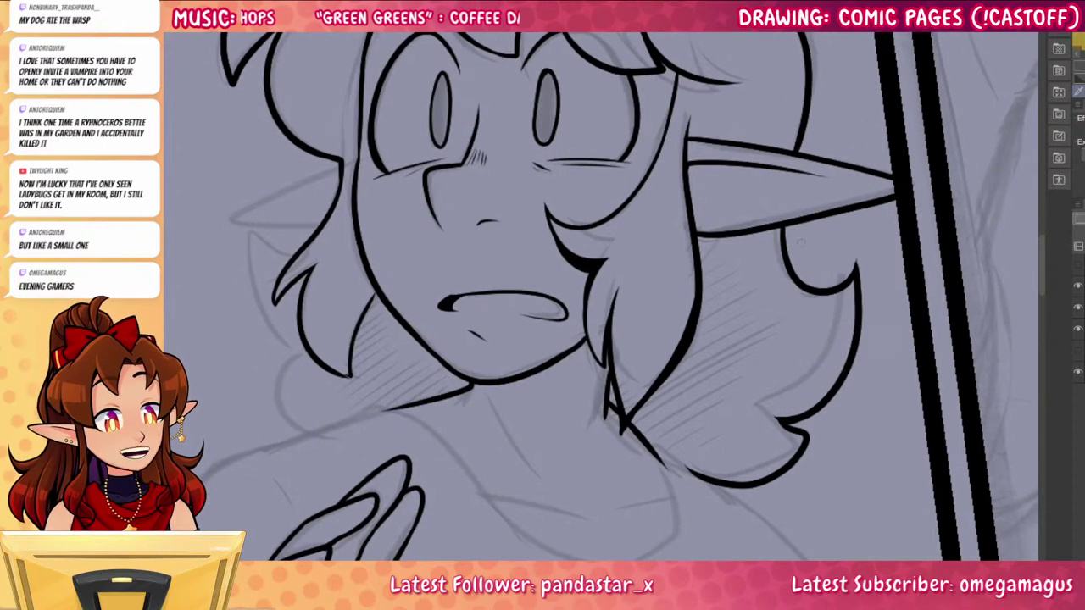
{"action": "left_click_drag", "start_coordinate": [778, 226], "coordinate": [783, 257]}
{"action": "left_click_drag", "start_coordinate": [850, 343], "coordinate": [897, 504]}
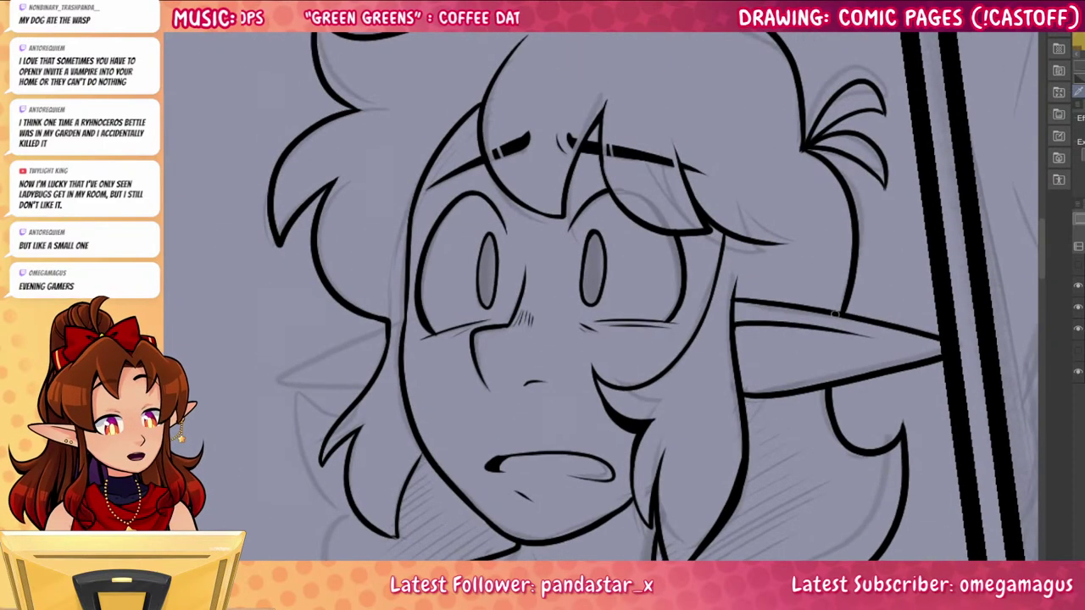
{"action": "left_click_drag", "start_coordinate": [837, 314], "coordinate": [843, 297]}
{"action": "left_click_drag", "start_coordinate": [895, 381], "coordinate": [875, 502]}
{"action": "left_click_drag", "start_coordinate": [804, 516], "coordinate": [907, 587]}
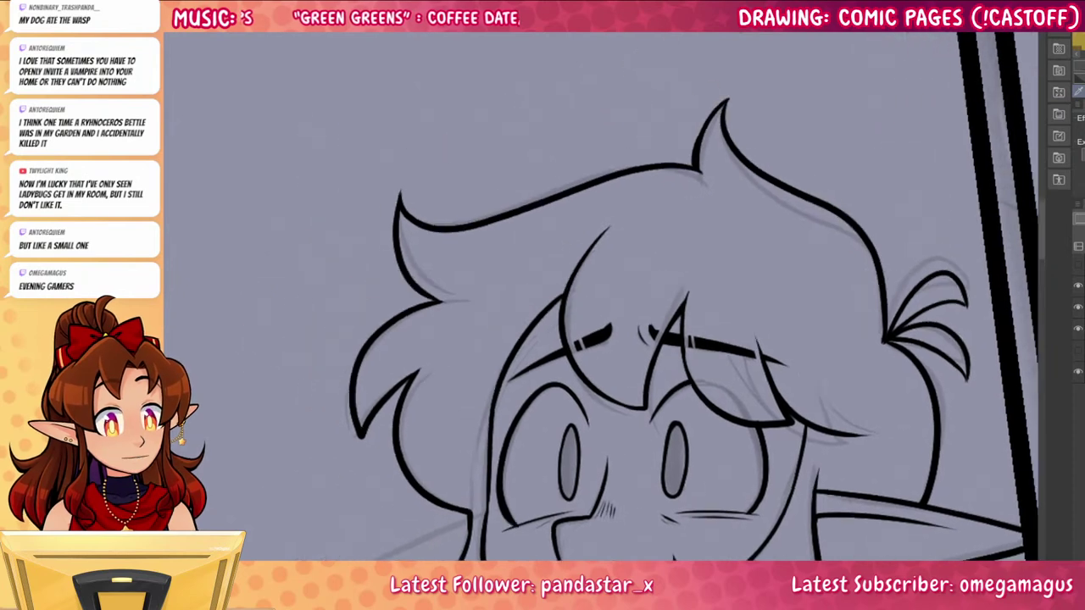
{"action": "left_click_drag", "start_coordinate": [895, 527], "coordinate": [896, 530]}
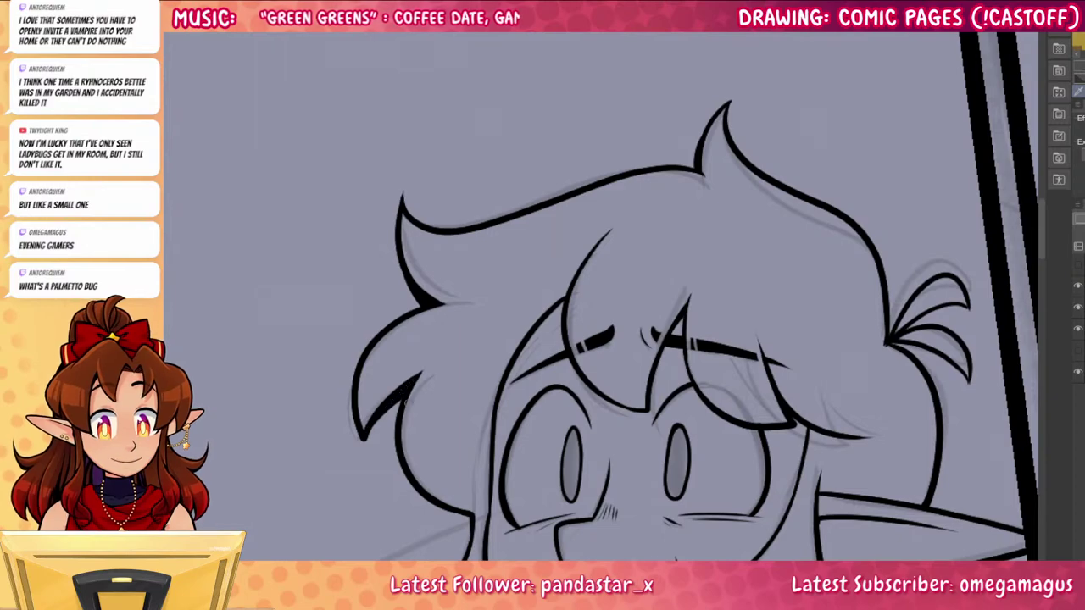
Ink the left side of the shirt neckline from the base of the neck down to the pointed notch at its centre
{"action": "left_click_drag", "start_coordinate": [788, 411], "coordinate": [737, 260]}
{"action": "left_click_drag", "start_coordinate": [823, 372], "coordinate": [842, 237]}
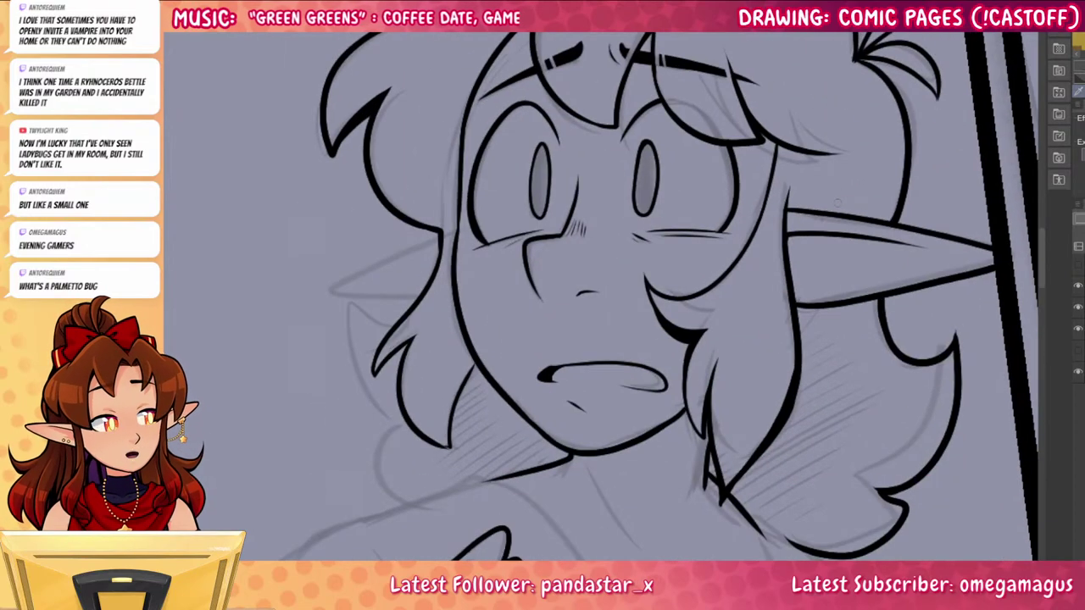
{"action": "left_click_drag", "start_coordinate": [684, 443], "coordinate": [648, 382]}
{"action": "left_click_drag", "start_coordinate": [683, 429], "coordinate": [680, 202]}
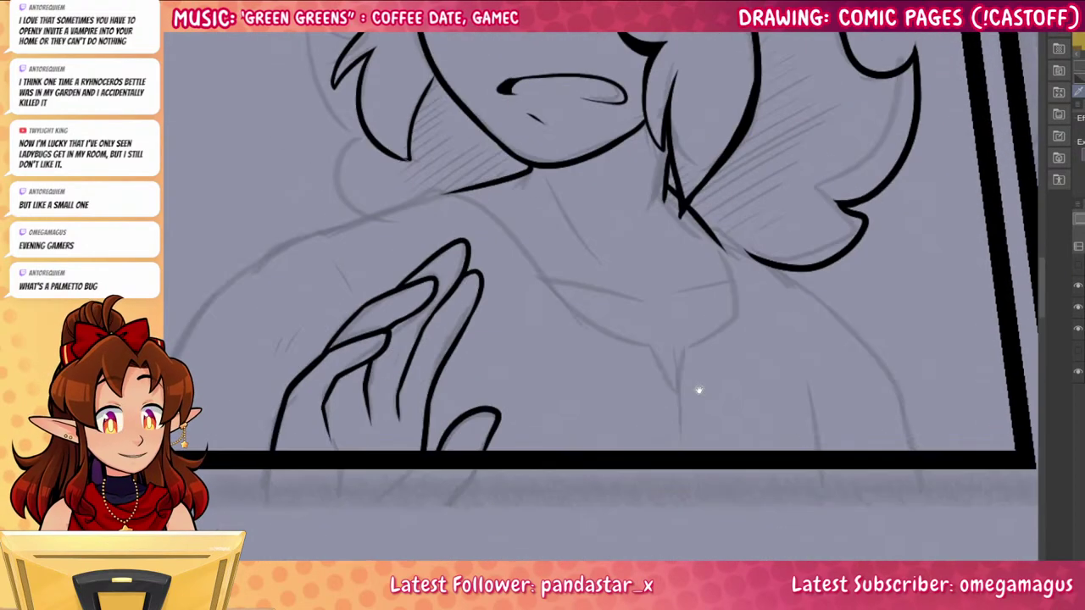
{"action": "left_click_drag", "start_coordinate": [698, 391], "coordinate": [725, 403]}
{"action": "mouse_move", "coordinate": [471, 200]}
{"action": "left_mouse_down"}
{"action": "mouse_move", "coordinate": [631, 345]}
{"action": "mouse_move", "coordinate": [487, 202]}
{"action": "mouse_move", "coordinate": [692, 367]}
{"action": "mouse_move", "coordinate": [715, 435]}
{"action": "left_mouse_up"}
{"action": "key", "text": "ctrl+z"}
{"action": "mouse_move", "coordinate": [715, 435]}
{"action": "left_mouse_down"}
{"action": "mouse_move", "coordinate": [722, 367]}
{"action": "mouse_move", "coordinate": [775, 289]}
{"action": "mouse_move", "coordinate": [747, 240]}
{"action": "mouse_move", "coordinate": [722, 343]}
{"action": "left_mouse_up"}
{"action": "key", "text": "ctrl+z"}
{"action": "key", "text": "ctrl+z"}
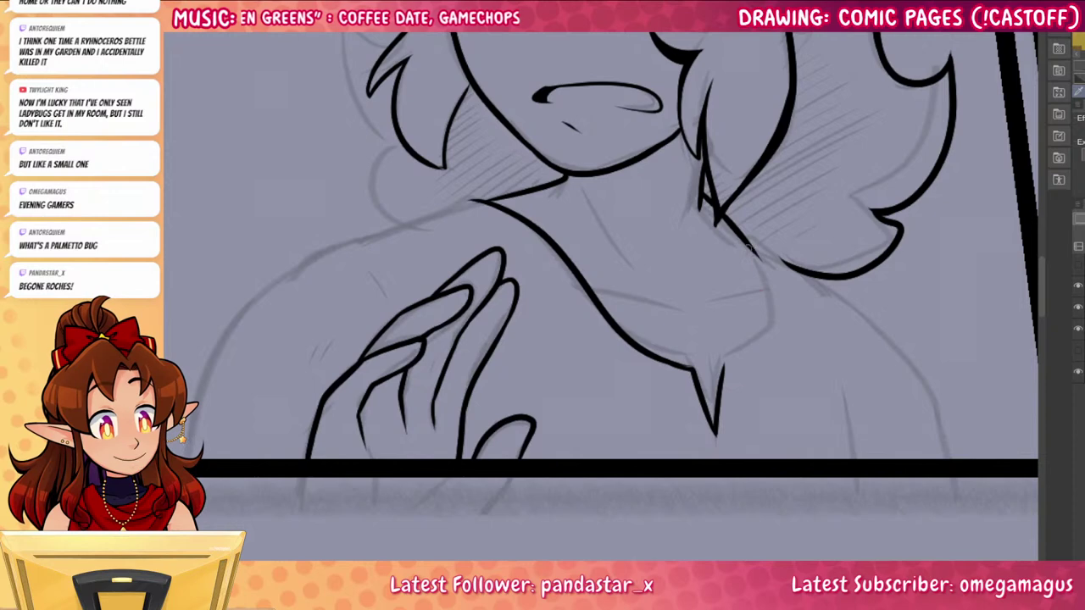
Ink the right side of the neckline up to the hair and the right-hand shoulder down to the panel border
{"action": "mouse_move", "coordinate": [757, 256]}
{"action": "left_mouse_down"}
{"action": "mouse_move", "coordinate": [764, 320]}
{"action": "mouse_move", "coordinate": [718, 353]}
{"action": "left_mouse_up"}
{"action": "key", "text": "ctrl+z"}
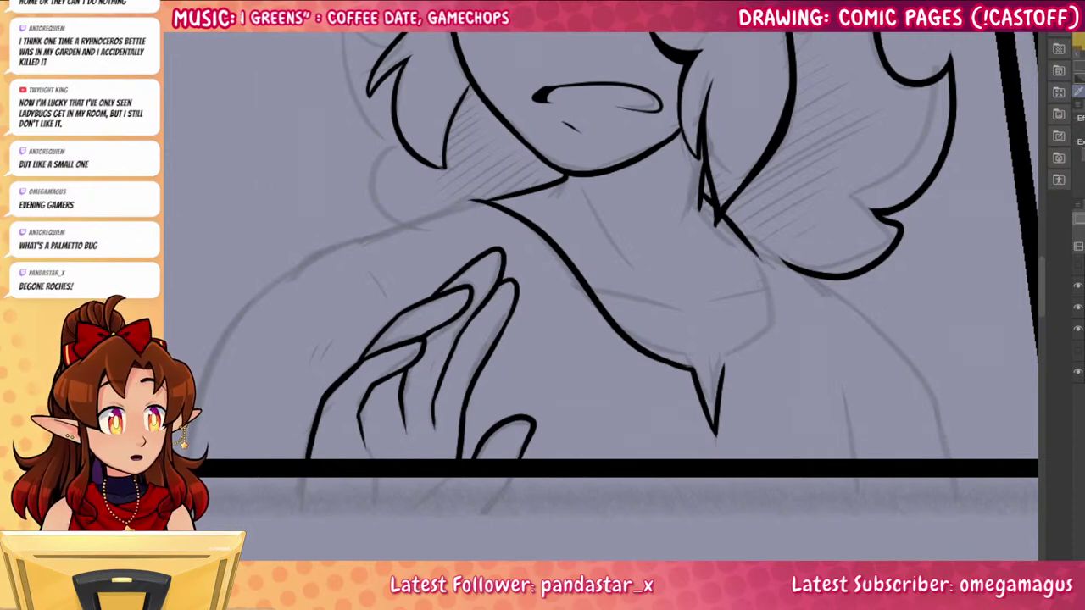
{"action": "mouse_move", "coordinate": [749, 247]}
{"action": "left_mouse_down"}
{"action": "mouse_move", "coordinate": [736, 347]}
{"action": "mouse_move", "coordinate": [720, 373]}
{"action": "mouse_move", "coordinate": [734, 353]}
{"action": "mouse_move", "coordinate": [748, 240]}
{"action": "mouse_move", "coordinate": [951, 468]}
{"action": "left_mouse_up"}
{"action": "key", "text": "ctrl+z"}
{"action": "left_click_drag", "start_coordinate": [940, 429], "coordinate": [954, 469]}
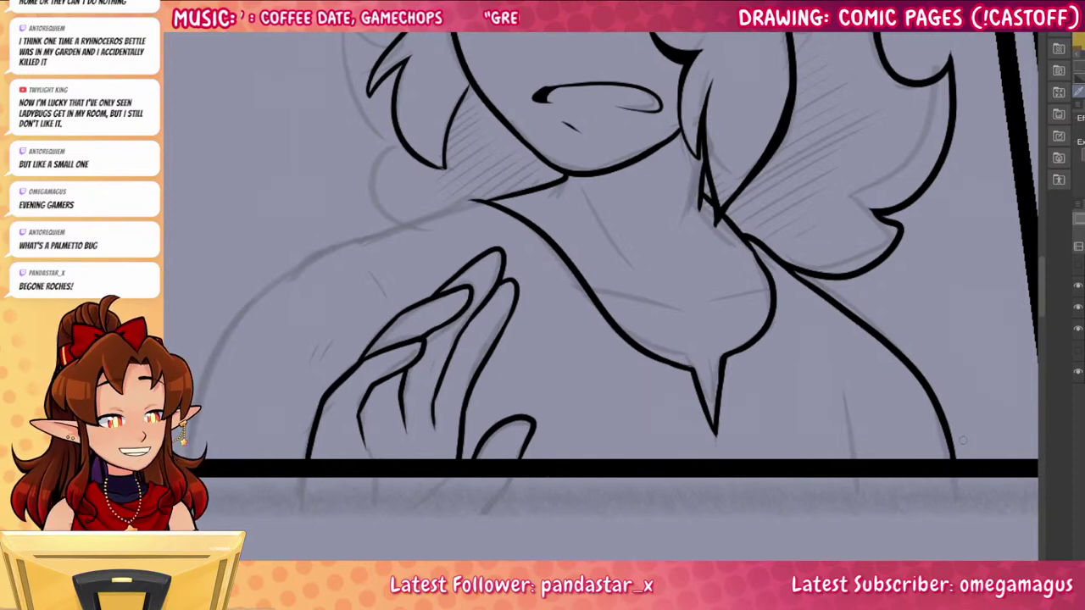
Ink the left-hand shoulder and arm outline from the neckline down to the panel border
{"action": "left_click_drag", "start_coordinate": [884, 501], "coordinate": [1073, 447]}
{"action": "mouse_move", "coordinate": [675, 148]}
{"action": "left_mouse_down"}
{"action": "mouse_move", "coordinate": [648, 142]}
{"action": "mouse_move", "coordinate": [441, 241]}
{"action": "mouse_move", "coordinate": [356, 378]}
{"action": "mouse_move", "coordinate": [352, 405]}
{"action": "left_mouse_up"}
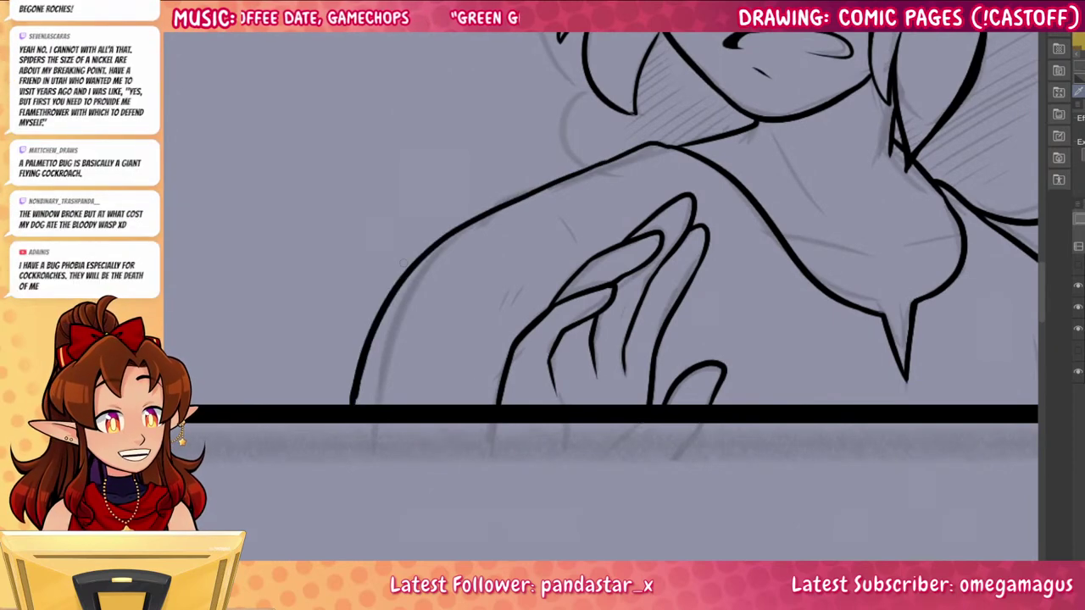
{"action": "mouse_move", "coordinate": [518, 201]}
{"action": "left_mouse_down"}
{"action": "mouse_move", "coordinate": [627, 151]}
{"action": "mouse_move", "coordinate": [679, 146]}
{"action": "left_mouse_up"}
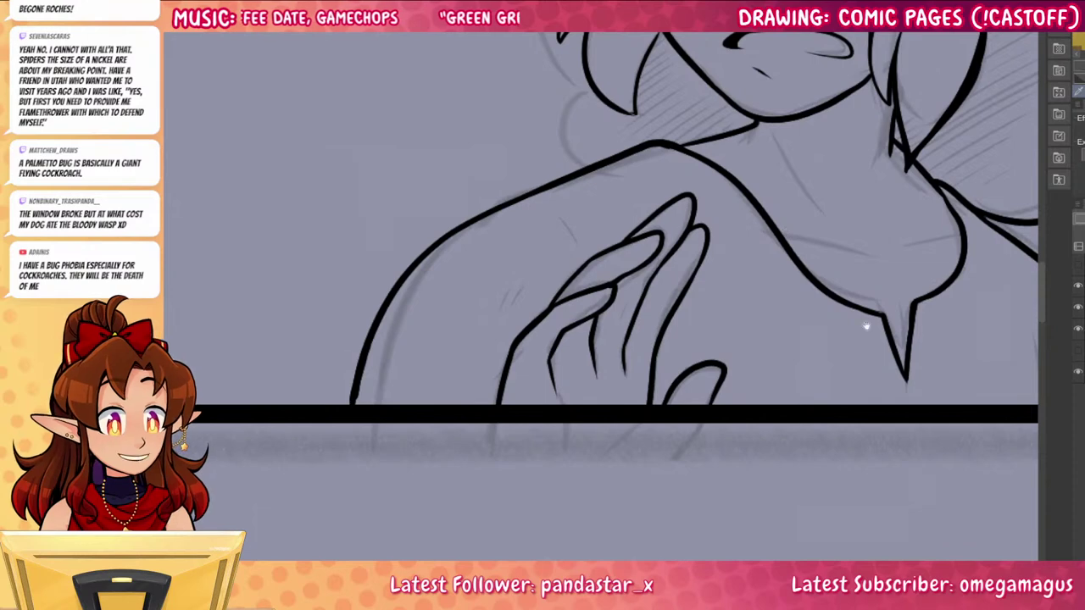
Ink the outline of the back hair left of the face and fill that area down to the shoulder solid black
{"action": "left_click_drag", "start_coordinate": [866, 326], "coordinate": [712, 555]}
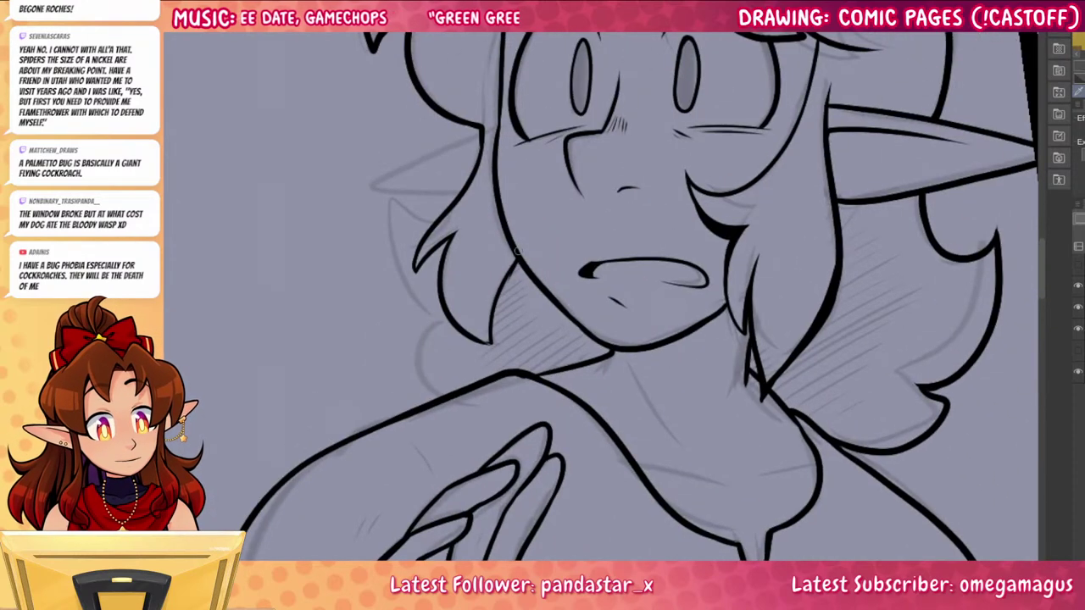
{"action": "mouse_move", "coordinate": [430, 225]}
{"action": "left_mouse_down"}
{"action": "mouse_move", "coordinate": [383, 237]}
{"action": "mouse_move", "coordinate": [426, 332]}
{"action": "mouse_move", "coordinate": [433, 402]}
{"action": "left_mouse_up"}
{"action": "left_click_drag", "start_coordinate": [416, 349], "coordinate": [376, 360]}
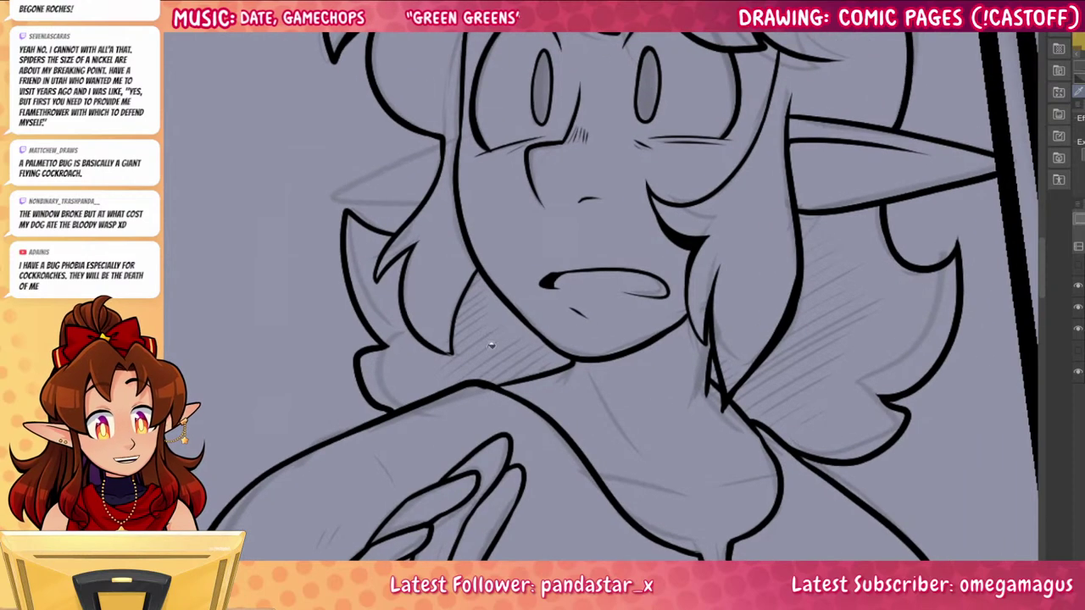
{"action": "left_click", "coordinate": [493, 344]}
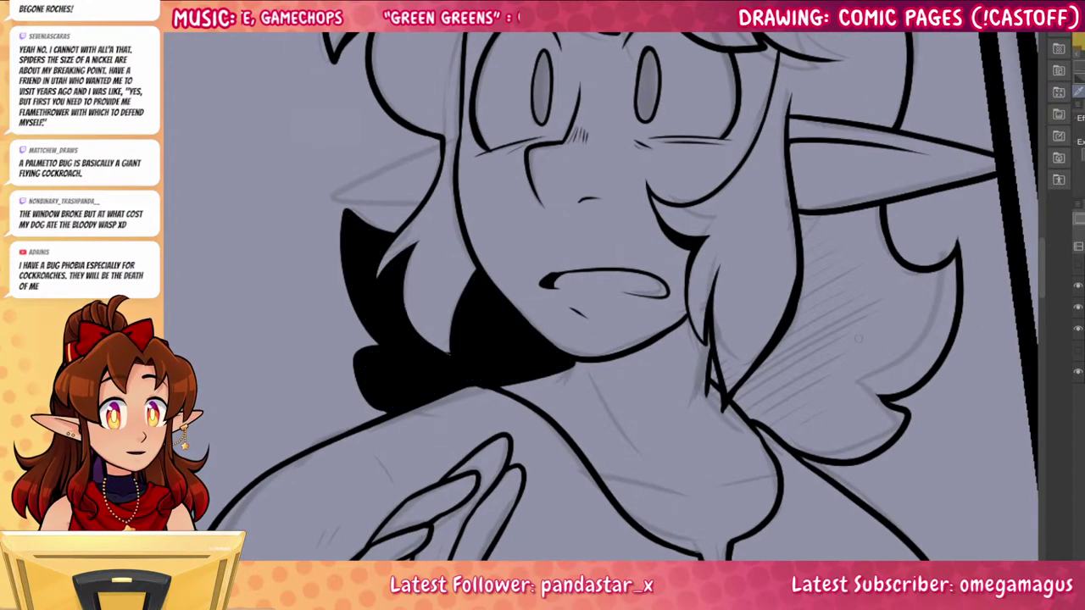
Blacken the small gap between the right-hand hair tips and ink the diagonal neck line below the chin
{"action": "left_click_drag", "start_coordinate": [858, 339], "coordinate": [720, 360]}
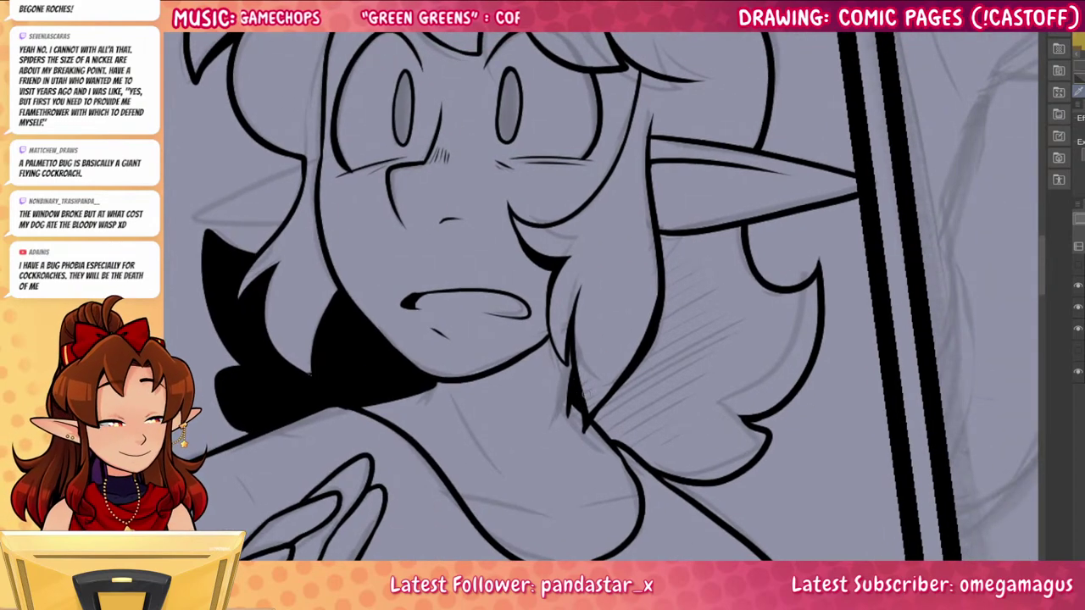
{"action": "left_click_drag", "start_coordinate": [463, 386], "coordinate": [524, 498]}
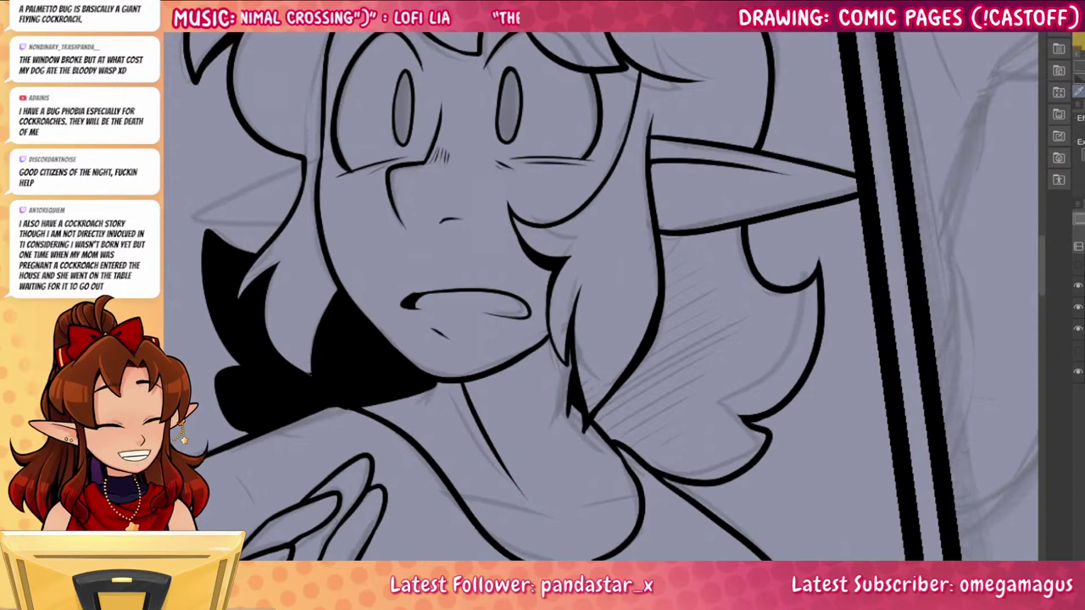
Ink a curved shadow edge inside the back hair below the right-hand ear and fill the area beneath it solid black
{"action": "left_click_drag", "start_coordinate": [820, 431], "coordinate": [833, 420]}
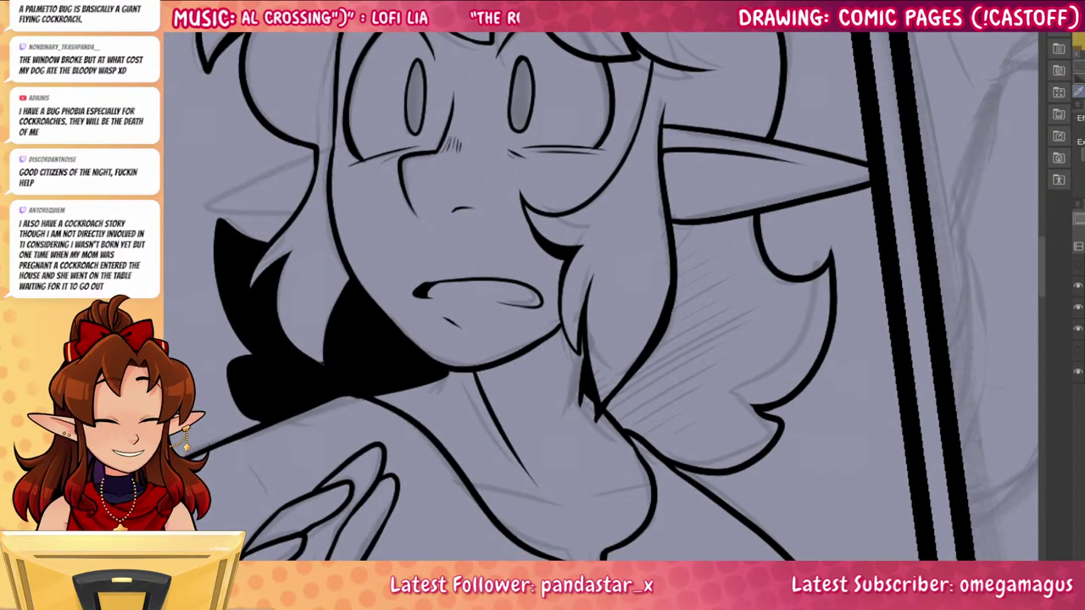
{"action": "mouse_move", "coordinate": [687, 225]}
{"action": "left_mouse_down"}
{"action": "mouse_move", "coordinate": [828, 270]}
{"action": "mouse_move", "coordinate": [825, 291]}
{"action": "mouse_move", "coordinate": [690, 232]}
{"action": "mouse_move", "coordinate": [747, 339]}
{"action": "mouse_move", "coordinate": [832, 276]}
{"action": "left_mouse_up"}
{"action": "key", "text": "ctrl+z"}
{"action": "key", "text": "ctrl+z"}
{"action": "left_click", "coordinate": [806, 345]}
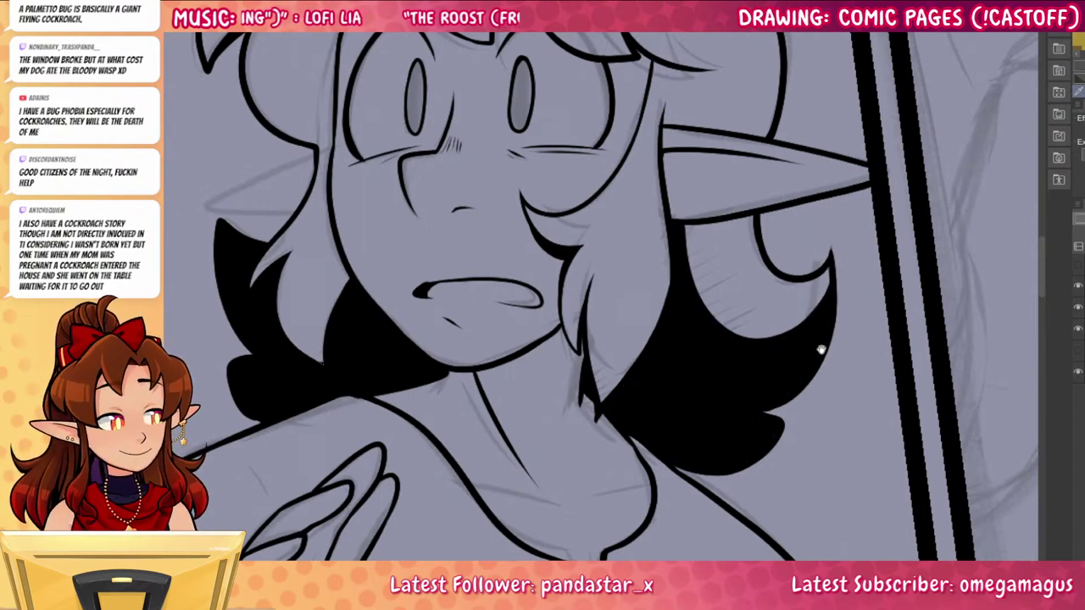
Ink the two collarbone lines running inward from both sides of the character's neckline
{"action": "left_click_drag", "start_coordinate": [820, 350], "coordinate": [848, 483]}
{"action": "left_click_drag", "start_coordinate": [836, 395], "coordinate": [915, 478]}
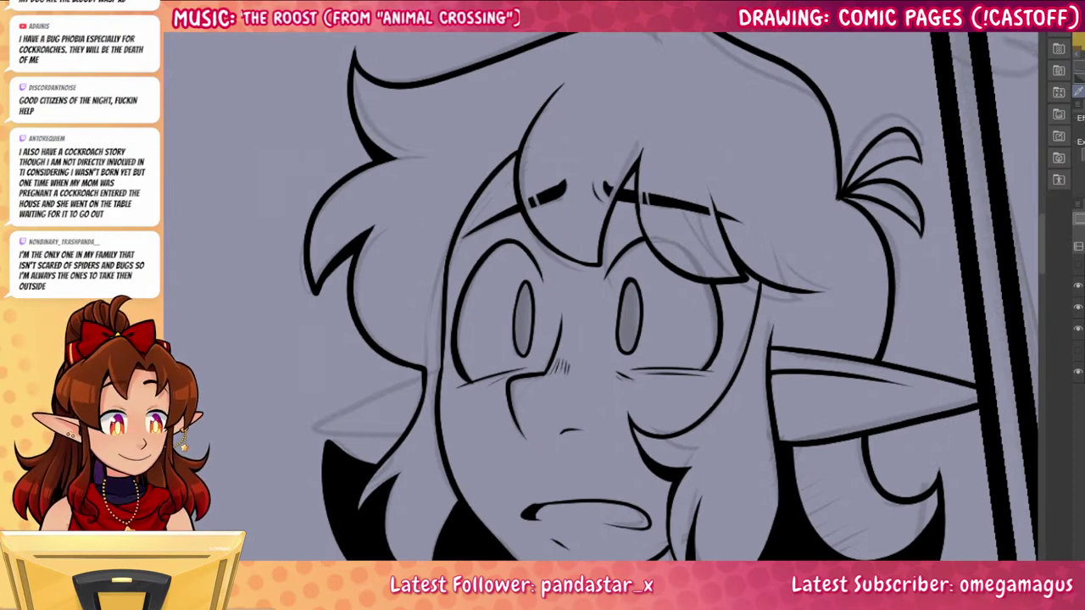
{"action": "scroll", "coordinate": [898, 289], "scroll_direction": "down", "scroll_amount": 5}
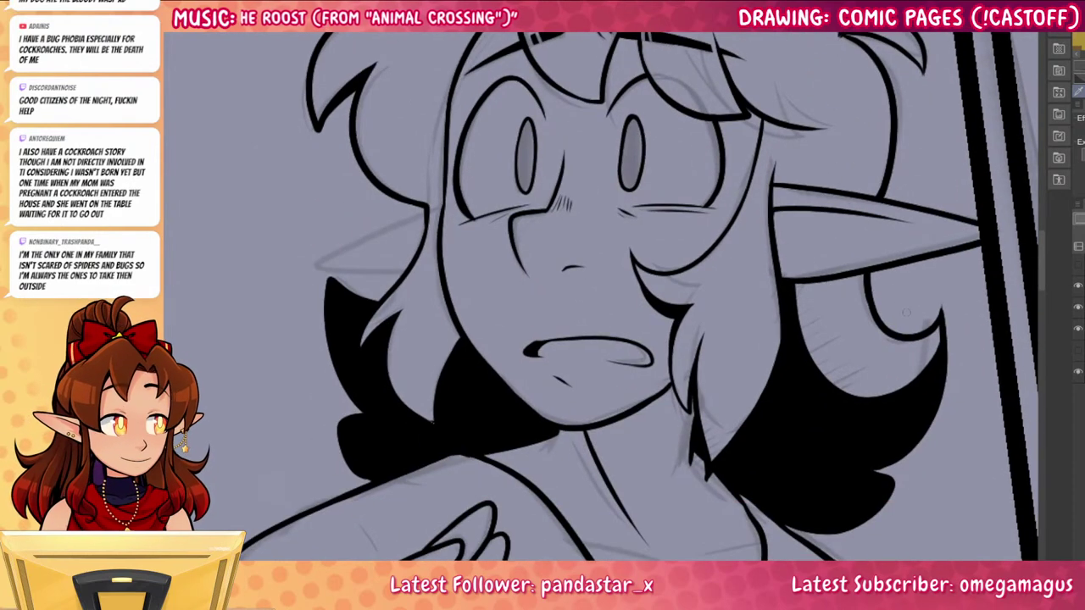
{"action": "scroll", "coordinate": [906, 312], "scroll_direction": "down", "scroll_amount": 5}
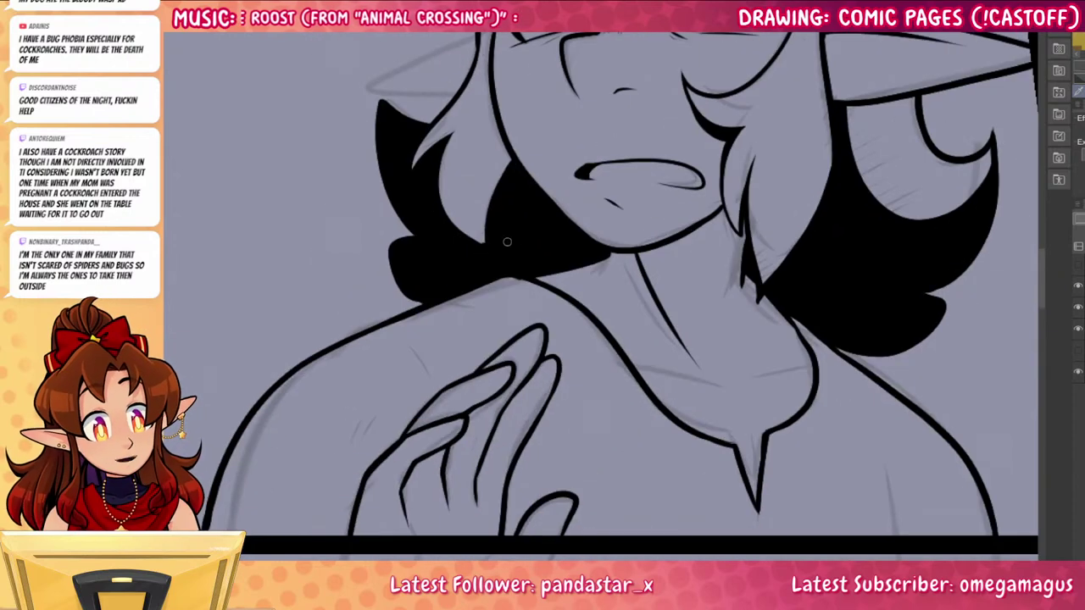
{"action": "scroll", "coordinate": [948, 443], "scroll_direction": "right", "scroll_amount": 2}
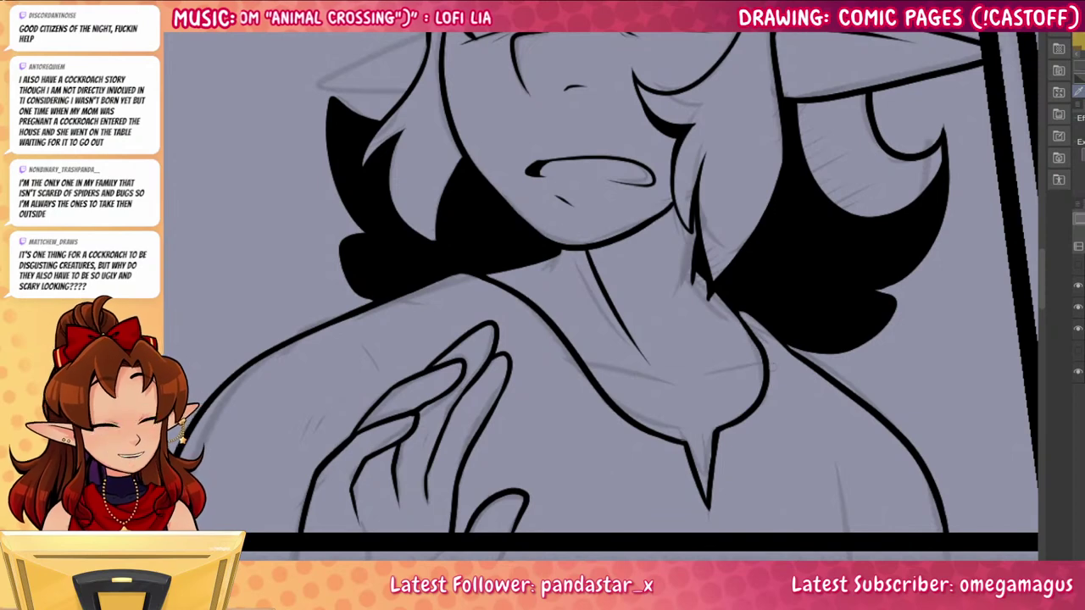
{"action": "left_click_drag", "start_coordinate": [585, 368], "coordinate": [651, 383]}
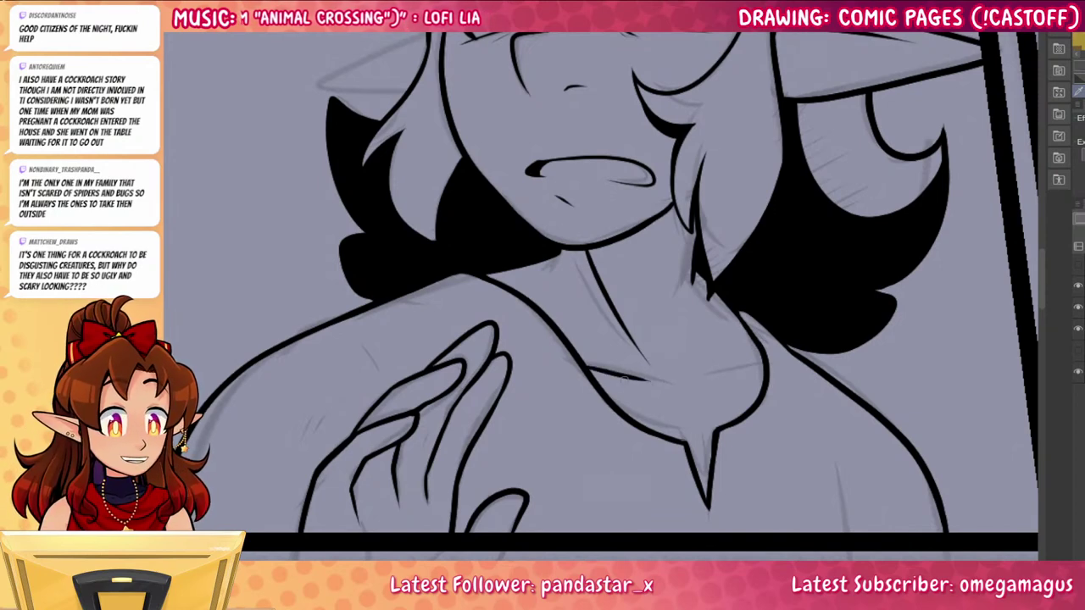
{"action": "key", "text": "ctrl+z"}
{"action": "mouse_move", "coordinate": [586, 368]}
{"action": "left_mouse_down"}
{"action": "mouse_move", "coordinate": [698, 392]}
{"action": "mouse_move", "coordinate": [763, 369]}
{"action": "left_mouse_up"}
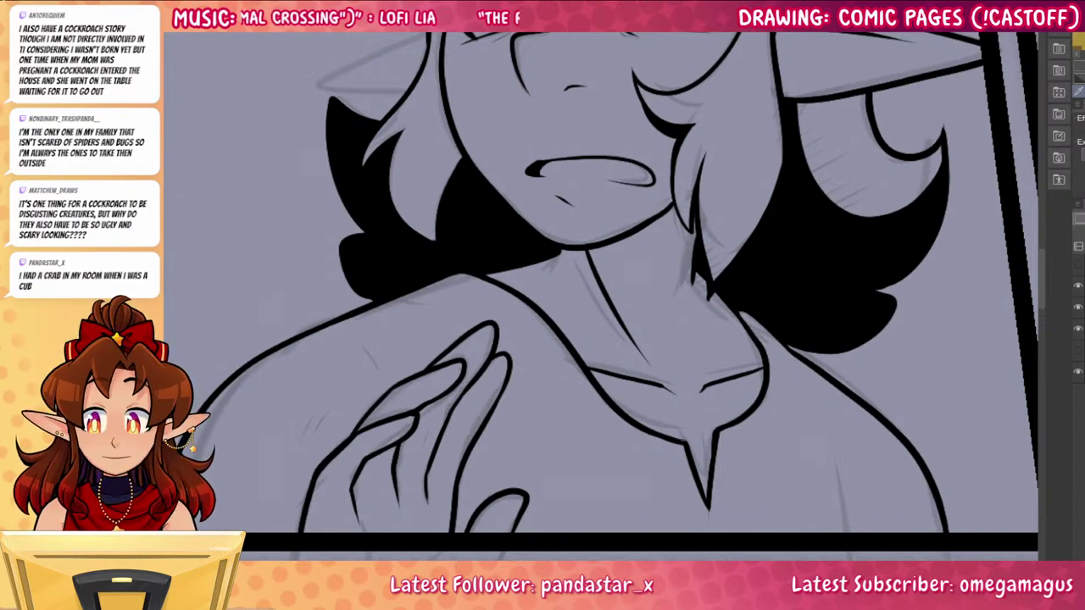
Ink the scalloped hair outline of the figure in the second-row right panel, from the upper border to the slanted border
{"action": "left_click_drag", "start_coordinate": [883, 215], "coordinate": [904, 488]}
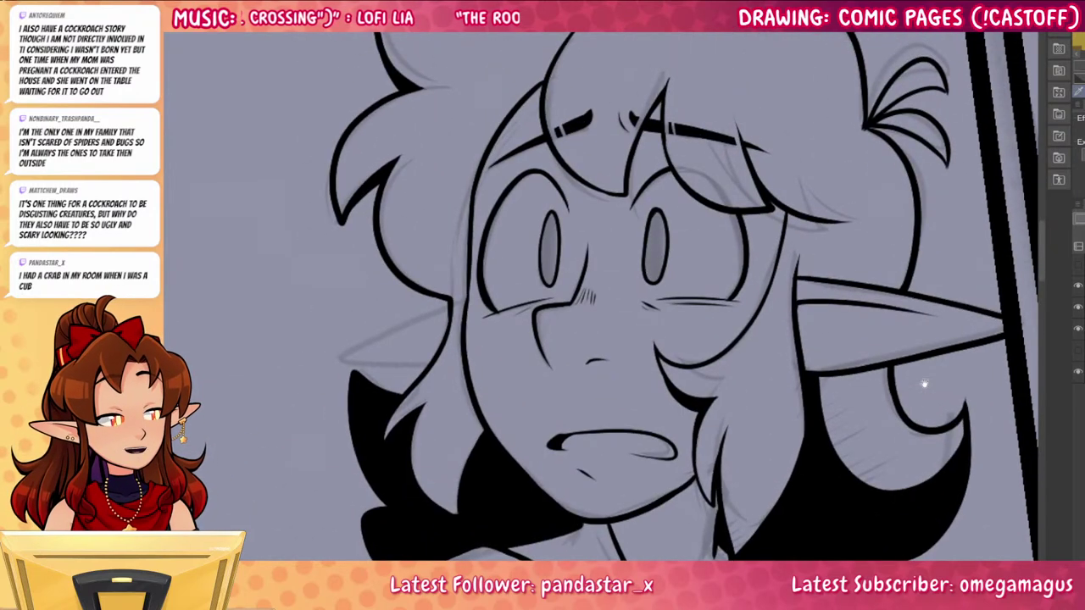
{"action": "left_click_drag", "start_coordinate": [924, 383], "coordinate": [909, 410]}
{"action": "left_click_drag", "start_coordinate": [457, 215], "coordinate": [451, 329]}
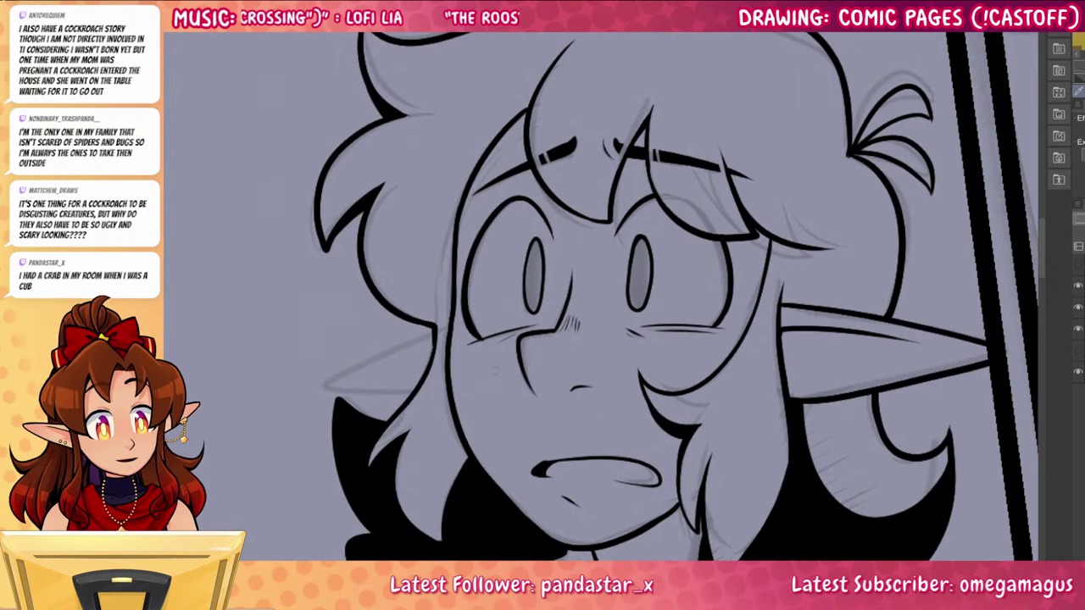
{"action": "left_click_drag", "start_coordinate": [924, 508], "coordinate": [876, 445]}
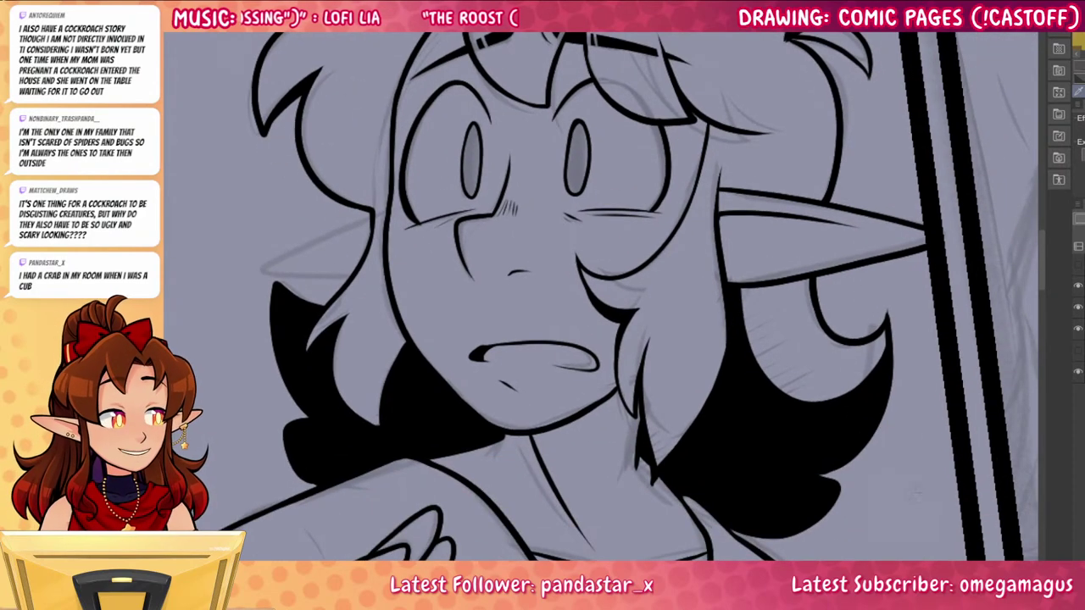
{"action": "left_click_drag", "start_coordinate": [917, 494], "coordinate": [1003, 173]}
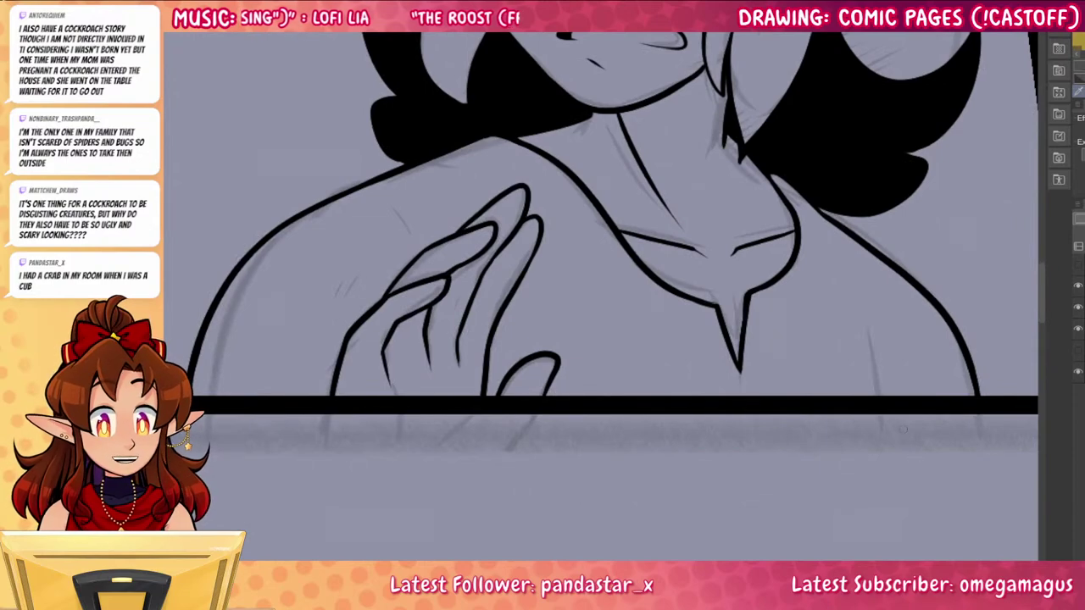
{"action": "left_click_drag", "start_coordinate": [607, 259], "coordinate": [508, 263]}
{"action": "left_click_drag", "start_coordinate": [800, 322], "coordinate": [635, 415]}
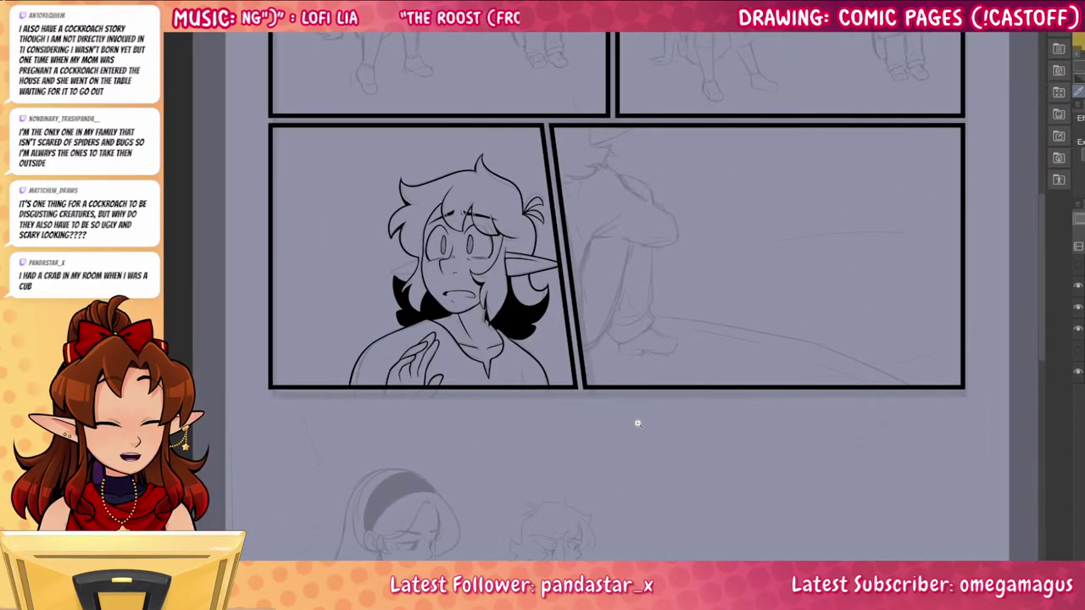
{"action": "scroll", "coordinate": [630, 181], "scroll_direction": "up", "scroll_amount": 6}
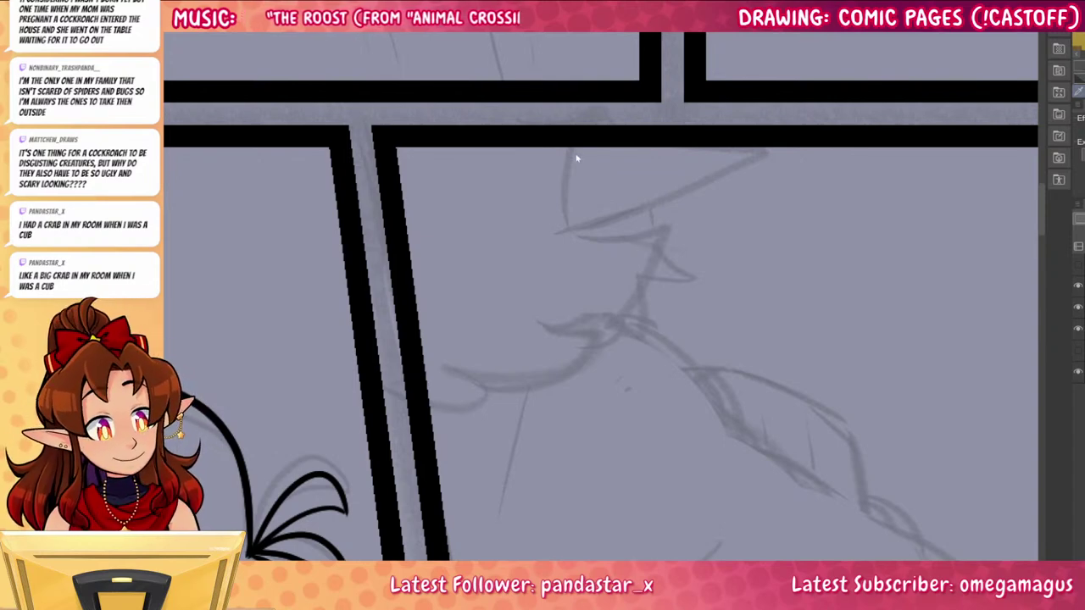
{"action": "mouse_move", "coordinate": [570, 145]}
{"action": "left_mouse_down"}
{"action": "mouse_move", "coordinate": [569, 186]}
{"action": "mouse_move", "coordinate": [630, 233]}
{"action": "mouse_move", "coordinate": [657, 219]}
{"action": "left_mouse_up"}
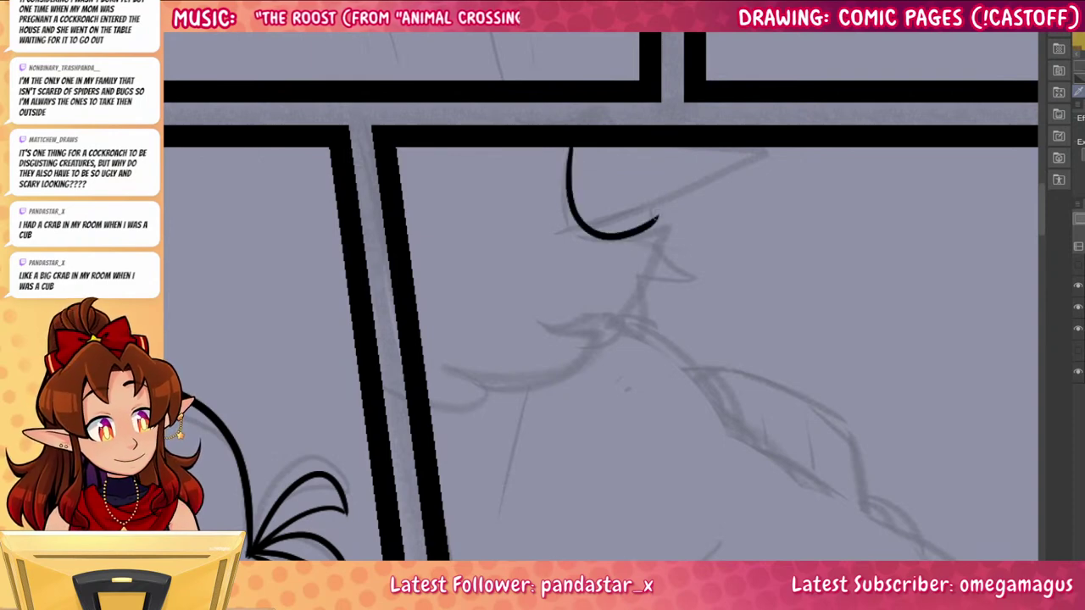
{"action": "key", "text": "ctrl+z"}
{"action": "mouse_move", "coordinate": [570, 144]}
{"action": "left_mouse_down"}
{"action": "mouse_move", "coordinate": [569, 172]}
{"action": "mouse_move", "coordinate": [649, 236]}
{"action": "mouse_move", "coordinate": [665, 224]}
{"action": "mouse_move", "coordinate": [661, 250]}
{"action": "mouse_move", "coordinate": [517, 388]}
{"action": "mouse_move", "coordinate": [493, 383]}
{"action": "mouse_move", "coordinate": [480, 428]}
{"action": "mouse_move", "coordinate": [432, 436]}
{"action": "left_mouse_up"}
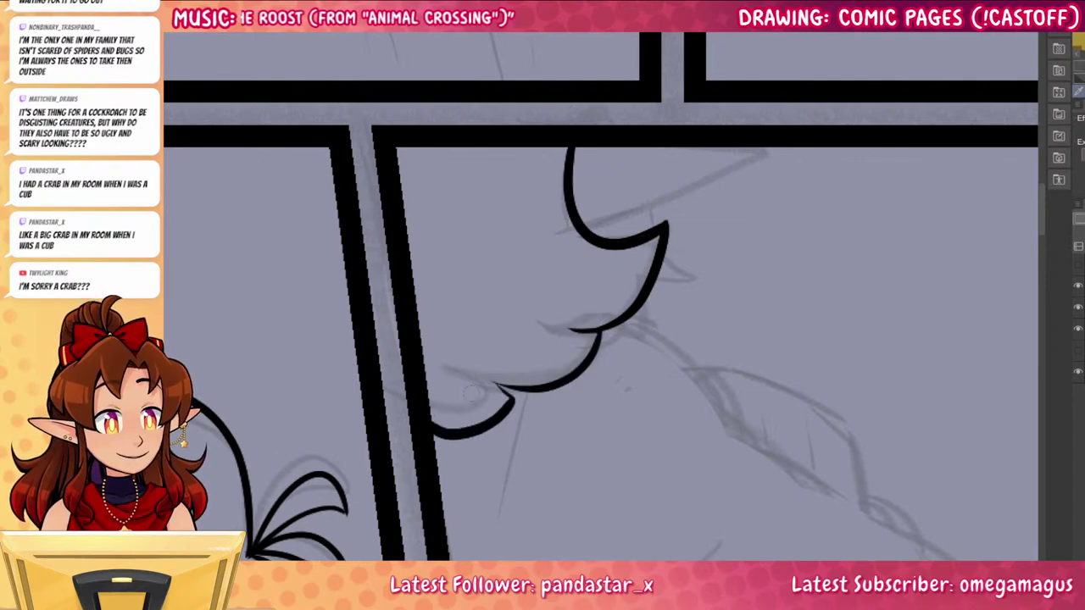
Ink a pointed tip on the lower middle hair tuft and thicken the tuft's curved bottom edge
{"action": "mouse_move", "coordinate": [490, 375]}
{"action": "left_mouse_down"}
{"action": "mouse_move", "coordinate": [512, 402]}
{"action": "mouse_move", "coordinate": [553, 387]}
{"action": "left_mouse_up"}
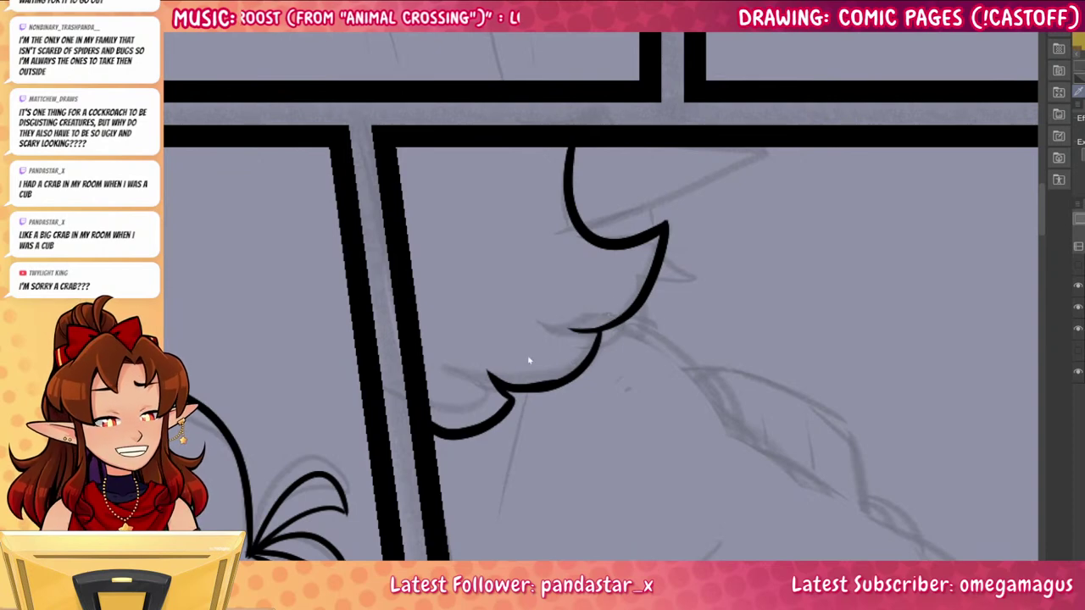
{"action": "key", "text": "ctrl+z"}
{"action": "left_click_drag", "start_coordinate": [490, 374], "coordinate": [572, 376]}
{"action": "key", "text": "ctrl+z"}
{"action": "mouse_move", "coordinate": [491, 375]}
{"action": "left_mouse_down"}
{"action": "mouse_move", "coordinate": [580, 371]}
{"action": "mouse_move", "coordinate": [506, 384]}
{"action": "mouse_move", "coordinate": [586, 366]}
{"action": "left_mouse_up"}
{"action": "key", "text": "ctrl+z"}
{"action": "key", "text": "ctrl+z"}
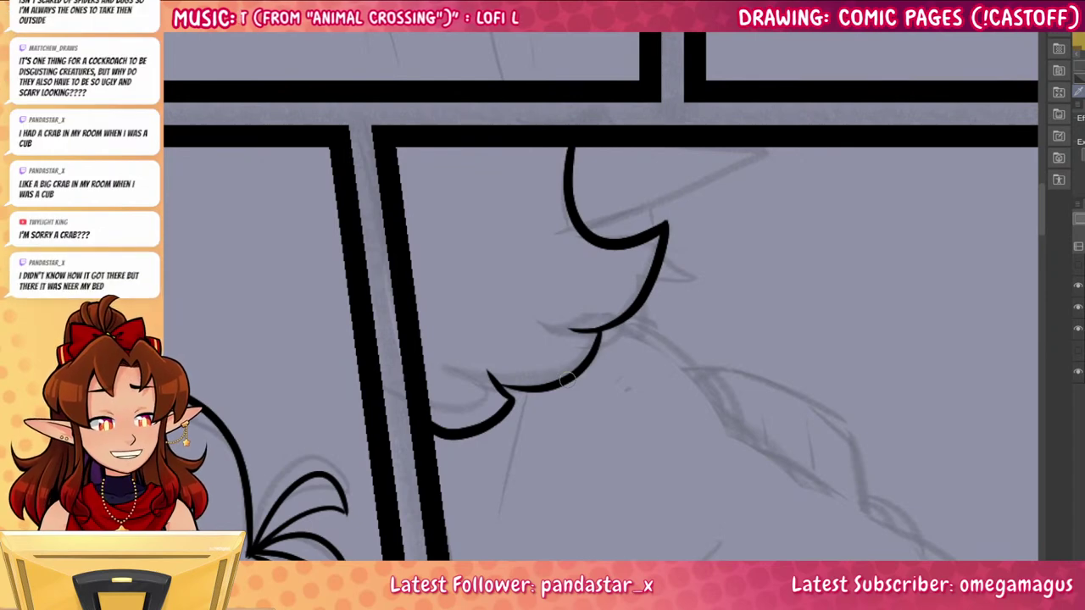
{"action": "left_click_drag", "start_coordinate": [495, 381], "coordinate": [583, 361]}
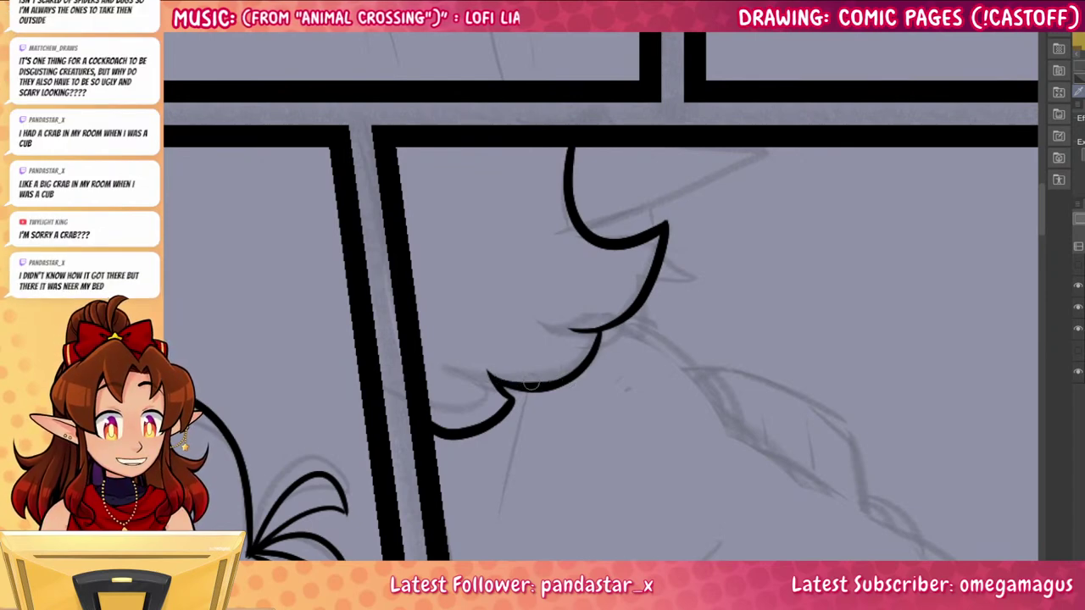
{"action": "mouse_move", "coordinate": [532, 386]}
{"action": "left_mouse_down"}
{"action": "mouse_move", "coordinate": [590, 356]}
{"action": "mouse_move", "coordinate": [575, 369]}
{"action": "left_mouse_up"}
{"action": "key", "text": "ctrl+z"}
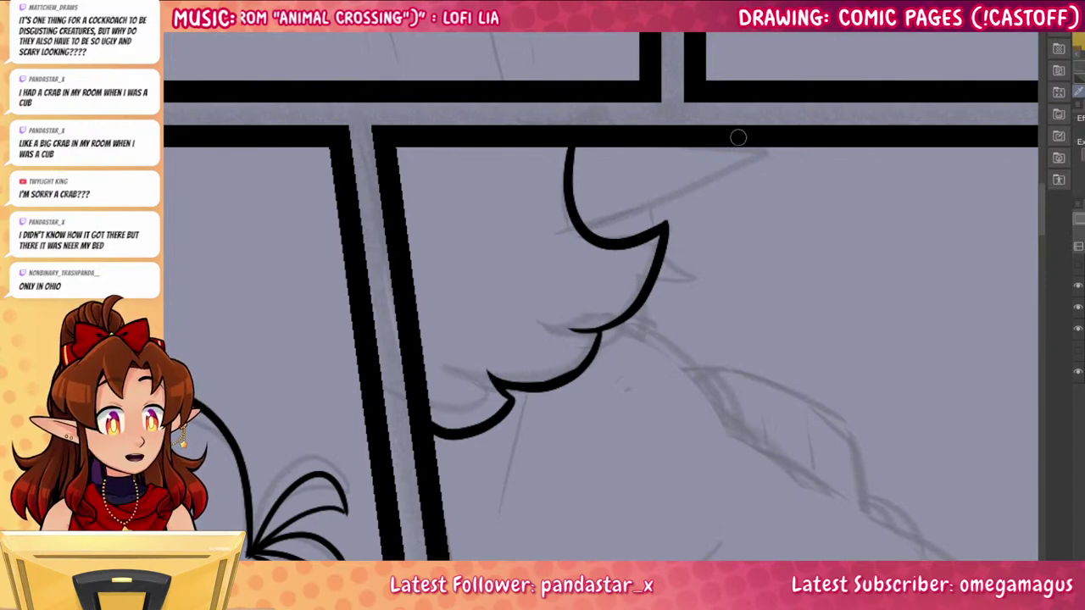
Ink the lower edge of the figure's pointed ear from the panel border back to the hair and thicken the line
{"action": "mouse_move", "coordinate": [742, 145]}
{"action": "left_mouse_down"}
{"action": "mouse_move", "coordinate": [772, 153]}
{"action": "mouse_move", "coordinate": [595, 216]}
{"action": "mouse_move", "coordinate": [740, 176]}
{"action": "left_mouse_up"}
{"action": "key", "text": "ctrl+z"}
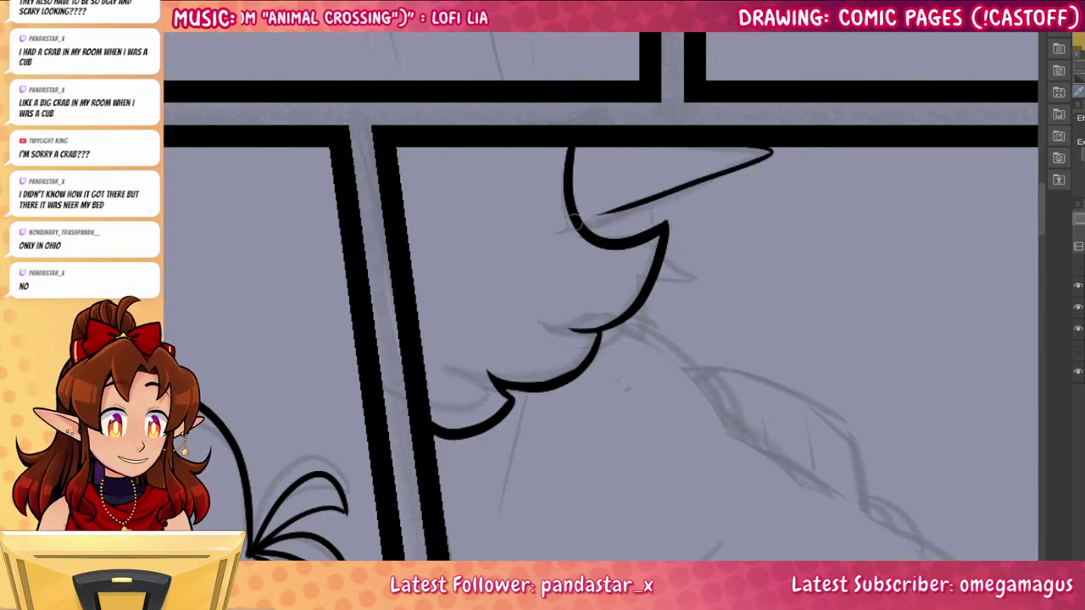
{"action": "left_click_drag", "start_coordinate": [577, 222], "coordinate": [719, 174]}
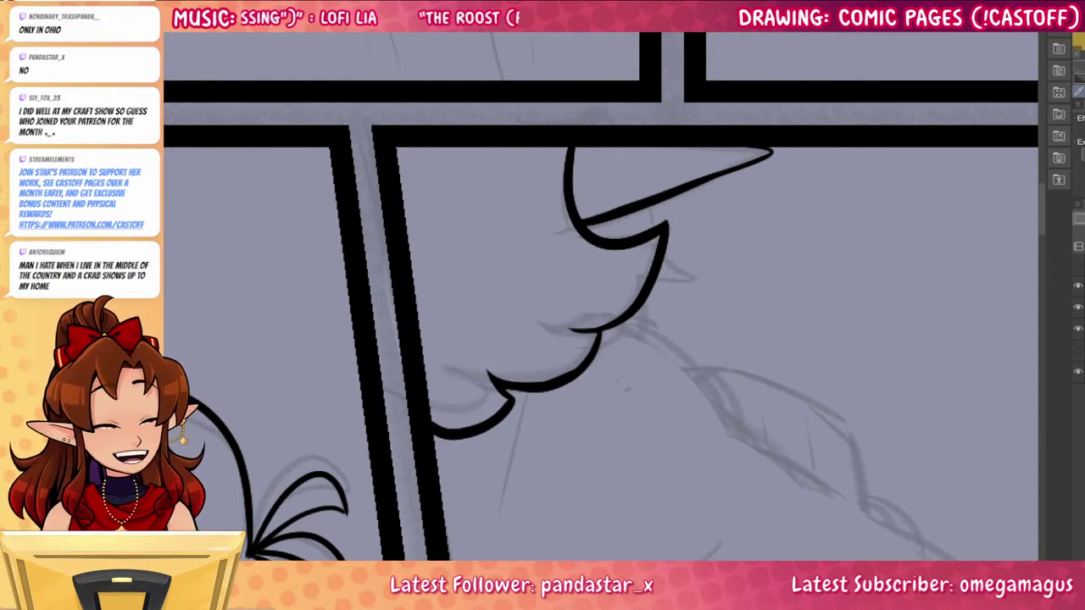
{"action": "left_click_drag", "start_coordinate": [925, 452], "coordinate": [921, 443]}
{"action": "left_click_drag", "start_coordinate": [764, 145], "coordinate": [621, 214]}
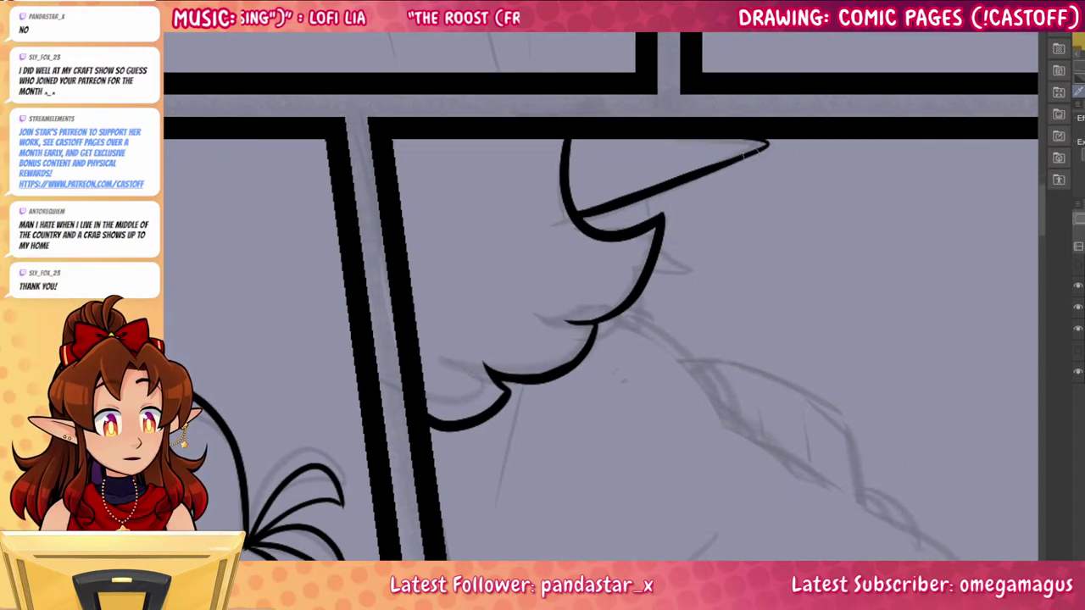
{"action": "left_click_drag", "start_coordinate": [852, 470], "coordinate": [713, 246]}
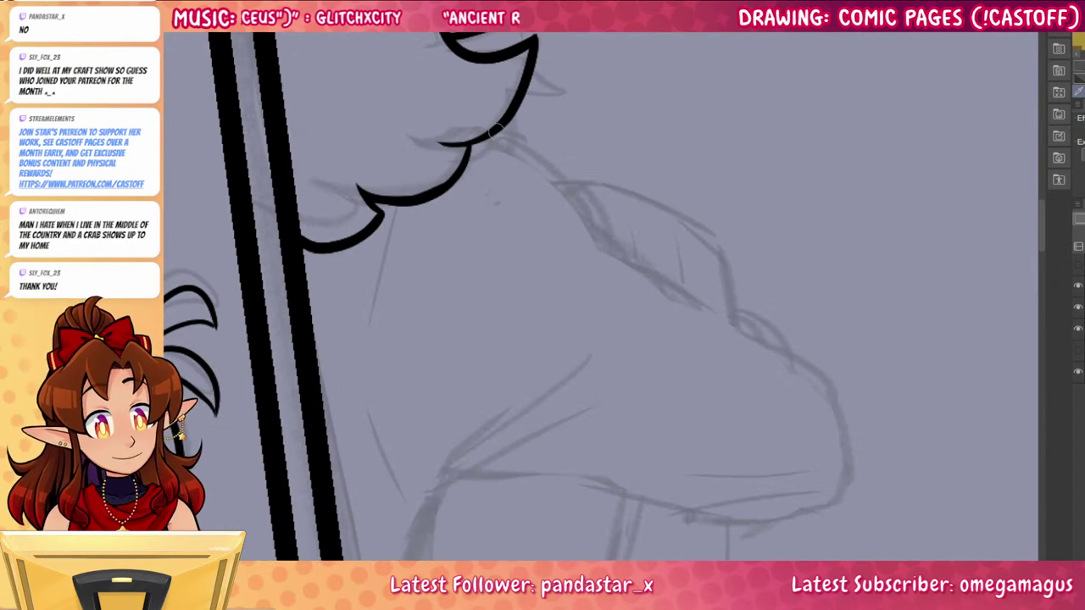
{"action": "left_click_drag", "start_coordinate": [496, 129], "coordinate": [666, 279]}
{"action": "key", "text": "ctrl+z"}
{"action": "left_click_drag", "start_coordinate": [493, 124], "coordinate": [627, 267]}
{"action": "key", "text": "ctrl+z"}
{"action": "left_click_drag", "start_coordinate": [501, 124], "coordinate": [626, 238]}
{"action": "key", "text": "ctrl+z"}
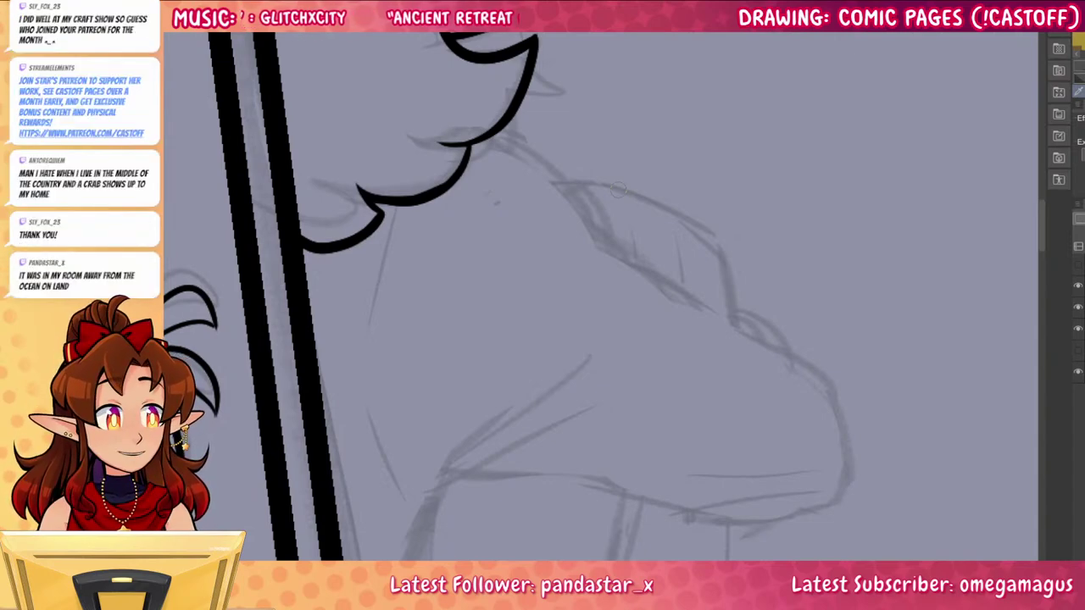
Ink the figure's sloping upper contour from the hair's lower edge, with a small notch partway down
{"action": "left_click_drag", "start_coordinate": [867, 446], "coordinate": [774, 402]}
{"action": "mouse_move", "coordinate": [411, 88]}
{"action": "left_mouse_down"}
{"action": "mouse_move", "coordinate": [488, 137]}
{"action": "mouse_move", "coordinate": [536, 216]}
{"action": "mouse_move", "coordinate": [685, 301]}
{"action": "mouse_move", "coordinate": [719, 333]}
{"action": "left_mouse_up"}
{"action": "key", "text": "ctrl+z"}
{"action": "left_click_drag", "start_coordinate": [537, 212], "coordinate": [672, 295]}
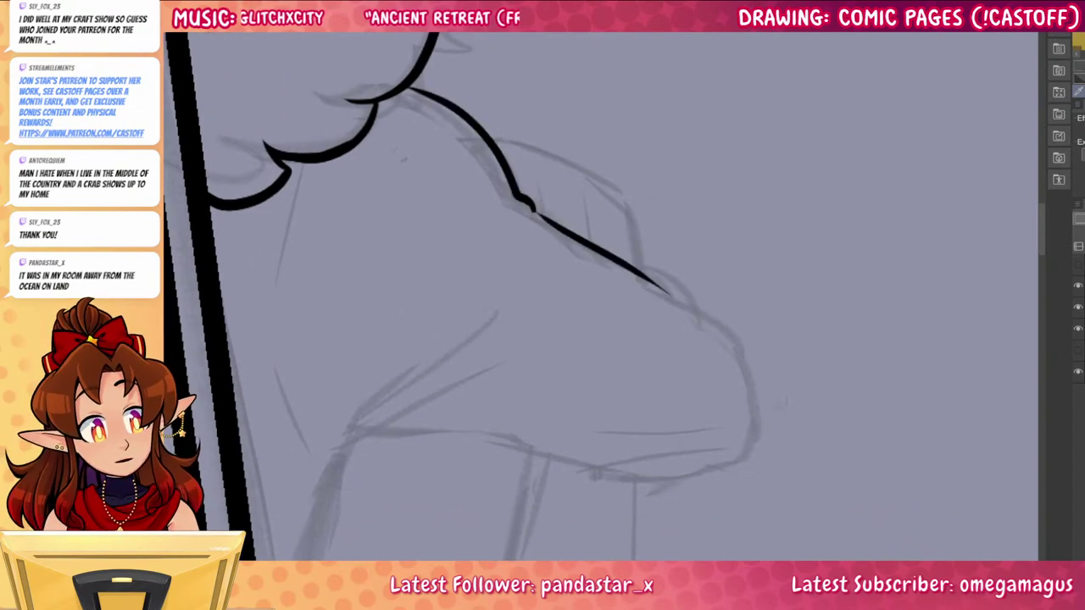
Ink two crease lines fanning out of the inner corner and the long curved lower edge of the figure's rounded form
{"action": "left_click_drag", "start_coordinate": [745, 419], "coordinate": [917, 248]}
{"action": "left_click_drag", "start_coordinate": [500, 291], "coordinate": [663, 150]}
{"action": "mouse_move", "coordinate": [521, 269]}
{"action": "left_mouse_down"}
{"action": "mouse_move", "coordinate": [623, 216]}
{"action": "mouse_move", "coordinate": [542, 270]}
{"action": "mouse_move", "coordinate": [807, 297]}
{"action": "left_mouse_up"}
{"action": "key", "text": "ctrl+z"}
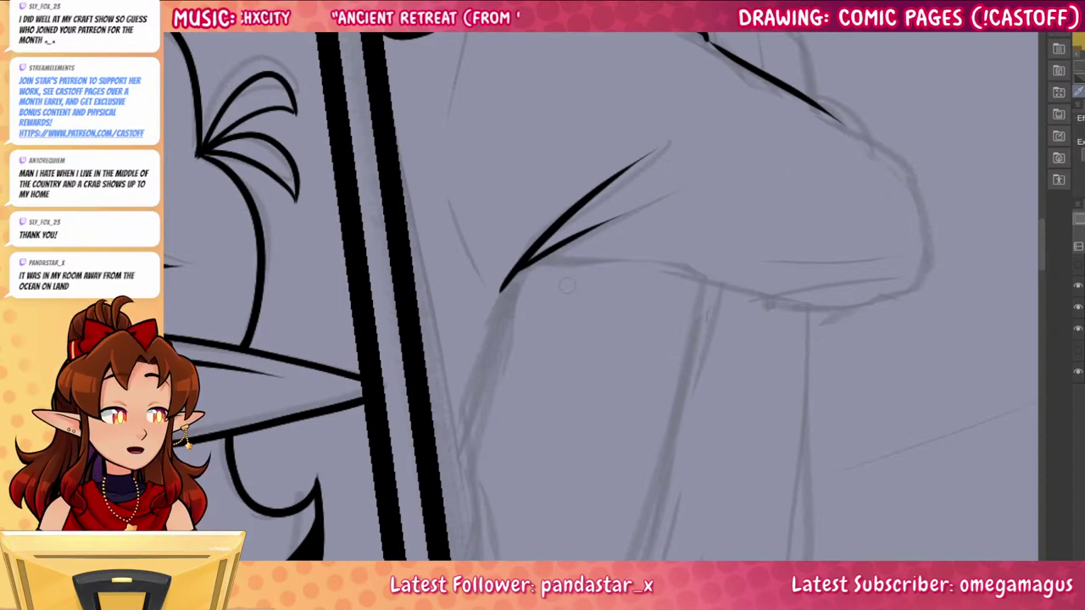
{"action": "left_click_drag", "start_coordinate": [517, 270], "coordinate": [860, 299]}
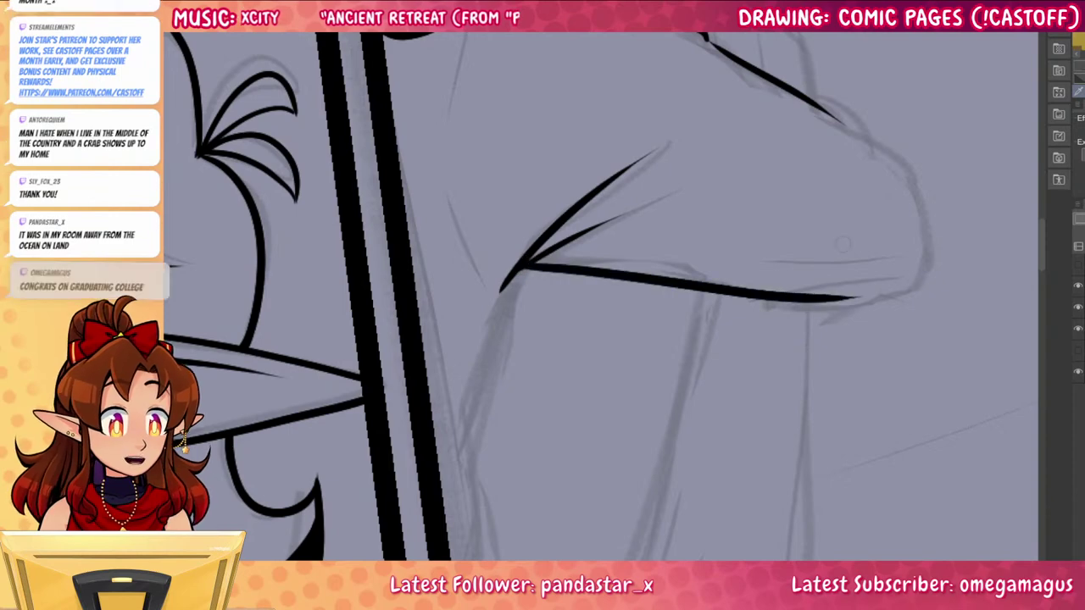
{"action": "key", "text": "ctrl+z"}
{"action": "left_click_drag", "start_coordinate": [515, 269], "coordinate": [860, 299]}
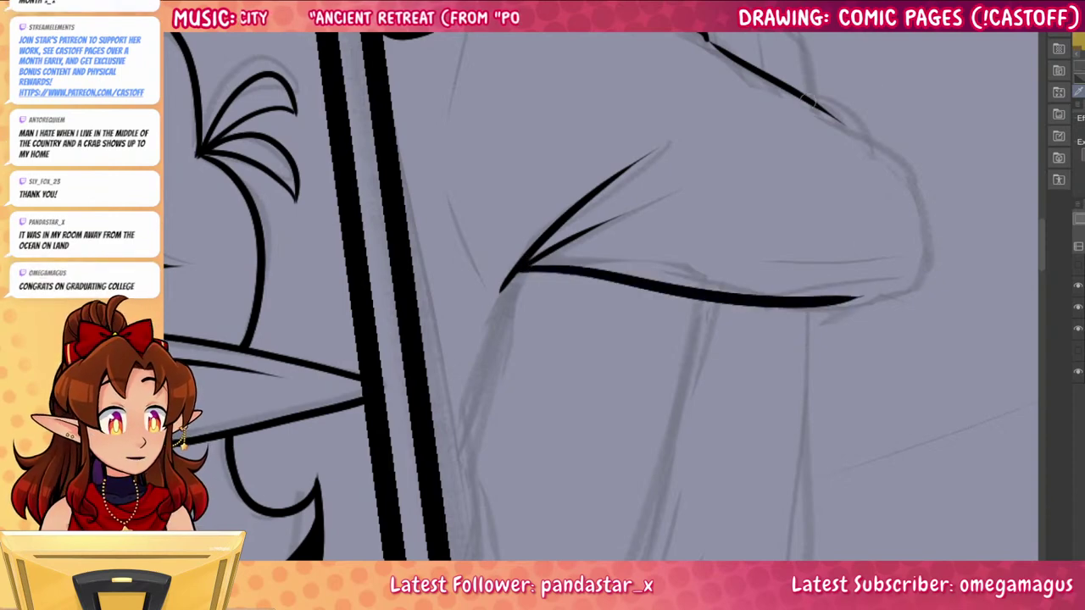
Ink the rounded outer end joining the figure's upper contour to the lower edge, and thicken the base of the lower crease
{"action": "mouse_move", "coordinate": [812, 102]}
{"action": "left_mouse_down"}
{"action": "mouse_move", "coordinate": [913, 169]}
{"action": "mouse_move", "coordinate": [928, 262]}
{"action": "mouse_move", "coordinate": [912, 281]}
{"action": "mouse_move", "coordinate": [810, 305]}
{"action": "left_mouse_up"}
{"action": "key", "text": "ctrl+z"}
{"action": "left_click_drag", "start_coordinate": [916, 281], "coordinate": [806, 303]}
{"action": "left_click_drag", "start_coordinate": [902, 312], "coordinate": [866, 358]}
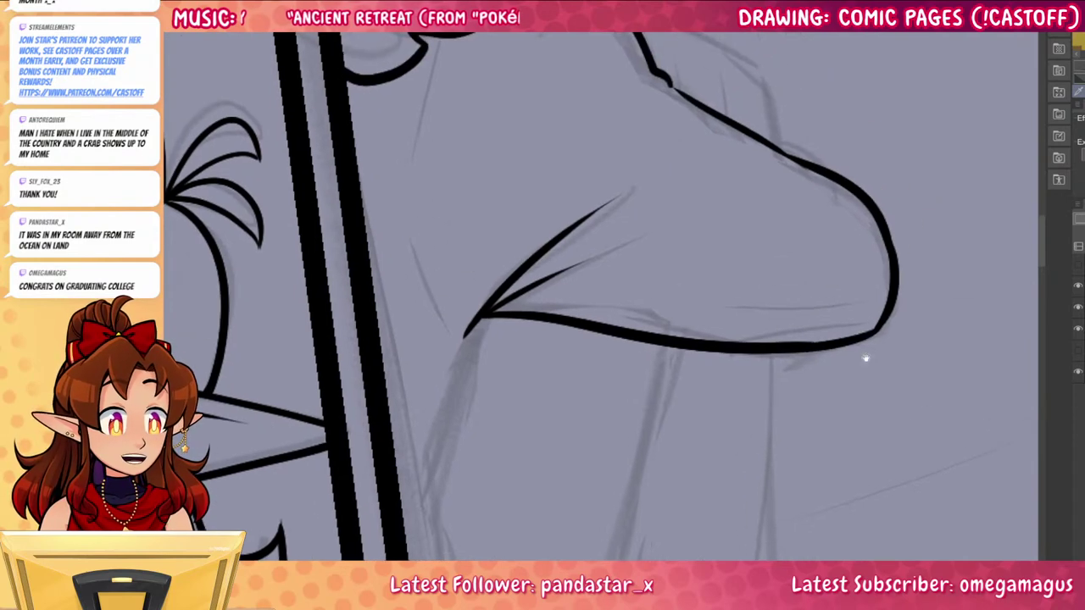
{"action": "left_click_drag", "start_coordinate": [490, 313], "coordinate": [514, 299]}
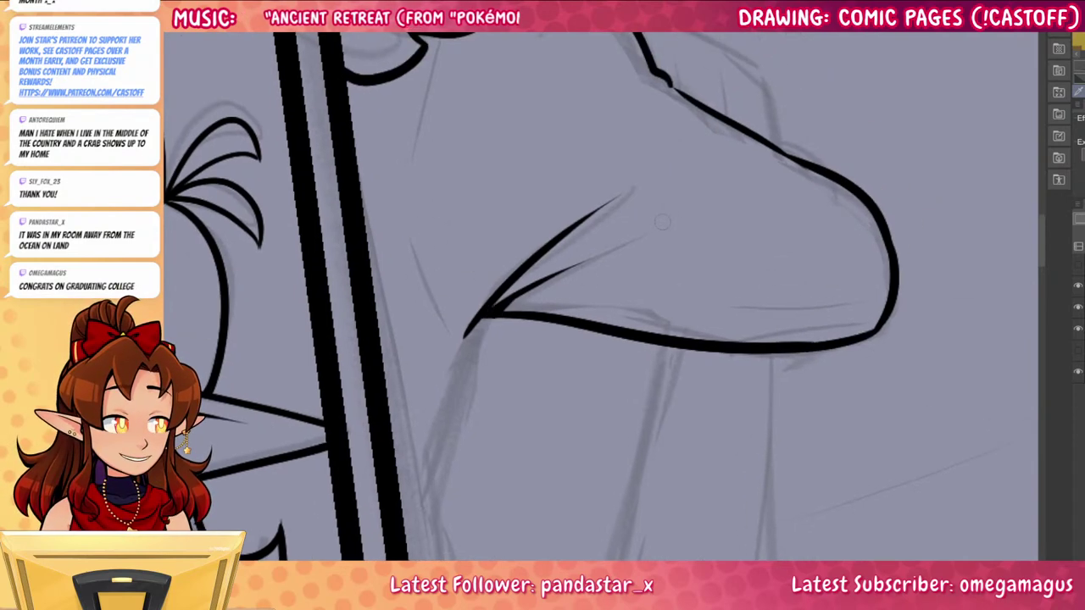
Ink the large bulge and small rounded bumps along the upper contour, and add a long diagonal fold line toward the crease corner
{"action": "scroll", "coordinate": [816, 462], "scroll_direction": "up", "scroll_amount": 2}
{"action": "scroll", "coordinate": [817, 462], "scroll_direction": "right", "scroll_amount": 2}
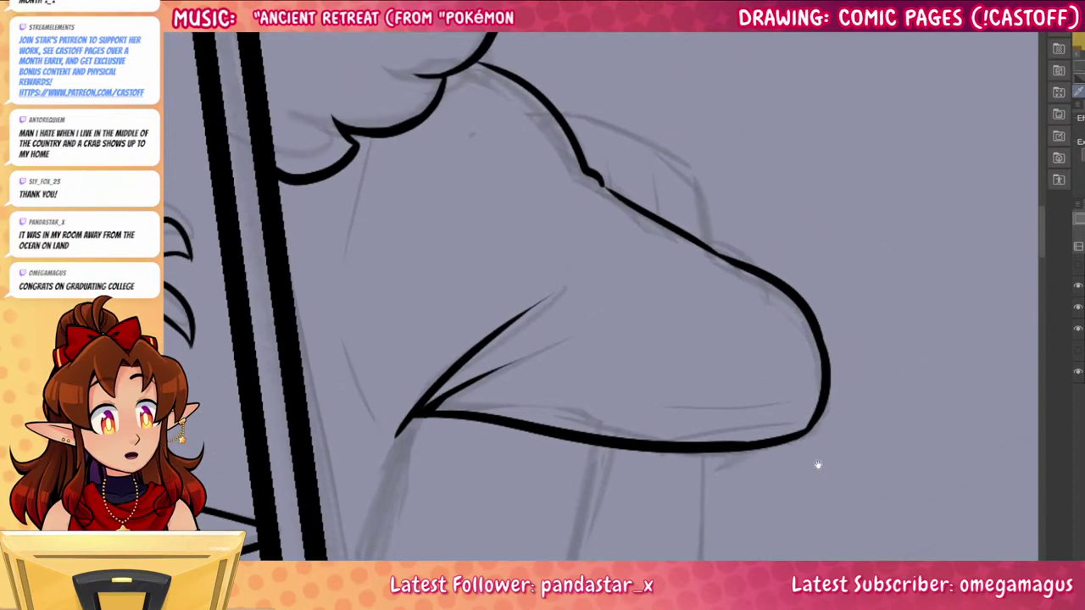
{"action": "mouse_move", "coordinate": [551, 111]}
{"action": "left_mouse_down"}
{"action": "mouse_move", "coordinate": [583, 114]}
{"action": "mouse_move", "coordinate": [685, 189]}
{"action": "mouse_move", "coordinate": [698, 242]}
{"action": "mouse_move", "coordinate": [714, 226]}
{"action": "mouse_move", "coordinate": [754, 270]}
{"action": "mouse_move", "coordinate": [726, 241]}
{"action": "mouse_move", "coordinate": [762, 269]}
{"action": "left_mouse_up"}
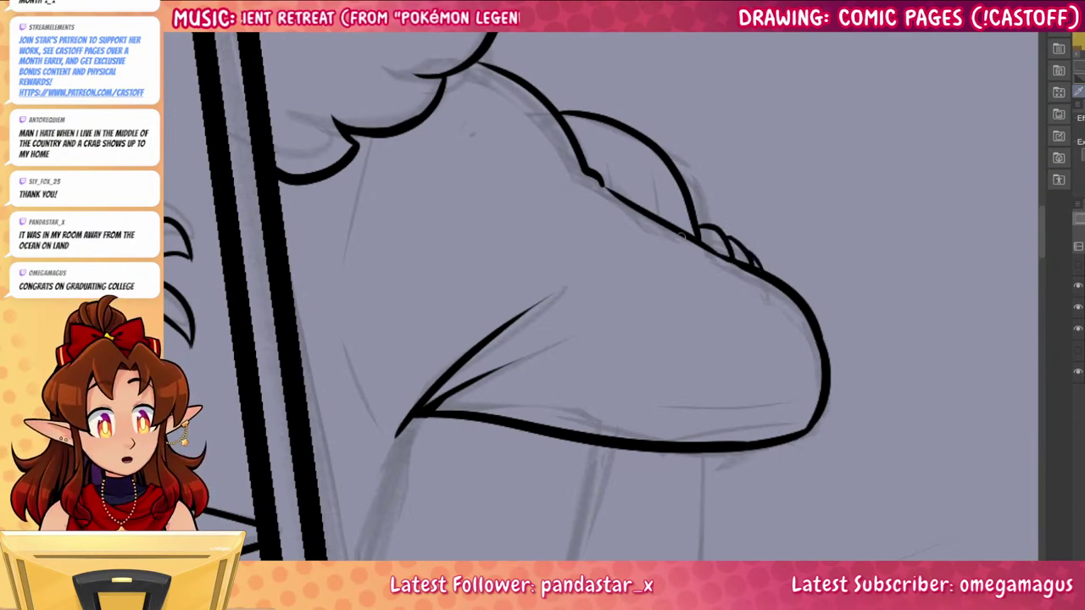
{"action": "mouse_move", "coordinate": [596, 175]}
{"action": "left_mouse_down"}
{"action": "mouse_move", "coordinate": [614, 195]}
{"action": "mouse_move", "coordinate": [405, 391]}
{"action": "left_mouse_up"}
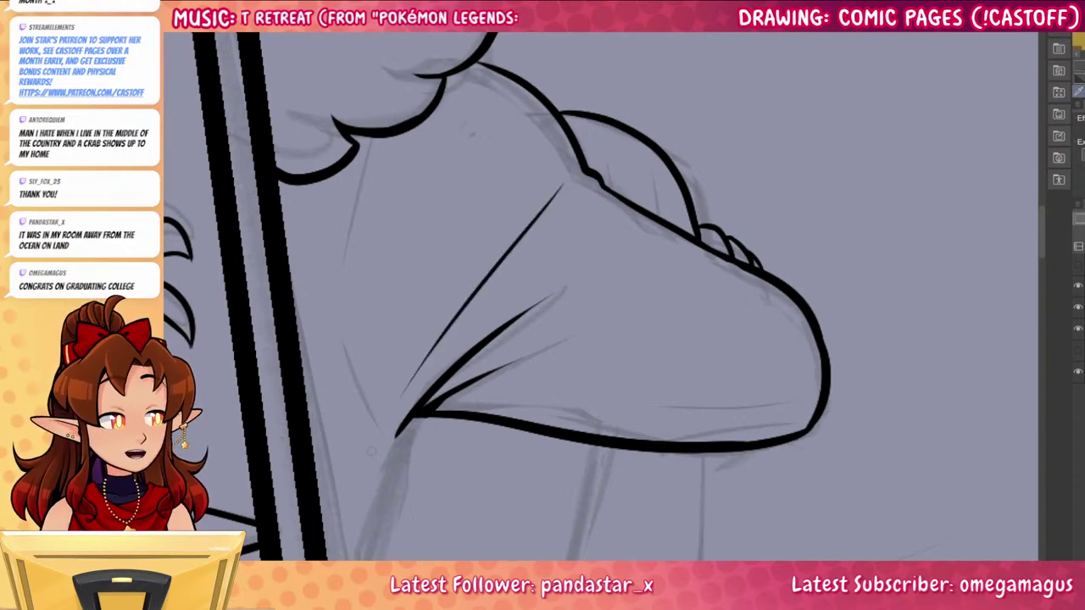
Ink the figure's contour from the crease corner down to the slanted panel border, with a wrinkled bend partway
{"action": "mouse_move", "coordinate": [781, 520]}
{"action": "left_mouse_down"}
{"action": "mouse_move", "coordinate": [818, 484]}
{"action": "mouse_move", "coordinate": [874, 235]}
{"action": "left_mouse_up"}
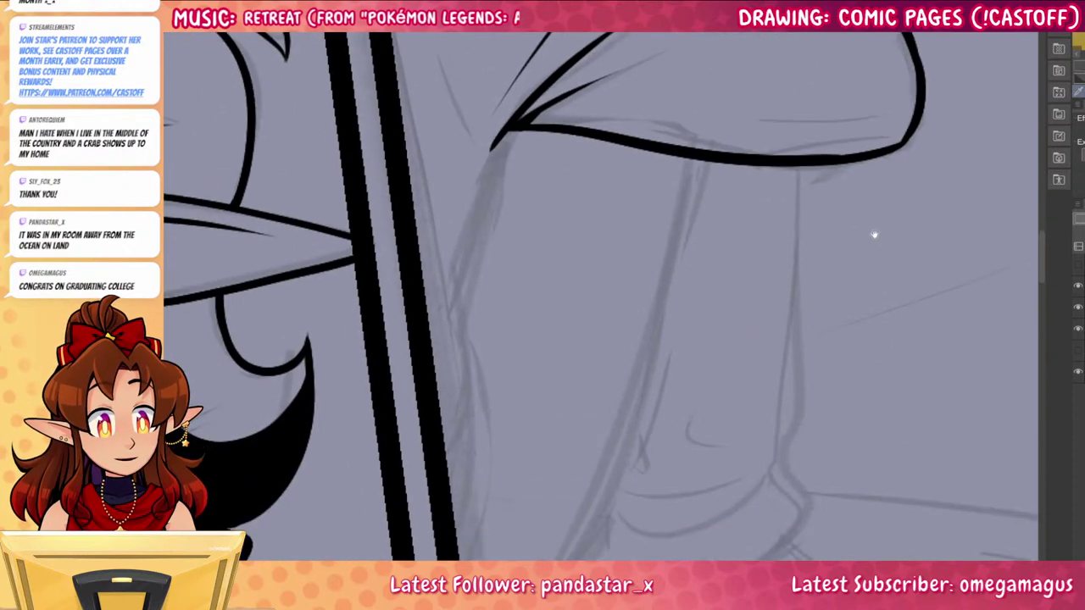
{"action": "mouse_move", "coordinate": [513, 122]}
{"action": "left_mouse_down"}
{"action": "mouse_move", "coordinate": [475, 245]}
{"action": "mouse_move", "coordinate": [469, 346]}
{"action": "mouse_move", "coordinate": [453, 293]}
{"action": "mouse_move", "coordinate": [465, 369]}
{"action": "mouse_move", "coordinate": [445, 552]}
{"action": "left_mouse_up"}
{"action": "key", "text": "ctrl+z"}
{"action": "key", "text": "ctrl+z"}
{"action": "mouse_move", "coordinate": [457, 269]}
{"action": "left_mouse_down"}
{"action": "mouse_move", "coordinate": [436, 352]}
{"action": "mouse_move", "coordinate": [440, 341]}
{"action": "mouse_move", "coordinate": [454, 433]}
{"action": "left_mouse_up"}
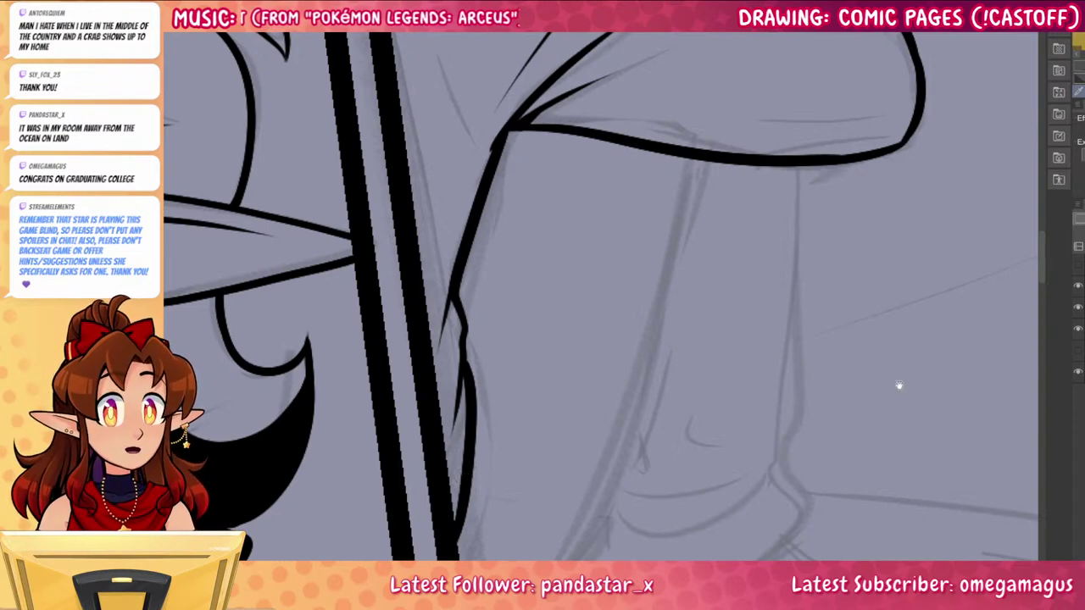
{"action": "left_click_drag", "start_coordinate": [901, 382], "coordinate": [856, 496]}
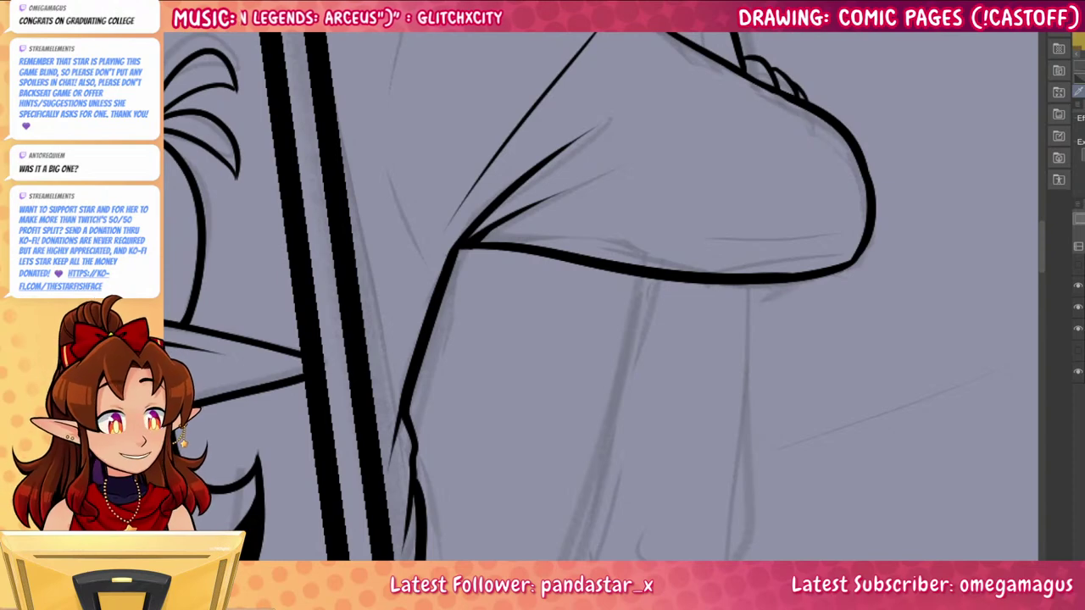
Ink the long curved edge of the near leg from the folded arm's underside down to the slanted panel border
{"action": "left_click_drag", "start_coordinate": [822, 400], "coordinate": [864, 243]}
{"action": "left_click_drag", "start_coordinate": [704, 124], "coordinate": [526, 559]}
{"action": "left_click_drag", "start_coordinate": [603, 528], "coordinate": [612, 456]}
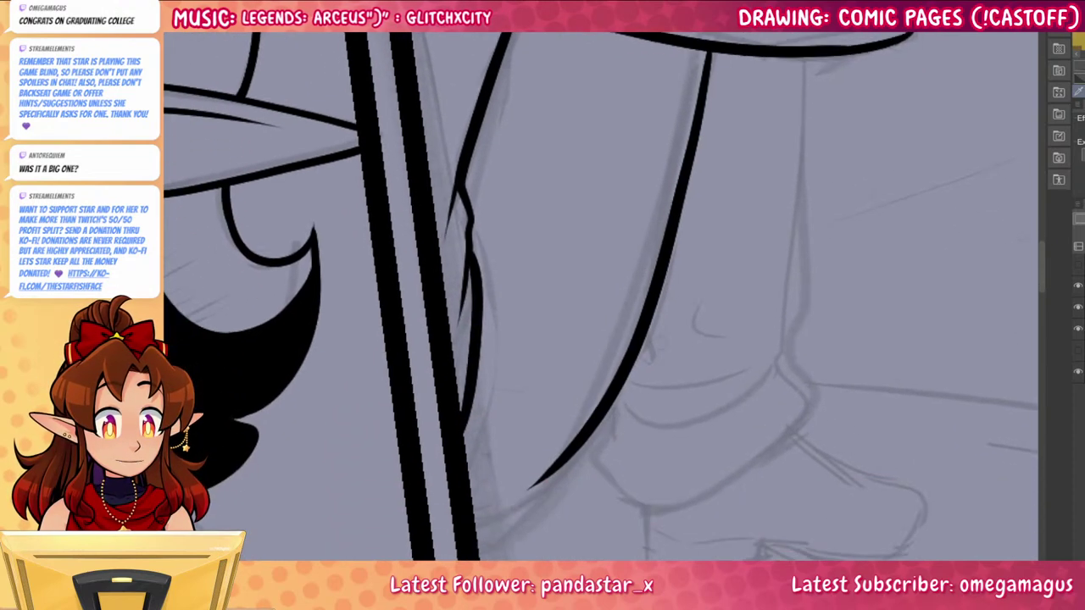
{"action": "key", "text": "ctrl+z"}
{"action": "mouse_move", "coordinate": [705, 44]}
{"action": "left_mouse_down"}
{"action": "mouse_move", "coordinate": [645, 357]}
{"action": "mouse_move", "coordinate": [475, 526]}
{"action": "left_mouse_up"}
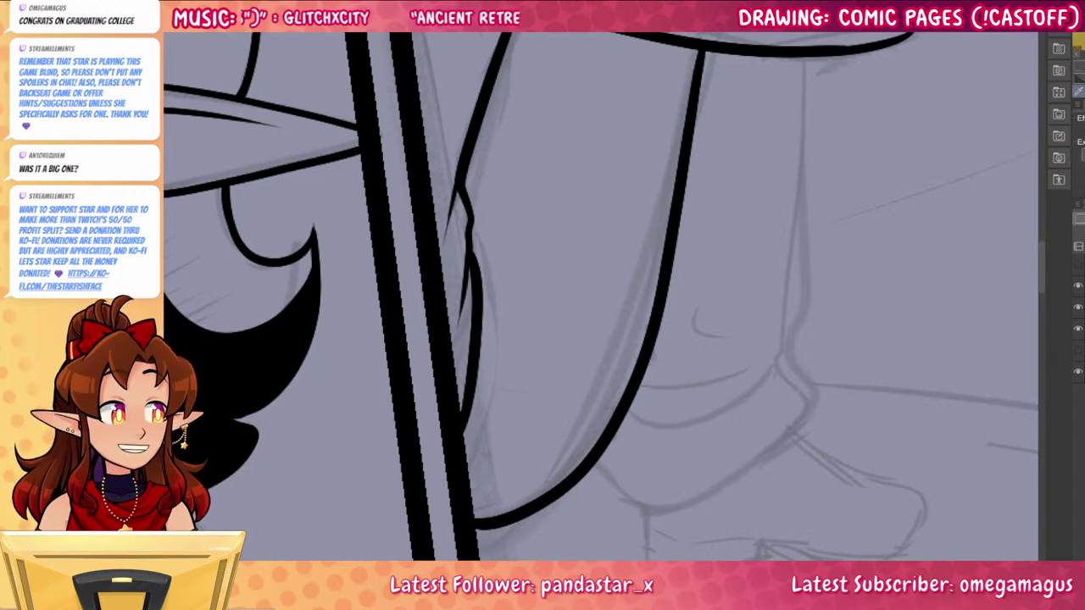
Ink the far leg's front edge down to the bunched cuff, and the cuff's curved hem back to the near leg
{"action": "left_click_drag", "start_coordinate": [946, 241], "coordinate": [891, 604]}
{"action": "left_click_drag", "start_coordinate": [923, 538], "coordinate": [844, 235]}
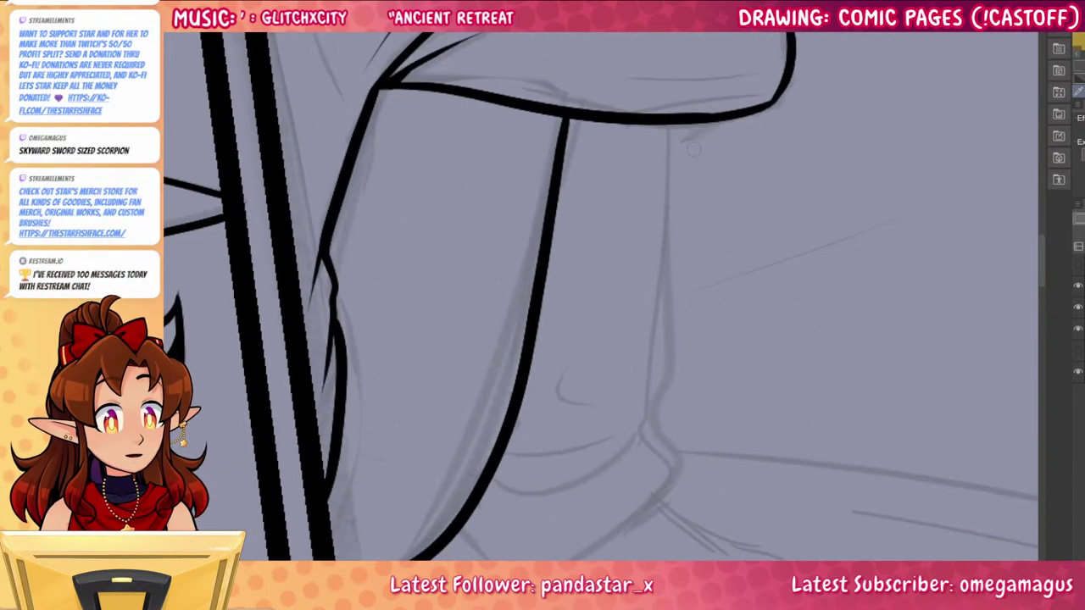
{"action": "left_click_drag", "start_coordinate": [667, 126], "coordinate": [665, 386]}
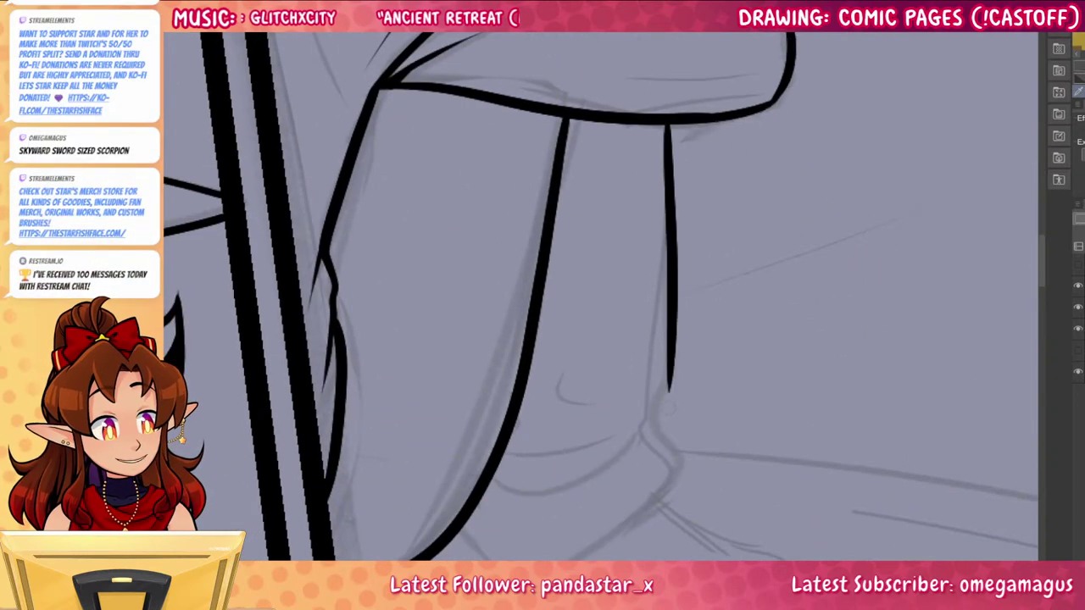
{"action": "key", "text": "ctrl+z"}
{"action": "mouse_move", "coordinate": [666, 126]}
{"action": "left_mouse_down"}
{"action": "mouse_move", "coordinate": [664, 381]}
{"action": "mouse_move", "coordinate": [679, 436]}
{"action": "mouse_move", "coordinate": [641, 527]}
{"action": "left_mouse_up"}
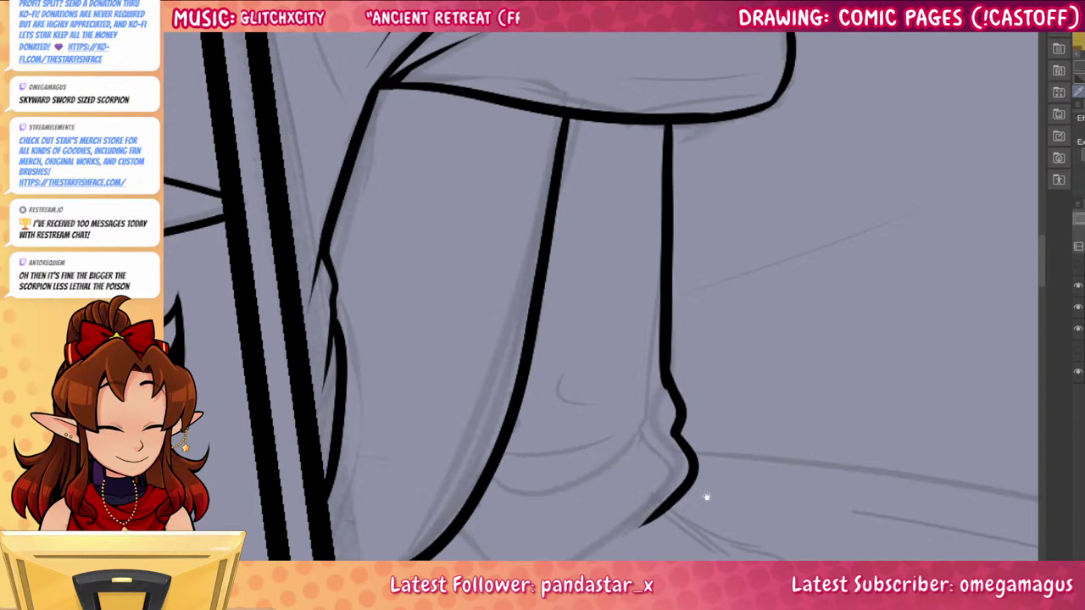
{"action": "left_click_drag", "start_coordinate": [740, 465], "coordinate": [757, 279]}
{"action": "mouse_move", "coordinate": [688, 309]}
{"action": "left_mouse_down"}
{"action": "mouse_move", "coordinate": [570, 373]}
{"action": "mouse_move", "coordinate": [465, 353]}
{"action": "left_mouse_up"}
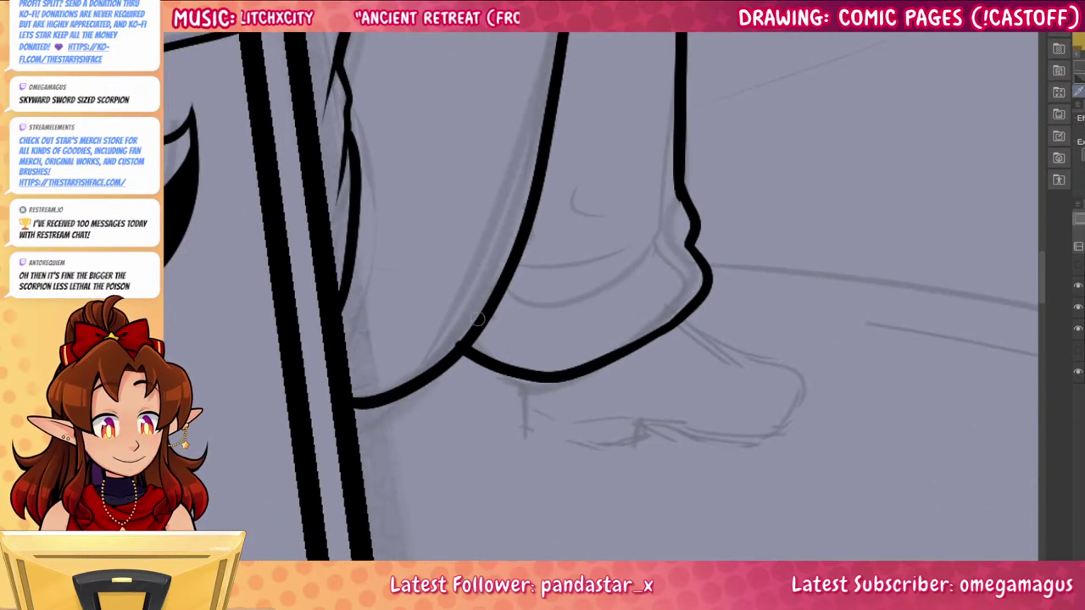
Ink two overlapping fold lines across the trouser cuff above the shoe
{"action": "left_click_drag", "start_coordinate": [802, 305], "coordinate": [763, 377]}
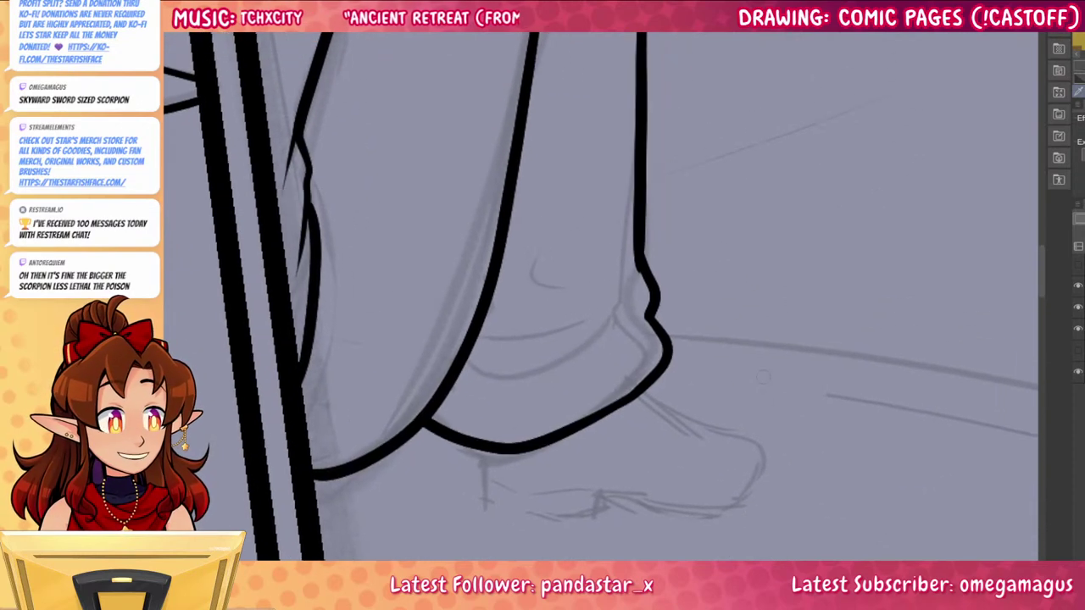
{"action": "left_click_drag", "start_coordinate": [456, 386], "coordinate": [612, 348]}
{"action": "left_click_drag", "start_coordinate": [651, 312], "coordinate": [593, 344]}
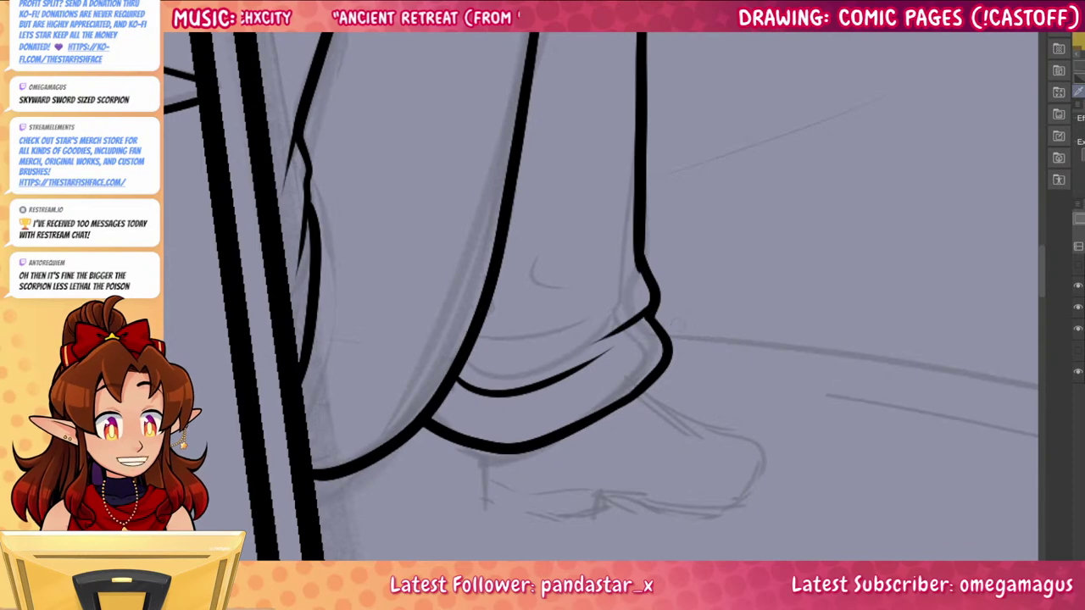
Ink the back of the shoe below the cuff, with the heel's underside and the notch in front of it
{"action": "scroll", "coordinate": [688, 320], "scroll_direction": "down", "scroll_amount": 3}
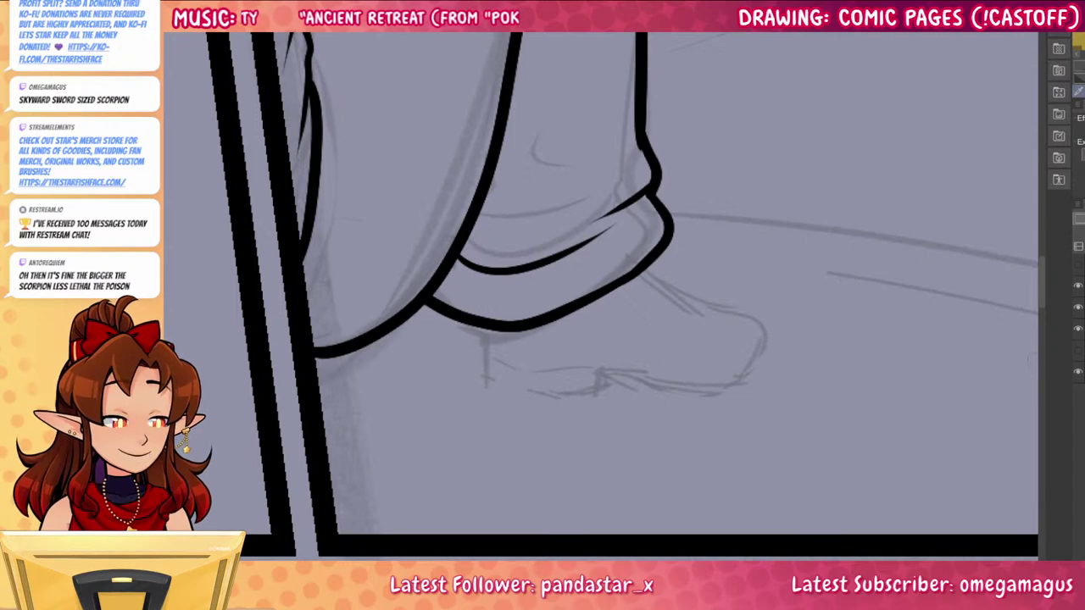
{"action": "left_click_drag", "start_coordinate": [1030, 423], "coordinate": [964, 417]}
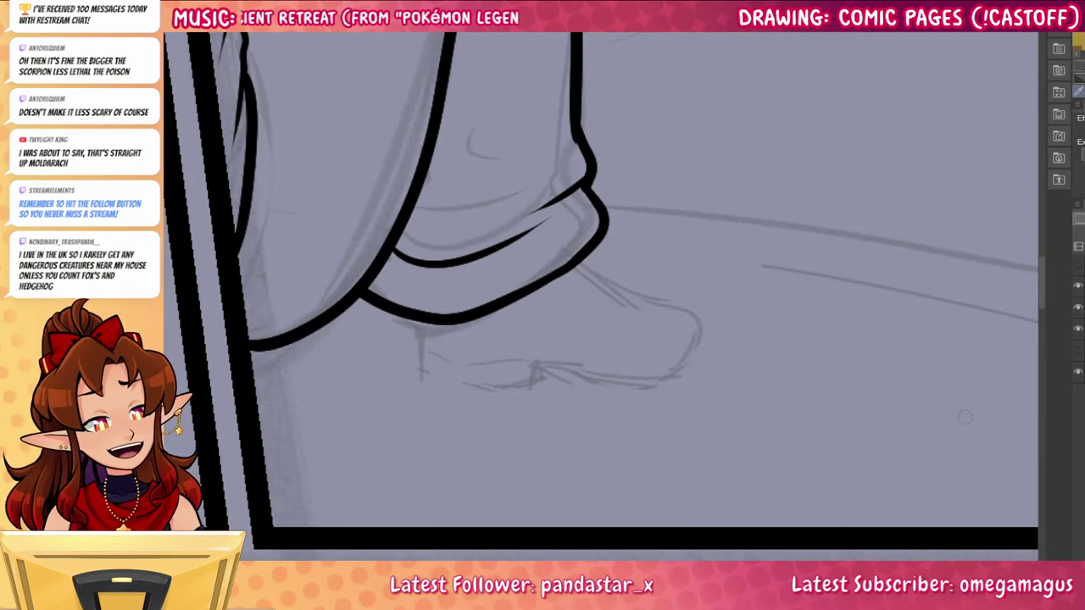
{"action": "left_click_drag", "start_coordinate": [906, 497], "coordinate": [915, 431]}
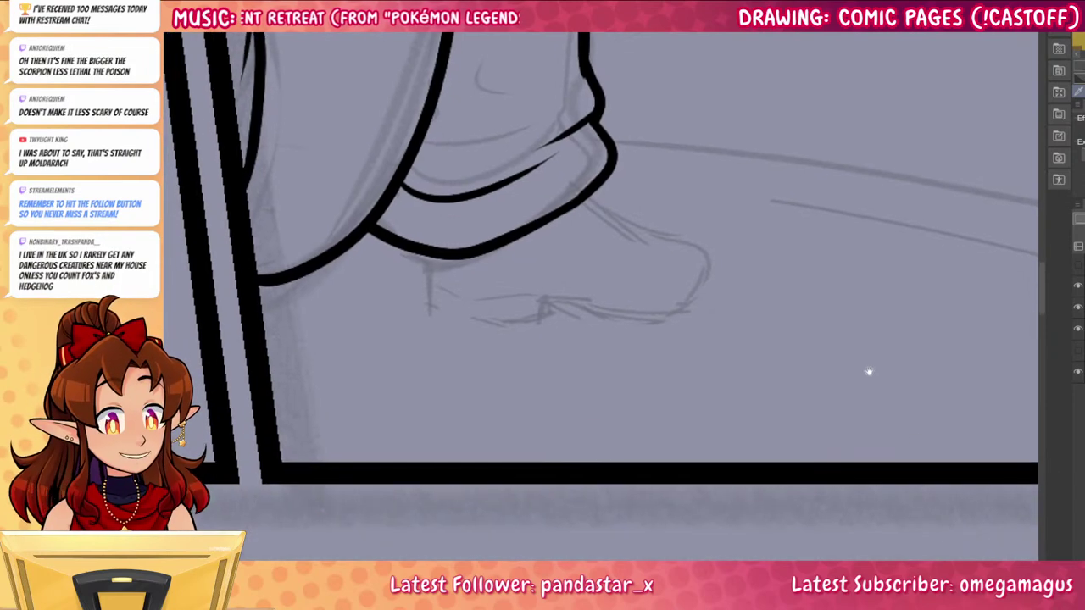
{"action": "mouse_move", "coordinate": [391, 240]}
{"action": "left_mouse_down"}
{"action": "mouse_move", "coordinate": [390, 302]}
{"action": "mouse_move", "coordinate": [459, 335]}
{"action": "mouse_move", "coordinate": [485, 313]}
{"action": "mouse_move", "coordinate": [466, 335]}
{"action": "mouse_move", "coordinate": [547, 319]}
{"action": "left_mouse_up"}
{"action": "key", "text": "ctrl+z"}
{"action": "key", "text": "ctrl+z"}
{"action": "key", "text": "ctrl+z"}
{"action": "left_click_drag", "start_coordinate": [473, 336], "coordinate": [558, 309]}
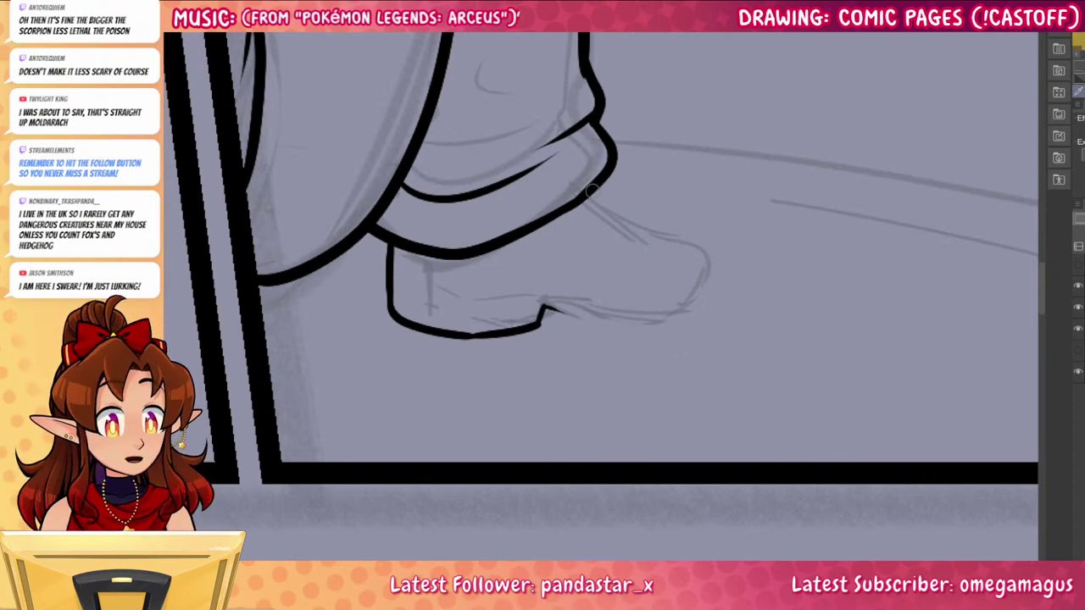
Ink the shoe's instep and rounded toe, shorter than the sketch, and join the toe to the heel notch along the sole
{"action": "left_click_drag", "start_coordinate": [594, 193], "coordinate": [703, 241]}
{"action": "key", "text": "ctrl+z"}
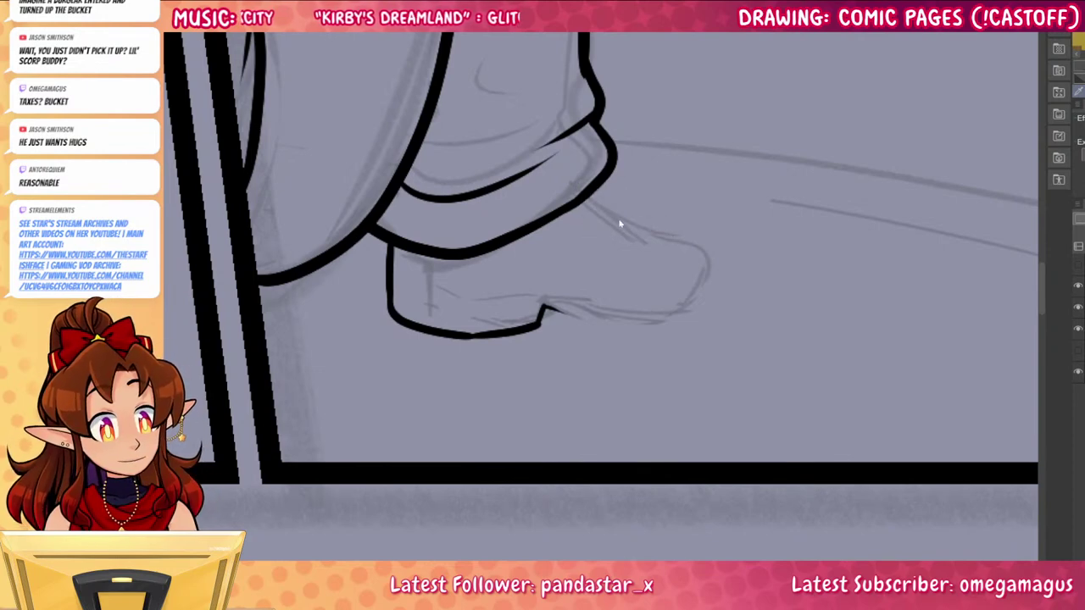
{"action": "mouse_move", "coordinate": [594, 193]}
{"action": "left_mouse_down"}
{"action": "mouse_move", "coordinate": [642, 227]}
{"action": "mouse_move", "coordinate": [674, 305]}
{"action": "left_mouse_up"}
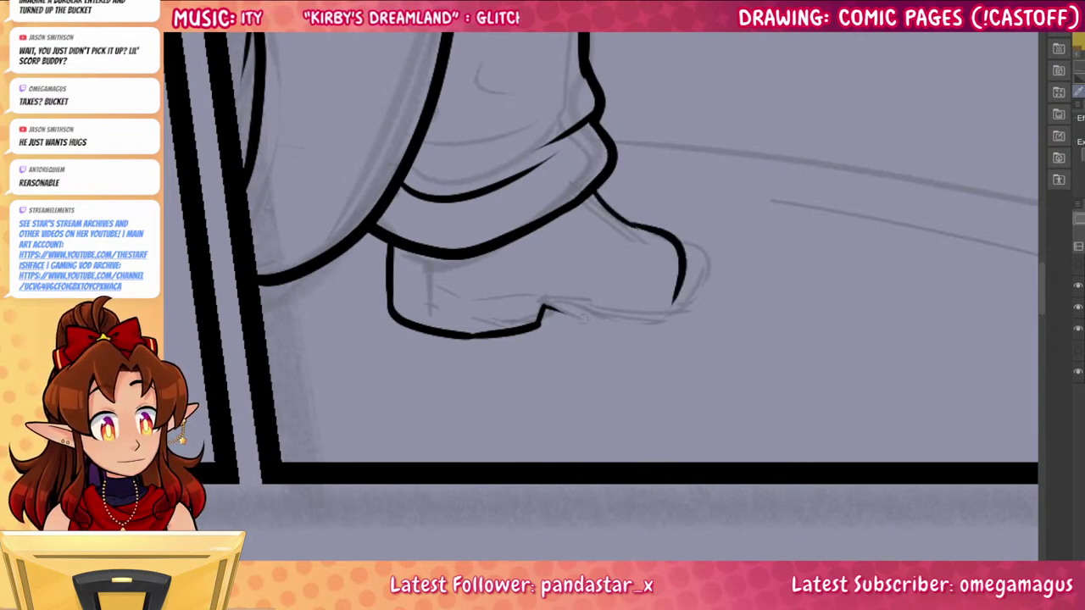
{"action": "mouse_move", "coordinate": [545, 307]}
{"action": "left_mouse_down"}
{"action": "mouse_move", "coordinate": [677, 312]}
{"action": "mouse_move", "coordinate": [662, 319]}
{"action": "mouse_move", "coordinate": [682, 273]}
{"action": "left_mouse_up"}
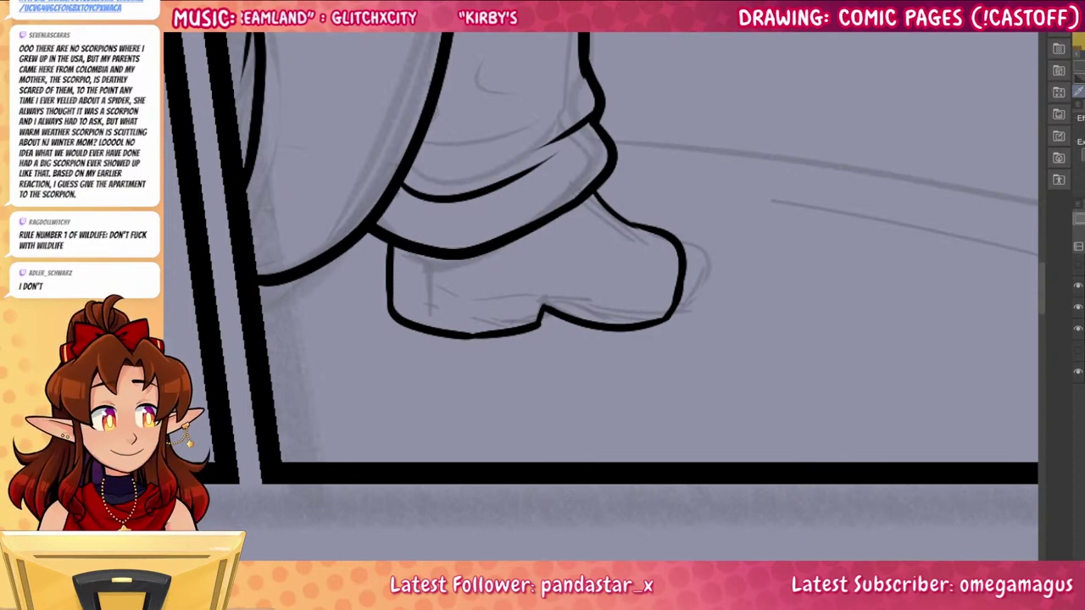
Add a thin sole seam along the length of the shoe and a short crease at the instep
{"action": "mouse_move", "coordinate": [849, 464]}
{"action": "left_mouse_down"}
{"action": "mouse_move", "coordinate": [860, 424]}
{"action": "mouse_move", "coordinate": [848, 450]}
{"action": "mouse_move", "coordinate": [883, 445]}
{"action": "left_mouse_up"}
{"action": "mouse_move", "coordinate": [449, 250]}
{"action": "left_mouse_down"}
{"action": "mouse_move", "coordinate": [601, 266]}
{"action": "mouse_move", "coordinate": [721, 270]}
{"action": "left_mouse_up"}
{"action": "left_click_drag", "start_coordinate": [678, 179], "coordinate": [703, 203]}
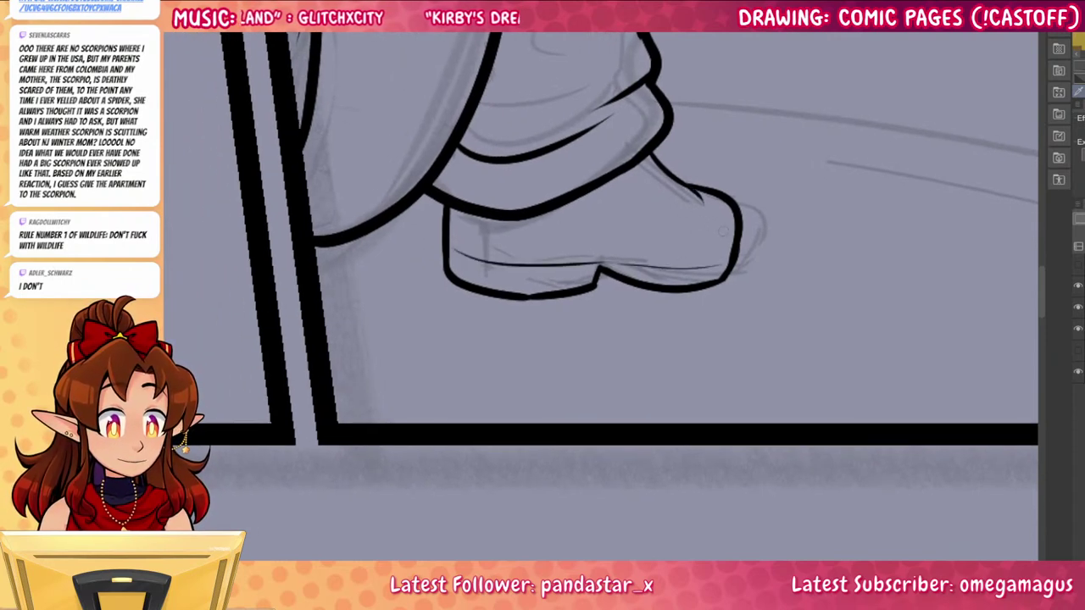
Add thin fold lines down the near trouser leg and a small wrinkle close to its lower curve
{"action": "left_click_drag", "start_coordinate": [871, 440], "coordinate": [825, 438]}
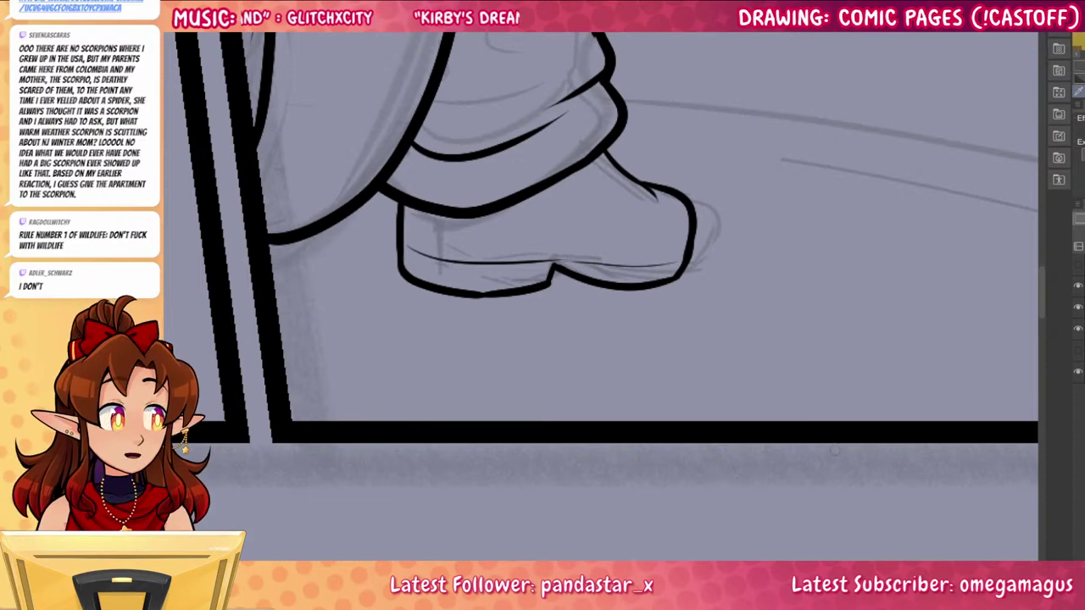
{"action": "scroll", "coordinate": [722, 302], "scroll_direction": "down", "scroll_amount": 5}
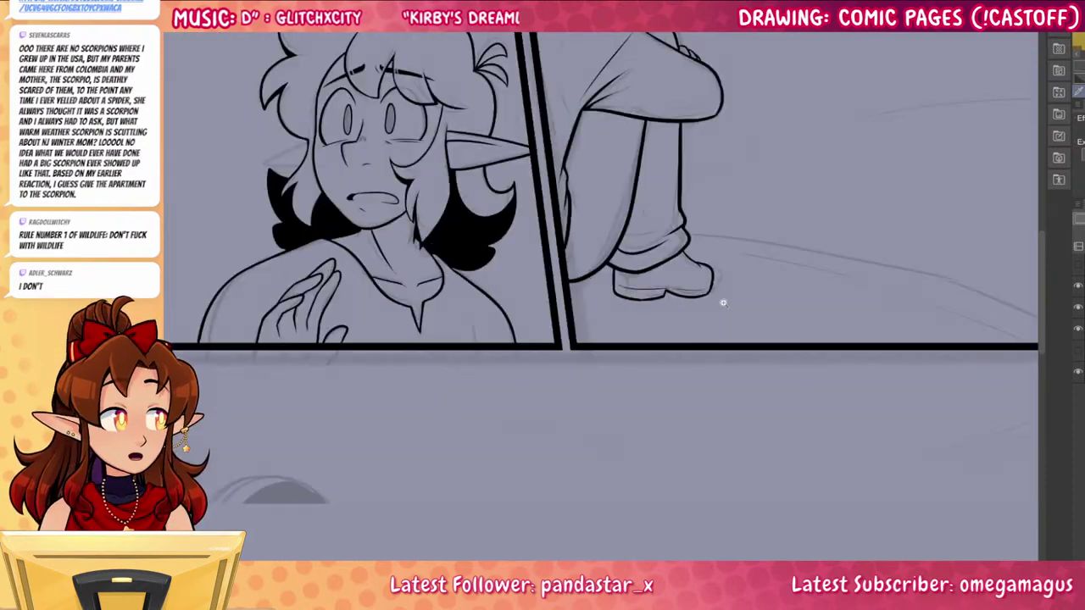
{"action": "left_click_drag", "start_coordinate": [847, 375], "coordinate": [812, 468]}
{"action": "scroll", "coordinate": [727, 399], "scroll_direction": "up", "scroll_amount": 1}
{"action": "scroll", "coordinate": [812, 468], "scroll_direction": "up", "scroll_amount": 5}
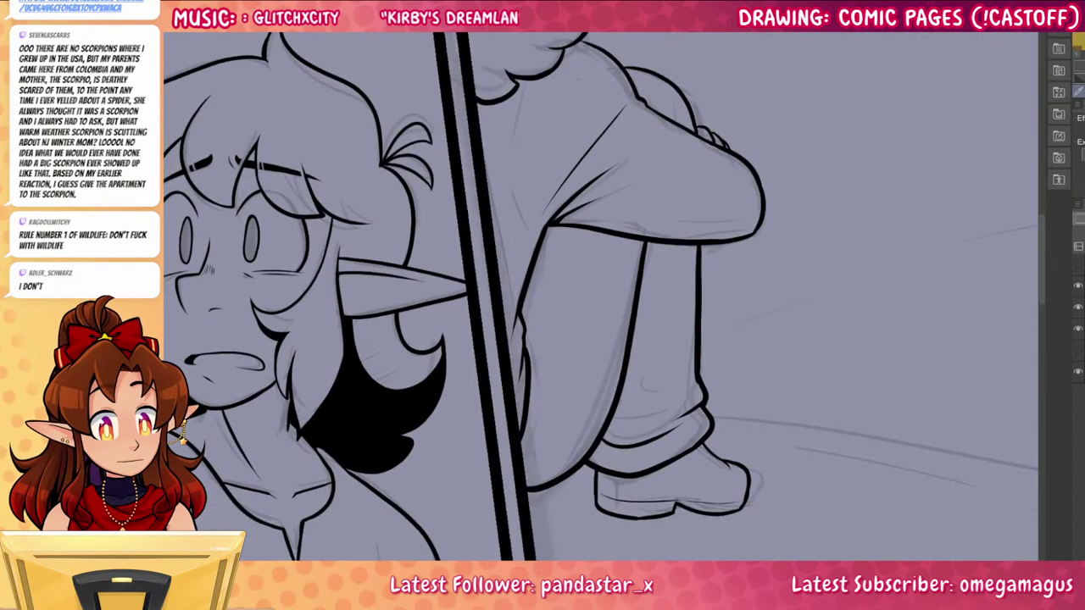
{"action": "mouse_move", "coordinate": [535, 434]}
{"action": "left_mouse_down"}
{"action": "mouse_move", "coordinate": [559, 429]}
{"action": "mouse_move", "coordinate": [574, 394]}
{"action": "left_mouse_up"}
{"action": "left_click_drag", "start_coordinate": [591, 304], "coordinate": [580, 379]}
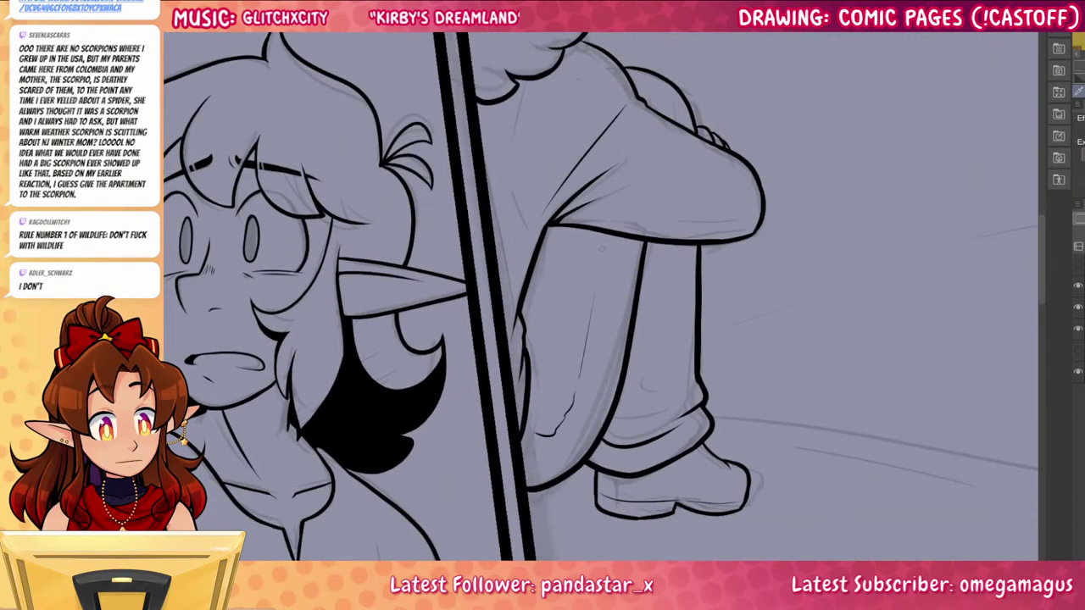
{"action": "left_click_drag", "start_coordinate": [605, 237], "coordinate": [603, 278]}
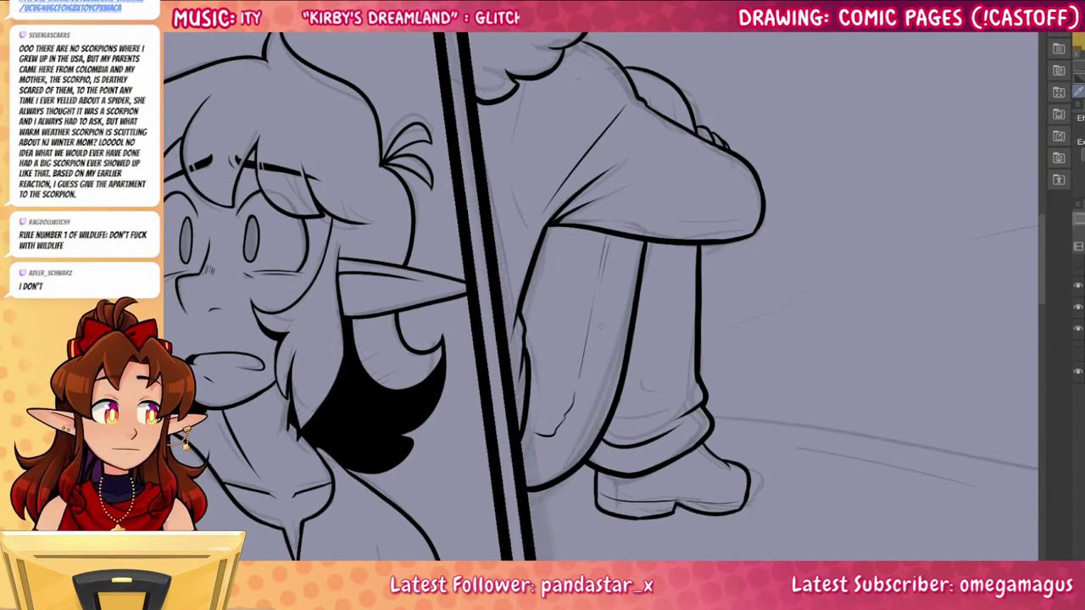
{"action": "left_click_drag", "start_coordinate": [599, 282], "coordinate": [594, 232]}
Ink a thick upper lash line on the near eye of the headband-wearing figure in the sketch below the second row
{"action": "mouse_move", "coordinate": [691, 366]}
{"action": "left_mouse_down"}
{"action": "mouse_move", "coordinate": [746, 357]}
{"action": "mouse_move", "coordinate": [699, 380]}
{"action": "left_mouse_up"}
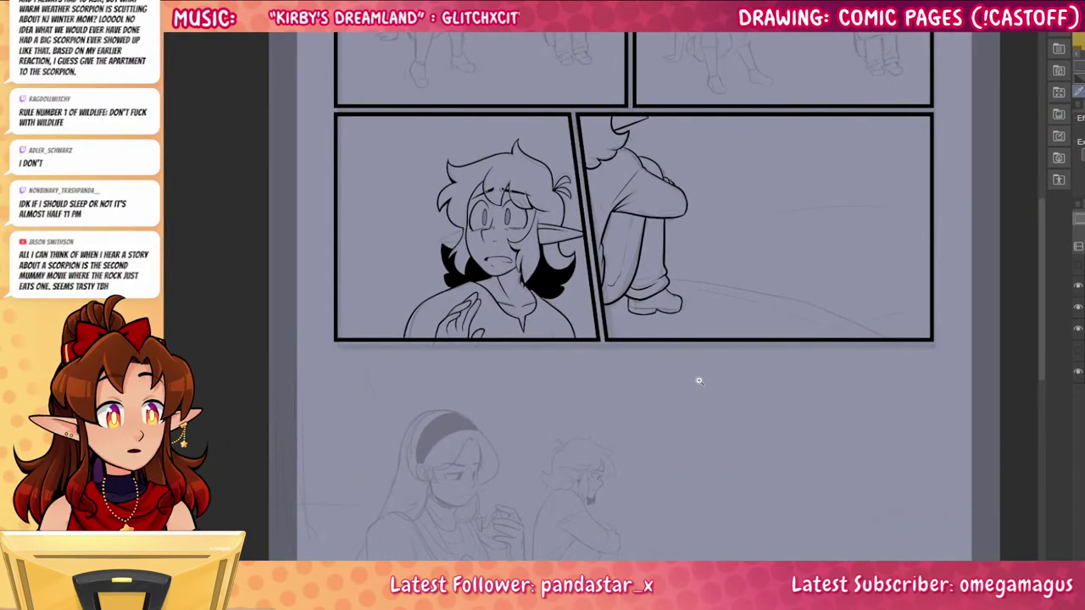
{"action": "scroll", "coordinate": [871, 429], "scroll_direction": "up", "scroll_amount": 3}
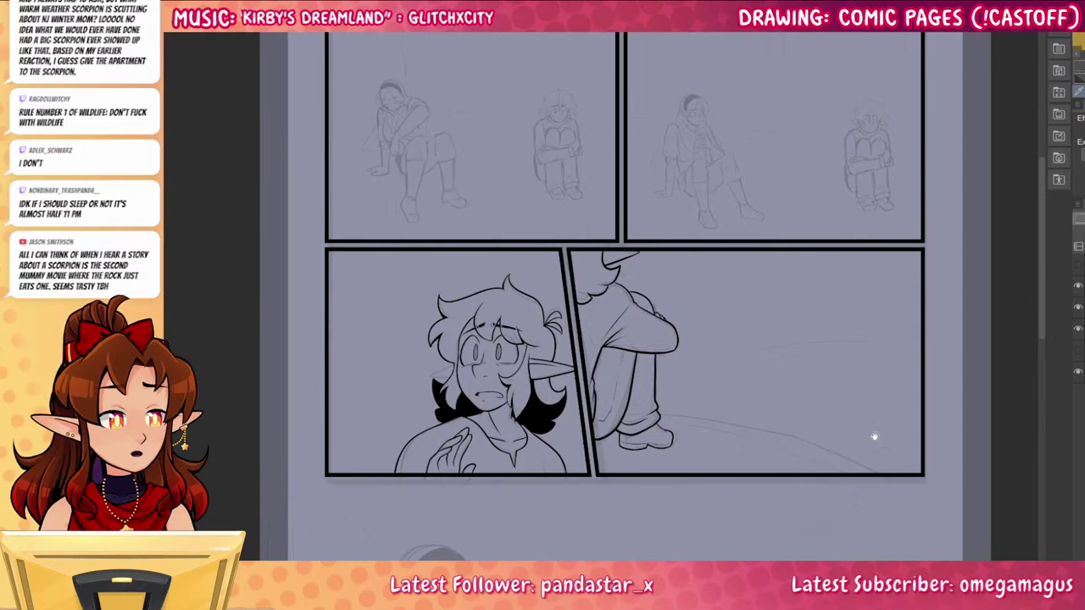
{"action": "scroll", "coordinate": [875, 437], "scroll_direction": "up", "scroll_amount": 4}
{"action": "scroll", "coordinate": [847, 485], "scroll_direction": "down", "scroll_amount": 10}
{"action": "scroll", "coordinate": [536, 242], "scroll_direction": "up", "scroll_amount": 5}
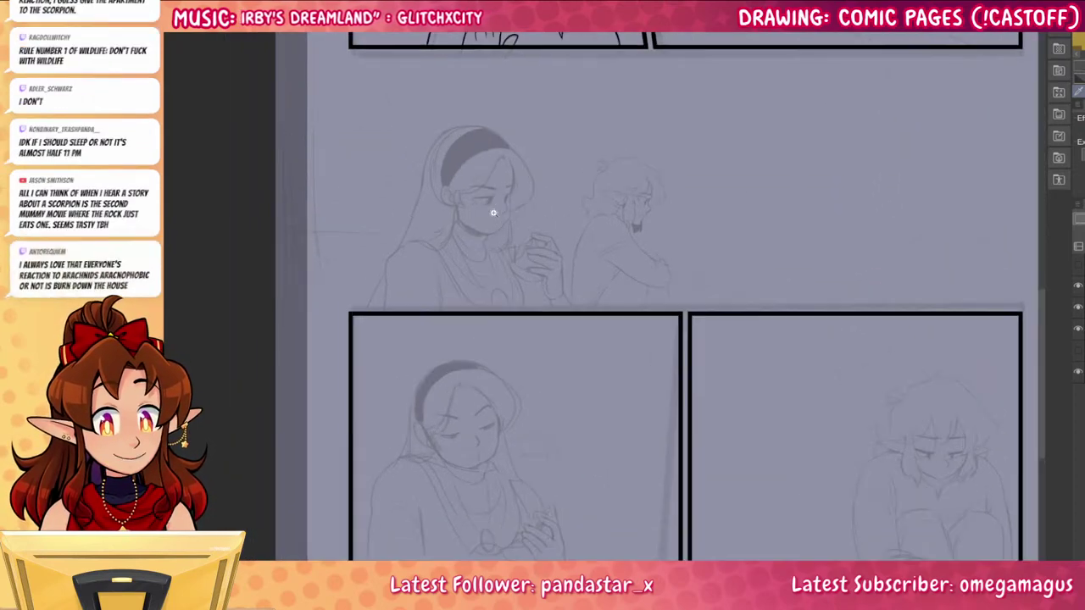
{"action": "mouse_move", "coordinate": [543, 238]}
{"action": "left_mouse_down"}
{"action": "mouse_move", "coordinate": [580, 293]}
{"action": "mouse_move", "coordinate": [749, 311]}
{"action": "left_mouse_up"}
{"action": "mouse_move", "coordinate": [528, 266]}
{"action": "left_mouse_down"}
{"action": "mouse_move", "coordinate": [674, 266]}
{"action": "mouse_move", "coordinate": [750, 251]}
{"action": "left_mouse_up"}
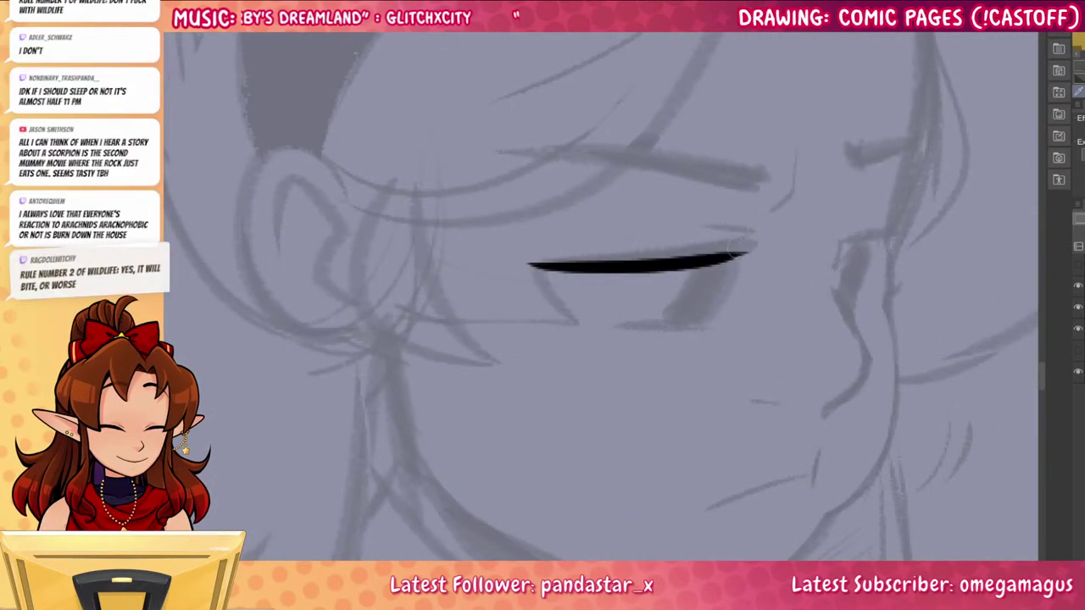
{"action": "key", "text": "ctrl+z"}
{"action": "mouse_move", "coordinate": [525, 263]}
{"action": "left_mouse_down"}
{"action": "mouse_move", "coordinate": [763, 246]}
{"action": "mouse_move", "coordinate": [635, 264]}
{"action": "left_mouse_up"}
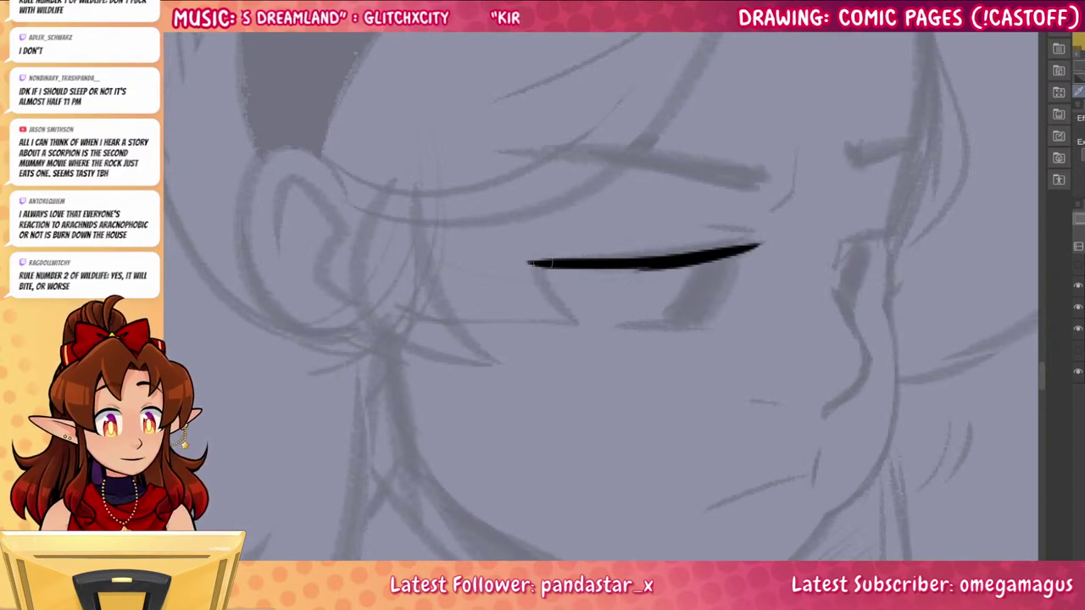
{"action": "mouse_move", "coordinate": [517, 257]}
{"action": "left_mouse_down"}
{"action": "mouse_move", "coordinate": [685, 253]}
{"action": "mouse_move", "coordinate": [619, 259]}
{"action": "mouse_move", "coordinate": [764, 240]}
{"action": "left_mouse_up"}
{"action": "key", "text": "ctrl+z"}
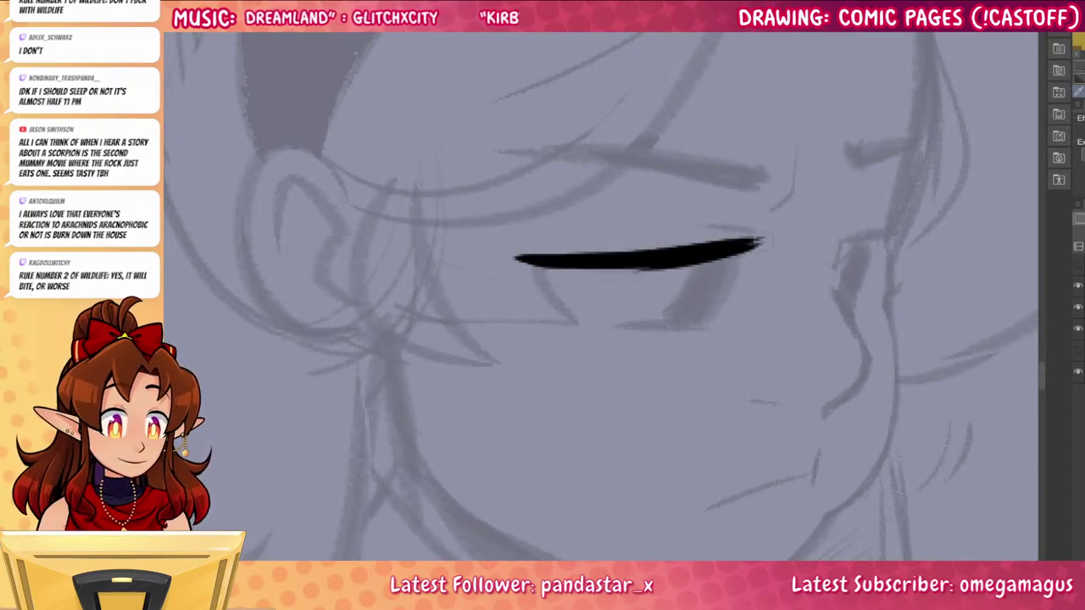
Ink the near eye's outer curve, lower lid and iris outline, and fill the upper part of the iris black
{"action": "mouse_move", "coordinate": [520, 259]}
{"action": "left_mouse_down"}
{"action": "mouse_move", "coordinate": [603, 329]}
{"action": "mouse_move", "coordinate": [556, 304]}
{"action": "mouse_move", "coordinate": [606, 329]}
{"action": "mouse_move", "coordinate": [738, 326]}
{"action": "left_mouse_up"}
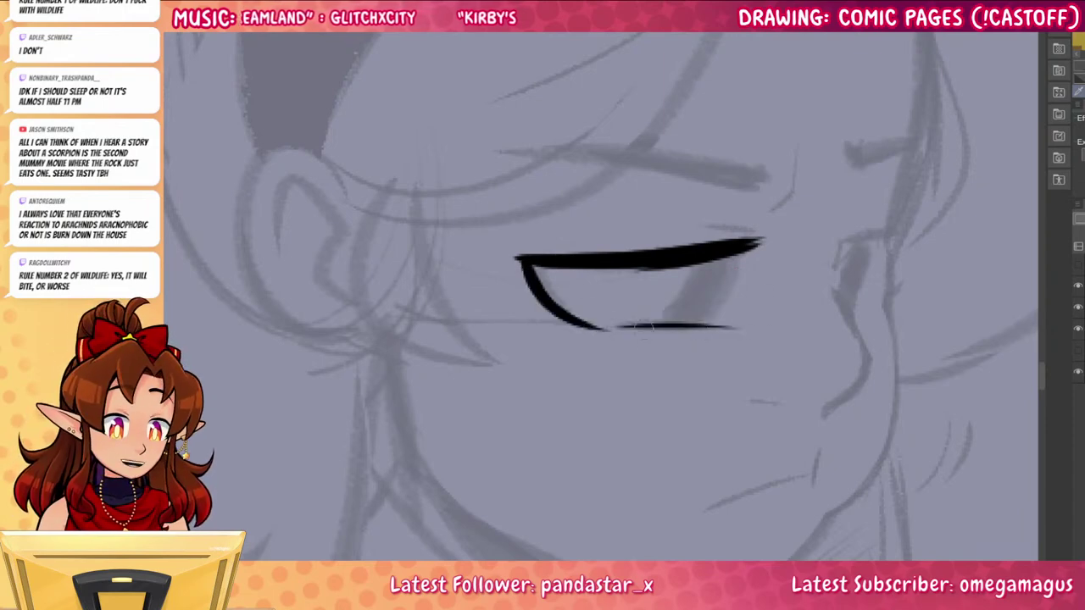
{"action": "key", "text": "ctrl+z"}
{"action": "left_click_drag", "start_coordinate": [634, 328], "coordinate": [723, 322]}
{"action": "mouse_move", "coordinate": [653, 331]}
{"action": "left_mouse_down"}
{"action": "mouse_move", "coordinate": [708, 326]}
{"action": "mouse_move", "coordinate": [702, 261]}
{"action": "mouse_move", "coordinate": [685, 277]}
{"action": "left_mouse_up"}
{"action": "left_click_drag", "start_coordinate": [715, 322], "coordinate": [745, 253]}
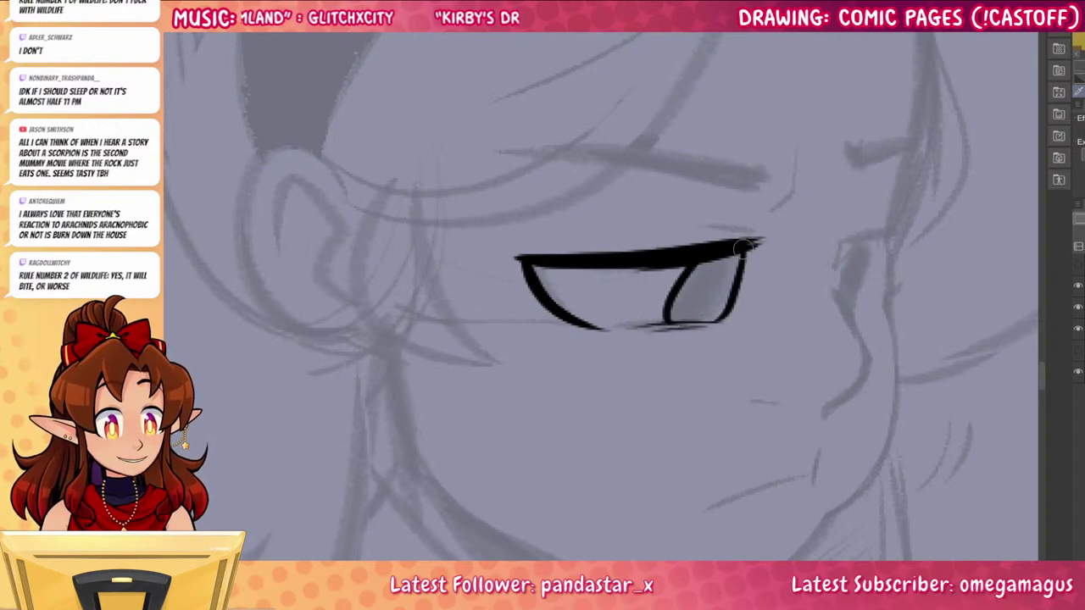
{"action": "left_click_drag", "start_coordinate": [732, 291], "coordinate": [739, 283]}
{"action": "left_click", "coordinate": [726, 276]}
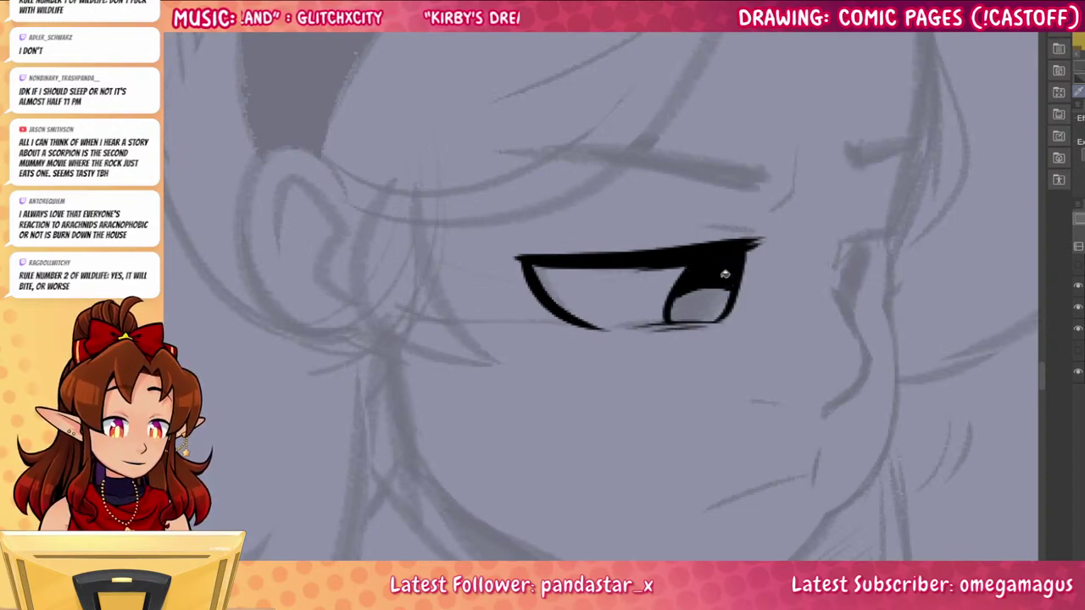
Ink a short slanted upper lash line for the figure's far eye
{"action": "mouse_move", "coordinate": [858, 256]}
{"action": "left_mouse_down"}
{"action": "mouse_move", "coordinate": [719, 244]}
{"action": "mouse_move", "coordinate": [768, 225]}
{"action": "mouse_move", "coordinate": [774, 201]}
{"action": "left_mouse_up"}
{"action": "key", "text": "ctrl+z"}
{"action": "key", "text": "ctrl+z"}
{"action": "left_click_drag", "start_coordinate": [704, 232], "coordinate": [758, 219]}
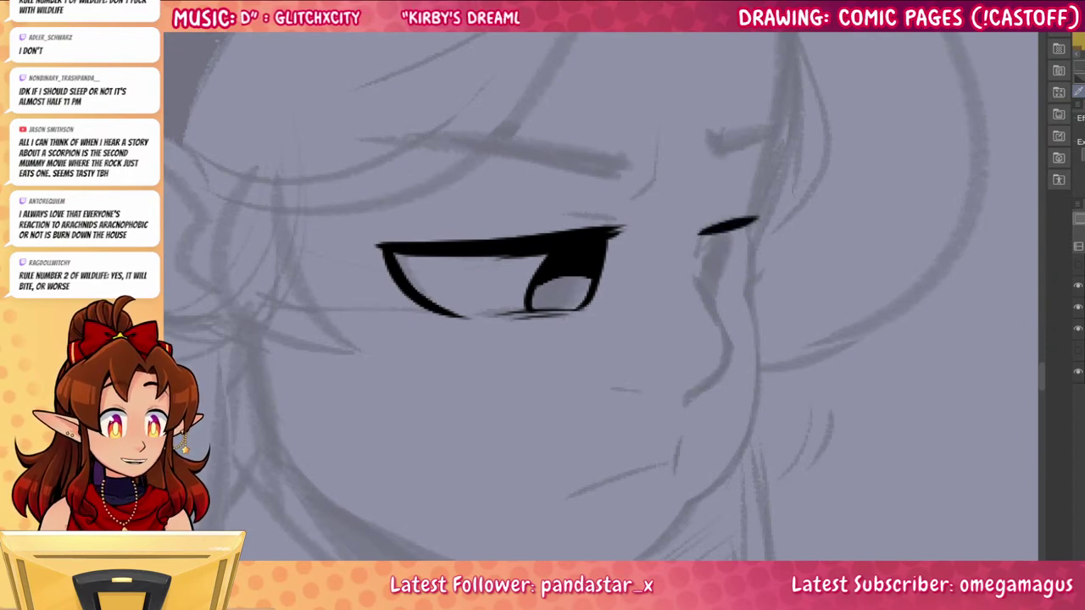
Ink the angular nose line running from below the far eye to the nose tip and back underneath
{"action": "left_click_drag", "start_coordinate": [801, 360], "coordinate": [740, 211]}
{"action": "mouse_move", "coordinate": [635, 128]}
{"action": "left_mouse_down"}
{"action": "mouse_move", "coordinate": [670, 198]}
{"action": "mouse_move", "coordinate": [630, 254]}
{"action": "left_mouse_up"}
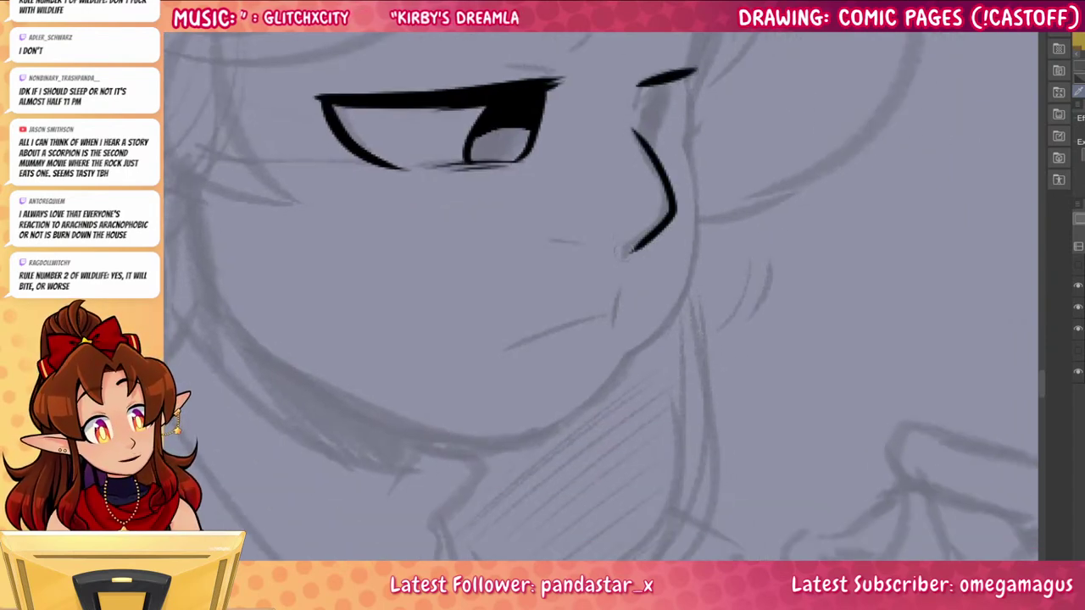
{"action": "key", "text": "ctrl+z"}
{"action": "mouse_move", "coordinate": [642, 138]}
{"action": "left_mouse_down"}
{"action": "mouse_move", "coordinate": [631, 249]}
{"action": "mouse_move", "coordinate": [669, 205]}
{"action": "mouse_move", "coordinate": [628, 256]}
{"action": "left_mouse_up"}
{"action": "key", "text": "ctrl+z"}
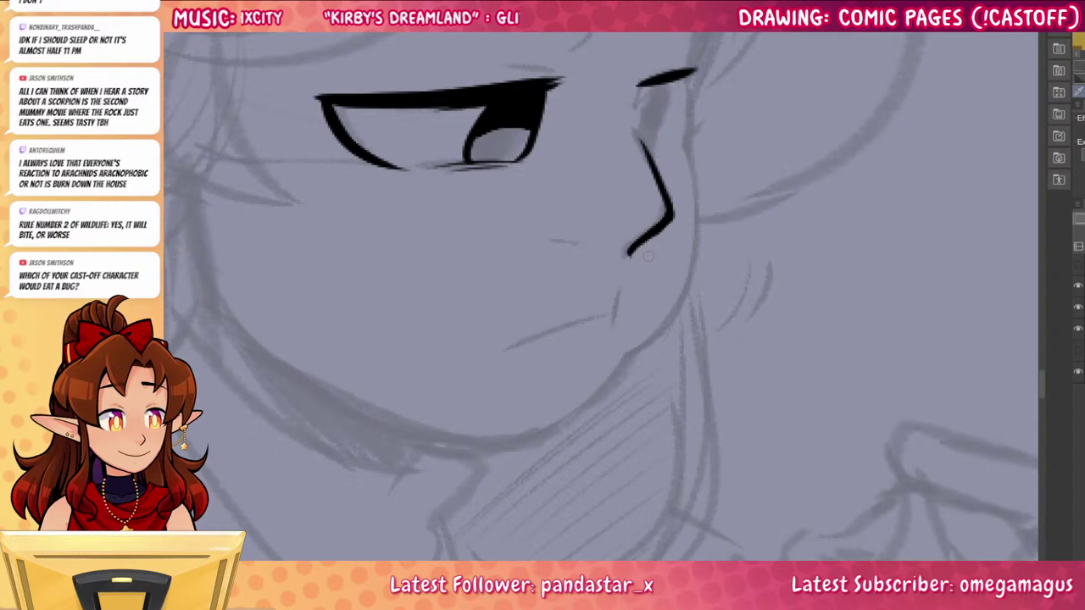
Ink the far eye's narrow iris, darken its upper part and thicken the lash line
{"action": "left_click_drag", "start_coordinate": [823, 412], "coordinate": [879, 487]}
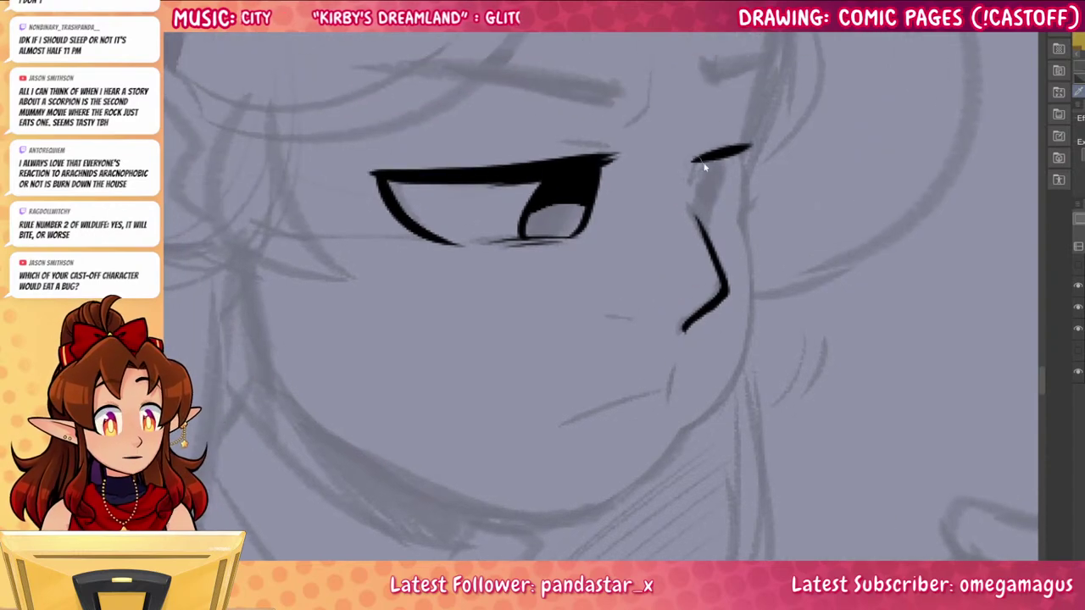
{"action": "mouse_move", "coordinate": [700, 161]}
{"action": "left_mouse_down"}
{"action": "mouse_move", "coordinate": [749, 149]}
{"action": "mouse_move", "coordinate": [703, 226]}
{"action": "mouse_move", "coordinate": [723, 227]}
{"action": "left_mouse_up"}
{"action": "mouse_move", "coordinate": [736, 153]}
{"action": "left_mouse_down"}
{"action": "mouse_move", "coordinate": [719, 227]}
{"action": "mouse_move", "coordinate": [705, 207]}
{"action": "mouse_move", "coordinate": [738, 158]}
{"action": "left_mouse_up"}
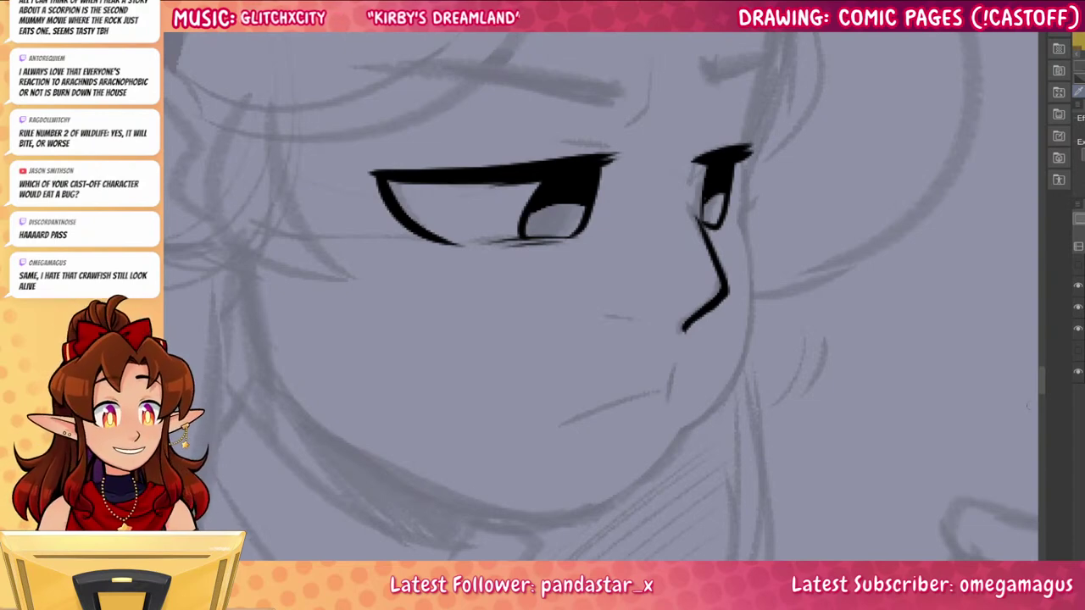
Ink the far cheek outline, curving from beside the far eye down to the side of the chin
{"action": "left_click_drag", "start_coordinate": [881, 489], "coordinate": [948, 429]}
{"action": "left_click_drag", "start_coordinate": [890, 367], "coordinate": [937, 374]}
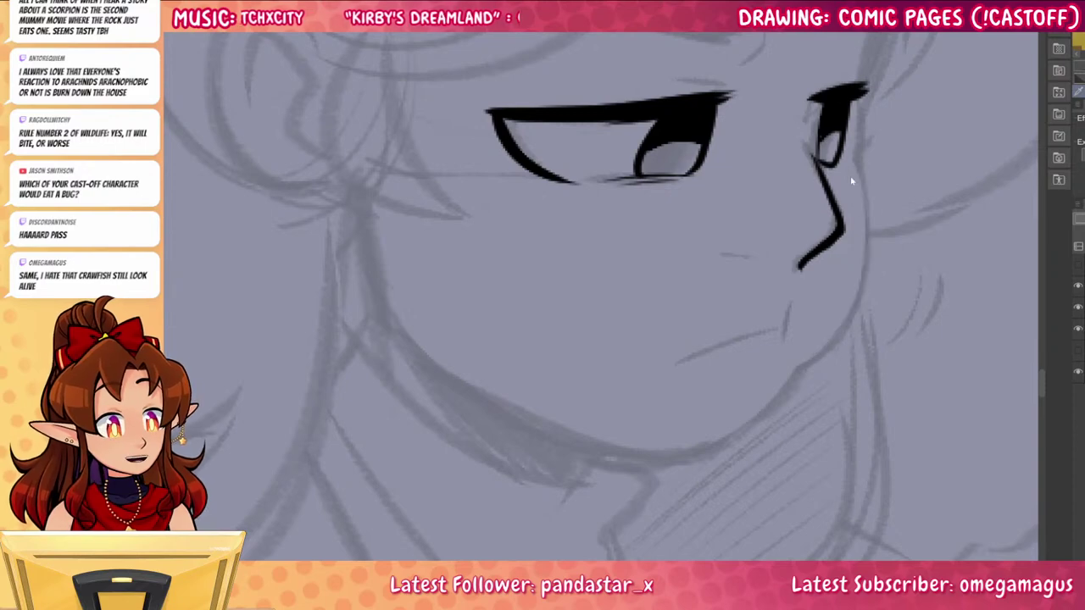
{"action": "mouse_move", "coordinate": [859, 166]}
{"action": "left_mouse_down"}
{"action": "mouse_move", "coordinate": [827, 352]}
{"action": "mouse_move", "coordinate": [799, 376]}
{"action": "left_mouse_up"}
{"action": "key", "text": "ctrl+z"}
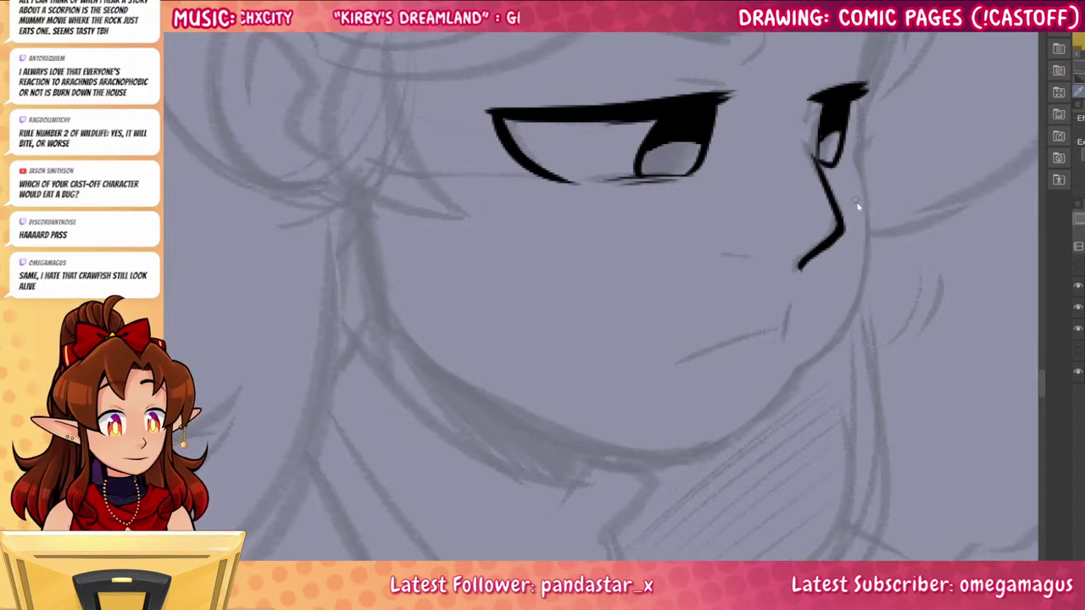
{"action": "left_click_drag", "start_coordinate": [858, 167], "coordinate": [812, 359]}
{"action": "key", "text": "ctrl+z"}
{"action": "mouse_move", "coordinate": [858, 165]}
{"action": "left_mouse_down"}
{"action": "mouse_move", "coordinate": [866, 264]}
{"action": "mouse_move", "coordinate": [805, 363]}
{"action": "left_mouse_up"}
{"action": "scroll", "coordinate": [848, 339], "scroll_direction": "down", "scroll_amount": 1}
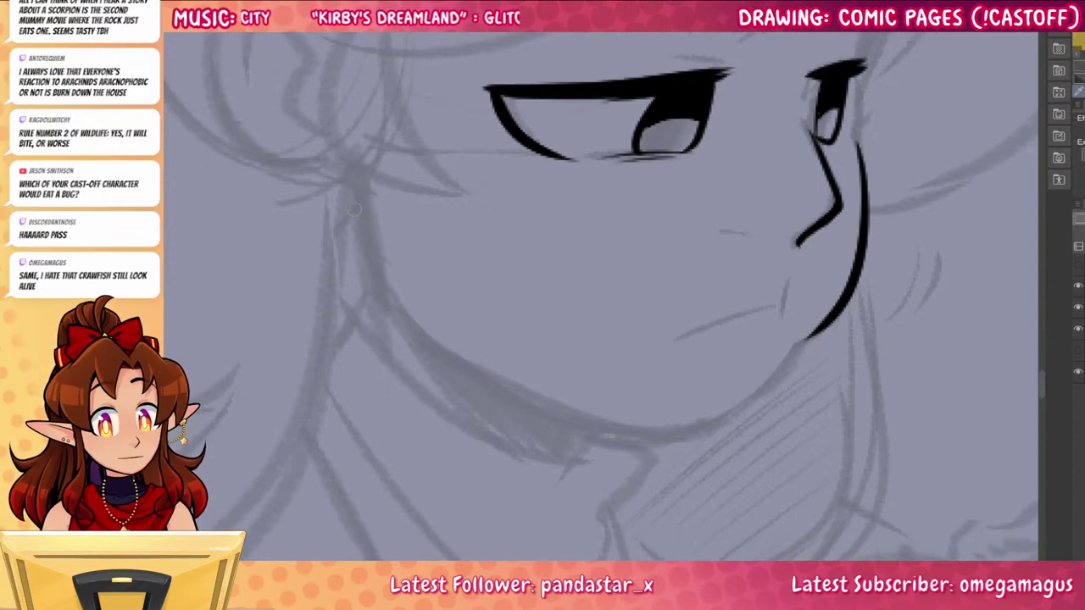
Ink the jawline from below the ear around the chin, joining it to the far cheek outline
{"action": "mouse_move", "coordinate": [358, 187]}
{"action": "left_mouse_down"}
{"action": "mouse_move", "coordinate": [407, 334]}
{"action": "mouse_move", "coordinate": [642, 436]}
{"action": "left_mouse_up"}
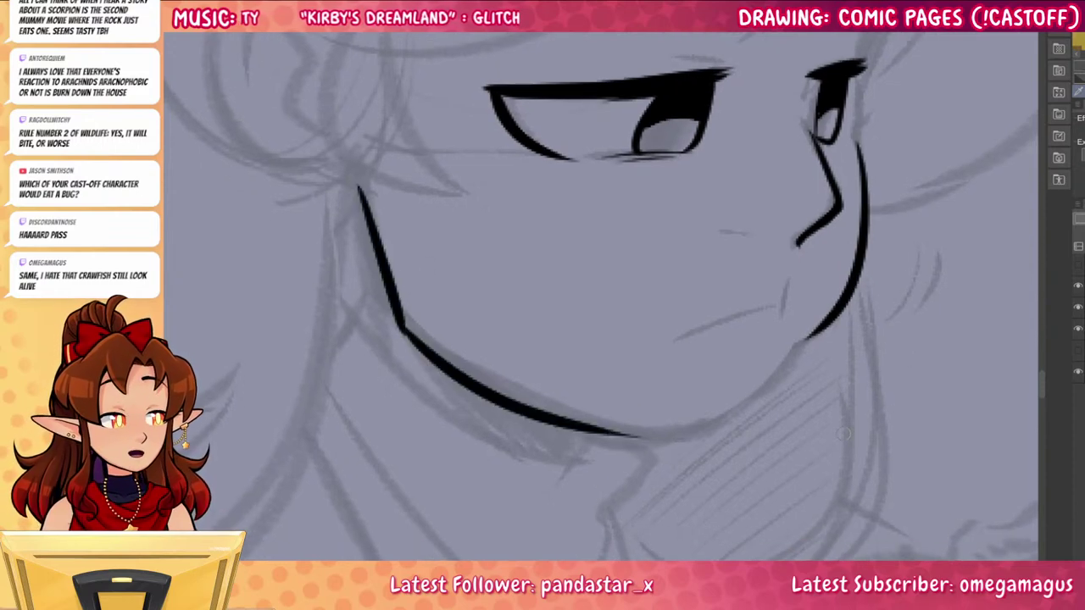
{"action": "key", "text": "ctrl+z"}
{"action": "mouse_move", "coordinate": [395, 312]}
{"action": "left_mouse_down"}
{"action": "mouse_move", "coordinate": [495, 397]}
{"action": "mouse_move", "coordinate": [701, 441]}
{"action": "left_mouse_up"}
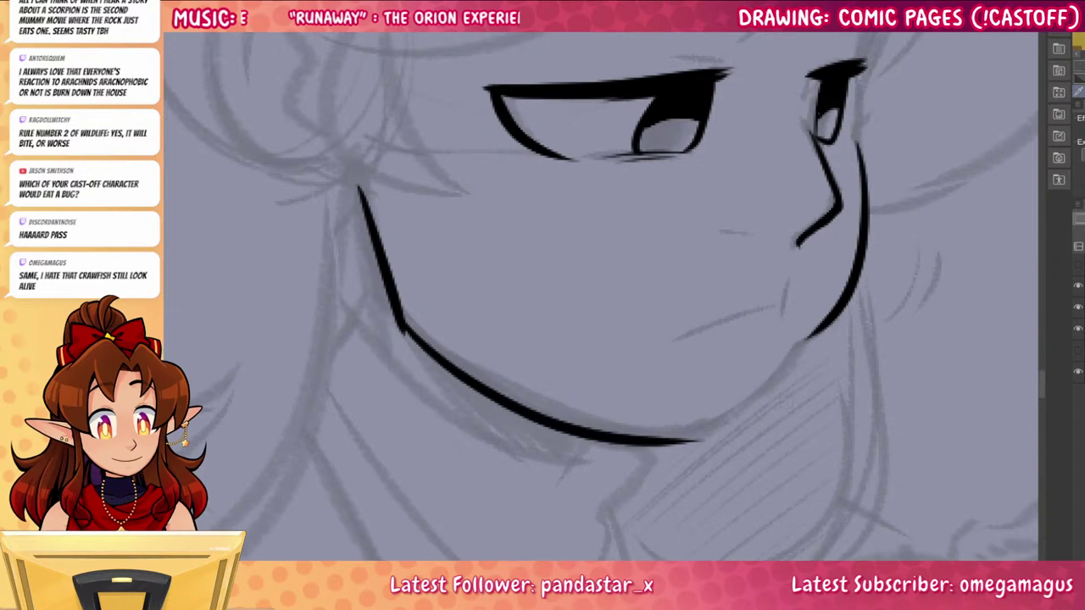
{"action": "mouse_move", "coordinate": [806, 338]}
{"action": "left_mouse_down"}
{"action": "mouse_move", "coordinate": [775, 386]}
{"action": "mouse_move", "coordinate": [645, 441]}
{"action": "mouse_move", "coordinate": [771, 392]}
{"action": "mouse_move", "coordinate": [816, 329]}
{"action": "left_mouse_up"}
{"action": "key", "text": "ctrl+z"}
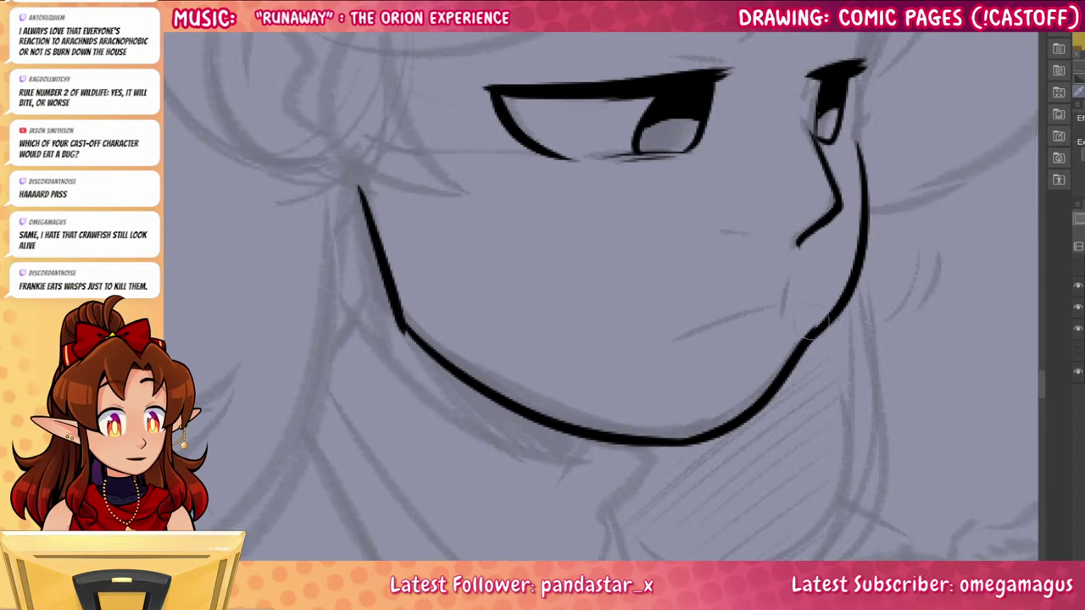
Ink the frowning mouth line with its short corner stroke, add the small nostril dash, and refine the underside of the nose
{"action": "mouse_move", "coordinate": [788, 273]}
{"action": "left_mouse_down"}
{"action": "mouse_move", "coordinate": [780, 331]}
{"action": "mouse_move", "coordinate": [675, 342]}
{"action": "left_mouse_up"}
{"action": "left_click_drag", "start_coordinate": [874, 398], "coordinate": [834, 501]}
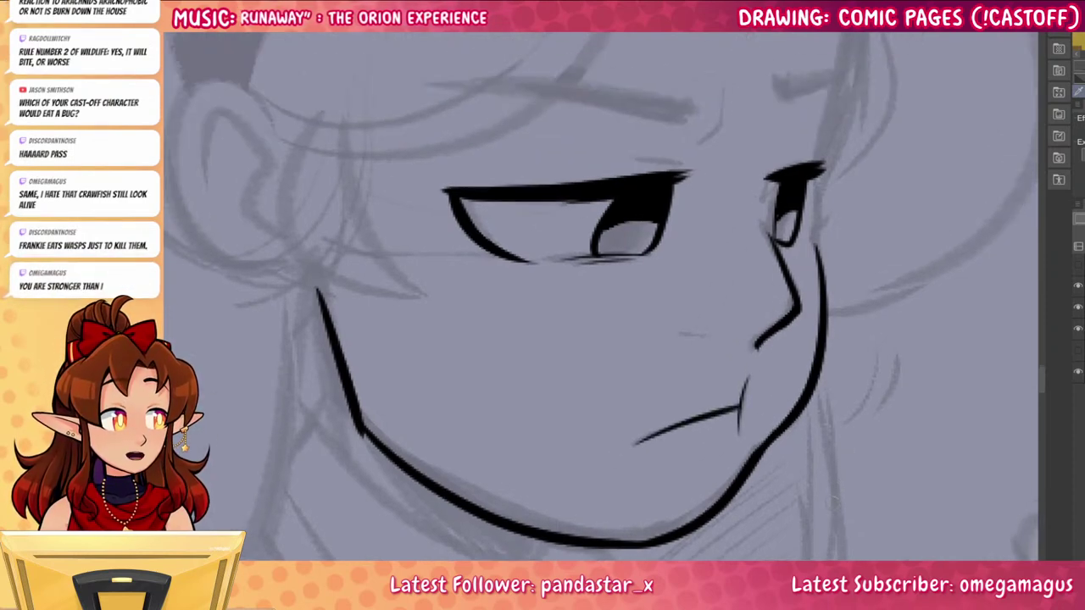
{"action": "left_click_drag", "start_coordinate": [708, 339], "coordinate": [678, 341]}
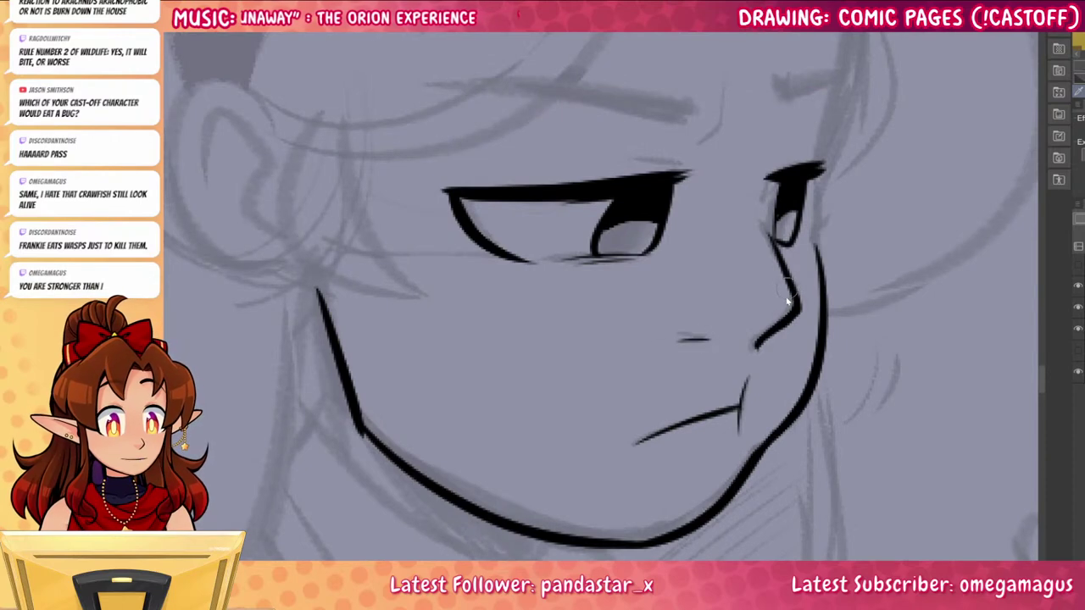
{"action": "key", "text": "ctrl+z"}
{"action": "left_click_drag", "start_coordinate": [799, 306], "coordinate": [757, 352]}
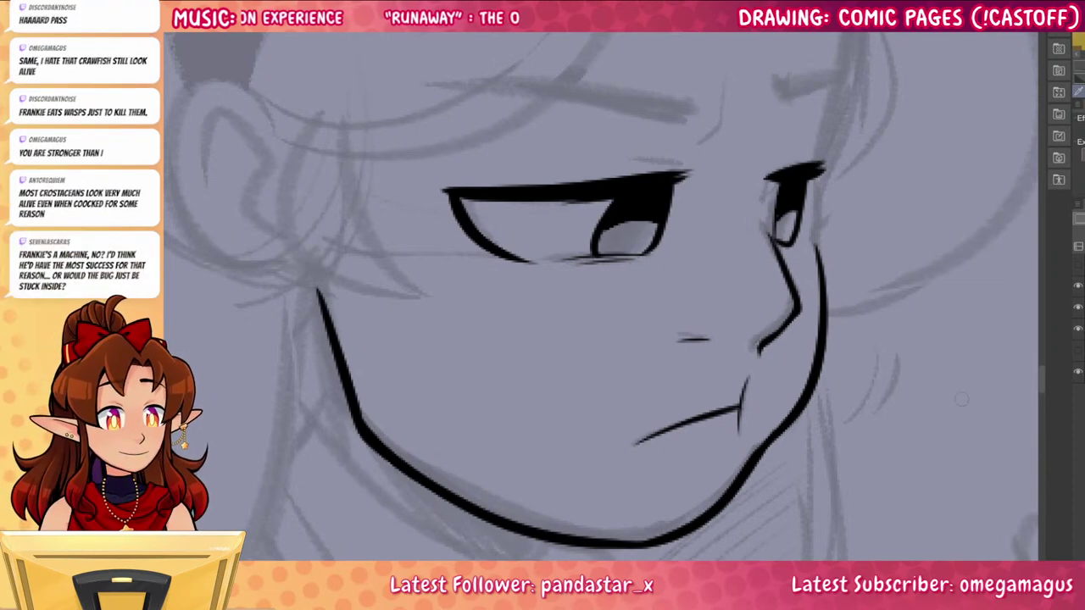
Ink the near eyebrow as a solid black shape, thick at the inner end and tapering to a point at the outer end
{"action": "left_click_drag", "start_coordinate": [869, 422], "coordinate": [909, 556]}
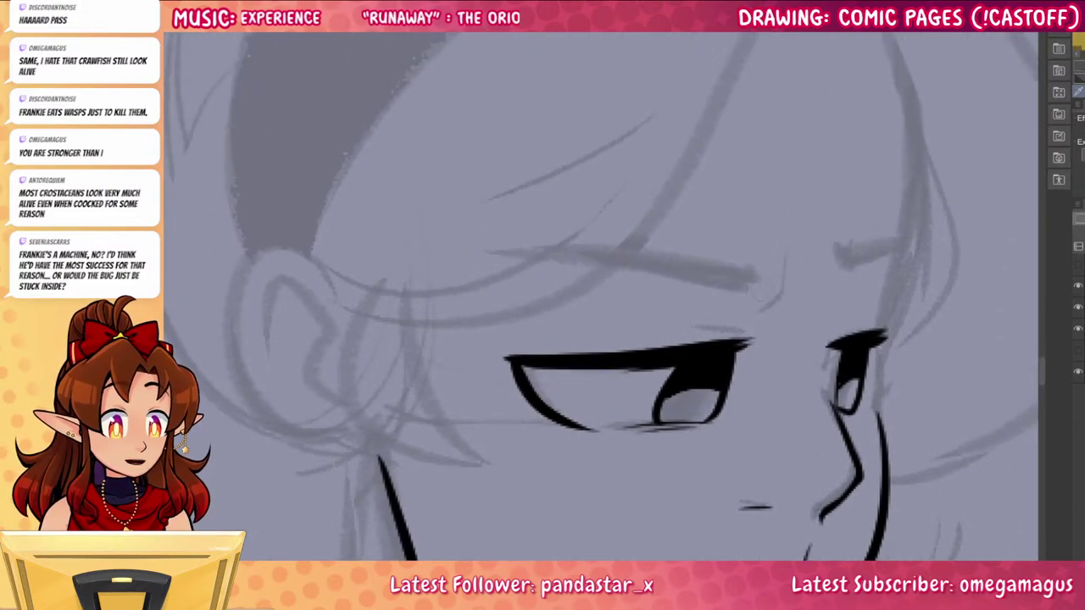
{"action": "mouse_move", "coordinate": [758, 272]}
{"action": "left_mouse_down"}
{"action": "mouse_move", "coordinate": [733, 283]}
{"action": "mouse_move", "coordinate": [540, 256]}
{"action": "left_mouse_up"}
{"action": "left_click_drag", "start_coordinate": [659, 269], "coordinate": [479, 252]}
{"action": "mouse_move", "coordinate": [737, 278]}
{"action": "left_mouse_down"}
{"action": "mouse_move", "coordinate": [654, 266]}
{"action": "mouse_move", "coordinate": [747, 290]}
{"action": "left_mouse_up"}
{"action": "left_click_drag", "start_coordinate": [752, 285], "coordinate": [613, 271]}
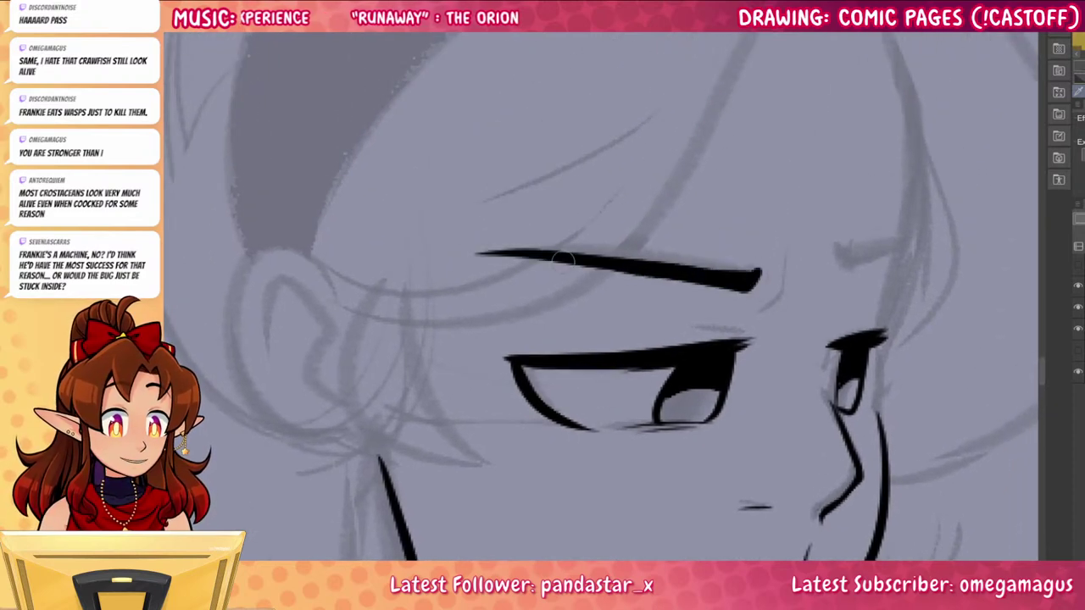
{"action": "left_click_drag", "start_coordinate": [746, 277], "coordinate": [585, 258]}
{"action": "key", "text": "ctrl+z"}
{"action": "left_click_drag", "start_coordinate": [750, 278], "coordinate": [470, 254]}
{"action": "mouse_move", "coordinate": [587, 246]}
{"action": "left_mouse_down"}
{"action": "mouse_move", "coordinate": [481, 250]}
{"action": "mouse_move", "coordinate": [668, 253]}
{"action": "left_mouse_up"}
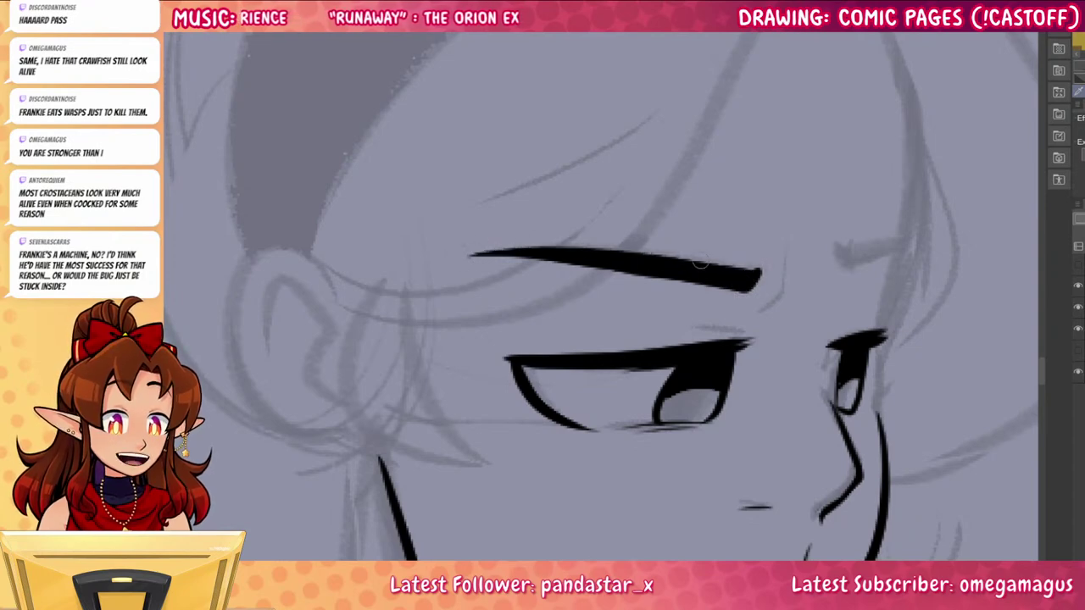
Thicken the near eyebrow's lower edge, then ink the frown crease beside it and the short lid crease above the near eye
{"action": "left_click_drag", "start_coordinate": [862, 430], "coordinate": [837, 420]}
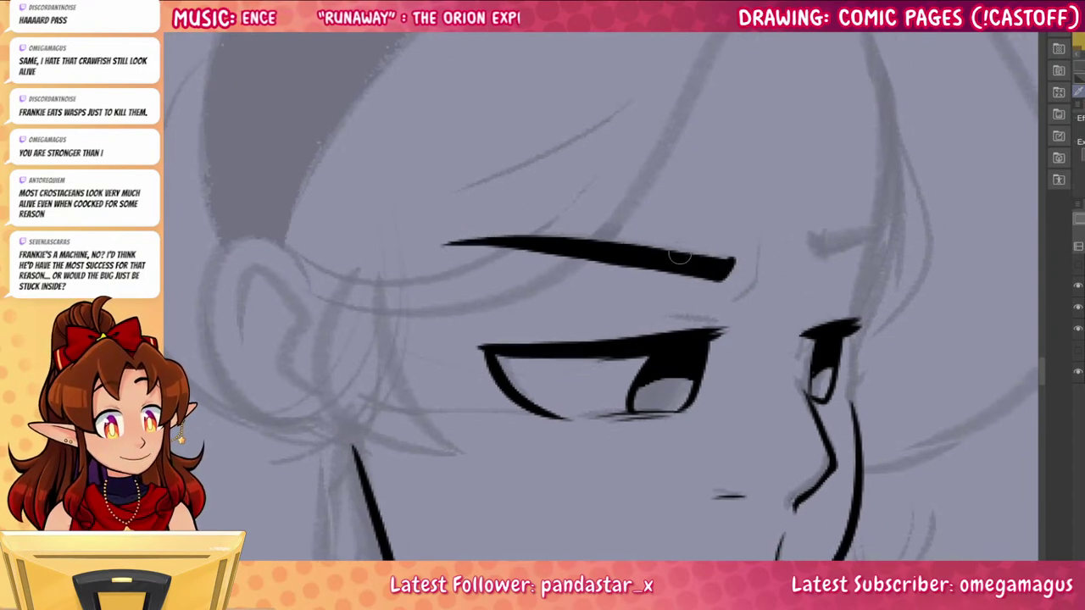
{"action": "left_click_drag", "start_coordinate": [632, 262], "coordinate": [722, 270]}
{"action": "key", "text": "ctrl+z"}
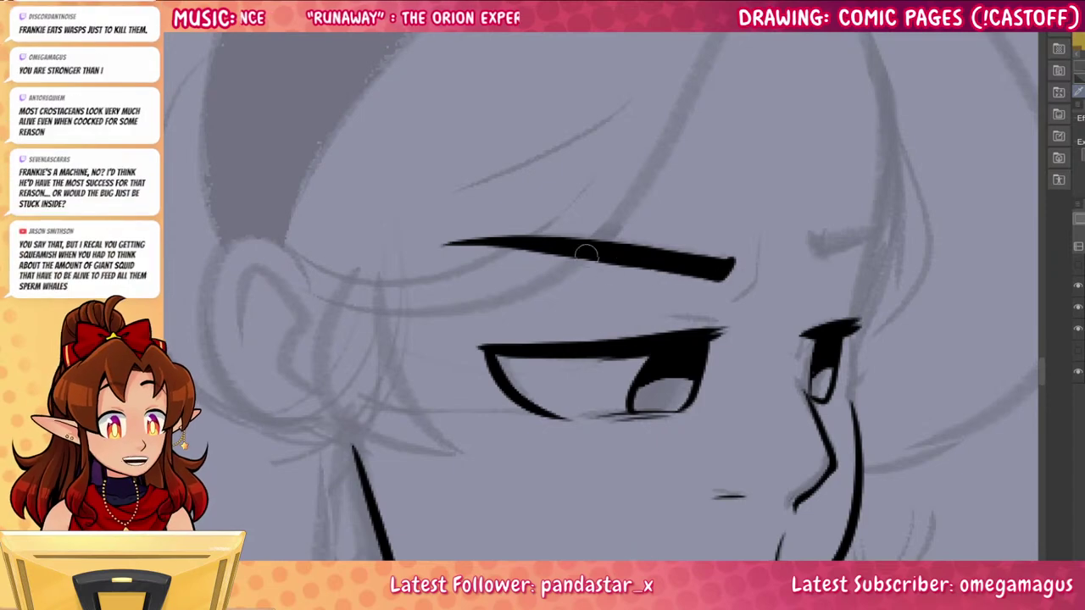
{"action": "left_click_drag", "start_coordinate": [586, 255], "coordinate": [708, 273]}
{"action": "key", "text": "ctrl+z"}
{"action": "mouse_move", "coordinate": [587, 255]}
{"action": "left_mouse_down"}
{"action": "mouse_move", "coordinate": [702, 276]}
{"action": "mouse_move", "coordinate": [761, 272]}
{"action": "mouse_move", "coordinate": [727, 305]}
{"action": "mouse_move", "coordinate": [668, 315]}
{"action": "left_mouse_up"}
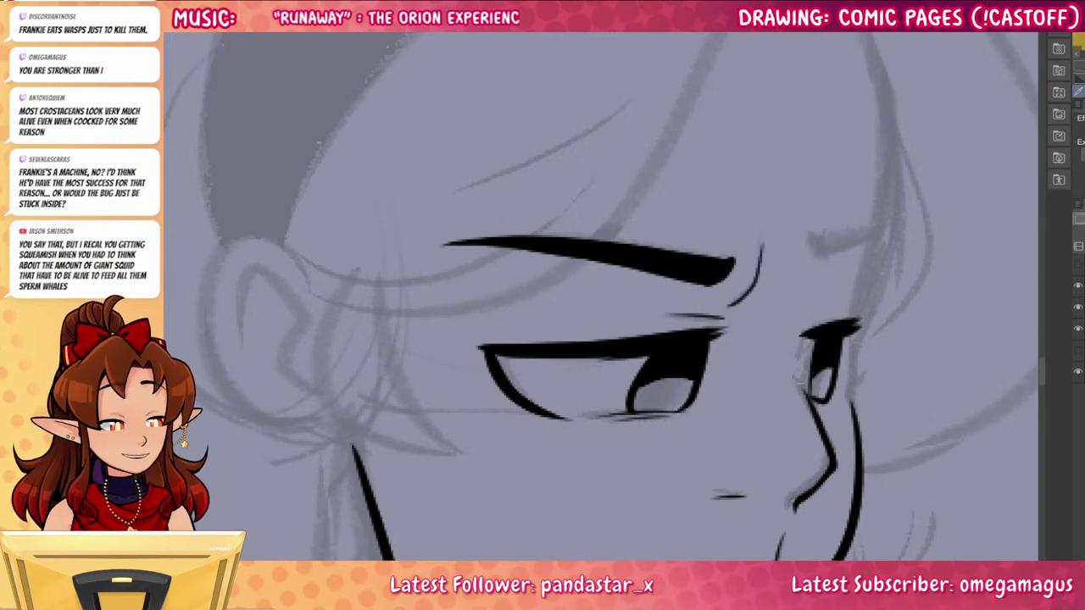
Ink the short, thick far eyebrow and a small lid crease above the far eye
{"action": "left_click_drag", "start_coordinate": [794, 458], "coordinate": [726, 468]}
{"action": "left_click_drag", "start_coordinate": [761, 322], "coordinate": [744, 326]}
{"action": "mouse_move", "coordinate": [747, 249]}
{"action": "left_mouse_down"}
{"action": "mouse_move", "coordinate": [797, 259]}
{"action": "mouse_move", "coordinate": [829, 250]}
{"action": "mouse_move", "coordinate": [828, 263]}
{"action": "mouse_move", "coordinate": [825, 253]}
{"action": "mouse_move", "coordinate": [815, 265]}
{"action": "mouse_move", "coordinate": [756, 271]}
{"action": "left_mouse_up"}
{"action": "key", "text": "ctrl+z"}
{"action": "left_click_drag", "start_coordinate": [756, 271], "coordinate": [827, 254]}
{"action": "key", "text": "ctrl+z"}
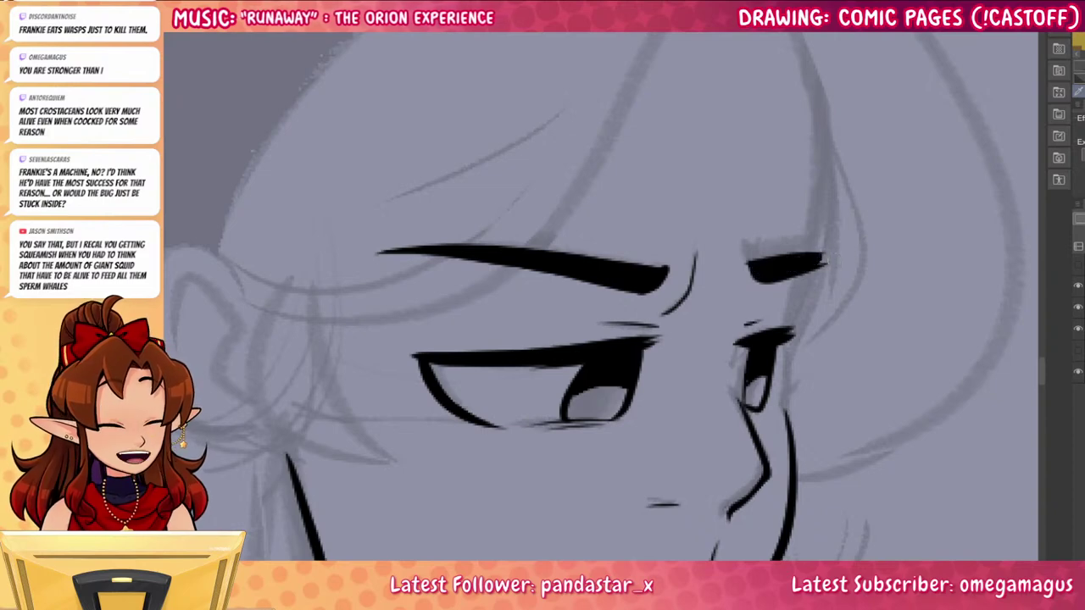
Ink the far edge of the forehead from the hairline past the far eyebrow down to the cheek outline
{"action": "left_click_drag", "start_coordinate": [809, 67], "coordinate": [807, 148]}
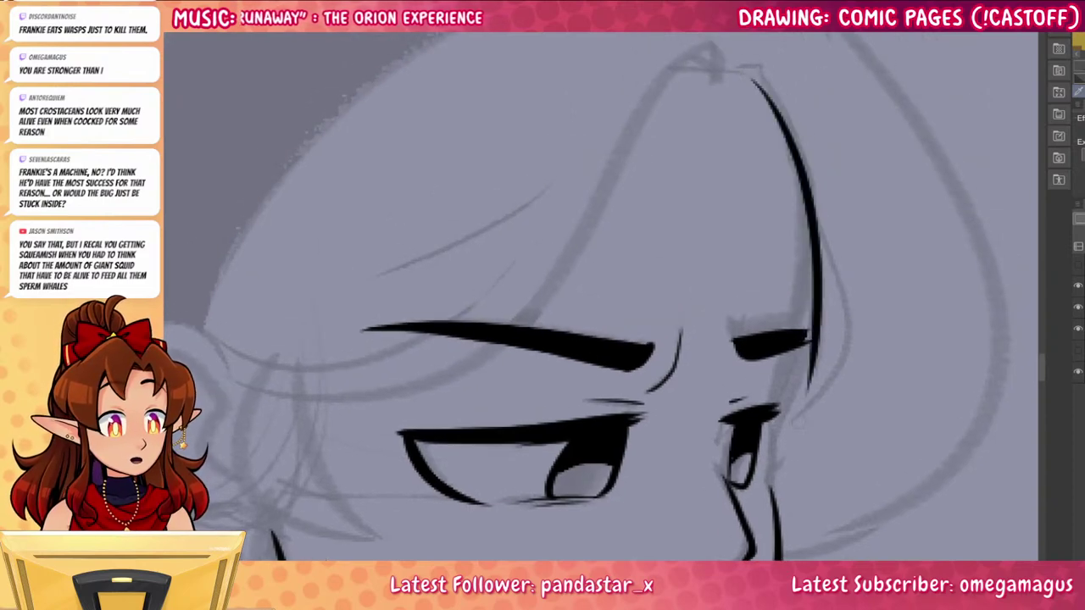
{"action": "mouse_move", "coordinate": [761, 83]}
{"action": "left_mouse_down"}
{"action": "mouse_move", "coordinate": [814, 327]}
{"action": "mouse_move", "coordinate": [785, 434]}
{"action": "left_mouse_up"}
{"action": "key", "text": "ctrl+z"}
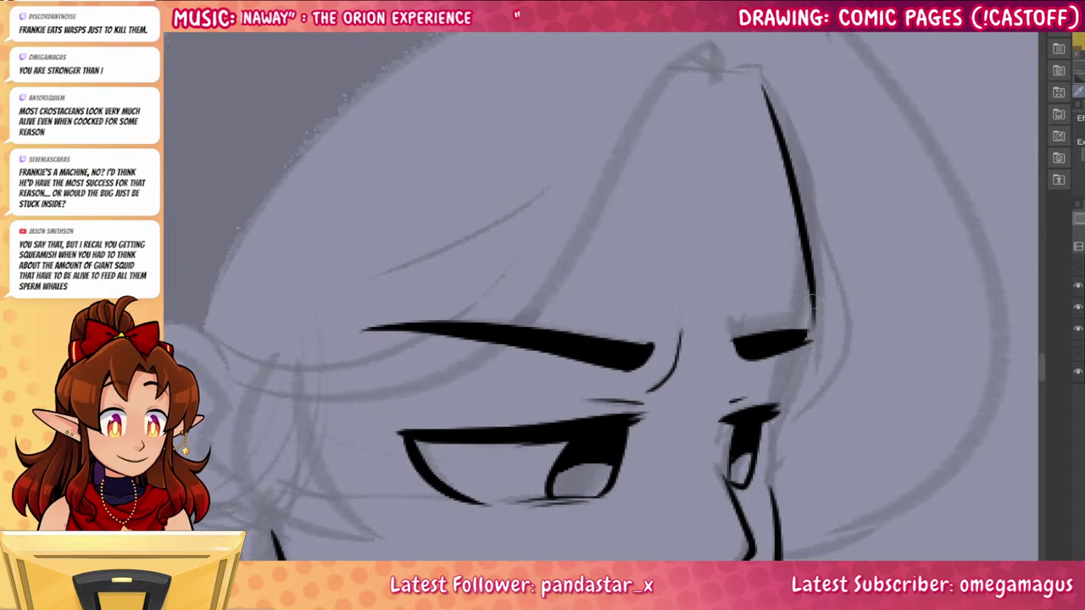
{"action": "mouse_move", "coordinate": [814, 298]}
{"action": "left_mouse_down"}
{"action": "mouse_move", "coordinate": [777, 454]}
{"action": "mouse_move", "coordinate": [779, 549]}
{"action": "left_mouse_up"}
{"action": "left_click_drag", "start_coordinate": [778, 458], "coordinate": [774, 493]}
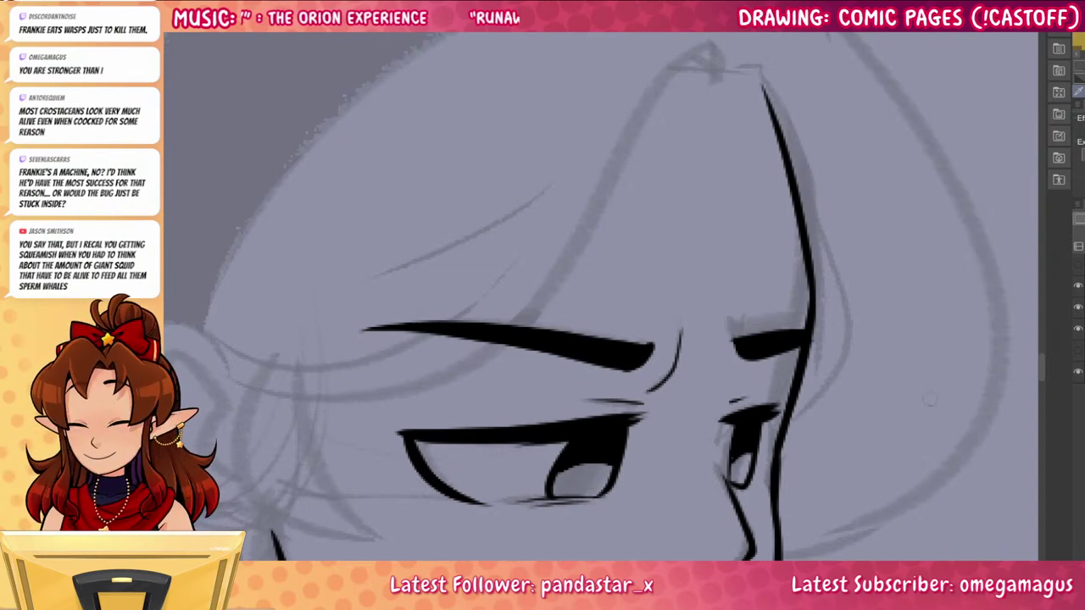
Ink the near hairline sweeping from the parting across the eyebrow toward the ear, with small strands joining the peak to the forehead edge
{"action": "mouse_move", "coordinate": [879, 431]}
{"action": "left_mouse_down"}
{"action": "mouse_move", "coordinate": [913, 439]}
{"action": "mouse_move", "coordinate": [938, 388]}
{"action": "left_mouse_up"}
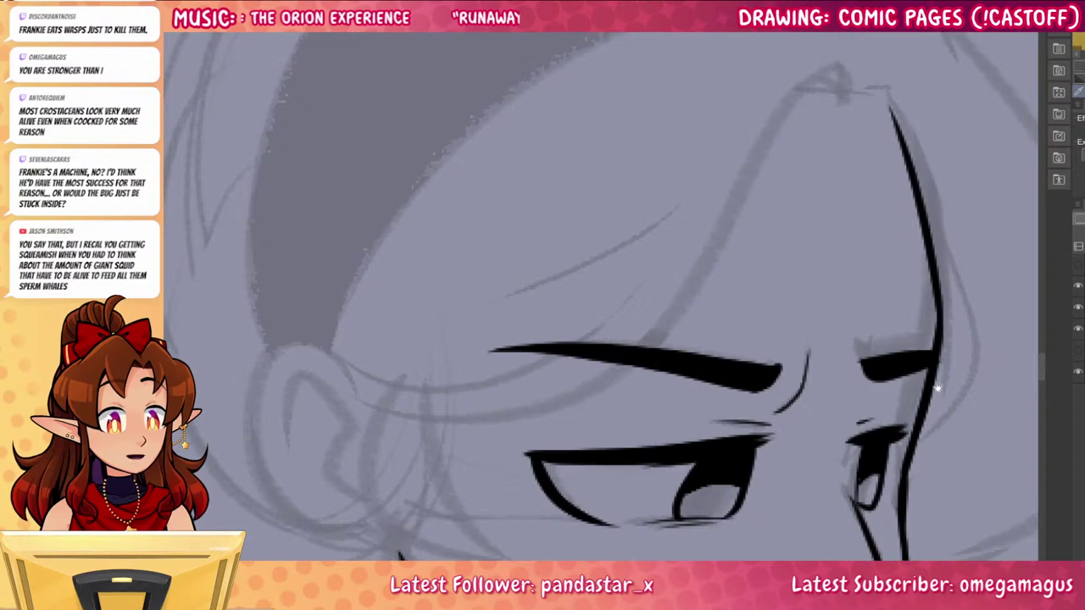
{"action": "mouse_move", "coordinate": [843, 100]}
{"action": "left_mouse_down"}
{"action": "mouse_move", "coordinate": [890, 108]}
{"action": "mouse_move", "coordinate": [796, 95]}
{"action": "mouse_move", "coordinate": [464, 422]}
{"action": "mouse_move", "coordinate": [373, 379]}
{"action": "left_mouse_up"}
{"action": "mouse_move", "coordinate": [842, 100]}
{"action": "left_mouse_down"}
{"action": "mouse_move", "coordinate": [816, 83]}
{"action": "mouse_move", "coordinate": [802, 92]}
{"action": "left_mouse_up"}
{"action": "left_click_drag", "start_coordinate": [922, 460], "coordinate": [736, 374]}
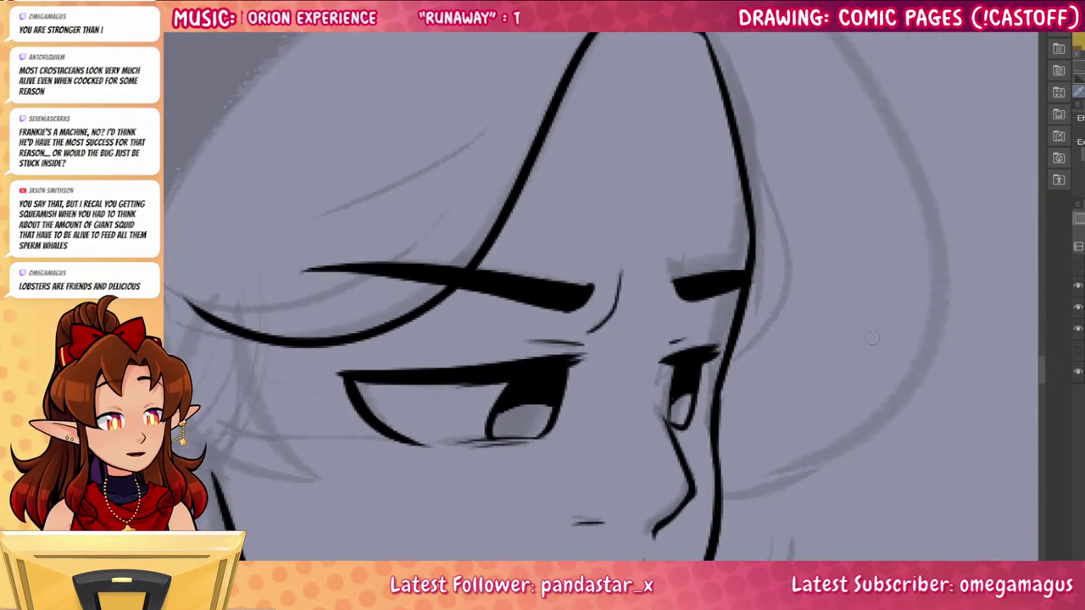
Cut thin diagonal strand gaps into the near eyebrow where the swept hair crosses it
{"action": "left_click_drag", "start_coordinate": [871, 339], "coordinate": [896, 480]}
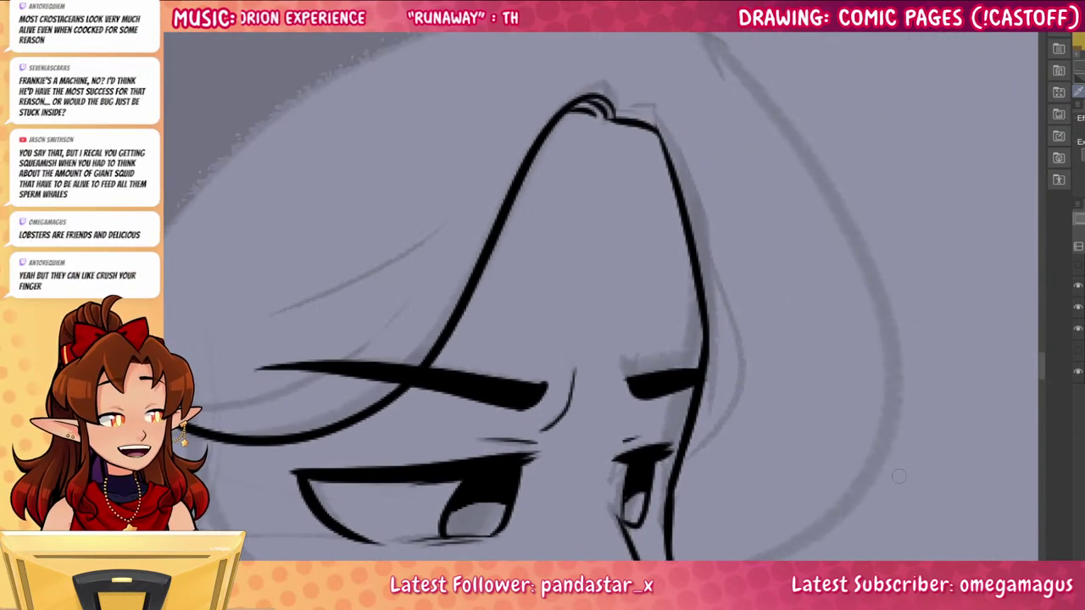
{"action": "left_click_drag", "start_coordinate": [720, 443], "coordinate": [946, 356]}
{"action": "left_click_drag", "start_coordinate": [622, 297], "coordinate": [671, 243]}
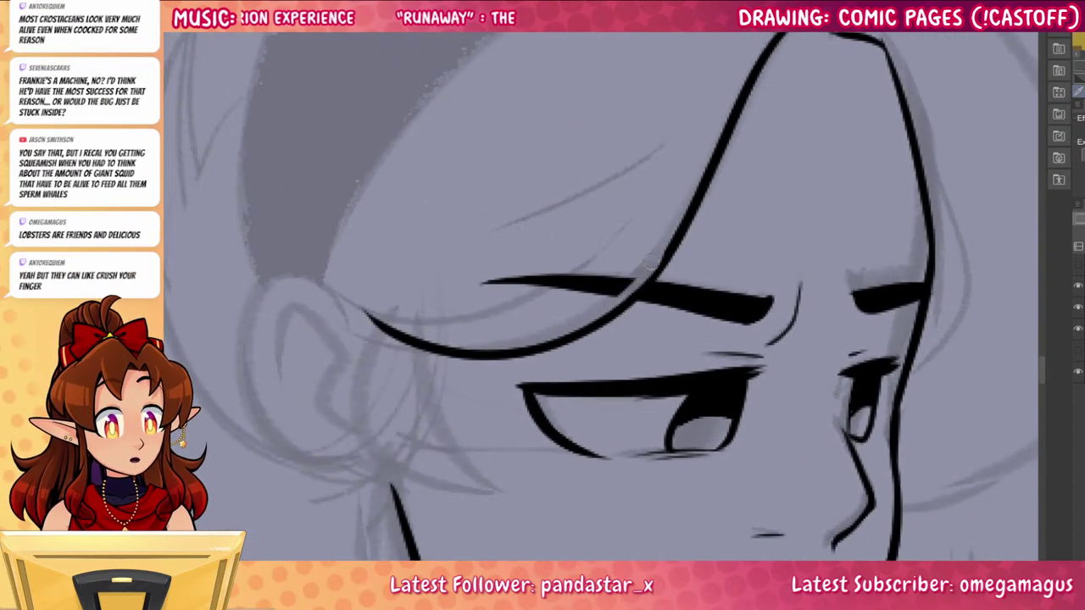
{"action": "key", "text": "ctrl+z"}
{"action": "mouse_move", "coordinate": [615, 295]}
{"action": "left_mouse_down"}
{"action": "mouse_move", "coordinate": [650, 267]}
{"action": "mouse_move", "coordinate": [590, 324]}
{"action": "left_mouse_up"}
{"action": "key", "text": "ctrl+z"}
{"action": "key", "text": "ctrl+z"}
{"action": "left_click_drag", "start_coordinate": [646, 267], "coordinate": [573, 308]}
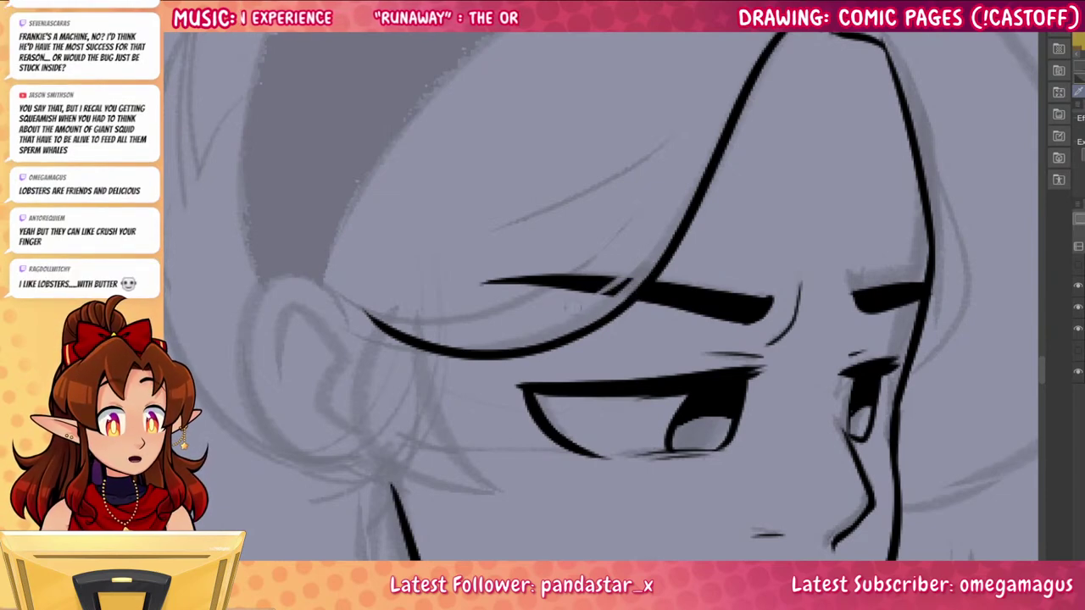
Ink the pointed lock of hair hanging in front of the ear below the swept hairline
{"action": "left_click_drag", "start_coordinate": [899, 435], "coordinate": [767, 403]}
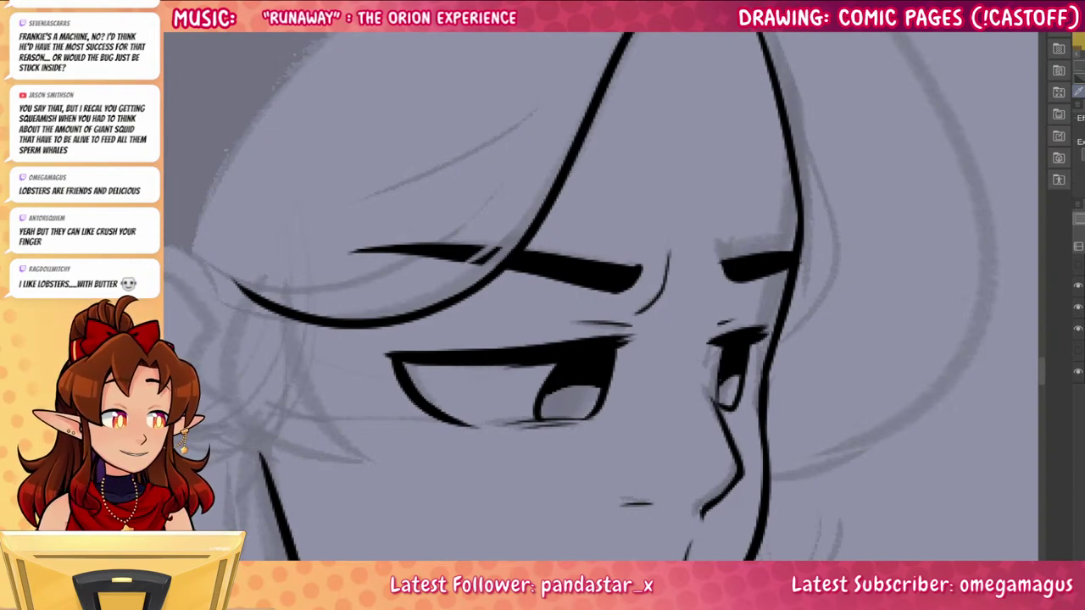
{"action": "left_click_drag", "start_coordinate": [792, 429], "coordinate": [898, 349]}
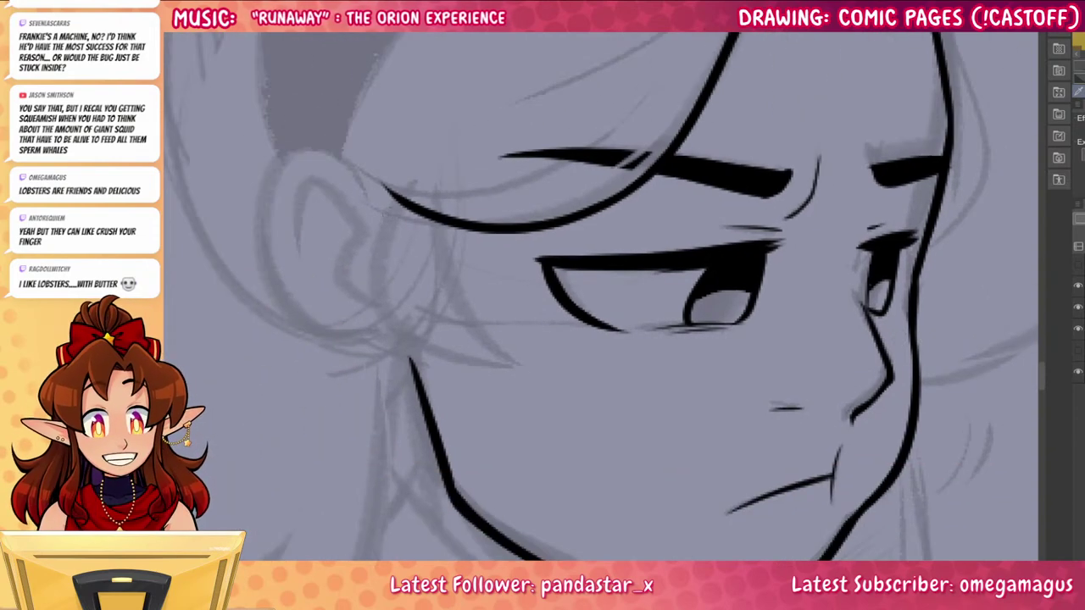
{"action": "mouse_move", "coordinate": [402, 204]}
{"action": "left_mouse_down"}
{"action": "mouse_move", "coordinate": [381, 286]}
{"action": "mouse_move", "coordinate": [494, 366]}
{"action": "left_mouse_up"}
{"action": "left_click_drag", "start_coordinate": [492, 362], "coordinate": [458, 289]}
{"action": "key", "text": "ctrl+z"}
{"action": "mouse_move", "coordinate": [399, 202]}
{"action": "left_mouse_down"}
{"action": "mouse_move", "coordinate": [391, 242]}
{"action": "mouse_move", "coordinate": [445, 257]}
{"action": "mouse_move", "coordinate": [431, 224]}
{"action": "left_mouse_up"}
{"action": "left_click_drag", "start_coordinate": [430, 218], "coordinate": [504, 360]}
{"action": "left_click_drag", "start_coordinate": [834, 442], "coordinate": [769, 507]}
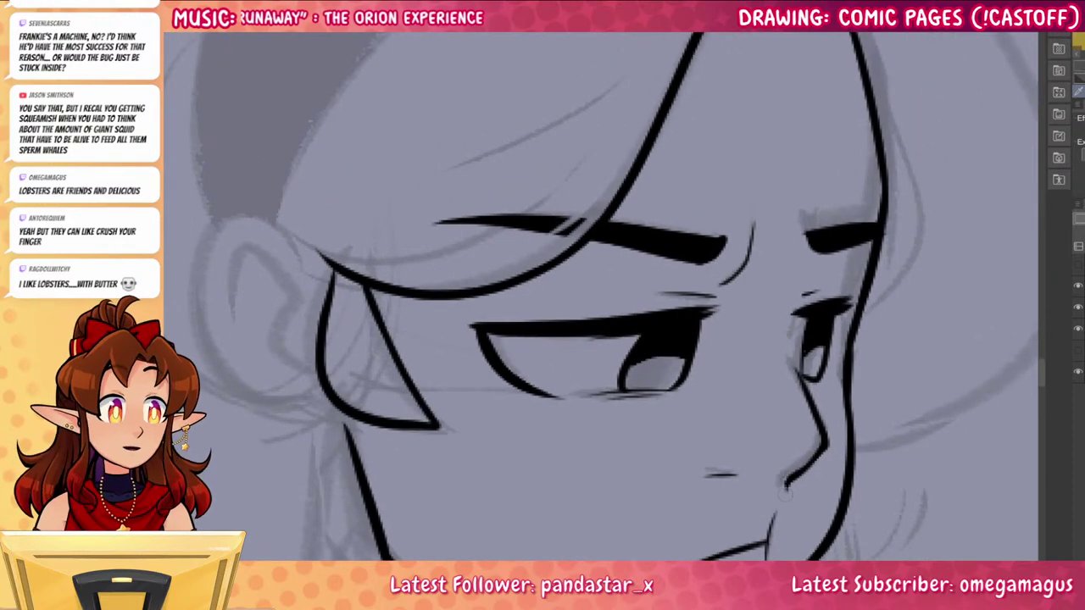
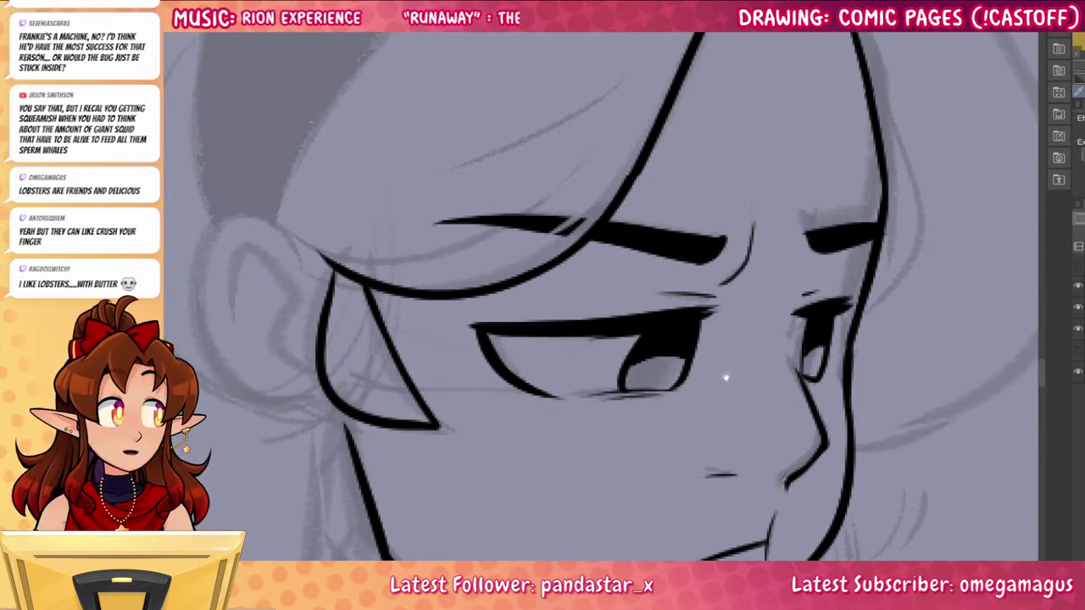
Ink a tapering strand line curving up through the hair from the top of the ear above the near eyebrow
{"action": "left_click_drag", "start_coordinate": [727, 376], "coordinate": [814, 421]}
{"action": "left_click_drag", "start_coordinate": [404, 295], "coordinate": [623, 163]}
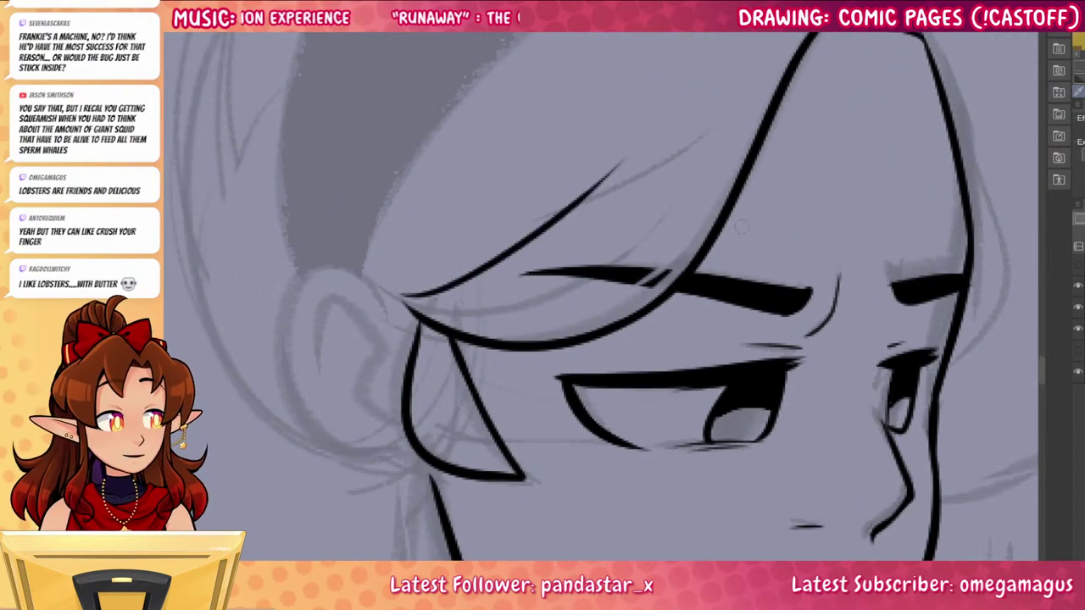
{"action": "left_click_drag", "start_coordinate": [844, 351], "coordinate": [802, 547]}
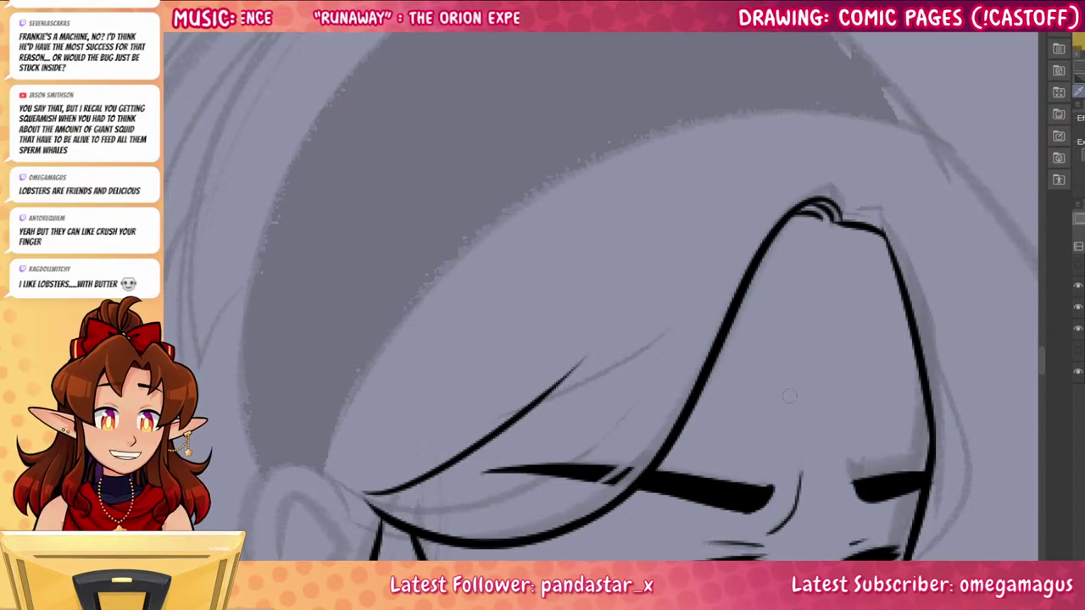
Ink the ear's rounded outer outline and join the earlobe to the top of the jawline
{"action": "mouse_move", "coordinate": [685, 481]}
{"action": "left_mouse_down"}
{"action": "mouse_move", "coordinate": [695, 450]}
{"action": "mouse_move", "coordinate": [885, 229]}
{"action": "left_mouse_up"}
{"action": "mouse_move", "coordinate": [581, 262]}
{"action": "left_mouse_down"}
{"action": "mouse_move", "coordinate": [552, 227]}
{"action": "mouse_move", "coordinate": [458, 221]}
{"action": "mouse_move", "coordinate": [585, 424]}
{"action": "left_mouse_up"}
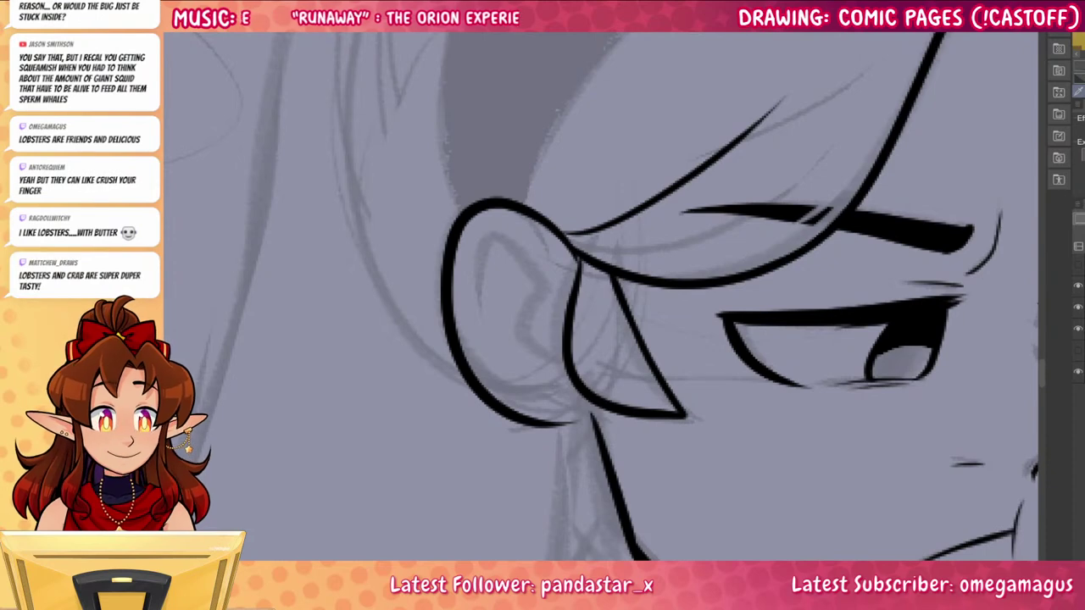
{"action": "left_click_drag", "start_coordinate": [866, 388], "coordinate": [834, 426]}
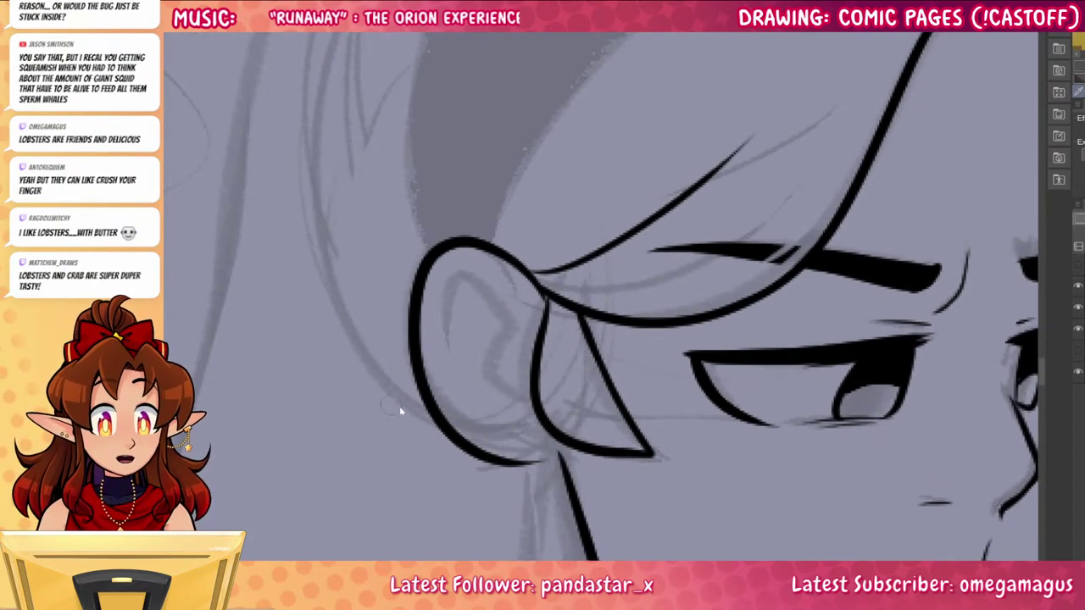
{"action": "mouse_move", "coordinate": [441, 434]}
{"action": "left_mouse_down"}
{"action": "mouse_move", "coordinate": [519, 463]}
{"action": "mouse_move", "coordinate": [443, 428]}
{"action": "left_mouse_up"}
{"action": "left_click_drag", "start_coordinate": [496, 464], "coordinate": [539, 463]}
{"action": "mouse_move", "coordinate": [454, 430]}
{"action": "left_mouse_down"}
{"action": "mouse_move", "coordinate": [514, 440]}
{"action": "mouse_move", "coordinate": [564, 501]}
{"action": "mouse_move", "coordinate": [492, 443]}
{"action": "mouse_move", "coordinate": [456, 433]}
{"action": "mouse_move", "coordinate": [477, 450]}
{"action": "mouse_move", "coordinate": [542, 449]}
{"action": "mouse_move", "coordinate": [563, 469]}
{"action": "mouse_move", "coordinate": [577, 499]}
{"action": "left_mouse_up"}
{"action": "key", "text": "ctrl+z"}
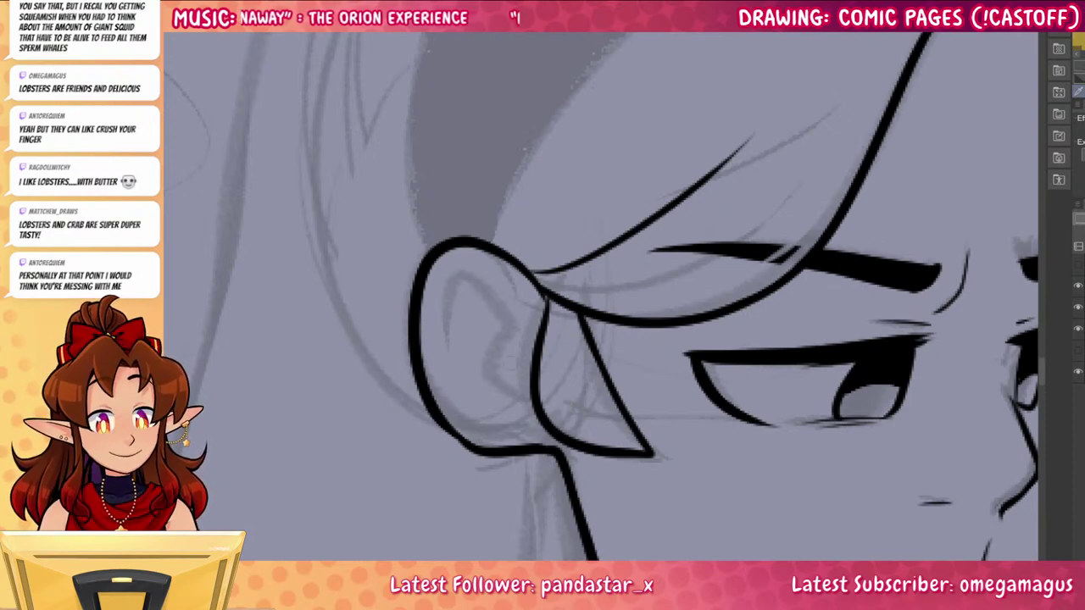
Ink the ear's inner fold lines and add a small black dot on the earlobe
{"action": "mouse_move", "coordinate": [534, 413]}
{"action": "left_mouse_down"}
{"action": "mouse_move", "coordinate": [500, 379]}
{"action": "mouse_move", "coordinate": [504, 315]}
{"action": "mouse_move", "coordinate": [440, 365]}
{"action": "left_mouse_up"}
{"action": "mouse_move", "coordinate": [510, 388]}
{"action": "left_mouse_down"}
{"action": "mouse_move", "coordinate": [502, 424]}
{"action": "mouse_move", "coordinate": [469, 405]}
{"action": "left_mouse_up"}
{"action": "left_click", "coordinate": [515, 428]}
{"action": "left_click_drag", "start_coordinate": [907, 558], "coordinate": [757, 418]}
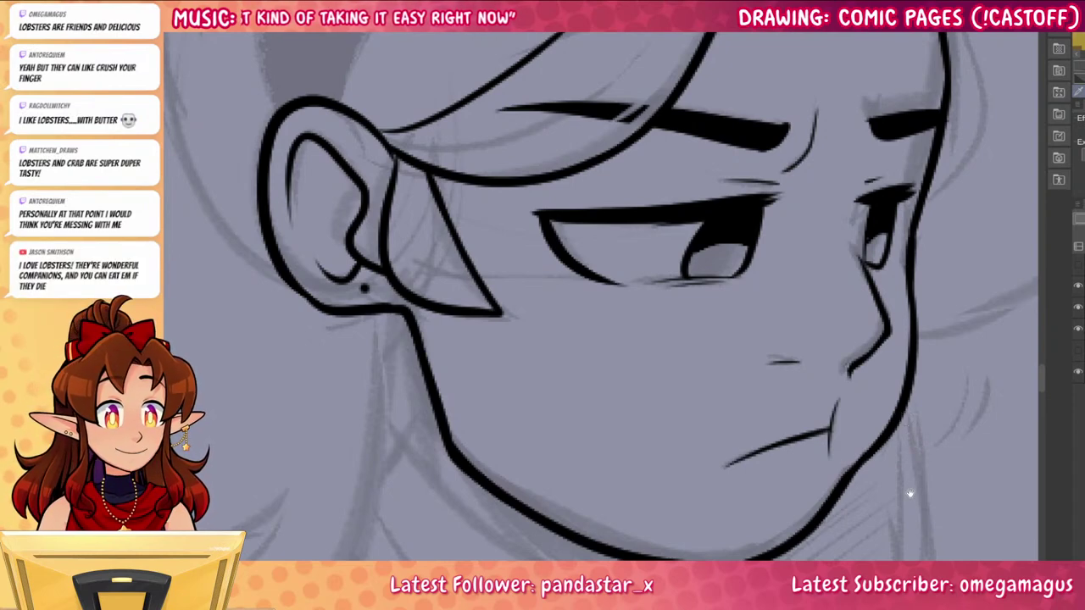
{"action": "left_click_drag", "start_coordinate": [912, 493], "coordinate": [915, 419]}
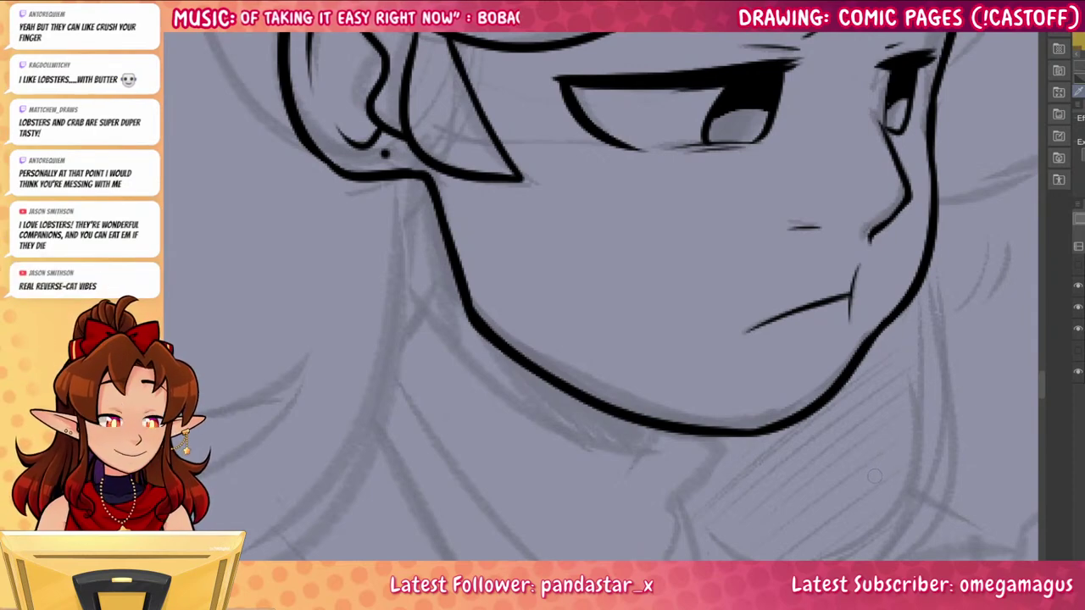
Ink the collar's upper edge and notched front edge under the chin, filling the shadow beneath the jaw with solid black
{"action": "left_click_drag", "start_coordinate": [896, 478], "coordinate": [876, 410]}
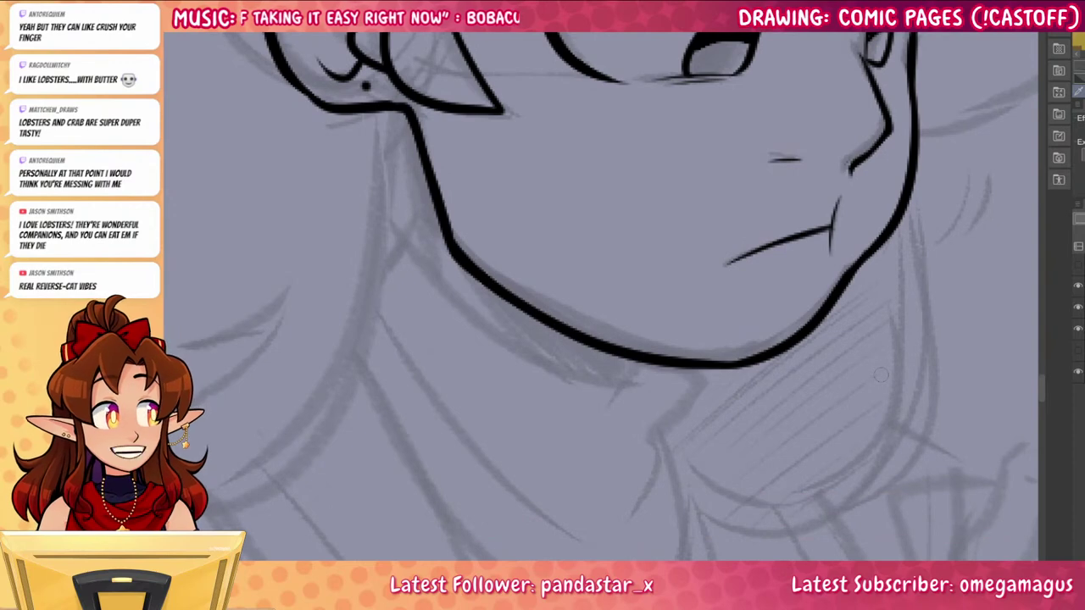
{"action": "left_click_drag", "start_coordinate": [385, 231], "coordinate": [690, 398]}
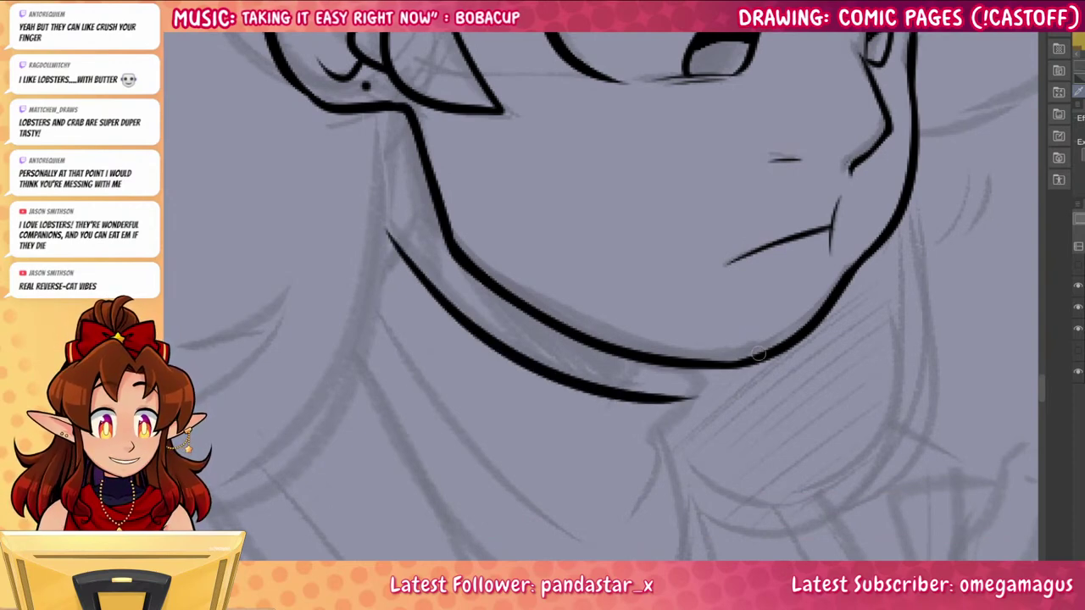
{"action": "left_click_drag", "start_coordinate": [669, 362], "coordinate": [649, 352]}
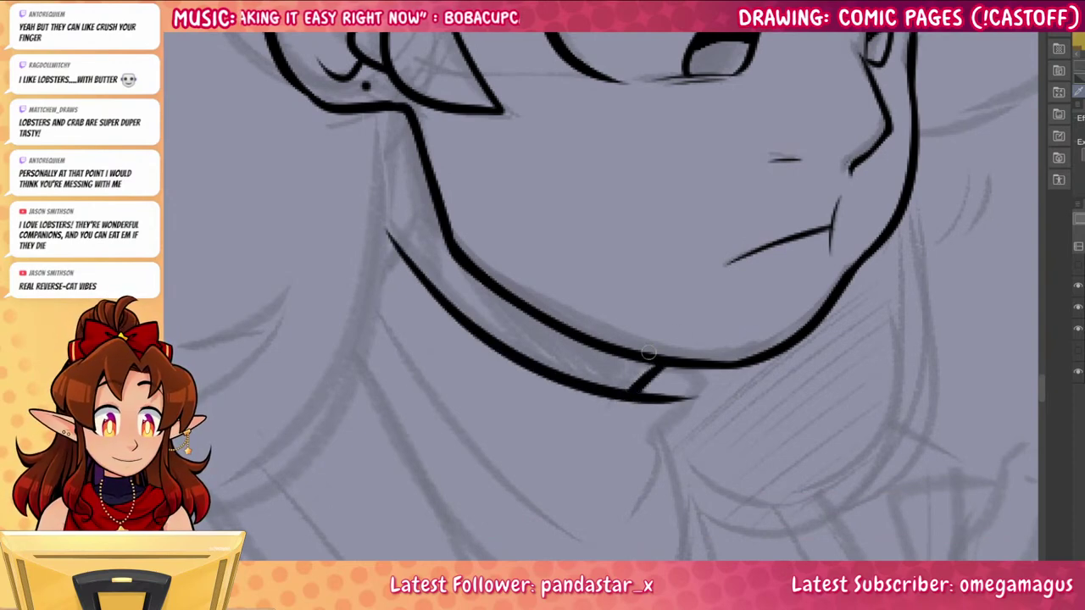
{"action": "mouse_move", "coordinate": [453, 252]}
{"action": "left_mouse_down"}
{"action": "mouse_move", "coordinate": [547, 374]}
{"action": "mouse_move", "coordinate": [532, 319]}
{"action": "left_mouse_up"}
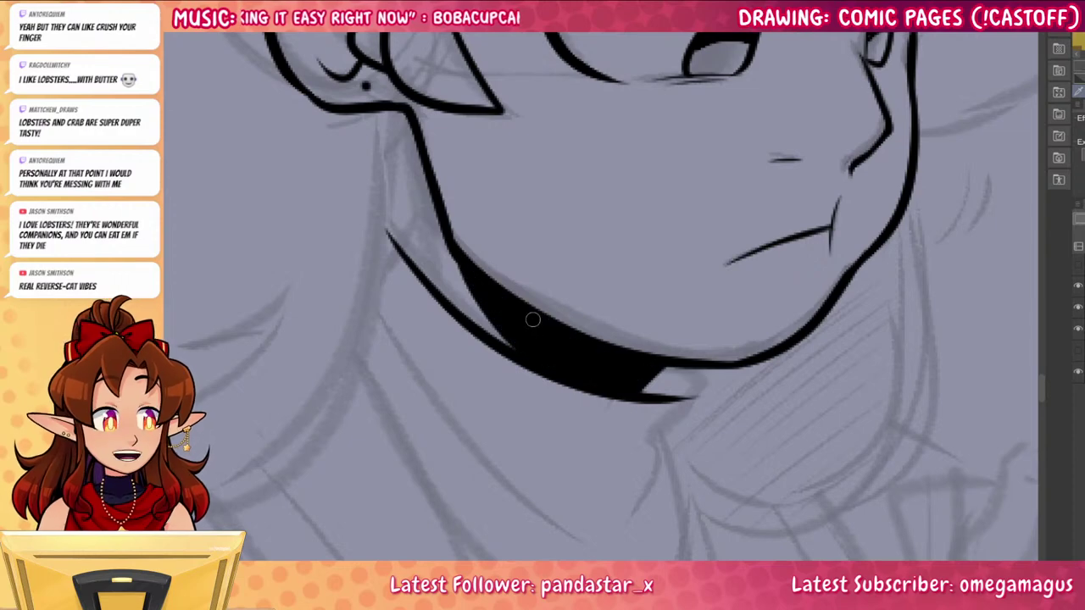
{"action": "left_click_drag", "start_coordinate": [815, 520], "coordinate": [890, 427]}
{"action": "left_click_drag", "start_coordinate": [783, 276], "coordinate": [757, 451]}
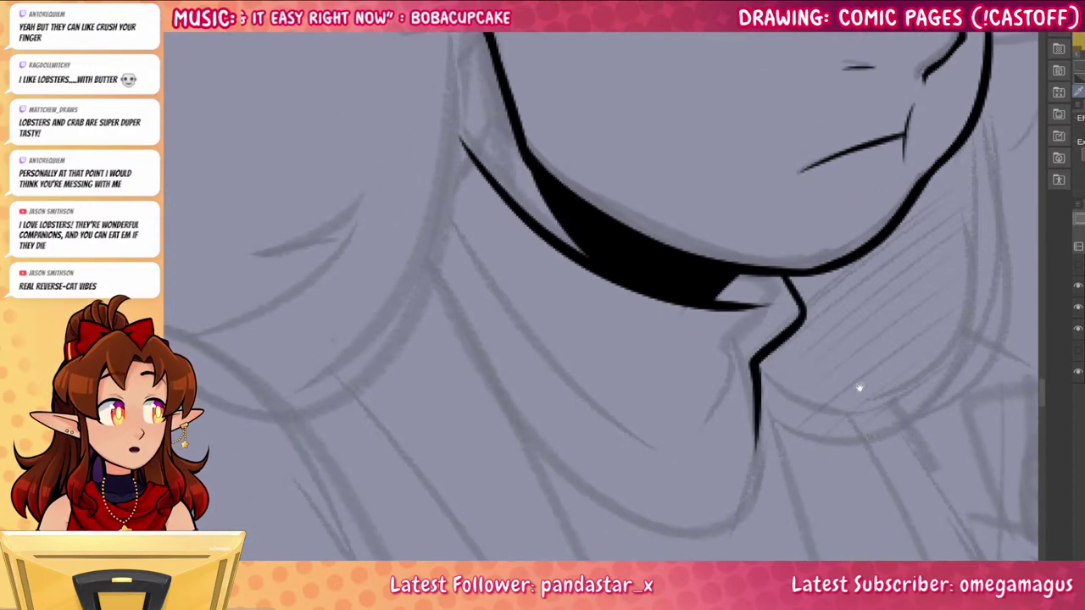
Ink the long hair edge sweeping from behind the jaw over the shoulder, with curved strand lines just above it
{"action": "left_click_drag", "start_coordinate": [755, 401], "coordinate": [989, 391]}
{"action": "left_click_drag", "start_coordinate": [846, 408], "coordinate": [904, 427]}
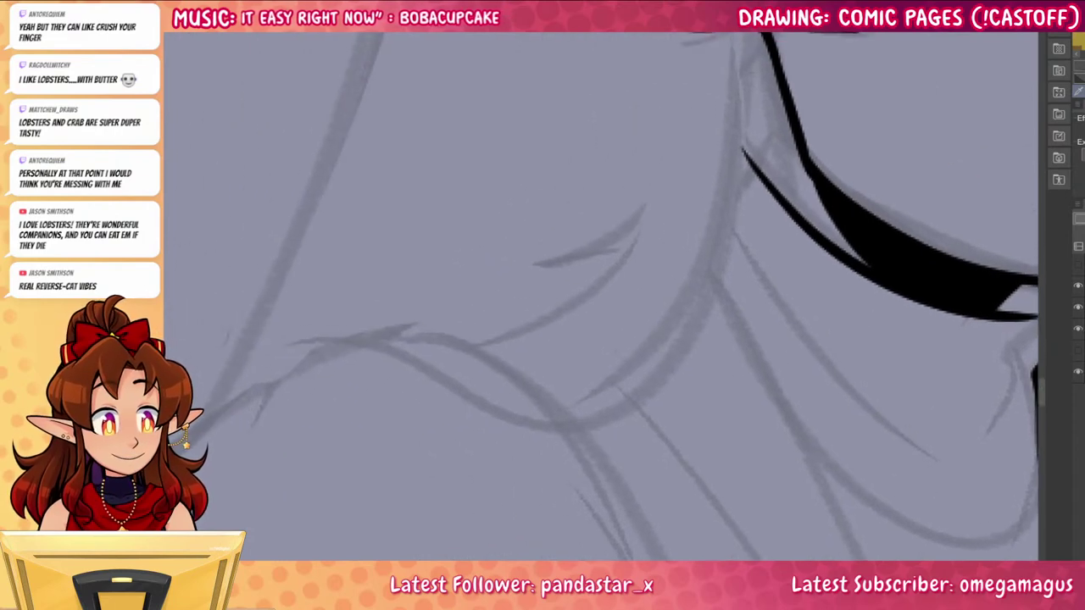
{"action": "mouse_move", "coordinate": [744, 34]}
{"action": "left_mouse_down"}
{"action": "mouse_move", "coordinate": [627, 385]}
{"action": "mouse_move", "coordinate": [268, 358]}
{"action": "left_mouse_up"}
{"action": "mouse_move", "coordinate": [373, 339]}
{"action": "left_mouse_down"}
{"action": "mouse_move", "coordinate": [437, 369]}
{"action": "mouse_move", "coordinate": [663, 260]}
{"action": "mouse_move", "coordinate": [672, 236]}
{"action": "left_mouse_up"}
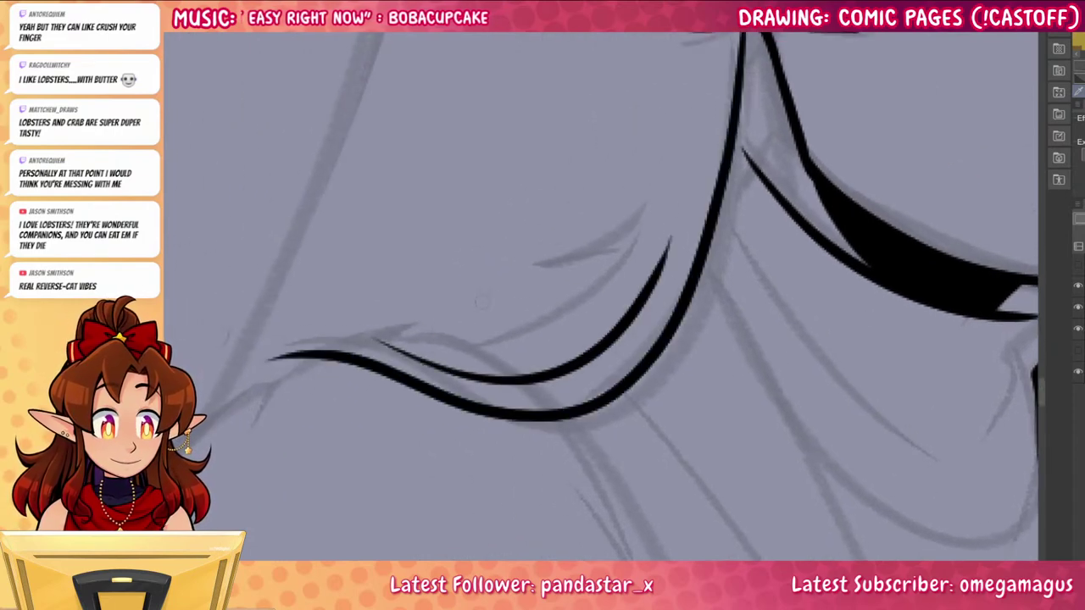
{"action": "key", "text": "ctrl+z"}
{"action": "left_click_drag", "start_coordinate": [395, 340], "coordinate": [656, 215]}
{"action": "key", "text": "ctrl+z"}
{"action": "mouse_move", "coordinate": [395, 323]}
{"action": "left_mouse_down"}
{"action": "mouse_move", "coordinate": [648, 216]}
{"action": "mouse_move", "coordinate": [465, 329]}
{"action": "mouse_move", "coordinate": [649, 185]}
{"action": "left_mouse_up"}
{"action": "key", "text": "ctrl+z"}
{"action": "mouse_move", "coordinate": [398, 325]}
{"action": "left_mouse_down"}
{"action": "mouse_move", "coordinate": [619, 235]}
{"action": "mouse_move", "coordinate": [657, 174]}
{"action": "left_mouse_up"}
Extend the inner hair strand upward in a tapering line and add a thin wisp below the back of the earlobe
{"action": "left_click_drag", "start_coordinate": [787, 461], "coordinate": [859, 326]}
{"action": "left_click_drag", "start_coordinate": [710, 185], "coordinate": [670, 273]}
{"action": "left_click_drag", "start_coordinate": [699, 214], "coordinate": [685, 241]}
{"action": "left_click_drag", "start_coordinate": [790, 267], "coordinate": [758, 430]}
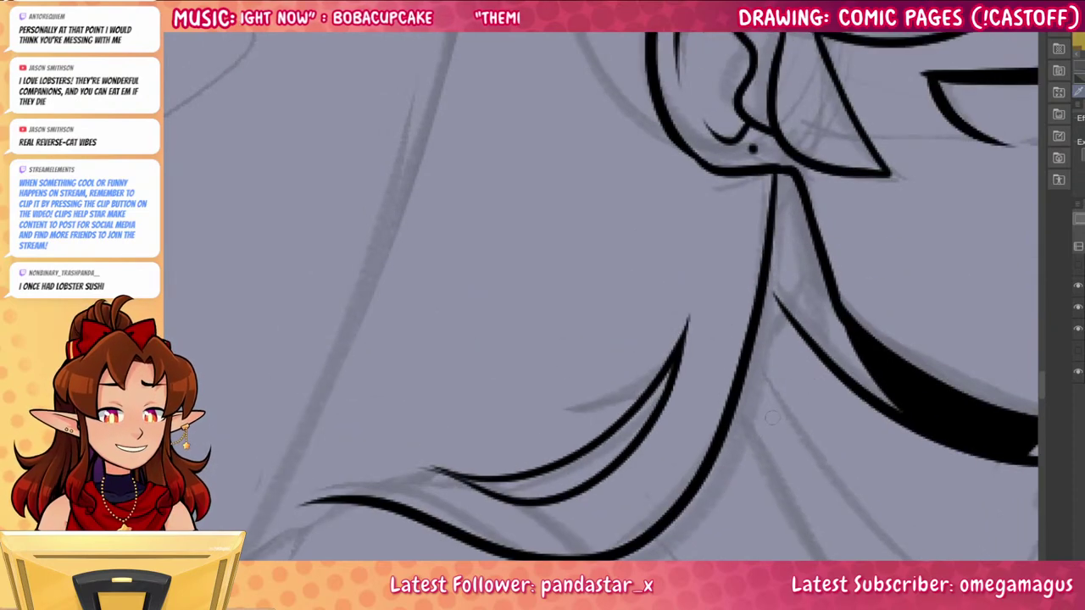
{"action": "left_click_drag", "start_coordinate": [661, 404], "coordinate": [700, 226]}
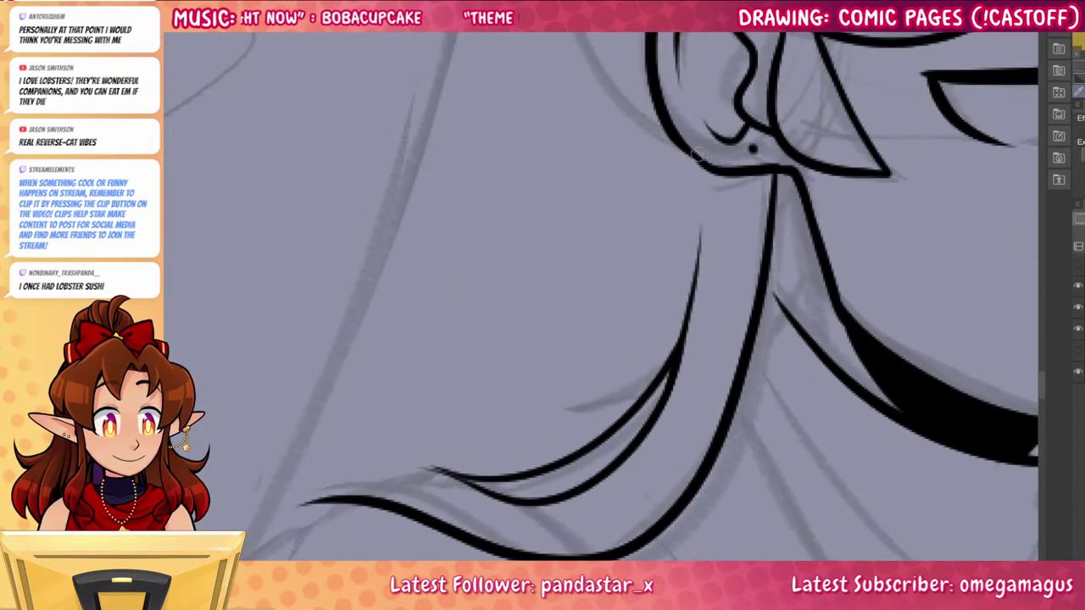
{"action": "left_click_drag", "start_coordinate": [698, 159], "coordinate": [657, 278]}
Ink the wavy tapered end of the inner hair strand where it flows out over the shoulder
{"action": "left_click_drag", "start_coordinate": [780, 521], "coordinate": [852, 336]}
{"action": "left_click_drag", "start_coordinate": [811, 526], "coordinate": [897, 328]}
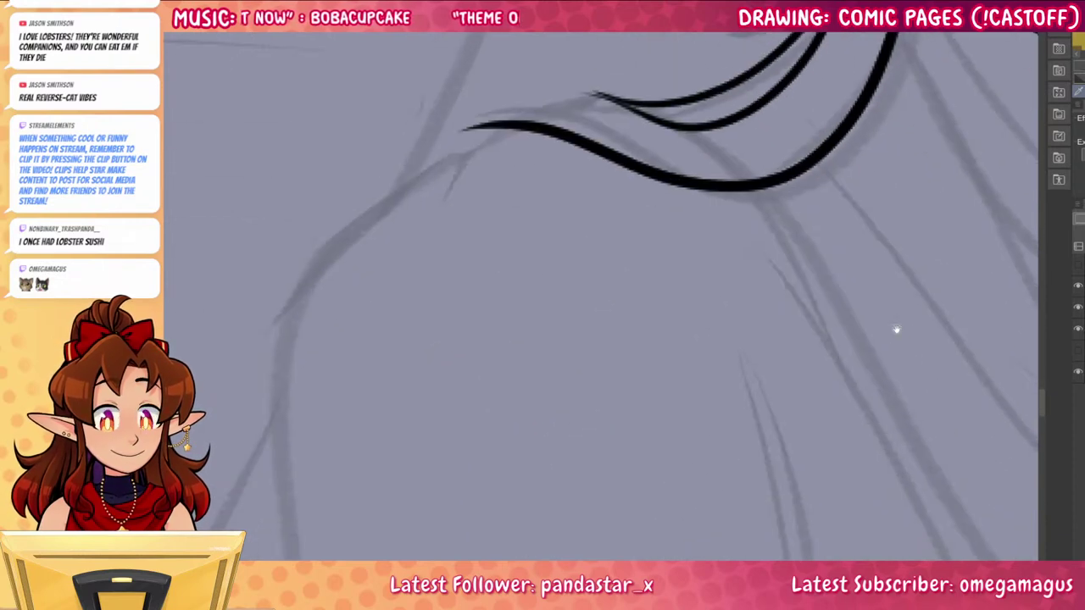
{"action": "mouse_move", "coordinate": [624, 101]}
{"action": "left_mouse_down"}
{"action": "mouse_move", "coordinate": [534, 111]}
{"action": "mouse_move", "coordinate": [606, 95]}
{"action": "mouse_move", "coordinate": [510, 84]}
{"action": "left_mouse_up"}
{"action": "key", "text": "ctrl+z"}
{"action": "key", "text": "ctrl+z"}
{"action": "key", "text": "ctrl+z"}
{"action": "left_click_drag", "start_coordinate": [646, 117], "coordinate": [494, 92]}
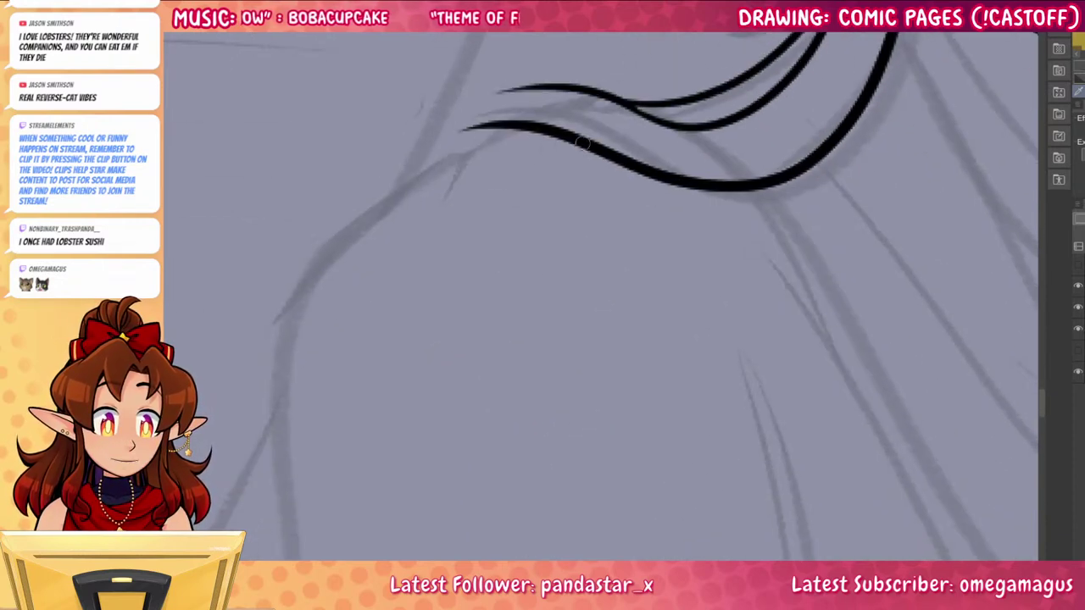
Add a short tapered hair line directly below the earlobe, between the wisp and the outer hair edge
{"action": "left_click_drag", "start_coordinate": [749, 244], "coordinate": [607, 527]}
{"action": "left_click_drag", "start_coordinate": [772, 317], "coordinate": [717, 497]}
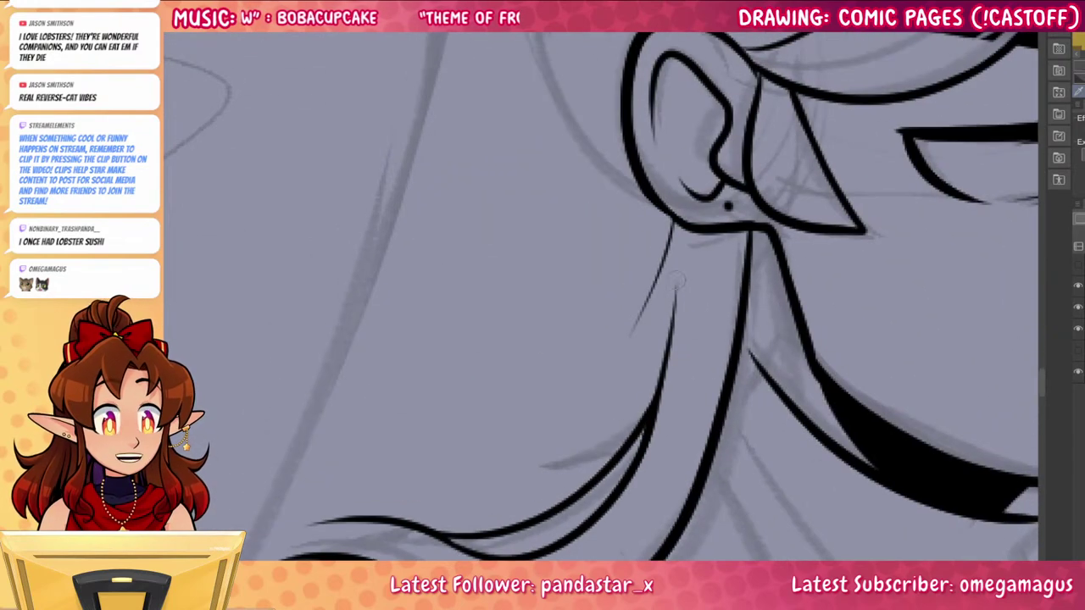
{"action": "left_click_drag", "start_coordinate": [727, 231], "coordinate": [720, 288]}
Extend the collar line to meet the hair and fill the neck shadow between hair and jaw below the ear black
{"action": "left_click_drag", "start_coordinate": [827, 378], "coordinate": [689, 306]}
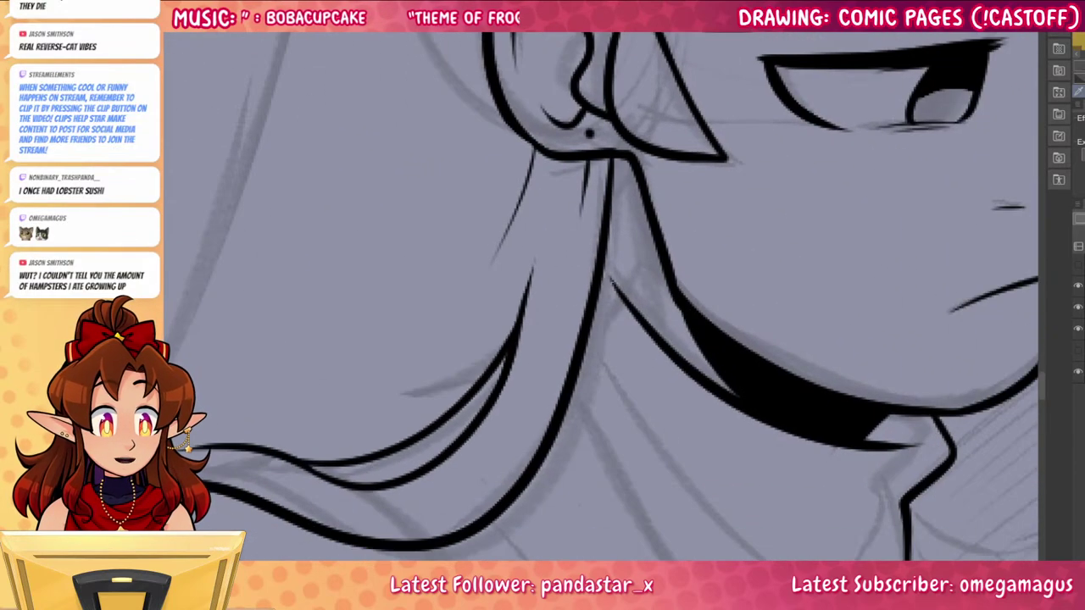
{"action": "left_click_drag", "start_coordinate": [601, 267], "coordinate": [674, 349]}
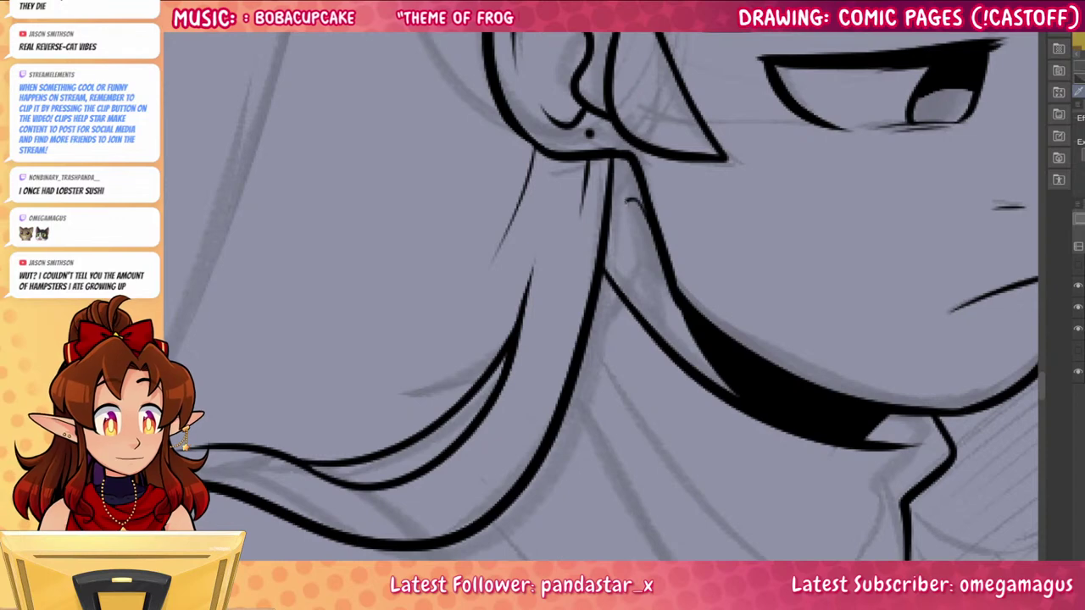
{"action": "left_click_drag", "start_coordinate": [625, 222], "coordinate": [614, 161]}
{"action": "left_click_drag", "start_coordinate": [634, 200], "coordinate": [648, 217]}
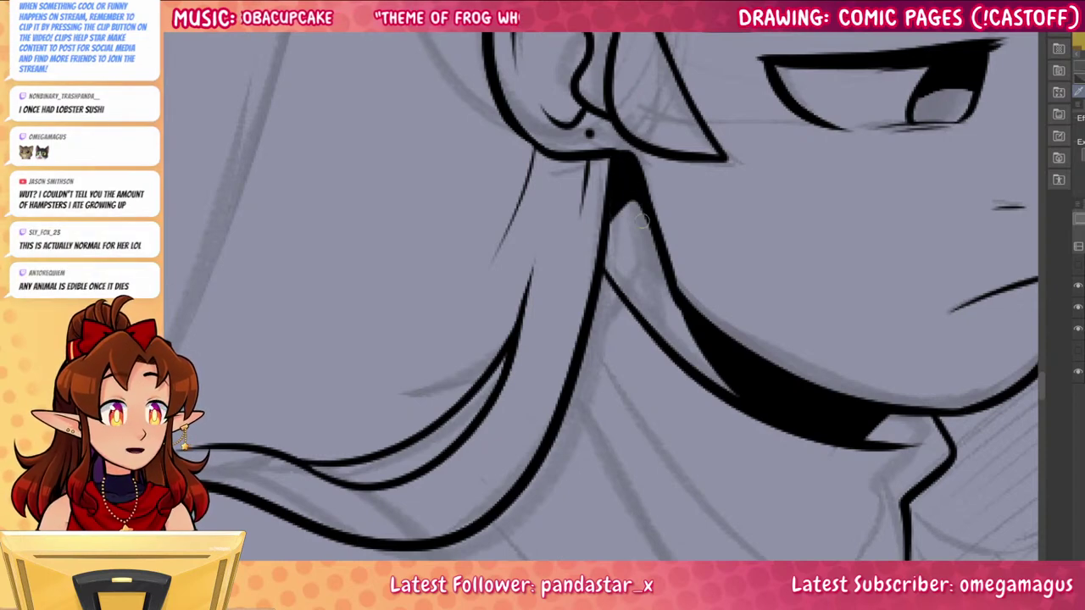
Ink the collar's rounded lower edge, curving from the hair down across the neck and up to its front corner
{"action": "scroll", "coordinate": [733, 336], "scroll_direction": "down", "scroll_amount": 5}
{"action": "left_click_drag", "start_coordinate": [953, 449], "coordinate": [820, 410]}
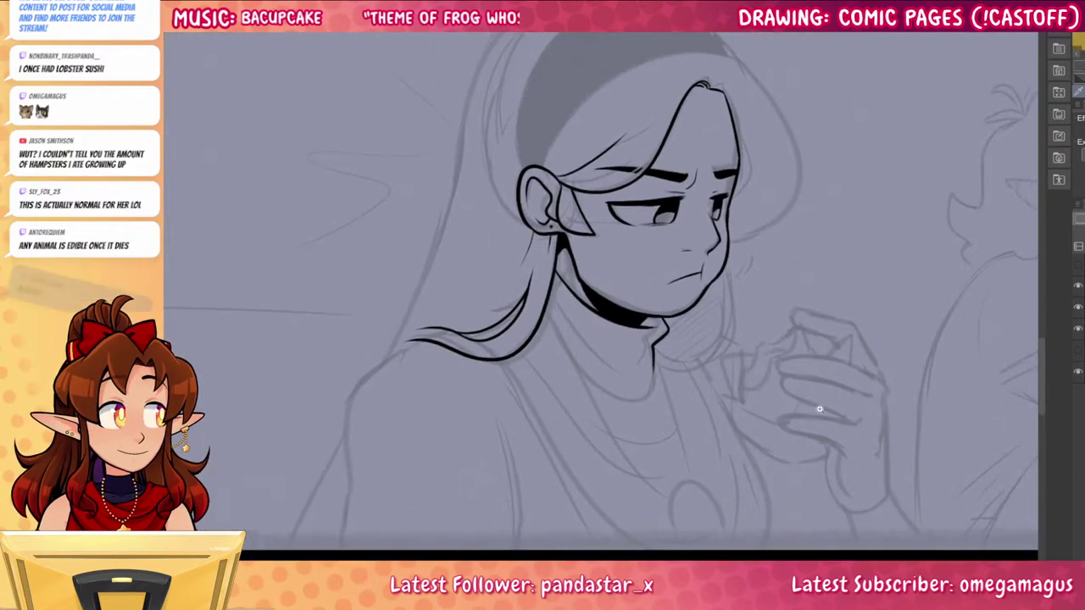
{"action": "scroll", "coordinate": [820, 410], "scroll_direction": "up", "scroll_amount": 4}
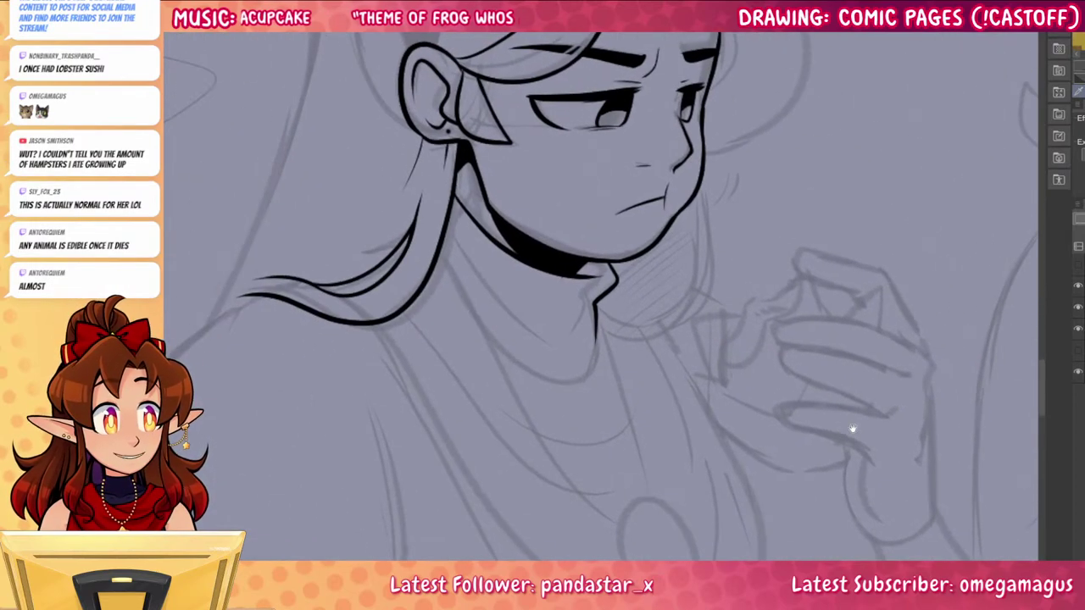
{"action": "mouse_move", "coordinate": [436, 269]}
{"action": "left_mouse_down"}
{"action": "mouse_move", "coordinate": [533, 378]}
{"action": "mouse_move", "coordinate": [613, 340]}
{"action": "left_mouse_up"}
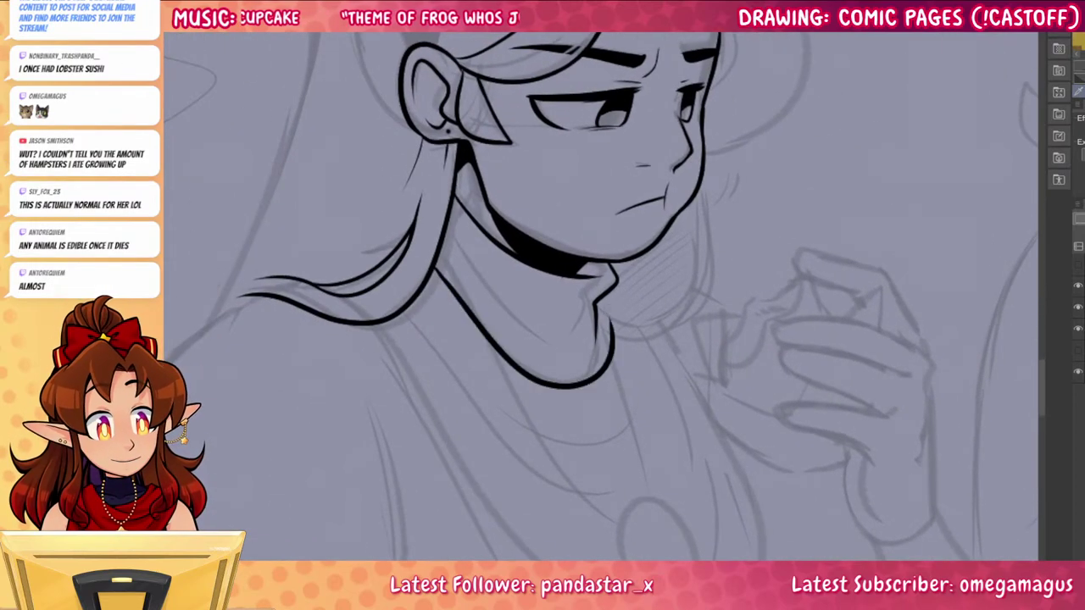
{"action": "key", "text": "ctrl+z"}
{"action": "mouse_move", "coordinate": [436, 264]}
{"action": "left_mouse_down"}
{"action": "mouse_move", "coordinate": [600, 339]}
{"action": "mouse_move", "coordinate": [594, 381]}
{"action": "left_mouse_up"}
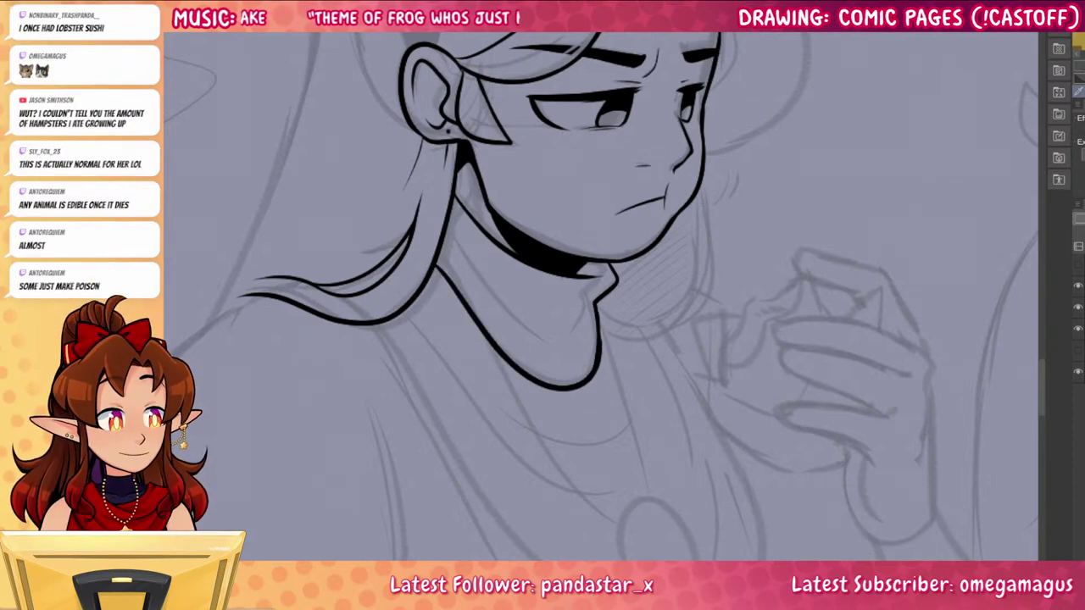
Ink the hair curling behind the chin and collar and fill it solid black around a crescent highlight
{"action": "left_click_drag", "start_coordinate": [860, 480], "coordinate": [837, 473]}
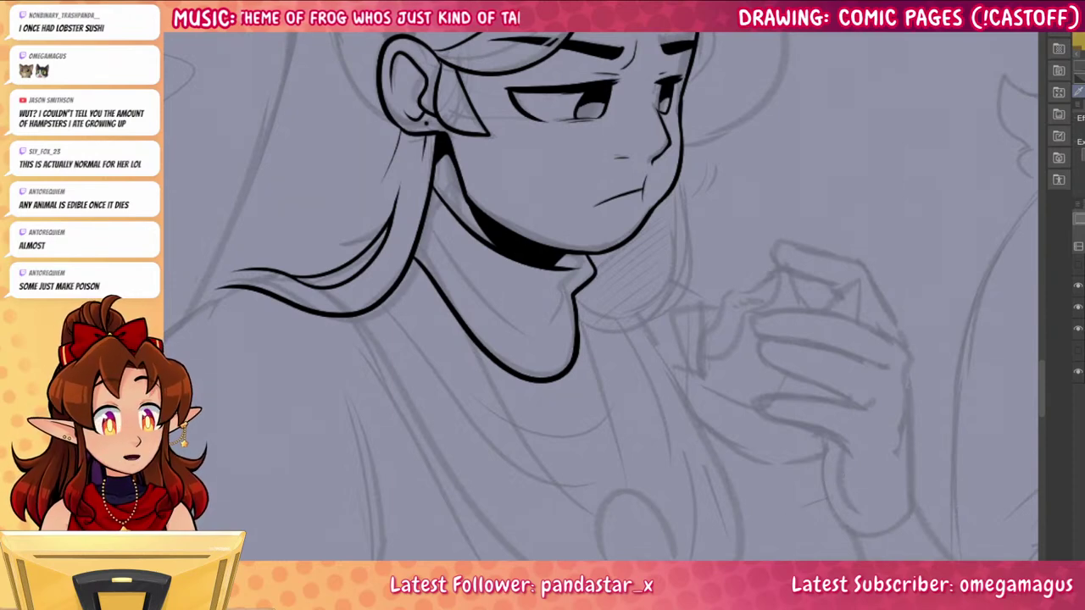
{"action": "scroll", "coordinate": [676, 211], "scroll_direction": "up", "scroll_amount": 3}
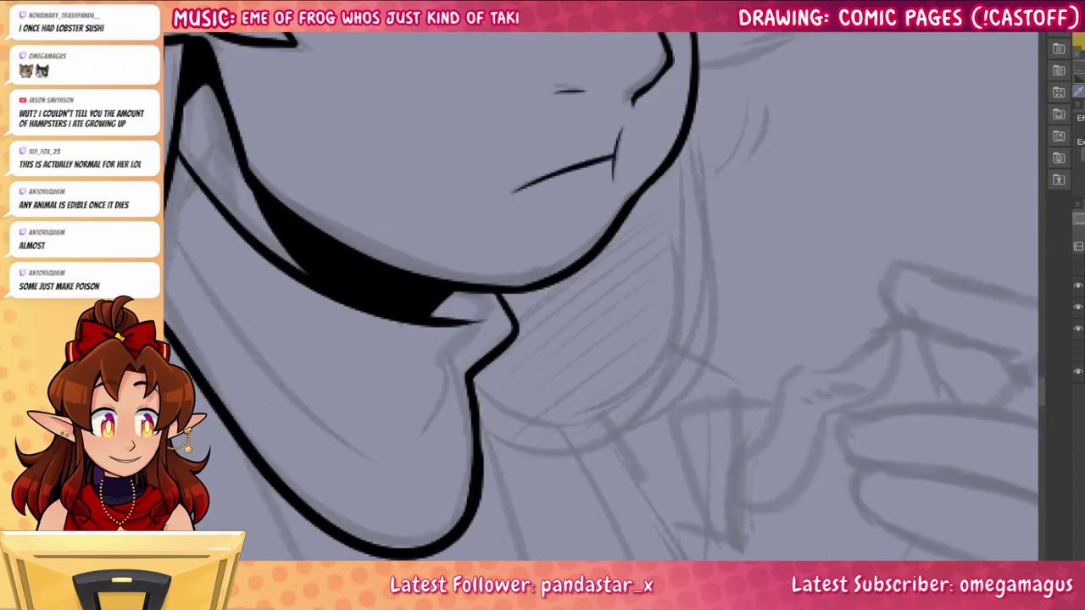
{"action": "mouse_move", "coordinate": [683, 141]}
{"action": "left_mouse_down"}
{"action": "mouse_move", "coordinate": [535, 453]}
{"action": "mouse_move", "coordinate": [479, 430]}
{"action": "mouse_move", "coordinate": [632, 387]}
{"action": "mouse_move", "coordinate": [657, 333]}
{"action": "left_mouse_up"}
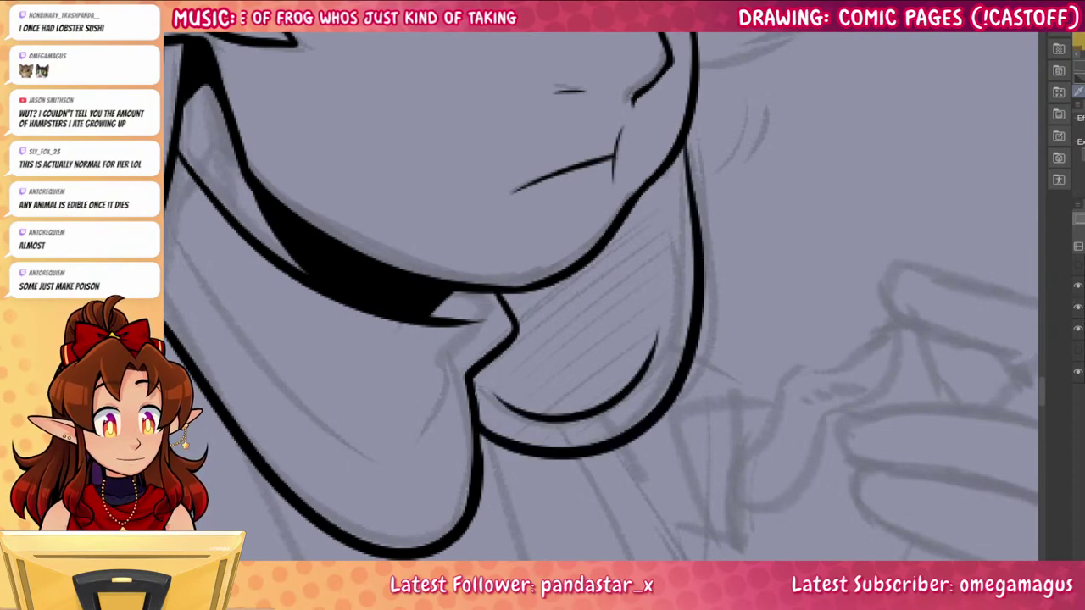
{"action": "mouse_move", "coordinate": [492, 393]}
{"action": "left_mouse_down"}
{"action": "mouse_move", "coordinate": [629, 347]}
{"action": "mouse_move", "coordinate": [666, 273]}
{"action": "mouse_move", "coordinate": [649, 358]}
{"action": "left_mouse_up"}
{"action": "key", "text": "ctrl+z"}
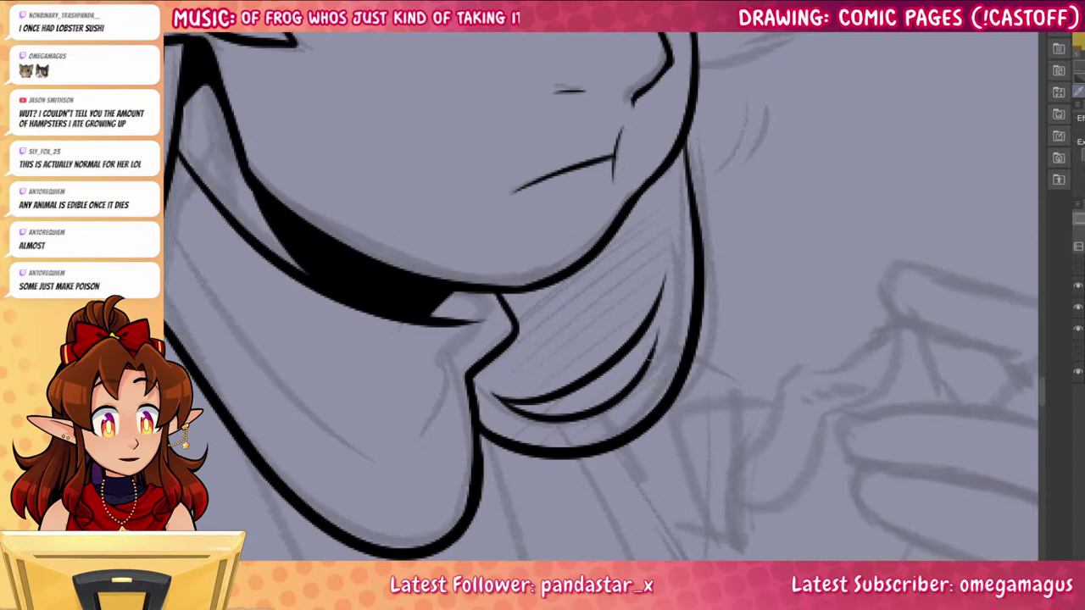
{"action": "mouse_move", "coordinate": [667, 253]}
{"action": "left_mouse_down"}
{"action": "mouse_move", "coordinate": [636, 377]}
{"action": "mouse_move", "coordinate": [667, 244]}
{"action": "left_mouse_up"}
{"action": "key", "text": "ctrl+z"}
{"action": "left_click_drag", "start_coordinate": [659, 303], "coordinate": [646, 360]}
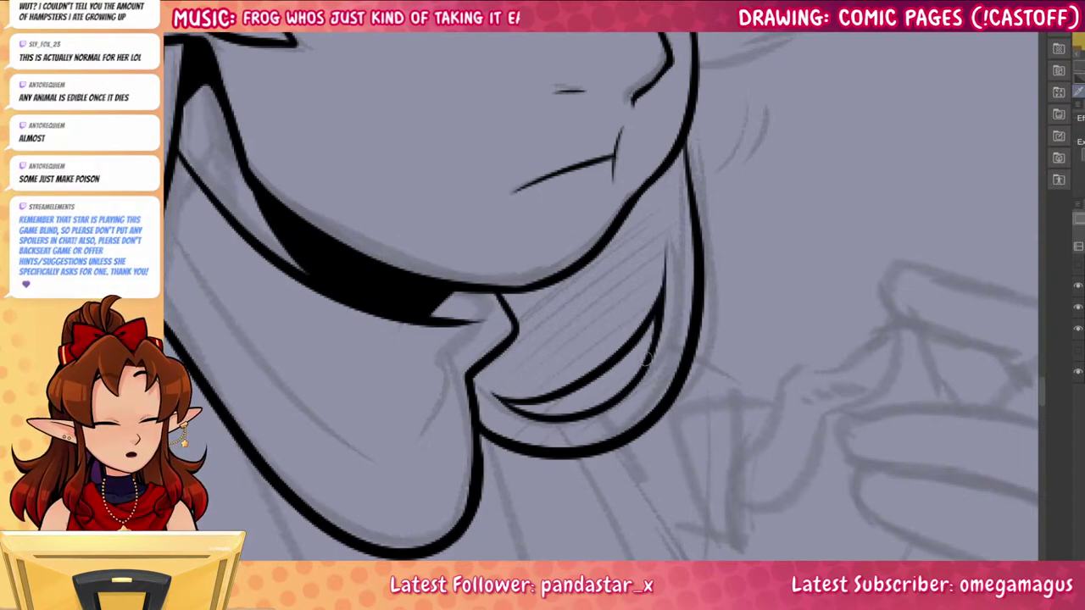
{"action": "left_click", "coordinate": [579, 330]}
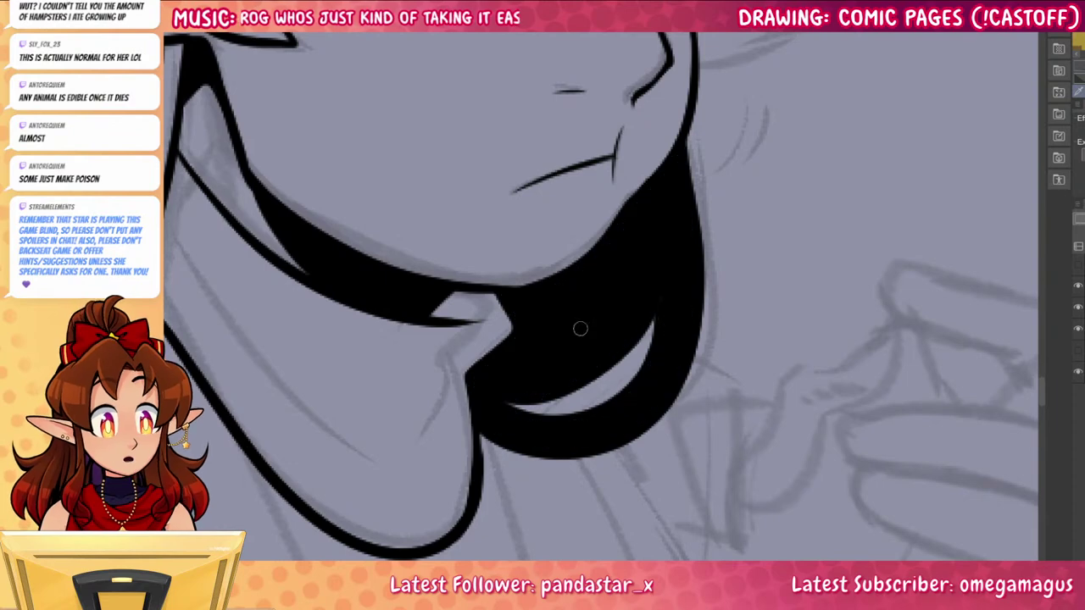
Ink the shoulder and outer sleeve outline from the hair's end down to the panel's lower border
{"action": "left_click_drag", "start_coordinate": [374, 362], "coordinate": [883, 446]}
{"action": "scroll", "coordinate": [654, 313], "scroll_direction": "down", "scroll_amount": 5}
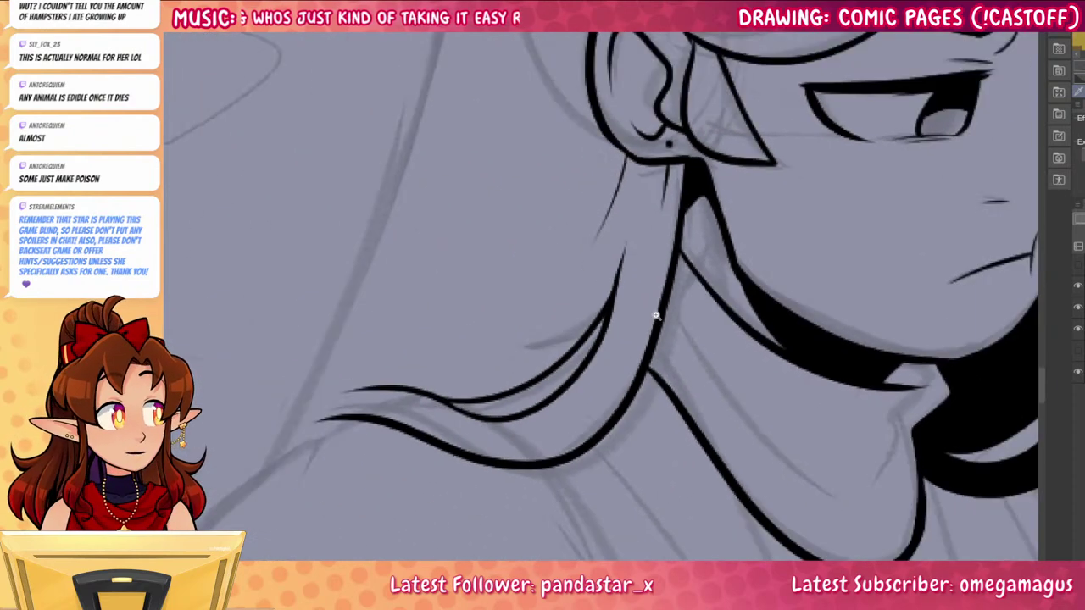
{"action": "left_click_drag", "start_coordinate": [853, 533], "coordinate": [786, 405]}
{"action": "scroll", "coordinate": [431, 286], "scroll_direction": "up", "scroll_amount": 3}
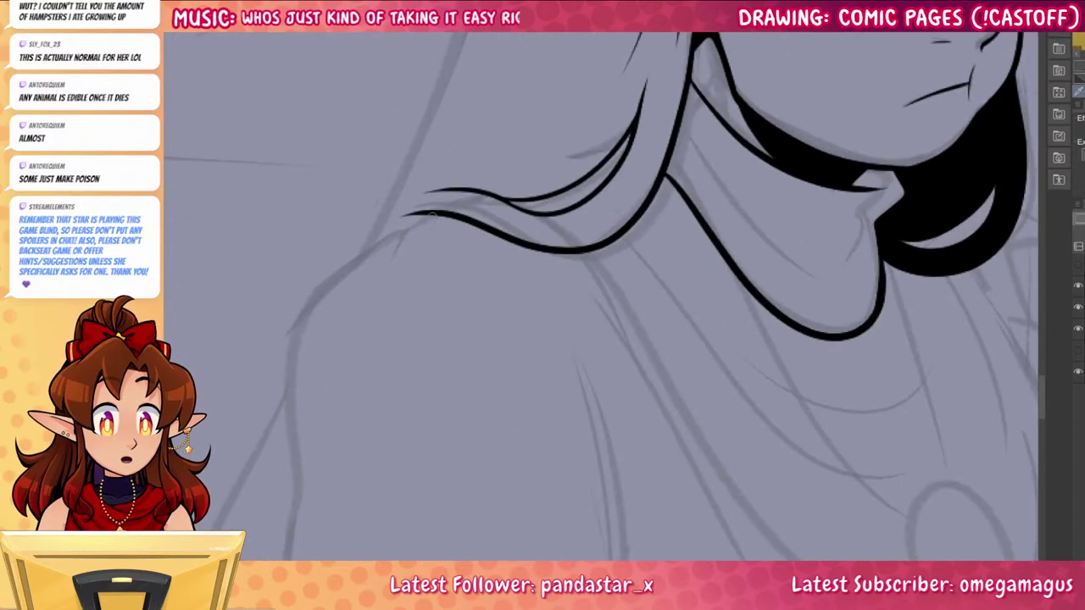
{"action": "mouse_move", "coordinate": [424, 218]}
{"action": "left_mouse_down"}
{"action": "mouse_move", "coordinate": [298, 442]}
{"action": "mouse_move", "coordinate": [290, 542]}
{"action": "left_mouse_up"}
{"action": "left_click_drag", "start_coordinate": [396, 452], "coordinate": [514, 329]}
{"action": "key", "text": "ctrl+z"}
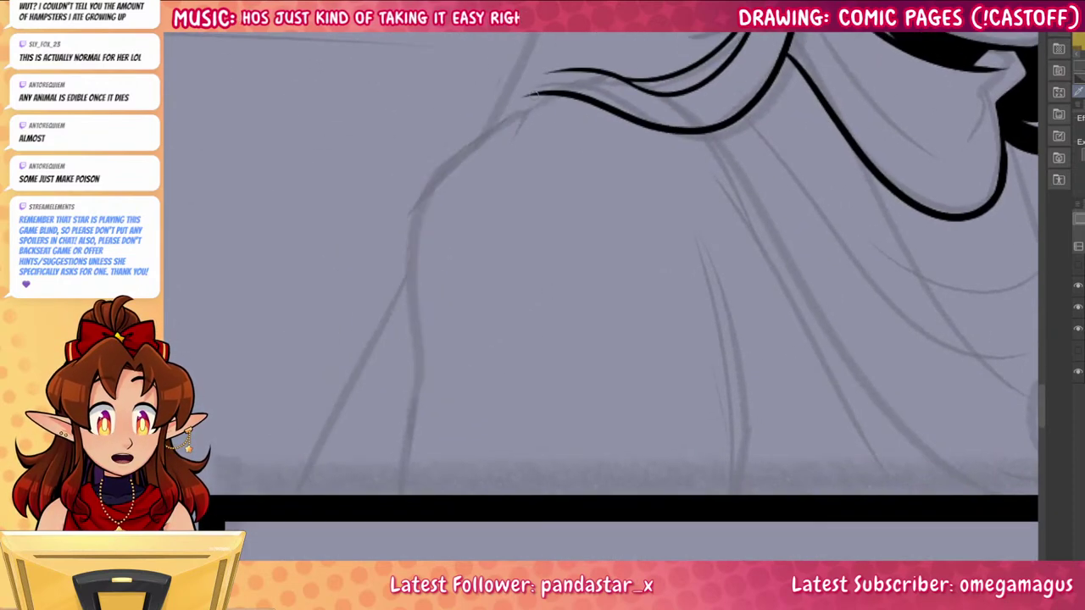
{"action": "mouse_move", "coordinate": [546, 91]}
{"action": "left_mouse_down"}
{"action": "mouse_move", "coordinate": [405, 217]}
{"action": "mouse_move", "coordinate": [389, 504]}
{"action": "left_mouse_up"}
Ink the pointed armpit crease and the tapered fold line beside it, running down to the panel's lower border
{"action": "left_click_drag", "start_coordinate": [848, 496], "coordinate": [706, 456]}
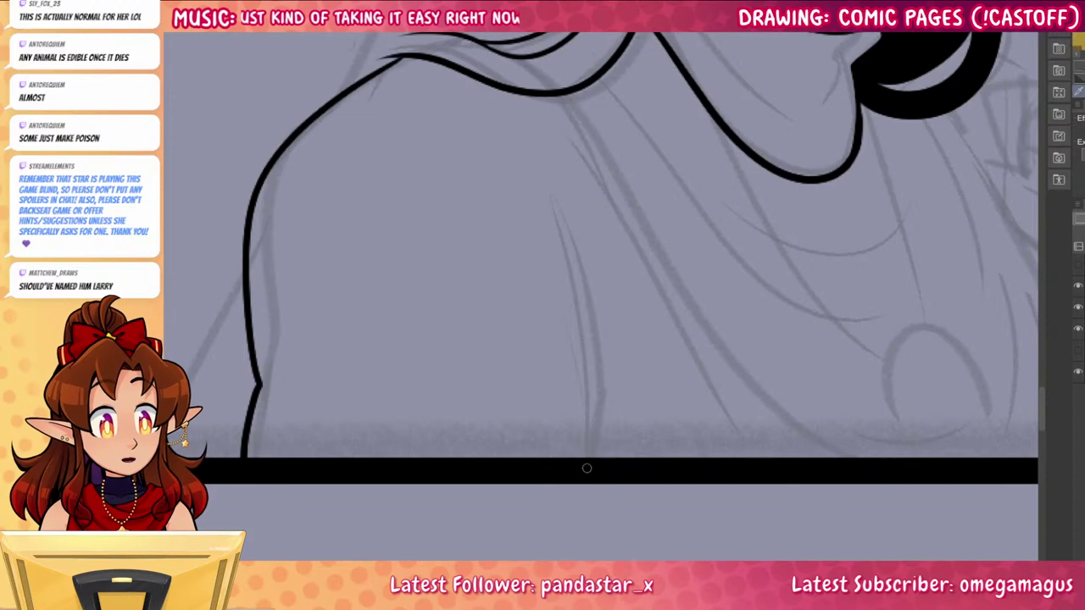
{"action": "mouse_move", "coordinate": [591, 458]}
{"action": "left_mouse_down"}
{"action": "mouse_move", "coordinate": [574, 225]}
{"action": "mouse_move", "coordinate": [587, 390]}
{"action": "mouse_move", "coordinate": [565, 360]}
{"action": "left_mouse_up"}
{"action": "key", "text": "ctrl+z"}
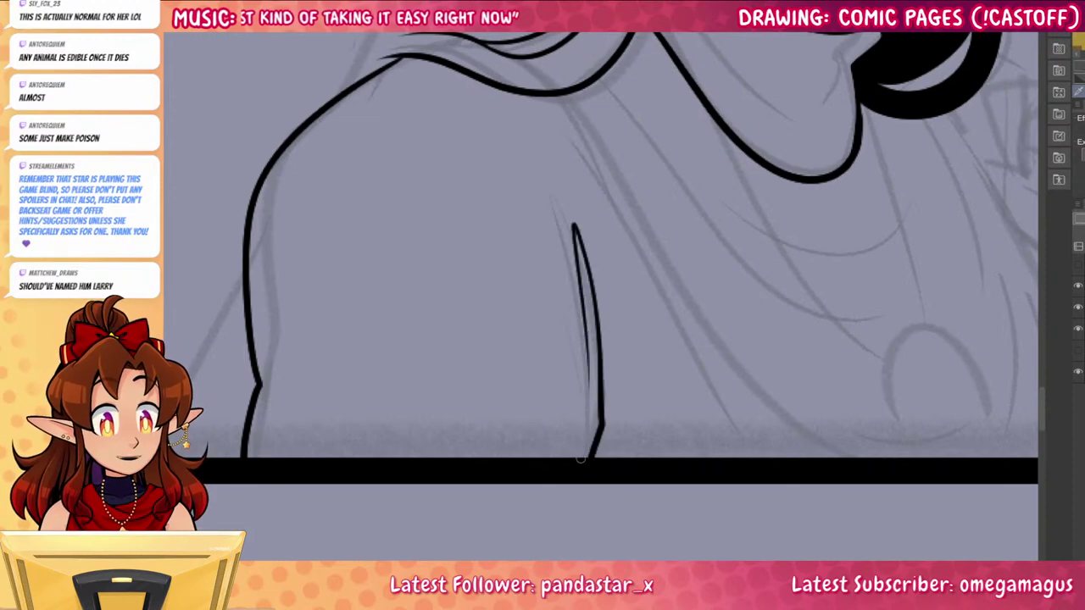
{"action": "left_click_drag", "start_coordinate": [582, 458], "coordinate": [565, 361]}
Ink the curved front outline of the chest from below the raised hand down to the panel's lower border
{"action": "left_click_drag", "start_coordinate": [846, 481], "coordinate": [656, 480]}
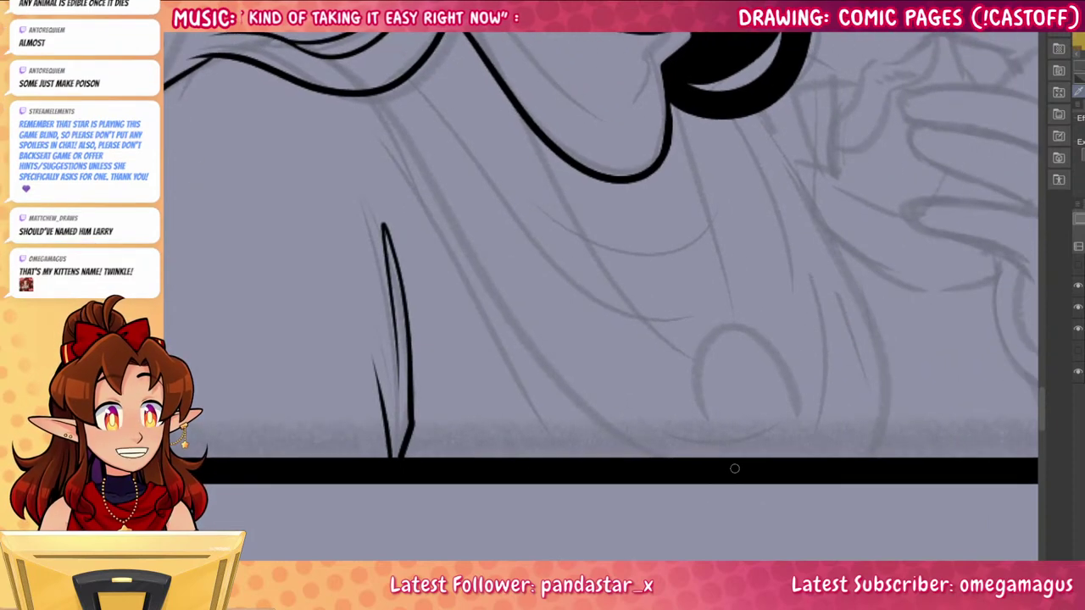
{"action": "left_click_drag", "start_coordinate": [922, 483], "coordinate": [667, 513]}
{"action": "mouse_move", "coordinate": [568, 243]}
{"action": "left_mouse_down"}
{"action": "mouse_move", "coordinate": [596, 297]}
{"action": "mouse_move", "coordinate": [627, 485]}
{"action": "left_mouse_up"}
{"action": "key", "text": "ctrl+z"}
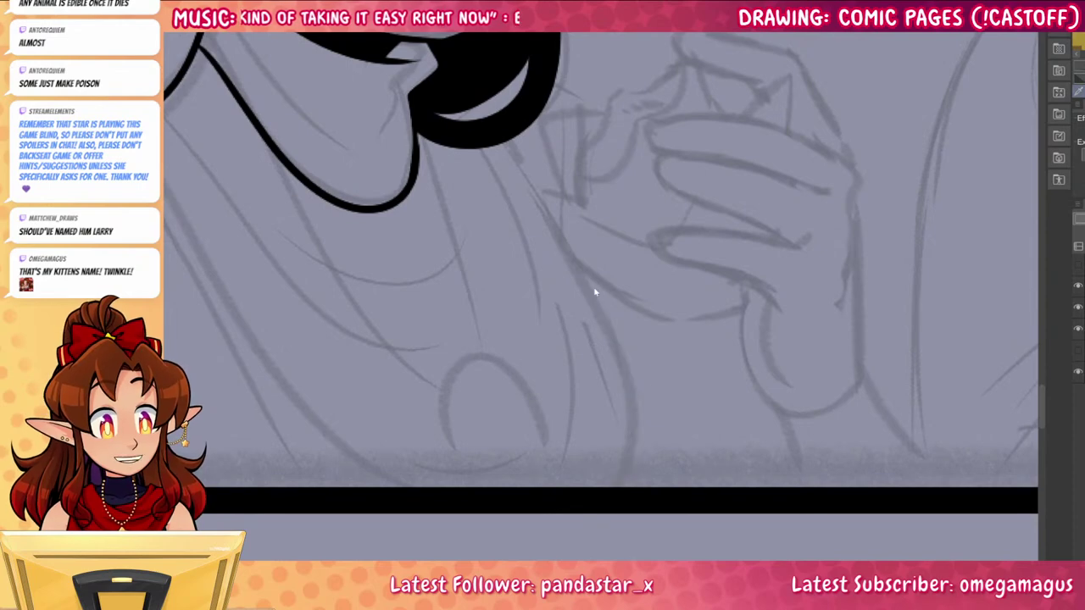
{"action": "mouse_move", "coordinate": [561, 234]}
{"action": "left_mouse_down"}
{"action": "mouse_move", "coordinate": [632, 444]}
{"action": "mouse_move", "coordinate": [631, 488]}
{"action": "left_mouse_up"}
{"action": "key", "text": "ctrl+z"}
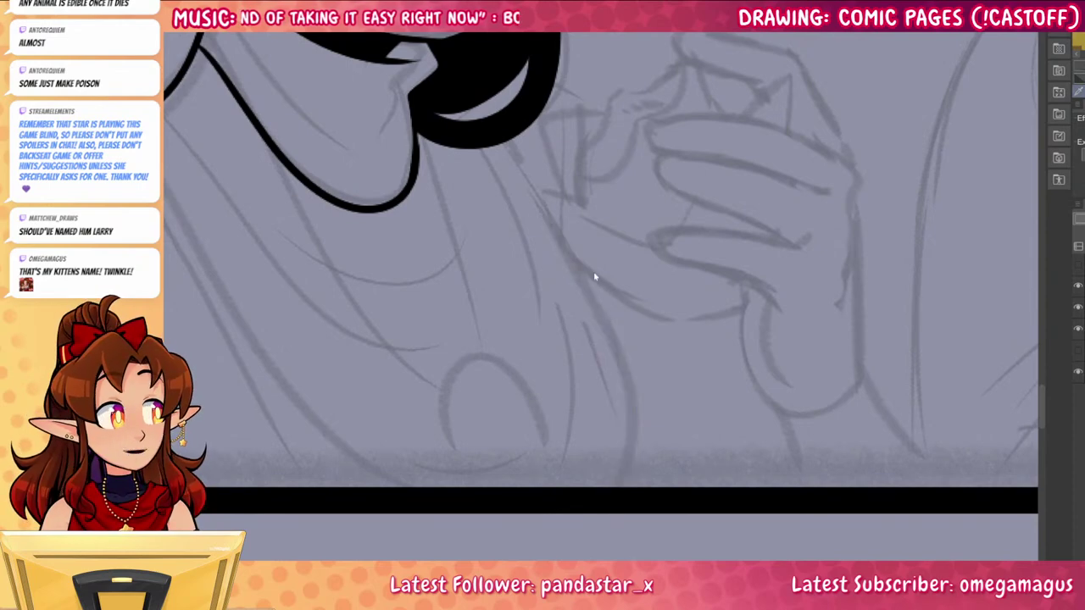
{"action": "left_click_drag", "start_coordinate": [548, 215], "coordinate": [631, 483]}
{"action": "key", "text": "ctrl+z"}
{"action": "mouse_move", "coordinate": [566, 244]}
{"action": "left_mouse_down"}
{"action": "mouse_move", "coordinate": [593, 293]}
{"action": "mouse_move", "coordinate": [612, 492]}
{"action": "left_mouse_up"}
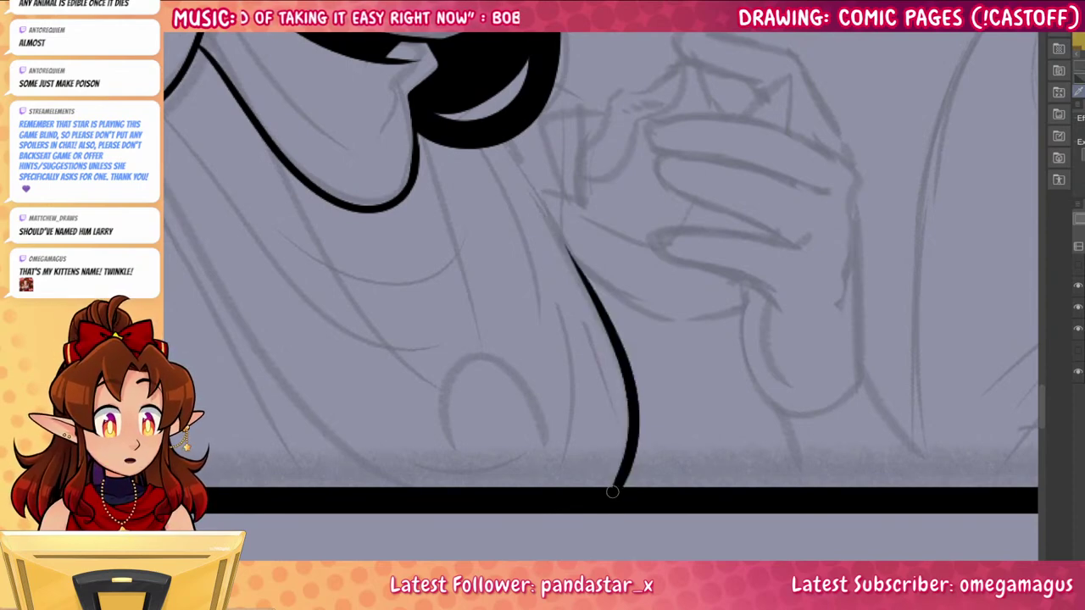
{"action": "left_click_drag", "start_coordinate": [726, 529], "coordinate": [848, 511]}
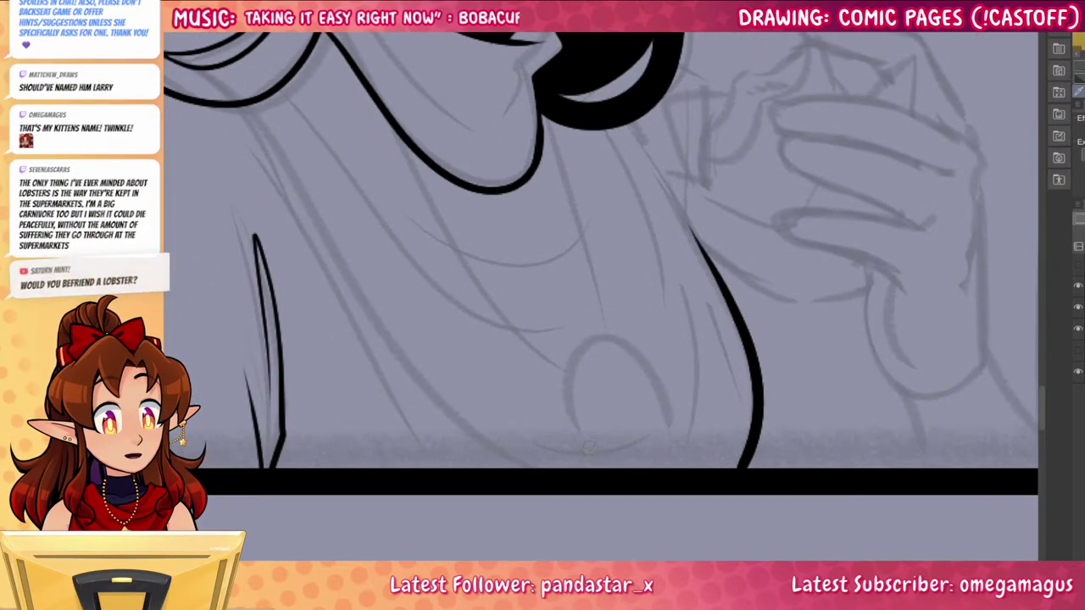
Ink the oval pendant outline on the chest, running down to the panel's lower border
{"action": "mouse_move", "coordinate": [590, 467]}
{"action": "left_mouse_down"}
{"action": "mouse_move", "coordinate": [578, 446]}
{"action": "mouse_move", "coordinate": [676, 441]}
{"action": "mouse_move", "coordinate": [669, 471]}
{"action": "mouse_move", "coordinate": [670, 452]}
{"action": "mouse_move", "coordinate": [594, 474]}
{"action": "left_mouse_up"}
{"action": "key", "text": "ctrl+z"}
{"action": "left_click_drag", "start_coordinate": [444, 262], "coordinate": [787, 376]}
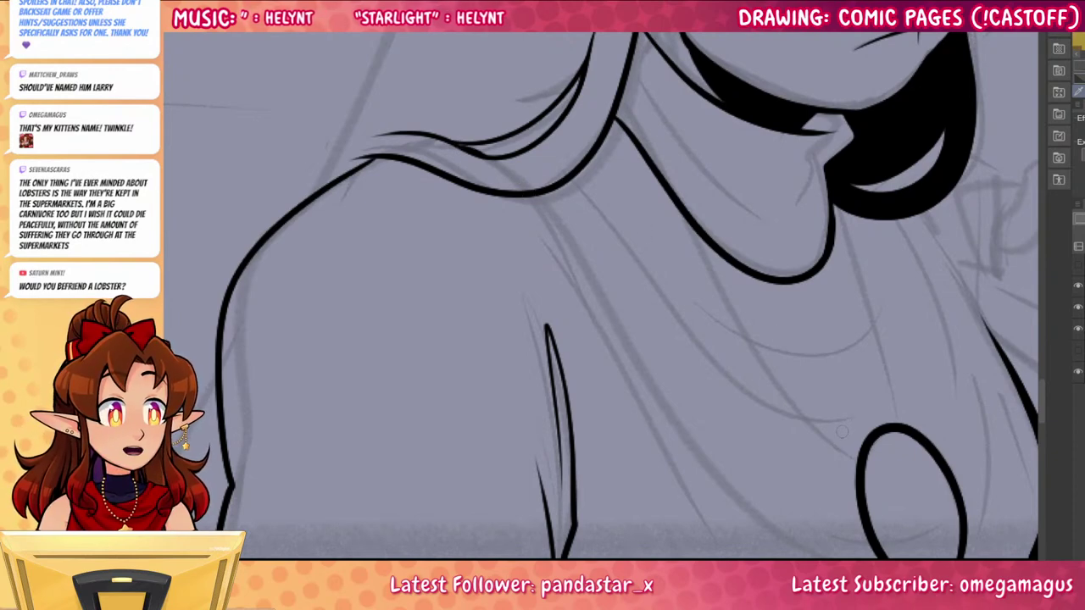
{"action": "left_click_drag", "start_coordinate": [886, 516], "coordinate": [666, 412]}
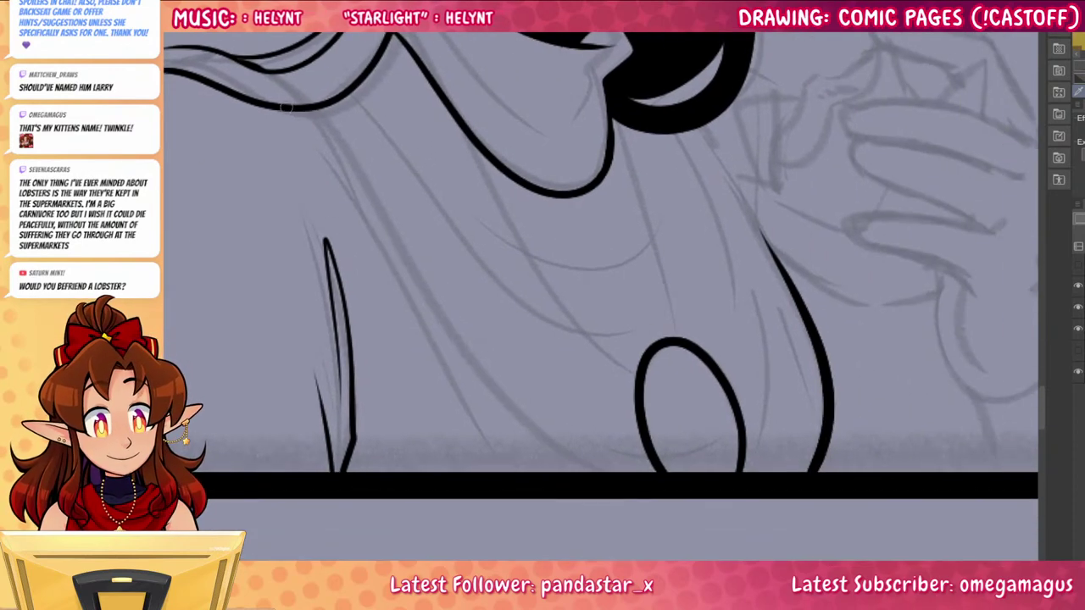
Ink both long outer edges of the draped scarf down to the panel's lower border, and the two necklace cords meeting at the pendant
{"action": "left_click_drag", "start_coordinate": [286, 107], "coordinate": [520, 479]}
{"action": "mouse_move", "coordinate": [668, 124]}
{"action": "left_mouse_down"}
{"action": "mouse_move", "coordinate": [696, 162]}
{"action": "mouse_move", "coordinate": [778, 471]}
{"action": "left_mouse_up"}
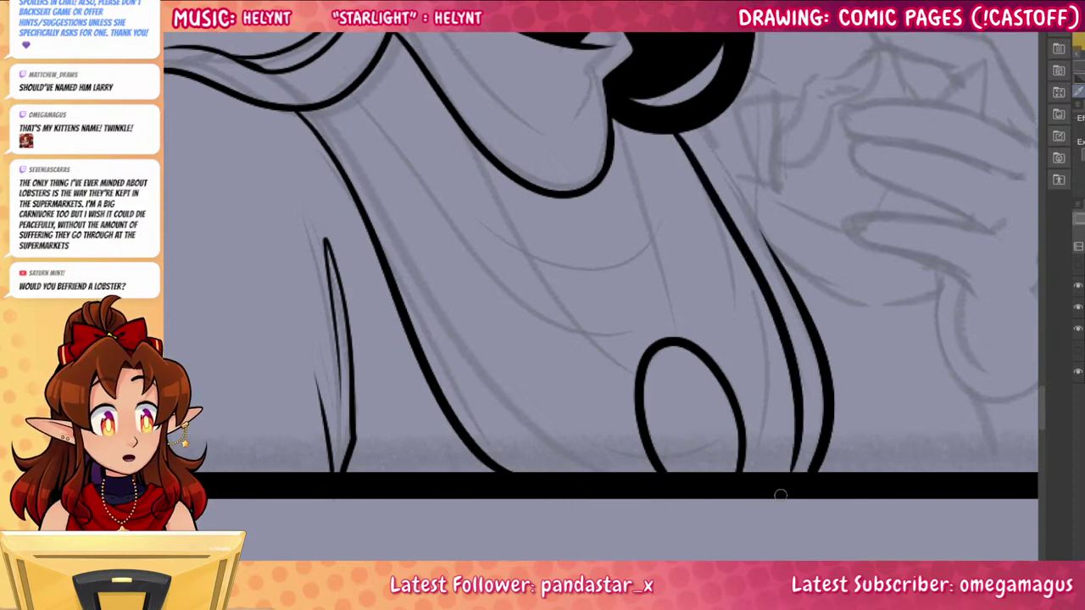
{"action": "key", "text": "ctrl+z"}
{"action": "mouse_move", "coordinate": [671, 125]}
{"action": "left_mouse_down"}
{"action": "mouse_move", "coordinate": [767, 320]}
{"action": "mouse_move", "coordinate": [773, 471]}
{"action": "left_mouse_up"}
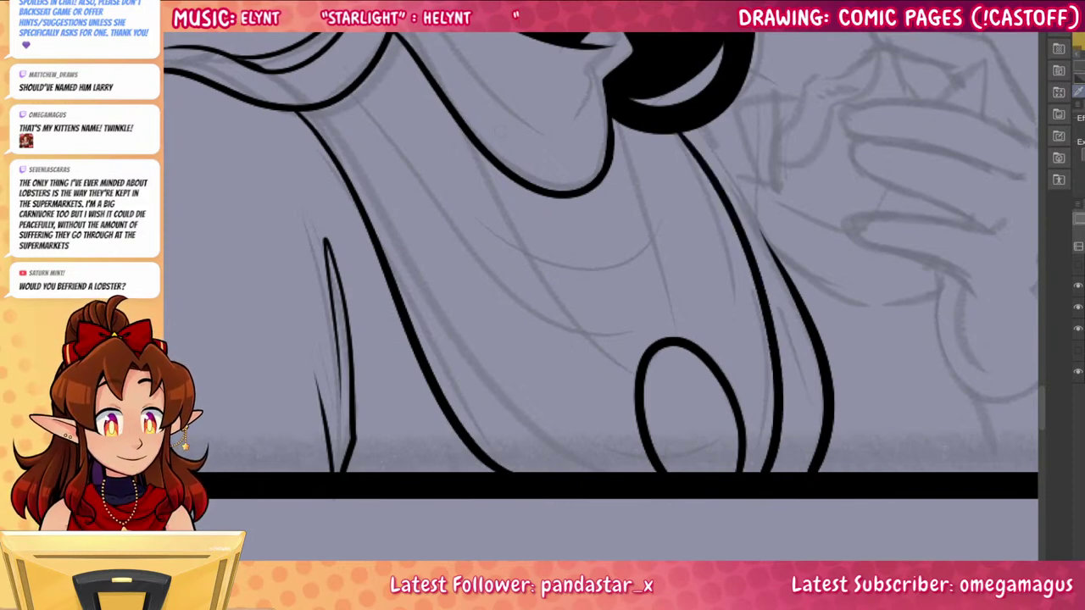
{"action": "left_click_drag", "start_coordinate": [479, 148], "coordinate": [644, 361]}
{"action": "left_click_drag", "start_coordinate": [613, 143], "coordinate": [674, 339]}
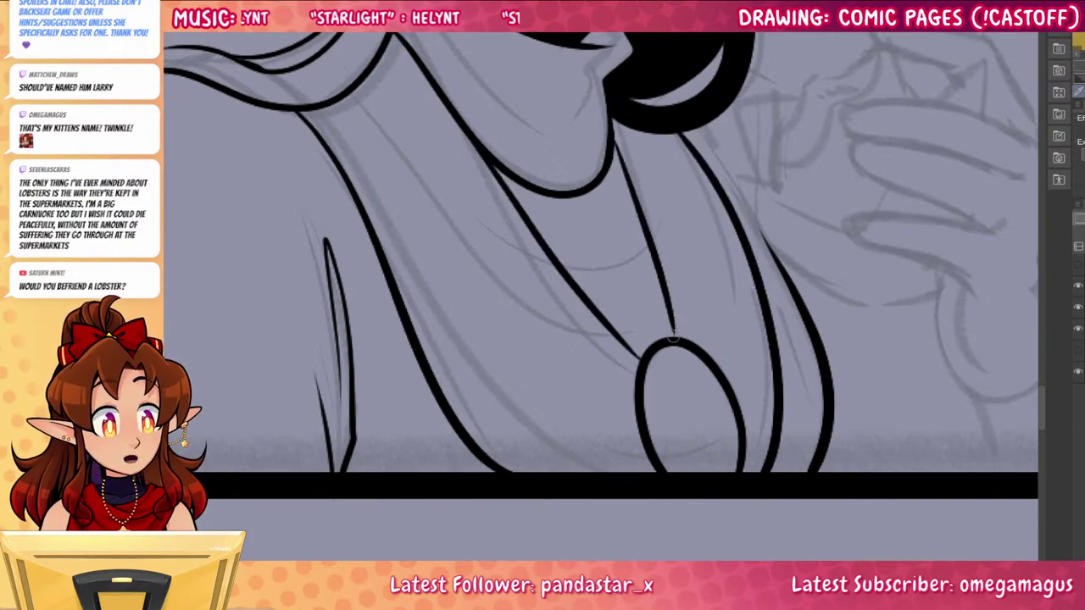
Select the pendant oval, scale it down and fit it under the cords, closing its lower end above the panel border
{"action": "left_click_drag", "start_coordinate": [891, 428], "coordinate": [763, 439]}
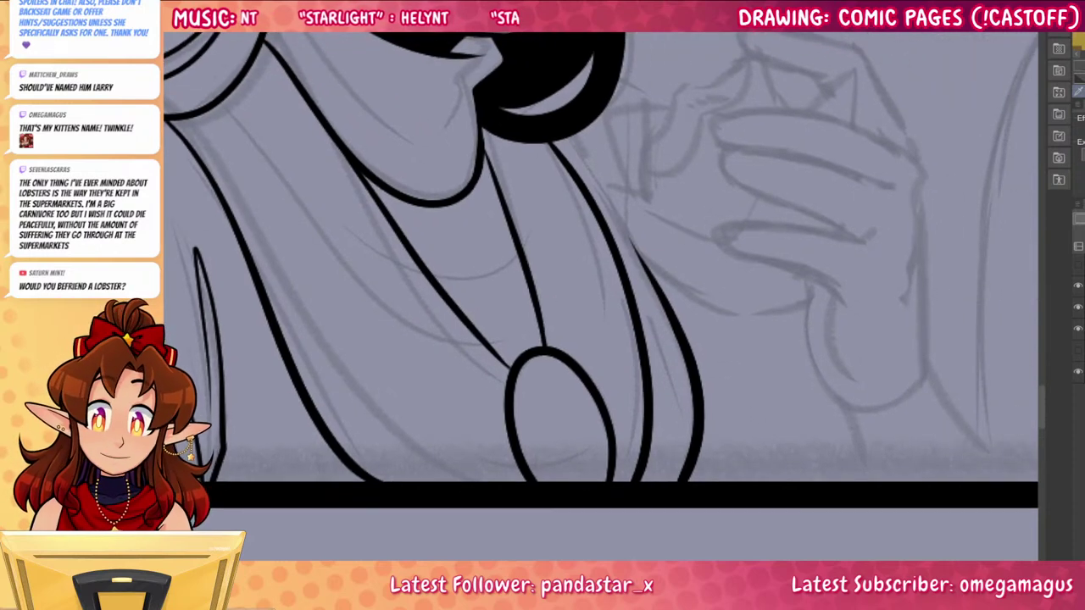
{"action": "mouse_move", "coordinate": [554, 344]}
{"action": "left_mouse_down"}
{"action": "mouse_move", "coordinate": [516, 358]}
{"action": "mouse_move", "coordinate": [508, 440]}
{"action": "mouse_move", "coordinate": [557, 504]}
{"action": "left_mouse_up"}
{"action": "left_click_drag", "start_coordinate": [594, 350], "coordinate": [587, 348]}
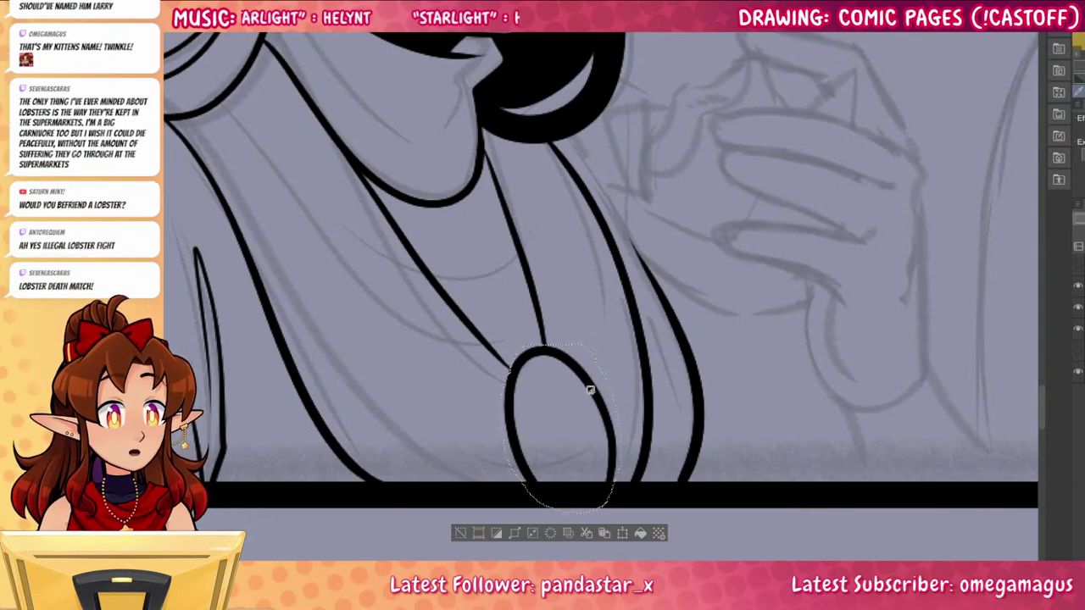
{"action": "left_click", "coordinate": [622, 534]}
{"action": "left_click_drag", "start_coordinate": [620, 344], "coordinate": [597, 377]}
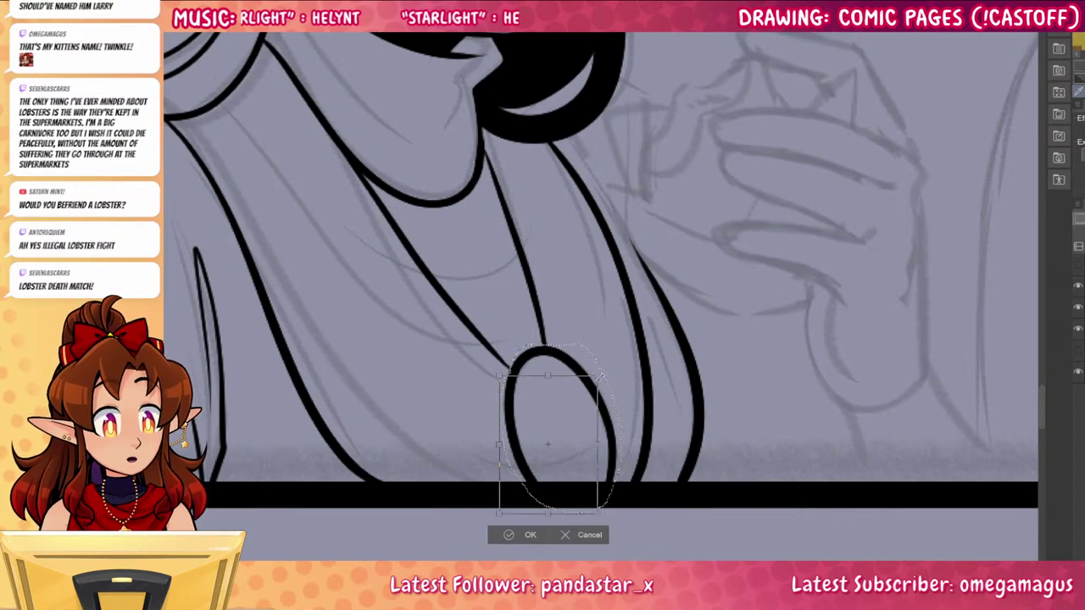
{"action": "left_click_drag", "start_coordinate": [578, 459], "coordinate": [580, 426]}
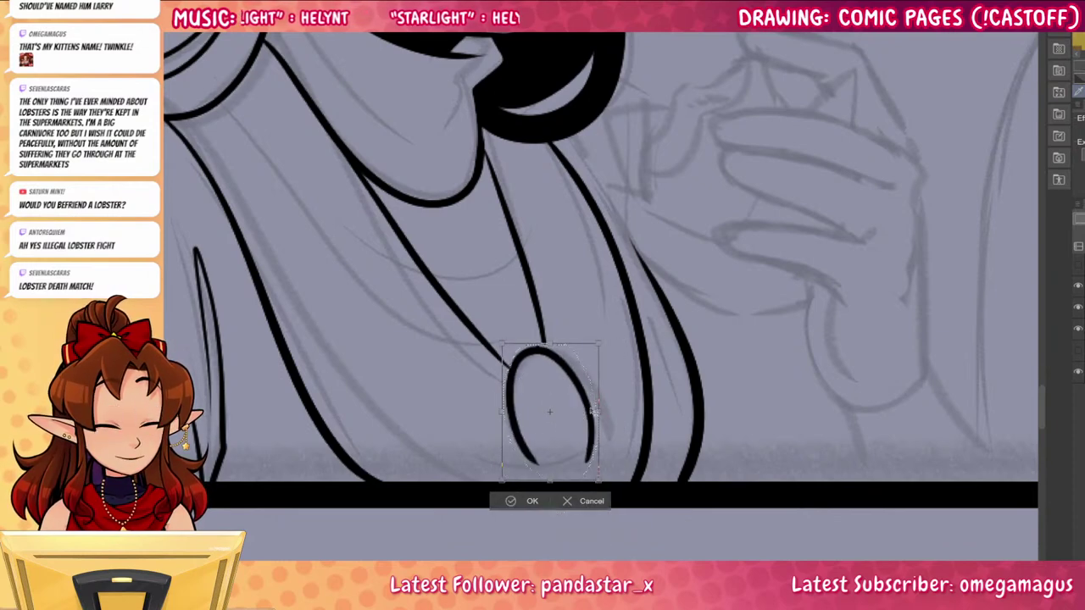
{"action": "left_click", "coordinate": [532, 503]}
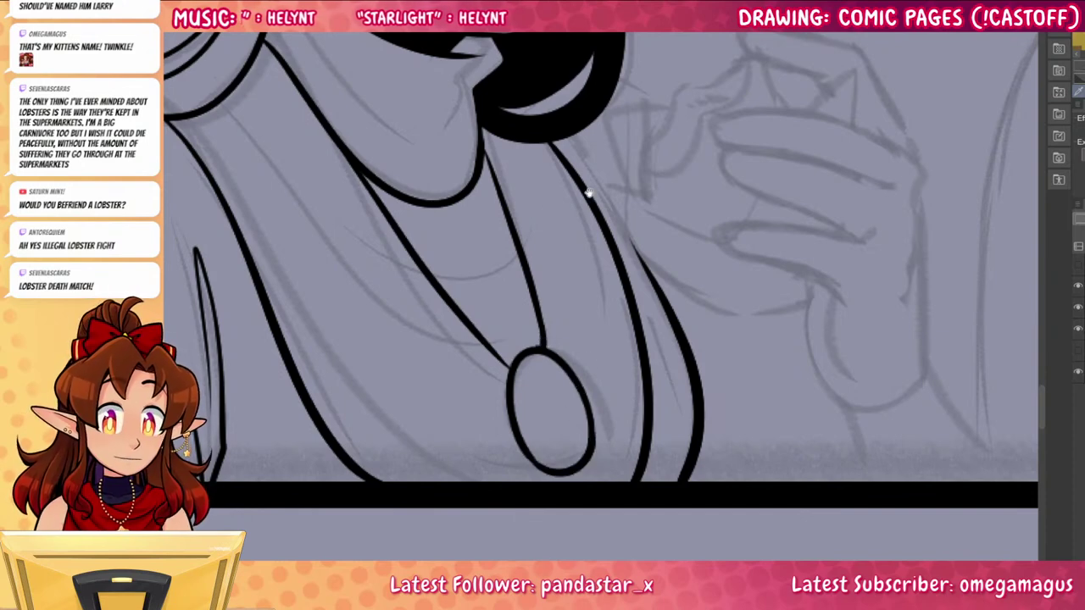
Shorten the crescent highlight in the black hair behind the chin by covering its inner end with black
{"action": "left_click_drag", "start_coordinate": [585, 189], "coordinate": [706, 270]}
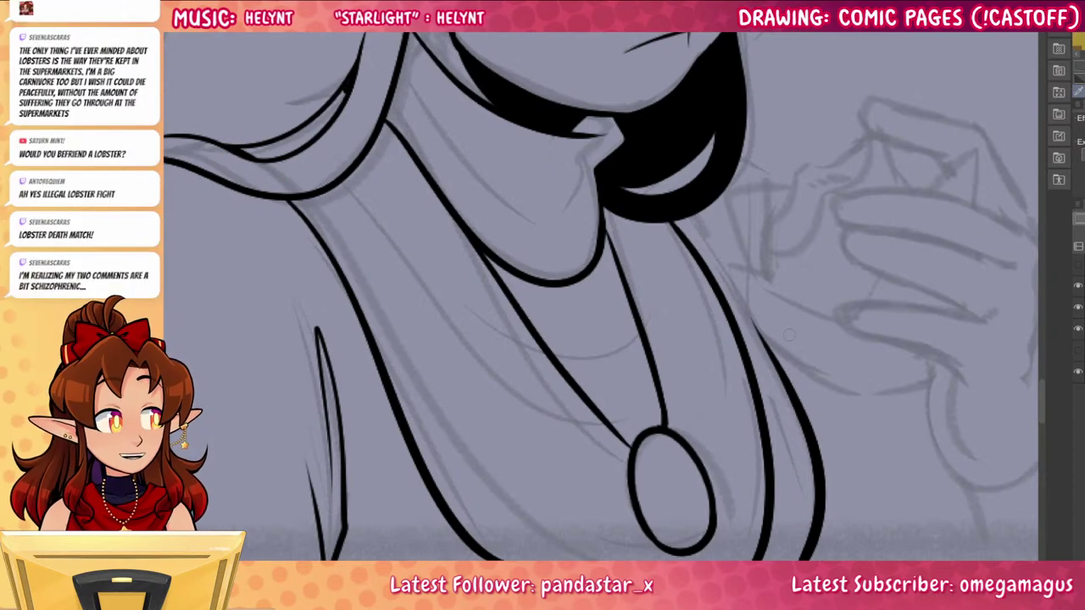
{"action": "left_click_drag", "start_coordinate": [632, 190], "coordinate": [636, 180]}
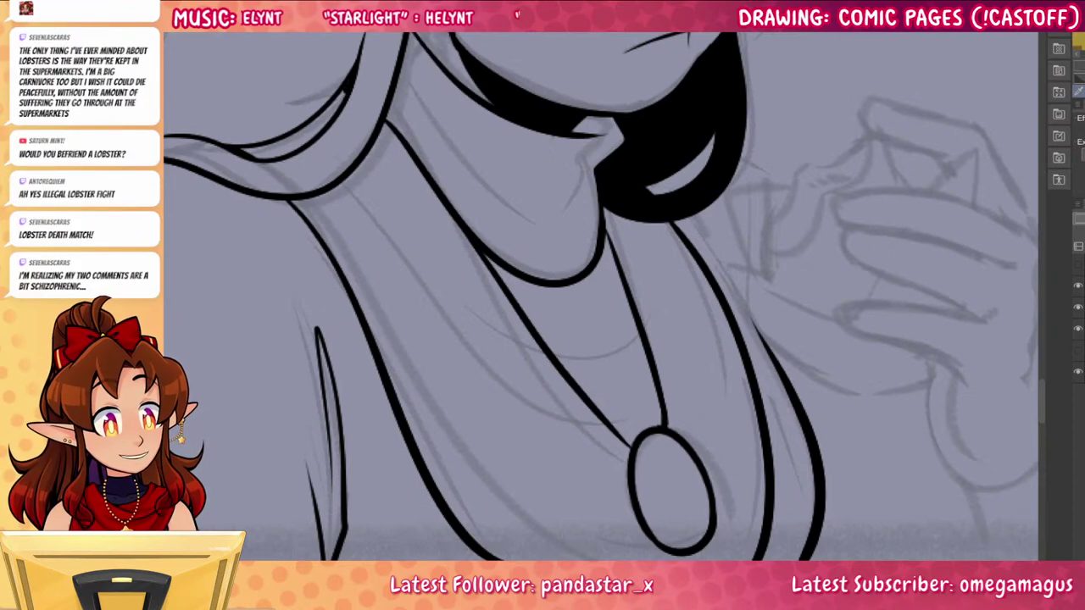
Ink the tapered fold lines of the scarf on both sides of the necklace, including the curved folds ending at the pendant
{"action": "scroll", "coordinate": [851, 385], "scroll_direction": "down", "scroll_amount": 2}
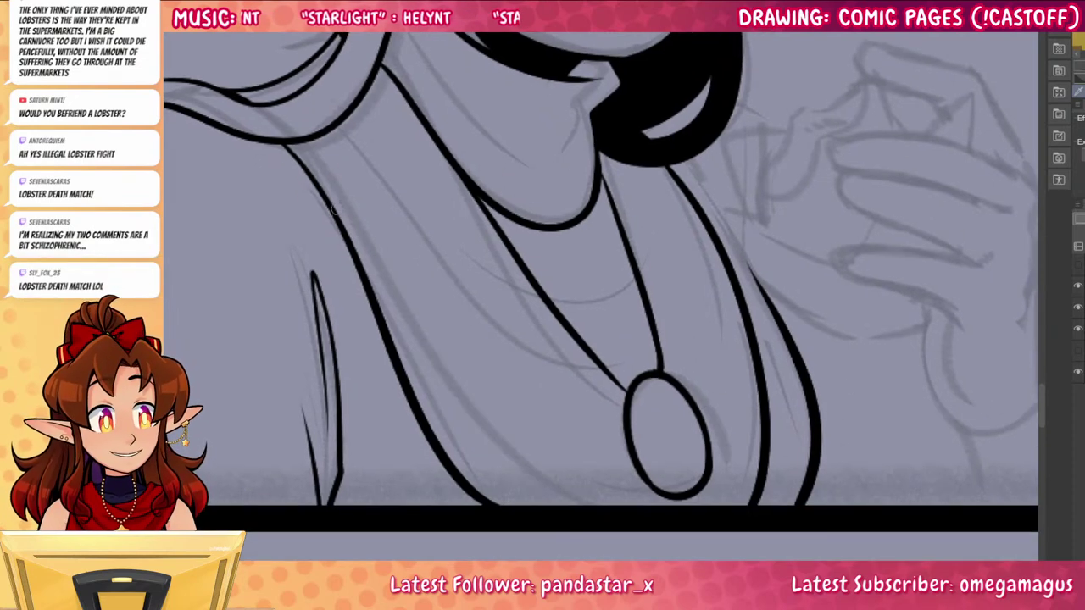
{"action": "left_click_drag", "start_coordinate": [322, 142], "coordinate": [468, 325]}
{"action": "key", "text": "ctrl+z"}
{"action": "left_click_drag", "start_coordinate": [330, 137], "coordinate": [478, 362]}
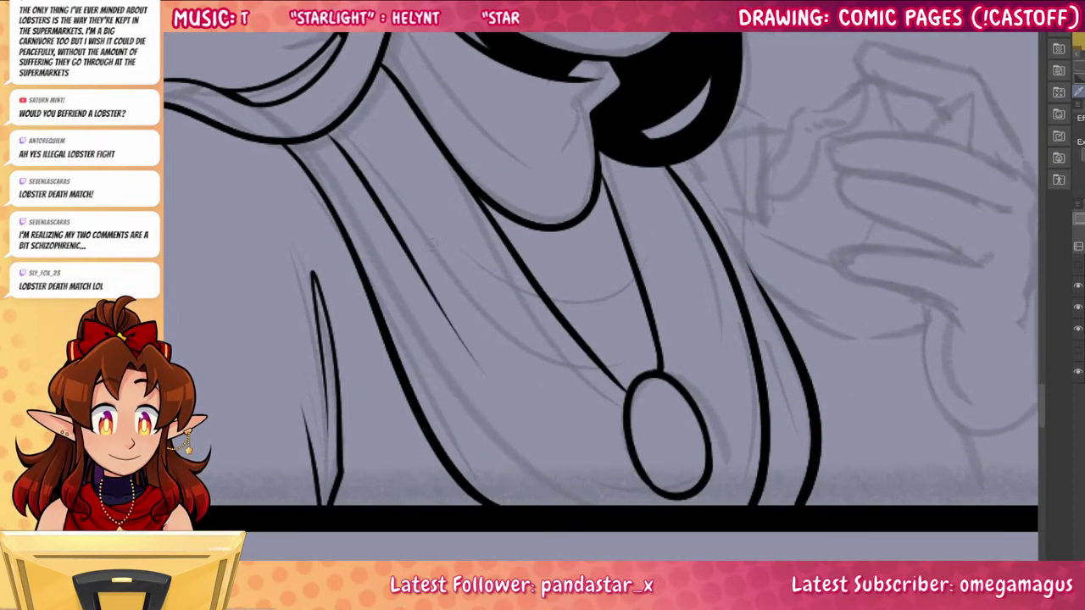
{"action": "left_click_drag", "start_coordinate": [431, 239], "coordinate": [624, 438]}
{"action": "left_click_drag", "start_coordinate": [700, 424], "coordinate": [719, 276]}
{"action": "left_click_drag", "start_coordinate": [634, 168], "coordinate": [665, 295]}
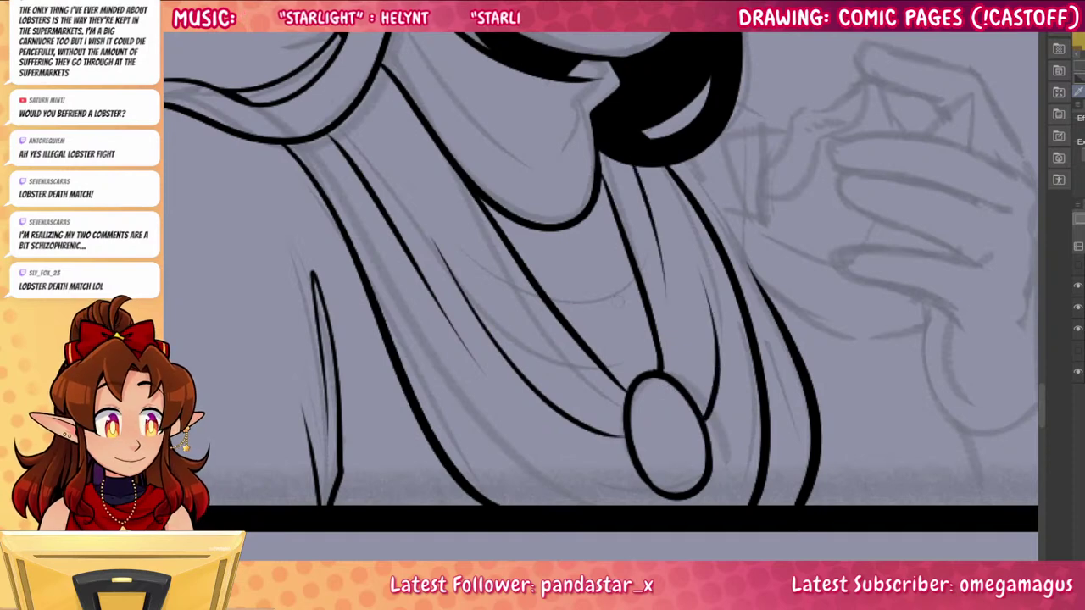
{"action": "left_click_drag", "start_coordinate": [364, 97], "coordinate": [450, 196]}
Fill the upper part of the pointed armpit crease with solid black
{"action": "left_click_drag", "start_coordinate": [677, 505], "coordinate": [832, 476]}
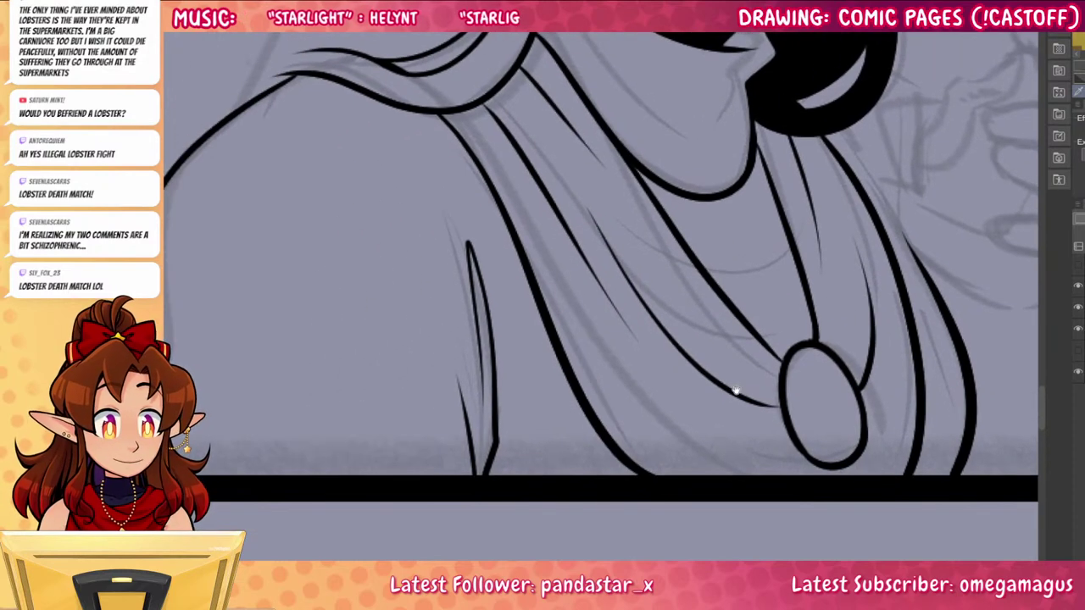
{"action": "left_click_drag", "start_coordinate": [480, 298], "coordinate": [481, 341]}
{"action": "left_click_drag", "start_coordinate": [471, 252], "coordinate": [480, 341]}
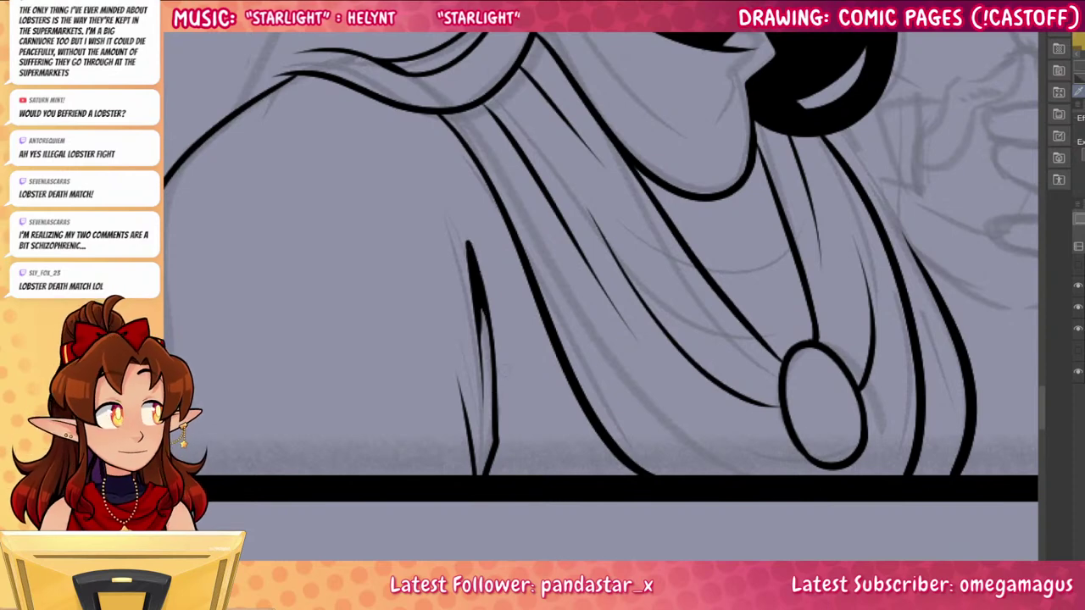
Ink the outer curve of the swept front hair from the headband's front edge around to the cheek
{"action": "left_click_drag", "start_coordinate": [906, 511], "coordinate": [569, 467]}
{"action": "left_click_drag", "start_coordinate": [1012, 415], "coordinate": [855, 477]}
{"action": "mouse_move", "coordinate": [758, 415]}
{"action": "left_mouse_down"}
{"action": "mouse_move", "coordinate": [872, 498]}
{"action": "mouse_move", "coordinate": [819, 535]}
{"action": "left_mouse_up"}
{"action": "left_click_drag", "start_coordinate": [629, 253], "coordinate": [783, 463]}
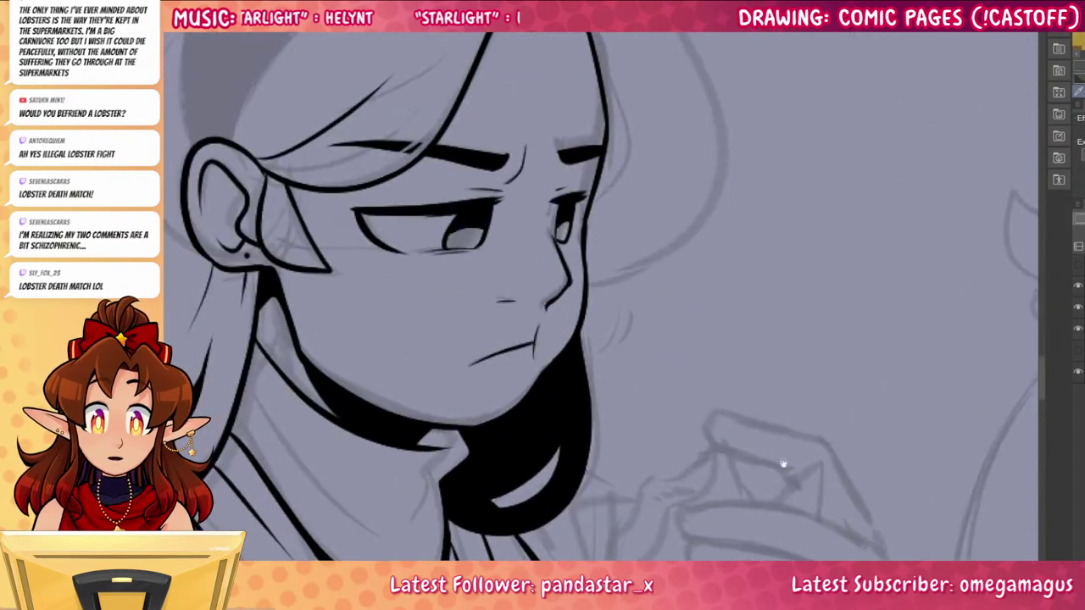
{"action": "scroll", "coordinate": [648, 263], "scroll_direction": "down", "scroll_amount": 2}
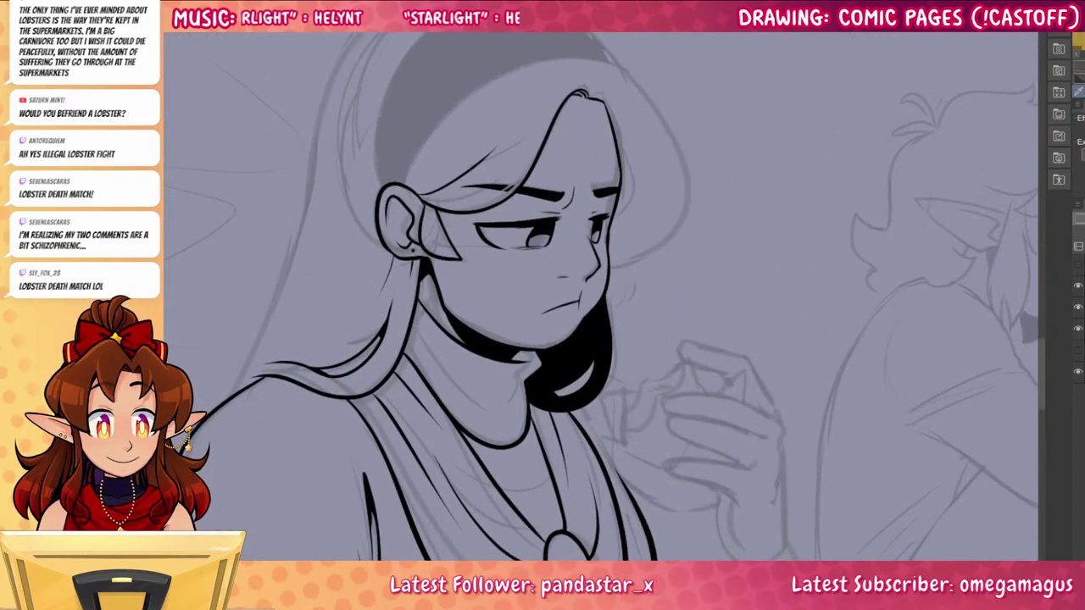
{"action": "left_click_drag", "start_coordinate": [728, 360], "coordinate": [805, 429]}
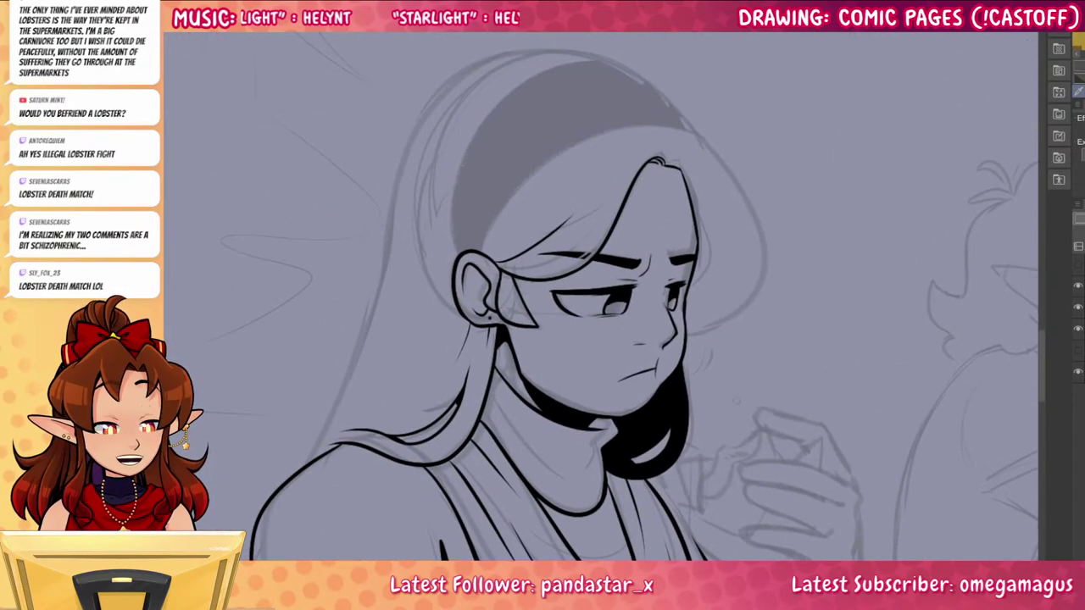
{"action": "mouse_move", "coordinate": [691, 131]}
{"action": "left_mouse_down"}
{"action": "mouse_move", "coordinate": [751, 212]}
{"action": "mouse_move", "coordinate": [695, 339]}
{"action": "mouse_move", "coordinate": [736, 327]}
{"action": "left_mouse_up"}
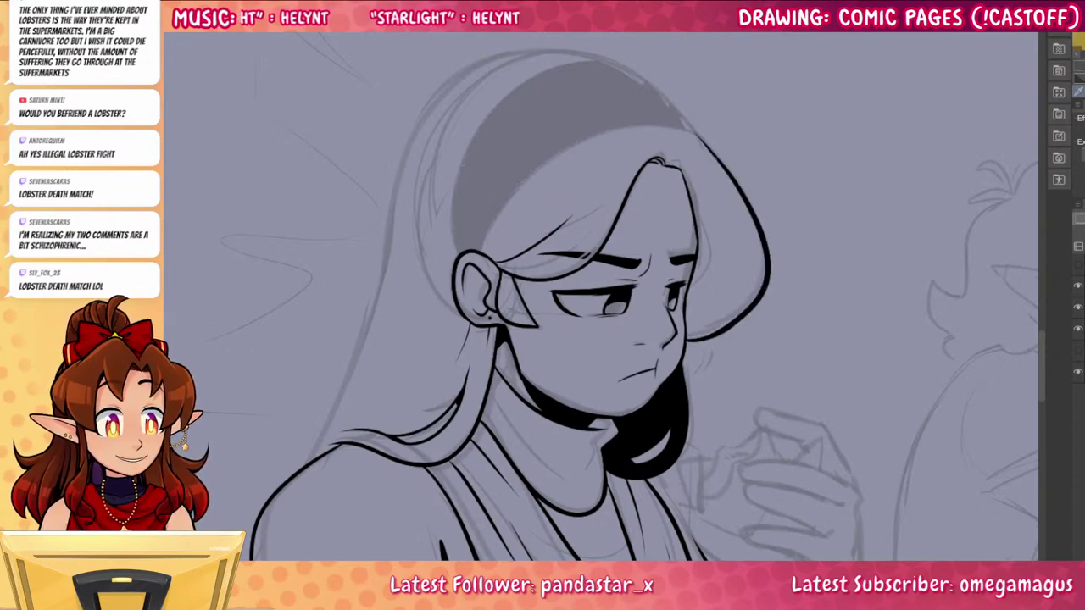
Ink the top of the head from the front hair over the crown and the long back hair down to the shoulder
{"action": "mouse_move", "coordinate": [712, 152]}
{"action": "left_mouse_down"}
{"action": "mouse_move", "coordinate": [658, 98]}
{"action": "mouse_move", "coordinate": [529, 57]}
{"action": "mouse_move", "coordinate": [386, 203]}
{"action": "mouse_move", "coordinate": [368, 300]}
{"action": "left_mouse_up"}
{"action": "key", "text": "ctrl+z"}
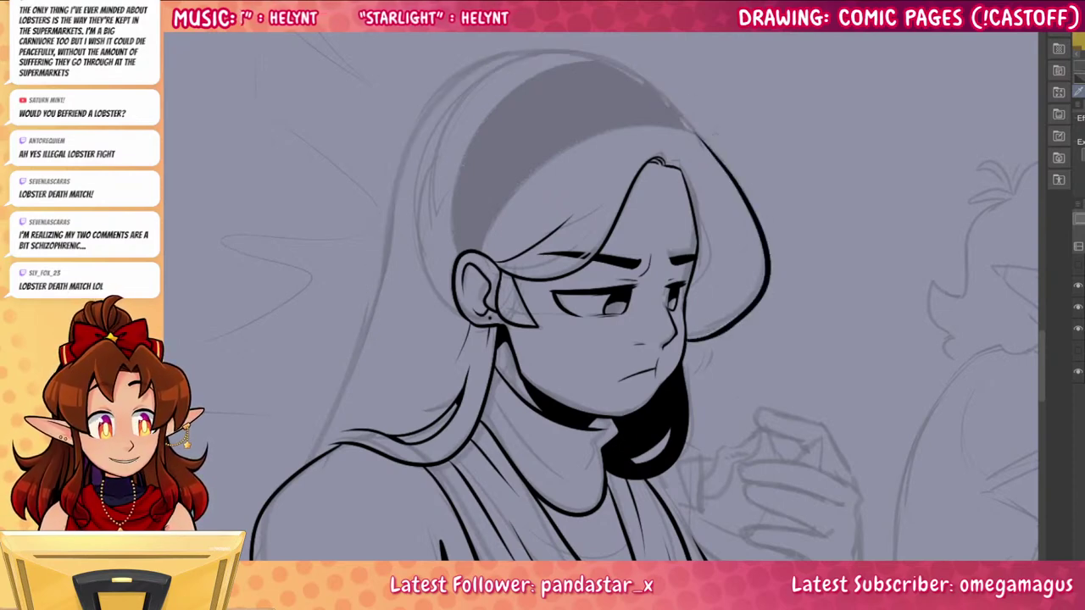
{"action": "mouse_move", "coordinate": [709, 147]}
{"action": "left_mouse_down"}
{"action": "mouse_move", "coordinate": [558, 55]}
{"action": "mouse_move", "coordinate": [390, 266]}
{"action": "left_mouse_up"}
{"action": "key", "text": "ctrl+z"}
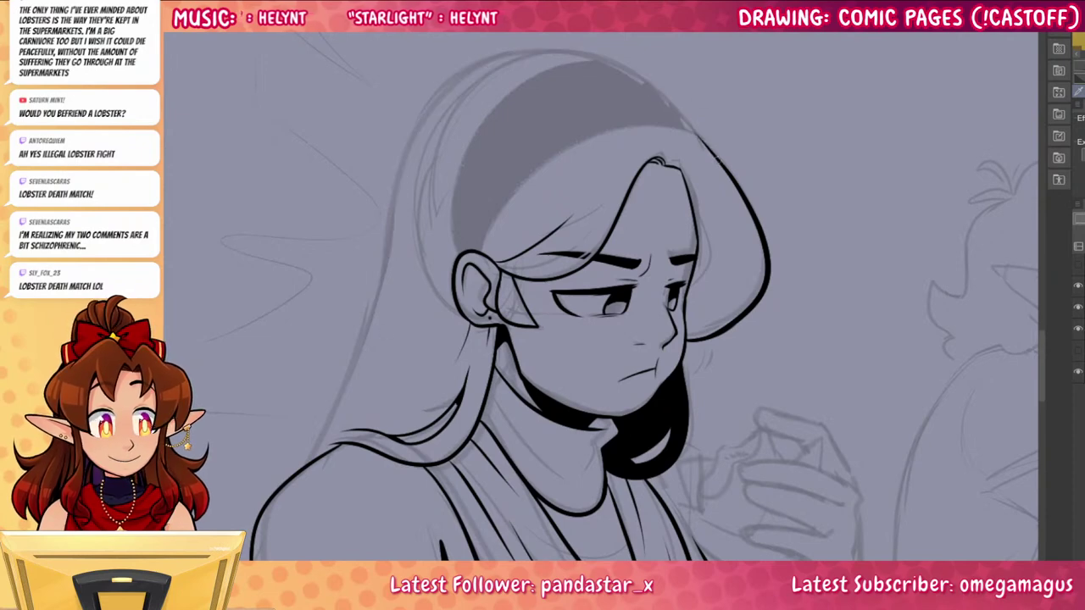
{"action": "mouse_move", "coordinate": [721, 163]}
{"action": "left_mouse_down"}
{"action": "mouse_move", "coordinate": [670, 114]}
{"action": "mouse_move", "coordinate": [404, 144]}
{"action": "mouse_move", "coordinate": [368, 268]}
{"action": "left_mouse_up"}
{"action": "mouse_move", "coordinate": [388, 190]}
{"action": "left_mouse_down"}
{"action": "mouse_move", "coordinate": [317, 419]}
{"action": "mouse_move", "coordinate": [275, 499]}
{"action": "left_mouse_up"}
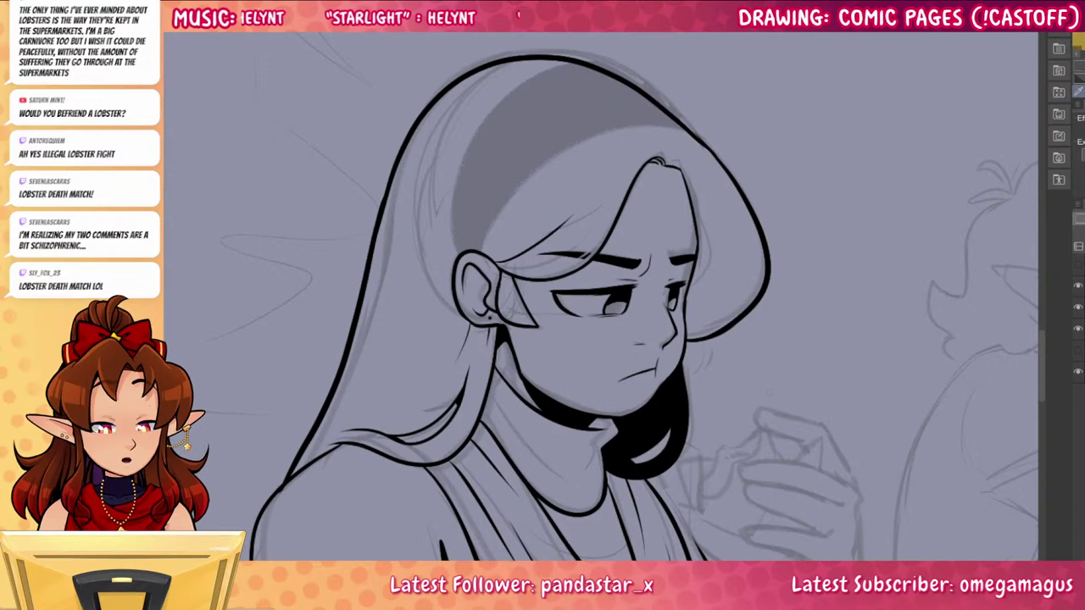
Outline the headband from behind the ear to the top of the head and fill it solid black
{"action": "left_click_drag", "start_coordinate": [839, 395], "coordinate": [790, 474]}
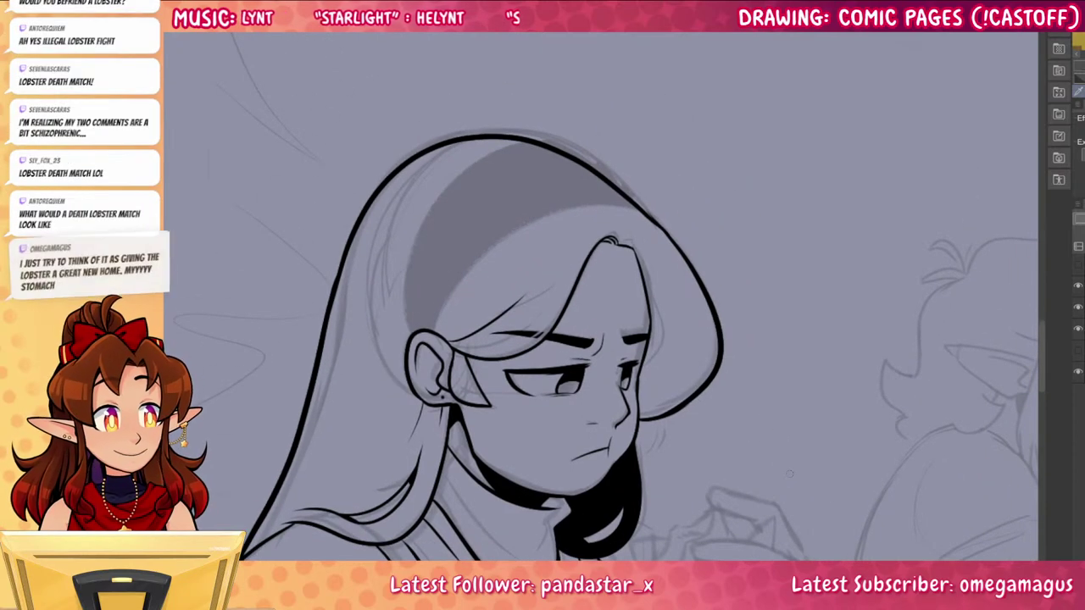
{"action": "mouse_move", "coordinate": [436, 337]}
{"action": "left_mouse_down"}
{"action": "mouse_move", "coordinate": [444, 312]}
{"action": "mouse_move", "coordinate": [632, 213]}
{"action": "mouse_move", "coordinate": [490, 252]}
{"action": "mouse_move", "coordinate": [432, 332]}
{"action": "mouse_move", "coordinate": [412, 282]}
{"action": "mouse_move", "coordinate": [512, 140]}
{"action": "mouse_move", "coordinate": [532, 156]}
{"action": "left_mouse_up"}
{"action": "key", "text": "ctrl+z"}
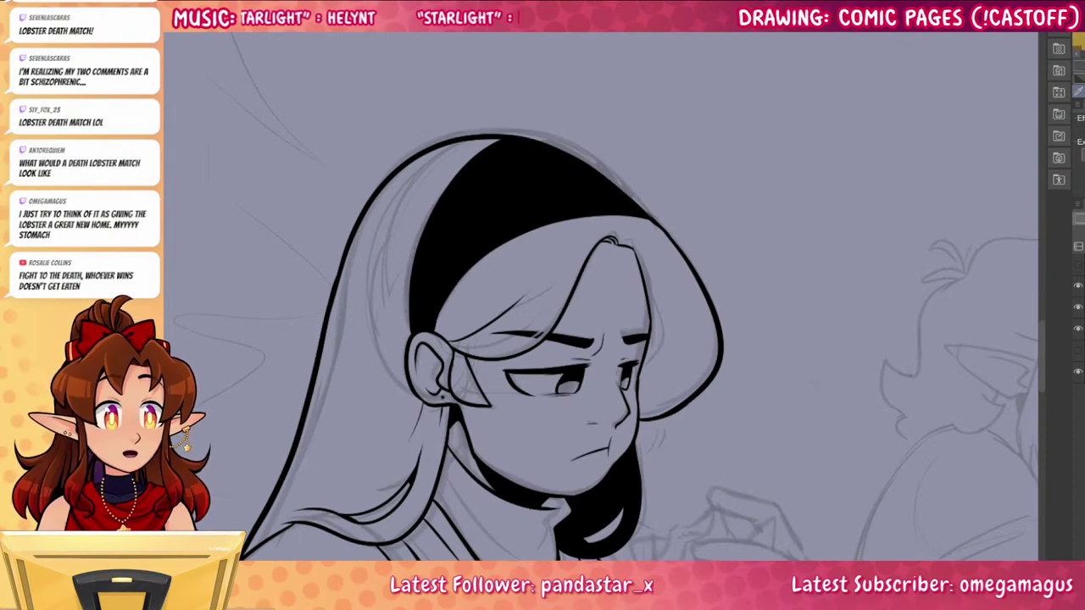
Ink the slanted back outline behind the sleeve, from the upper arm down to the panel's lower border
{"action": "left_click_drag", "start_coordinate": [778, 534], "coordinate": [864, 312]}
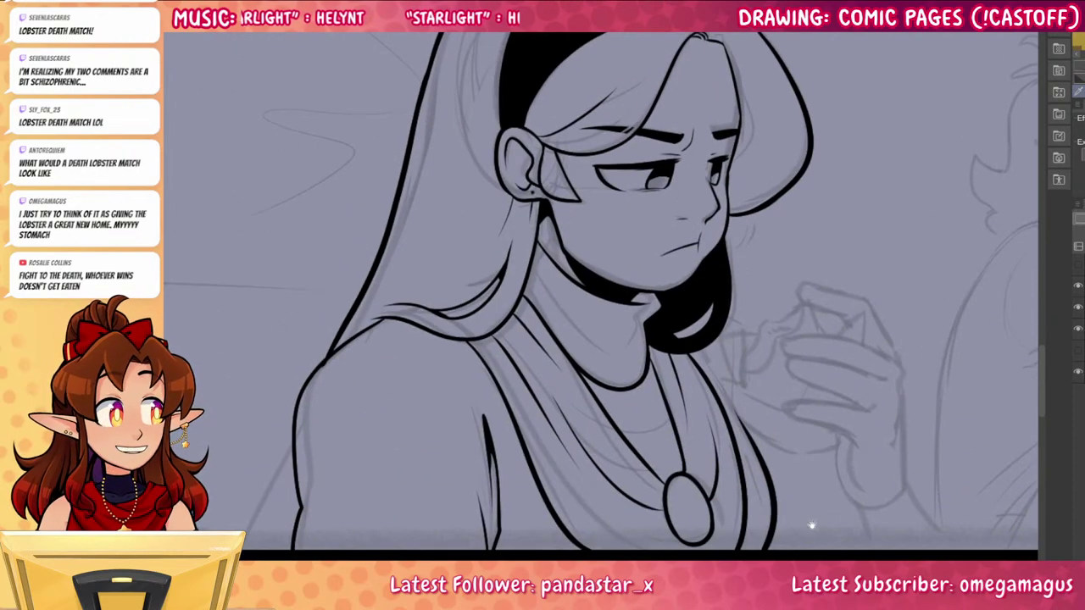
{"action": "mouse_move", "coordinate": [811, 526]}
{"action": "left_mouse_down"}
{"action": "mouse_move", "coordinate": [816, 393]}
{"action": "mouse_move", "coordinate": [845, 540]}
{"action": "mouse_move", "coordinate": [852, 327]}
{"action": "left_mouse_up"}
{"action": "left_click_drag", "start_coordinate": [819, 433], "coordinate": [888, 520]}
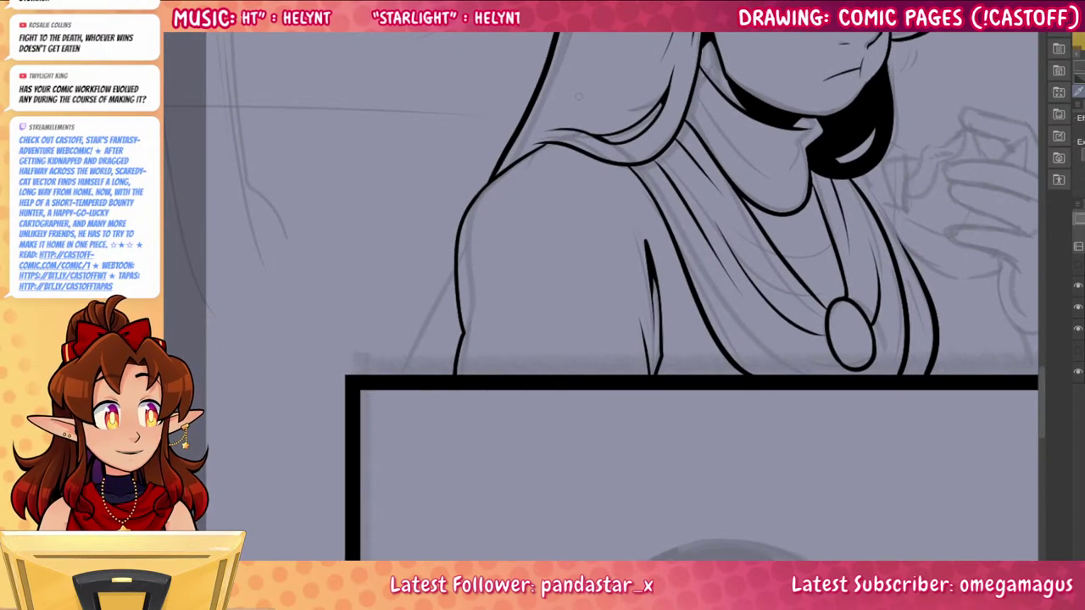
{"action": "left_click_drag", "start_coordinate": [782, 354], "coordinate": [755, 434]}
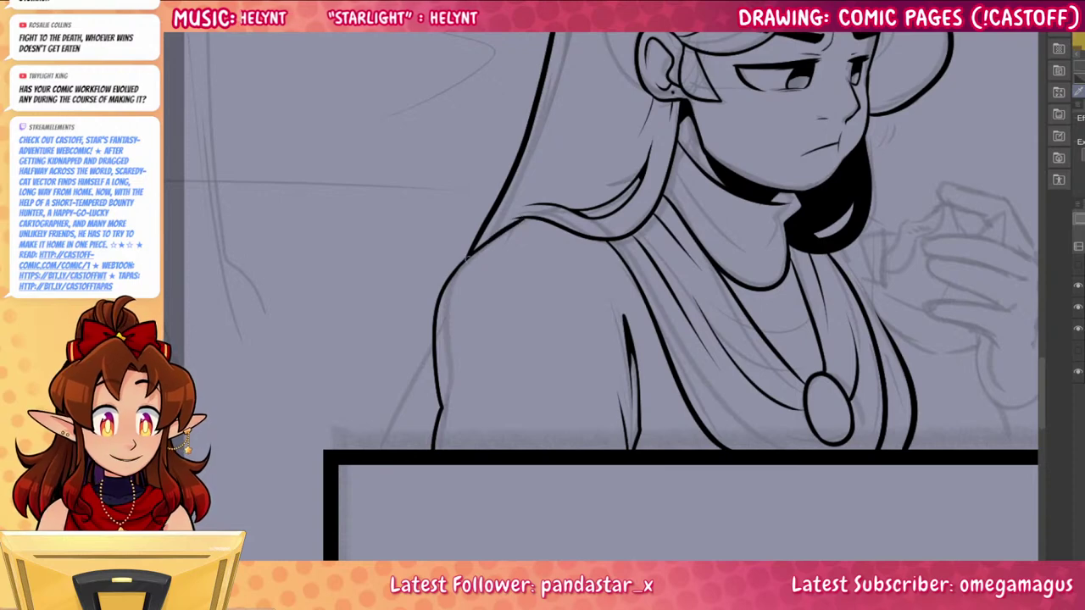
{"action": "mouse_move", "coordinate": [434, 321]}
{"action": "left_mouse_down"}
{"action": "mouse_move", "coordinate": [375, 456]}
{"action": "mouse_move", "coordinate": [427, 339]}
{"action": "mouse_move", "coordinate": [396, 390]}
{"action": "left_mouse_up"}
{"action": "key", "text": "ctrl+z"}
{"action": "key", "text": "ctrl+z"}
{"action": "key", "text": "ctrl+z"}
{"action": "key", "text": "ctrl+z"}
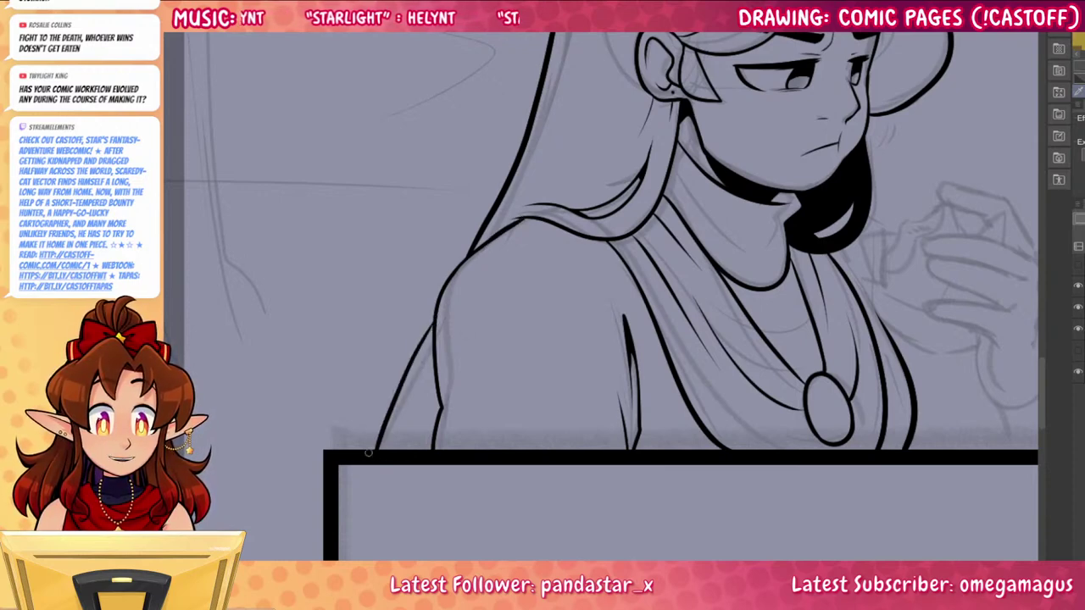
{"action": "left_click_drag", "start_coordinate": [371, 453], "coordinate": [397, 387]}
{"action": "key", "text": "ctrl+z"}
{"action": "left_click_drag", "start_coordinate": [436, 315], "coordinate": [423, 339]}
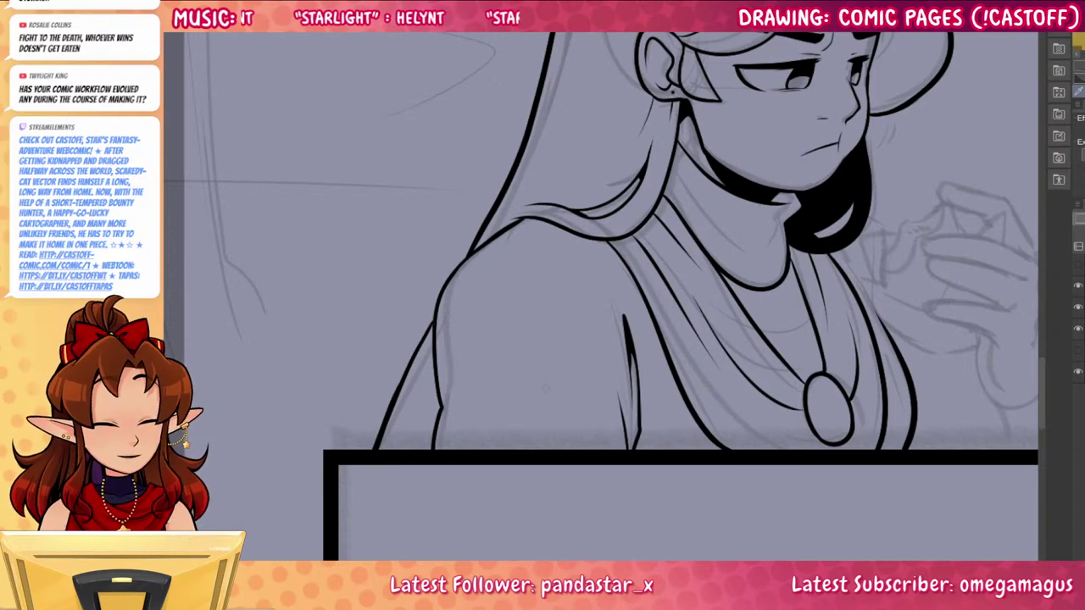
Ink the thin curved fold line across the lower sleeve, between the outer arm edge and the armpit crease
{"action": "left_click_drag", "start_coordinate": [510, 400], "coordinate": [602, 433]}
{"action": "key", "text": "ctrl+z"}
{"action": "left_click_drag", "start_coordinate": [465, 405], "coordinate": [578, 431]}
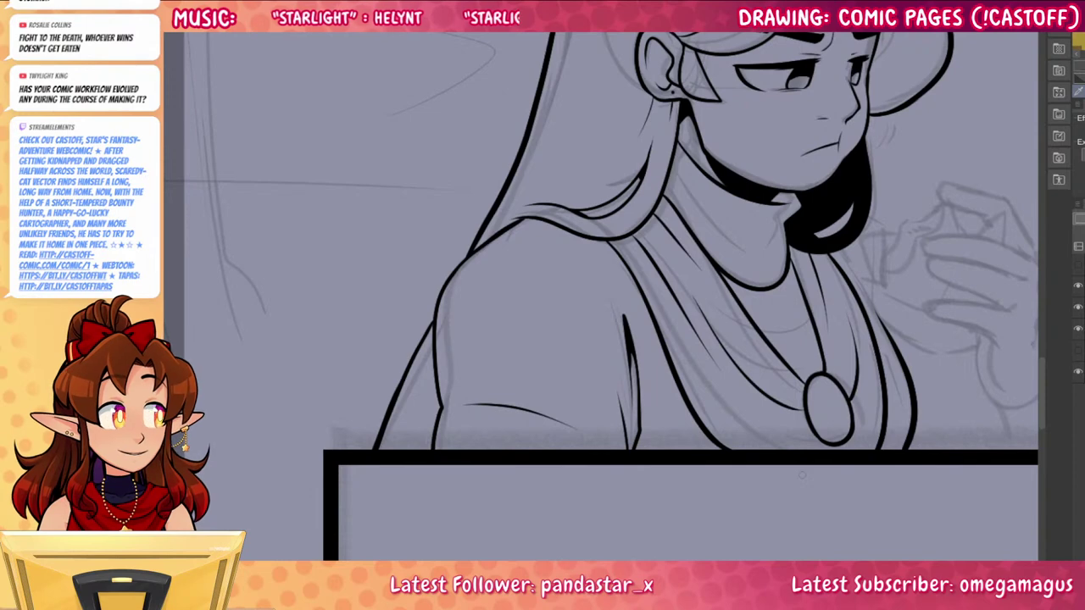
Ink the lowest finger of the raised hand and the curved palm line running down from it toward the wrist
{"action": "left_click_drag", "start_coordinate": [802, 474], "coordinate": [599, 498]}
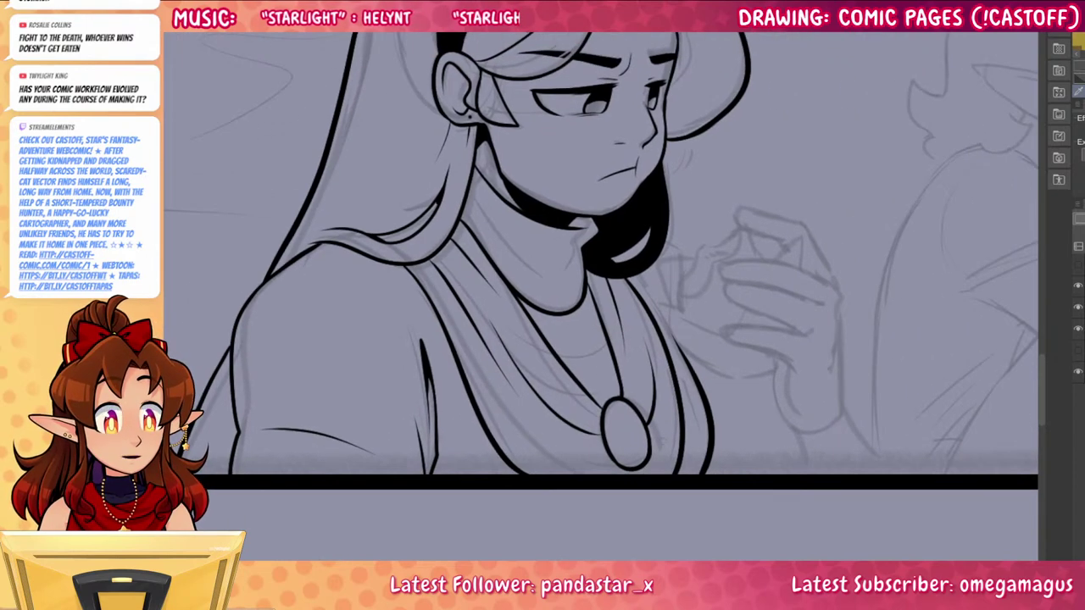
{"action": "left_click_drag", "start_coordinate": [663, 441], "coordinate": [461, 450]}
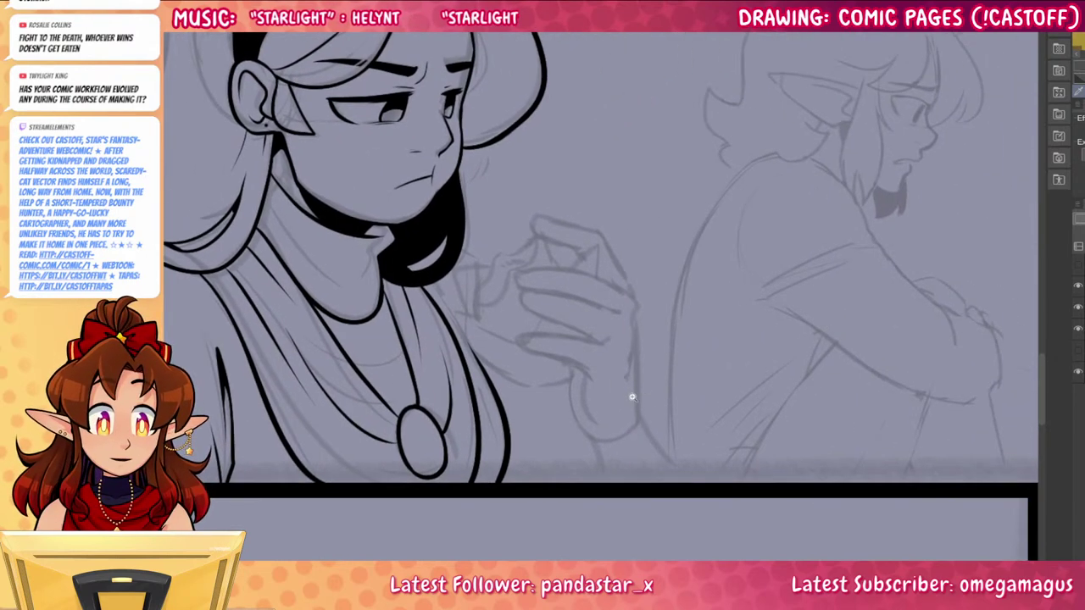
{"action": "scroll", "coordinate": [653, 394], "scroll_direction": "up", "scroll_amount": 2}
{"action": "mouse_move", "coordinate": [591, 302]}
{"action": "left_mouse_down"}
{"action": "mouse_move", "coordinate": [575, 312]}
{"action": "mouse_move", "coordinate": [447, 301]}
{"action": "mouse_move", "coordinate": [529, 339]}
{"action": "left_mouse_up"}
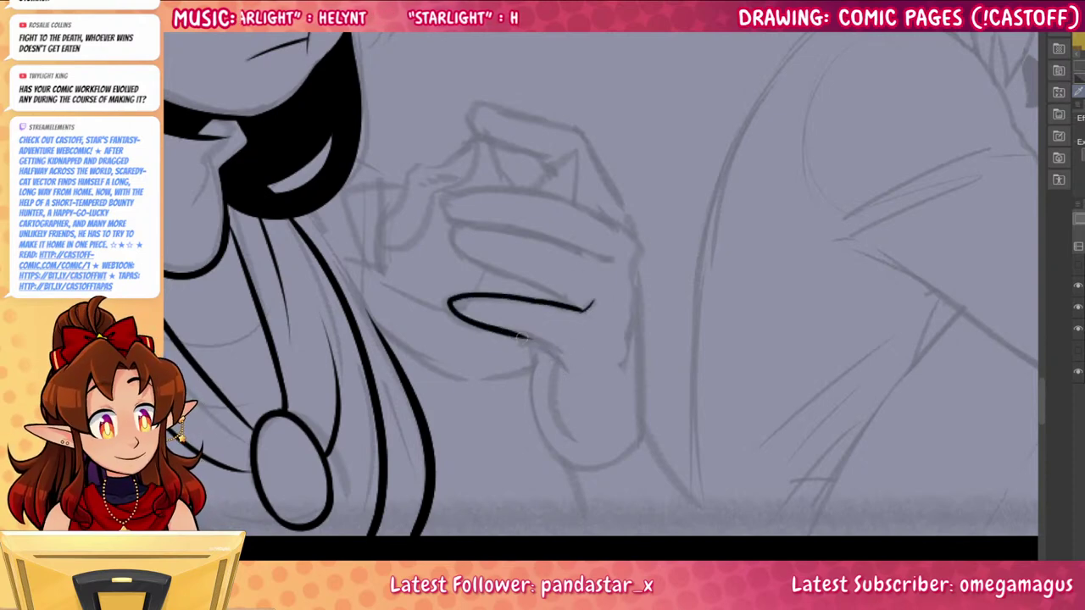
{"action": "mouse_move", "coordinate": [533, 341]}
{"action": "left_mouse_down"}
{"action": "mouse_move", "coordinate": [559, 355]}
{"action": "mouse_move", "coordinate": [549, 350]}
{"action": "mouse_move", "coordinate": [583, 456]}
{"action": "left_mouse_up"}
Ink the middle finger of the raised hand, from the small knuckle crease around the fingertip to the finger below
{"action": "mouse_move", "coordinate": [642, 296]}
{"action": "left_mouse_down"}
{"action": "mouse_move", "coordinate": [652, 337]}
{"action": "mouse_move", "coordinate": [621, 295]}
{"action": "mouse_move", "coordinate": [538, 263]}
{"action": "left_mouse_up"}
{"action": "key", "text": "ctrl+z"}
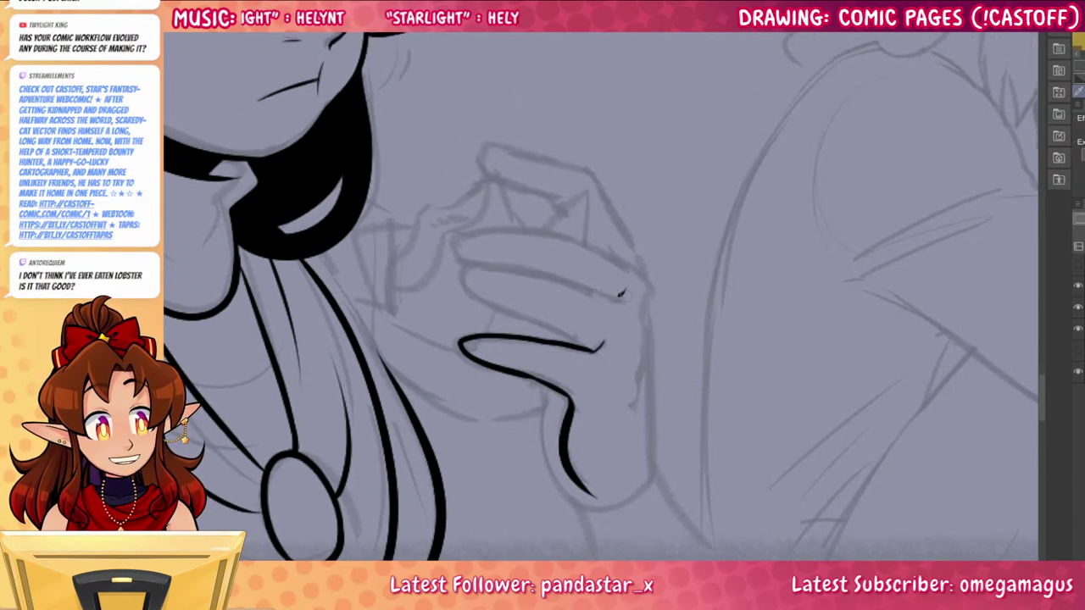
{"action": "mouse_move", "coordinate": [625, 293]}
{"action": "left_mouse_down"}
{"action": "mouse_move", "coordinate": [487, 260]}
{"action": "mouse_move", "coordinate": [536, 314]}
{"action": "left_mouse_up"}
{"action": "key", "text": "ctrl+z"}
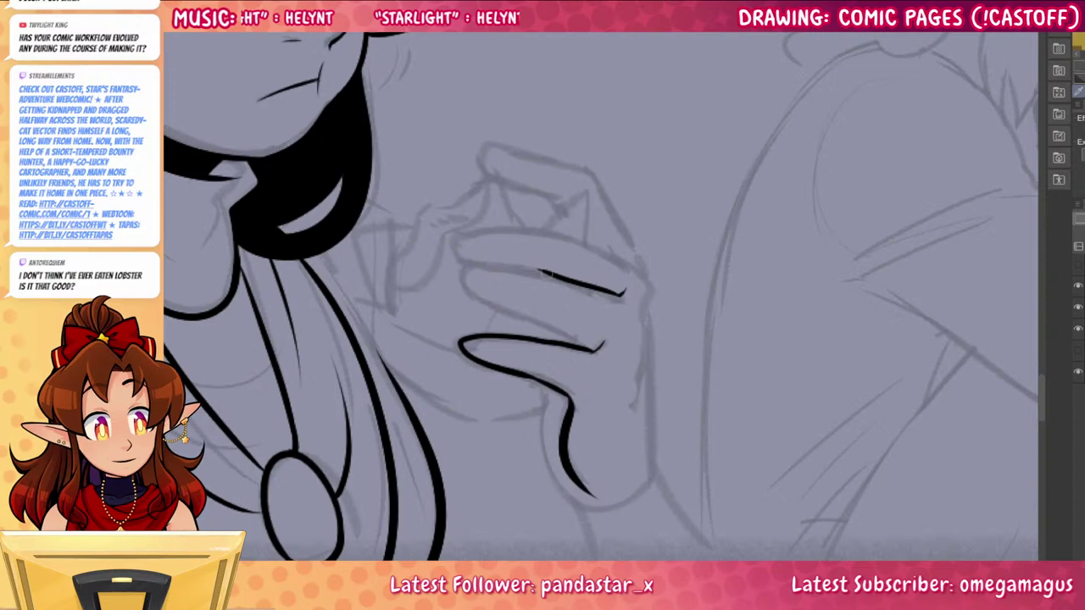
{"action": "mouse_move", "coordinate": [562, 275]}
{"action": "left_mouse_down"}
{"action": "mouse_move", "coordinate": [491, 266]}
{"action": "mouse_move", "coordinate": [539, 318]}
{"action": "mouse_move", "coordinate": [595, 349]}
{"action": "left_mouse_up"}
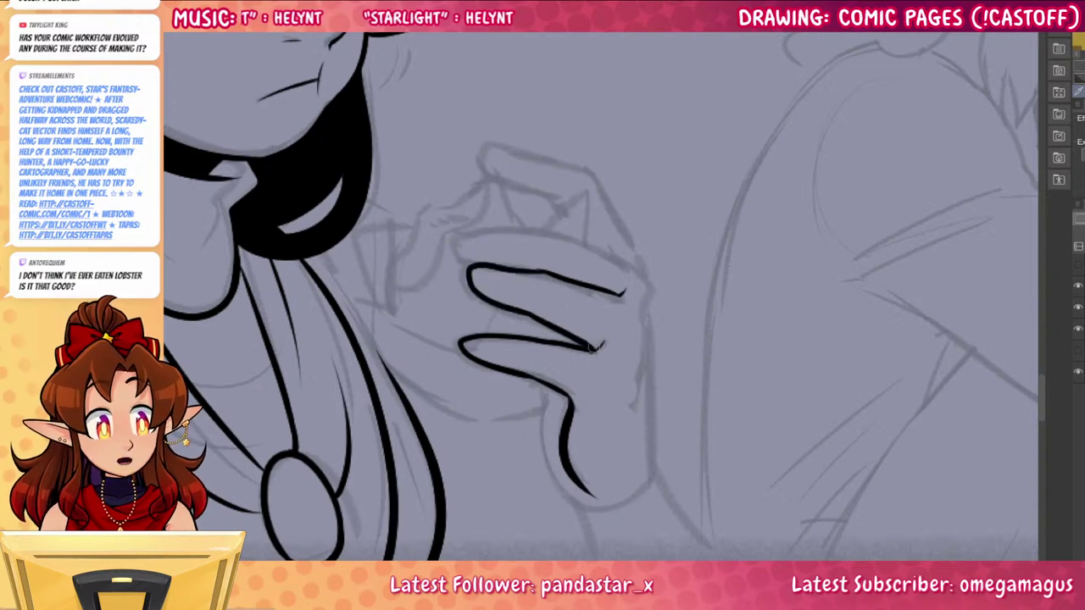
Ink the finger above, the back of the hand with its inner crease, and the outer wrist line down to the panel border
{"action": "mouse_move", "coordinate": [637, 269]}
{"action": "left_mouse_down"}
{"action": "mouse_move", "coordinate": [534, 237]}
{"action": "mouse_move", "coordinate": [473, 270]}
{"action": "left_mouse_up"}
{"action": "mouse_move", "coordinate": [643, 268]}
{"action": "left_mouse_down"}
{"action": "mouse_move", "coordinate": [654, 336]}
{"action": "mouse_move", "coordinate": [634, 422]}
{"action": "left_mouse_up"}
{"action": "left_click_drag", "start_coordinate": [653, 317], "coordinate": [650, 480]}
{"action": "key", "text": "ctrl+z"}
{"action": "left_click_drag", "start_coordinate": [775, 512], "coordinate": [714, 401]}
{"action": "left_click_drag", "start_coordinate": [586, 360], "coordinate": [660, 467]}
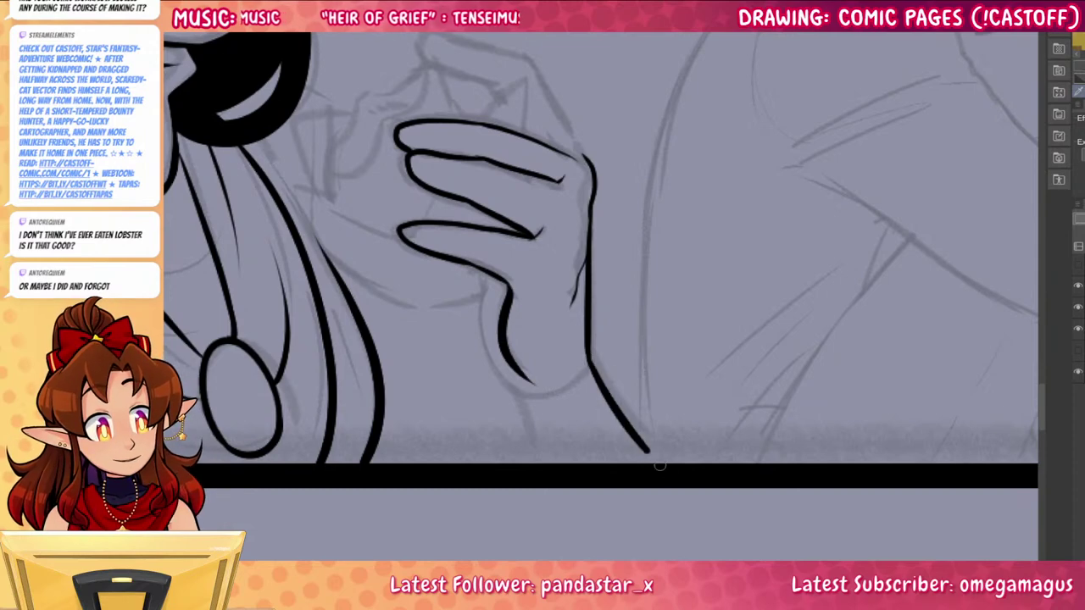
Ink the heel of the hand, the uppermost finger and the pointed food tip between the fingers, with a black shadow beside it
{"action": "left_click_drag", "start_coordinate": [523, 393], "coordinate": [457, 305]}
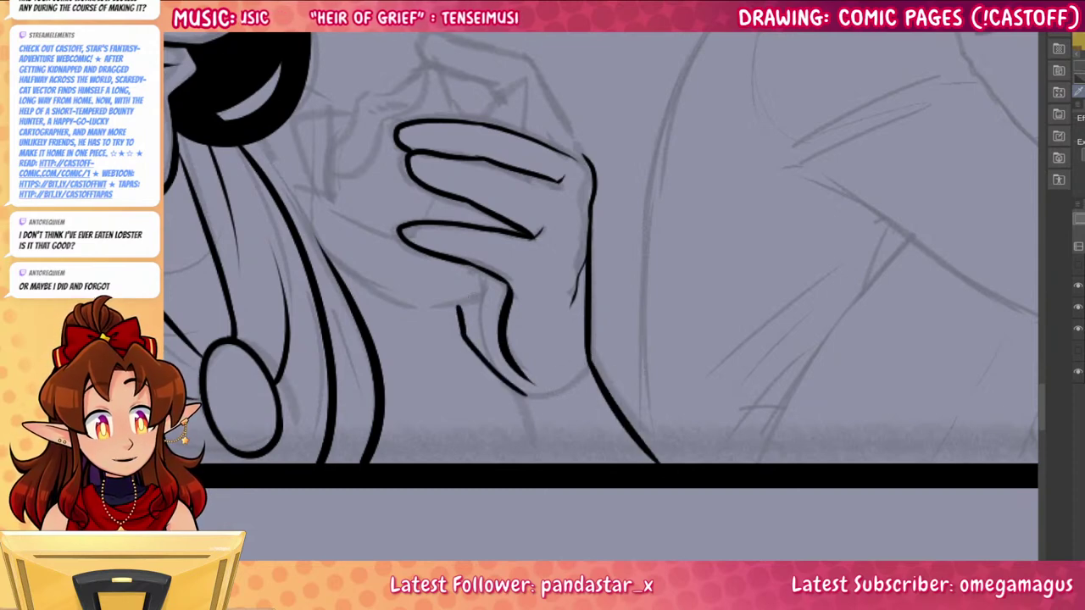
{"action": "scroll", "coordinate": [737, 361], "scroll_direction": "up", "scroll_amount": 3}
{"action": "mouse_move", "coordinate": [627, 296]}
{"action": "left_mouse_down"}
{"action": "mouse_move", "coordinate": [574, 222]}
{"action": "mouse_move", "coordinate": [491, 197]}
{"action": "mouse_move", "coordinate": [532, 235]}
{"action": "mouse_move", "coordinate": [575, 203]}
{"action": "mouse_move", "coordinate": [566, 273]}
{"action": "left_mouse_up"}
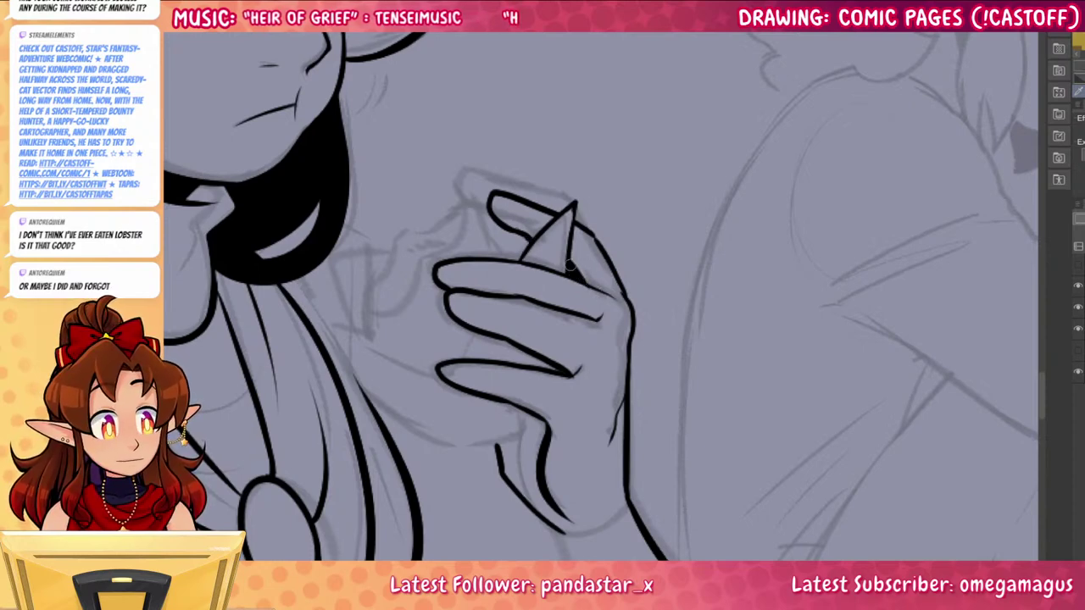
{"action": "left_click_drag", "start_coordinate": [584, 230], "coordinate": [604, 261]}
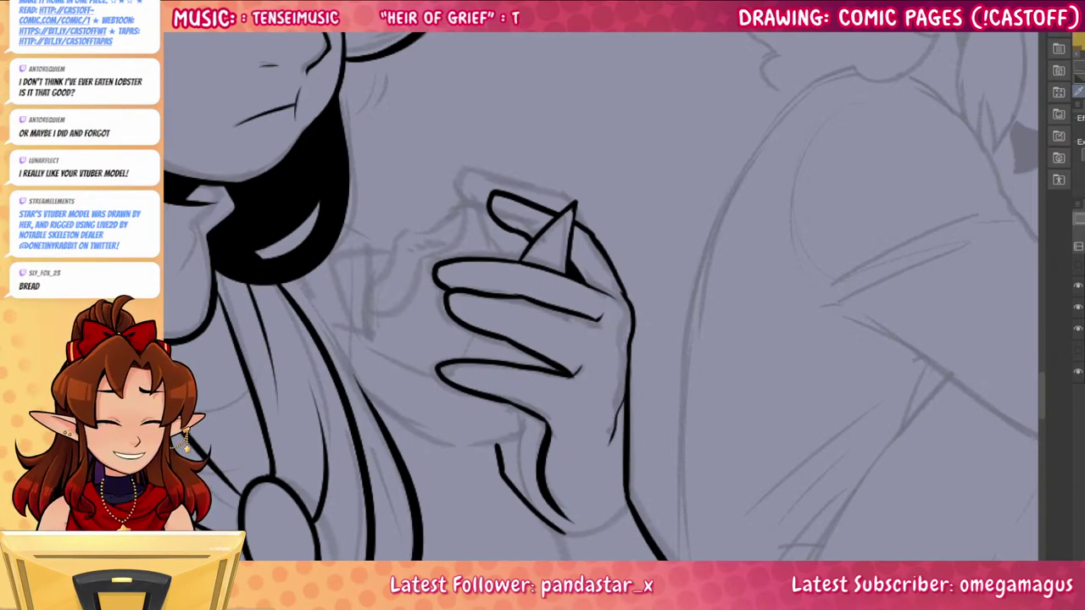
Ink the rounded lower part of the held food with its pointed end toward the chest and the short edge between the fingers
{"action": "left_click_drag", "start_coordinate": [808, 456], "coordinate": [882, 340]}
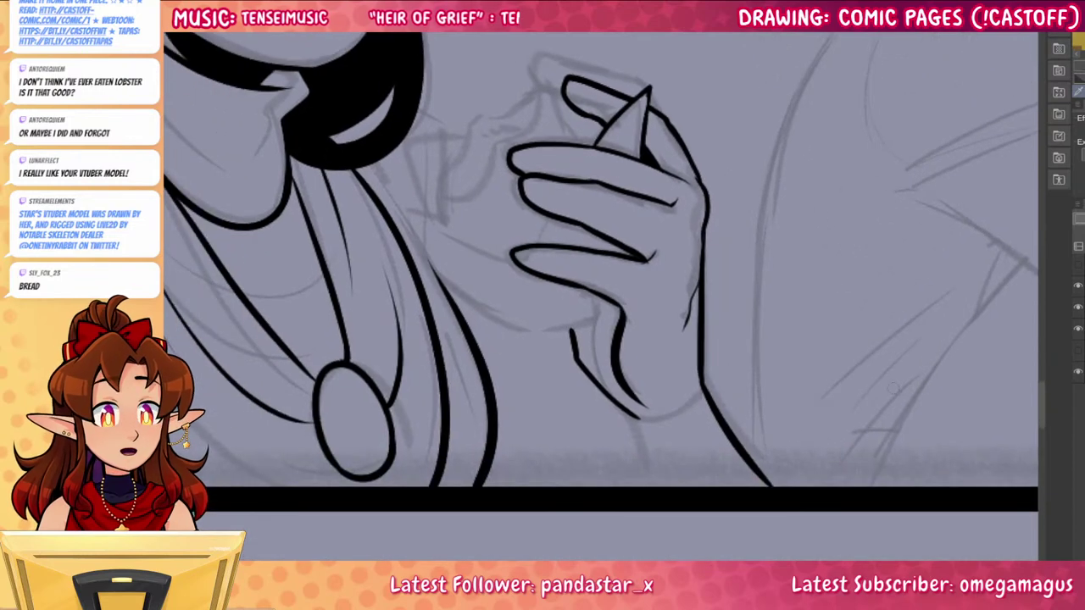
{"action": "left_click_drag", "start_coordinate": [787, 419], "coordinate": [847, 479]}
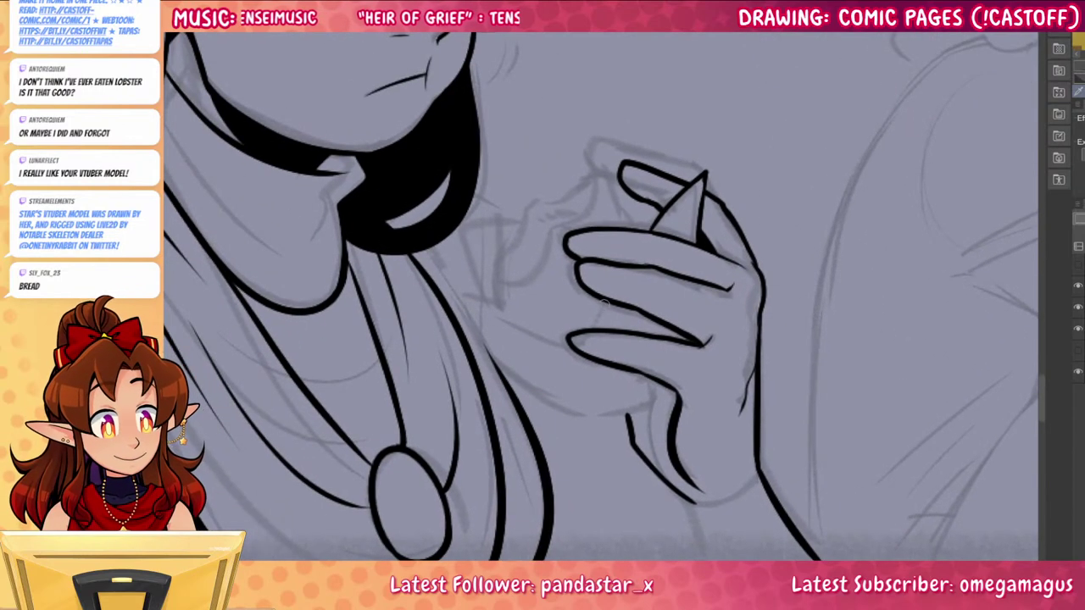
{"action": "mouse_move", "coordinate": [604, 303]}
{"action": "left_mouse_down"}
{"action": "mouse_move", "coordinate": [600, 331]}
{"action": "mouse_move", "coordinate": [449, 357]}
{"action": "mouse_move", "coordinate": [602, 407]}
{"action": "mouse_move", "coordinate": [642, 389]}
{"action": "left_mouse_up"}
{"action": "key", "text": "ctrl+z"}
{"action": "mouse_move", "coordinate": [502, 368]}
{"action": "left_mouse_down"}
{"action": "mouse_move", "coordinate": [563, 403]}
{"action": "mouse_move", "coordinate": [652, 385]}
{"action": "mouse_move", "coordinate": [639, 454]}
{"action": "left_mouse_up"}
{"action": "left_click_drag", "start_coordinate": [507, 363], "coordinate": [557, 383]}
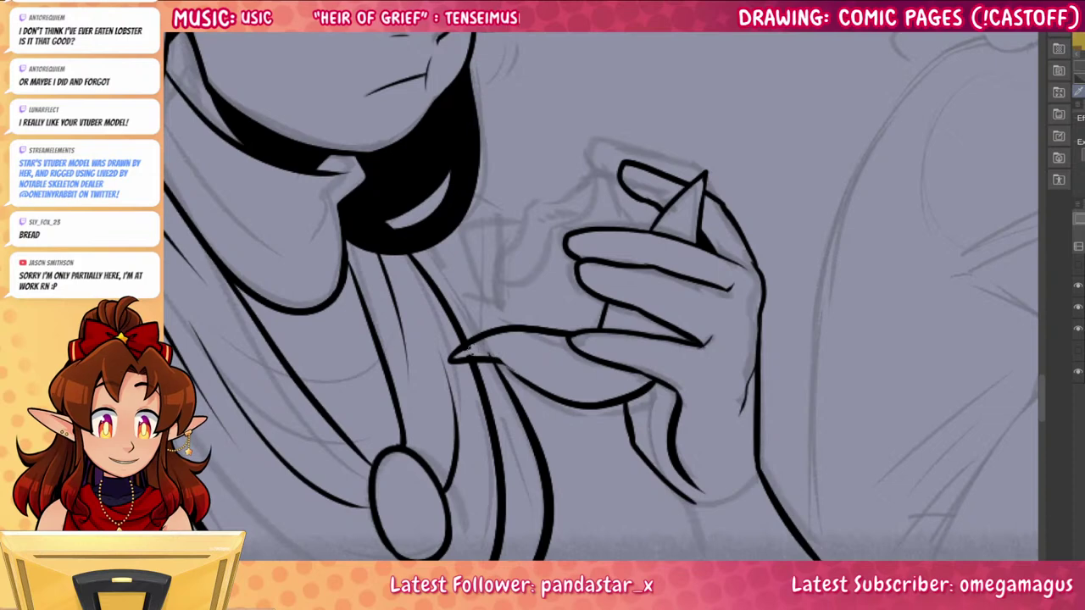
{"action": "mouse_move", "coordinate": [469, 343]}
{"action": "left_mouse_down"}
{"action": "mouse_move", "coordinate": [478, 357]}
{"action": "mouse_move", "coordinate": [532, 361]}
{"action": "mouse_move", "coordinate": [536, 385]}
{"action": "left_mouse_up"}
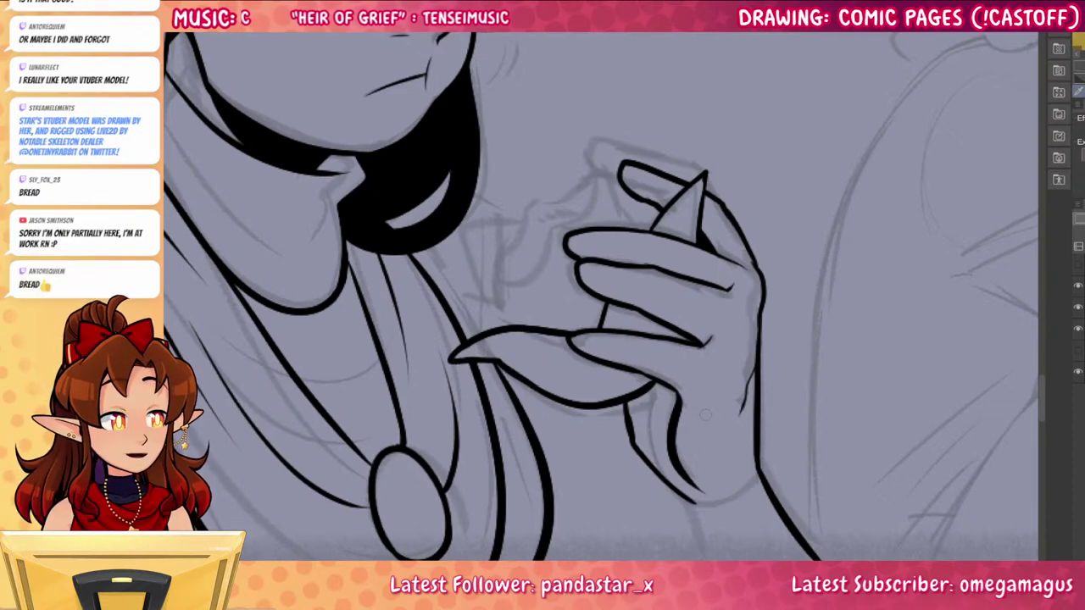
Ink the jagged bitten edge of the held food and the second small pointed tip above the uppermost finger
{"action": "left_click_drag", "start_coordinate": [891, 341], "coordinate": [916, 431]}
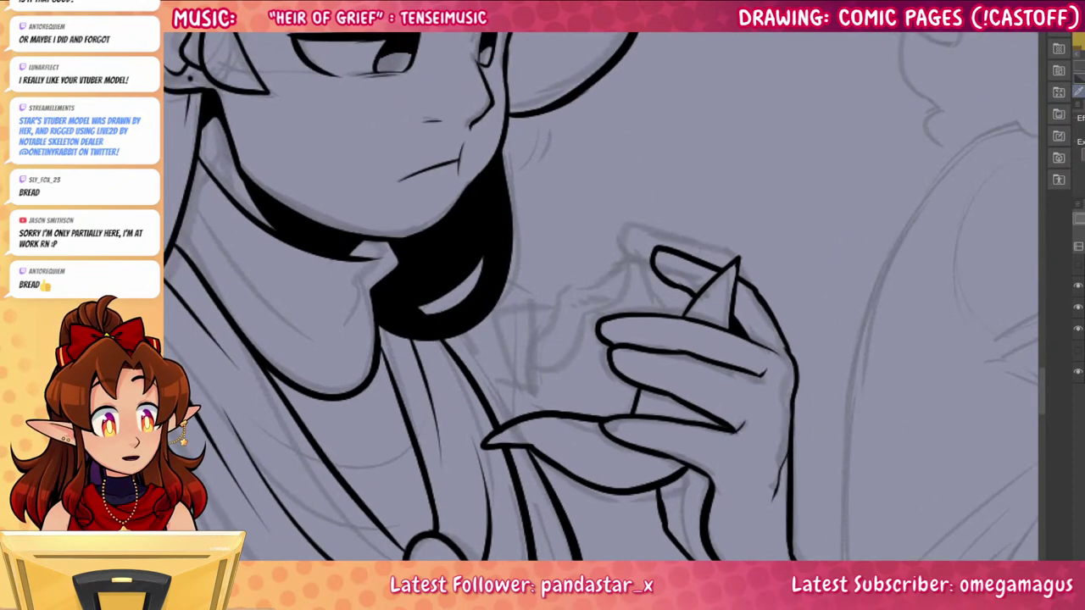
{"action": "mouse_move", "coordinate": [684, 254]}
{"action": "left_mouse_down"}
{"action": "mouse_move", "coordinate": [696, 225]}
{"action": "mouse_move", "coordinate": [712, 264]}
{"action": "left_mouse_up"}
{"action": "mouse_move", "coordinate": [655, 249]}
{"action": "left_mouse_down"}
{"action": "mouse_move", "coordinate": [618, 265]}
{"action": "mouse_move", "coordinate": [613, 299]}
{"action": "mouse_move", "coordinate": [586, 313]}
{"action": "mouse_move", "coordinate": [556, 369]}
{"action": "mouse_move", "coordinate": [529, 378]}
{"action": "mouse_move", "coordinate": [527, 415]}
{"action": "mouse_move", "coordinate": [526, 372]}
{"action": "mouse_move", "coordinate": [558, 295]}
{"action": "mouse_move", "coordinate": [626, 247]}
{"action": "left_mouse_up"}
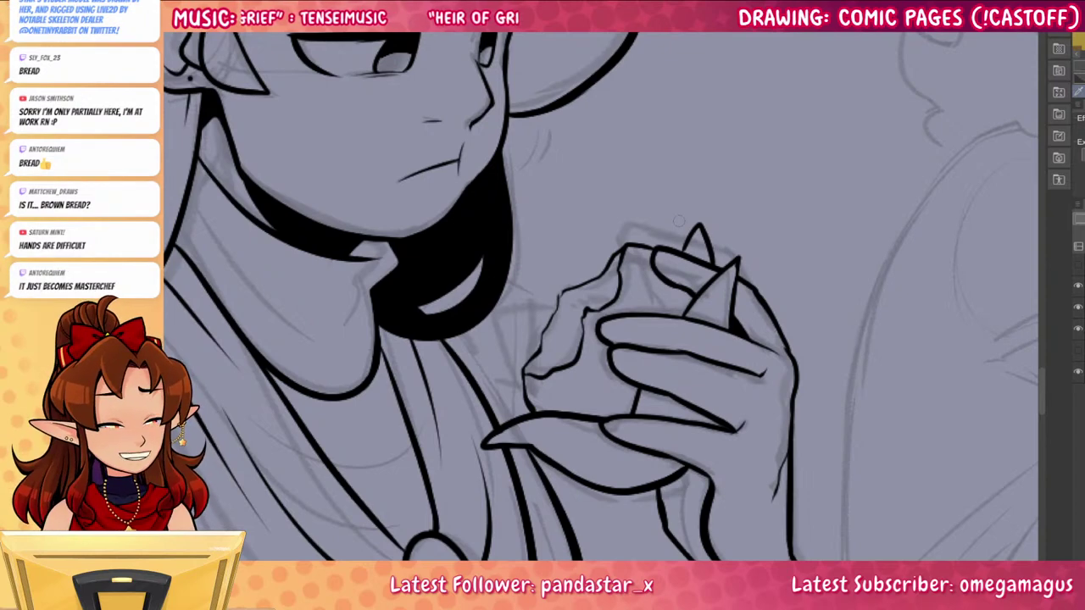
Ink the inner wrist line from the heel of the hand down to the panel's lower border
{"action": "mouse_move", "coordinate": [894, 468]}
{"action": "left_mouse_down"}
{"action": "mouse_move", "coordinate": [908, 467]}
{"action": "mouse_move", "coordinate": [920, 383]}
{"action": "left_mouse_up"}
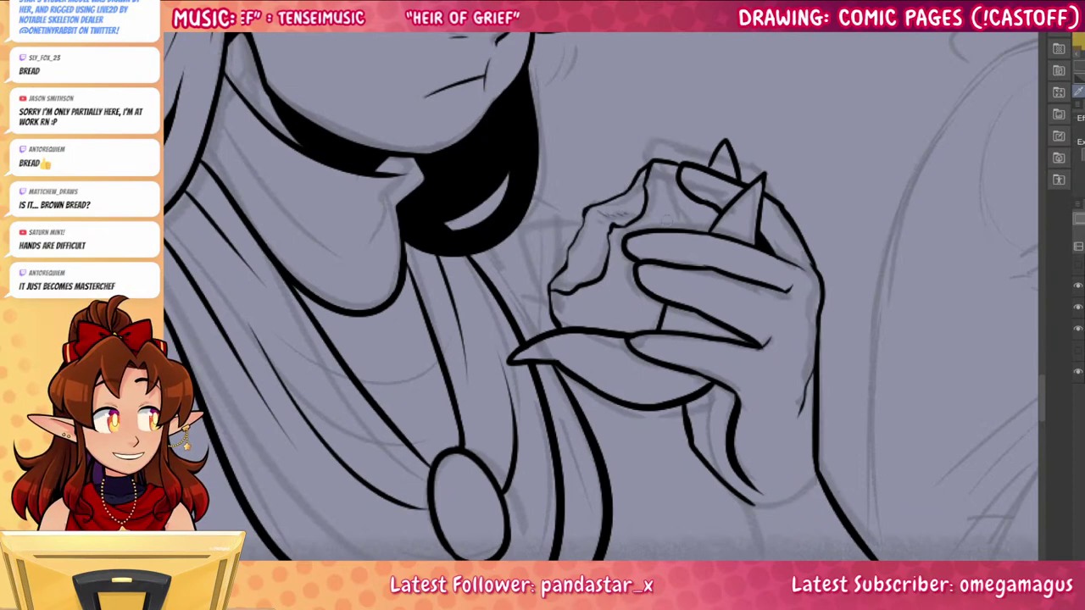
{"action": "mouse_move", "coordinate": [864, 364]}
{"action": "left_mouse_down"}
{"action": "mouse_move", "coordinate": [814, 481]}
{"action": "mouse_move", "coordinate": [789, 375]}
{"action": "left_mouse_up"}
{"action": "left_click_drag", "start_coordinate": [803, 467], "coordinate": [844, 366]}
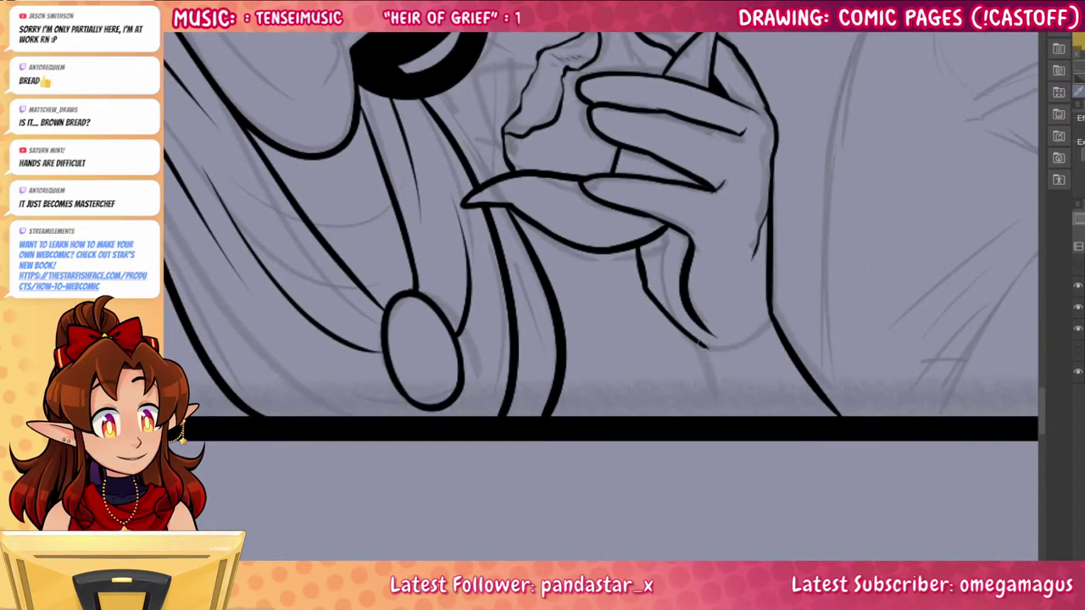
{"action": "left_click_drag", "start_coordinate": [706, 348], "coordinate": [720, 431]}
{"action": "key", "text": "ctrl+z"}
{"action": "left_click_drag", "start_coordinate": [705, 346], "coordinate": [724, 420]}
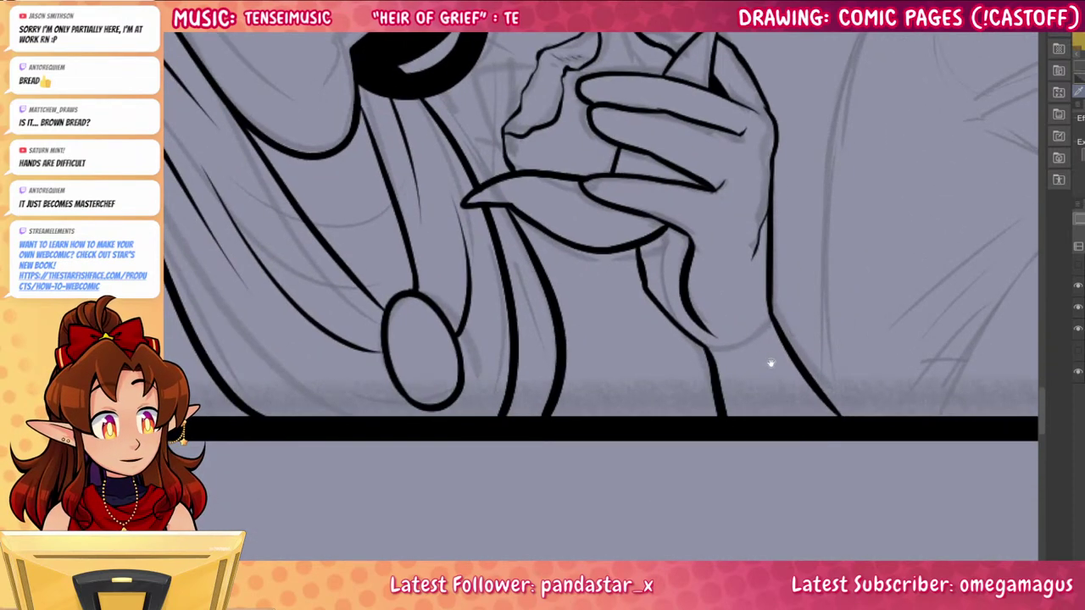
Ink the far shoulder line between the hair and the food, and refine the robe edge and folds behind the food
{"action": "left_click_drag", "start_coordinate": [769, 363], "coordinate": [883, 499]}
{"action": "mouse_move", "coordinate": [593, 211]}
{"action": "left_mouse_down"}
{"action": "mouse_move", "coordinate": [641, 251]}
{"action": "mouse_move", "coordinate": [653, 213]}
{"action": "left_mouse_up"}
{"action": "left_click_drag", "start_coordinate": [830, 430], "coordinate": [789, 297]}
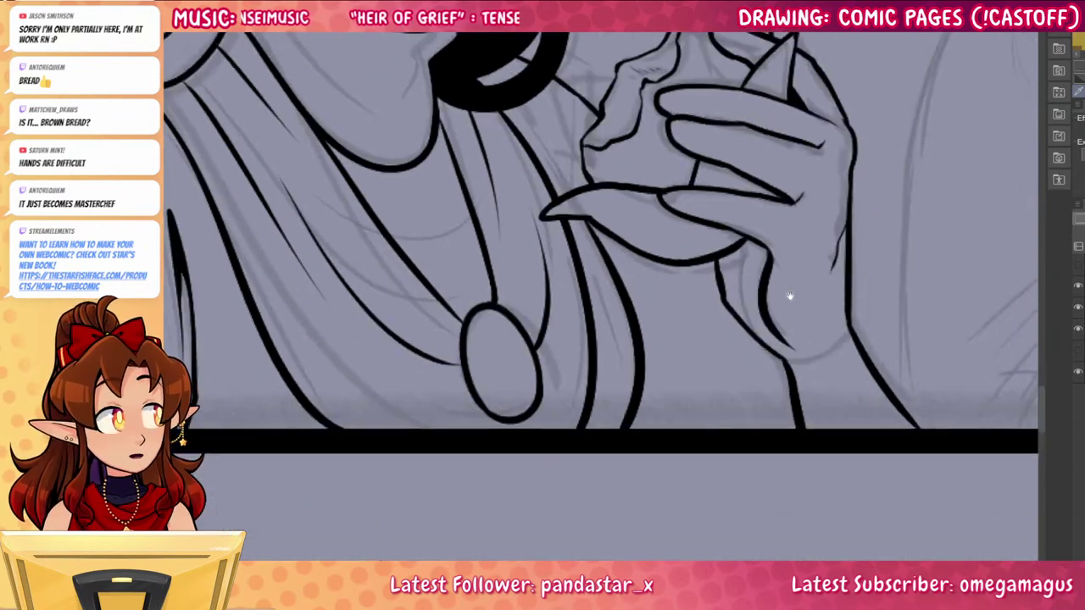
{"action": "left_click_drag", "start_coordinate": [590, 222], "coordinate": [633, 329]}
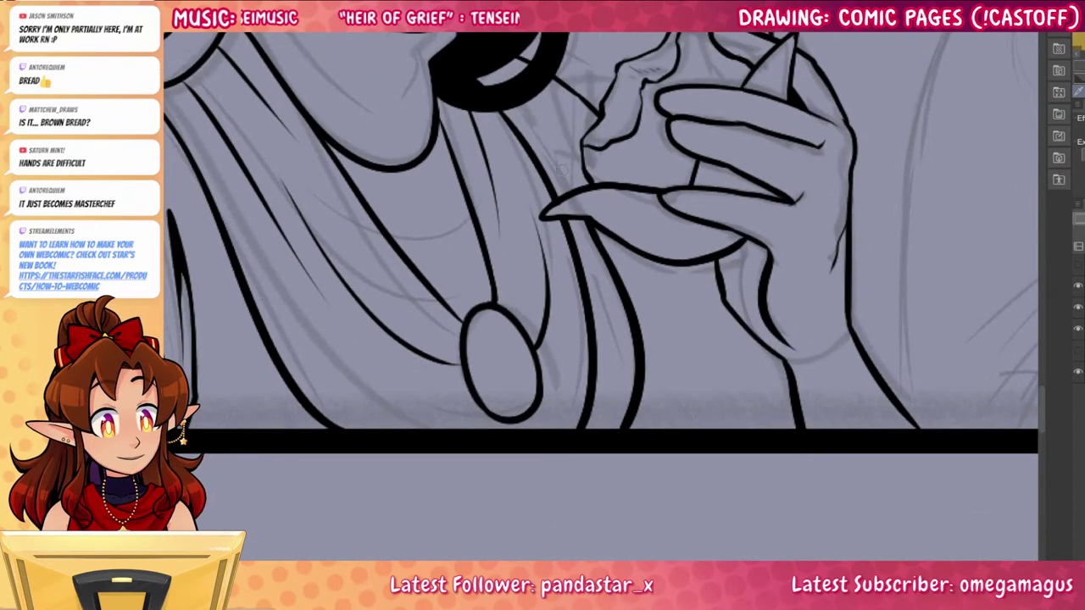
{"action": "left_click_drag", "start_coordinate": [577, 193], "coordinate": [545, 126]}
{"action": "left_click_drag", "start_coordinate": [580, 194], "coordinate": [576, 171]}
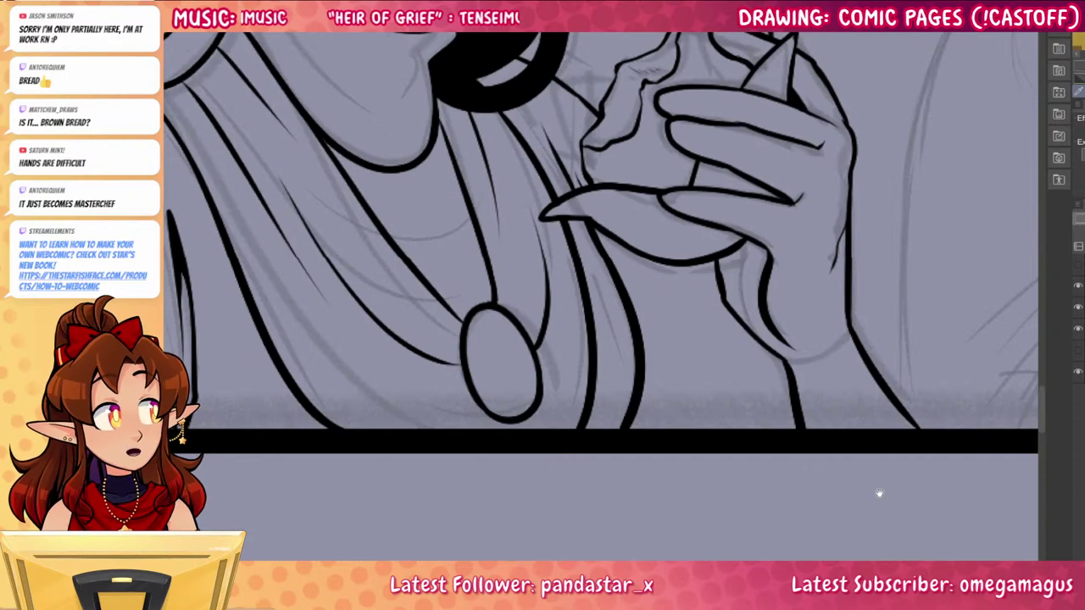
Ink two thin curved fold lines on the high collar, one down its near side and one below the chin
{"action": "left_click_drag", "start_coordinate": [879, 492], "coordinate": [831, 557]}
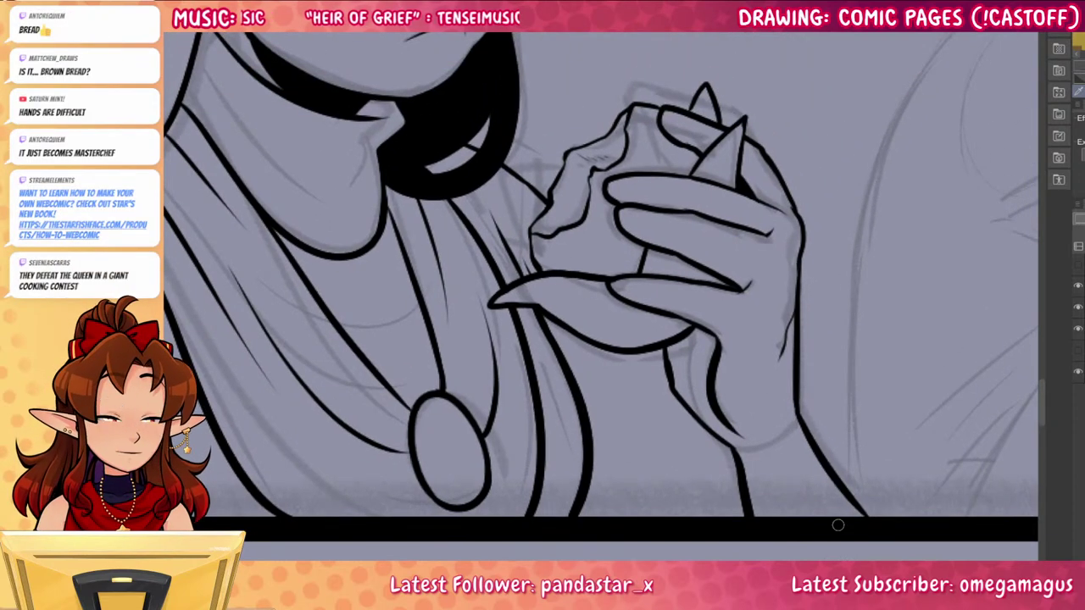
{"action": "scroll", "coordinate": [632, 203], "scroll_direction": "down", "scroll_amount": 3}
{"action": "scroll", "coordinate": [480, 182], "scroll_direction": "up", "scroll_amount": 4}
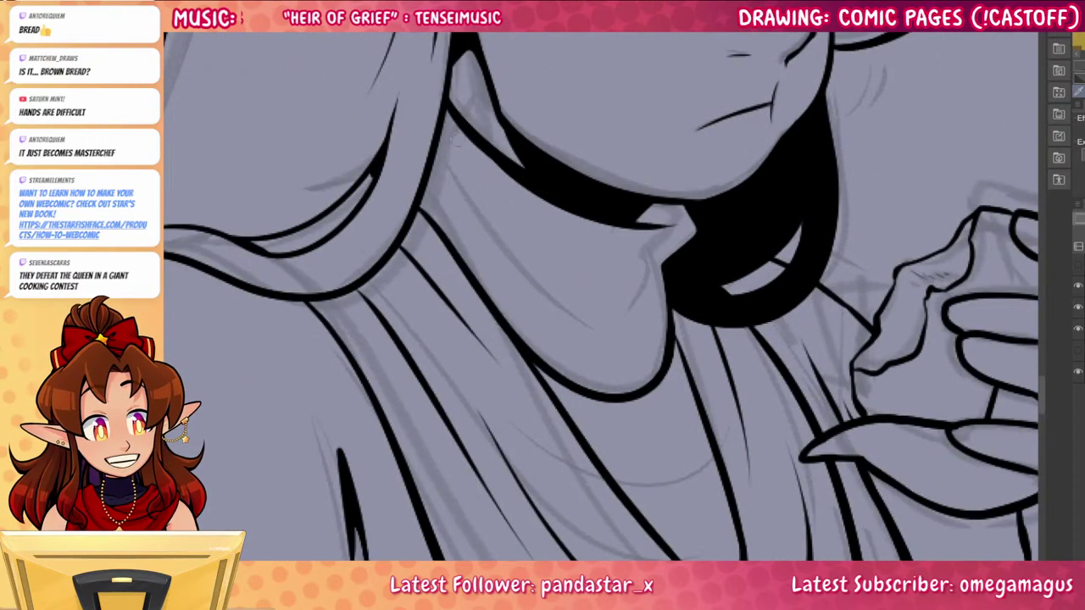
{"action": "mouse_move", "coordinate": [453, 175]}
{"action": "left_mouse_down"}
{"action": "mouse_move", "coordinate": [522, 275]}
{"action": "mouse_move", "coordinate": [609, 337]}
{"action": "left_mouse_up"}
{"action": "left_click_drag", "start_coordinate": [677, 253], "coordinate": [603, 290]}
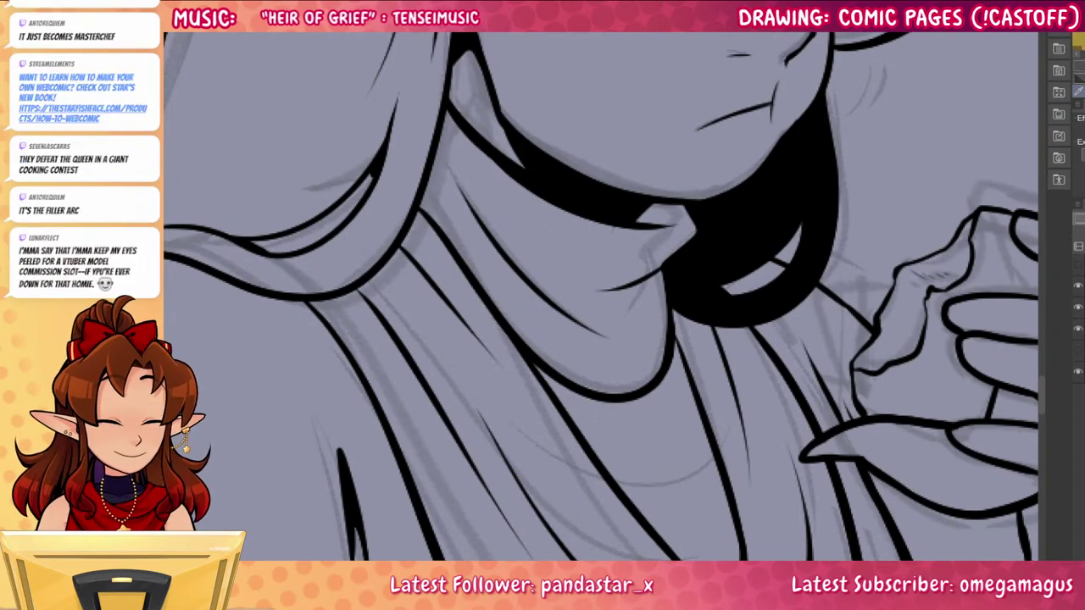
{"action": "scroll", "coordinate": [621, 299], "scroll_direction": "down", "scroll_amount": 3}
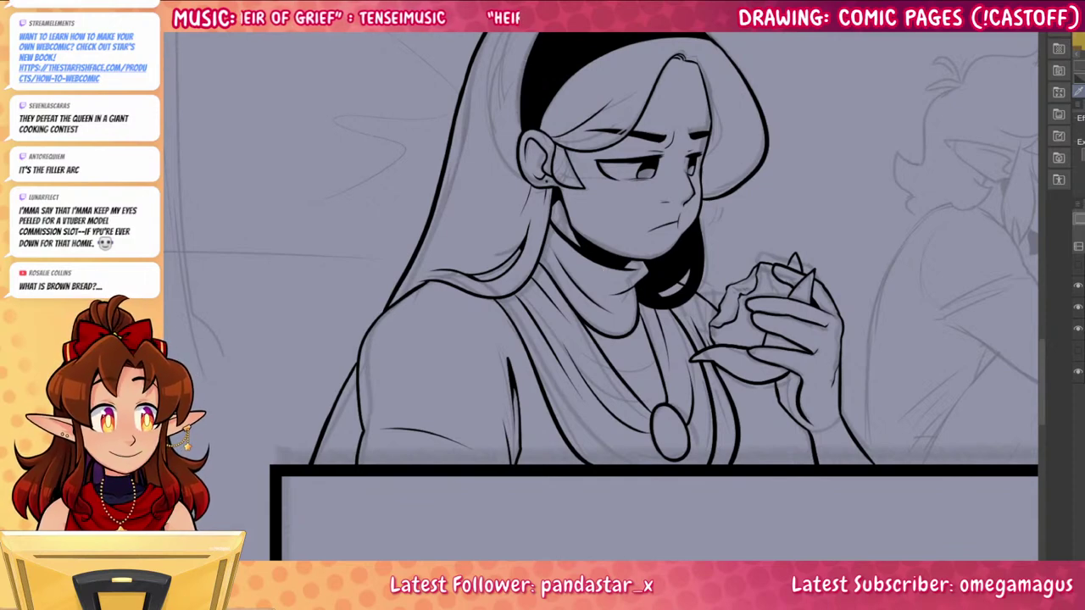
Touch up the far shoulder line where it meets the black hair's highlight and the bitten edge of the food
{"action": "left_click_drag", "start_coordinate": [1003, 466], "coordinate": [785, 401]}
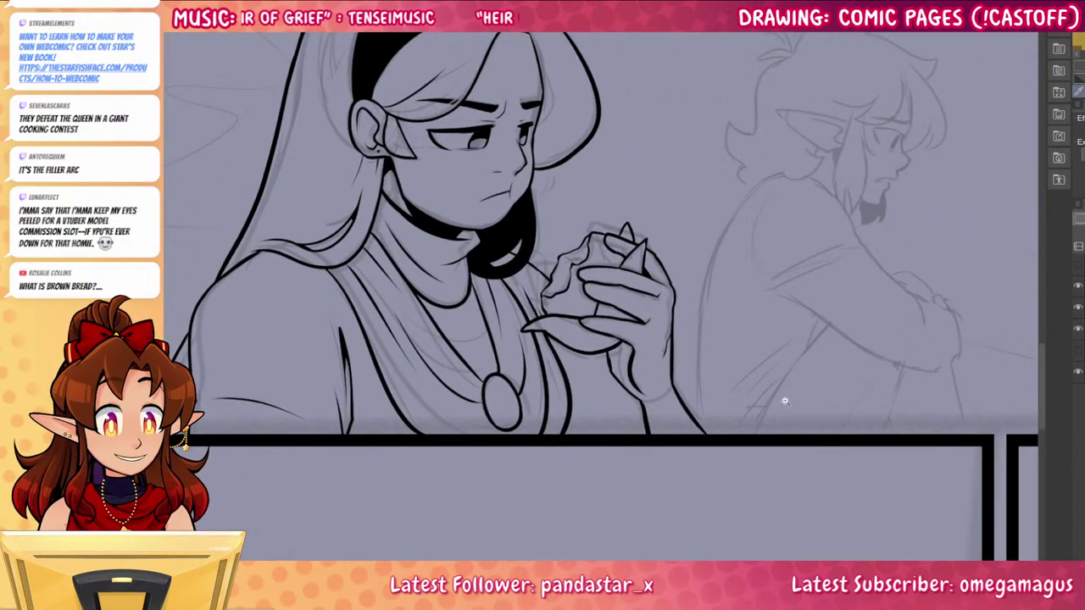
{"action": "scroll", "coordinate": [617, 441], "scroll_direction": "up", "scroll_amount": 2}
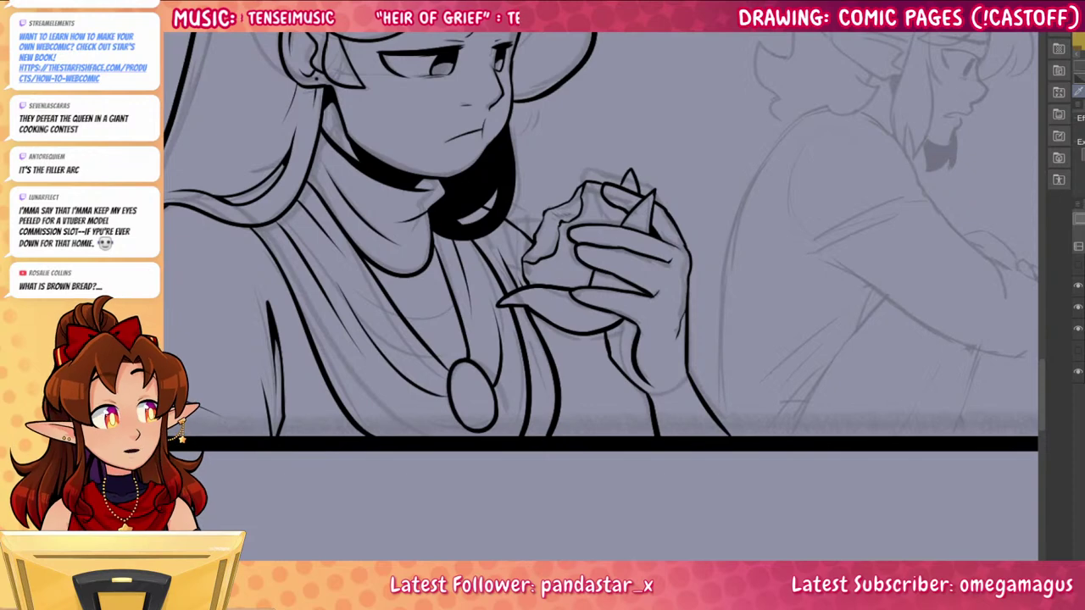
{"action": "mouse_move", "coordinate": [478, 203]}
{"action": "left_mouse_down"}
{"action": "mouse_move", "coordinate": [525, 235]}
{"action": "mouse_move", "coordinate": [505, 222]}
{"action": "left_mouse_up"}
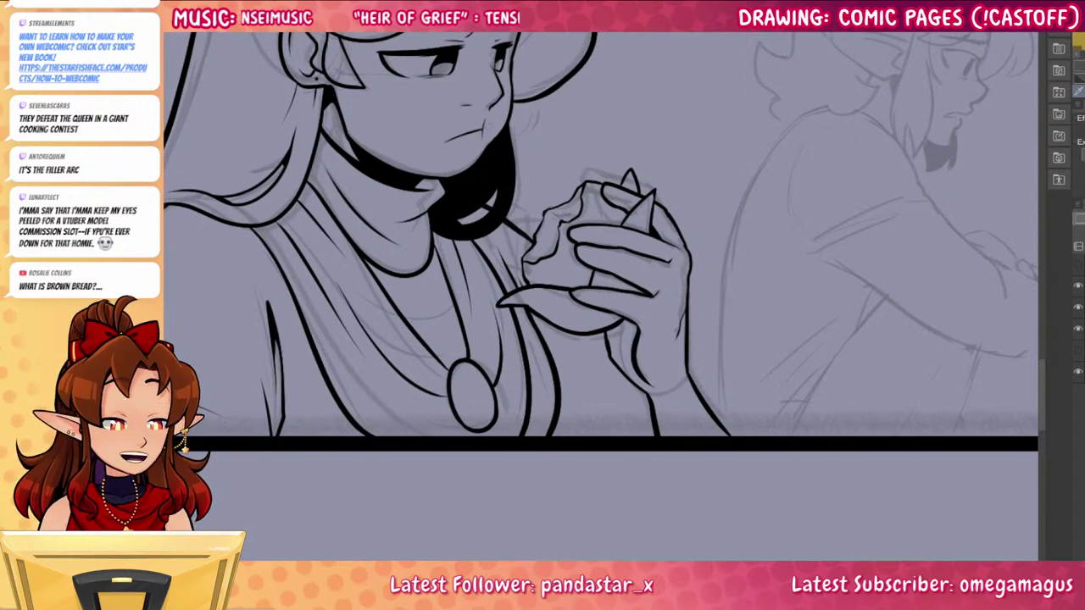
{"action": "mouse_move", "coordinate": [528, 285]}
{"action": "left_mouse_down"}
{"action": "mouse_move", "coordinate": [522, 264]}
{"action": "mouse_move", "coordinate": [534, 240]}
{"action": "left_mouse_up"}
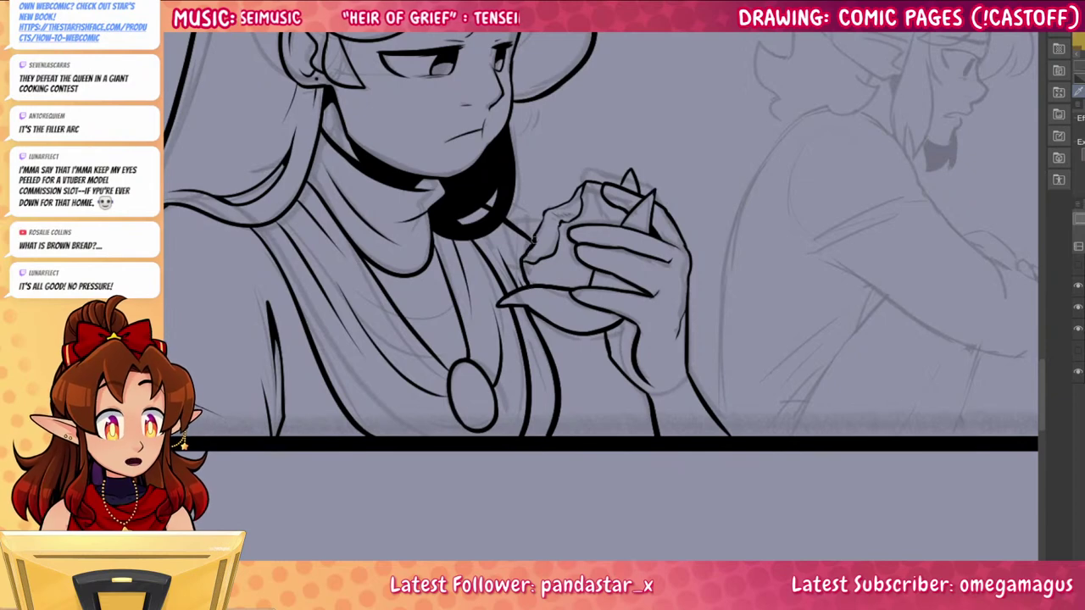
Ink the upper eyelid of the pointed-eared seated figure's eye, with a thick tapered stroke at the outer corner
{"action": "left_click_drag", "start_coordinate": [757, 420], "coordinate": [693, 460]}
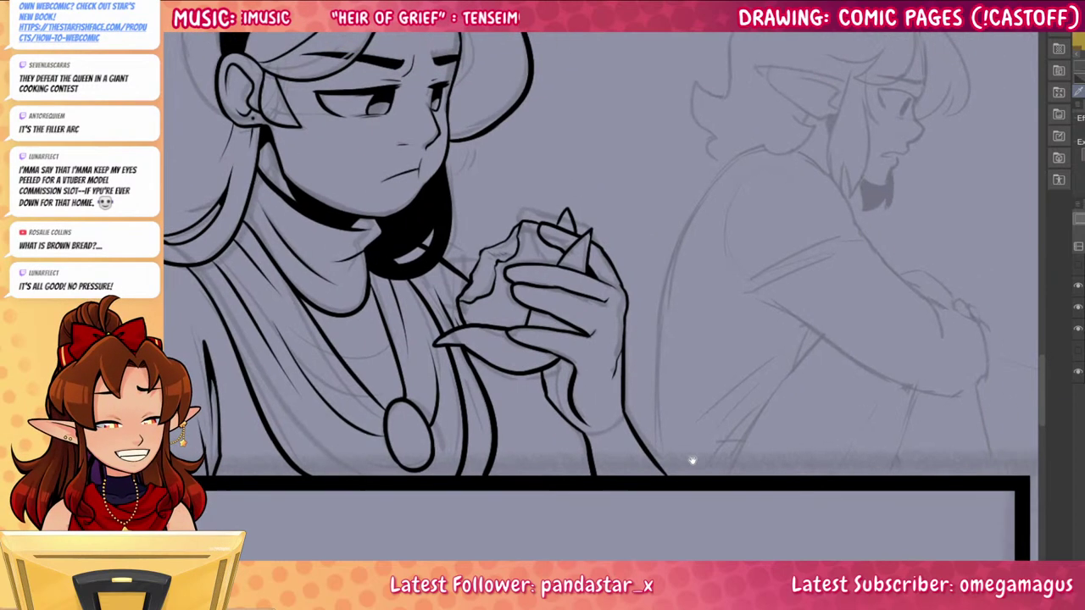
{"action": "left_click_drag", "start_coordinate": [642, 420], "coordinate": [682, 528]}
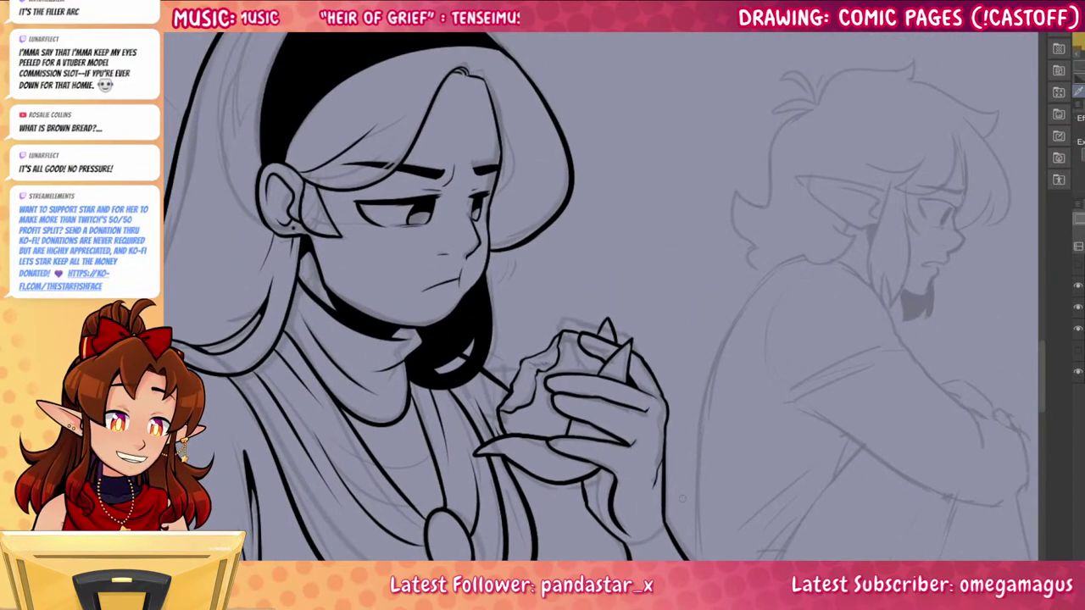
{"action": "mouse_move", "coordinate": [873, 430]}
{"action": "left_mouse_down"}
{"action": "mouse_move", "coordinate": [823, 436]}
{"action": "mouse_move", "coordinate": [729, 397]}
{"action": "left_mouse_up"}
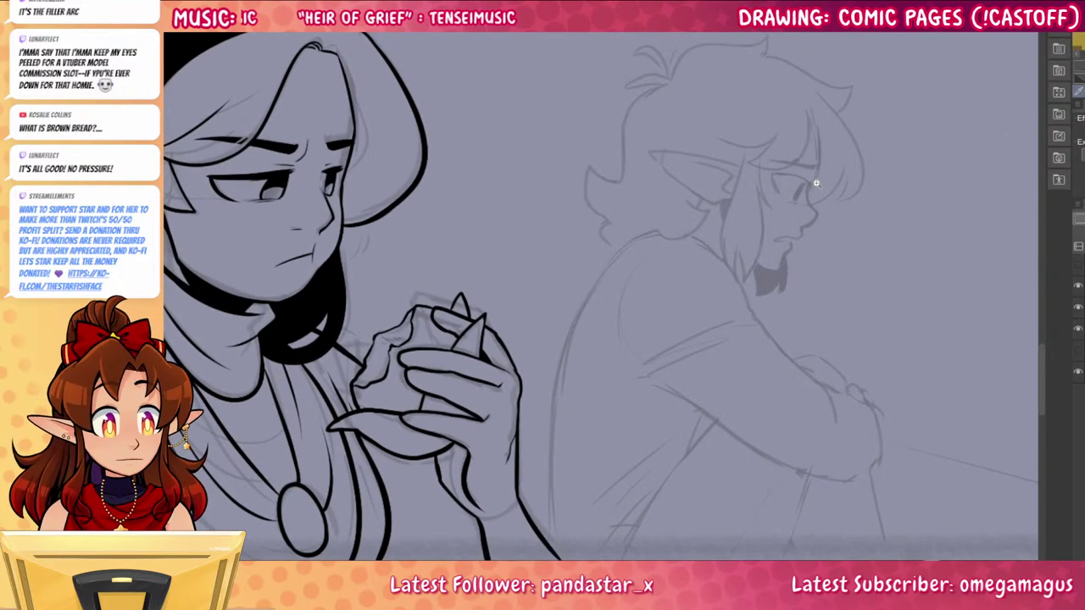
{"action": "scroll", "coordinate": [817, 181], "scroll_direction": "up", "scroll_amount": 4}
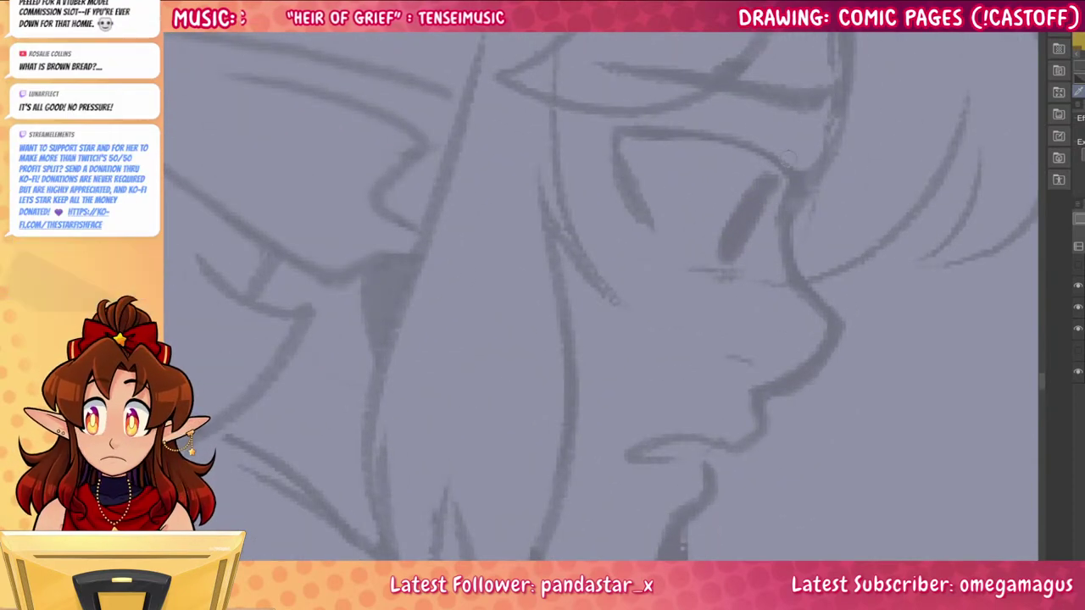
{"action": "mouse_move", "coordinate": [798, 178]}
{"action": "left_mouse_down"}
{"action": "mouse_move", "coordinate": [719, 147]}
{"action": "mouse_move", "coordinate": [609, 150]}
{"action": "mouse_move", "coordinate": [646, 224]}
{"action": "mouse_move", "coordinate": [626, 143]}
{"action": "mouse_move", "coordinate": [718, 149]}
{"action": "left_mouse_up"}
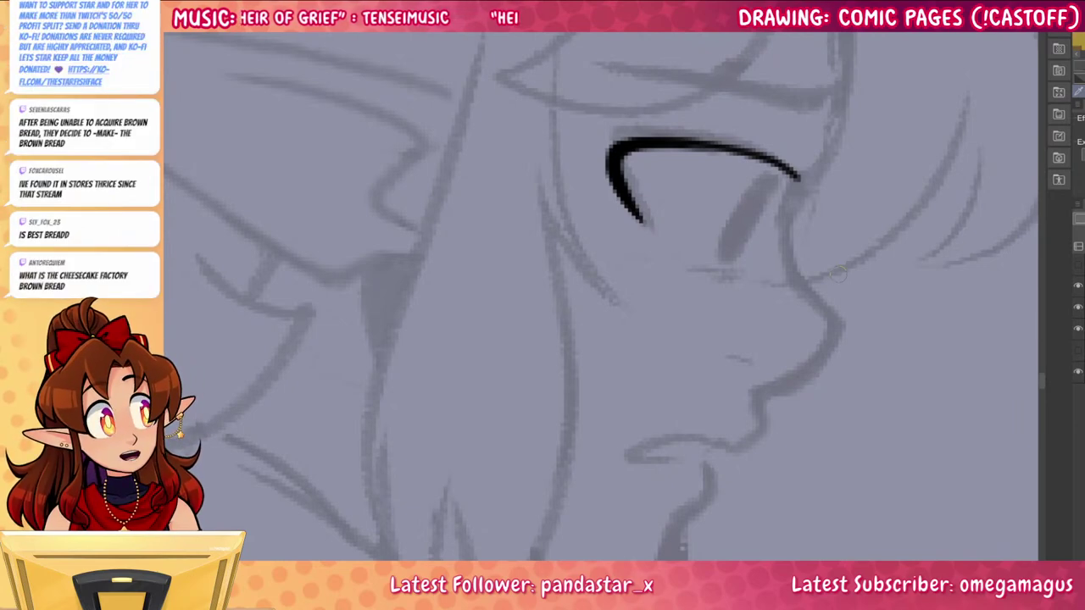
Thicken the eye's upper lid line and ink the narrow iris with a dark upper part and short lower-lid strokes
{"action": "mouse_move", "coordinate": [677, 140]}
{"action": "left_mouse_down"}
{"action": "mouse_move", "coordinate": [800, 175]}
{"action": "mouse_move", "coordinate": [681, 148]}
{"action": "mouse_move", "coordinate": [636, 150]}
{"action": "left_mouse_up"}
{"action": "mouse_move", "coordinate": [766, 176]}
{"action": "left_mouse_down"}
{"action": "mouse_move", "coordinate": [731, 257]}
{"action": "mouse_move", "coordinate": [780, 172]}
{"action": "mouse_move", "coordinate": [733, 227]}
{"action": "mouse_move", "coordinate": [781, 194]}
{"action": "left_mouse_up"}
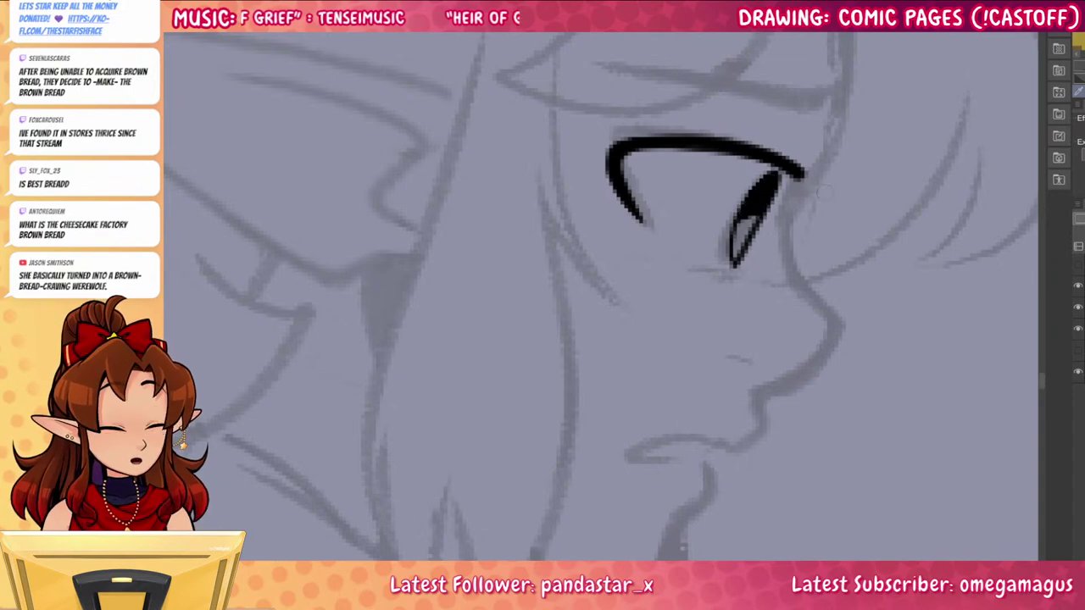
{"action": "mouse_move", "coordinate": [712, 274]}
{"action": "left_mouse_down"}
{"action": "mouse_move", "coordinate": [749, 273]}
{"action": "mouse_move", "coordinate": [739, 277]}
{"action": "left_mouse_up"}
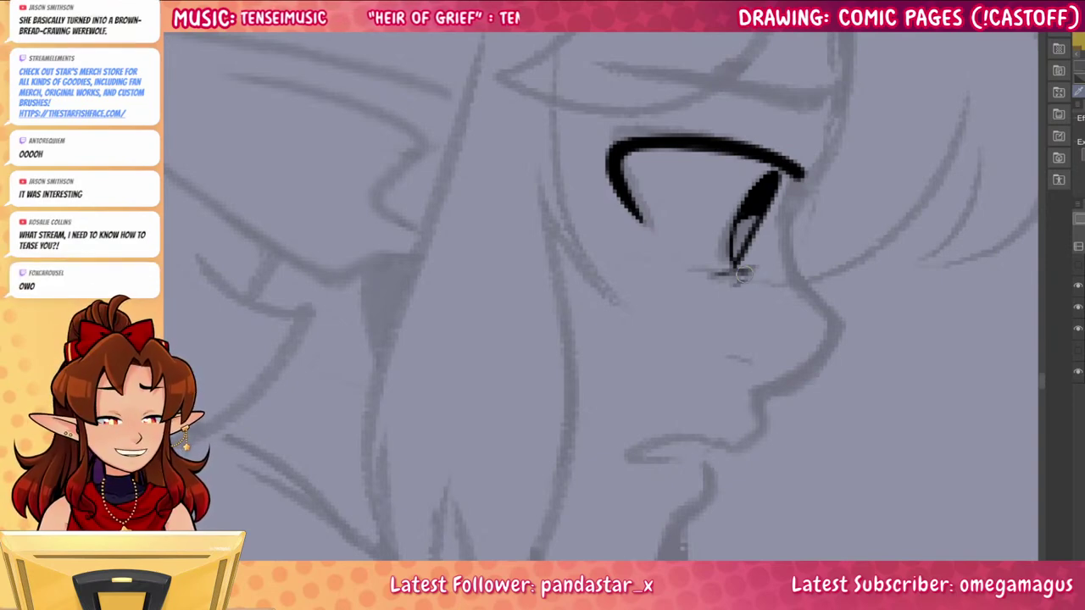
{"action": "left_click_drag", "start_coordinate": [742, 269], "coordinate": [737, 278]}
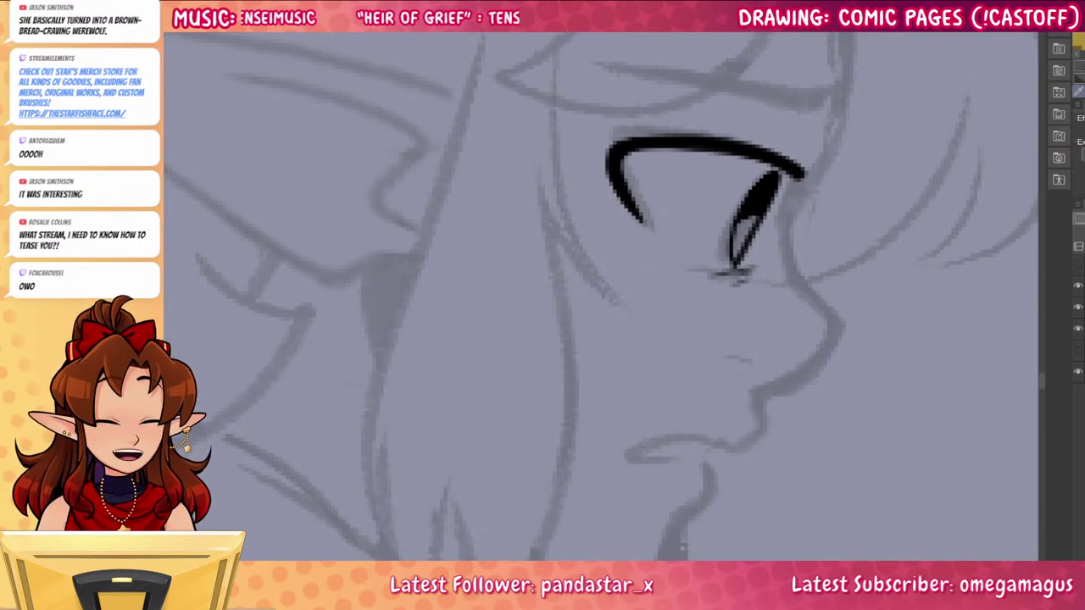
Ink the face profile from the nose bridge over the lips to the chin, including the nostril mark and mouth
{"action": "left_click_drag", "start_coordinate": [937, 505], "coordinate": [893, 449]}
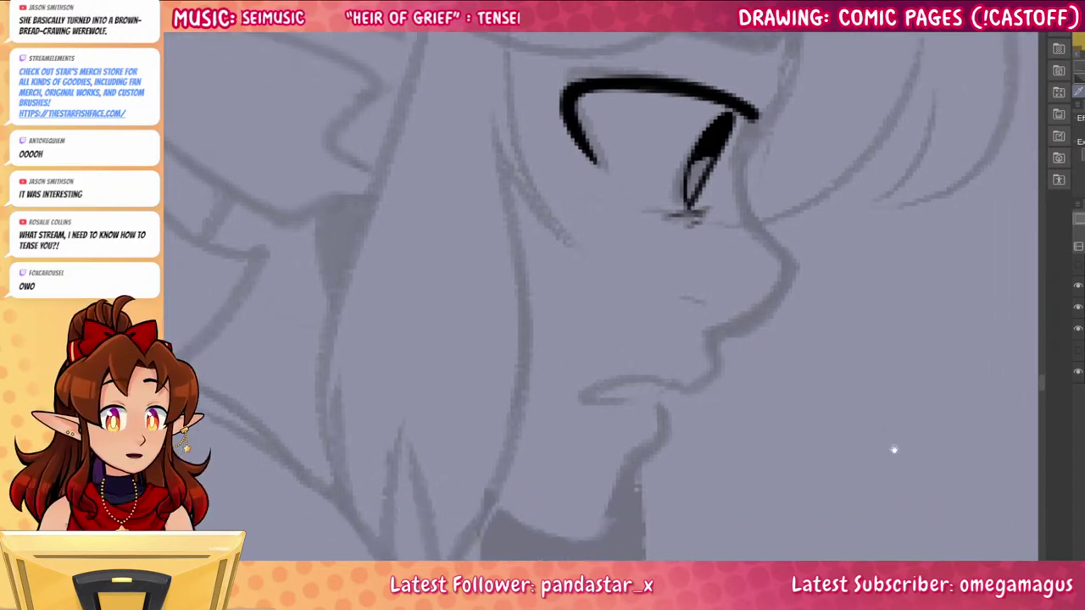
{"action": "left_click_drag", "start_coordinate": [926, 413], "coordinate": [903, 540]}
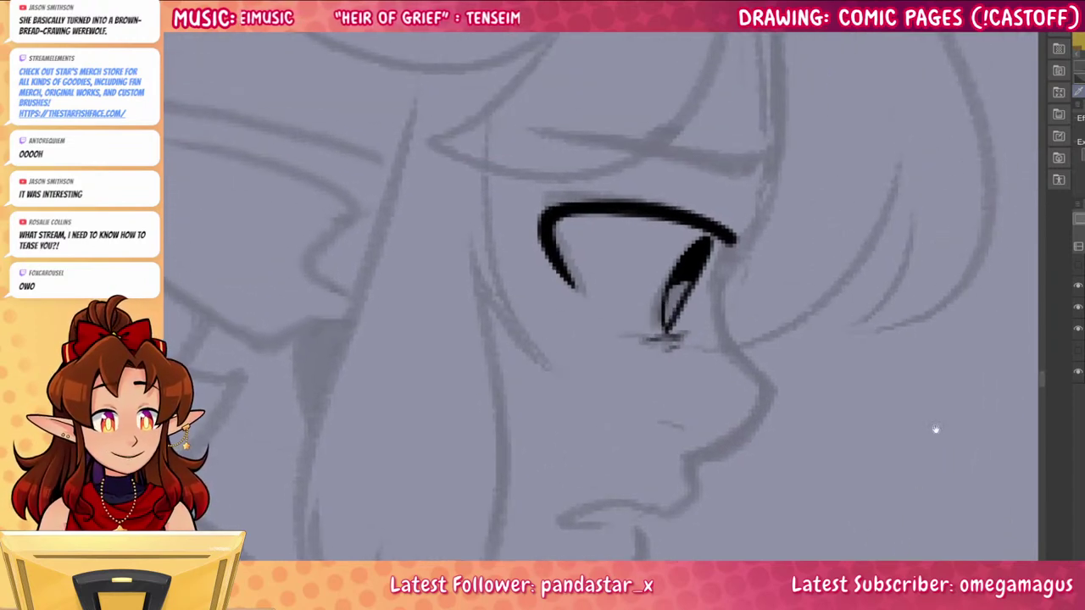
{"action": "left_click_drag", "start_coordinate": [937, 349], "coordinate": [914, 429]}
{"action": "left_click_drag", "start_coordinate": [694, 362], "coordinate": [715, 451]}
{"action": "mouse_move", "coordinate": [761, 458]}
{"action": "left_mouse_down"}
{"action": "mouse_move", "coordinate": [791, 272]}
{"action": "mouse_move", "coordinate": [722, 346]}
{"action": "left_mouse_up"}
{"action": "key", "text": "ctrl+z"}
{"action": "mouse_move", "coordinate": [737, 250]}
{"action": "left_mouse_down"}
{"action": "mouse_move", "coordinate": [741, 340]}
{"action": "mouse_move", "coordinate": [702, 356]}
{"action": "left_mouse_up"}
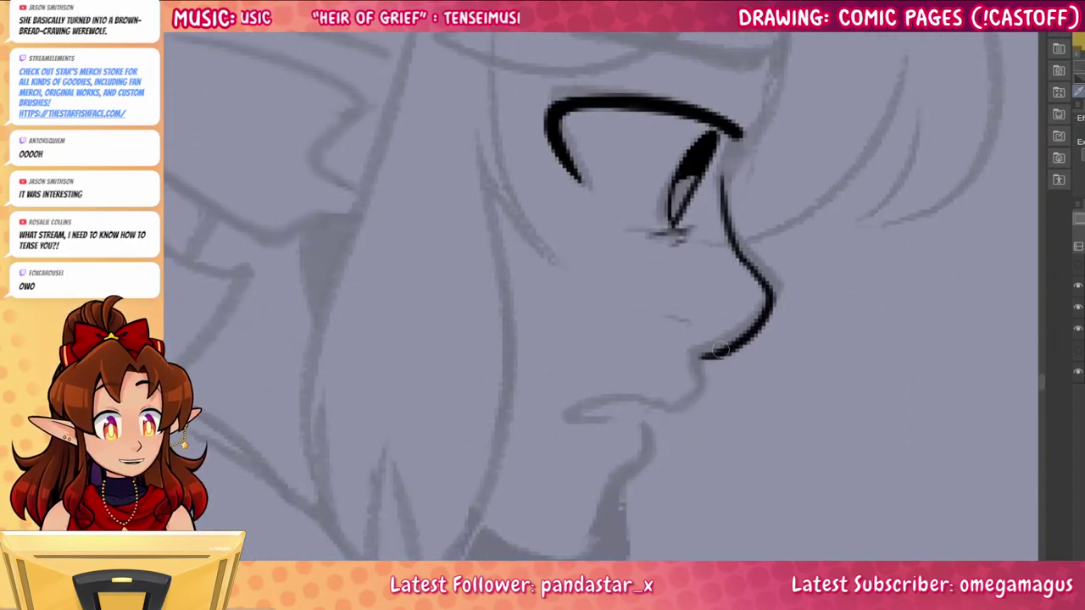
{"action": "key", "text": "ctrl+z"}
{"action": "mouse_move", "coordinate": [738, 251]}
{"action": "left_mouse_down"}
{"action": "mouse_move", "coordinate": [755, 343]}
{"action": "mouse_move", "coordinate": [702, 358]}
{"action": "mouse_move", "coordinate": [758, 270]}
{"action": "mouse_move", "coordinate": [690, 391]}
{"action": "left_mouse_up"}
{"action": "key", "text": "ctrl+z"}
{"action": "left_click_drag", "start_coordinate": [792, 451], "coordinate": [865, 349]}
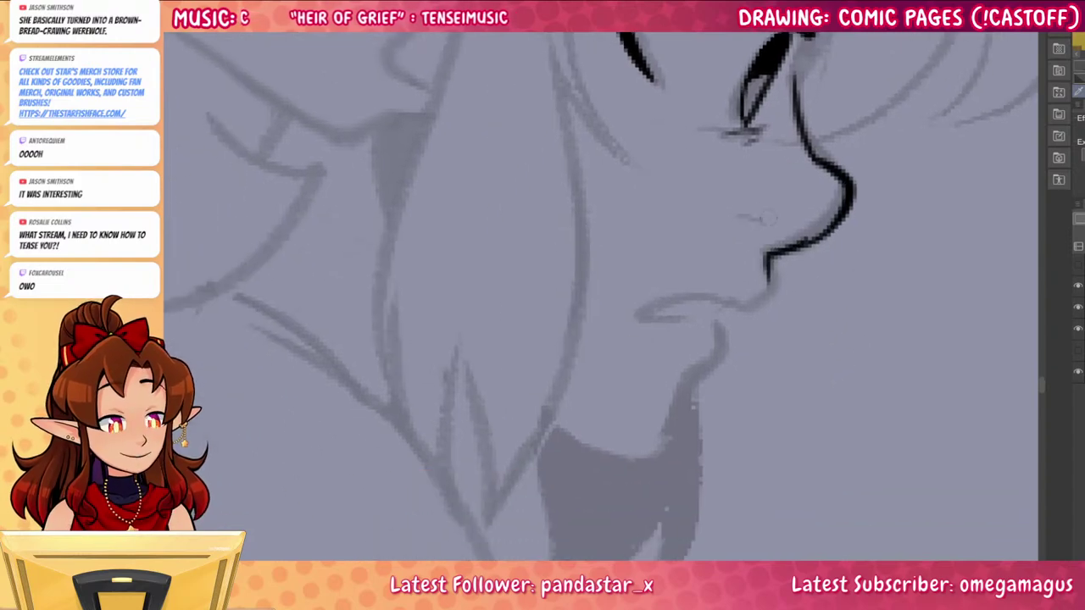
{"action": "mouse_move", "coordinate": [767, 224]}
{"action": "left_mouse_down"}
{"action": "mouse_move", "coordinate": [762, 300]}
{"action": "mouse_move", "coordinate": [666, 297]}
{"action": "mouse_move", "coordinate": [644, 311]}
{"action": "mouse_move", "coordinate": [693, 381]}
{"action": "mouse_move", "coordinate": [665, 435]}
{"action": "mouse_move", "coordinate": [549, 427]}
{"action": "left_mouse_up"}
Ink a solid eyebrow above the eye, thin at the outer end and thick toward the nose bridge
{"action": "left_click_drag", "start_coordinate": [850, 397], "coordinate": [805, 573]}
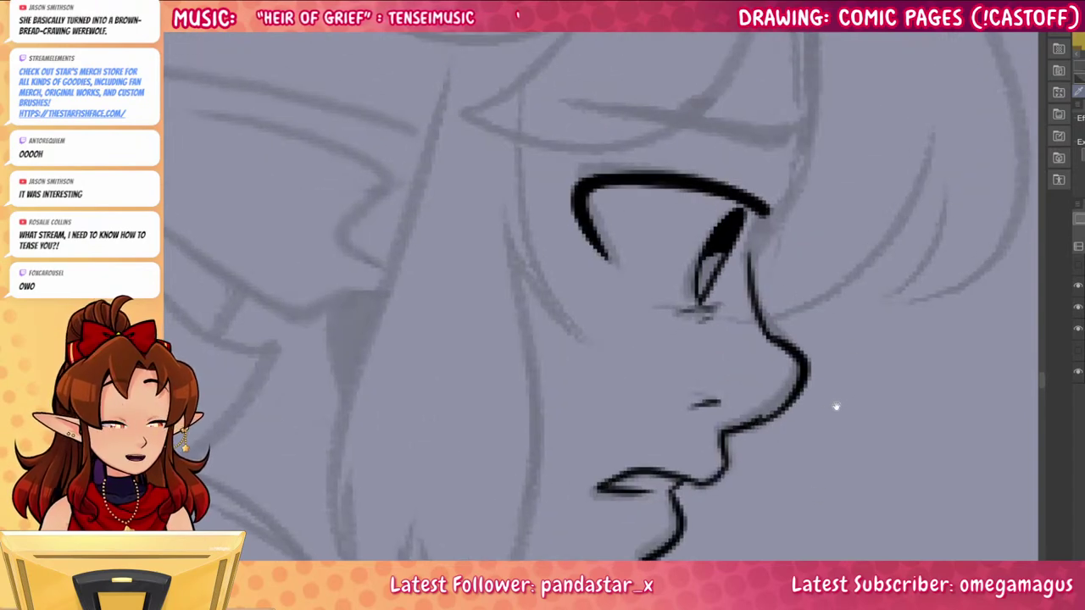
{"action": "left_click_drag", "start_coordinate": [837, 406], "coordinate": [807, 496]}
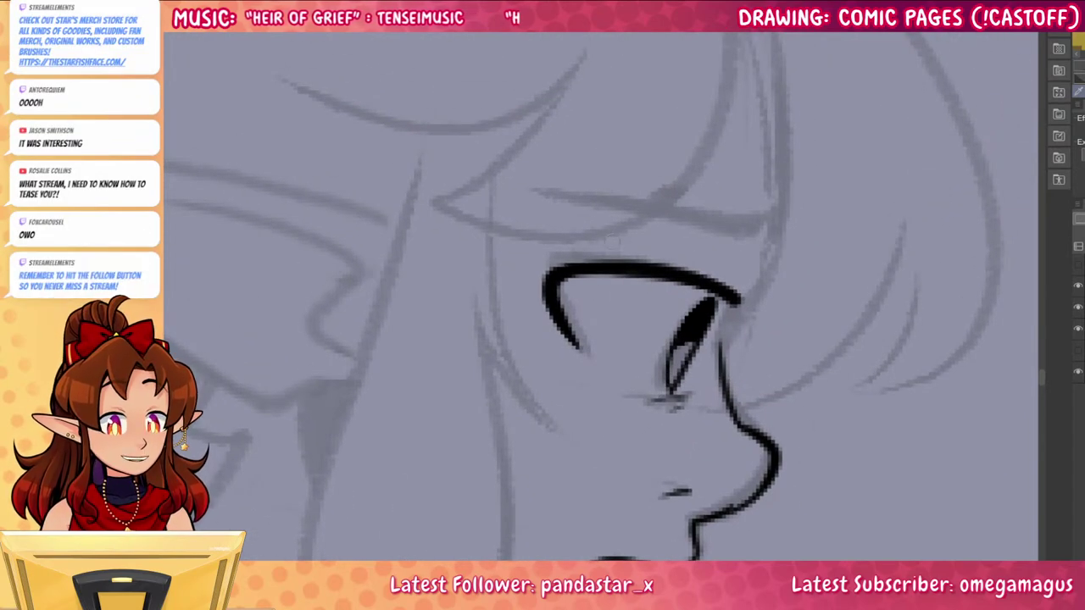
{"action": "mouse_move", "coordinate": [527, 195]}
{"action": "left_mouse_down"}
{"action": "mouse_move", "coordinate": [739, 241]}
{"action": "mouse_move", "coordinate": [720, 229]}
{"action": "mouse_move", "coordinate": [748, 228]}
{"action": "mouse_move", "coordinate": [537, 198]}
{"action": "mouse_move", "coordinate": [691, 232]}
{"action": "left_mouse_up"}
{"action": "left_click_drag", "start_coordinate": [610, 202], "coordinate": [752, 228]}
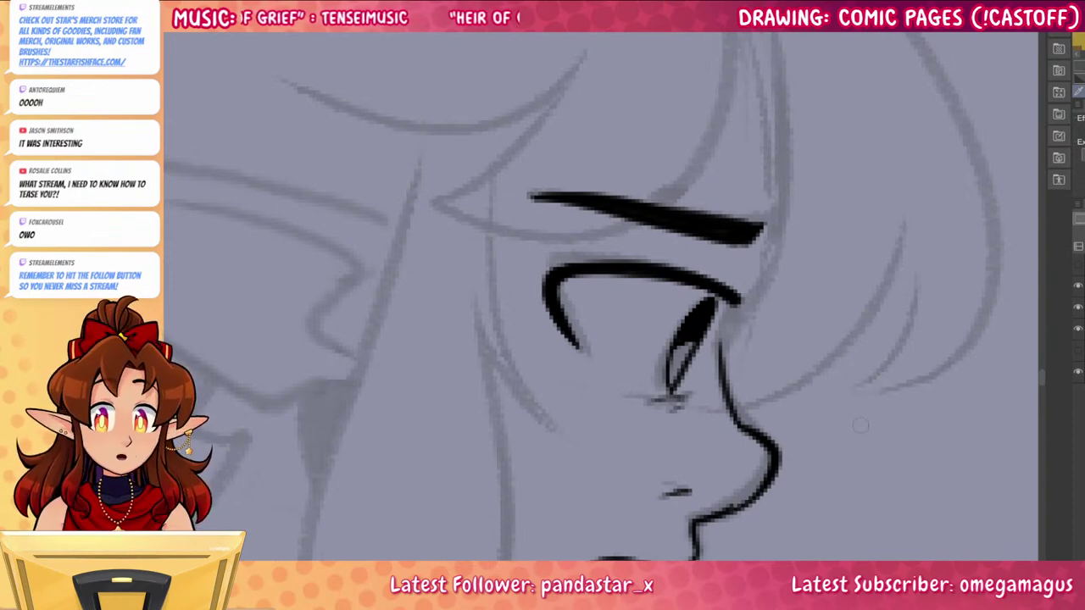
Ink the curved fringe locks sweeping across the forehead and eyebrow, thickening the junction where the two strands meet
{"action": "left_click_drag", "start_coordinate": [836, 412], "coordinate": [814, 450]}
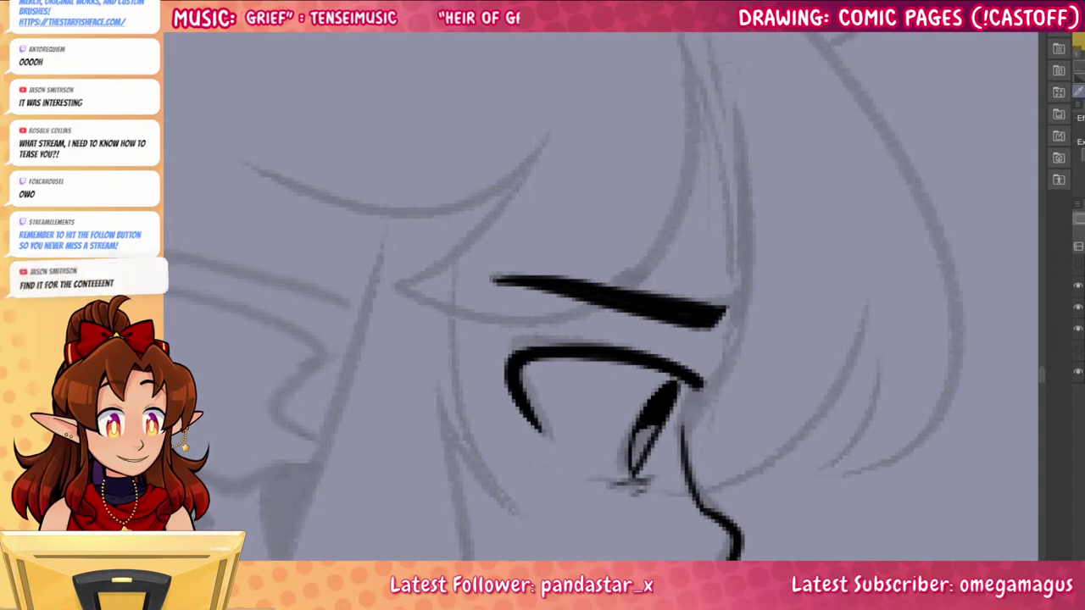
{"action": "mouse_move", "coordinate": [731, 72]}
{"action": "left_mouse_down"}
{"action": "mouse_move", "coordinate": [564, 301]}
{"action": "mouse_move", "coordinate": [534, 172]}
{"action": "mouse_move", "coordinate": [227, 153]}
{"action": "left_mouse_up"}
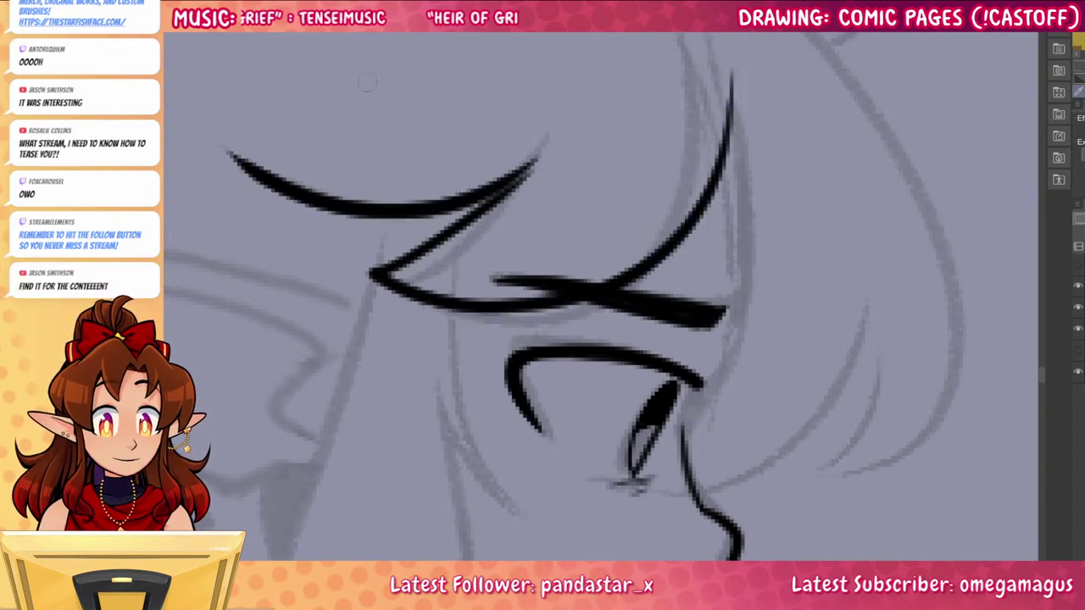
{"action": "left_click_drag", "start_coordinate": [535, 159], "coordinate": [398, 264]}
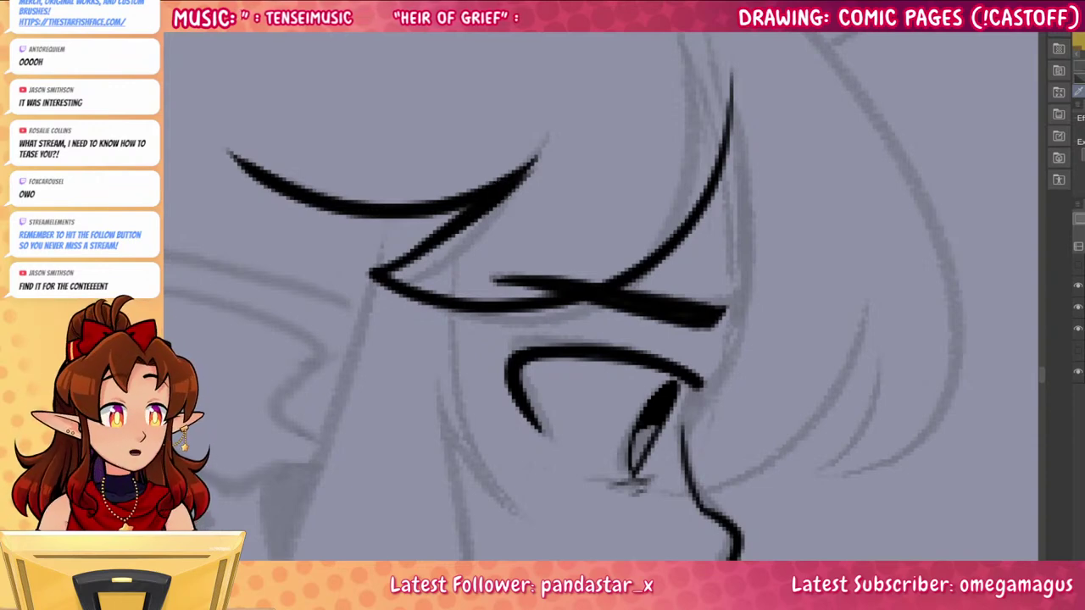
{"action": "mouse_move", "coordinate": [555, 137]}
{"action": "left_mouse_down"}
{"action": "mouse_move", "coordinate": [511, 188]}
{"action": "mouse_move", "coordinate": [557, 116]}
{"action": "mouse_move", "coordinate": [502, 198]}
{"action": "left_mouse_up"}
{"action": "key", "text": "ctrl+z"}
{"action": "key", "text": "ctrl+z"}
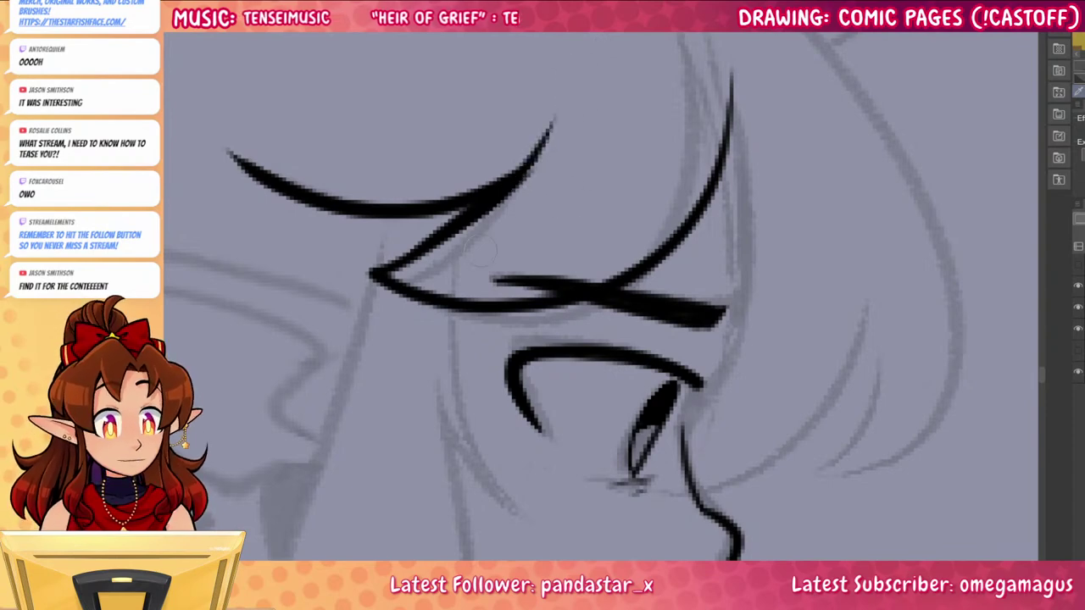
{"action": "key", "text": "ctrl+z"}
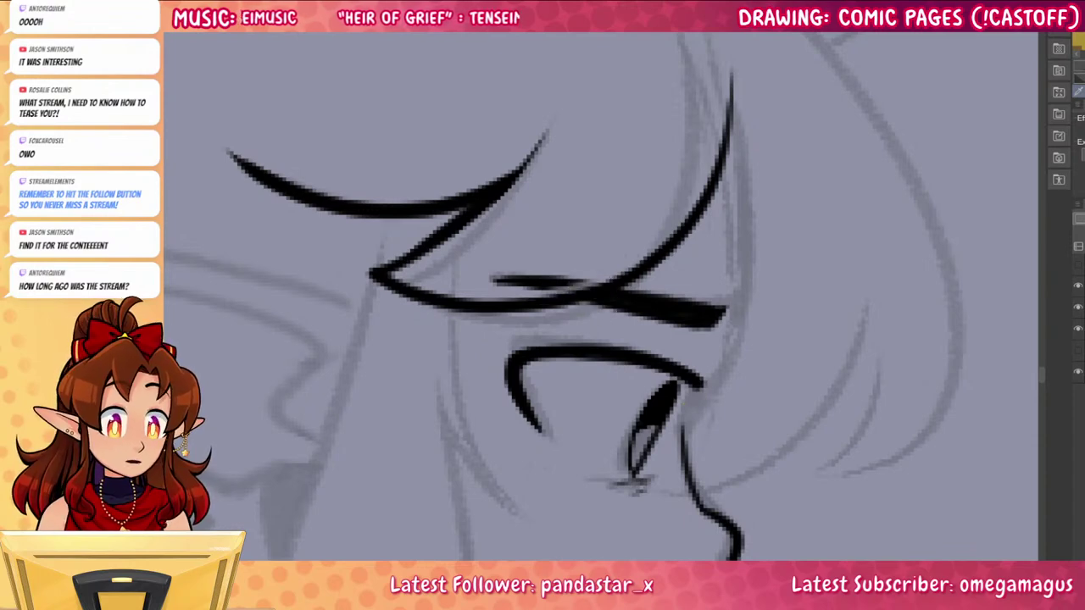
Ink the front fringe strand hanging past the inner eye corner, with its lower edge curving up and away from the face
{"action": "left_click_drag", "start_coordinate": [727, 144], "coordinate": [657, 478]}
{"action": "key", "text": "ctrl+z"}
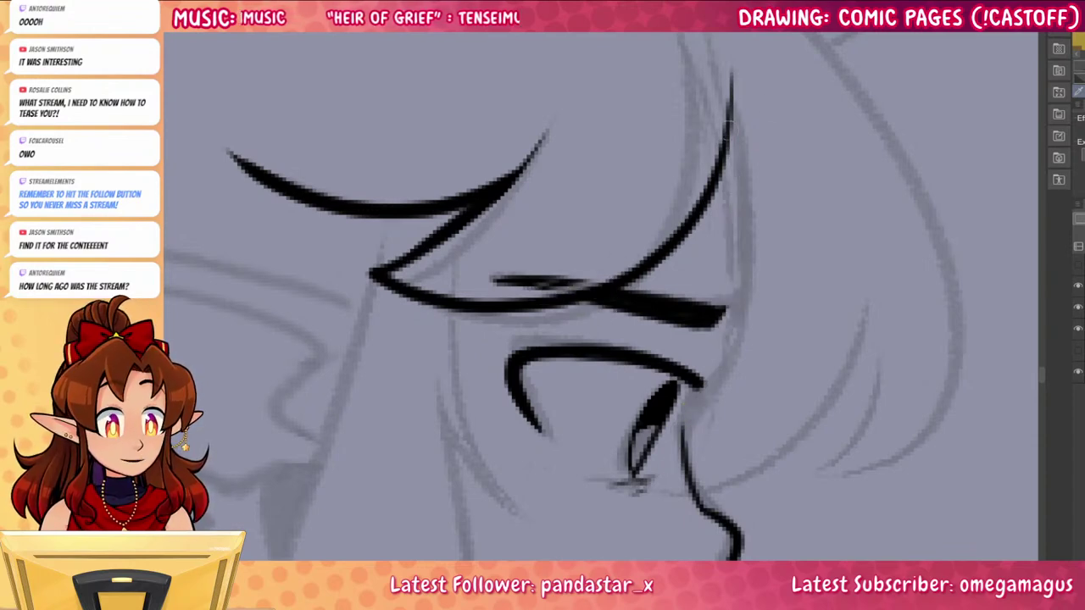
{"action": "mouse_move", "coordinate": [725, 130]}
{"action": "left_mouse_down"}
{"action": "mouse_move", "coordinate": [670, 480]}
{"action": "mouse_move", "coordinate": [869, 366]}
{"action": "mouse_move", "coordinate": [895, 276]}
{"action": "left_mouse_up"}
{"action": "left_click_drag", "start_coordinate": [921, 331], "coordinate": [879, 455]}
{"action": "mouse_move", "coordinate": [734, 260]}
{"action": "left_mouse_down"}
{"action": "mouse_move", "coordinate": [1017, 460]}
{"action": "mouse_move", "coordinate": [1057, 476]}
{"action": "left_mouse_up"}
Ink the long side lock in front of the ear, with its front and back edges tapering to split, pointed tips
{"action": "left_click_drag", "start_coordinate": [576, 203], "coordinate": [520, 194]}
{"action": "left_click_drag", "start_coordinate": [619, 432], "coordinate": [694, 187]}
{"action": "mouse_move", "coordinate": [674, 136]}
{"action": "left_mouse_down"}
{"action": "mouse_move", "coordinate": [743, 313]}
{"action": "mouse_move", "coordinate": [690, 315]}
{"action": "mouse_move", "coordinate": [651, 464]}
{"action": "mouse_move", "coordinate": [608, 510]}
{"action": "left_mouse_up"}
{"action": "left_click_drag", "start_coordinate": [618, 123], "coordinate": [546, 458]}
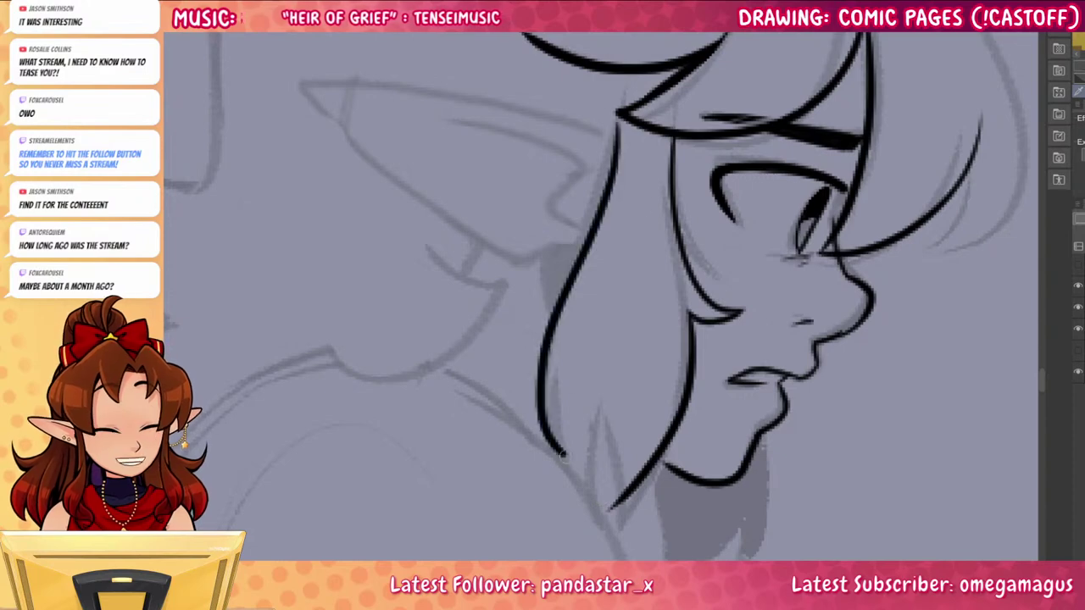
{"action": "mouse_move", "coordinate": [573, 382]}
{"action": "left_mouse_down"}
{"action": "mouse_move", "coordinate": [587, 500]}
{"action": "mouse_move", "coordinate": [629, 485]}
{"action": "left_mouse_up"}
{"action": "left_click_drag", "start_coordinate": [906, 338], "coordinate": [887, 280]}
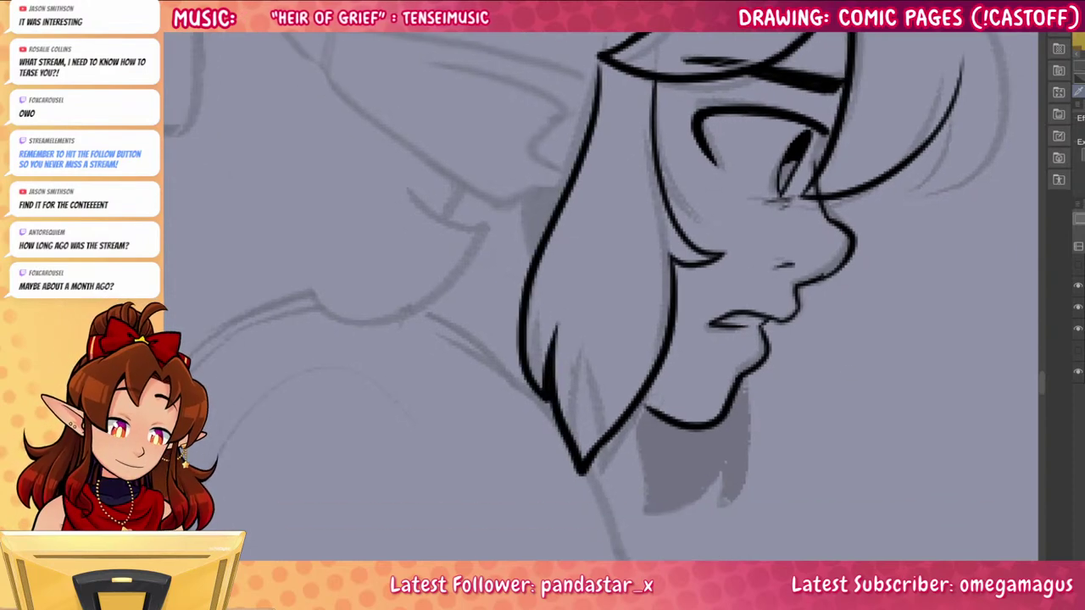
Ink the pointed ear's outline and inner fold, and extend the side lock's back edge up through the fringe corner
{"action": "left_click_drag", "start_coordinate": [802, 403], "coordinate": [737, 527]}
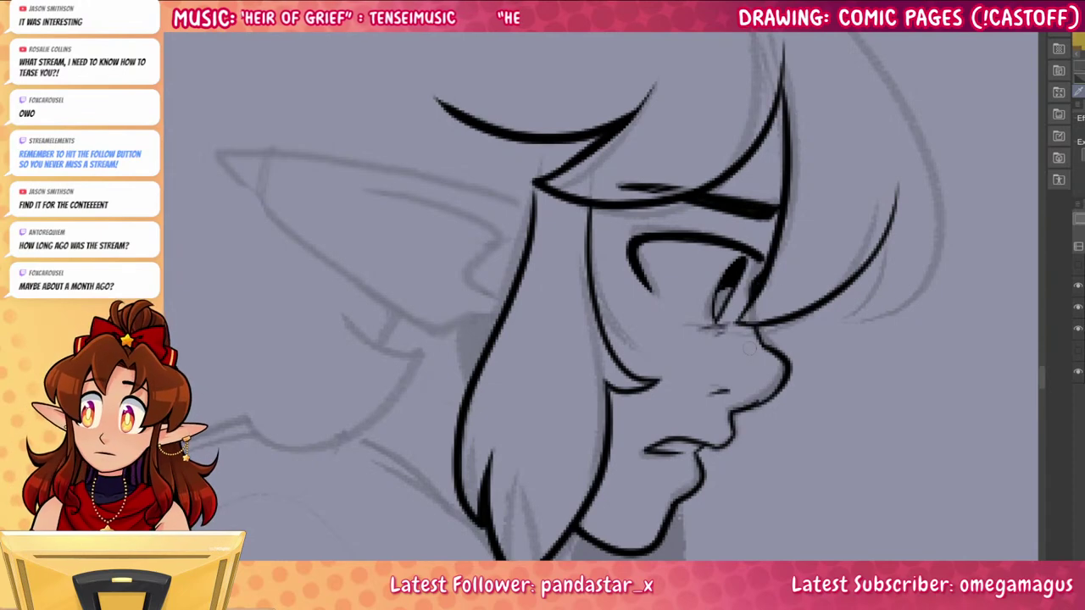
{"action": "left_click_drag", "start_coordinate": [749, 348], "coordinate": [872, 479]}
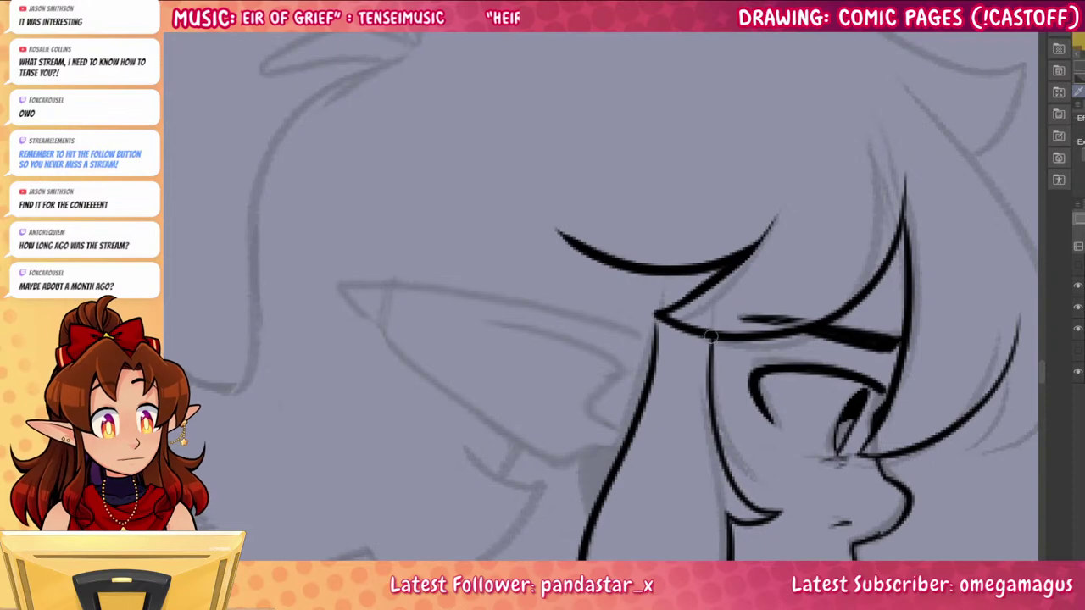
{"action": "left_click_drag", "start_coordinate": [756, 481], "coordinate": [926, 383]}
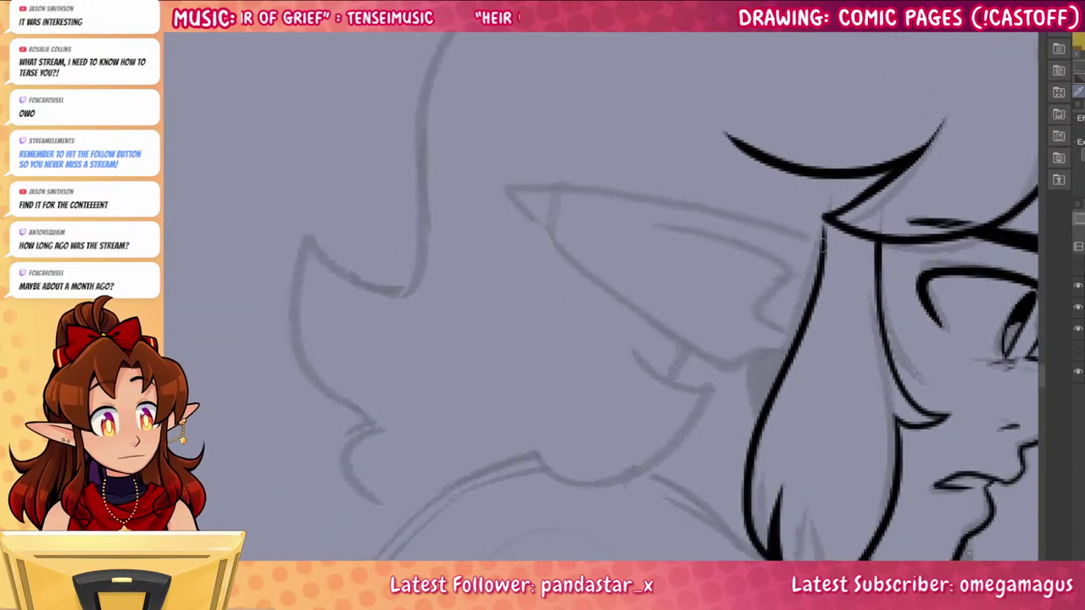
{"action": "mouse_move", "coordinate": [823, 248]}
{"action": "left_mouse_down"}
{"action": "mouse_move", "coordinate": [632, 195]}
{"action": "mouse_move", "coordinate": [604, 289]}
{"action": "mouse_move", "coordinate": [757, 388]}
{"action": "mouse_move", "coordinate": [784, 373]}
{"action": "mouse_move", "coordinate": [790, 343]}
{"action": "mouse_move", "coordinate": [724, 241]}
{"action": "mouse_move", "coordinate": [651, 224]}
{"action": "left_mouse_up"}
{"action": "key", "text": "ctrl+z"}
{"action": "mouse_move", "coordinate": [788, 356]}
{"action": "left_mouse_down"}
{"action": "mouse_move", "coordinate": [768, 331]}
{"action": "mouse_move", "coordinate": [745, 256]}
{"action": "mouse_move", "coordinate": [665, 229]}
{"action": "left_mouse_up"}
{"action": "left_click_drag", "start_coordinate": [906, 354], "coordinate": [905, 356]}
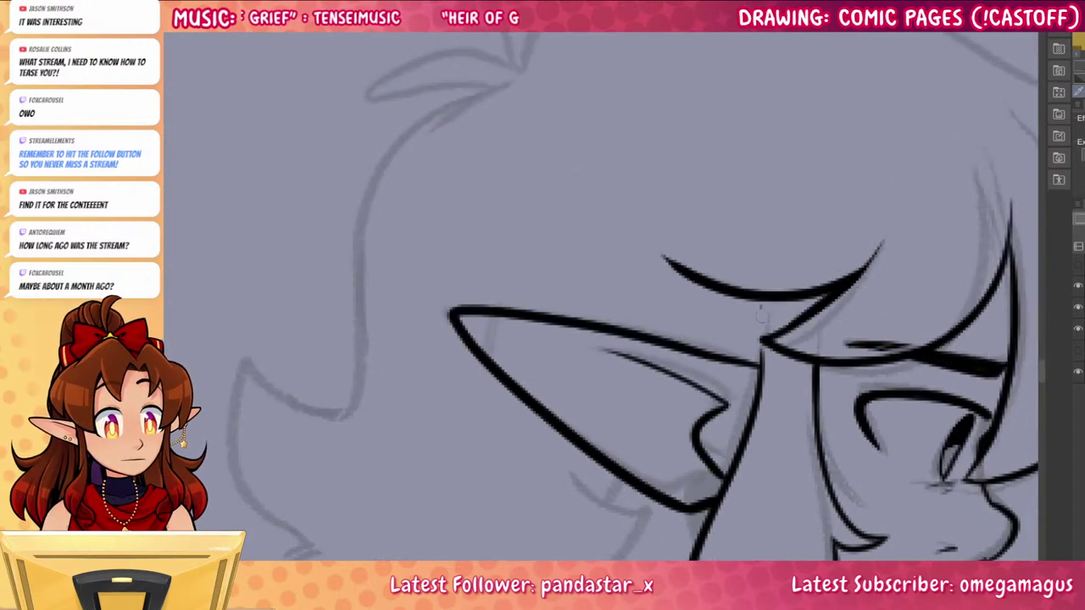
{"action": "left_click_drag", "start_coordinate": [763, 310], "coordinate": [752, 408]}
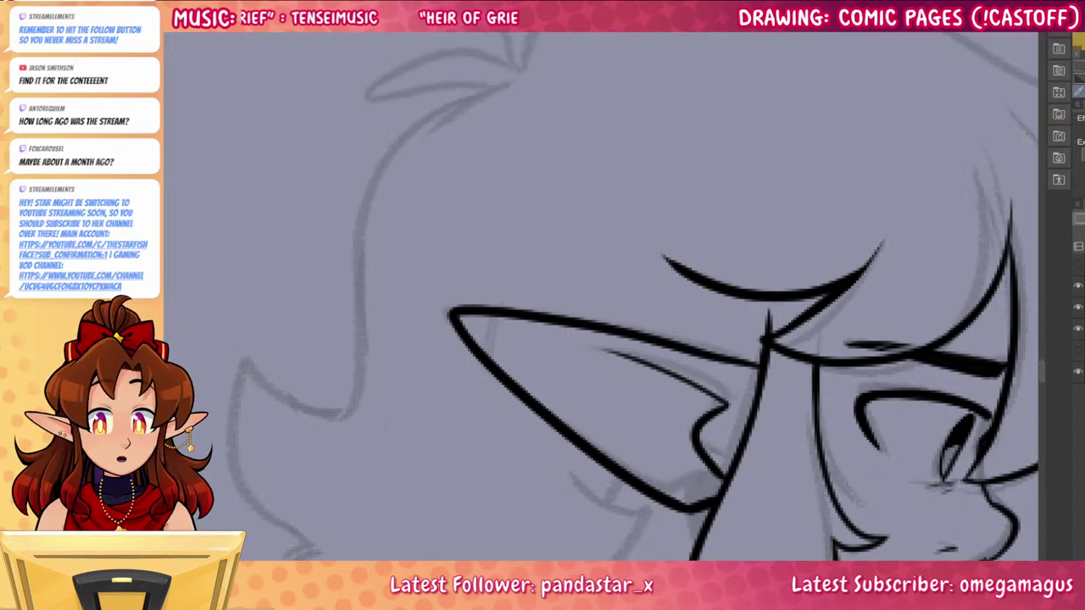
Ink the rounded hair tuft at the nape below the ear, with its short upper curve and pointed corner
{"action": "scroll", "coordinate": [781, 386], "scroll_direction": "down", "scroll_amount": 5}
{"action": "mouse_move", "coordinate": [919, 519]}
{"action": "left_mouse_down"}
{"action": "mouse_move", "coordinate": [847, 434]}
{"action": "mouse_move", "coordinate": [848, 363]}
{"action": "left_mouse_up"}
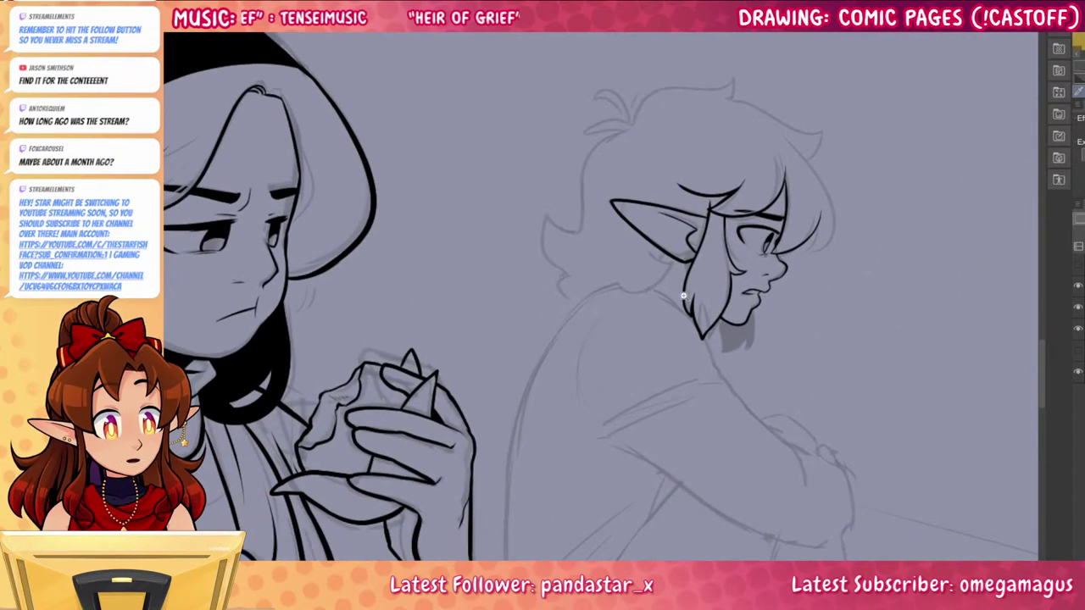
{"action": "scroll", "coordinate": [683, 296], "scroll_direction": "up", "scroll_amount": 5}
{"action": "mouse_move", "coordinate": [638, 218]}
{"action": "left_mouse_down"}
{"action": "mouse_move", "coordinate": [725, 264]}
{"action": "mouse_move", "coordinate": [566, 341]}
{"action": "mouse_move", "coordinate": [551, 300]}
{"action": "left_mouse_up"}
{"action": "key", "text": "ctrl+z"}
{"action": "mouse_move", "coordinate": [722, 264]}
{"action": "left_mouse_down"}
{"action": "mouse_move", "coordinate": [663, 350]}
{"action": "mouse_move", "coordinate": [531, 303]}
{"action": "left_mouse_up"}
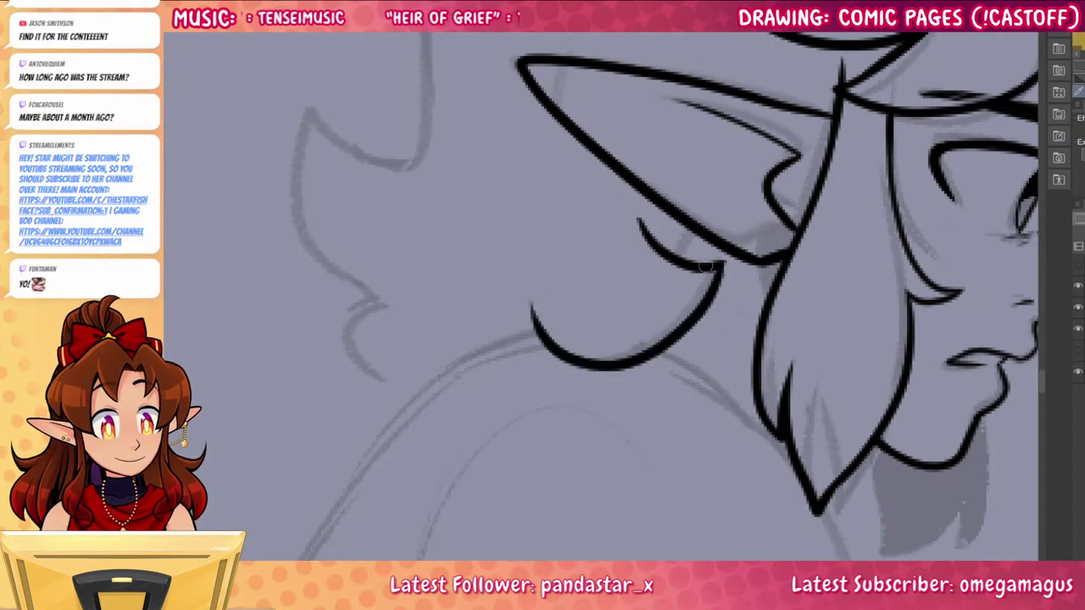
Close off the small gap between the ear's underside and the nape tuft and fill it with black
{"action": "left_click_drag", "start_coordinate": [688, 226], "coordinate": [676, 258]}
{"action": "left_click_drag", "start_coordinate": [829, 359], "coordinate": [813, 478]}
{"action": "left_click_drag", "start_coordinate": [626, 311], "coordinate": [626, 348]}
{"action": "key", "text": "g"}
{"action": "left_click", "coordinate": [652, 338]}
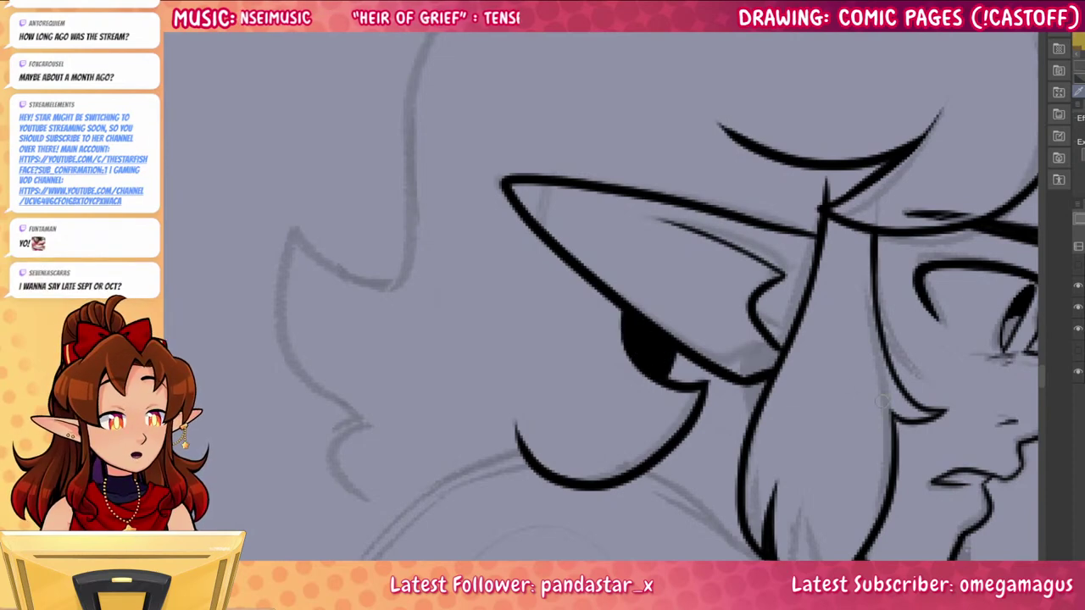
{"action": "mouse_move", "coordinate": [814, 463]}
{"action": "left_mouse_down"}
{"action": "mouse_move", "coordinate": [853, 478]}
{"action": "mouse_move", "coordinate": [864, 550]}
{"action": "left_mouse_up"}
{"action": "left_click_drag", "start_coordinate": [963, 381], "coordinate": [904, 552]}
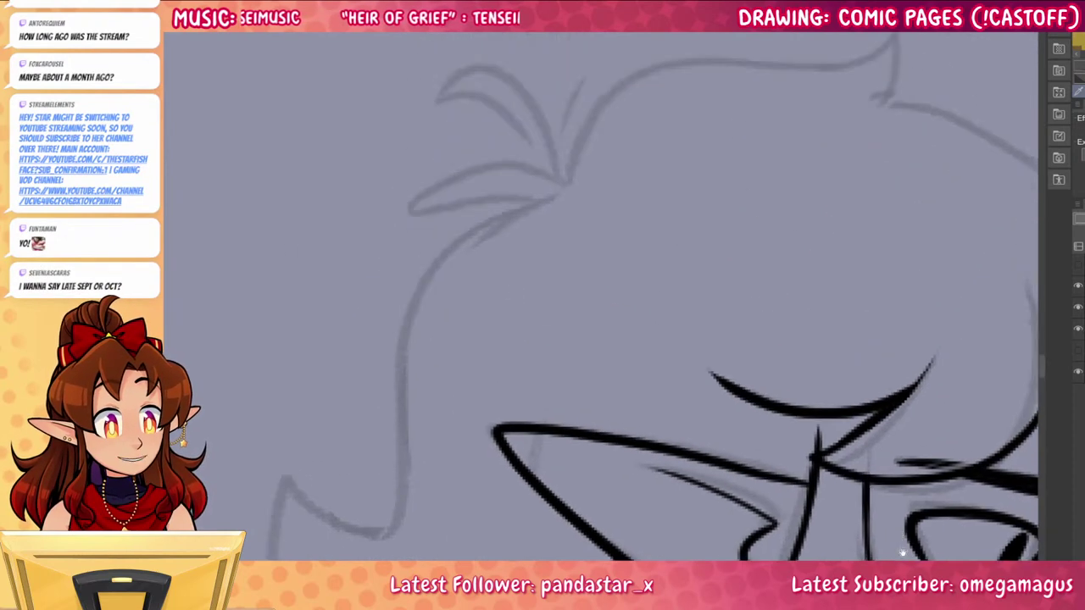
Ink the elf character's hair outline from the crown over the top flicks and down the front fringe to its tip
{"action": "left_click_drag", "start_coordinate": [858, 400], "coordinate": [533, 462]}
{"action": "mouse_move", "coordinate": [231, 253]}
{"action": "left_mouse_down"}
{"action": "mouse_move", "coordinate": [396, 131]}
{"action": "mouse_move", "coordinate": [575, 117]}
{"action": "mouse_move", "coordinate": [576, 104]}
{"action": "mouse_move", "coordinate": [586, 152]}
{"action": "mouse_move", "coordinate": [639, 174]}
{"action": "mouse_move", "coordinate": [821, 294]}
{"action": "mouse_move", "coordinate": [860, 261]}
{"action": "left_mouse_up"}
{"action": "key", "text": "ctrl+z"}
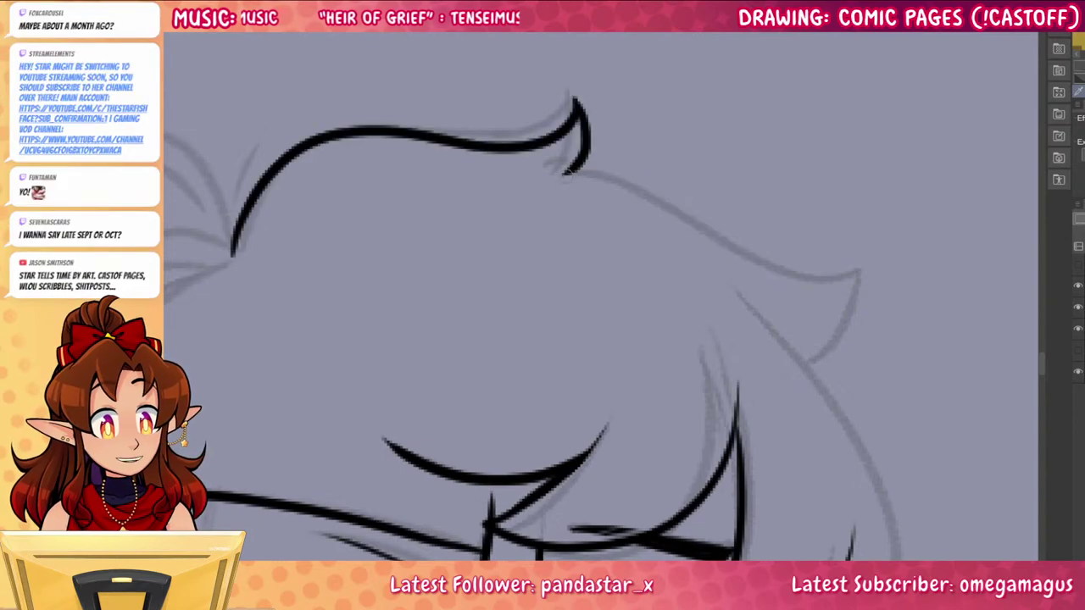
{"action": "mouse_move", "coordinate": [567, 173]}
{"action": "left_mouse_down"}
{"action": "mouse_move", "coordinate": [864, 266]}
{"action": "mouse_move", "coordinate": [827, 352]}
{"action": "mouse_move", "coordinate": [805, 363]}
{"action": "left_mouse_up"}
{"action": "left_click_drag", "start_coordinate": [899, 421], "coordinate": [795, 117]}
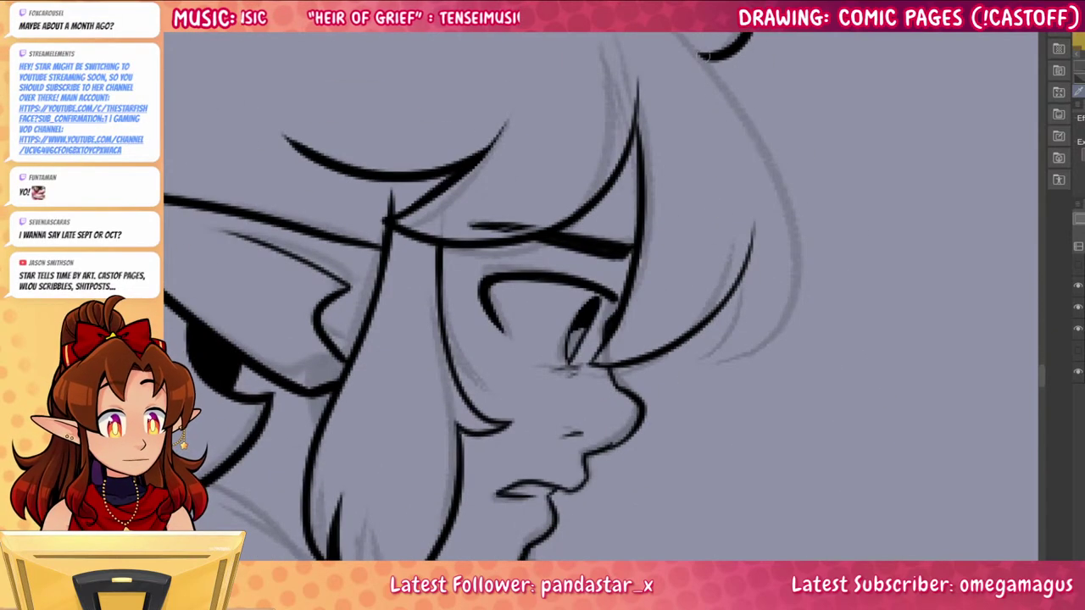
{"action": "mouse_move", "coordinate": [705, 57]}
{"action": "left_mouse_down"}
{"action": "mouse_move", "coordinate": [725, 356]}
{"action": "mouse_move", "coordinate": [719, 309]}
{"action": "left_mouse_up"}
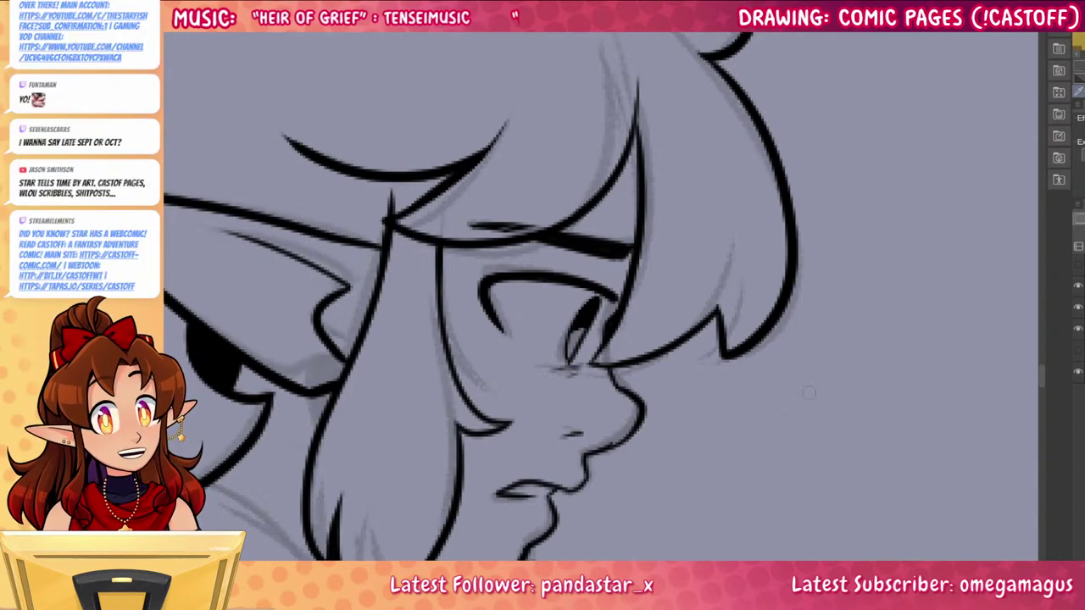
Ink a short hair stroke where the bangs and side lock meet the top edge of the ear
{"action": "left_click_drag", "start_coordinate": [760, 419], "coordinate": [831, 563]}
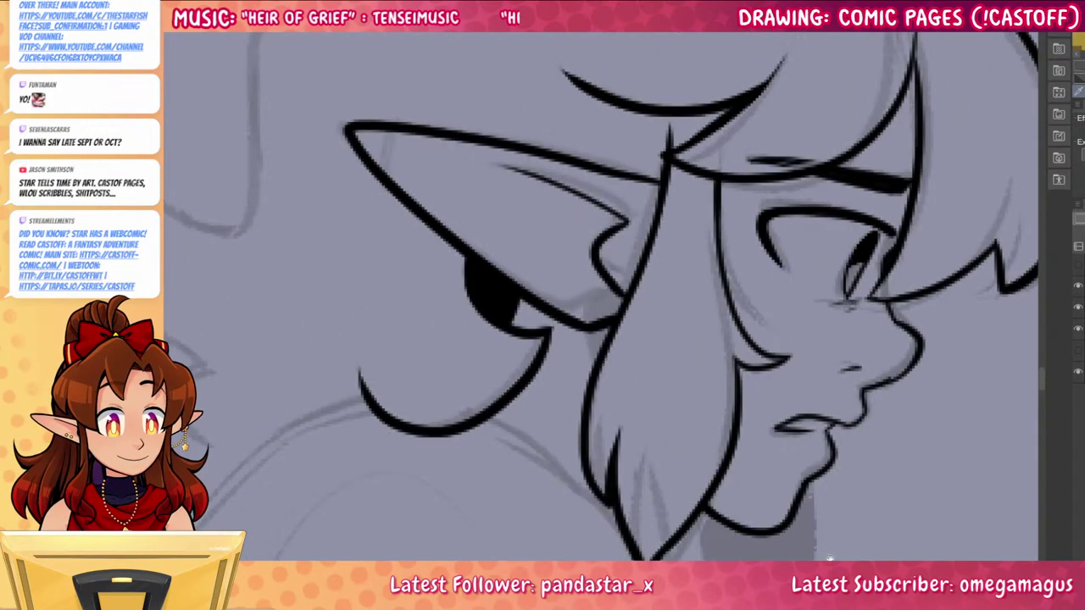
{"action": "left_click_drag", "start_coordinate": [642, 154], "coordinate": [742, 108]}
{"action": "key", "text": "ctrl+z"}
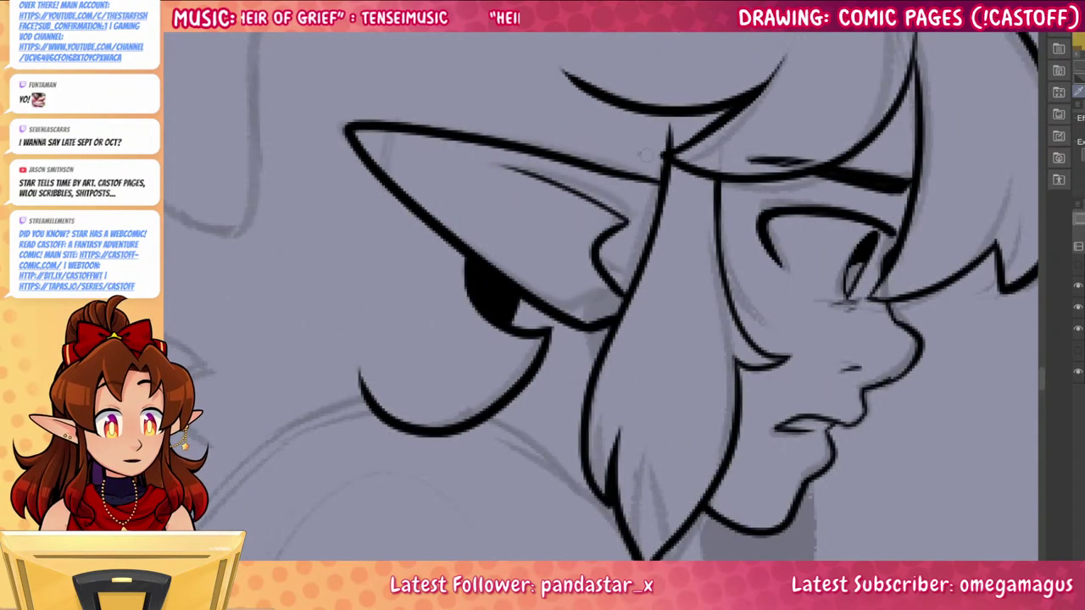
{"action": "mouse_move", "coordinate": [642, 154]}
{"action": "left_mouse_down"}
{"action": "mouse_move", "coordinate": [738, 105]}
{"action": "mouse_move", "coordinate": [714, 175]}
{"action": "left_mouse_up"}
Ink the back outline of the hair from the tuft's base down to the flicks at the nape
{"action": "left_click_drag", "start_coordinate": [883, 368], "coordinate": [836, 513]}
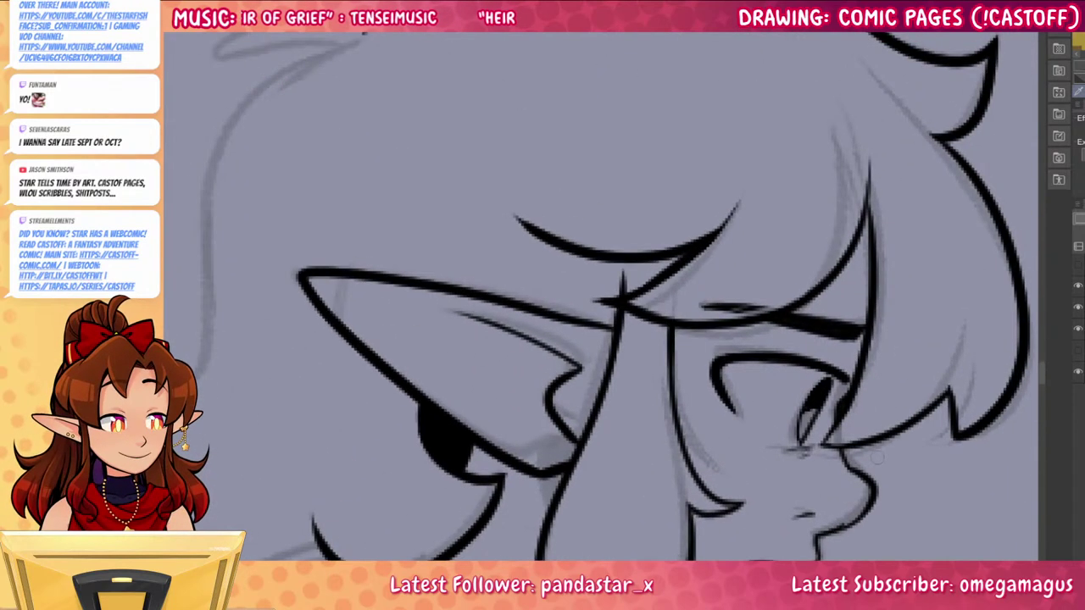
{"action": "left_click_drag", "start_coordinate": [918, 167], "coordinate": [768, 283]}
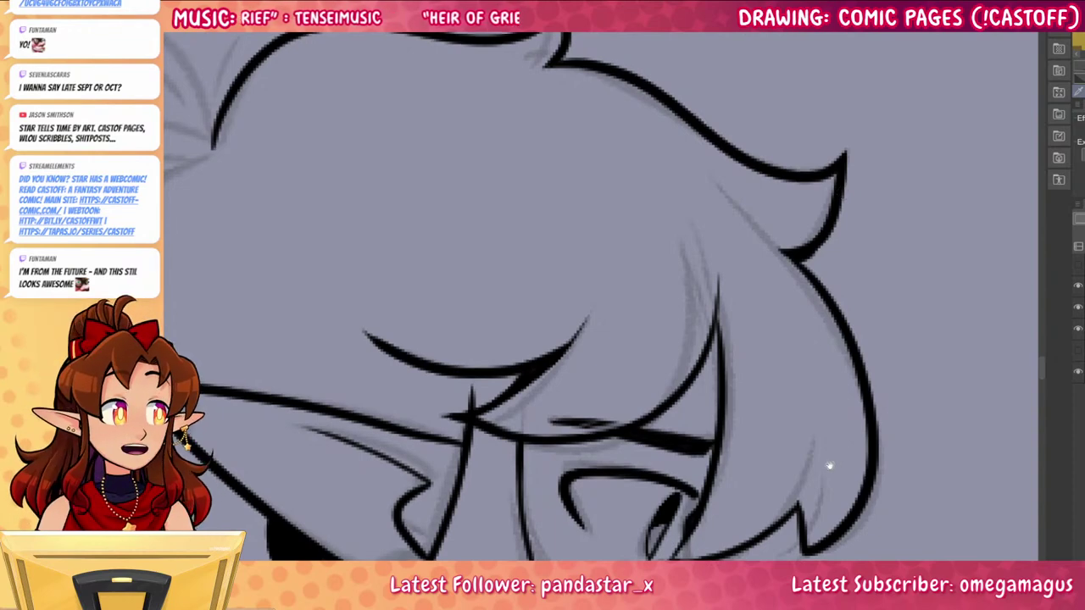
{"action": "left_click_drag", "start_coordinate": [831, 464], "coordinate": [1009, 378]}
{"action": "left_click_drag", "start_coordinate": [809, 486], "coordinate": [998, 391]}
{"action": "mouse_move", "coordinate": [848, 211]}
{"action": "left_mouse_down"}
{"action": "mouse_move", "coordinate": [848, 362]}
{"action": "mouse_move", "coordinate": [909, 344]}
{"action": "left_mouse_up"}
{"action": "mouse_move", "coordinate": [640, 106]}
{"action": "left_mouse_down"}
{"action": "mouse_move", "coordinate": [477, 289]}
{"action": "mouse_move", "coordinate": [474, 410]}
{"action": "mouse_move", "coordinate": [366, 368]}
{"action": "mouse_move", "coordinate": [428, 584]}
{"action": "left_mouse_up"}
{"action": "left_click_drag", "start_coordinate": [521, 495], "coordinate": [545, 317]}
{"action": "mouse_move", "coordinate": [462, 405]}
{"action": "left_mouse_down"}
{"action": "mouse_move", "coordinate": [416, 502]}
{"action": "mouse_move", "coordinate": [424, 513]}
{"action": "left_mouse_up"}
{"action": "left_click_drag", "start_coordinate": [436, 472], "coordinate": [485, 527]}
{"action": "left_click_drag", "start_coordinate": [743, 361], "coordinate": [726, 500]}
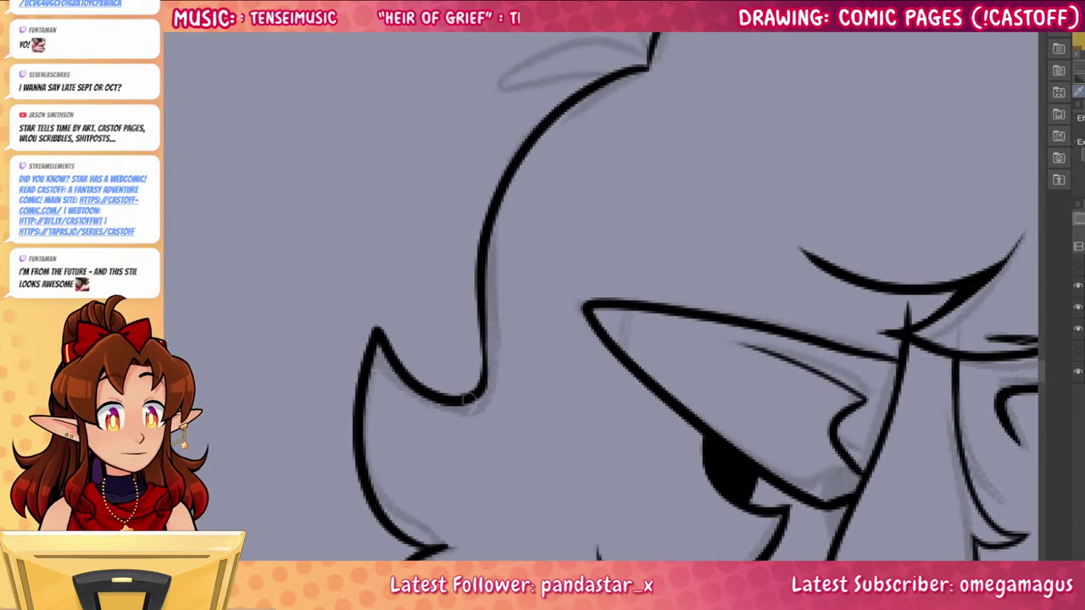
{"action": "left_click_drag", "start_coordinate": [471, 397], "coordinate": [489, 293]}
Ink the small hair tuft at the back of the head and the short strand strokes radiating from its base
{"action": "left_click_drag", "start_coordinate": [694, 239], "coordinate": [677, 443]}
{"action": "mouse_move", "coordinate": [629, 269]}
{"action": "left_mouse_down"}
{"action": "mouse_move", "coordinate": [564, 180]}
{"action": "mouse_move", "coordinate": [455, 247]}
{"action": "mouse_move", "coordinate": [535, 233]}
{"action": "mouse_move", "coordinate": [456, 316]}
{"action": "mouse_move", "coordinate": [551, 276]}
{"action": "left_mouse_up"}
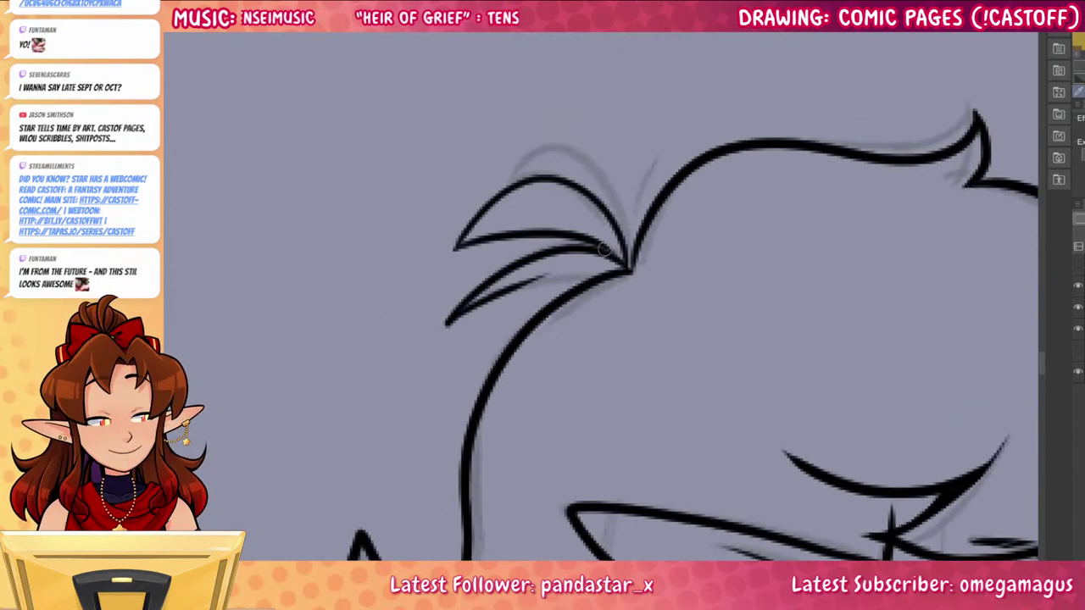
{"action": "mouse_move", "coordinate": [466, 305]}
{"action": "left_mouse_down"}
{"action": "mouse_move", "coordinate": [628, 270]}
{"action": "mouse_move", "coordinate": [633, 241]}
{"action": "left_mouse_up"}
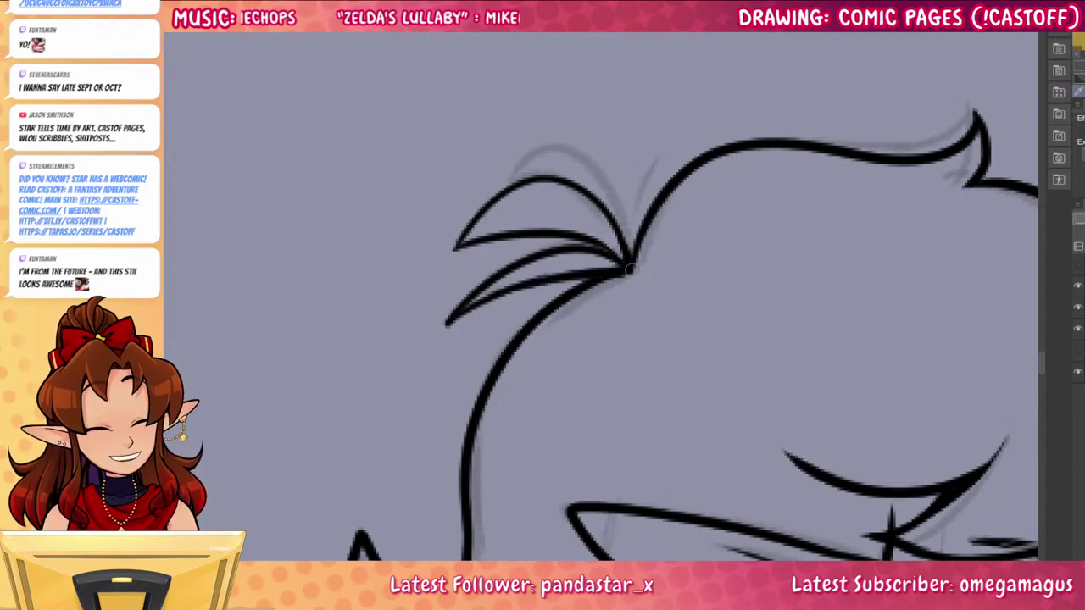
{"action": "mouse_move", "coordinate": [632, 269]}
{"action": "left_mouse_down"}
{"action": "mouse_move", "coordinate": [466, 295]}
{"action": "mouse_move", "coordinate": [522, 235]}
{"action": "left_mouse_up"}
{"action": "left_click_drag", "start_coordinate": [481, 295], "coordinate": [527, 256]}
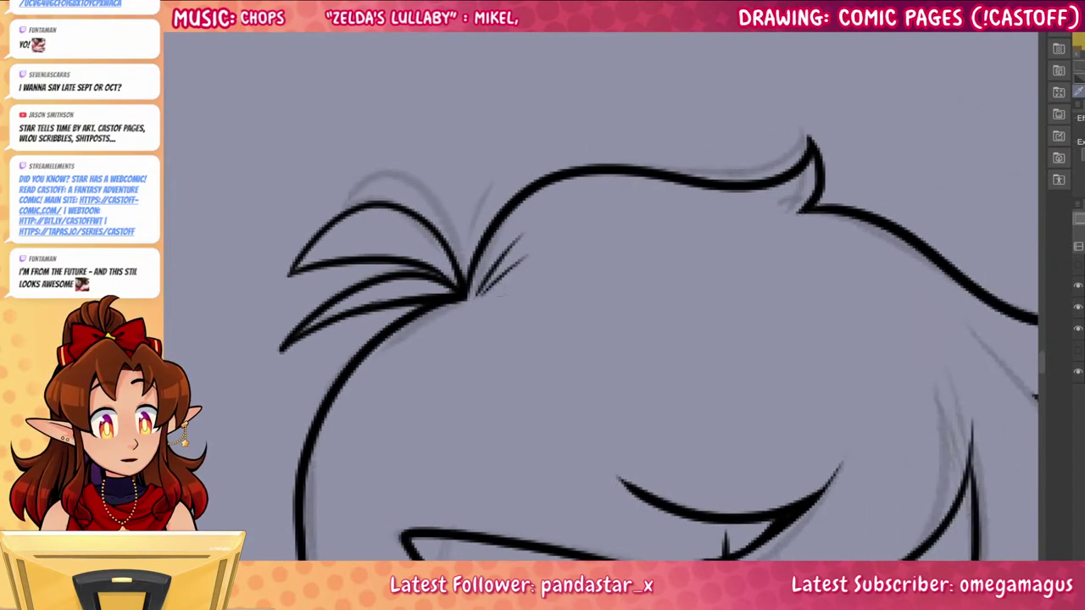
{"action": "left_click_drag", "start_coordinate": [458, 311], "coordinate": [418, 365]}
Ink the curved line of the character's back from the neck down to the panel's lower border
{"action": "scroll", "coordinate": [690, 349], "scroll_direction": "down", "scroll_amount": 5}
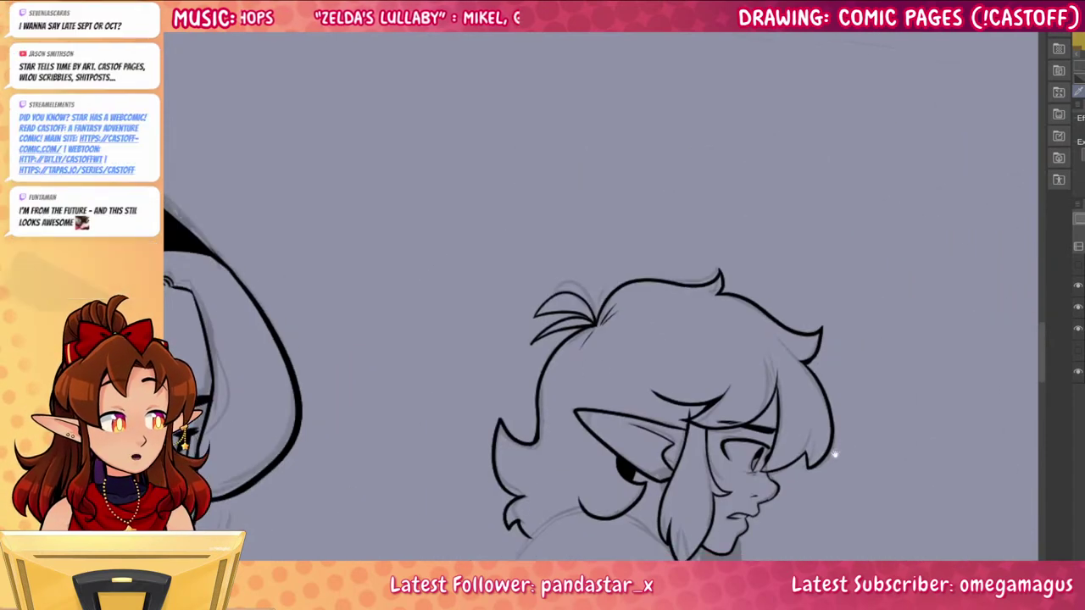
{"action": "left_click_drag", "start_coordinate": [836, 453], "coordinate": [749, 375]}
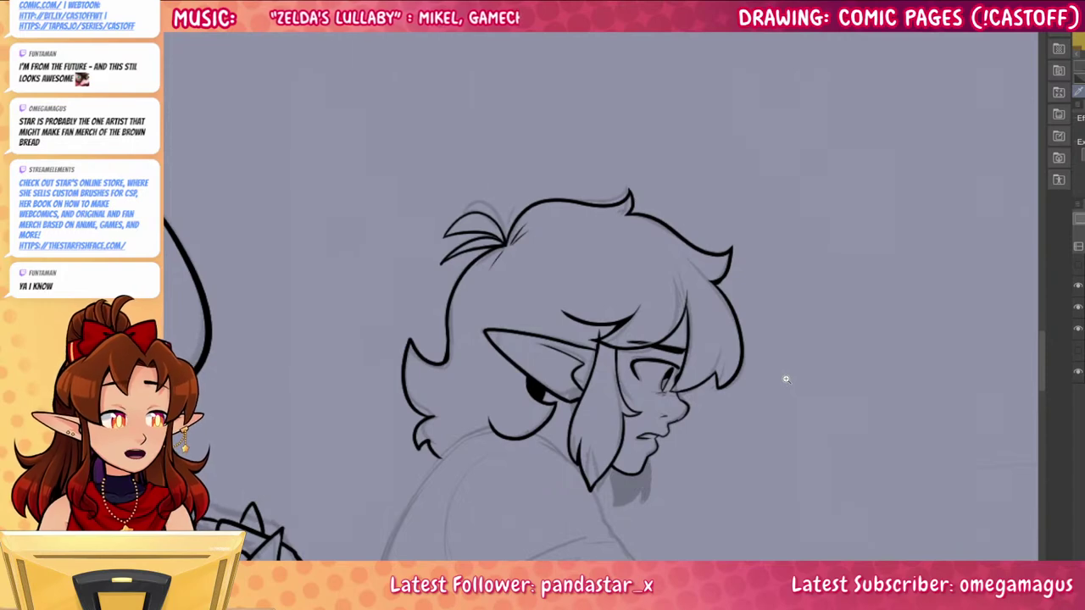
{"action": "left_click_drag", "start_coordinate": [786, 482], "coordinate": [891, 334]}
{"action": "left_click_drag", "start_coordinate": [848, 496], "coordinate": [842, 361]}
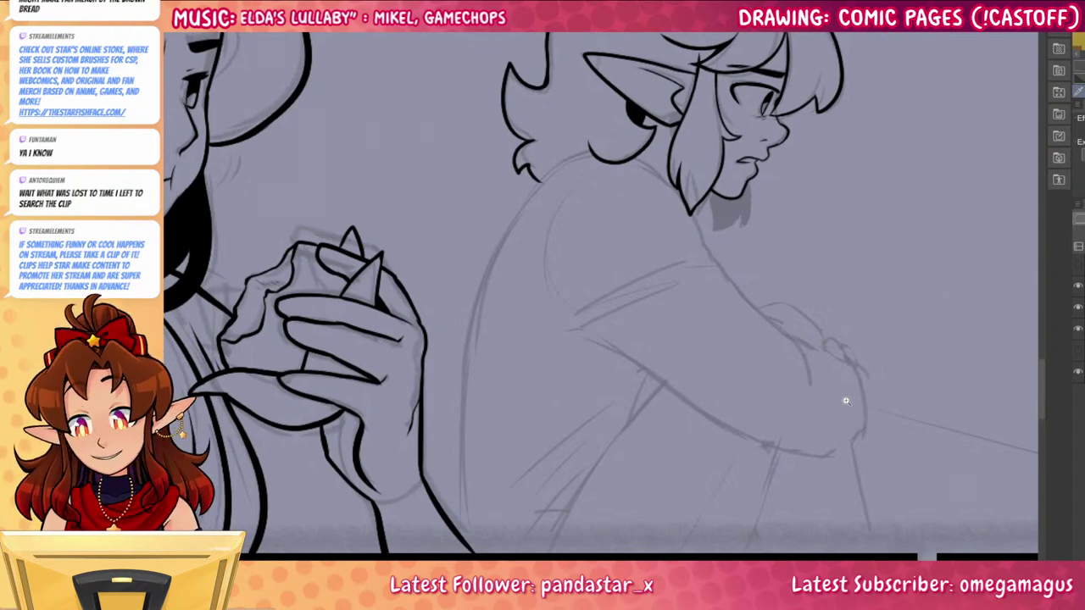
{"action": "scroll", "coordinate": [564, 310], "scroll_direction": "up", "scroll_amount": 3}
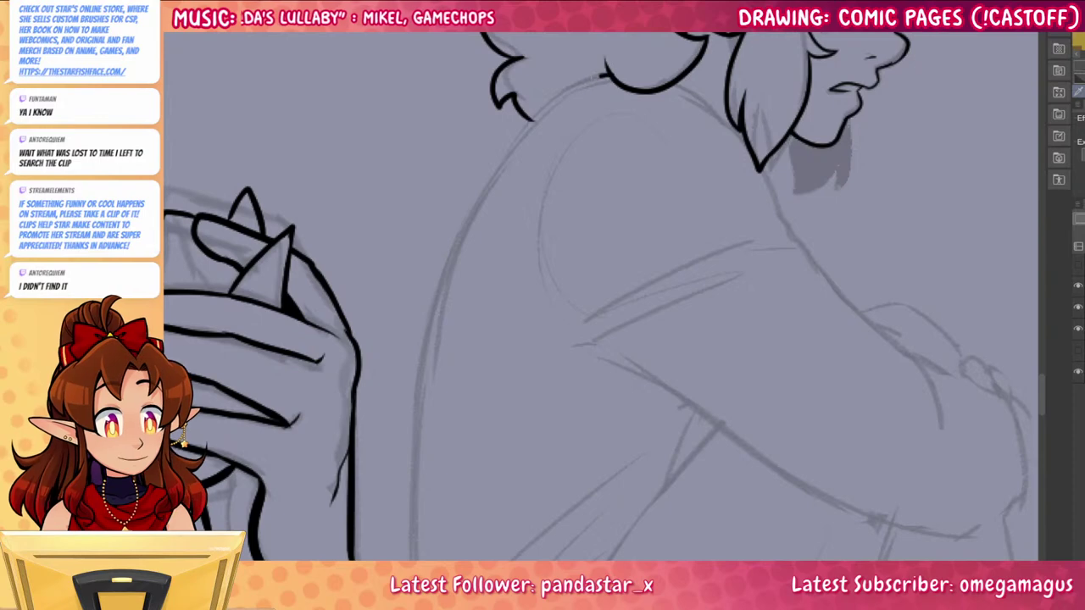
{"action": "mouse_move", "coordinate": [610, 73]}
{"action": "left_mouse_down"}
{"action": "mouse_move", "coordinate": [527, 133]}
{"action": "mouse_move", "coordinate": [490, 185]}
{"action": "mouse_move", "coordinate": [424, 414]}
{"action": "left_mouse_up"}
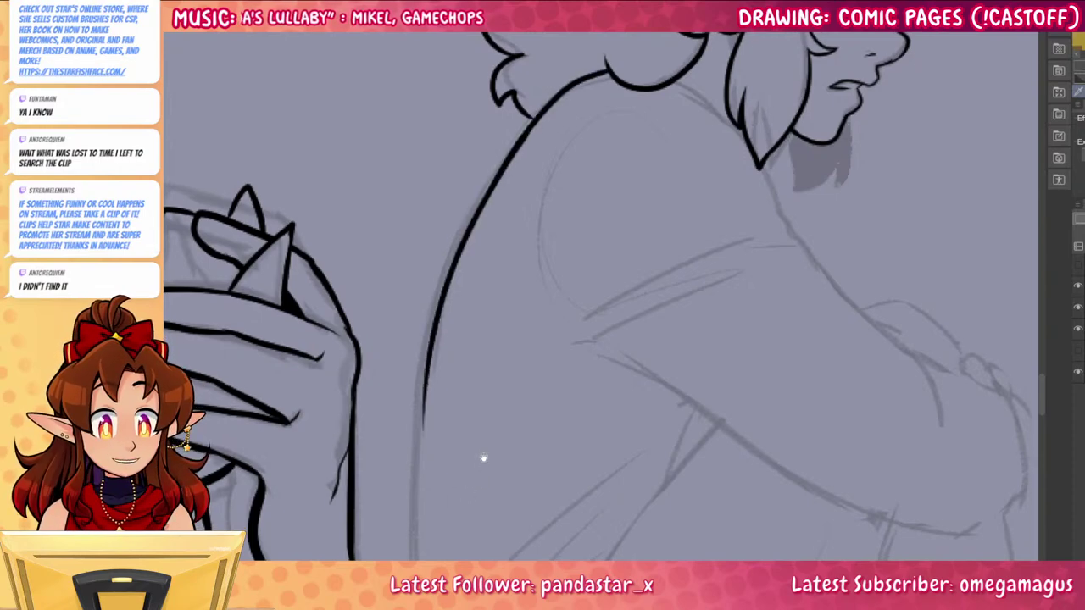
{"action": "scroll", "coordinate": [484, 458], "scroll_direction": "down", "scroll_amount": 3}
{"action": "left_click_drag", "start_coordinate": [436, 174], "coordinate": [429, 490]}
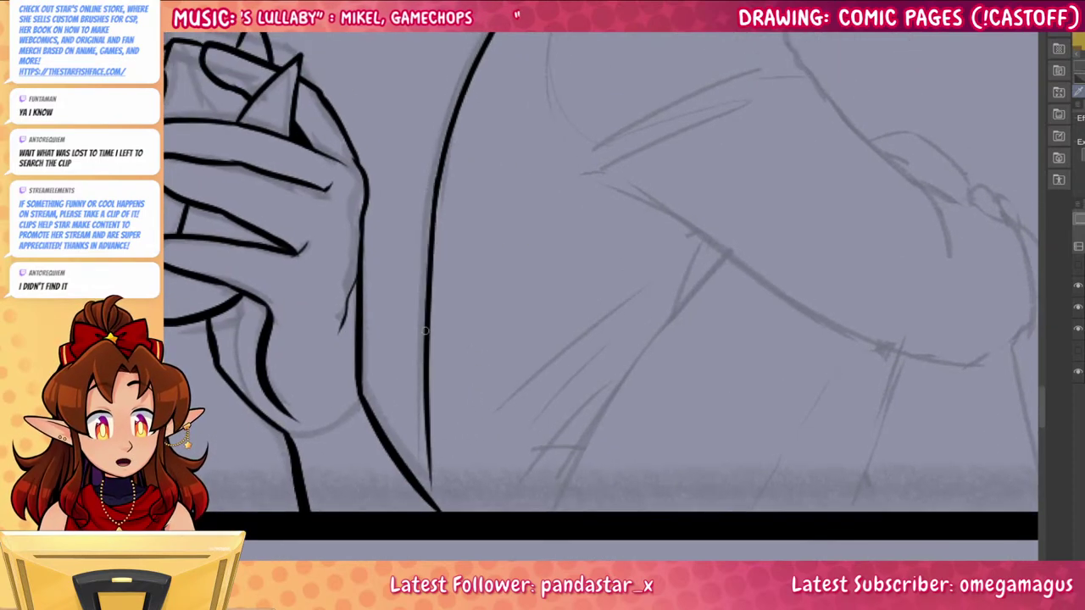
{"action": "left_click_drag", "start_coordinate": [429, 446], "coordinate": [432, 502]}
Ink the front line from below the side lock along the upper edge of the arm, with a short branching stroke near the hand
{"action": "left_click_drag", "start_coordinate": [802, 380], "coordinate": [622, 515]}
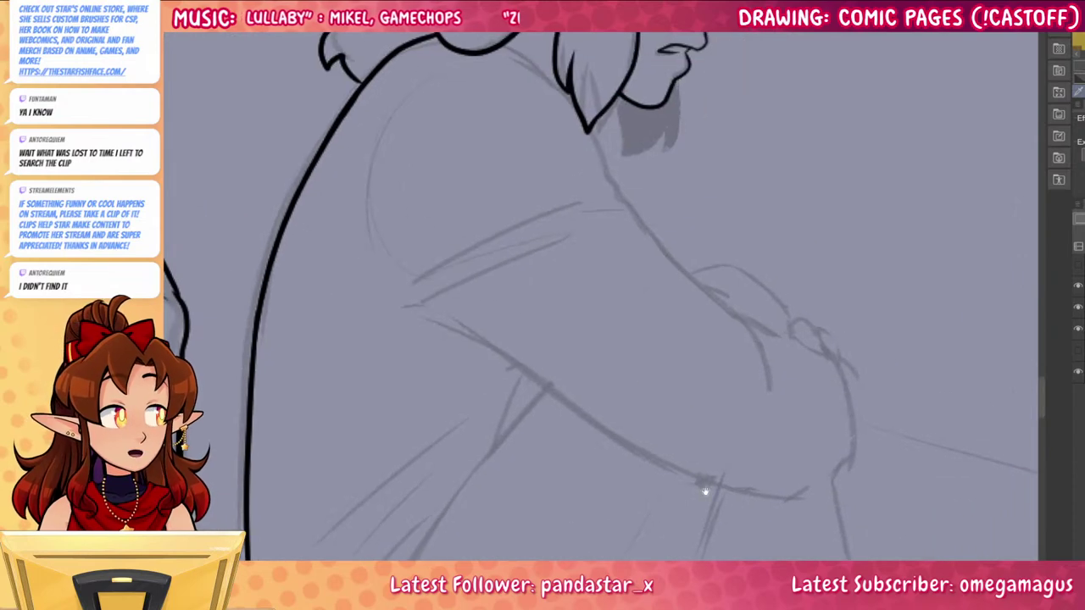
{"action": "left_click_drag", "start_coordinate": [705, 492], "coordinate": [676, 585]}
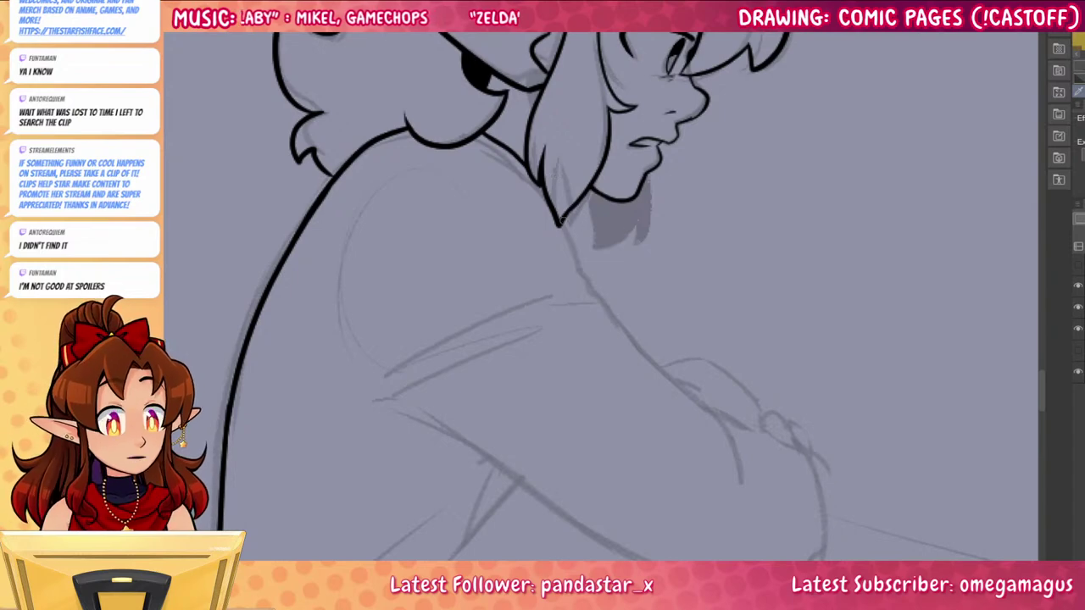
{"action": "mouse_move", "coordinate": [561, 220]}
{"action": "left_mouse_down"}
{"action": "mouse_move", "coordinate": [595, 297]}
{"action": "mouse_move", "coordinate": [672, 367]}
{"action": "left_mouse_up"}
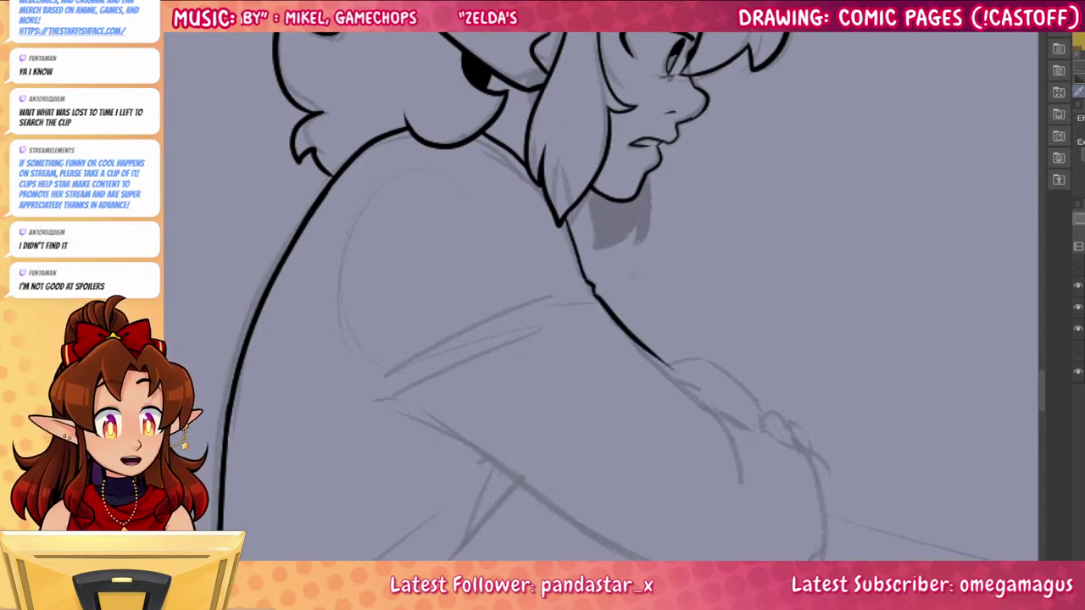
{"action": "key", "text": "ctrl+z"}
{"action": "left_click_drag", "start_coordinate": [594, 293], "coordinate": [723, 422]}
{"action": "key", "text": "ctrl+z"}
{"action": "mouse_move", "coordinate": [593, 292]}
{"action": "left_mouse_down"}
{"action": "mouse_move", "coordinate": [706, 416]}
{"action": "mouse_move", "coordinate": [764, 507]}
{"action": "left_mouse_up"}
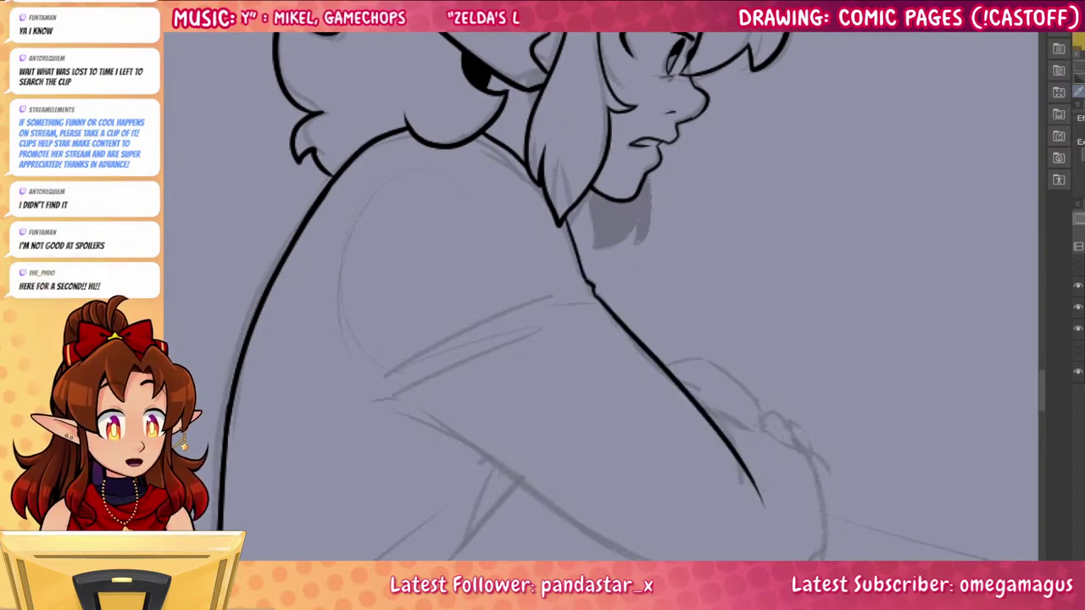
{"action": "left_click_drag", "start_coordinate": [702, 408], "coordinate": [777, 449]}
Ink two tapering fold lines at the back of the sleeve above the arm's lower edge
{"action": "left_click_drag", "start_coordinate": [843, 486], "coordinate": [888, 323]}
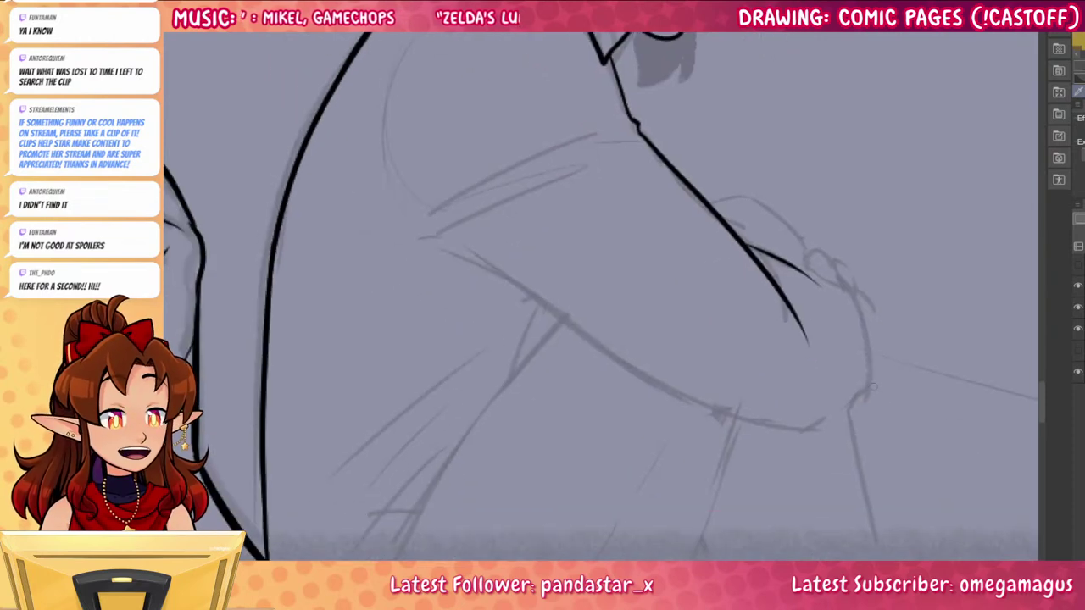
{"action": "left_click_drag", "start_coordinate": [887, 449], "coordinate": [946, 414]}
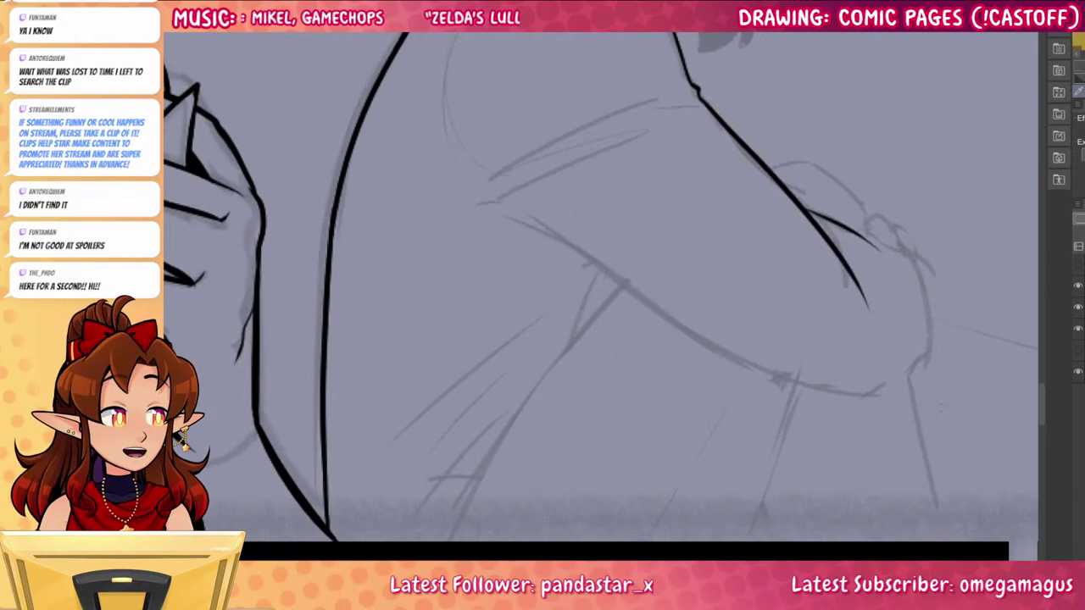
{"action": "left_click_drag", "start_coordinate": [448, 226], "coordinate": [594, 167]}
{"action": "left_click_drag", "start_coordinate": [477, 210], "coordinate": [583, 190]}
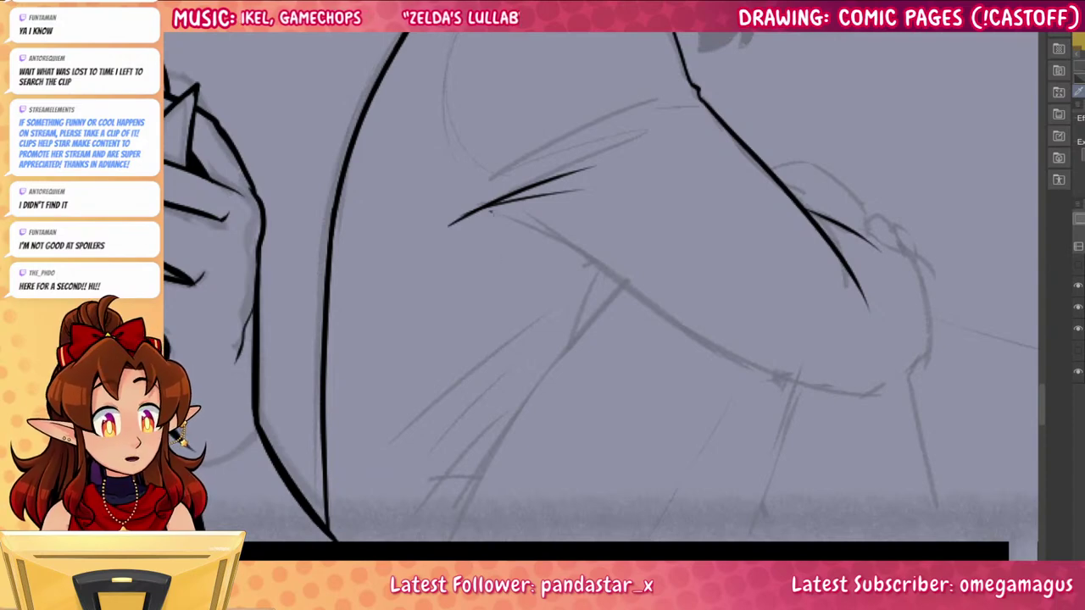
Ink the arm's lower edge from the sleeve folds and curve it up around the far end
{"action": "mouse_move", "coordinate": [490, 210]}
{"action": "left_mouse_down"}
{"action": "mouse_move", "coordinate": [734, 363]}
{"action": "mouse_move", "coordinate": [866, 392]}
{"action": "left_mouse_up"}
{"action": "key", "text": "ctrl+z"}
{"action": "mouse_move", "coordinate": [690, 341]}
{"action": "left_mouse_down"}
{"action": "mouse_move", "coordinate": [871, 390]}
{"action": "mouse_move", "coordinate": [919, 289]}
{"action": "mouse_move", "coordinate": [916, 256]}
{"action": "left_mouse_up"}
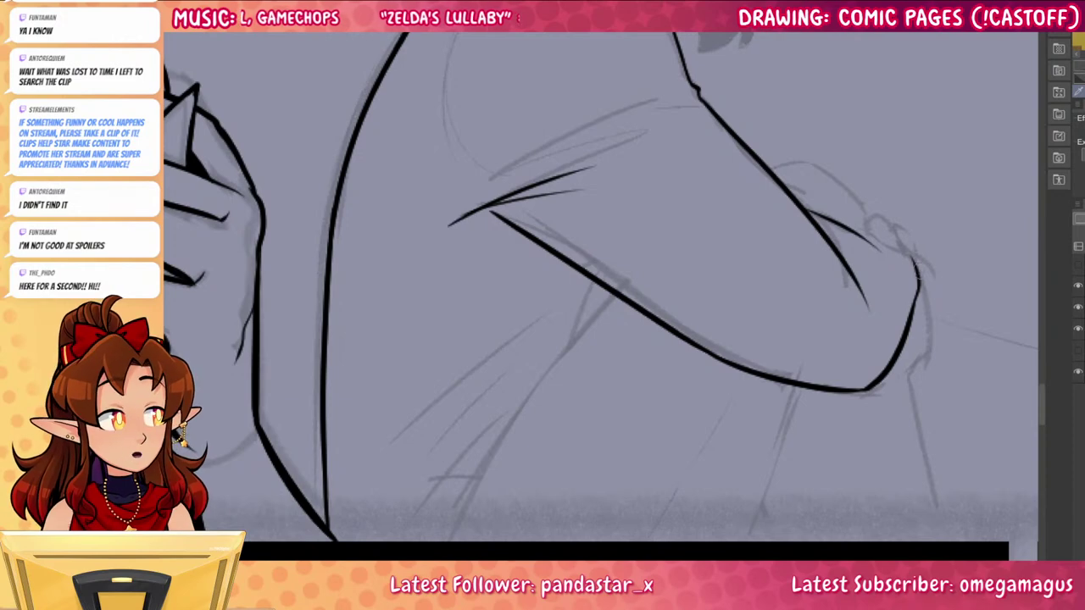
{"action": "key", "text": "ctrl+z"}
{"action": "key", "text": "ctrl+z"}
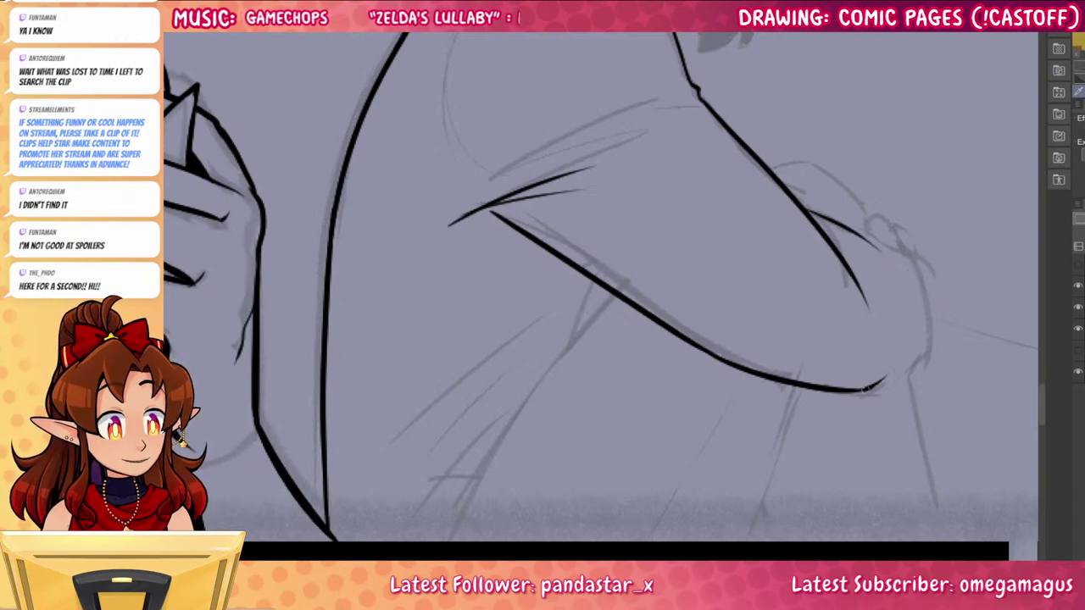
{"action": "left_click_drag", "start_coordinate": [873, 388], "coordinate": [916, 256]}
Ink the long sleeve line across the upper arm and light contour strokes around the shoulder
{"action": "left_click_drag", "start_coordinate": [954, 433], "coordinate": [884, 477]}
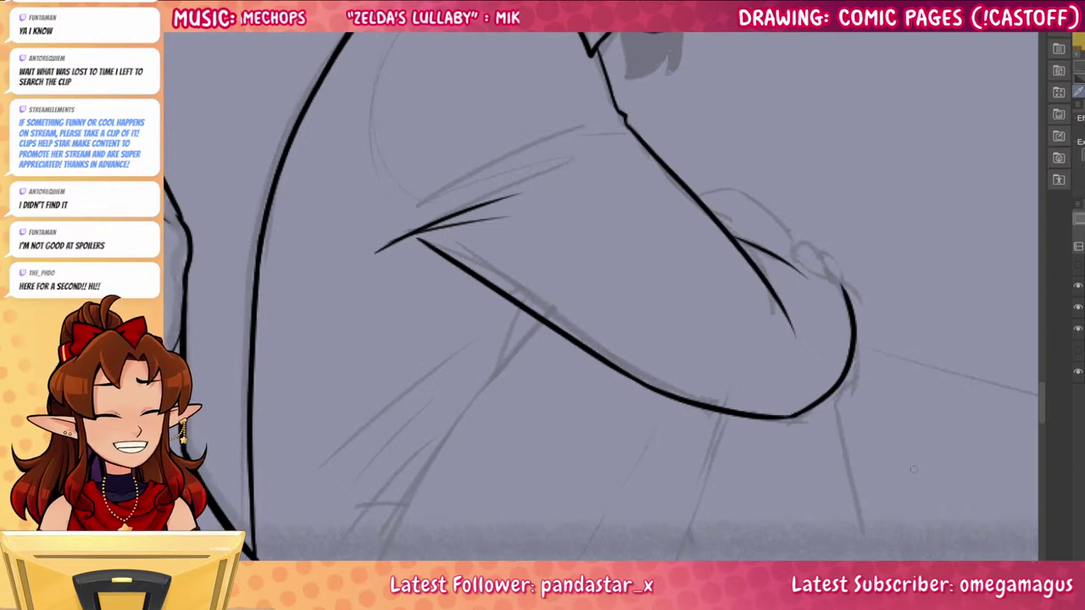
{"action": "mouse_move", "coordinate": [889, 370]}
{"action": "left_mouse_down"}
{"action": "mouse_move", "coordinate": [911, 492]}
{"action": "mouse_move", "coordinate": [929, 525]}
{"action": "left_mouse_up"}
{"action": "left_click_drag", "start_coordinate": [640, 288], "coordinate": [453, 378]}
{"action": "left_click_drag", "start_coordinate": [675, 333], "coordinate": [675, 439]}
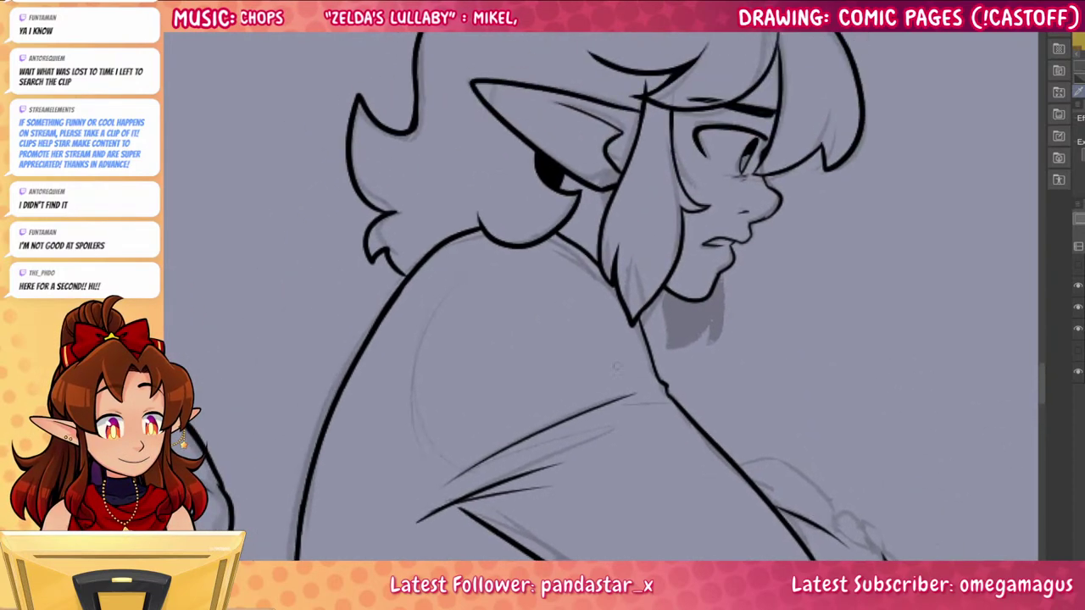
{"action": "left_click_drag", "start_coordinate": [430, 325], "coordinate": [414, 462]}
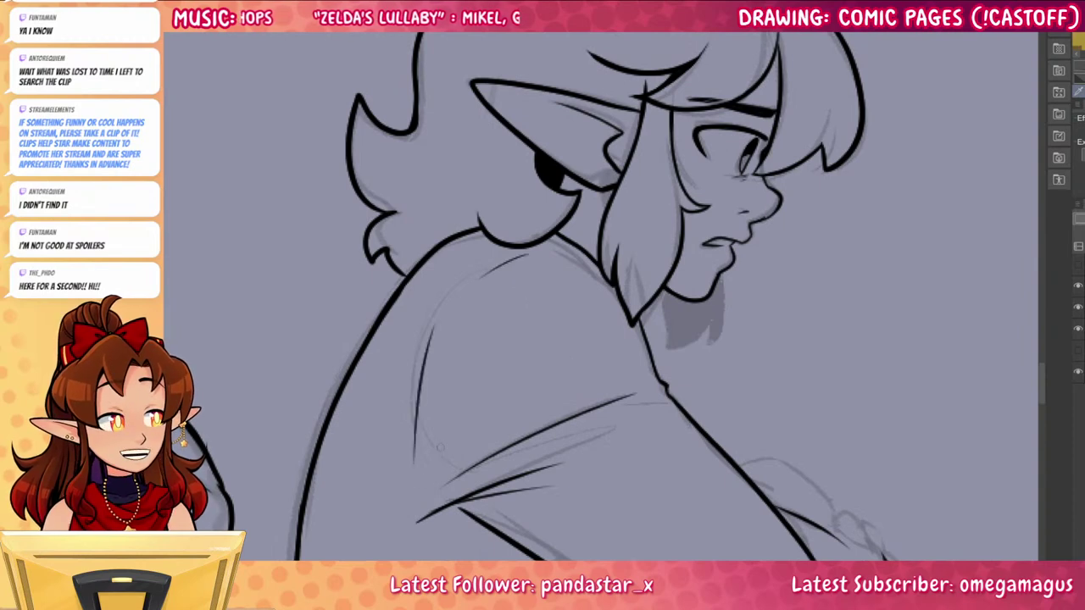
Ink the leg lines from beneath the arm down to the panel's lower border
{"action": "left_click_drag", "start_coordinate": [901, 503], "coordinate": [820, 389]}
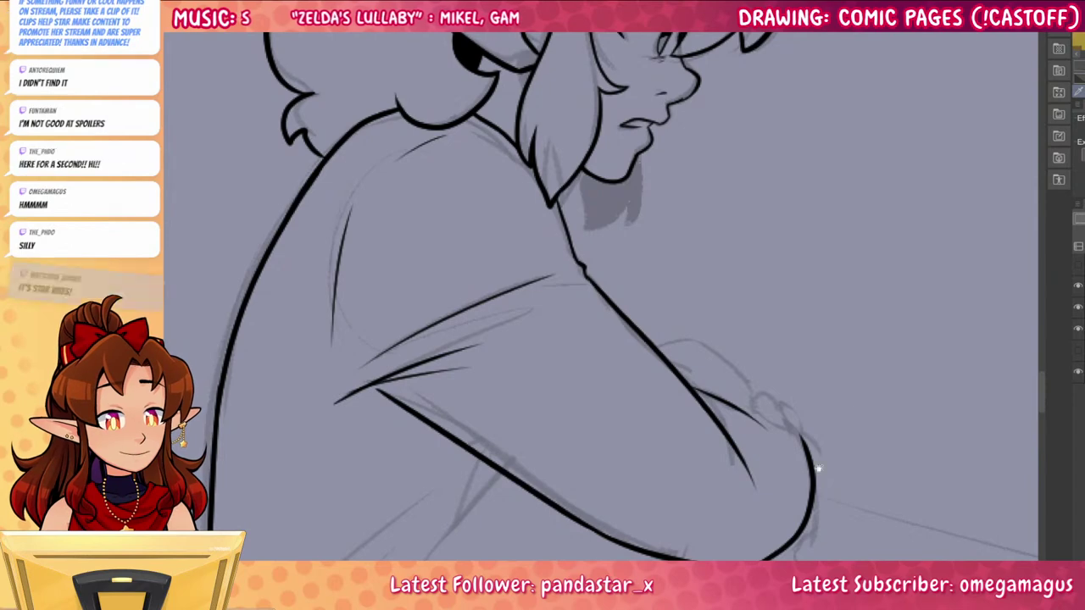
{"action": "left_click_drag", "start_coordinate": [818, 467], "coordinate": [900, 390]}
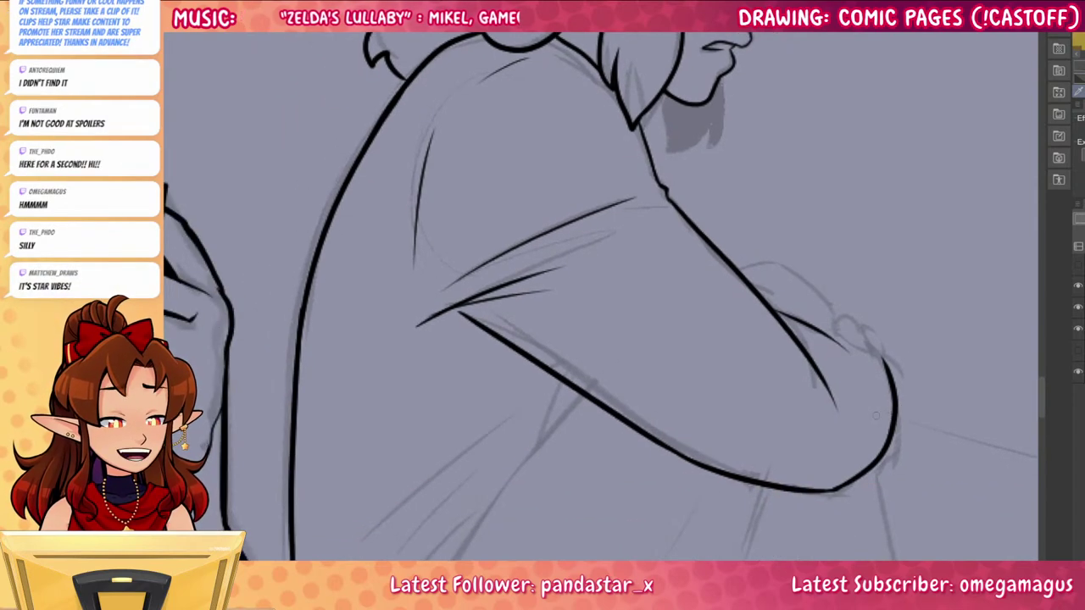
{"action": "left_click_drag", "start_coordinate": [877, 417], "coordinate": [988, 258]}
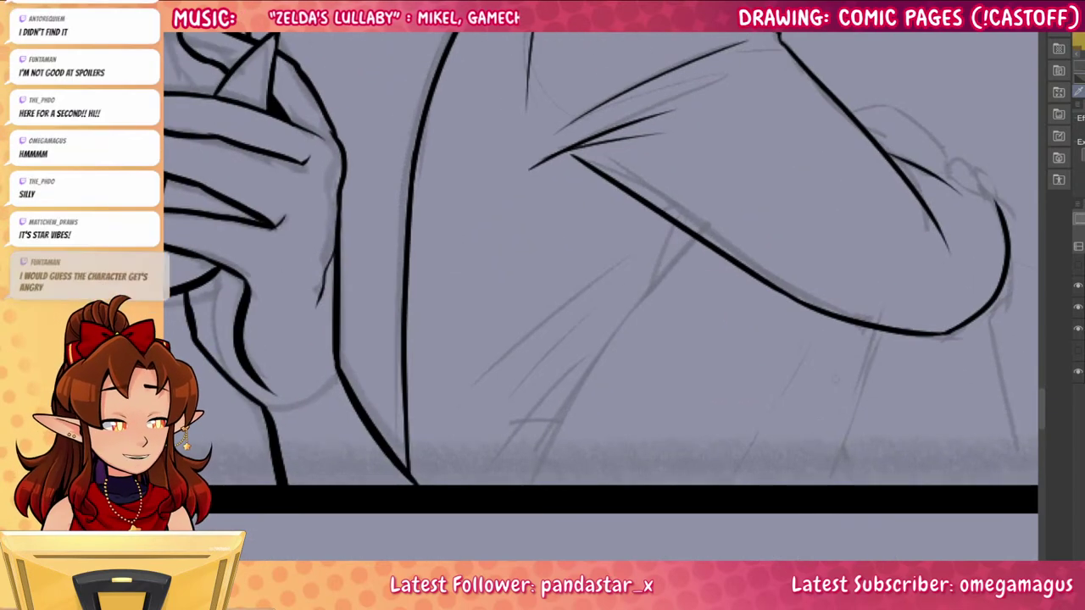
{"action": "left_click_drag", "start_coordinate": [805, 493], "coordinate": [807, 410]}
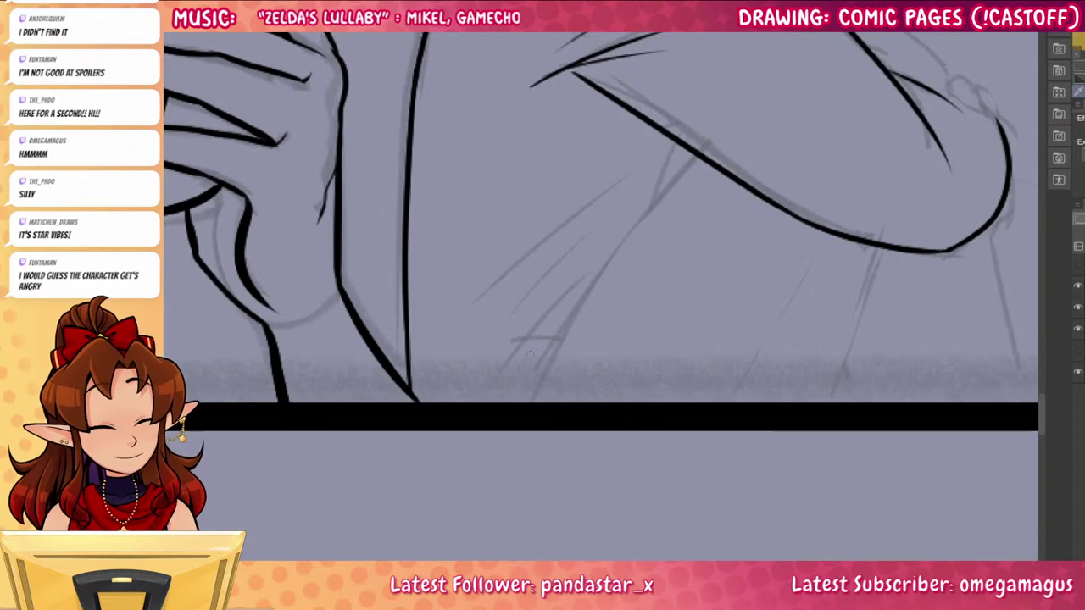
{"action": "mouse_move", "coordinate": [521, 404]}
{"action": "left_mouse_down"}
{"action": "mouse_move", "coordinate": [690, 148]}
{"action": "mouse_move", "coordinate": [676, 160]}
{"action": "left_mouse_up"}
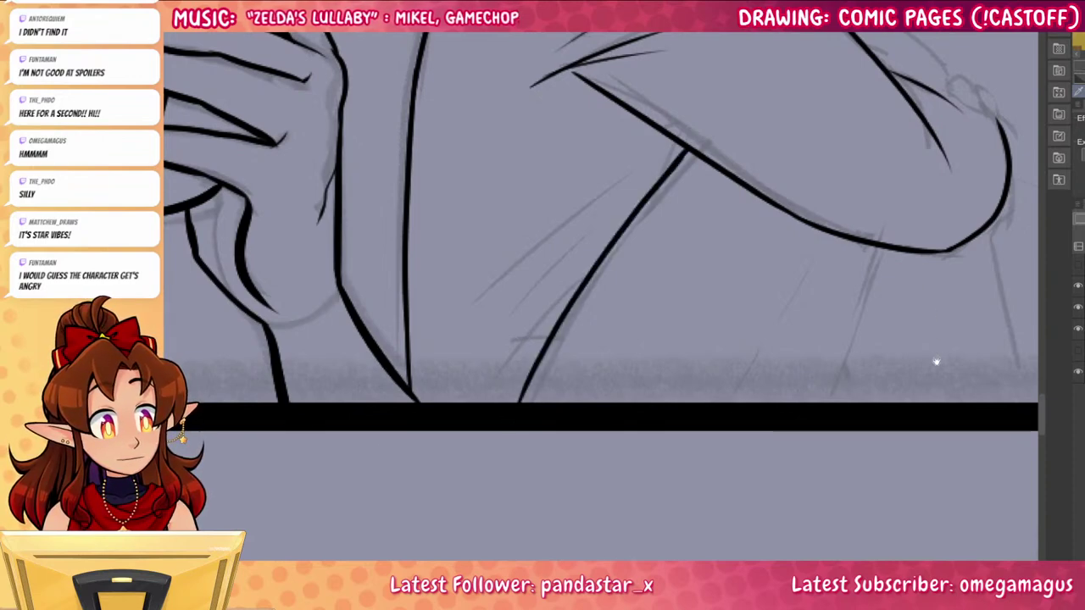
{"action": "left_click_drag", "start_coordinate": [937, 362], "coordinate": [824, 416]}
{"action": "left_click_drag", "start_coordinate": [770, 296], "coordinate": [721, 457]}
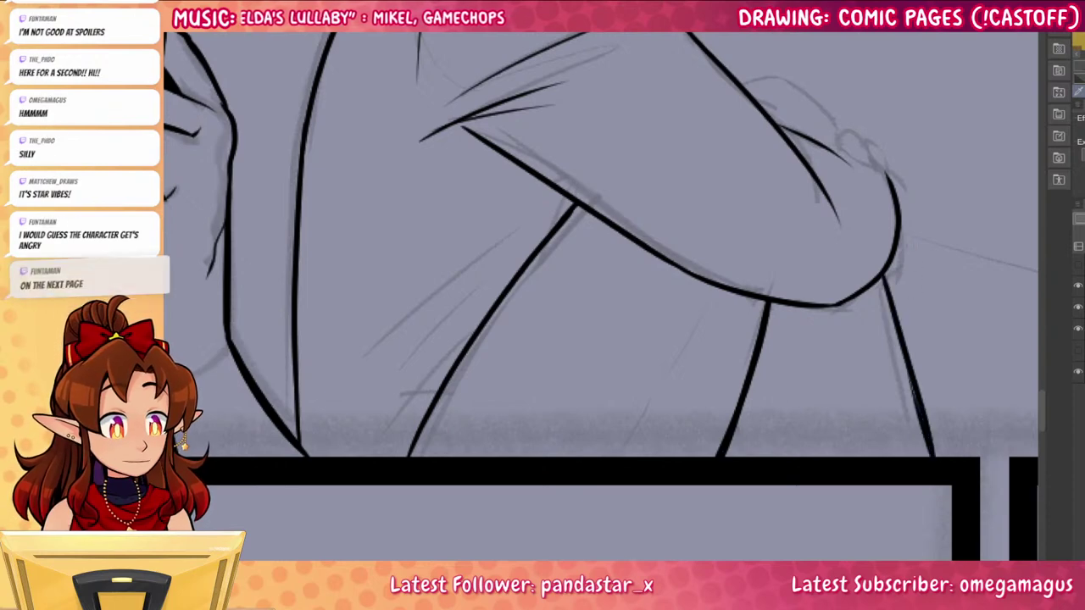
Clean up the front shin line beneath the forearm and add a black wedge between the legs at the panel border
{"action": "left_click_drag", "start_coordinate": [878, 281], "coordinate": [915, 457]}
{"action": "left_click_drag", "start_coordinate": [930, 382], "coordinate": [881, 348]}
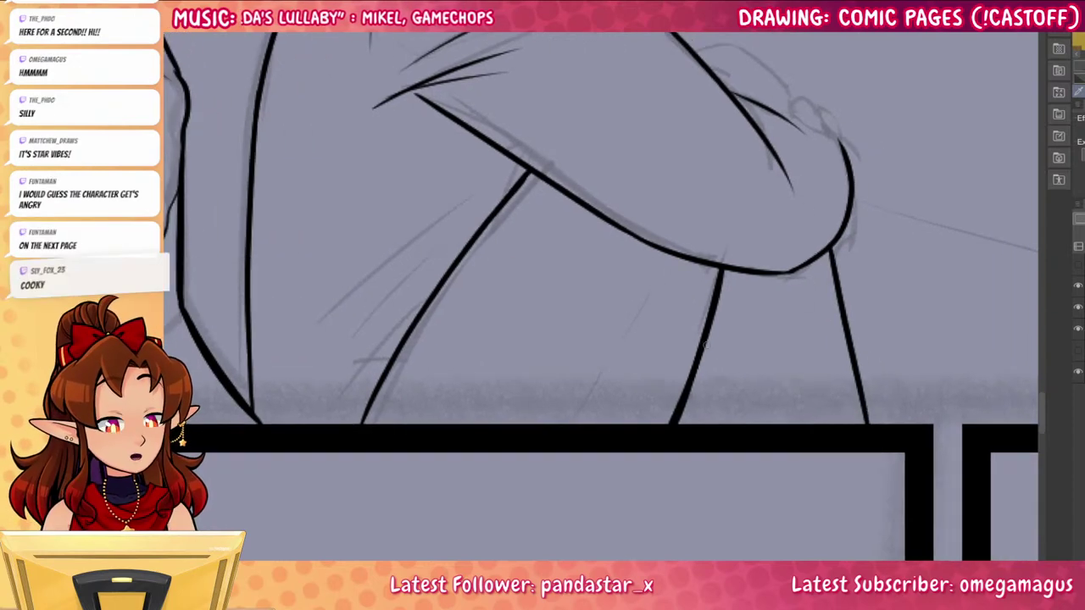
{"action": "left_click_drag", "start_coordinate": [694, 366], "coordinate": [702, 436]}
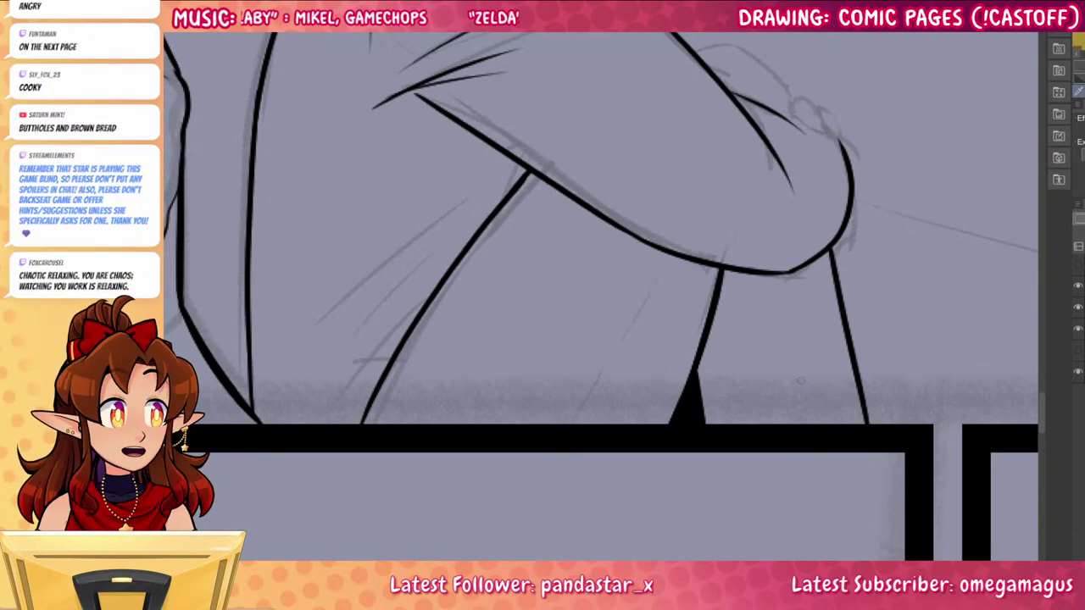
Ink the rounded far knee behind the forearm and the small curled fingers resting on it
{"action": "left_click_drag", "start_coordinate": [845, 364], "coordinate": [836, 475]}
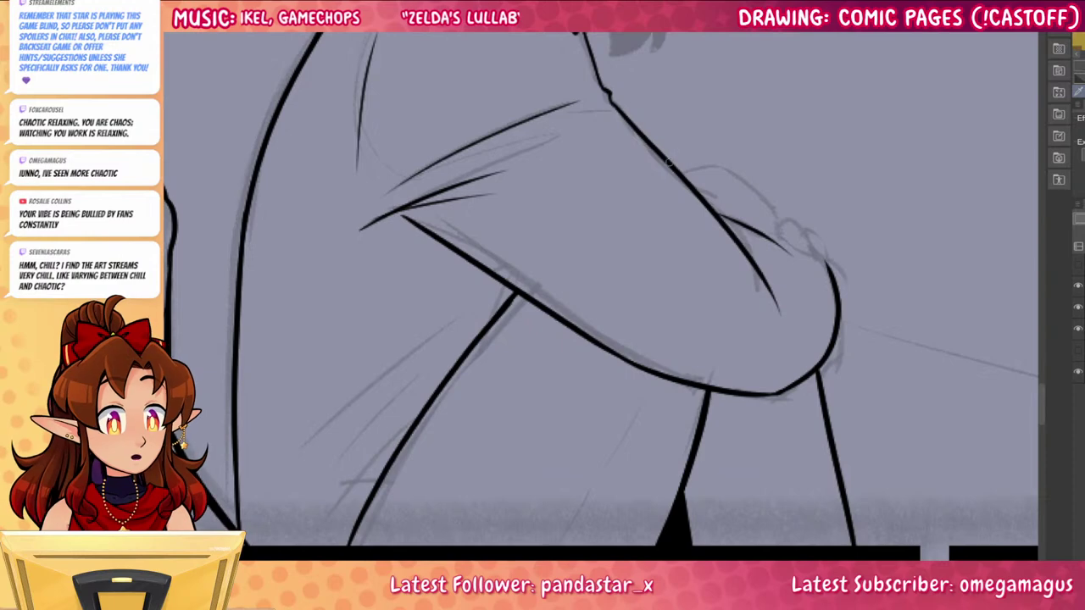
{"action": "mouse_move", "coordinate": [674, 161]}
{"action": "left_mouse_down"}
{"action": "mouse_move", "coordinate": [810, 264]}
{"action": "mouse_move", "coordinate": [788, 250]}
{"action": "mouse_move", "coordinate": [802, 228]}
{"action": "mouse_move", "coordinate": [800, 254]}
{"action": "mouse_move", "coordinate": [826, 252]}
{"action": "mouse_move", "coordinate": [832, 270]}
{"action": "left_mouse_up"}
{"action": "key", "text": "ctrl+z"}
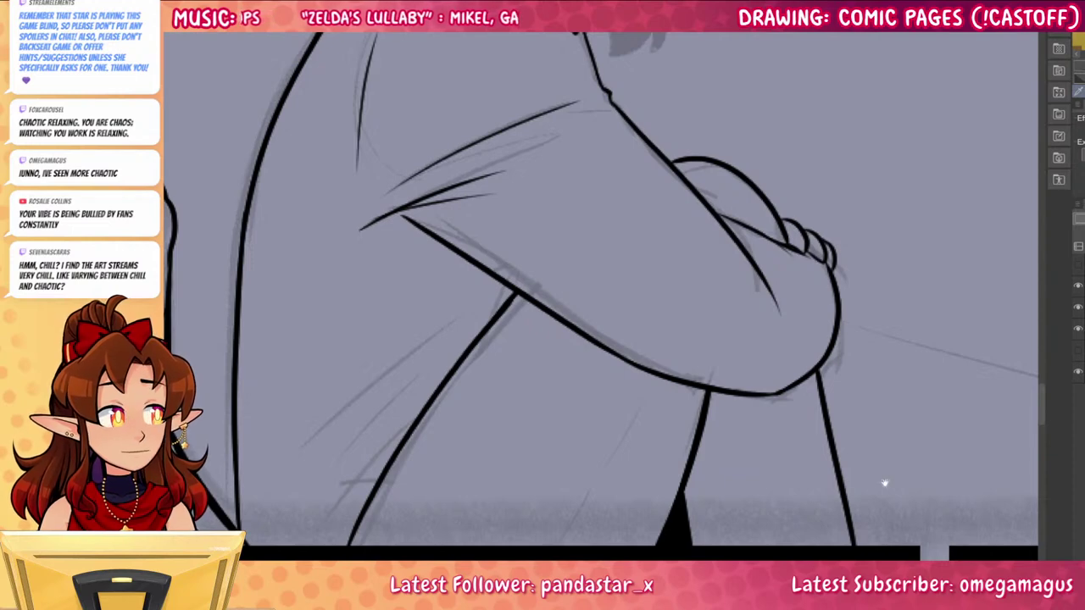
Black in the gap where the thigh meets the arm's underside and ink tapering fold lines on the shirt beside the thigh
{"action": "left_click_drag", "start_coordinate": [885, 482], "coordinate": [960, 422]}
{"action": "left_click_drag", "start_coordinate": [578, 223], "coordinate": [553, 284]}
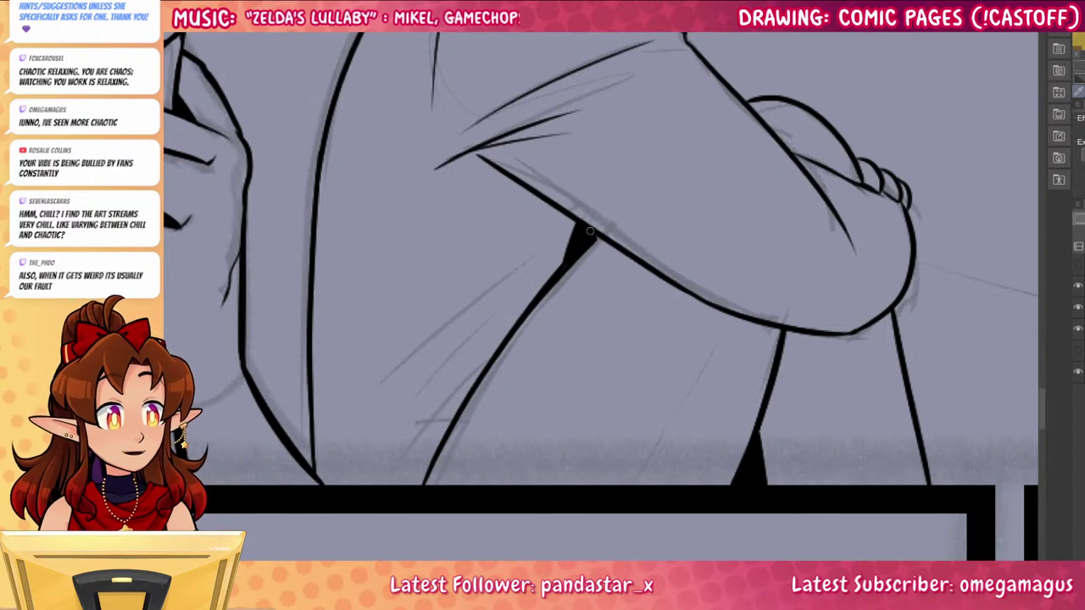
{"action": "left_click_drag", "start_coordinate": [628, 489], "coordinate": [759, 521]}
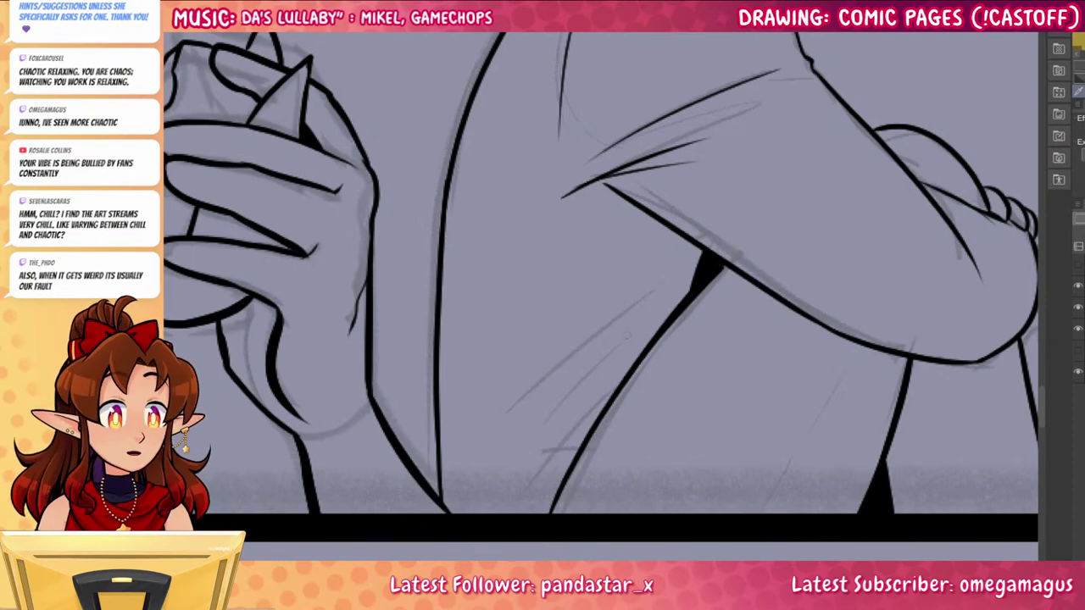
{"action": "mouse_move", "coordinate": [642, 349]}
{"action": "left_mouse_down"}
{"action": "mouse_move", "coordinate": [523, 490]}
{"action": "mouse_move", "coordinate": [492, 465]}
{"action": "left_mouse_up"}
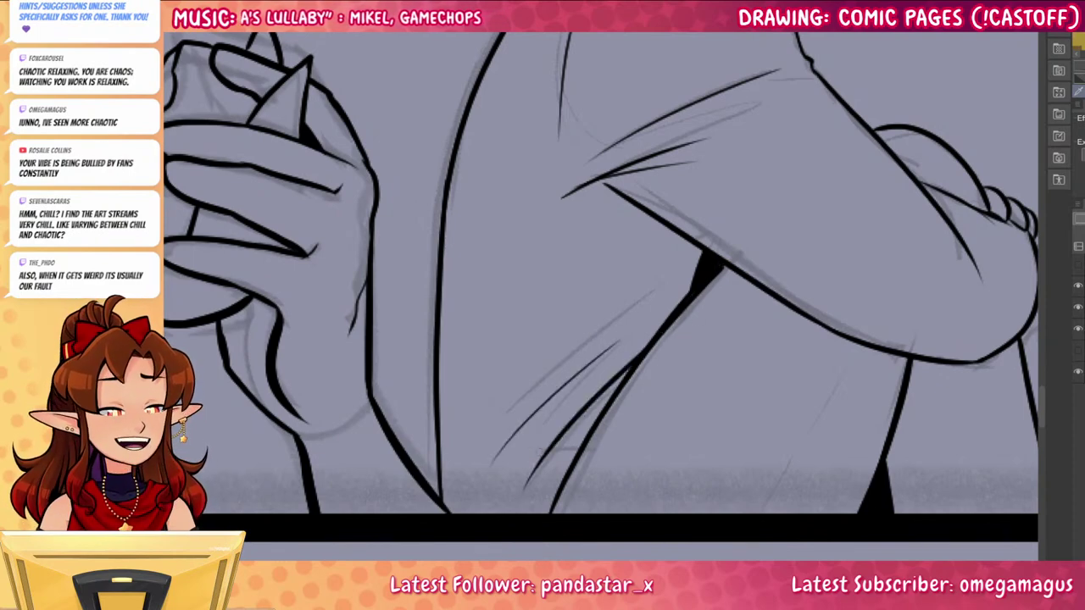
Outline the shadowed hair behind the elf's chin with a jagged lower edge and fill it solid black
{"action": "left_click_drag", "start_coordinate": [805, 463], "coordinate": [608, 518]}
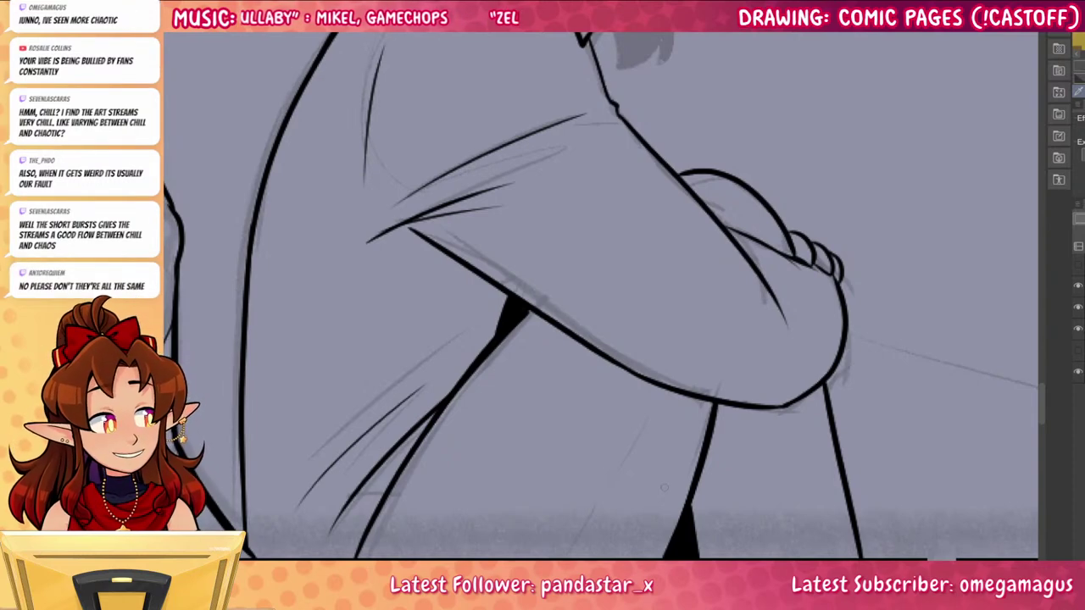
{"action": "scroll", "coordinate": [598, 310], "scroll_direction": "down", "scroll_amount": 5}
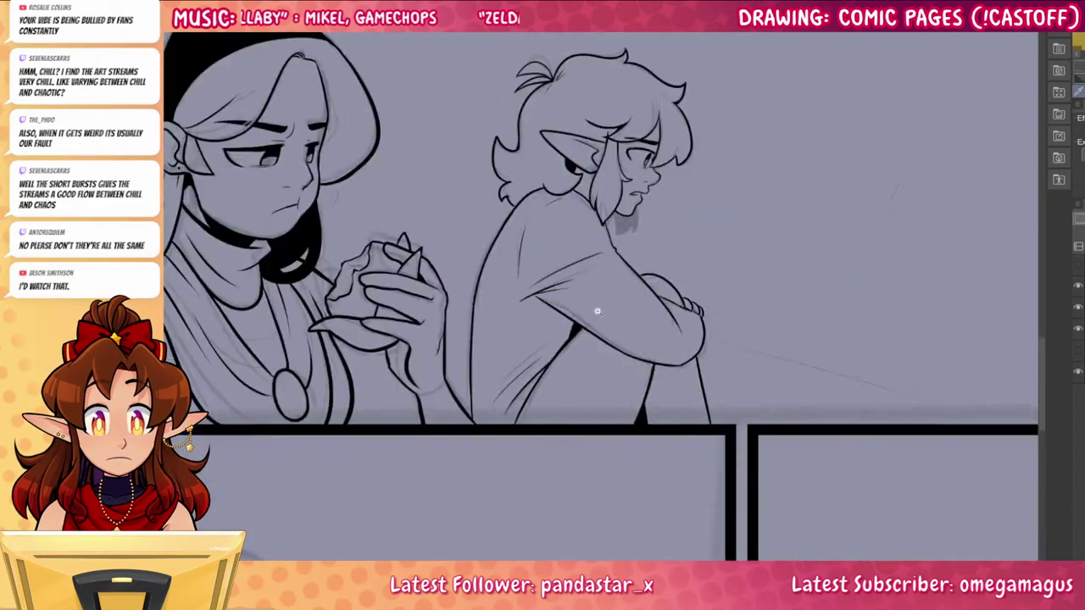
{"action": "scroll", "coordinate": [604, 245], "scroll_direction": "up", "scroll_amount": 5}
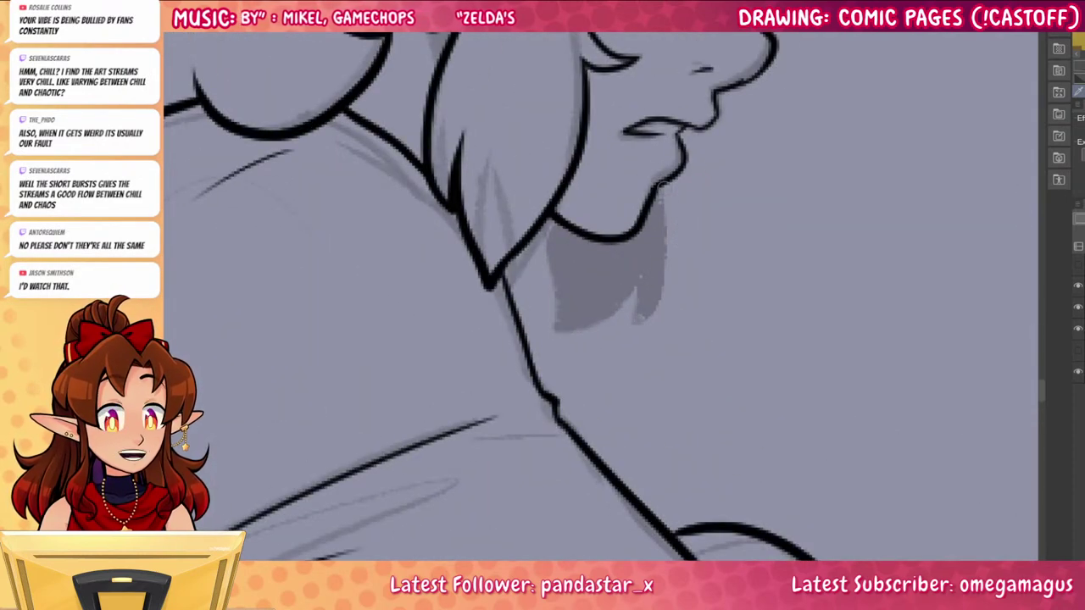
{"action": "mouse_move", "coordinate": [662, 188]}
{"action": "left_mouse_down"}
{"action": "mouse_move", "coordinate": [641, 323]}
{"action": "mouse_move", "coordinate": [637, 272]}
{"action": "mouse_move", "coordinate": [612, 315]}
{"action": "mouse_move", "coordinate": [534, 236]}
{"action": "left_mouse_up"}
{"action": "left_click", "coordinate": [597, 260]}
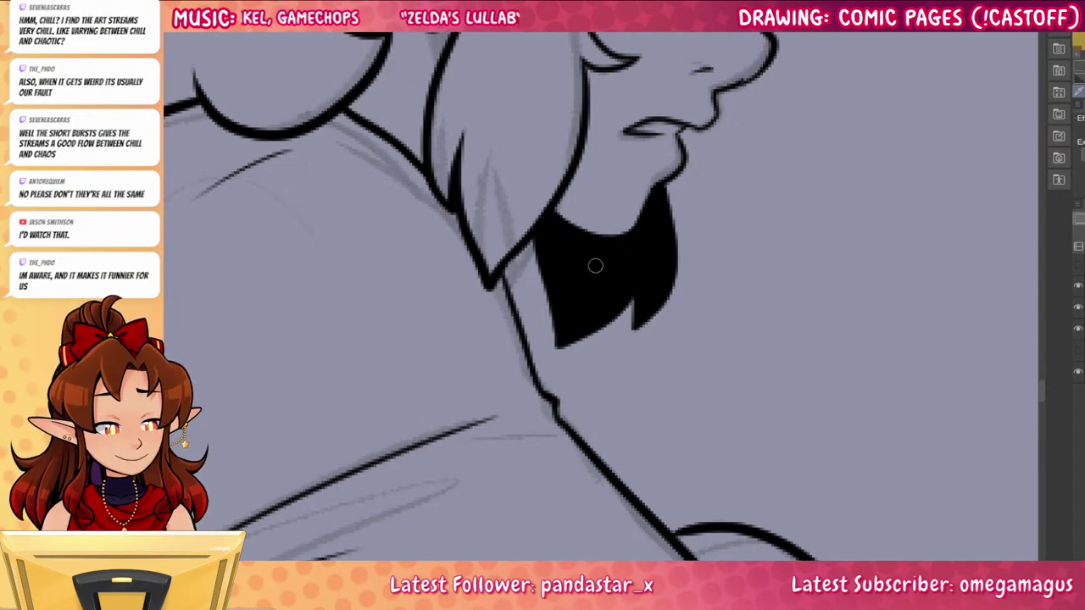
Ink a thick curve joining the hair tuft at the nape to the elf's back line
{"action": "scroll", "coordinate": [602, 238], "scroll_direction": "down", "scroll_amount": 4}
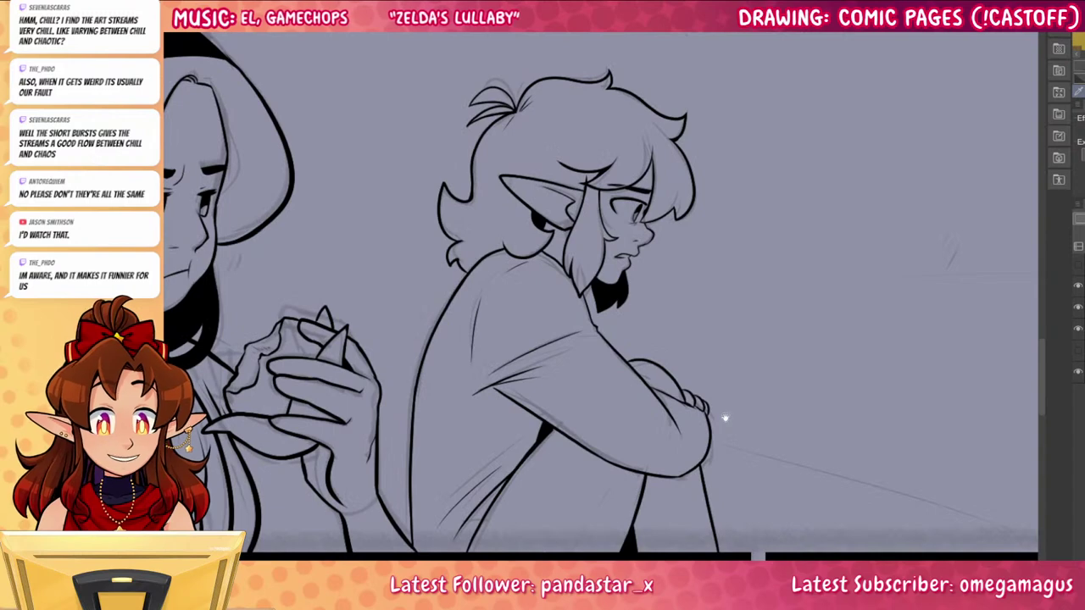
{"action": "left_click_drag", "start_coordinate": [725, 417], "coordinate": [693, 330]}
{"action": "scroll", "coordinate": [457, 169], "scroll_direction": "up", "scroll_amount": 5}
{"action": "mouse_move", "coordinate": [455, 129]}
{"action": "left_mouse_down"}
{"action": "mouse_move", "coordinate": [459, 155]}
{"action": "mouse_move", "coordinate": [513, 197]}
{"action": "left_mouse_up"}
{"action": "left_click_drag", "start_coordinate": [416, 153], "coordinate": [446, 129]}
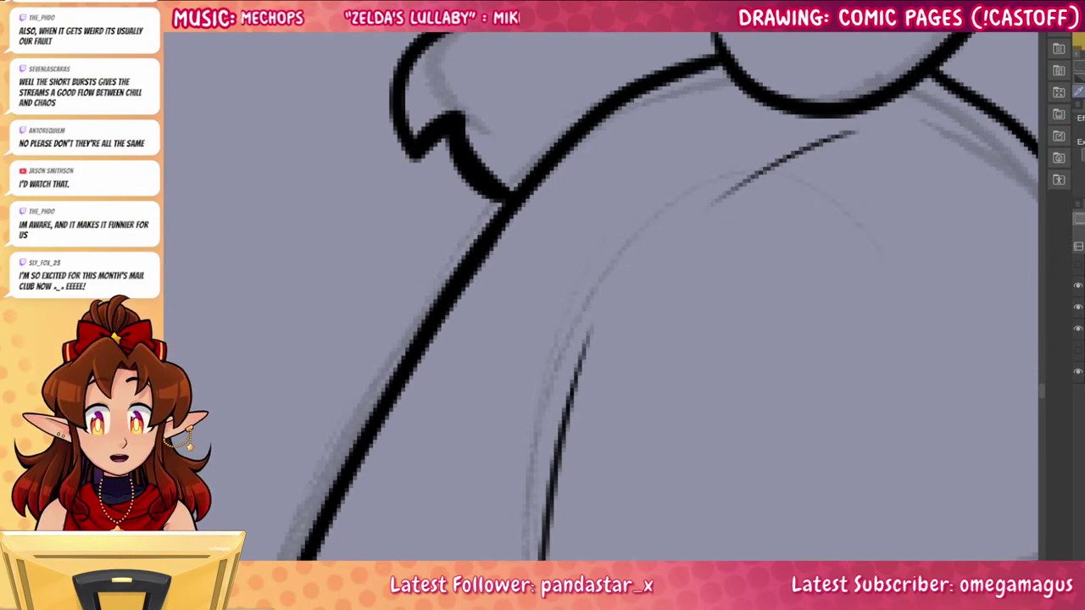
Ink thin fold lines down the elf's thigh and along the shin to the panel's lower border
{"action": "scroll", "coordinate": [504, 224], "scroll_direction": "down", "scroll_amount": 5}
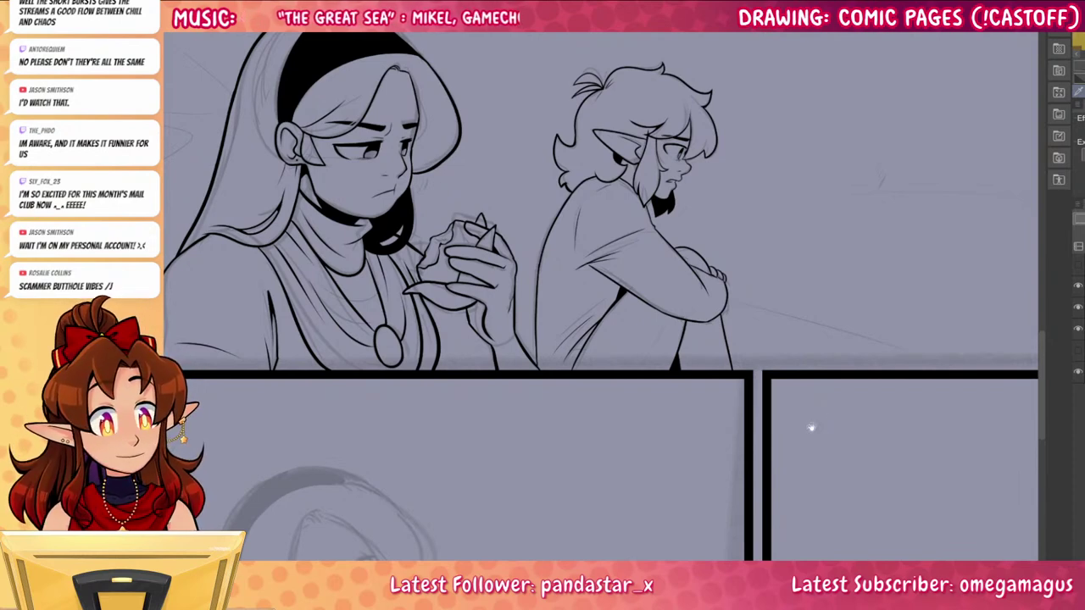
{"action": "scroll", "coordinate": [649, 341], "scroll_direction": "up", "scroll_amount": 3}
{"action": "left_click_drag", "start_coordinate": [670, 310], "coordinate": [633, 389]}
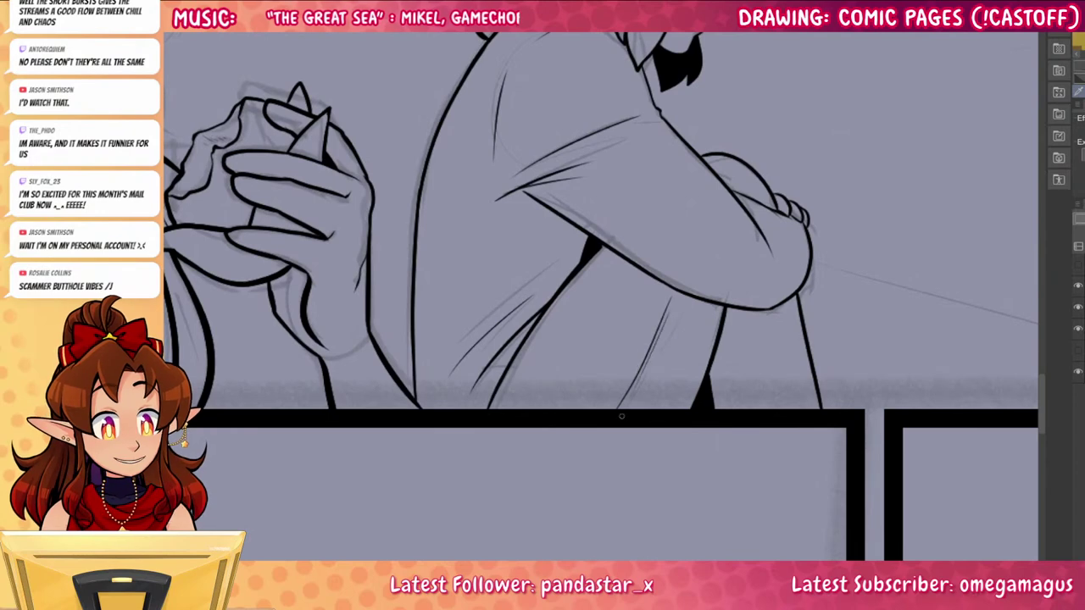
{"action": "left_click_drag", "start_coordinate": [757, 323], "coordinate": [765, 383]}
{"action": "left_click_drag", "start_coordinate": [765, 382], "coordinate": [772, 409]}
{"action": "left_click_drag", "start_coordinate": [761, 344], "coordinate": [755, 389]}
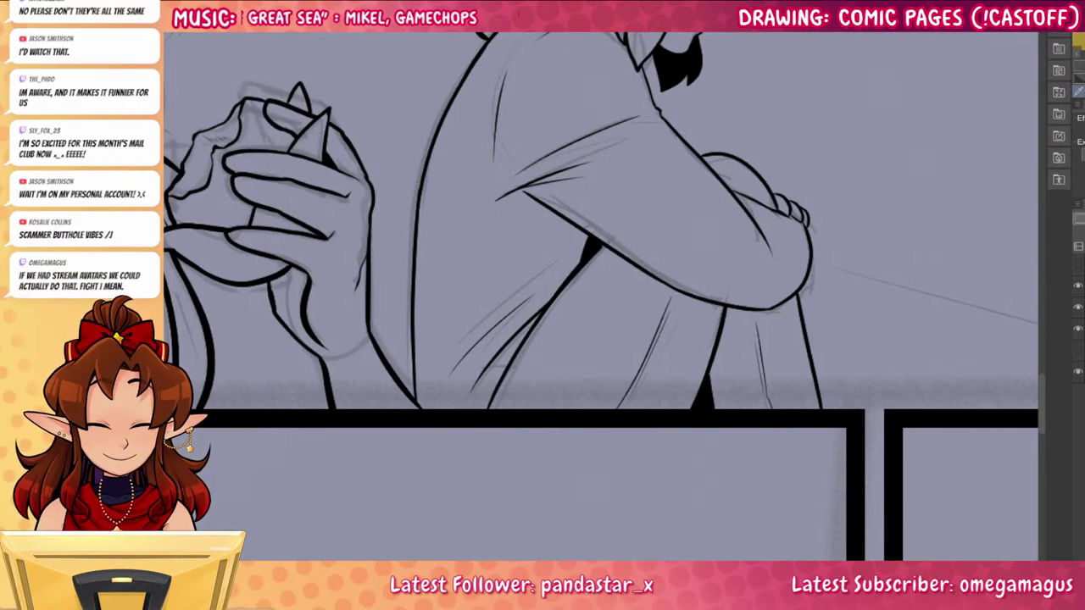
Redraw the lower back line of the elf's shirt farther out, running down to the other character's sleeve
{"action": "left_click_drag", "start_coordinate": [834, 399], "coordinate": [819, 402]}
{"action": "left_click_drag", "start_coordinate": [895, 550], "coordinate": [799, 455]}
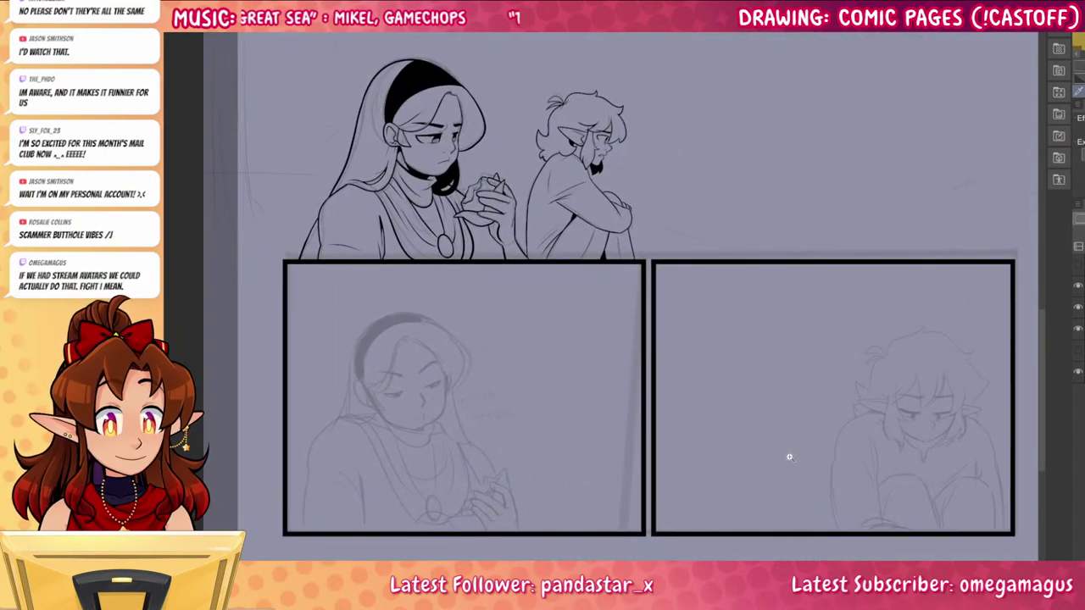
{"action": "scroll", "coordinate": [522, 195], "scroll_direction": "up", "scroll_amount": 5}
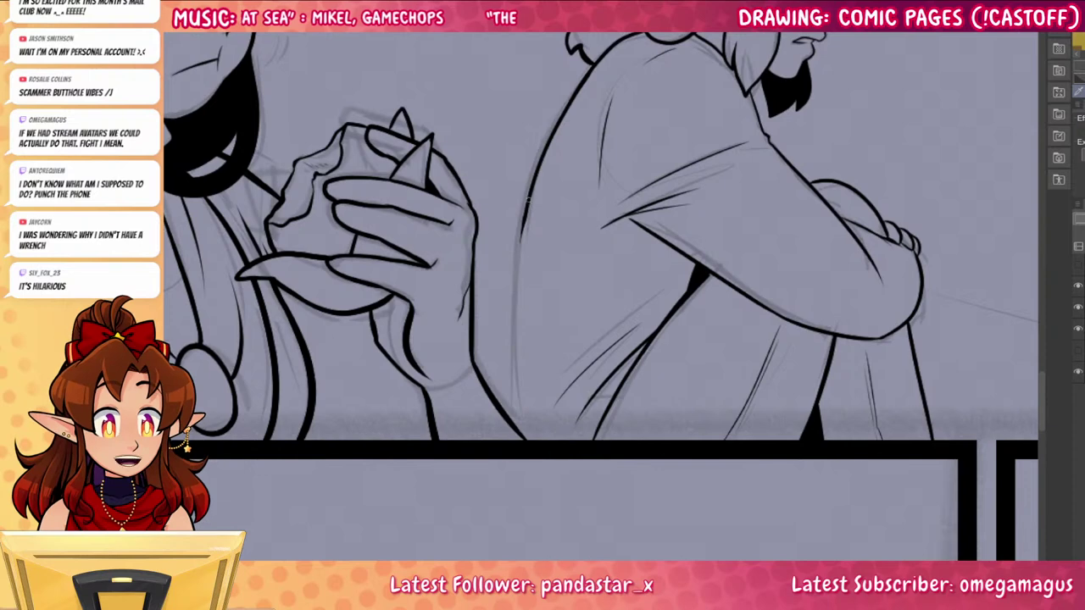
{"action": "left_click_drag", "start_coordinate": [525, 216], "coordinate": [501, 413]}
{"action": "key", "text": "ctrl+z"}
{"action": "left_click_drag", "start_coordinate": [522, 221], "coordinate": [500, 408]}
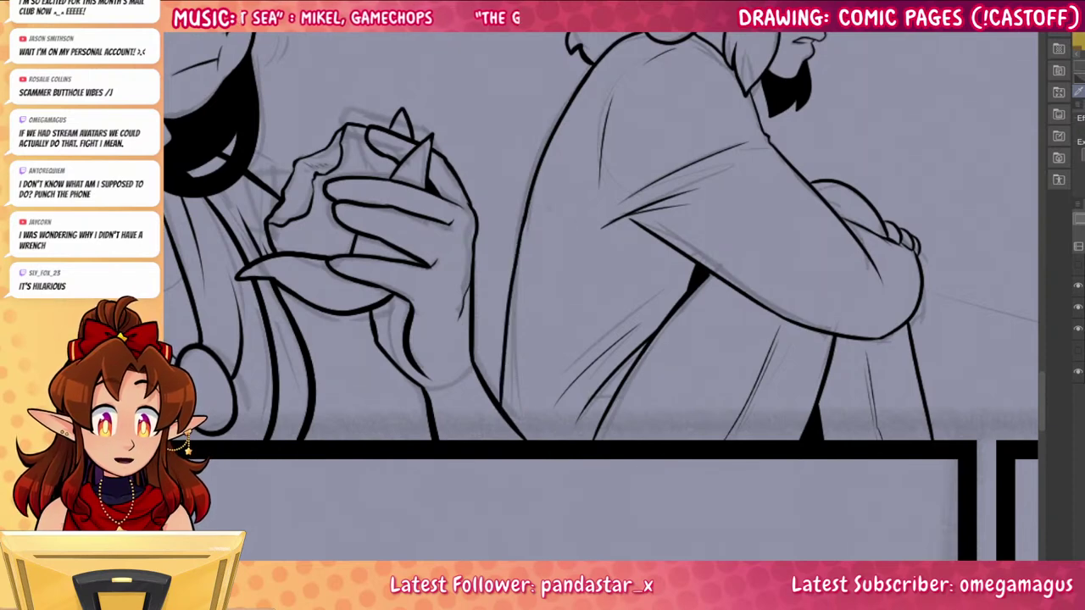
{"action": "left_click_drag", "start_coordinate": [783, 433], "coordinate": [778, 458]}
{"action": "left_click_drag", "start_coordinate": [606, 340], "coordinate": [531, 360]}
{"action": "key", "text": "ctrl+z"}
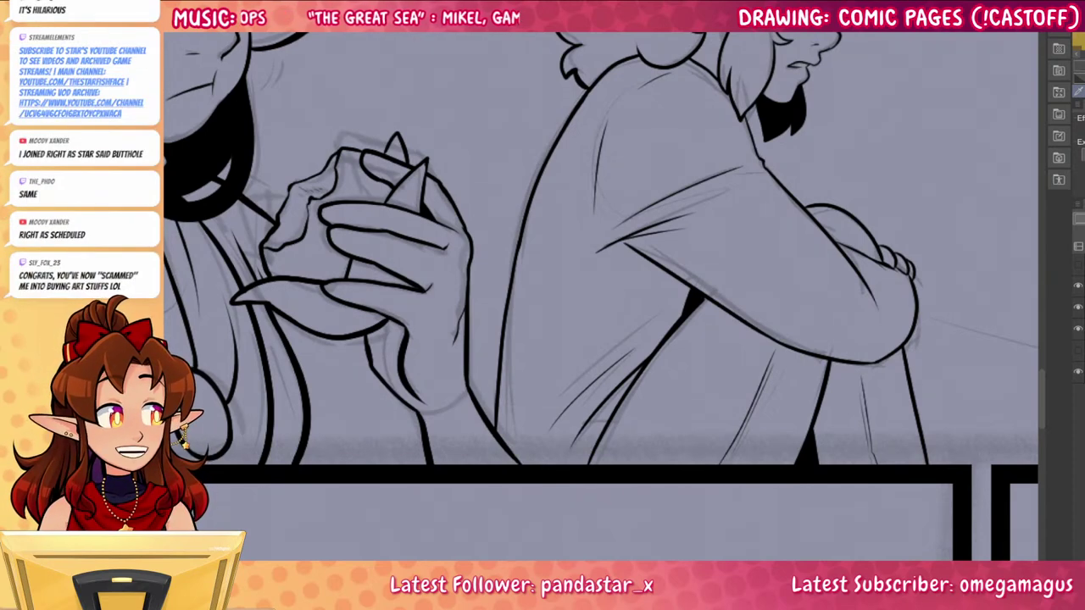
Reinforce the contour at the small notch under the elf's chin where the shoulder runs into the sleeve
{"action": "left_click_drag", "start_coordinate": [851, 490], "coordinate": [738, 450]}
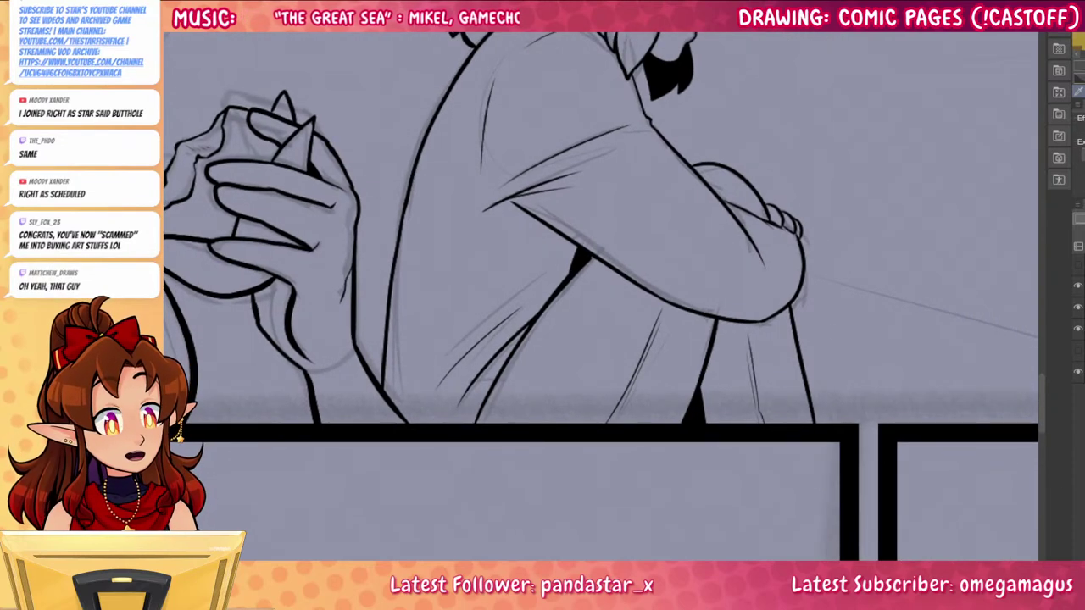
{"action": "left_click_drag", "start_coordinate": [790, 404], "coordinate": [863, 545]}
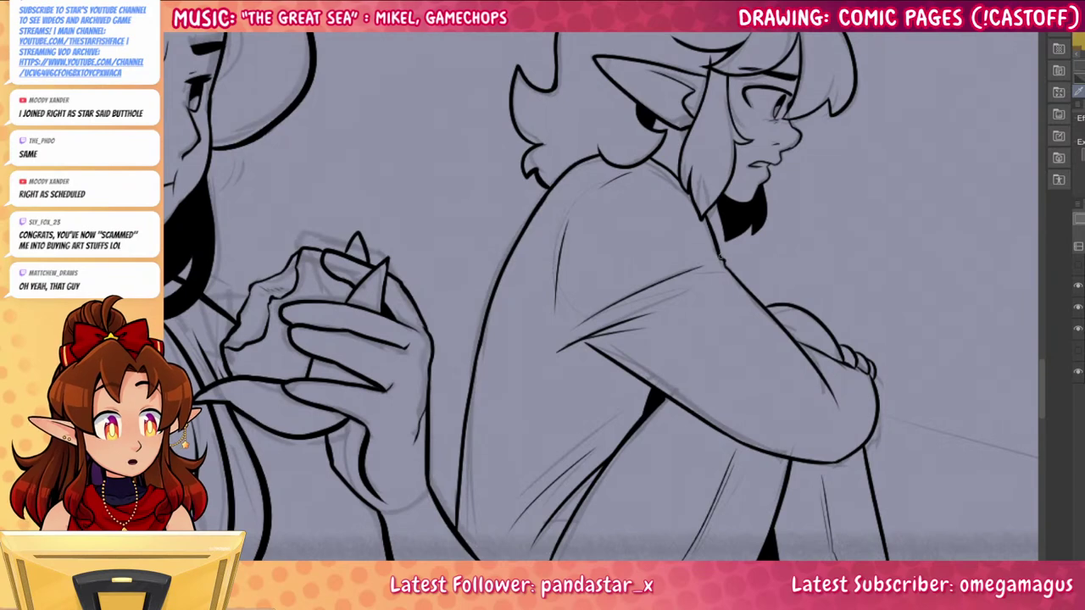
{"action": "left_click_drag", "start_coordinate": [719, 254], "coordinate": [790, 337]}
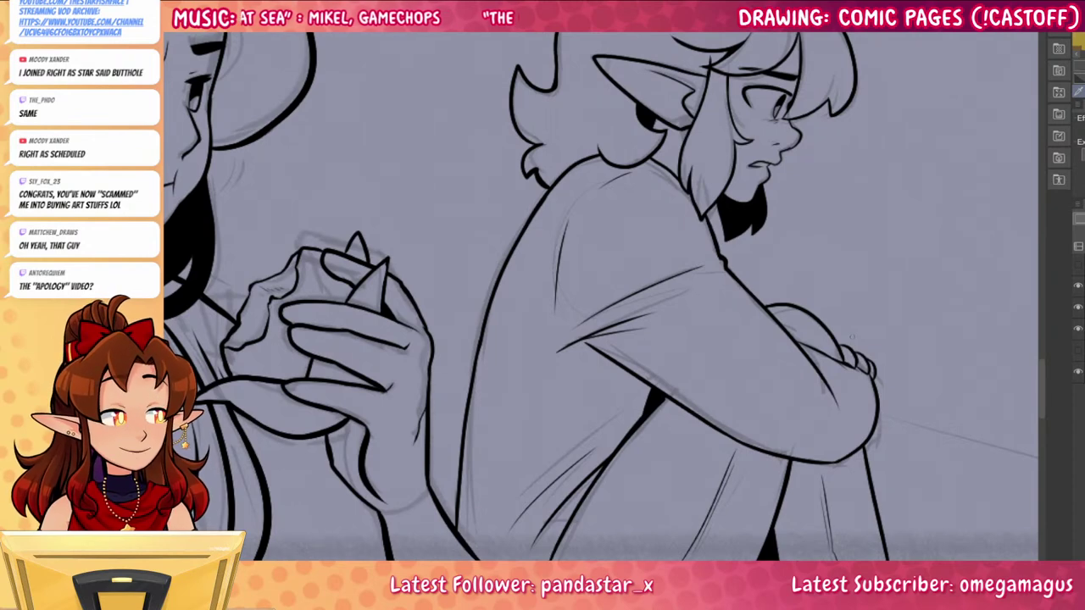
Ink the nose bridge and nostril of the headband-wearing woman in the lower left panel
{"action": "left_click_drag", "start_coordinate": [702, 502], "coordinate": [876, 446]}
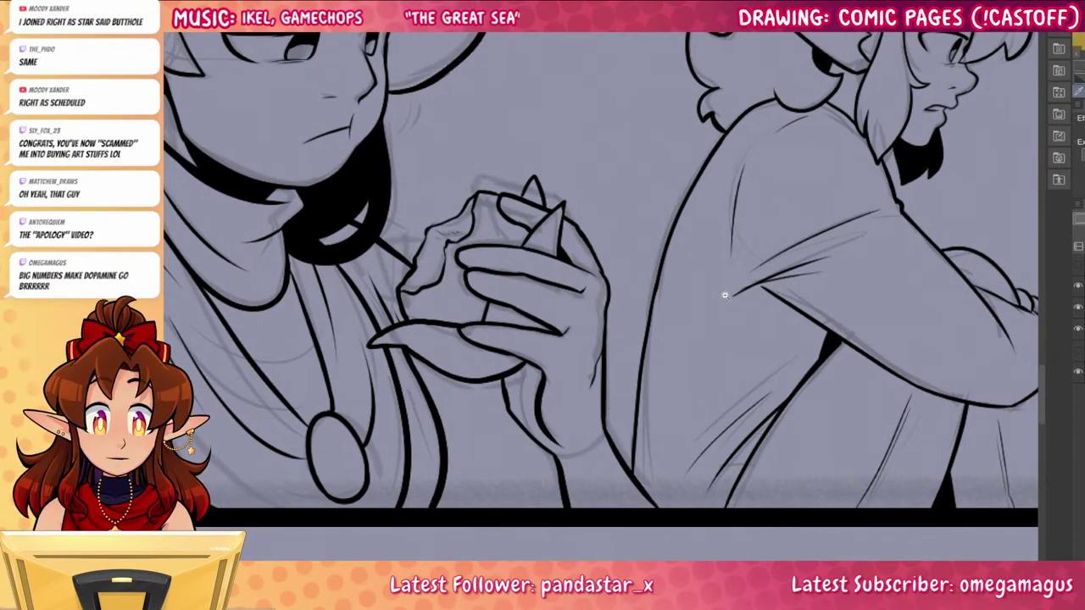
{"action": "left_click_drag", "start_coordinate": [726, 296], "coordinate": [706, 270]}
{"action": "left_click_drag", "start_coordinate": [886, 472], "coordinate": [818, 418]}
{"action": "scroll", "coordinate": [593, 315], "scroll_direction": "up", "scroll_amount": 3}
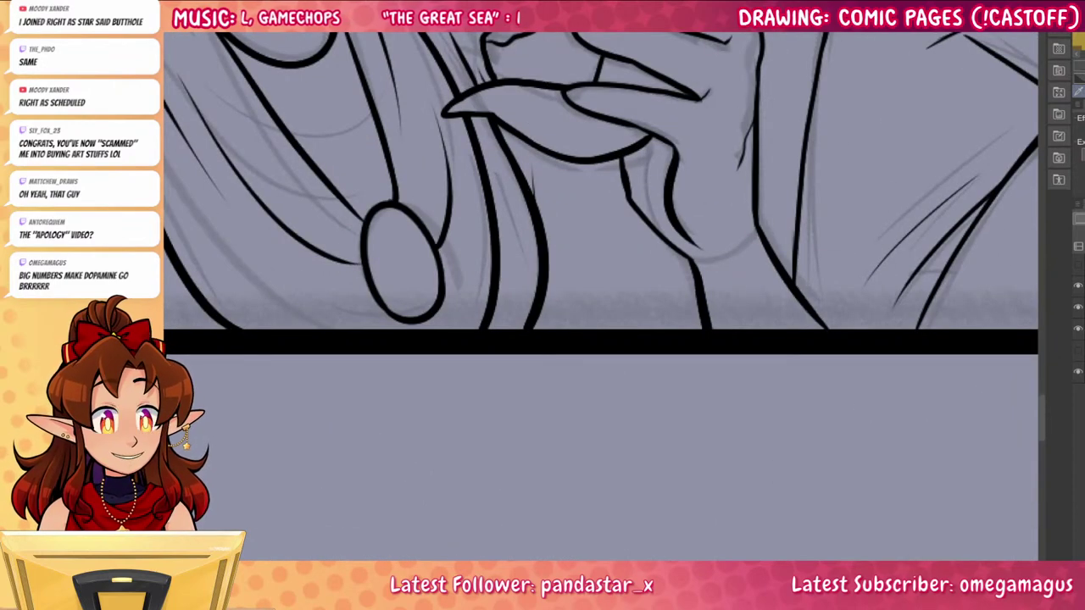
{"action": "scroll", "coordinate": [594, 314], "scroll_direction": "down", "scroll_amount": 3}
{"action": "scroll", "coordinate": [545, 320], "scroll_direction": "up", "scroll_amount": 4}
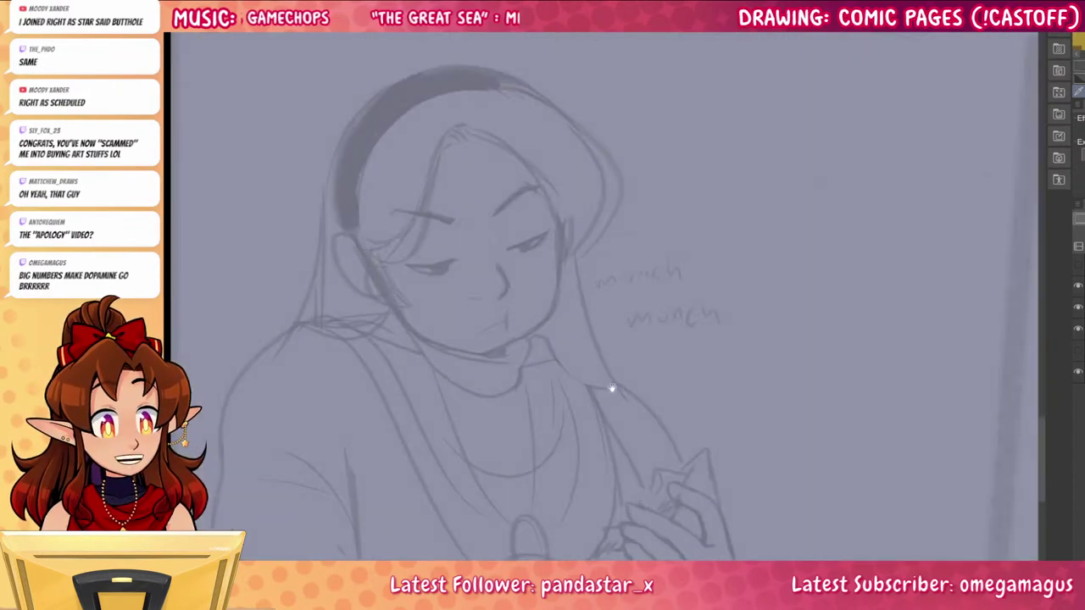
{"action": "scroll", "coordinate": [596, 274], "scroll_direction": "up", "scroll_amount": 3}
{"action": "mouse_move", "coordinate": [585, 219]}
{"action": "left_mouse_down"}
{"action": "mouse_move", "coordinate": [603, 311]}
{"action": "mouse_move", "coordinate": [615, 266]}
{"action": "mouse_move", "coordinate": [594, 206]}
{"action": "mouse_move", "coordinate": [618, 290]}
{"action": "mouse_move", "coordinate": [594, 323]}
{"action": "left_mouse_up"}
{"action": "key", "text": "ctrl+z"}
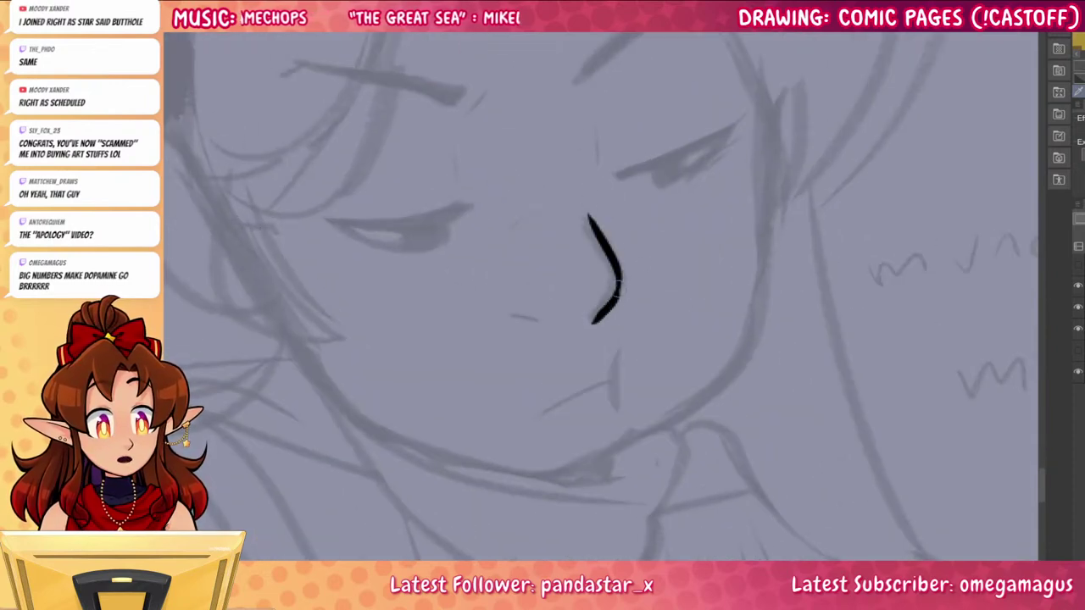
{"action": "left_click_drag", "start_coordinate": [507, 318], "coordinate": [538, 319]}
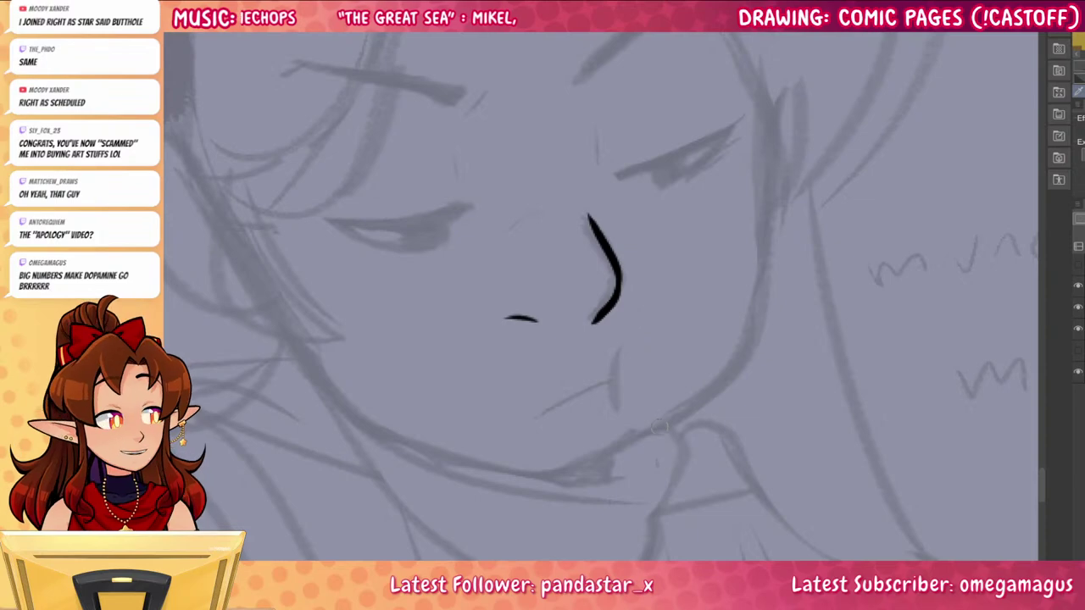
Ink the woman's slanted mouth line and the short curved cheek line at its end
{"action": "left_click_drag", "start_coordinate": [526, 425], "coordinate": [609, 385]}
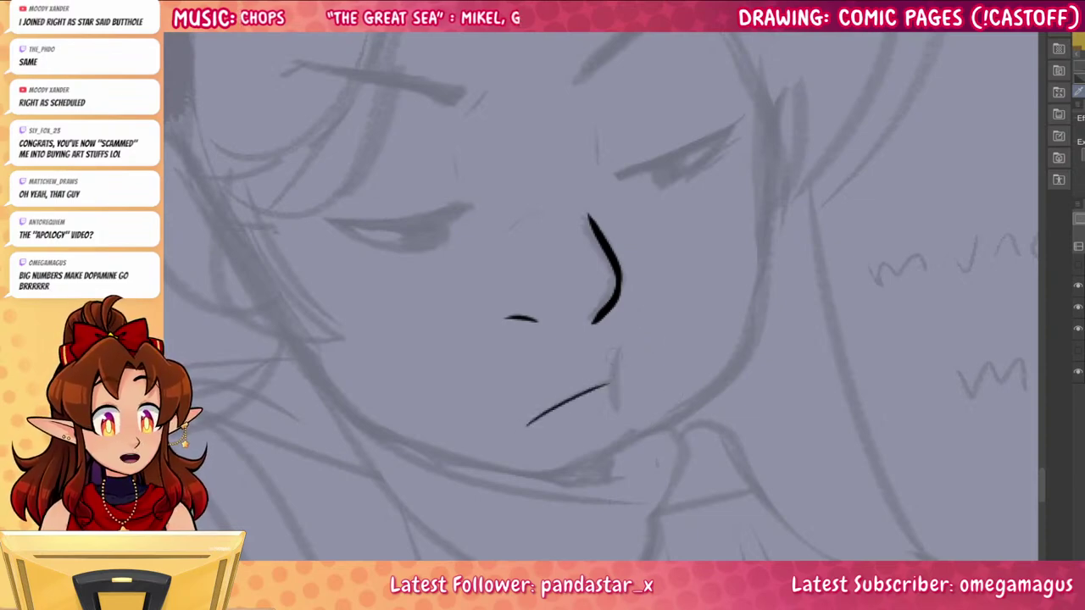
{"action": "mouse_move", "coordinate": [619, 343]}
{"action": "left_mouse_down"}
{"action": "mouse_move", "coordinate": [611, 416]}
{"action": "mouse_move", "coordinate": [609, 386]}
{"action": "left_mouse_up"}
{"action": "key", "text": "ctrl+z"}
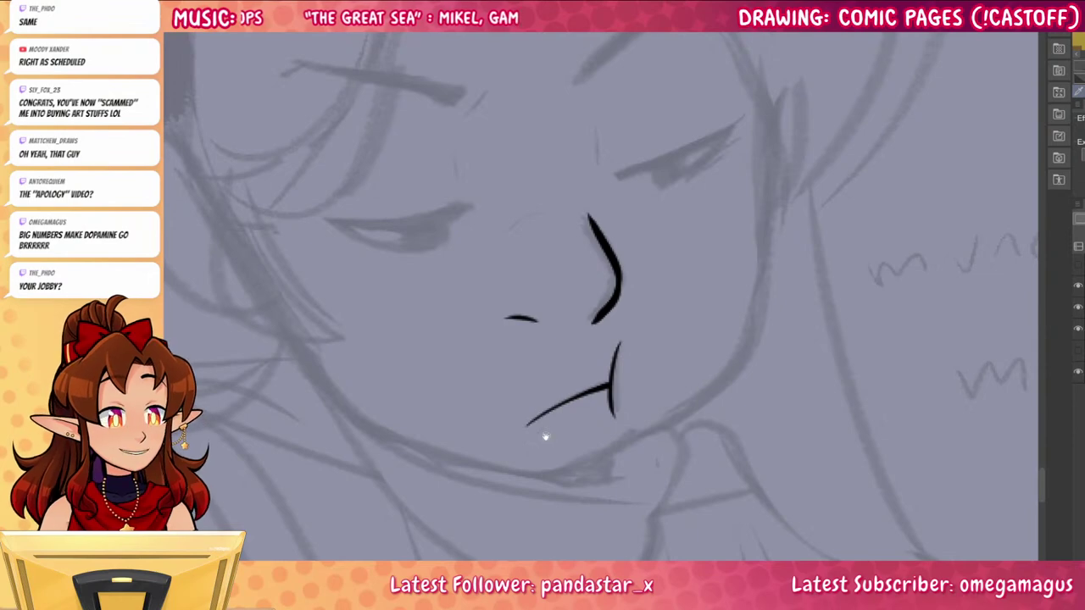
Ink a pointed hair lock on each side of the woman's face and clean up the tip of the near one
{"action": "left_click_drag", "start_coordinate": [546, 436], "coordinate": [574, 394]}
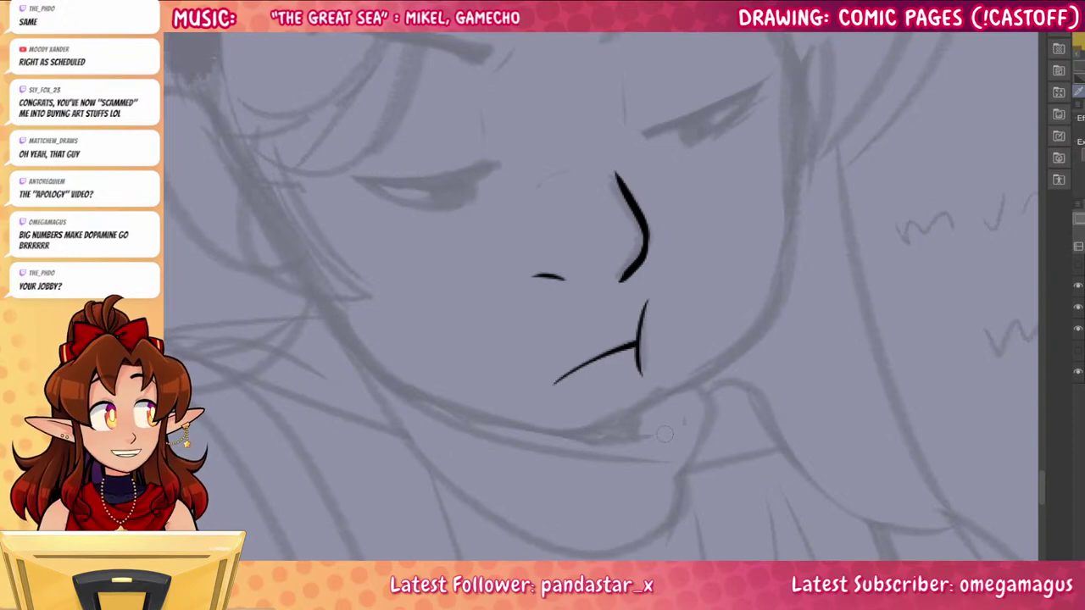
{"action": "left_click_drag", "start_coordinate": [318, 239], "coordinate": [397, 300]}
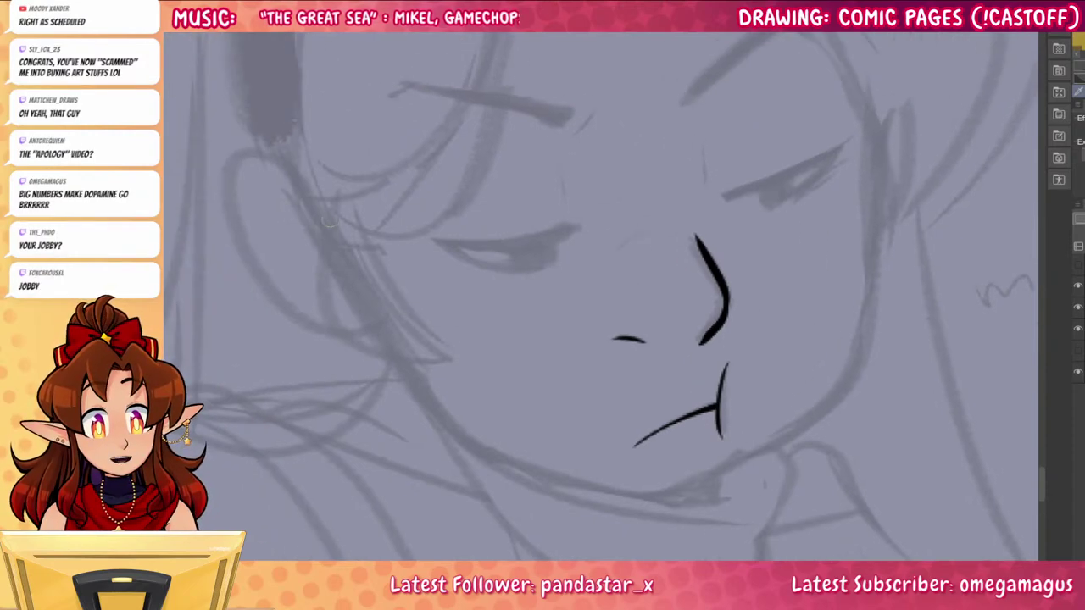
{"action": "mouse_move", "coordinate": [329, 219]}
{"action": "left_mouse_down"}
{"action": "mouse_move", "coordinate": [404, 360]}
{"action": "mouse_move", "coordinate": [344, 233]}
{"action": "left_mouse_up"}
{"action": "left_click_drag", "start_coordinate": [831, 395], "coordinate": [802, 412]}
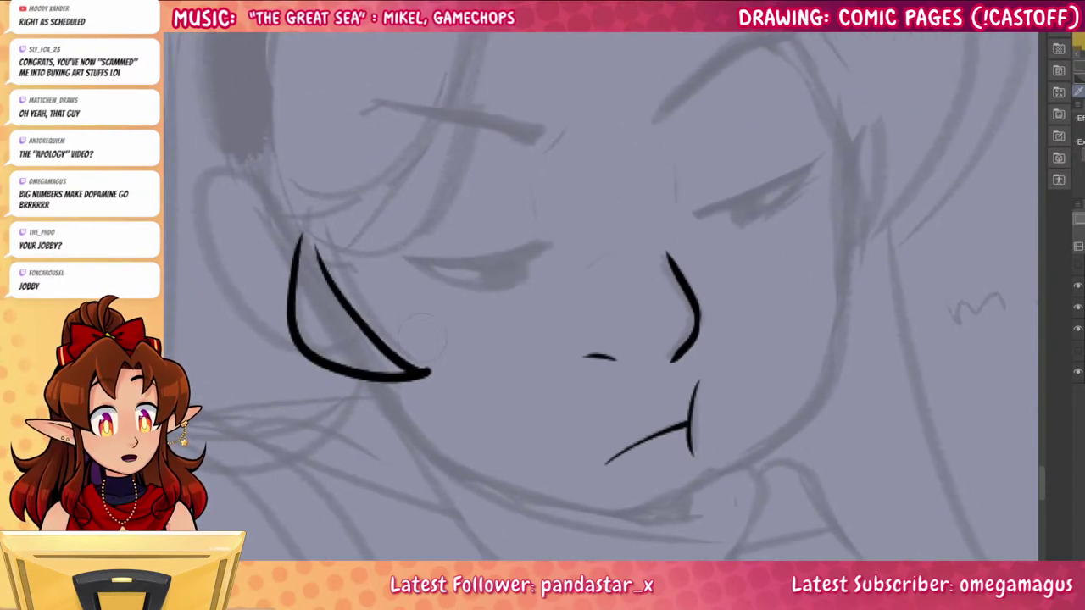
{"action": "left_click_drag", "start_coordinate": [398, 320], "coordinate": [452, 368]}
{"action": "left_click_drag", "start_coordinate": [379, 339], "coordinate": [428, 376]}
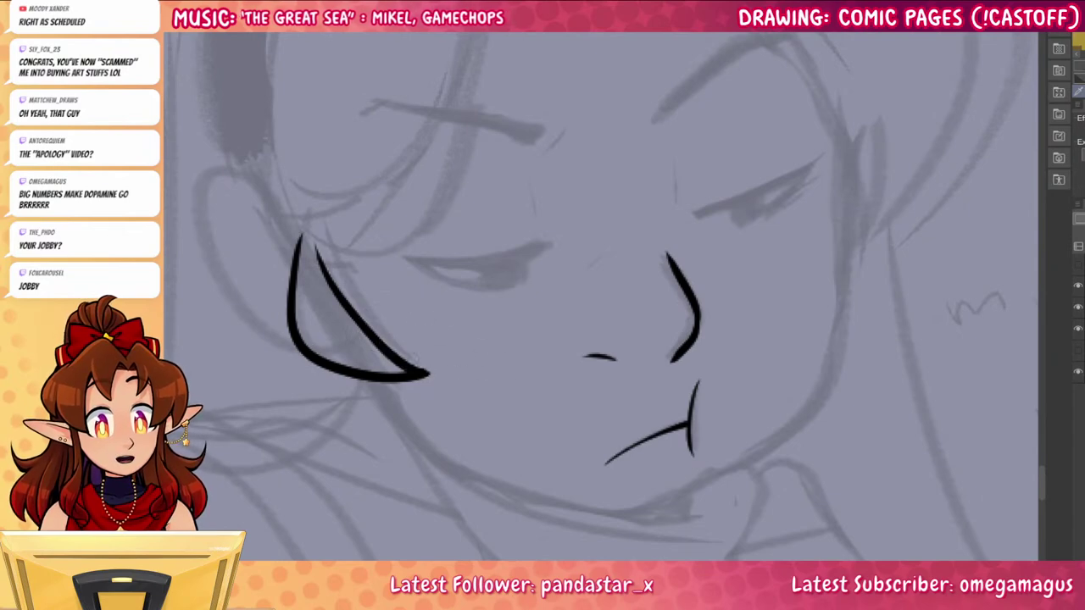
{"action": "mouse_move", "coordinate": [855, 418]}
{"action": "left_mouse_down"}
{"action": "mouse_move", "coordinate": [821, 455]}
{"action": "mouse_move", "coordinate": [776, 469]}
{"action": "left_mouse_up"}
{"action": "mouse_move", "coordinate": [772, 215]}
{"action": "left_mouse_down"}
{"action": "mouse_move", "coordinate": [738, 369]}
{"action": "mouse_move", "coordinate": [767, 232]}
{"action": "left_mouse_up"}
Ink the woman's near half-closed eye with a thick upper lid, a thin lower lid line and a mostly black iris
{"action": "left_click_drag", "start_coordinate": [686, 446], "coordinate": [807, 424]}
{"action": "left_click_drag", "start_coordinate": [431, 291], "coordinate": [606, 282]}
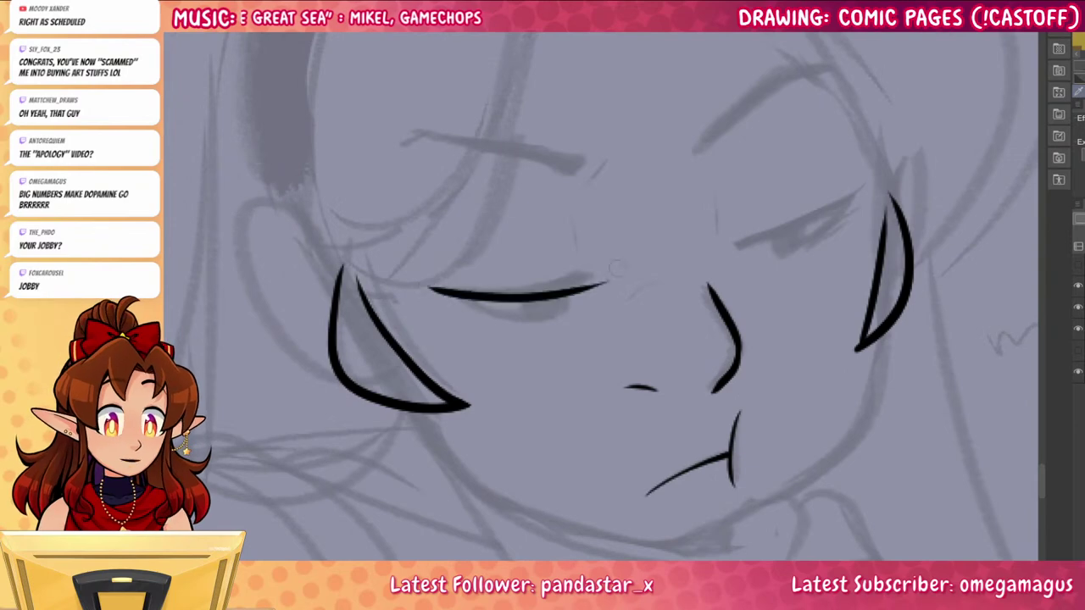
{"action": "key", "text": "ctrl+z"}
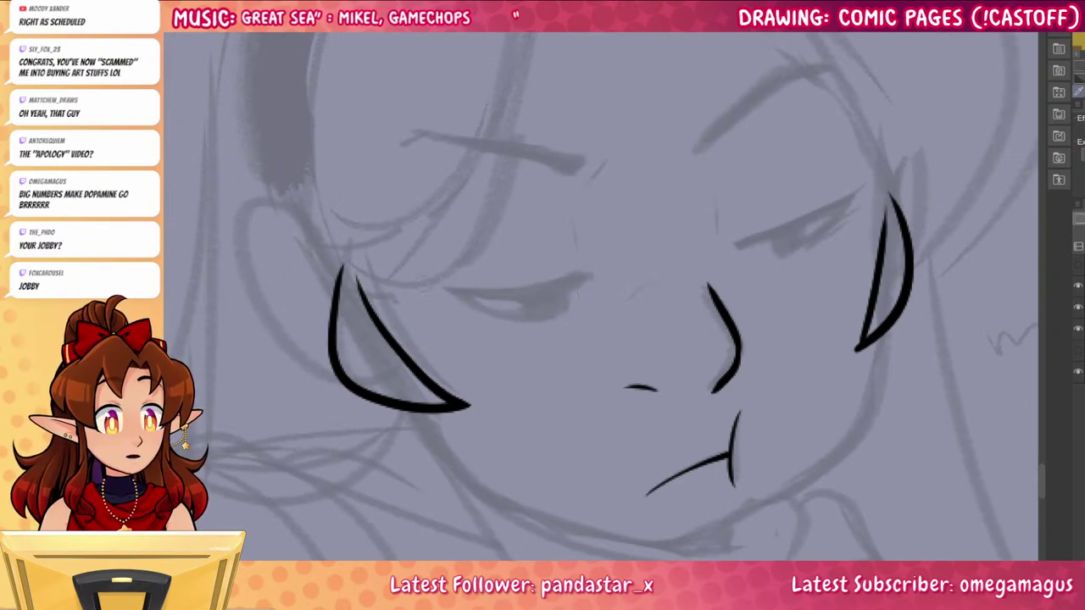
{"action": "left_click_drag", "start_coordinate": [429, 290], "coordinate": [606, 276]}
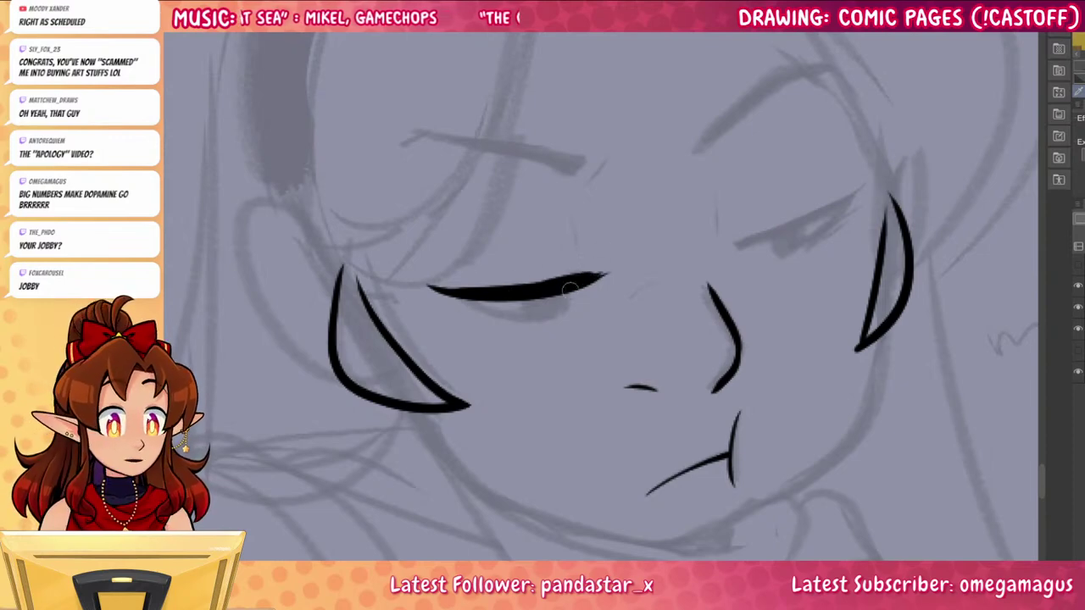
{"action": "mouse_move", "coordinate": [439, 289]}
{"action": "left_mouse_down"}
{"action": "mouse_move", "coordinate": [553, 321]}
{"action": "mouse_move", "coordinate": [522, 320]}
{"action": "mouse_move", "coordinate": [569, 293]}
{"action": "mouse_move", "coordinate": [566, 307]}
{"action": "left_mouse_up"}
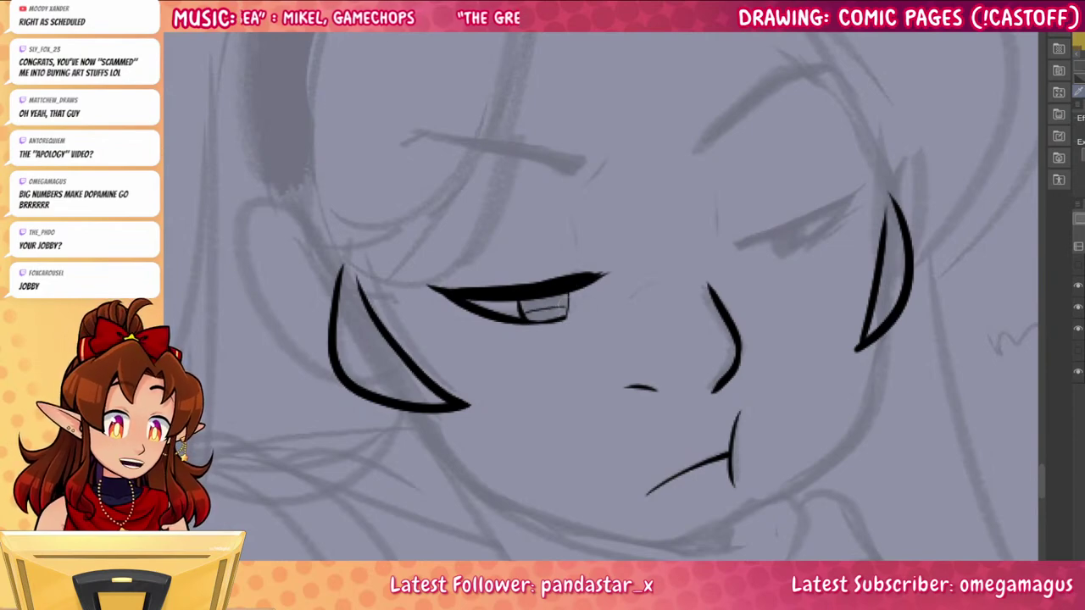
{"action": "left_click", "coordinate": [556, 301]}
Ink the upper lid and outer corner of the far eye and add a short lash at the near eye's inner corner
{"action": "mouse_move", "coordinate": [730, 247]}
{"action": "left_mouse_down"}
{"action": "mouse_move", "coordinate": [856, 200]}
{"action": "mouse_move", "coordinate": [798, 246]}
{"action": "left_mouse_up"}
{"action": "left_click_drag", "start_coordinate": [830, 212], "coordinate": [845, 217]}
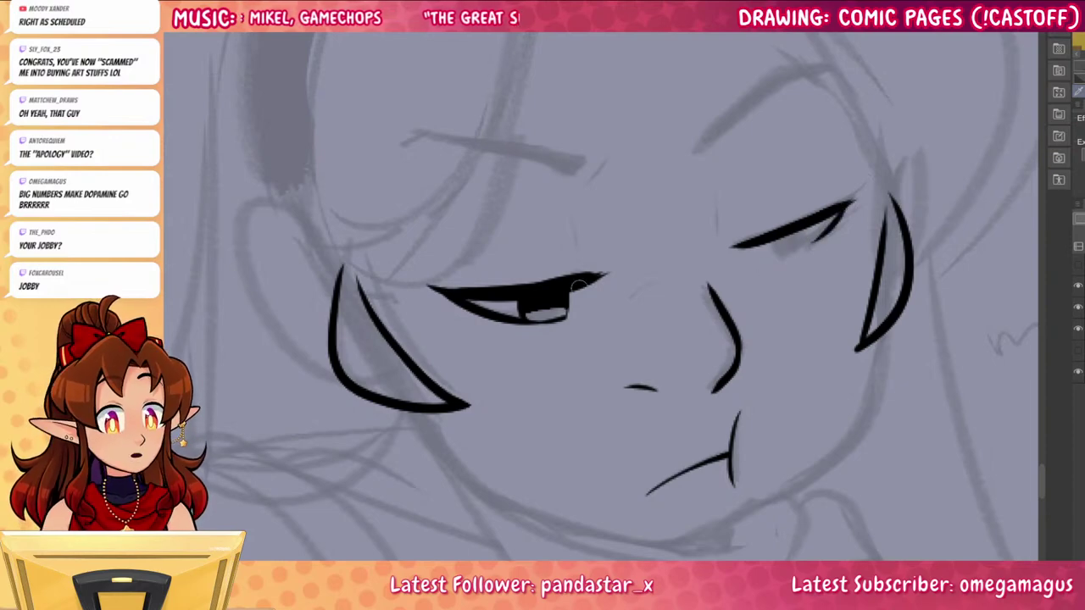
{"action": "left_click_drag", "start_coordinate": [582, 287], "coordinate": [586, 297]}
Ink a few short parallel hatch strokes across the bridge of the woman's nose
{"action": "left_click_drag", "start_coordinate": [693, 275], "coordinate": [714, 305]}
{"action": "mouse_move", "coordinate": [692, 281]}
{"action": "left_mouse_down"}
{"action": "mouse_move", "coordinate": [698, 303]}
{"action": "mouse_move", "coordinate": [683, 302]}
{"action": "left_mouse_up"}
{"action": "mouse_move", "coordinate": [671, 292]}
{"action": "left_mouse_down"}
{"action": "mouse_move", "coordinate": [679, 321]}
{"action": "mouse_move", "coordinate": [645, 313]}
{"action": "left_mouse_up"}
{"action": "key", "text": "ctrl+z"}
{"action": "key", "text": "ctrl+z"}
{"action": "left_click_drag", "start_coordinate": [655, 288], "coordinate": [652, 301]}
Ink the near eyebrow as a thick tapered shape and add a thin bent frown line at its inner end
{"action": "left_click_drag", "start_coordinate": [846, 439], "coordinate": [824, 536]}
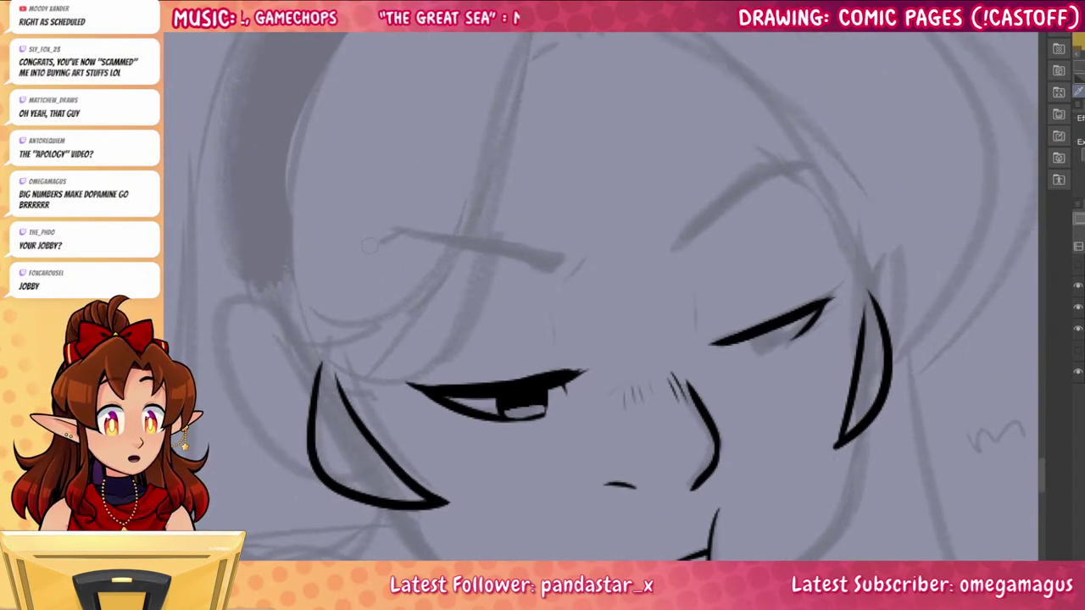
{"action": "mouse_move", "coordinate": [380, 243]}
{"action": "left_mouse_down"}
{"action": "mouse_move", "coordinate": [439, 238]}
{"action": "mouse_move", "coordinate": [585, 275]}
{"action": "mouse_move", "coordinate": [397, 231]}
{"action": "mouse_move", "coordinate": [575, 256]}
{"action": "mouse_move", "coordinate": [562, 260]}
{"action": "mouse_move", "coordinate": [584, 252]}
{"action": "left_mouse_up"}
{"action": "key", "text": "ctrl+z"}
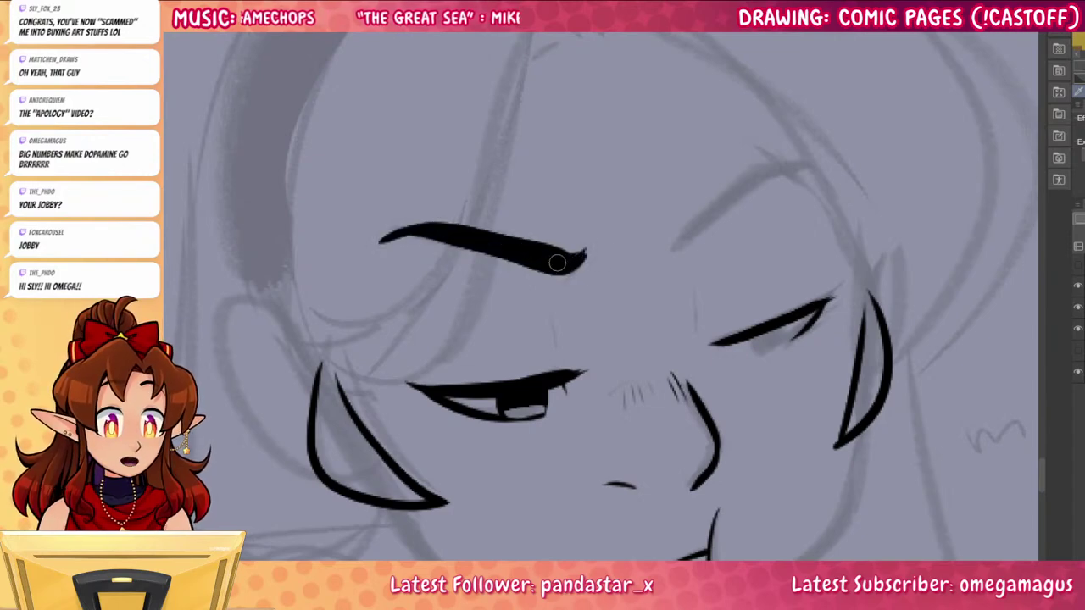
{"action": "mouse_move", "coordinate": [458, 223]}
{"action": "left_mouse_down"}
{"action": "mouse_move", "coordinate": [574, 254]}
{"action": "mouse_move", "coordinate": [577, 272]}
{"action": "left_mouse_up"}
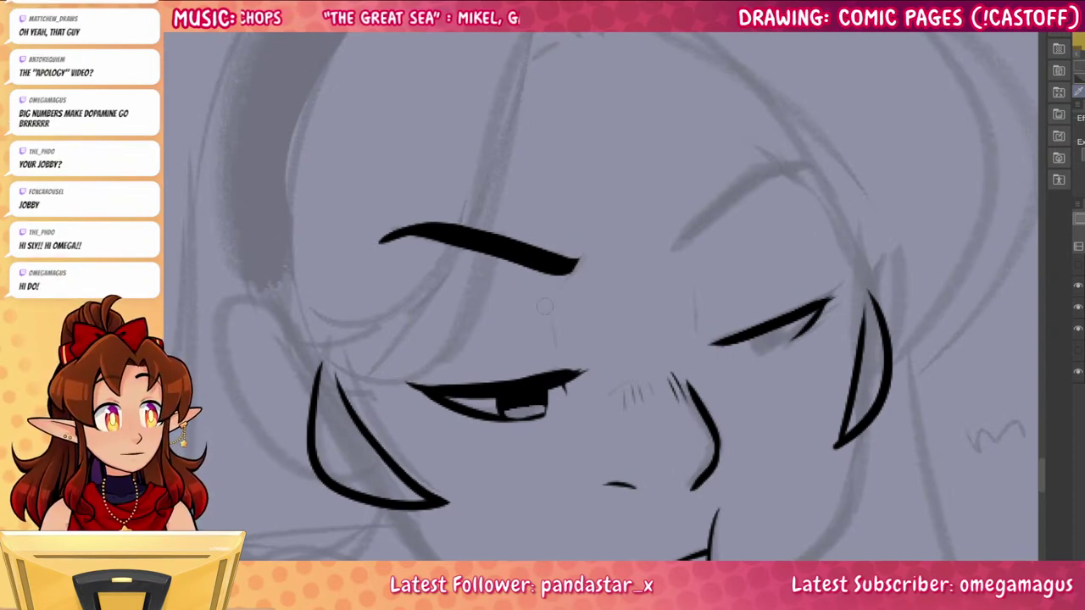
{"action": "left_click_drag", "start_coordinate": [862, 508], "coordinate": [800, 493]}
{"action": "mouse_move", "coordinate": [534, 221]}
{"action": "left_mouse_down"}
{"action": "mouse_move", "coordinate": [523, 271]}
{"action": "mouse_move", "coordinate": [530, 244]}
{"action": "mouse_move", "coordinate": [507, 272]}
{"action": "left_mouse_up"}
{"action": "key", "text": "ctrl+z"}
Ink the far eyebrow as a thick, raised stroke that bends and tapers at its outer end
{"action": "mouse_move", "coordinate": [610, 229]}
{"action": "left_mouse_down"}
{"action": "mouse_move", "coordinate": [697, 161]}
{"action": "mouse_move", "coordinate": [759, 154]}
{"action": "left_mouse_up"}
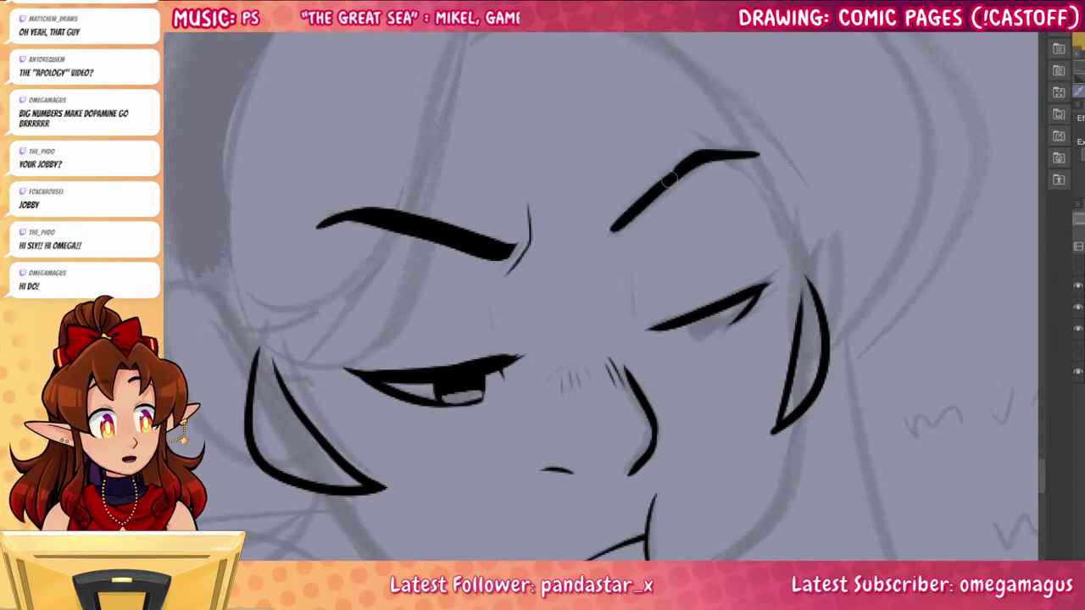
{"action": "key", "text": "ctrl+z"}
{"action": "left_click_drag", "start_coordinate": [607, 231], "coordinate": [758, 155]}
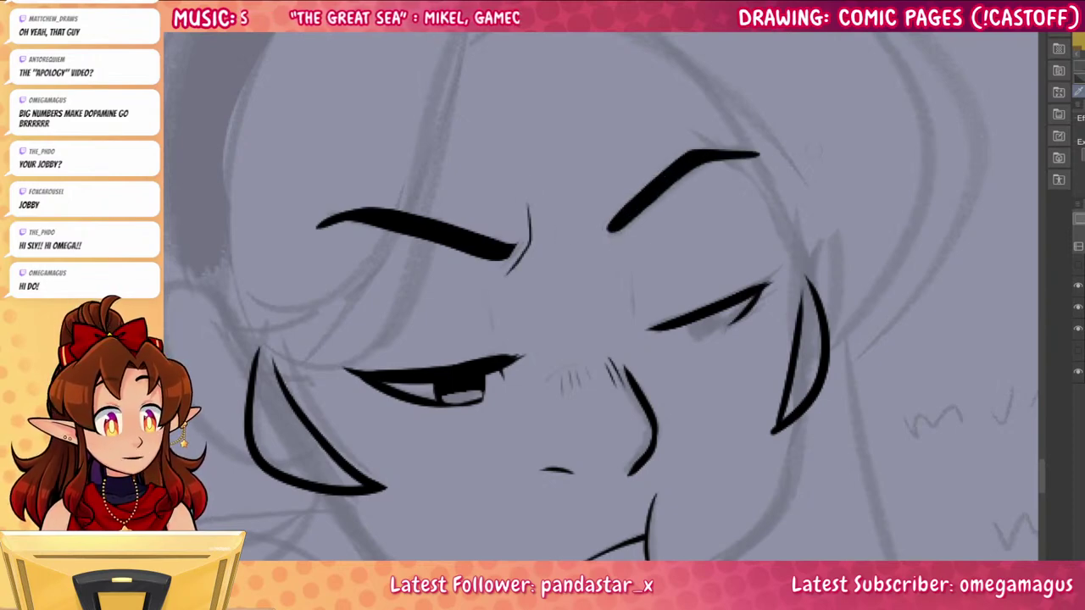
Ink the short crease lines above both eyes and draw the iris and lower lid of the far eye
{"action": "left_click_drag", "start_coordinate": [859, 414], "coordinate": [922, 323]}
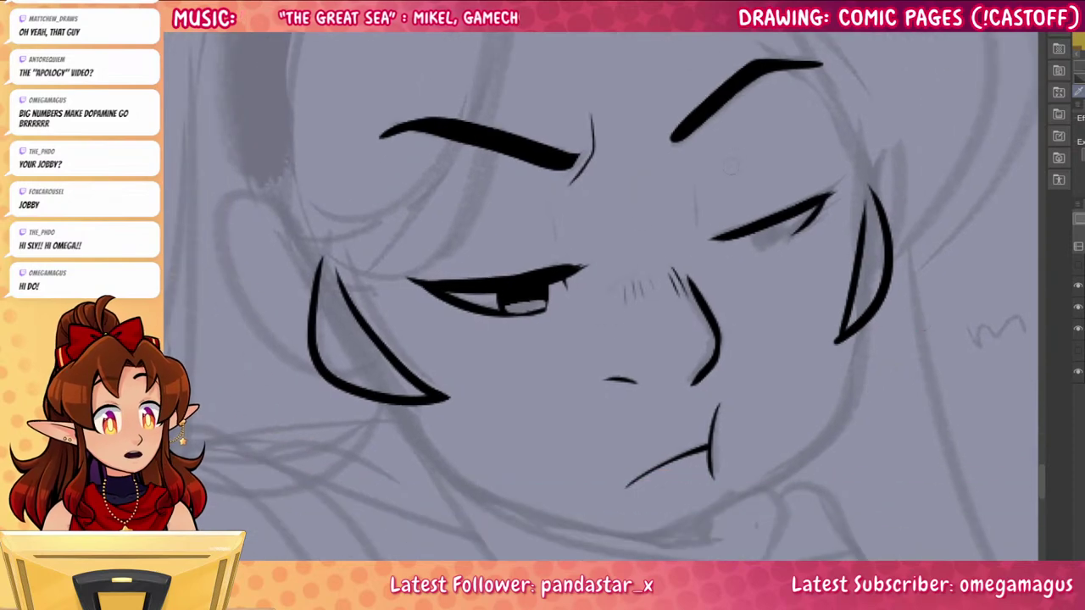
{"action": "mouse_move", "coordinate": [543, 260]}
{"action": "left_mouse_down"}
{"action": "mouse_move", "coordinate": [575, 251]}
{"action": "mouse_move", "coordinate": [555, 256]}
{"action": "left_mouse_up"}
{"action": "key", "text": "ctrl+z"}
{"action": "key", "text": "ctrl+z"}
{"action": "mouse_move", "coordinate": [704, 227]}
{"action": "left_mouse_down"}
{"action": "mouse_move", "coordinate": [751, 246]}
{"action": "mouse_move", "coordinate": [783, 239]}
{"action": "mouse_move", "coordinate": [787, 219]}
{"action": "mouse_move", "coordinate": [751, 239]}
{"action": "left_mouse_up"}
{"action": "mouse_move", "coordinate": [764, 235]}
{"action": "left_mouse_down"}
{"action": "mouse_move", "coordinate": [788, 225]}
{"action": "mouse_move", "coordinate": [757, 237]}
{"action": "left_mouse_up"}
Ink the jaw and chin contour from the far hair lock round to the near one, plus a short lower lip line
{"action": "mouse_move", "coordinate": [879, 465]}
{"action": "left_mouse_down"}
{"action": "mouse_move", "coordinate": [868, 413]}
{"action": "mouse_move", "coordinate": [874, 356]}
{"action": "left_mouse_up"}
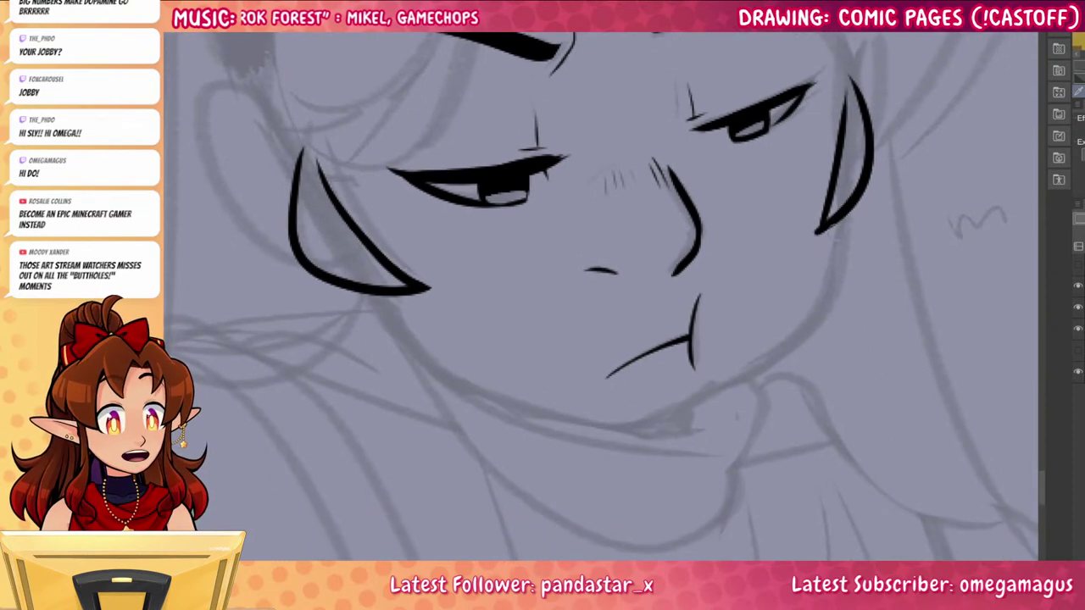
{"action": "mouse_move", "coordinate": [840, 217]}
{"action": "left_mouse_down"}
{"action": "mouse_move", "coordinate": [825, 311]}
{"action": "mouse_move", "coordinate": [746, 379]}
{"action": "left_mouse_up"}
{"action": "key", "text": "ctrl+z"}
{"action": "left_click_drag", "start_coordinate": [839, 220], "coordinate": [731, 376]}
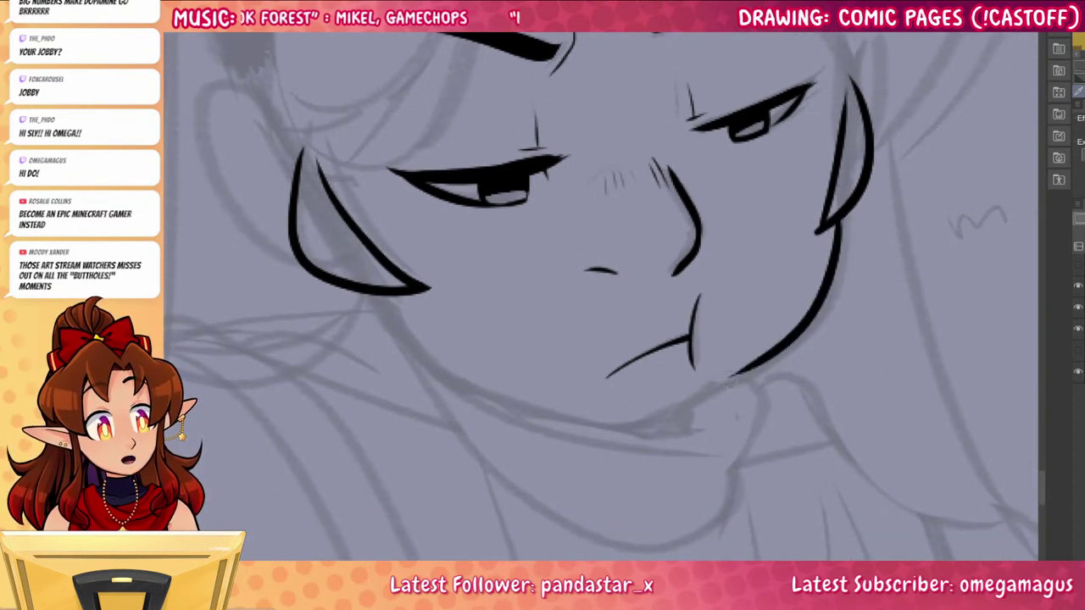
{"action": "mouse_move", "coordinate": [382, 293]}
{"action": "left_mouse_down"}
{"action": "mouse_move", "coordinate": [465, 388]}
{"action": "mouse_move", "coordinate": [443, 372]}
{"action": "mouse_move", "coordinate": [661, 433]}
{"action": "left_mouse_up"}
{"action": "key", "text": "ctrl+z"}
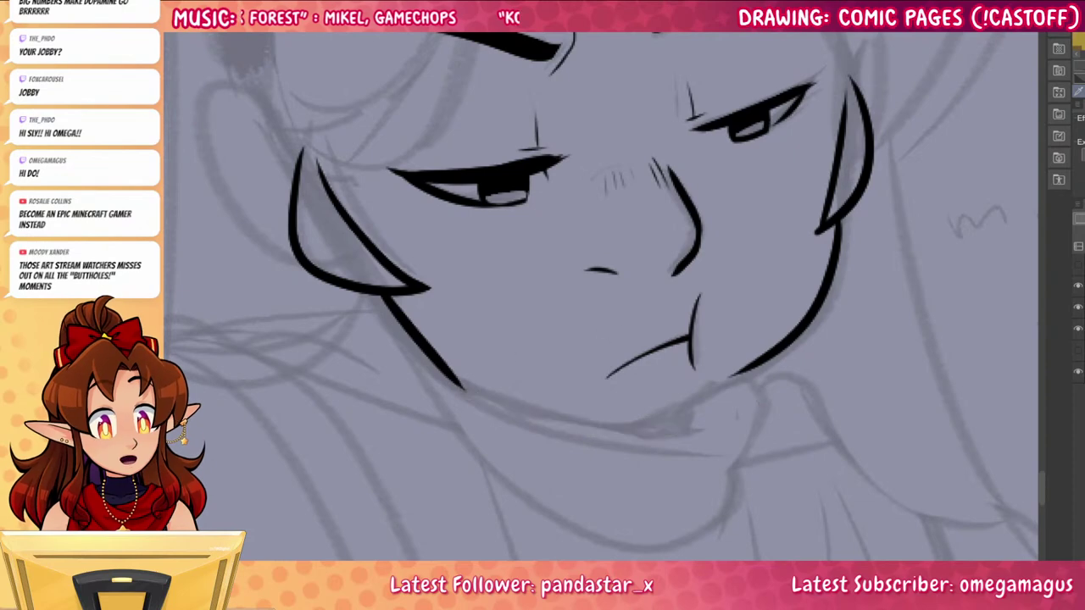
{"action": "mouse_move", "coordinate": [437, 364]}
{"action": "left_mouse_down"}
{"action": "mouse_move", "coordinate": [615, 428]}
{"action": "mouse_move", "coordinate": [653, 424]}
{"action": "left_mouse_up"}
{"action": "key", "text": "ctrl+z"}
{"action": "mouse_move", "coordinate": [450, 377]}
{"action": "left_mouse_down"}
{"action": "mouse_move", "coordinate": [646, 427]}
{"action": "mouse_move", "coordinate": [749, 371]}
{"action": "left_mouse_up"}
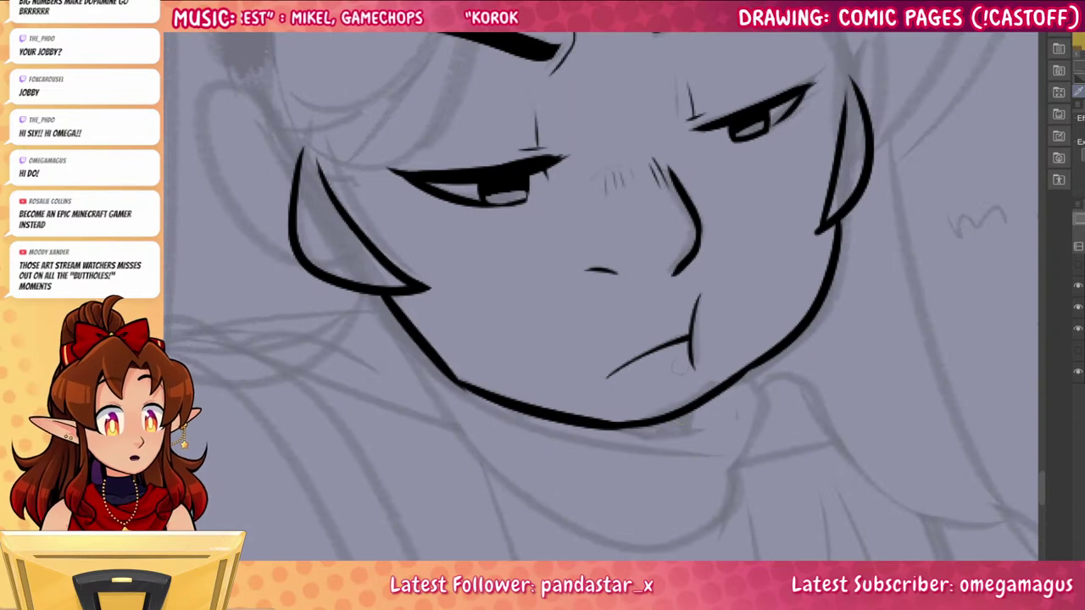
{"action": "left_click_drag", "start_coordinate": [654, 379], "coordinate": [669, 373]}
Ink the long hair strand sweeping from the parting across the near eyebrow to the side lock and break the eyebrow beside it
{"action": "left_click_drag", "start_coordinate": [757, 397], "coordinate": [696, 473]}
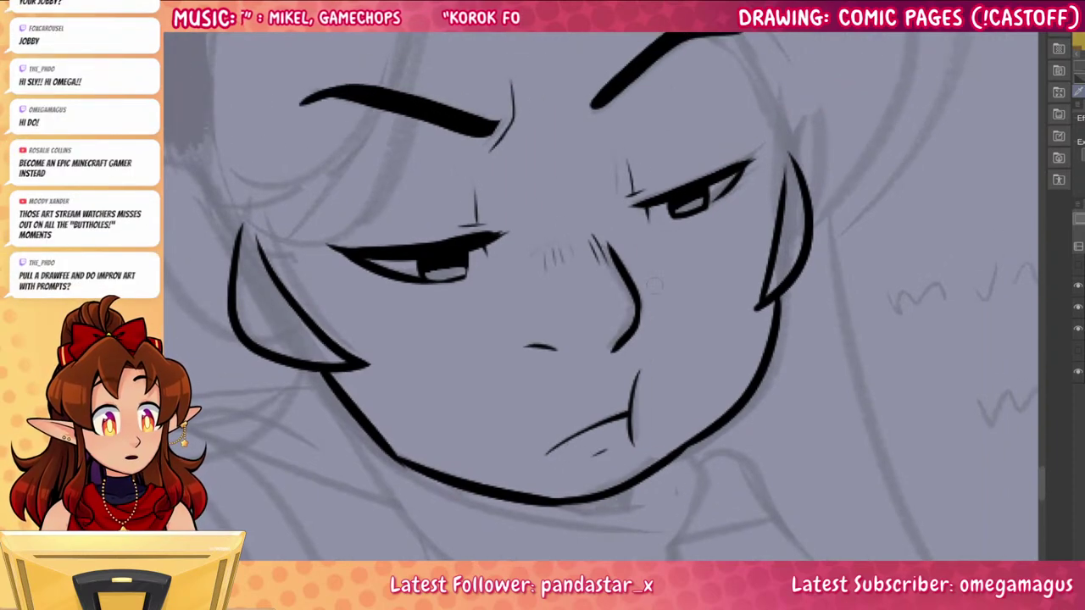
{"action": "left_click_drag", "start_coordinate": [647, 216], "coordinate": [719, 418]}
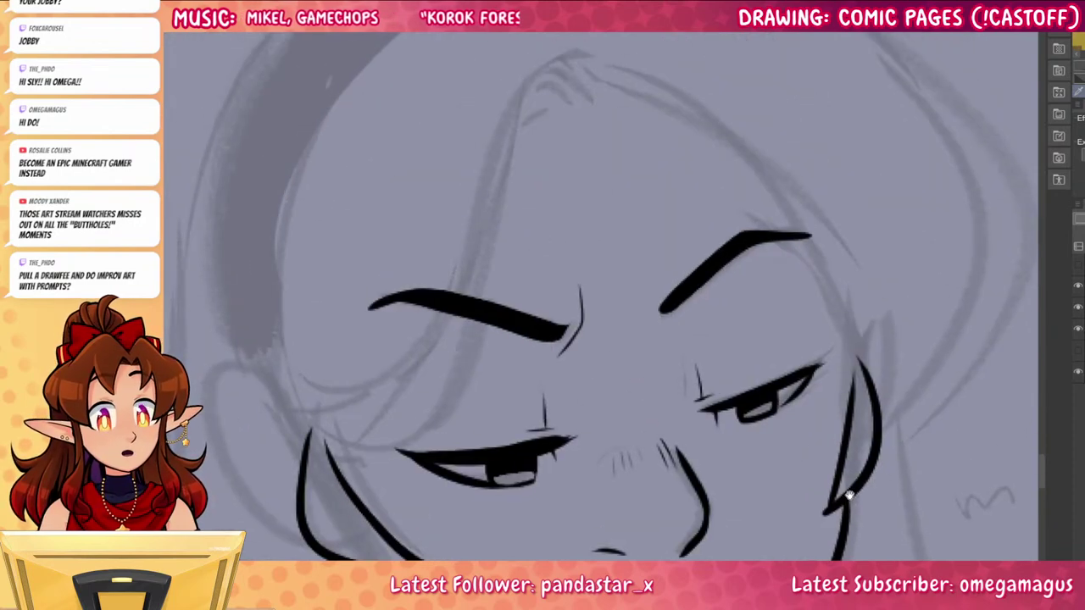
{"action": "left_click_drag", "start_coordinate": [851, 497], "coordinate": [872, 581]}
{"action": "mouse_move", "coordinate": [623, 160]}
{"action": "left_mouse_down"}
{"action": "mouse_move", "coordinate": [540, 244]}
{"action": "mouse_move", "coordinate": [439, 527]}
{"action": "mouse_move", "coordinate": [331, 513]}
{"action": "left_mouse_up"}
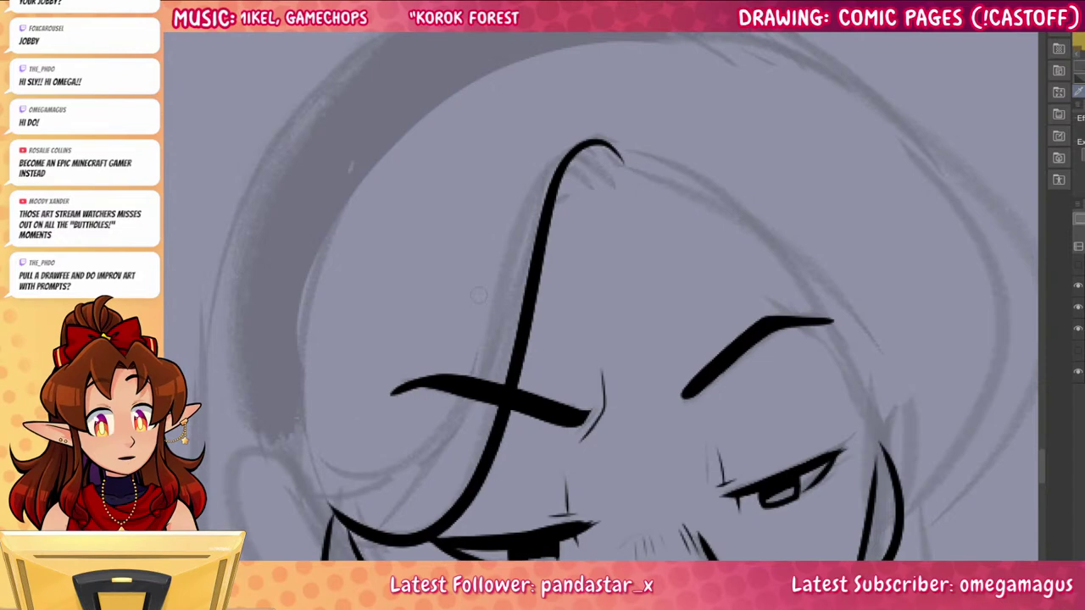
{"action": "key", "text": "ctrl+z"}
{"action": "mouse_move", "coordinate": [503, 382]}
{"action": "left_mouse_down"}
{"action": "mouse_move", "coordinate": [495, 407]}
{"action": "mouse_move", "coordinate": [484, 405]}
{"action": "mouse_move", "coordinate": [484, 455]}
{"action": "mouse_move", "coordinate": [496, 402]}
{"action": "mouse_move", "coordinate": [488, 441]}
{"action": "mouse_move", "coordinate": [480, 402]}
{"action": "left_mouse_up"}
{"action": "key", "text": "ctrl+z"}
{"action": "key", "text": "ctrl+z"}
{"action": "key", "text": "ctrl+z"}
{"action": "key", "text": "ctrl+z"}
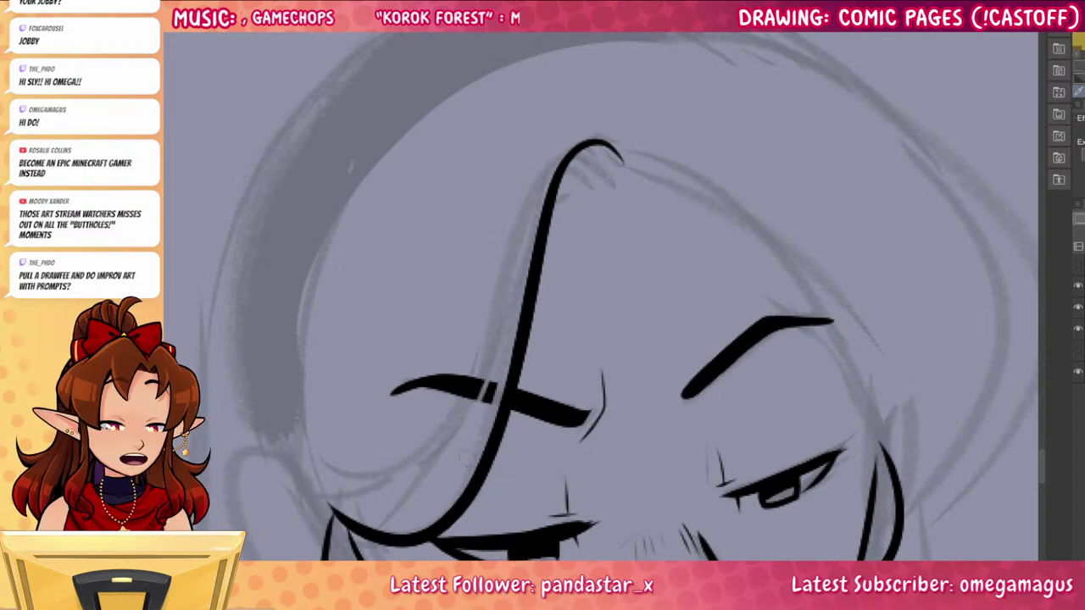
Ink the far hairline curving from the parting down to the far side lock, with short strand strokes at the parting
{"action": "left_click_drag", "start_coordinate": [892, 480], "coordinate": [782, 406]}
{"action": "mouse_move", "coordinate": [470, 74]}
{"action": "left_mouse_down"}
{"action": "mouse_move", "coordinate": [503, 94]}
{"action": "mouse_move", "coordinate": [482, 99]}
{"action": "mouse_move", "coordinate": [501, 90]}
{"action": "mouse_move", "coordinate": [492, 93]}
{"action": "mouse_move", "coordinate": [496, 77]}
{"action": "mouse_move", "coordinate": [774, 331]}
{"action": "left_mouse_up"}
{"action": "key", "text": "ctrl+z"}
{"action": "key", "text": "ctrl+z"}
{"action": "key", "text": "ctrl+z"}
{"action": "key", "text": "ctrl+z"}
{"action": "key", "text": "ctrl+z"}
{"action": "key", "text": "ctrl+z"}
{"action": "mouse_move", "coordinate": [518, 86]}
{"action": "left_mouse_down"}
{"action": "mouse_move", "coordinate": [756, 341]}
{"action": "mouse_move", "coordinate": [763, 394]}
{"action": "left_mouse_up"}
{"action": "key", "text": "ctrl+z"}
{"action": "mouse_move", "coordinate": [515, 86]}
{"action": "left_mouse_down"}
{"action": "mouse_move", "coordinate": [654, 186]}
{"action": "mouse_move", "coordinate": [757, 393]}
{"action": "left_mouse_up"}
{"action": "key", "text": "ctrl+z"}
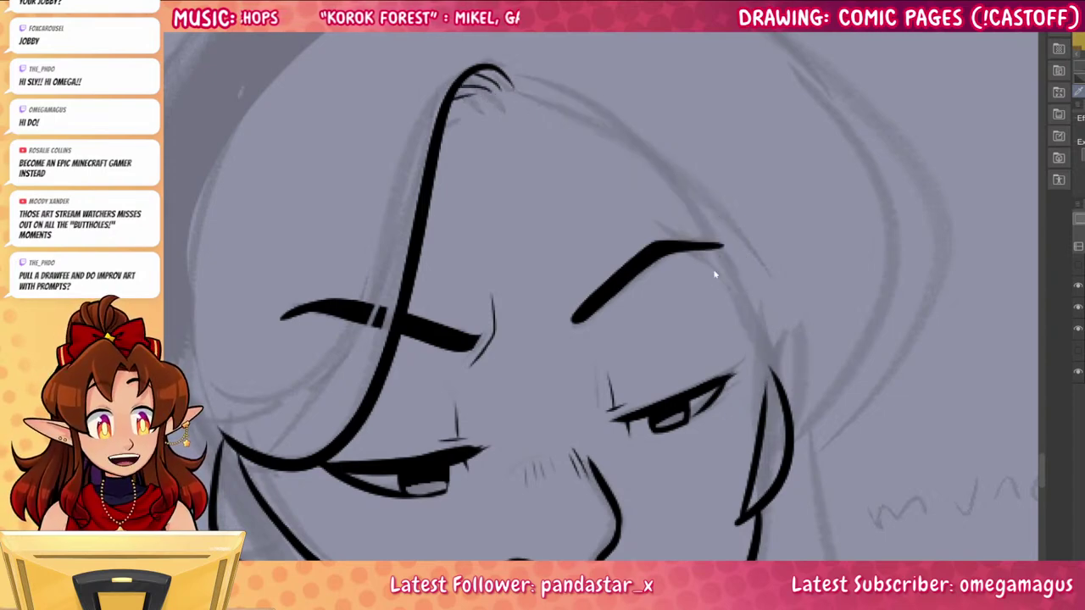
{"action": "mouse_move", "coordinate": [512, 86]}
{"action": "left_mouse_down"}
{"action": "mouse_move", "coordinate": [753, 378]}
{"action": "mouse_move", "coordinate": [759, 431]}
{"action": "mouse_move", "coordinate": [670, 195]}
{"action": "mouse_move", "coordinate": [762, 420]}
{"action": "left_mouse_up"}
{"action": "key", "text": "ctrl+z"}
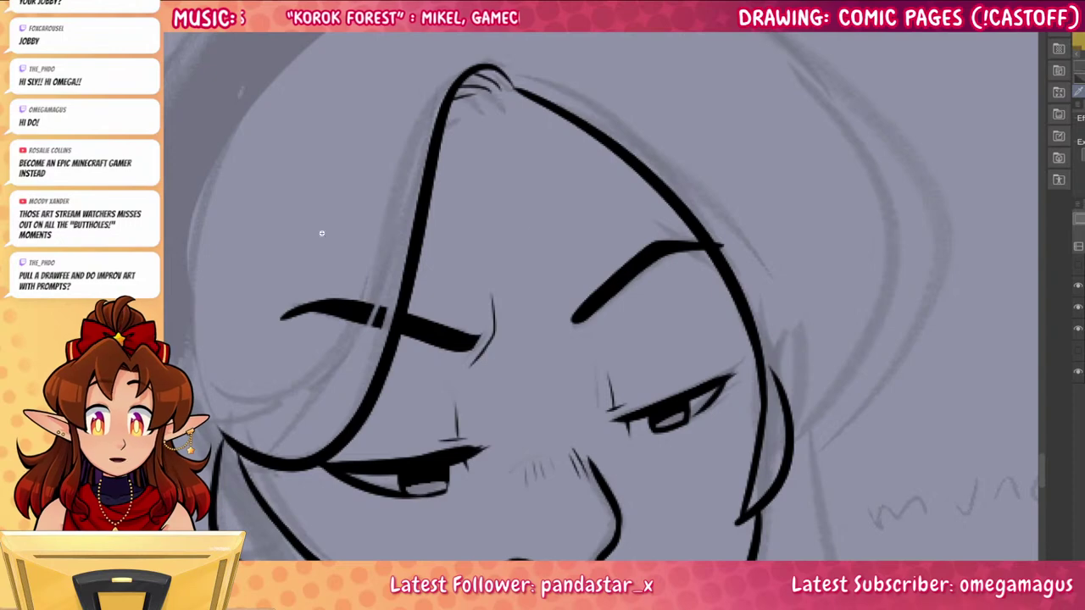
Ink the outer contour of the hair on the far side, from the crown round to the side lock
{"action": "scroll", "coordinate": [598, 231], "scroll_direction": "down", "scroll_amount": 3}
{"action": "left_click_drag", "start_coordinate": [685, 306], "coordinate": [737, 241]}
{"action": "scroll", "coordinate": [668, 191], "scroll_direction": "up", "scroll_amount": 1}
{"action": "left_click_drag", "start_coordinate": [802, 302], "coordinate": [761, 367]}
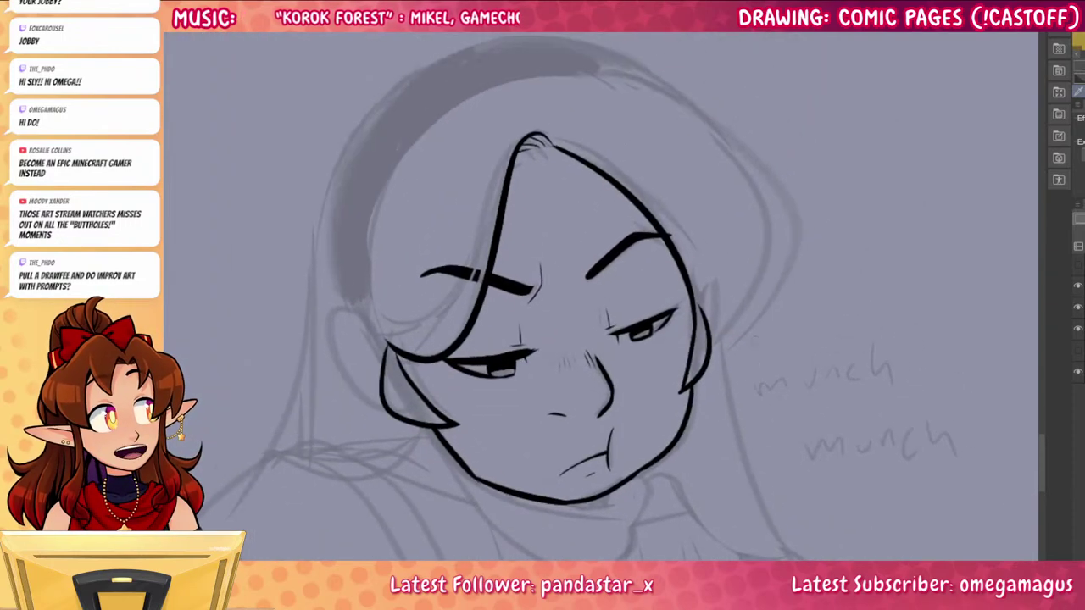
{"action": "mouse_move", "coordinate": [612, 56]}
{"action": "left_mouse_down"}
{"action": "mouse_move", "coordinate": [776, 255]}
{"action": "mouse_move", "coordinate": [731, 333]}
{"action": "mouse_move", "coordinate": [746, 314]}
{"action": "left_mouse_up"}
{"action": "key", "text": "ctrl+z"}
{"action": "left_click_drag", "start_coordinate": [711, 349], "coordinate": [739, 328]}
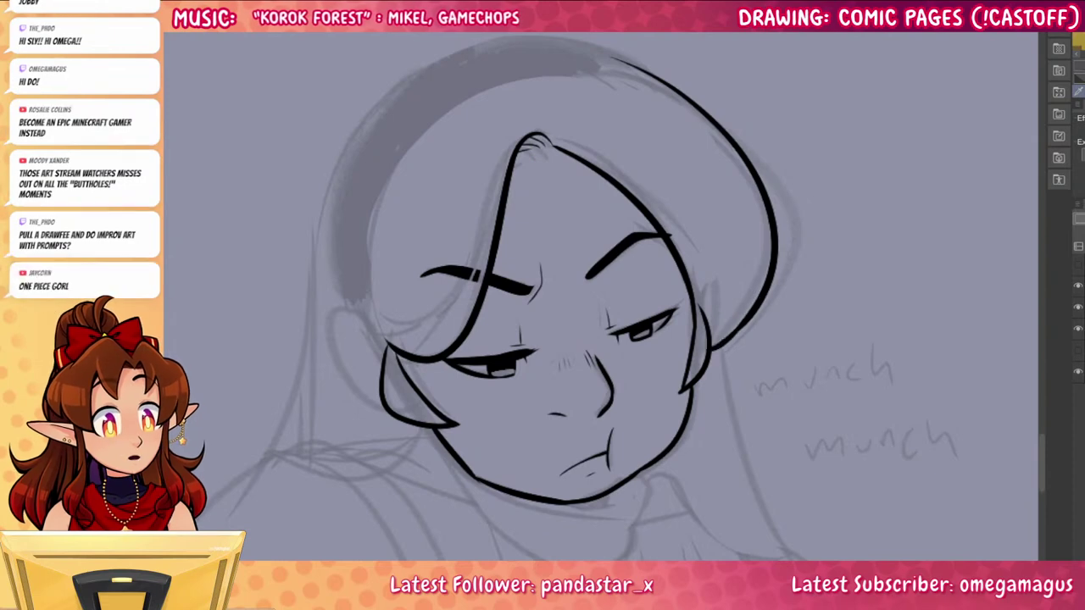
{"action": "key", "text": "ctrl+z"}
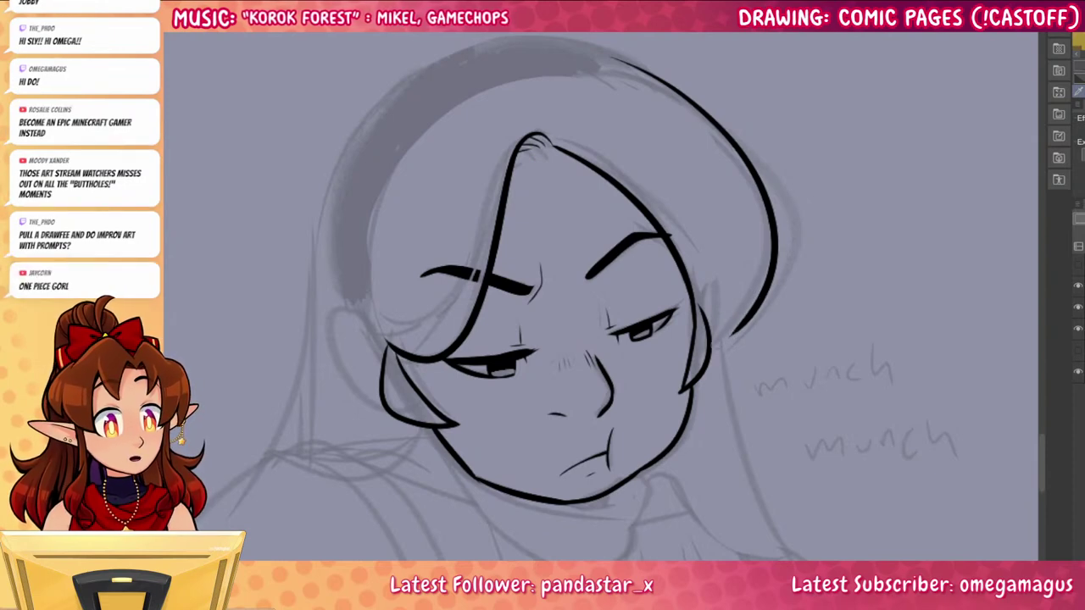
{"action": "left_click_drag", "start_coordinate": [736, 329], "coordinate": [710, 350]}
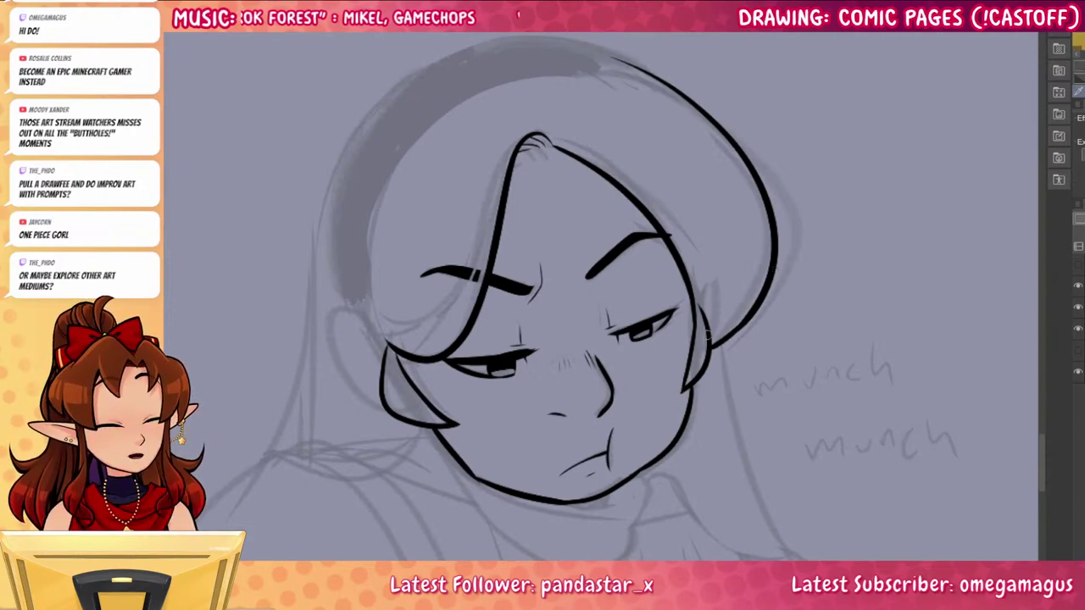
Ink the top of the head and continue the outer hair contour down the near side to the shoulder
{"action": "left_click_drag", "start_coordinate": [707, 334], "coordinate": [768, 390]}
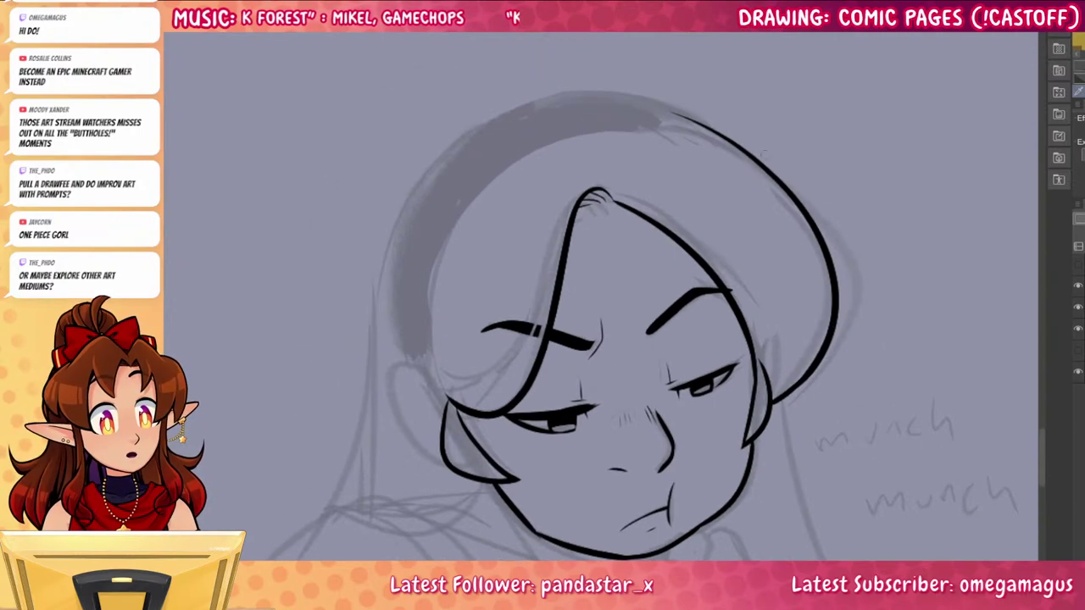
{"action": "mouse_move", "coordinate": [746, 153]}
{"action": "left_mouse_down"}
{"action": "mouse_move", "coordinate": [652, 106]}
{"action": "mouse_move", "coordinate": [515, 118]}
{"action": "mouse_move", "coordinate": [395, 273]}
{"action": "left_mouse_up"}
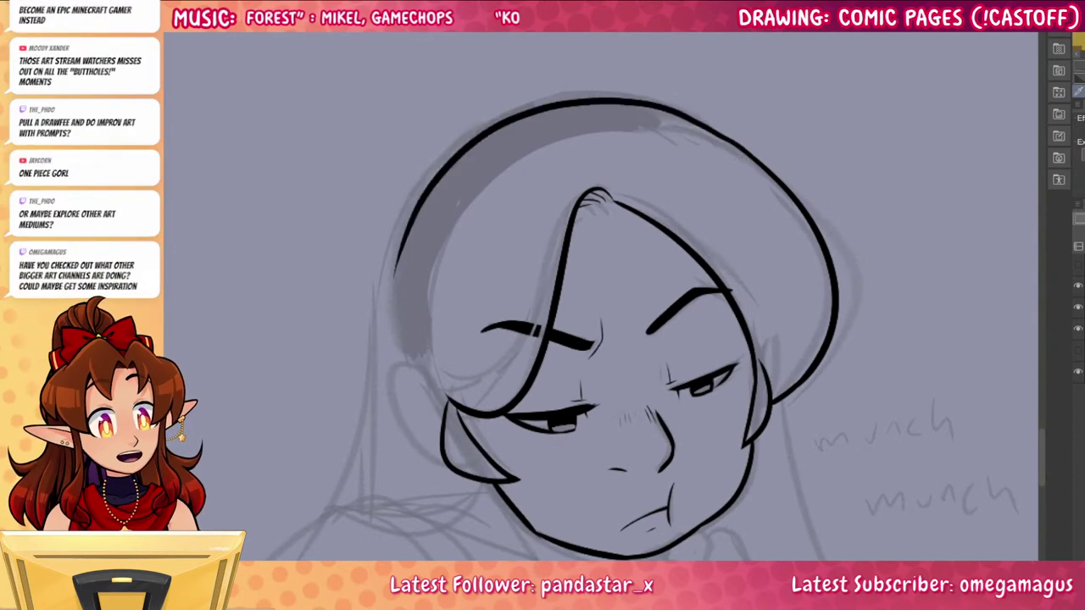
{"action": "key", "text": "ctrl+z"}
{"action": "mouse_move", "coordinate": [739, 149]}
{"action": "left_mouse_down"}
{"action": "mouse_move", "coordinate": [685, 117]}
{"action": "mouse_move", "coordinate": [377, 261]}
{"action": "mouse_move", "coordinate": [335, 505]}
{"action": "left_mouse_up"}
{"action": "key", "text": "ctrl+z"}
{"action": "mouse_move", "coordinate": [373, 295]}
{"action": "left_mouse_down"}
{"action": "mouse_move", "coordinate": [363, 361]}
{"action": "mouse_move", "coordinate": [298, 541]}
{"action": "left_mouse_up"}
Ink the deep curve running from the near shoulder up to the jaw, and draw the ear behind the near side lock
{"action": "left_click_drag", "start_coordinate": [788, 519], "coordinate": [775, 398]}
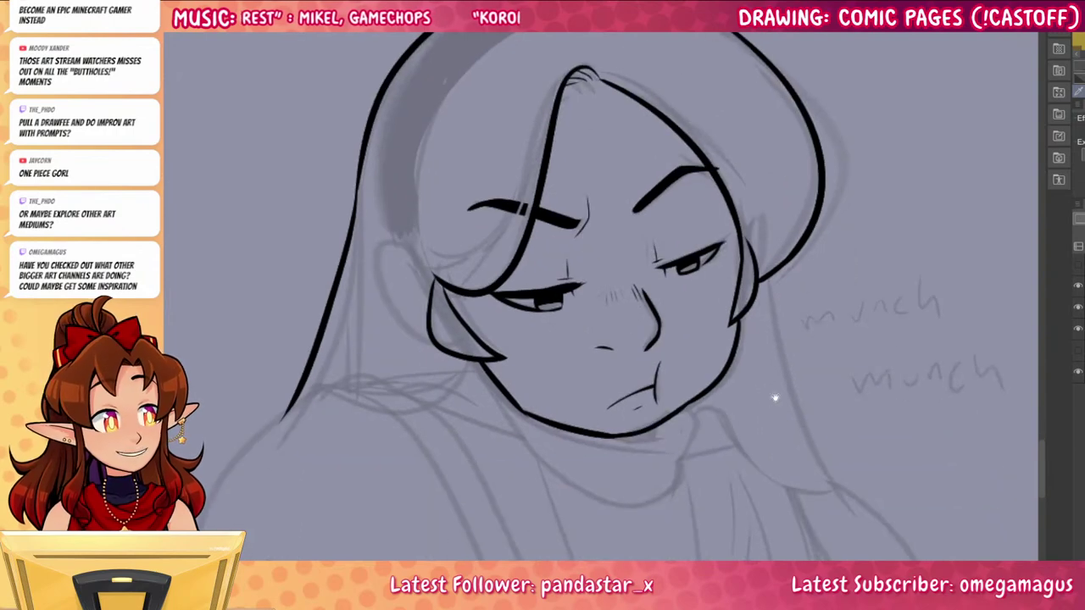
{"action": "mouse_move", "coordinate": [310, 397]}
{"action": "left_mouse_down"}
{"action": "mouse_move", "coordinate": [348, 411]}
{"action": "mouse_move", "coordinate": [453, 377]}
{"action": "mouse_move", "coordinate": [454, 356]}
{"action": "left_mouse_up"}
{"action": "key", "text": "ctrl+z"}
{"action": "mouse_move", "coordinate": [310, 396]}
{"action": "left_mouse_down"}
{"action": "mouse_move", "coordinate": [477, 381]}
{"action": "mouse_move", "coordinate": [474, 363]}
{"action": "mouse_move", "coordinate": [468, 426]}
{"action": "left_mouse_up"}
{"action": "left_click_drag", "start_coordinate": [479, 366], "coordinate": [471, 420]}
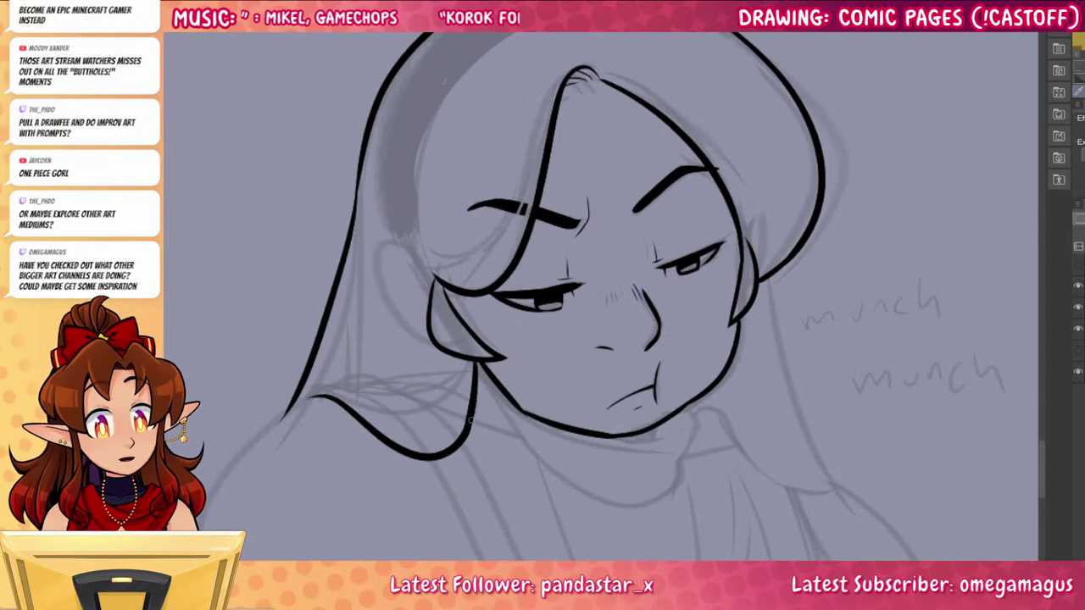
{"action": "mouse_move", "coordinate": [433, 284]}
{"action": "left_mouse_down"}
{"action": "mouse_move", "coordinate": [384, 273]}
{"action": "mouse_move", "coordinate": [428, 337]}
{"action": "mouse_move", "coordinate": [395, 266]}
{"action": "left_mouse_up"}
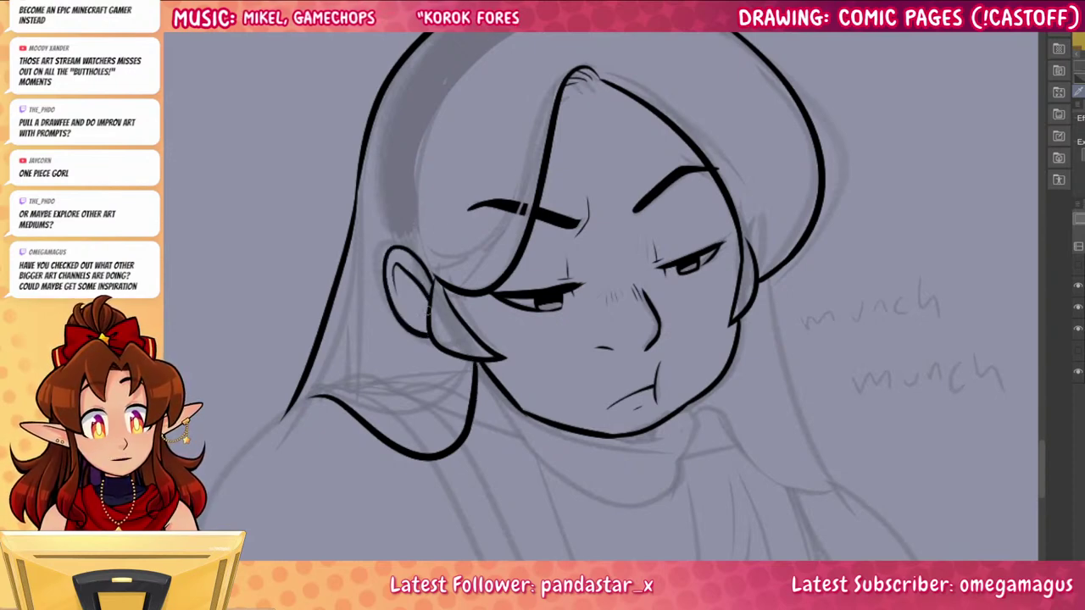
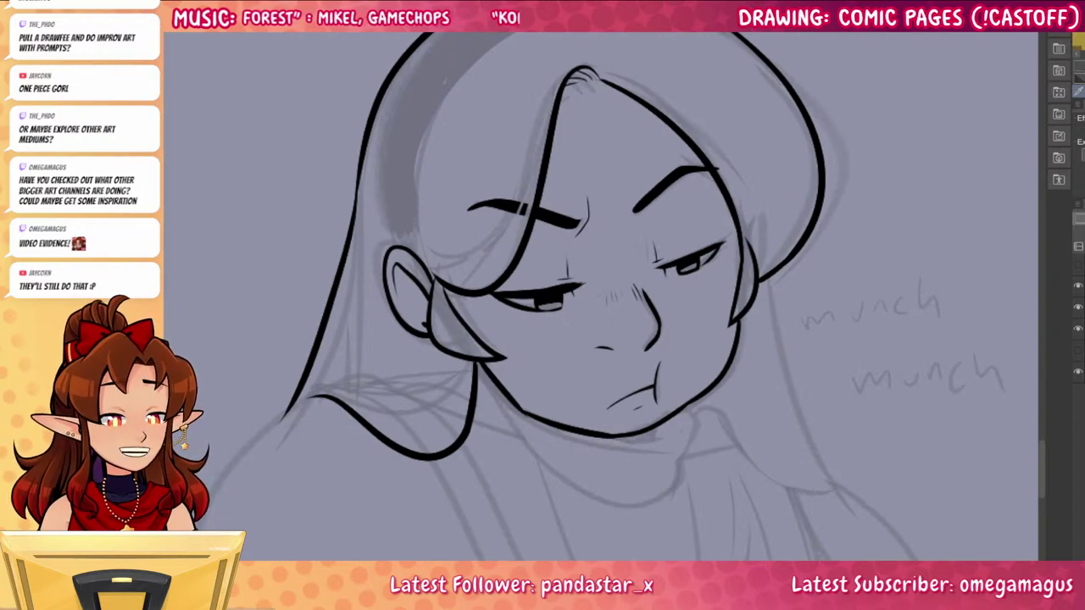
Ink the headband's inner edge as one curve from the crown down to the near ear
{"action": "left_click_drag", "start_coordinate": [814, 509], "coordinate": [853, 609]}
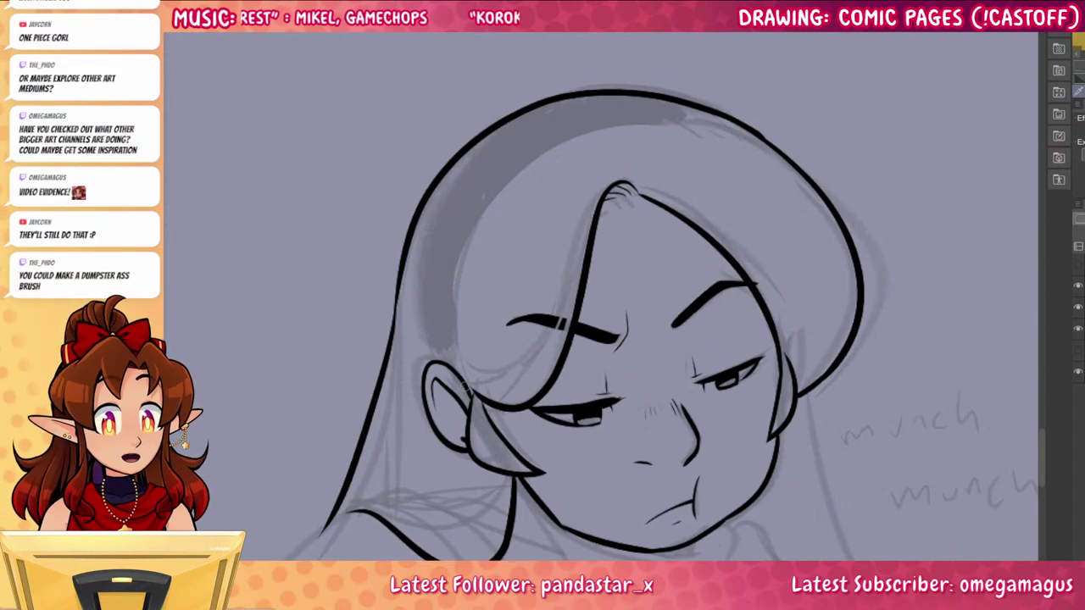
{"action": "mouse_move", "coordinate": [757, 138]}
{"action": "left_mouse_down"}
{"action": "mouse_move", "coordinate": [606, 139]}
{"action": "mouse_move", "coordinate": [456, 353]}
{"action": "left_mouse_up"}
{"action": "key", "text": "ctrl+z"}
{"action": "mouse_move", "coordinate": [475, 399]}
{"action": "left_mouse_down"}
{"action": "mouse_move", "coordinate": [541, 148]}
{"action": "mouse_move", "coordinate": [757, 136]}
{"action": "mouse_move", "coordinate": [457, 302]}
{"action": "mouse_move", "coordinate": [474, 398]}
{"action": "left_mouse_up"}
{"action": "key", "text": "ctrl+z"}
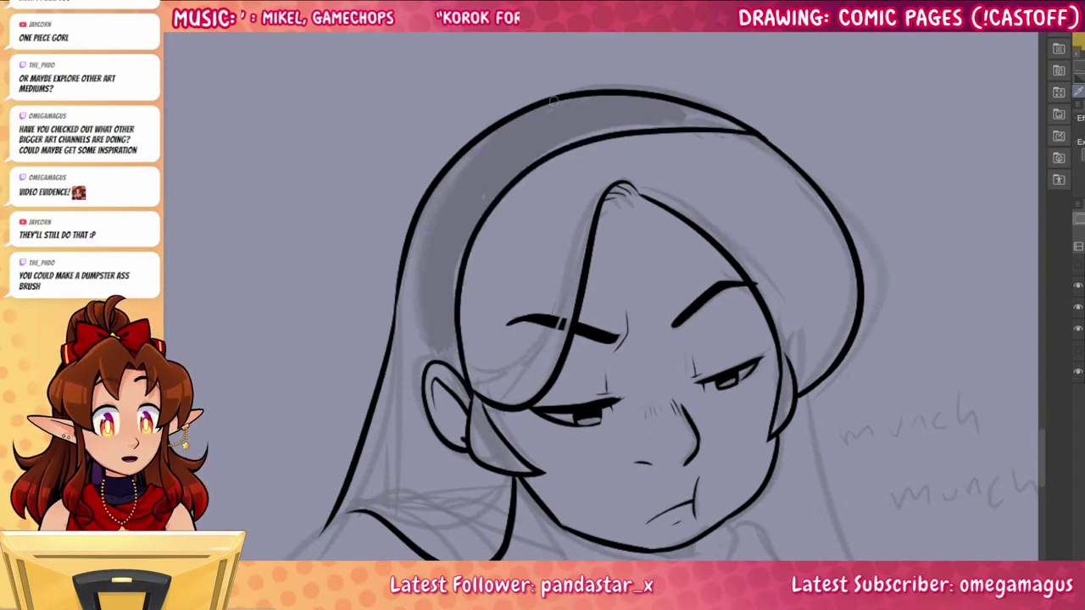
Close the headband's outline above the ear and fill the band with solid black
{"action": "left_click_drag", "start_coordinate": [435, 365], "coordinate": [428, 193]}
{"action": "key", "text": "g"}
{"action": "left_click", "coordinate": [474, 202]}
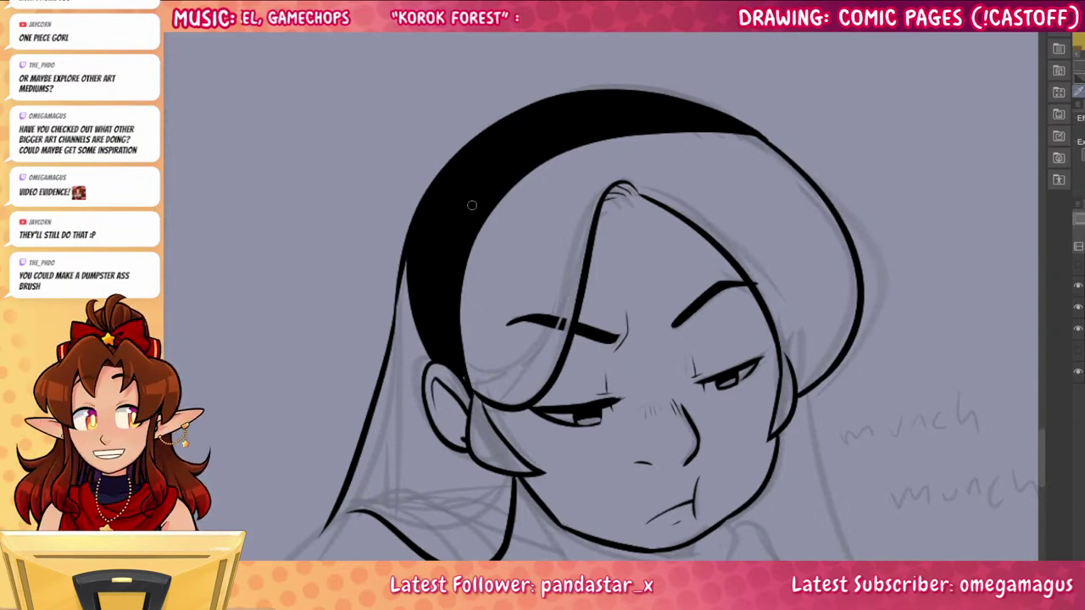
{"action": "left_click_drag", "start_coordinate": [920, 381], "coordinate": [801, 513]}
{"action": "left_click_drag", "start_coordinate": [790, 127], "coordinate": [788, 209]}
{"action": "mouse_move", "coordinate": [833, 130]}
{"action": "left_mouse_down"}
{"action": "mouse_move", "coordinate": [853, 179]}
{"action": "mouse_move", "coordinate": [836, 222]}
{"action": "left_mouse_up"}
{"action": "left_click_drag", "start_coordinate": [865, 129], "coordinate": [858, 220]}
{"action": "left_click_drag", "start_coordinate": [833, 136], "coordinate": [834, 156]}
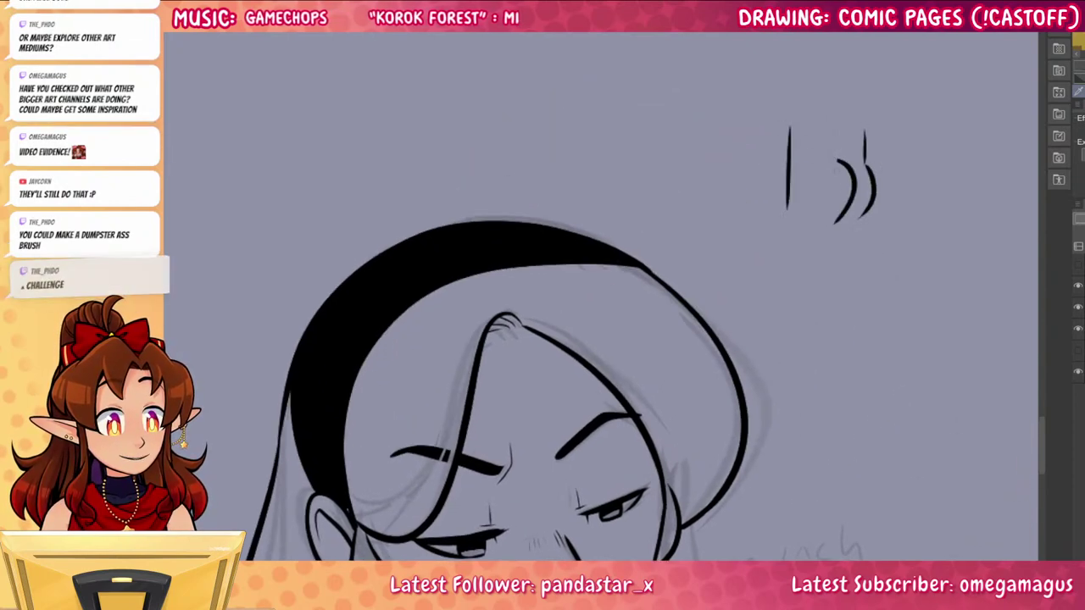
{"action": "left_click_drag", "start_coordinate": [790, 202], "coordinate": [783, 313]}
{"action": "left_click_drag", "start_coordinate": [832, 231], "coordinate": [806, 348]}
{"action": "left_click_drag", "start_coordinate": [862, 222], "coordinate": [846, 335]}
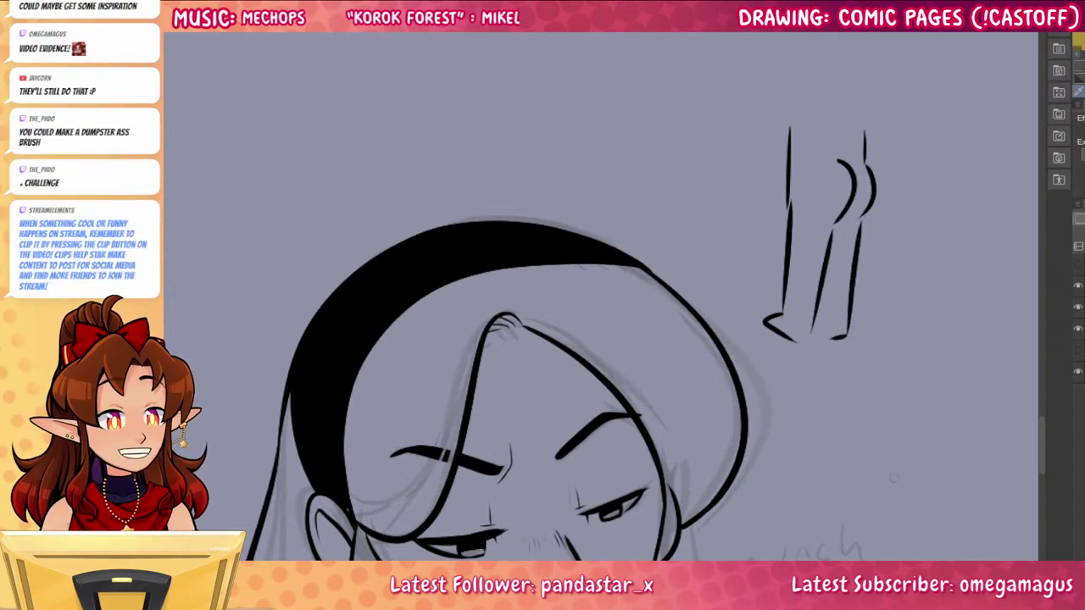
{"action": "key", "text": "e"}
{"action": "mouse_move", "coordinate": [858, 344]}
{"action": "left_mouse_down"}
{"action": "mouse_move", "coordinate": [853, 356]}
{"action": "mouse_move", "coordinate": [872, 139]}
{"action": "left_mouse_up"}
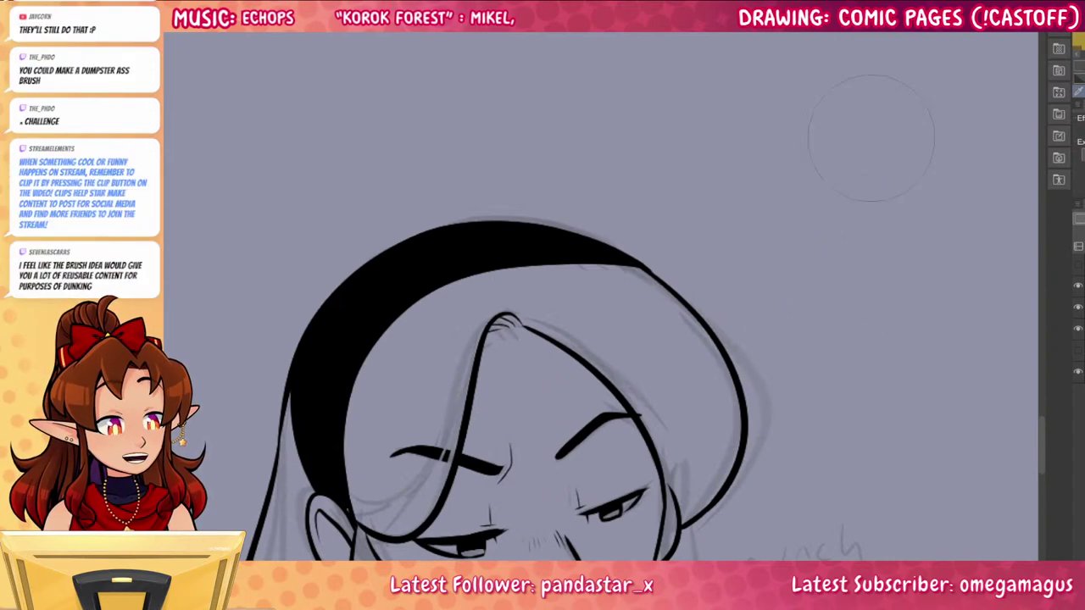
Ink the neck shadow directly beneath the chin and fill it with solid black
{"action": "left_click_drag", "start_coordinate": [890, 494], "coordinate": [972, 330]}
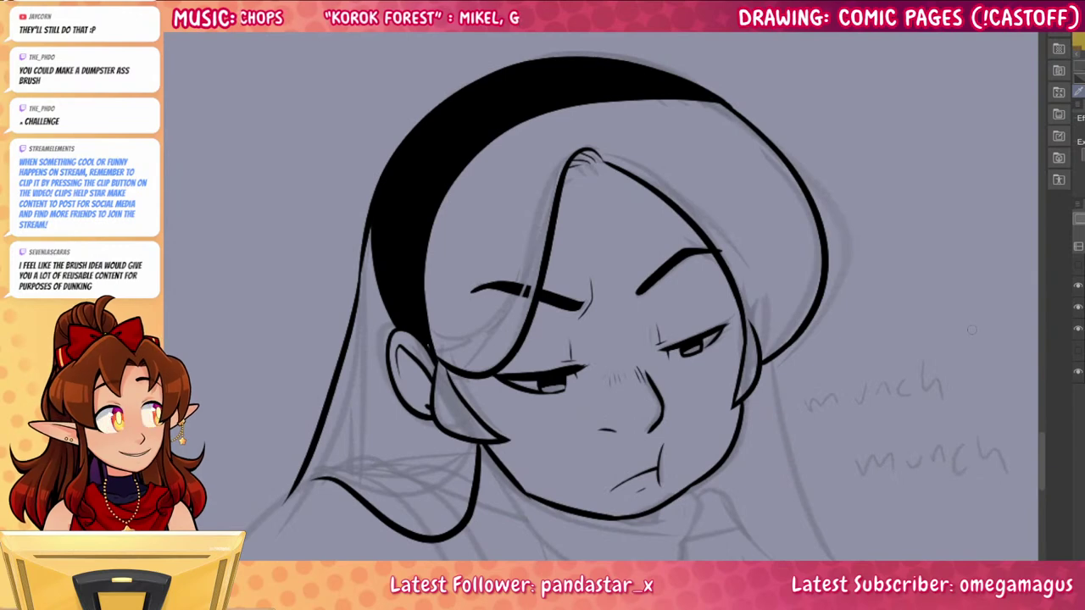
{"action": "left_click_drag", "start_coordinate": [886, 510], "coordinate": [902, 419]}
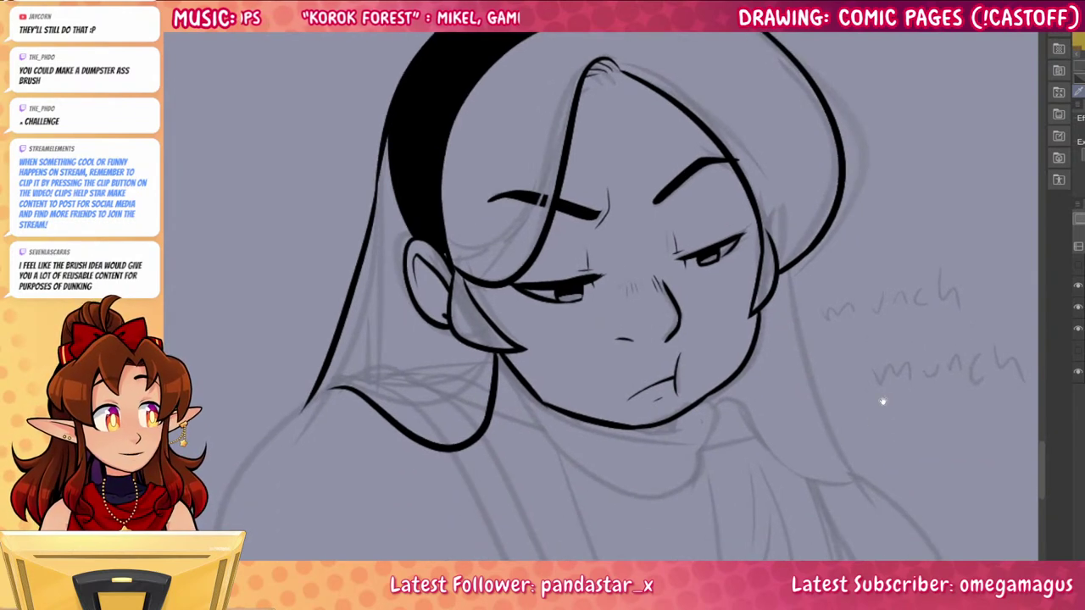
{"action": "mouse_move", "coordinate": [846, 530]}
{"action": "left_mouse_down"}
{"action": "mouse_move", "coordinate": [904, 415]}
{"action": "mouse_move", "coordinate": [889, 346]}
{"action": "mouse_move", "coordinate": [827, 435]}
{"action": "left_mouse_up"}
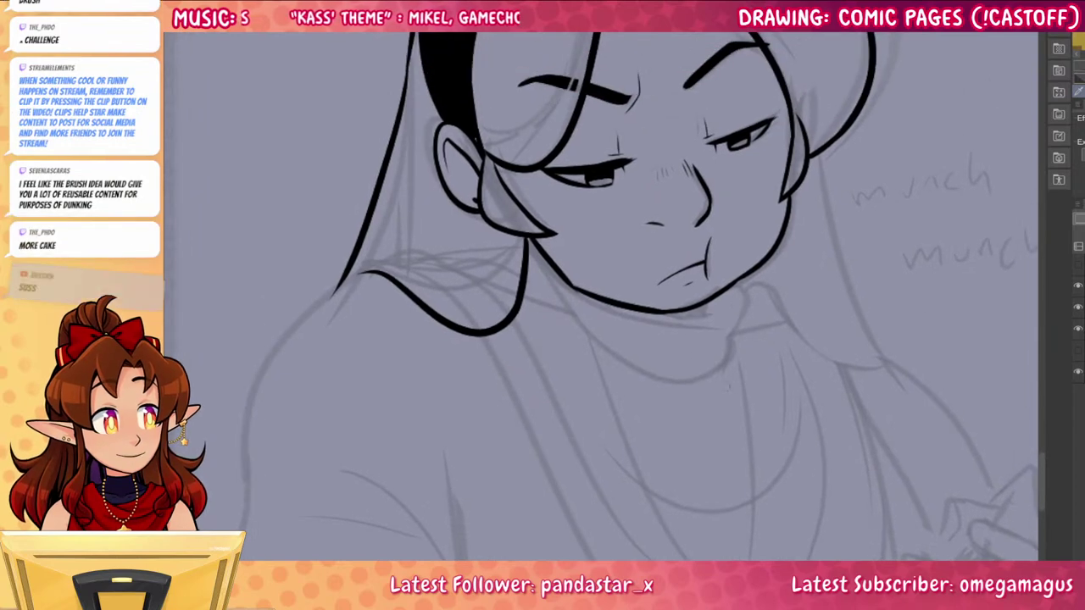
{"action": "left_click_drag", "start_coordinate": [760, 416], "coordinate": [748, 462]}
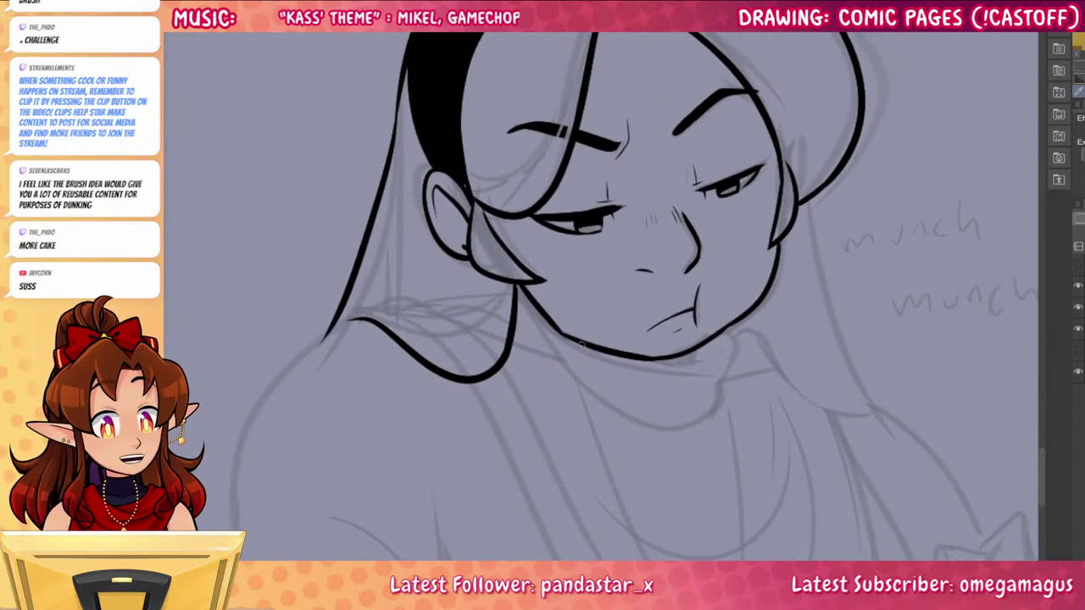
{"action": "left_click_drag", "start_coordinate": [583, 344], "coordinate": [698, 373]}
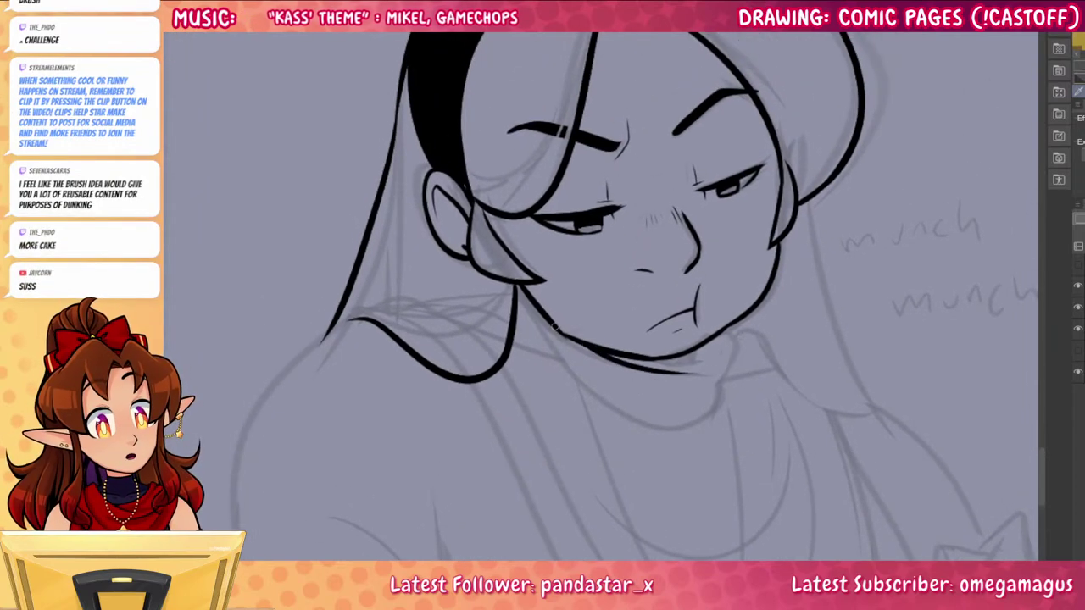
{"action": "mouse_move", "coordinate": [658, 370]}
{"action": "left_mouse_down"}
{"action": "mouse_move", "coordinate": [728, 370]}
{"action": "mouse_move", "coordinate": [613, 354]}
{"action": "mouse_move", "coordinate": [660, 374]}
{"action": "left_mouse_up"}
{"action": "key", "text": "ctrl+z"}
{"action": "mouse_move", "coordinate": [677, 355]}
{"action": "left_mouse_down"}
{"action": "mouse_move", "coordinate": [674, 376]}
{"action": "mouse_move", "coordinate": [728, 371]}
{"action": "left_mouse_up"}
{"action": "key", "text": "ctrl+z"}
{"action": "key", "text": "ctrl+z"}
{"action": "key", "text": "ctrl+z"}
{"action": "key", "text": "ctrl+z"}
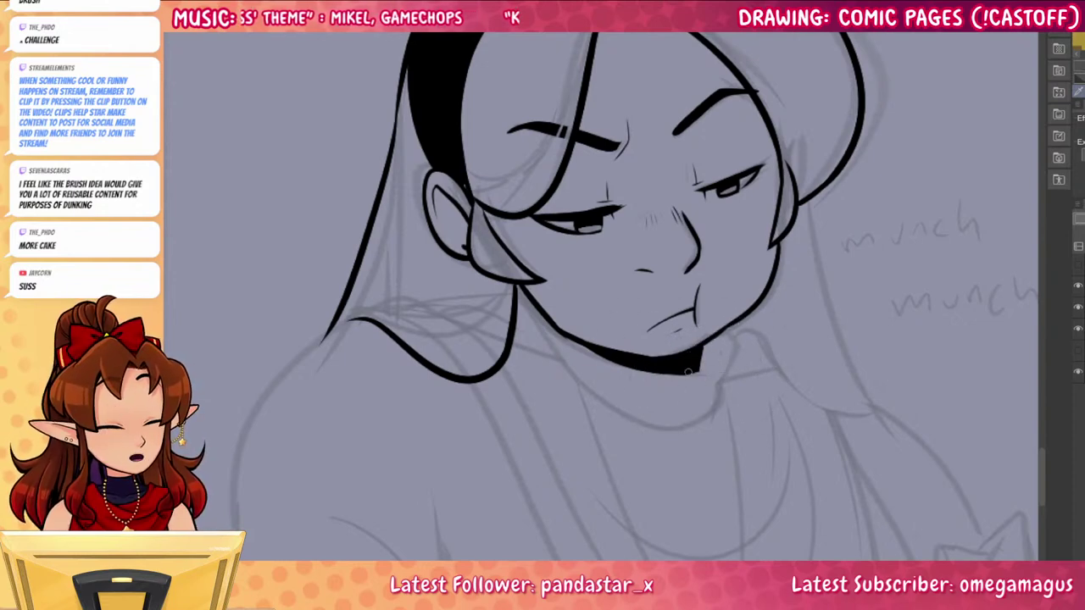
Extend the collar's upper edge with a short tapered stroke past the far end of the chin shadow
{"action": "key", "text": "ctrl+y"}
{"action": "key", "text": "ctrl+z"}
{"action": "key", "text": "ctrl+y"}
{"action": "key", "text": "ctrl+z"}
{"action": "key", "text": "ctrl+y"}
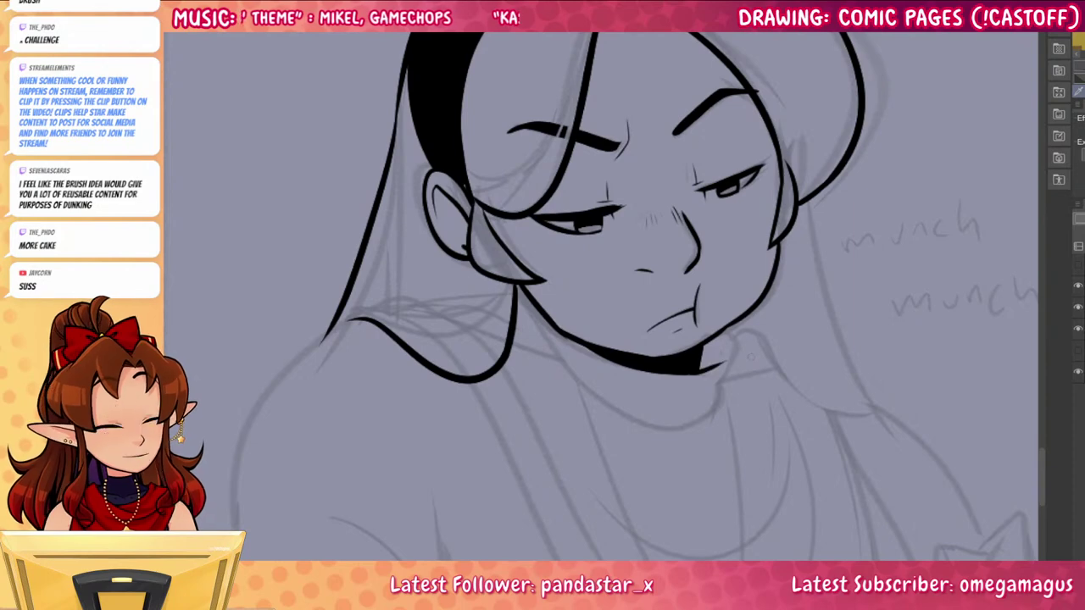
{"action": "key", "text": "ctrl+z"}
{"action": "left_click_drag", "start_coordinate": [694, 375], "coordinate": [719, 368]}
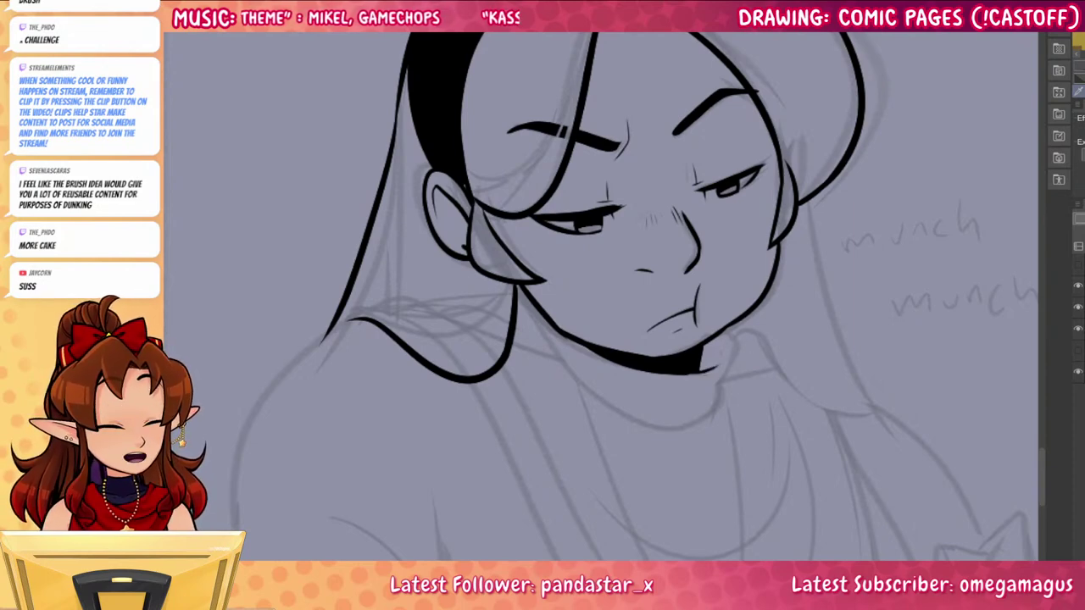
Ink the collar's outline and inner fold around the neck, and blacken the small gap beneath the near side lock
{"action": "mouse_move", "coordinate": [728, 328]}
{"action": "left_mouse_down"}
{"action": "mouse_move", "coordinate": [741, 372]}
{"action": "mouse_move", "coordinate": [716, 401]}
{"action": "mouse_move", "coordinate": [715, 434]}
{"action": "left_mouse_up"}
{"action": "mouse_move", "coordinate": [551, 329]}
{"action": "left_mouse_down"}
{"action": "mouse_move", "coordinate": [716, 437]}
{"action": "mouse_move", "coordinate": [723, 394]}
{"action": "left_mouse_up"}
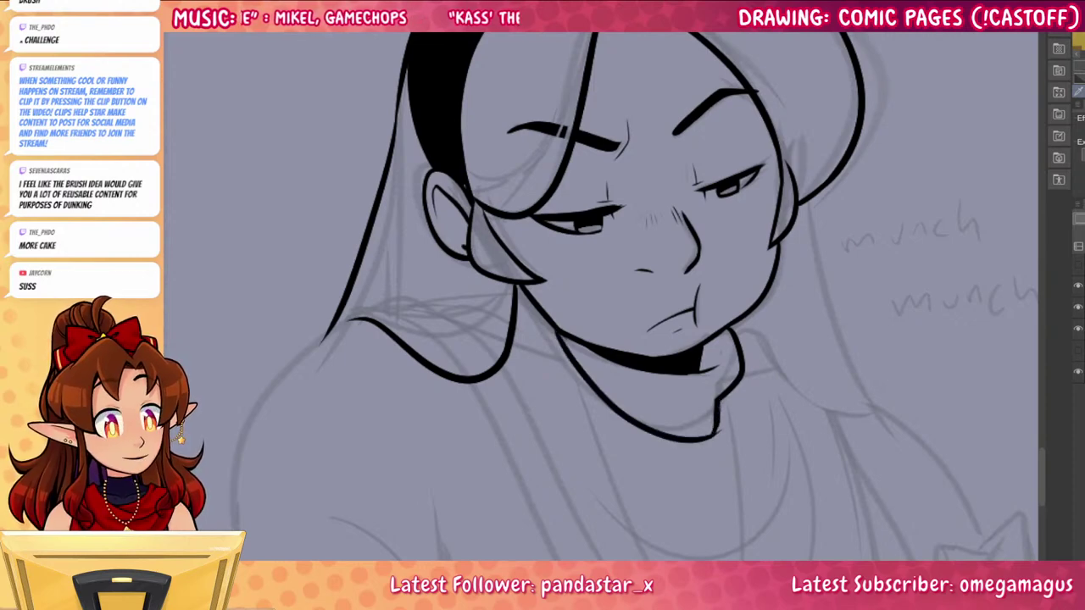
{"action": "left_click_drag", "start_coordinate": [586, 377], "coordinate": [652, 409]}
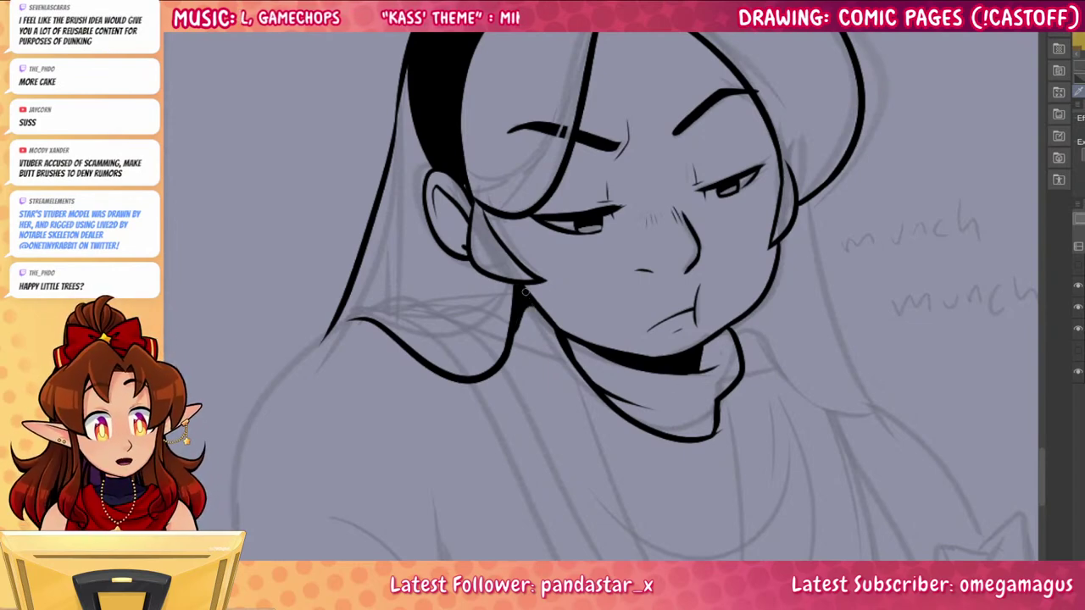
{"action": "left_click_drag", "start_coordinate": [525, 291], "coordinate": [533, 309]}
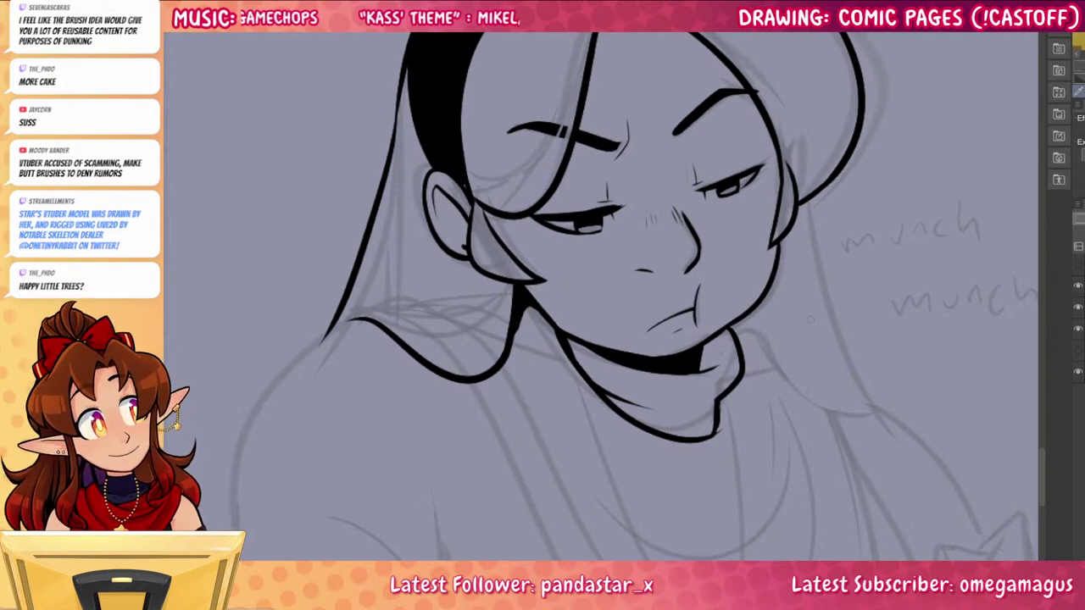
Ink the far hair section's lower curve from the collar to the shoulder and its outer edge up to the bangs
{"action": "left_click_drag", "start_coordinate": [1019, 469], "coordinate": [960, 367]}
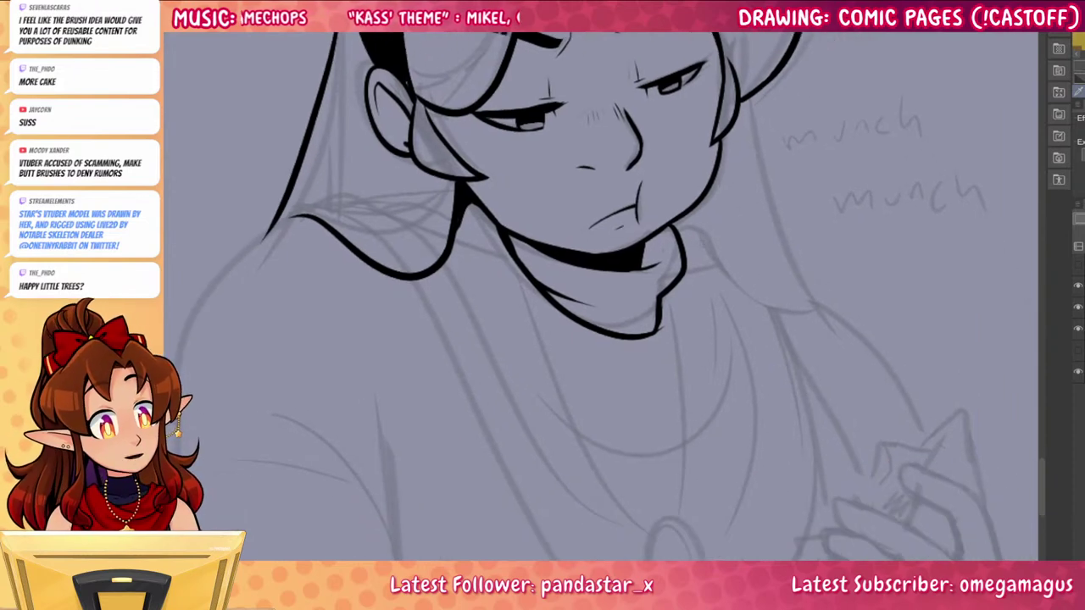
{"action": "mouse_move", "coordinate": [682, 235]}
{"action": "left_mouse_down"}
{"action": "mouse_move", "coordinate": [810, 317]}
{"action": "mouse_move", "coordinate": [826, 307]}
{"action": "mouse_move", "coordinate": [723, 277]}
{"action": "mouse_move", "coordinate": [685, 234]}
{"action": "mouse_move", "coordinate": [744, 311]}
{"action": "mouse_move", "coordinate": [824, 315]}
{"action": "left_mouse_up"}
{"action": "key", "text": "ctrl+z"}
{"action": "key", "text": "ctrl+z"}
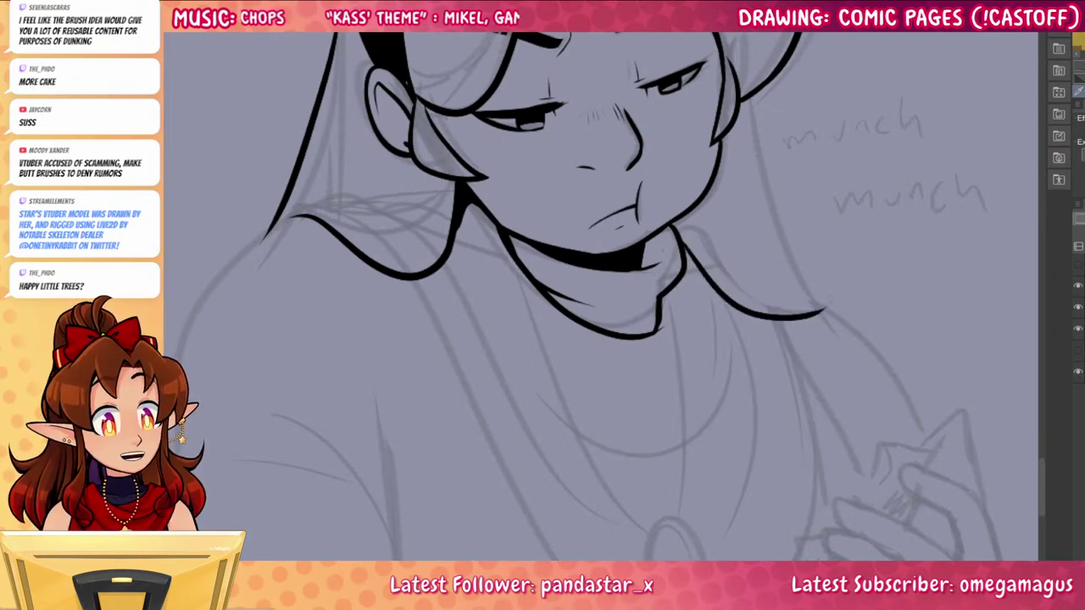
{"action": "mouse_move", "coordinate": [750, 97]}
{"action": "left_mouse_down"}
{"action": "mouse_move", "coordinate": [795, 264]}
{"action": "mouse_move", "coordinate": [824, 314]}
{"action": "left_mouse_up"}
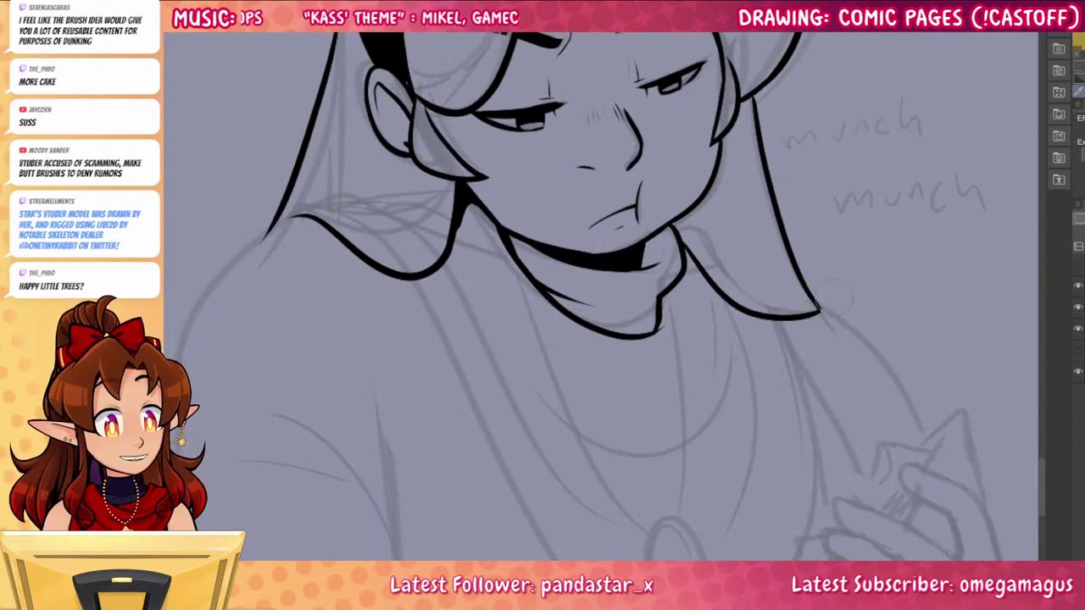
Outline a tapered shadow wedge in the hair beside the far jaw and collar, and fill it with solid black
{"action": "left_click_drag", "start_coordinate": [689, 216], "coordinate": [742, 271]}
{"action": "key", "text": "ctrl+z"}
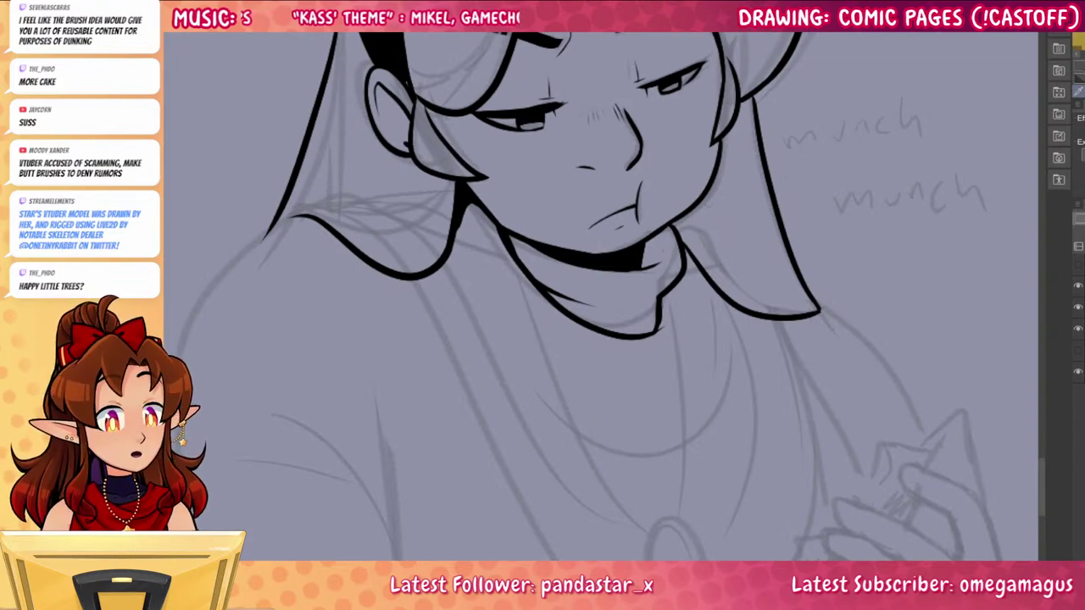
{"action": "left_click_drag", "start_coordinate": [703, 197], "coordinate": [726, 300]}
{"action": "left_click", "coordinate": [700, 231]}
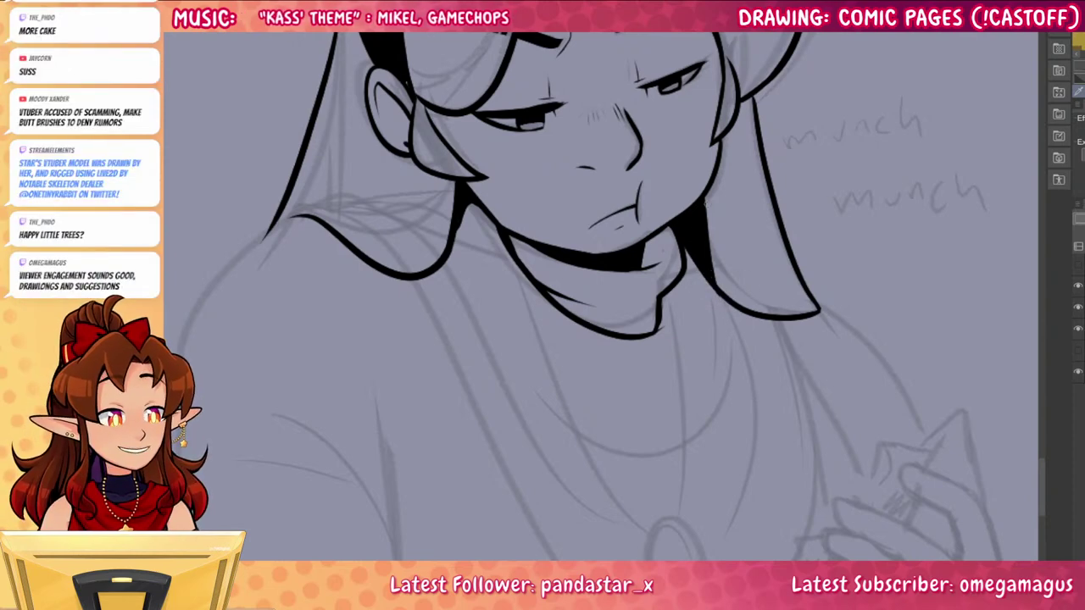
Ink the near arm's outer contour from shoulder to panel border, plus its inner edge with the forked armpit creases
{"action": "left_click_drag", "start_coordinate": [659, 501], "coordinate": [827, 373]}
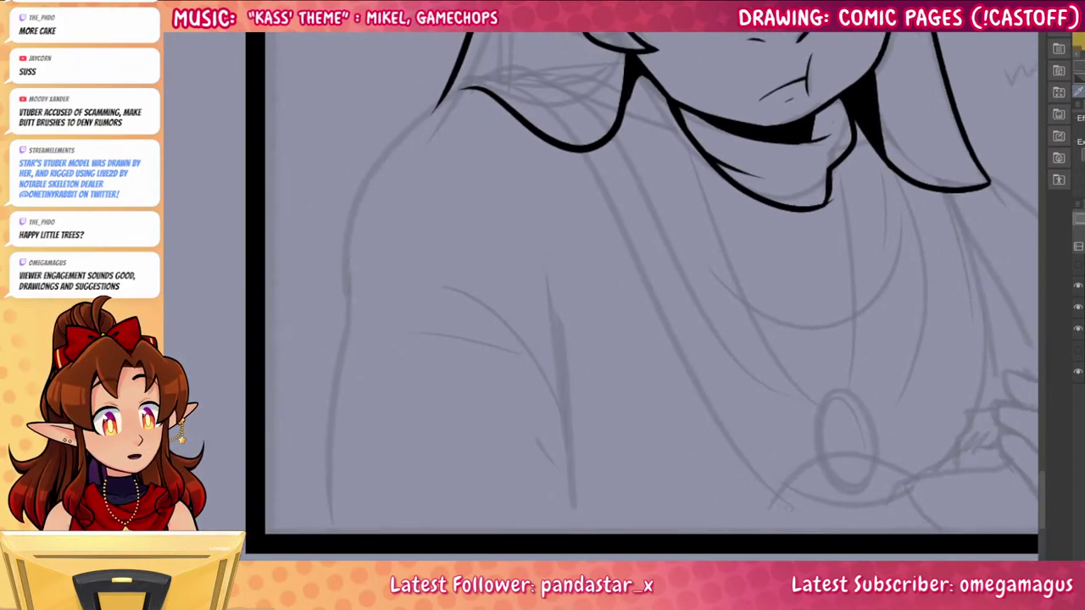
{"action": "mouse_move", "coordinate": [466, 87]}
{"action": "left_mouse_down"}
{"action": "mouse_move", "coordinate": [423, 113]}
{"action": "mouse_move", "coordinate": [340, 337]}
{"action": "mouse_move", "coordinate": [332, 526]}
{"action": "left_mouse_up"}
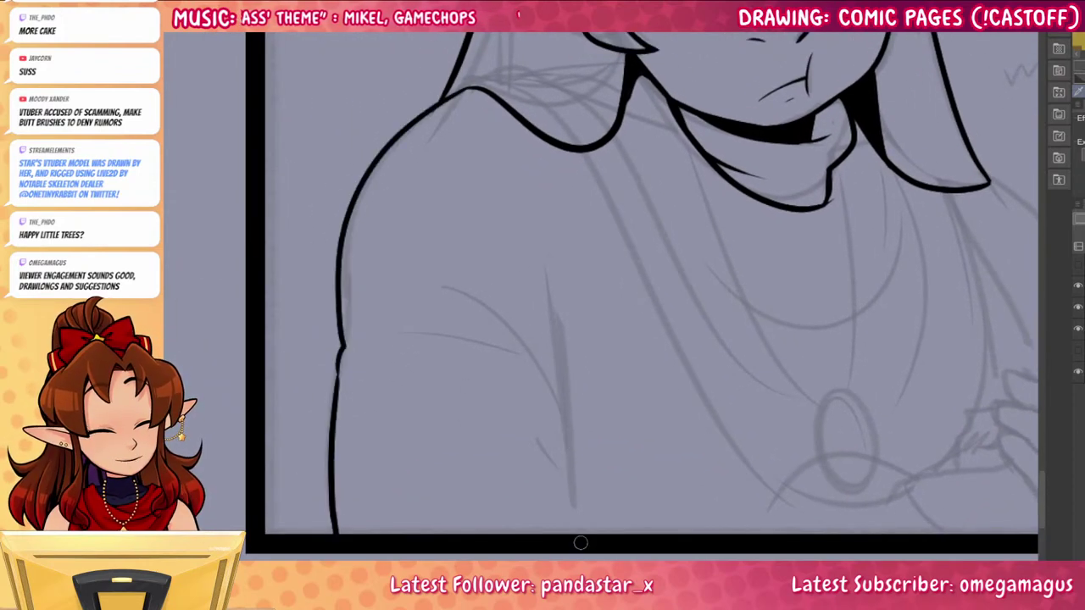
{"action": "mouse_move", "coordinate": [582, 540]}
{"action": "left_mouse_down"}
{"action": "mouse_move", "coordinate": [534, 248]}
{"action": "mouse_move", "coordinate": [557, 369]}
{"action": "left_mouse_up"}
{"action": "left_click_drag", "start_coordinate": [572, 433], "coordinate": [524, 332]}
{"action": "key", "text": "ctrl+z"}
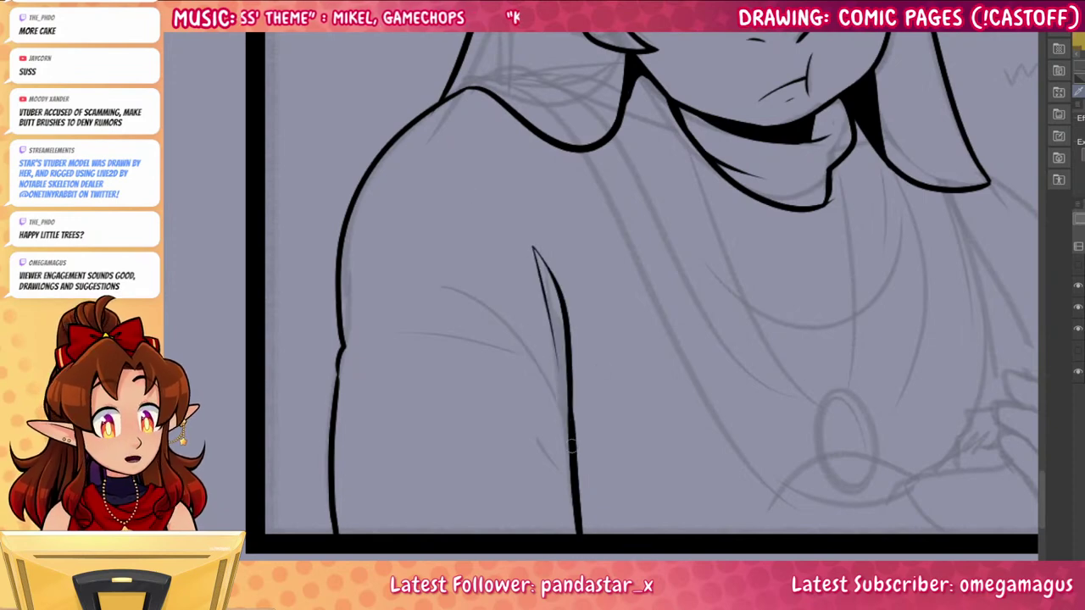
{"action": "left_click_drag", "start_coordinate": [573, 443], "coordinate": [529, 330]}
Fill the upper armpit crease with solid black and add a thin fold line across the near sleeve
{"action": "left_click_drag", "start_coordinate": [829, 497], "coordinate": [749, 501]}
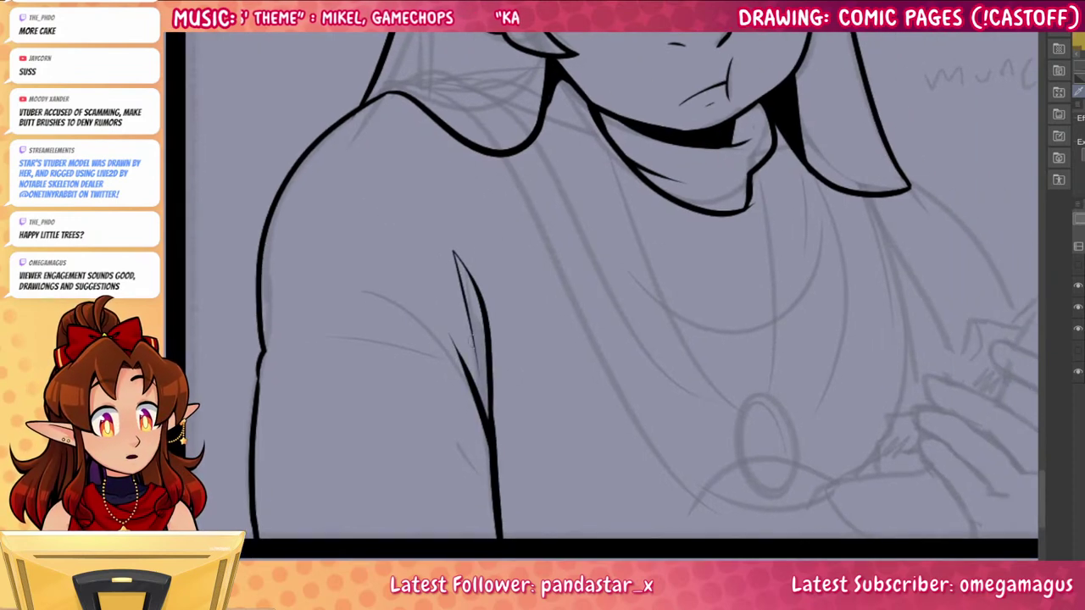
{"action": "left_click_drag", "start_coordinate": [472, 338], "coordinate": [471, 305]}
{"action": "left_click_drag", "start_coordinate": [474, 305], "coordinate": [486, 329]}
{"action": "left_click", "coordinate": [475, 297]}
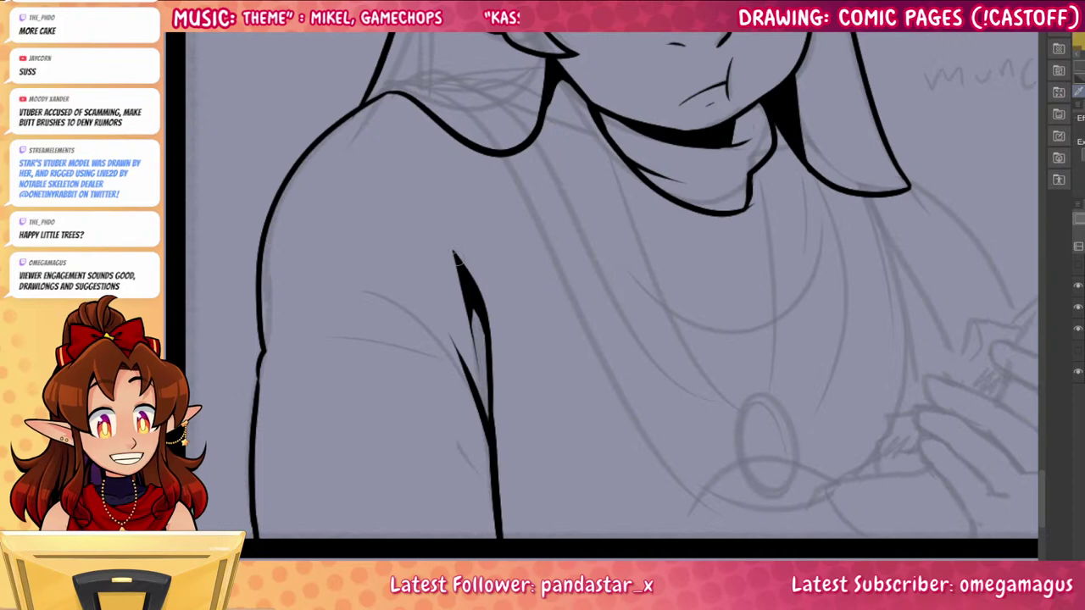
{"action": "left_click_drag", "start_coordinate": [289, 343], "coordinate": [410, 363]}
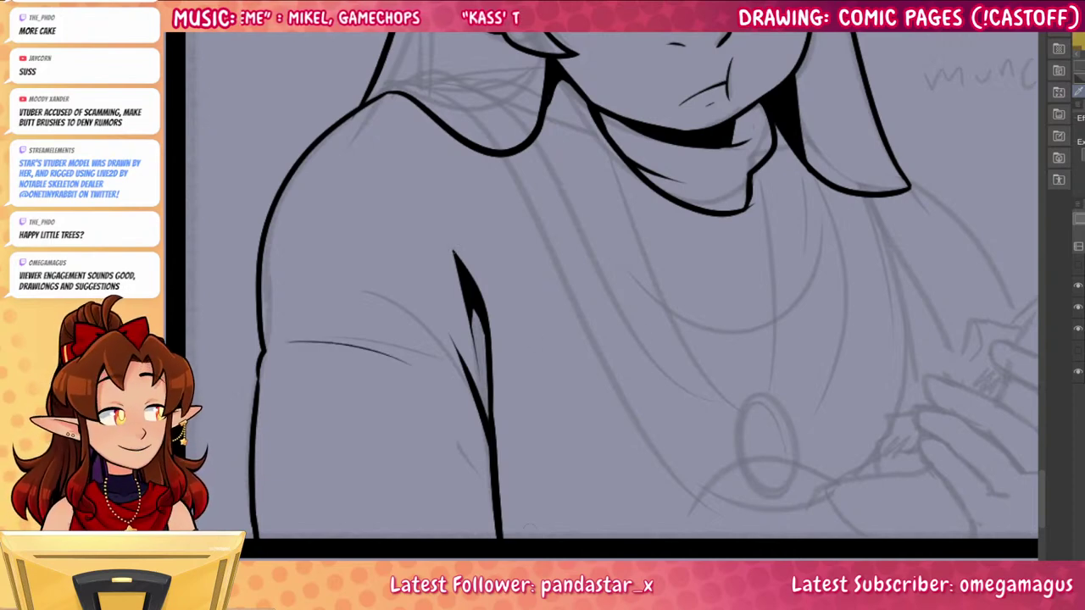
Ink the lowest finger of the raised hand and continue its underside down to the panel border
{"action": "left_click_drag", "start_coordinate": [924, 486], "coordinate": [755, 450]}
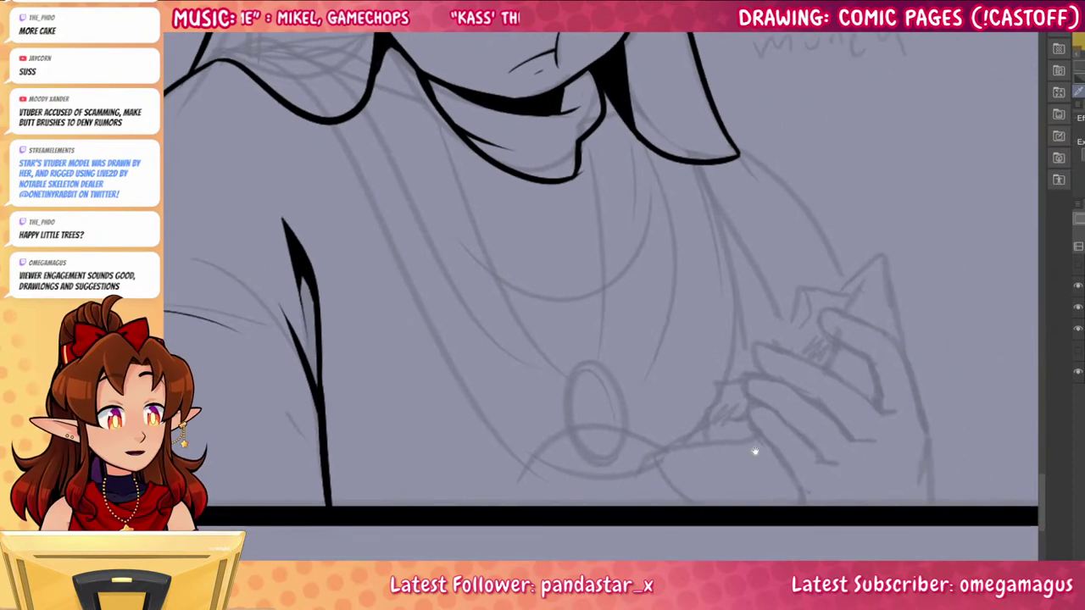
{"action": "mouse_move", "coordinate": [850, 486]}
{"action": "left_mouse_down"}
{"action": "mouse_move", "coordinate": [796, 461]}
{"action": "mouse_move", "coordinate": [752, 393]}
{"action": "mouse_move", "coordinate": [799, 453]}
{"action": "mouse_move", "coordinate": [695, 350]}
{"action": "mouse_move", "coordinate": [680, 358]}
{"action": "mouse_move", "coordinate": [622, 299]}
{"action": "mouse_move", "coordinate": [586, 286]}
{"action": "mouse_move", "coordinate": [587, 323]}
{"action": "mouse_move", "coordinate": [612, 294]}
{"action": "mouse_move", "coordinate": [588, 286]}
{"action": "mouse_move", "coordinate": [657, 415]}
{"action": "left_mouse_up"}
{"action": "scroll", "coordinate": [763, 409], "scroll_direction": "up", "scroll_amount": 3}
{"action": "key", "text": "ctrl+z"}
{"action": "key", "text": "ctrl+z"}
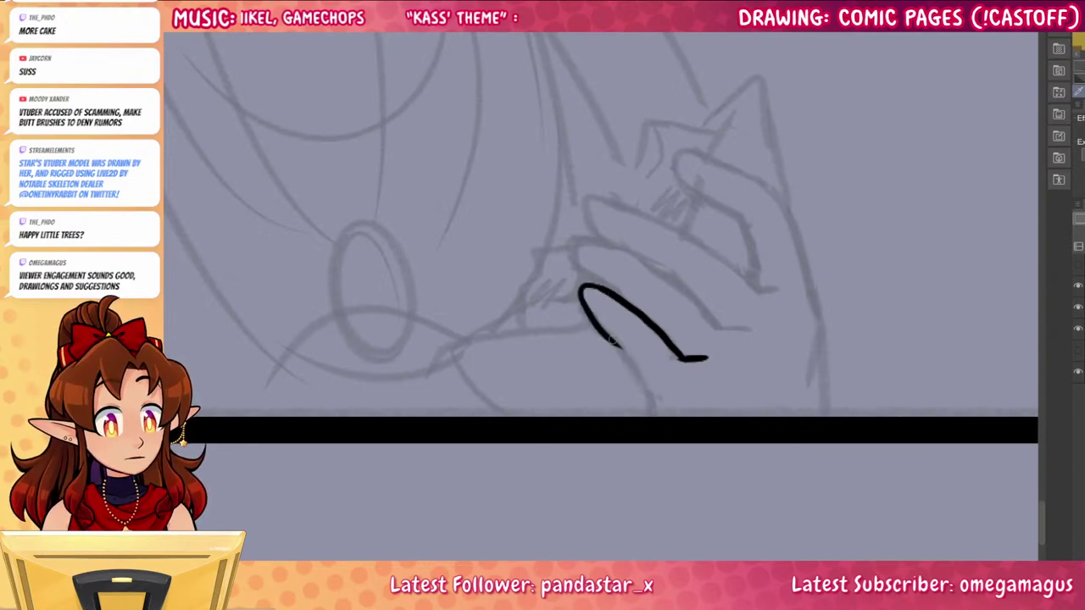
{"action": "left_click_drag", "start_coordinate": [610, 336], "coordinate": [657, 417]}
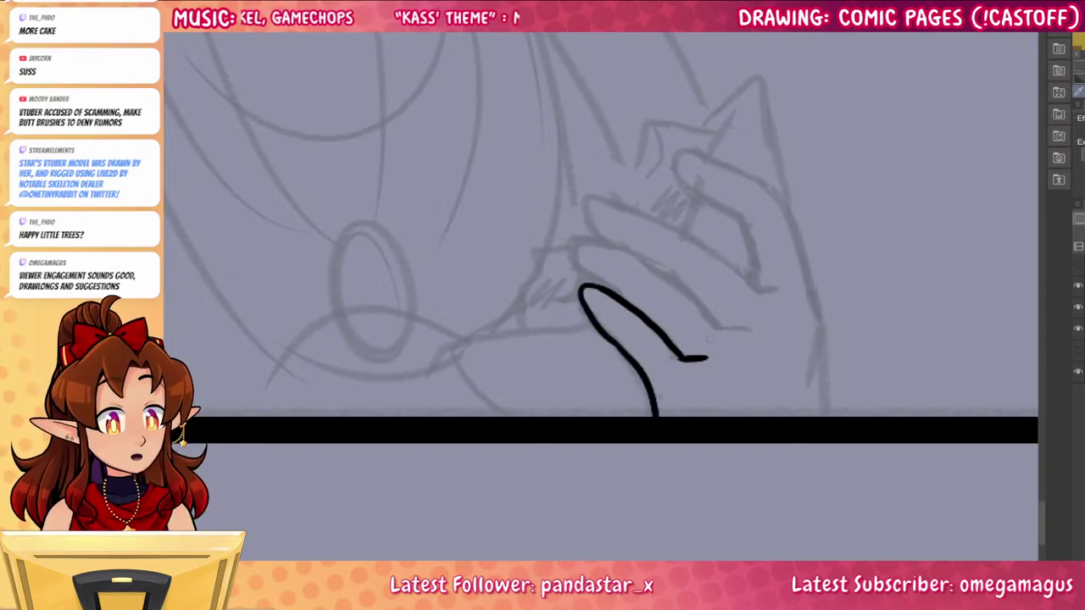
Ink the two middle fingers of the raised hand above the lowest finger
{"action": "mouse_move", "coordinate": [722, 327]}
{"action": "left_mouse_down"}
{"action": "mouse_move", "coordinate": [748, 329]}
{"action": "mouse_move", "coordinate": [667, 264]}
{"action": "mouse_move", "coordinate": [683, 288]}
{"action": "mouse_move", "coordinate": [644, 257]}
{"action": "mouse_move", "coordinate": [575, 253]}
{"action": "mouse_move", "coordinate": [615, 299]}
{"action": "left_mouse_up"}
{"action": "key", "text": "ctrl+z"}
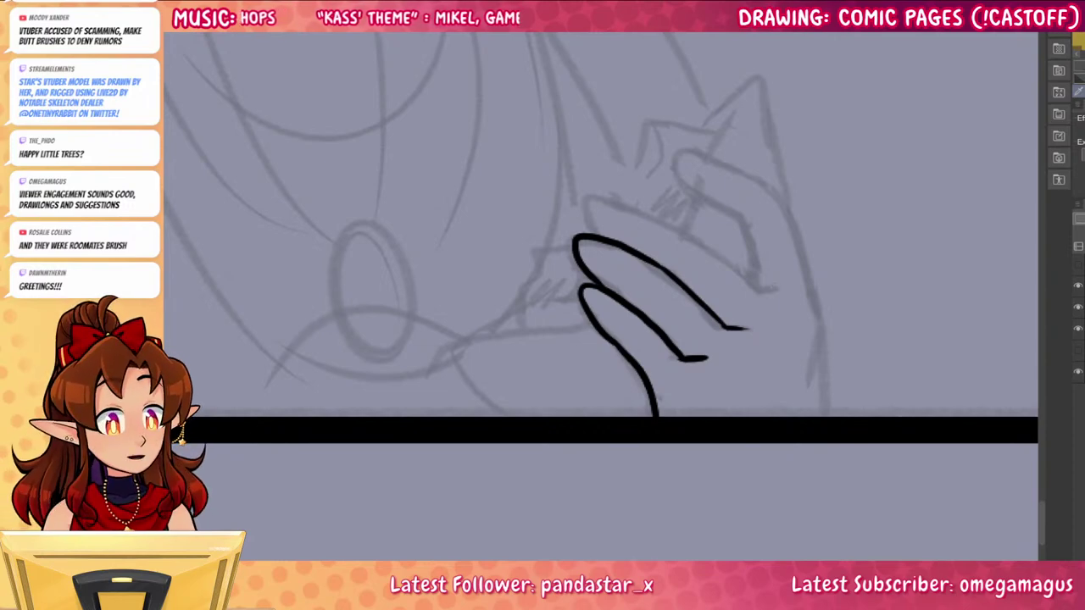
{"action": "mouse_move", "coordinate": [760, 288]}
{"action": "left_mouse_down"}
{"action": "mouse_move", "coordinate": [775, 289]}
{"action": "mouse_move", "coordinate": [671, 223]}
{"action": "mouse_move", "coordinate": [577, 203]}
{"action": "left_mouse_up"}
{"action": "key", "text": "ctrl+z"}
{"action": "mouse_move", "coordinate": [683, 231]}
{"action": "left_mouse_down"}
{"action": "mouse_move", "coordinate": [646, 215]}
{"action": "mouse_move", "coordinate": [588, 234]}
{"action": "left_mouse_up"}
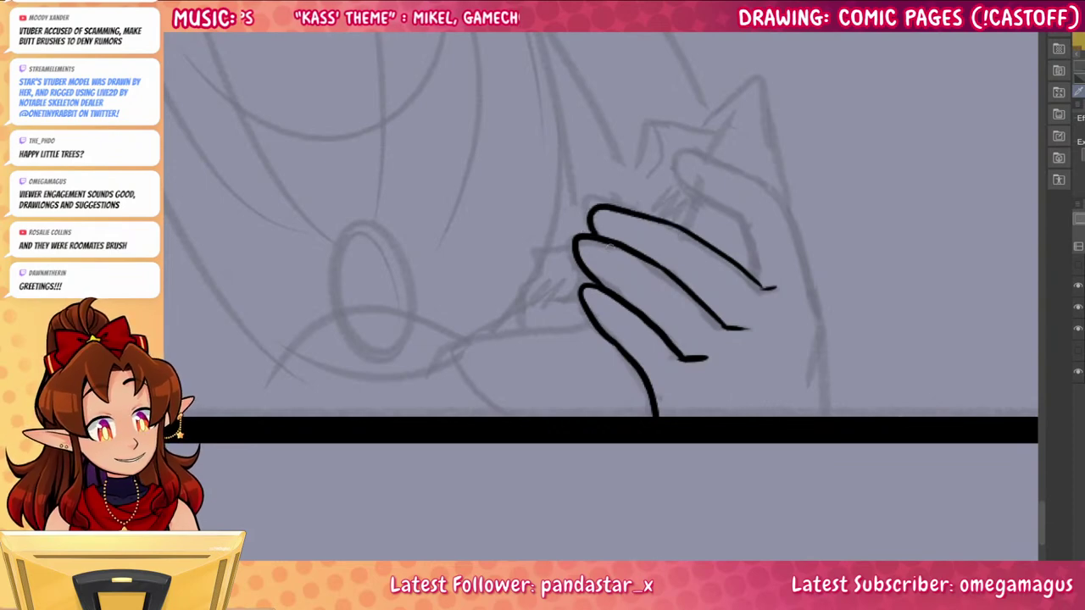
Ink the back of the hand down to the panel border and outline the bent index finger
{"action": "mouse_move", "coordinate": [795, 223]}
{"action": "left_mouse_down"}
{"action": "mouse_move", "coordinate": [819, 311]}
{"action": "mouse_move", "coordinate": [823, 387]}
{"action": "left_mouse_up"}
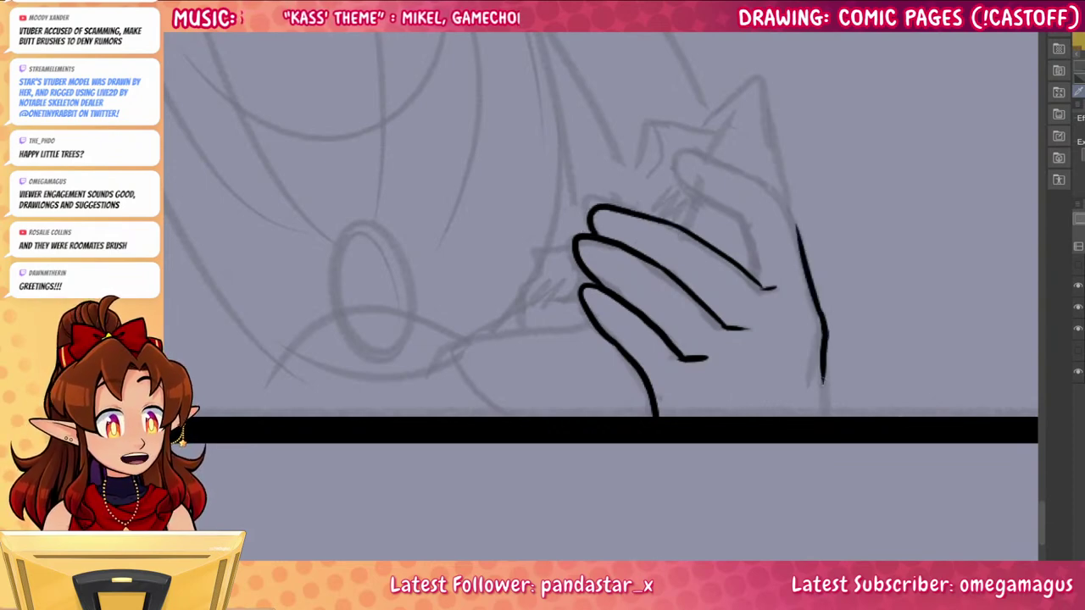
{"action": "key", "text": "ctrl+z"}
{"action": "left_click_drag", "start_coordinate": [816, 298], "coordinate": [827, 418]}
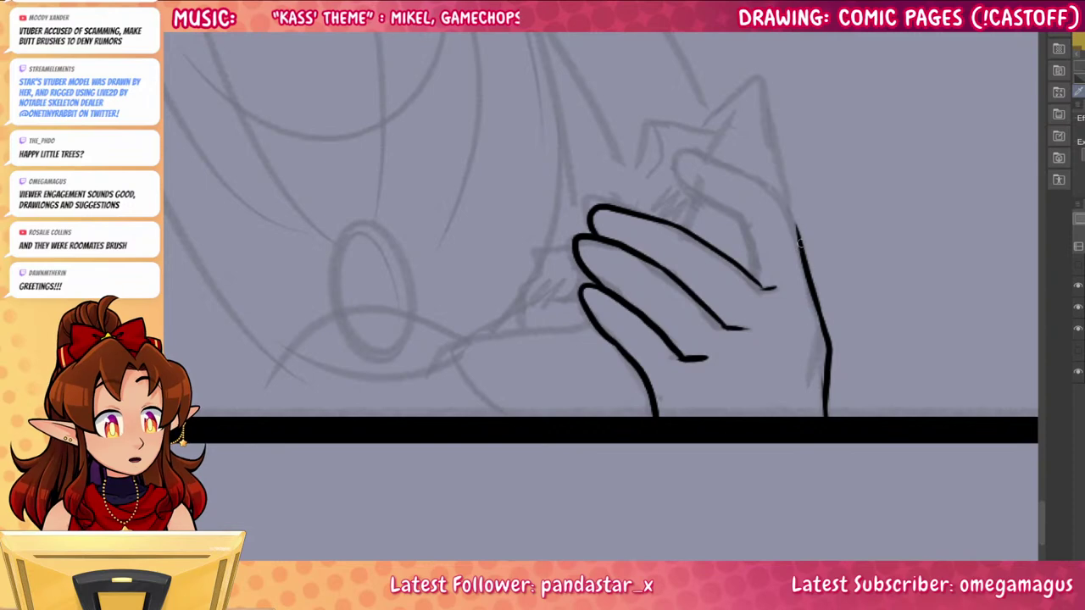
{"action": "mouse_move", "coordinate": [800, 248]}
{"action": "left_mouse_down"}
{"action": "mouse_move", "coordinate": [785, 200]}
{"action": "mouse_move", "coordinate": [707, 158]}
{"action": "mouse_move", "coordinate": [691, 167]}
{"action": "mouse_move", "coordinate": [734, 221]}
{"action": "mouse_move", "coordinate": [764, 290]}
{"action": "left_mouse_up"}
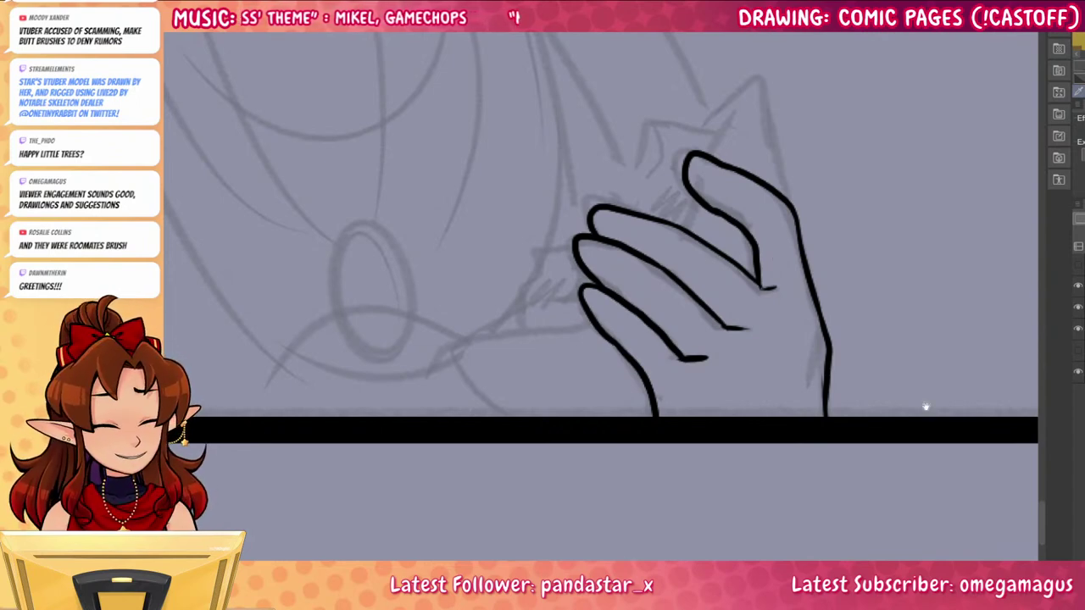
Ink the held food's pointed tip around the index finger and its lower part from the lowest finger to the panel border
{"action": "mouse_move", "coordinate": [925, 406]}
{"action": "left_mouse_down"}
{"action": "mouse_move", "coordinate": [963, 412]}
{"action": "mouse_move", "coordinate": [930, 531]}
{"action": "mouse_move", "coordinate": [941, 447]}
{"action": "left_mouse_up"}
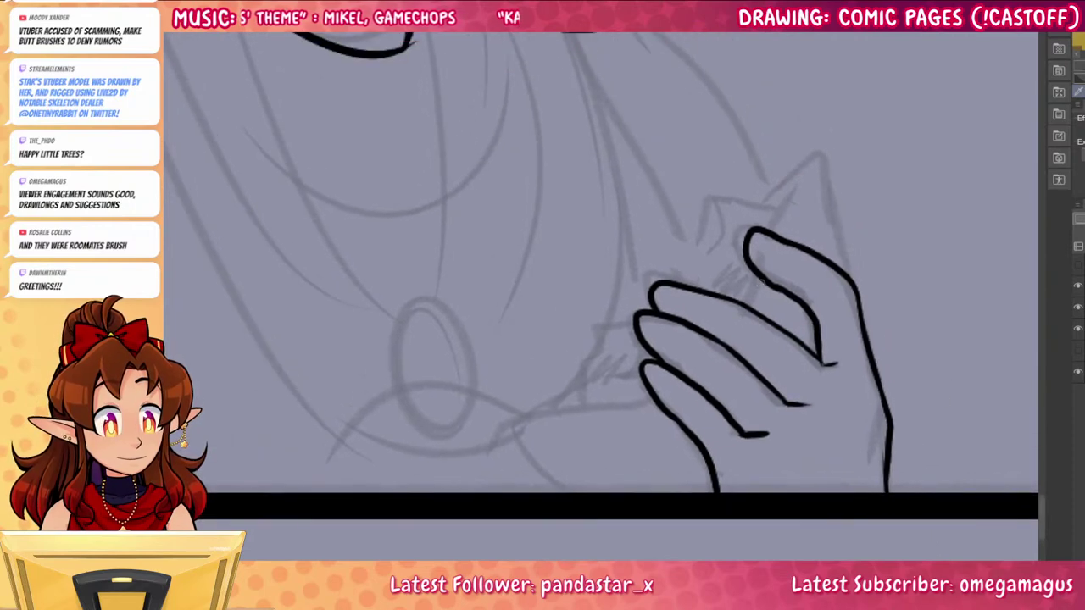
{"action": "left_click_drag", "start_coordinate": [760, 280], "coordinate": [749, 308]}
{"action": "mouse_move", "coordinate": [777, 235]}
{"action": "left_mouse_down"}
{"action": "mouse_move", "coordinate": [807, 180]}
{"action": "mouse_move", "coordinate": [832, 169]}
{"action": "mouse_move", "coordinate": [851, 278]}
{"action": "left_mouse_up"}
{"action": "mouse_move", "coordinate": [652, 395]}
{"action": "left_mouse_down"}
{"action": "mouse_move", "coordinate": [552, 398]}
{"action": "mouse_move", "coordinate": [477, 439]}
{"action": "left_mouse_up"}
{"action": "mouse_move", "coordinate": [480, 435]}
{"action": "left_mouse_down"}
{"action": "mouse_move", "coordinate": [467, 451]}
{"action": "mouse_move", "coordinate": [596, 493]}
{"action": "left_mouse_up"}
{"action": "key", "text": "ctrl+z"}
{"action": "key", "text": "ctrl+z"}
{"action": "mouse_move", "coordinate": [653, 401]}
{"action": "left_mouse_down"}
{"action": "mouse_move", "coordinate": [578, 428]}
{"action": "mouse_move", "coordinate": [476, 437]}
{"action": "mouse_move", "coordinate": [566, 492]}
{"action": "left_mouse_up"}
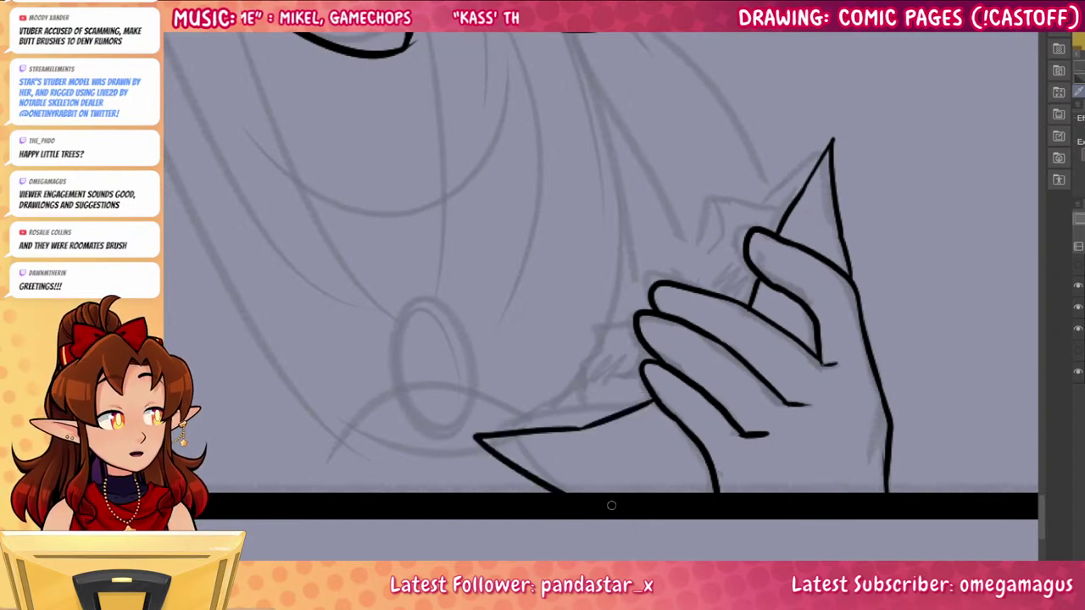
Ink the held food's jagged bitten edge from its upper corner down to the lower wrapping, including the small folds at its bottom end
{"action": "mouse_move", "coordinate": [782, 212]}
{"action": "left_mouse_down"}
{"action": "mouse_move", "coordinate": [719, 193]}
{"action": "mouse_move", "coordinate": [685, 286]}
{"action": "left_mouse_up"}
{"action": "mouse_move", "coordinate": [709, 193]}
{"action": "left_mouse_down"}
{"action": "mouse_move", "coordinate": [631, 299]}
{"action": "mouse_move", "coordinate": [593, 324]}
{"action": "mouse_move", "coordinate": [593, 350]}
{"action": "mouse_move", "coordinate": [555, 375]}
{"action": "mouse_move", "coordinate": [553, 407]}
{"action": "mouse_move", "coordinate": [578, 429]}
{"action": "left_mouse_up"}
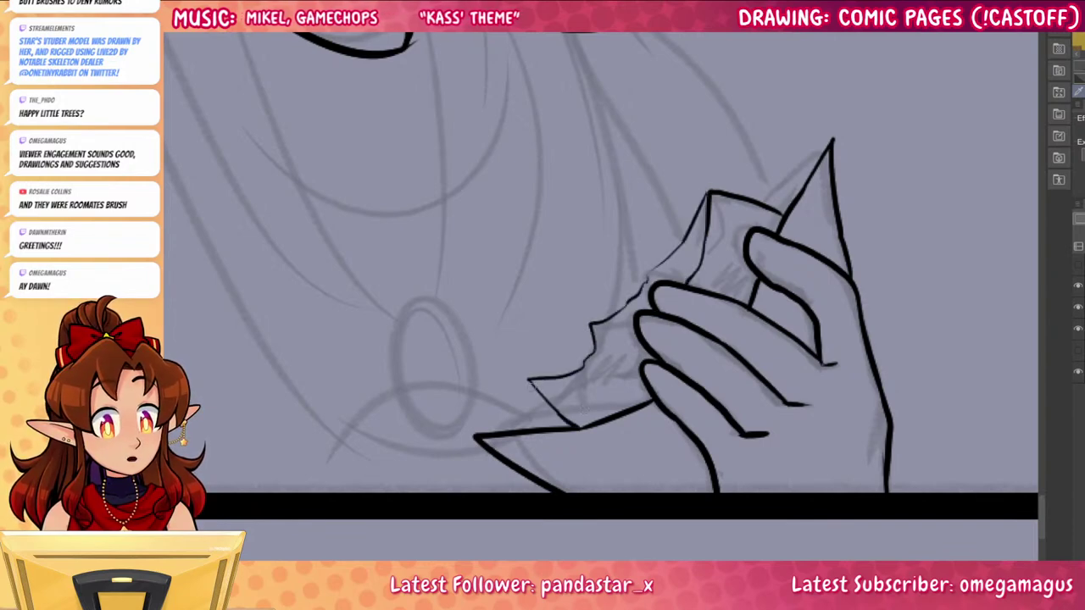
{"action": "key", "text": "ctrl+z"}
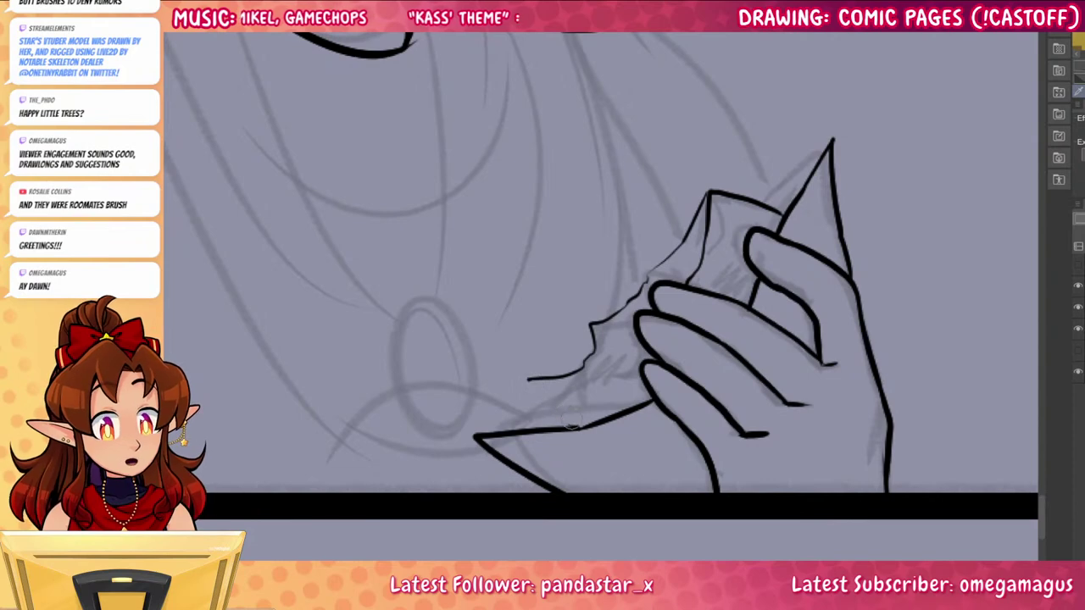
{"action": "mouse_move", "coordinate": [527, 380]}
{"action": "left_mouse_down"}
{"action": "mouse_move", "coordinate": [529, 410]}
{"action": "mouse_move", "coordinate": [548, 436]}
{"action": "mouse_move", "coordinate": [612, 415]}
{"action": "mouse_move", "coordinate": [634, 392]}
{"action": "left_mouse_up"}
{"action": "left_click_drag", "start_coordinate": [566, 429], "coordinate": [633, 411]}
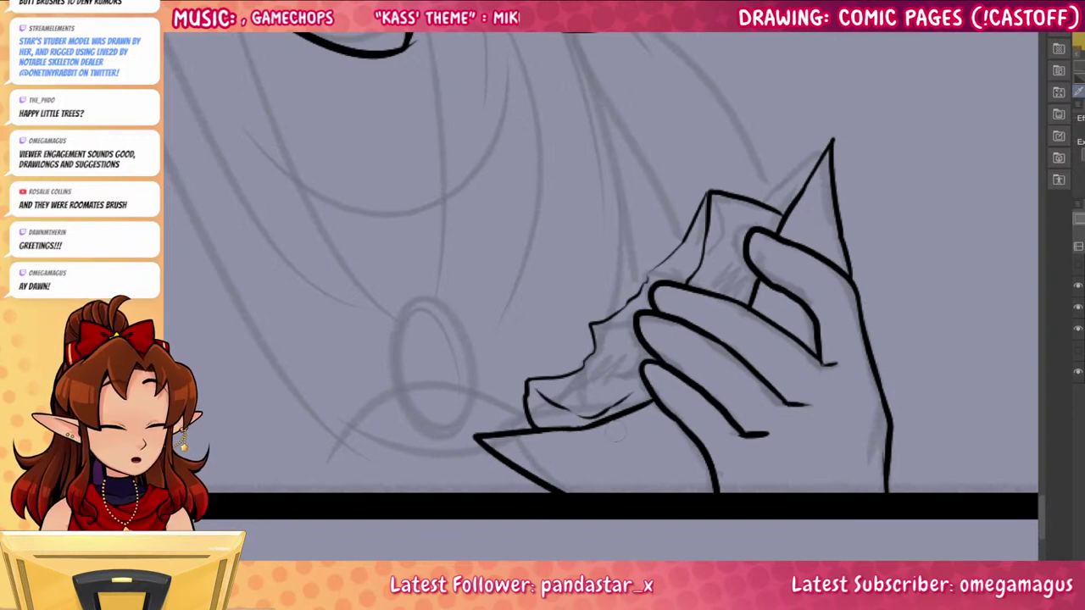
Thicken the outline along the food's bitten edge and add small texture marks inside the bite
{"action": "left_click_drag", "start_coordinate": [785, 450], "coordinate": [754, 481]}
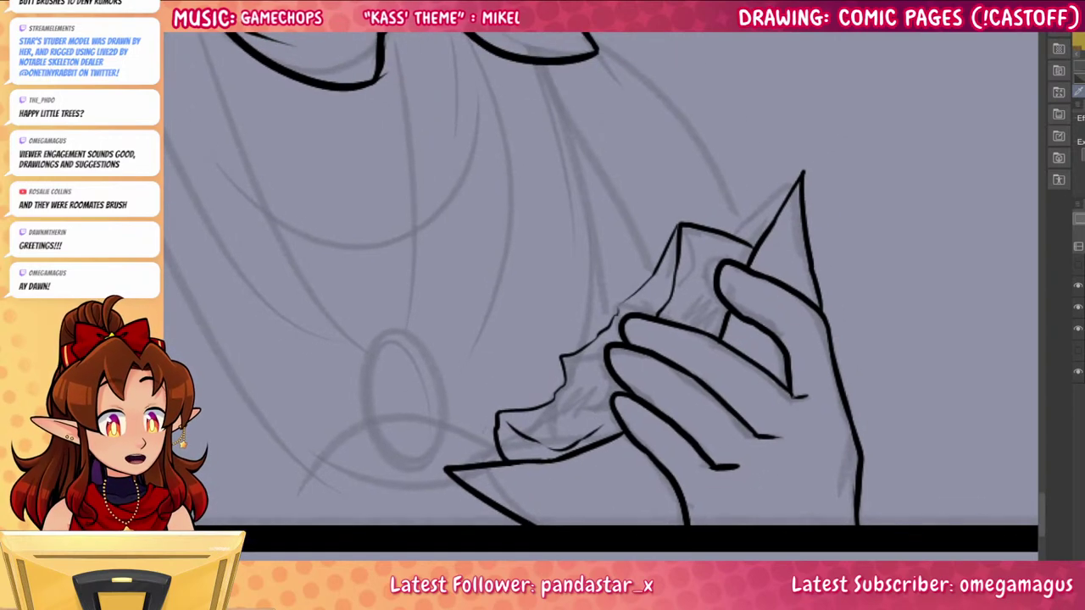
{"action": "left_click_drag", "start_coordinate": [498, 414], "coordinate": [506, 462]}
{"action": "mouse_move", "coordinate": [619, 319]}
{"action": "left_mouse_down"}
{"action": "mouse_move", "coordinate": [658, 261]}
{"action": "mouse_move", "coordinate": [644, 281]}
{"action": "left_mouse_up"}
{"action": "mouse_move", "coordinate": [549, 402]}
{"action": "left_mouse_down"}
{"action": "mouse_move", "coordinate": [564, 360]}
{"action": "mouse_move", "coordinate": [606, 330]}
{"action": "left_mouse_up"}
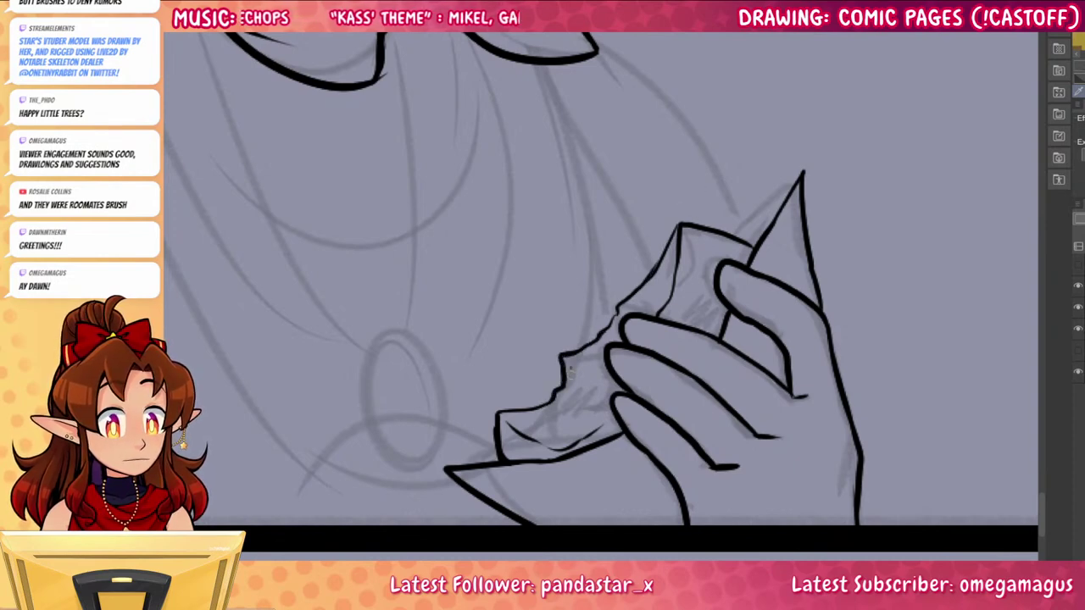
{"action": "left_click_drag", "start_coordinate": [568, 366], "coordinate": [579, 388]}
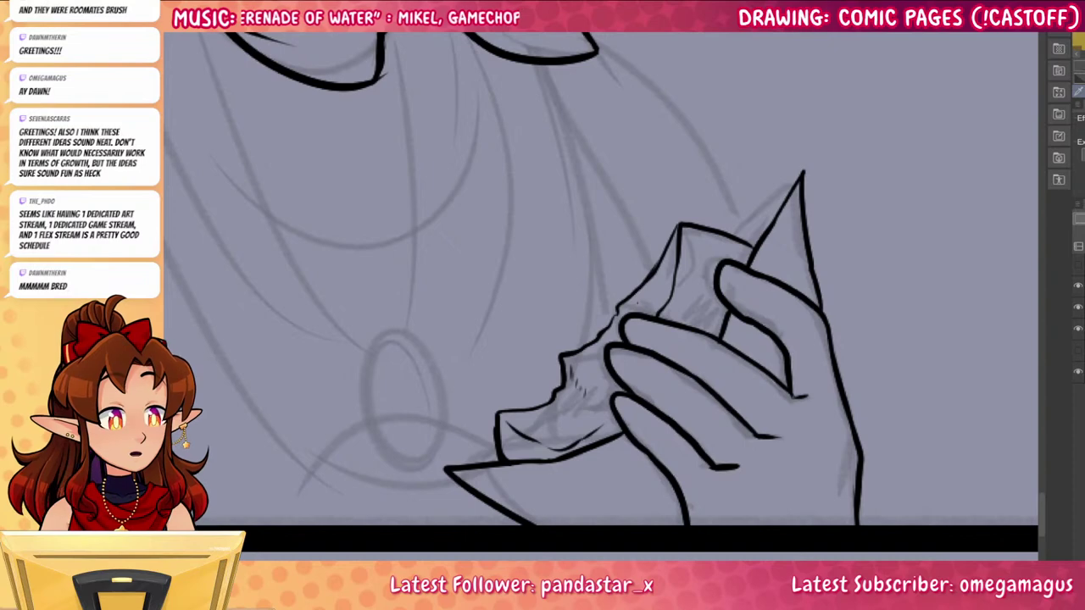
Ink a smaller second pointed tip on the food beside the large tip above the index finger
{"action": "mouse_move", "coordinate": [915, 406]}
{"action": "left_mouse_down"}
{"action": "mouse_move", "coordinate": [932, 472]}
{"action": "mouse_move", "coordinate": [964, 439]}
{"action": "left_mouse_up"}
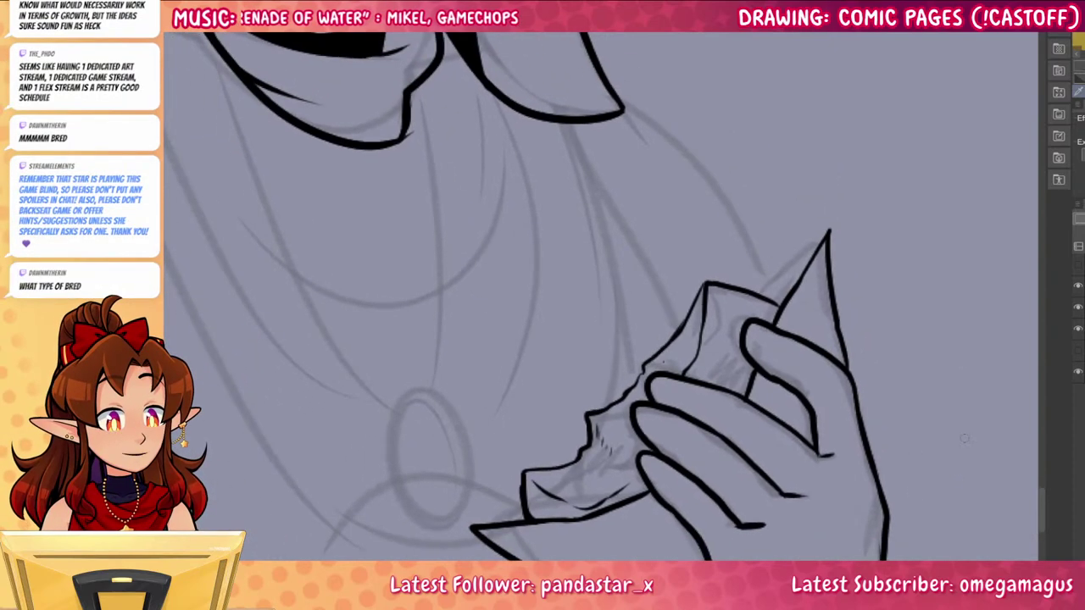
{"action": "mouse_move", "coordinate": [756, 292]}
{"action": "left_mouse_down"}
{"action": "mouse_move", "coordinate": [795, 286]}
{"action": "mouse_move", "coordinate": [755, 291]}
{"action": "mouse_move", "coordinate": [764, 271]}
{"action": "left_mouse_up"}
{"action": "key", "text": "ctrl+z"}
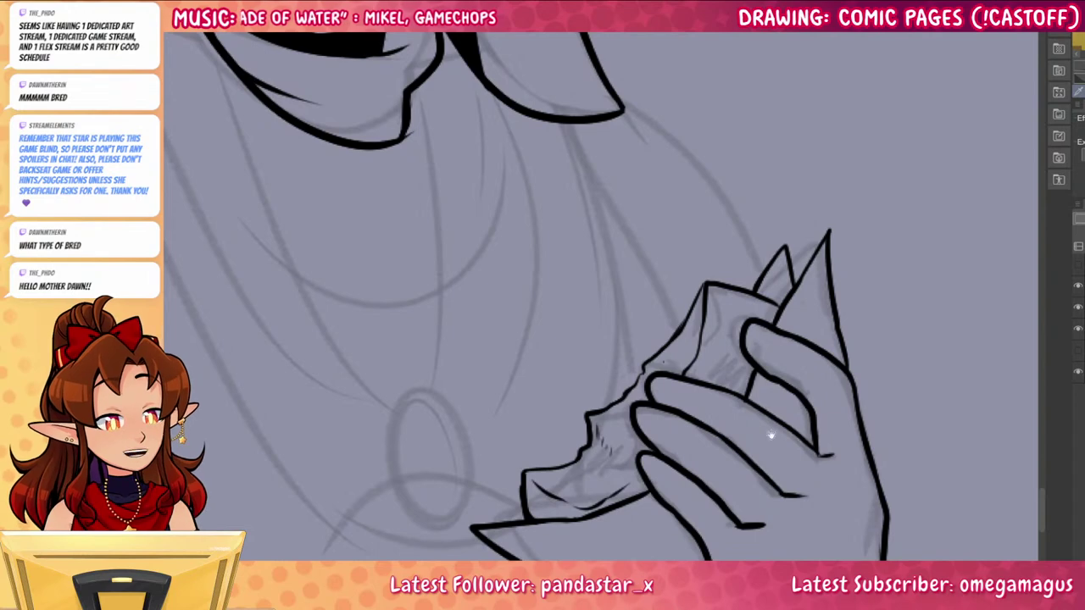
Ink the outer left edge of the cloth draped over the chest, curving from the hair down below the pendant toward the food
{"action": "left_click_drag", "start_coordinate": [772, 435], "coordinate": [891, 458]}
{"action": "left_click_drag", "start_coordinate": [794, 357], "coordinate": [910, 558]}
{"action": "left_click_drag", "start_coordinate": [805, 493], "coordinate": [902, 479]}
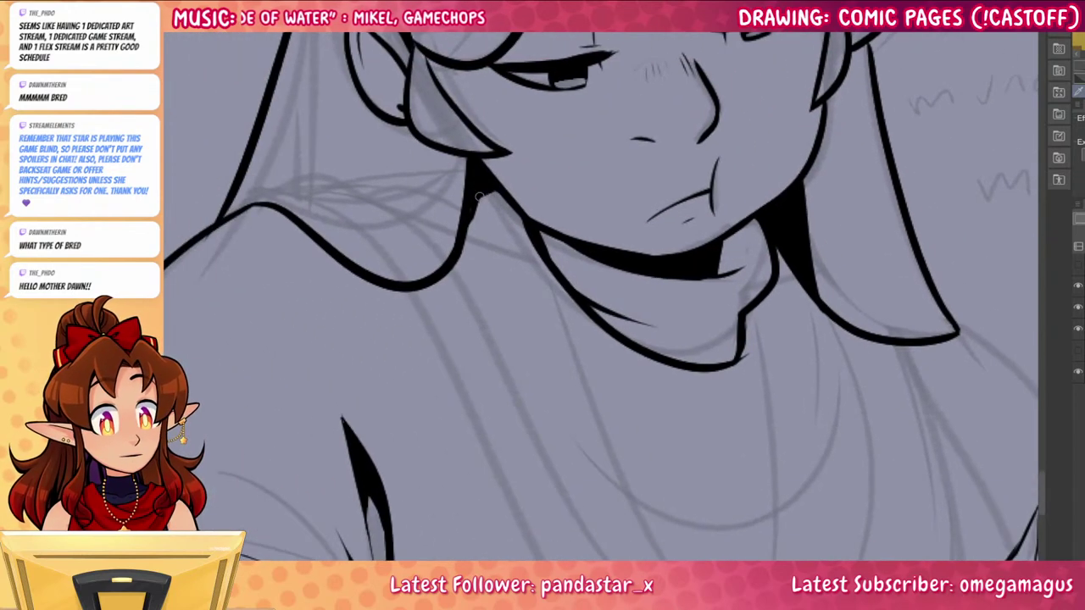
{"action": "scroll", "coordinate": [468, 219], "scroll_direction": "down", "scroll_amount": 3}
{"action": "left_click_drag", "start_coordinate": [392, 137], "coordinate": [661, 581]}
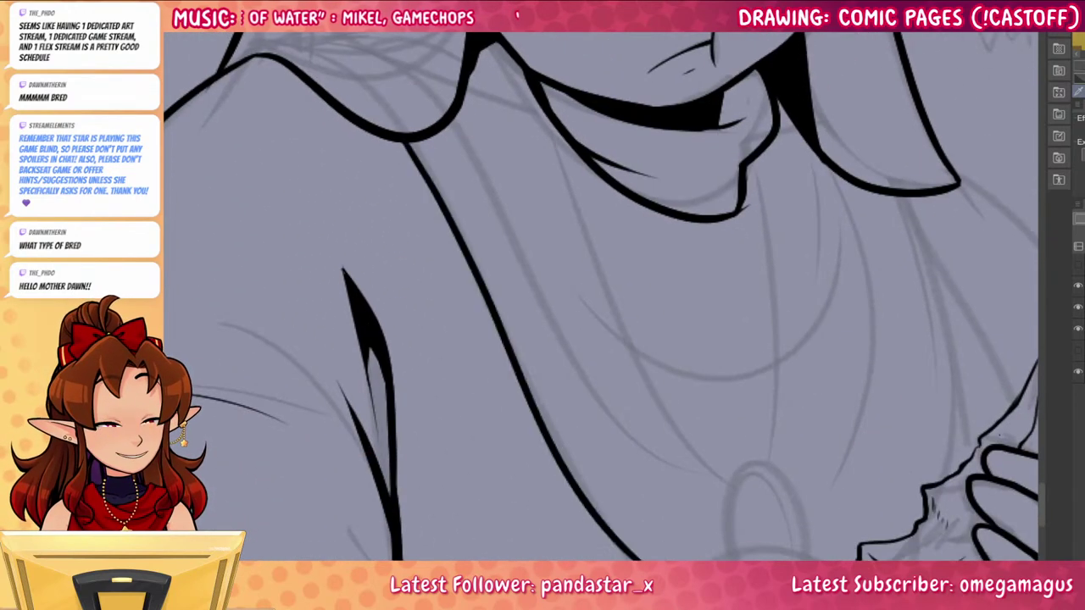
{"action": "mouse_move", "coordinate": [783, 505]}
{"action": "left_mouse_down"}
{"action": "mouse_move", "coordinate": [715, 363]}
{"action": "mouse_move", "coordinate": [752, 458]}
{"action": "left_mouse_up"}
{"action": "key", "text": "ctrl+z"}
{"action": "left_click_drag", "start_coordinate": [368, 95], "coordinate": [771, 558]}
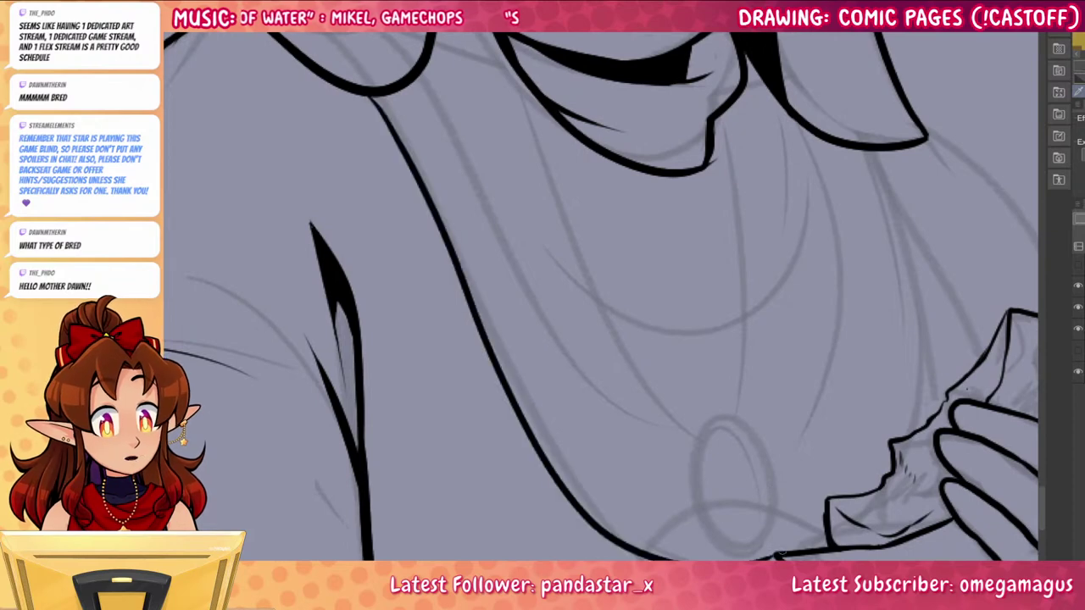
{"action": "key", "text": "ctrl+z"}
{"action": "mouse_move", "coordinate": [373, 88]}
{"action": "left_mouse_down"}
{"action": "mouse_move", "coordinate": [540, 442]}
{"action": "mouse_move", "coordinate": [638, 559]}
{"action": "left_mouse_up"}
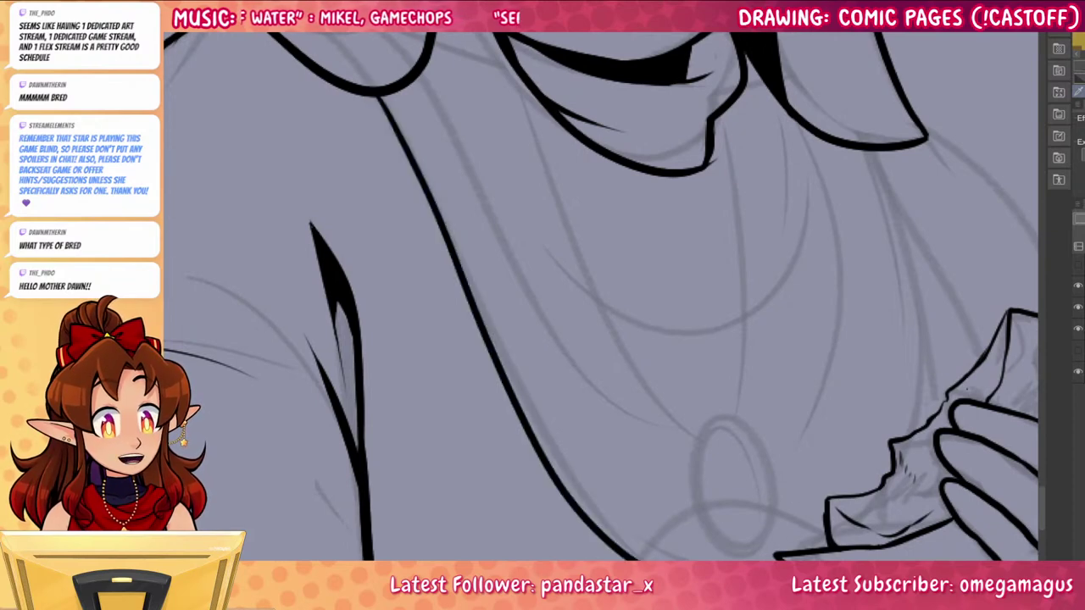
Ink the right edge of the draped cloth from the underside of the hair down to the bitten food
{"action": "left_click_drag", "start_coordinate": [898, 302], "coordinate": [880, 288]}
{"action": "mouse_move", "coordinate": [846, 134]}
{"action": "left_mouse_down"}
{"action": "mouse_move", "coordinate": [899, 402]}
{"action": "mouse_move", "coordinate": [895, 358]}
{"action": "left_mouse_up"}
{"action": "key", "text": "ctrl+z"}
{"action": "left_click_drag", "start_coordinate": [897, 417], "coordinate": [899, 370]}
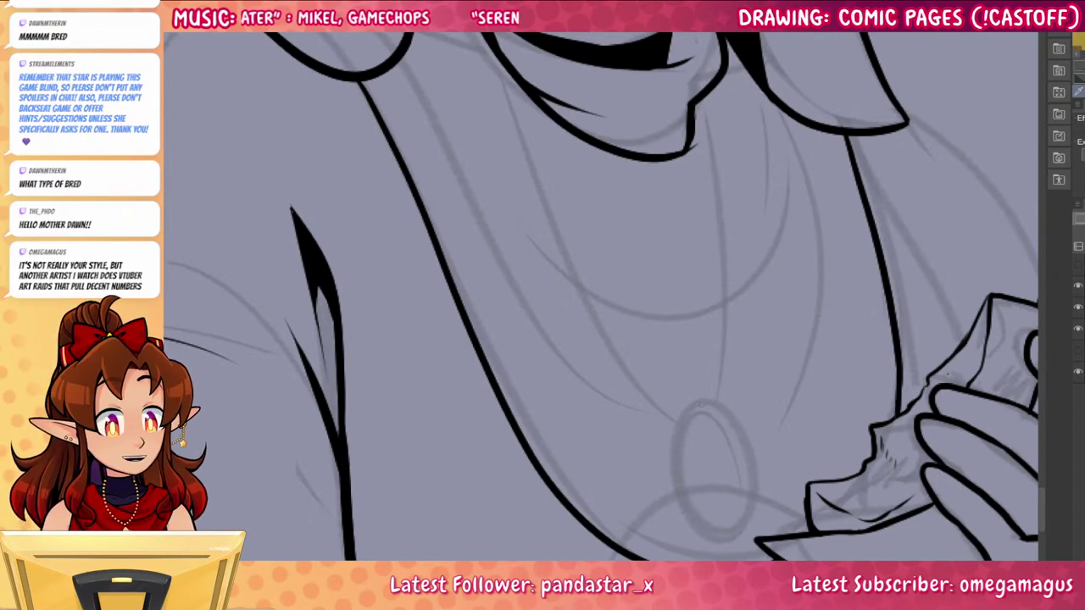
Ink the oval pendant and the two necklace cords running from the collar down to it
{"action": "mouse_move", "coordinate": [701, 405]}
{"action": "left_mouse_down"}
{"action": "mouse_move", "coordinate": [742, 410]}
{"action": "mouse_move", "coordinate": [690, 410]}
{"action": "mouse_move", "coordinate": [716, 534]}
{"action": "mouse_move", "coordinate": [703, 395]}
{"action": "mouse_move", "coordinate": [685, 487]}
{"action": "left_mouse_up"}
{"action": "key", "text": "ctrl+z"}
{"action": "mouse_move", "coordinate": [490, 52]}
{"action": "left_mouse_down"}
{"action": "mouse_move", "coordinate": [619, 322]}
{"action": "mouse_move", "coordinate": [690, 416]}
{"action": "left_mouse_up"}
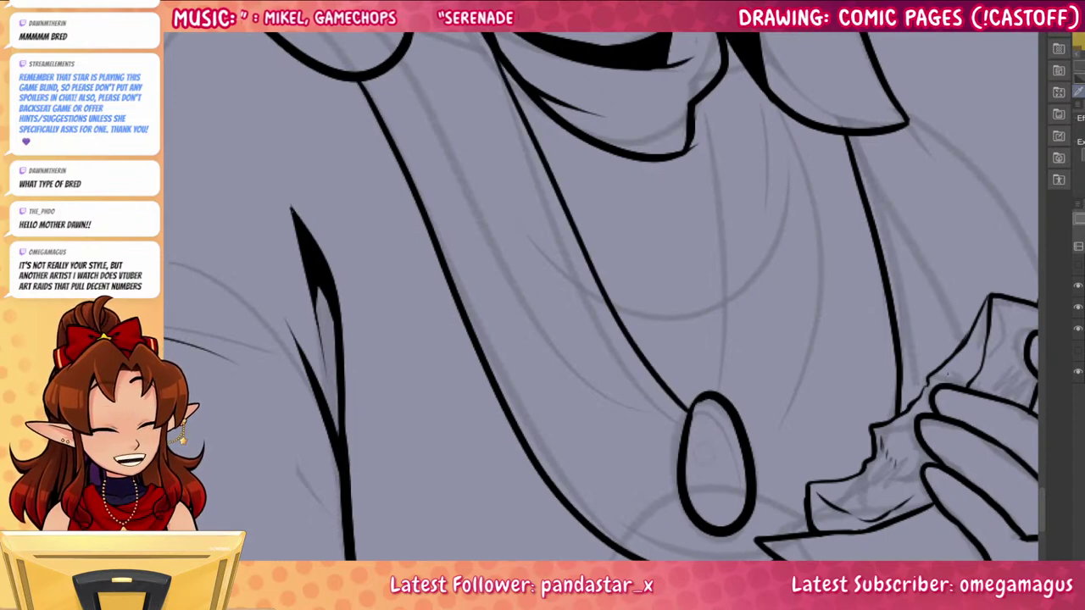
{"action": "left_click_drag", "start_coordinate": [726, 390], "coordinate": [705, 97]}
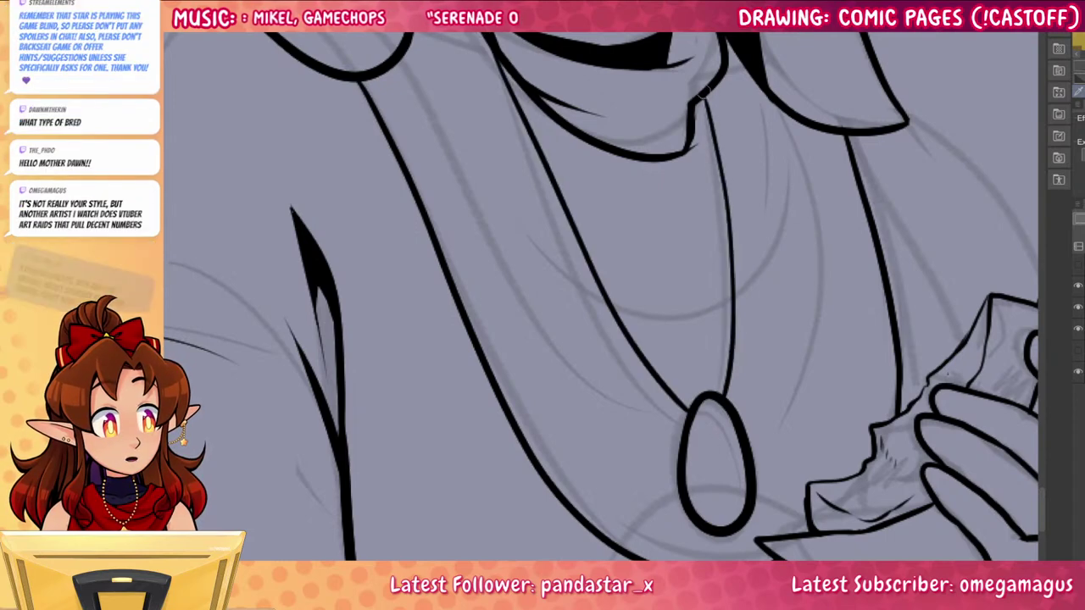
Ink tapered fold lines in the draped cloth, down from the hair and collar and curving in on both sides of the pendant
{"action": "left_click_drag", "start_coordinate": [843, 388], "coordinate": [859, 524]}
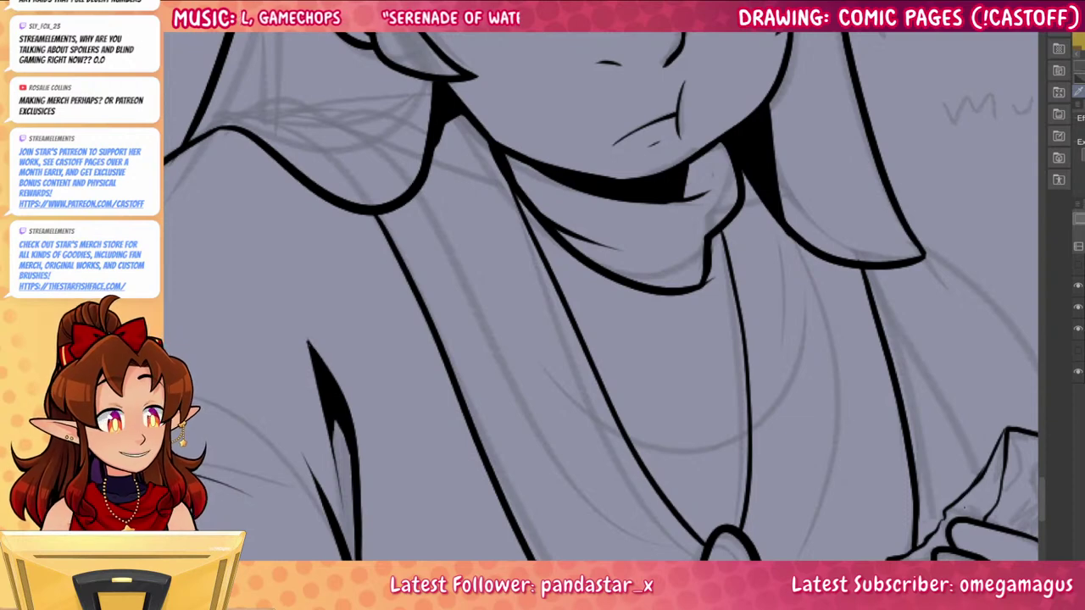
{"action": "left_click_drag", "start_coordinate": [416, 186], "coordinate": [535, 423]}
{"action": "left_click_drag", "start_coordinate": [662, 536], "coordinate": [628, 387]}
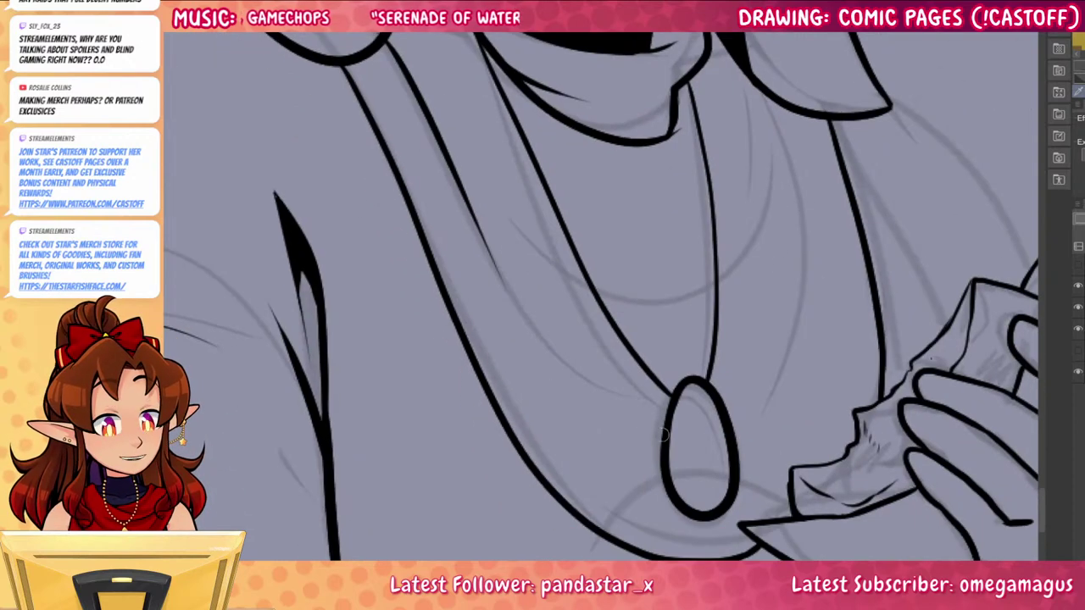
{"action": "left_click_drag", "start_coordinate": [660, 446], "coordinate": [535, 355]}
{"action": "left_click_drag", "start_coordinate": [732, 449], "coordinate": [778, 288]}
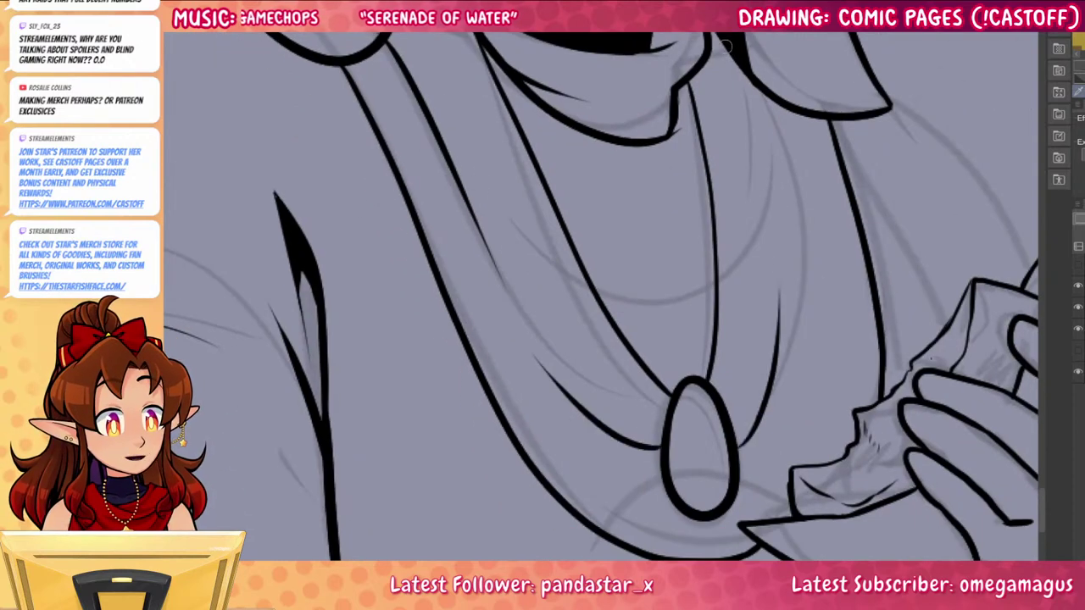
{"action": "left_click_drag", "start_coordinate": [723, 49], "coordinate": [749, 251]}
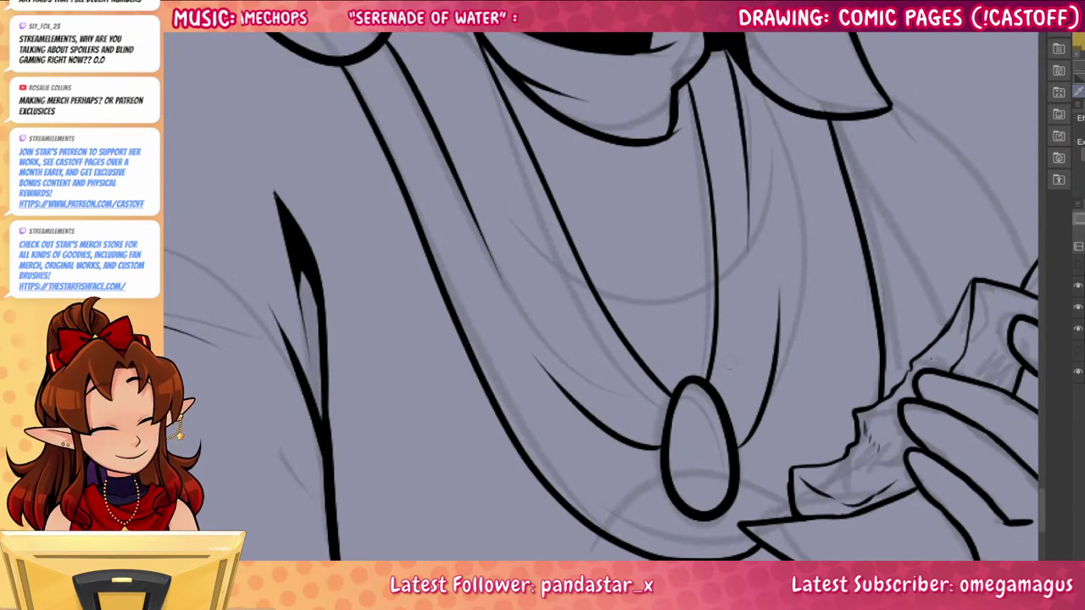
{"action": "key", "text": "ctrl+z"}
{"action": "left_click_drag", "start_coordinate": [739, 63], "coordinate": [754, 206]}
Ink the far shoulder and upper arm as one curve from the hair's pointed tip down to the held food
{"action": "left_click_drag", "start_coordinate": [867, 426], "coordinate": [801, 530]}
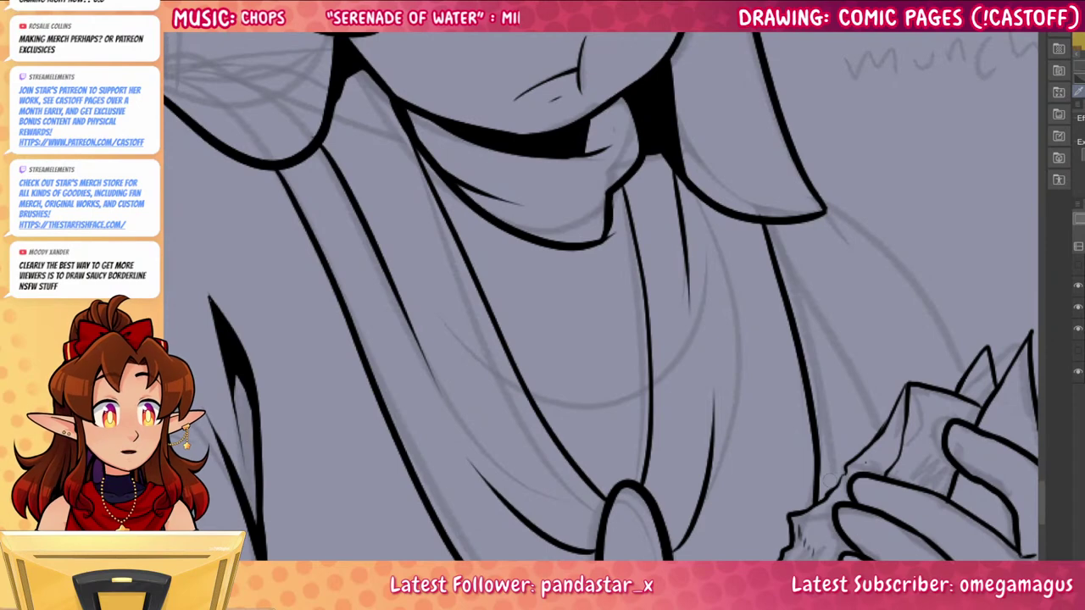
{"action": "left_click_drag", "start_coordinate": [829, 480], "coordinate": [865, 441]}
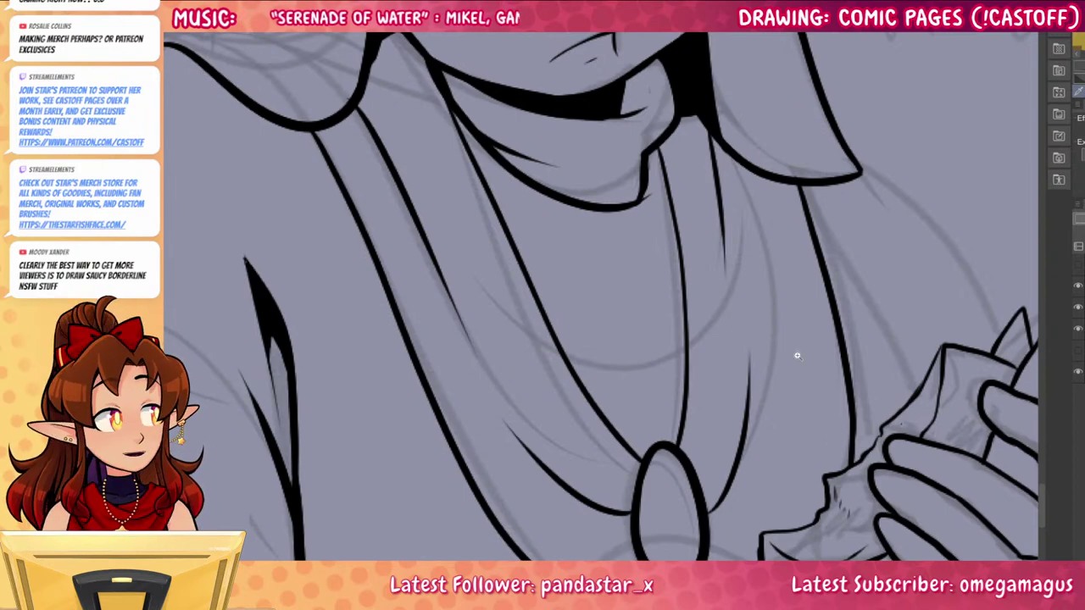
{"action": "scroll", "coordinate": [789, 320], "scroll_direction": "down", "scroll_amount": 3}
{"action": "scroll", "coordinate": [748, 367], "scroll_direction": "up", "scroll_amount": 3}
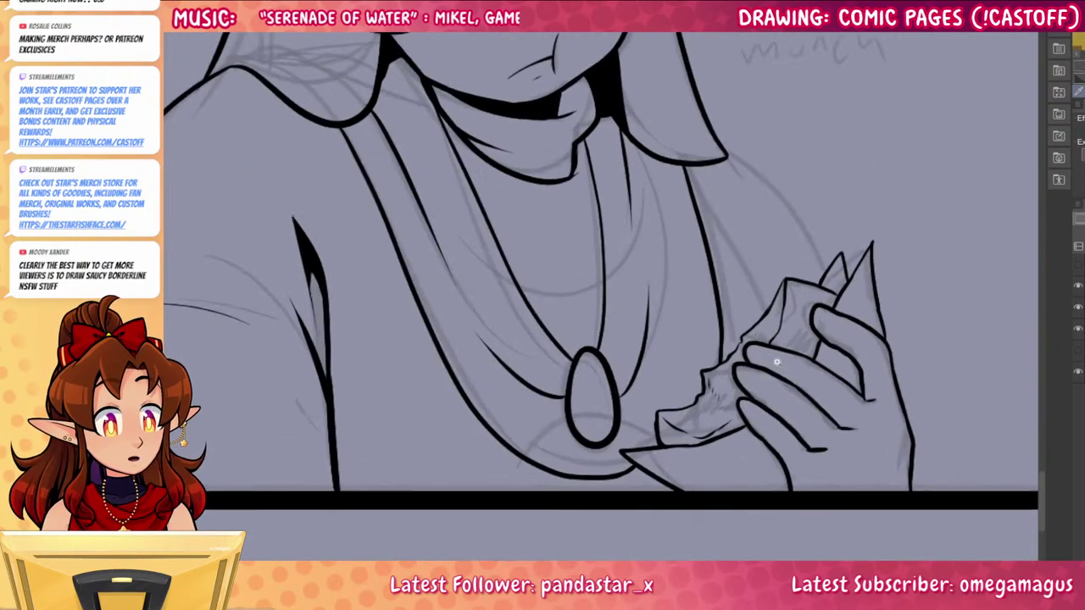
{"action": "mouse_move", "coordinate": [725, 159]}
{"action": "left_mouse_down"}
{"action": "mouse_move", "coordinate": [789, 195]}
{"action": "mouse_move", "coordinate": [840, 253]}
{"action": "mouse_move", "coordinate": [830, 269]}
{"action": "mouse_move", "coordinate": [849, 287]}
{"action": "left_mouse_up"}
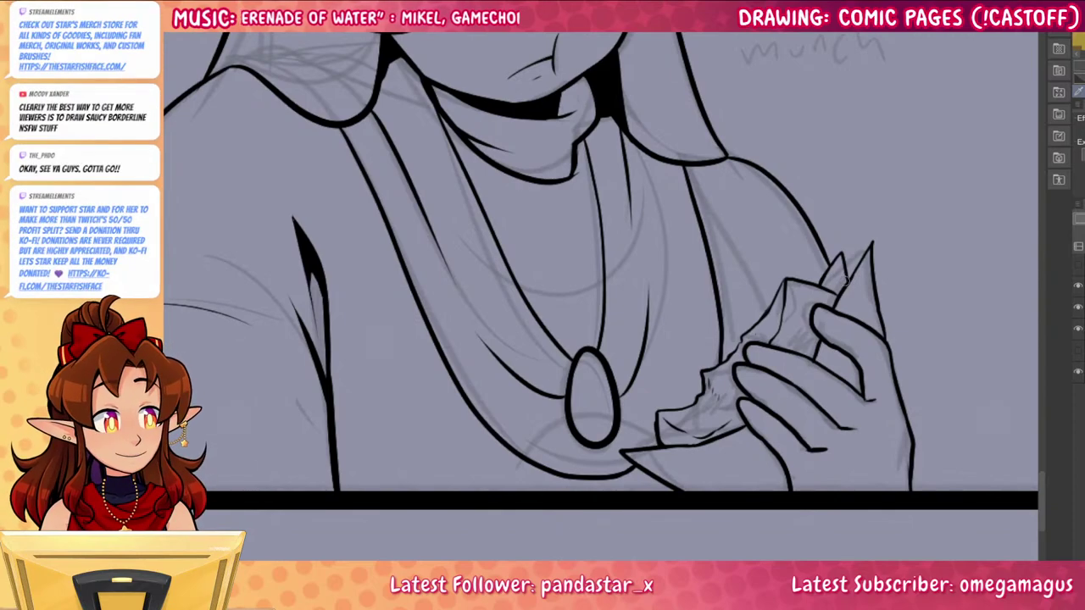
{"action": "scroll", "coordinate": [719, 345], "scroll_direction": "down", "scroll_amount": 3}
{"action": "left_click_drag", "start_coordinate": [804, 344], "coordinate": [654, 446]}
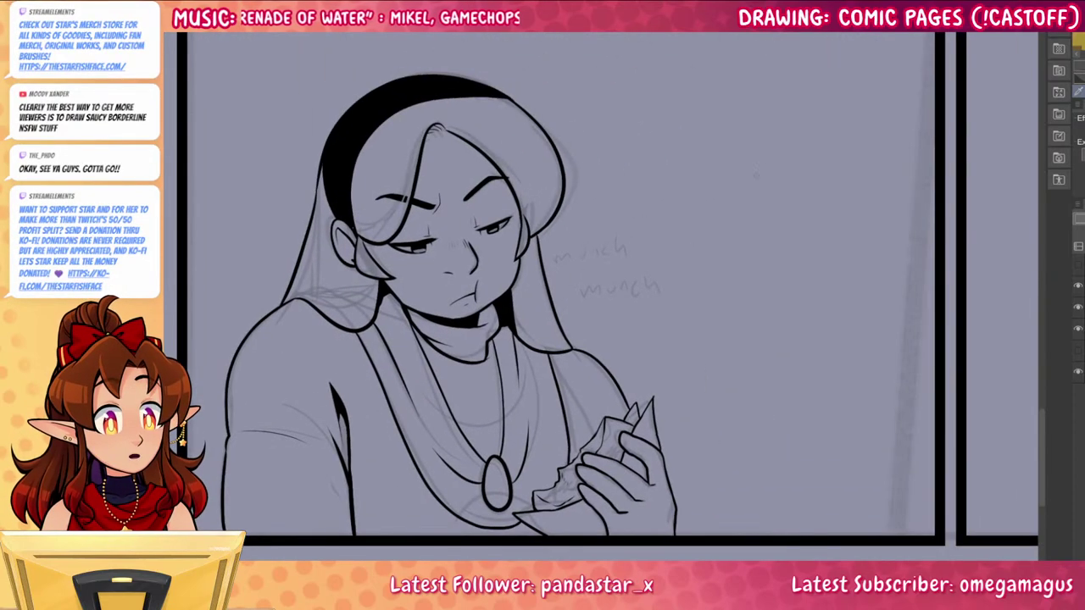
{"action": "mouse_move", "coordinate": [714, 141]}
{"action": "left_mouse_down"}
{"action": "mouse_move", "coordinate": [671, 195]}
{"action": "mouse_move", "coordinate": [744, 187]}
{"action": "mouse_move", "coordinate": [724, 204]}
{"action": "left_mouse_up"}
{"action": "left_click_drag", "start_coordinate": [770, 145], "coordinate": [746, 202]}
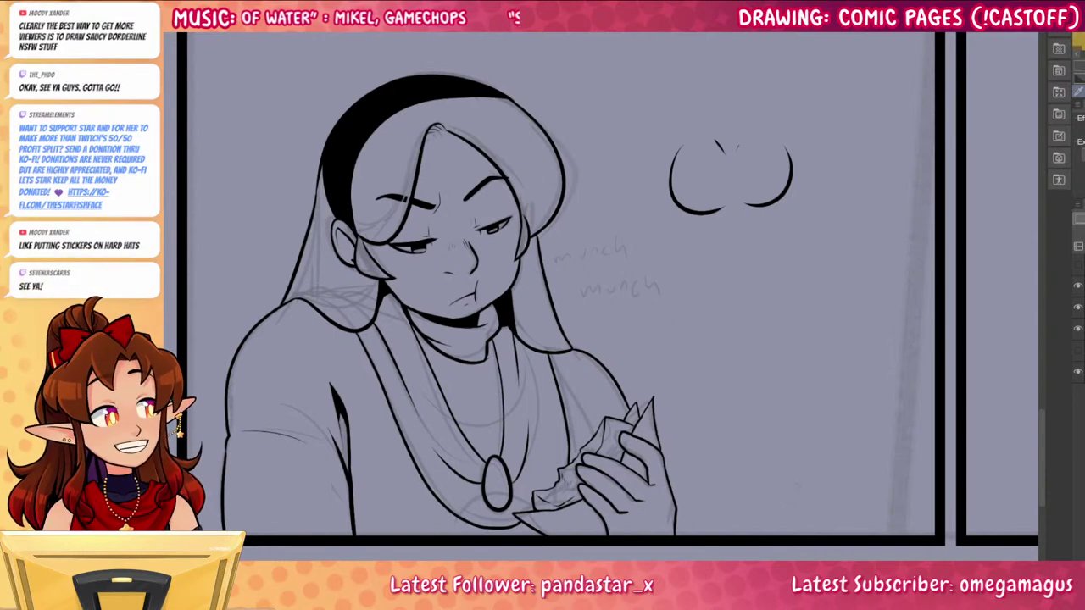
{"action": "left_click_drag", "start_coordinate": [666, 222], "coordinate": [857, 193]}
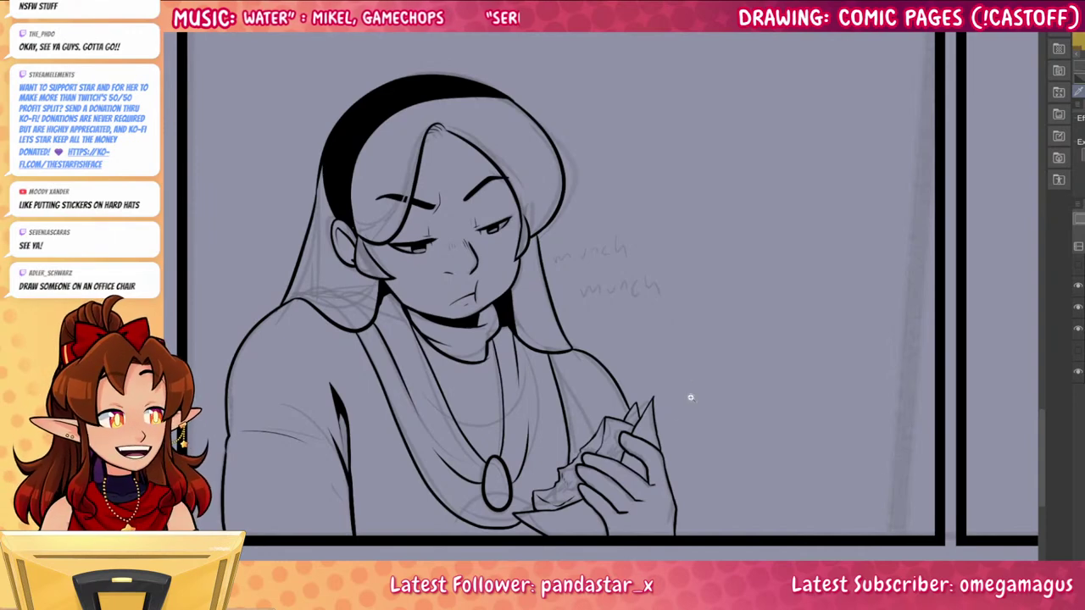
Ink thin curved strand lines inside the lower hair on both sides of the neck
{"action": "left_click_drag", "start_coordinate": [691, 398], "coordinate": [828, 320]}
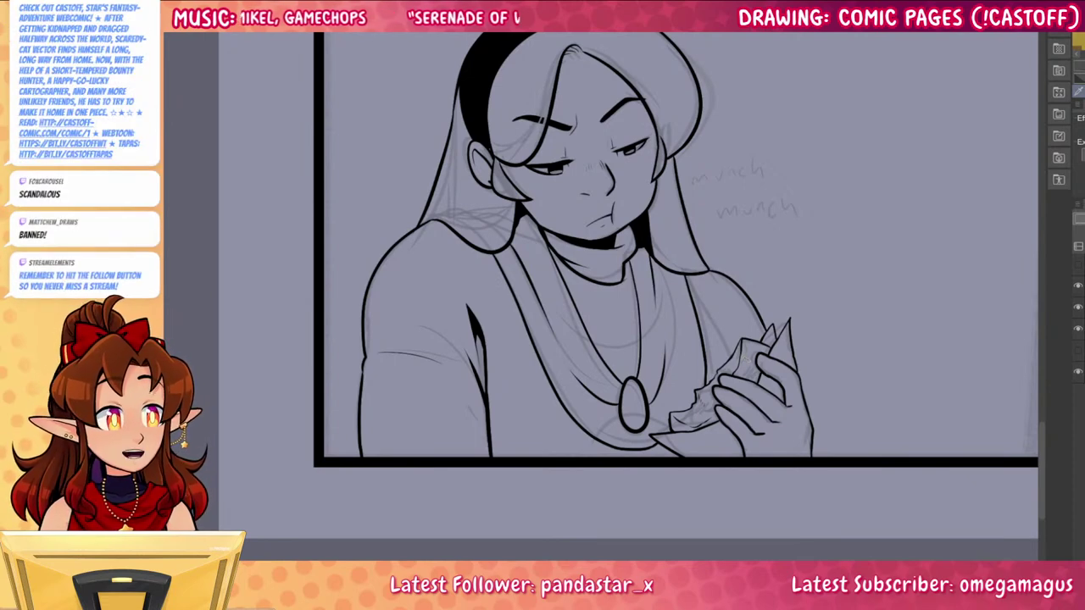
{"action": "scroll", "coordinate": [719, 271], "scroll_direction": "up", "scroll_amount": 3}
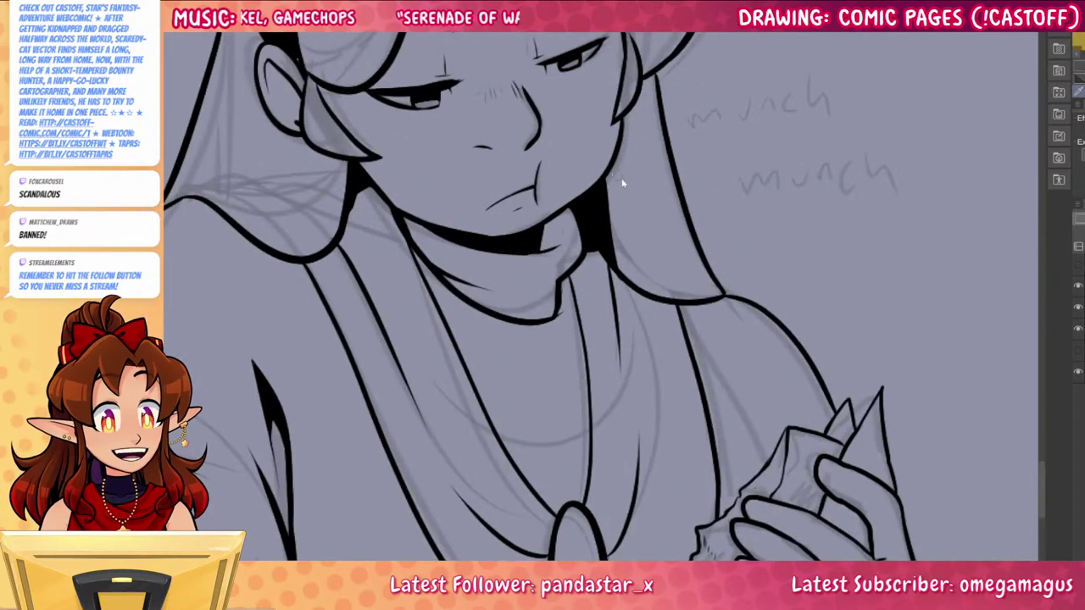
{"action": "left_click_drag", "start_coordinate": [610, 166], "coordinate": [683, 270]}
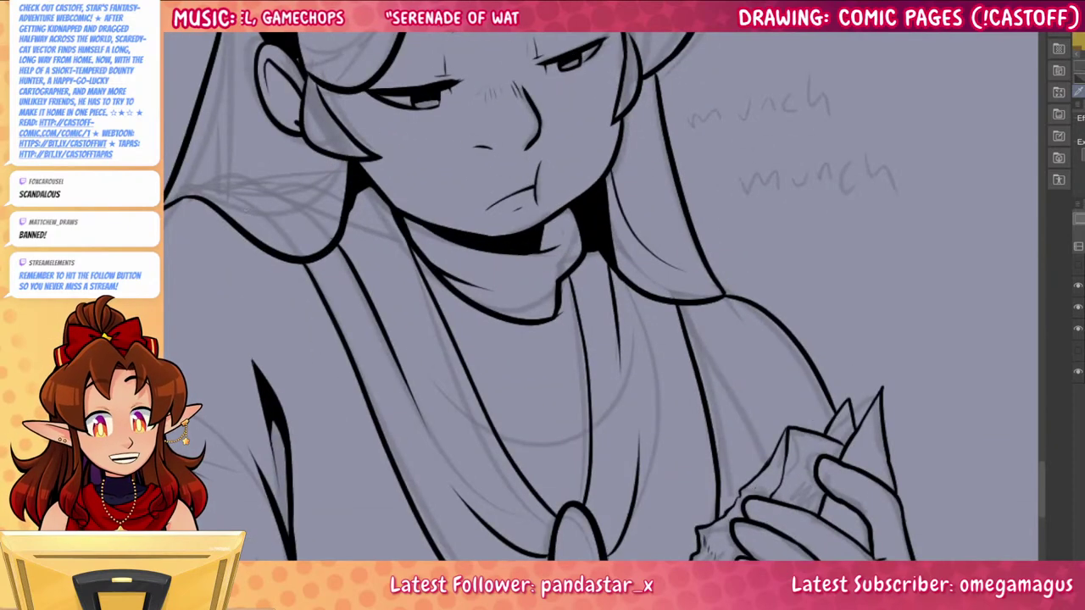
{"action": "scroll", "coordinate": [552, 310], "scroll_direction": "up", "scroll_amount": 2}
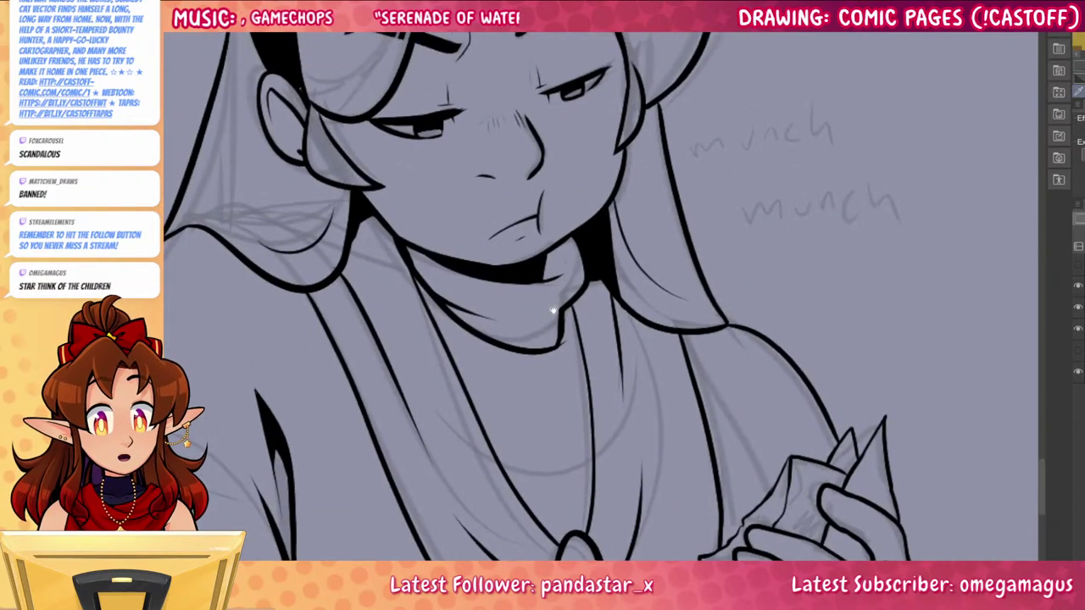
{"action": "left_click_drag", "start_coordinate": [552, 310], "coordinate": [572, 331]}
Erase the end of the right-hand eyebrow where it pokes past the hair outline
{"action": "mouse_move", "coordinate": [340, 88]}
{"action": "left_mouse_down"}
{"action": "mouse_move", "coordinate": [424, 376]}
{"action": "mouse_move", "coordinate": [466, 362]}
{"action": "mouse_move", "coordinate": [489, 304]}
{"action": "left_mouse_up"}
{"action": "key", "text": "e"}
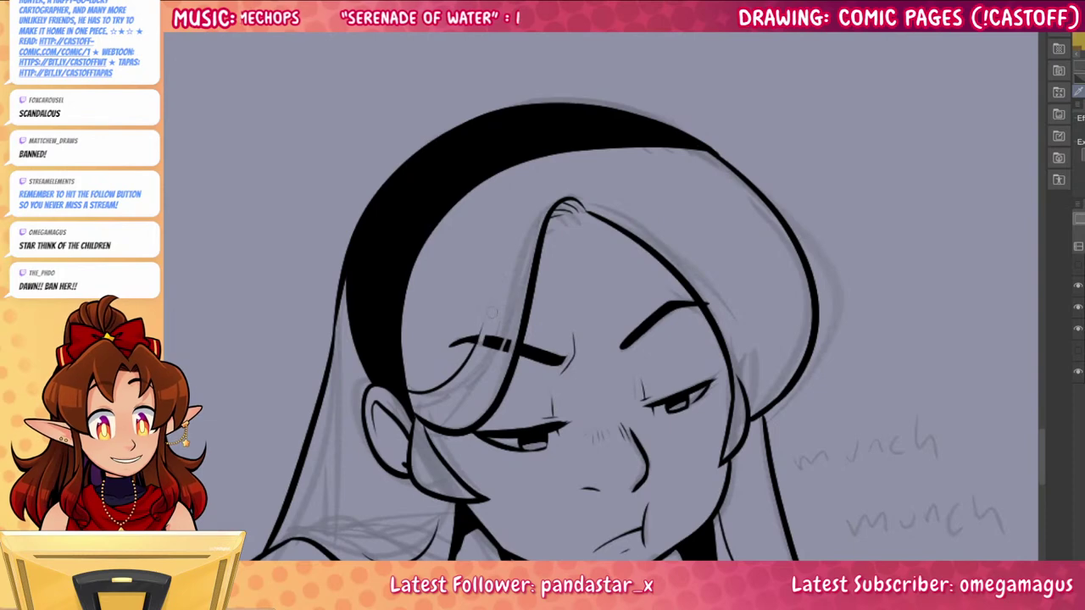
{"action": "left_click_drag", "start_coordinate": [869, 452], "coordinate": [791, 379]}
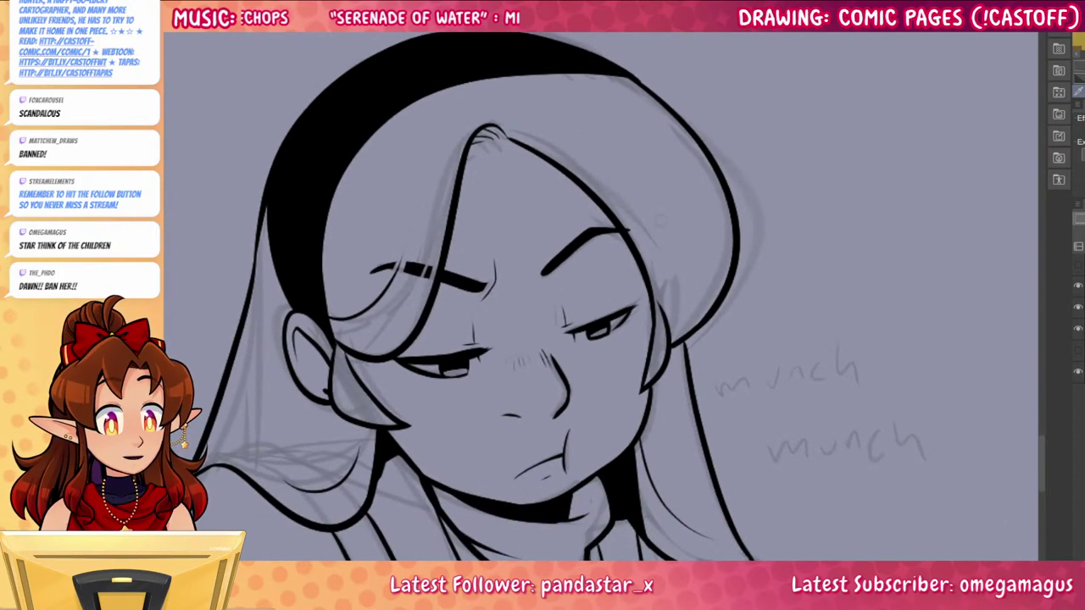
{"action": "left_click_drag", "start_coordinate": [624, 227], "coordinate": [629, 239]}
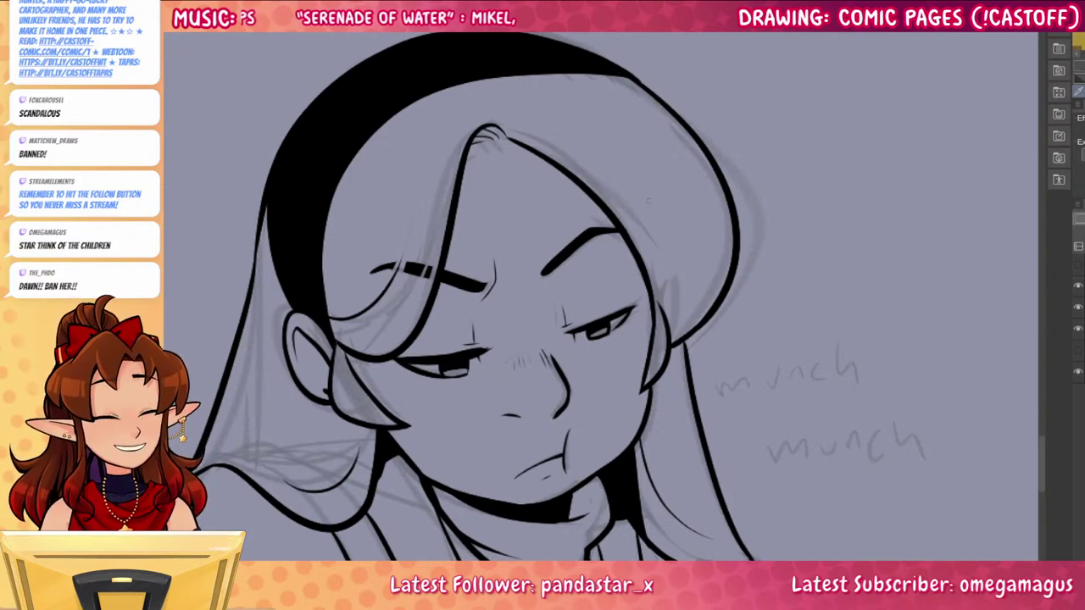
{"action": "scroll", "coordinate": [835, 298], "scroll_direction": "down", "scroll_amount": 10}
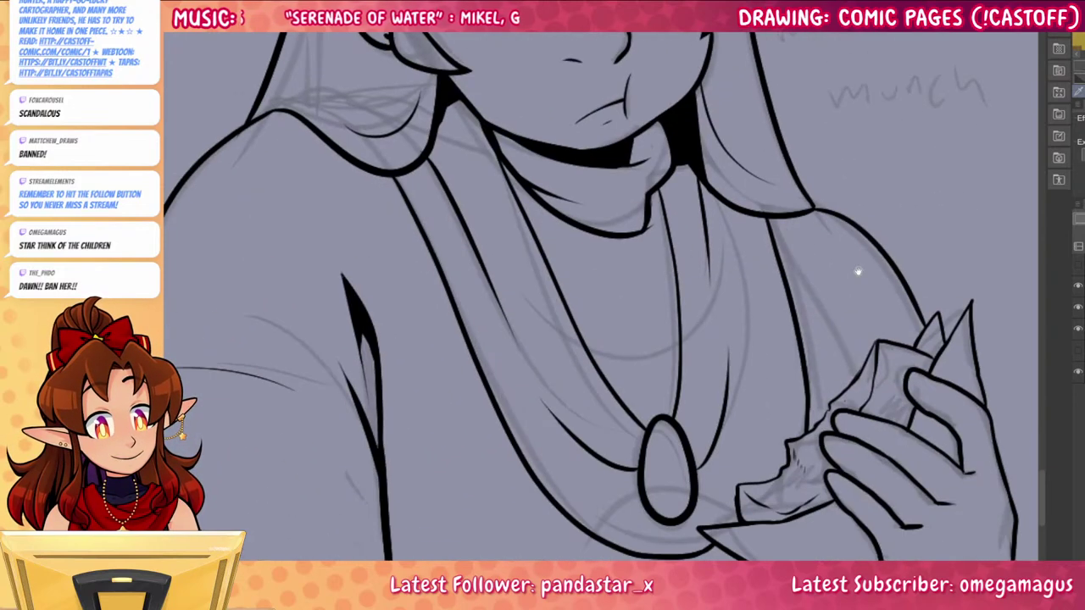
{"action": "scroll", "coordinate": [907, 386], "scroll_direction": "up", "scroll_amount": 3}
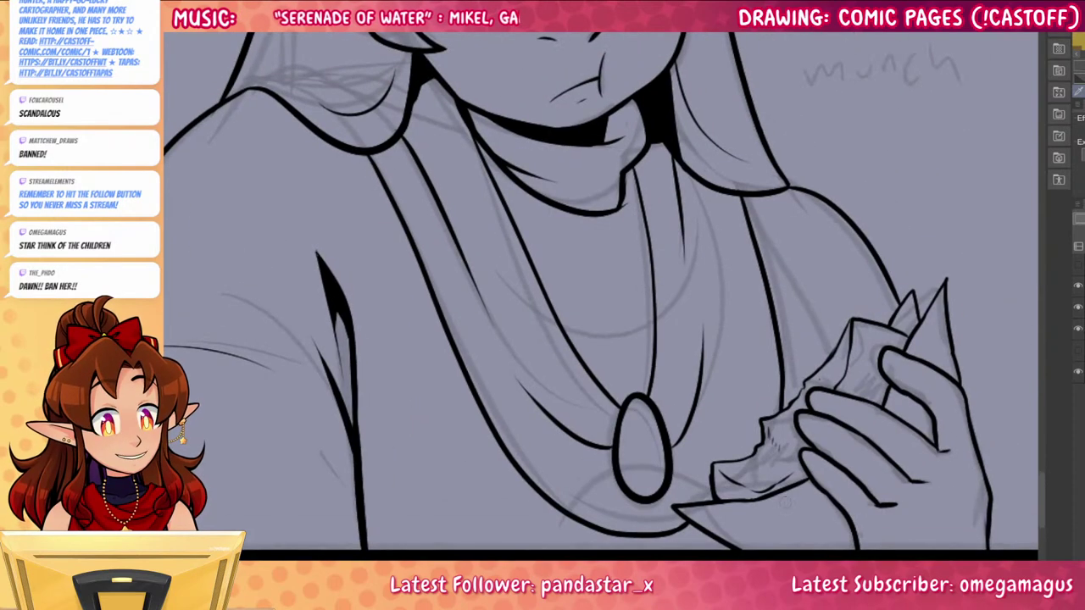
Ink a thin curved fold line in the draped cloth, from beside the collar down across the necklace cord
{"action": "mouse_move", "coordinate": [458, 160]}
{"action": "left_mouse_down"}
{"action": "mouse_move", "coordinate": [491, 227]}
{"action": "mouse_move", "coordinate": [623, 307]}
{"action": "left_mouse_up"}
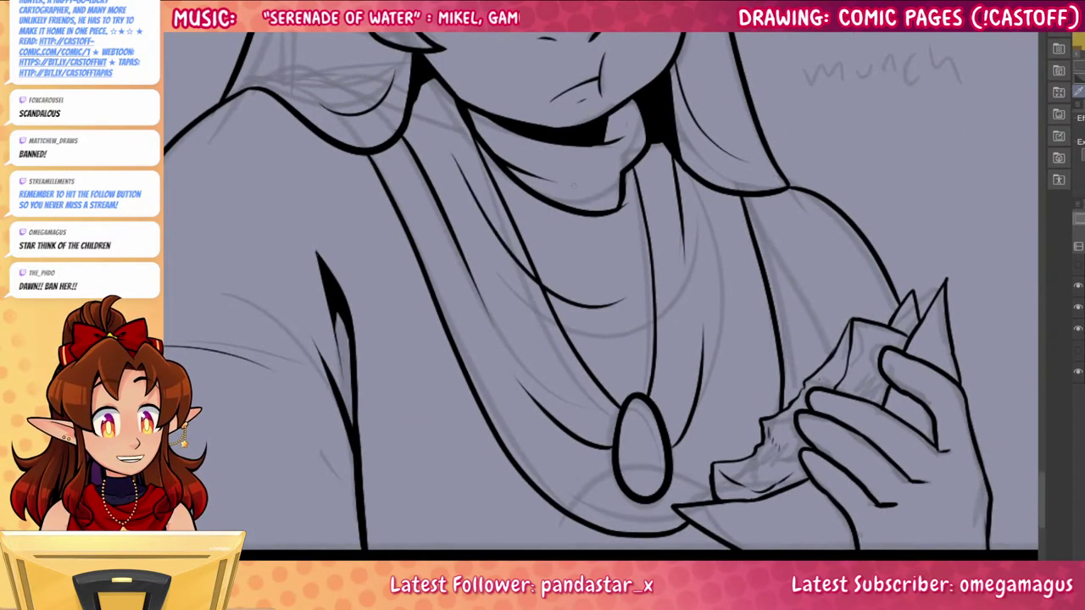
{"action": "key", "text": "ctrl+z"}
{"action": "left_click_drag", "start_coordinate": [456, 161], "coordinate": [607, 303]}
Ink short tapered fold lines on the far sleeve, rising from the edge of the held food
{"action": "left_click_drag", "start_coordinate": [872, 404], "coordinate": [709, 357]}
{"action": "scroll", "coordinate": [708, 357], "scroll_direction": "up", "scroll_amount": 2}
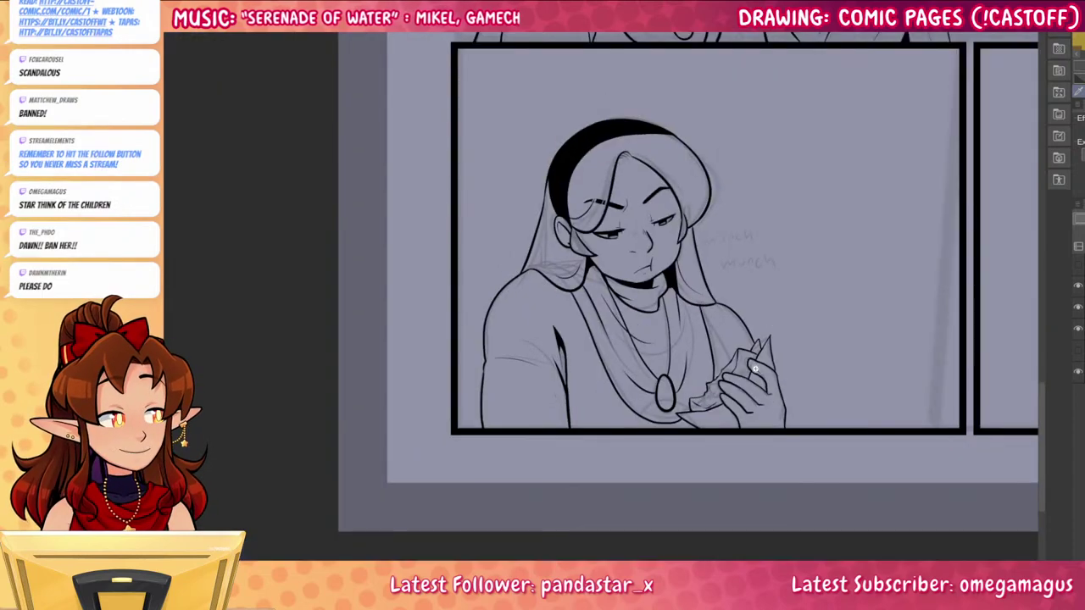
{"action": "scroll", "coordinate": [669, 348], "scroll_direction": "up", "scroll_amount": 5}
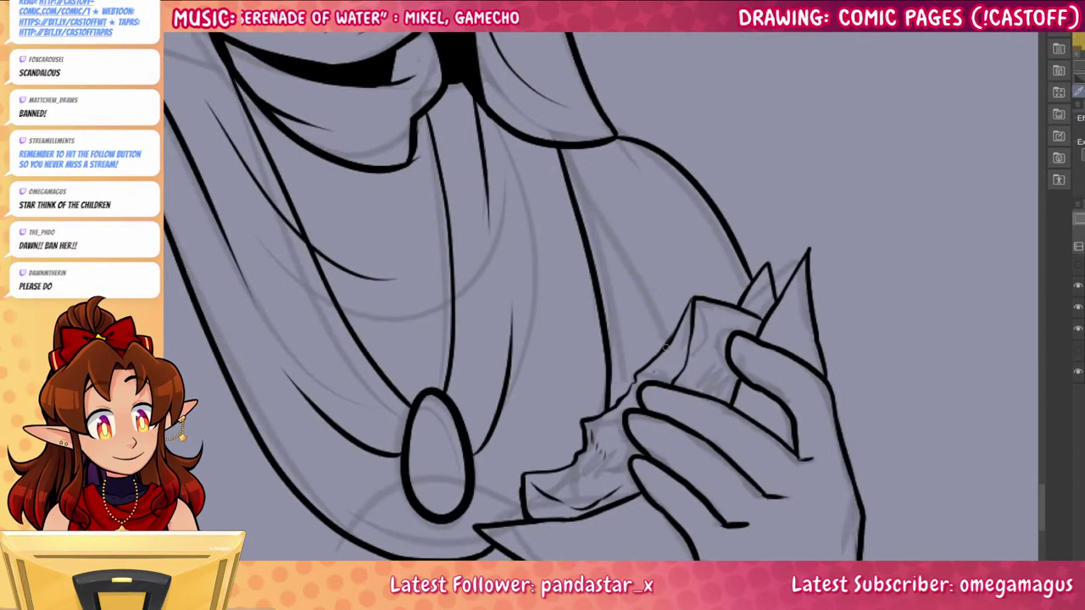
{"action": "left_click_drag", "start_coordinate": [666, 346], "coordinate": [619, 246]}
{"action": "key", "text": "ctrl+z"}
{"action": "left_click_drag", "start_coordinate": [652, 327], "coordinate": [642, 267]}
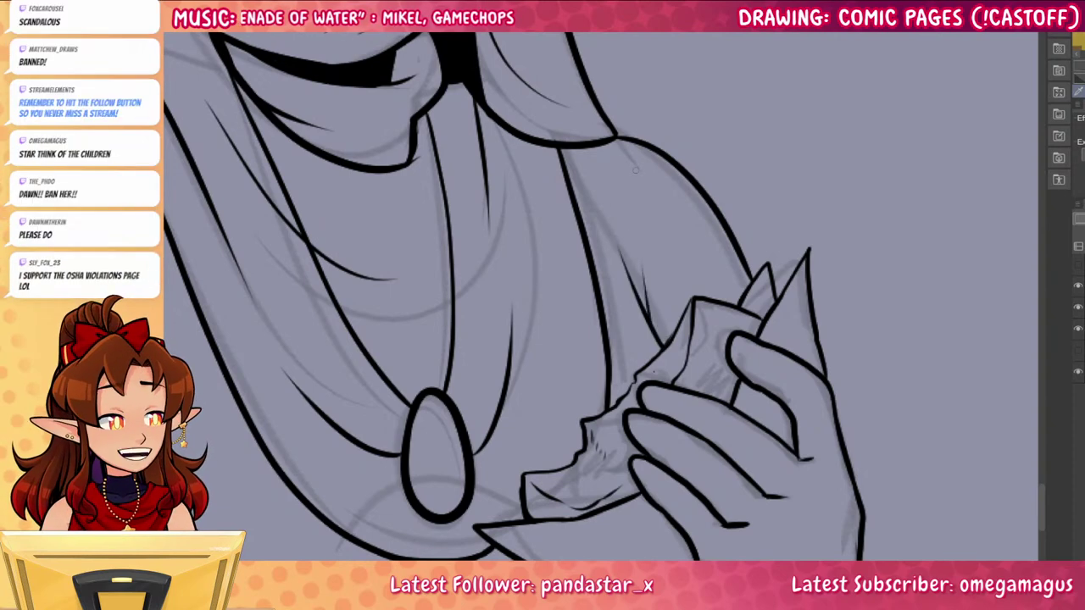
{"action": "left_click_drag", "start_coordinate": [616, 267], "coordinate": [708, 213]}
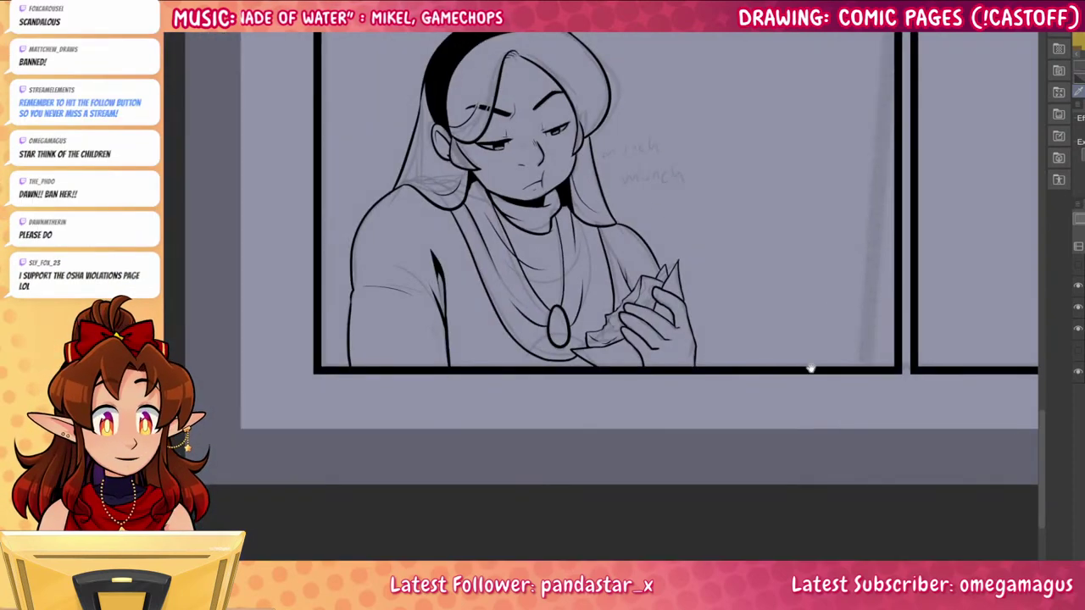
{"action": "left_click_drag", "start_coordinate": [811, 369], "coordinate": [801, 440]}
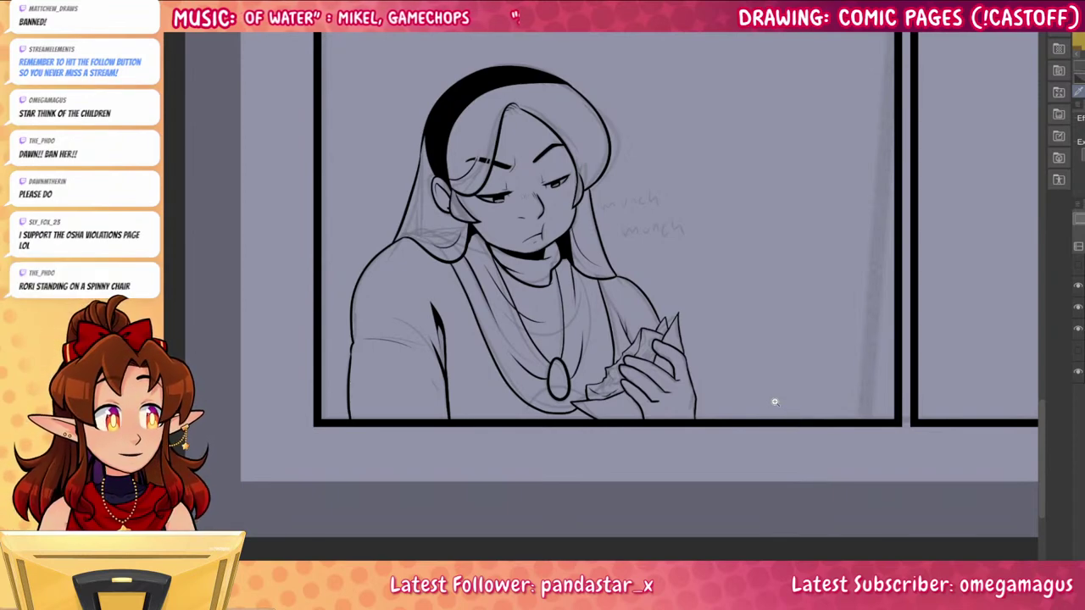
{"action": "left_click_drag", "start_coordinate": [860, 410], "coordinate": [813, 425]}
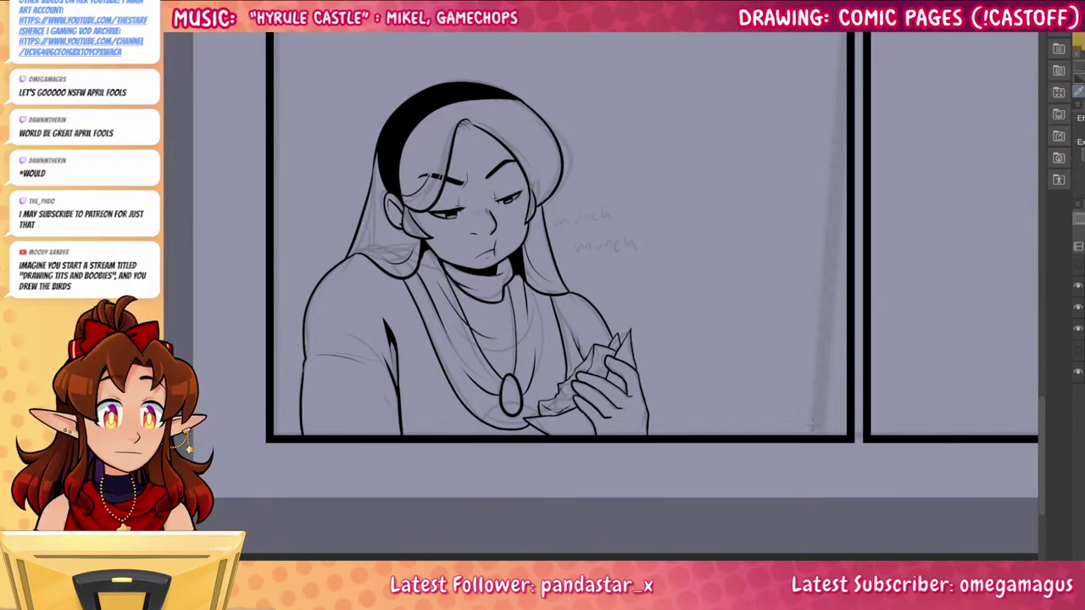
{"action": "left_click_drag", "start_coordinate": [752, 420], "coordinate": [829, 429]}
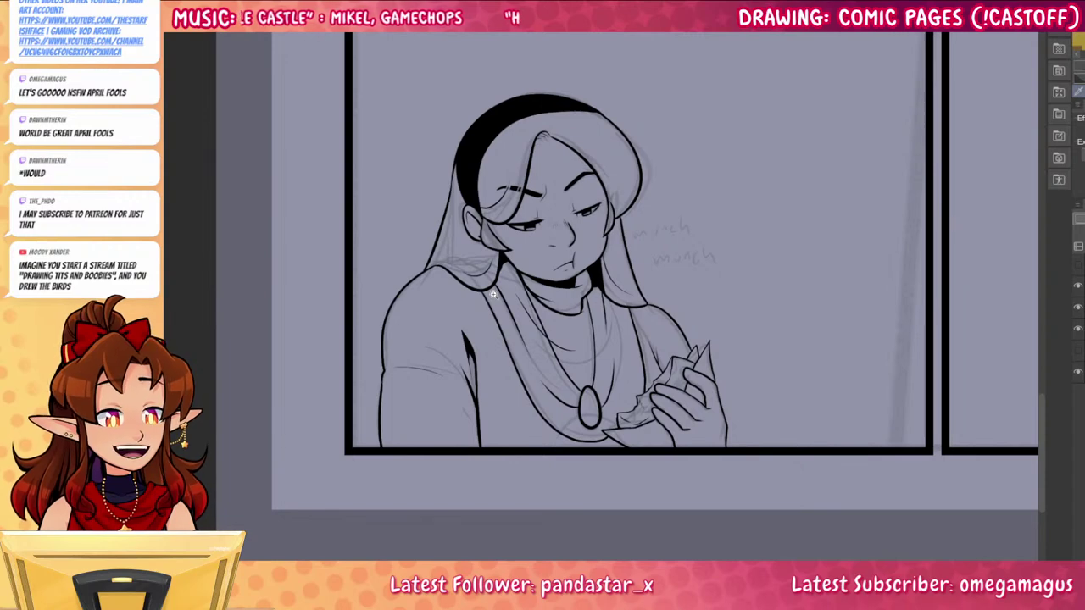
{"action": "left_click_drag", "start_coordinate": [886, 509], "coordinate": [735, 468]}
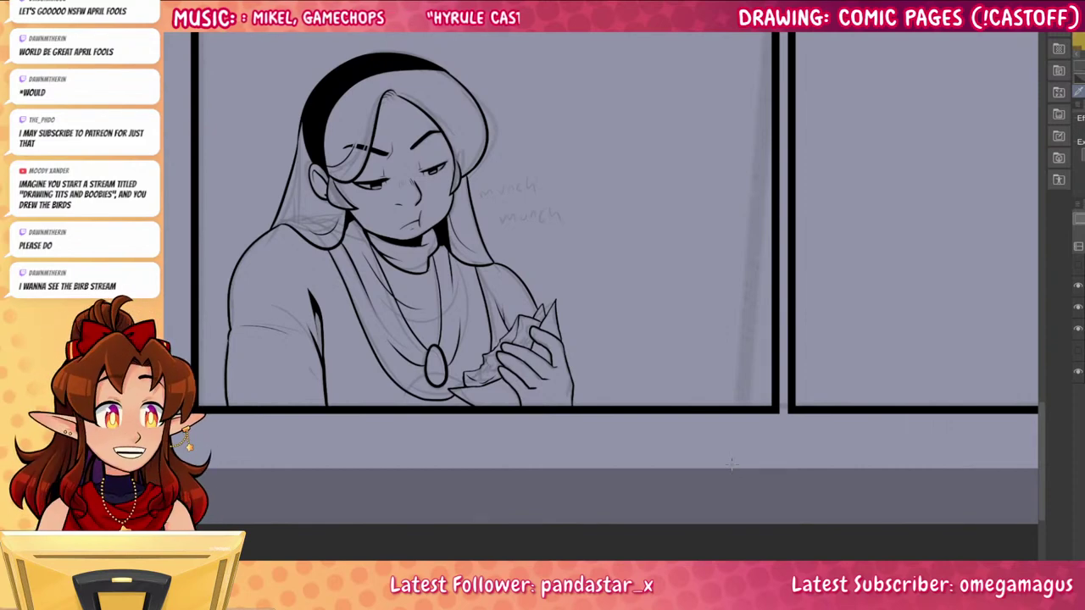
{"action": "left_click_drag", "start_coordinate": [849, 356], "coordinate": [742, 433]}
Ink the left-hand upper eyelid of the pointed-eared character in the lower right panel as one thick tapered curve
{"action": "scroll", "coordinate": [852, 493], "scroll_direction": "down", "scroll_amount": 2}
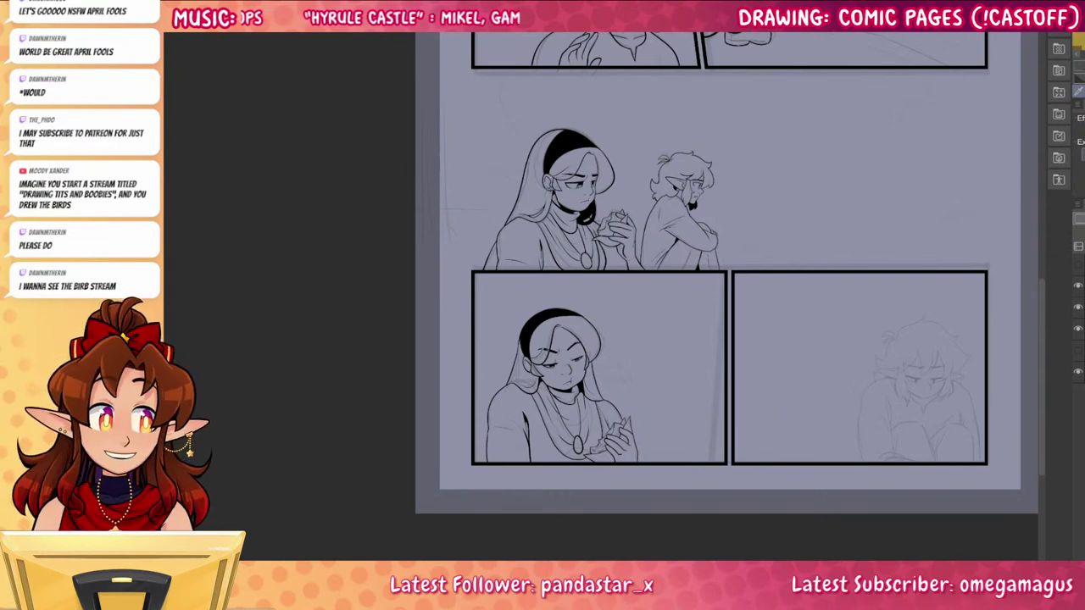
{"action": "scroll", "coordinate": [933, 443], "scroll_direction": "up", "scroll_amount": 8}
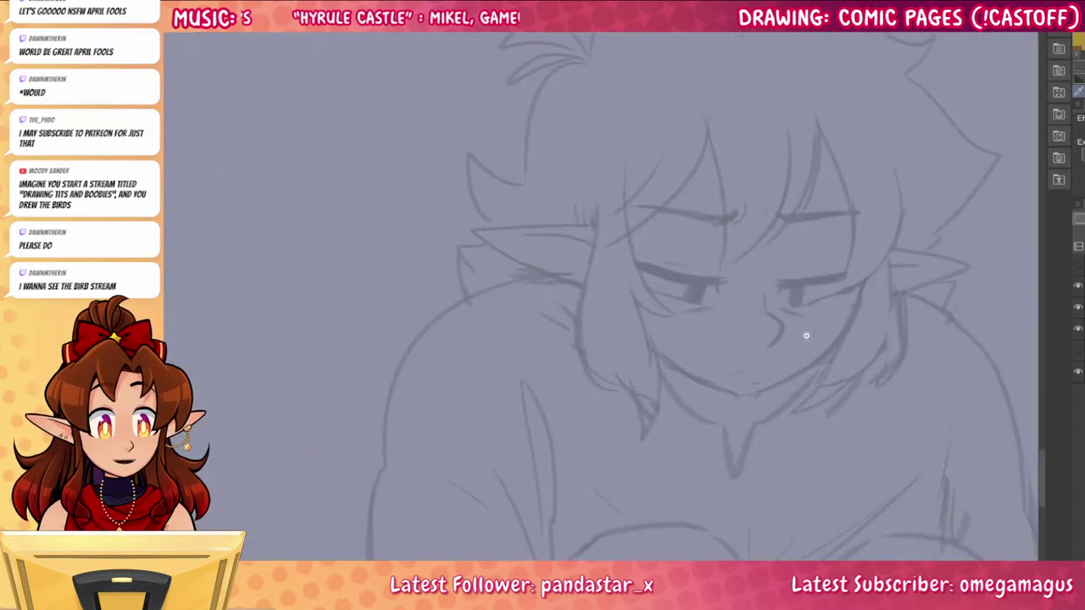
{"action": "scroll", "coordinate": [806, 336], "scroll_direction": "up", "scroll_amount": 5}
{"action": "left_click_drag", "start_coordinate": [581, 244], "coordinate": [729, 278]}
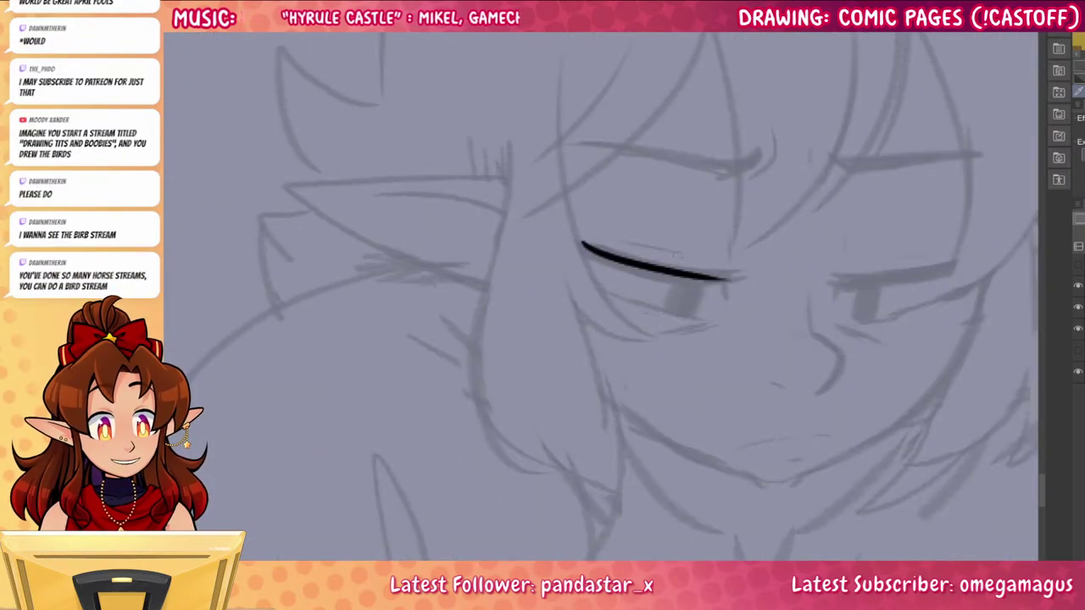
{"action": "key", "text": "ctrl+z"}
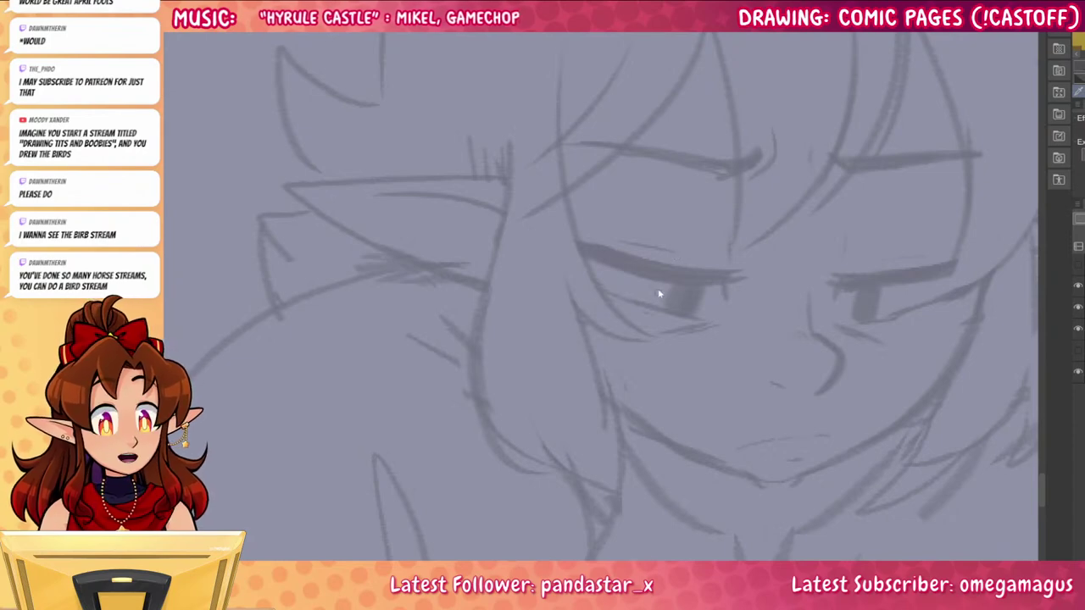
{"action": "left_click_drag", "start_coordinate": [580, 245], "coordinate": [735, 280]}
{"action": "key", "text": "ctrl+z"}
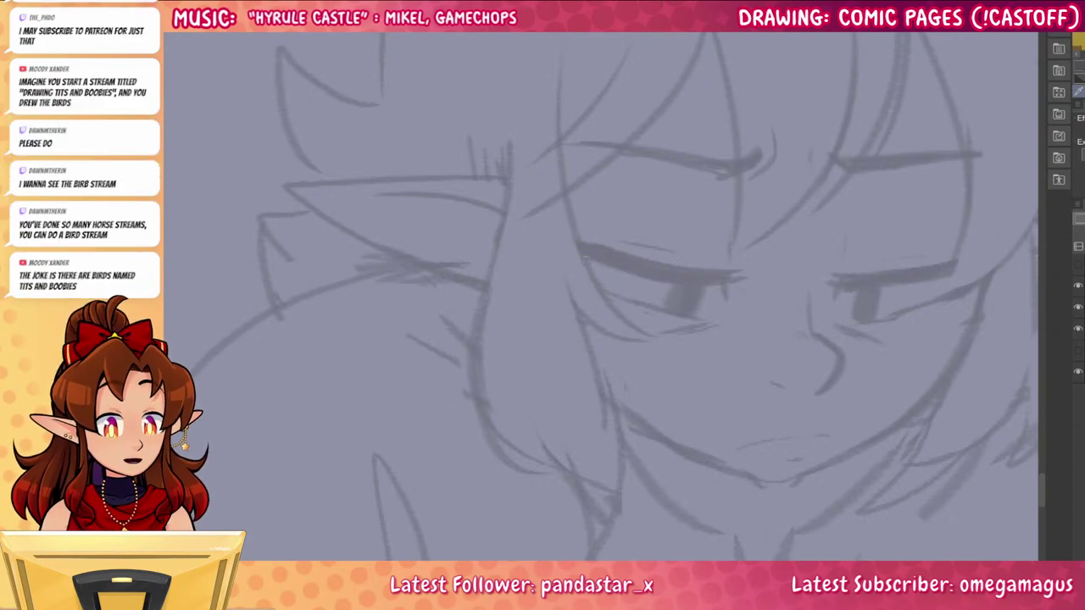
{"action": "left_click_drag", "start_coordinate": [569, 243], "coordinate": [737, 278]}
{"action": "key", "text": "ctrl+z"}
{"action": "left_click_drag", "start_coordinate": [569, 243], "coordinate": [747, 276]}
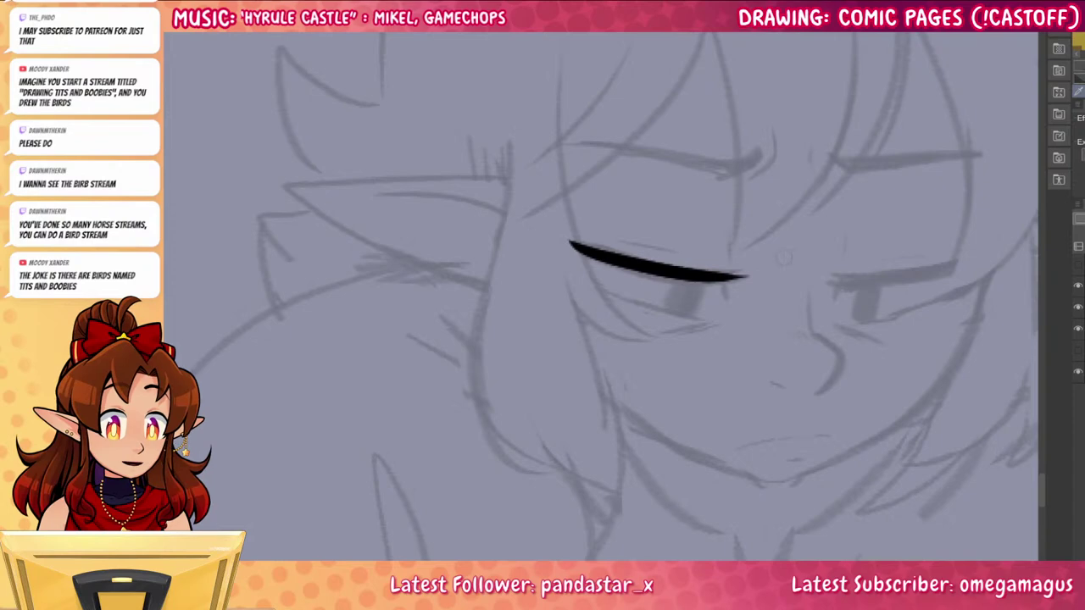
{"action": "key", "text": "ctrl+z"}
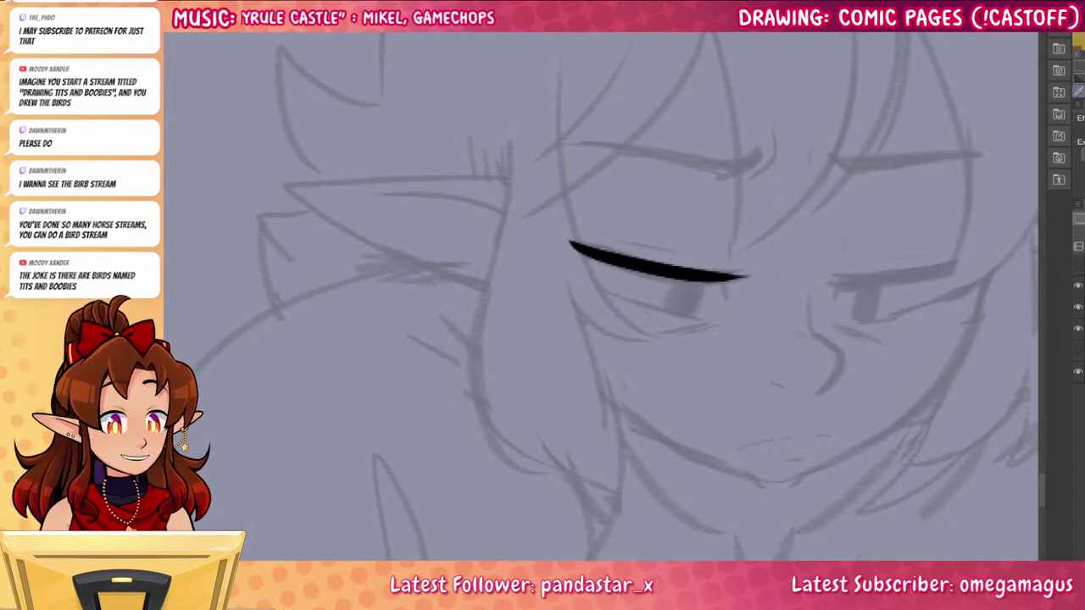
Ink a small tick at the left-hand eye's inner corner and a thick tapered upper lid on the right-hand eye
{"action": "mouse_move", "coordinate": [602, 253]}
{"action": "left_mouse_down"}
{"action": "mouse_move", "coordinate": [692, 279]}
{"action": "mouse_move", "coordinate": [757, 275]}
{"action": "mouse_move", "coordinate": [698, 281]}
{"action": "mouse_move", "coordinate": [724, 299]}
{"action": "left_mouse_up"}
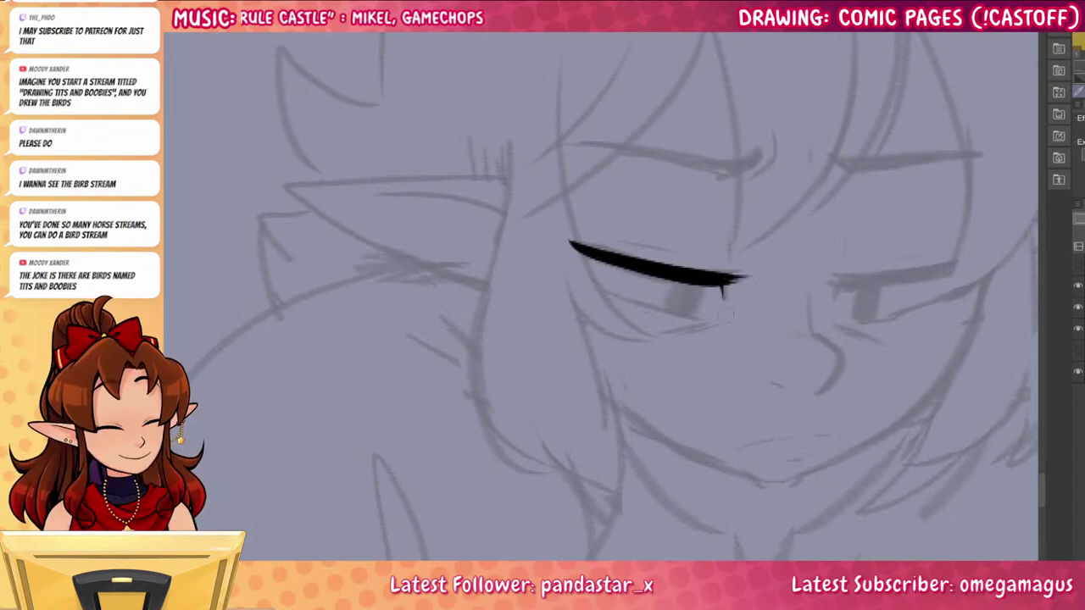
{"action": "left_click_drag", "start_coordinate": [827, 281], "coordinate": [975, 261]}
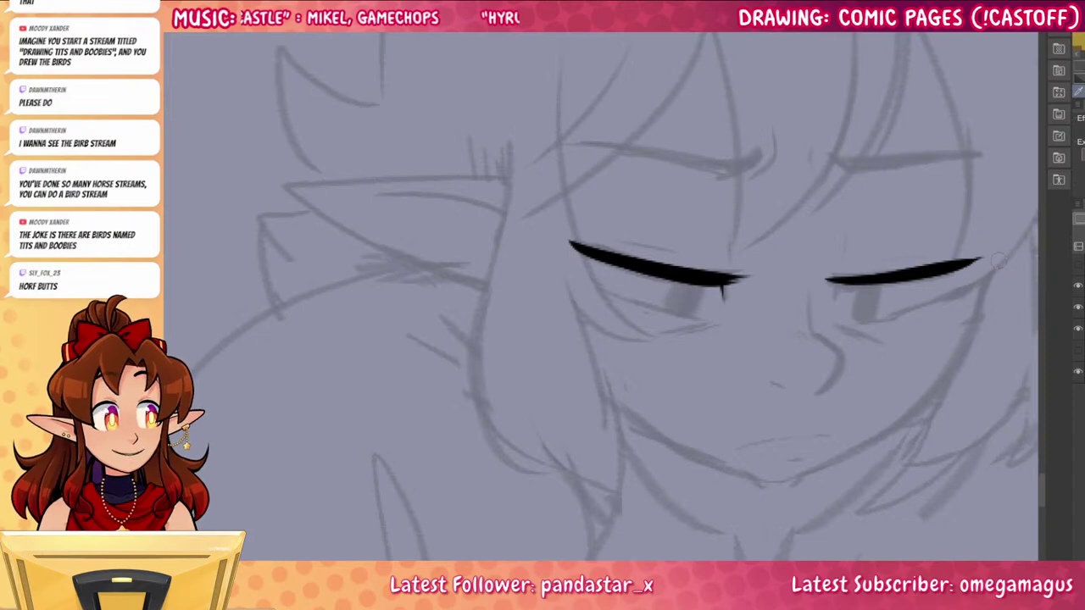
{"action": "left_click_drag", "start_coordinate": [831, 279], "coordinate": [909, 269]}
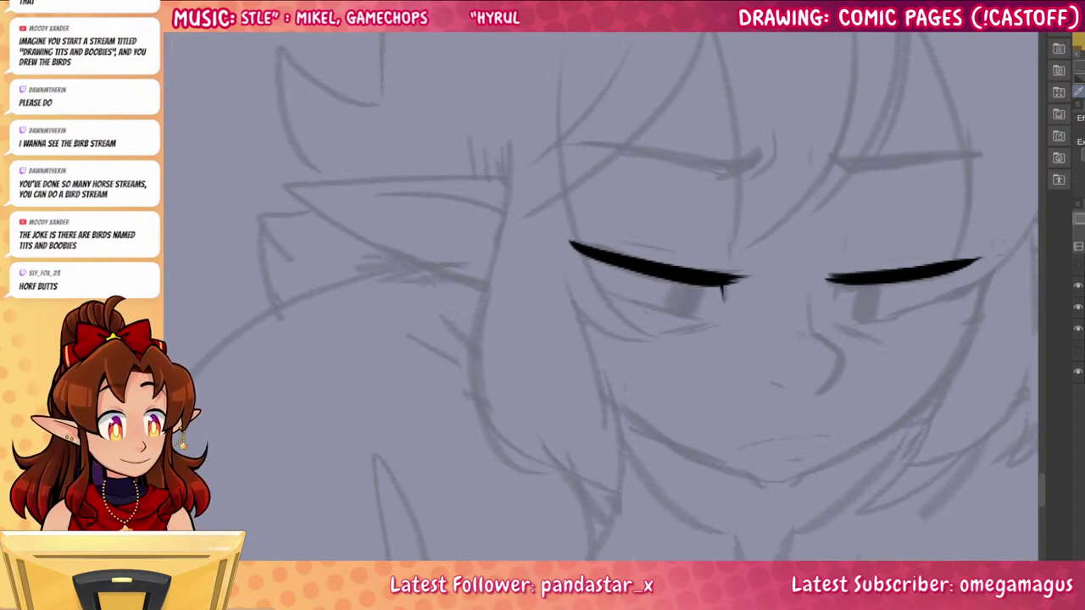
Ink the left-hand eye's lower lid line and the short crease strokes beneath its inner end
{"action": "left_click_drag", "start_coordinate": [817, 367], "coordinate": [841, 412]}
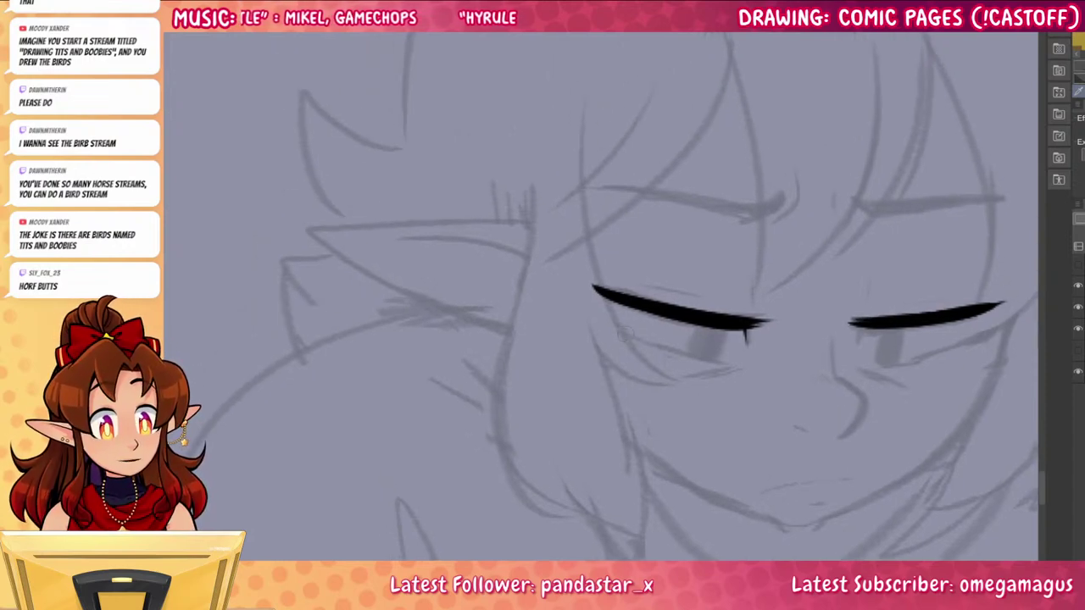
{"action": "left_click_drag", "start_coordinate": [629, 337], "coordinate": [729, 361]}
{"action": "key", "text": "ctrl+z"}
{"action": "mouse_move", "coordinate": [626, 339]}
{"action": "left_mouse_down"}
{"action": "mouse_move", "coordinate": [727, 361]}
{"action": "mouse_move", "coordinate": [680, 376]}
{"action": "mouse_move", "coordinate": [696, 380]}
{"action": "mouse_move", "coordinate": [474, 412]}
{"action": "left_mouse_up"}
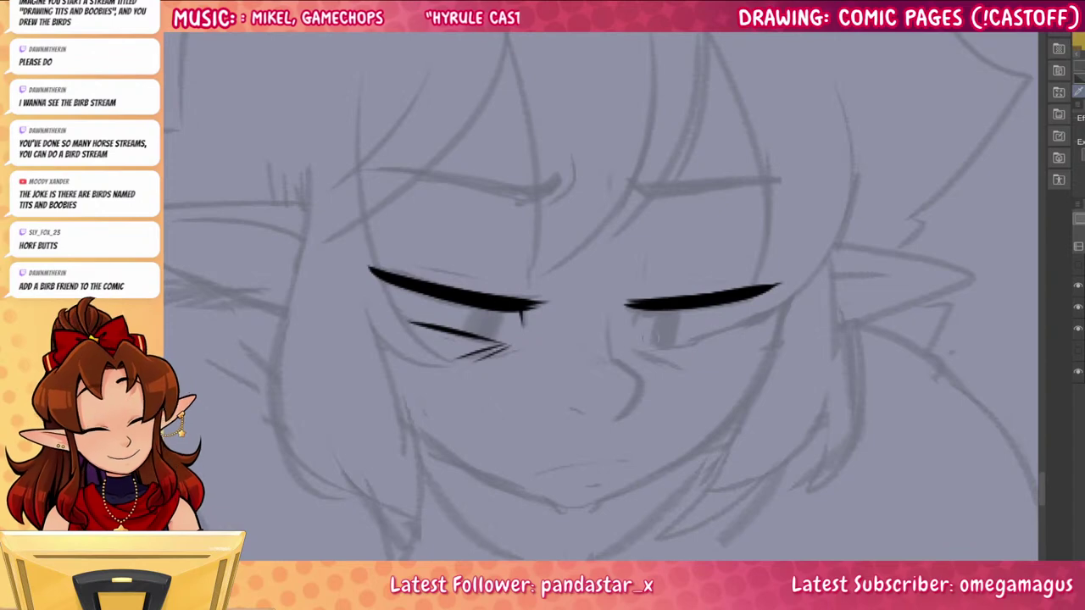
Ink the nose with a short bridge line, a curved tip and small nostril and bridge marks
{"action": "left_click_drag", "start_coordinate": [611, 314], "coordinate": [612, 361]}
{"action": "mouse_move", "coordinate": [611, 357]}
{"action": "left_mouse_down"}
{"action": "mouse_move", "coordinate": [623, 366]}
{"action": "mouse_move", "coordinate": [617, 420]}
{"action": "left_mouse_up"}
{"action": "key", "text": "ctrl+z"}
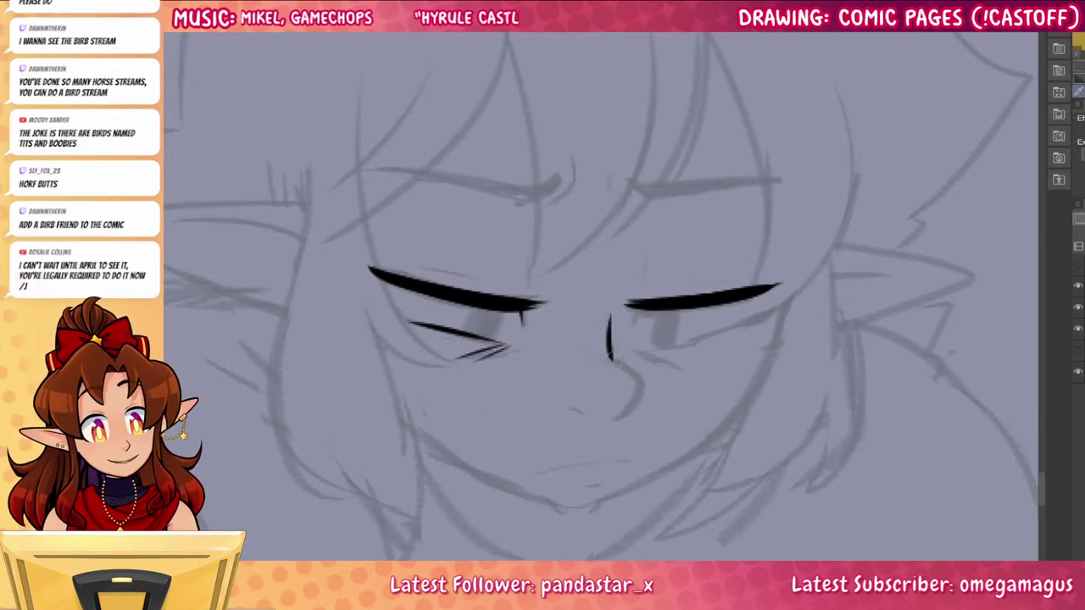
{"action": "left_click_drag", "start_coordinate": [612, 357], "coordinate": [618, 423]}
{"action": "key", "text": "ctrl+z"}
{"action": "mouse_move", "coordinate": [611, 354]}
{"action": "left_mouse_down"}
{"action": "mouse_move", "coordinate": [641, 386]}
{"action": "mouse_move", "coordinate": [613, 423]}
{"action": "mouse_move", "coordinate": [566, 419]}
{"action": "left_mouse_up"}
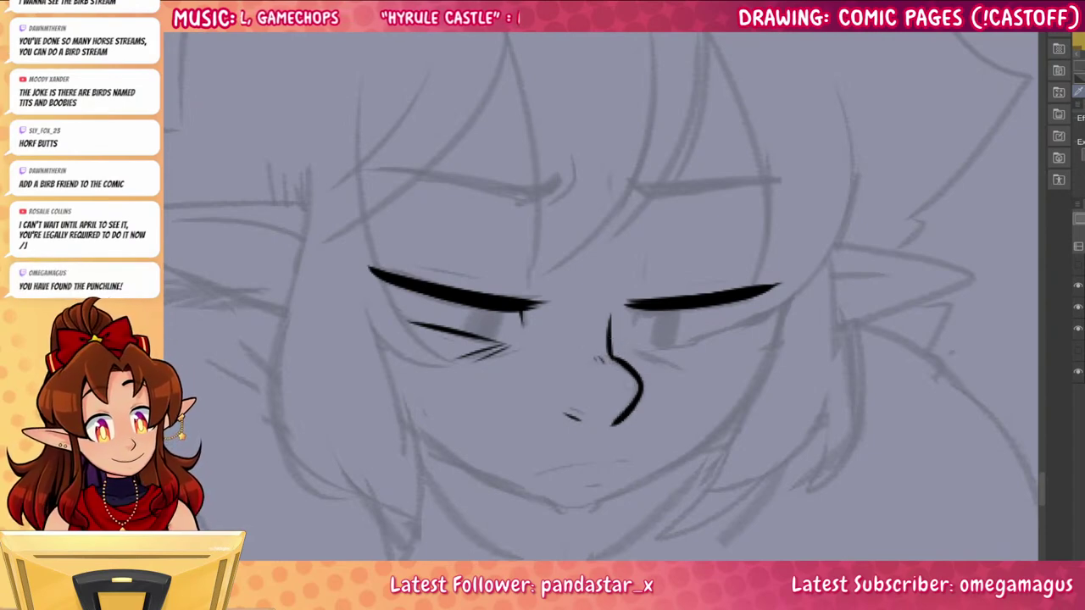
{"action": "left_click_drag", "start_coordinate": [608, 340], "coordinate": [617, 354]}
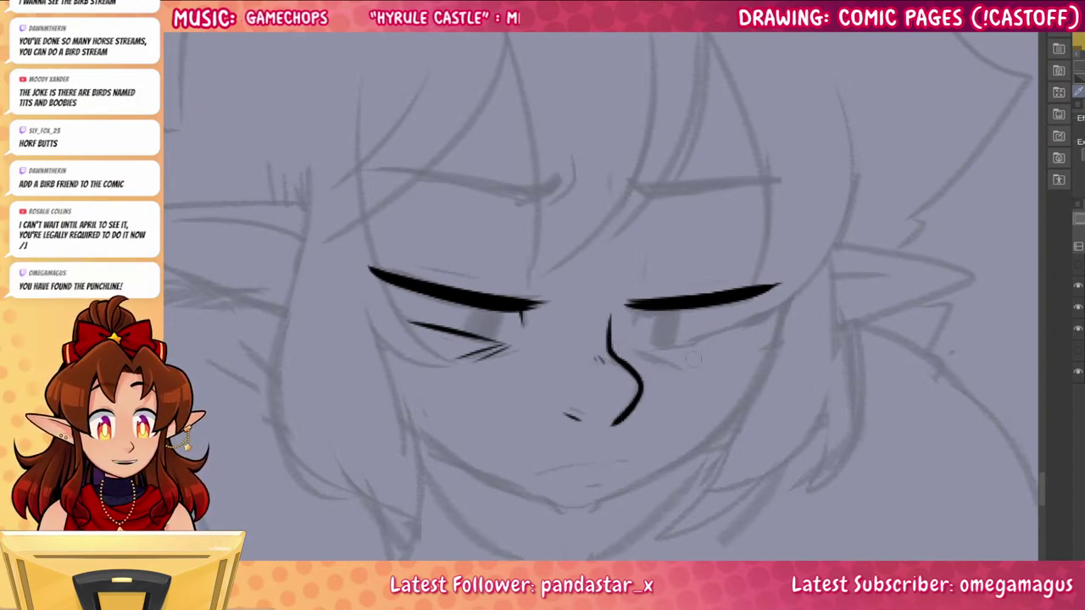
Ink the iris and dark pupil of the left-hand eye beneath the heavy upper lid
{"action": "left_click_drag", "start_coordinate": [795, 485], "coordinate": [876, 441]}
{"action": "mouse_move", "coordinate": [556, 271]}
{"action": "left_mouse_down"}
{"action": "mouse_move", "coordinate": [546, 290]}
{"action": "mouse_move", "coordinate": [573, 297]}
{"action": "mouse_move", "coordinate": [585, 266]}
{"action": "mouse_move", "coordinate": [558, 273]}
{"action": "mouse_move", "coordinate": [565, 308]}
{"action": "left_mouse_up"}
{"action": "key", "text": "ctrl+z"}
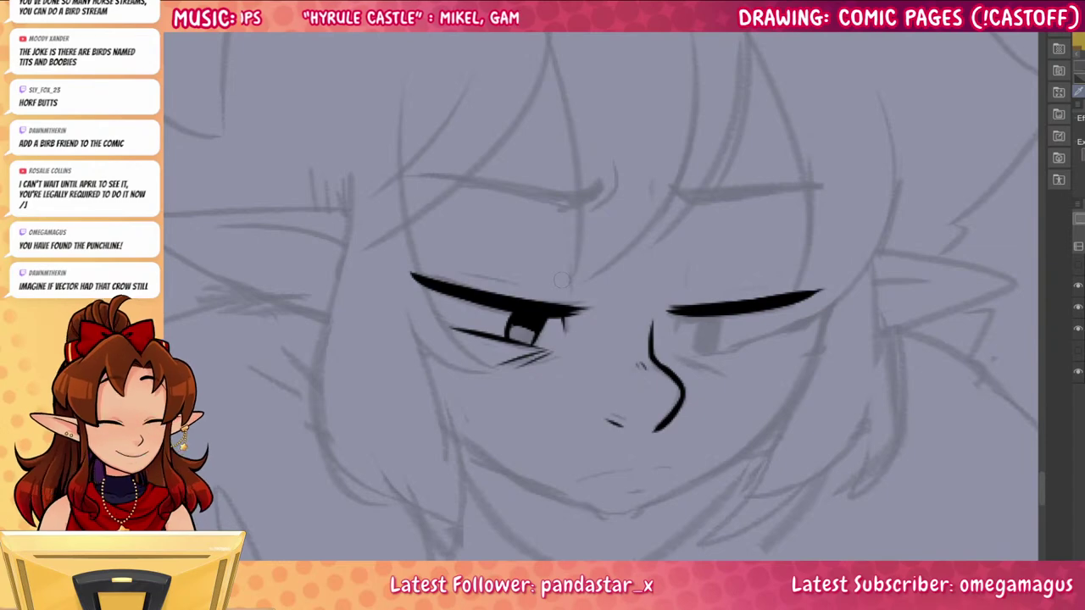
Ink the right-hand eyebrow as a nearly level stroke, thick at the inner end and tapering outward
{"action": "left_click_drag", "start_coordinate": [681, 313], "coordinate": [644, 432]}
{"action": "left_click_drag", "start_coordinate": [637, 296], "coordinate": [818, 295]}
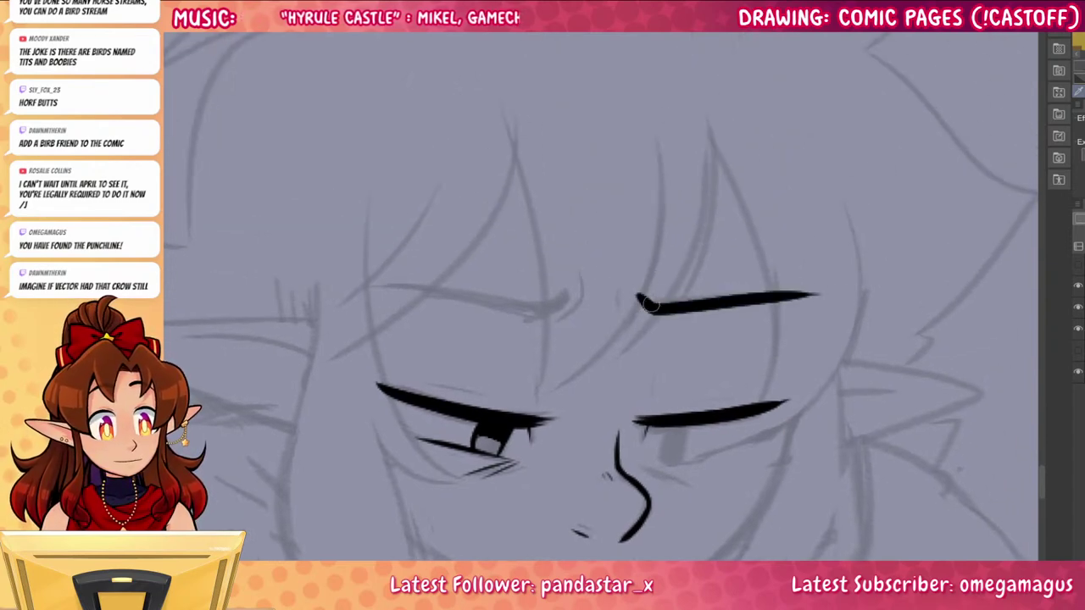
{"action": "key", "text": "ctrl+z"}
{"action": "left_click_drag", "start_coordinate": [642, 296], "coordinate": [800, 302]}
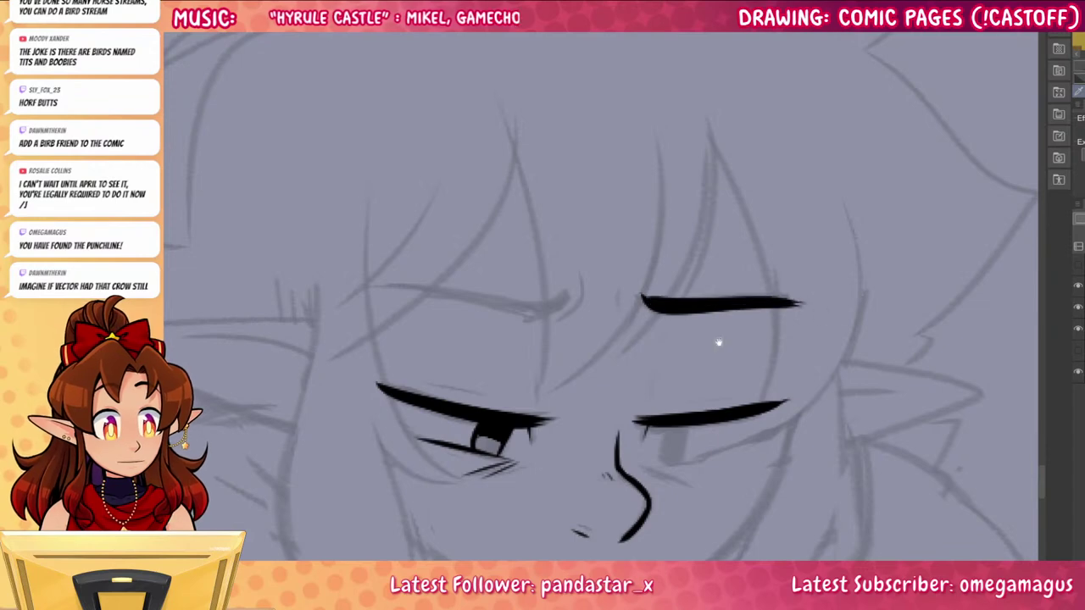
Ink the left-hand eyebrow as a thick wavy tapered stroke with thin frown creases beside its inner end
{"action": "left_click_drag", "start_coordinate": [719, 343], "coordinate": [863, 324]}
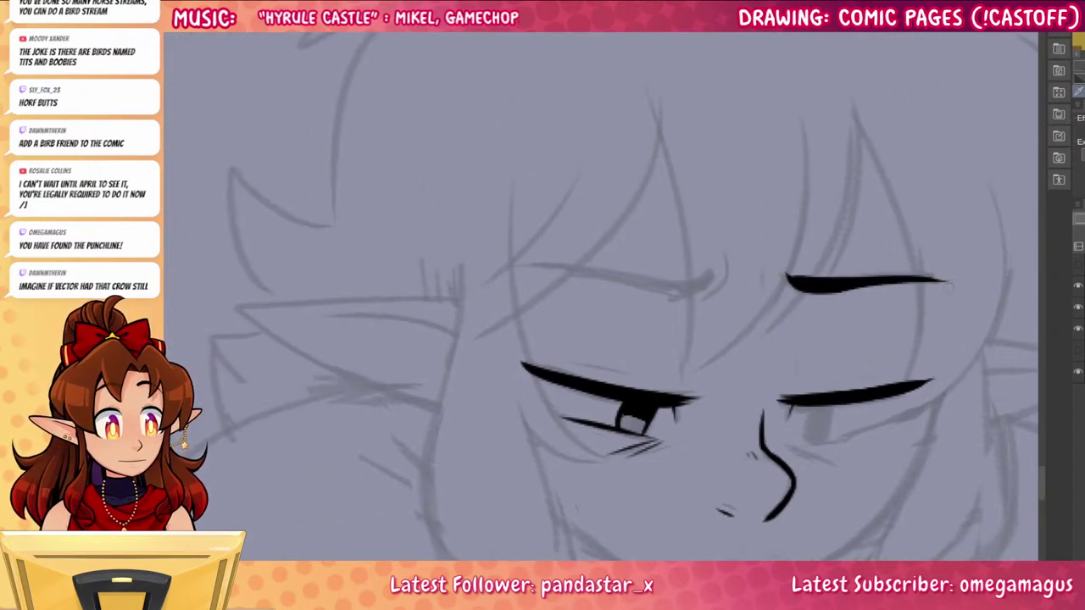
{"action": "left_click_drag", "start_coordinate": [716, 271], "coordinate": [518, 266]}
{"action": "mouse_move", "coordinate": [502, 265]}
{"action": "left_mouse_down"}
{"action": "mouse_move", "coordinate": [646, 282]}
{"action": "mouse_move", "coordinate": [712, 273]}
{"action": "left_mouse_up"}
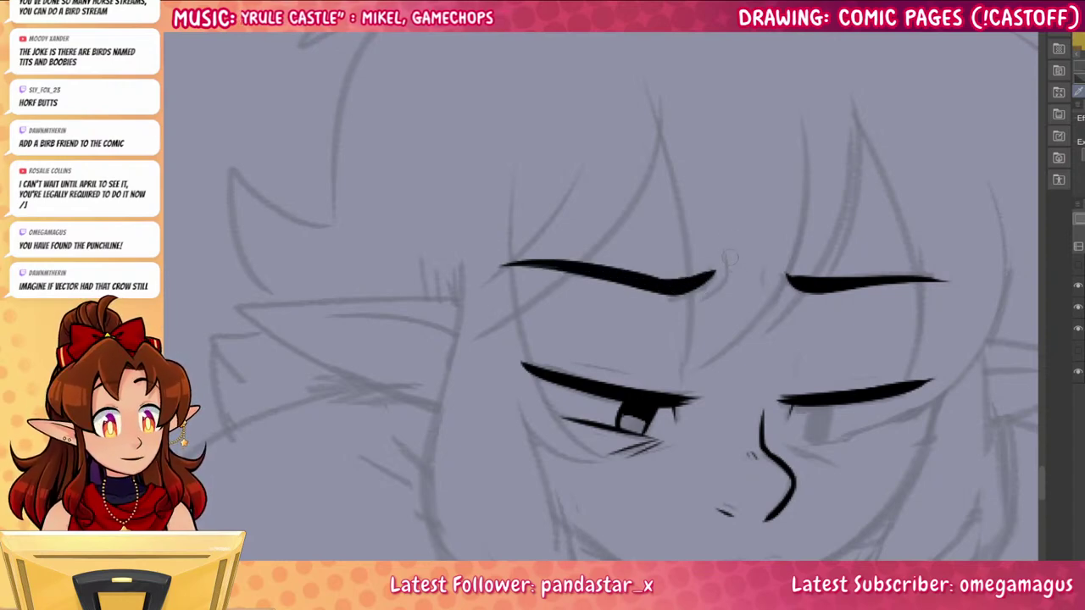
{"action": "left_click_drag", "start_coordinate": [729, 253], "coordinate": [707, 304]}
{"action": "key", "text": "ctrl+z"}
{"action": "key", "text": "ctrl+z"}
Ink the pointed bangs over the forehead, with tips falling between the eyes and beside the left-hand eyebrow
{"action": "left_click_drag", "start_coordinate": [891, 427], "coordinate": [852, 452]}
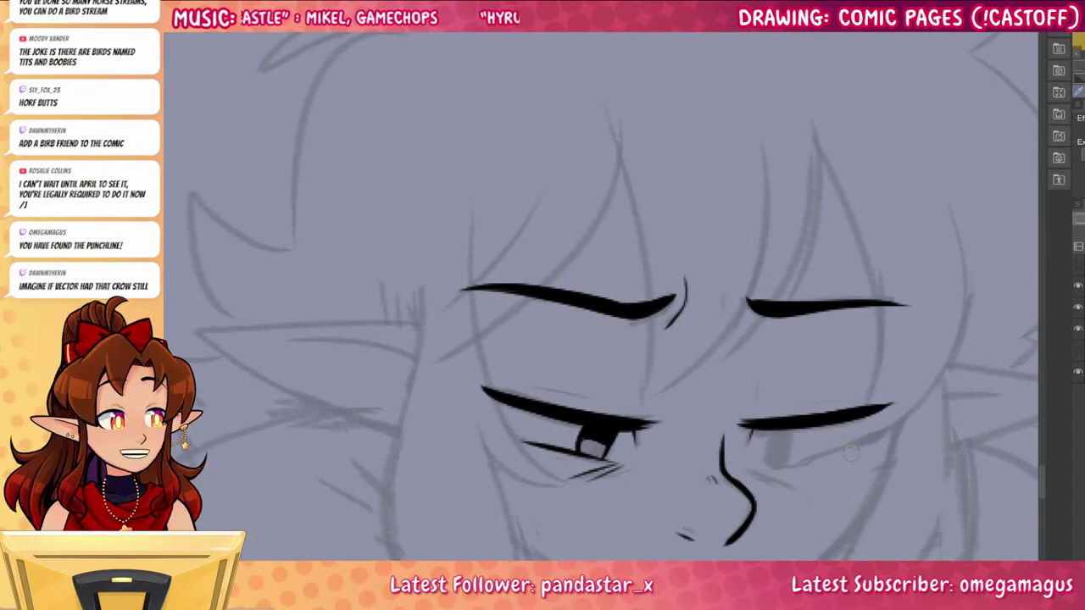
{"action": "left_click_drag", "start_coordinate": [887, 369], "coordinate": [891, 403]}
{"action": "left_click_drag", "start_coordinate": [810, 137], "coordinate": [722, 377]}
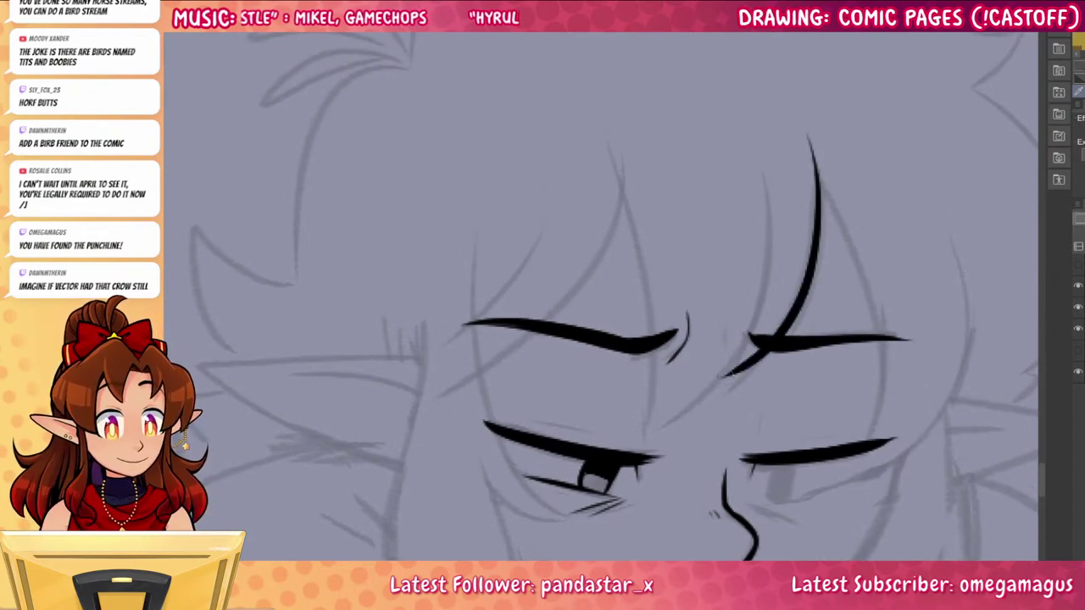
{"action": "mouse_move", "coordinate": [767, 211]}
{"action": "left_mouse_down"}
{"action": "mouse_move", "coordinate": [662, 429]}
{"action": "mouse_move", "coordinate": [600, 176]}
{"action": "mouse_move", "coordinate": [644, 298]}
{"action": "mouse_move", "coordinate": [658, 437]}
{"action": "mouse_move", "coordinate": [625, 187]}
{"action": "mouse_move", "coordinate": [533, 322]}
{"action": "mouse_move", "coordinate": [543, 323]}
{"action": "left_mouse_up"}
{"action": "key", "text": "ctrl+z"}
{"action": "key", "text": "ctrl+z"}
{"action": "key", "text": "ctrl+z"}
{"action": "left_click_drag", "start_coordinate": [500, 203], "coordinate": [437, 347]}
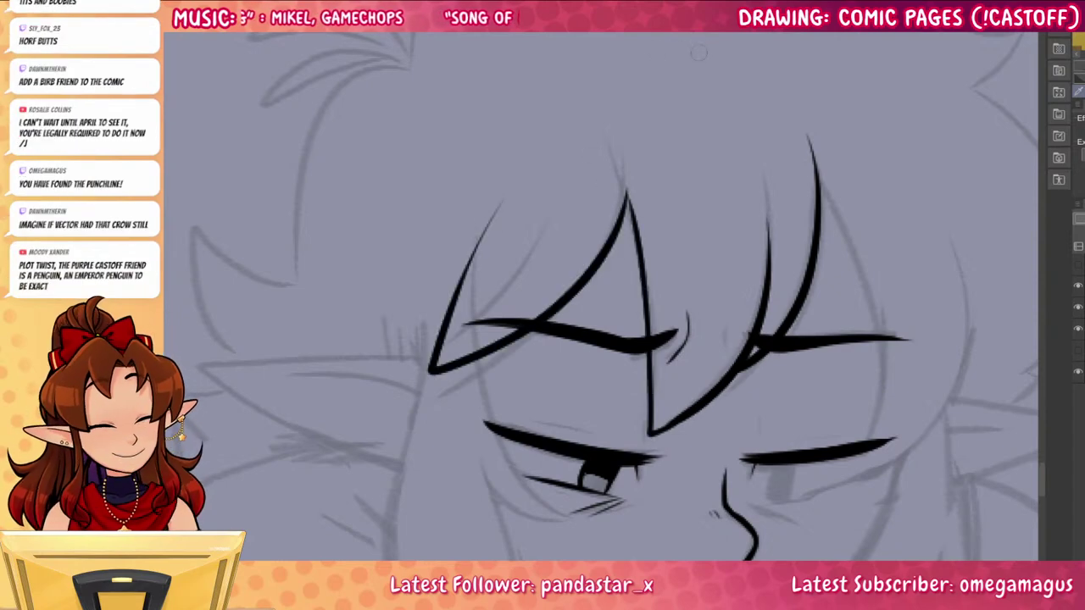
{"action": "mouse_move", "coordinate": [627, 201]}
{"action": "left_mouse_down"}
{"action": "mouse_move", "coordinate": [639, 253]}
{"action": "mouse_move", "coordinate": [627, 203]}
{"action": "left_mouse_up"}
{"action": "key", "text": "ctrl+z"}
{"action": "left_click_drag", "start_coordinate": [652, 327], "coordinate": [658, 349]}
{"action": "key", "text": "ctrl+z"}
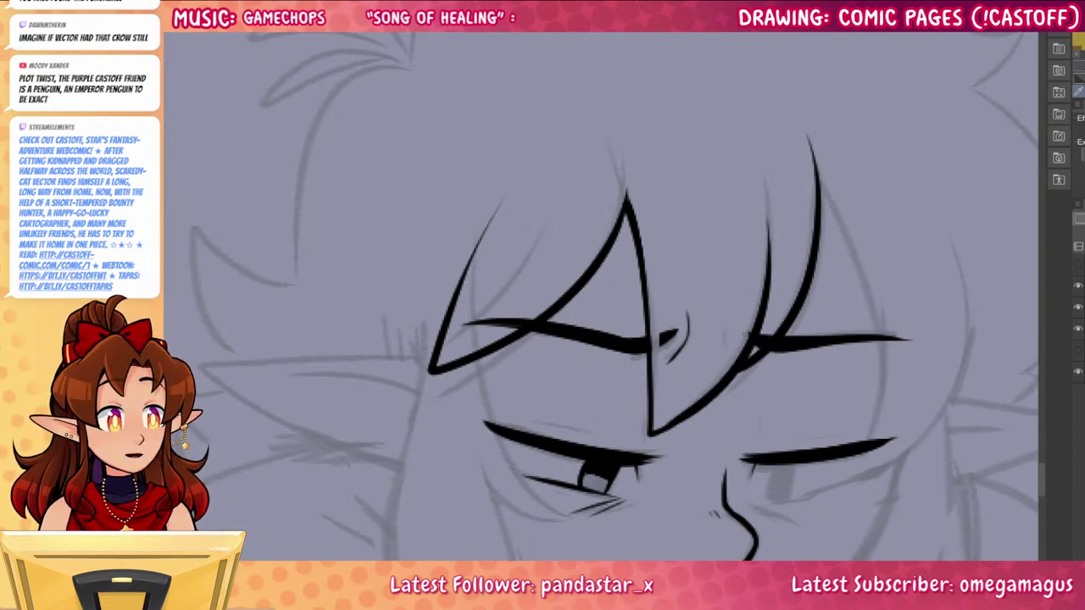
Erase small gaps in the left-hand eyebrow where it passes behind the bangs, and retrace the outermost bang's upper edge
{"action": "left_click_drag", "start_coordinate": [888, 492], "coordinate": [1009, 429]}
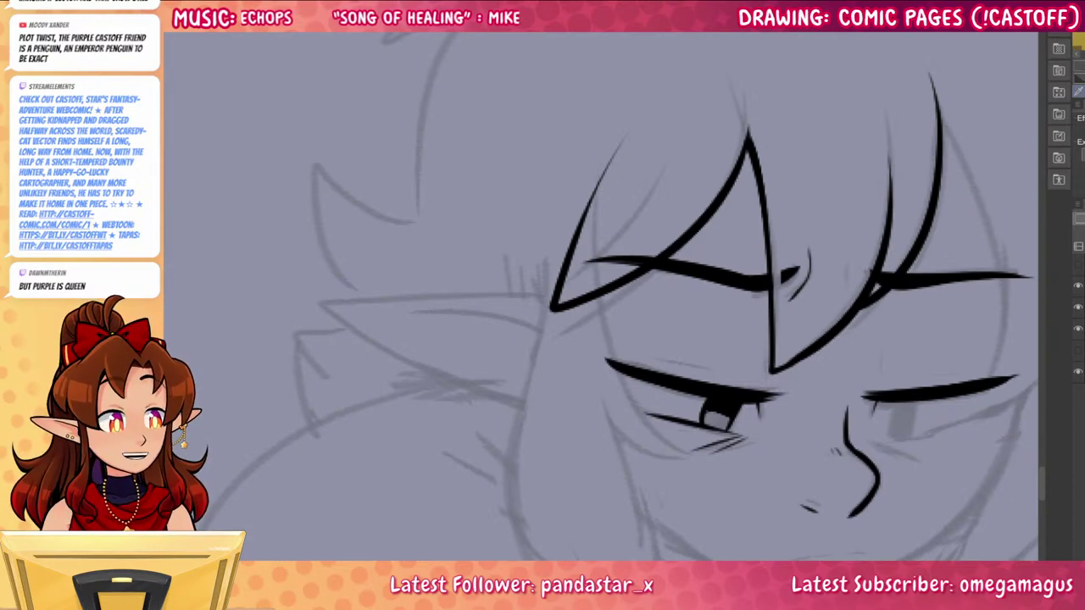
{"action": "left_click_drag", "start_coordinate": [815, 456], "coordinate": [778, 494]}
{"action": "left_click_drag", "start_coordinate": [589, 174], "coordinate": [551, 243]}
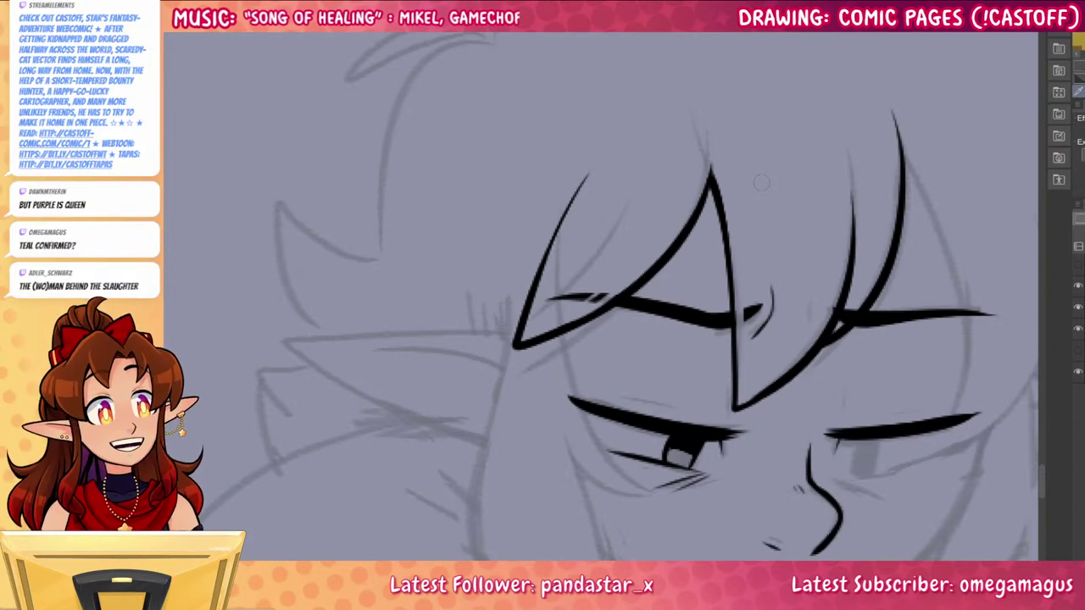
Ink the right-hand pointed bang, curving down past the eyebrow and back up along its outer edge
{"action": "left_click_drag", "start_coordinate": [853, 459], "coordinate": [611, 390]}
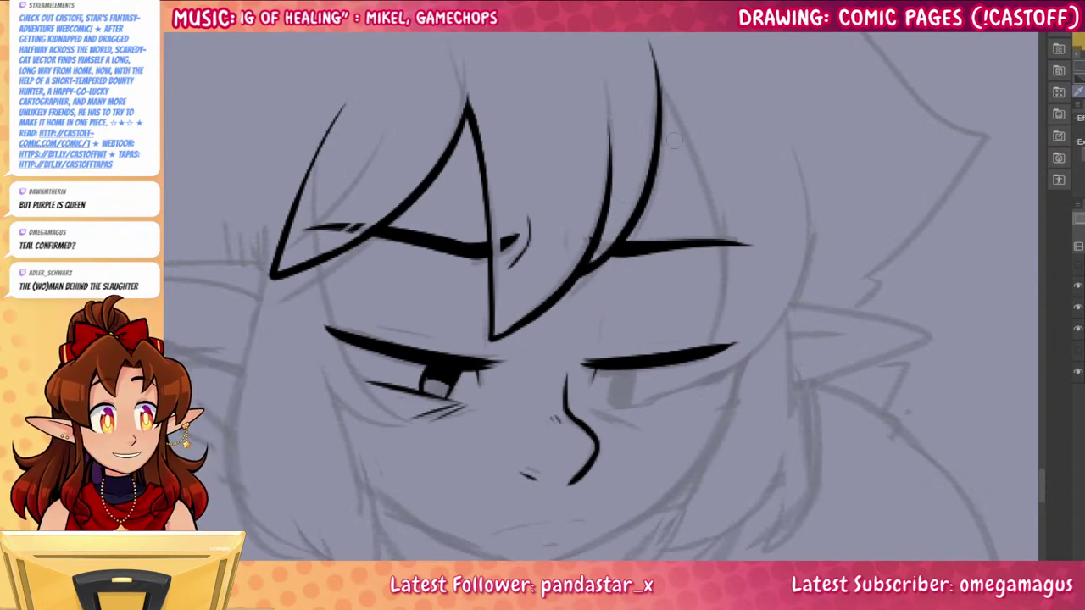
{"action": "mouse_move", "coordinate": [660, 87]}
{"action": "left_mouse_down"}
{"action": "mouse_move", "coordinate": [715, 244]}
{"action": "mouse_move", "coordinate": [705, 346]}
{"action": "left_mouse_up"}
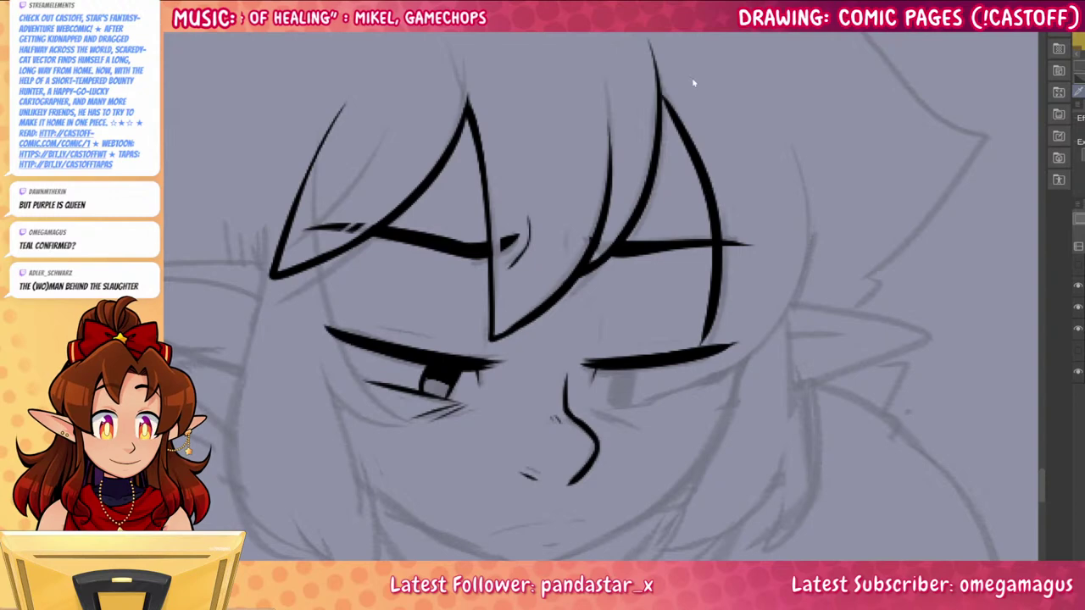
{"action": "key", "text": "ctrl+z"}
{"action": "left_click_drag", "start_coordinate": [657, 95], "coordinate": [719, 326]}
{"action": "key", "text": "ctrl+z"}
{"action": "mouse_move", "coordinate": [660, 88]}
{"action": "left_mouse_down"}
{"action": "mouse_move", "coordinate": [700, 152]}
{"action": "mouse_move", "coordinate": [715, 312]}
{"action": "mouse_move", "coordinate": [767, 296]}
{"action": "mouse_move", "coordinate": [796, 107]}
{"action": "left_mouse_up"}
{"action": "key", "text": "ctrl+z"}
{"action": "mouse_move", "coordinate": [712, 326]}
{"action": "left_mouse_down"}
{"action": "mouse_move", "coordinate": [783, 288]}
{"action": "mouse_move", "coordinate": [829, 140]}
{"action": "left_mouse_up"}
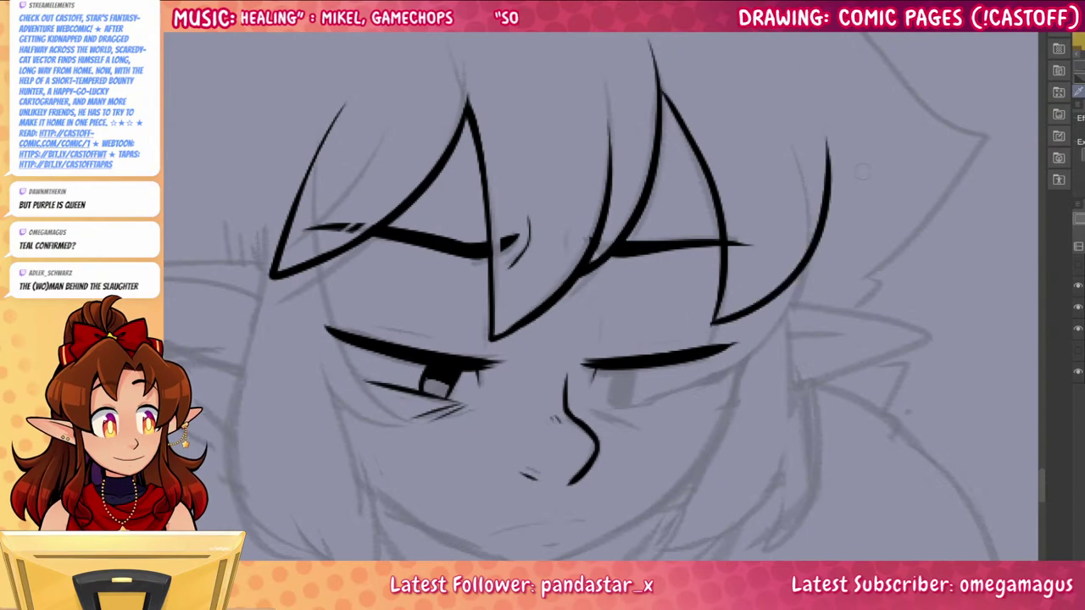
Ink the left-hand side lock with long curved edges, a small flick over the cheek and a pointed lower tip
{"action": "left_click_drag", "start_coordinate": [875, 479], "coordinate": [926, 394]}
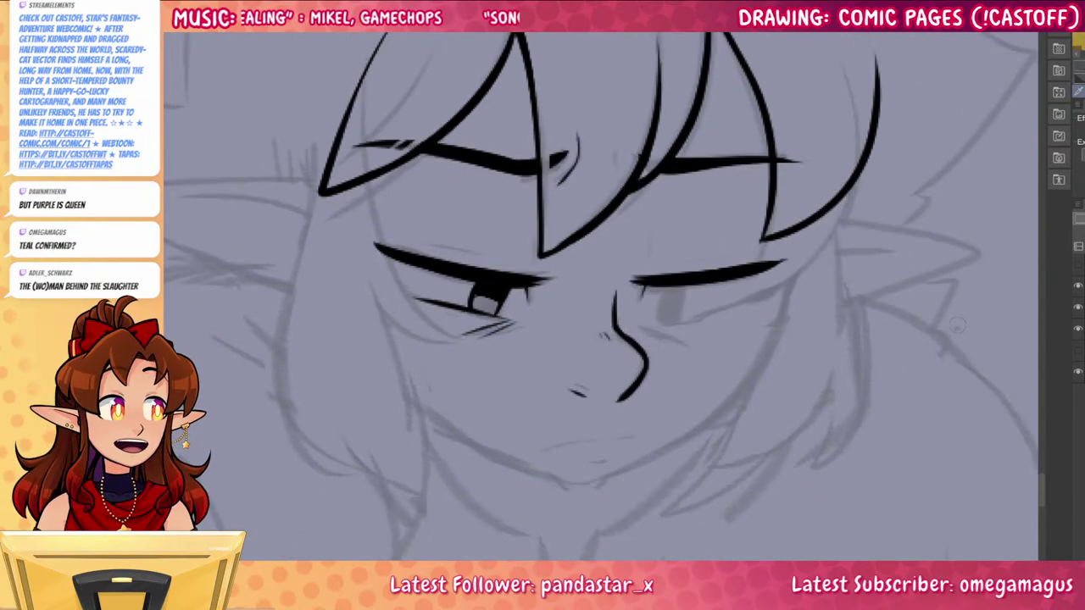
{"action": "left_click_drag", "start_coordinate": [774, 462], "coordinate": [911, 405]}
{"action": "left_click_drag", "start_coordinate": [508, 124], "coordinate": [595, 287]}
{"action": "key", "text": "ctrl+z"}
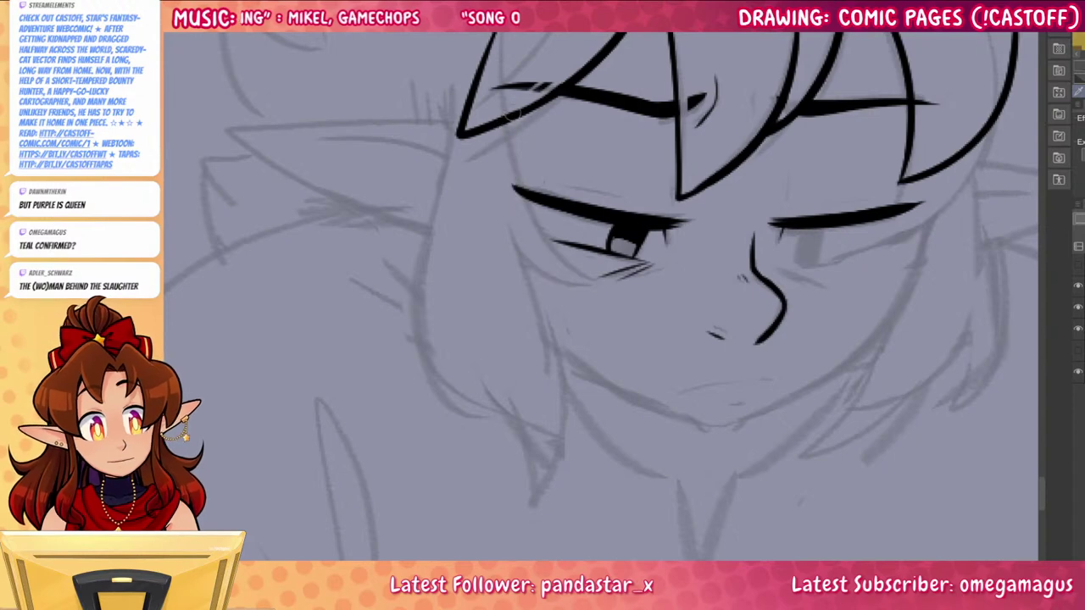
{"action": "mouse_move", "coordinate": [512, 124]}
{"action": "left_mouse_down"}
{"action": "mouse_move", "coordinate": [621, 307]}
{"action": "mouse_move", "coordinate": [540, 313]}
{"action": "left_mouse_up"}
{"action": "mouse_move", "coordinate": [449, 81]}
{"action": "left_mouse_down"}
{"action": "mouse_move", "coordinate": [406, 336]}
{"action": "mouse_move", "coordinate": [503, 446]}
{"action": "mouse_move", "coordinate": [442, 121]}
{"action": "mouse_move", "coordinate": [480, 409]}
{"action": "mouse_move", "coordinate": [509, 417]}
{"action": "left_mouse_up"}
{"action": "key", "text": "ctrl+z"}
{"action": "mouse_move", "coordinate": [479, 374]}
{"action": "left_mouse_down"}
{"action": "mouse_move", "coordinate": [528, 502]}
{"action": "mouse_move", "coordinate": [556, 322]}
{"action": "left_mouse_up"}
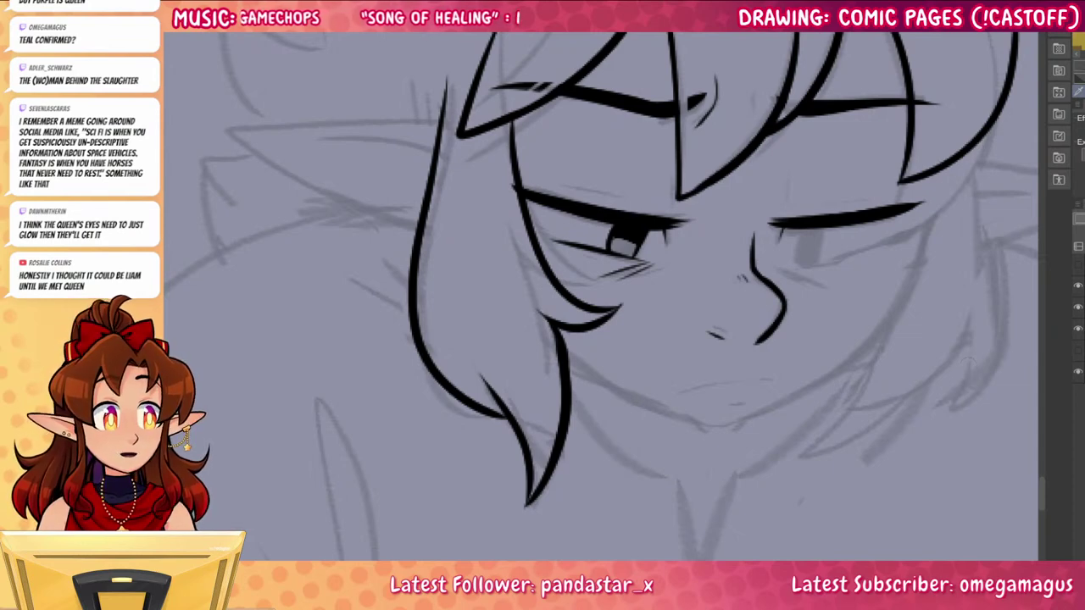
Ink and fill the right-hand eye's iris, and draw thin lower-lid lines slanting outward from it
{"action": "left_click_drag", "start_coordinate": [974, 494], "coordinate": [861, 455]}
{"action": "left_click_drag", "start_coordinate": [805, 415], "coordinate": [778, 516]}
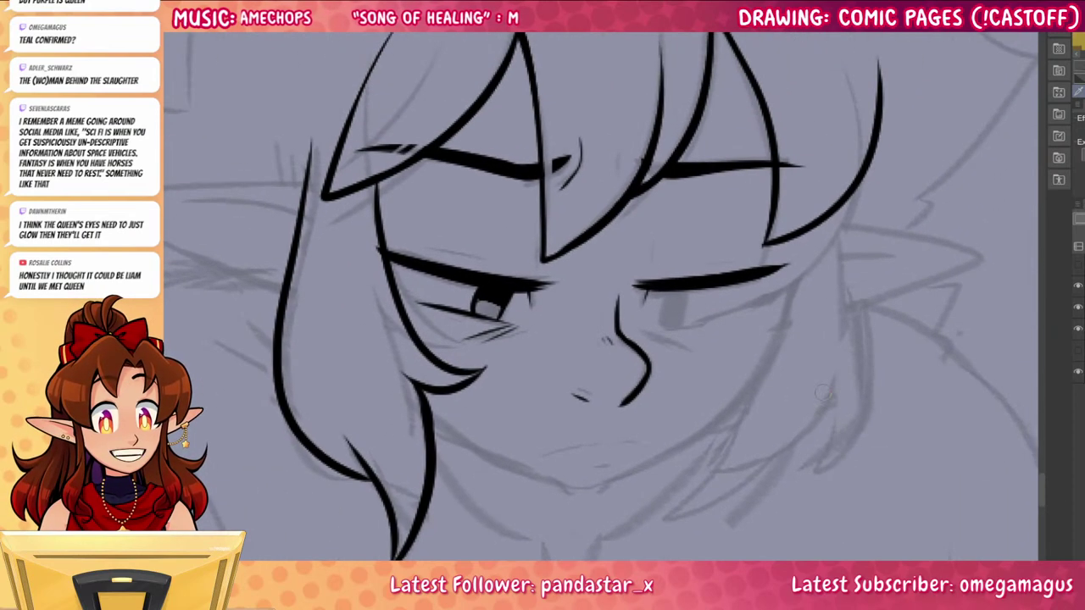
{"action": "mouse_move", "coordinate": [663, 293]}
{"action": "left_mouse_down"}
{"action": "mouse_move", "coordinate": [669, 324]}
{"action": "mouse_move", "coordinate": [686, 290]}
{"action": "mouse_move", "coordinate": [688, 297]}
{"action": "left_mouse_up"}
{"action": "key", "text": "ctrl+z"}
{"action": "key", "text": "g"}
{"action": "left_click", "coordinate": [673, 297]}
{"action": "key", "text": "p"}
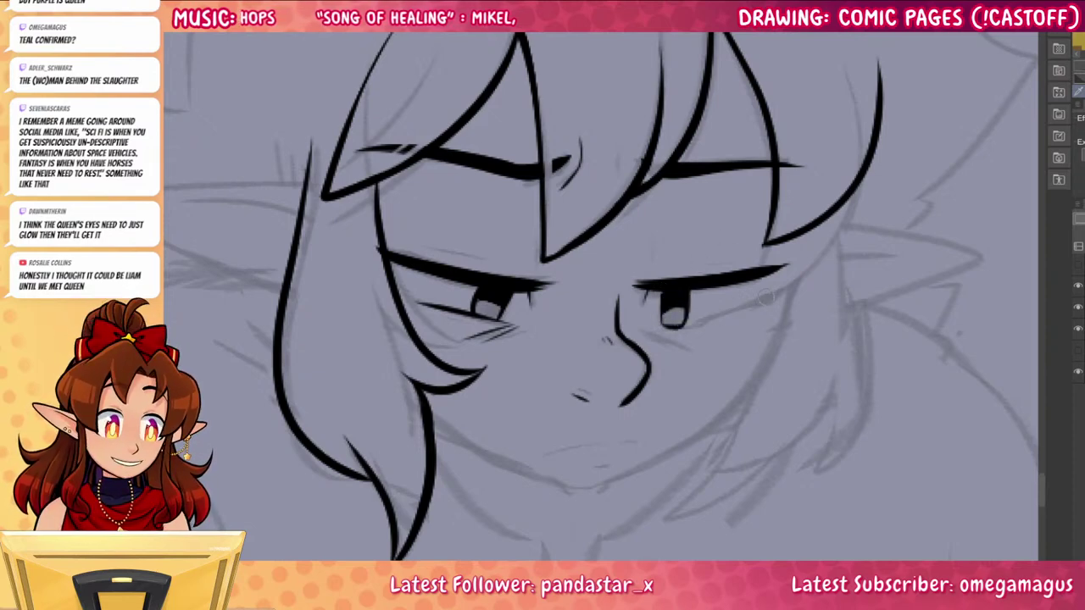
{"action": "left_click_drag", "start_coordinate": [763, 300], "coordinate": [686, 329]}
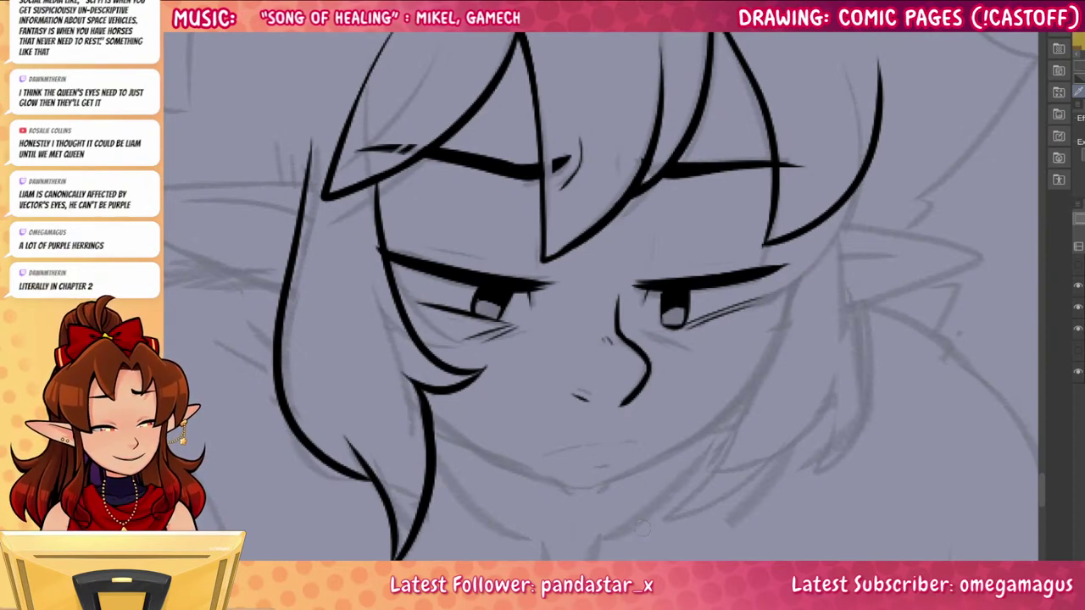
Extend the left-hand eye's lower-lid line to the side lock and thicken the central bang's edge near its peak
{"action": "mouse_move", "coordinate": [848, 428]}
{"action": "left_mouse_down"}
{"action": "mouse_move", "coordinate": [853, 463]}
{"action": "mouse_move", "coordinate": [893, 469]}
{"action": "left_mouse_up"}
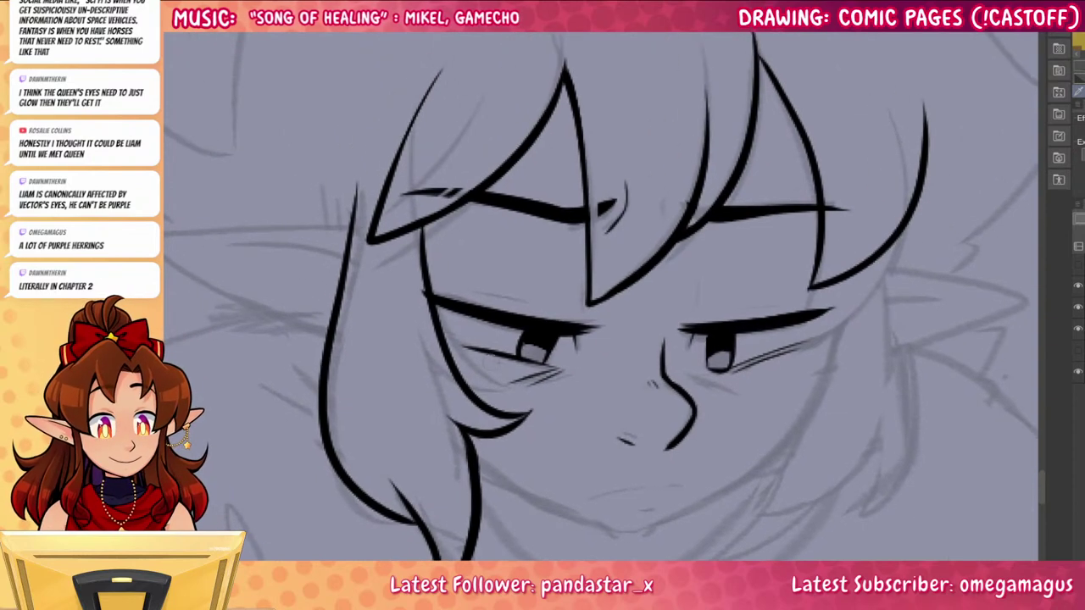
{"action": "left_click_drag", "start_coordinate": [439, 329], "coordinate": [464, 345]}
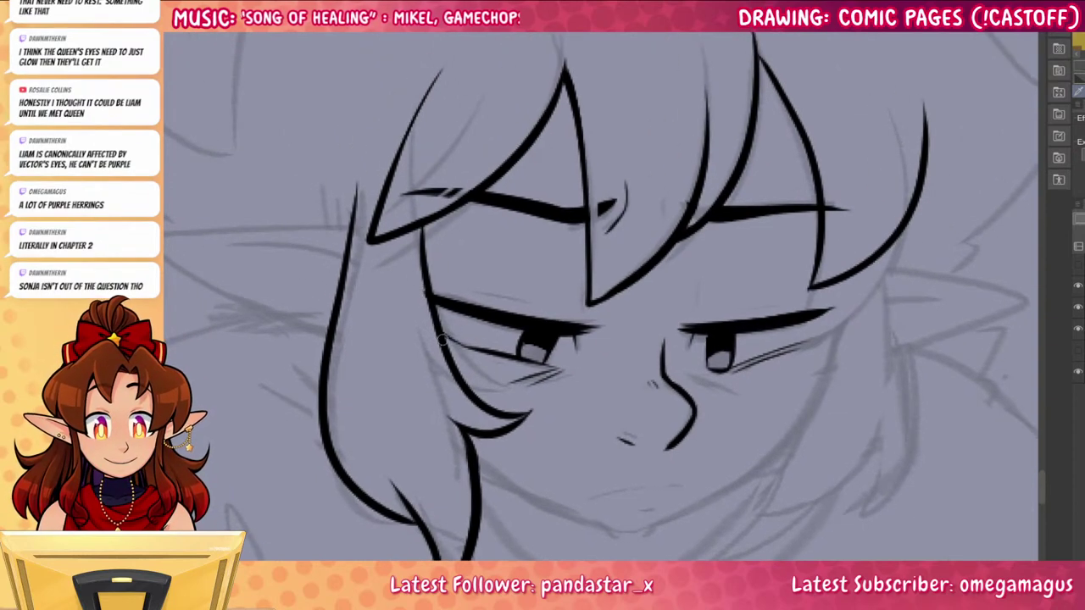
{"action": "left_click_drag", "start_coordinate": [930, 445], "coordinate": [854, 420]}
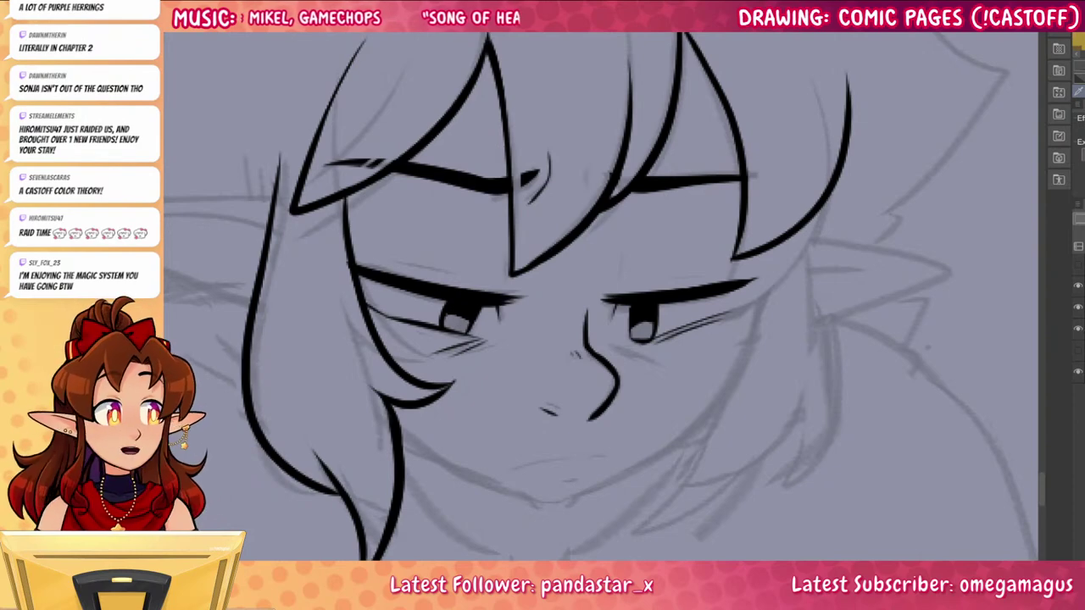
{"action": "mouse_move", "coordinate": [840, 347]}
{"action": "left_mouse_down"}
{"action": "mouse_move", "coordinate": [901, 426]}
{"action": "mouse_move", "coordinate": [903, 504]}
{"action": "mouse_move", "coordinate": [874, 522]}
{"action": "left_mouse_up"}
{"action": "left_click_drag", "start_coordinate": [520, 225], "coordinate": [532, 273]}
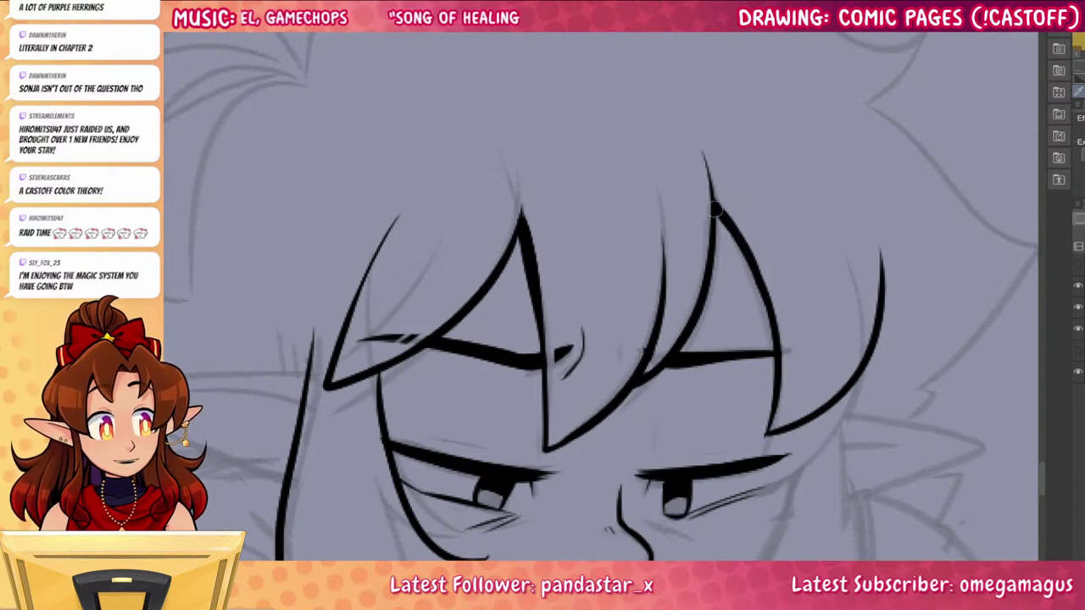
Ink the left half of the hair's crown outline, sweeping up into a small pointed tuft at the top
{"action": "left_click_drag", "start_coordinate": [889, 419], "coordinate": [993, 528]}
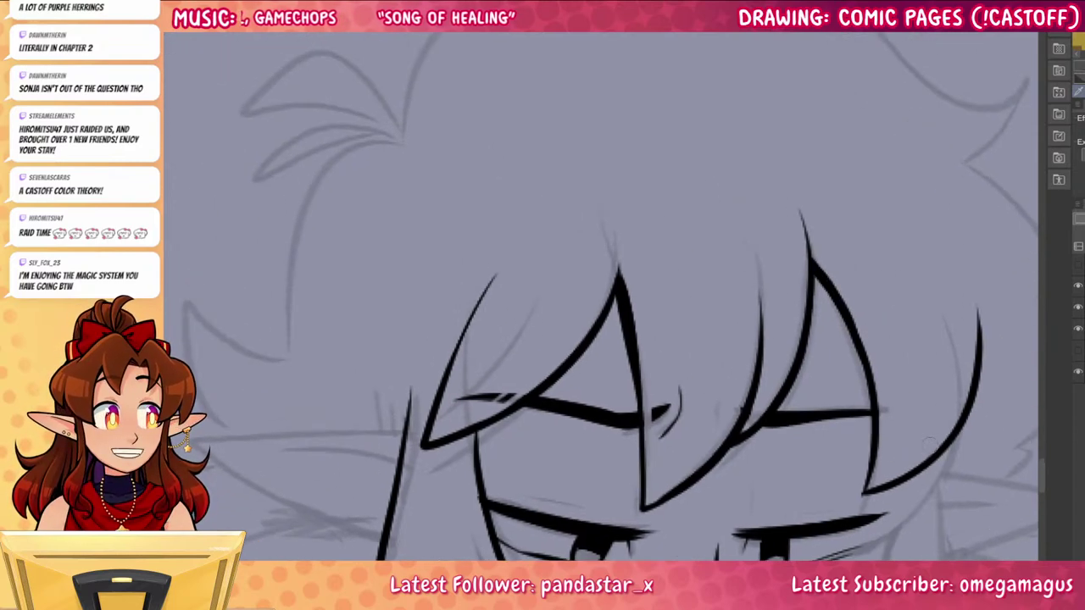
{"action": "scroll", "coordinate": [814, 480], "scroll_direction": "up", "scroll_amount": 5}
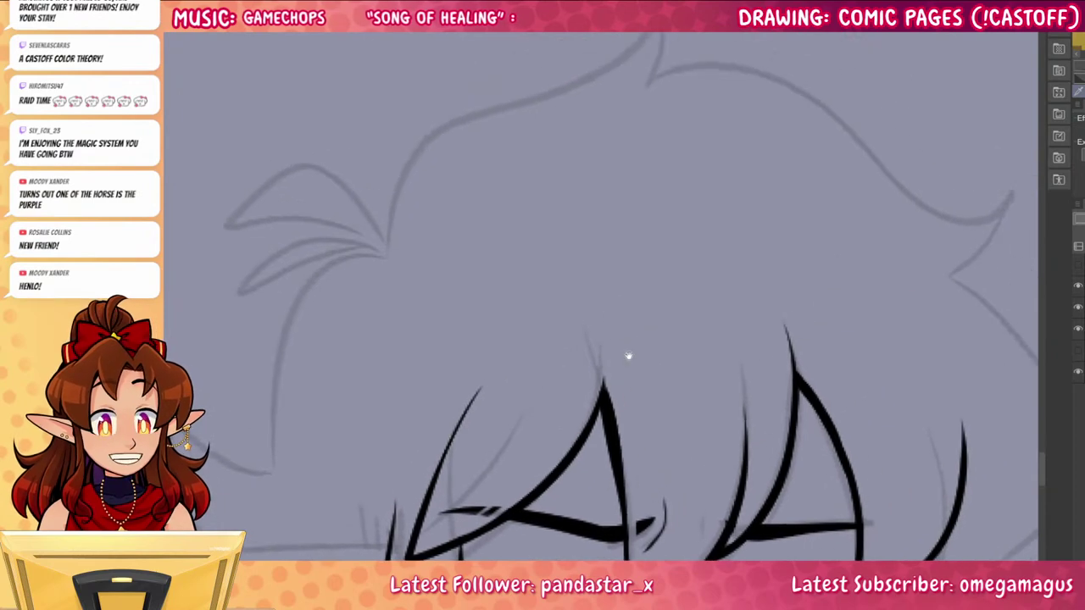
{"action": "left_click_drag", "start_coordinate": [388, 250], "coordinate": [539, 91]}
{"action": "left_click_drag", "start_coordinate": [658, 71], "coordinate": [592, 152]}
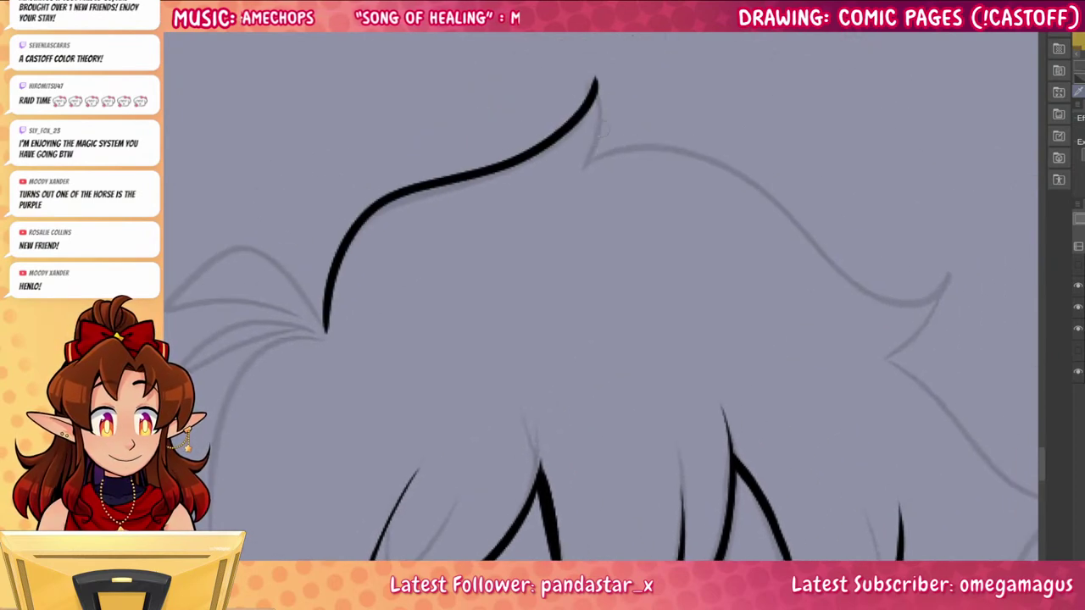
{"action": "key", "text": "ctrl+z"}
{"action": "mouse_move", "coordinate": [322, 331]}
{"action": "left_mouse_down"}
{"action": "mouse_move", "coordinate": [581, 118]}
{"action": "mouse_move", "coordinate": [595, 67]}
{"action": "mouse_move", "coordinate": [585, 160]}
{"action": "mouse_move", "coordinate": [501, 123]}
{"action": "mouse_move", "coordinate": [583, 109]}
{"action": "mouse_move", "coordinate": [852, 253]}
{"action": "left_mouse_up"}
{"action": "key", "text": "ctrl+z"}
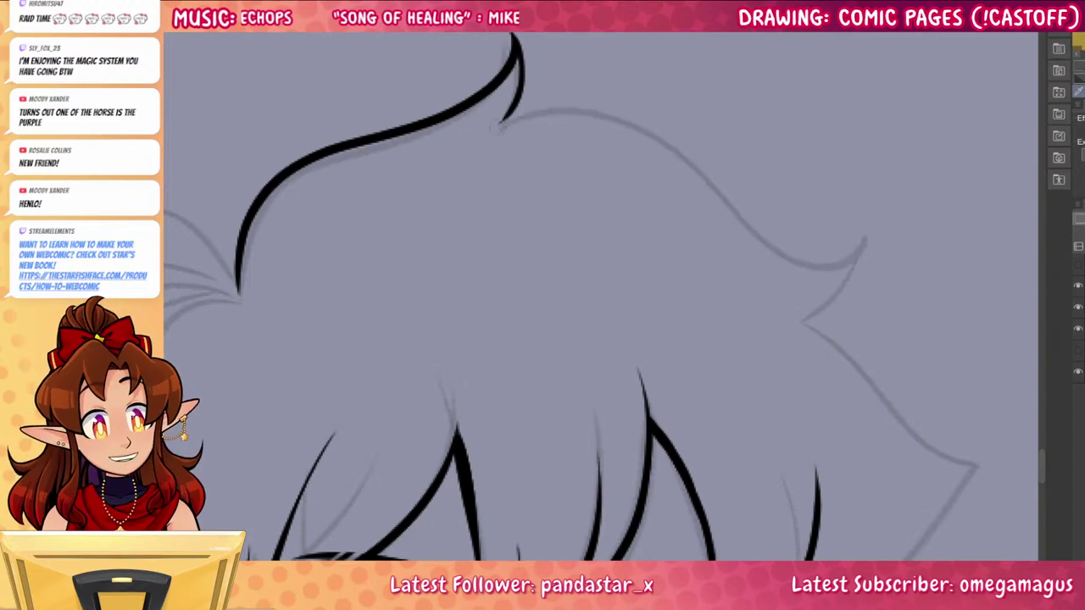
Ink the right half of the crown outline from the tuft down to the outward flick and the notch beneath it
{"action": "mouse_move", "coordinate": [501, 116]}
{"action": "left_mouse_down"}
{"action": "mouse_move", "coordinate": [636, 138]}
{"action": "mouse_move", "coordinate": [839, 254]}
{"action": "left_mouse_up"}
{"action": "key", "text": "ctrl+z"}
{"action": "mouse_move", "coordinate": [500, 119]}
{"action": "left_mouse_down"}
{"action": "mouse_move", "coordinate": [603, 109]}
{"action": "mouse_move", "coordinate": [860, 247]}
{"action": "left_mouse_up"}
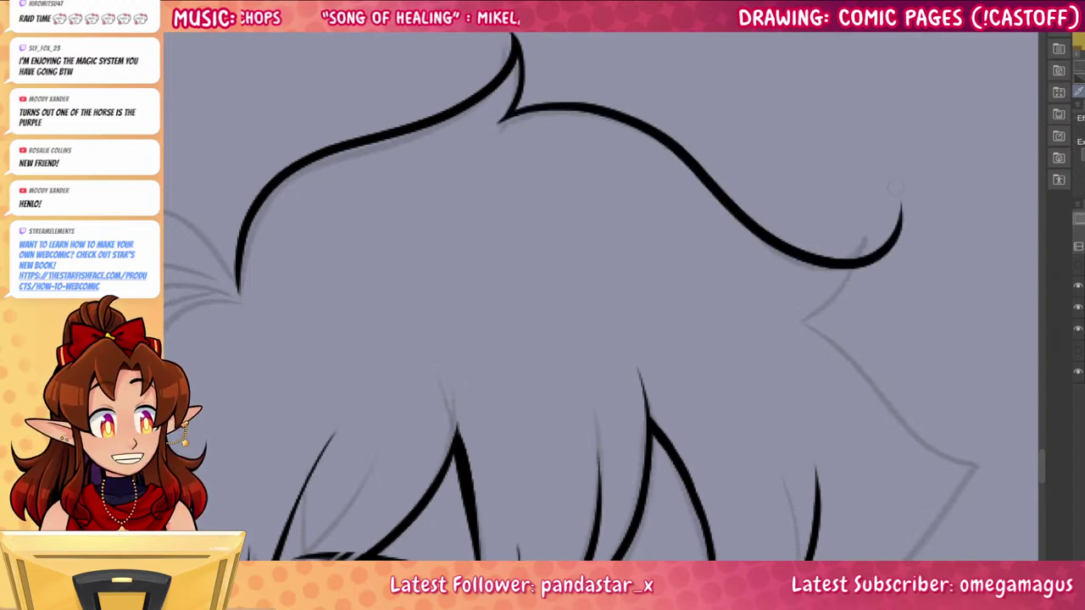
{"action": "key", "text": "ctrl+z"}
{"action": "mouse_move", "coordinate": [500, 119]}
{"action": "left_mouse_down"}
{"action": "mouse_move", "coordinate": [542, 108]}
{"action": "mouse_move", "coordinate": [863, 240]}
{"action": "mouse_move", "coordinate": [854, 271]}
{"action": "mouse_move", "coordinate": [804, 324]}
{"action": "left_mouse_up"}
Ink the large pointed hair spike below the right-hand notch, ending in a small jagged tip above the ear
{"action": "left_click_drag", "start_coordinate": [922, 488], "coordinate": [806, 241]}
{"action": "mouse_move", "coordinate": [700, 76]}
{"action": "left_mouse_down"}
{"action": "mouse_move", "coordinate": [834, 229]}
{"action": "mouse_move", "coordinate": [736, 379]}
{"action": "left_mouse_up"}
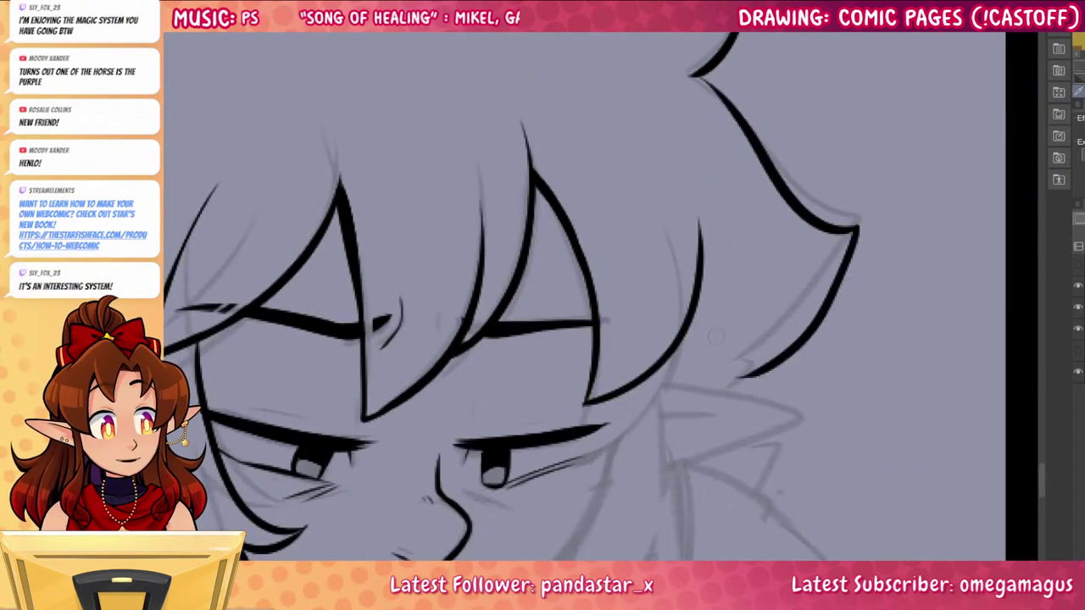
{"action": "key", "text": "ctrl+z"}
{"action": "mouse_move", "coordinate": [698, 78]}
{"action": "left_mouse_down"}
{"action": "mouse_move", "coordinate": [871, 277]}
{"action": "mouse_move", "coordinate": [739, 379]}
{"action": "left_mouse_up"}
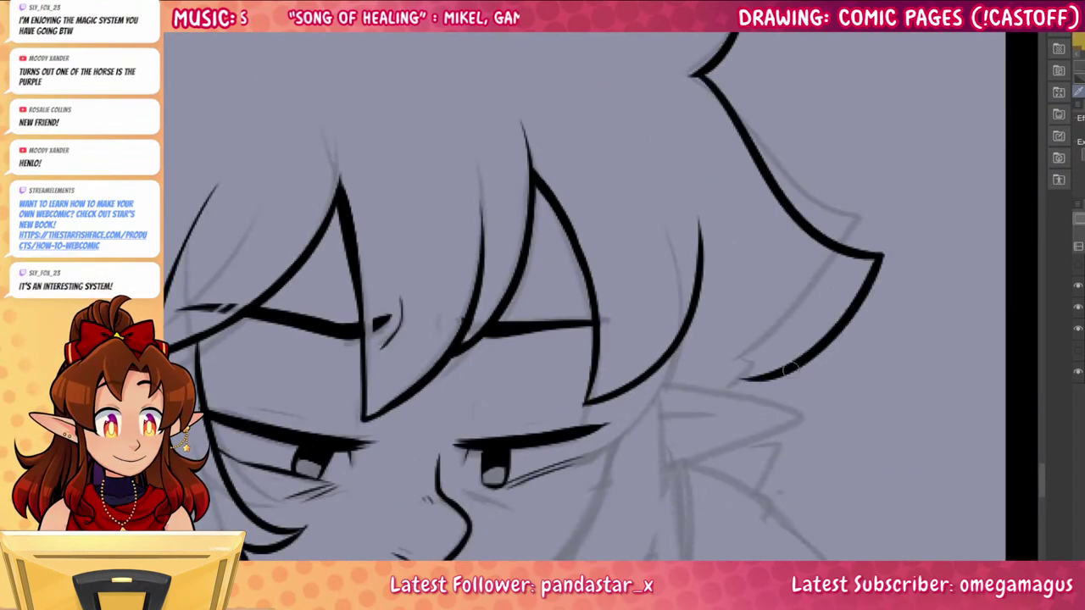
{"action": "left_click_drag", "start_coordinate": [895, 495], "coordinate": [941, 333]}
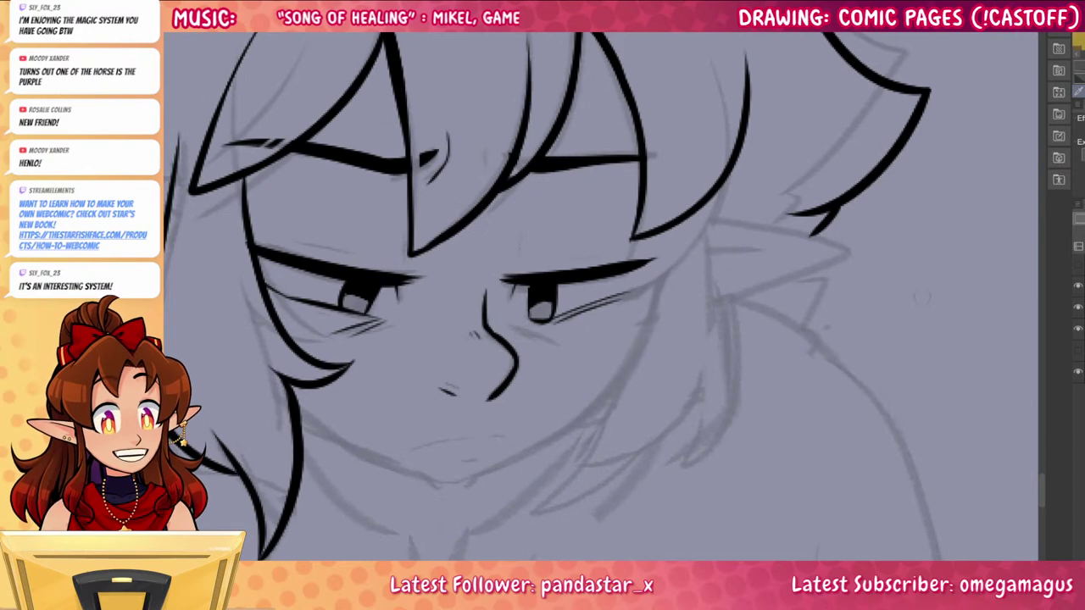
Ink the inner edge of the right-hand side lock as one long curve from the bang to below the jaw
{"action": "mouse_move", "coordinate": [672, 226]}
{"action": "left_mouse_down"}
{"action": "mouse_move", "coordinate": [655, 321]}
{"action": "mouse_move", "coordinate": [664, 263]}
{"action": "mouse_move", "coordinate": [631, 370]}
{"action": "left_mouse_up"}
{"action": "key", "text": "ctrl+z"}
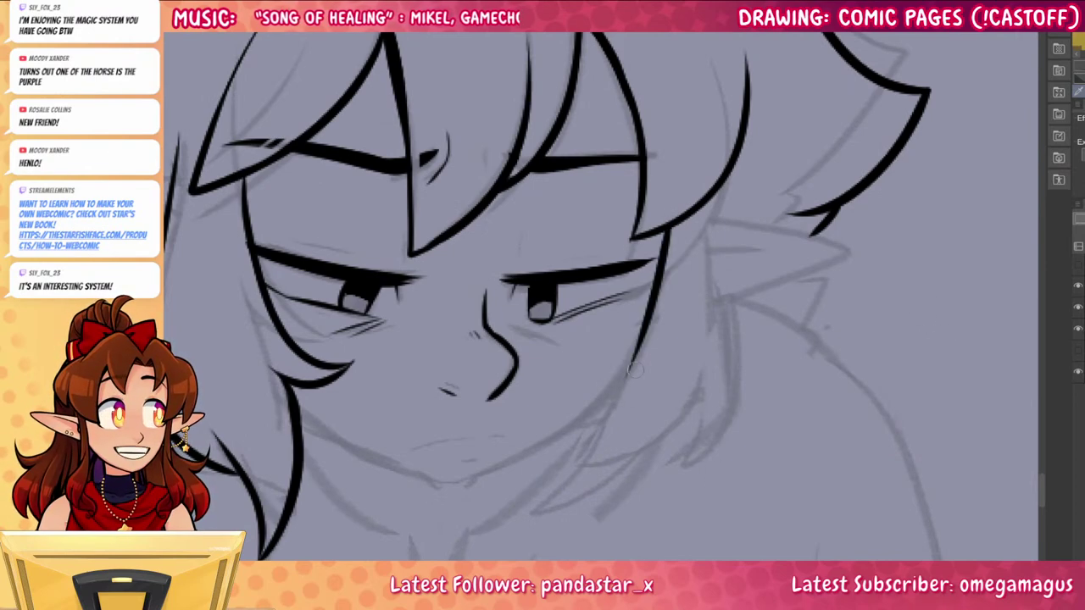
{"action": "left_click_drag", "start_coordinate": [718, 489], "coordinate": [744, 443]}
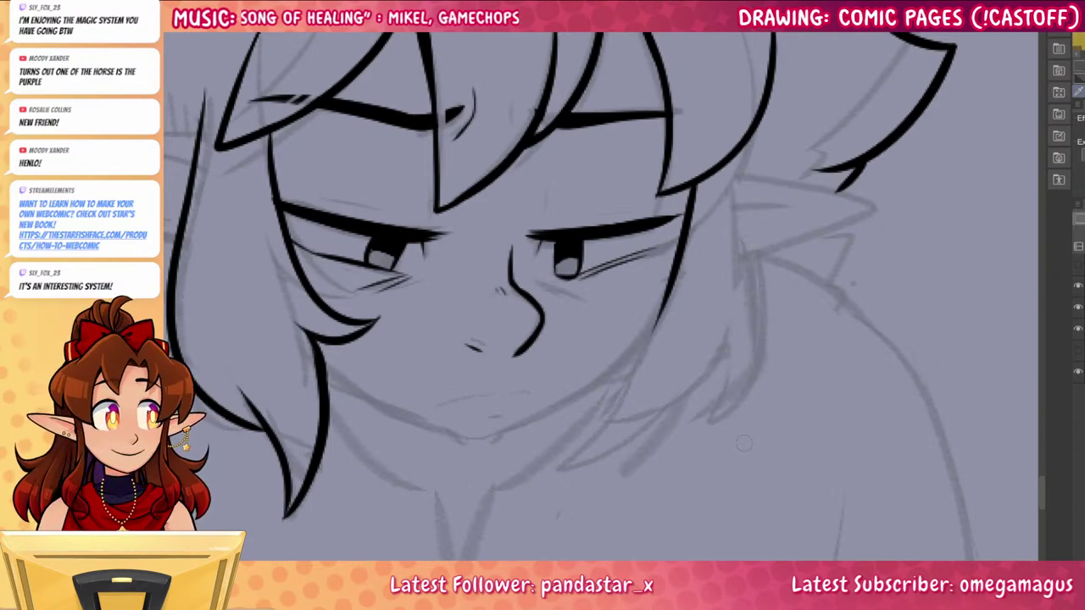
{"action": "mouse_move", "coordinate": [689, 231]}
{"action": "left_mouse_down"}
{"action": "mouse_move", "coordinate": [666, 311]}
{"action": "mouse_move", "coordinate": [586, 435]}
{"action": "left_mouse_up"}
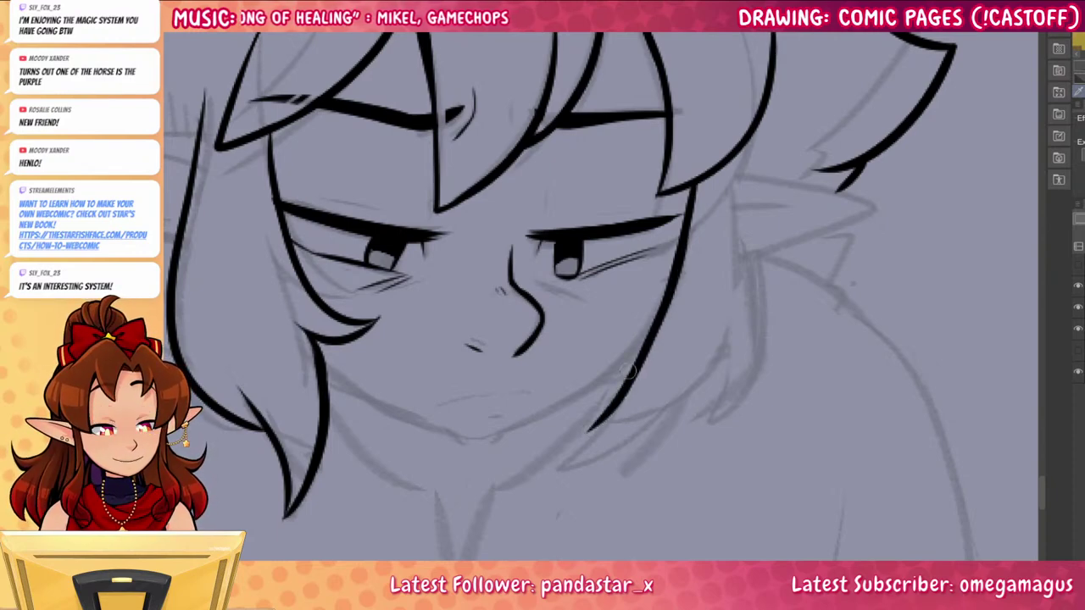
{"action": "key", "text": "ctrl+z"}
{"action": "mouse_move", "coordinate": [554, 468]}
{"action": "left_mouse_down"}
{"action": "mouse_move", "coordinate": [592, 423]}
{"action": "mouse_move", "coordinate": [690, 212]}
{"action": "left_mouse_up"}
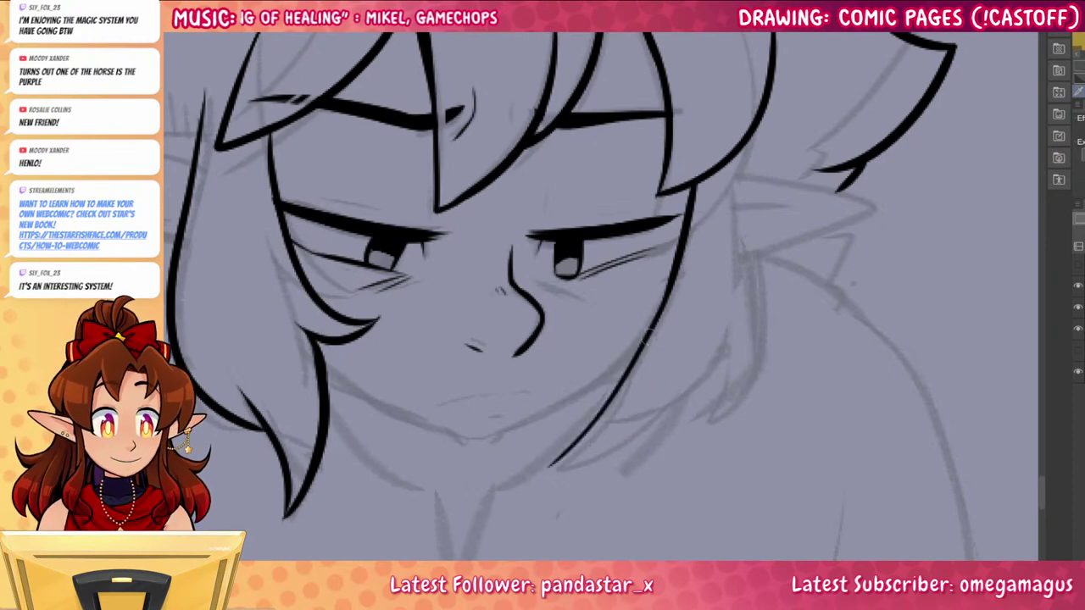
{"action": "key", "text": "ctrl+z"}
{"action": "left_click_drag", "start_coordinate": [554, 468], "coordinate": [682, 225]}
{"action": "key", "text": "ctrl+z"}
{"action": "mouse_move", "coordinate": [552, 468]}
{"action": "left_mouse_down"}
{"action": "mouse_move", "coordinate": [593, 427]}
{"action": "mouse_move", "coordinate": [674, 270]}
{"action": "left_mouse_up"}
Ink the right-hand side lock's split pointed ends and outer edge, and add an inward flick over the cheek
{"action": "left_click_drag", "start_coordinate": [558, 469], "coordinate": [729, 347]}
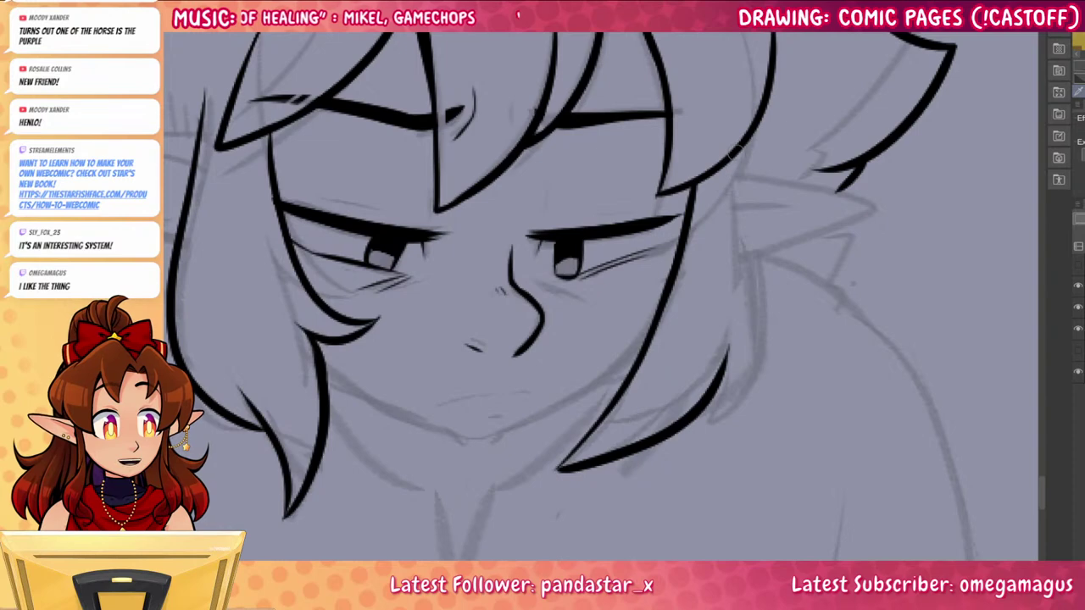
{"action": "mouse_move", "coordinate": [734, 155]}
{"action": "left_mouse_down"}
{"action": "mouse_move", "coordinate": [701, 453]}
{"action": "mouse_move", "coordinate": [734, 485]}
{"action": "left_mouse_up"}
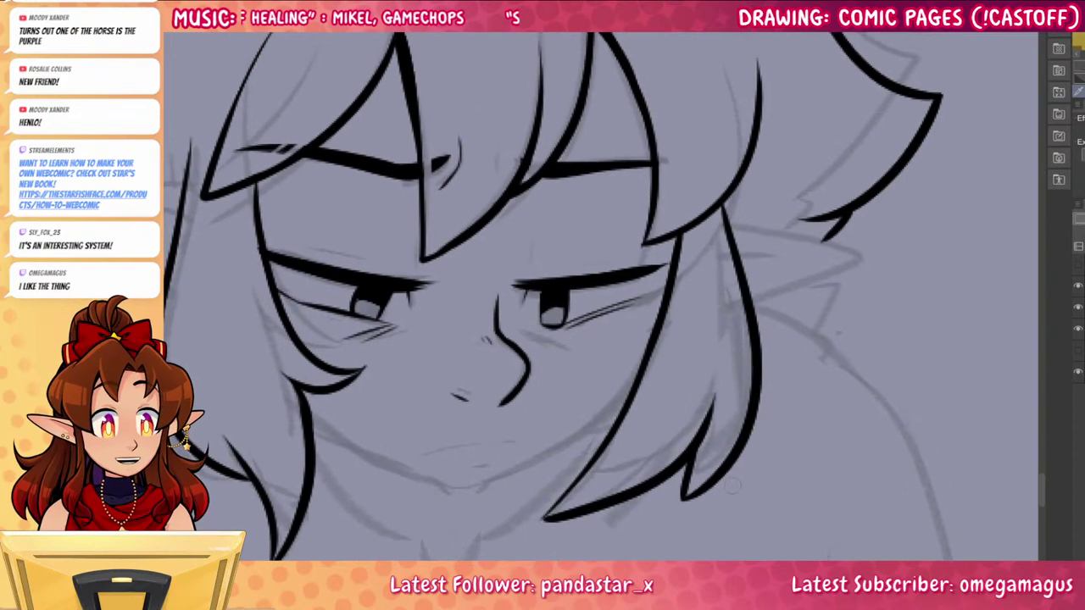
{"action": "mouse_move", "coordinate": [651, 339]}
{"action": "left_mouse_down"}
{"action": "mouse_move", "coordinate": [578, 387]}
{"action": "mouse_move", "coordinate": [624, 411]}
{"action": "mouse_move", "coordinate": [652, 349]}
{"action": "mouse_move", "coordinate": [623, 373]}
{"action": "left_mouse_up"}
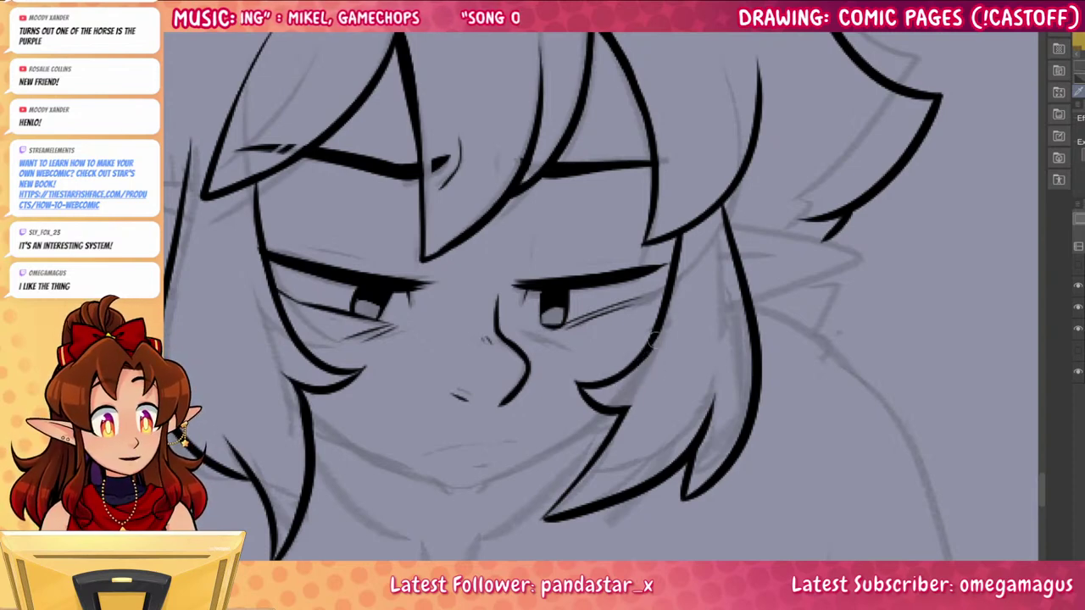
Ink the jawline between the two side locks as two curves meeting in a clean, shallow chin point
{"action": "left_click_drag", "start_coordinate": [770, 521], "coordinate": [900, 408]}
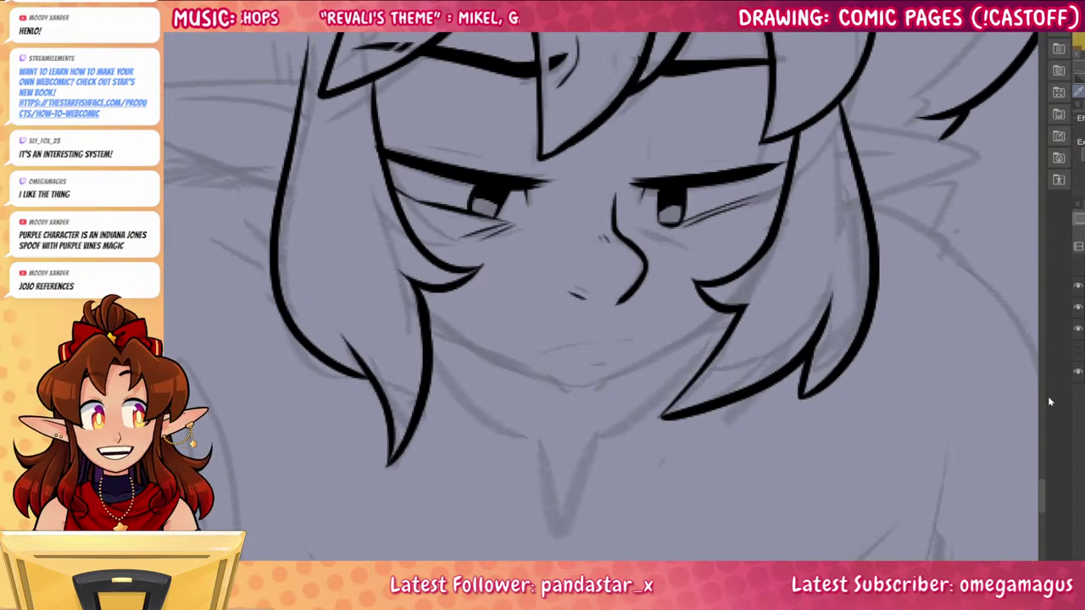
{"action": "left_click_drag", "start_coordinate": [729, 466], "coordinate": [759, 504]}
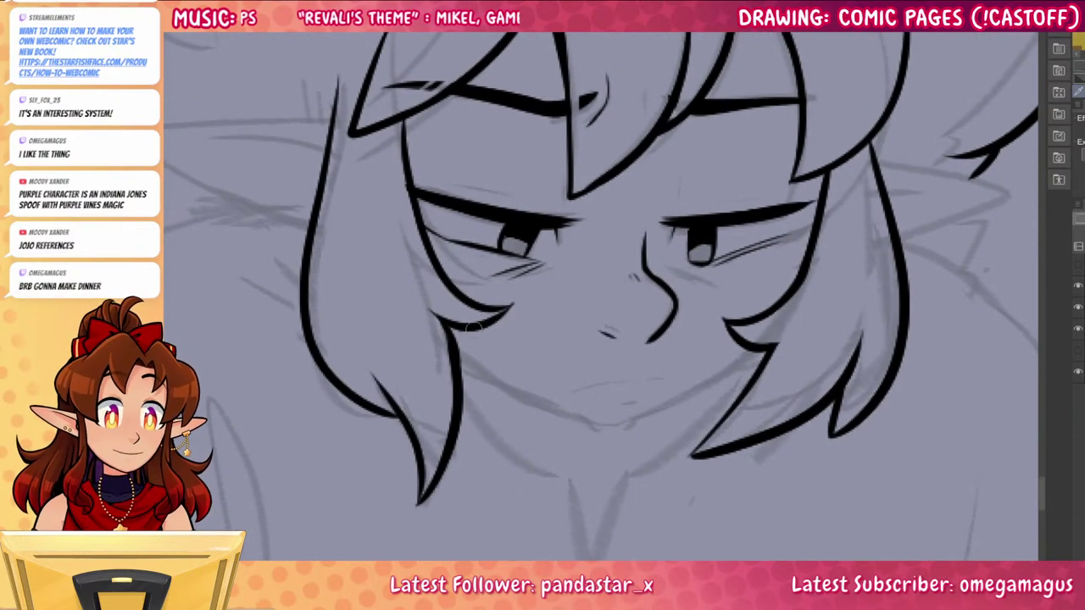
{"action": "left_click_drag", "start_coordinate": [456, 373], "coordinate": [637, 430]}
{"action": "key", "text": "ctrl+z"}
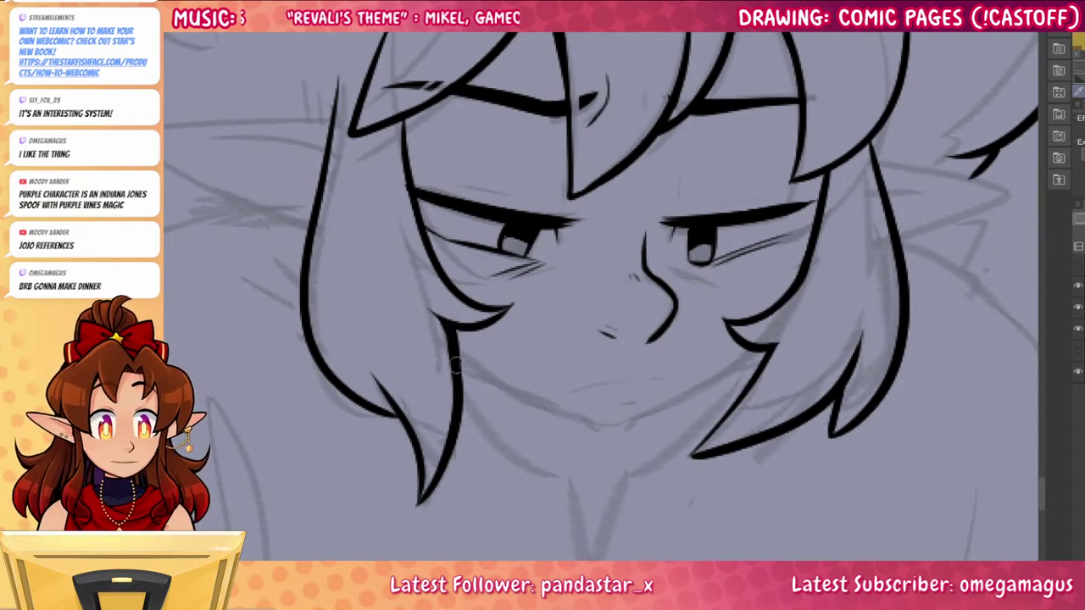
{"action": "mouse_move", "coordinate": [457, 361]}
{"action": "left_mouse_down"}
{"action": "mouse_move", "coordinate": [620, 431]}
{"action": "mouse_move", "coordinate": [729, 366]}
{"action": "left_mouse_up"}
{"action": "key", "text": "ctrl+z"}
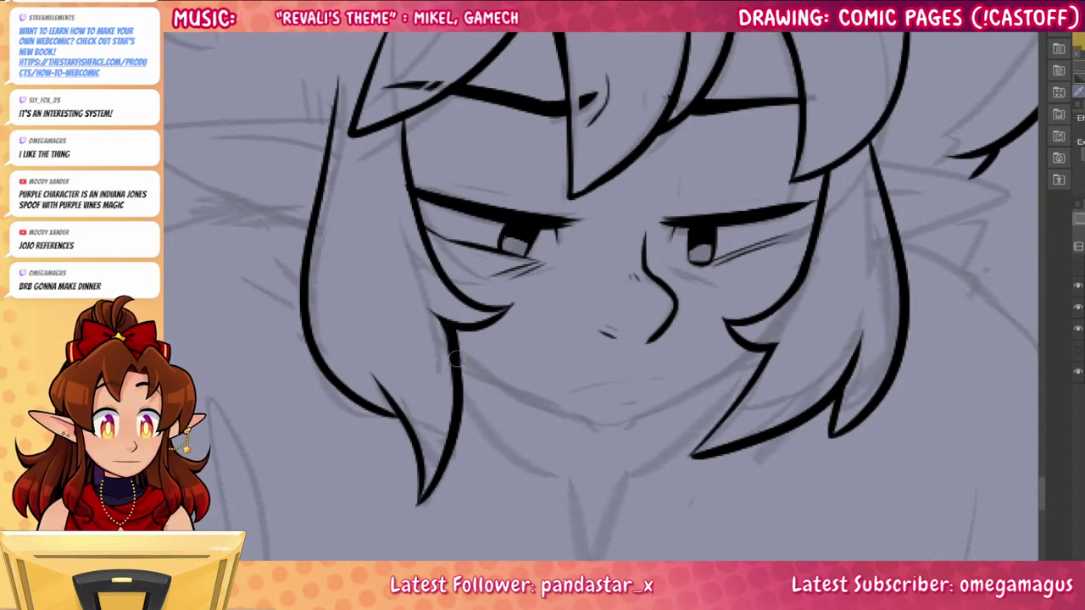
{"action": "mouse_move", "coordinate": [456, 359]}
{"action": "left_mouse_down"}
{"action": "mouse_move", "coordinate": [591, 427]}
{"action": "mouse_move", "coordinate": [642, 422]}
{"action": "mouse_move", "coordinate": [768, 343]}
{"action": "left_mouse_up"}
{"action": "key", "text": "ctrl+z"}
{"action": "left_click_drag", "start_coordinate": [620, 432], "coordinate": [773, 340]}
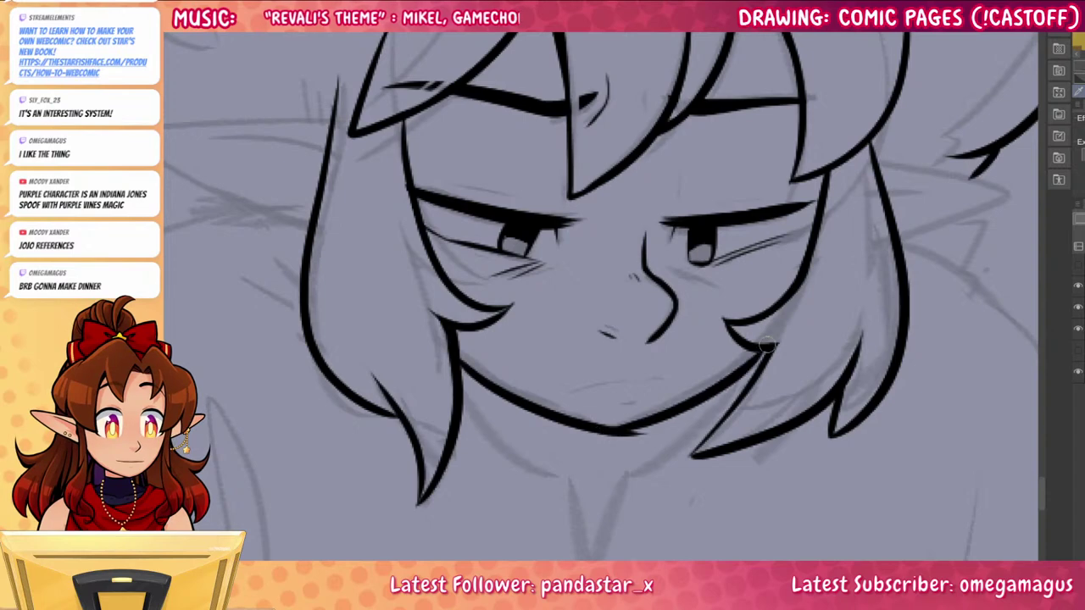
{"action": "left_click_drag", "start_coordinate": [612, 439], "coordinate": [657, 428]}
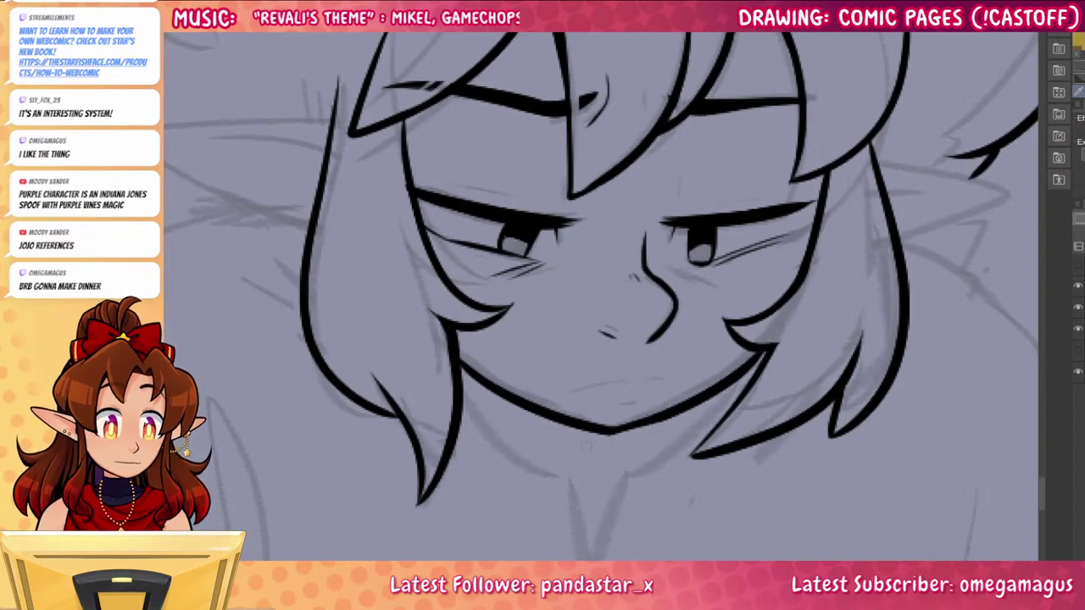
Thicken the right-hand side lock's inner edge and its junction with the jawline
{"action": "left_click_drag", "start_coordinate": [766, 354], "coordinate": [755, 368]}
{"action": "left_click_drag", "start_coordinate": [697, 454], "coordinate": [766, 353]}
{"action": "left_click_drag", "start_coordinate": [754, 367], "coordinate": [774, 349]}
{"action": "left_click_drag", "start_coordinate": [787, 525], "coordinate": [842, 511]}
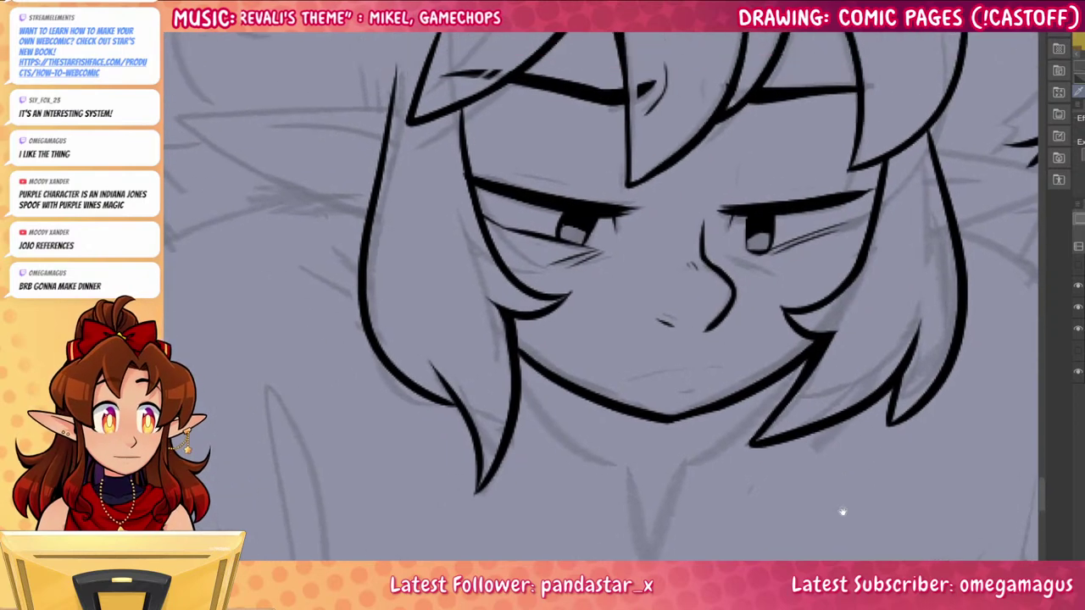
Ink the left-hand pointed ear's outline and inner fold, and add a thick tapered stroke where it meets the side lock
{"action": "left_click_drag", "start_coordinate": [831, 417], "coordinate": [888, 514]}
{"action": "left_click_drag", "start_coordinate": [809, 448], "coordinate": [877, 480]}
{"action": "mouse_move", "coordinate": [512, 234]}
{"action": "left_mouse_down"}
{"action": "mouse_move", "coordinate": [287, 226]}
{"action": "mouse_move", "coordinate": [460, 336]}
{"action": "mouse_move", "coordinate": [496, 346]}
{"action": "left_mouse_up"}
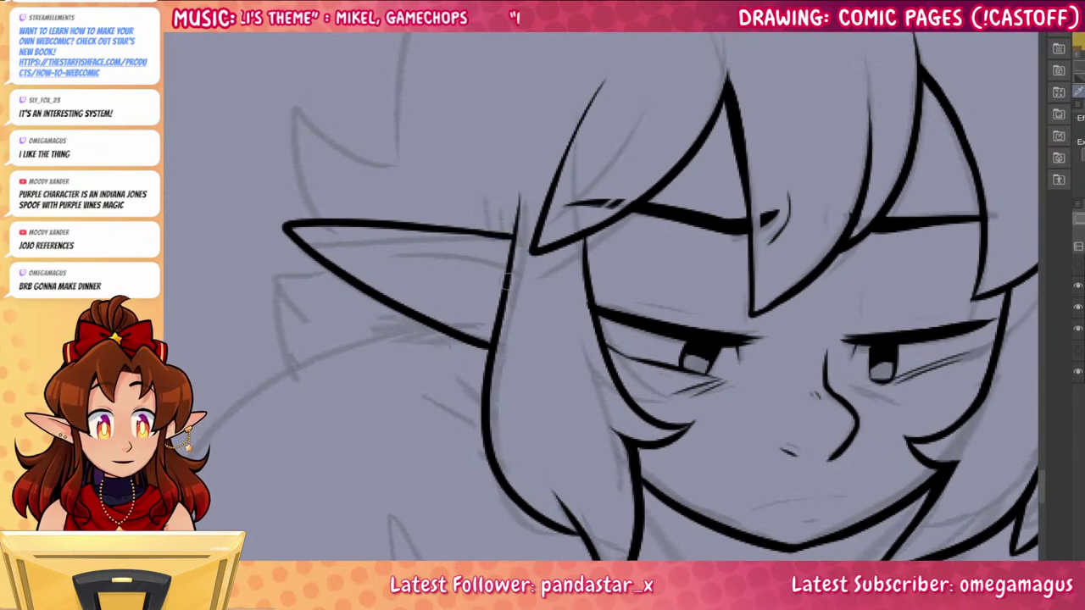
{"action": "left_click_drag", "start_coordinate": [508, 276], "coordinate": [390, 240]}
{"action": "mouse_move", "coordinate": [513, 236]}
{"action": "left_mouse_down"}
{"action": "mouse_move", "coordinate": [521, 175]}
{"action": "mouse_move", "coordinate": [491, 239]}
{"action": "mouse_move", "coordinate": [520, 161]}
{"action": "left_mouse_up"}
{"action": "key", "text": "ctrl+z"}
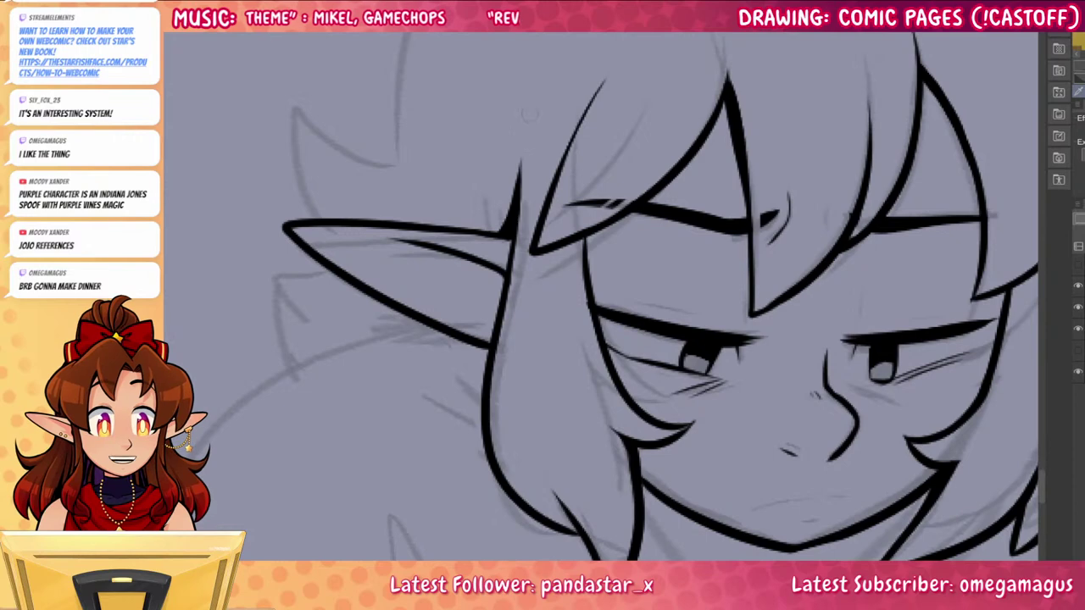
Thicken the left-hand side lock's inner edge under the bang and the hair notches at the crown spike and right-hand spike
{"action": "mouse_move", "coordinate": [879, 427]}
{"action": "left_mouse_down"}
{"action": "mouse_move", "coordinate": [847, 455]}
{"action": "mouse_move", "coordinate": [610, 425]}
{"action": "left_mouse_up"}
{"action": "left_click_drag", "start_coordinate": [320, 233], "coordinate": [328, 312]}
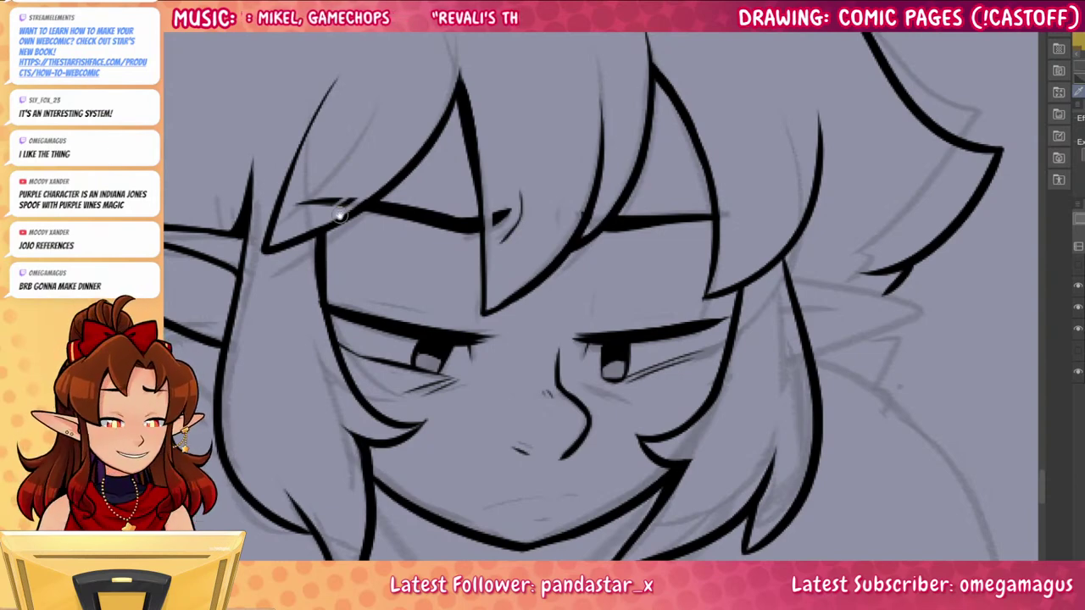
{"action": "scroll", "coordinate": [894, 482], "scroll_direction": "up", "scroll_amount": 8}
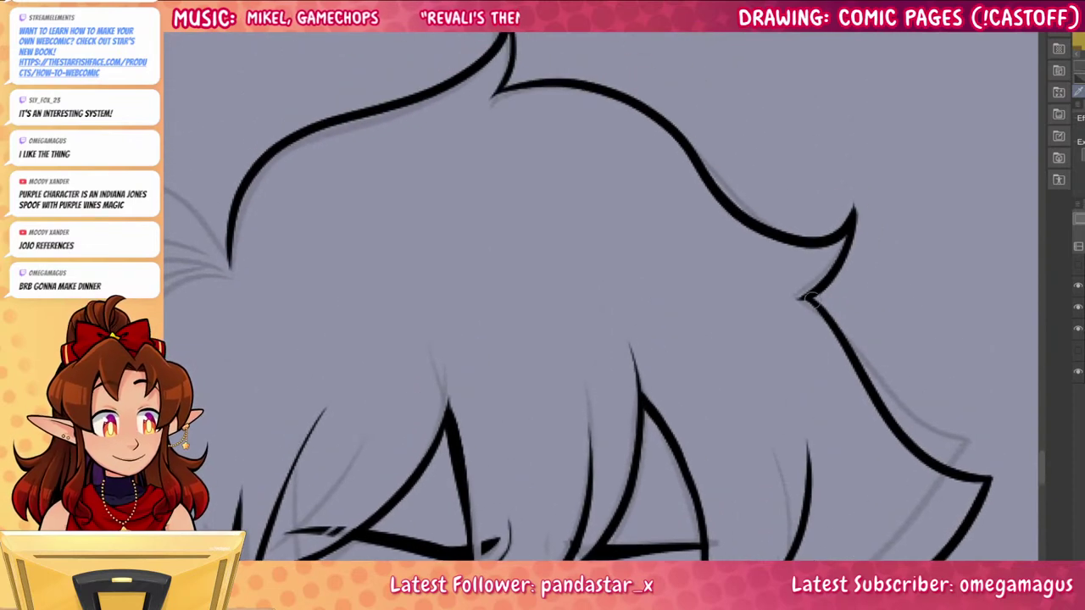
{"action": "left_click_drag", "start_coordinate": [845, 254], "coordinate": [807, 299]}
{"action": "left_click_drag", "start_coordinate": [519, 56], "coordinate": [501, 90]}
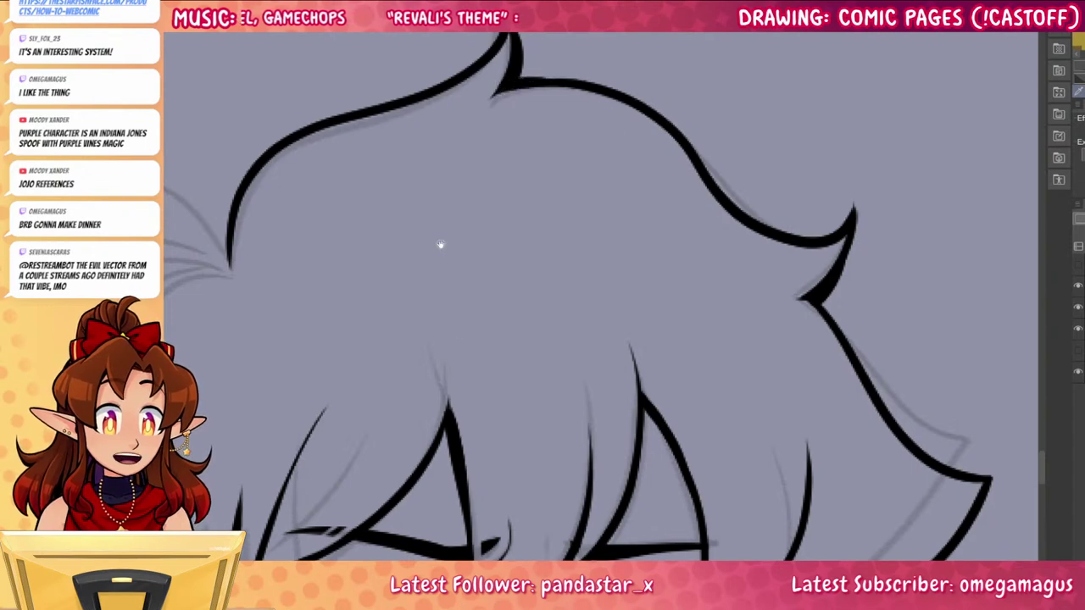
Ink the left-hand hair outline from the crown's end down to a pointed, upturned flick that meets the ear
{"action": "left_click_drag", "start_coordinate": [440, 245], "coordinate": [681, 183]}
{"action": "mouse_move", "coordinate": [475, 203]}
{"action": "left_mouse_down"}
{"action": "mouse_move", "coordinate": [362, 418]}
{"action": "mouse_move", "coordinate": [372, 333]}
{"action": "mouse_move", "coordinate": [370, 415]}
{"action": "mouse_move", "coordinate": [432, 208]}
{"action": "mouse_move", "coordinate": [353, 432]}
{"action": "mouse_move", "coordinate": [441, 206]}
{"action": "mouse_move", "coordinate": [358, 422]}
{"action": "mouse_move", "coordinate": [329, 428]}
{"action": "mouse_move", "coordinate": [264, 371]}
{"action": "mouse_move", "coordinate": [277, 485]}
{"action": "left_mouse_up"}
{"action": "key", "text": "ctrl+z"}
{"action": "key", "text": "ctrl+z"}
{"action": "key", "text": "ctrl+z"}
{"action": "left_click_drag", "start_coordinate": [675, 444], "coordinate": [681, 434]}
{"action": "left_click_drag", "start_coordinate": [359, 413], "coordinate": [381, 253]}
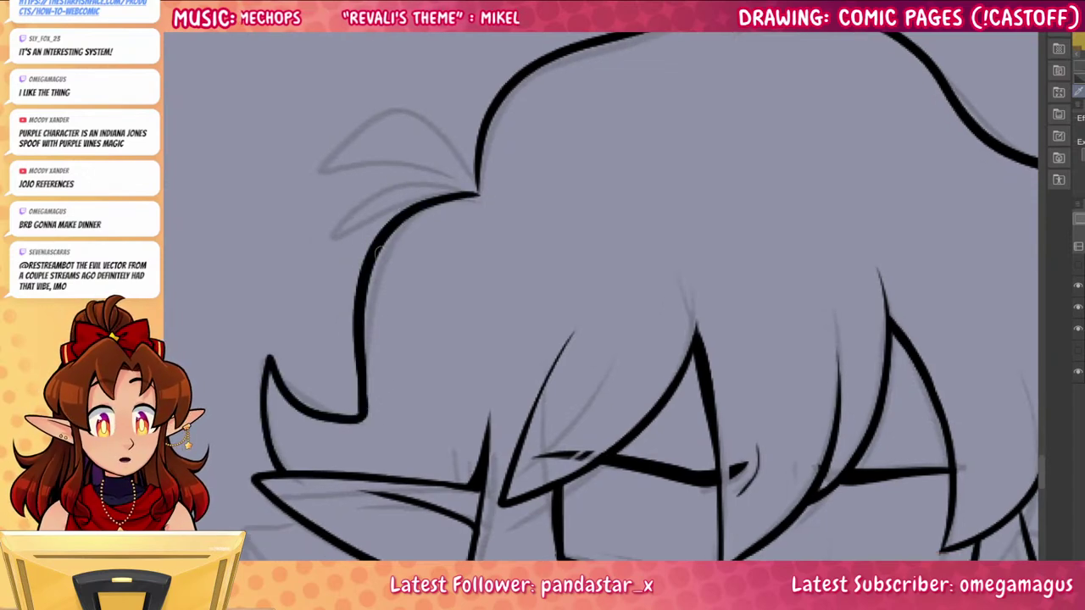
{"action": "key", "text": "ctrl+z"}
{"action": "left_click_drag", "start_coordinate": [362, 417], "coordinate": [383, 248]}
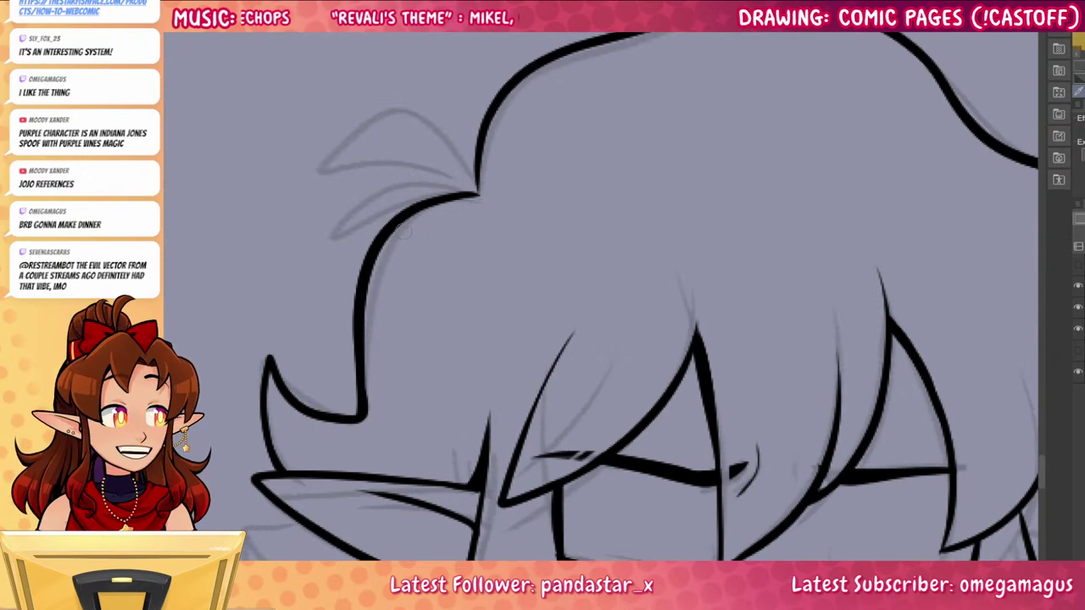
Ink two curved, leaf-shaped hair tufts at the left-hand notch, with two short accent strokes inside the hair beside it
{"action": "mouse_move", "coordinate": [476, 195]}
{"action": "left_mouse_down"}
{"action": "mouse_move", "coordinate": [467, 173]}
{"action": "mouse_move", "coordinate": [314, 174]}
{"action": "mouse_move", "coordinate": [476, 193]}
{"action": "mouse_move", "coordinate": [318, 257]}
{"action": "mouse_move", "coordinate": [473, 187]}
{"action": "left_mouse_up"}
{"action": "key", "text": "ctrl+z"}
{"action": "key", "text": "ctrl+z"}
{"action": "key", "text": "ctrl+z"}
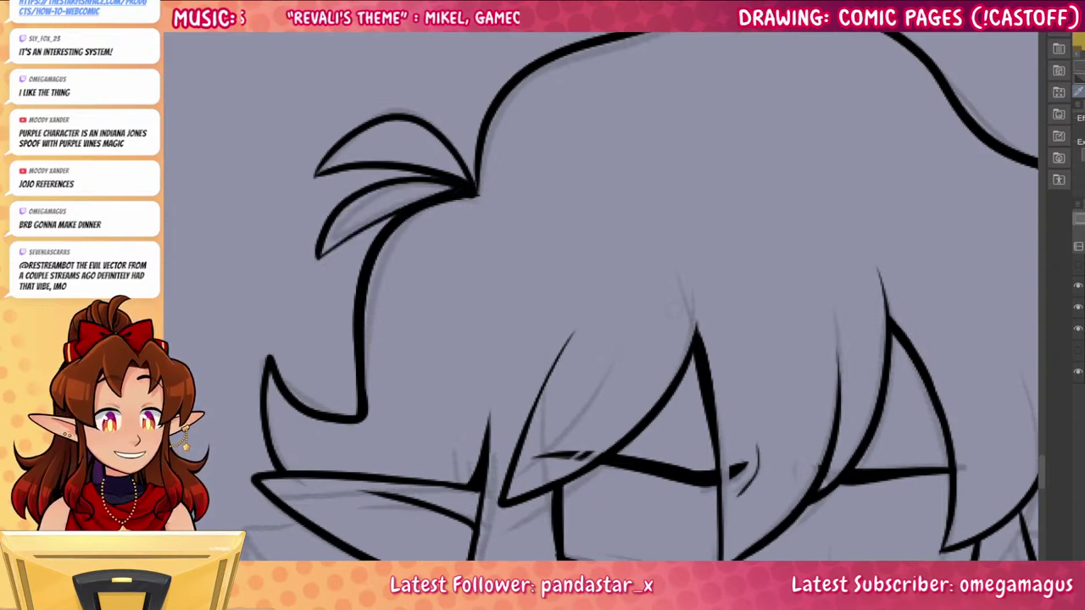
{"action": "mouse_move", "coordinate": [507, 146]}
{"action": "left_mouse_down"}
{"action": "mouse_move", "coordinate": [494, 187]}
{"action": "mouse_move", "coordinate": [512, 187]}
{"action": "left_mouse_up"}
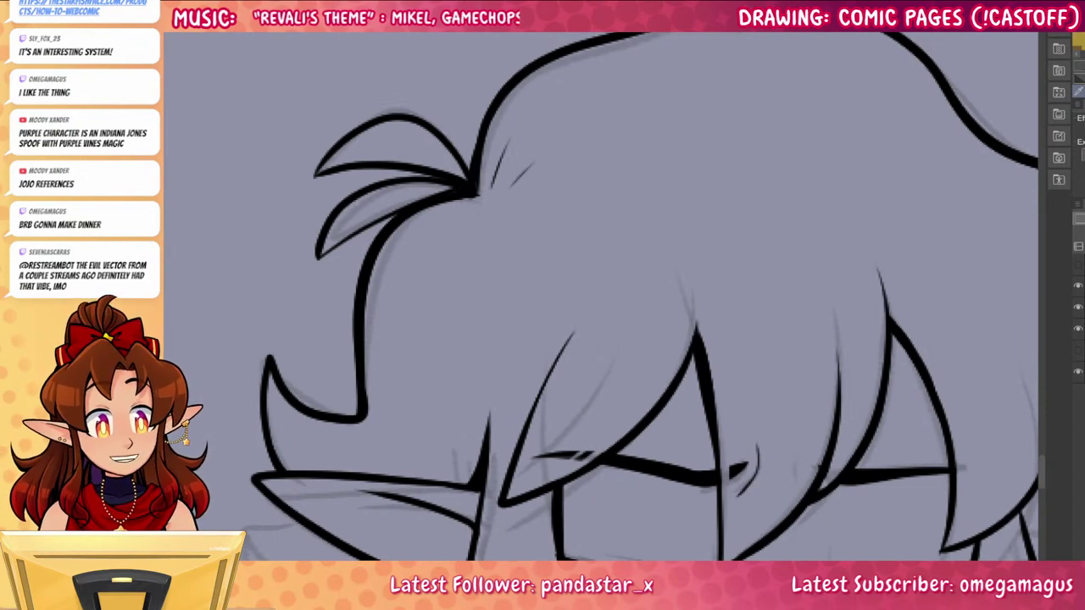
Ink the pointed hair tuft that sticks out behind and below the left-hand ear
{"action": "left_click_drag", "start_coordinate": [712, 450], "coordinate": [696, 502]}
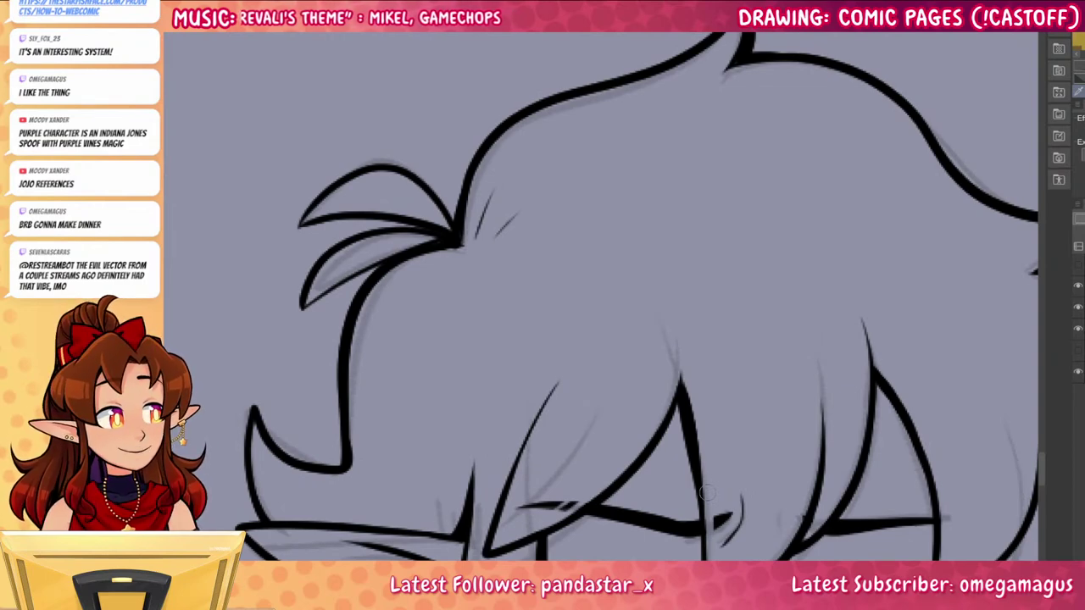
{"action": "left_click_drag", "start_coordinate": [683, 503], "coordinate": [792, 300]}
{"action": "left_click_drag", "start_coordinate": [682, 449], "coordinate": [746, 372]}
{"action": "mouse_move", "coordinate": [461, 300]}
{"action": "left_mouse_down"}
{"action": "mouse_move", "coordinate": [403, 298]}
{"action": "mouse_move", "coordinate": [420, 394]}
{"action": "left_mouse_up"}
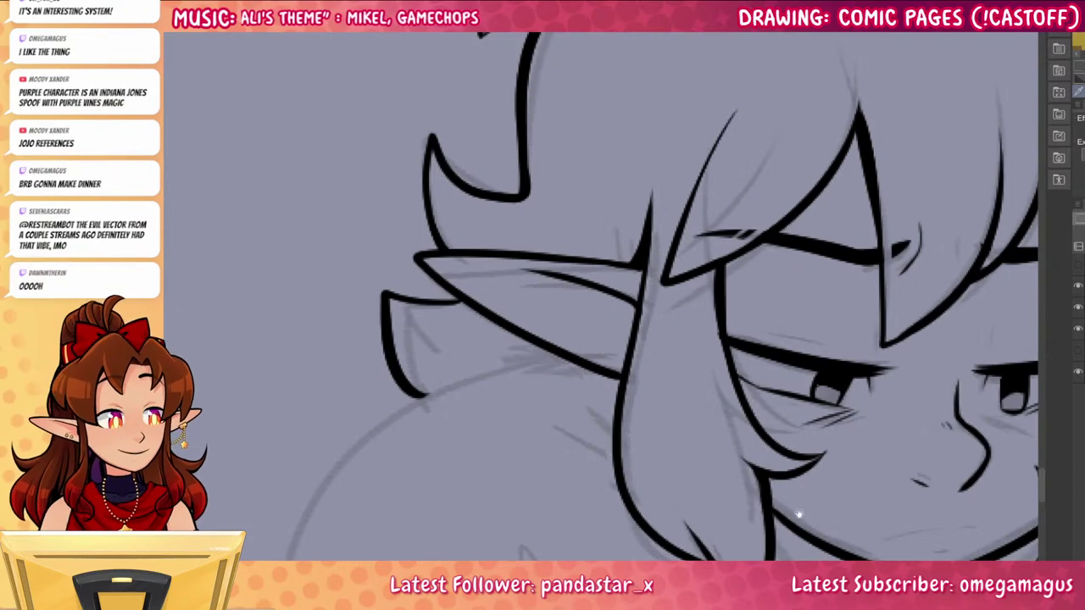
Ink the collar beneath the jaw as two curves running from the side locks into a narrow V-shaped neckline
{"action": "left_click_drag", "start_coordinate": [799, 513], "coordinate": [794, 424]}
{"action": "left_click_drag", "start_coordinate": [860, 492], "coordinate": [604, 452]}
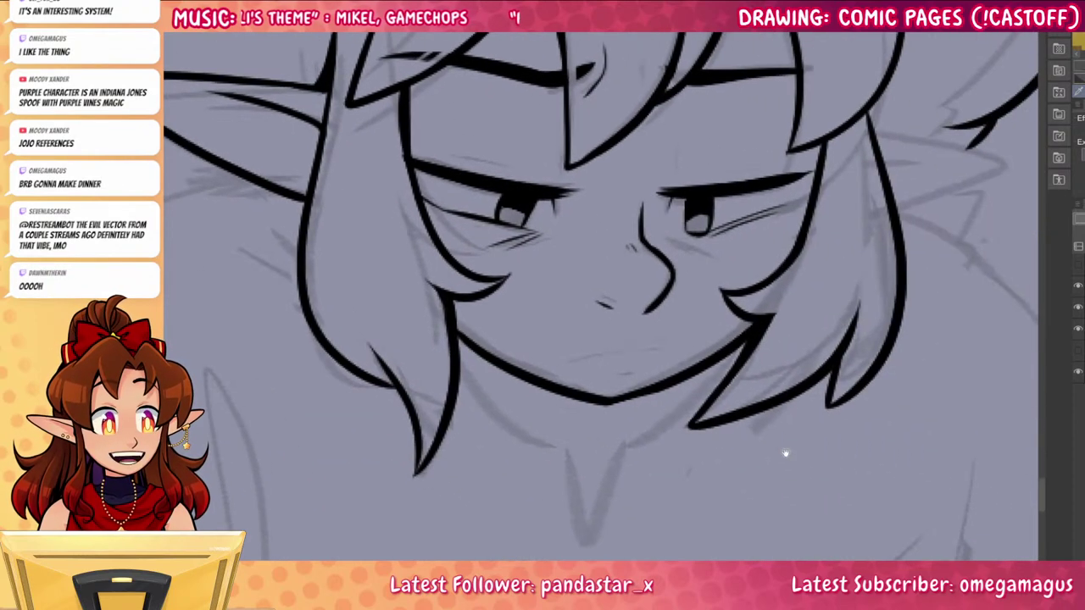
{"action": "left_click_drag", "start_coordinate": [785, 453], "coordinate": [744, 359]}
{"action": "mouse_move", "coordinate": [422, 293]}
{"action": "left_mouse_down"}
{"action": "mouse_move", "coordinate": [461, 327]}
{"action": "mouse_move", "coordinate": [552, 462]}
{"action": "left_mouse_up"}
{"action": "left_click_drag", "start_coordinate": [578, 343], "coordinate": [552, 466]}
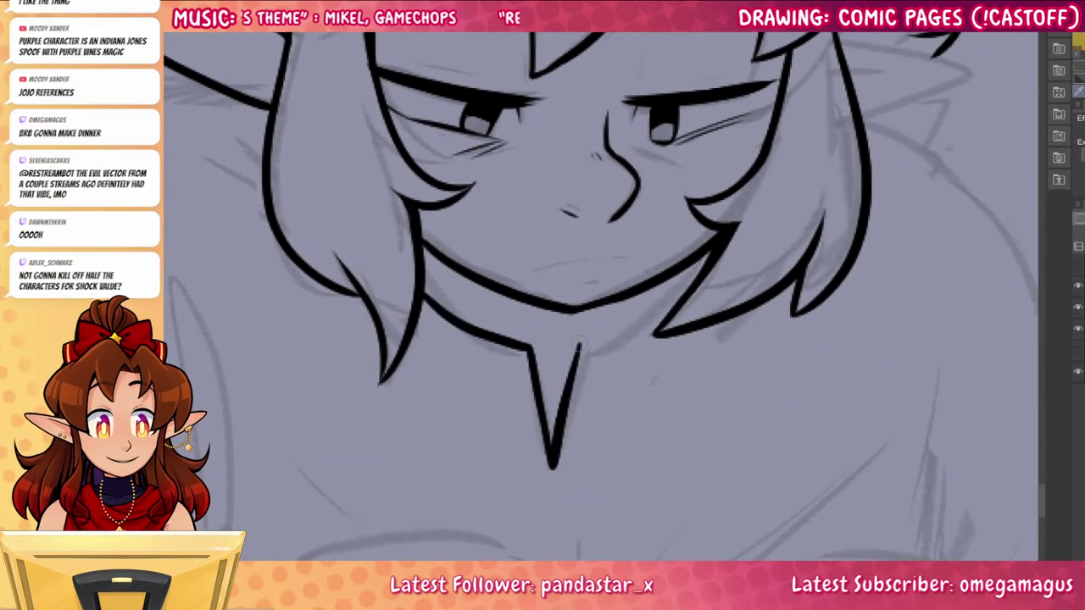
{"action": "left_click_drag", "start_coordinate": [580, 345], "coordinate": [667, 318]}
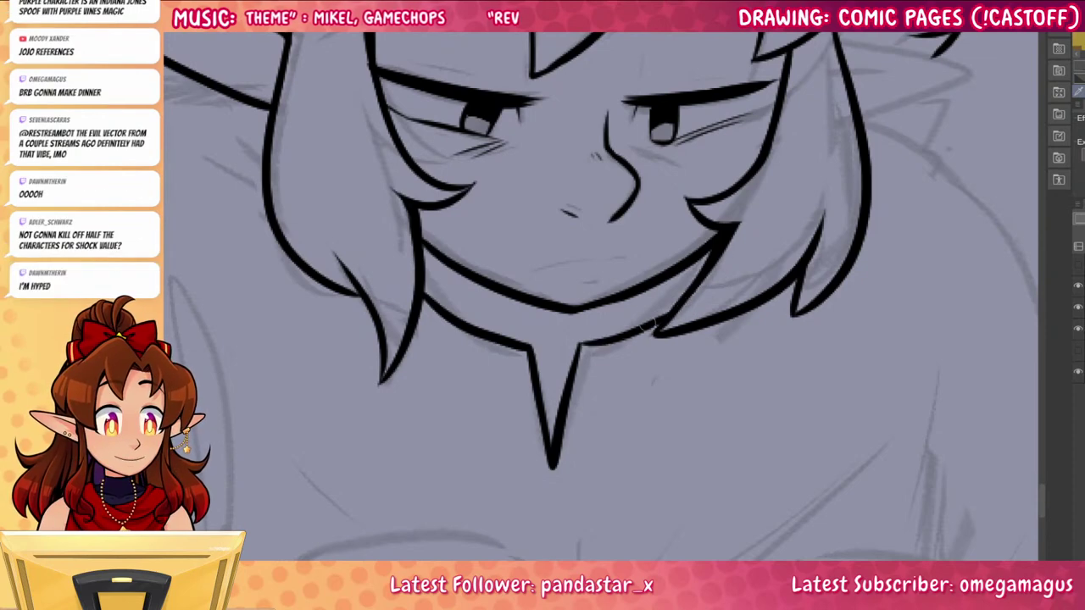
Fill solid black shadows in both corners of the neck between the jawline, side locks and collar
{"action": "mouse_move", "coordinate": [678, 270]}
{"action": "left_mouse_down"}
{"action": "mouse_move", "coordinate": [708, 261]}
{"action": "mouse_move", "coordinate": [690, 291]}
{"action": "left_mouse_up"}
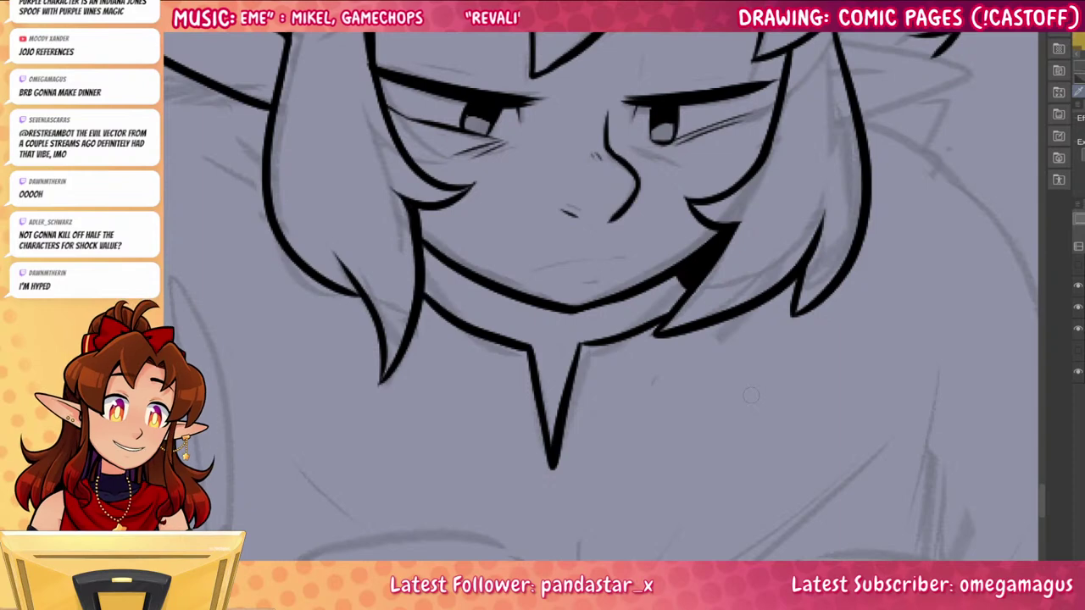
{"action": "left_click_drag", "start_coordinate": [804, 447], "coordinate": [852, 503]}
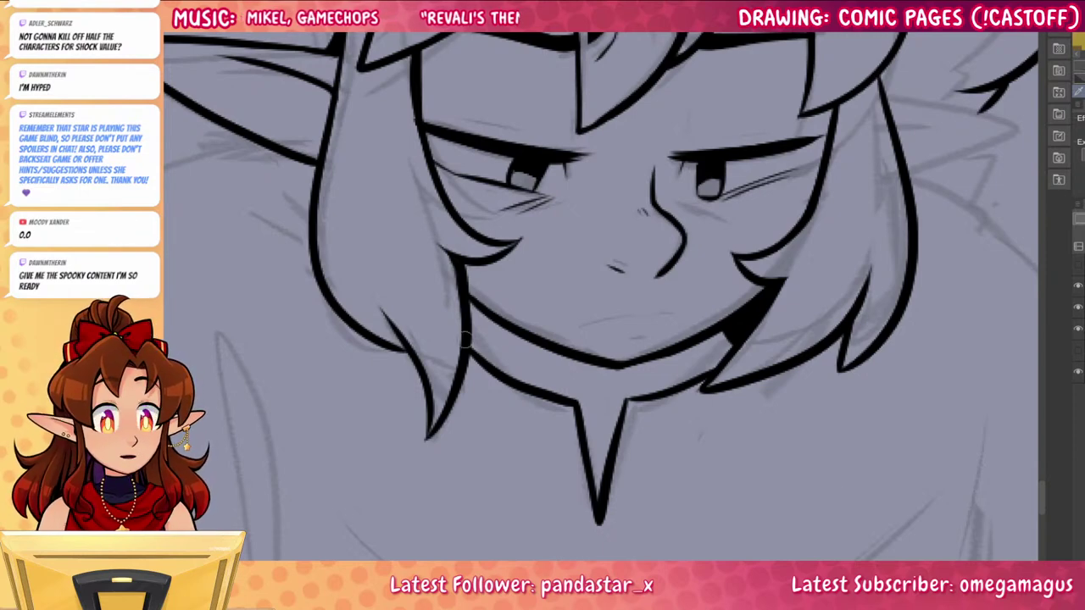
{"action": "mouse_move", "coordinate": [464, 339]}
{"action": "left_mouse_down"}
{"action": "mouse_move", "coordinate": [488, 367]}
{"action": "mouse_move", "coordinate": [505, 326]}
{"action": "left_mouse_up"}
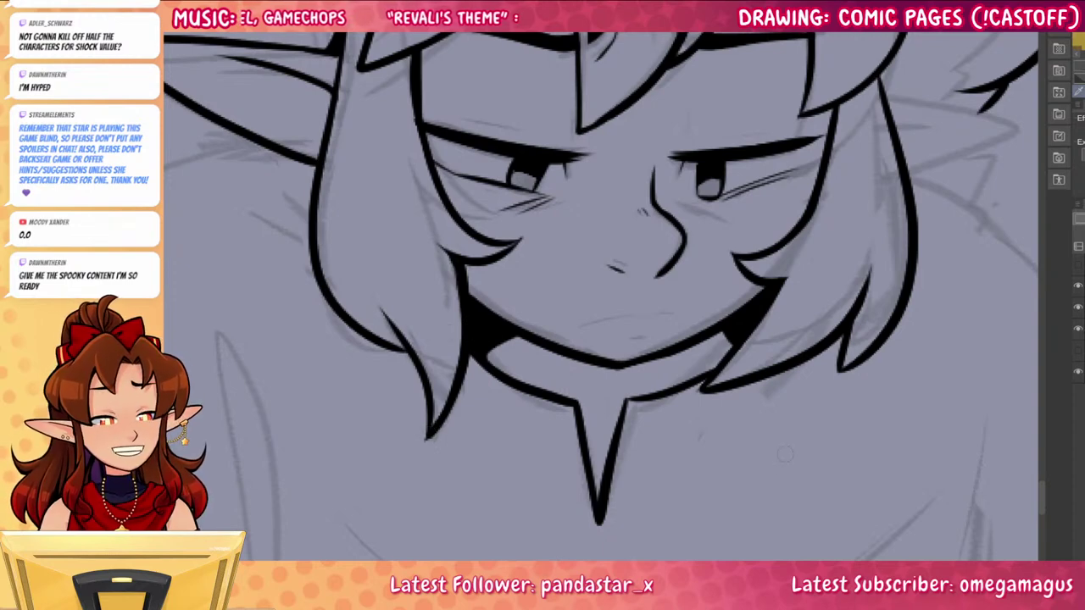
Ink thin eyelid creases above both eyes and a short furrow line over the right-hand eye
{"action": "left_click_drag", "start_coordinate": [881, 392], "coordinate": [788, 368]}
{"action": "scroll", "coordinate": [788, 373], "scroll_direction": "up", "scroll_amount": 4}
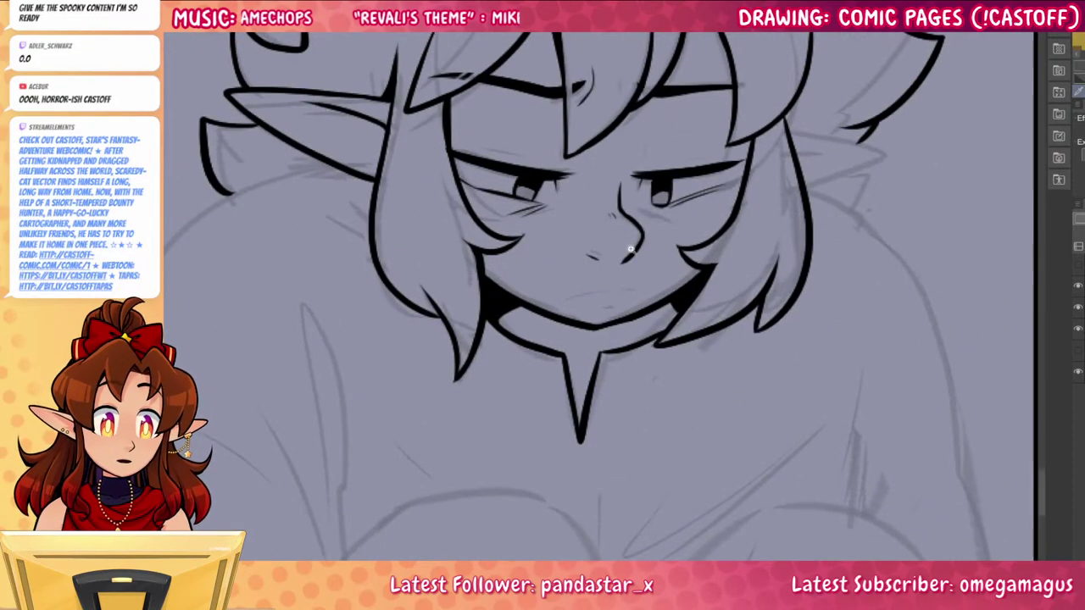
{"action": "scroll", "coordinate": [597, 190], "scroll_direction": "up", "scroll_amount": 3}
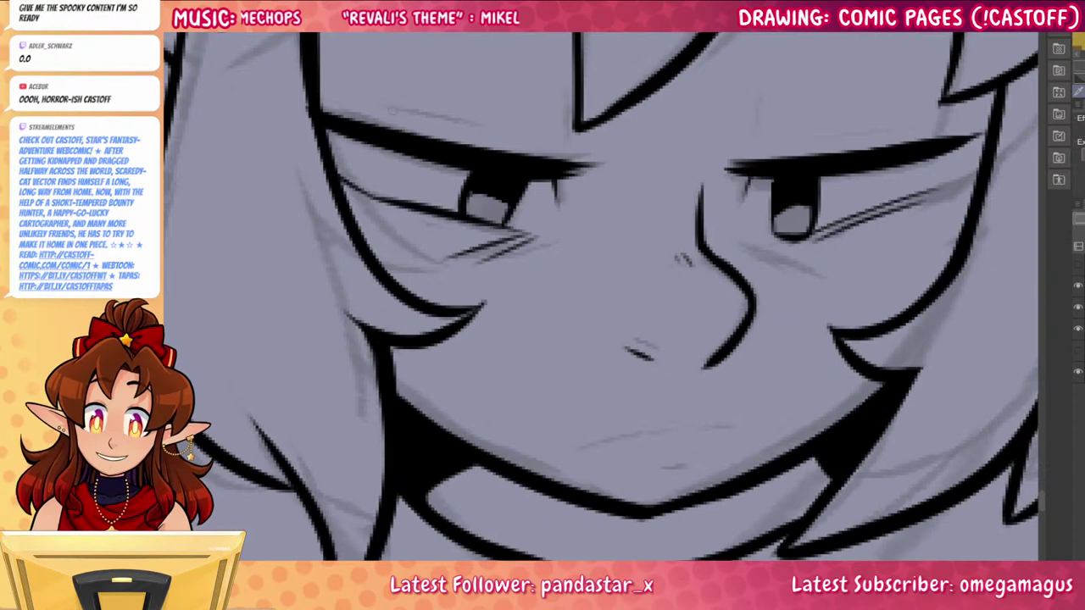
{"action": "left_click_drag", "start_coordinate": [376, 98], "coordinate": [514, 129]}
{"action": "key", "text": "ctrl+z"}
{"action": "left_click_drag", "start_coordinate": [395, 105], "coordinate": [480, 122]}
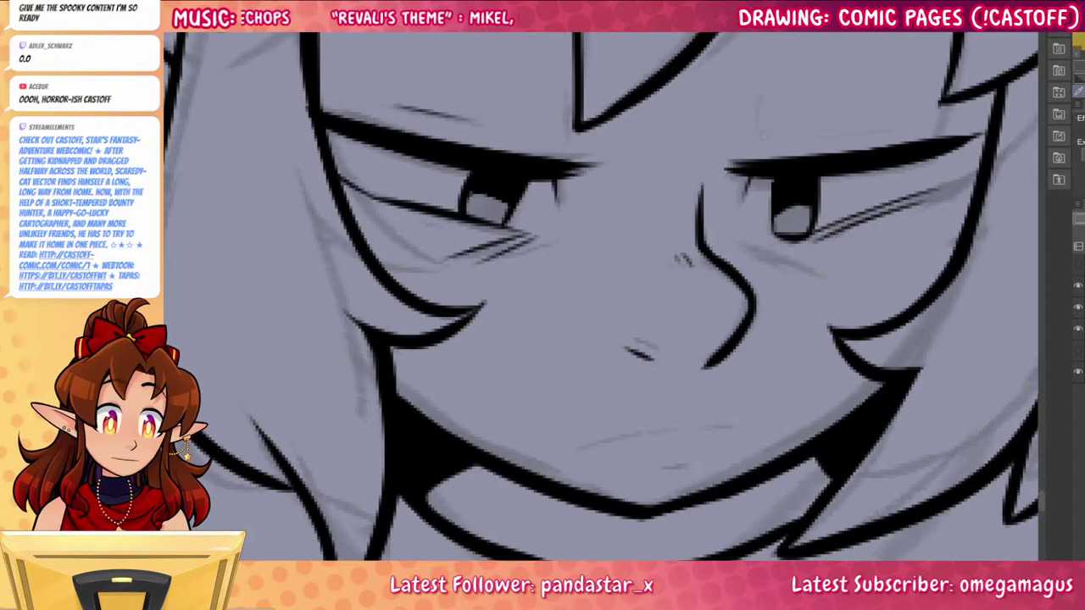
{"action": "left_click_drag", "start_coordinate": [761, 139], "coordinate": [843, 137]}
{"action": "left_click_drag", "start_coordinate": [761, 96], "coordinate": [756, 131]}
{"action": "left_click_drag", "start_coordinate": [776, 196], "coordinate": [801, 320]}
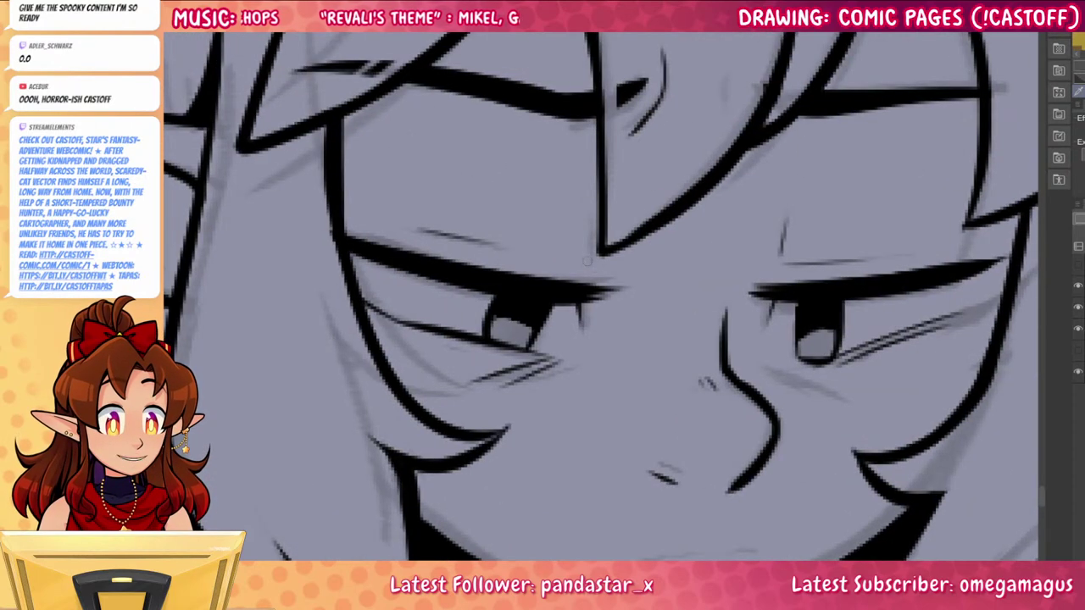
Ink the mouth as a thin downturned curve with a small hooked corner and a short lower-lip stroke
{"action": "scroll", "coordinate": [879, 404], "scroll_direction": "down", "scroll_amount": 6}
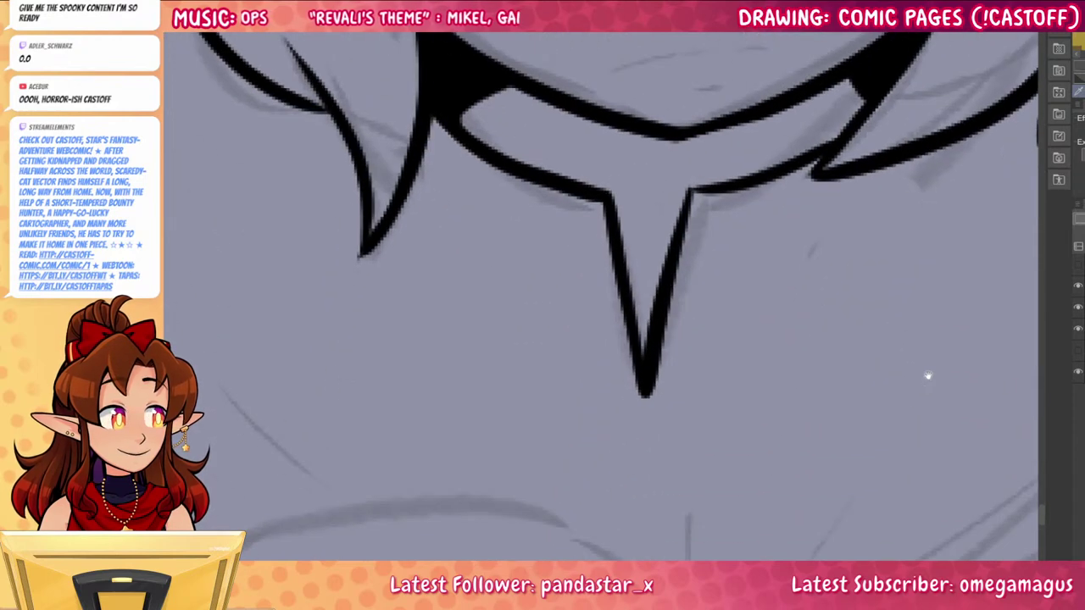
{"action": "left_click_drag", "start_coordinate": [928, 376], "coordinate": [904, 563]}
{"action": "mouse_move", "coordinate": [743, 244]}
{"action": "left_mouse_down"}
{"action": "mouse_move", "coordinate": [592, 264]}
{"action": "mouse_move", "coordinate": [656, 246]}
{"action": "left_mouse_up"}
{"action": "key", "text": "ctrl+z"}
{"action": "key", "text": "ctrl+z"}
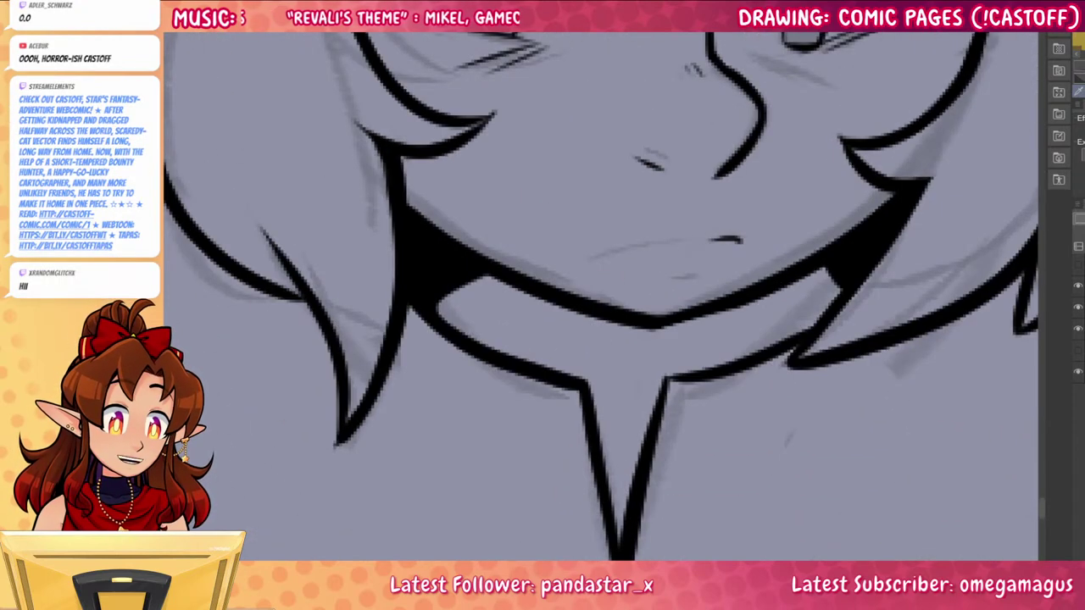
{"action": "left_click_drag", "start_coordinate": [571, 265], "coordinate": [703, 240]}
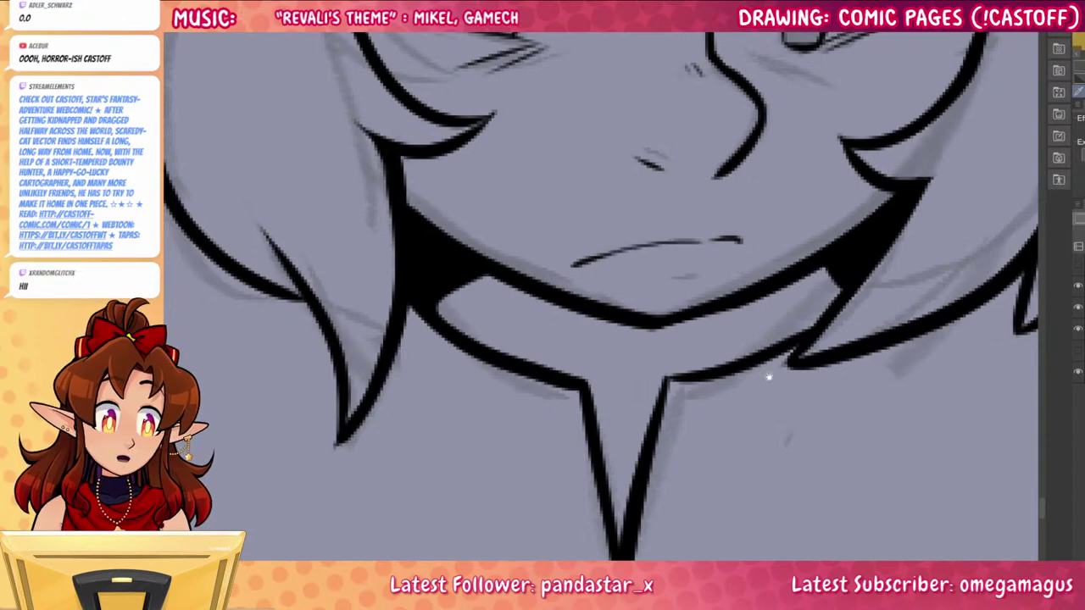
{"action": "left_click_drag", "start_coordinate": [769, 381], "coordinate": [739, 438]}
{"action": "left_click_drag", "start_coordinate": [669, 328], "coordinate": [642, 341]}
{"action": "left_click_drag", "start_coordinate": [728, 370], "coordinate": [627, 498]}
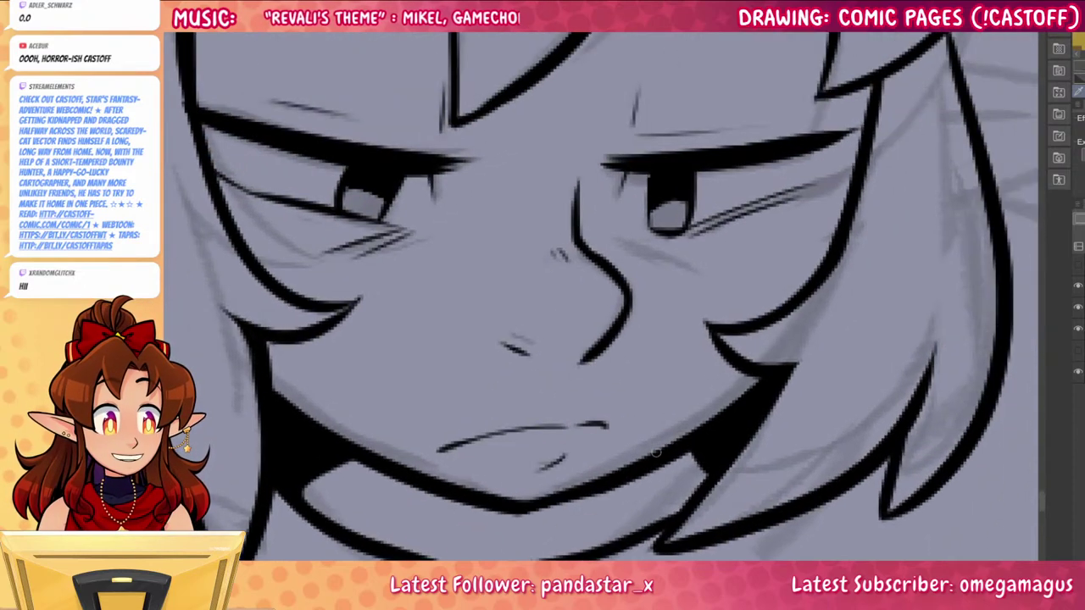
Dot small freckles across both cheeks and beside the nose, and ink the crease under the right-hand eye
{"action": "scroll", "coordinate": [655, 453], "scroll_direction": "down", "scroll_amount": 1}
{"action": "scroll", "coordinate": [688, 286], "scroll_direction": "down", "scroll_amount": 3}
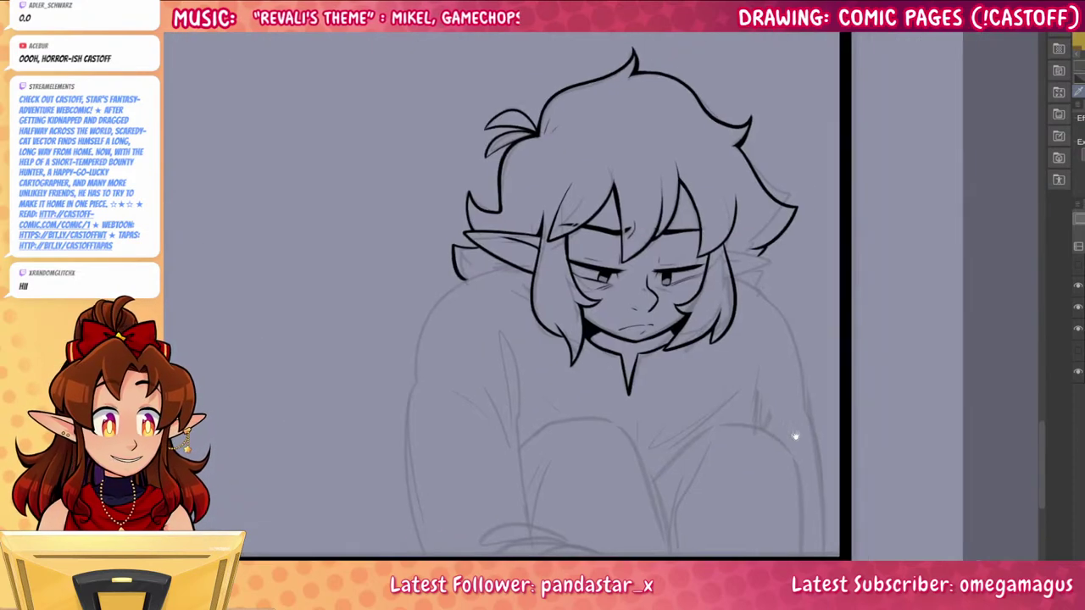
{"action": "scroll", "coordinate": [648, 292], "scroll_direction": "up", "scroll_amount": 3}
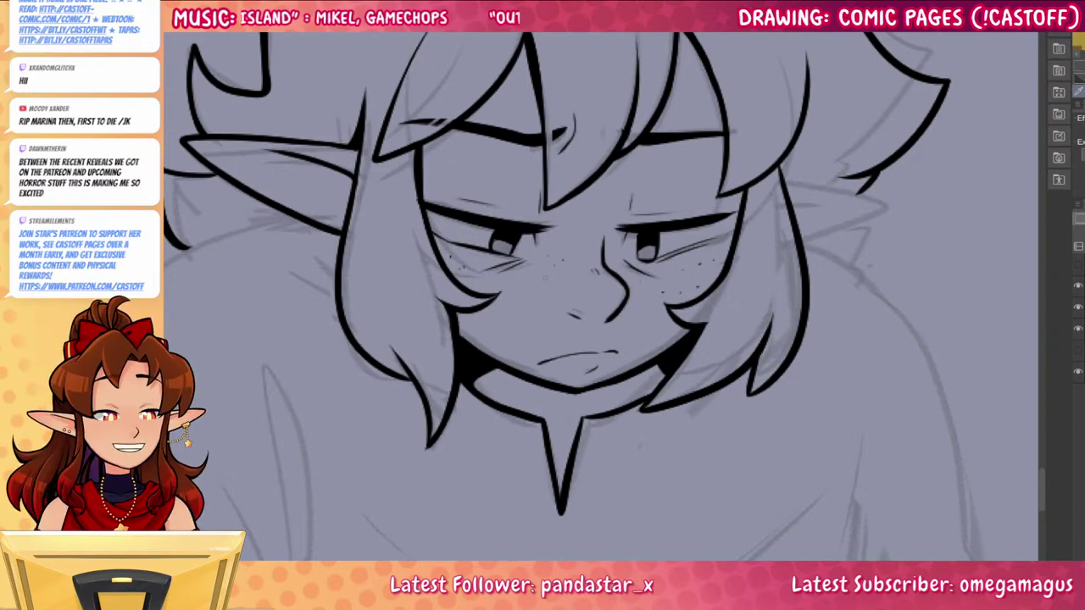
{"action": "left_click_drag", "start_coordinate": [851, 393], "coordinate": [843, 496]}
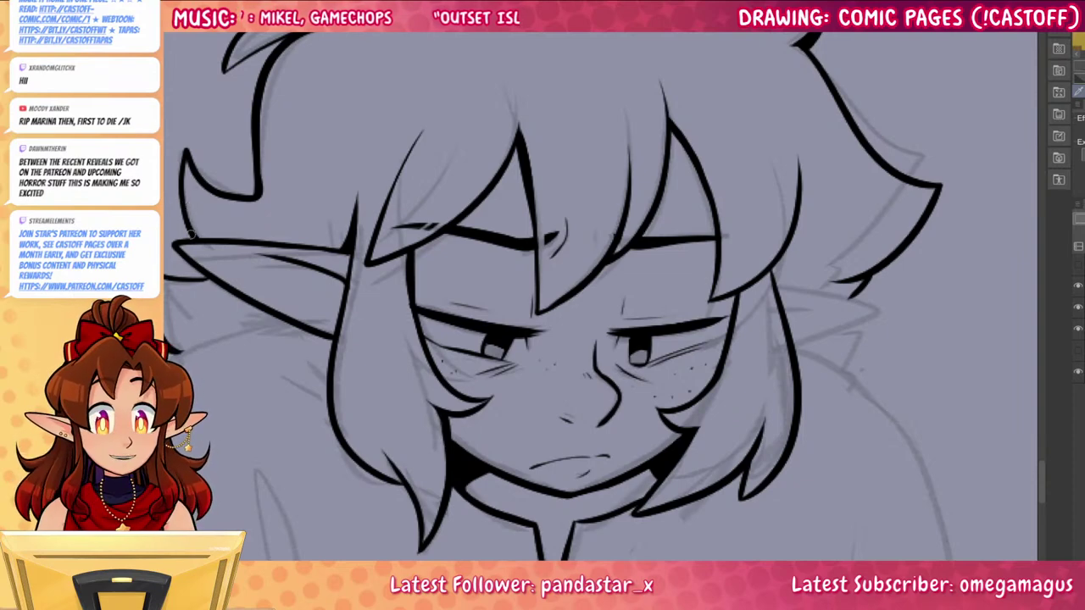
Ink the right-hand pointed ear sticking out from behind the side lock, including its inner fold line
{"action": "left_click_drag", "start_coordinate": [913, 461], "coordinate": [833, 410]}
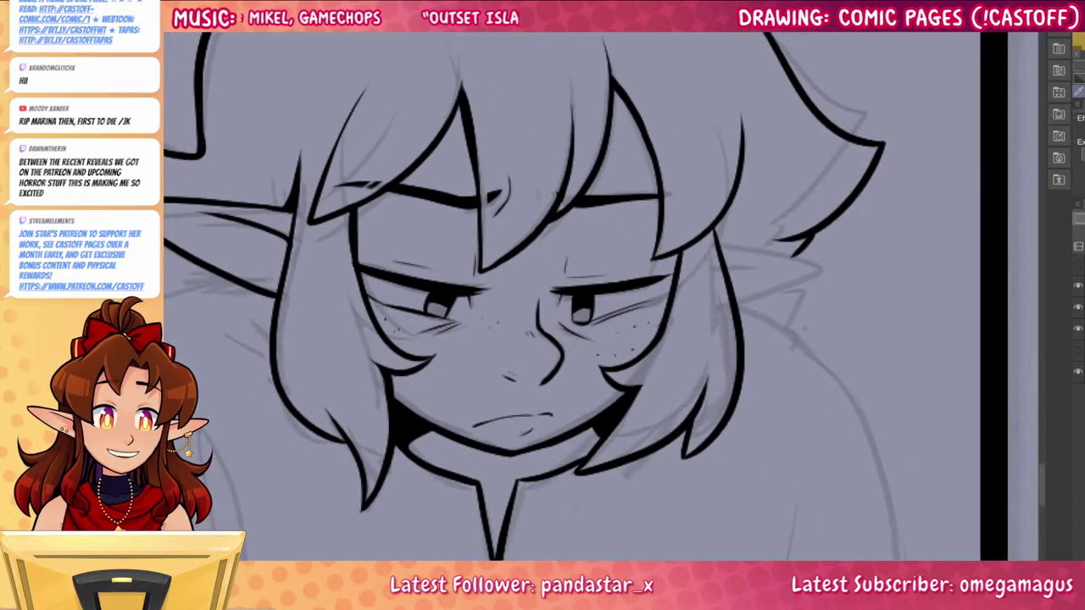
{"action": "left_click_drag", "start_coordinate": [845, 579], "coordinate": [876, 423]}
{"action": "mouse_move", "coordinate": [748, 87]}
{"action": "left_mouse_down"}
{"action": "mouse_move", "coordinate": [849, 110]}
{"action": "mouse_move", "coordinate": [762, 147]}
{"action": "left_mouse_up"}
{"action": "key", "text": "ctrl+z"}
{"action": "key", "text": "ctrl+z"}
{"action": "left_click_drag", "start_coordinate": [749, 90], "coordinate": [768, 151]}
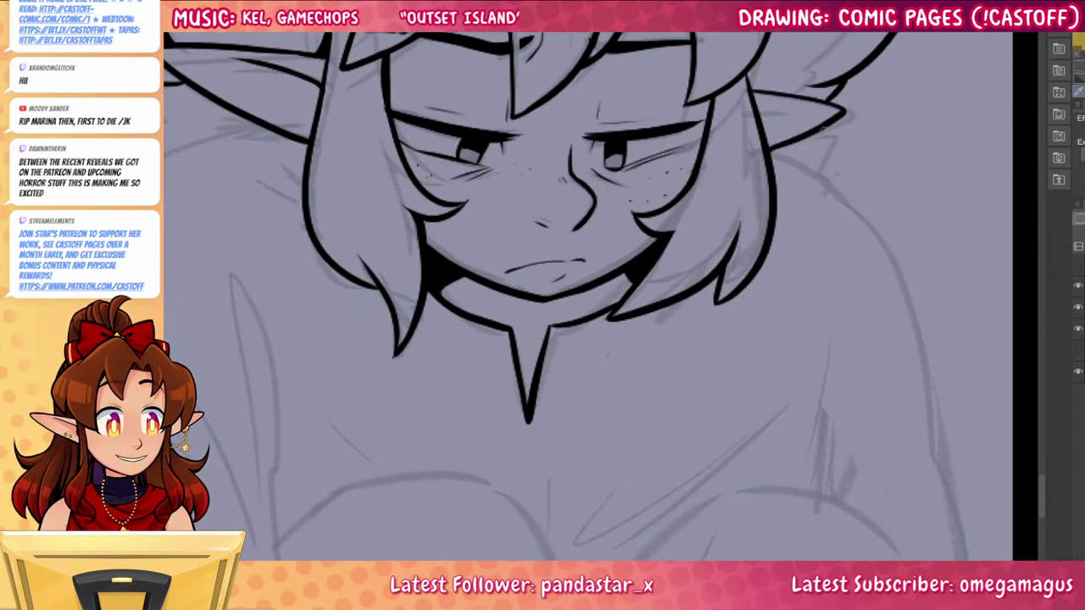
{"action": "left_click_drag", "start_coordinate": [755, 112], "coordinate": [804, 108]}
{"action": "left_click_drag", "start_coordinate": [843, 344], "coordinate": [859, 512]}
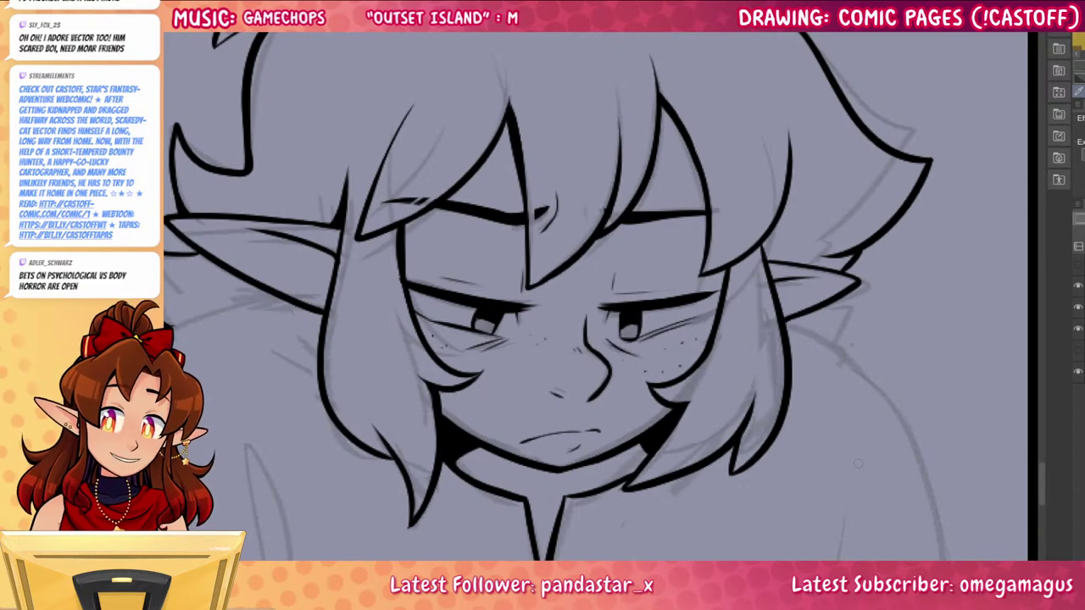
Fill a tapered black shadow behind the right-hand bang, just above the ear
{"action": "left_click_drag", "start_coordinate": [925, 319], "coordinate": [918, 463]}
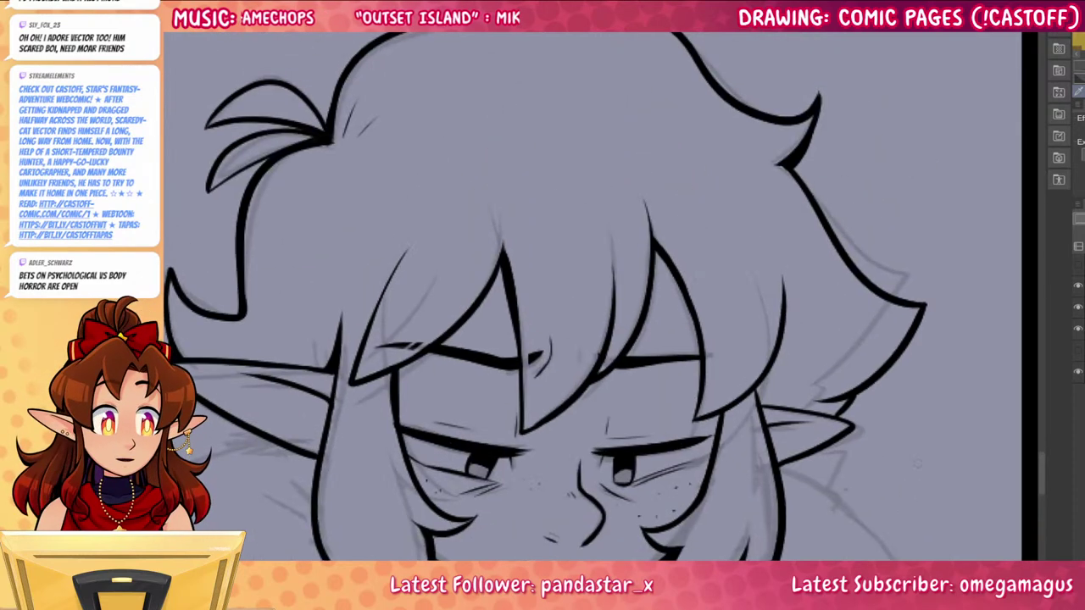
{"action": "mouse_move", "coordinate": [785, 387]}
{"action": "left_mouse_down"}
{"action": "mouse_move", "coordinate": [782, 407]}
{"action": "mouse_move", "coordinate": [783, 308]}
{"action": "left_mouse_up"}
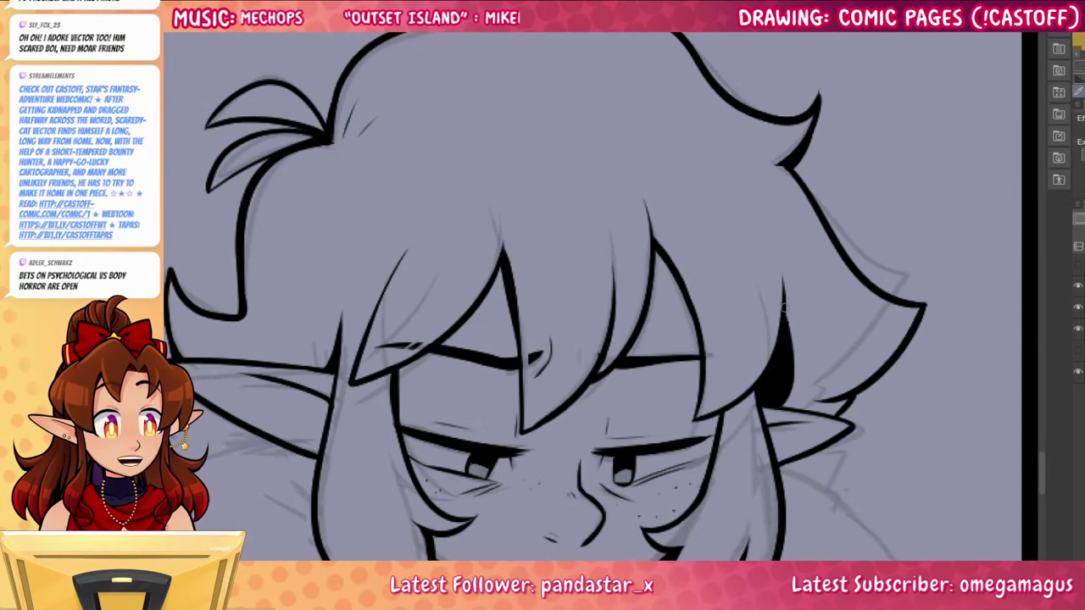
{"action": "left_click_drag", "start_coordinate": [795, 440], "coordinate": [898, 405]}
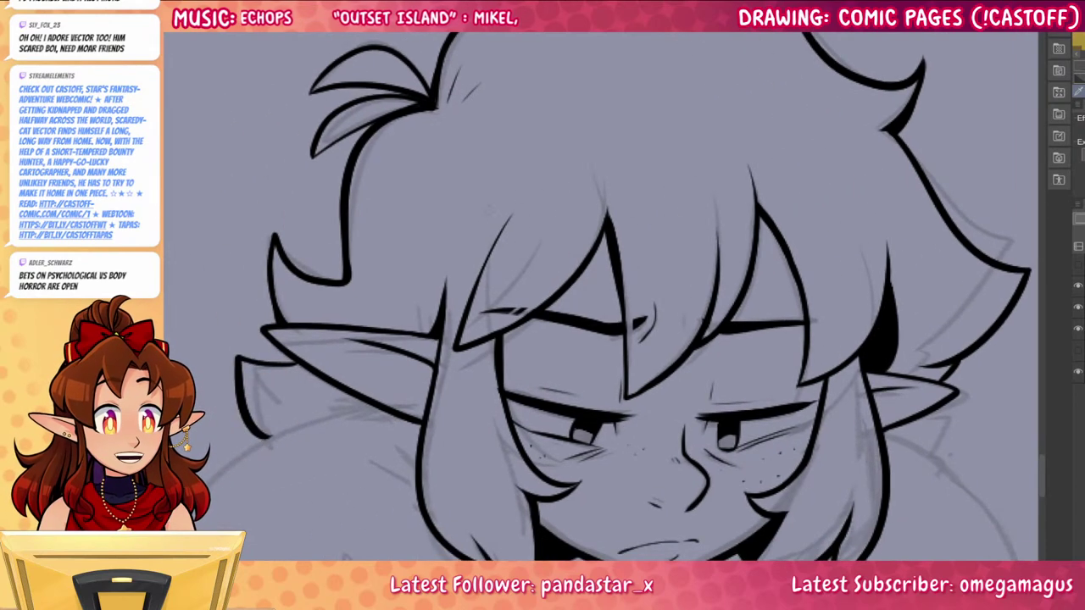
{"action": "left_click_drag", "start_coordinate": [918, 518], "coordinate": [890, 336]}
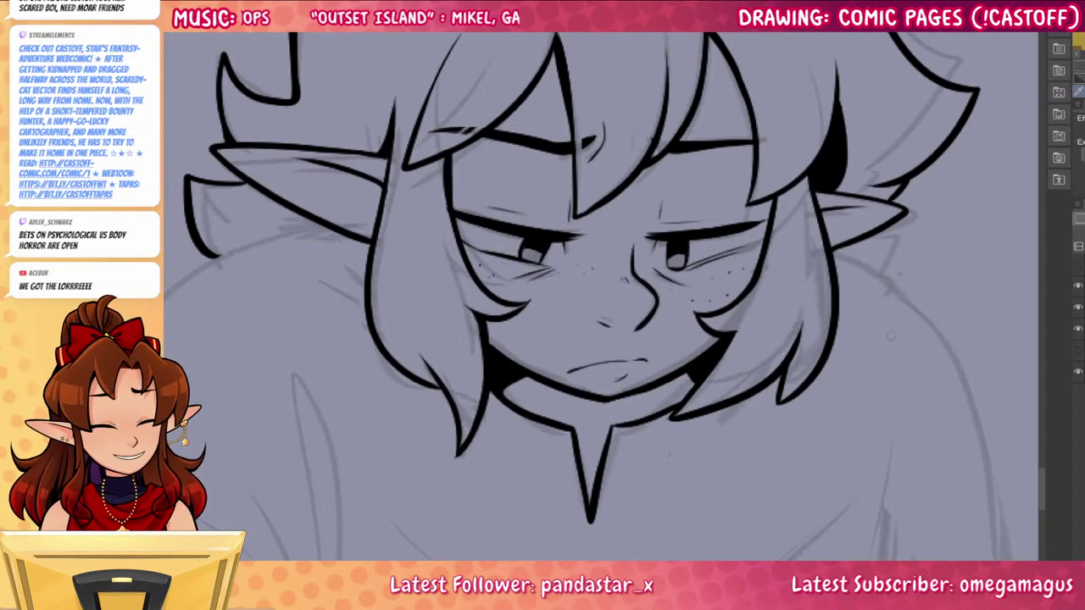
Ink the left-hand sleeve's inner edge from the tapered armpit fold down to the wrist, including the short fold lines beside it
{"action": "mouse_move", "coordinate": [816, 557]}
{"action": "left_mouse_down"}
{"action": "mouse_move", "coordinate": [935, 305]}
{"action": "mouse_move", "coordinate": [857, 358]}
{"action": "left_mouse_up"}
{"action": "left_click_drag", "start_coordinate": [546, 109], "coordinate": [626, 199]}
{"action": "left_click_drag", "start_coordinate": [576, 231], "coordinate": [536, 41]}
{"action": "left_click_drag", "start_coordinate": [572, 267], "coordinate": [526, 124]}
{"action": "left_click_drag", "start_coordinate": [571, 224], "coordinate": [612, 471]}
{"action": "left_click_drag", "start_coordinate": [812, 528], "coordinate": [712, 351]}
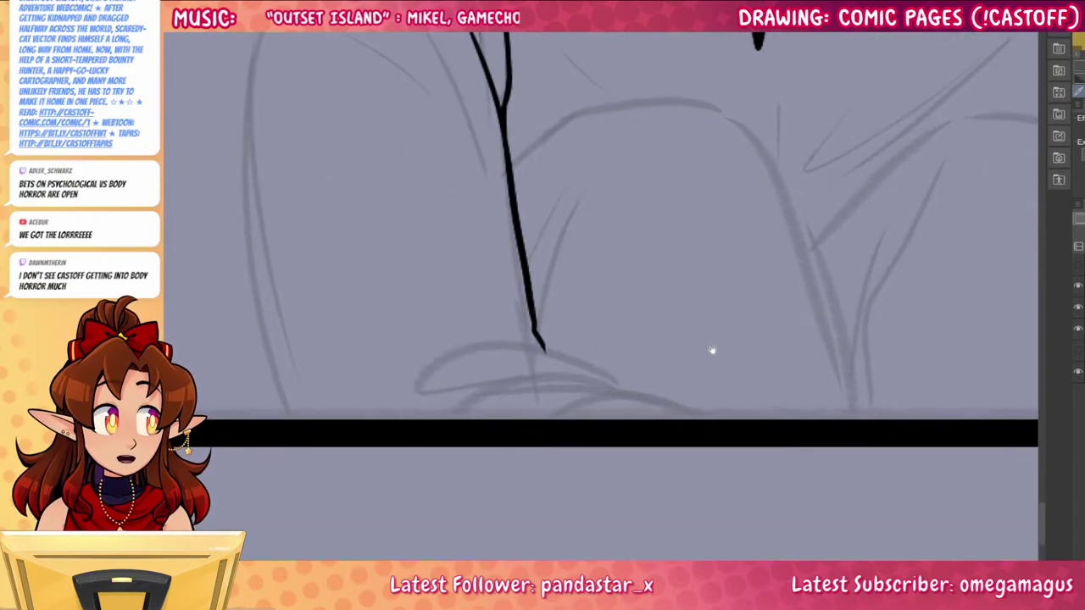
Ink the back of the left-hand hand as an angular outline running from the knuckle past the wrist down to the panel border
{"action": "left_click_drag", "start_coordinate": [619, 382], "coordinate": [543, 335]}
{"action": "left_click_drag", "start_coordinate": [541, 336], "coordinate": [462, 383]}
{"action": "key", "text": "ctrl+z"}
{"action": "key", "text": "ctrl+z"}
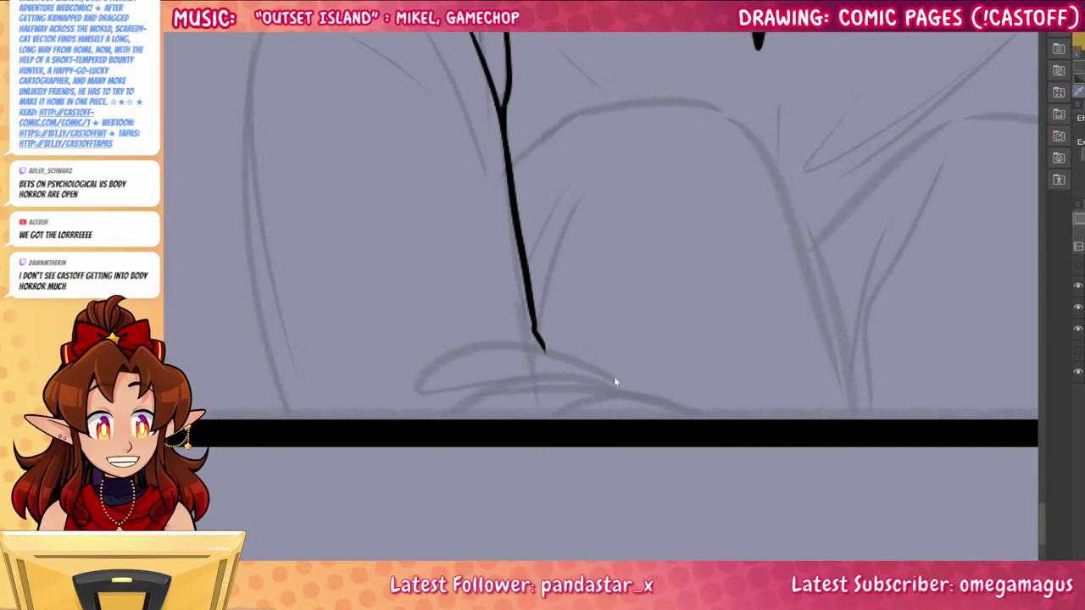
{"action": "mouse_move", "coordinate": [619, 383]}
{"action": "left_mouse_down"}
{"action": "mouse_move", "coordinate": [558, 335]}
{"action": "mouse_move", "coordinate": [508, 350]}
{"action": "mouse_move", "coordinate": [460, 387]}
{"action": "mouse_move", "coordinate": [461, 419]}
{"action": "left_mouse_up"}
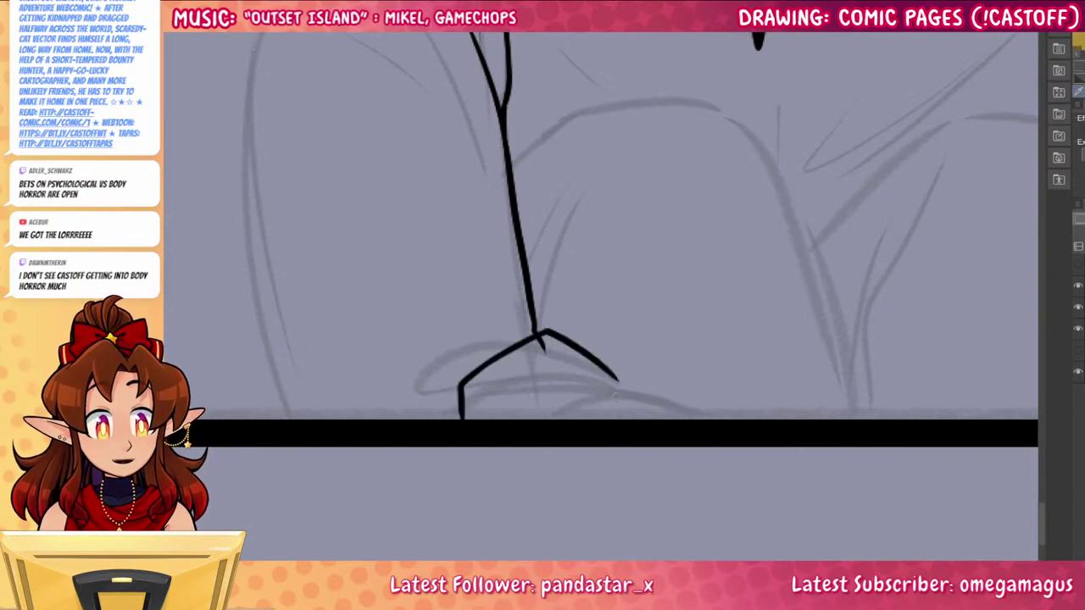
Ink the overlapping fingers of the hand down to the panel border, with a thick dark gap under the front finger
{"action": "left_click_drag", "start_coordinate": [633, 379], "coordinate": [516, 419]}
{"action": "key", "text": "ctrl+z"}
{"action": "mouse_move", "coordinate": [643, 378]}
{"action": "left_mouse_down"}
{"action": "mouse_move", "coordinate": [622, 372]}
{"action": "mouse_move", "coordinate": [531, 416]}
{"action": "left_mouse_up"}
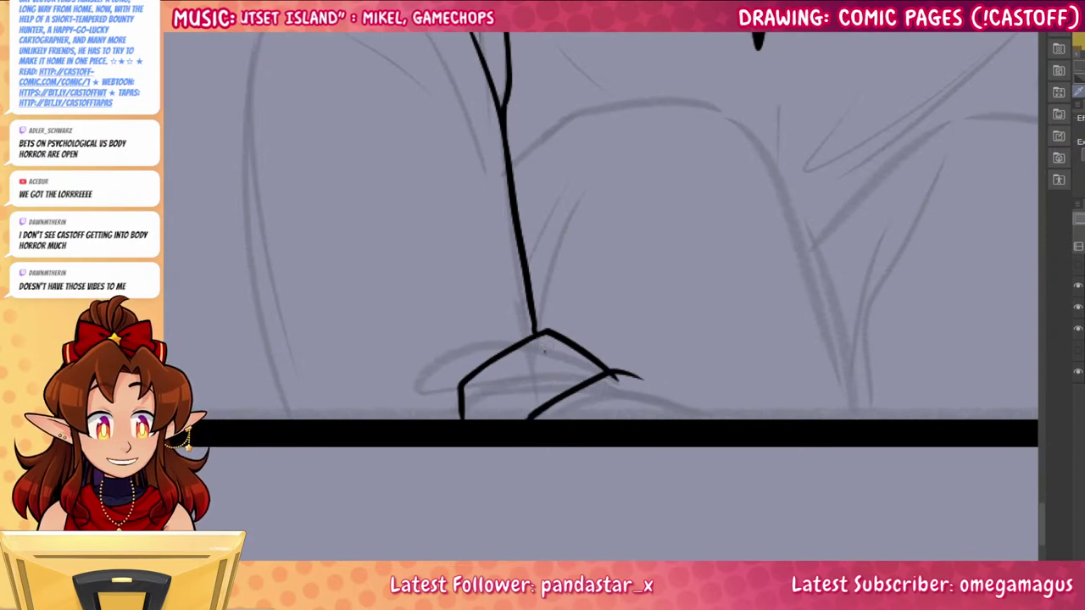
{"action": "mouse_move", "coordinate": [566, 390]}
{"action": "left_mouse_down"}
{"action": "mouse_move", "coordinate": [517, 417]}
{"action": "mouse_move", "coordinate": [563, 395]}
{"action": "left_mouse_up"}
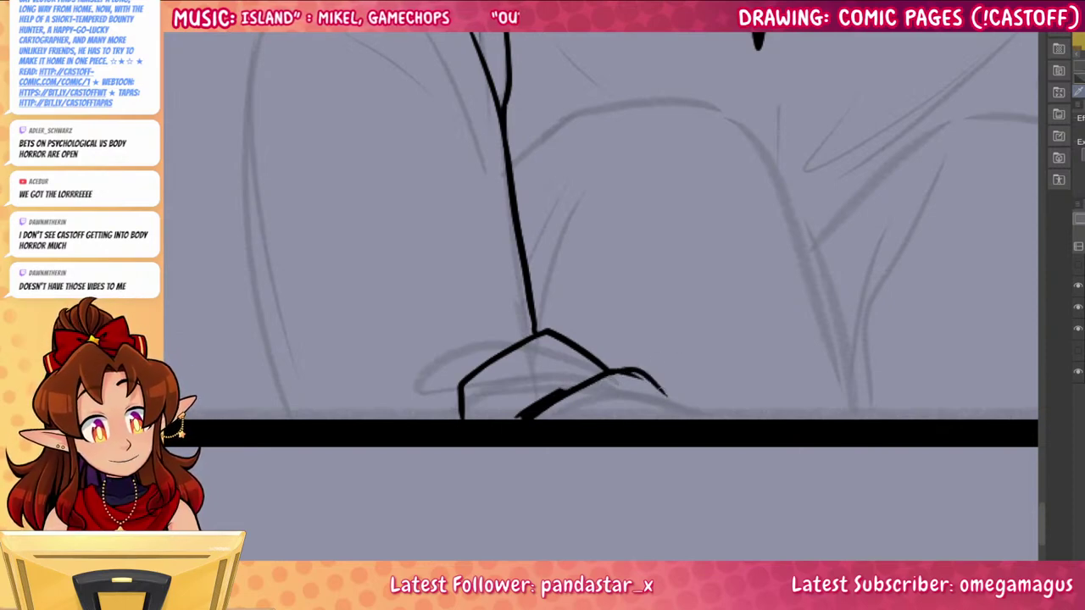
{"action": "left_click_drag", "start_coordinate": [634, 373], "coordinate": [708, 419]}
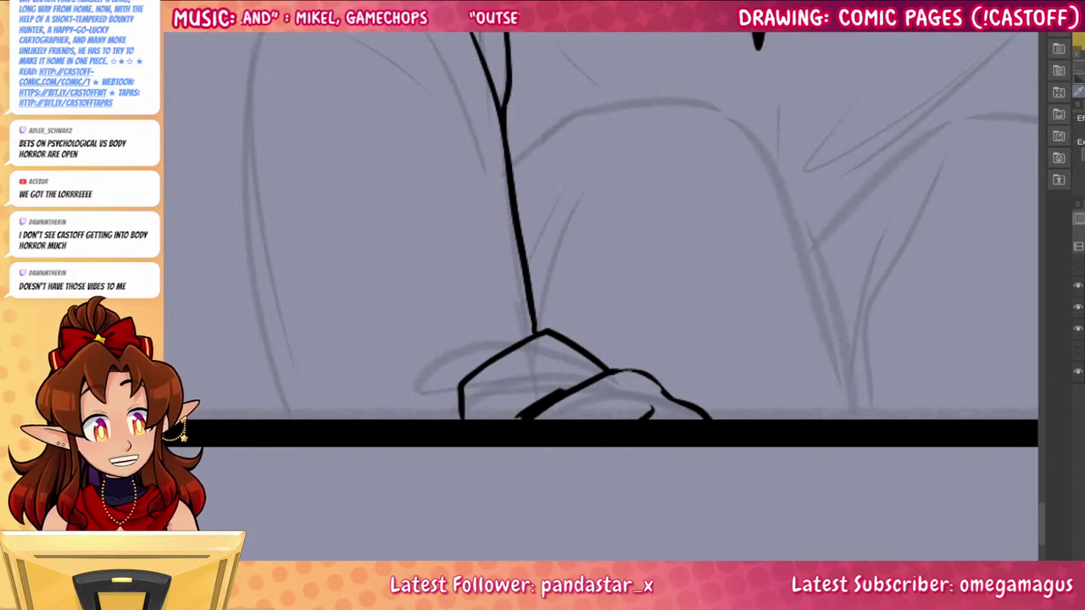
{"action": "key", "text": "ctrl+z"}
{"action": "left_click_drag", "start_coordinate": [607, 373], "coordinate": [663, 390]}
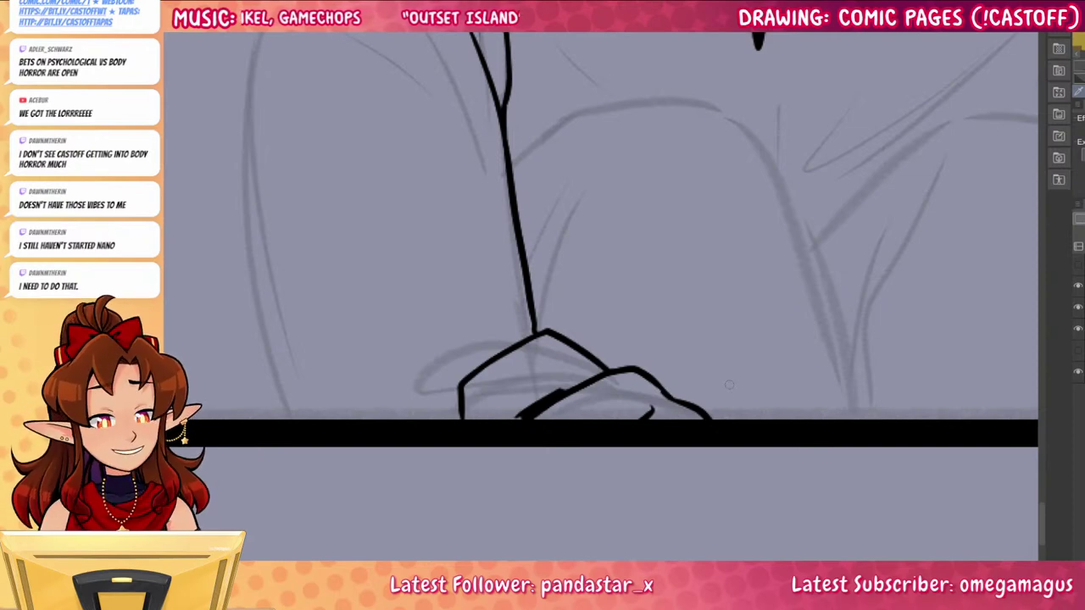
Ink the left-hand shoulder and outer sleeve down to the panel border, with a notch and a tapered fold at the elbow
{"action": "left_click_drag", "start_coordinate": [729, 385], "coordinate": [798, 379]}
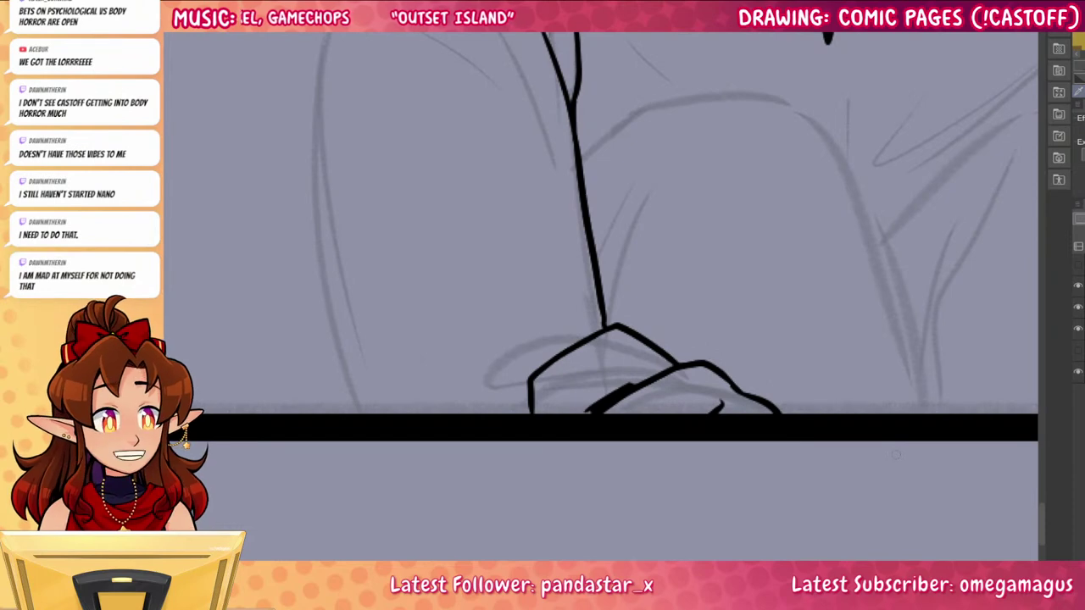
{"action": "scroll", "coordinate": [627, 155], "scroll_direction": "up", "scroll_amount": 10}
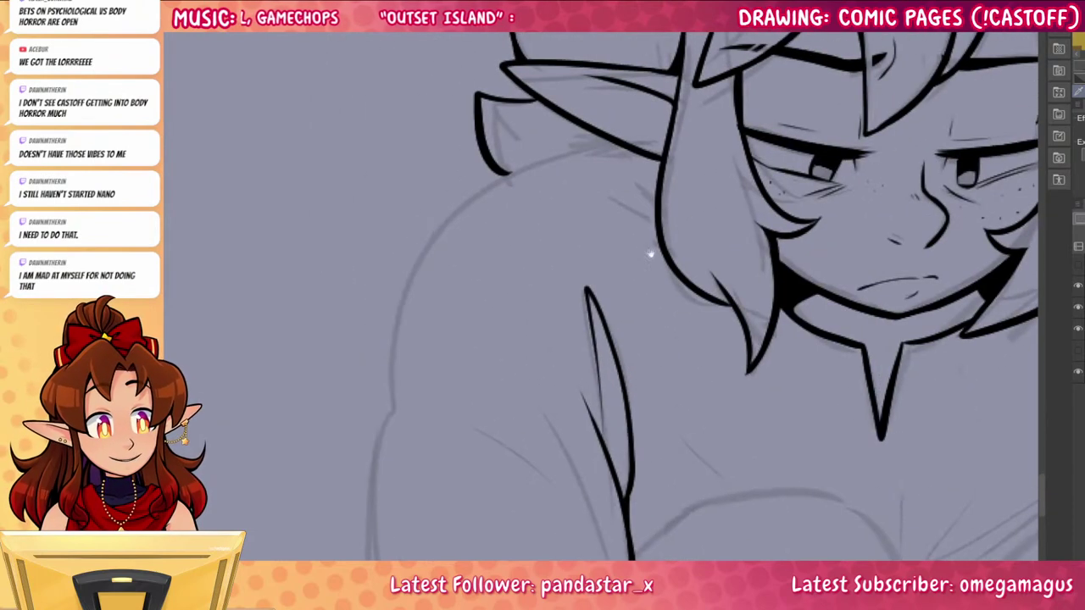
{"action": "mouse_move", "coordinate": [617, 143]}
{"action": "left_mouse_down"}
{"action": "mouse_move", "coordinate": [463, 220]}
{"action": "mouse_move", "coordinate": [399, 428]}
{"action": "left_mouse_up"}
{"action": "key", "text": "ctrl+z"}
{"action": "mouse_move", "coordinate": [616, 141]}
{"action": "left_mouse_down"}
{"action": "mouse_move", "coordinate": [393, 342]}
{"action": "mouse_move", "coordinate": [375, 505]}
{"action": "left_mouse_up"}
{"action": "scroll", "coordinate": [460, 467], "scroll_direction": "down", "scroll_amount": 5}
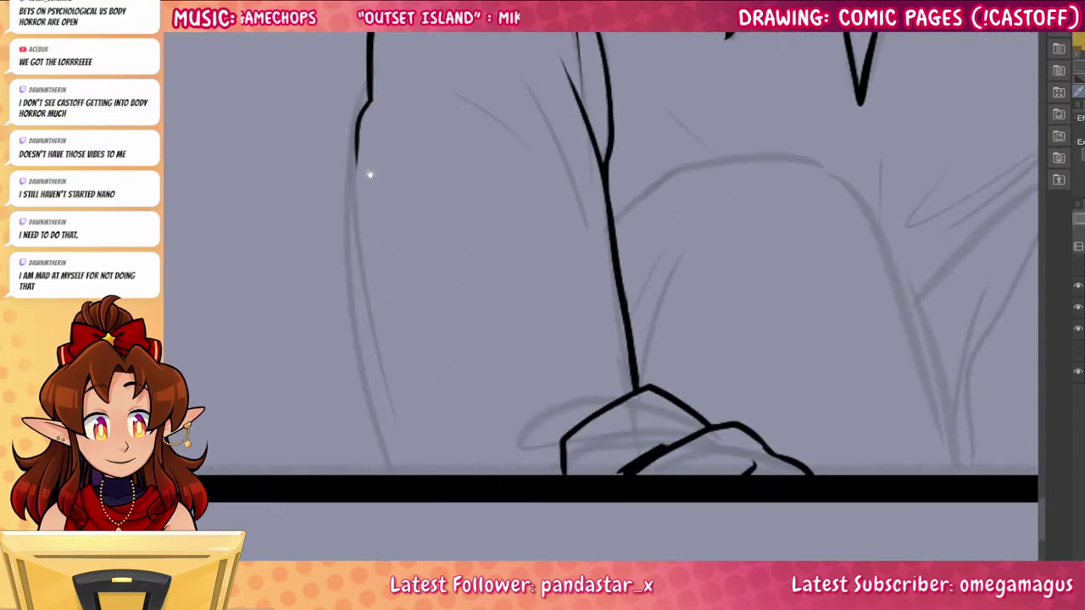
{"action": "mouse_move", "coordinate": [370, 174]}
{"action": "left_mouse_down"}
{"action": "mouse_move", "coordinate": [359, 274]}
{"action": "mouse_move", "coordinate": [399, 475]}
{"action": "left_mouse_up"}
{"action": "scroll", "coordinate": [398, 474], "scroll_direction": "up", "scroll_amount": 3}
{"action": "left_click_drag", "start_coordinate": [413, 233], "coordinate": [533, 287]}
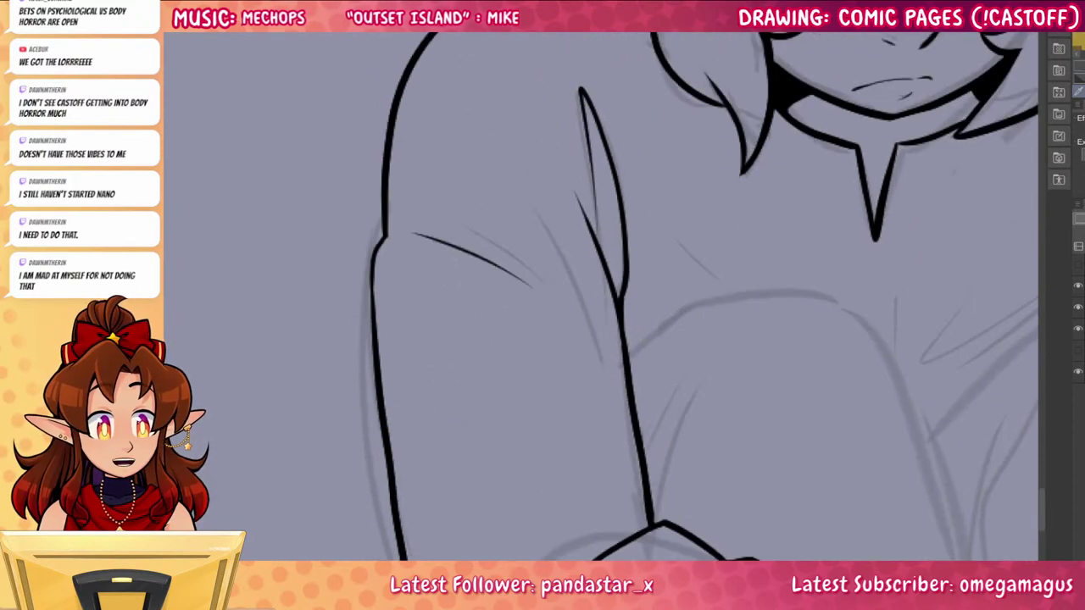
Ink the left-hand knee as one rounded arch from the inner sleeve line down to the panel border
{"action": "left_click_drag", "start_coordinate": [890, 475], "coordinate": [646, 398]}
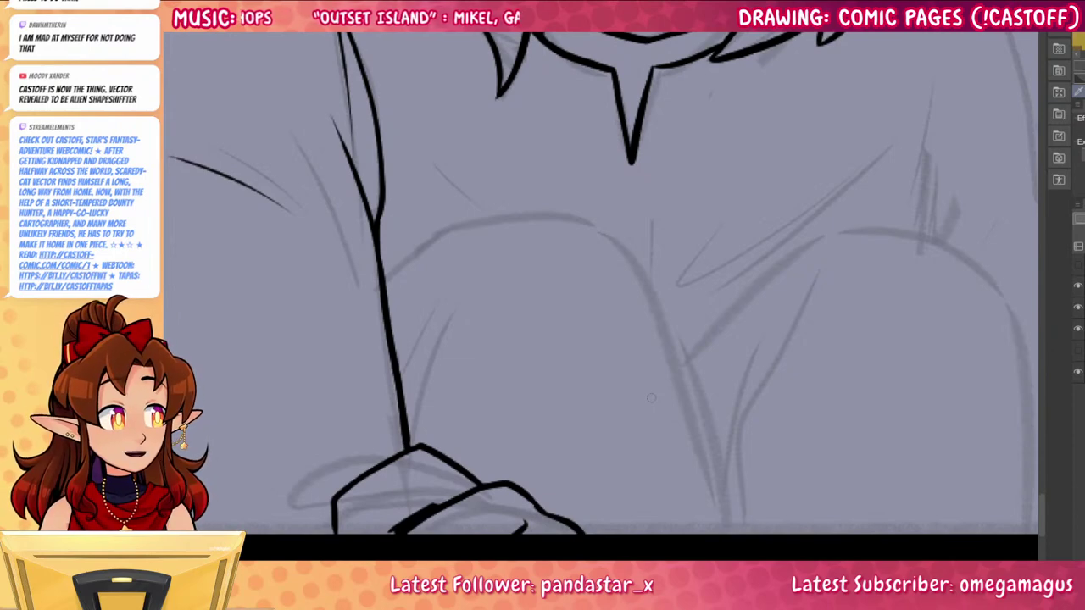
{"action": "key", "text": "ctrl+z"}
{"action": "mouse_move", "coordinate": [385, 285]}
{"action": "left_mouse_down"}
{"action": "mouse_move", "coordinate": [462, 222]}
{"action": "mouse_move", "coordinate": [632, 233]}
{"action": "mouse_move", "coordinate": [671, 264]}
{"action": "mouse_move", "coordinate": [739, 532]}
{"action": "left_mouse_up"}
Ink the right-hand knee's rounded outline behind the first knee, and the slanted forearm edge crossing its base in the panel corner
{"action": "left_click_drag", "start_coordinate": [868, 535], "coordinate": [676, 482]}
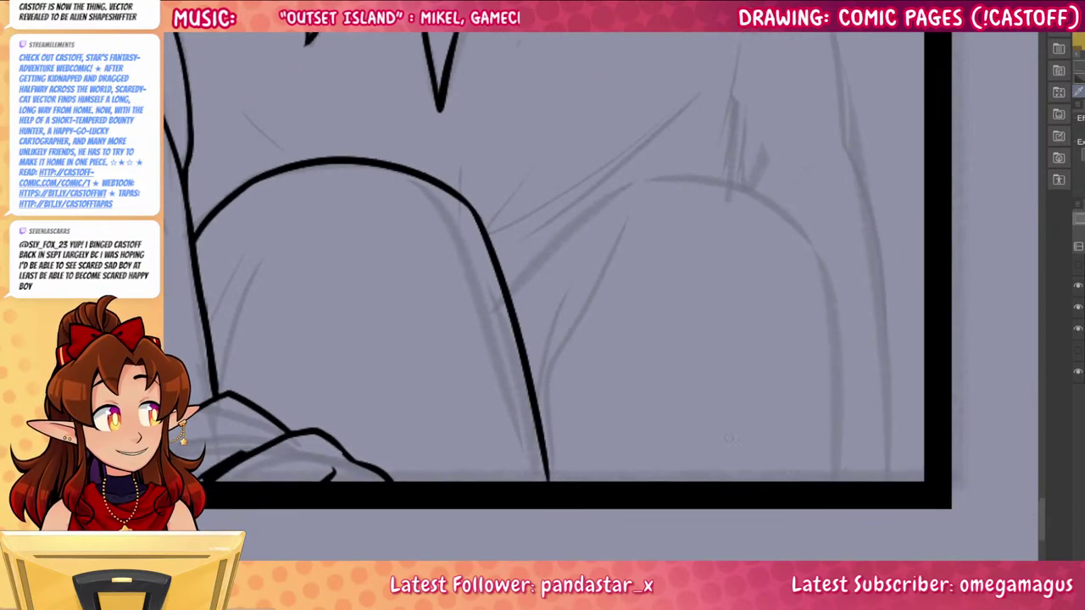
{"action": "left_click_drag", "start_coordinate": [504, 291], "coordinate": [668, 181]}
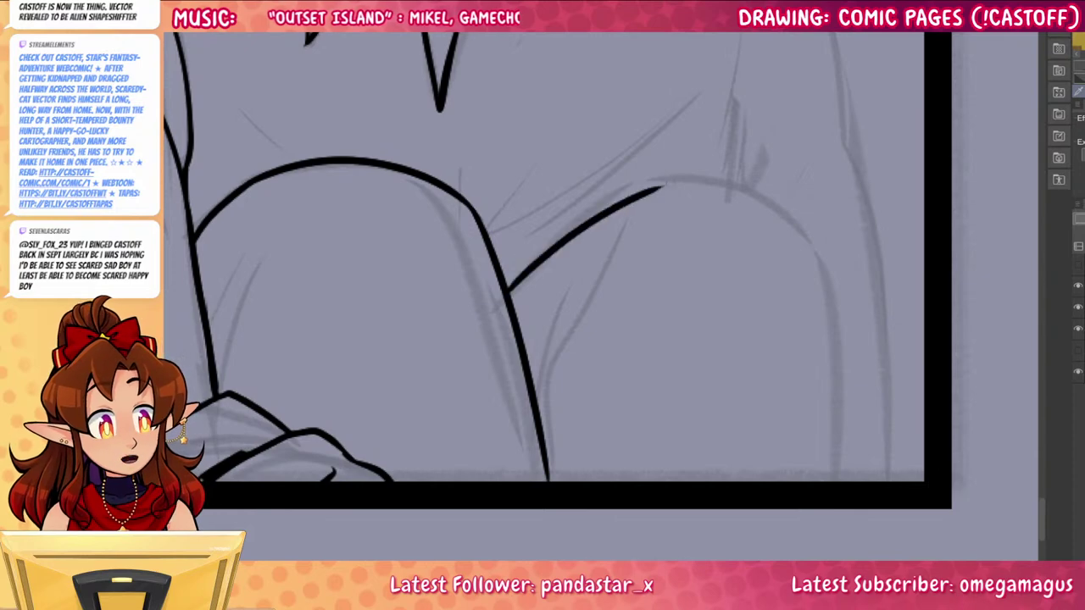
{"action": "key", "text": "ctrl+z"}
{"action": "mouse_move", "coordinate": [513, 313]}
{"action": "left_mouse_down"}
{"action": "mouse_move", "coordinate": [613, 193]}
{"action": "mouse_move", "coordinate": [570, 228]}
{"action": "mouse_move", "coordinate": [651, 182]}
{"action": "mouse_move", "coordinate": [818, 253]}
{"action": "mouse_move", "coordinate": [774, 205]}
{"action": "mouse_move", "coordinate": [838, 363]}
{"action": "mouse_move", "coordinate": [839, 481]}
{"action": "left_mouse_up"}
{"action": "left_click_drag", "start_coordinate": [864, 332], "coordinate": [804, 275]}
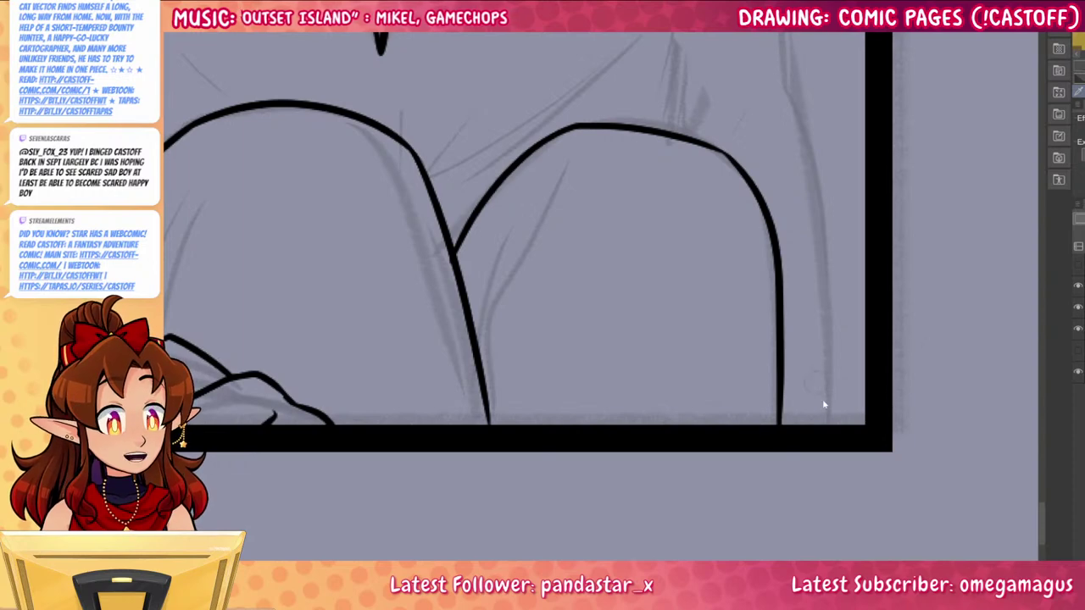
{"action": "key", "text": "ctrl+z"}
{"action": "left_click_drag", "start_coordinate": [644, 426], "coordinate": [864, 369]}
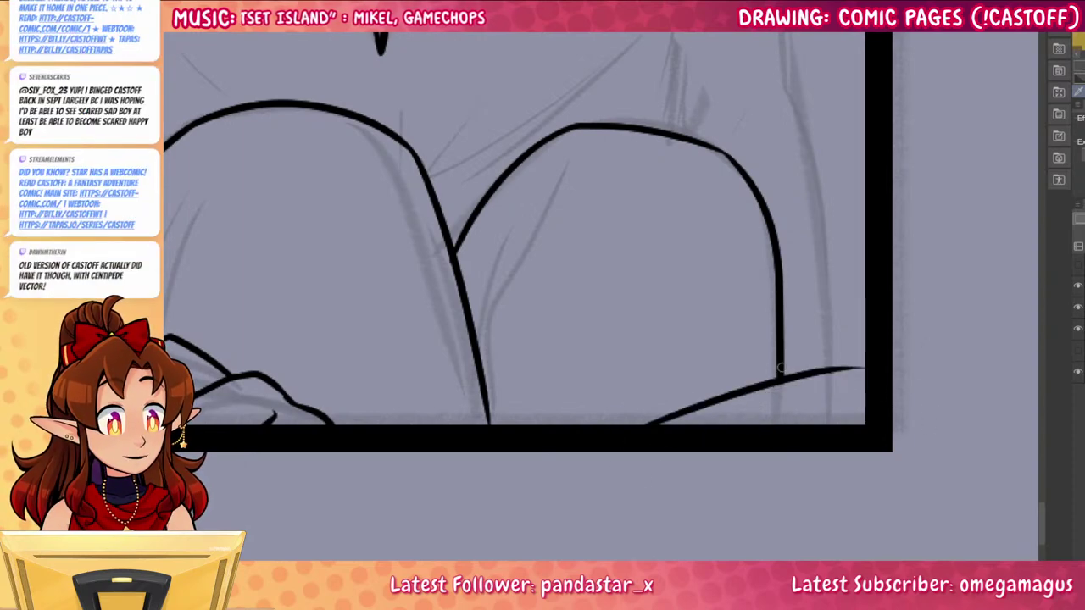
Ink the right-hand shoulder and outer sleeve from below the ear to the panel edge, with a small notch at the elbow
{"action": "mouse_move", "coordinate": [781, 368]}
{"action": "left_mouse_down"}
{"action": "mouse_move", "coordinate": [863, 339]}
{"action": "mouse_move", "coordinate": [852, 537]}
{"action": "left_mouse_up"}
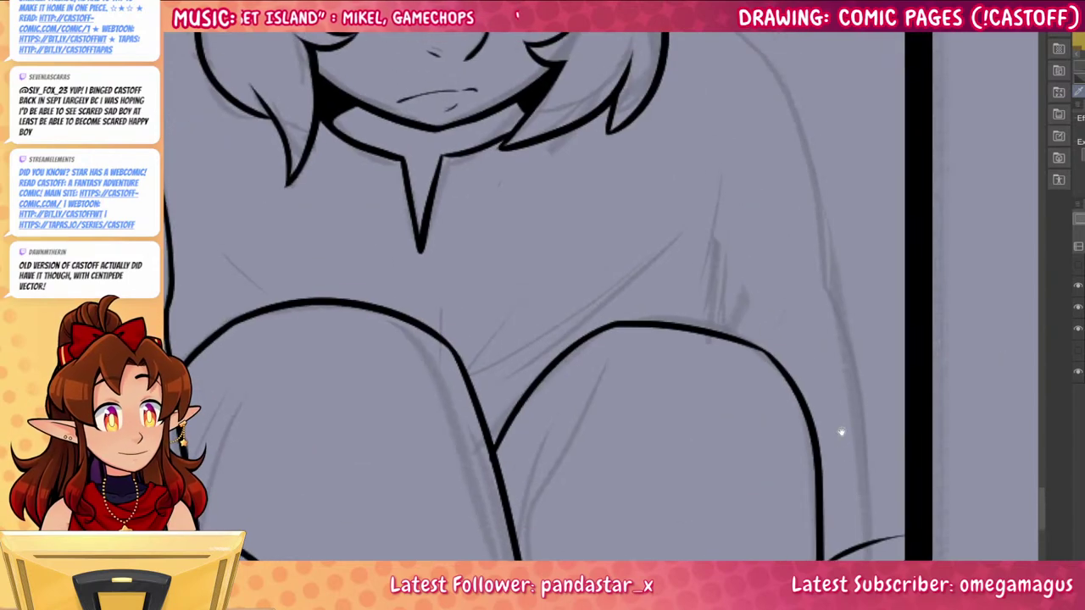
{"action": "scroll", "coordinate": [847, 387], "scroll_direction": "up", "scroll_amount": 3}
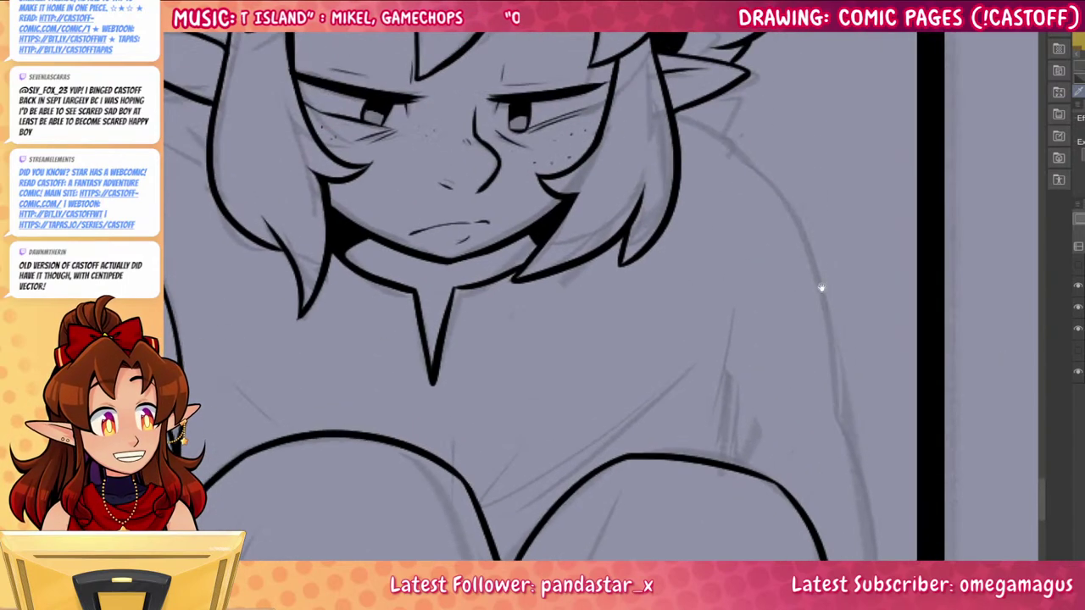
{"action": "mouse_move", "coordinate": [674, 108]}
{"action": "left_mouse_down"}
{"action": "mouse_move", "coordinate": [796, 203]}
{"action": "mouse_move", "coordinate": [847, 380]}
{"action": "mouse_move", "coordinate": [785, 208]}
{"action": "mouse_move", "coordinate": [839, 429]}
{"action": "left_mouse_up"}
{"action": "key", "text": "ctrl+z"}
{"action": "key", "text": "ctrl+z"}
{"action": "mouse_move", "coordinate": [839, 427]}
{"action": "left_mouse_down"}
{"action": "mouse_move", "coordinate": [854, 478]}
{"action": "mouse_move", "coordinate": [870, 427]}
{"action": "mouse_move", "coordinate": [861, 373]}
{"action": "mouse_move", "coordinate": [905, 502]}
{"action": "mouse_move", "coordinate": [920, 353]}
{"action": "mouse_move", "coordinate": [878, 417]}
{"action": "mouse_move", "coordinate": [889, 466]}
{"action": "left_mouse_up"}
Add tapered fabric folds at the inner side of both knees, rising from the creases beside the legs
{"action": "mouse_move", "coordinate": [593, 524]}
{"action": "left_mouse_down"}
{"action": "mouse_move", "coordinate": [597, 425]}
{"action": "mouse_move", "coordinate": [652, 322]}
{"action": "left_mouse_up"}
{"action": "left_click_drag", "start_coordinate": [592, 446], "coordinate": [598, 356]}
{"action": "left_click_drag", "start_coordinate": [686, 421], "coordinate": [837, 353]}
{"action": "left_click_drag", "start_coordinate": [413, 376], "coordinate": [453, 244]}
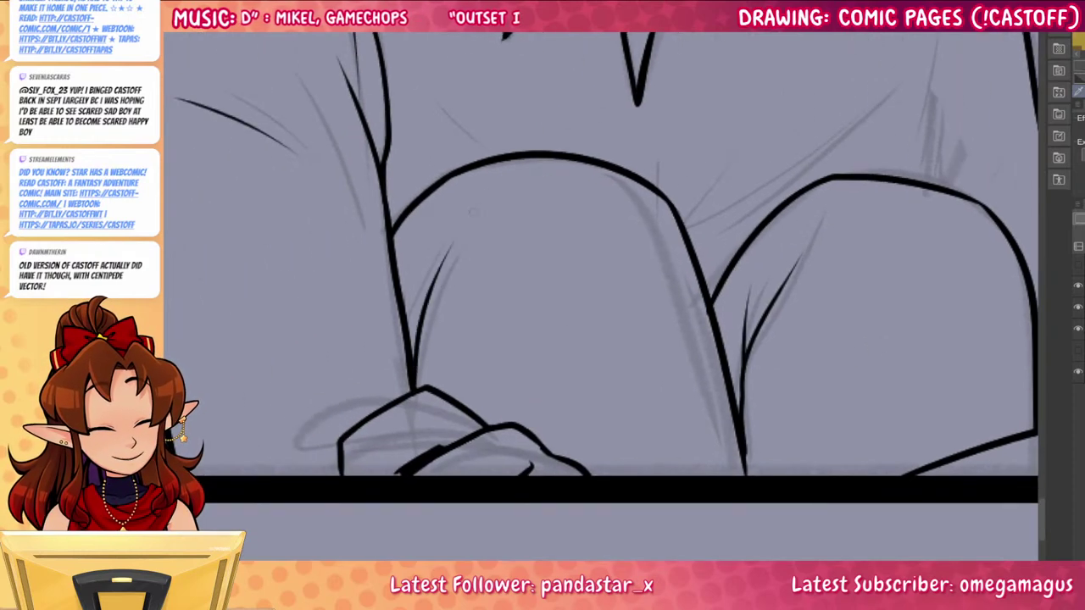
{"action": "left_click_drag", "start_coordinate": [406, 326], "coordinate": [410, 274]}
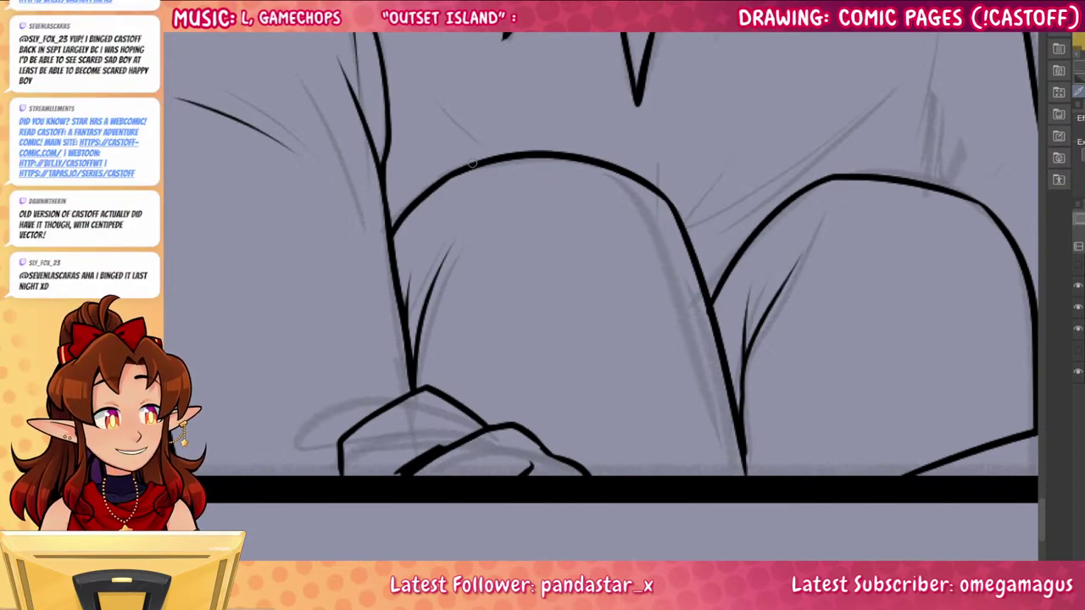
Ink the shirt folds: two beside the right-hand armpit, two rising between the knees and one above the left-hand knee
{"action": "left_click_drag", "start_coordinate": [968, 308], "coordinate": [800, 339]}
{"action": "left_click_drag", "start_coordinate": [810, 412], "coordinate": [794, 551]}
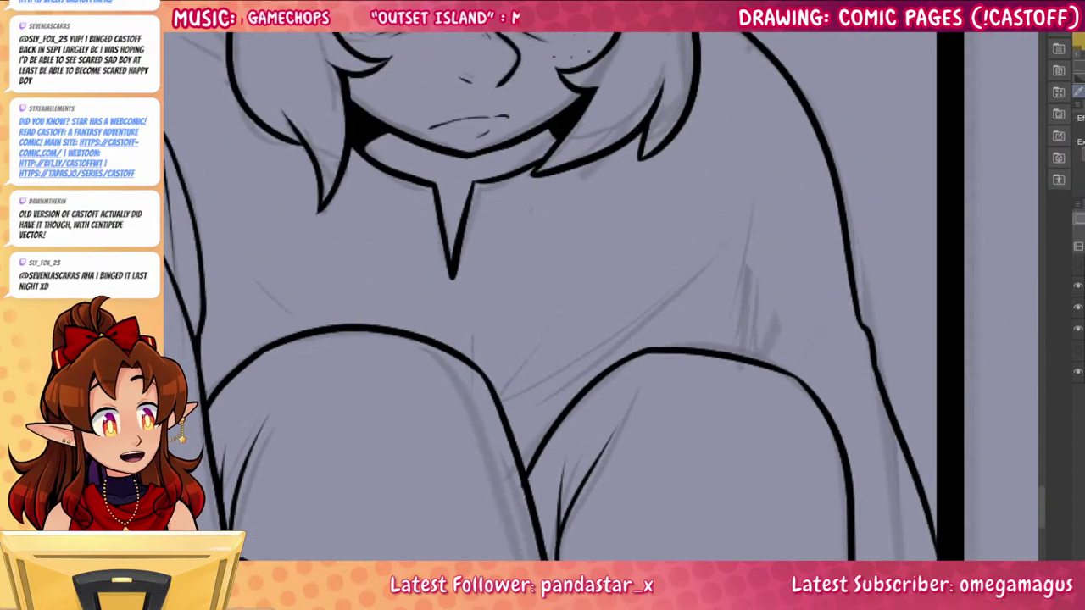
{"action": "left_click_drag", "start_coordinate": [710, 351], "coordinate": [731, 180]}
{"action": "left_click_drag", "start_coordinate": [720, 322], "coordinate": [734, 224]}
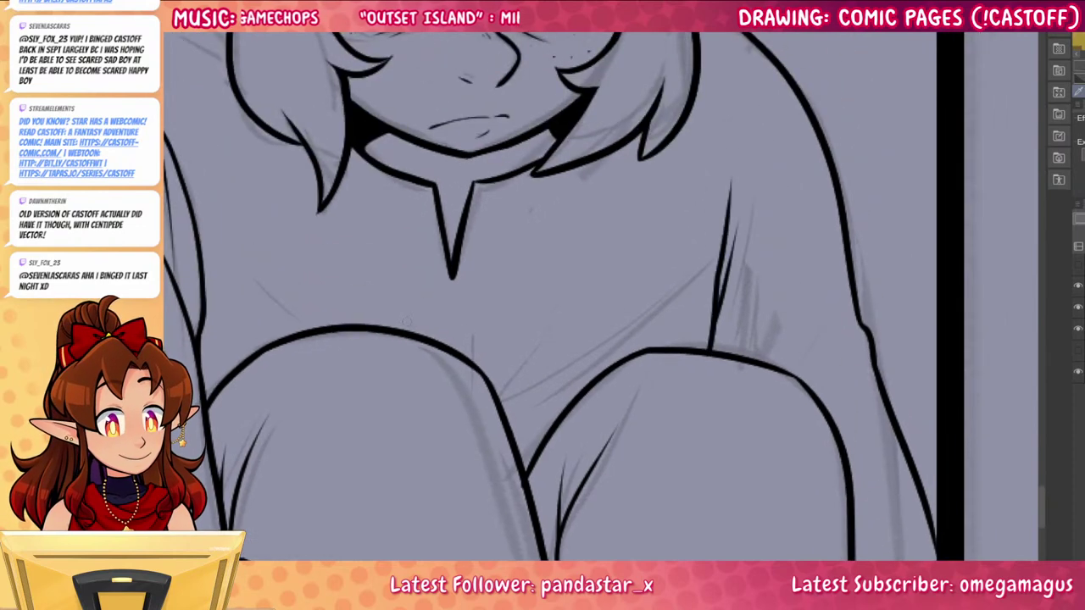
{"action": "left_click_drag", "start_coordinate": [555, 265], "coordinate": [494, 373]}
{"action": "left_click_drag", "start_coordinate": [559, 344], "coordinate": [507, 385]}
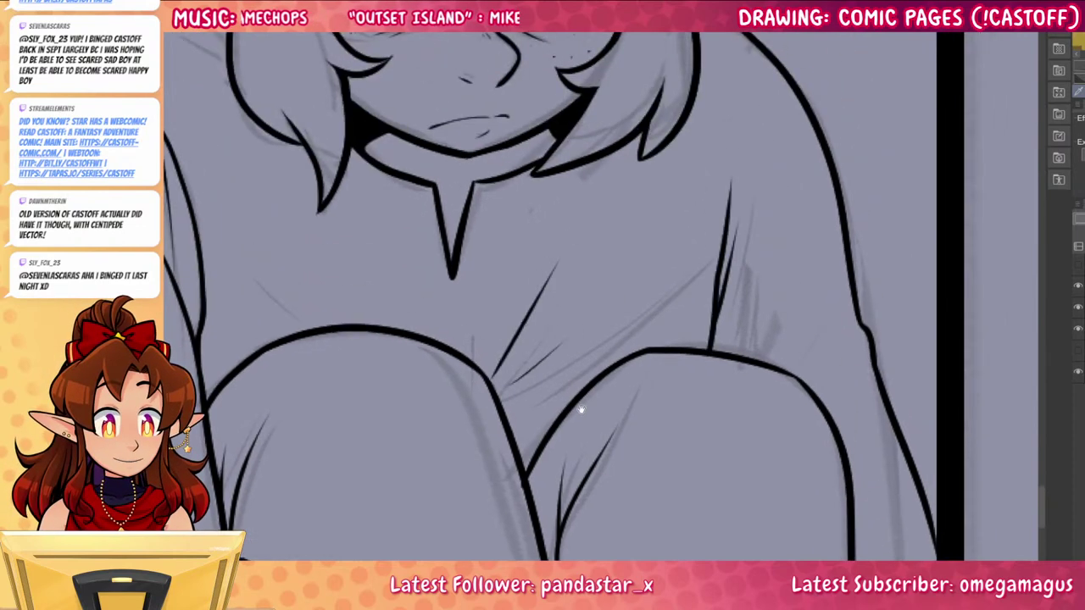
{"action": "left_click_drag", "start_coordinate": [581, 410], "coordinate": [727, 463]}
{"action": "left_click_drag", "start_coordinate": [443, 387], "coordinate": [402, 330]}
Examine the inked figure's face, pose and hand both up close and in the context of the whole panel
{"action": "left_click", "coordinate": [586, 282], "text": "alt"}
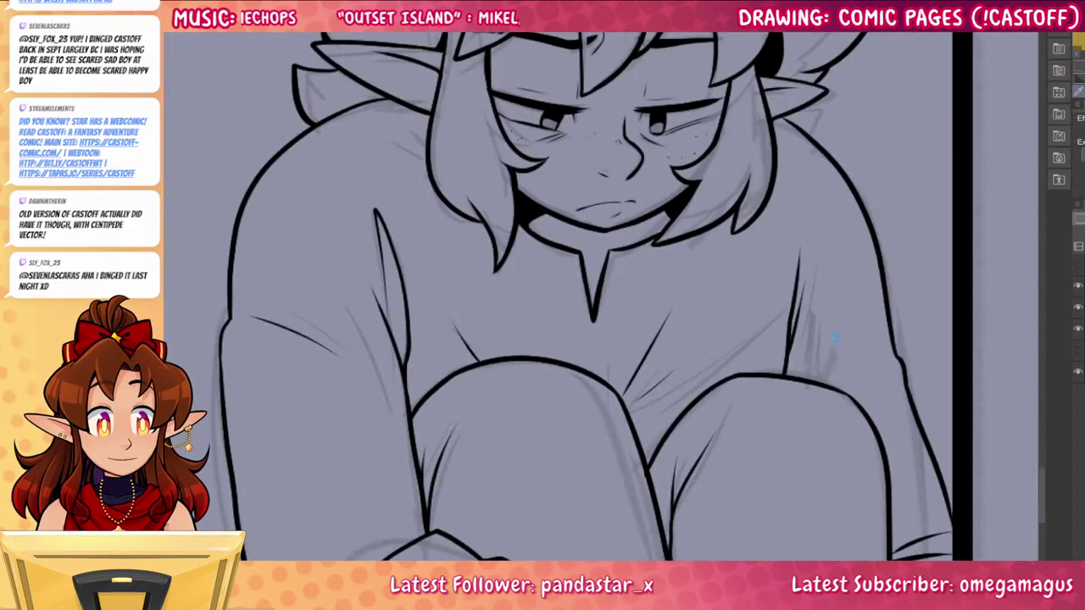
{"action": "left_click", "coordinate": [850, 476], "text": "alt"}
{"action": "left_click_drag", "start_coordinate": [920, 510], "coordinate": [780, 421]}
{"action": "left_click", "coordinate": [796, 424], "text": "alt"}
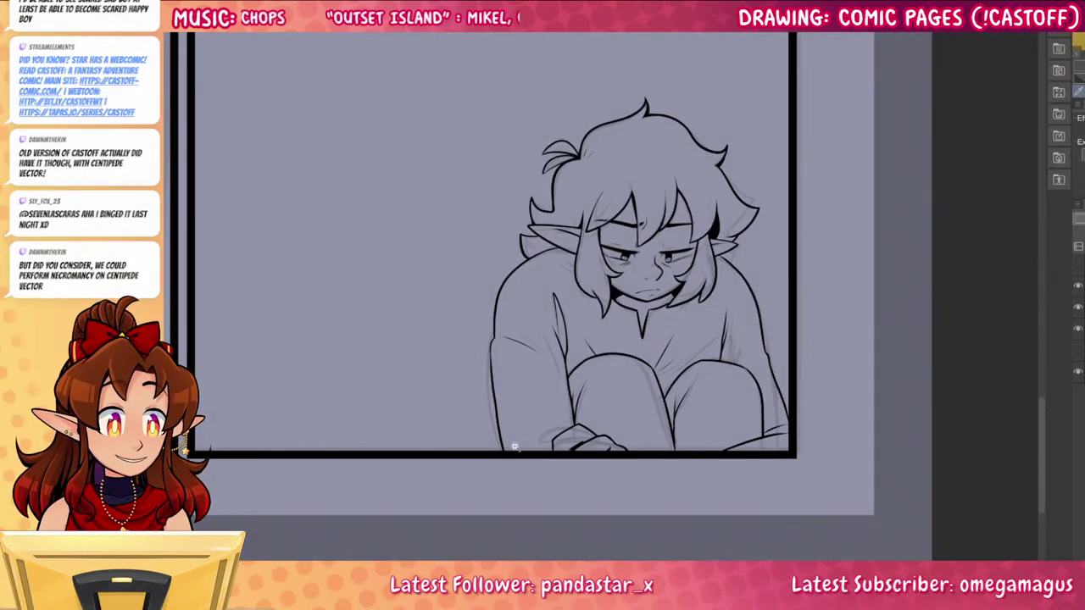
{"action": "scroll", "coordinate": [688, 252], "scroll_direction": "up", "scroll_amount": 5}
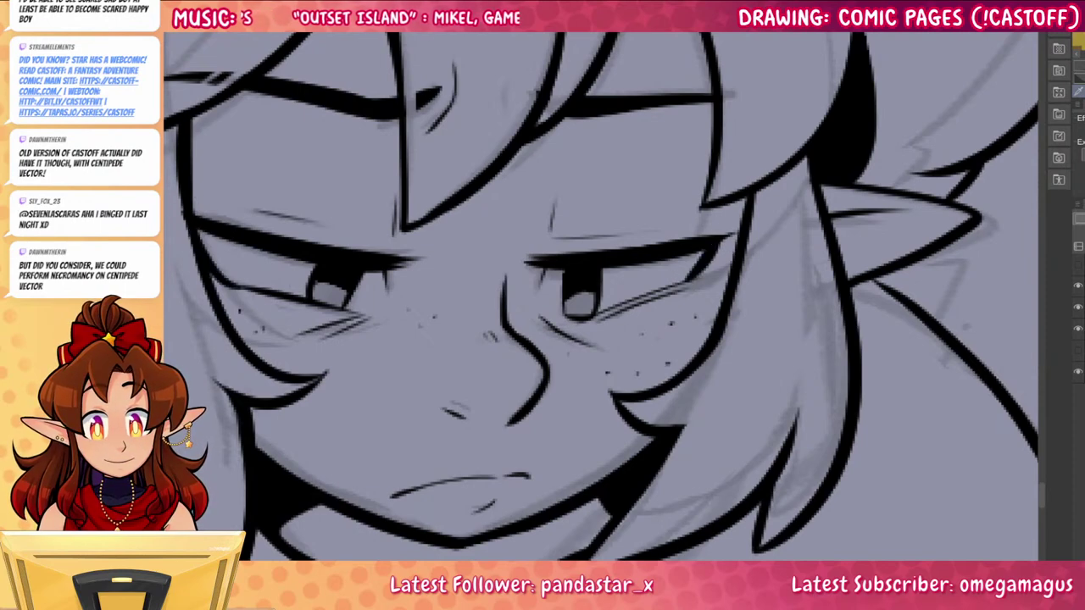
{"action": "scroll", "coordinate": [577, 314], "scroll_direction": "down", "scroll_amount": 8}
{"action": "left_click_drag", "start_coordinate": [656, 421], "coordinate": [760, 403]}
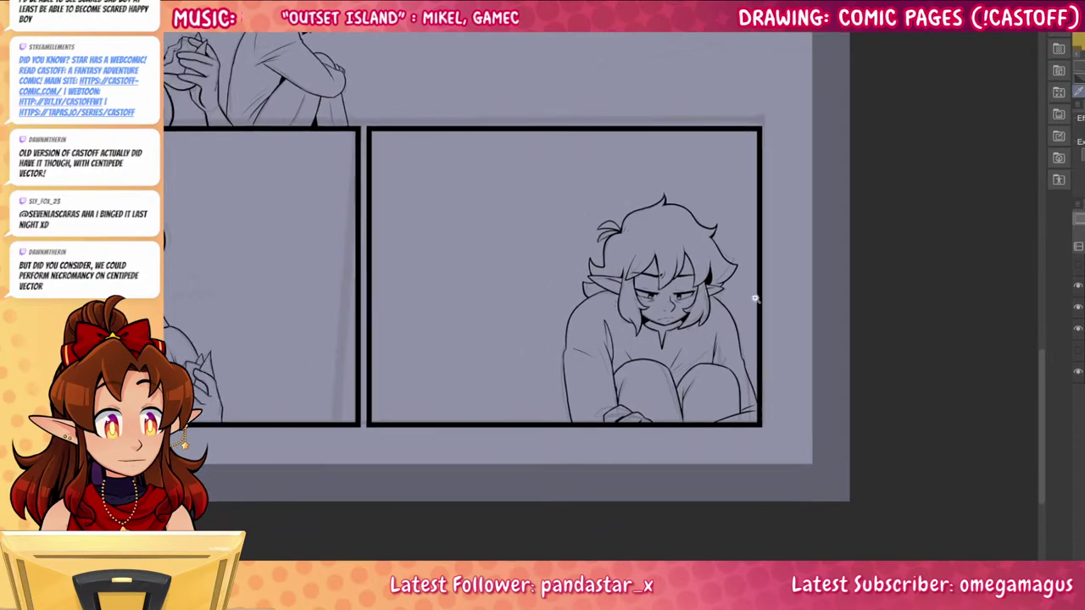
{"action": "scroll", "coordinate": [755, 298], "scroll_direction": "up", "scroll_amount": 5}
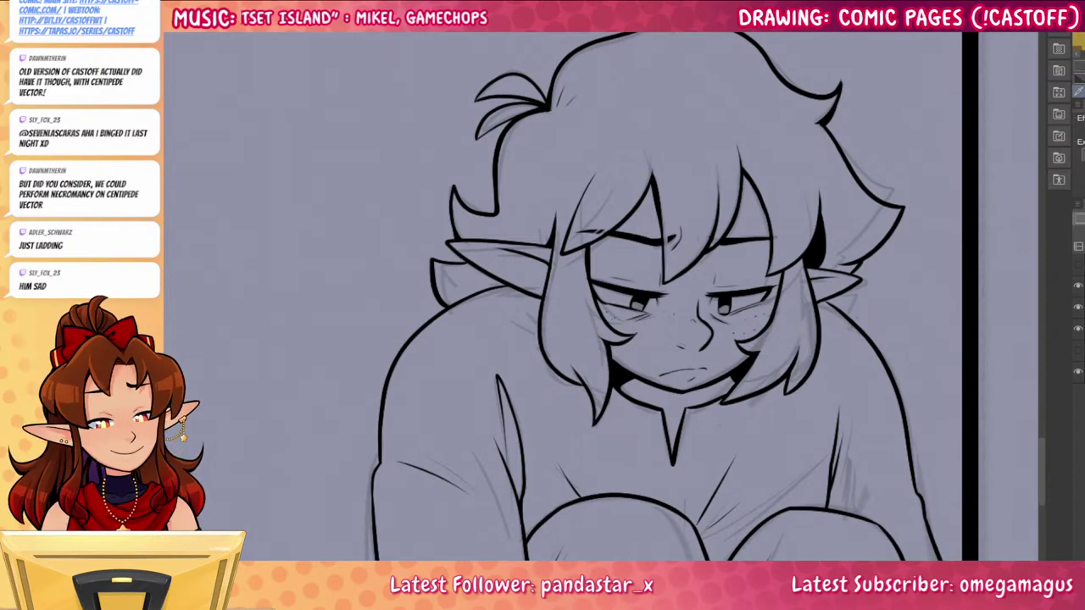
{"action": "scroll", "coordinate": [674, 340], "scroll_direction": "down", "scroll_amount": 5}
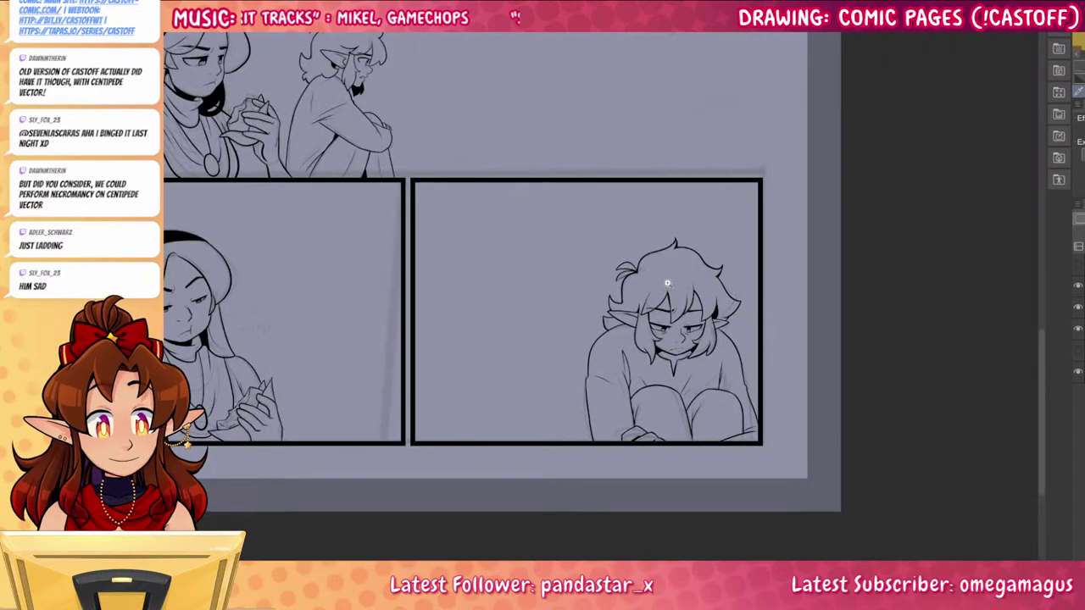
{"action": "mouse_move", "coordinate": [776, 448]}
{"action": "left_mouse_down"}
{"action": "mouse_move", "coordinate": [841, 451]}
{"action": "mouse_move", "coordinate": [769, 439]}
{"action": "left_mouse_up"}
Lasso the inked hand, scale it down and reposition it under the end of the left-hand sleeve
{"action": "scroll", "coordinate": [678, 433], "scroll_direction": "up", "scroll_amount": 2}
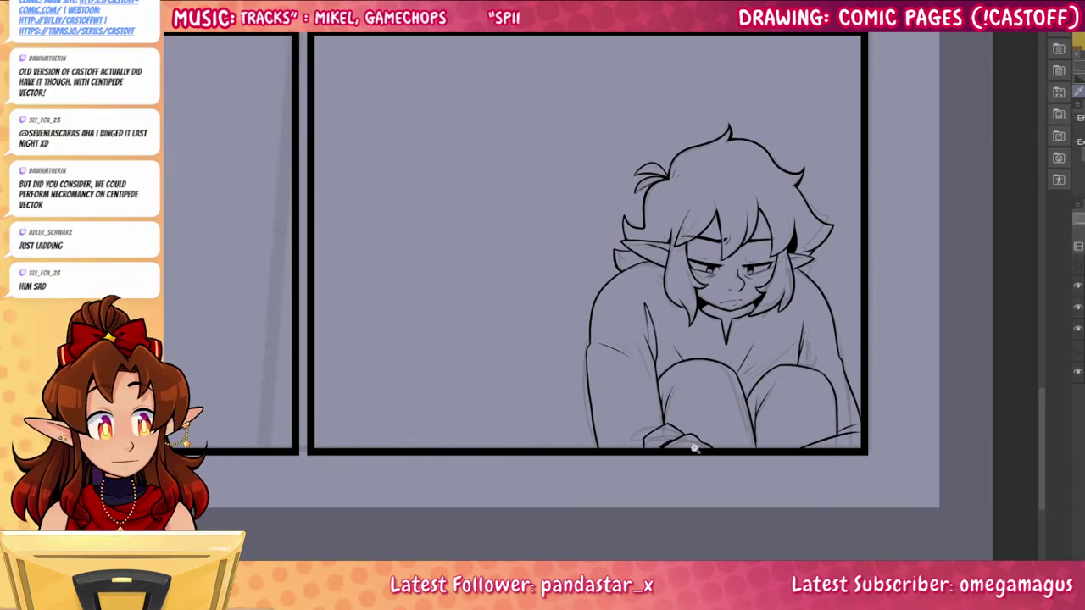
{"action": "scroll", "coordinate": [667, 499], "scroll_direction": "up", "scroll_amount": 3}
{"action": "mouse_move", "coordinate": [480, 352]}
{"action": "left_mouse_down"}
{"action": "mouse_move", "coordinate": [400, 424]}
{"action": "mouse_move", "coordinate": [590, 459]}
{"action": "mouse_move", "coordinate": [517, 356]}
{"action": "left_mouse_up"}
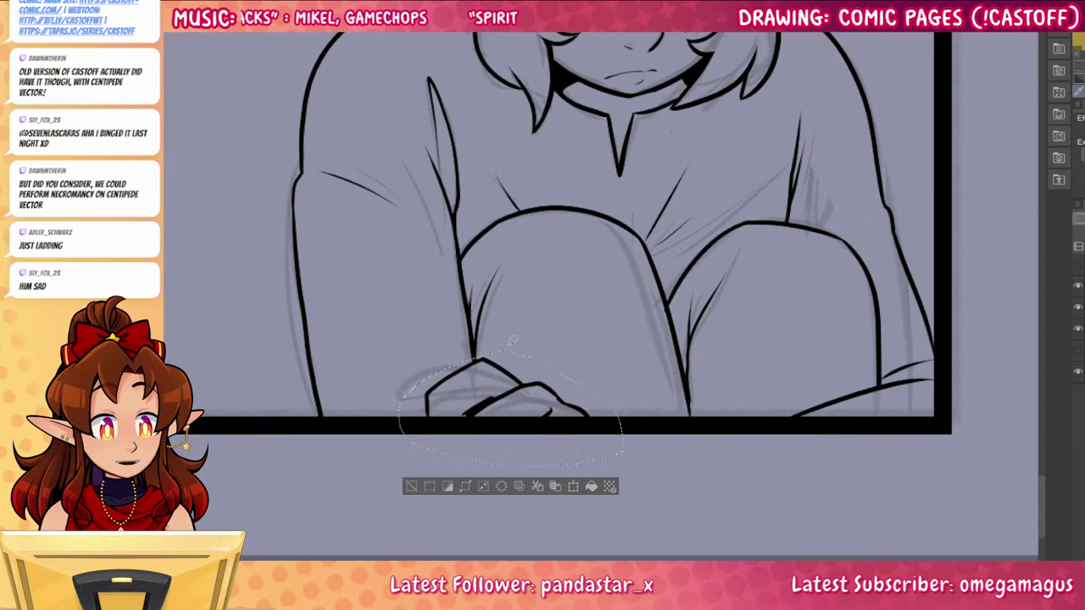
{"action": "left_click", "coordinate": [574, 487]}
{"action": "left_click_drag", "start_coordinate": [400, 350], "coordinate": [430, 365]}
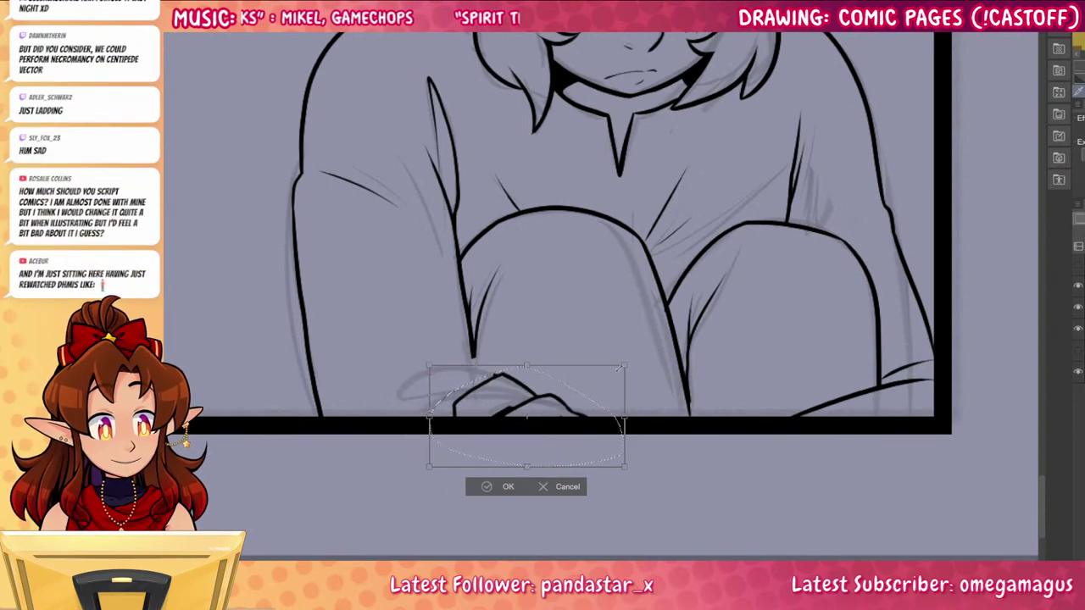
{"action": "left_click_drag", "start_coordinate": [626, 365], "coordinate": [589, 386]}
{"action": "left_click_drag", "start_coordinate": [570, 427], "coordinate": [519, 432]}
{"action": "left_click", "coordinate": [484, 475]}
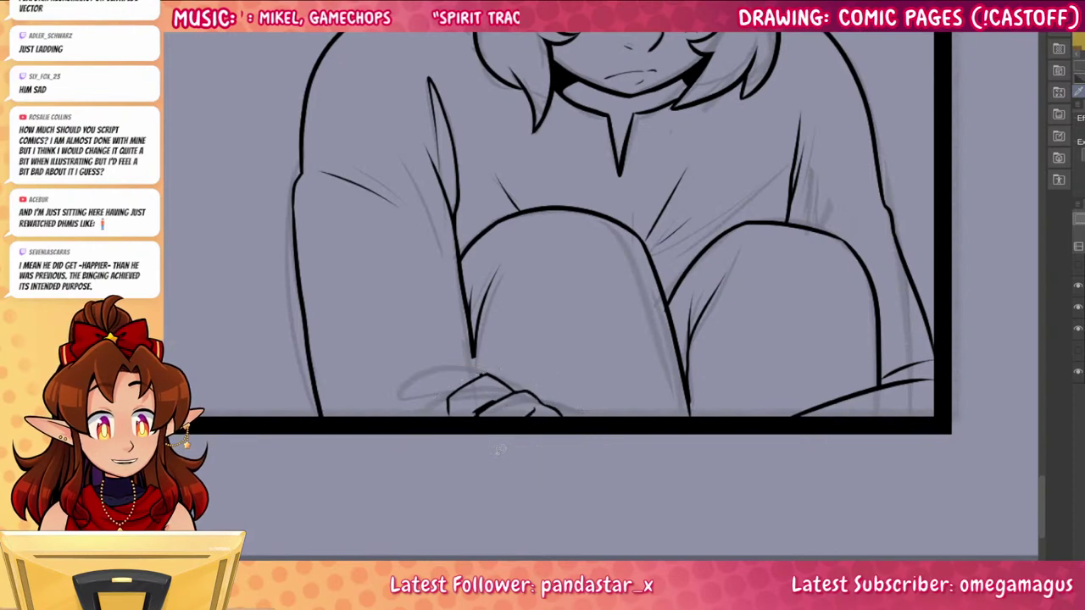
Extend the left-hand sleeve's inner line down so that it meets the resized hand
{"action": "left_click_drag", "start_coordinate": [468, 331], "coordinate": [481, 377]}
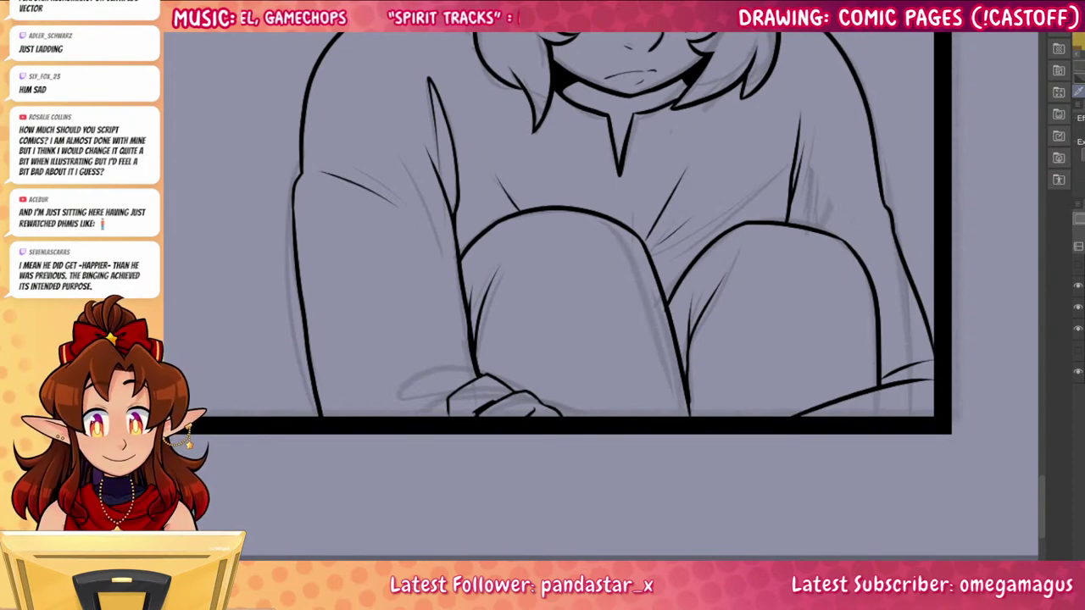
{"action": "scroll", "coordinate": [667, 266], "scroll_direction": "down", "scroll_amount": 1}
{"action": "left_click_drag", "start_coordinate": [599, 312], "coordinate": [605, 368]}
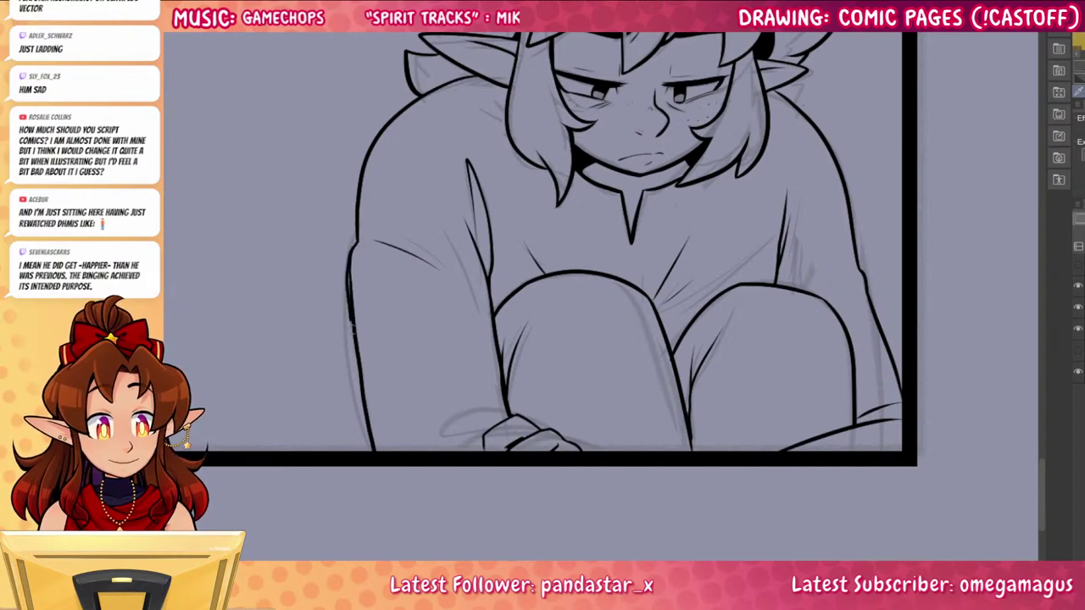
Thicken and smooth the outer line of the left-hand sleeve on the crouching pointed-eared character
{"action": "left_click_drag", "start_coordinate": [351, 254], "coordinate": [377, 468]}
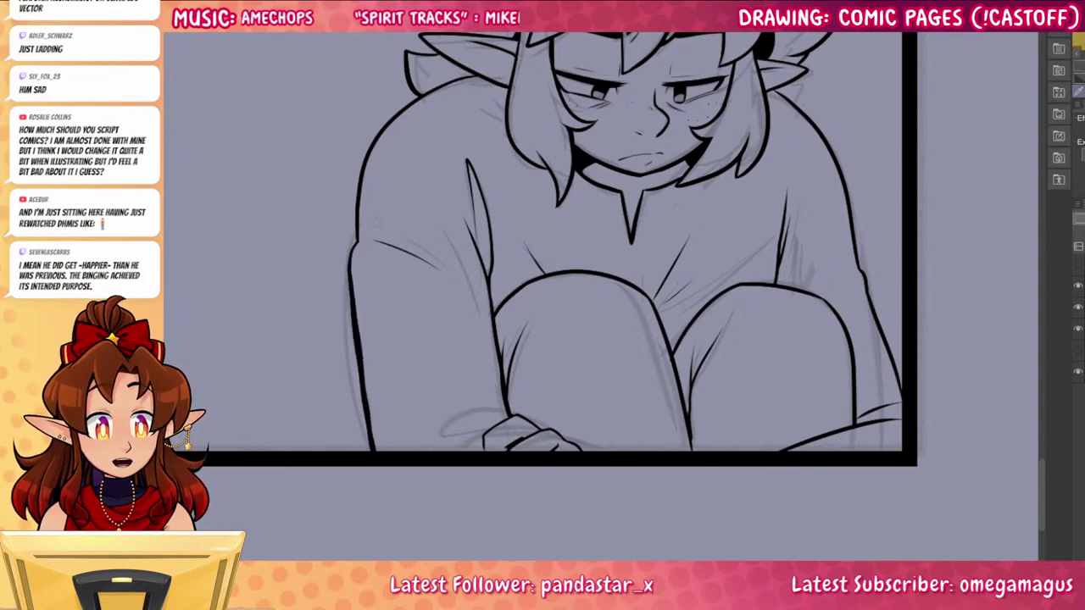
{"action": "left_click_drag", "start_coordinate": [357, 238], "coordinate": [357, 217]}
Ink solid black pupils in the upper part of both irises of the worried pointed-eared character in the left-hand panel one row up
{"action": "left_click_drag", "start_coordinate": [773, 395], "coordinate": [759, 555]}
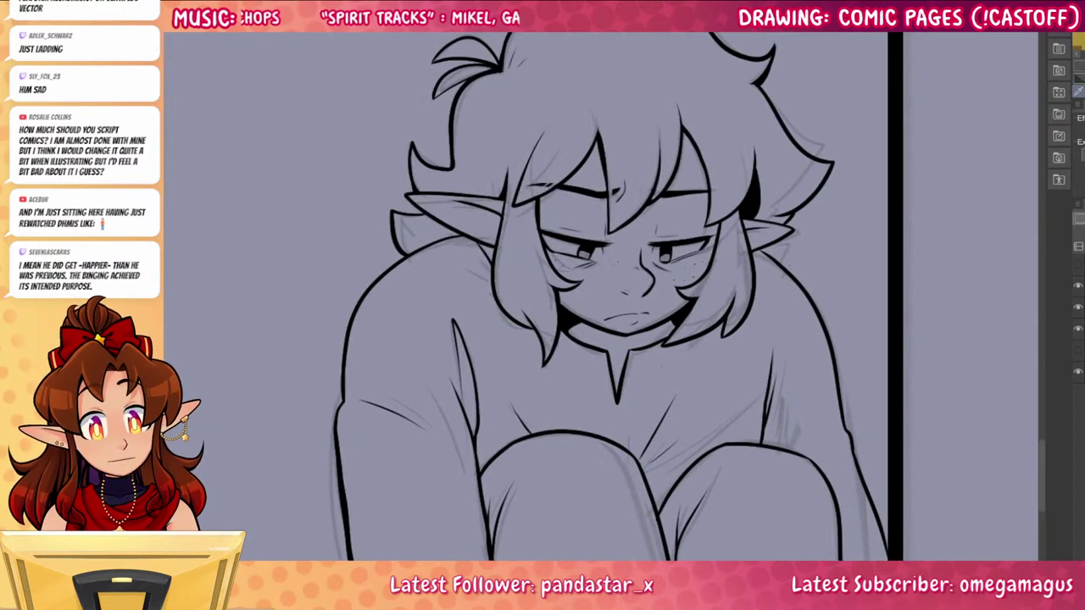
{"action": "scroll", "coordinate": [585, 305], "scroll_direction": "down", "scroll_amount": 5}
{"action": "left_click_drag", "start_coordinate": [691, 410], "coordinate": [804, 431]}
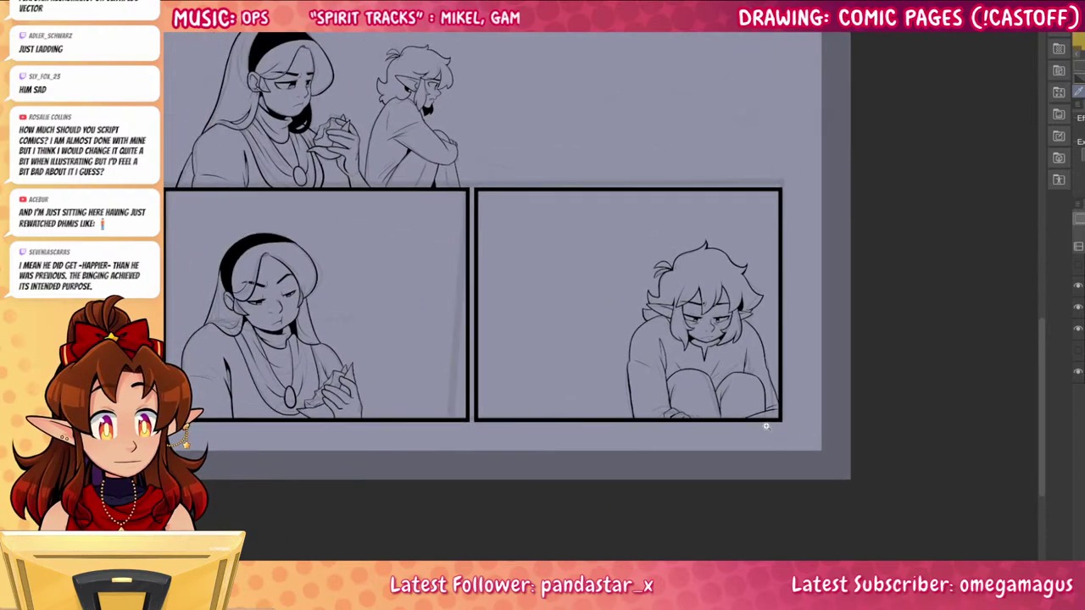
{"action": "scroll", "coordinate": [741, 366], "scroll_direction": "up", "scroll_amount": 5}
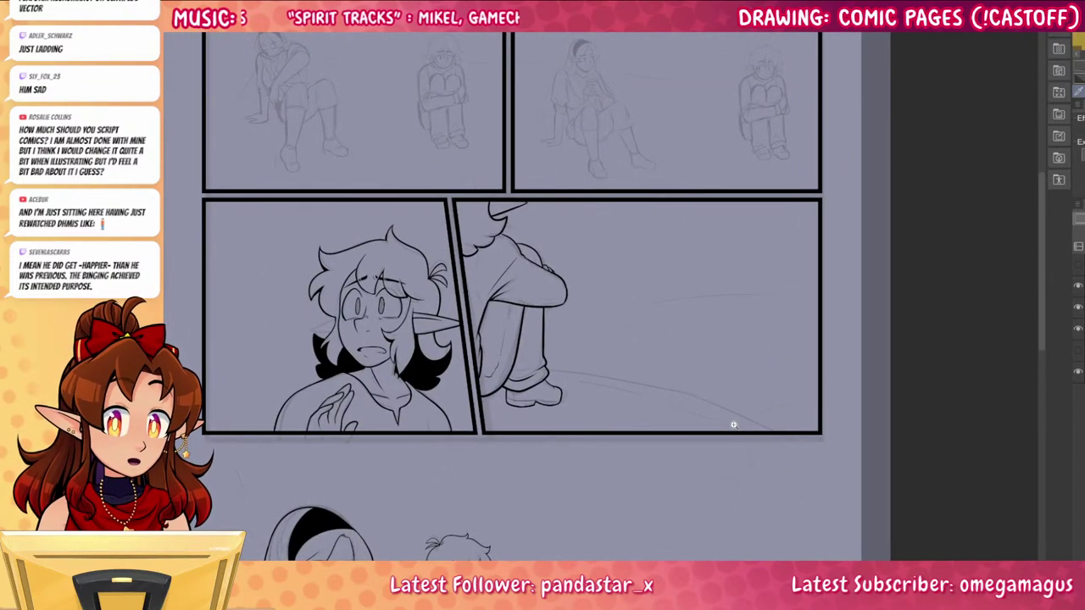
{"action": "scroll", "coordinate": [734, 425], "scroll_direction": "up", "scroll_amount": 2}
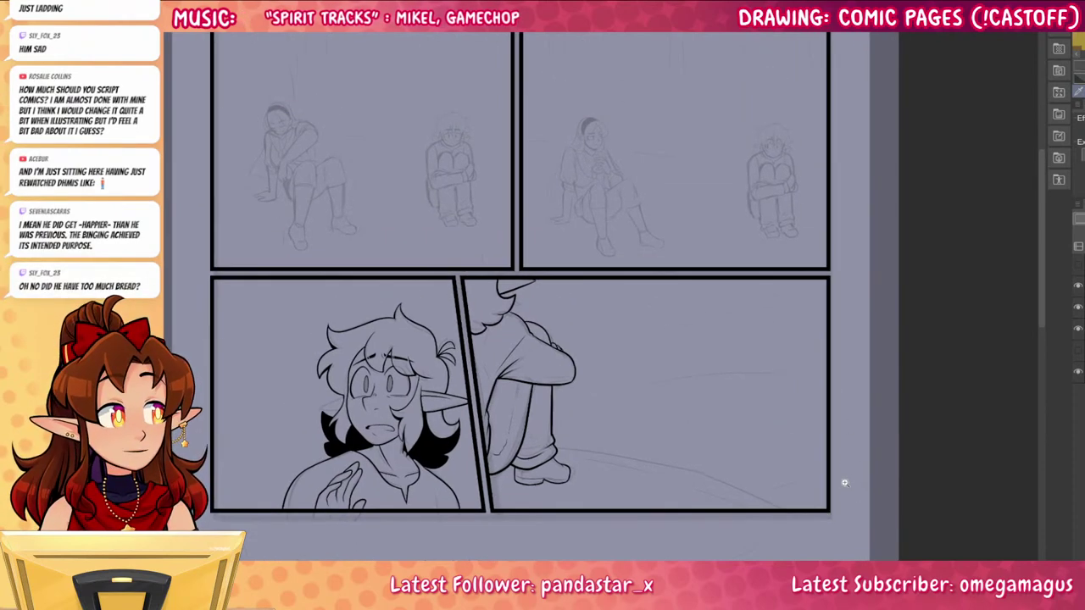
{"action": "scroll", "coordinate": [861, 362], "scroll_direction": "down", "scroll_amount": 3}
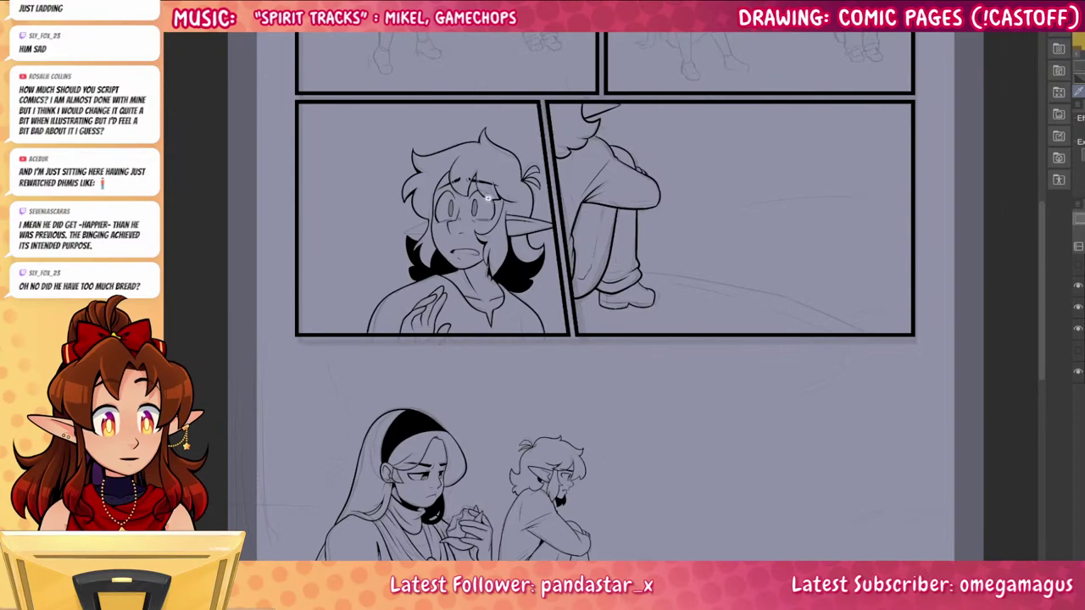
{"action": "scroll", "coordinate": [459, 194], "scroll_direction": "up", "scroll_amount": 6}
{"action": "left_click_drag", "start_coordinate": [387, 306], "coordinate": [419, 303]}
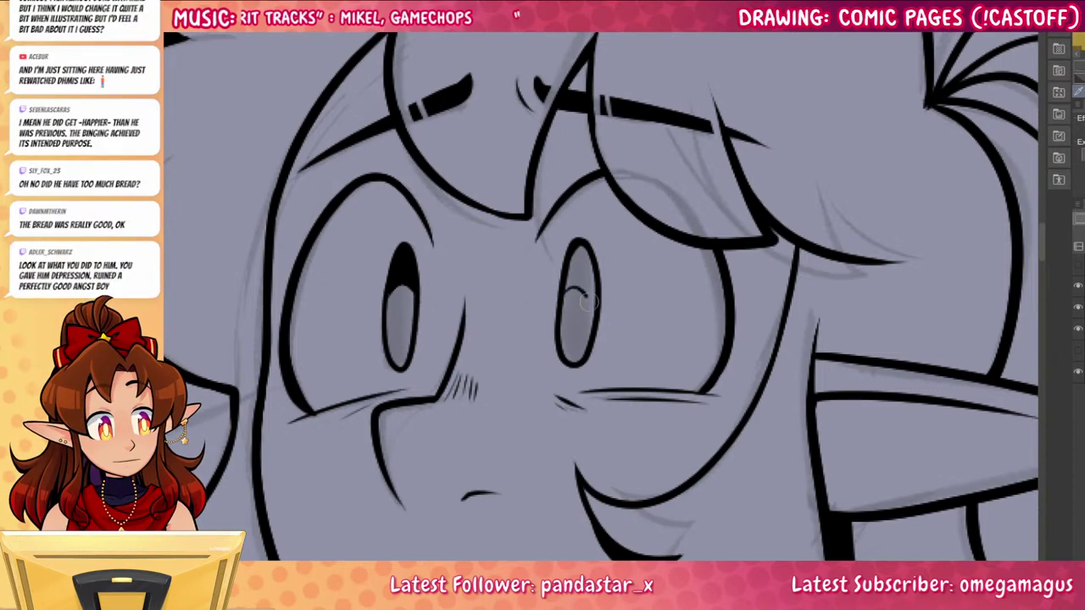
{"action": "mouse_move", "coordinate": [591, 289]}
{"action": "left_mouse_down"}
{"action": "mouse_move", "coordinate": [581, 267]}
{"action": "mouse_move", "coordinate": [562, 296]}
{"action": "left_mouse_up"}
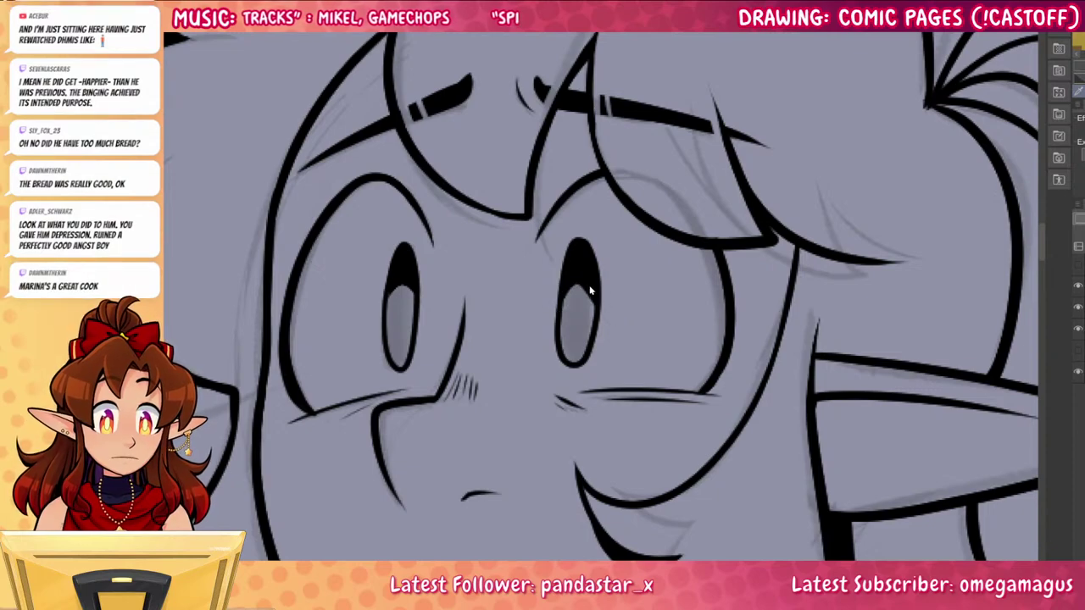
Ink the bent forearm and rounded elbow of the seated woman with the headband in the upper left panel
{"action": "scroll", "coordinate": [611, 275], "scroll_direction": "down", "scroll_amount": 4}
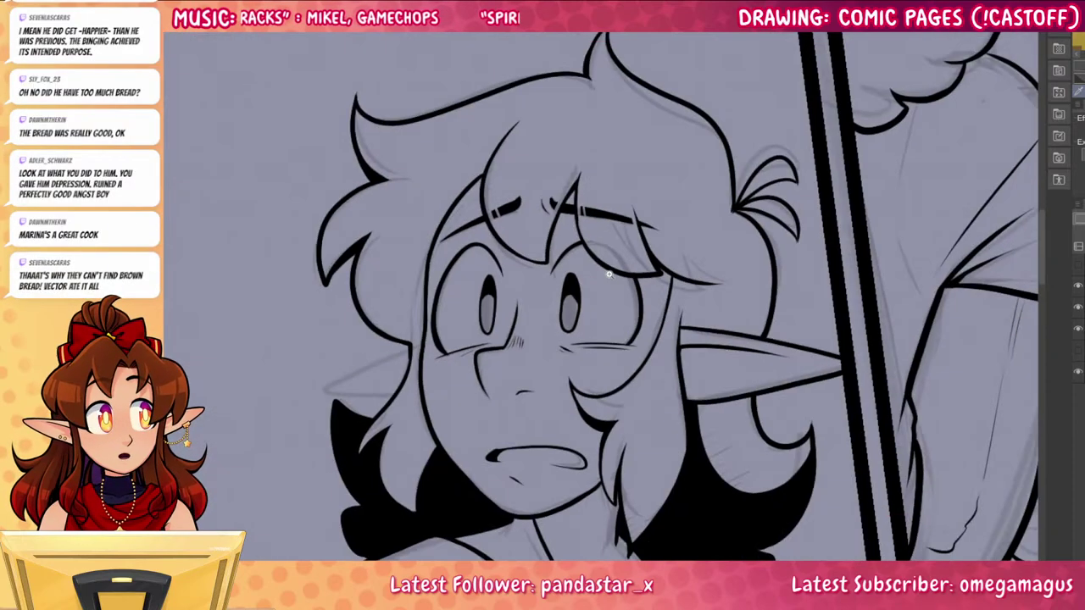
{"action": "left_click_drag", "start_coordinate": [825, 430], "coordinate": [724, 414]}
{"action": "scroll", "coordinate": [814, 438], "scroll_direction": "down", "scroll_amount": 2}
{"action": "left_click_drag", "start_coordinate": [813, 437], "coordinate": [714, 516]}
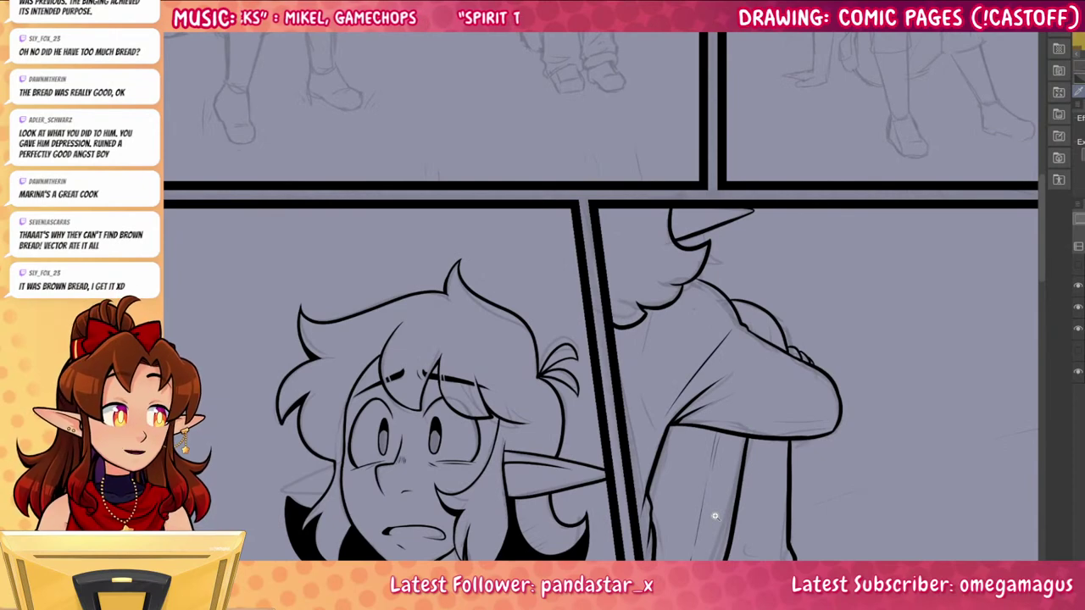
{"action": "scroll", "coordinate": [773, 418], "scroll_direction": "down", "scroll_amount": 3}
{"action": "left_click_drag", "start_coordinate": [789, 434], "coordinate": [747, 510]}
{"action": "left_click_drag", "start_coordinate": [825, 470], "coordinate": [706, 439]}
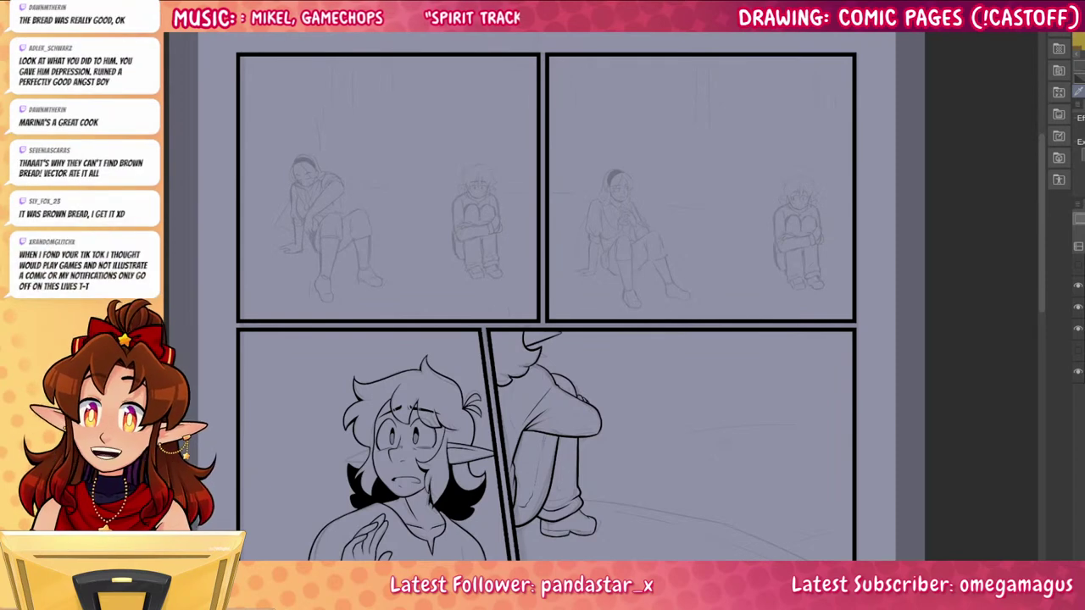
{"action": "scroll", "coordinate": [307, 193], "scroll_direction": "up", "scroll_amount": 6}
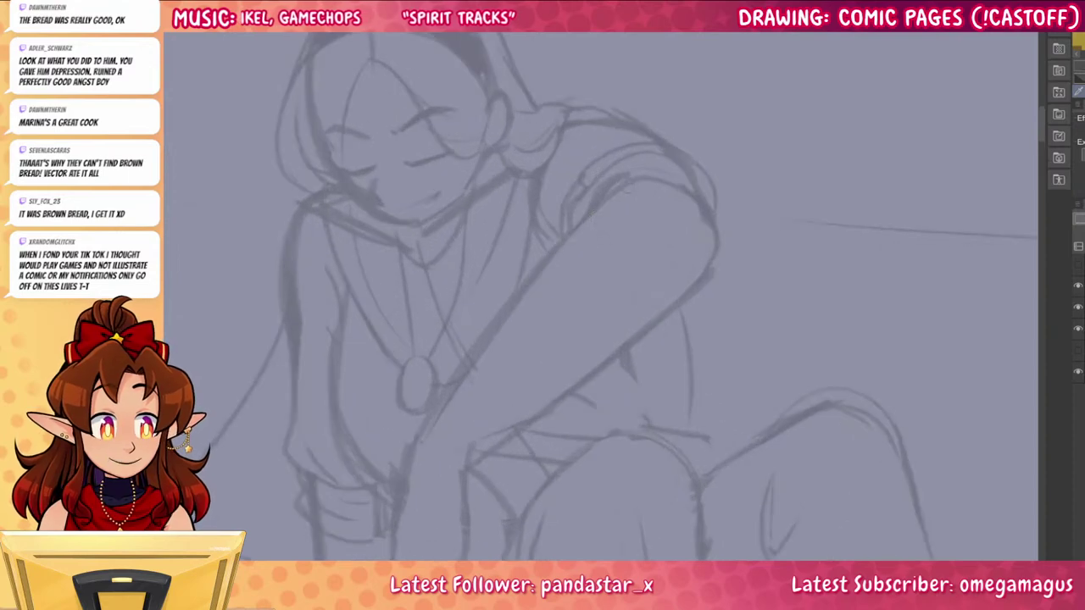
{"action": "mouse_move", "coordinate": [637, 180]}
{"action": "left_mouse_down"}
{"action": "mouse_move", "coordinate": [583, 213]}
{"action": "mouse_move", "coordinate": [422, 420]}
{"action": "left_mouse_up"}
{"action": "key", "text": "ctrl+z"}
{"action": "mouse_move", "coordinate": [646, 181]}
{"action": "left_mouse_down"}
{"action": "mouse_move", "coordinate": [478, 360]}
{"action": "mouse_move", "coordinate": [427, 439]}
{"action": "left_mouse_up"}
{"action": "left_click_drag", "start_coordinate": [707, 431], "coordinate": [693, 346]}
{"action": "mouse_move", "coordinate": [675, 104]}
{"action": "left_mouse_down"}
{"action": "mouse_move", "coordinate": [693, 133]}
{"action": "mouse_move", "coordinate": [685, 199]}
{"action": "mouse_move", "coordinate": [491, 347]}
{"action": "left_mouse_up"}
{"action": "key", "text": "ctrl+z"}
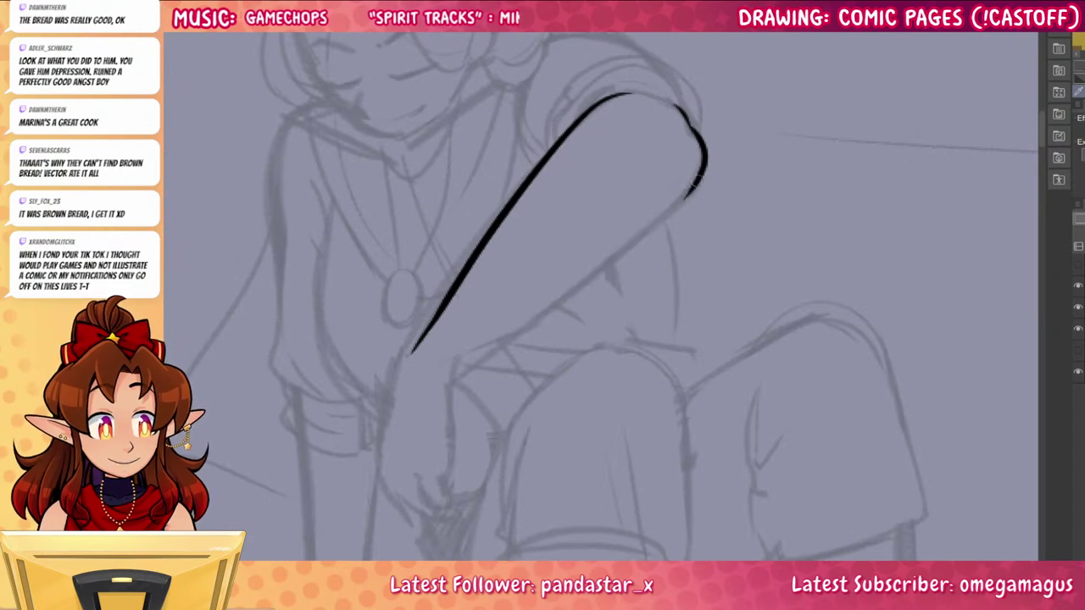
{"action": "mouse_move", "coordinate": [688, 188]}
{"action": "left_mouse_down"}
{"action": "mouse_move", "coordinate": [473, 350]}
{"action": "mouse_move", "coordinate": [453, 381]}
{"action": "left_mouse_up"}
Ink both sides of the woman's wrist and the back of her hanging hand
{"action": "left_click_drag", "start_coordinate": [415, 343], "coordinate": [383, 492]}
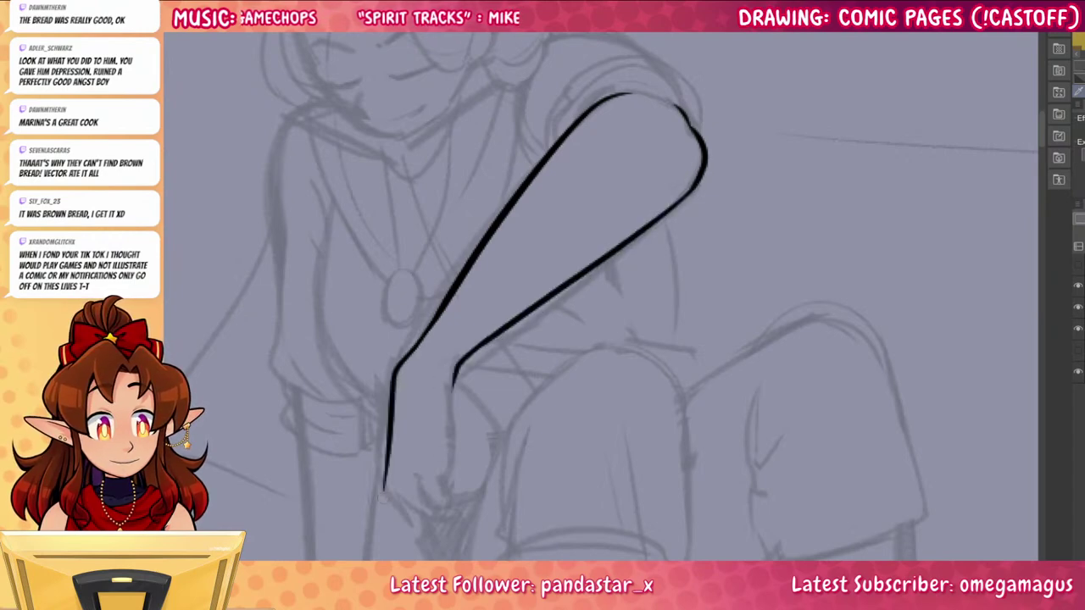
{"action": "key", "text": "ctrl+z"}
{"action": "left_click_drag", "start_coordinate": [413, 343], "coordinate": [377, 475]}
{"action": "left_click_drag", "start_coordinate": [454, 373], "coordinate": [442, 472]}
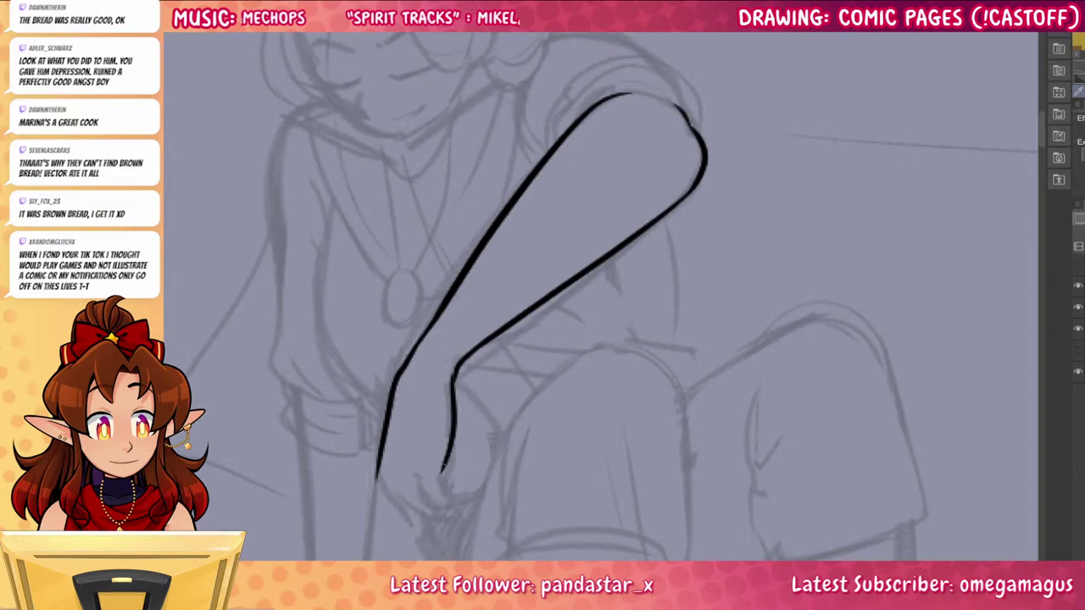
Ink the rolled sleeve around the woman's elbow with its outer curve and inner fold lines
{"action": "left_click_drag", "start_coordinate": [592, 394], "coordinate": [583, 506]}
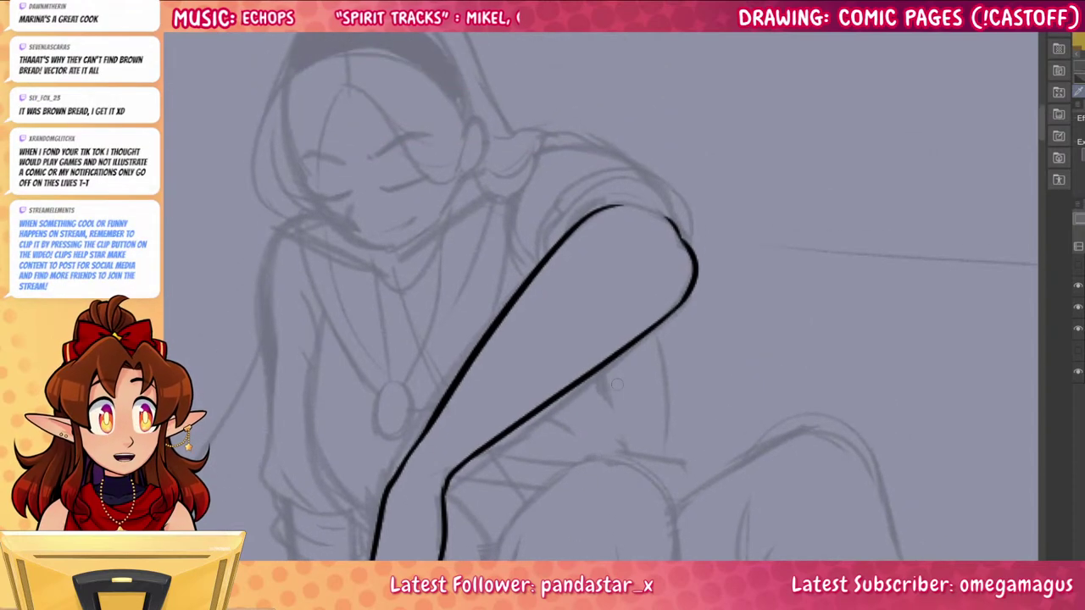
{"action": "left_click_drag", "start_coordinate": [636, 434], "coordinate": [615, 510]}
{"action": "mouse_move", "coordinate": [524, 335]}
{"action": "left_mouse_down"}
{"action": "mouse_move", "coordinate": [610, 242]}
{"action": "mouse_move", "coordinate": [648, 266]}
{"action": "mouse_move", "coordinate": [668, 316]}
{"action": "mouse_move", "coordinate": [629, 284]}
{"action": "mouse_move", "coordinate": [539, 315]}
{"action": "left_mouse_up"}
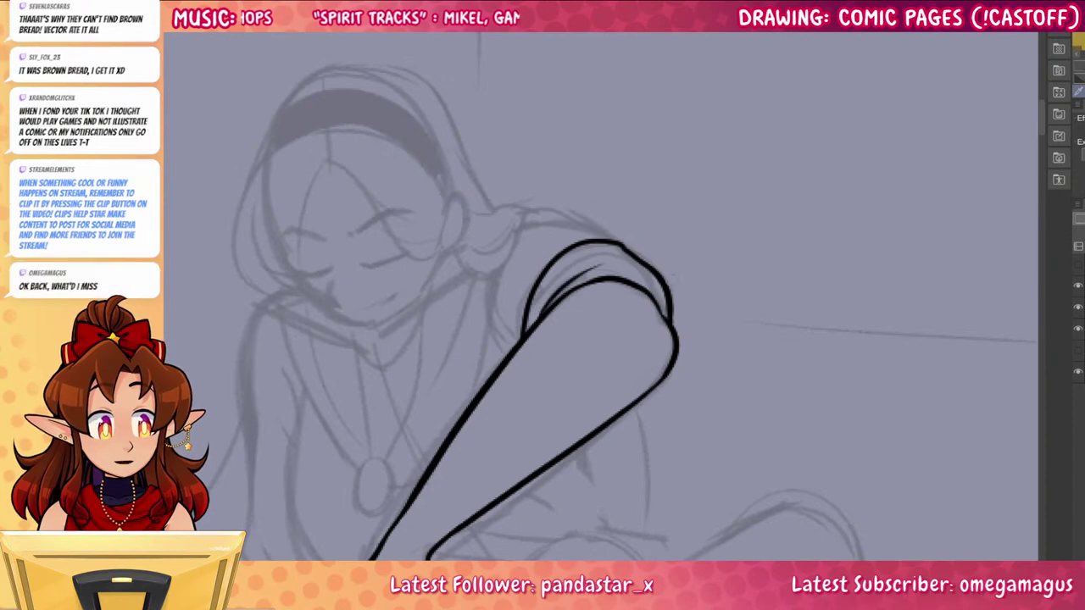
{"action": "left_click_drag", "start_coordinate": [415, 308], "coordinate": [507, 251]}
{"action": "left_click_drag", "start_coordinate": [718, 497], "coordinate": [664, 404]}
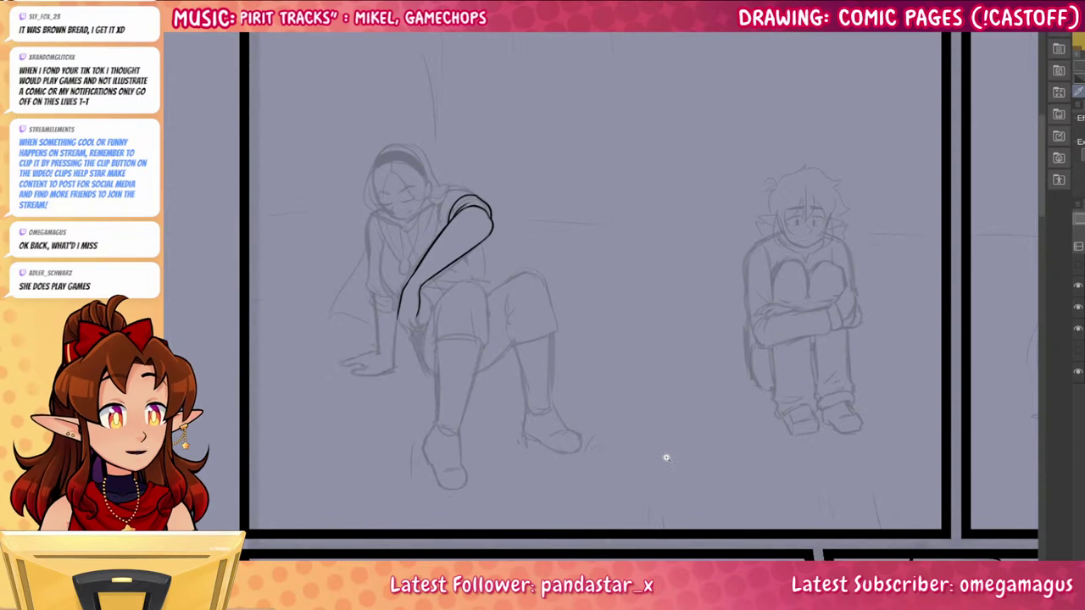
Ink the curled fingers and thumb of the woman's hanging hand
{"action": "scroll", "coordinate": [443, 252], "scroll_direction": "up", "scroll_amount": 5}
{"action": "scroll", "coordinate": [433, 350], "scroll_direction": "up", "scroll_amount": 2}
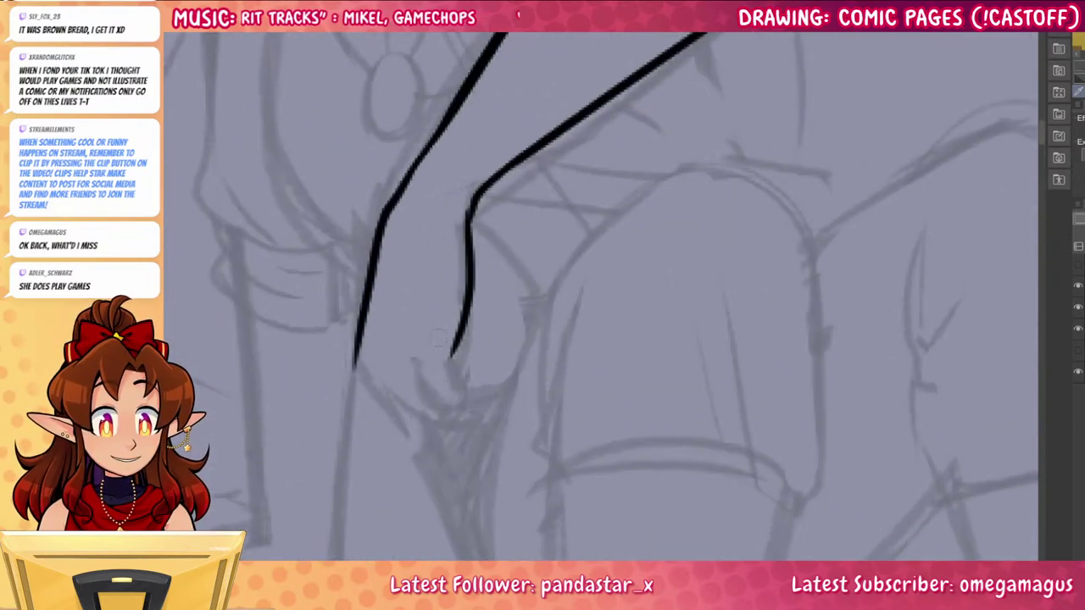
{"action": "mouse_move", "coordinate": [409, 356]}
{"action": "left_mouse_down"}
{"action": "mouse_move", "coordinate": [427, 396]}
{"action": "mouse_move", "coordinate": [473, 400]}
{"action": "left_mouse_up"}
{"action": "mouse_move", "coordinate": [449, 347]}
{"action": "left_mouse_down"}
{"action": "mouse_move", "coordinate": [458, 378]}
{"action": "mouse_move", "coordinate": [482, 385]}
{"action": "mouse_move", "coordinate": [480, 400]}
{"action": "left_mouse_up"}
{"action": "mouse_move", "coordinate": [385, 352]}
{"action": "left_mouse_down"}
{"action": "mouse_move", "coordinate": [397, 400]}
{"action": "mouse_move", "coordinate": [461, 405]}
{"action": "mouse_move", "coordinate": [369, 378]}
{"action": "mouse_move", "coordinate": [429, 419]}
{"action": "mouse_move", "coordinate": [438, 412]}
{"action": "mouse_move", "coordinate": [352, 409]}
{"action": "mouse_move", "coordinate": [408, 415]}
{"action": "left_mouse_up"}
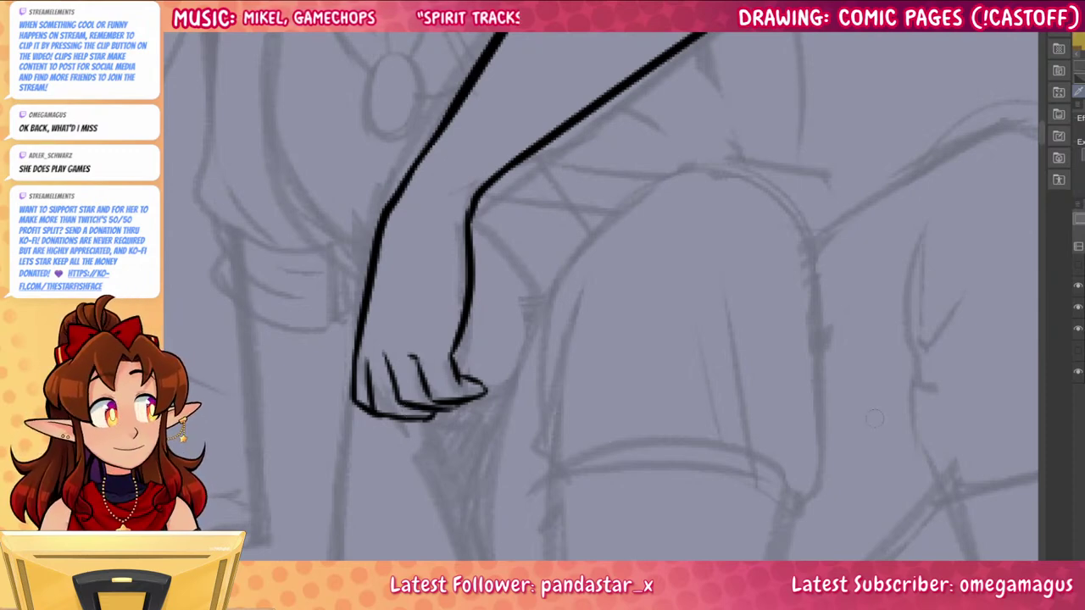
Ink the small rounded form beside the woman's wrist and thumb and add a short crease line inside it
{"action": "mouse_move", "coordinate": [808, 510]}
{"action": "left_mouse_down"}
{"action": "mouse_move", "coordinate": [811, 533]}
{"action": "mouse_move", "coordinate": [850, 457]}
{"action": "left_mouse_up"}
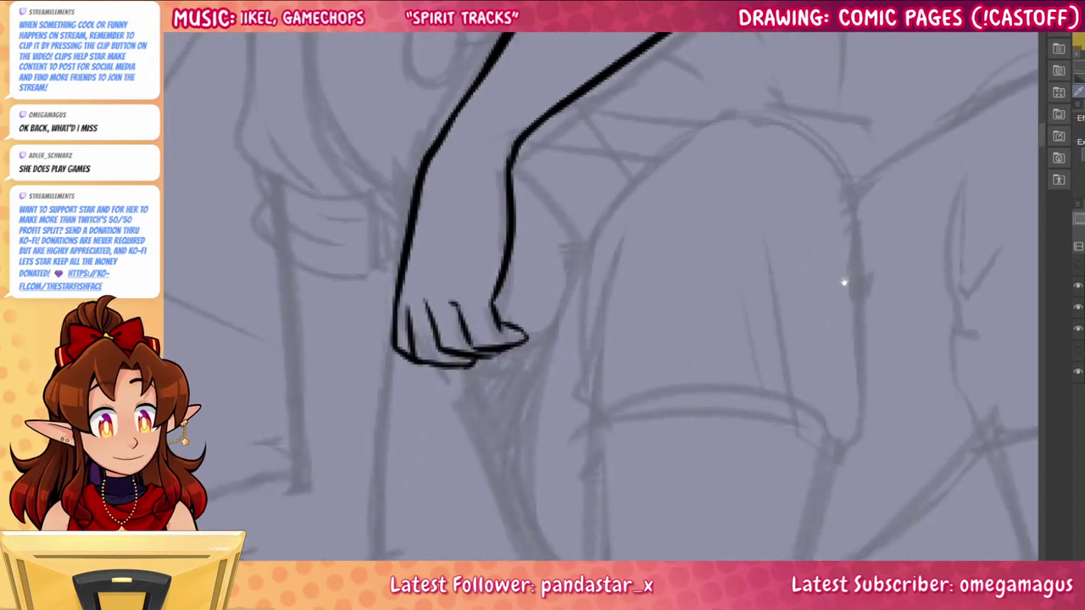
{"action": "mouse_move", "coordinate": [497, 322]}
{"action": "left_mouse_down"}
{"action": "mouse_move", "coordinate": [545, 355]}
{"action": "mouse_move", "coordinate": [552, 278]}
{"action": "mouse_move", "coordinate": [528, 207]}
{"action": "mouse_move", "coordinate": [564, 279]}
{"action": "mouse_move", "coordinate": [550, 323]}
{"action": "left_mouse_up"}
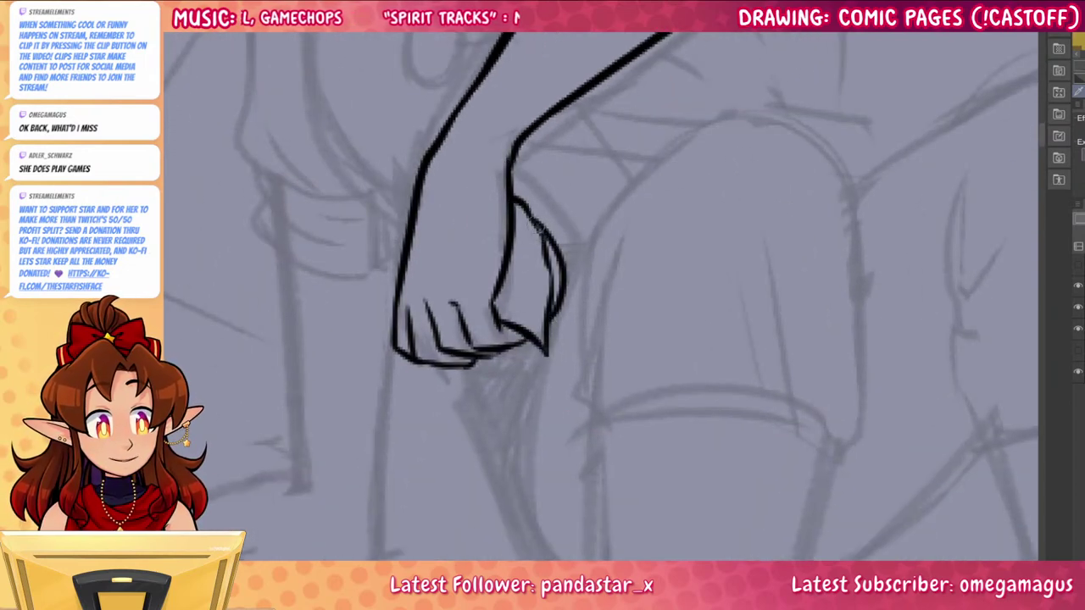
{"action": "left_click_drag", "start_coordinate": [501, 284], "coordinate": [515, 264]}
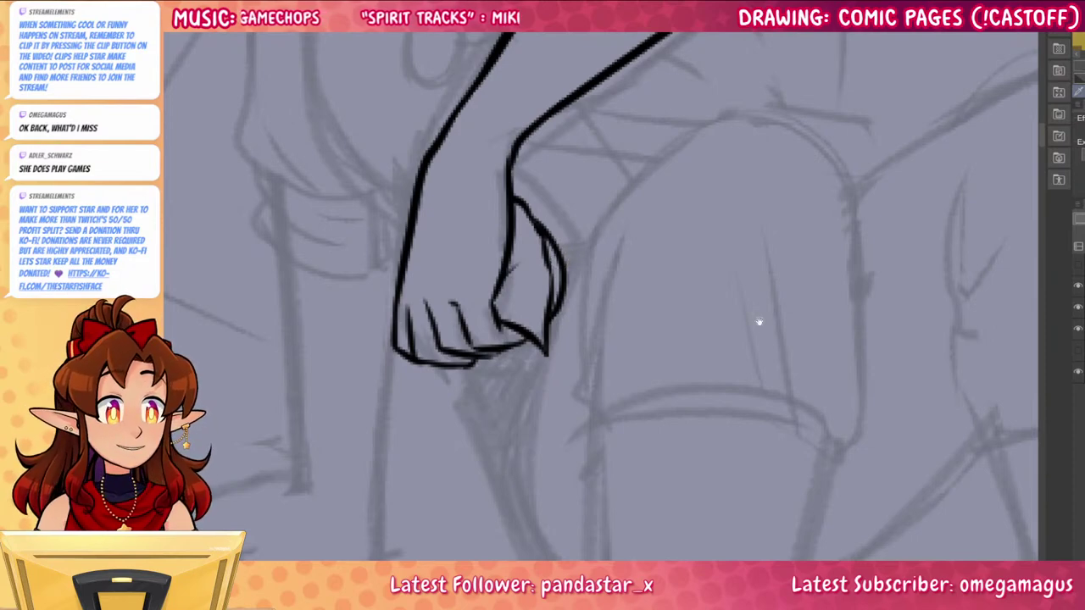
Ink the woman's right-hand closed eye as a thick tapered lash line
{"action": "left_click_drag", "start_coordinate": [729, 299], "coordinate": [717, 466]}
{"action": "left_click_drag", "start_coordinate": [720, 340], "coordinate": [703, 537]}
{"action": "left_click_drag", "start_coordinate": [713, 399], "coordinate": [710, 545]}
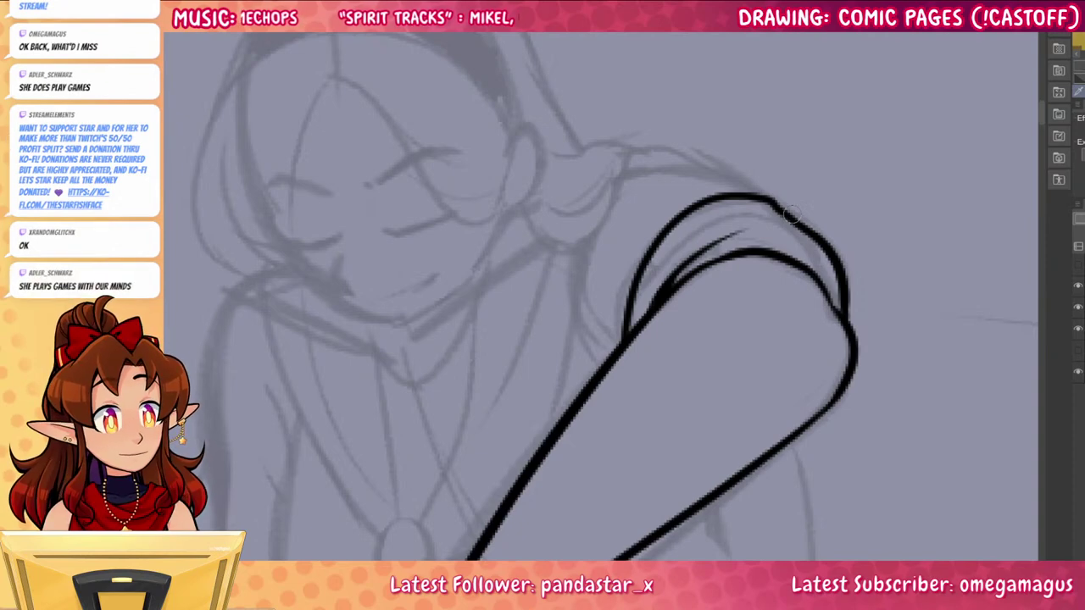
{"action": "left_click_drag", "start_coordinate": [772, 472], "coordinate": [805, 579]}
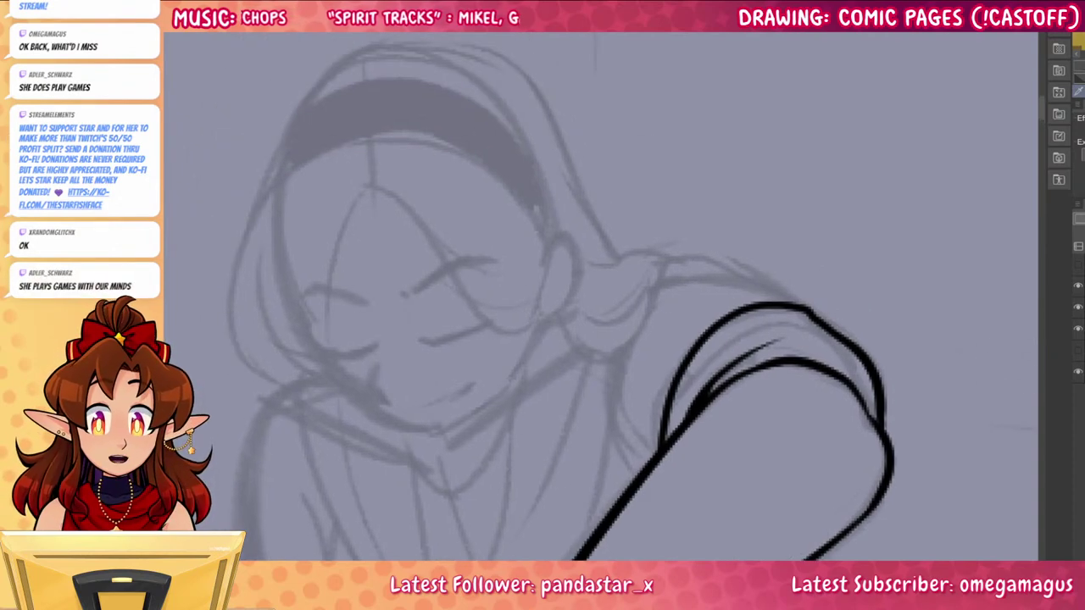
{"action": "scroll", "coordinate": [438, 327], "scroll_direction": "up", "scroll_amount": 2}
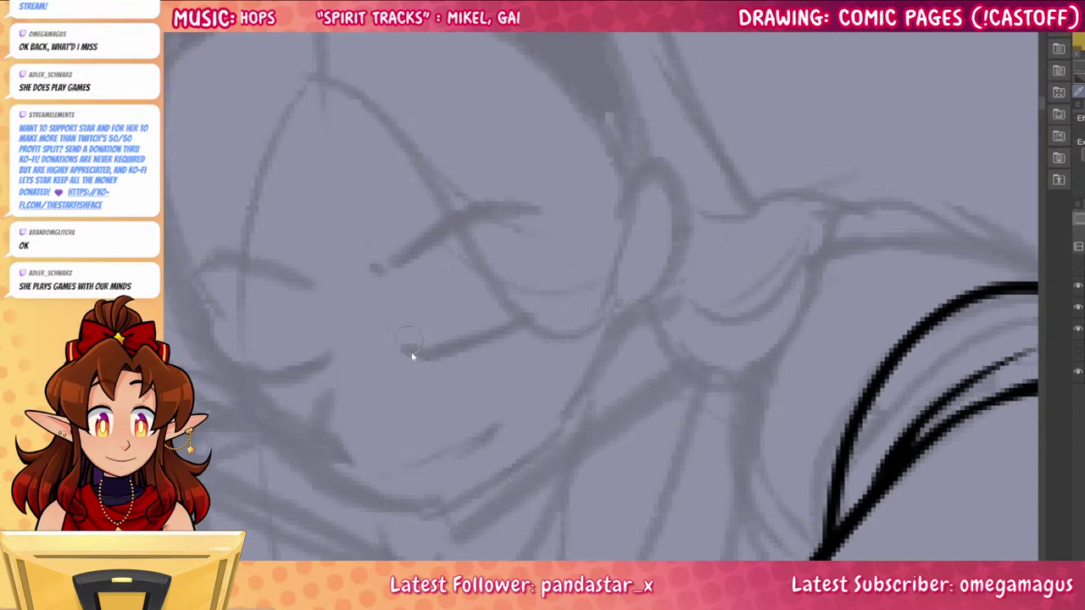
{"action": "mouse_move", "coordinate": [418, 350]}
{"action": "left_mouse_down"}
{"action": "mouse_move", "coordinate": [528, 306]}
{"action": "mouse_move", "coordinate": [426, 350]}
{"action": "mouse_move", "coordinate": [565, 283]}
{"action": "mouse_move", "coordinate": [473, 340]}
{"action": "left_mouse_up"}
Ink the woman's pointed nose and her slight smile with a thickened mouth corner
{"action": "left_click_drag", "start_coordinate": [641, 457], "coordinate": [740, 386]}
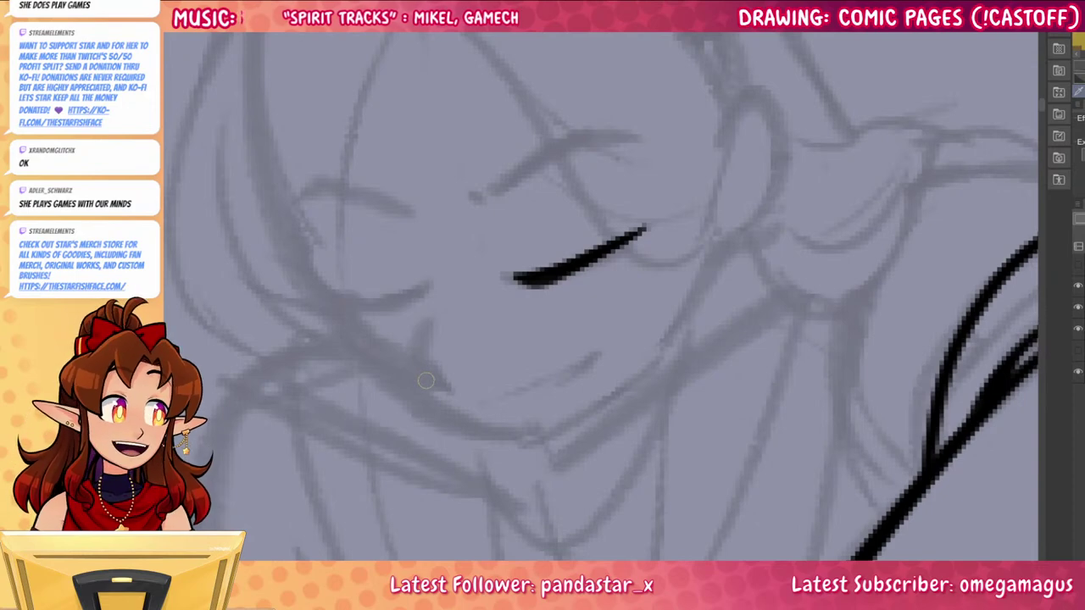
{"action": "left_click_drag", "start_coordinate": [431, 315], "coordinate": [450, 393]}
{"action": "key", "text": "ctrl+z"}
{"action": "key", "text": "ctrl+z"}
{"action": "mouse_move", "coordinate": [436, 300]}
{"action": "left_mouse_down"}
{"action": "mouse_move", "coordinate": [451, 385]}
{"action": "mouse_move", "coordinate": [594, 353]}
{"action": "left_mouse_up"}
{"action": "mouse_move", "coordinate": [595, 349]}
{"action": "left_mouse_down"}
{"action": "mouse_move", "coordinate": [556, 380]}
{"action": "mouse_move", "coordinate": [490, 397]}
{"action": "mouse_move", "coordinate": [509, 394]}
{"action": "left_mouse_up"}
{"action": "left_click_drag", "start_coordinate": [576, 368], "coordinate": [601, 343]}
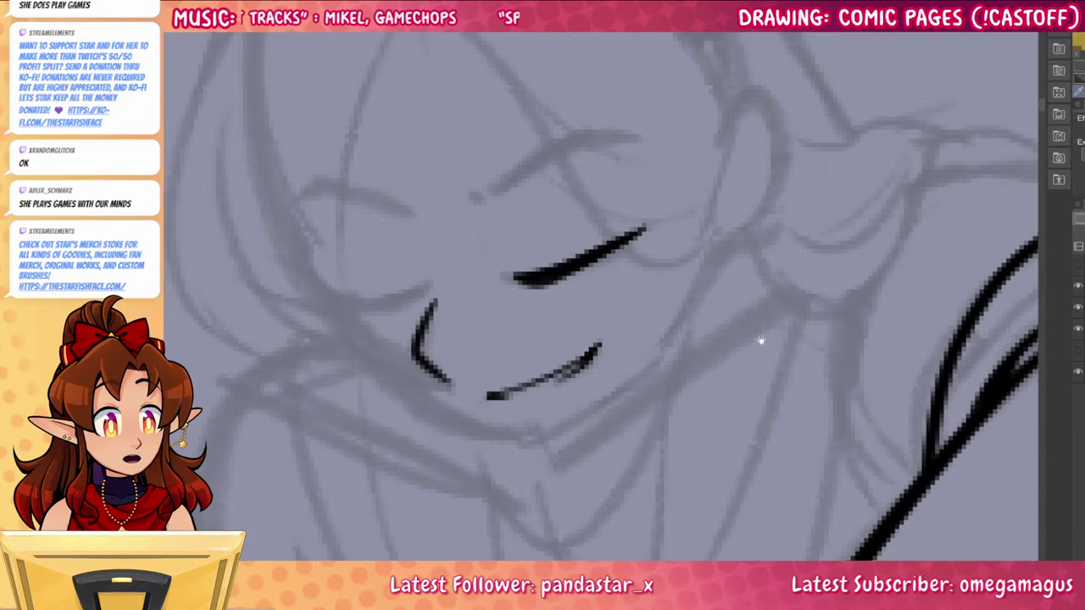
Ink the woman's left-hand closed eye and right-hand eyebrow, and add short shading marks beside the nose bridge
{"action": "left_click_drag", "start_coordinate": [760, 341], "coordinate": [788, 389]}
{"action": "left_click_drag", "start_coordinate": [450, 344], "coordinate": [378, 362]}
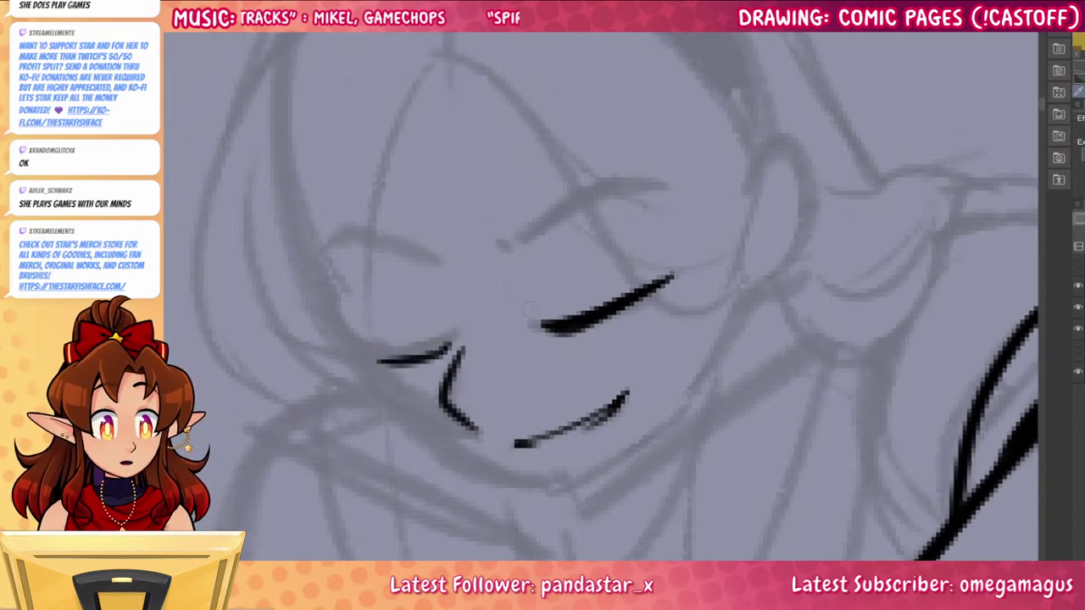
{"action": "mouse_move", "coordinate": [505, 244]}
{"action": "left_mouse_down"}
{"action": "mouse_move", "coordinate": [666, 183]}
{"action": "mouse_move", "coordinate": [544, 219]}
{"action": "mouse_move", "coordinate": [680, 181]}
{"action": "left_mouse_up"}
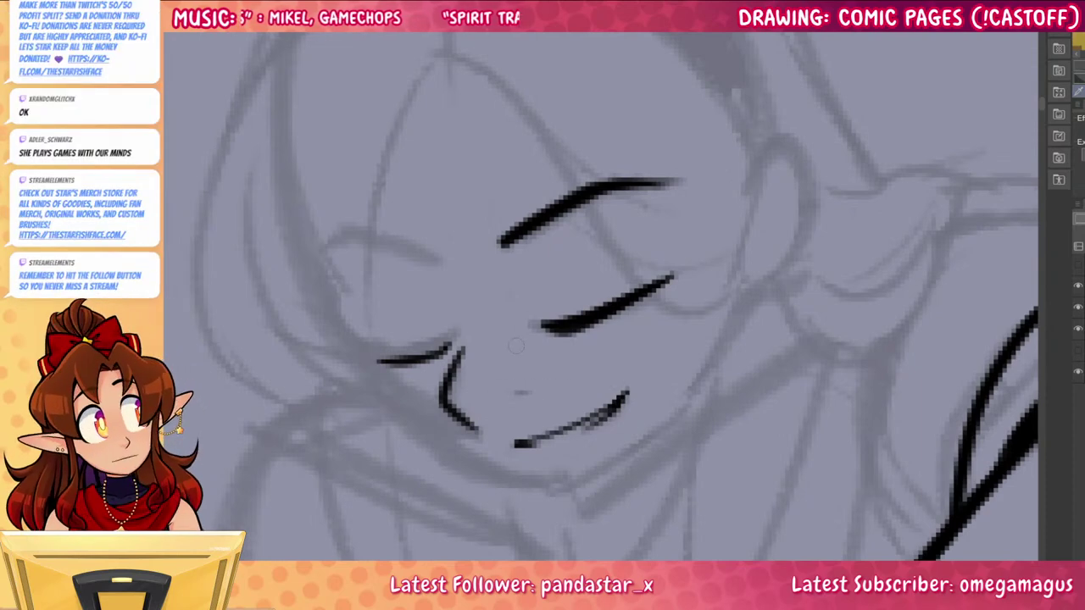
{"action": "mouse_move", "coordinate": [468, 341]}
{"action": "left_mouse_down"}
{"action": "mouse_move", "coordinate": [475, 364]}
{"action": "mouse_move", "coordinate": [485, 345]}
{"action": "left_mouse_up"}
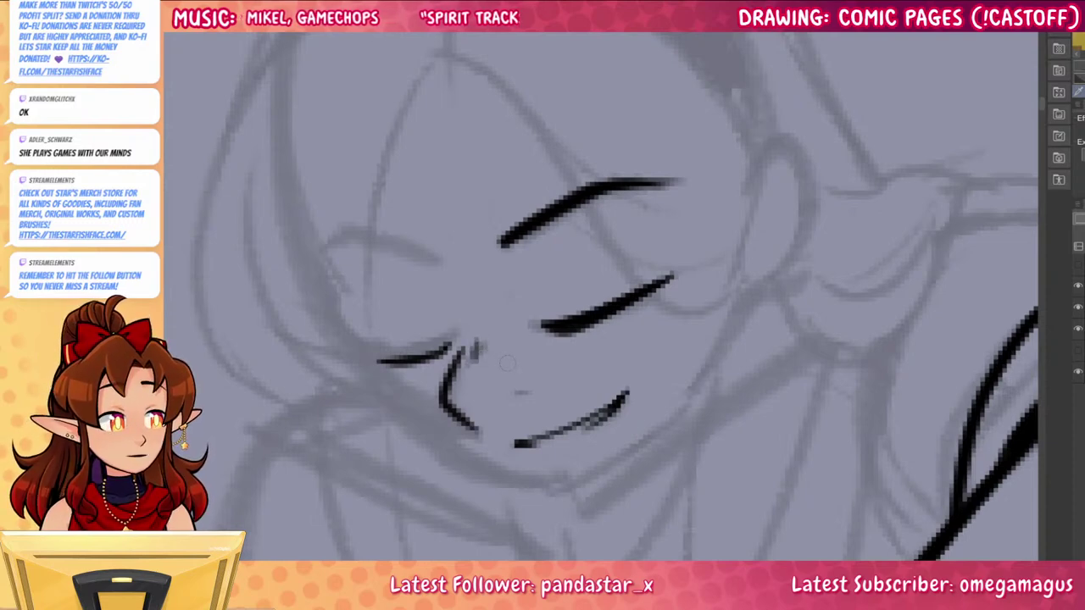
Ink the left-hand eyebrow, thicken the right-hand one and add a short crease above the inner corner of the right-hand eye
{"action": "mouse_move", "coordinate": [431, 262]}
{"action": "left_mouse_down"}
{"action": "mouse_move", "coordinate": [341, 229]}
{"action": "mouse_move", "coordinate": [307, 258]}
{"action": "mouse_move", "coordinate": [358, 232]}
{"action": "mouse_move", "coordinate": [321, 247]}
{"action": "left_mouse_up"}
{"action": "key", "text": "ctrl+z"}
{"action": "left_click_drag", "start_coordinate": [503, 243], "coordinate": [621, 178]}
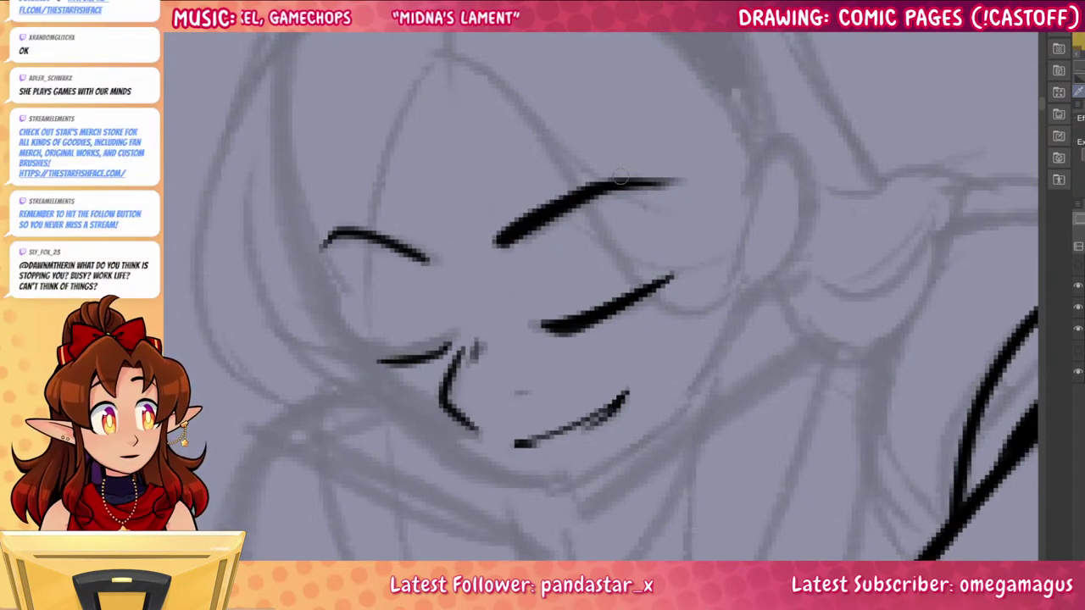
{"action": "left_click_drag", "start_coordinate": [472, 231], "coordinate": [510, 258]}
{"action": "key", "text": "ctrl+z"}
{"action": "left_click_drag", "start_coordinate": [544, 314], "coordinate": [534, 281]}
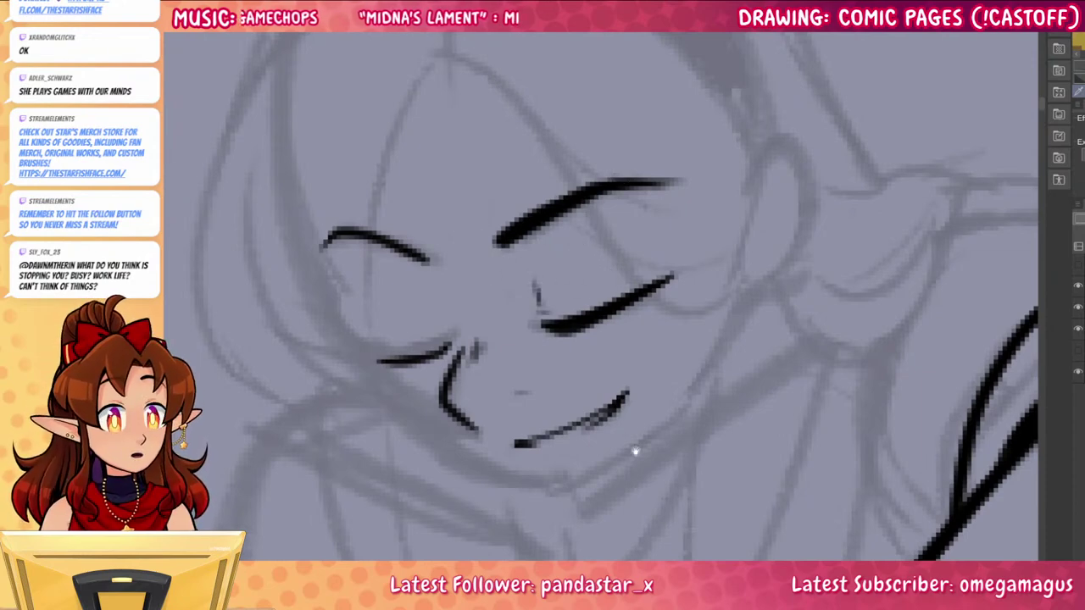
Ink the woman's cheek, chin and jaw as one curved line running up toward the ear
{"action": "left_click_drag", "start_coordinate": [635, 451], "coordinate": [664, 354]}
{"action": "left_click_drag", "start_coordinate": [383, 252], "coordinate": [536, 380]}
{"action": "key", "text": "ctrl+z"}
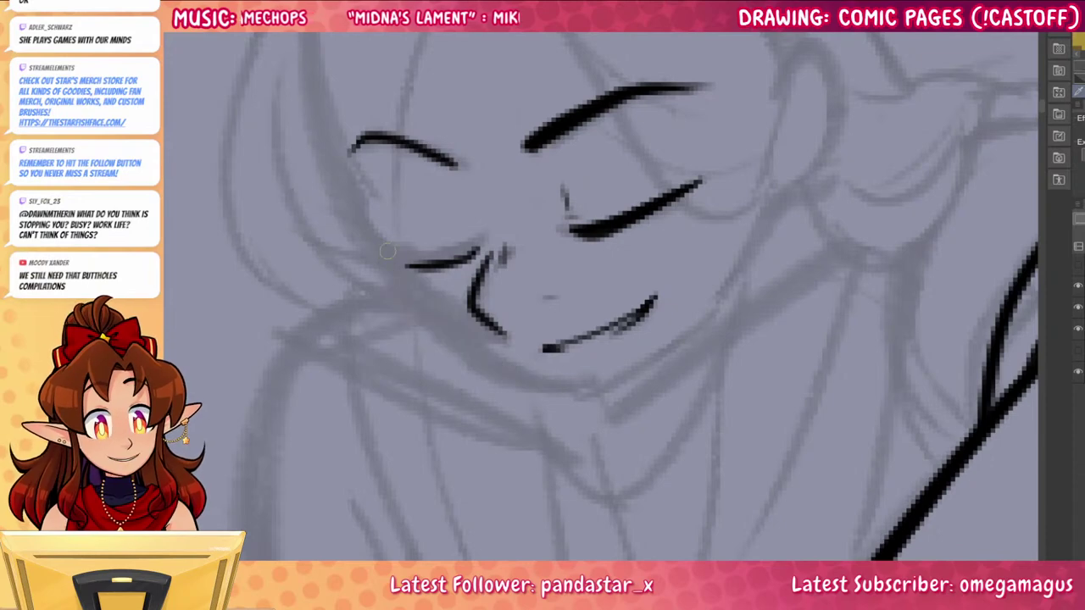
{"action": "mouse_move", "coordinate": [386, 254]}
{"action": "left_mouse_down"}
{"action": "mouse_move", "coordinate": [406, 298]}
{"action": "mouse_move", "coordinate": [597, 407]}
{"action": "mouse_move", "coordinate": [521, 385]}
{"action": "mouse_move", "coordinate": [596, 393]}
{"action": "mouse_move", "coordinate": [700, 324]}
{"action": "left_mouse_up"}
{"action": "left_click_drag", "start_coordinate": [746, 212], "coordinate": [668, 358]}
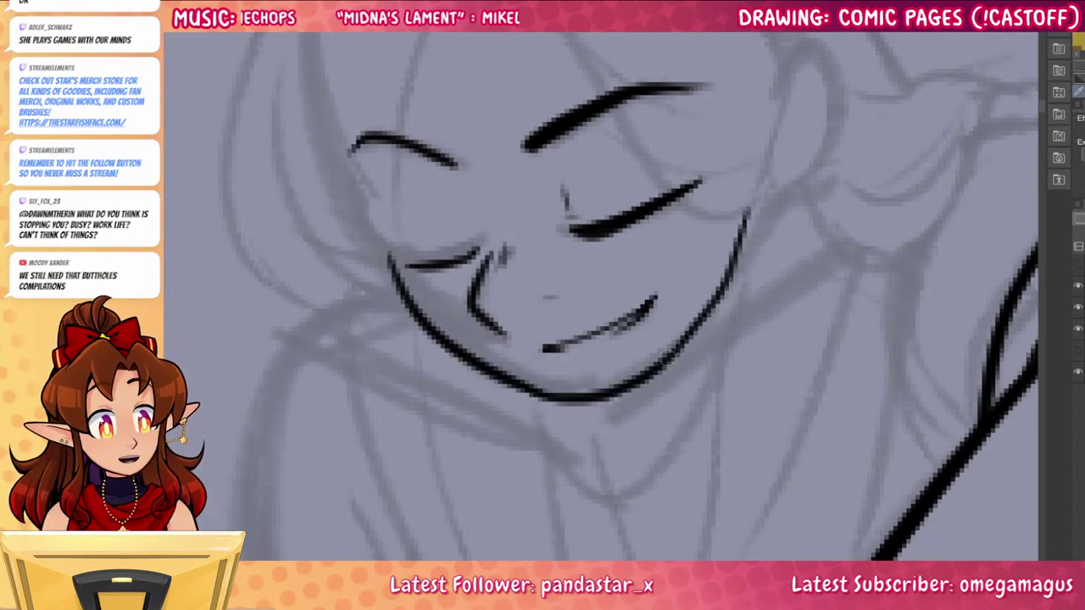
Remove the faint mark above the mouth, and ink the right-hand fringe line from the parting up to and around the ear
{"action": "left_click_drag", "start_coordinate": [739, 348], "coordinate": [739, 455]}
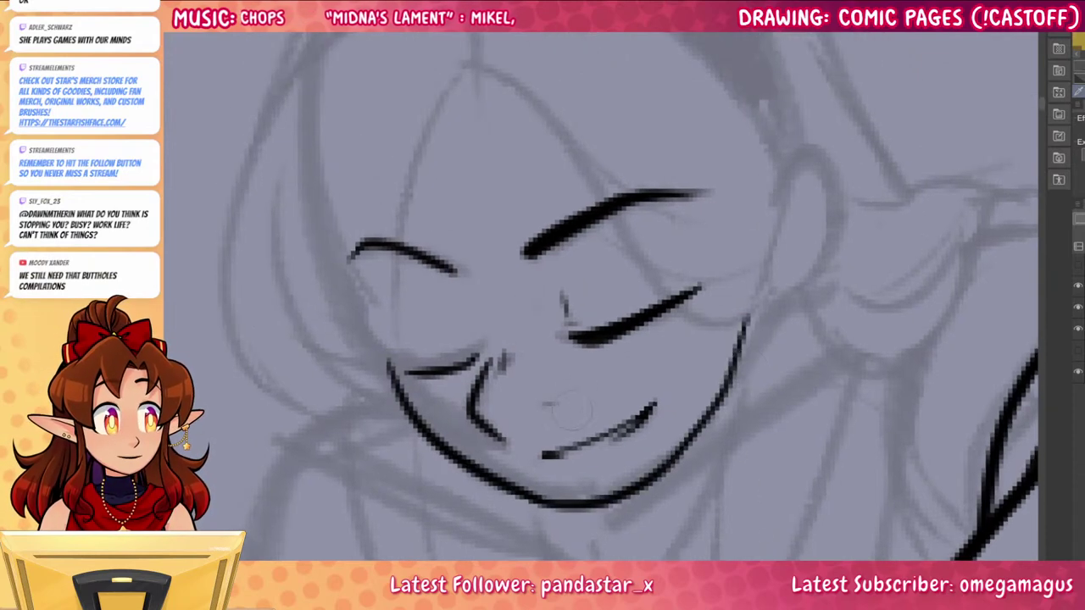
{"action": "left_click_drag", "start_coordinate": [544, 405], "coordinate": [567, 410]}
{"action": "key", "text": "ctrl+z"}
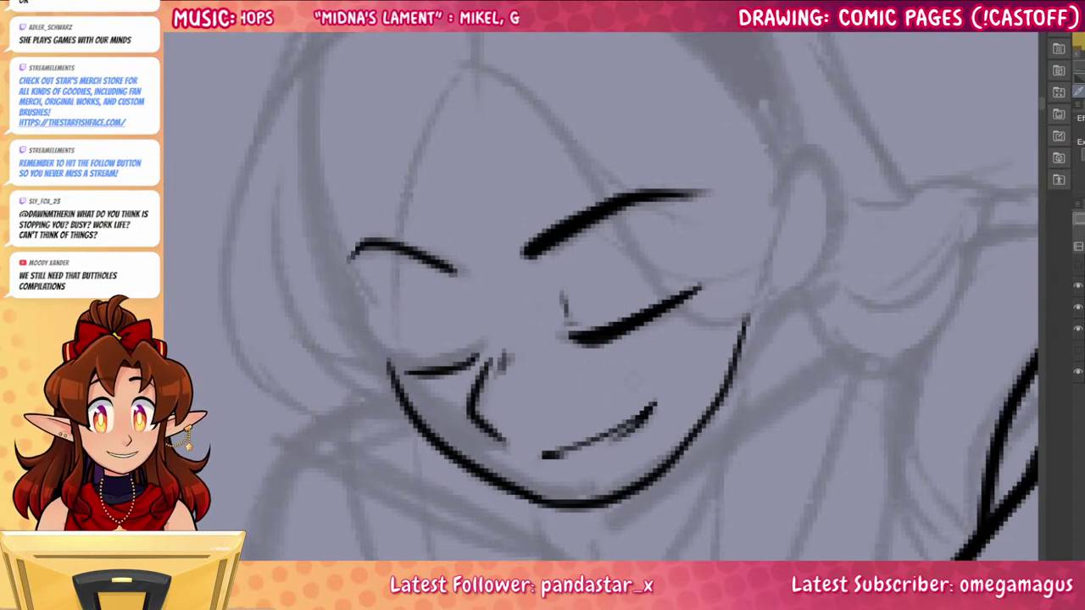
{"action": "left_click_drag", "start_coordinate": [742, 392], "coordinate": [717, 515]}
{"action": "mouse_move", "coordinate": [439, 185]}
{"action": "left_mouse_down"}
{"action": "mouse_move", "coordinate": [633, 429]}
{"action": "mouse_move", "coordinate": [729, 402]}
{"action": "mouse_move", "coordinate": [749, 318]}
{"action": "mouse_move", "coordinate": [801, 386]}
{"action": "mouse_move", "coordinate": [757, 425]}
{"action": "left_mouse_up"}
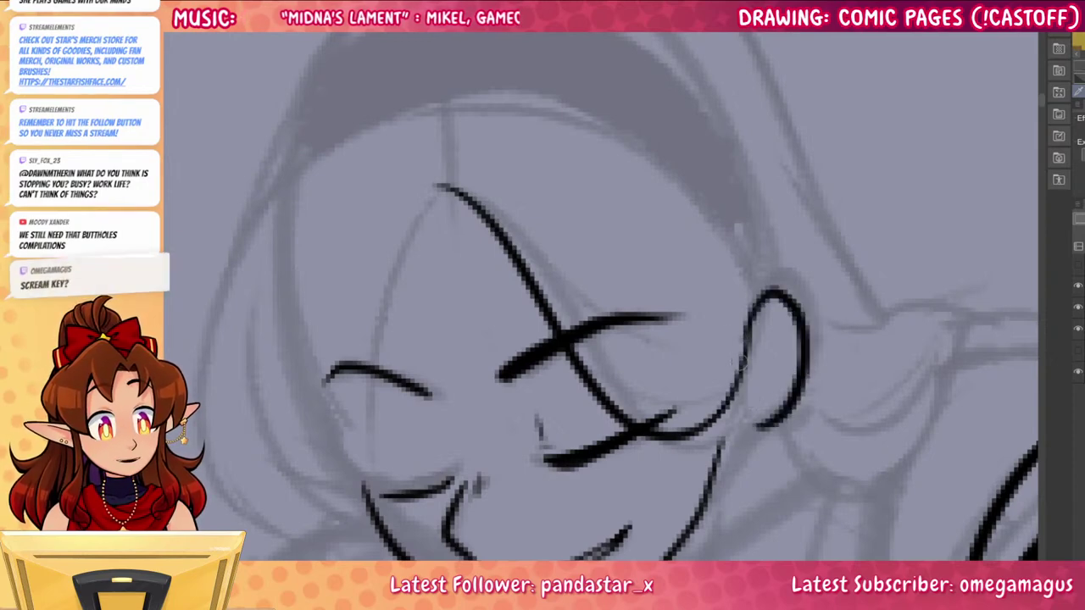
Ink the pointed hair wisp in front of the ear, and add the inner ear folds and a small stud dot on the lobe
{"action": "mouse_move", "coordinate": [745, 356]}
{"action": "left_mouse_down"}
{"action": "mouse_move", "coordinate": [694, 478]}
{"action": "mouse_move", "coordinate": [700, 430]}
{"action": "left_mouse_up"}
{"action": "left_click_drag", "start_coordinate": [769, 425], "coordinate": [739, 423]}
{"action": "mouse_move", "coordinate": [751, 363]}
{"action": "left_mouse_down"}
{"action": "mouse_move", "coordinate": [751, 329]}
{"action": "mouse_move", "coordinate": [789, 379]}
{"action": "mouse_move", "coordinate": [750, 343]}
{"action": "mouse_move", "coordinate": [781, 344]}
{"action": "left_mouse_up"}
{"action": "key", "text": "ctrl+z"}
{"action": "left_click", "coordinate": [765, 407]}
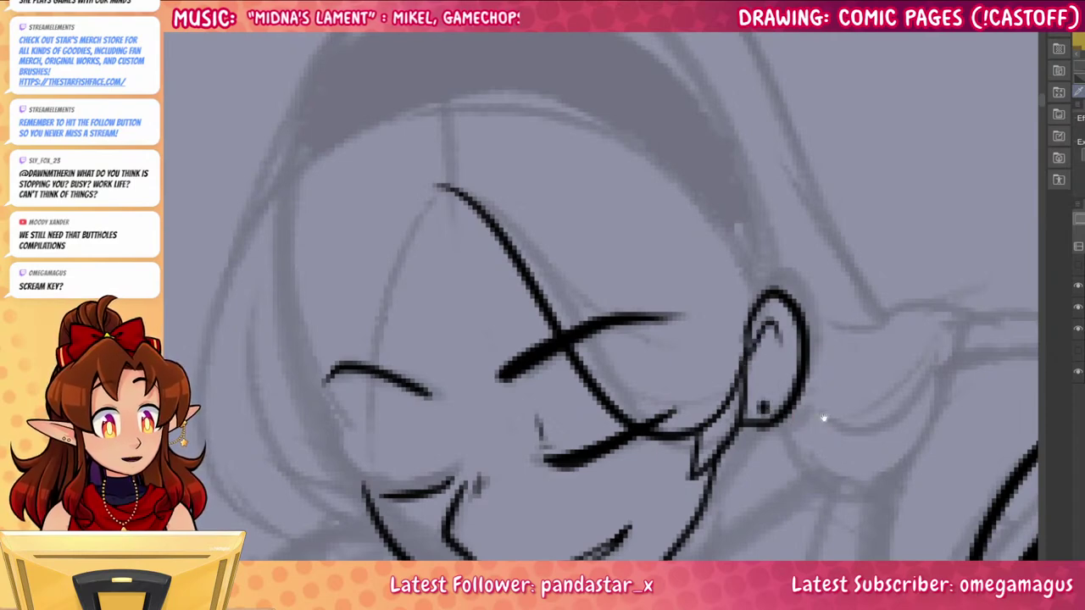
{"action": "left_click_drag", "start_coordinate": [823, 417], "coordinate": [898, 325]}
{"action": "left_click_drag", "start_coordinate": [826, 302], "coordinate": [851, 280]}
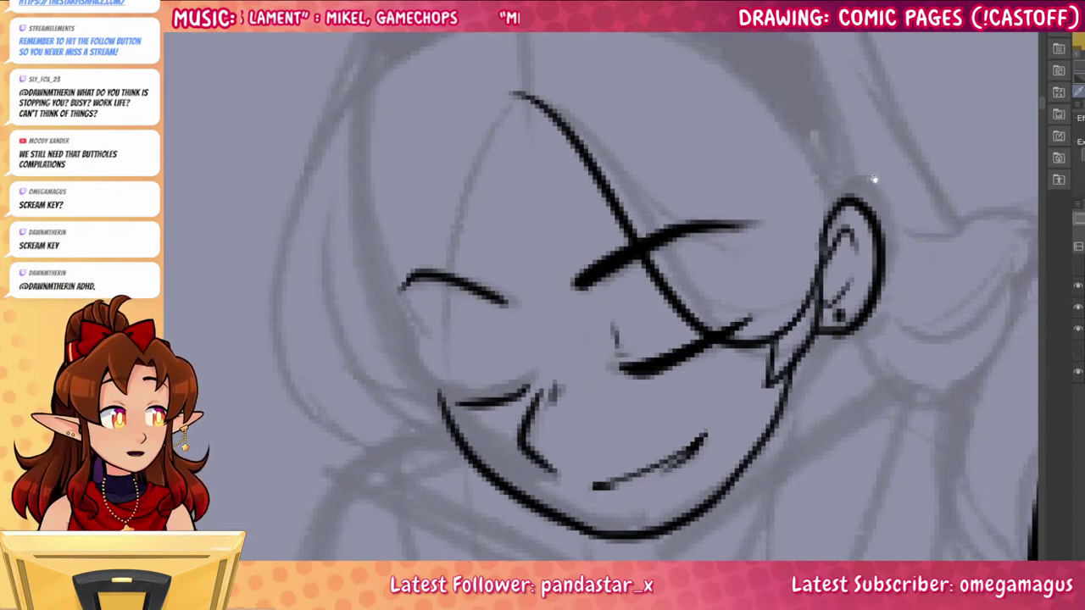
Ink the left-hand fringe line as one long curve from the parting tip down to the cheek
{"action": "left_click_drag", "start_coordinate": [877, 178], "coordinate": [957, 194]}
{"action": "left_click_drag", "start_coordinate": [597, 106], "coordinate": [539, 407]}
{"action": "key", "text": "ctrl+z"}
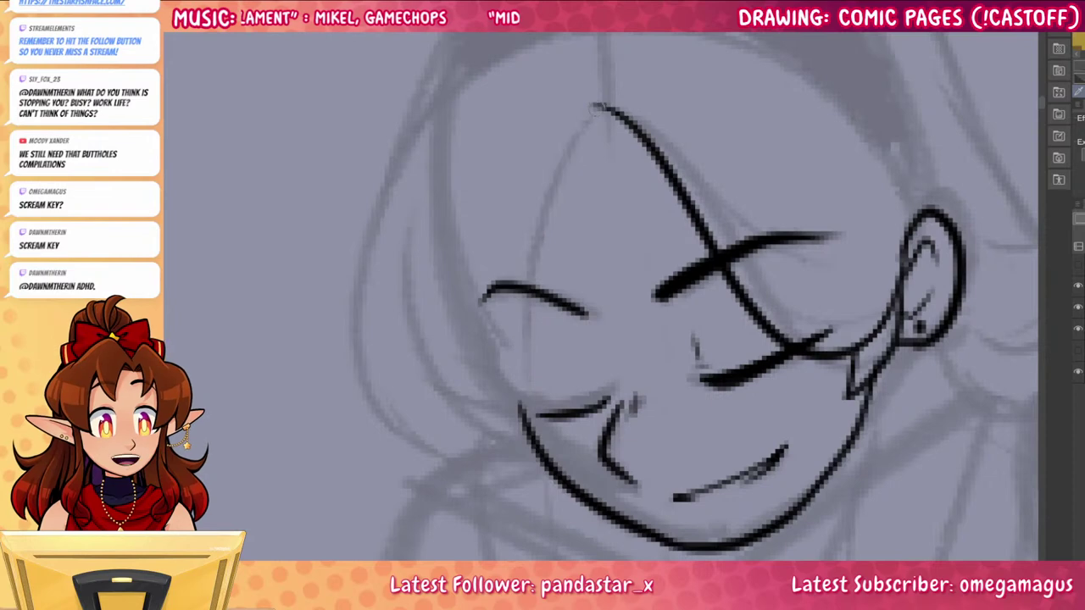
{"action": "left_click_drag", "start_coordinate": [597, 106], "coordinate": [541, 435]}
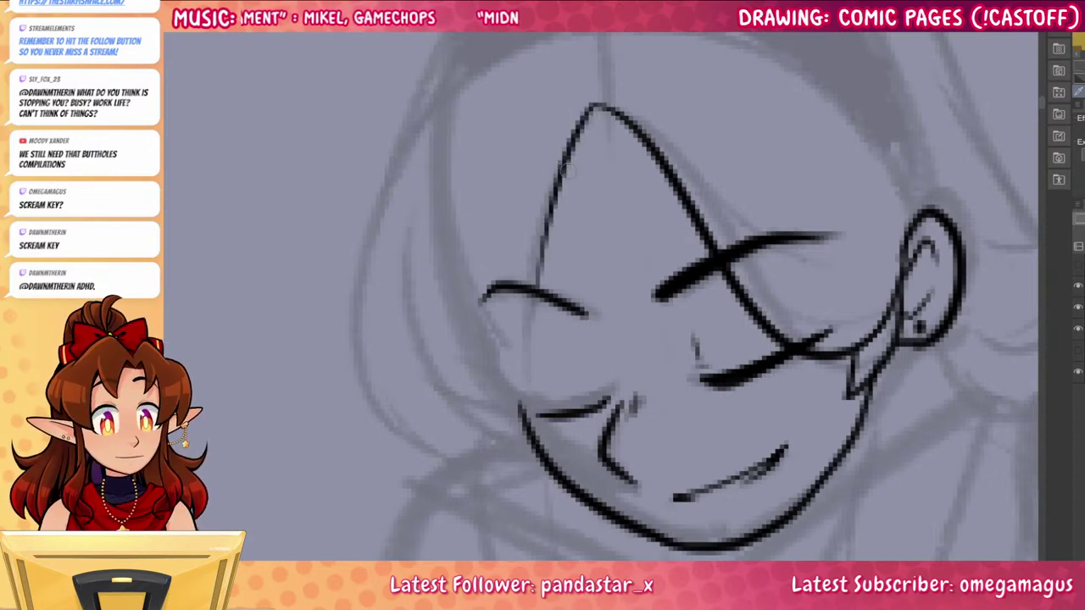
{"action": "key", "text": "ctrl+z"}
{"action": "left_click_drag", "start_coordinate": [597, 106], "coordinate": [517, 422]}
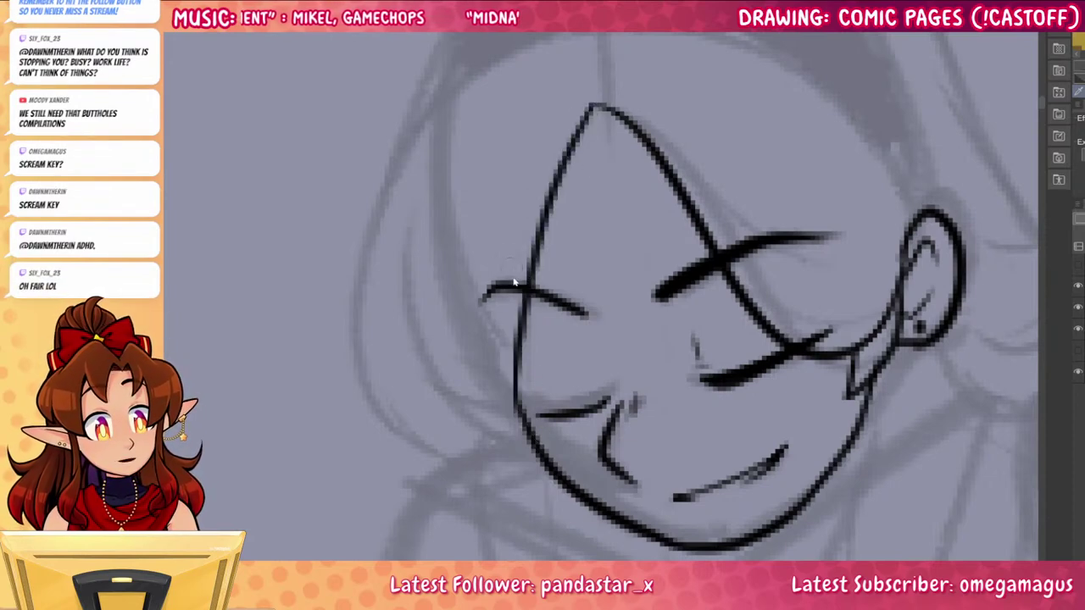
Clear the brow and lash overlaps along the fringe lines, and ink a curved strand inside the right-hand fringe
{"action": "mouse_move", "coordinate": [517, 283]}
{"action": "left_mouse_down"}
{"action": "mouse_move", "coordinate": [523, 294]}
{"action": "mouse_move", "coordinate": [507, 293]}
{"action": "left_mouse_up"}
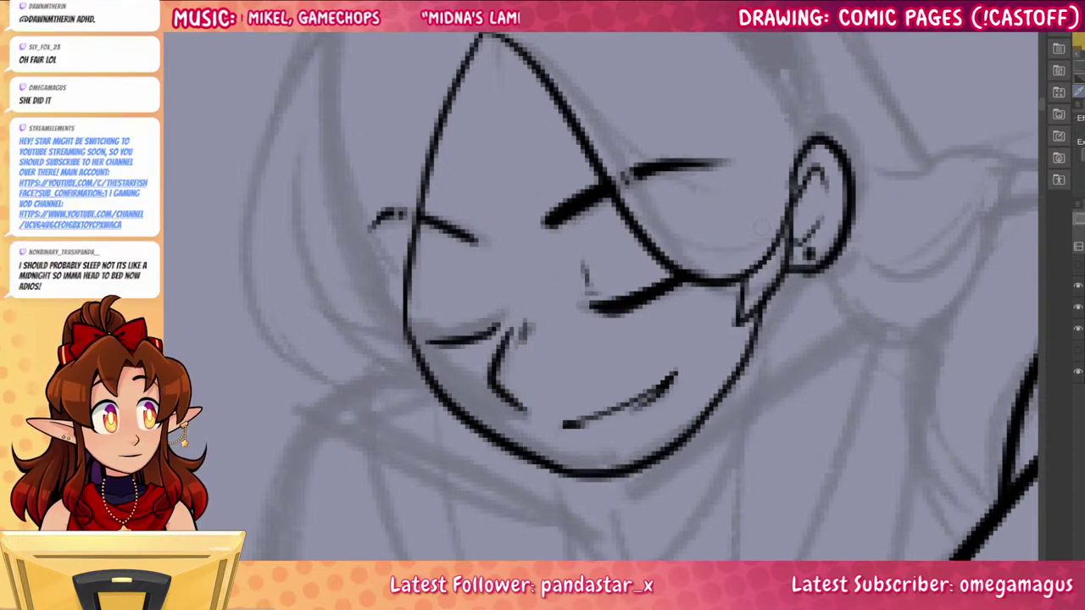
{"action": "left_click_drag", "start_coordinate": [661, 217], "coordinate": [775, 171]}
{"action": "left_click_drag", "start_coordinate": [861, 419], "coordinate": [934, 416]}
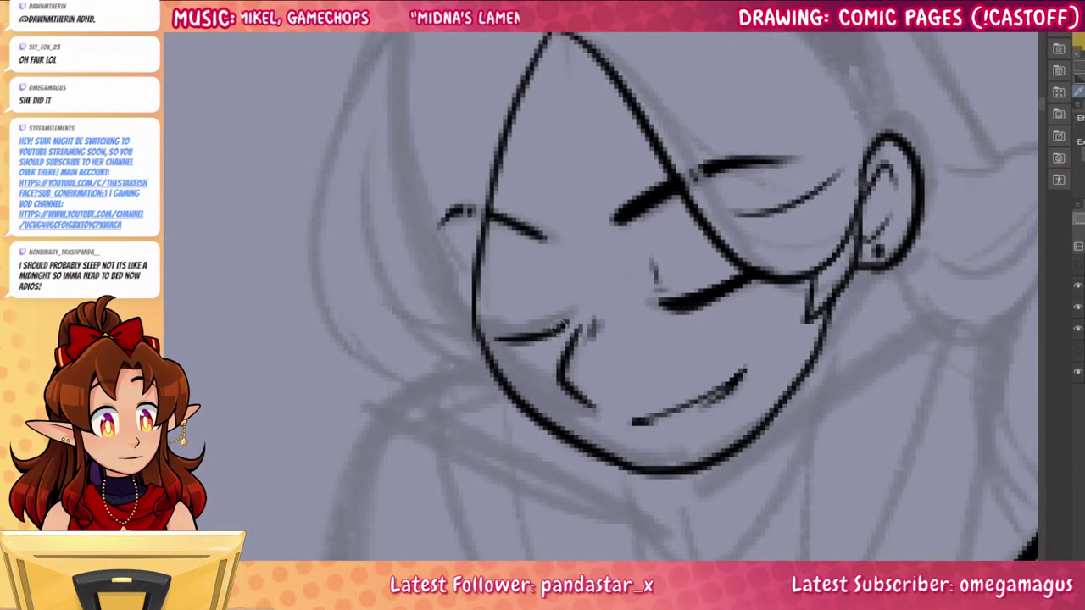
Thicken the lash line of the woman's left-hand closed eye
{"action": "mouse_move", "coordinate": [568, 322]}
{"action": "left_mouse_down"}
{"action": "mouse_move", "coordinate": [507, 338]}
{"action": "mouse_move", "coordinate": [537, 343]}
{"action": "mouse_move", "coordinate": [571, 315]}
{"action": "left_mouse_up"}
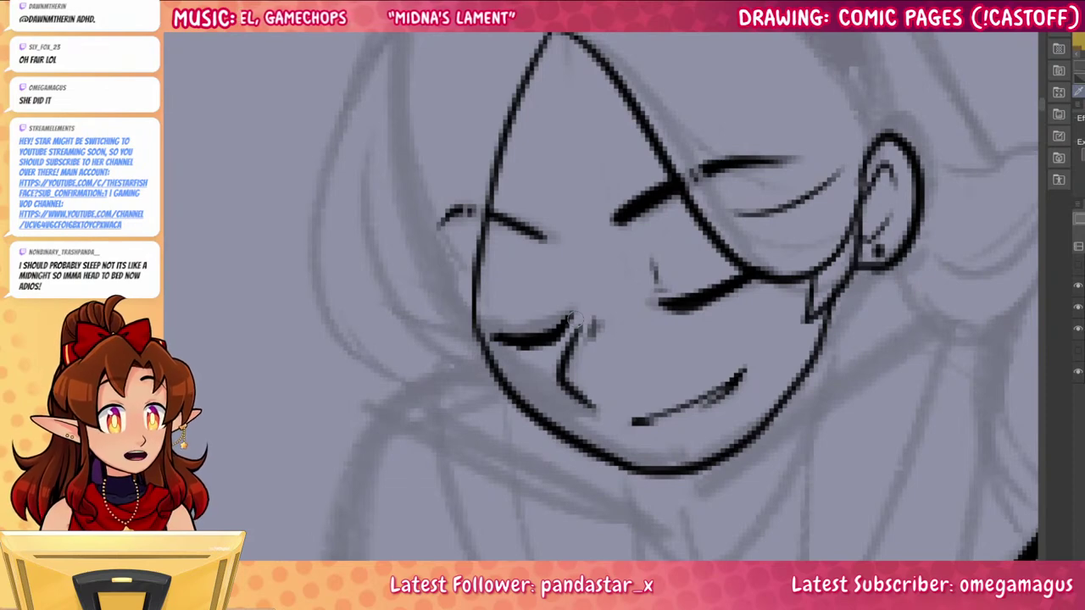
{"action": "scroll", "coordinate": [602, 296], "scroll_direction": "down", "scroll_amount": 3}
{"action": "scroll", "coordinate": [602, 297], "scroll_direction": "up", "scroll_amount": 3}
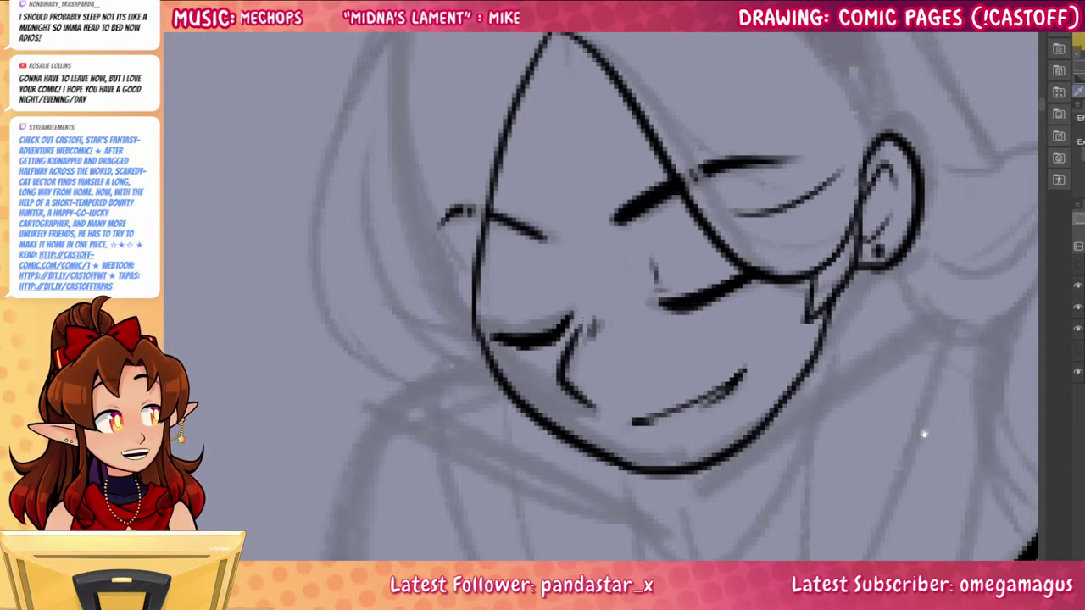
Ink the outer contour of the left-hand hair as a long curve bowing outward and back in to the cheek
{"action": "mouse_move", "coordinate": [800, 386]}
{"action": "left_mouse_down"}
{"action": "mouse_move", "coordinate": [820, 504]}
{"action": "mouse_move", "coordinate": [800, 520]}
{"action": "left_mouse_up"}
{"action": "mouse_move", "coordinate": [395, 162]}
{"action": "left_mouse_down"}
{"action": "mouse_move", "coordinate": [353, 251]}
{"action": "mouse_move", "coordinate": [467, 560]}
{"action": "left_mouse_up"}
{"action": "key", "text": "ctrl+z"}
{"action": "left_click_drag", "start_coordinate": [395, 134], "coordinate": [491, 530]}
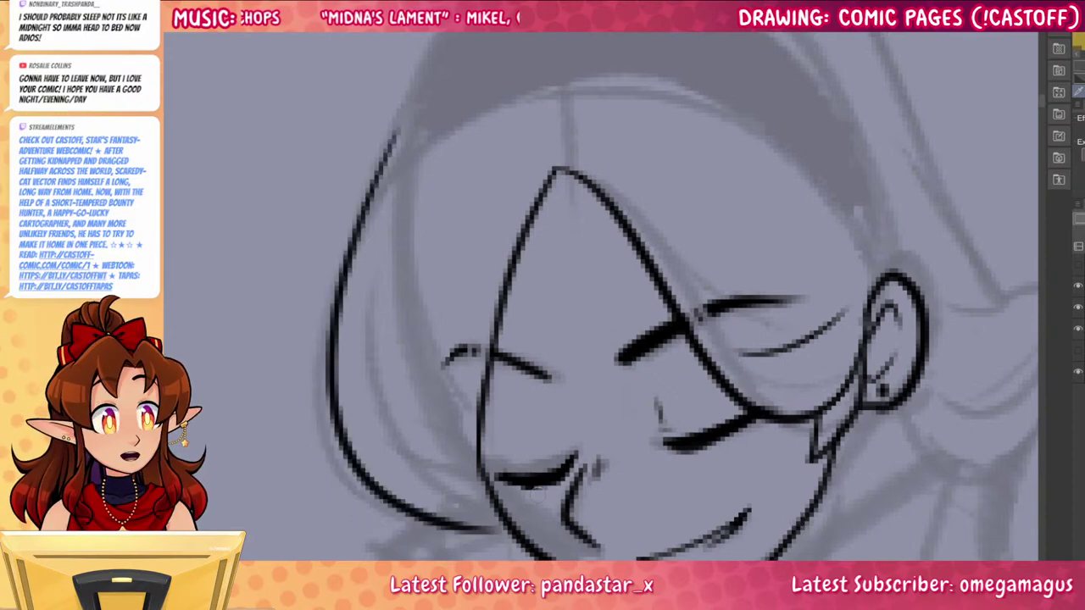
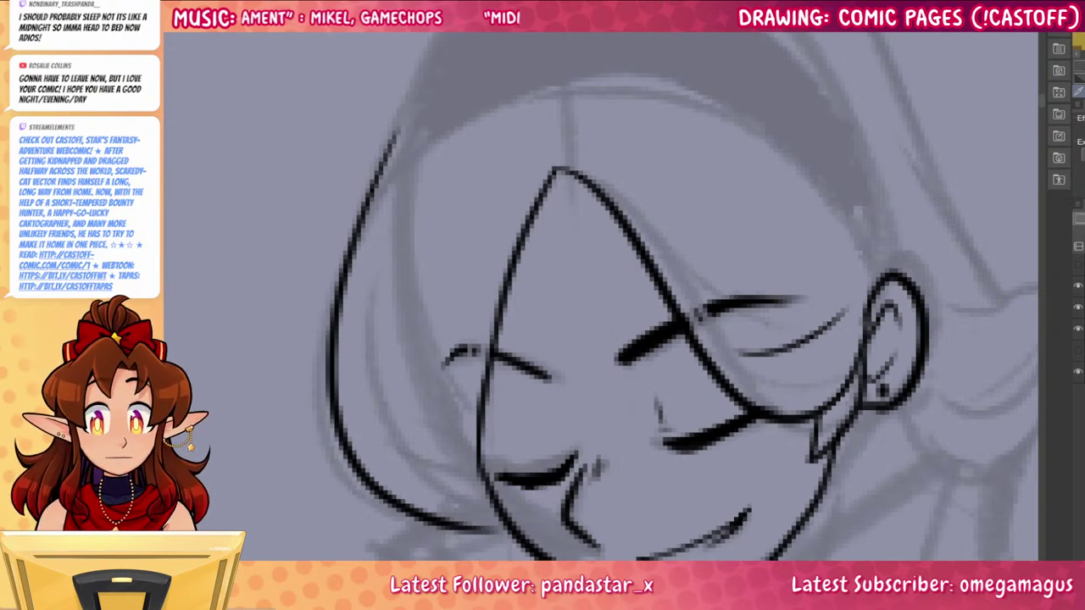
Ink the long arc above the parting, from the left-hand hair contour across the head to the top of the ear
{"action": "scroll", "coordinate": [653, 265], "scroll_direction": "down", "scroll_amount": 1}
{"action": "left_click_drag", "start_coordinate": [680, 313], "coordinate": [607, 348]}
{"action": "scroll", "coordinate": [573, 252], "scroll_direction": "up", "scroll_amount": 4}
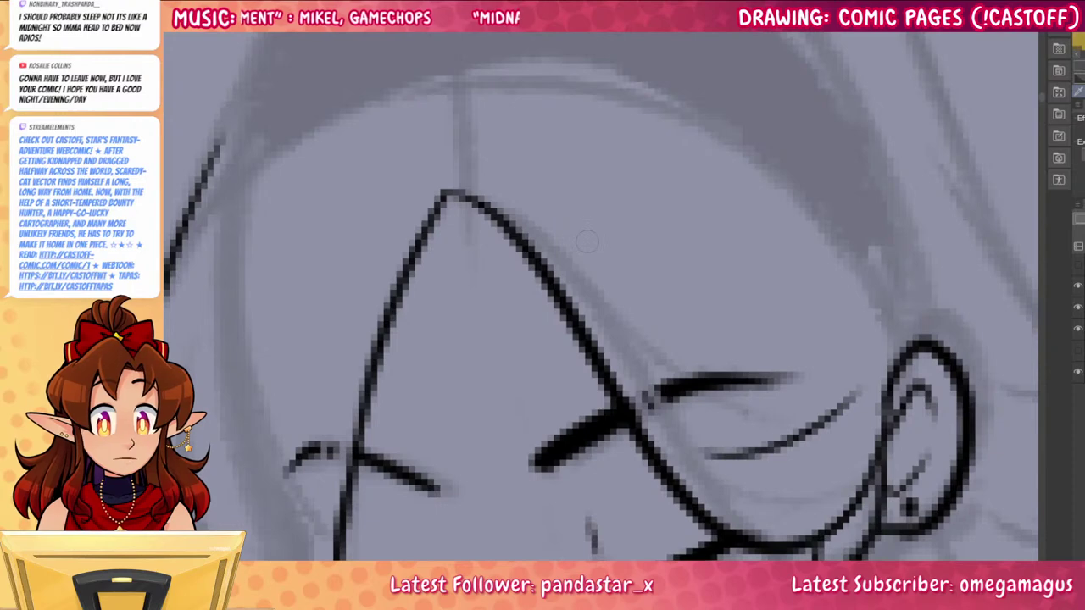
{"action": "left_click_drag", "start_coordinate": [587, 241], "coordinate": [596, 316]}
{"action": "mouse_move", "coordinate": [185, 309]}
{"action": "left_mouse_down"}
{"action": "mouse_move", "coordinate": [739, 253]}
{"action": "mouse_move", "coordinate": [911, 462]}
{"action": "left_mouse_up"}
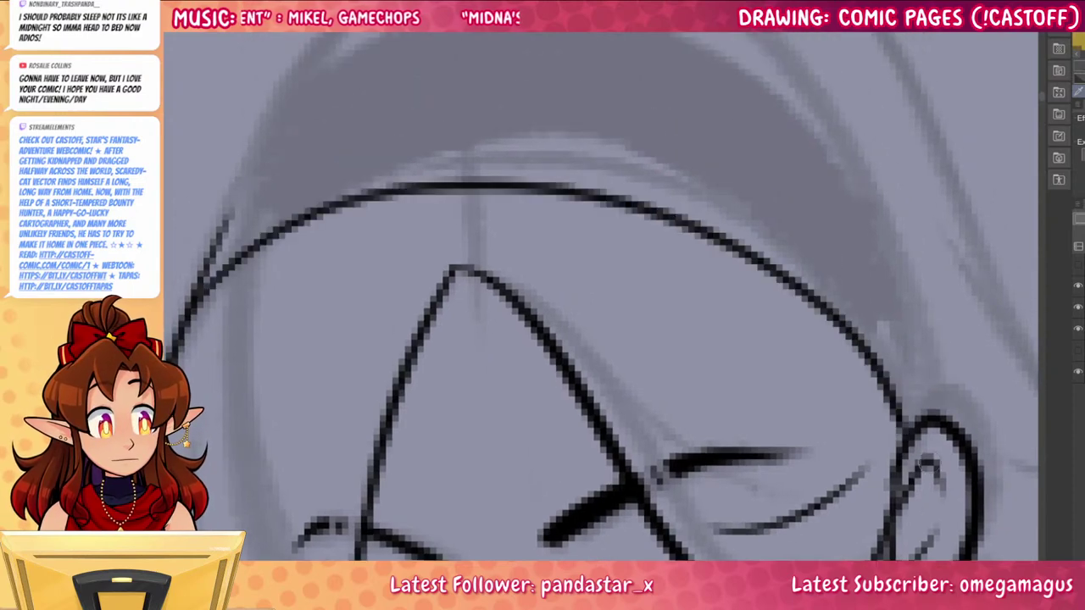
{"action": "scroll", "coordinate": [908, 419], "scroll_direction": "up", "scroll_amount": 3}
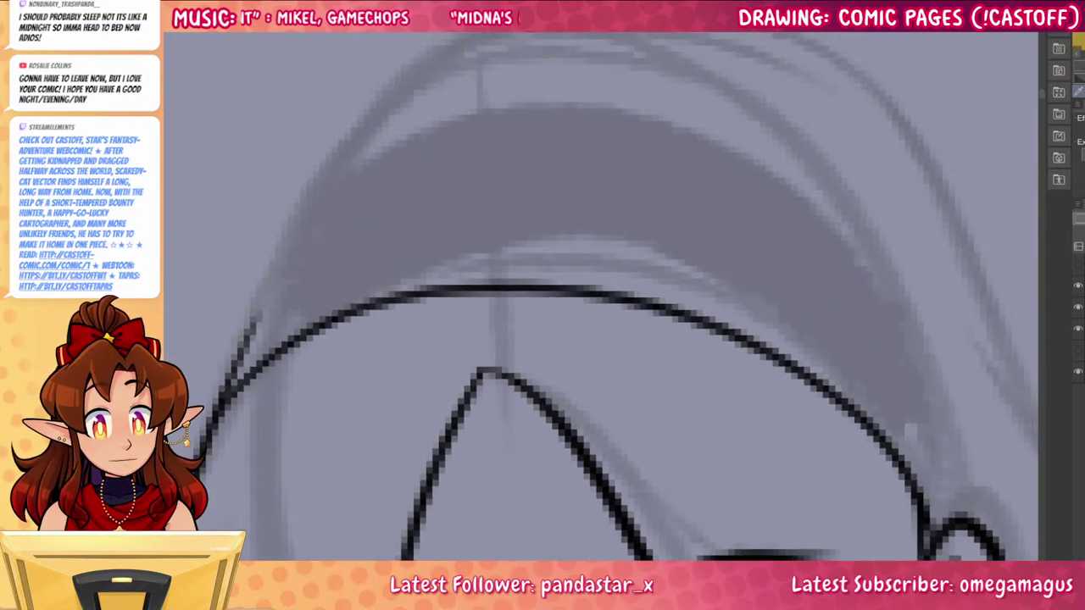
Join the lower end of the left-hand hair contour to the jaw and thicken the left-hand fringe line
{"action": "scroll", "coordinate": [301, 300], "scroll_direction": "down", "scroll_amount": 4}
{"action": "left_click_drag", "start_coordinate": [628, 395], "coordinate": [795, 252]}
{"action": "scroll", "coordinate": [572, 212], "scroll_direction": "up", "scroll_amount": 2}
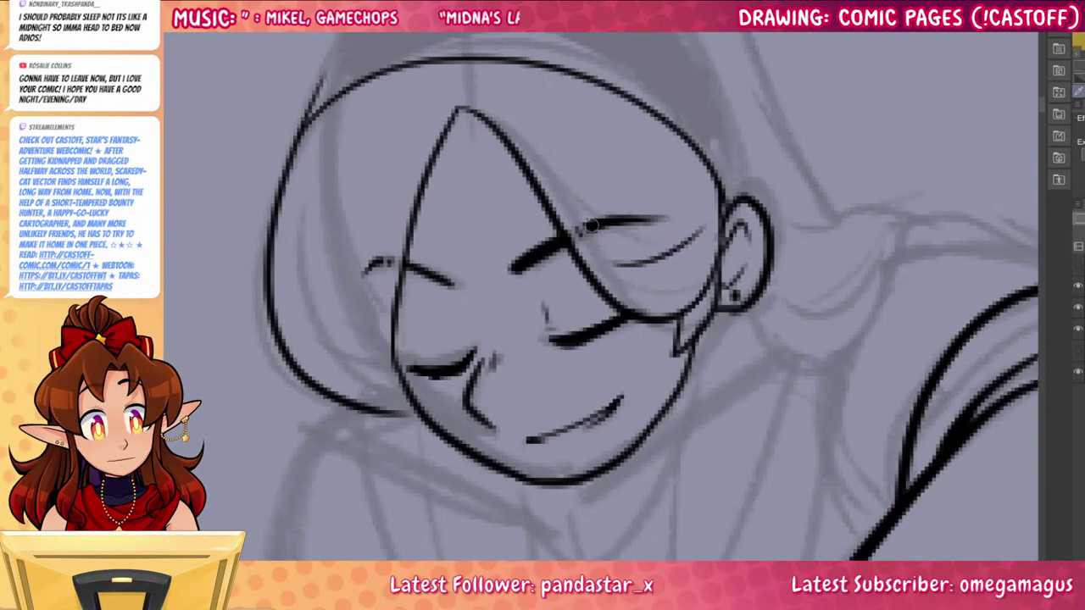
{"action": "mouse_move", "coordinate": [365, 406]}
{"action": "left_mouse_down"}
{"action": "mouse_move", "coordinate": [417, 407]}
{"action": "mouse_move", "coordinate": [393, 350]}
{"action": "mouse_move", "coordinate": [417, 209]}
{"action": "left_mouse_up"}
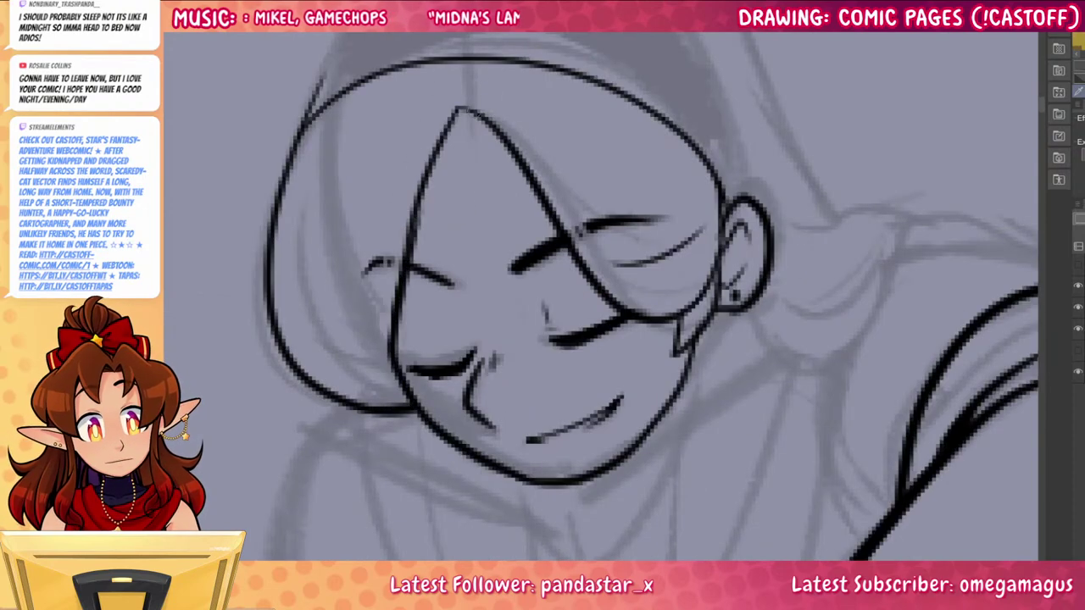
{"action": "scroll", "coordinate": [591, 224], "scroll_direction": "down", "scroll_amount": 3}
{"action": "scroll", "coordinate": [591, 225], "scroll_direction": "up", "scroll_amount": 3}
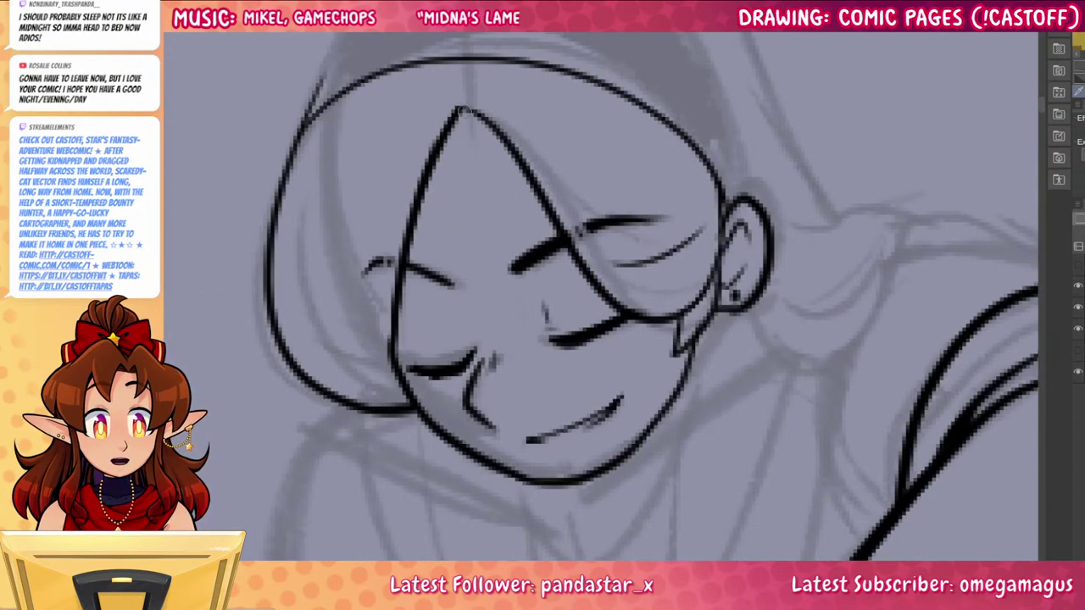
Ink the outer contour over the top of the head, sweeping down past the ear to the gathered shape behind it
{"action": "scroll", "coordinate": [462, 110], "scroll_direction": "down", "scroll_amount": 3}
{"action": "scroll", "coordinate": [716, 385], "scroll_direction": "up", "scroll_amount": 3}
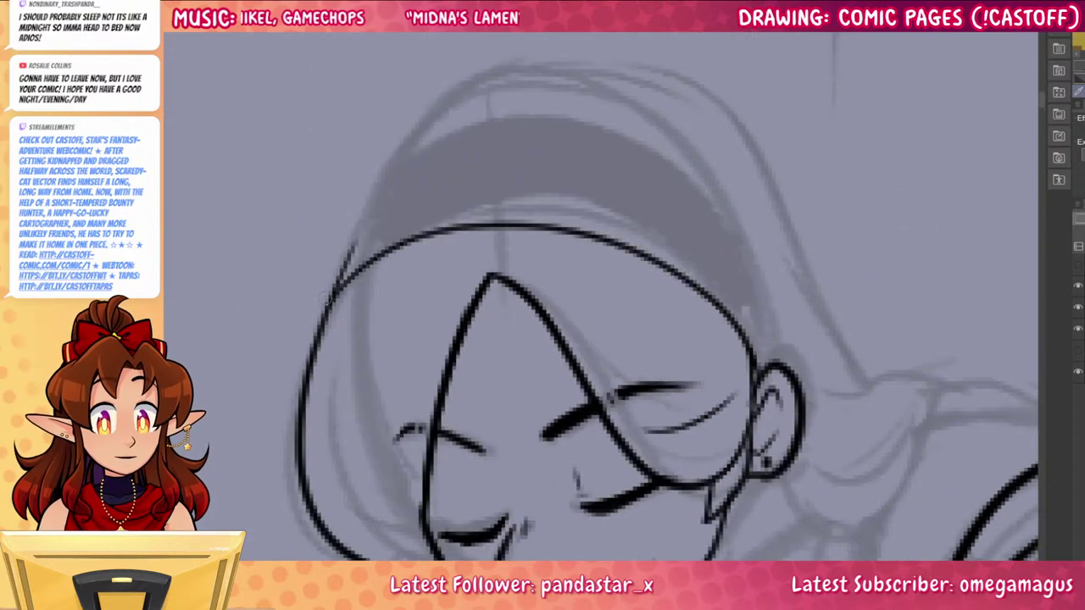
{"action": "mouse_move", "coordinate": [309, 365]}
{"action": "left_mouse_down"}
{"action": "mouse_move", "coordinate": [354, 248]}
{"action": "mouse_move", "coordinate": [448, 96]}
{"action": "mouse_move", "coordinate": [631, 61]}
{"action": "mouse_move", "coordinate": [776, 212]}
{"action": "left_mouse_up"}
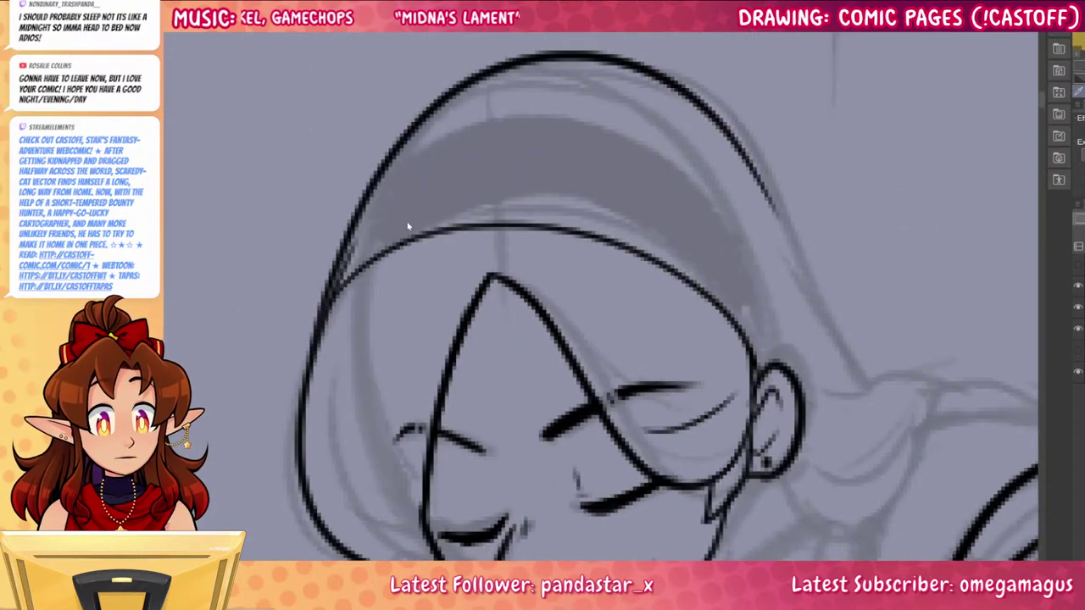
{"action": "key", "text": "ctrl+z"}
{"action": "mouse_move", "coordinate": [309, 375]}
{"action": "left_mouse_down"}
{"action": "mouse_move", "coordinate": [538, 54]}
{"action": "mouse_move", "coordinate": [803, 254]}
{"action": "left_mouse_up"}
{"action": "key", "text": "ctrl+z"}
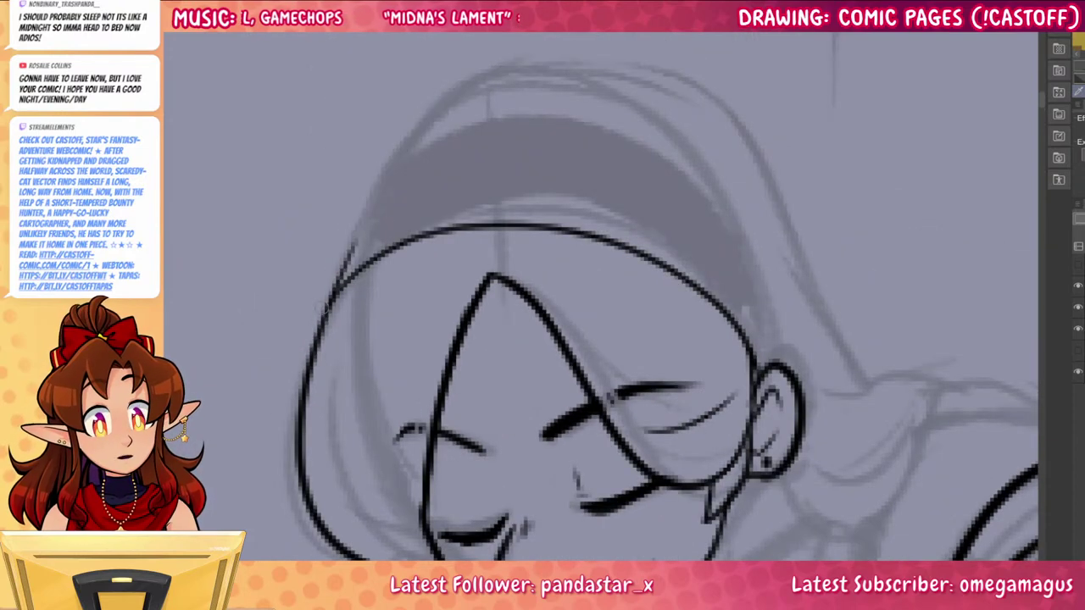
{"action": "mouse_move", "coordinate": [310, 373]}
{"action": "left_mouse_down"}
{"action": "mouse_move", "coordinate": [347, 234]}
{"action": "mouse_move", "coordinate": [506, 69]}
{"action": "mouse_move", "coordinate": [681, 72]}
{"action": "mouse_move", "coordinate": [820, 244]}
{"action": "mouse_move", "coordinate": [837, 311]}
{"action": "mouse_move", "coordinate": [932, 385]}
{"action": "left_mouse_up"}
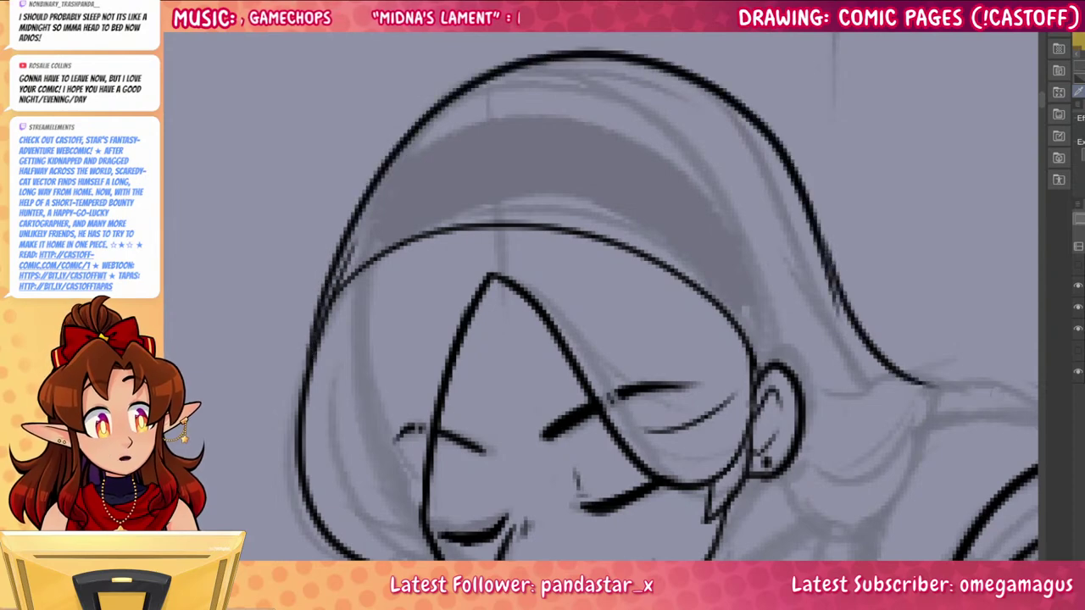
Ink the gathered shape behind the ear as a rounded loop rising to a pointed tip, with a fold line inside
{"action": "left_click_drag", "start_coordinate": [984, 484], "coordinate": [757, 347]}
{"action": "left_click_drag", "start_coordinate": [547, 333], "coordinate": [736, 251]}
{"action": "key", "text": "ctrl+z"}
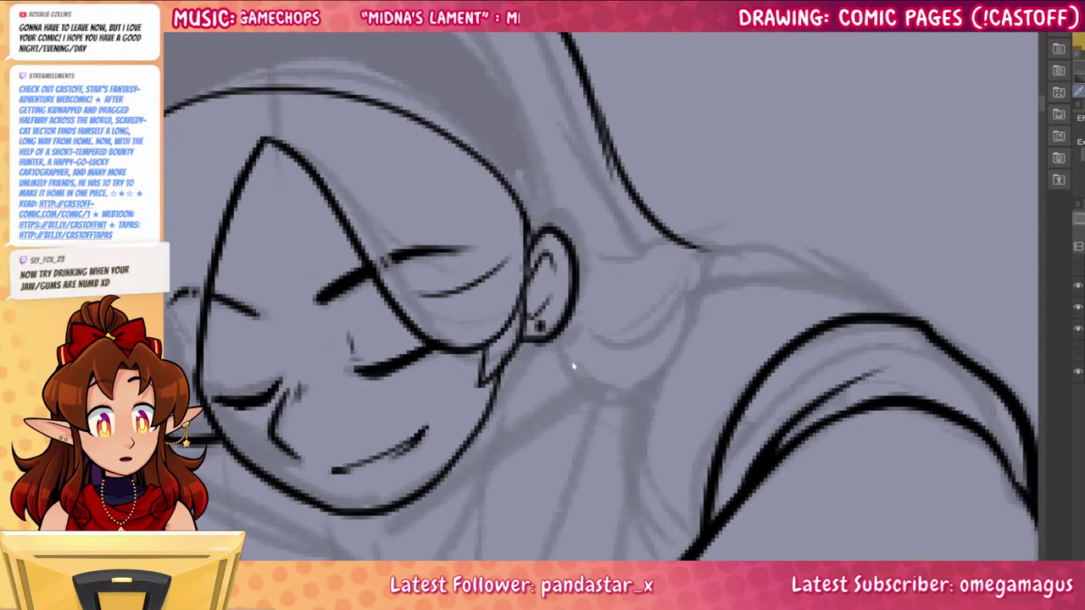
{"action": "mouse_move", "coordinate": [544, 334]}
{"action": "left_mouse_down"}
{"action": "mouse_move", "coordinate": [653, 375]}
{"action": "mouse_move", "coordinate": [744, 231]}
{"action": "left_mouse_up"}
{"action": "left_click_drag", "start_coordinate": [712, 243], "coordinate": [607, 290]}
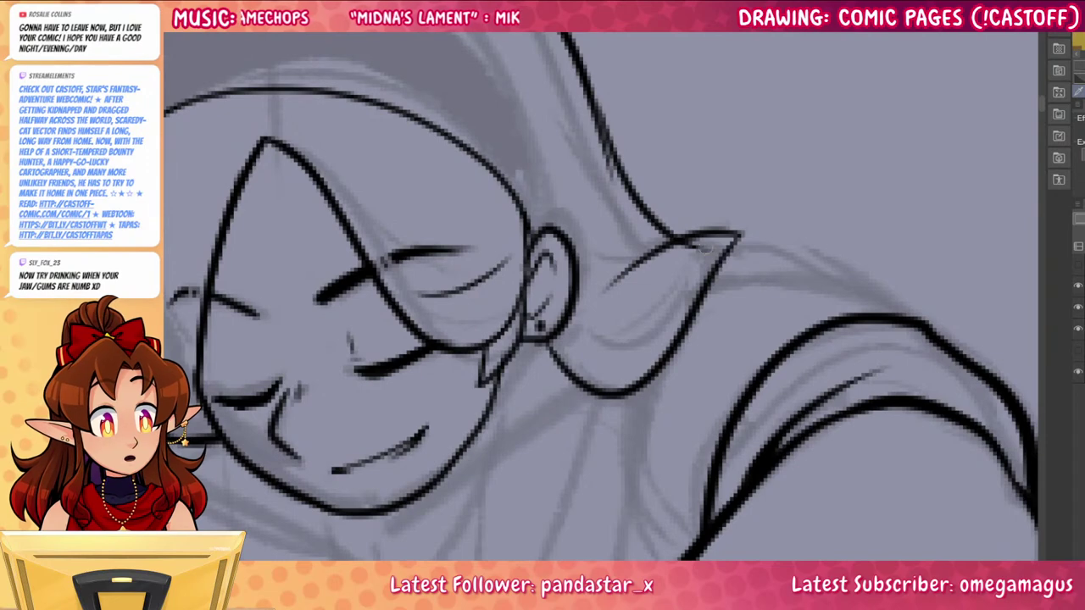
Ink the pointed tip and underside of the low ponytail resting on the character's shoulder
{"action": "mouse_move", "coordinate": [707, 250]}
{"action": "left_mouse_down"}
{"action": "mouse_move", "coordinate": [685, 245]}
{"action": "mouse_move", "coordinate": [717, 264]}
{"action": "left_mouse_up"}
{"action": "mouse_move", "coordinate": [699, 304]}
{"action": "left_mouse_down"}
{"action": "mouse_move", "coordinate": [726, 275]}
{"action": "mouse_move", "coordinate": [794, 261]}
{"action": "left_mouse_up"}
{"action": "mouse_move", "coordinate": [793, 260]}
{"action": "left_mouse_down"}
{"action": "mouse_move", "coordinate": [764, 240]}
{"action": "mouse_move", "coordinate": [707, 232]}
{"action": "mouse_move", "coordinate": [709, 276]}
{"action": "left_mouse_up"}
{"action": "mouse_move", "coordinate": [758, 447]}
{"action": "left_mouse_down"}
{"action": "mouse_move", "coordinate": [836, 477]}
{"action": "mouse_move", "coordinate": [856, 473]}
{"action": "left_mouse_up"}
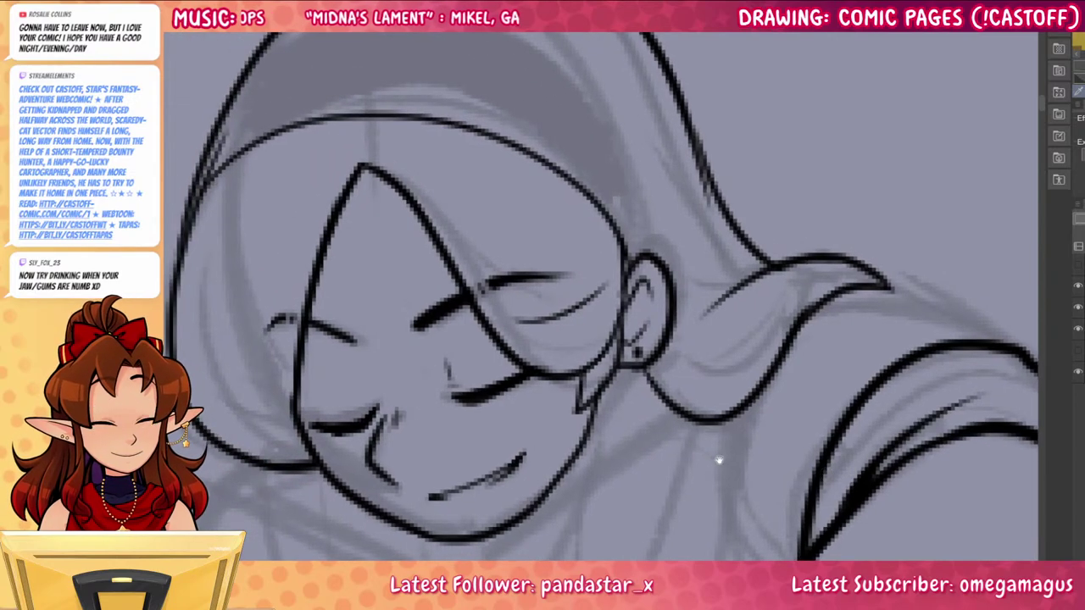
Ink the upper edge of the headband and fill the band solid black
{"action": "left_click_drag", "start_coordinate": [717, 455], "coordinate": [794, 506]}
{"action": "key", "text": "ctrl+z"}
{"action": "mouse_move", "coordinate": [543, 82]}
{"action": "left_mouse_down"}
{"action": "mouse_move", "coordinate": [682, 273]}
{"action": "mouse_move", "coordinate": [671, 184]}
{"action": "mouse_move", "coordinate": [354, 83]}
{"action": "mouse_move", "coordinate": [320, 113]}
{"action": "left_mouse_up"}
{"action": "left_click", "coordinate": [403, 121]}
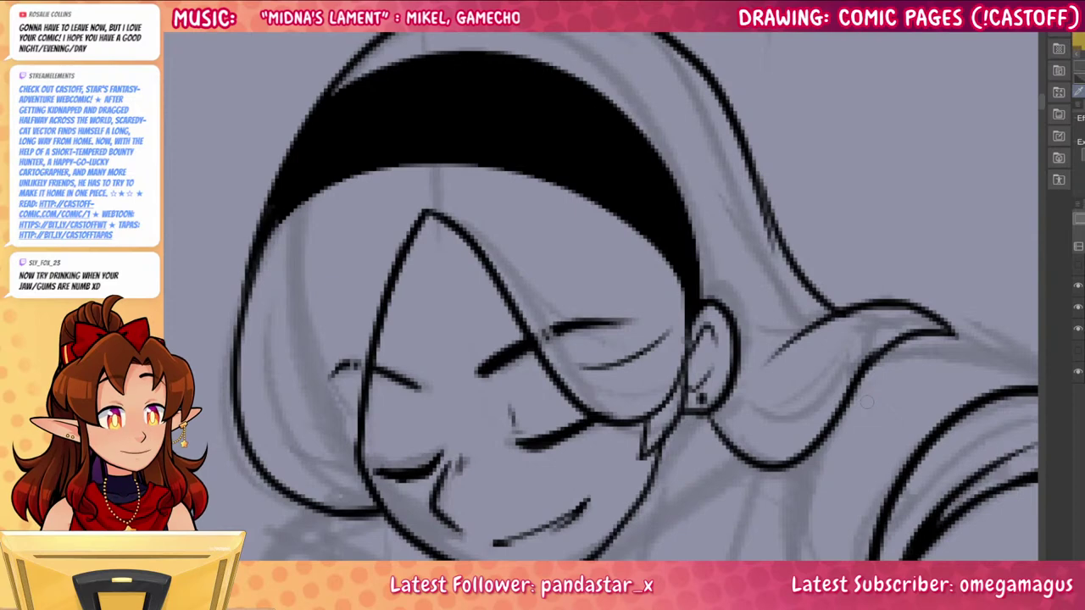
Ink a curved strand line inside the ponytail behind the ear
{"action": "left_click_drag", "start_coordinate": [885, 432], "coordinate": [833, 358]}
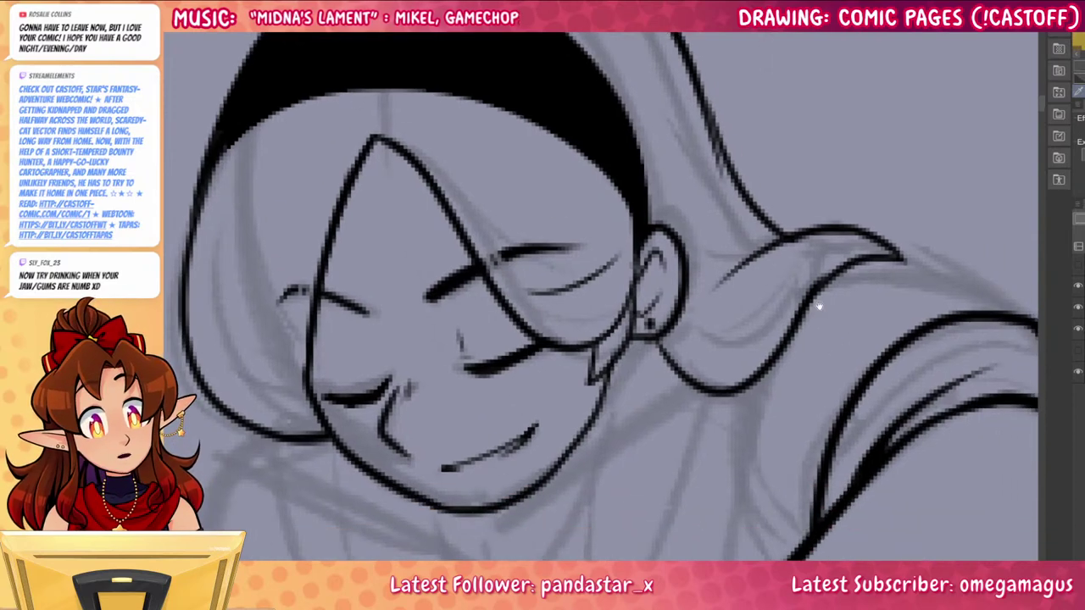
{"action": "left_click_drag", "start_coordinate": [677, 320], "coordinate": [767, 326]}
{"action": "left_click_drag", "start_coordinate": [756, 546], "coordinate": [844, 337]}
{"action": "left_click_drag", "start_coordinate": [693, 163], "coordinate": [675, 202]}
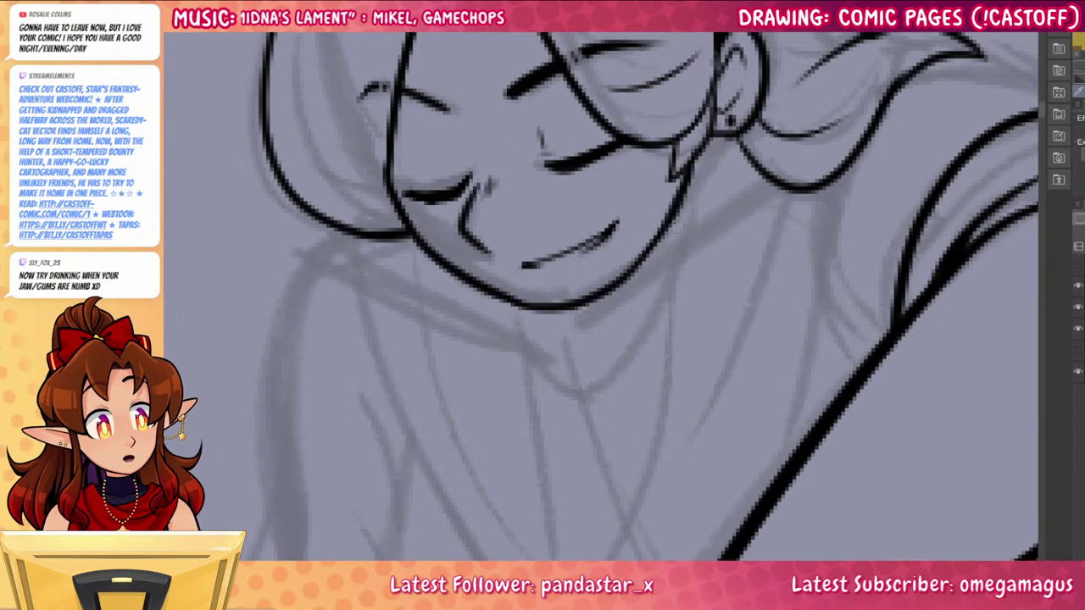
Ink the neck contour below the chin, curving up along the jaw toward the ear, redoing unsatisfactory strokes
{"action": "left_click_drag", "start_coordinate": [719, 380], "coordinate": [687, 490]}
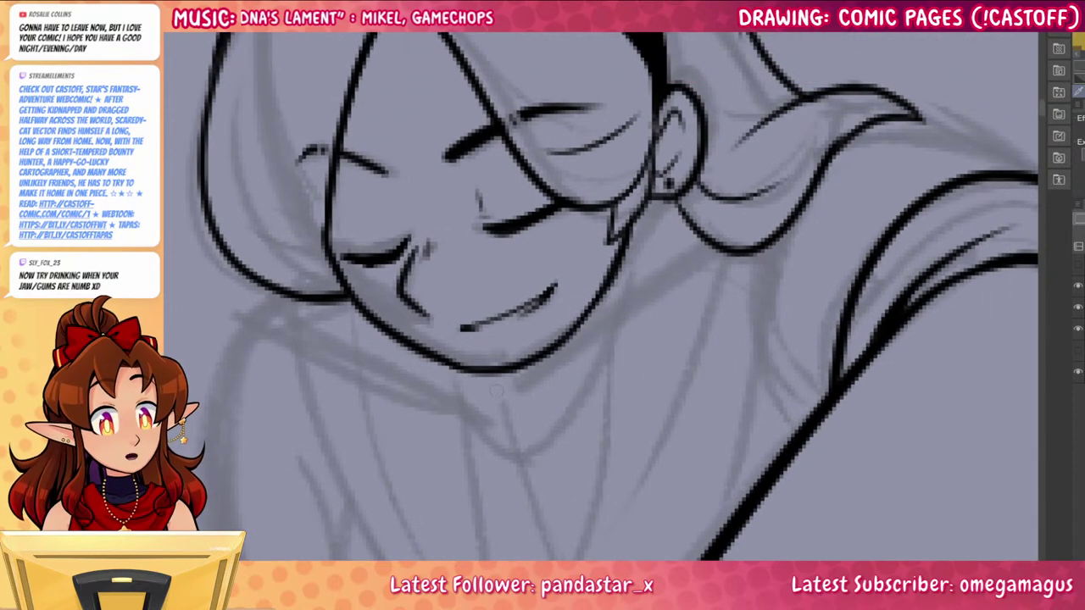
{"action": "left_click_drag", "start_coordinate": [461, 370], "coordinate": [516, 425]}
{"action": "key", "text": "ctrl+z"}
{"action": "mouse_move", "coordinate": [451, 371]}
{"action": "left_mouse_down"}
{"action": "mouse_move", "coordinate": [531, 423]}
{"action": "mouse_move", "coordinate": [616, 327]}
{"action": "mouse_move", "coordinate": [631, 266]}
{"action": "left_mouse_up"}
{"action": "key", "text": "ctrl+z"}
{"action": "left_click_drag", "start_coordinate": [630, 220], "coordinate": [582, 403]}
{"action": "left_click_drag", "start_coordinate": [511, 417], "coordinate": [592, 386]}
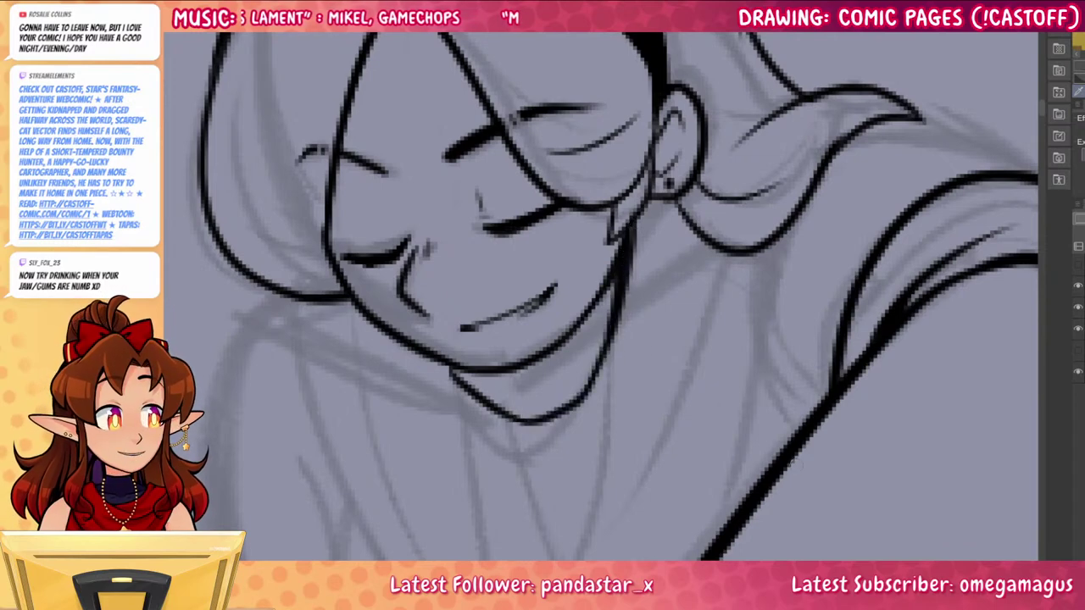
Ink the oval pendant on the chest and the two cords running from it up to the neck
{"action": "left_click_drag", "start_coordinate": [794, 512], "coordinate": [782, 376]}
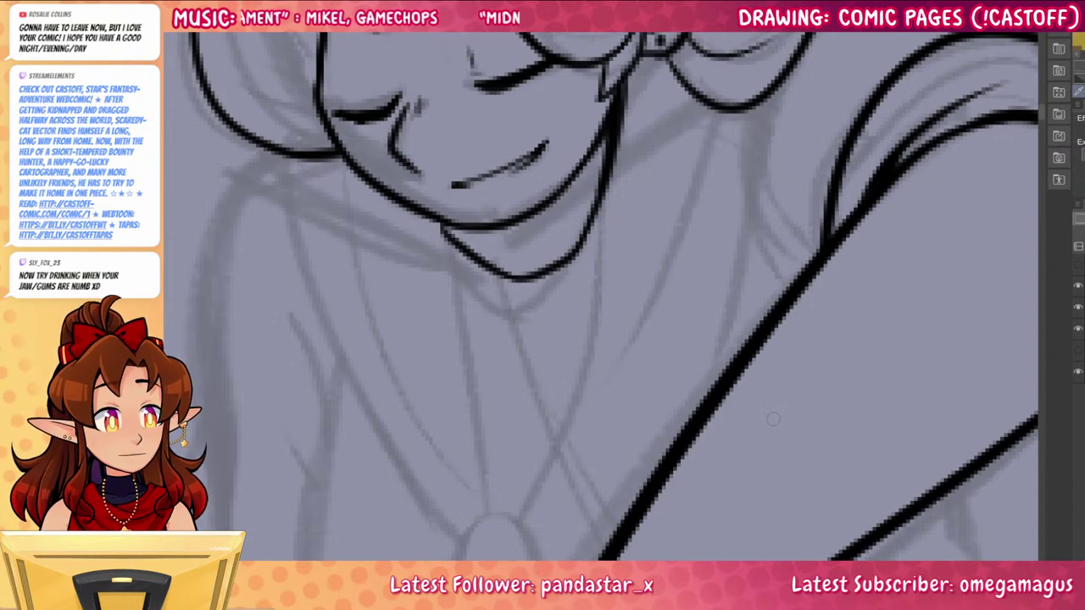
{"action": "left_click_drag", "start_coordinate": [763, 492], "coordinate": [815, 415]}
{"action": "left_click_drag", "start_coordinate": [794, 484], "coordinate": [819, 356]}
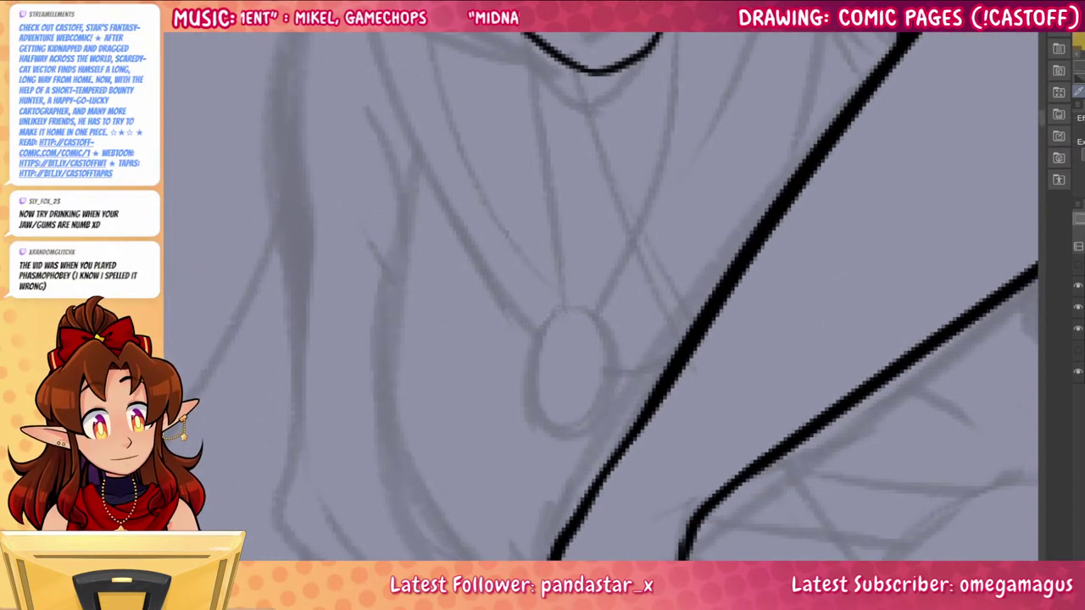
{"action": "mouse_move", "coordinate": [566, 310]}
{"action": "left_mouse_down"}
{"action": "mouse_move", "coordinate": [604, 298]}
{"action": "mouse_move", "coordinate": [536, 339]}
{"action": "left_mouse_up"}
{"action": "left_click_drag", "start_coordinate": [618, 303], "coordinate": [637, 428]}
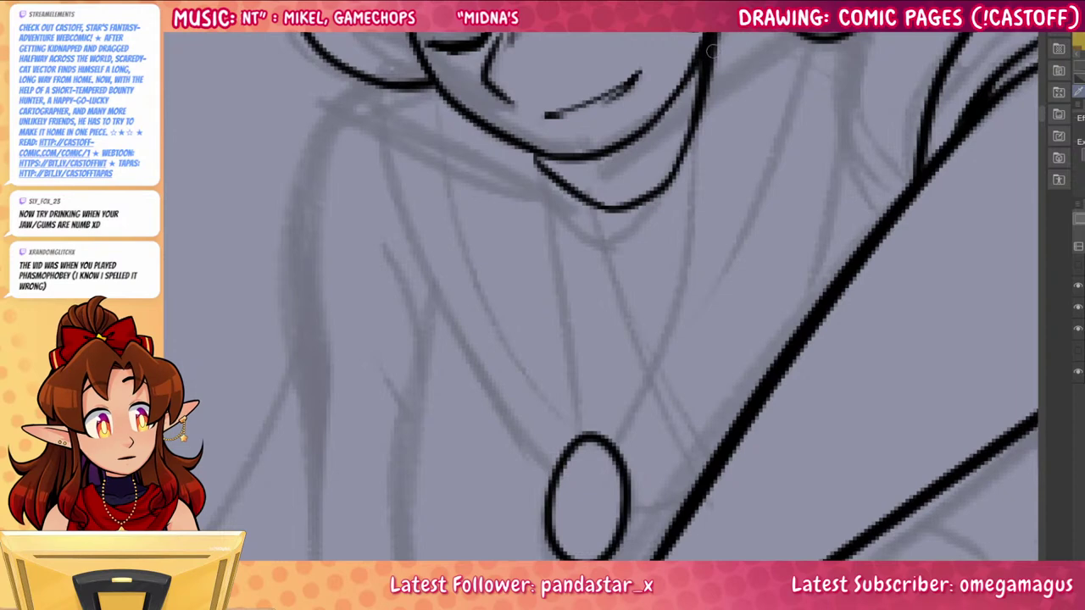
{"action": "mouse_move", "coordinate": [712, 50]}
{"action": "left_mouse_down"}
{"action": "mouse_move", "coordinate": [662, 316]}
{"action": "mouse_move", "coordinate": [607, 434]}
{"action": "left_mouse_up"}
{"action": "left_click_drag", "start_coordinate": [542, 169], "coordinate": [570, 441]}
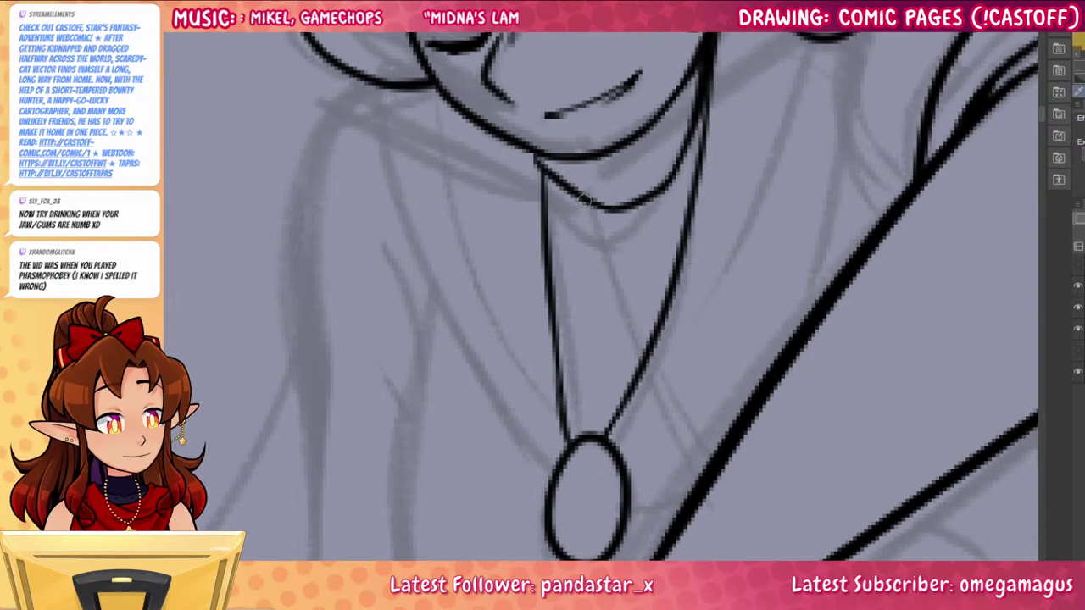
Ink the deep neckline from below the hair past the pendant to the forearm, and clean up the overlap inside the pendant
{"action": "scroll", "coordinate": [715, 414], "scroll_direction": "down", "scroll_amount": 5}
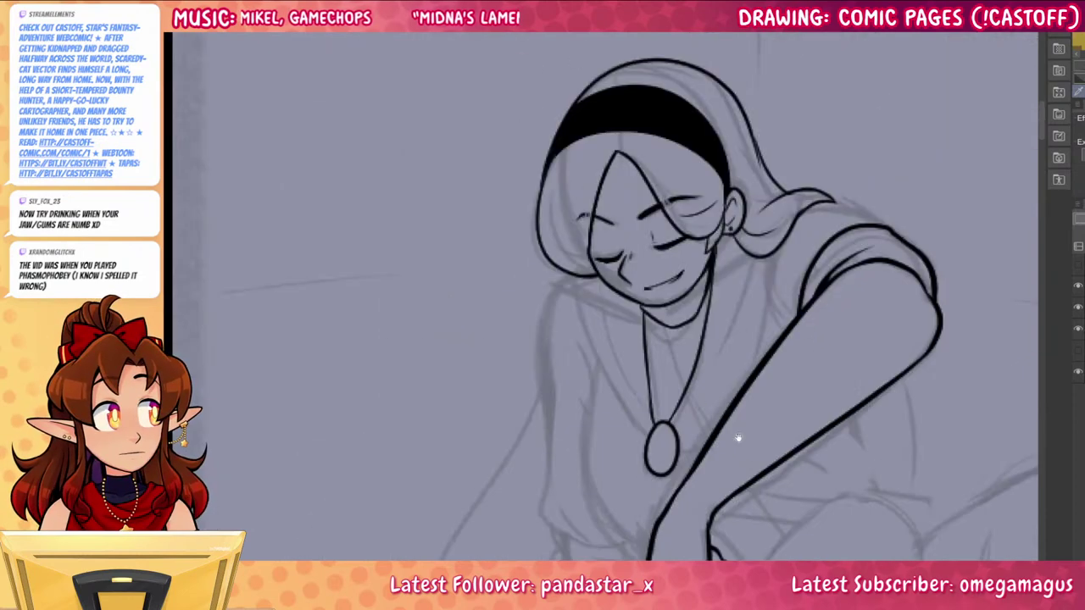
{"action": "left_click_drag", "start_coordinate": [739, 445], "coordinate": [667, 391]}
{"action": "scroll", "coordinate": [660, 422], "scroll_direction": "up", "scroll_amount": 2}
{"action": "left_click_drag", "start_coordinate": [659, 348], "coordinate": [662, 410]}
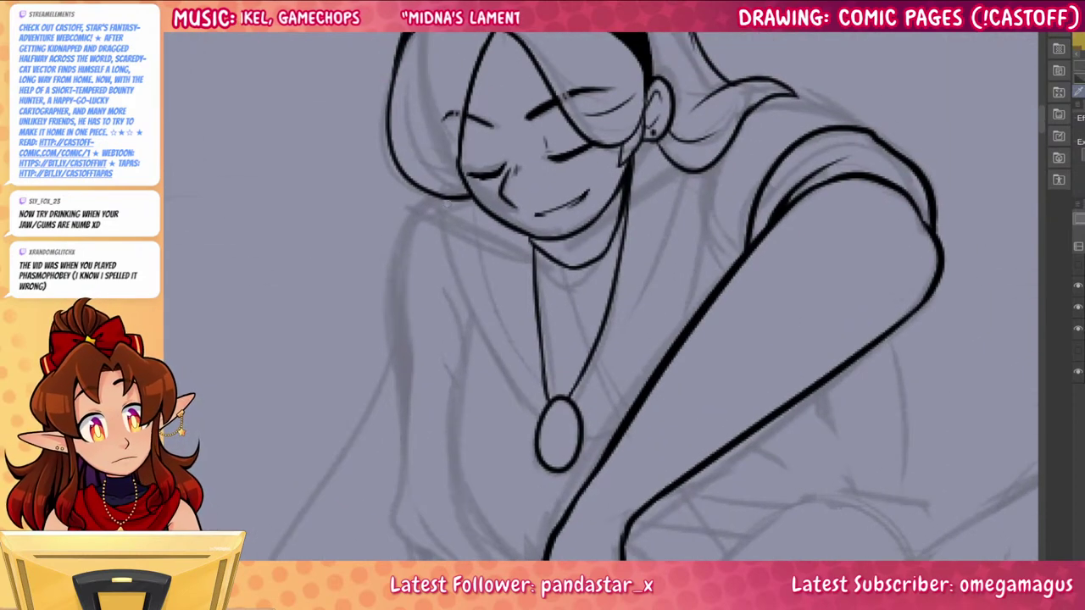
{"action": "mouse_move", "coordinate": [448, 203]}
{"action": "left_mouse_down"}
{"action": "mouse_move", "coordinate": [512, 388]}
{"action": "mouse_move", "coordinate": [543, 428]}
{"action": "mouse_move", "coordinate": [617, 434]}
{"action": "left_mouse_up"}
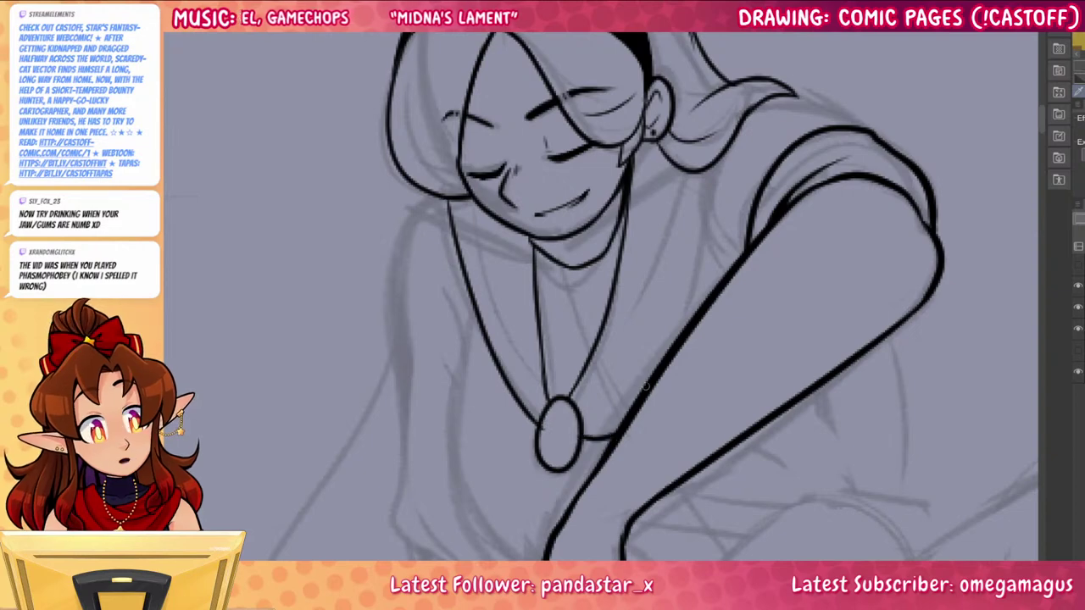
{"action": "mouse_move", "coordinate": [543, 429]}
{"action": "left_mouse_down"}
{"action": "mouse_move", "coordinate": [550, 453]}
{"action": "mouse_move", "coordinate": [551, 398]}
{"action": "left_mouse_up"}
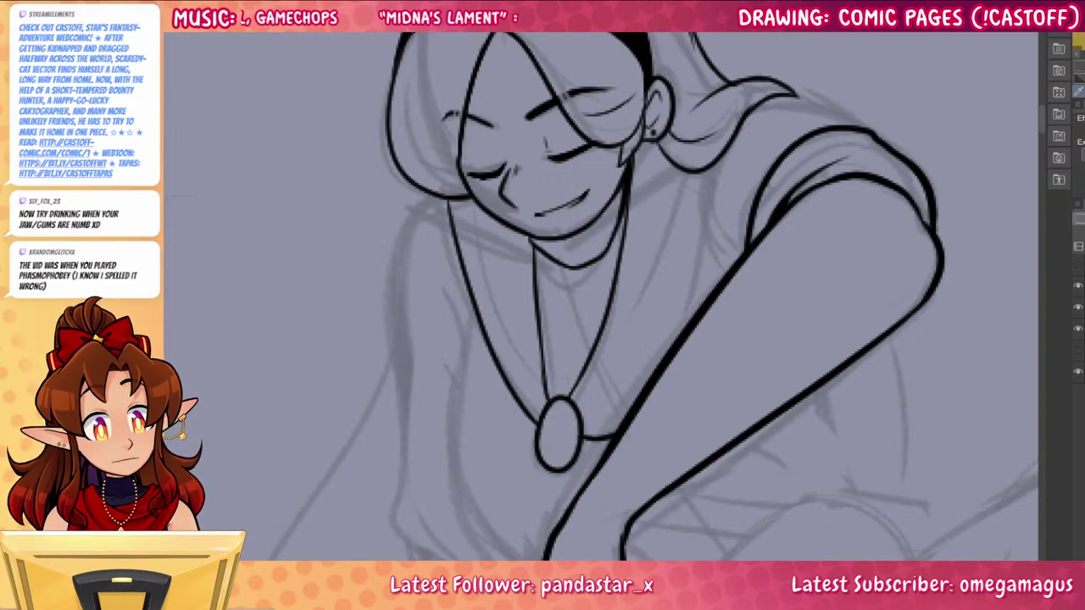
Ink the opposite neckline edge from the ponytail down to the raised forearm as a single line, replacing the first attempt
{"action": "left_click_drag", "start_coordinate": [703, 173], "coordinate": [676, 341]}
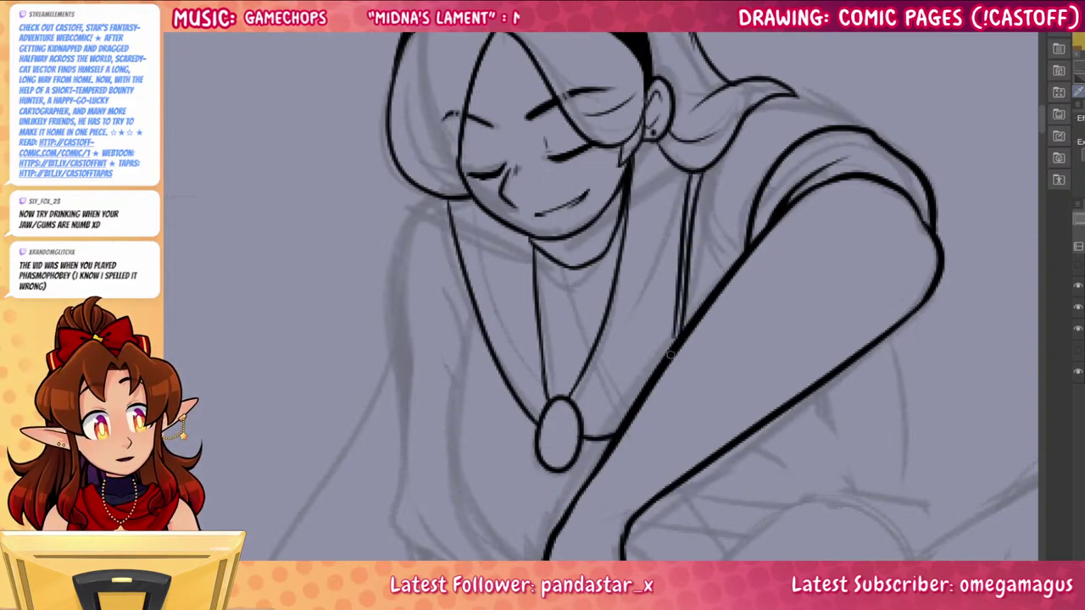
{"action": "key", "text": "ctrl+z"}
{"action": "key", "text": "ctrl+z"}
{"action": "left_click_drag", "start_coordinate": [689, 176], "coordinate": [667, 356]}
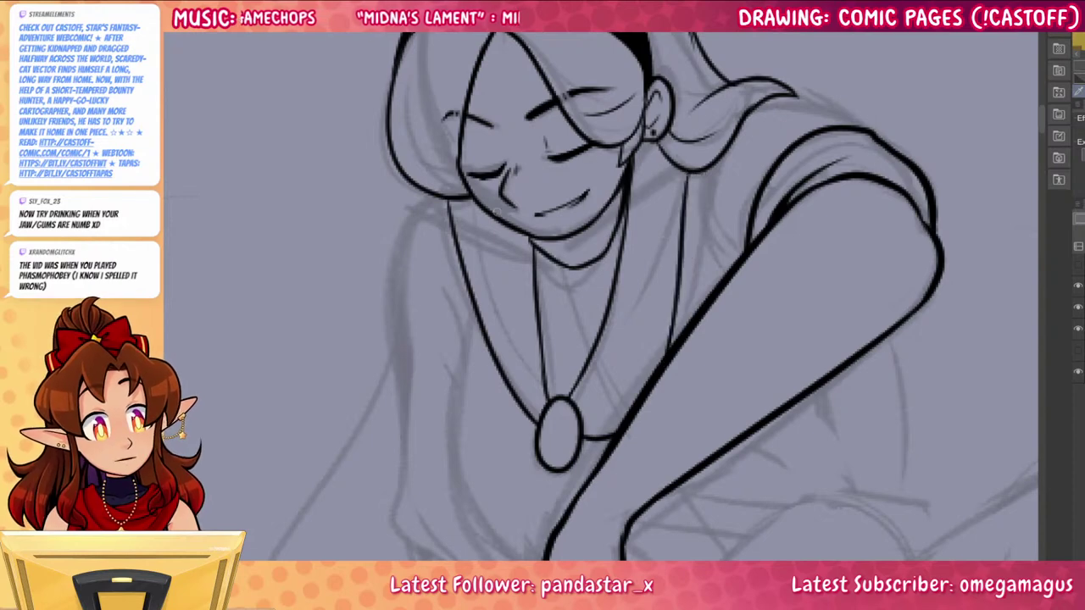
Ink the inner collar folds and the looping shorter necklace, and black in the small gap below the ear
{"action": "left_click_drag", "start_coordinate": [488, 215], "coordinate": [541, 382]}
{"action": "mouse_move", "coordinate": [519, 281]}
{"action": "left_mouse_down"}
{"action": "mouse_move", "coordinate": [636, 321]}
{"action": "mouse_move", "coordinate": [644, 297]}
{"action": "left_mouse_up"}
{"action": "left_click_drag", "start_coordinate": [663, 156], "coordinate": [642, 251]}
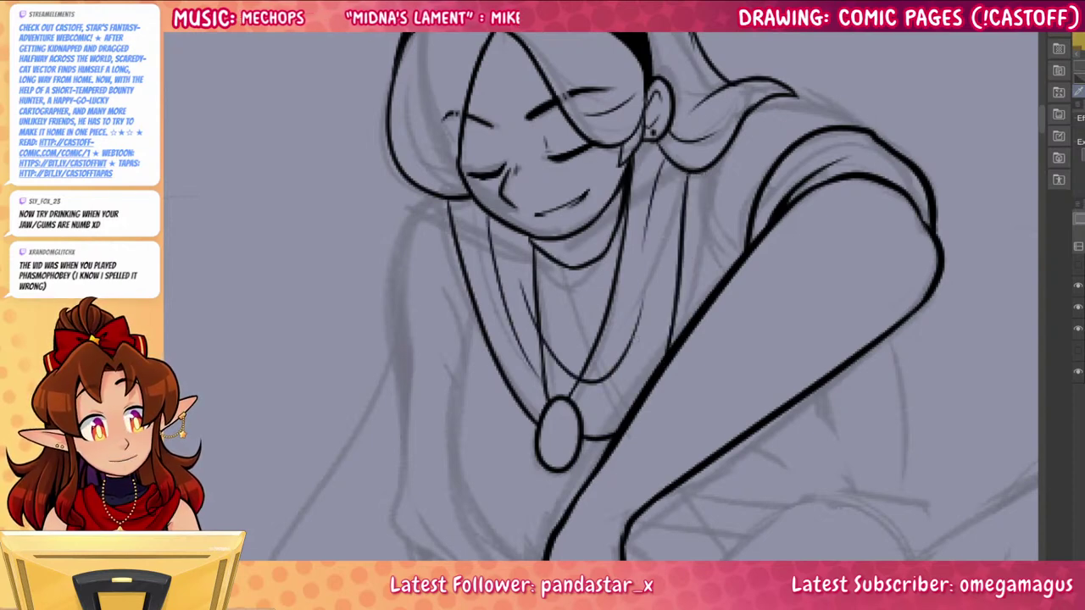
{"action": "mouse_move", "coordinate": [662, 151]}
{"action": "left_mouse_down"}
{"action": "mouse_move", "coordinate": [630, 156]}
{"action": "mouse_move", "coordinate": [658, 148]}
{"action": "left_mouse_up"}
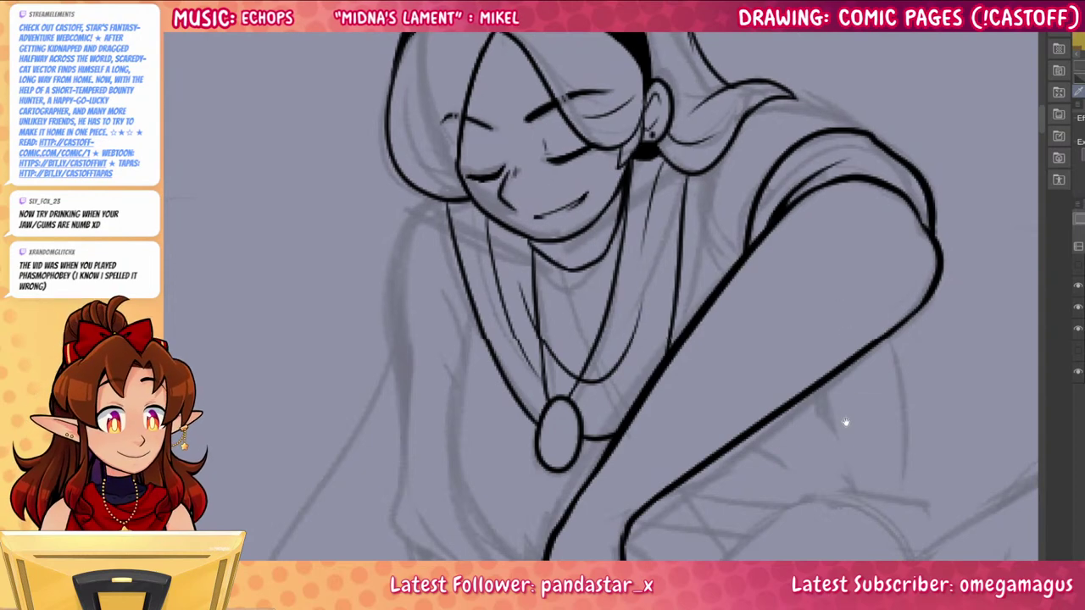
Ink the shirt folds beside the upper arm and the shoulder line from the ponytail to the rolled sleeve
{"action": "left_click_drag", "start_coordinate": [845, 421], "coordinate": [815, 508]}
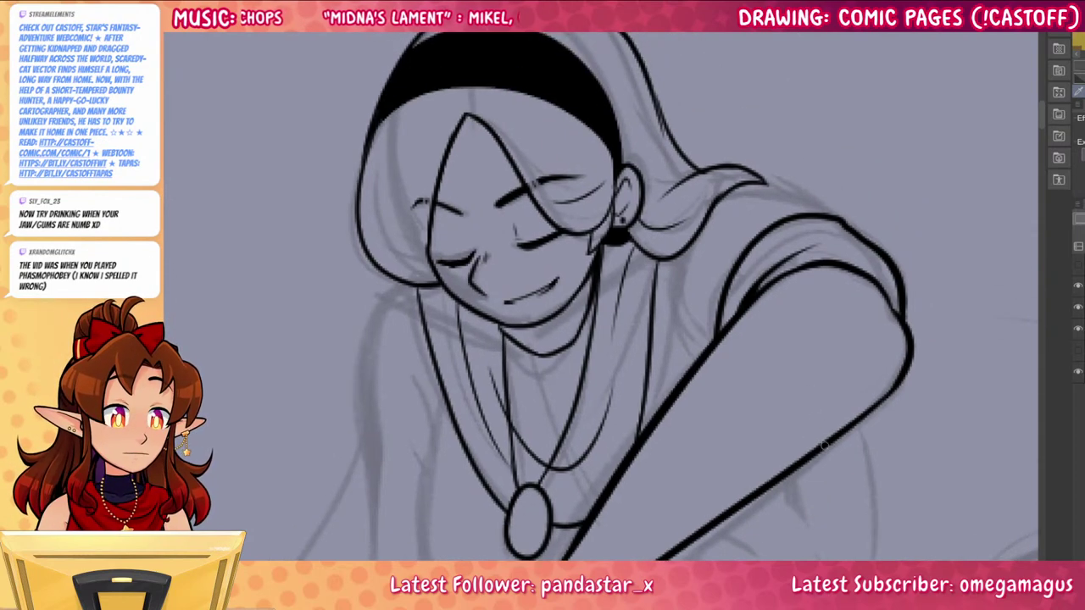
{"action": "mouse_move", "coordinate": [705, 351]}
{"action": "left_mouse_down"}
{"action": "mouse_move", "coordinate": [687, 274]}
{"action": "mouse_move", "coordinate": [698, 345]}
{"action": "left_mouse_up"}
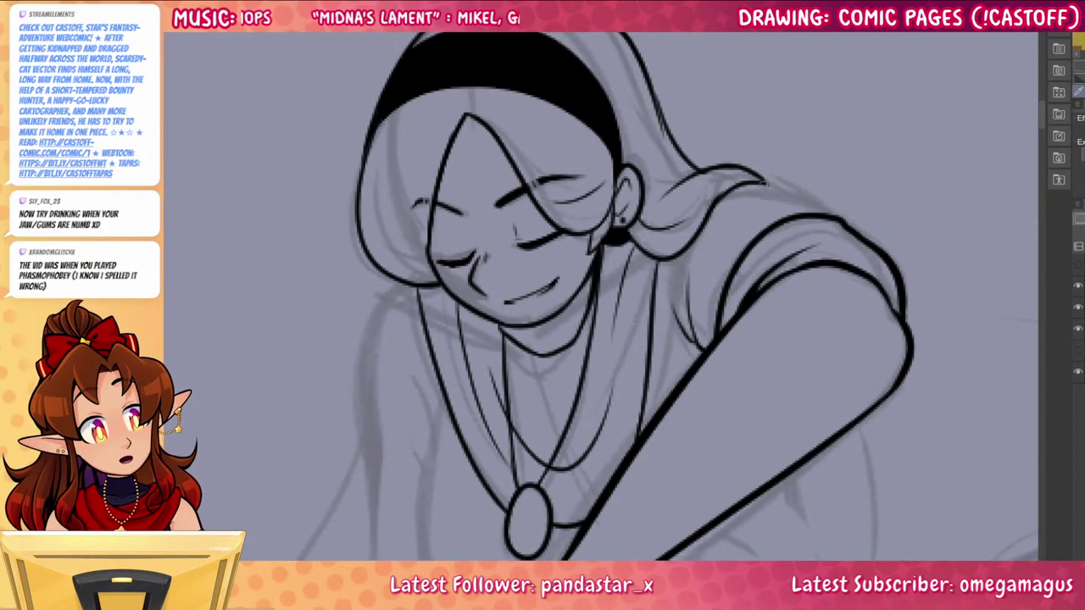
{"action": "mouse_move", "coordinate": [764, 184]}
{"action": "left_mouse_down"}
{"action": "mouse_move", "coordinate": [849, 226]}
{"action": "mouse_move", "coordinate": [753, 183]}
{"action": "left_mouse_up"}
{"action": "key", "text": "ctrl+z"}
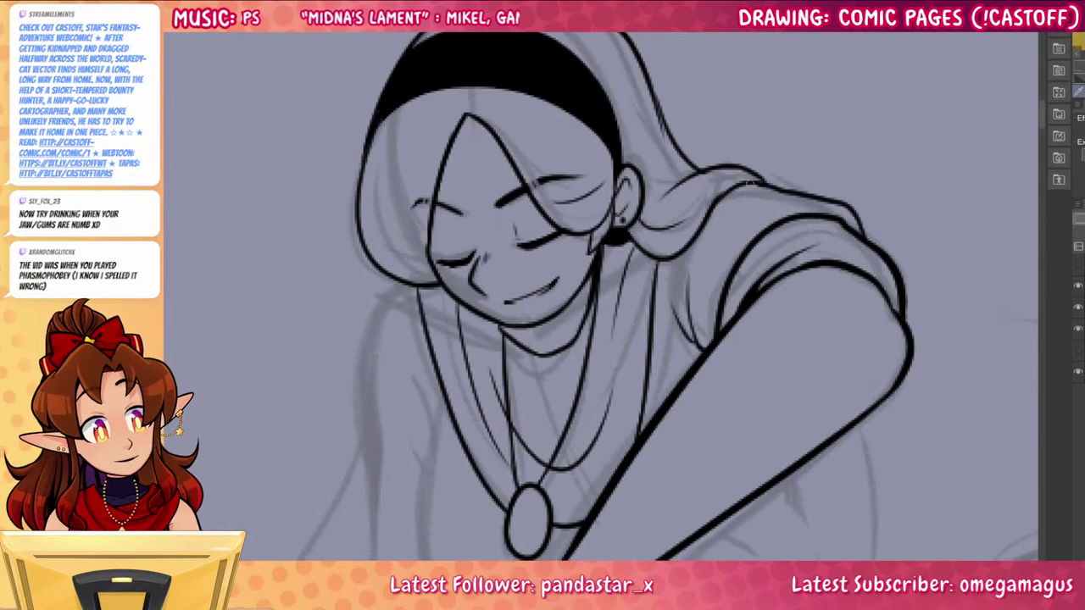
{"action": "left_click_drag", "start_coordinate": [734, 269], "coordinate": [754, 213]}
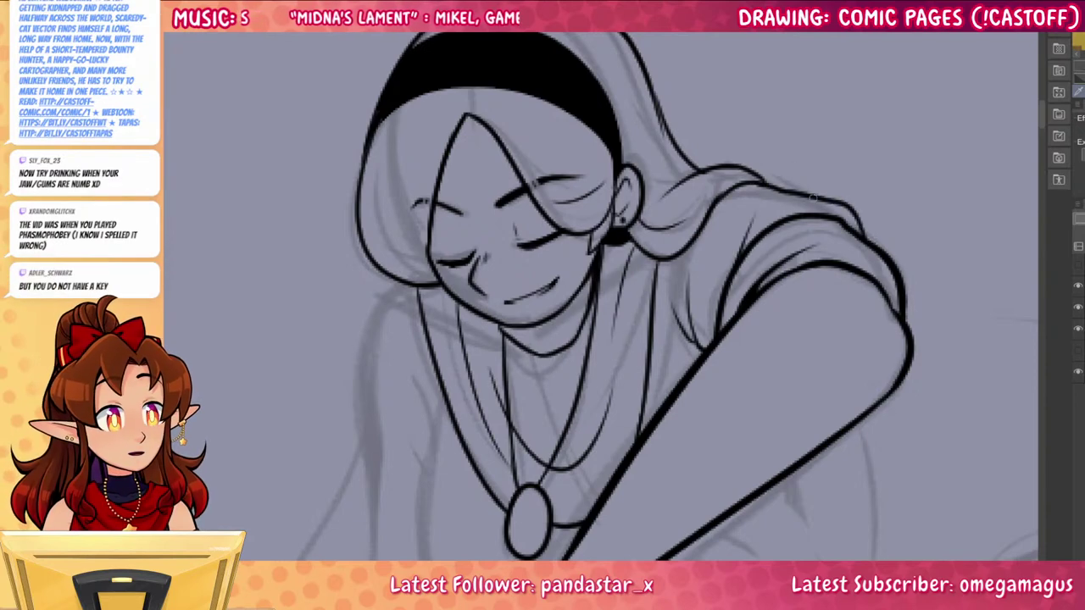
Ink the curved chest contour of the shirt from beside the neckline down to the wrist of the crossing arm
{"action": "left_click_drag", "start_coordinate": [585, 410], "coordinate": [715, 215]}
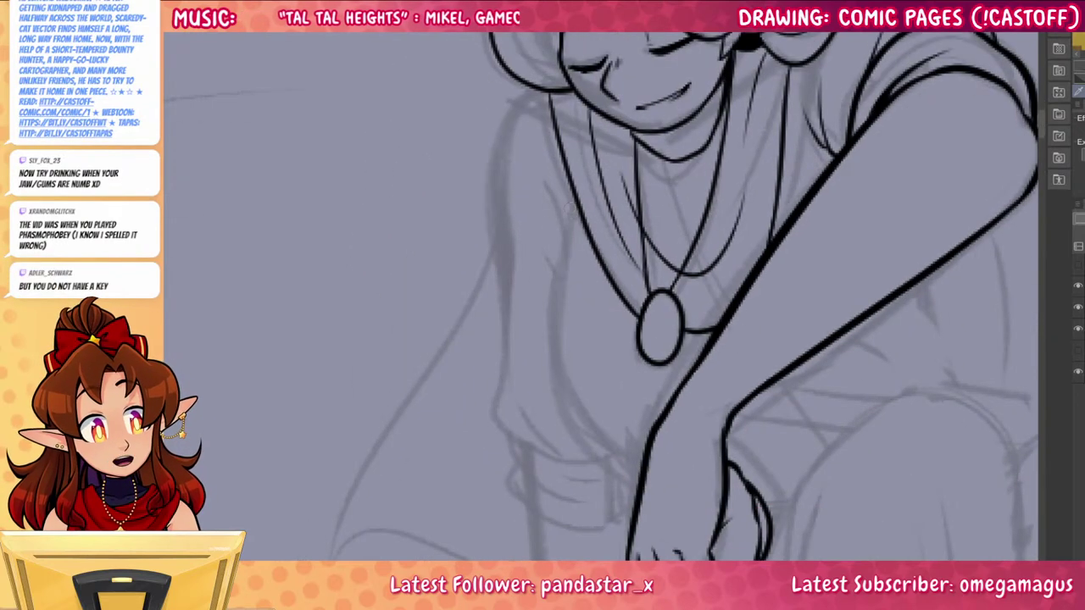
{"action": "left_click_drag", "start_coordinate": [570, 209], "coordinate": [625, 446]}
{"action": "key", "text": "ctrl+z"}
{"action": "mouse_move", "coordinate": [569, 223]}
{"action": "left_mouse_down"}
{"action": "mouse_move", "coordinate": [634, 442]}
{"action": "mouse_move", "coordinate": [645, 442]}
{"action": "left_mouse_up"}
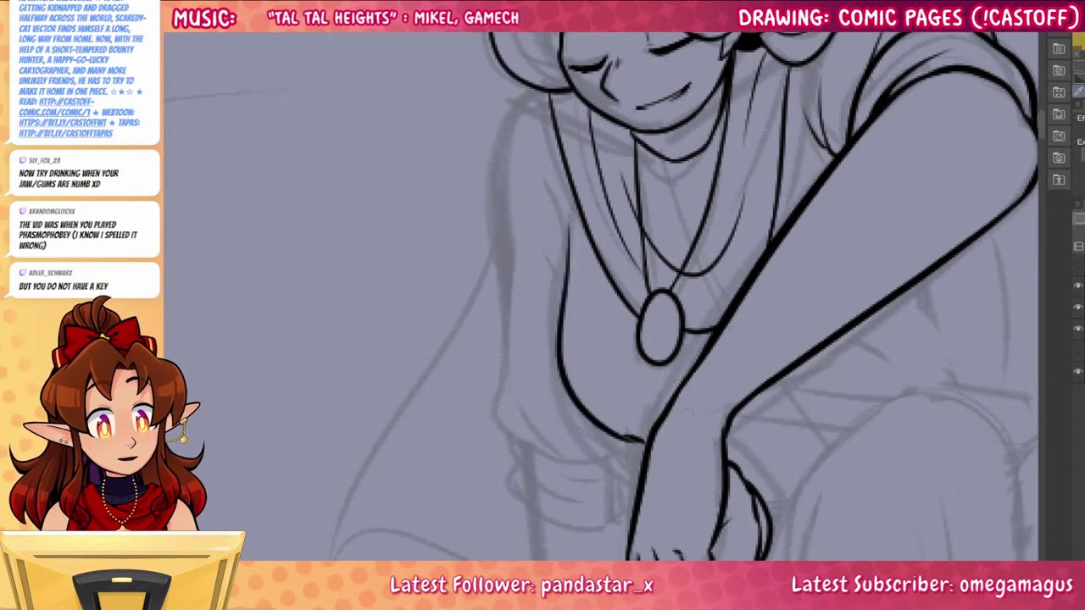
Ink the side of the torso from under the raised elbow down to the flared shirt hem
{"action": "left_click_drag", "start_coordinate": [908, 485], "coordinate": [796, 365]}
{"action": "key", "text": "ctrl+z"}
{"action": "left_click_drag", "start_coordinate": [514, 319], "coordinate": [537, 328]}
{"action": "left_click_drag", "start_coordinate": [872, 435], "coordinate": [727, 528]}
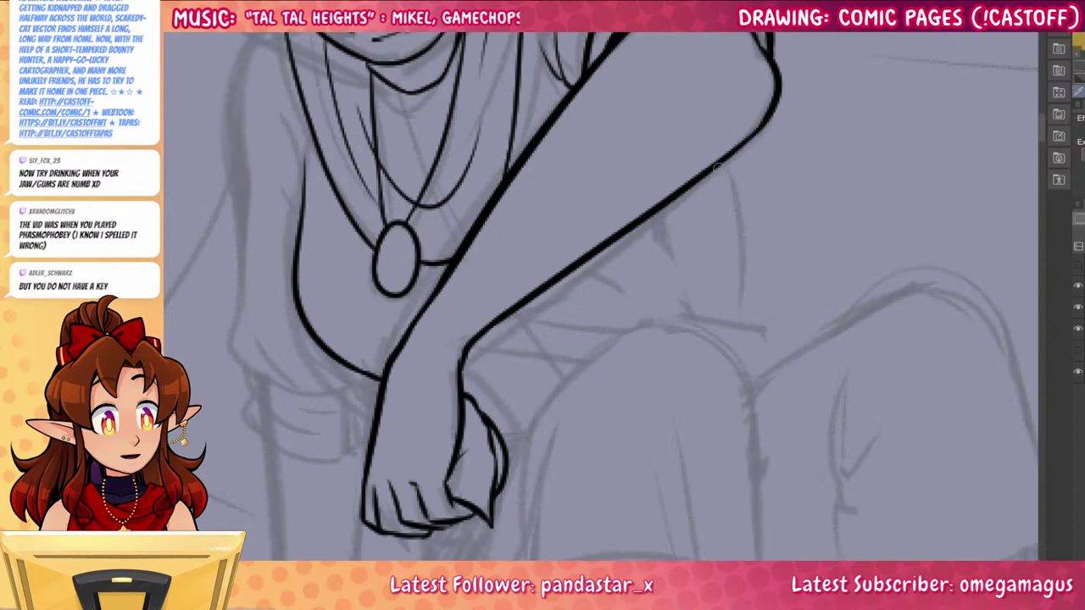
{"action": "left_click_drag", "start_coordinate": [718, 167], "coordinate": [780, 345]}
{"action": "left_click_drag", "start_coordinate": [806, 443], "coordinate": [834, 392]}
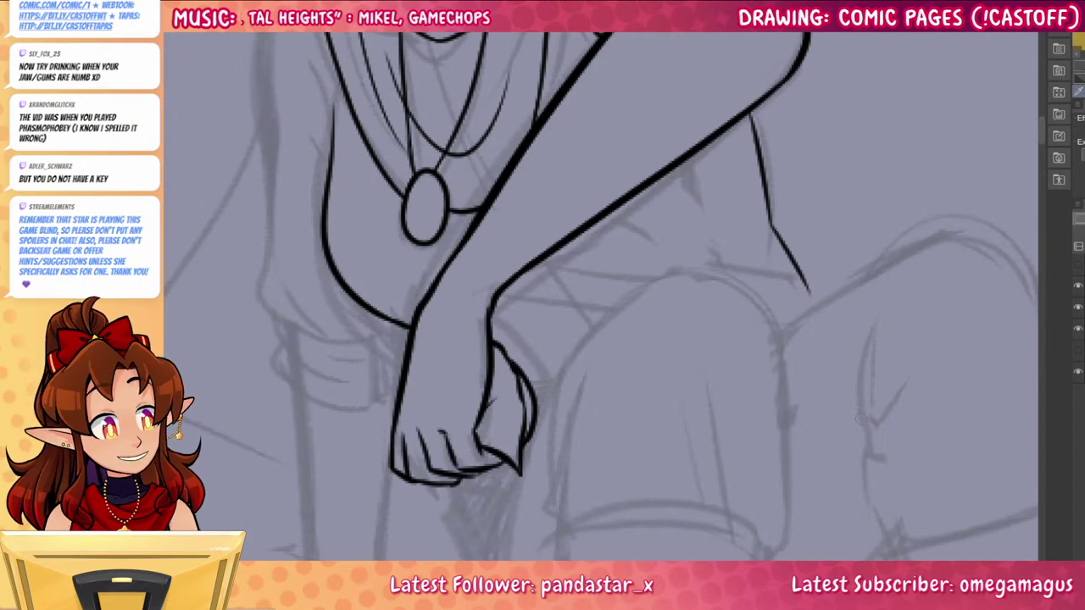
Ink the outer edge of the supporting arm's sleeve from the shoulder down to its puffed lower end
{"action": "left_click_drag", "start_coordinate": [661, 379], "coordinate": [797, 456]}
{"action": "scroll", "coordinate": [613, 302], "scroll_direction": "up", "scroll_amount": 3}
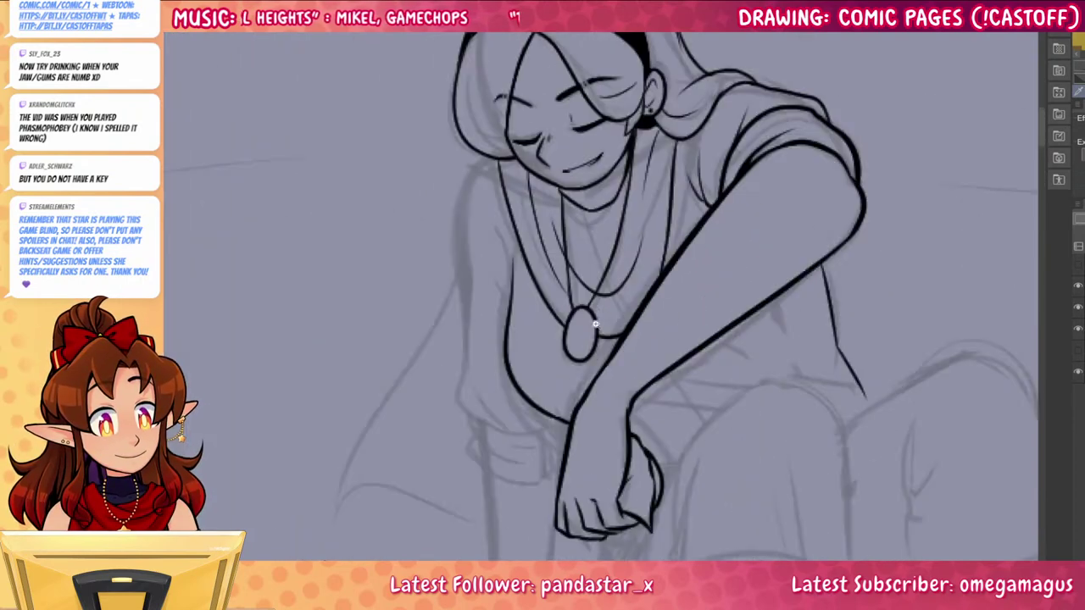
{"action": "mouse_move", "coordinate": [468, 113]}
{"action": "left_mouse_down"}
{"action": "mouse_move", "coordinate": [430, 410]}
{"action": "mouse_move", "coordinate": [458, 462]}
{"action": "mouse_move", "coordinate": [534, 471]}
{"action": "mouse_move", "coordinate": [559, 453]}
{"action": "left_mouse_up"}
{"action": "left_click_drag", "start_coordinate": [684, 475], "coordinate": [708, 220]}
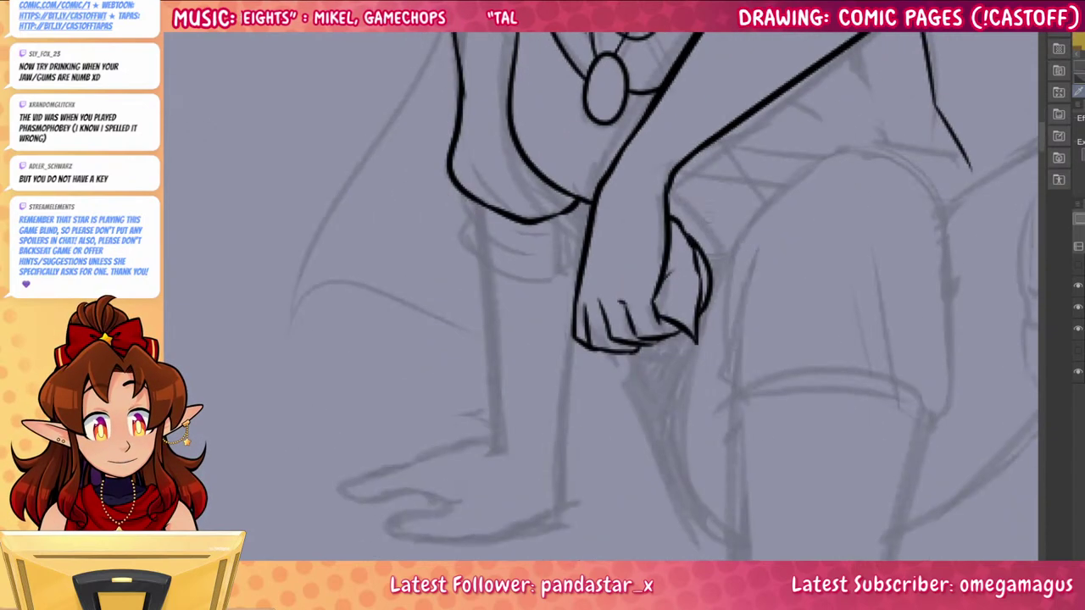
Ink the rolled cuff below the puffed sleeve with its fold lines, and black in the gap beside the wrist
{"action": "mouse_move", "coordinate": [464, 194]}
{"action": "left_mouse_down"}
{"action": "mouse_move", "coordinate": [467, 229]}
{"action": "mouse_move", "coordinate": [552, 282]}
{"action": "mouse_move", "coordinate": [584, 247]}
{"action": "left_mouse_up"}
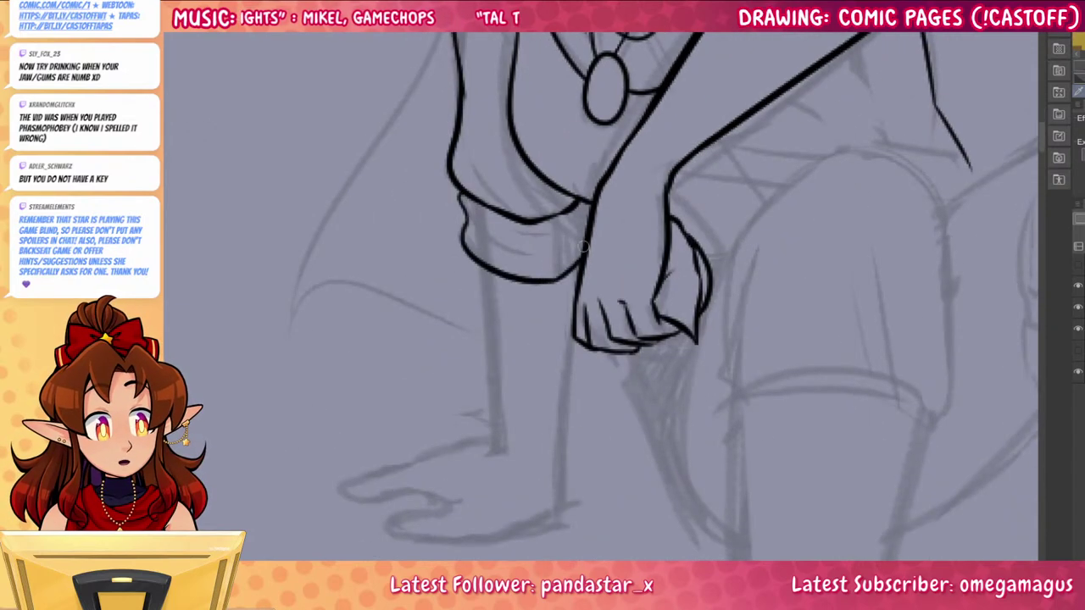
{"action": "left_click_drag", "start_coordinate": [574, 206], "coordinate": [586, 228]}
{"action": "left_click_drag", "start_coordinate": [586, 228], "coordinate": [594, 202]}
{"action": "mouse_move", "coordinate": [467, 216]}
{"action": "left_mouse_down"}
{"action": "mouse_move", "coordinate": [511, 256]}
{"action": "mouse_move", "coordinate": [573, 234]}
{"action": "left_mouse_up"}
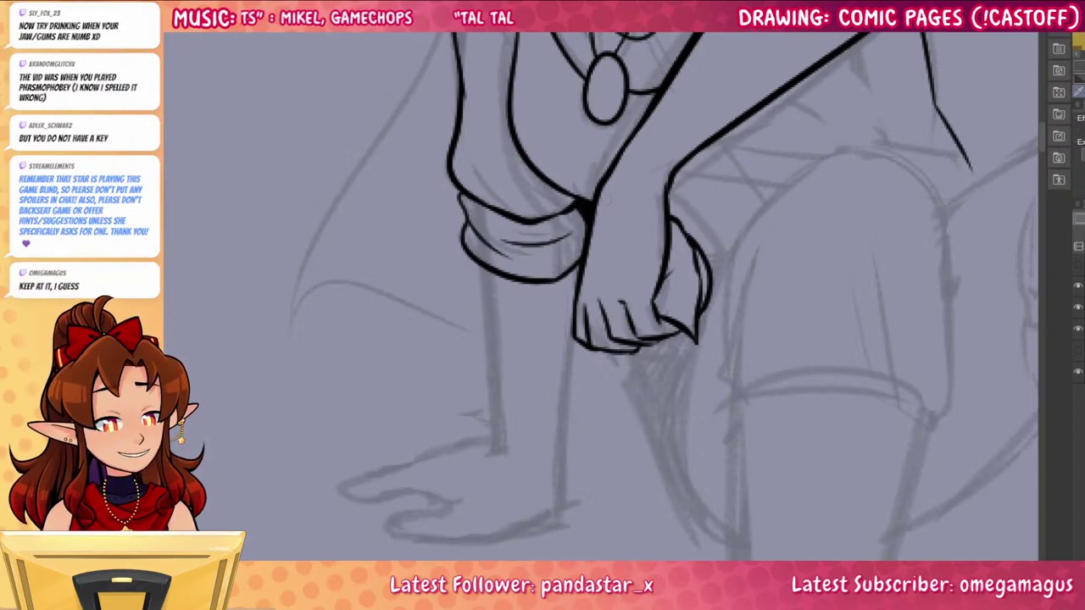
Ink both edges of the supporting forearm and the lower outline of the hand planted on the ground
{"action": "scroll", "coordinate": [851, 490], "scroll_direction": "down", "scroll_amount": 2}
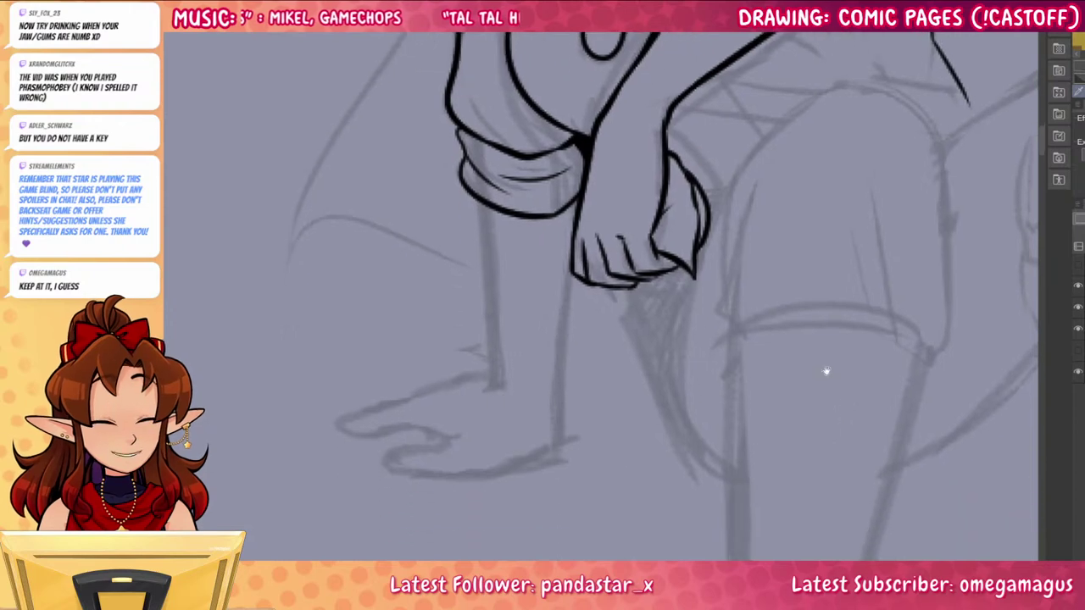
{"action": "left_click_drag", "start_coordinate": [478, 203], "coordinate": [499, 391]}
{"action": "mouse_move", "coordinate": [580, 277]}
{"action": "left_mouse_down"}
{"action": "mouse_move", "coordinate": [558, 446]}
{"action": "mouse_move", "coordinate": [690, 364]}
{"action": "left_mouse_up"}
{"action": "mouse_move", "coordinate": [544, 354]}
{"action": "left_mouse_down"}
{"action": "mouse_move", "coordinate": [474, 381]}
{"action": "mouse_move", "coordinate": [614, 386]}
{"action": "mouse_move", "coordinate": [648, 346]}
{"action": "left_mouse_up"}
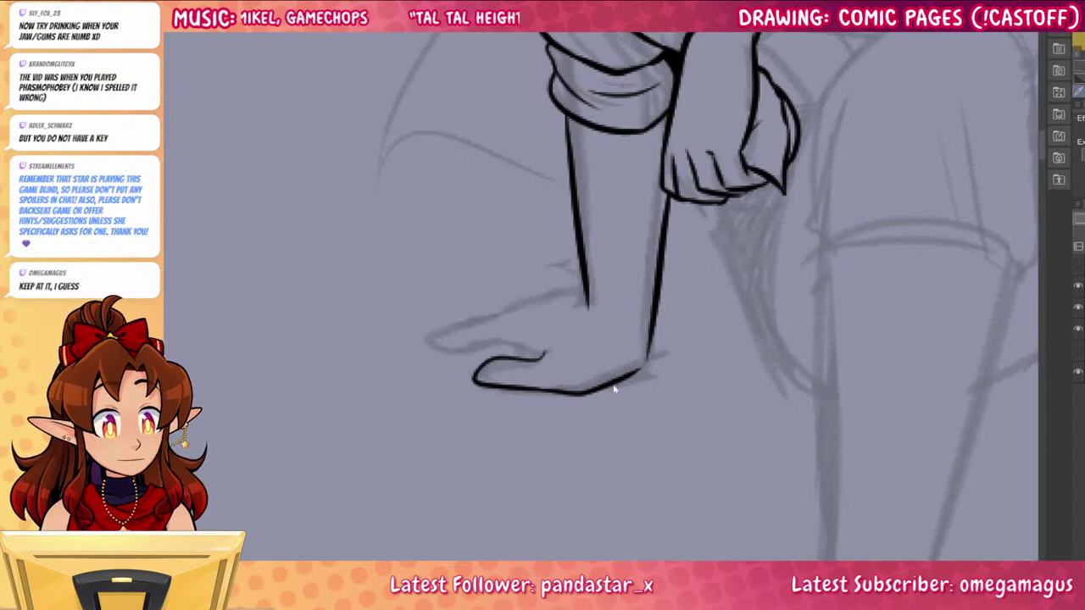
Ink the upper finger and back of the planted hand up to the wrist, redoing stray strokes
{"action": "mouse_move", "coordinate": [543, 339]}
{"action": "left_mouse_down"}
{"action": "mouse_move", "coordinate": [607, 352]}
{"action": "mouse_move", "coordinate": [588, 324]}
{"action": "mouse_move", "coordinate": [489, 359]}
{"action": "mouse_move", "coordinate": [559, 355]}
{"action": "mouse_move", "coordinate": [608, 368]}
{"action": "left_mouse_up"}
{"action": "key", "text": "ctrl+z"}
{"action": "mouse_move", "coordinate": [534, 334]}
{"action": "left_mouse_down"}
{"action": "mouse_move", "coordinate": [515, 365]}
{"action": "mouse_move", "coordinate": [541, 360]}
{"action": "mouse_move", "coordinate": [497, 361]}
{"action": "mouse_move", "coordinate": [555, 356]}
{"action": "mouse_move", "coordinate": [607, 373]}
{"action": "mouse_move", "coordinate": [598, 317]}
{"action": "mouse_move", "coordinate": [647, 312]}
{"action": "left_mouse_up"}
{"action": "key", "text": "ctrl+z"}
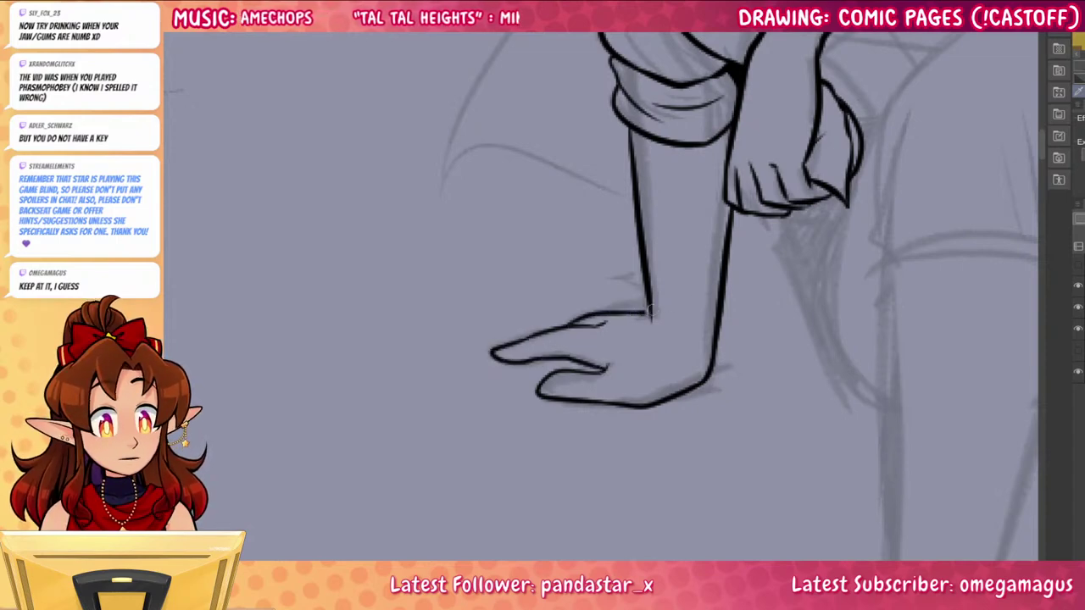
{"action": "left_click_drag", "start_coordinate": [814, 406], "coordinate": [708, 479]}
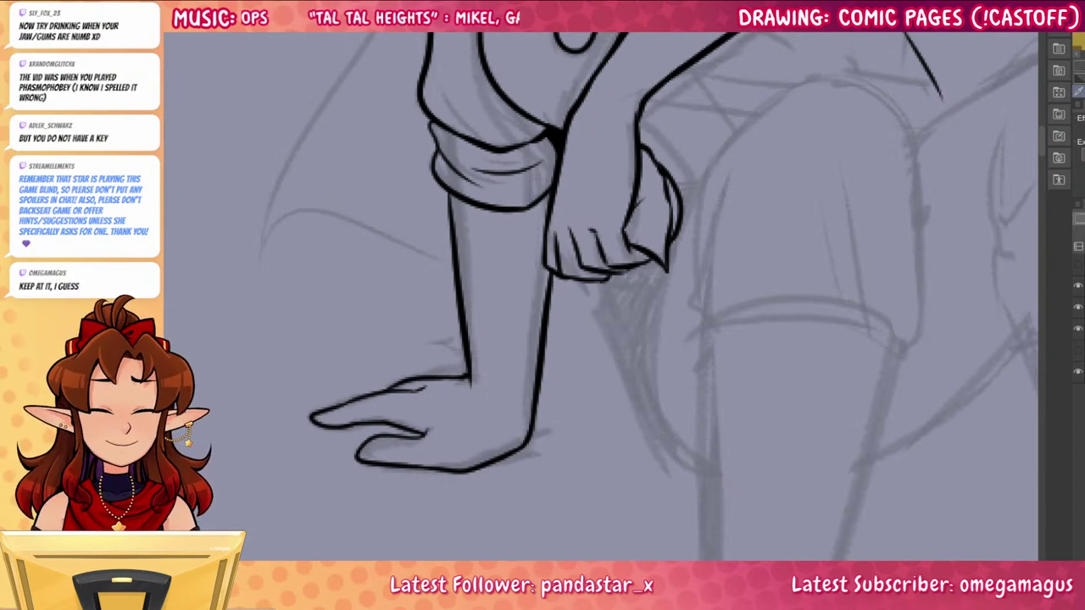
{"action": "left_click_drag", "start_coordinate": [851, 445], "coordinate": [786, 507]}
{"action": "left_click_drag", "start_coordinate": [827, 473], "coordinate": [689, 544]}
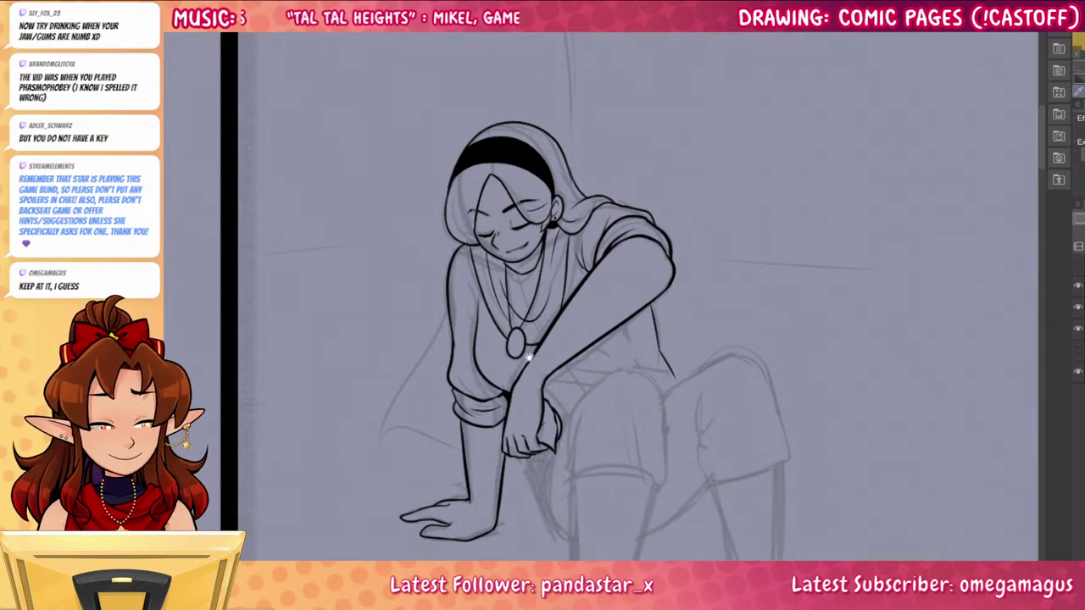
Select the empty area outside the supporting arm and ink the outer edge, pointed tip and curved lower edge of the drape hanging behind it
{"action": "left_click_drag", "start_coordinate": [452, 353], "coordinate": [582, 289]}
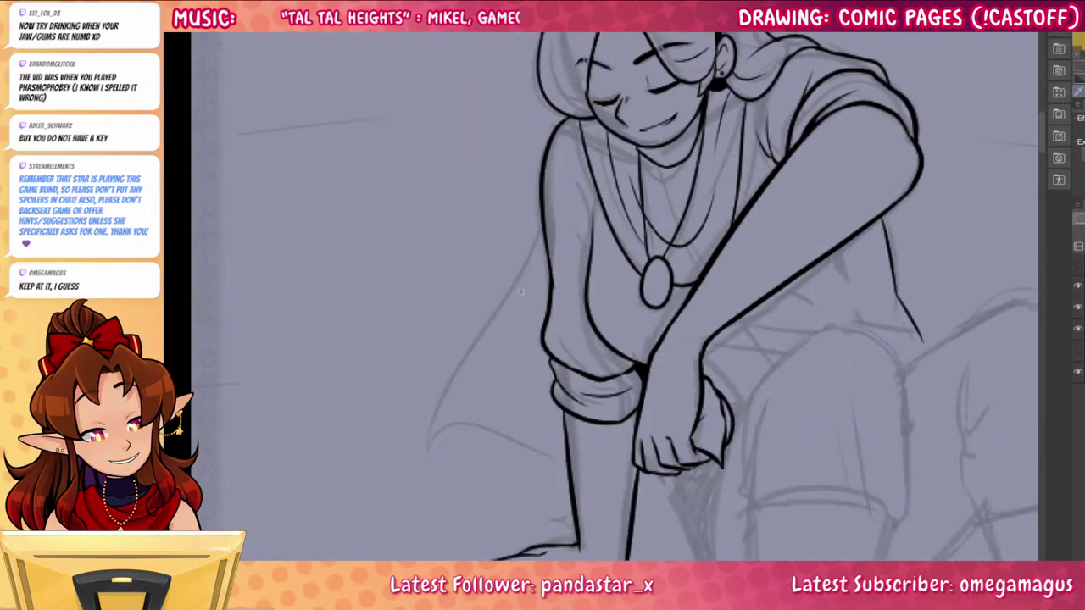
{"action": "left_click", "coordinate": [548, 214]}
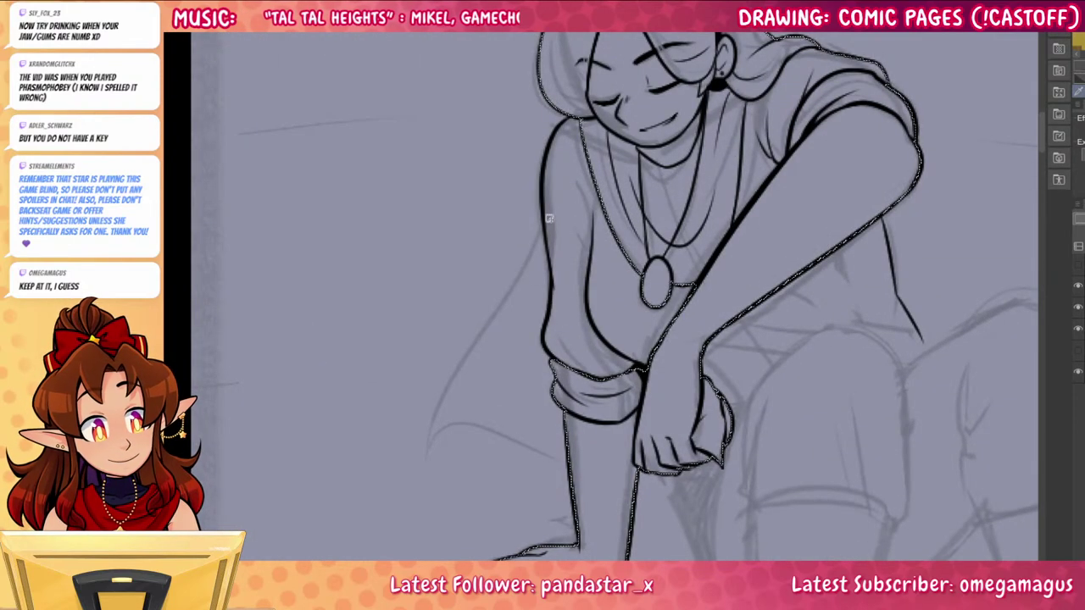
{"action": "mouse_move", "coordinate": [540, 240]}
{"action": "left_mouse_down"}
{"action": "mouse_move", "coordinate": [436, 466]}
{"action": "mouse_move", "coordinate": [450, 496]}
{"action": "mouse_move", "coordinate": [466, 369]}
{"action": "left_mouse_up"}
{"action": "mouse_move", "coordinate": [450, 425]}
{"action": "left_mouse_down"}
{"action": "mouse_move", "coordinate": [527, 389]}
{"action": "mouse_move", "coordinate": [552, 396]}
{"action": "left_mouse_up"}
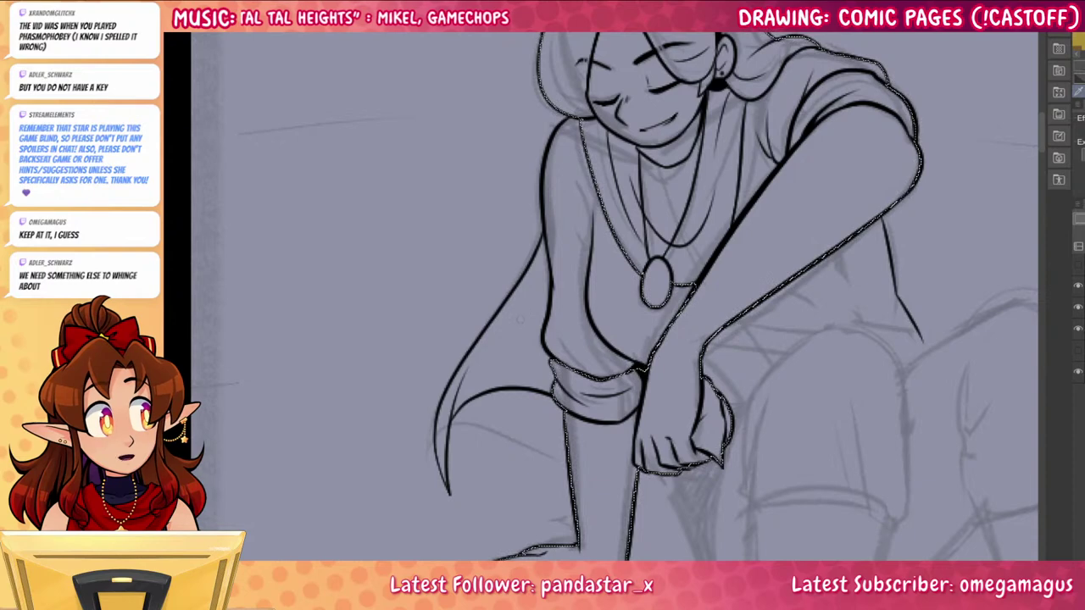
{"action": "mouse_move", "coordinate": [498, 392]}
{"action": "left_mouse_down"}
{"action": "mouse_move", "coordinate": [549, 269]}
{"action": "mouse_move", "coordinate": [511, 388]}
{"action": "left_mouse_up"}
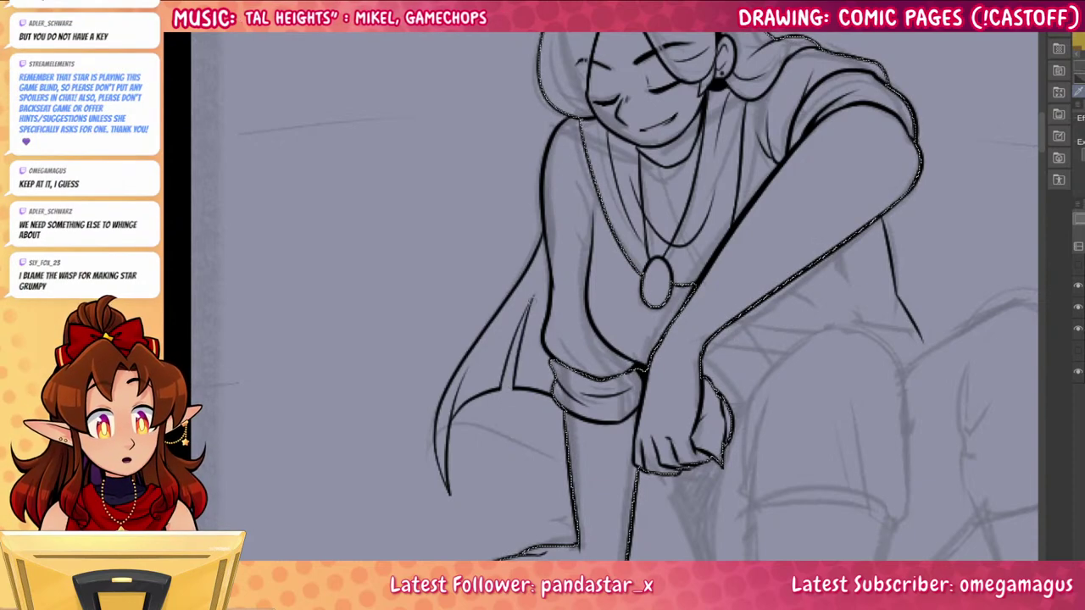
Ink the narrow pointed split in the drape behind the supporting arm, redoing stray strokes, and clear the selection
{"action": "mouse_move", "coordinate": [534, 295]}
{"action": "left_mouse_down"}
{"action": "mouse_move", "coordinate": [517, 358]}
{"action": "mouse_move", "coordinate": [525, 319]}
{"action": "left_mouse_up"}
{"action": "key", "text": "ctrl+z"}
{"action": "left_click_drag", "start_coordinate": [502, 384], "coordinate": [527, 310]}
{"action": "key", "text": "ctrl+z"}
{"action": "key", "text": "ctrl+z"}
{"action": "left_click_drag", "start_coordinate": [541, 256], "coordinate": [551, 297]}
{"action": "key", "text": "ctrl+d"}
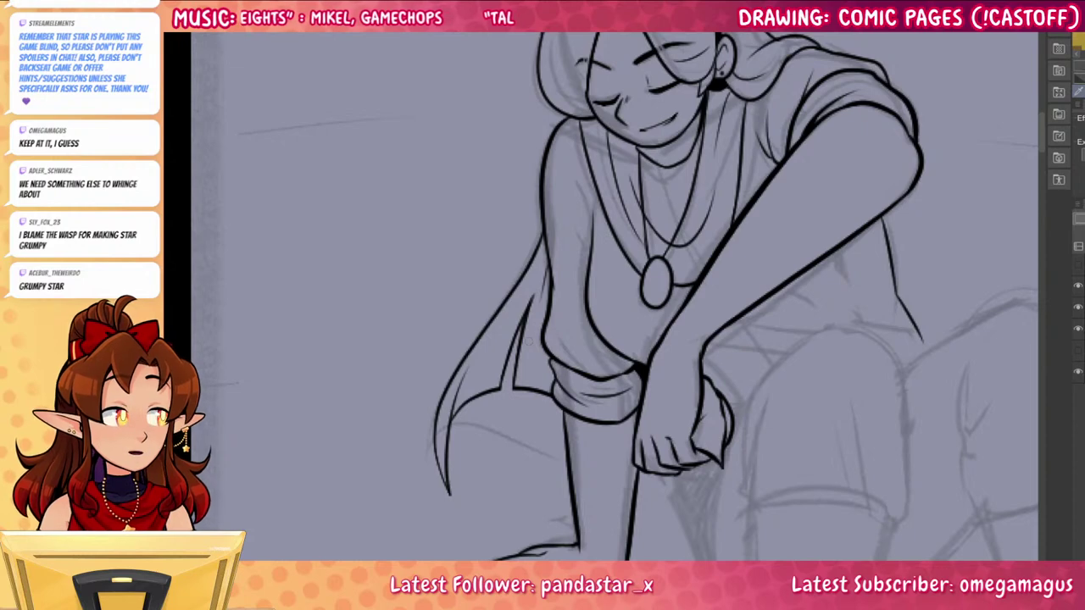
Ink short fold lines in the shirt at the waist, just below the resting forearm
{"action": "left_click_drag", "start_coordinate": [842, 404], "coordinate": [772, 534]}
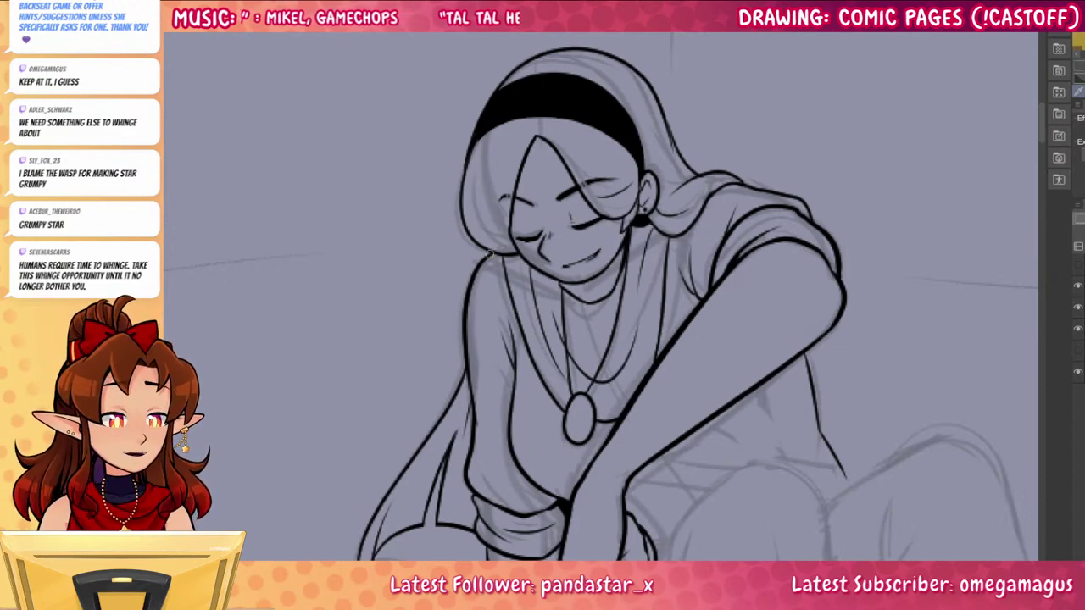
{"action": "left_click_drag", "start_coordinate": [898, 486], "coordinate": [801, 307]}
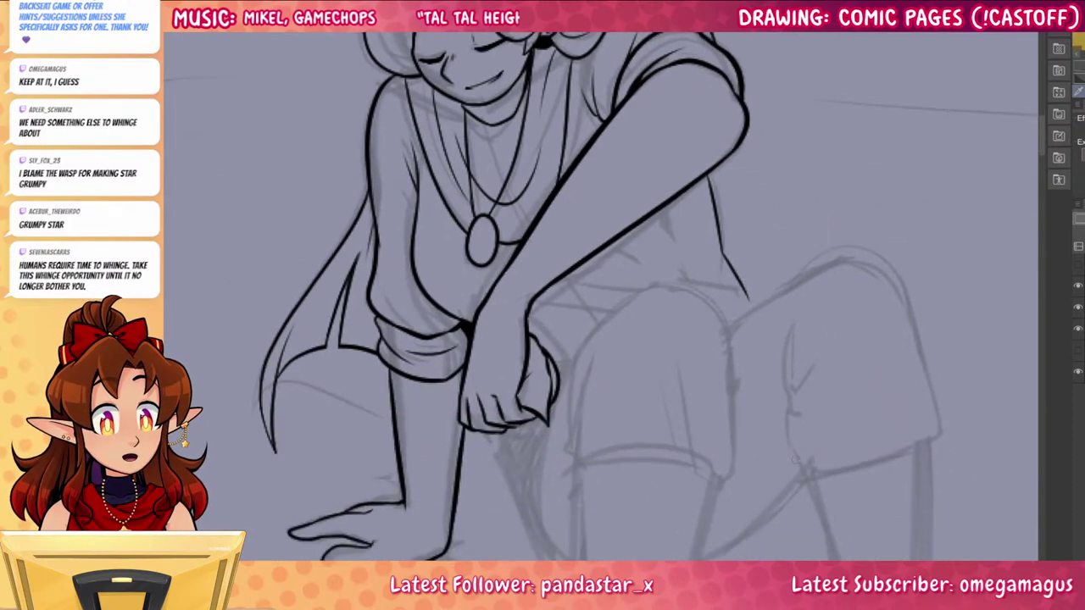
{"action": "mouse_move", "coordinate": [547, 294]}
{"action": "left_mouse_down"}
{"action": "mouse_move", "coordinate": [615, 294]}
{"action": "mouse_move", "coordinate": [622, 281]}
{"action": "left_mouse_up"}
Ink the rounded outline of the near knee, its curved trouser hem and the start of the shin
{"action": "left_click_drag", "start_coordinate": [851, 463], "coordinate": [848, 332]}
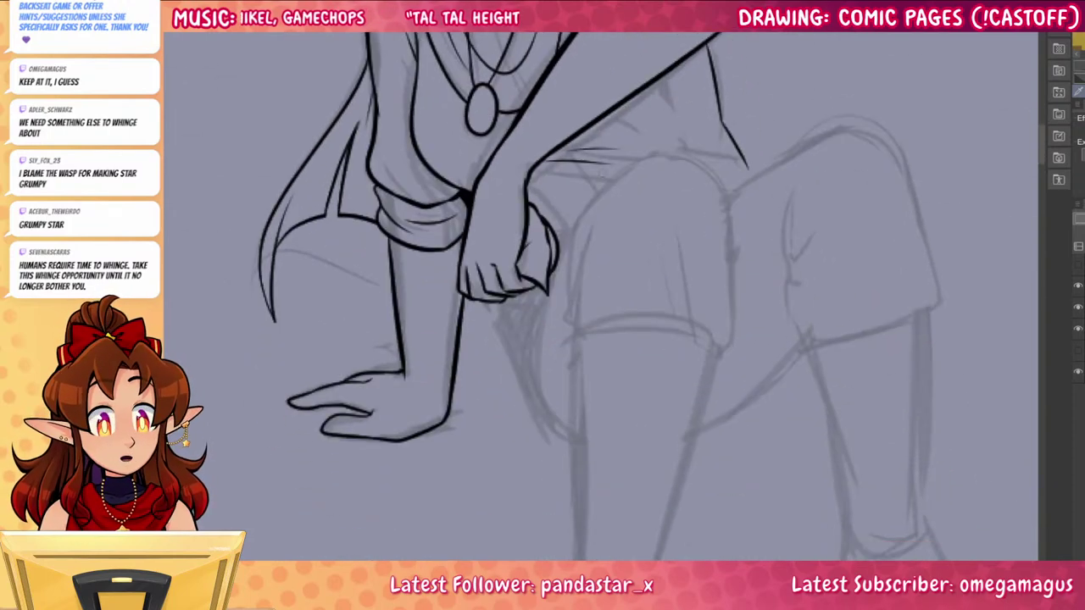
{"action": "left_click_drag", "start_coordinate": [565, 256], "coordinate": [631, 165]}
{"action": "key", "text": "ctrl+z"}
{"action": "mouse_move", "coordinate": [559, 260]}
{"action": "left_mouse_down"}
{"action": "mouse_move", "coordinate": [644, 158]}
{"action": "mouse_move", "coordinate": [691, 156]}
{"action": "mouse_move", "coordinate": [723, 198]}
{"action": "mouse_move", "coordinate": [737, 320]}
{"action": "mouse_move", "coordinate": [714, 363]}
{"action": "mouse_move", "coordinate": [652, 329]}
{"action": "mouse_move", "coordinate": [583, 334]}
{"action": "mouse_move", "coordinate": [566, 395]}
{"action": "left_mouse_up"}
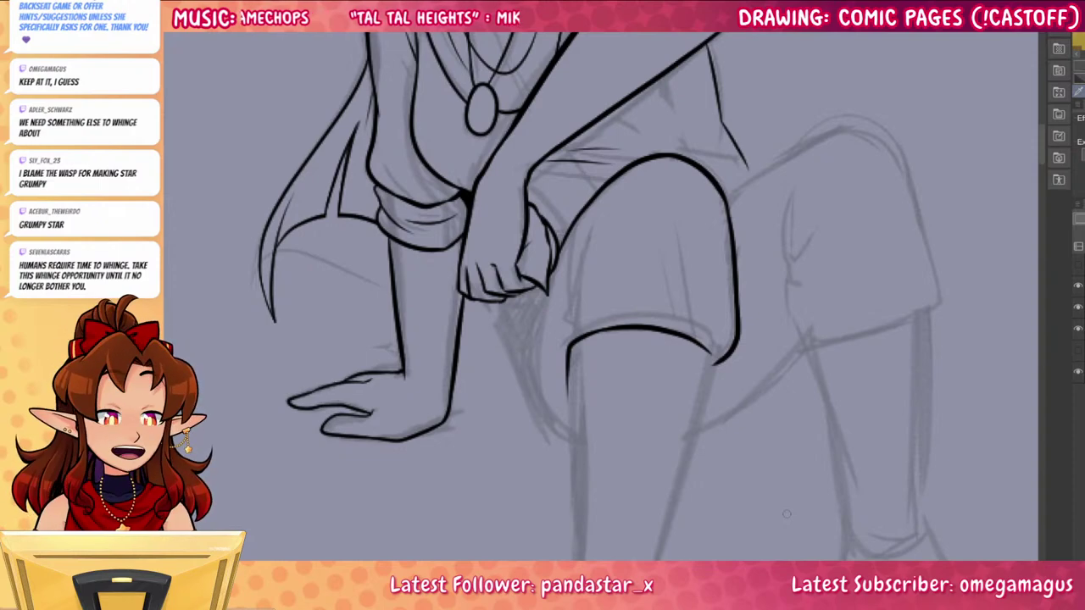
Ink both edges of the near lower leg from the trouser hem down to the small notches at the ankle
{"action": "left_click_drag", "start_coordinate": [804, 516], "coordinate": [819, 333]}
{"action": "mouse_move", "coordinate": [585, 182]}
{"action": "left_mouse_down"}
{"action": "mouse_move", "coordinate": [598, 368]}
{"action": "mouse_move", "coordinate": [583, 188]}
{"action": "mouse_move", "coordinate": [593, 373]}
{"action": "mouse_move", "coordinate": [584, 405]}
{"action": "left_mouse_up"}
{"action": "key", "text": "ctrl+z"}
{"action": "key", "text": "ctrl+z"}
{"action": "left_click_drag", "start_coordinate": [727, 169], "coordinate": [667, 431]}
{"action": "left_click_drag", "start_coordinate": [675, 474], "coordinate": [694, 408]}
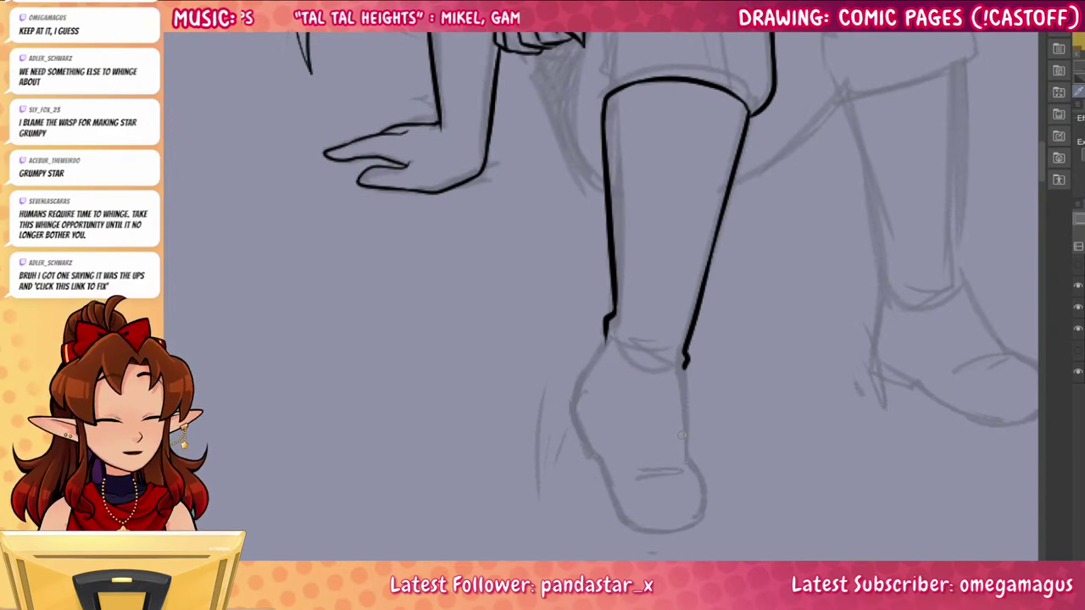
Ink the outline of the near boot from the heel around the rounded toe and up to the ankle, redoing faulty strokes
{"action": "left_click_drag", "start_coordinate": [734, 467], "coordinate": [682, 450]}
{"action": "mouse_move", "coordinate": [552, 320]}
{"action": "left_mouse_down"}
{"action": "mouse_move", "coordinate": [517, 391]}
{"action": "mouse_move", "coordinate": [578, 506]}
{"action": "mouse_move", "coordinate": [614, 514]}
{"action": "left_mouse_up"}
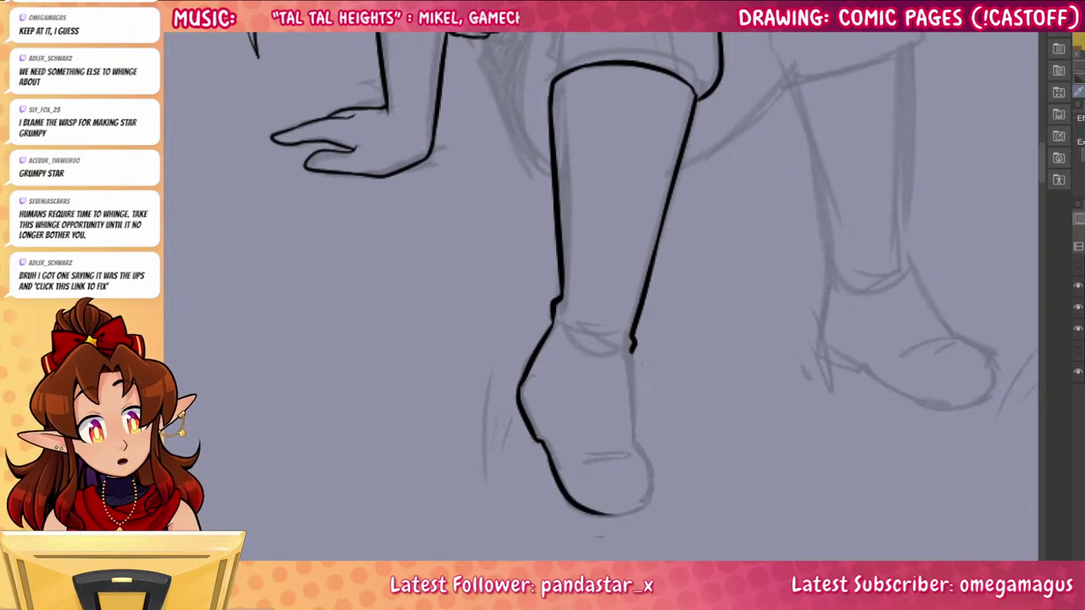
{"action": "left_click_drag", "start_coordinate": [633, 349], "coordinate": [635, 454]}
{"action": "key", "text": "ctrl+z"}
{"action": "mouse_move", "coordinate": [634, 349]}
{"action": "left_mouse_down"}
{"action": "mouse_move", "coordinate": [652, 498]}
{"action": "mouse_move", "coordinate": [580, 512]}
{"action": "mouse_move", "coordinate": [652, 494]}
{"action": "mouse_move", "coordinate": [653, 476]}
{"action": "left_mouse_up"}
{"action": "key", "text": "ctrl+z"}
{"action": "key", "text": "ctrl+z"}
{"action": "left_click_drag", "start_coordinate": [584, 511], "coordinate": [652, 470]}
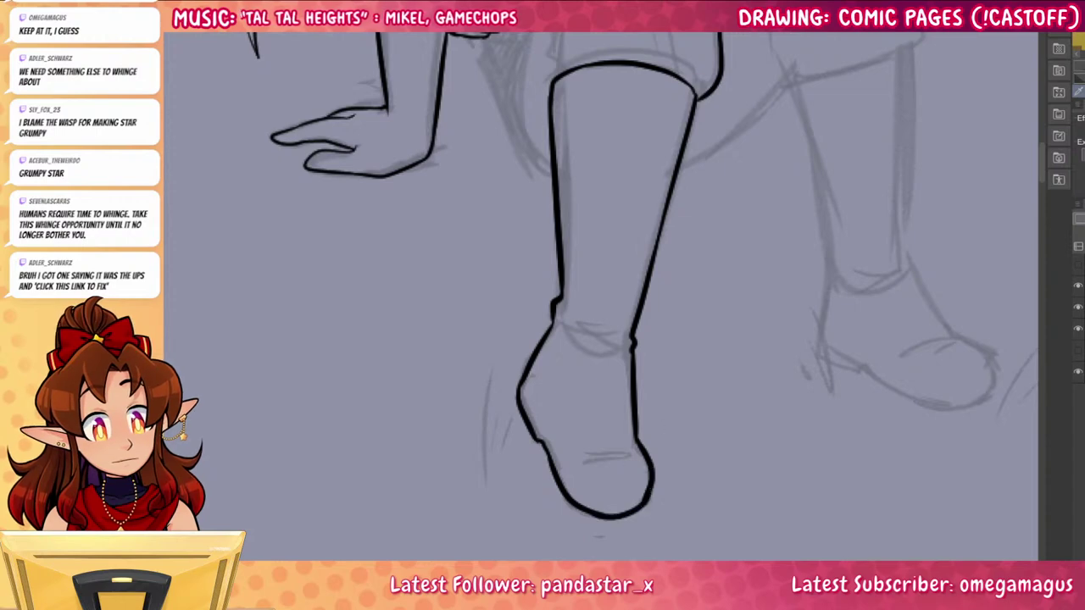
Add the toe creases, the inner sole line and the ankle folds to the near boot
{"action": "mouse_move", "coordinate": [578, 441]}
{"action": "left_mouse_down"}
{"action": "mouse_move", "coordinate": [628, 438]}
{"action": "mouse_move", "coordinate": [624, 446]}
{"action": "left_mouse_up"}
{"action": "mouse_move", "coordinate": [520, 371]}
{"action": "left_mouse_down"}
{"action": "mouse_move", "coordinate": [556, 453]}
{"action": "mouse_move", "coordinate": [621, 508]}
{"action": "left_mouse_up"}
{"action": "key", "text": "ctrl+z"}
{"action": "key", "text": "ctrl+z"}
{"action": "mouse_move", "coordinate": [529, 375]}
{"action": "left_mouse_down"}
{"action": "mouse_move", "coordinate": [556, 469]}
{"action": "mouse_move", "coordinate": [611, 514]}
{"action": "left_mouse_up"}
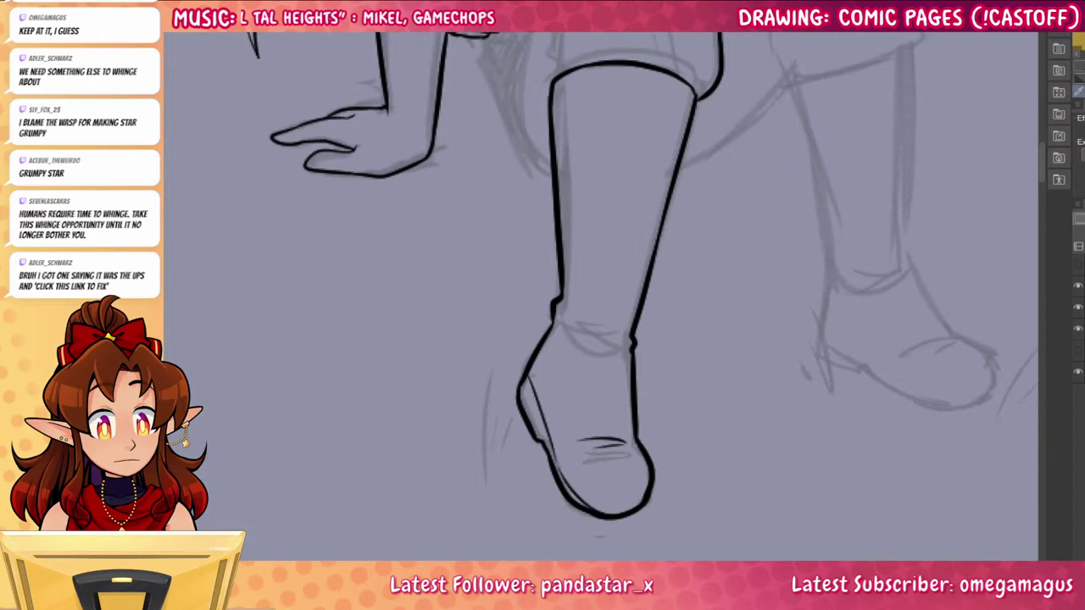
{"action": "left_click_drag", "start_coordinate": [560, 321], "coordinate": [626, 334]}
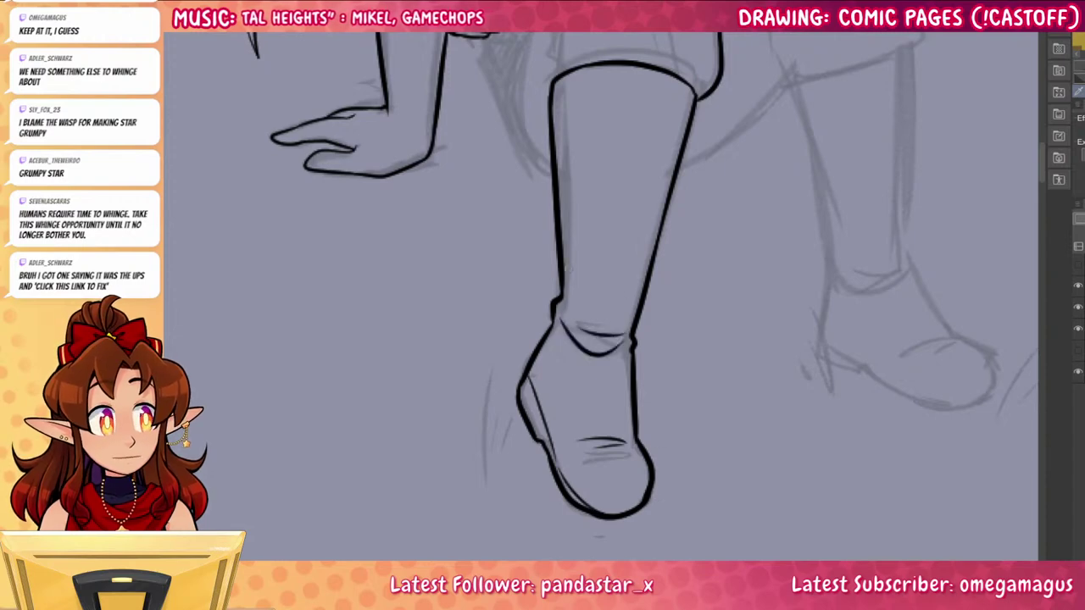
Ink the far knee's trouser leg with its curved hem, inner edge and fold lines
{"action": "left_click_drag", "start_coordinate": [918, 477], "coordinate": [789, 488]}
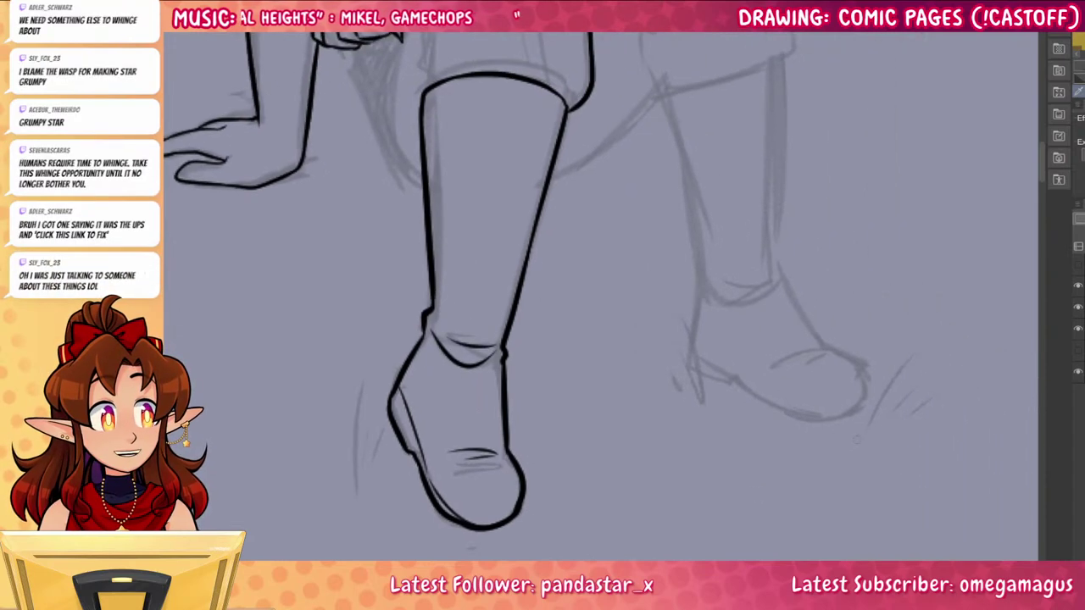
{"action": "left_click_drag", "start_coordinate": [894, 431], "coordinate": [766, 455]}
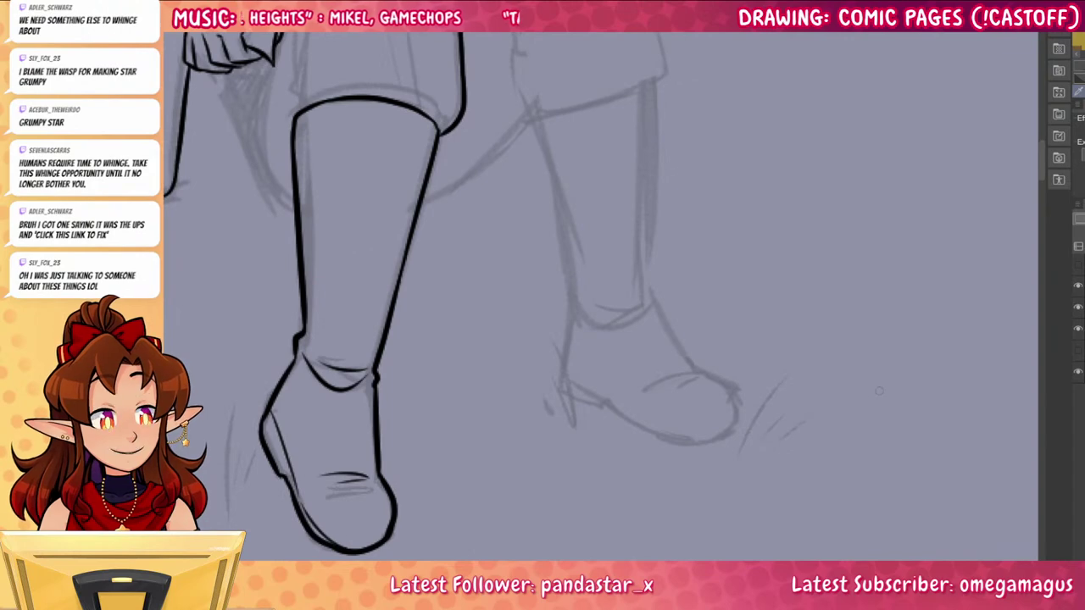
{"action": "scroll", "coordinate": [853, 448], "scroll_direction": "up", "scroll_amount": 3}
{"action": "mouse_move", "coordinate": [550, 239]}
{"action": "left_mouse_down"}
{"action": "mouse_move", "coordinate": [641, 212]}
{"action": "mouse_move", "coordinate": [683, 180]}
{"action": "mouse_move", "coordinate": [618, 34]}
{"action": "left_mouse_up"}
{"action": "left_click_drag", "start_coordinate": [529, 37], "coordinate": [462, 85]}
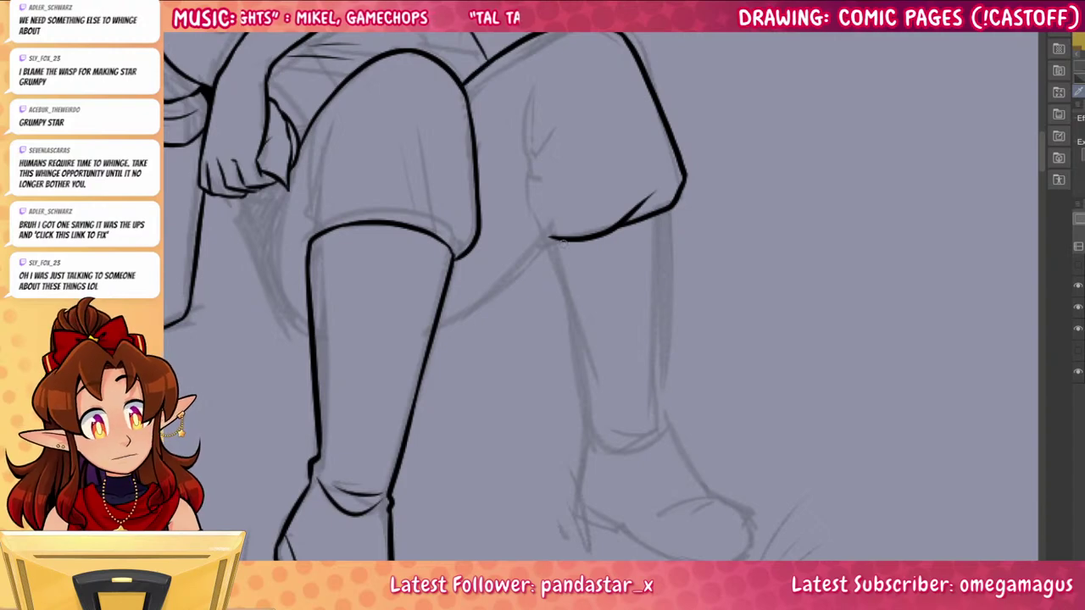
{"action": "mouse_move", "coordinate": [559, 240]}
{"action": "left_mouse_down"}
{"action": "mouse_move", "coordinate": [530, 229]}
{"action": "mouse_move", "coordinate": [540, 74]}
{"action": "left_mouse_up"}
{"action": "left_click_drag", "start_coordinate": [534, 161], "coordinate": [526, 116]}
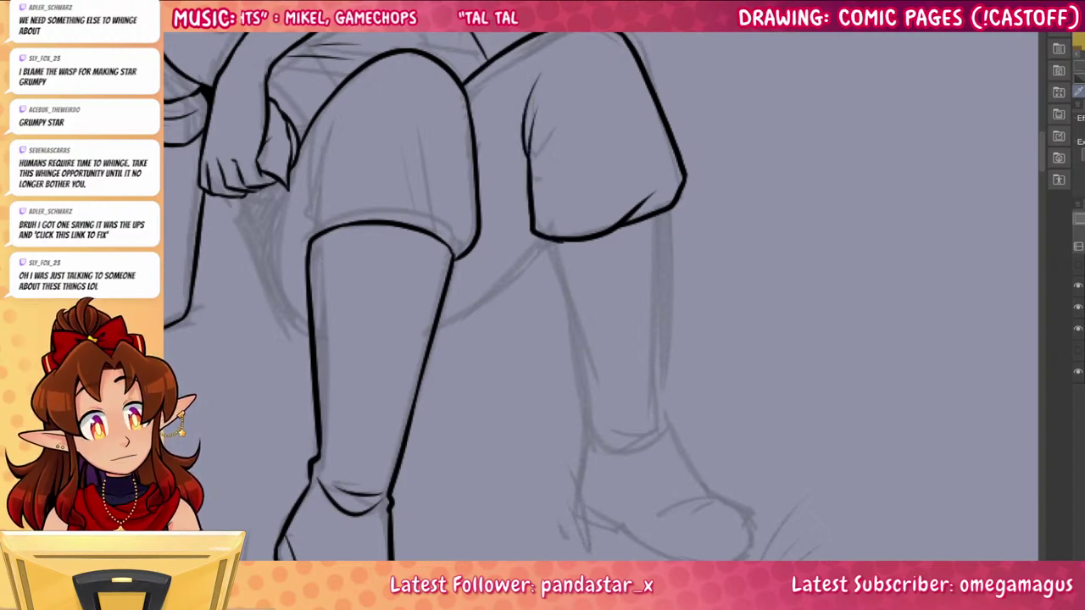
Ink the underside of the far thigh and both edges of the far lower leg down to the ankle
{"action": "left_click_drag", "start_coordinate": [549, 239], "coordinate": [438, 323]}
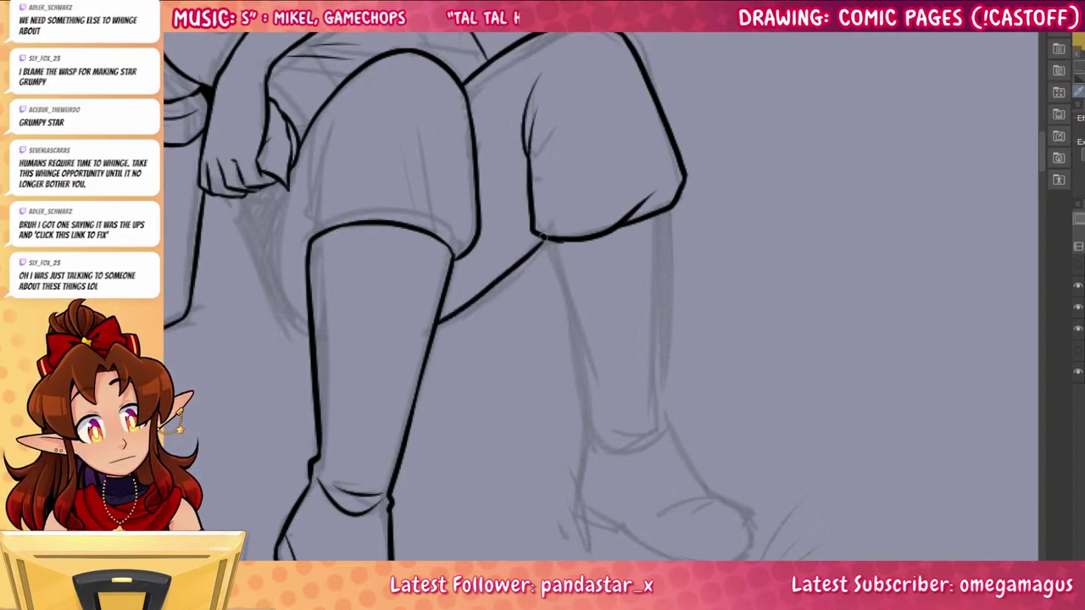
{"action": "left_click_drag", "start_coordinate": [542, 240], "coordinate": [578, 369]}
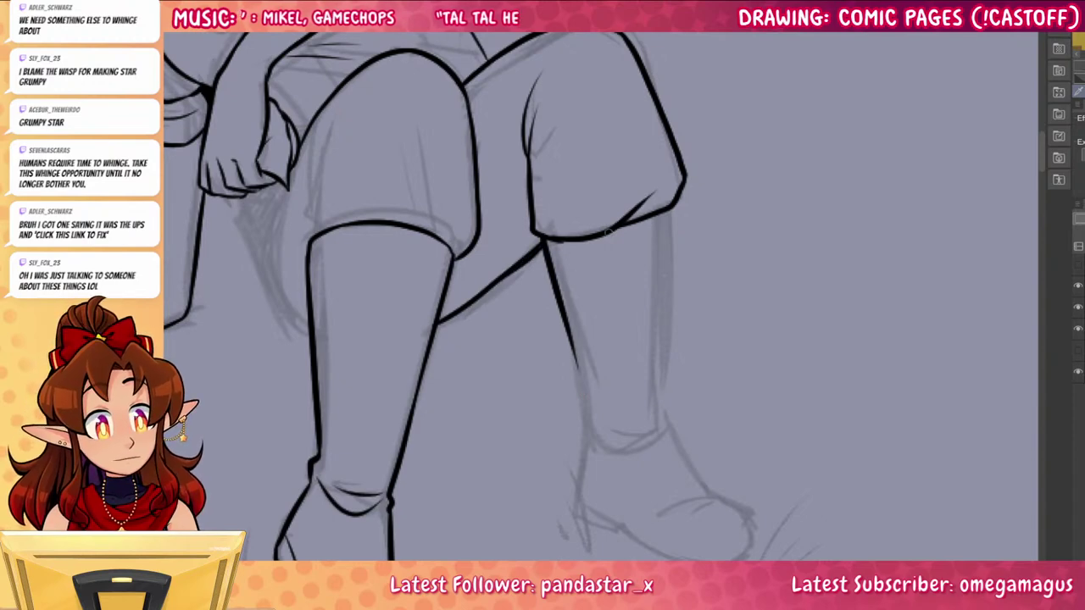
{"action": "left_click_drag", "start_coordinate": [565, 318], "coordinate": [592, 428]}
{"action": "mouse_move", "coordinate": [669, 208]}
{"action": "left_mouse_down"}
{"action": "mouse_move", "coordinate": [667, 427]}
{"action": "mouse_move", "coordinate": [681, 280]}
{"action": "left_mouse_up"}
Ink the outline of the far boot, covering the heel, instep, rounded toe and underside of the sole
{"action": "mouse_move", "coordinate": [605, 271]}
{"action": "left_mouse_down"}
{"action": "mouse_move", "coordinate": [599, 378]}
{"action": "mouse_move", "coordinate": [659, 405]}
{"action": "left_mouse_up"}
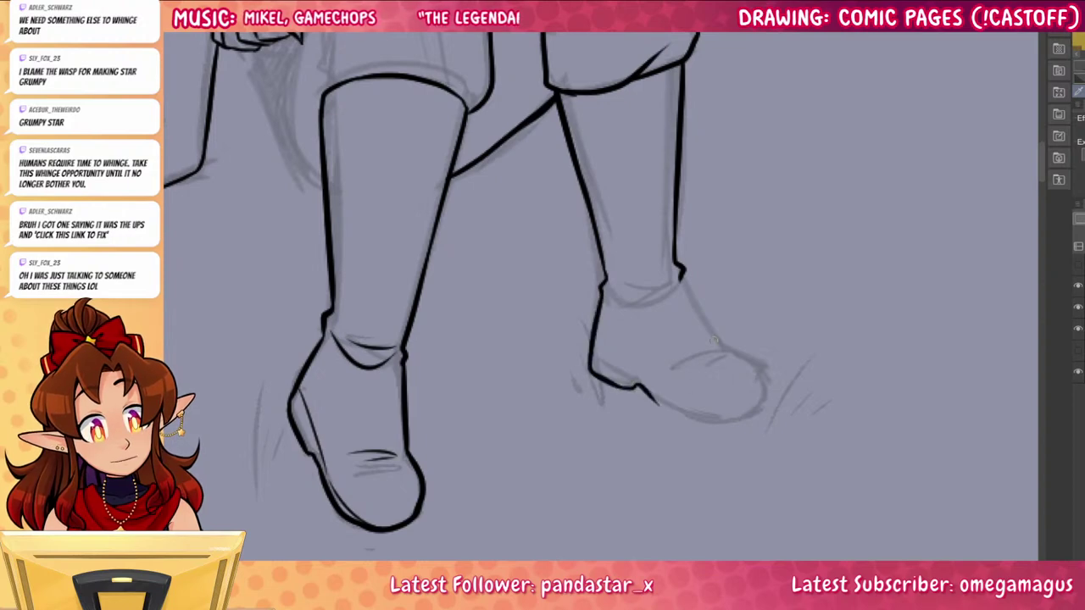
{"action": "left_click_drag", "start_coordinate": [678, 272], "coordinate": [765, 398]}
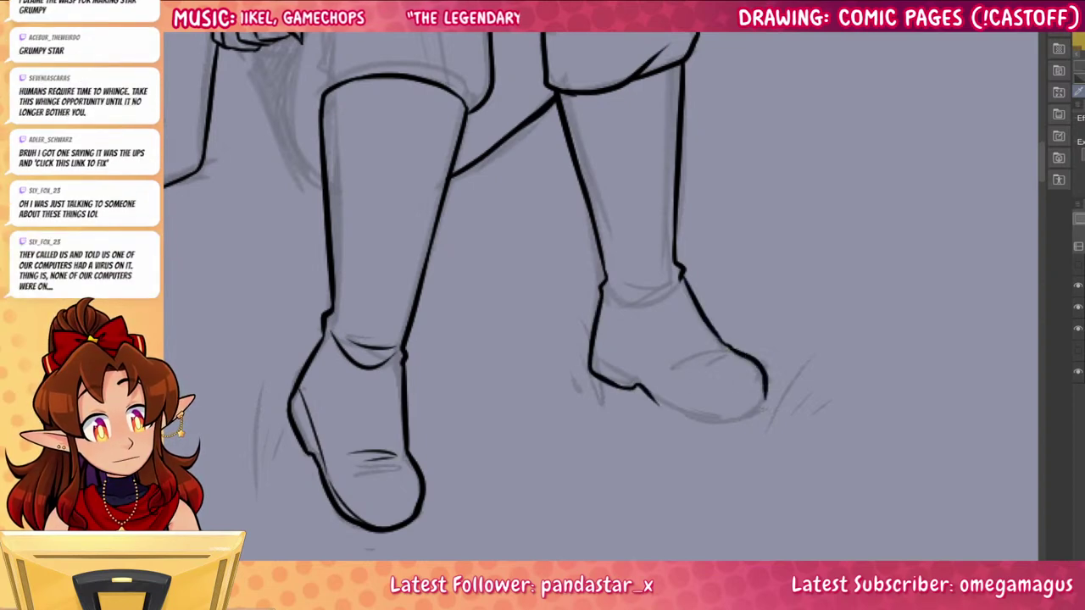
{"action": "mouse_move", "coordinate": [646, 393]}
{"action": "left_mouse_down"}
{"action": "mouse_move", "coordinate": [742, 417]}
{"action": "mouse_move", "coordinate": [766, 389]}
{"action": "left_mouse_up"}
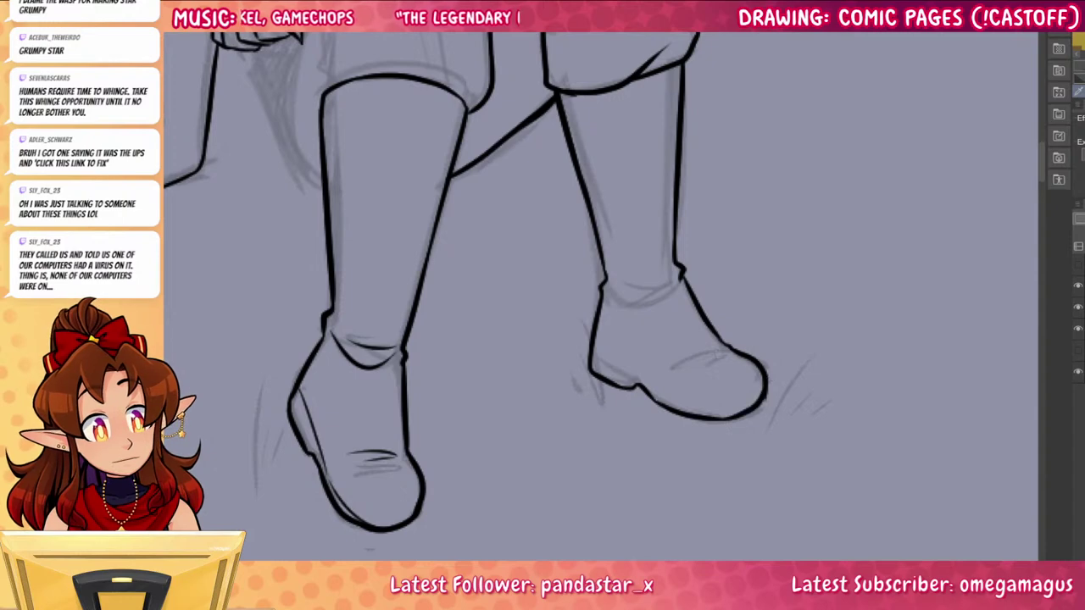
Add the toe crease, sole line and ankle folds to the far boot, redoing the sole line
{"action": "mouse_move", "coordinate": [673, 368]}
{"action": "left_mouse_down"}
{"action": "mouse_move", "coordinate": [724, 348]}
{"action": "mouse_move", "coordinate": [717, 357]}
{"action": "left_mouse_up"}
{"action": "left_click_drag", "start_coordinate": [595, 350], "coordinate": [718, 416]}
{"action": "key", "text": "ctrl+z"}
{"action": "key", "text": "ctrl+z"}
{"action": "left_click_drag", "start_coordinate": [645, 379], "coordinate": [694, 405]}
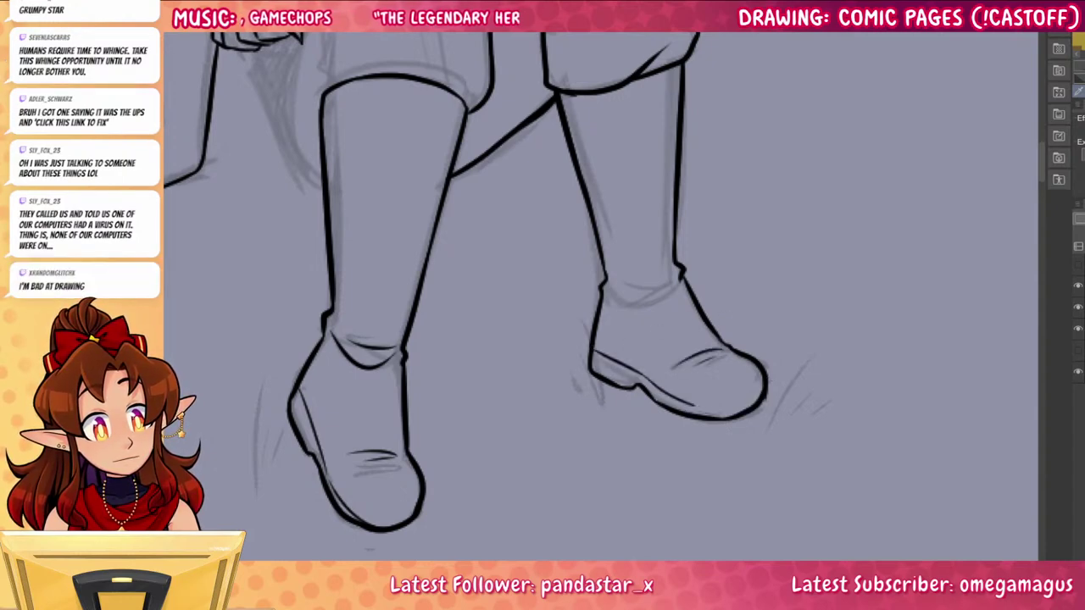
{"action": "mouse_move", "coordinate": [608, 290]}
{"action": "left_mouse_down"}
{"action": "mouse_move", "coordinate": [671, 285]}
{"action": "mouse_move", "coordinate": [666, 312]}
{"action": "left_mouse_up"}
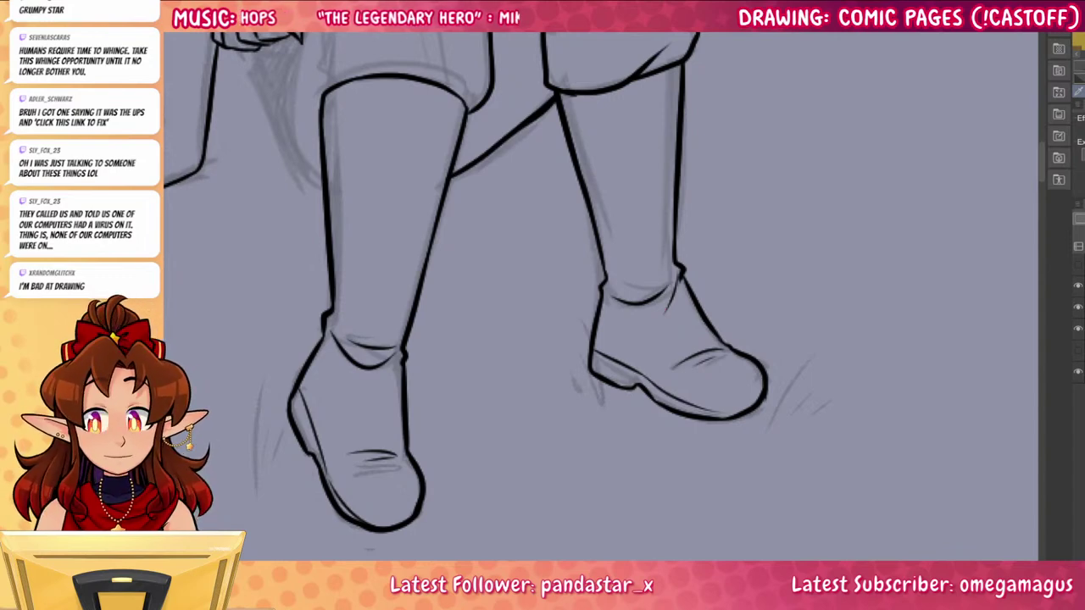
Ink the open side edge of the near trouser leg down to its hem, with fold lines beside the knee
{"action": "mouse_move", "coordinate": [681, 440]}
{"action": "left_mouse_down"}
{"action": "mouse_move", "coordinate": [787, 507]}
{"action": "mouse_move", "coordinate": [717, 534]}
{"action": "left_mouse_up"}
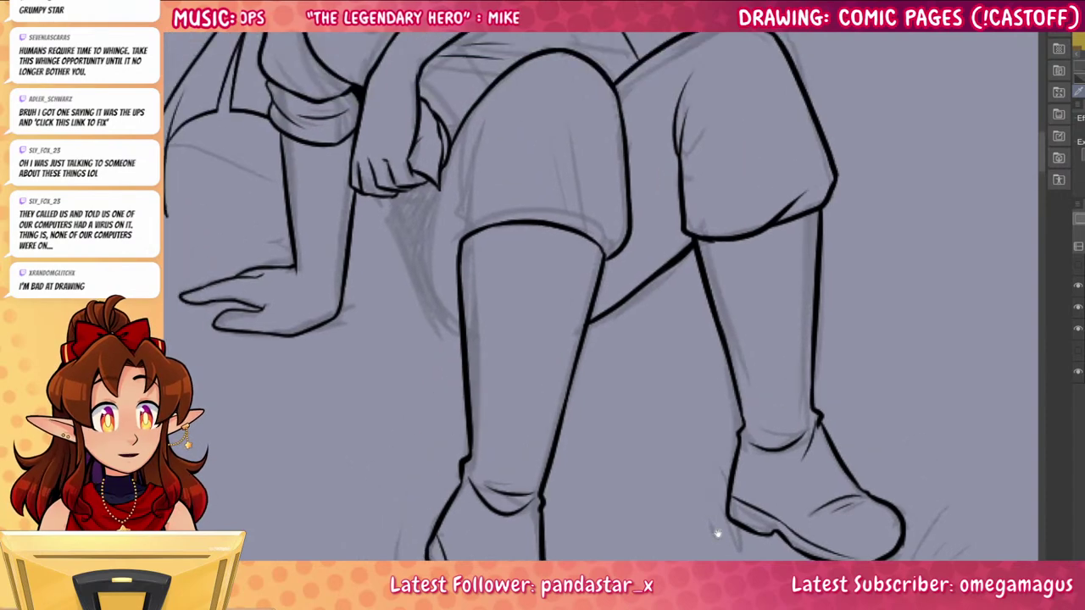
{"action": "left_click_drag", "start_coordinate": [650, 374], "coordinate": [699, 494]}
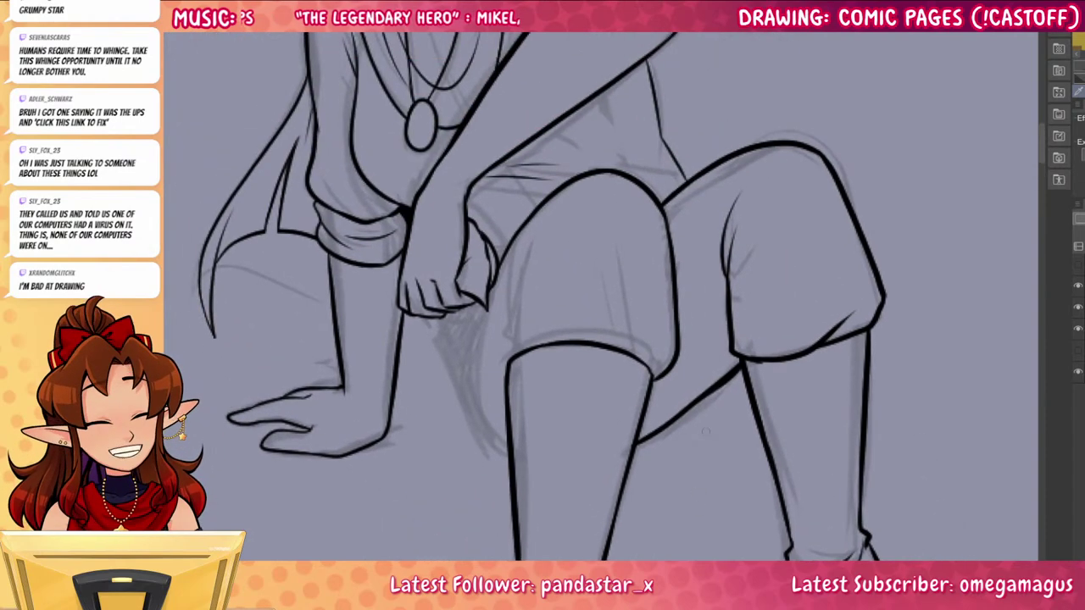
{"action": "mouse_move", "coordinate": [508, 370]}
{"action": "left_mouse_down"}
{"action": "mouse_move", "coordinate": [497, 363]}
{"action": "mouse_move", "coordinate": [531, 250]}
{"action": "left_mouse_up"}
{"action": "left_click_drag", "start_coordinate": [502, 329], "coordinate": [519, 240]}
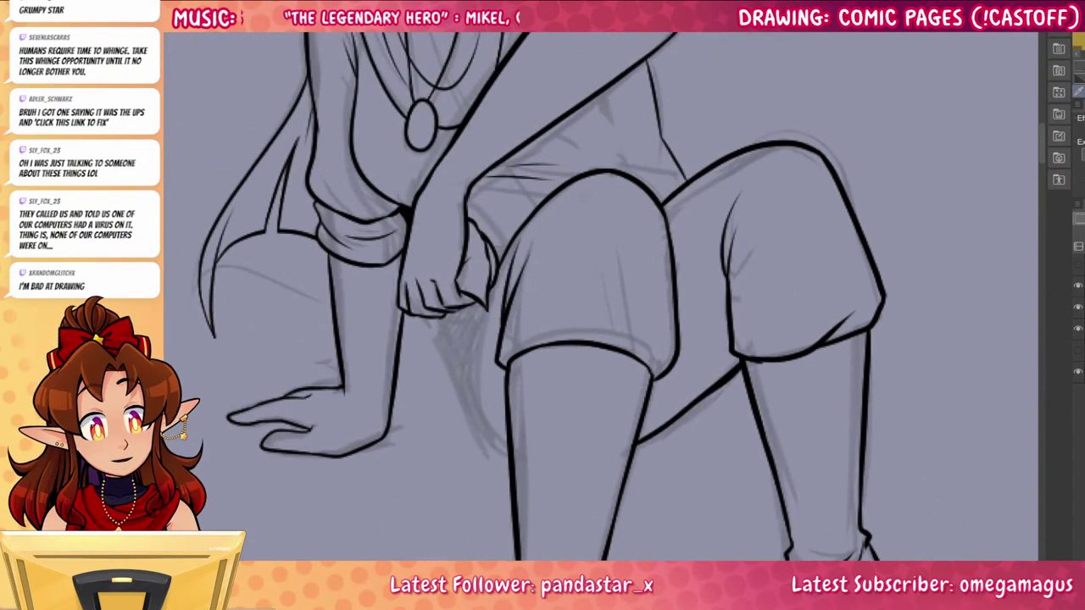
Ink the small hanging object below the resting hand with its inner details, and the curve from it to the near leg
{"action": "left_click_drag", "start_coordinate": [437, 312], "coordinate": [462, 398]}
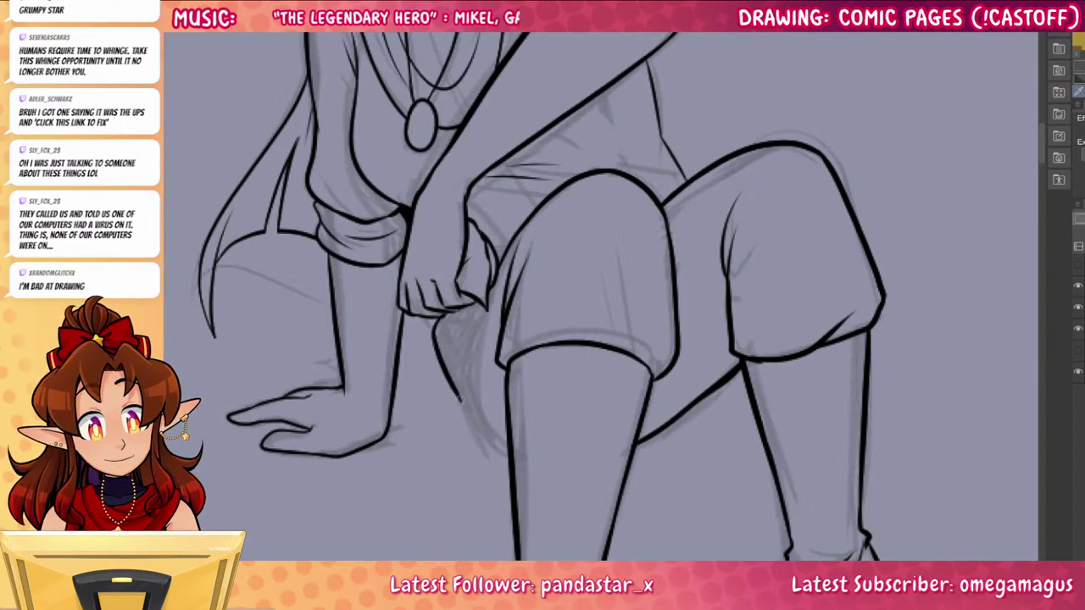
{"action": "mouse_move", "coordinate": [481, 361]}
{"action": "left_mouse_down"}
{"action": "mouse_move", "coordinate": [463, 397]}
{"action": "mouse_move", "coordinate": [478, 306]}
{"action": "mouse_move", "coordinate": [441, 409]}
{"action": "left_mouse_up"}
{"action": "key", "text": "ctrl+z"}
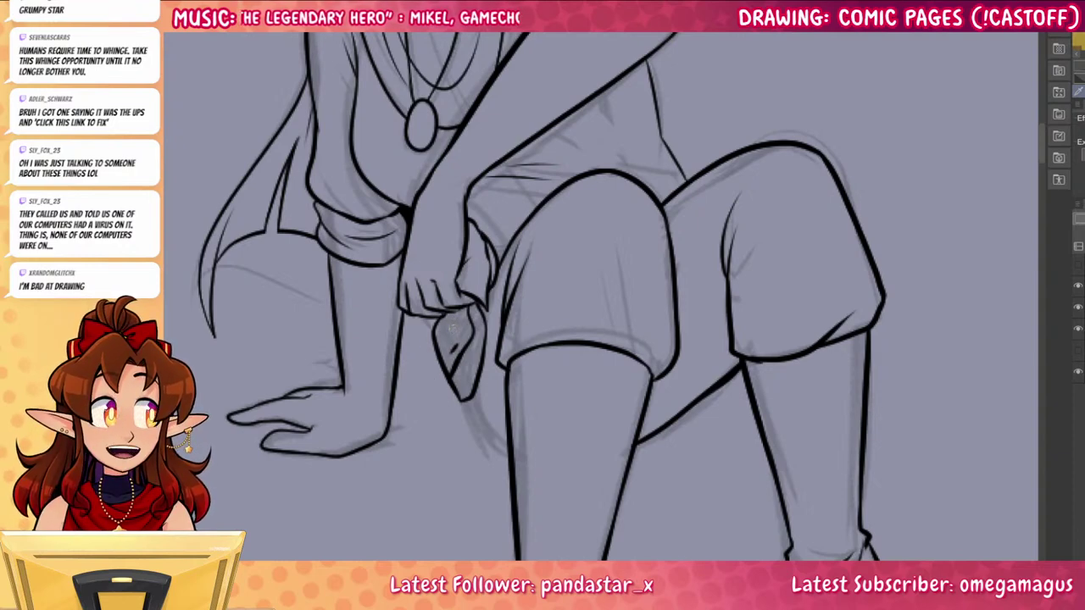
{"action": "left_click_drag", "start_coordinate": [431, 324], "coordinate": [460, 395]}
{"action": "left_click", "coordinate": [431, 378]}
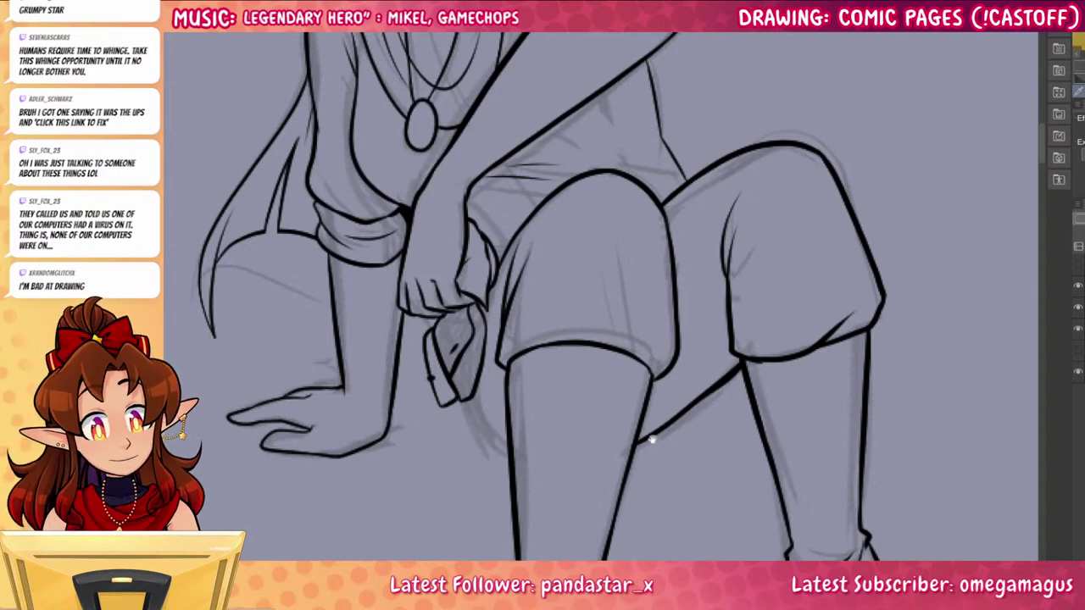
{"action": "left_click_drag", "start_coordinate": [652, 438], "coordinate": [607, 381]}
{"action": "mouse_move", "coordinate": [420, 344]}
{"action": "left_mouse_down"}
{"action": "mouse_move", "coordinate": [439, 379]}
{"action": "mouse_move", "coordinate": [463, 393]}
{"action": "left_mouse_up"}
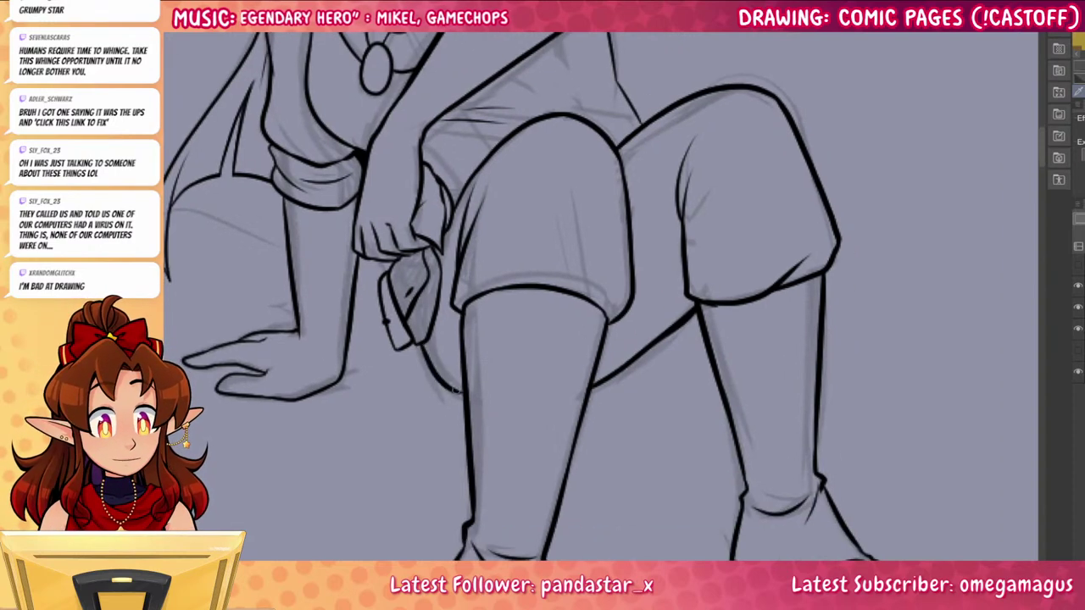
Add long fabric fold lines to the far thigh and to the trouser fronts below both knees
{"action": "left_click_drag", "start_coordinate": [625, 236], "coordinate": [665, 201]}
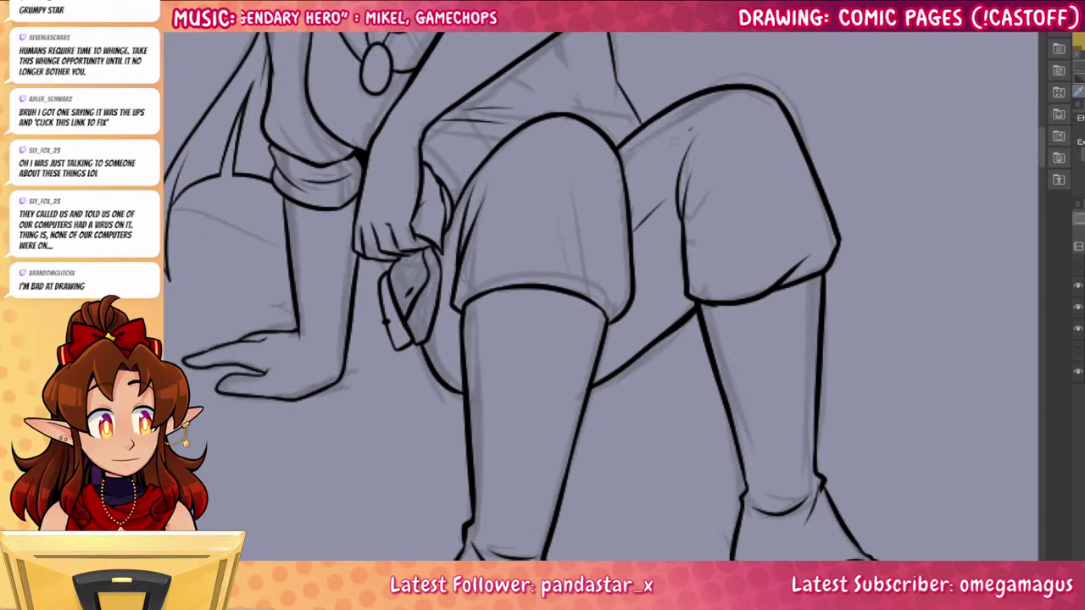
{"action": "left_click_drag", "start_coordinate": [675, 142], "coordinate": [628, 179]}
{"action": "mouse_move", "coordinate": [743, 133]}
{"action": "left_mouse_down"}
{"action": "mouse_move", "coordinate": [705, 265]}
{"action": "mouse_move", "coordinate": [726, 246]}
{"action": "mouse_move", "coordinate": [719, 266]}
{"action": "left_mouse_up"}
{"action": "key", "text": "ctrl+z"}
{"action": "left_click_drag", "start_coordinate": [772, 152], "coordinate": [767, 250]}
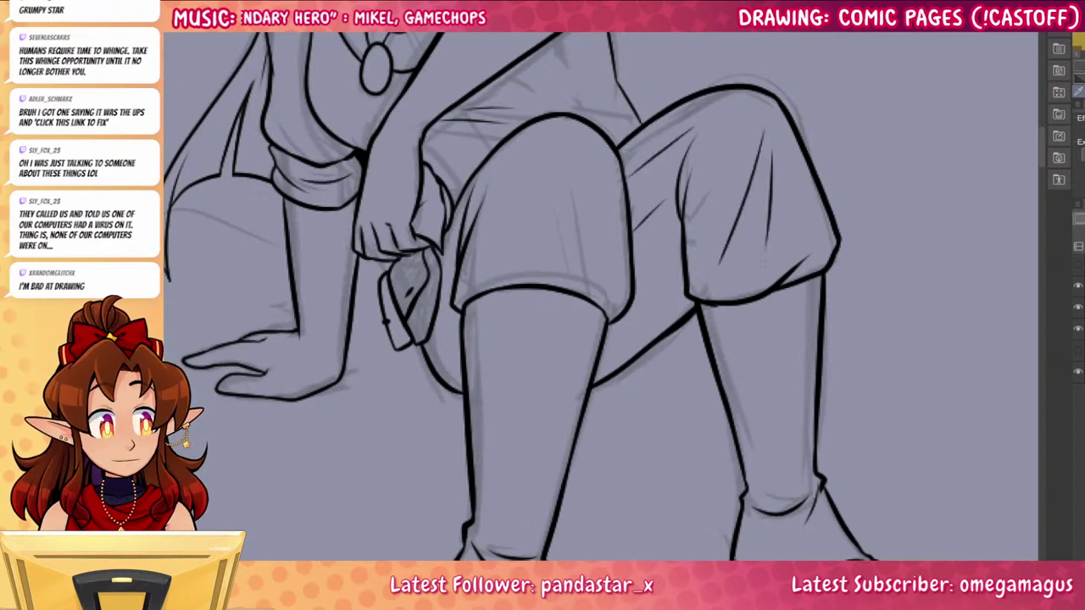
{"action": "left_click_drag", "start_coordinate": [556, 165], "coordinate": [582, 285]}
{"action": "left_click_drag", "start_coordinate": [583, 200], "coordinate": [612, 282]}
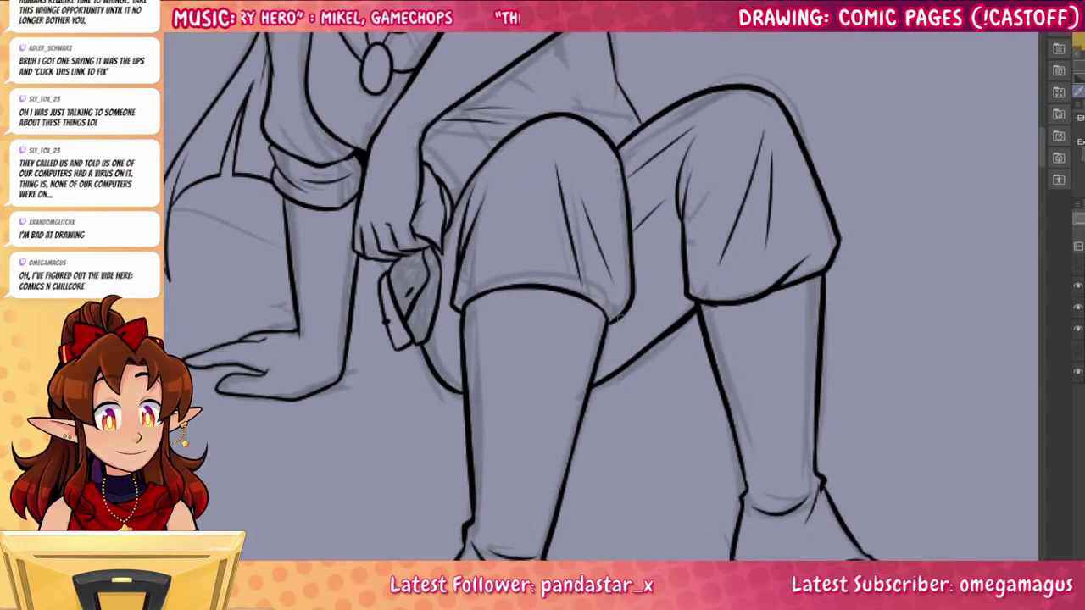
Thicken the side line of the shirt between the raised elbow and the far knee
{"action": "left_click_drag", "start_coordinate": [621, 318], "coordinate": [543, 322]}
{"action": "left_click_drag", "start_coordinate": [690, 334], "coordinate": [674, 336]}
{"action": "left_click_drag", "start_coordinate": [766, 390], "coordinate": [621, 427]}
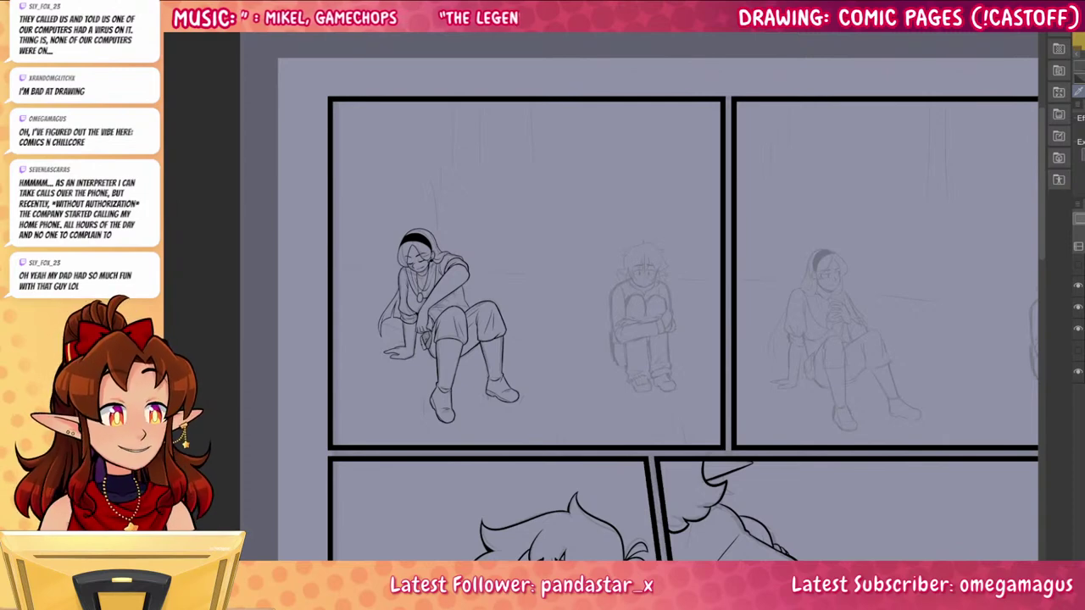
{"action": "scroll", "coordinate": [644, 295], "scroll_direction": "up", "scroll_amount": 2}
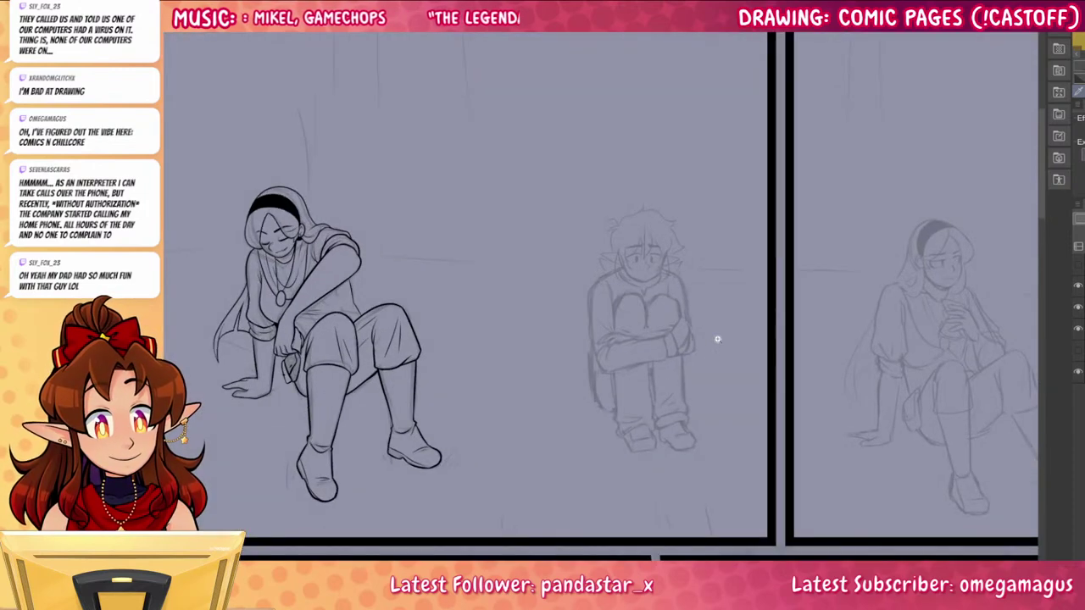
{"action": "scroll", "coordinate": [478, 276], "scroll_direction": "up", "scroll_amount": 2}
{"action": "scroll", "coordinate": [477, 276], "scroll_direction": "up", "scroll_amount": 3}
{"action": "mouse_move", "coordinate": [517, 266]}
{"action": "left_mouse_down"}
{"action": "mouse_move", "coordinate": [536, 346]}
{"action": "mouse_move", "coordinate": [569, 396]}
{"action": "mouse_move", "coordinate": [553, 378]}
{"action": "left_mouse_up"}
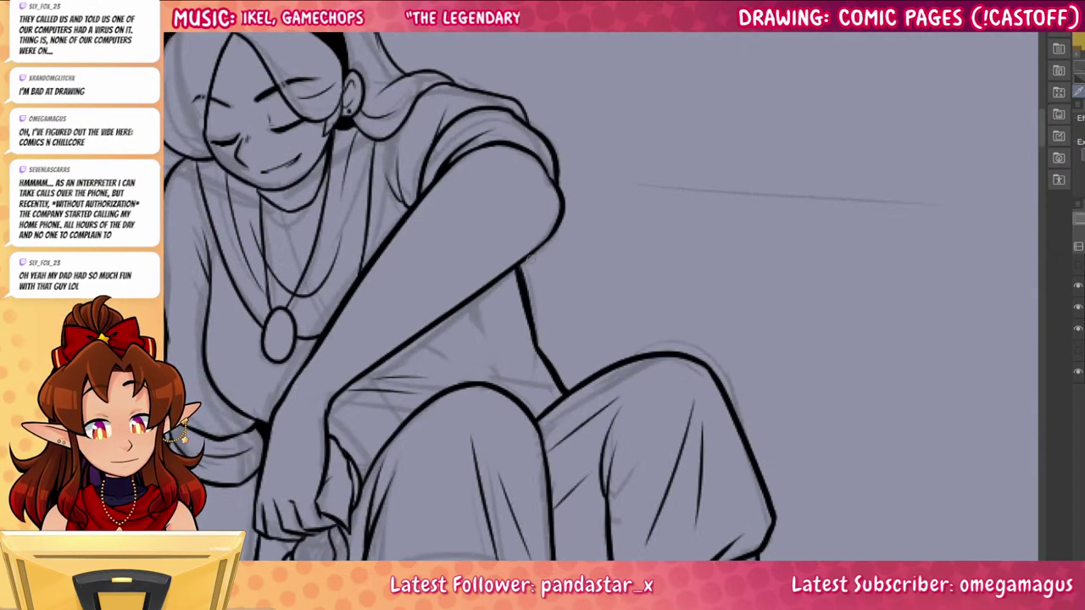
Redraw the chest contour beside the propping arm's sleeve, running down to the resting forearm
{"action": "left_click_drag", "start_coordinate": [288, 290], "coordinate": [499, 264]}
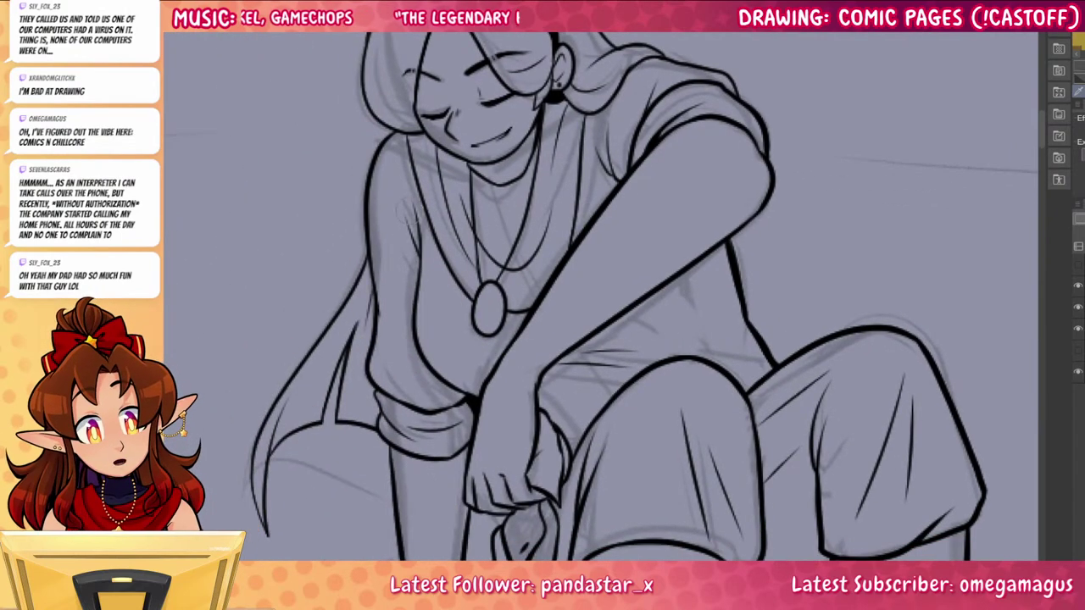
{"action": "left_click_drag", "start_coordinate": [414, 207], "coordinate": [465, 381]}
{"action": "left_click_drag", "start_coordinate": [422, 232], "coordinate": [479, 399]}
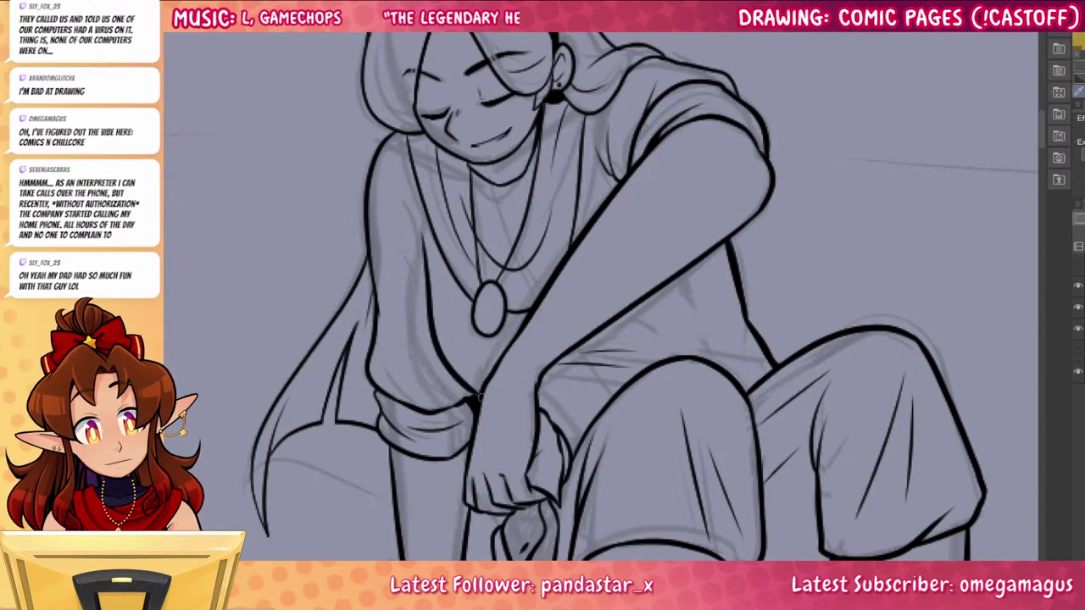
{"action": "key", "text": "ctrl+z"}
{"action": "mouse_move", "coordinate": [424, 254]}
{"action": "left_mouse_down"}
{"action": "mouse_move", "coordinate": [488, 388]}
{"action": "mouse_move", "coordinate": [474, 403]}
{"action": "left_mouse_up"}
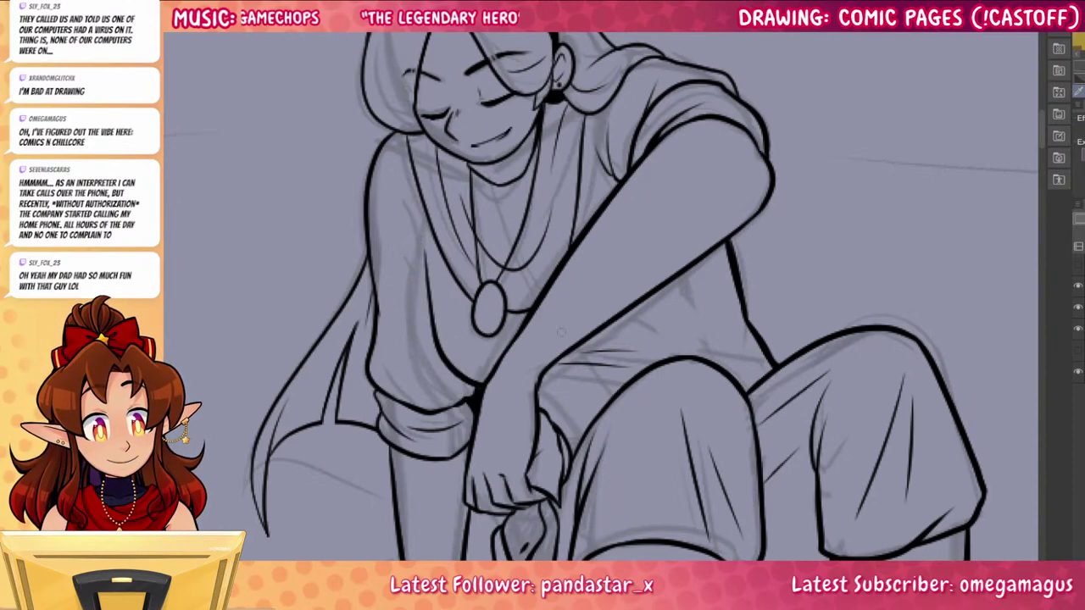
Add short tapering fold lines between the propping arm's sleeve and the chest, extending the chest contour upward
{"action": "left_click_drag", "start_coordinate": [785, 469], "coordinate": [765, 503]}
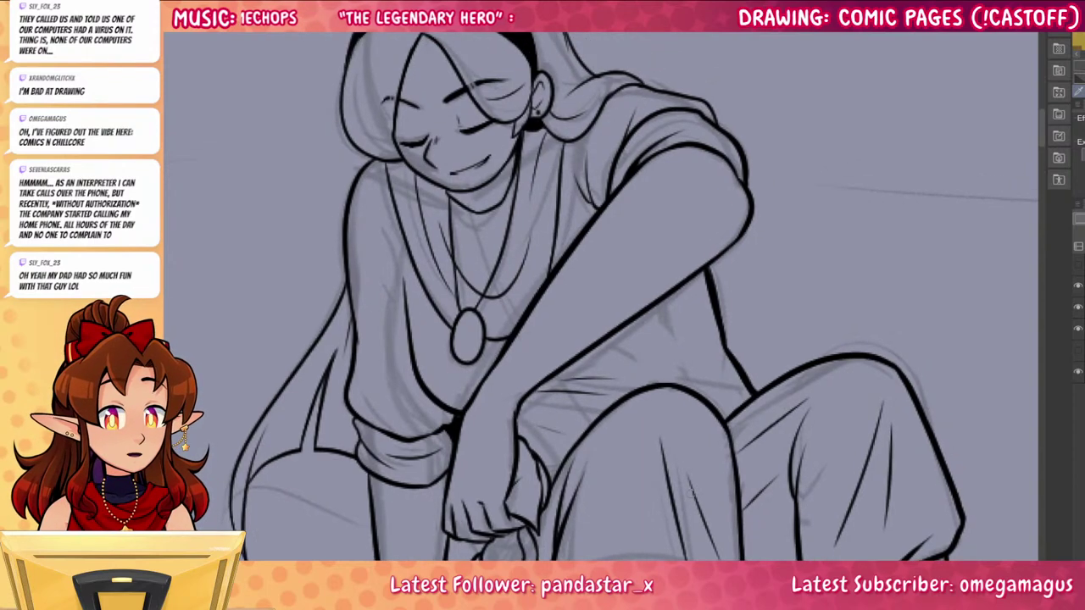
{"action": "scroll", "coordinate": [640, 297], "scroll_direction": "down", "scroll_amount": 5}
{"action": "scroll", "coordinate": [583, 286], "scroll_direction": "up", "scroll_amount": 6}
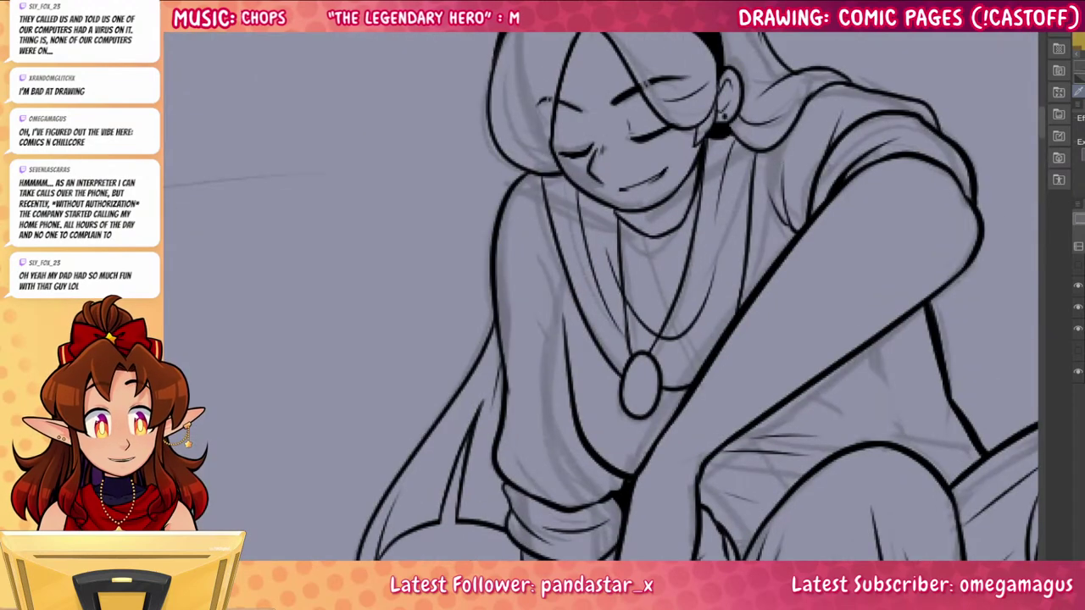
{"action": "left_click_drag", "start_coordinate": [567, 348], "coordinate": [549, 255]}
{"action": "left_click_drag", "start_coordinate": [560, 329], "coordinate": [539, 278]}
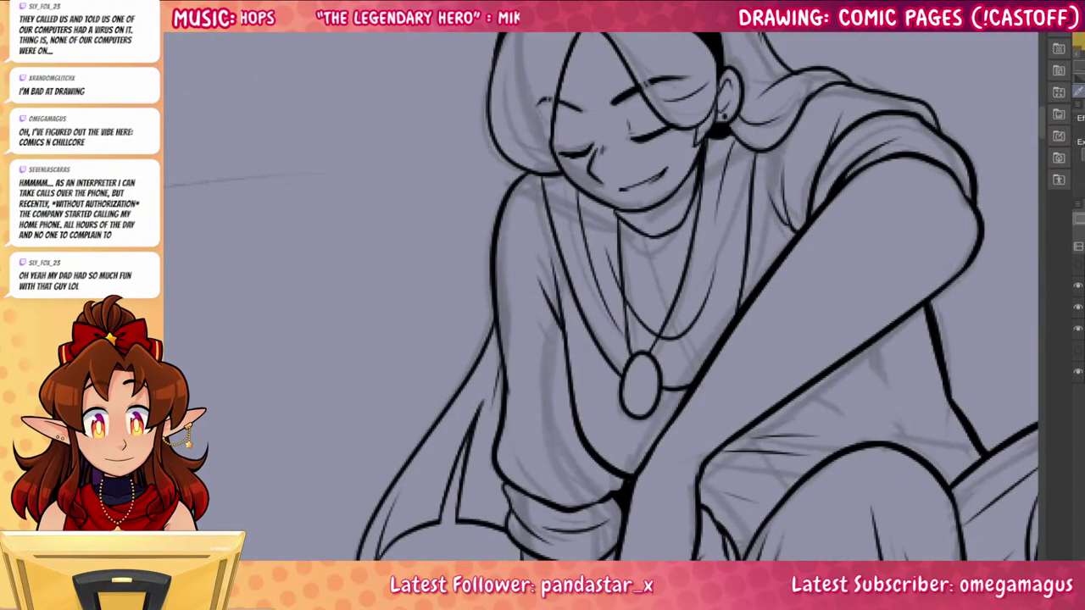
Ink the outline of the front forearm's sleeve on the second seated figure hugging their knees
{"action": "scroll", "coordinate": [717, 300], "scroll_direction": "down", "scroll_amount": 6}
{"action": "left_click_drag", "start_coordinate": [850, 393], "coordinate": [596, 345]}
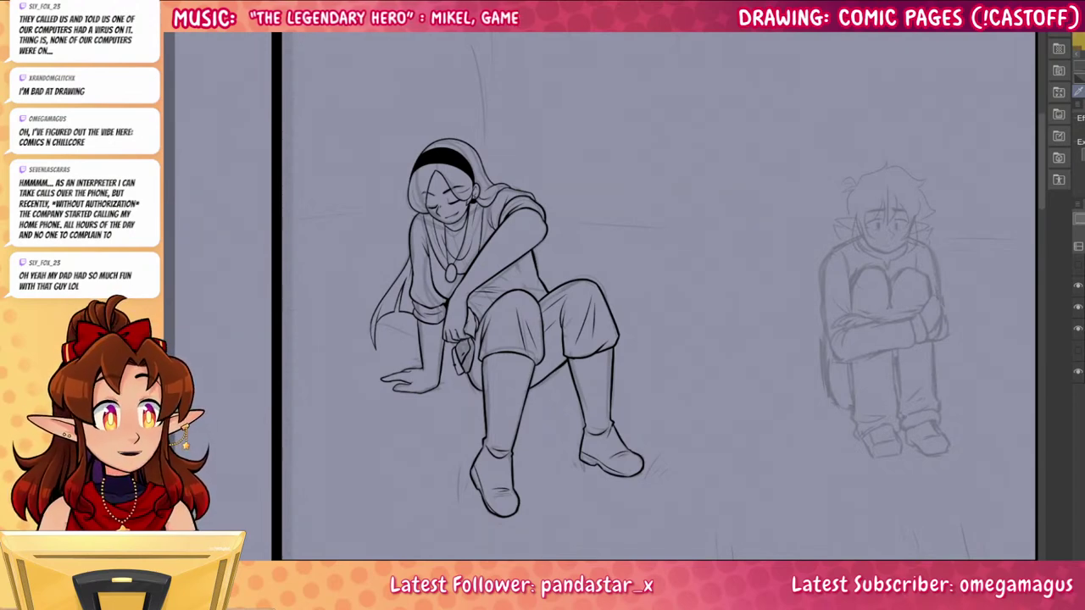
{"action": "left_click_drag", "start_coordinate": [918, 409], "coordinate": [805, 424]}
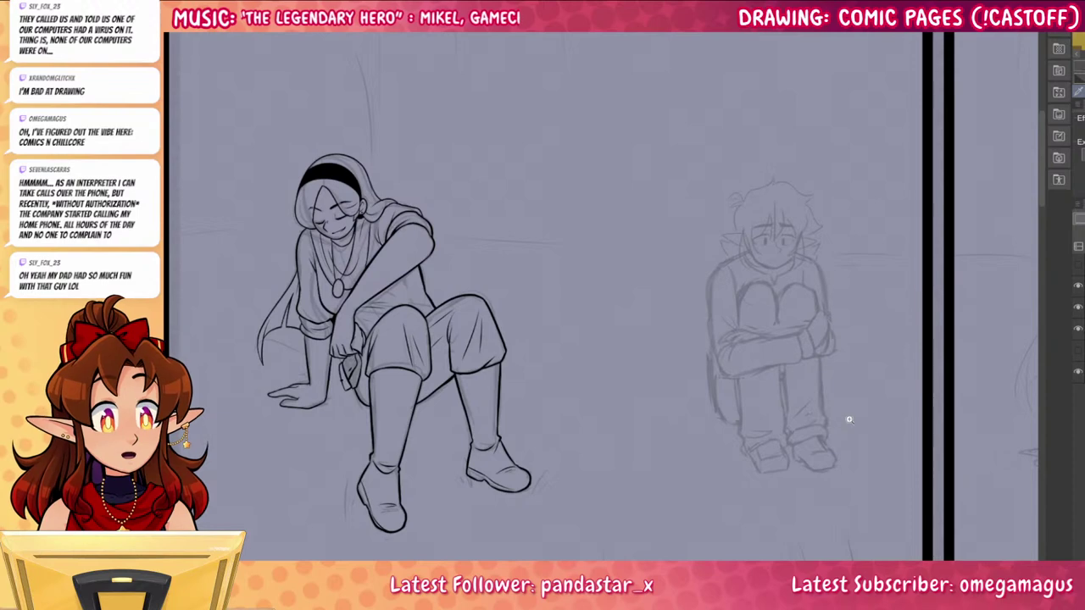
{"action": "scroll", "coordinate": [811, 285], "scroll_direction": "up", "scroll_amount": 5}
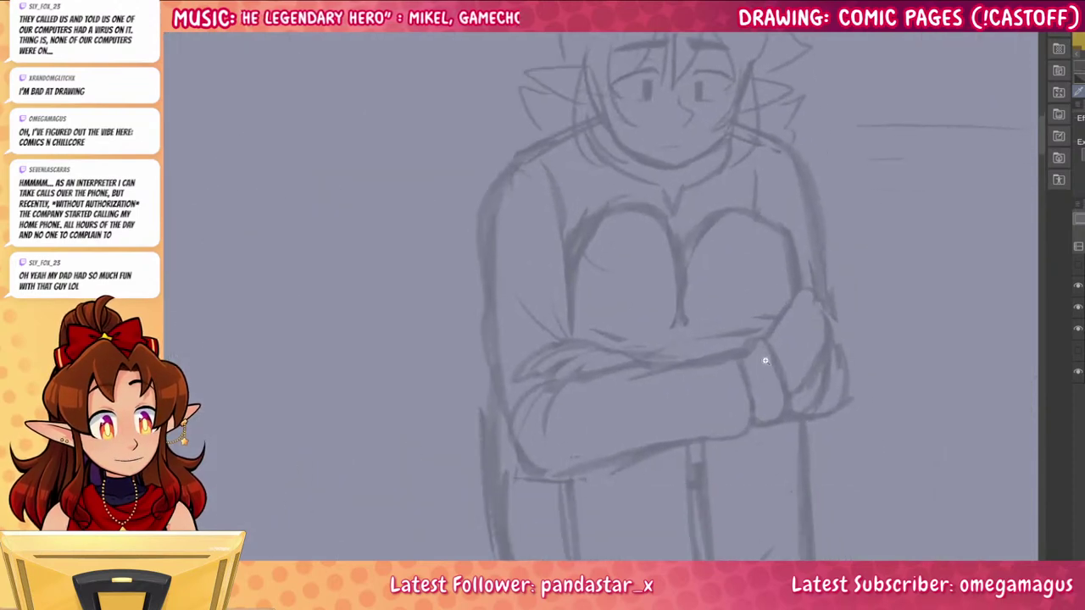
{"action": "scroll", "coordinate": [765, 361], "scroll_direction": "up", "scroll_amount": 2}
{"action": "mouse_move", "coordinate": [484, 371]}
{"action": "left_mouse_down"}
{"action": "mouse_move", "coordinate": [714, 347]}
{"action": "mouse_move", "coordinate": [729, 370]}
{"action": "mouse_move", "coordinate": [739, 445]}
{"action": "mouse_move", "coordinate": [599, 500]}
{"action": "mouse_move", "coordinate": [366, 468]}
{"action": "left_mouse_up"}
{"action": "left_click_drag", "start_coordinate": [812, 419], "coordinate": [851, 441]}
Ink the curled fingers of the hand resting in the crook of the front arm
{"action": "mouse_move", "coordinate": [574, 371]}
{"action": "left_mouse_down"}
{"action": "mouse_move", "coordinate": [520, 382]}
{"action": "mouse_move", "coordinate": [509, 408]}
{"action": "left_mouse_up"}
{"action": "mouse_move", "coordinate": [510, 407]}
{"action": "left_mouse_down"}
{"action": "mouse_move", "coordinate": [542, 389]}
{"action": "mouse_move", "coordinate": [512, 366]}
{"action": "left_mouse_up"}
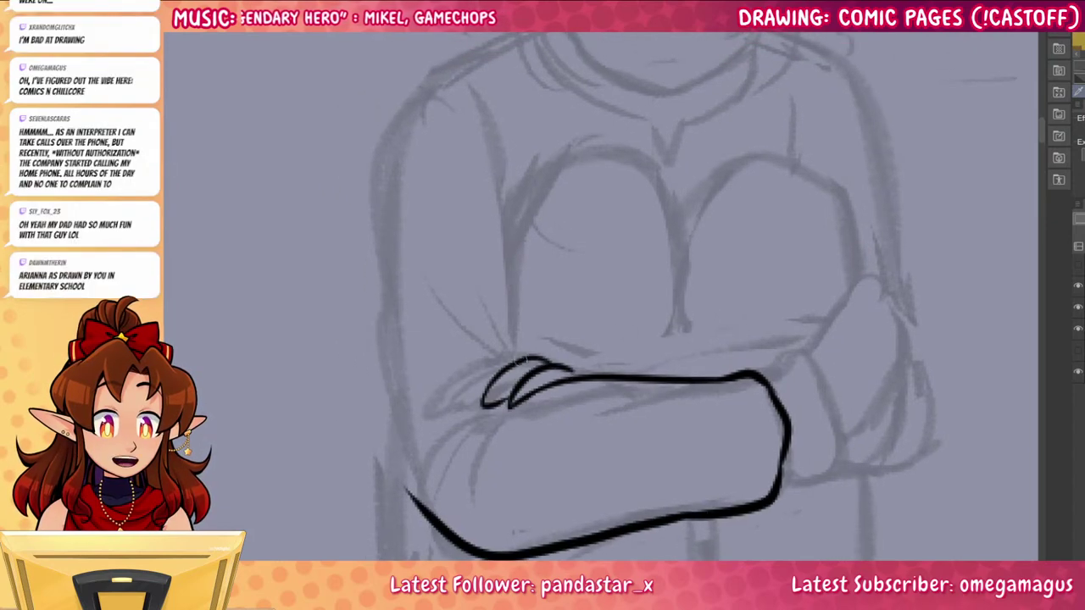
{"action": "left_click_drag", "start_coordinate": [485, 405], "coordinate": [527, 360]}
{"action": "left_click_drag", "start_coordinate": [468, 405], "coordinate": [508, 347]}
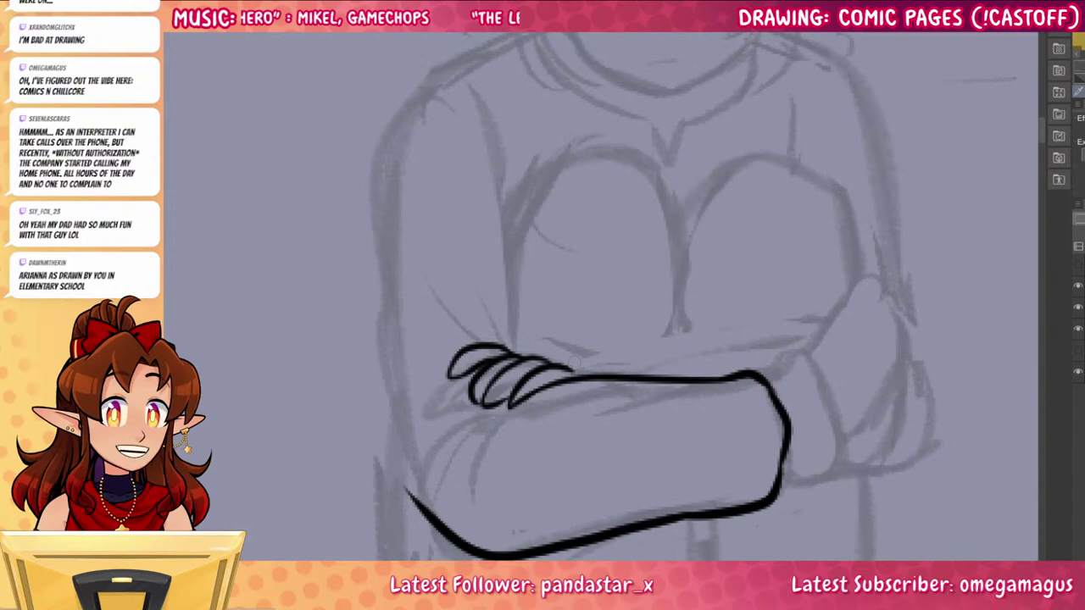
Ink the front arm's inner sleeve edge above the fingers, with a short fold line beside it
{"action": "left_click_drag", "start_coordinate": [782, 455], "coordinate": [821, 500]}
{"action": "left_click_drag", "start_coordinate": [553, 399], "coordinate": [516, 346]}
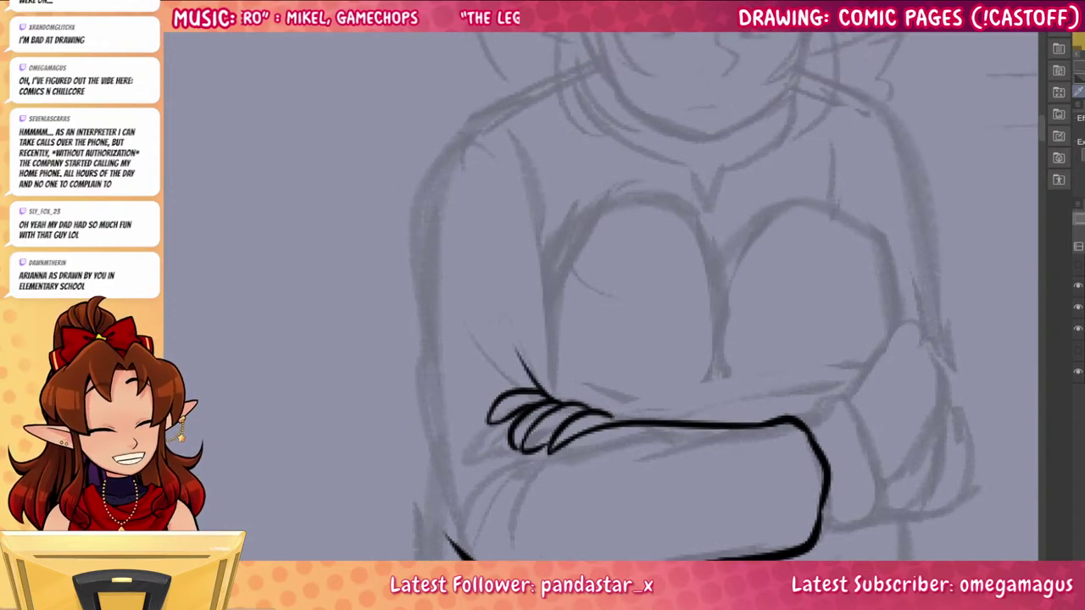
{"action": "left_click_drag", "start_coordinate": [555, 402], "coordinate": [545, 218]}
{"action": "left_click_drag", "start_coordinate": [550, 303], "coordinate": [545, 201]}
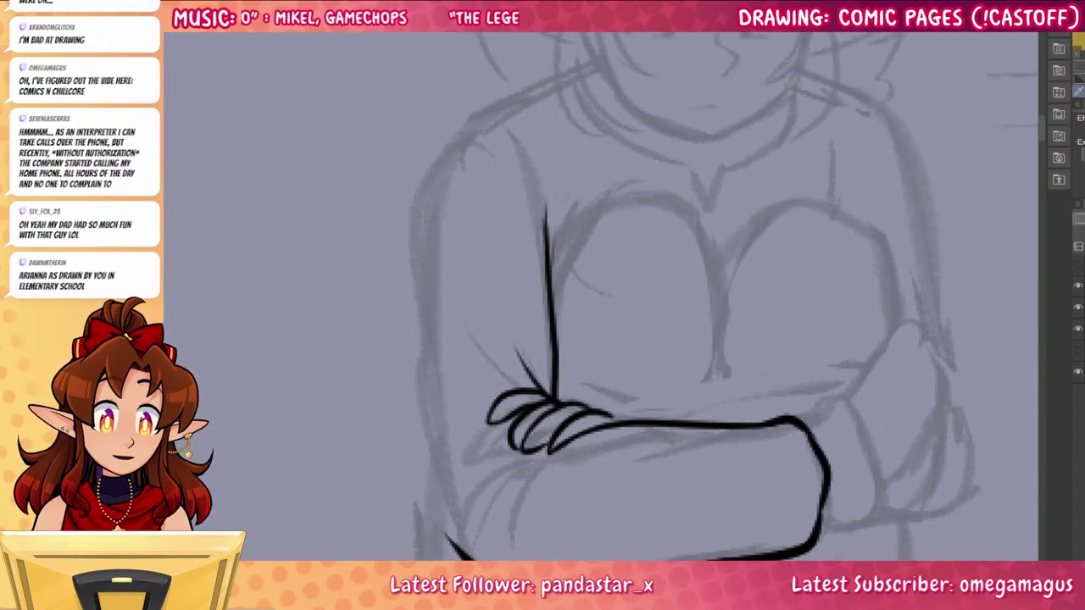
Ink the front arm's outer contour from the shoulder to the elbow, and add fold lines in the elbow crook
{"action": "mouse_move", "coordinate": [547, 83]}
{"action": "left_mouse_down"}
{"action": "mouse_move", "coordinate": [478, 121]}
{"action": "mouse_move", "coordinate": [414, 290]}
{"action": "mouse_move", "coordinate": [521, 94]}
{"action": "mouse_move", "coordinate": [419, 369]}
{"action": "left_mouse_up"}
{"action": "key", "text": "ctrl+z"}
{"action": "mouse_move", "coordinate": [415, 371]}
{"action": "left_mouse_down"}
{"action": "mouse_move", "coordinate": [415, 407]}
{"action": "mouse_move", "coordinate": [463, 550]}
{"action": "left_mouse_up"}
{"action": "left_click_drag", "start_coordinate": [812, 504], "coordinate": [786, 372]}
{"action": "mouse_move", "coordinate": [536, 312]}
{"action": "left_mouse_down"}
{"action": "mouse_move", "coordinate": [487, 359]}
{"action": "mouse_move", "coordinate": [471, 406]}
{"action": "left_mouse_up"}
{"action": "mouse_move", "coordinate": [472, 407]}
{"action": "left_mouse_down"}
{"action": "mouse_move", "coordinate": [479, 345]}
{"action": "mouse_move", "coordinate": [439, 331]}
{"action": "left_mouse_up"}
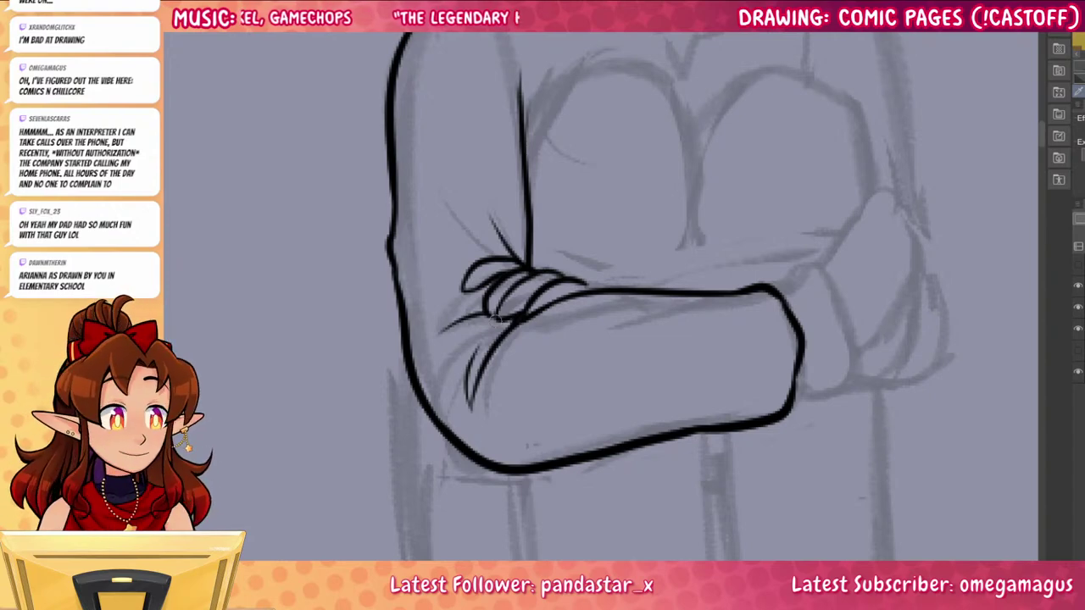
Ink the cuff at the end of the front forearm and the hand gripping the other arm
{"action": "mouse_move", "coordinate": [776, 289]}
{"action": "left_mouse_down"}
{"action": "mouse_move", "coordinate": [715, 292]}
{"action": "mouse_move", "coordinate": [748, 280]}
{"action": "mouse_move", "coordinate": [776, 377]}
{"action": "mouse_move", "coordinate": [736, 407]}
{"action": "left_mouse_up"}
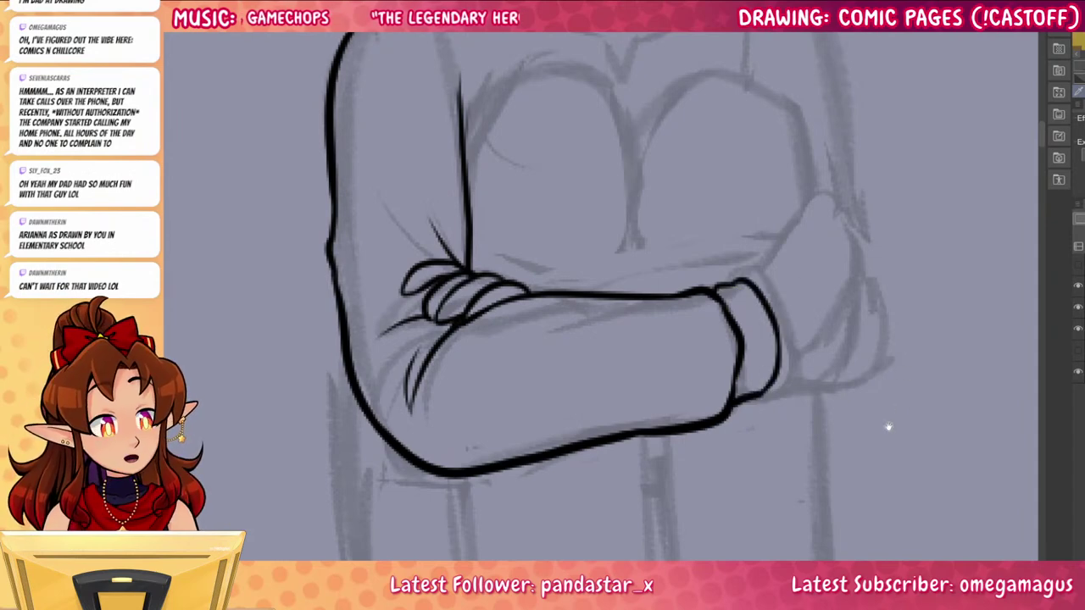
{"action": "left_click_drag", "start_coordinate": [889, 427], "coordinate": [797, 467]}
{"action": "mouse_move", "coordinate": [615, 355]}
{"action": "left_mouse_down"}
{"action": "mouse_move", "coordinate": [635, 302]}
{"action": "mouse_move", "coordinate": [676, 275]}
{"action": "mouse_move", "coordinate": [673, 285]}
{"action": "left_mouse_up"}
{"action": "key", "text": "ctrl+z"}
{"action": "mouse_move", "coordinate": [622, 352]}
{"action": "left_mouse_down"}
{"action": "mouse_move", "coordinate": [623, 313]}
{"action": "mouse_move", "coordinate": [678, 269]}
{"action": "left_mouse_up"}
{"action": "mouse_move", "coordinate": [653, 313]}
{"action": "left_mouse_down"}
{"action": "mouse_move", "coordinate": [696, 258]}
{"action": "mouse_move", "coordinate": [719, 287]}
{"action": "mouse_move", "coordinate": [728, 349]}
{"action": "mouse_move", "coordinate": [711, 385]}
{"action": "mouse_move", "coordinate": [651, 435]}
{"action": "left_mouse_up"}
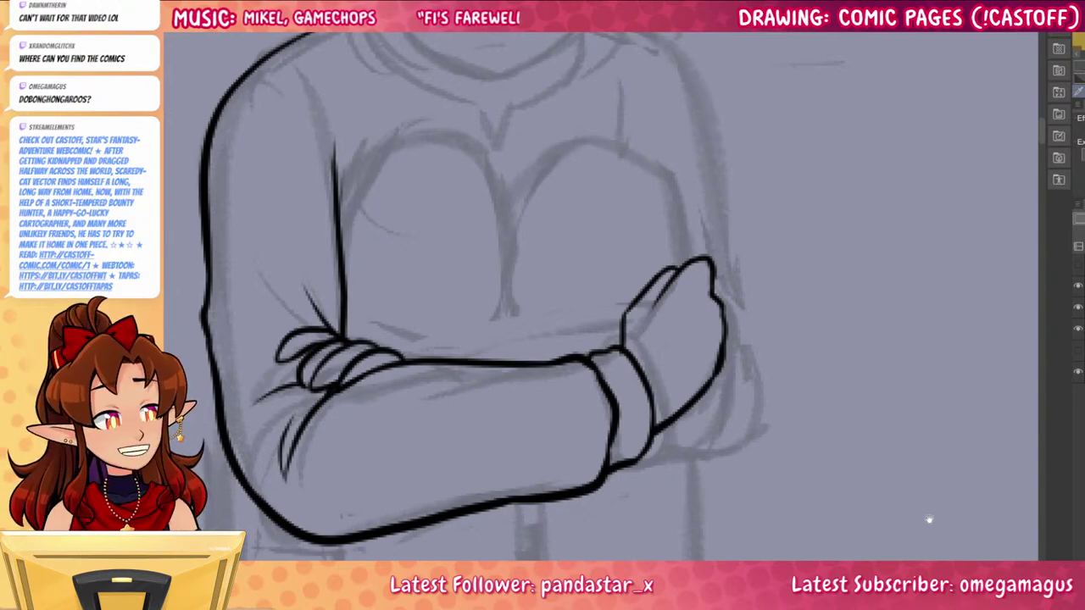
Ink the rounded outlines of both raised knees above the crossed arms, redoing strokes that miss the sketch
{"action": "mouse_move", "coordinate": [929, 519]}
{"action": "left_mouse_down"}
{"action": "mouse_move", "coordinate": [798, 480]}
{"action": "mouse_move", "coordinate": [948, 468]}
{"action": "left_mouse_up"}
{"action": "mouse_move", "coordinate": [372, 161]}
{"action": "left_mouse_down"}
{"action": "mouse_move", "coordinate": [428, 97]}
{"action": "mouse_move", "coordinate": [511, 118]}
{"action": "mouse_move", "coordinate": [503, 106]}
{"action": "mouse_move", "coordinate": [539, 165]}
{"action": "mouse_move", "coordinate": [549, 258]}
{"action": "left_mouse_up"}
{"action": "key", "text": "ctrl+z"}
{"action": "key", "text": "ctrl+z"}
{"action": "mouse_move", "coordinate": [367, 161]}
{"action": "left_mouse_down"}
{"action": "mouse_move", "coordinate": [452, 90]}
{"action": "mouse_move", "coordinate": [540, 180]}
{"action": "mouse_move", "coordinate": [517, 124]}
{"action": "mouse_move", "coordinate": [554, 249]}
{"action": "mouse_move", "coordinate": [560, 319]}
{"action": "left_mouse_up"}
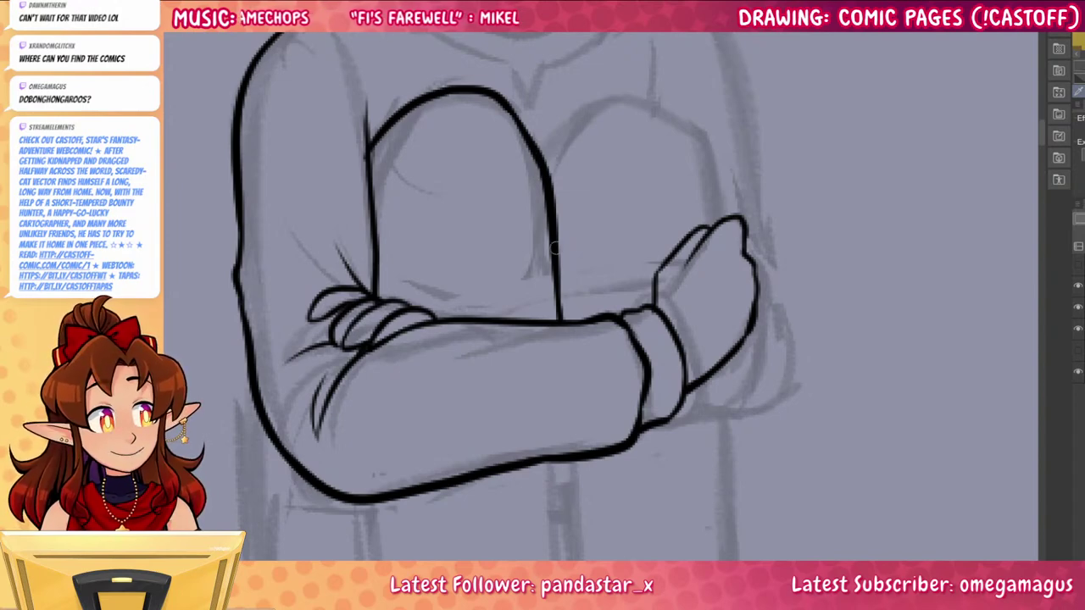
{"action": "left_click_drag", "start_coordinate": [541, 147], "coordinate": [606, 105]}
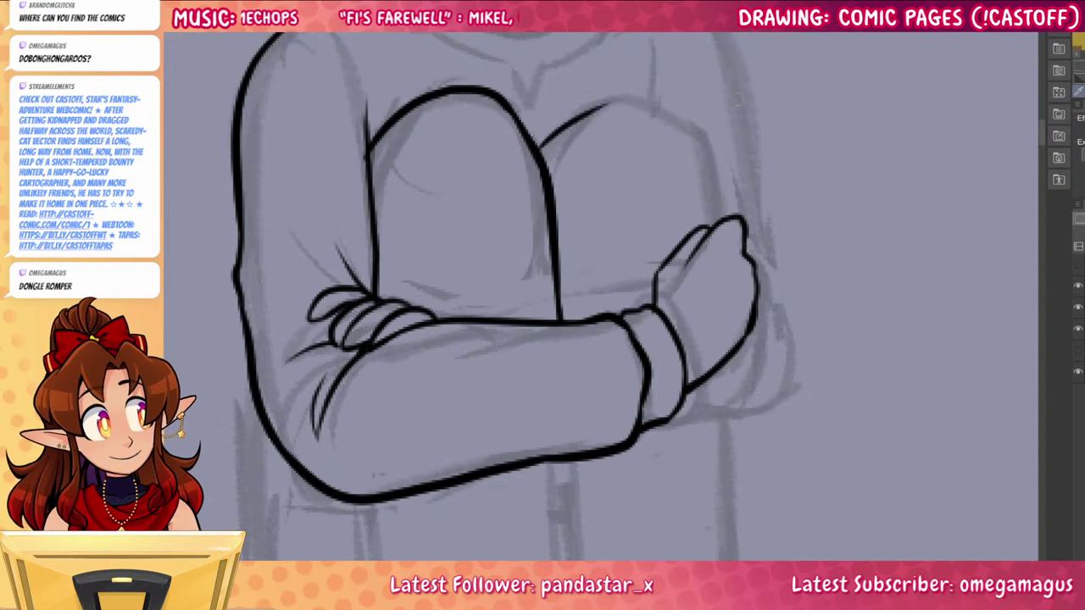
{"action": "key", "text": "ctrl+z"}
{"action": "mouse_move", "coordinate": [534, 155]}
{"action": "left_mouse_down"}
{"action": "mouse_move", "coordinate": [598, 102]}
{"action": "mouse_move", "coordinate": [713, 169]}
{"action": "mouse_move", "coordinate": [695, 139]}
{"action": "mouse_move", "coordinate": [714, 228]}
{"action": "left_mouse_up"}
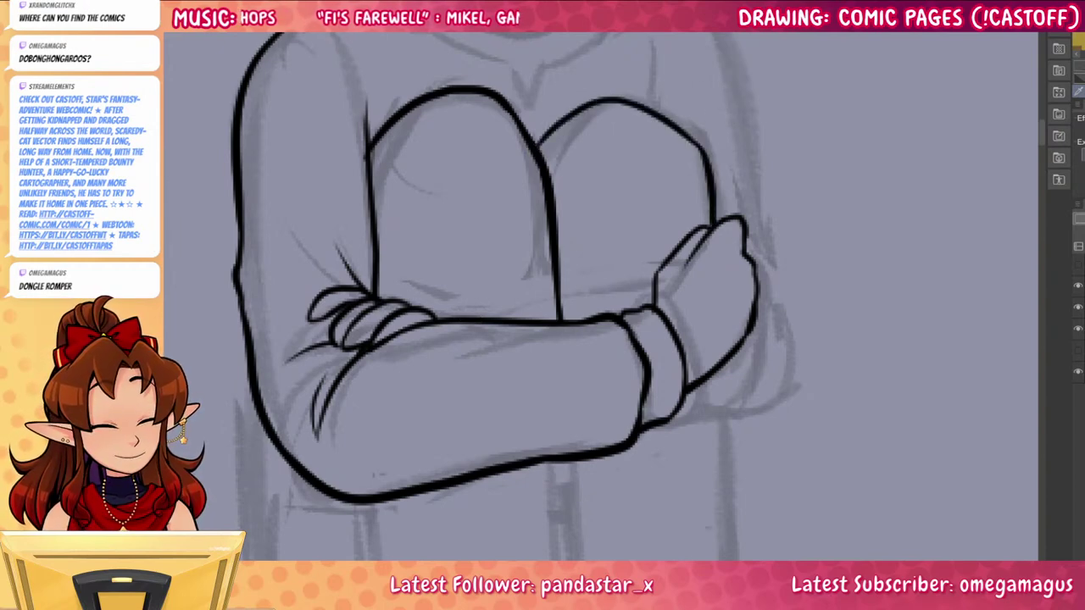
Ink the rear forearm's upper edge between the two hands, erase the knee line crossing it, and add a cuff fold
{"action": "left_click_drag", "start_coordinate": [417, 303], "coordinate": [657, 280]}
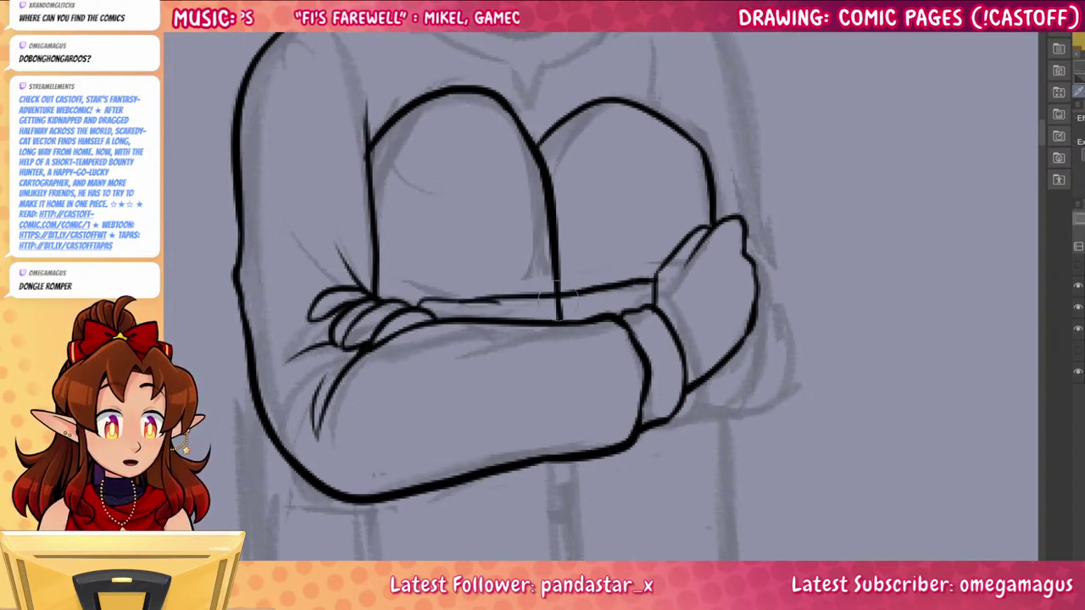
{"action": "left_click_drag", "start_coordinate": [559, 302], "coordinate": [552, 312]}
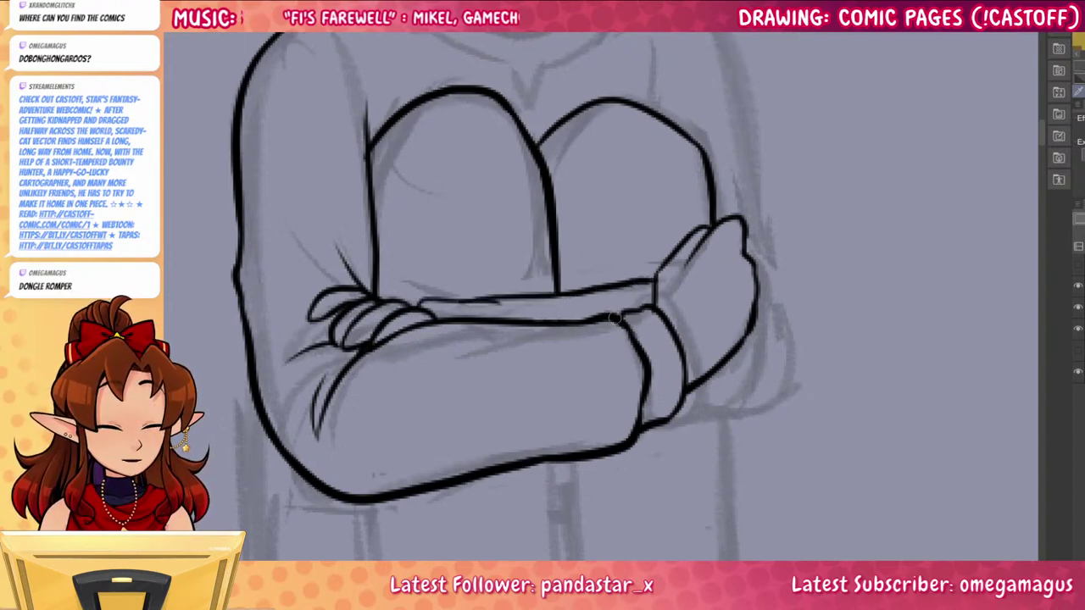
{"action": "left_click_drag", "start_coordinate": [643, 391], "coordinate": [626, 424]}
Add short fold lines along the inner edges of both raised knees
{"action": "left_click_drag", "start_coordinate": [712, 475], "coordinate": [593, 464]}
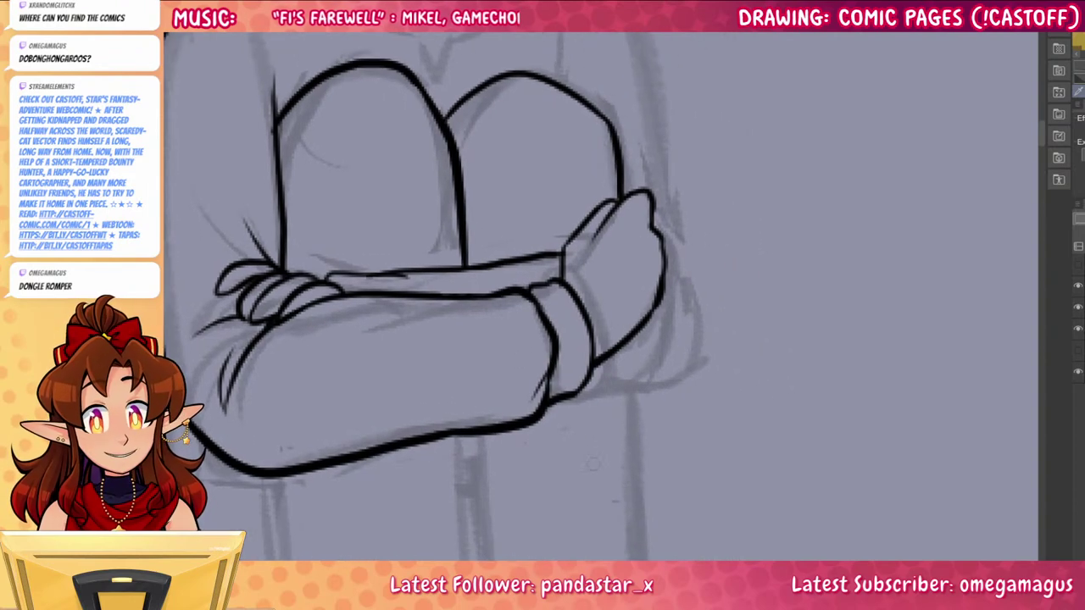
{"action": "left_click_drag", "start_coordinate": [695, 356], "coordinate": [731, 550]}
{"action": "left_click_drag", "start_coordinate": [801, 403], "coordinate": [843, 370]}
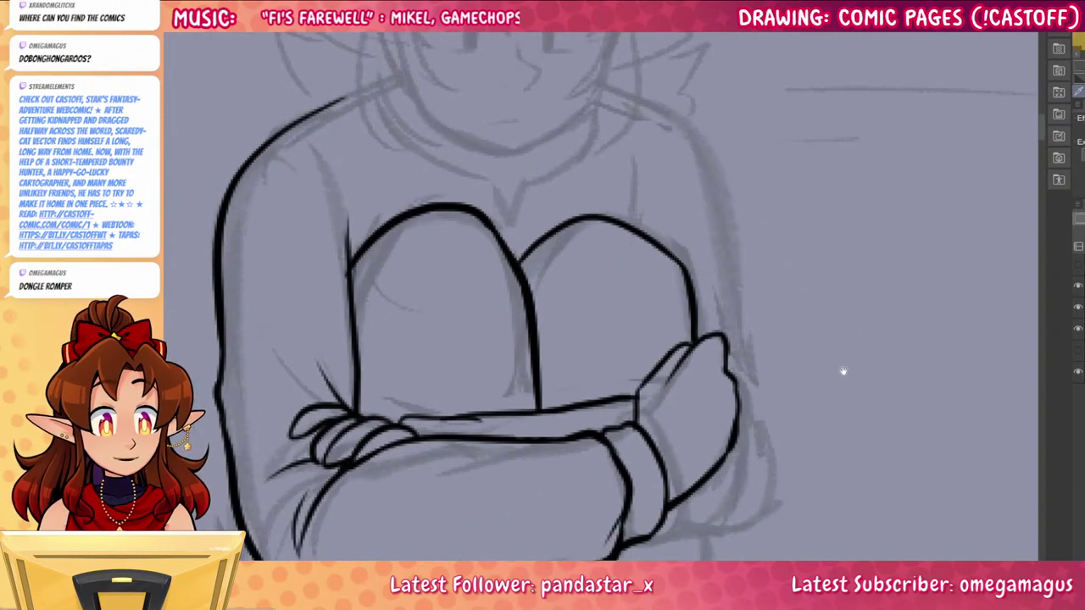
{"action": "left_click_drag", "start_coordinate": [535, 333], "coordinate": [550, 270]}
{"action": "left_click_drag", "start_coordinate": [357, 346], "coordinate": [369, 283]}
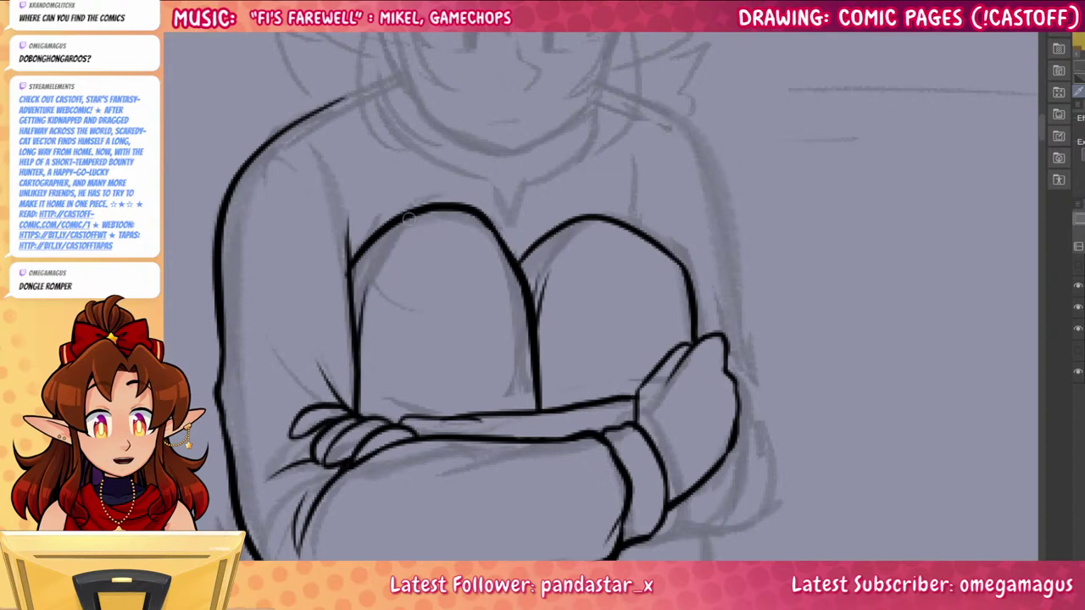
Ink the pointed hair locks framing the face on the side of the already inked shoulder
{"action": "left_click_drag", "start_coordinate": [708, 393], "coordinate": [688, 501]}
{"action": "left_click_drag", "start_coordinate": [647, 408], "coordinate": [671, 532]}
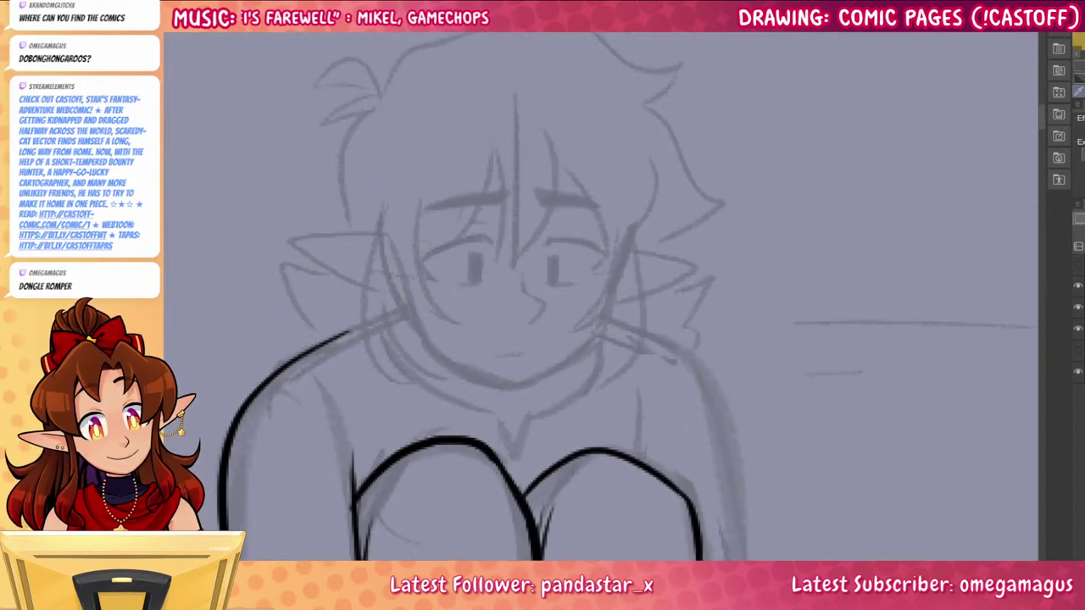
{"action": "mouse_move", "coordinate": [419, 205]}
{"action": "left_mouse_down"}
{"action": "mouse_move", "coordinate": [458, 324]}
{"action": "mouse_move", "coordinate": [427, 327]}
{"action": "left_mouse_up"}
{"action": "mouse_move", "coordinate": [384, 215]}
{"action": "left_mouse_down"}
{"action": "mouse_move", "coordinate": [367, 298]}
{"action": "mouse_move", "coordinate": [418, 389]}
{"action": "left_mouse_up"}
{"action": "mouse_move", "coordinate": [418, 389]}
{"action": "left_mouse_down"}
{"action": "mouse_move", "coordinate": [404, 341]}
{"action": "mouse_move", "coordinate": [461, 398]}
{"action": "left_mouse_up"}
{"action": "left_click_drag", "start_coordinate": [461, 398], "coordinate": [434, 335]}
Ink the hair locks on the opposite side of the face, the jawline between the locks, and the small mouth
{"action": "left_click_drag", "start_coordinate": [636, 249], "coordinate": [593, 399]}
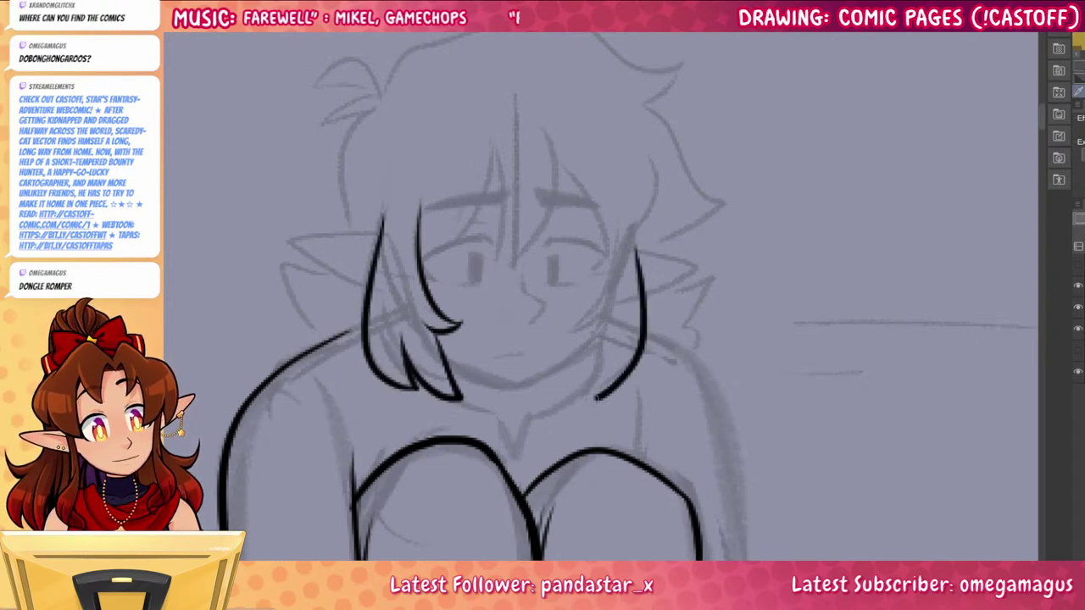
{"action": "left_click_drag", "start_coordinate": [603, 347], "coordinate": [590, 404]}
{"action": "mouse_move", "coordinate": [612, 256]}
{"action": "left_mouse_down"}
{"action": "mouse_move", "coordinate": [568, 337]}
{"action": "mouse_move", "coordinate": [612, 316]}
{"action": "left_mouse_up"}
{"action": "left_click_drag", "start_coordinate": [612, 316], "coordinate": [592, 382]}
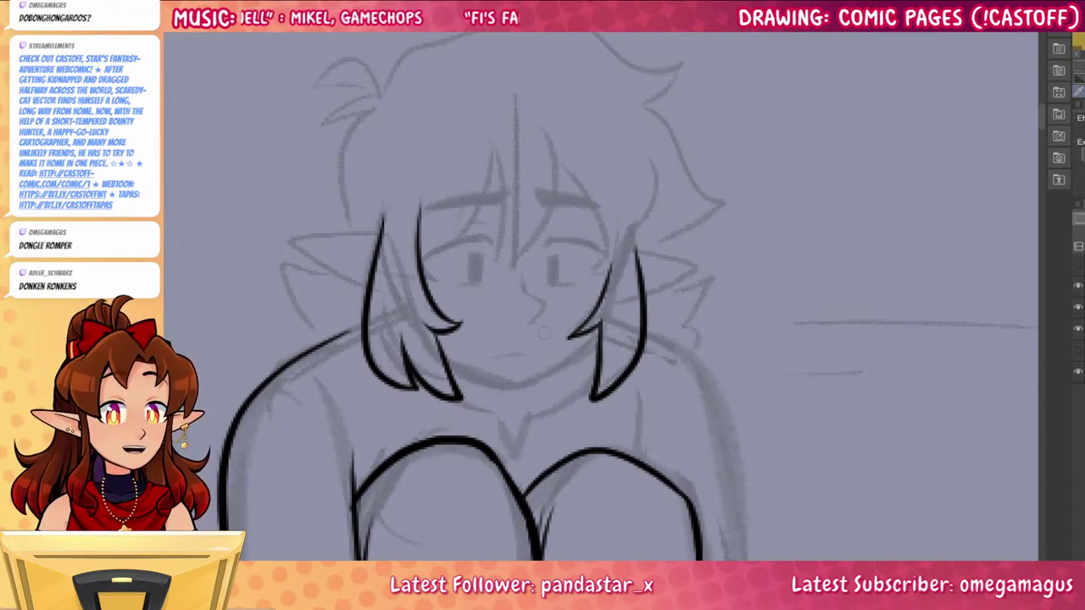
{"action": "mouse_move", "coordinate": [440, 351]}
{"action": "left_mouse_down"}
{"action": "mouse_move", "coordinate": [512, 385]}
{"action": "mouse_move", "coordinate": [598, 327]}
{"action": "mouse_move", "coordinate": [570, 360]}
{"action": "mouse_move", "coordinate": [496, 357]}
{"action": "left_mouse_up"}
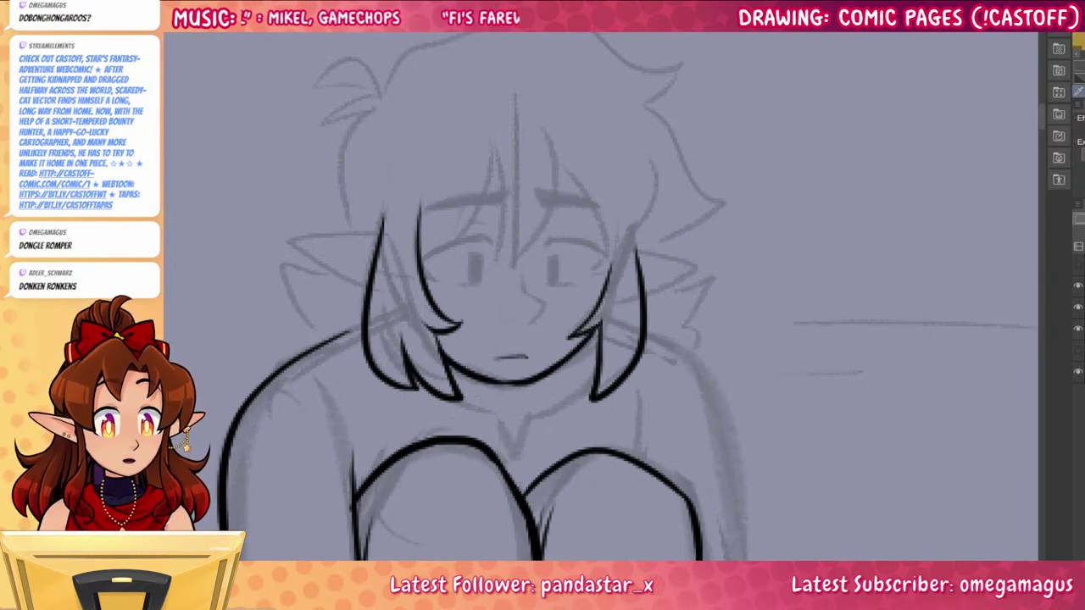
Ink the upper lash lines and outer corners of both eyes, redoing the second eye's line
{"action": "scroll", "coordinate": [509, 286], "scroll_direction": "up", "scroll_amount": 3}
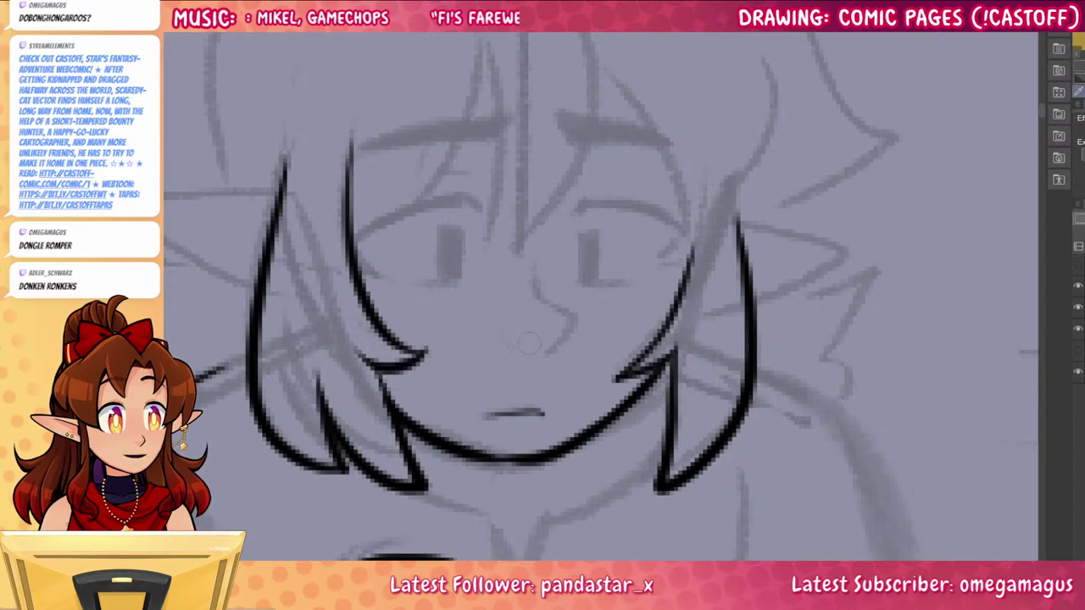
{"action": "mouse_move", "coordinate": [468, 201]}
{"action": "left_mouse_down"}
{"action": "mouse_move", "coordinate": [352, 240]}
{"action": "mouse_move", "coordinate": [387, 281]}
{"action": "left_mouse_up"}
{"action": "mouse_move", "coordinate": [350, 244]}
{"action": "left_mouse_down"}
{"action": "mouse_move", "coordinate": [441, 261]}
{"action": "mouse_move", "coordinate": [458, 276]}
{"action": "mouse_move", "coordinate": [454, 229]}
{"action": "mouse_move", "coordinate": [443, 265]}
{"action": "mouse_move", "coordinate": [458, 241]}
{"action": "mouse_move", "coordinate": [448, 235]}
{"action": "mouse_move", "coordinate": [451, 270]}
{"action": "left_mouse_up"}
{"action": "mouse_move", "coordinate": [573, 218]}
{"action": "left_mouse_down"}
{"action": "mouse_move", "coordinate": [656, 218]}
{"action": "mouse_move", "coordinate": [678, 241]}
{"action": "left_mouse_up"}
{"action": "key", "text": "ctrl+z"}
{"action": "mouse_move", "coordinate": [574, 219]}
{"action": "left_mouse_down"}
{"action": "mouse_move", "coordinate": [654, 208]}
{"action": "mouse_move", "coordinate": [685, 252]}
{"action": "mouse_move", "coordinate": [678, 276]}
{"action": "left_mouse_up"}
Ink the irises of both eyes with dark tops and short lower lid lines
{"action": "left_click_drag", "start_coordinate": [417, 285], "coordinate": [464, 281]}
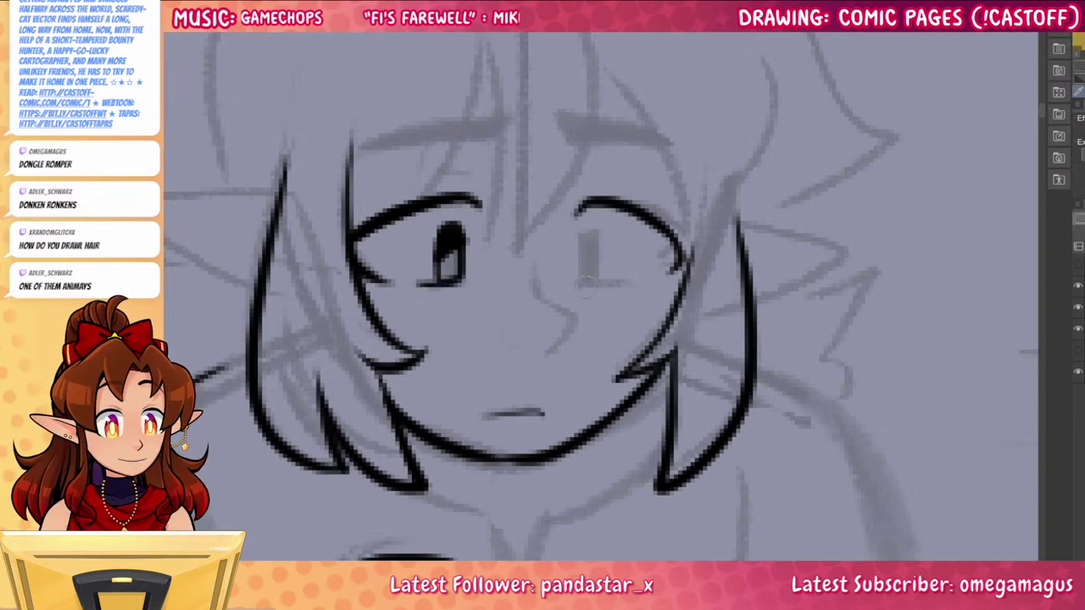
{"action": "left_click_drag", "start_coordinate": [586, 284], "coordinate": [627, 287]}
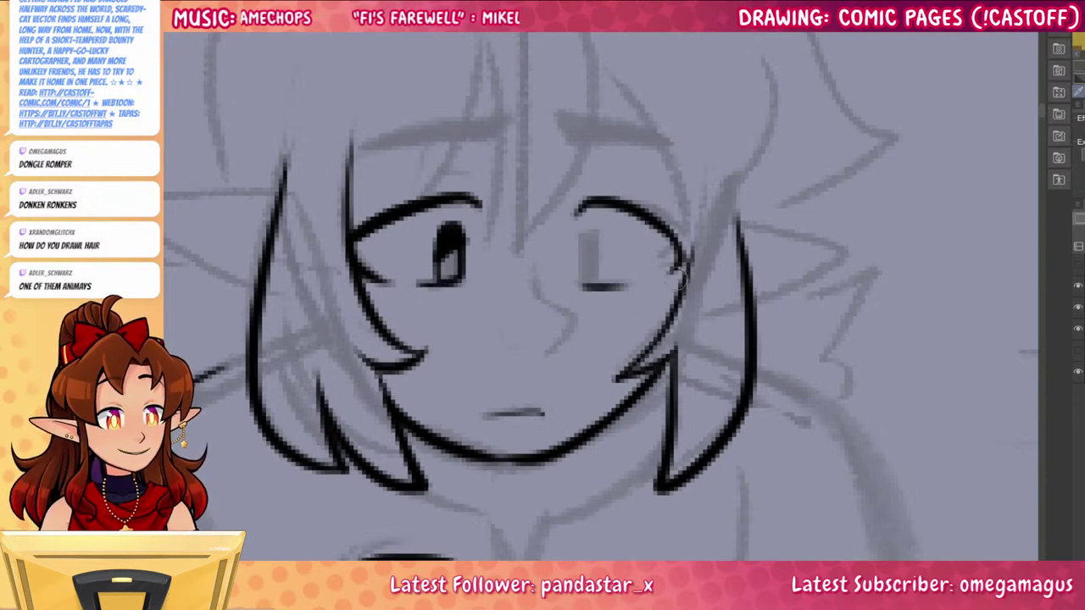
{"action": "mouse_move", "coordinate": [587, 285]}
{"action": "left_mouse_down"}
{"action": "mouse_move", "coordinate": [587, 254]}
{"action": "mouse_move", "coordinate": [603, 272]}
{"action": "mouse_move", "coordinate": [585, 269]}
{"action": "mouse_move", "coordinate": [593, 242]}
{"action": "left_mouse_up"}
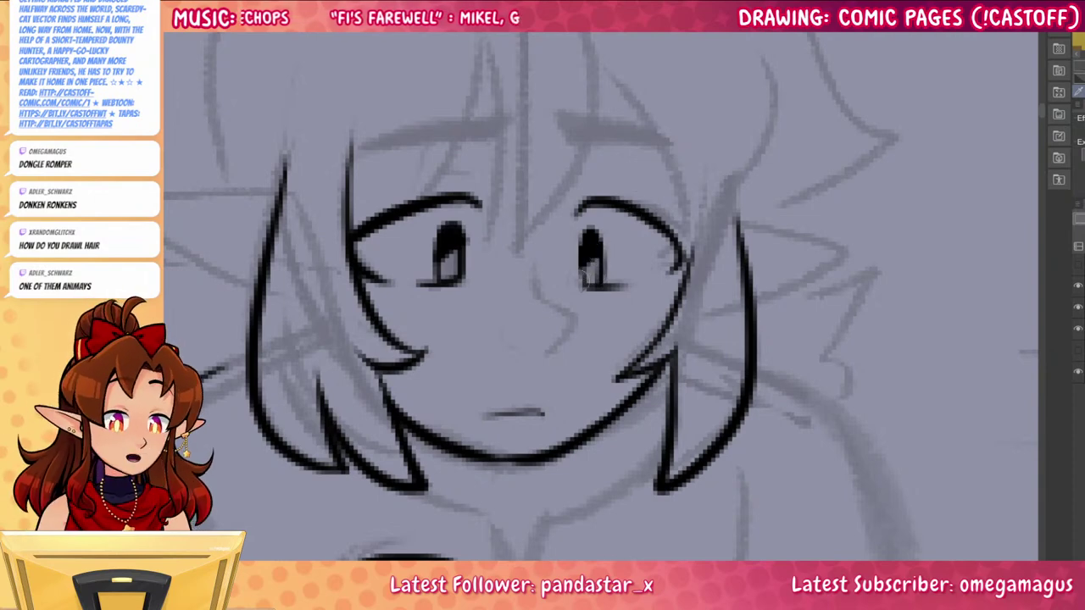
Ink short eyelid creases above both eyes and thick, tapering eyebrows over the sketched brows
{"action": "left_click_drag", "start_coordinate": [699, 353], "coordinate": [755, 442]}
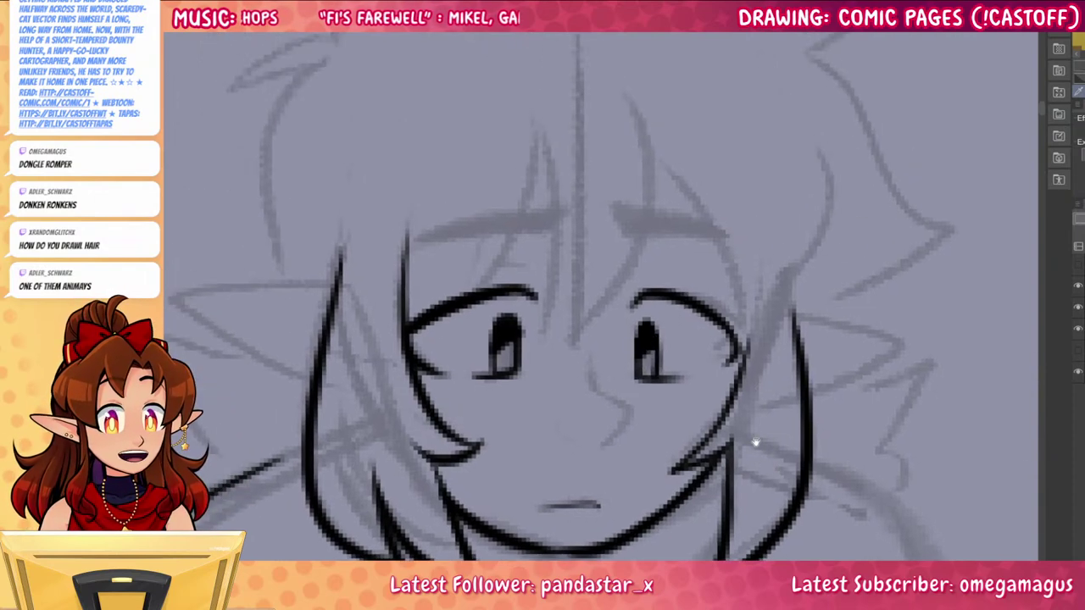
{"action": "left_click_drag", "start_coordinate": [498, 266], "coordinate": [527, 267]}
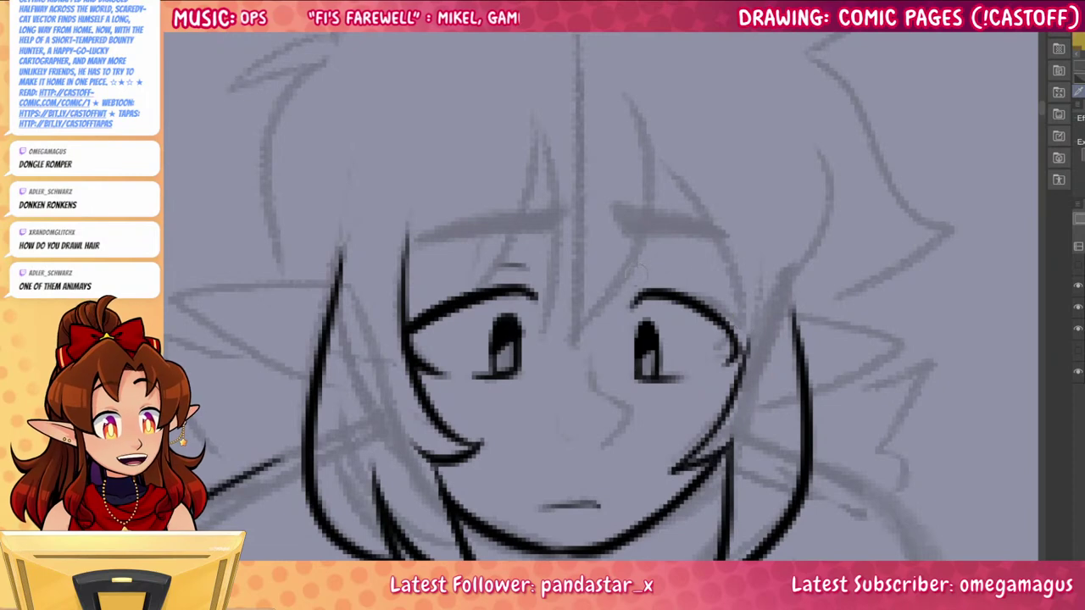
{"action": "left_click_drag", "start_coordinate": [561, 207], "coordinate": [415, 236]}
{"action": "left_click_drag", "start_coordinate": [504, 220], "coordinate": [558, 218]}
{"action": "left_click_drag", "start_coordinate": [559, 209], "coordinate": [463, 229]}
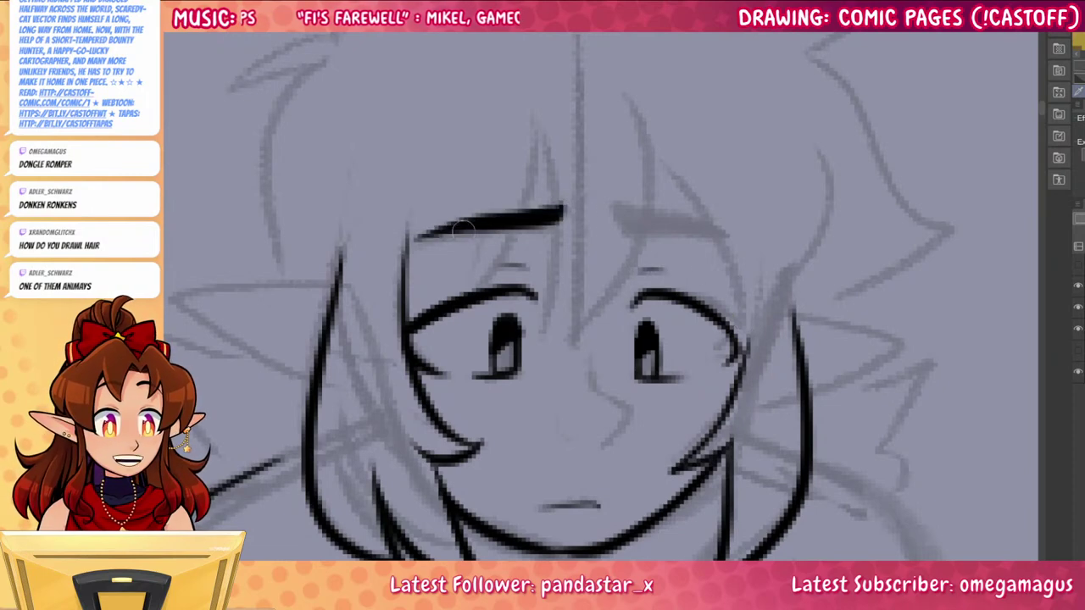
{"action": "mouse_move", "coordinate": [620, 214]}
{"action": "left_mouse_down"}
{"action": "mouse_move", "coordinate": [752, 257]}
{"action": "mouse_move", "coordinate": [631, 221]}
{"action": "mouse_move", "coordinate": [756, 246]}
{"action": "mouse_move", "coordinate": [706, 222]}
{"action": "left_mouse_up"}
{"action": "key", "text": "ctrl+z"}
{"action": "scroll", "coordinate": [860, 502], "scroll_direction": "down", "scroll_amount": 3}
{"action": "left_click_drag", "start_coordinate": [850, 498], "coordinate": [848, 479]}
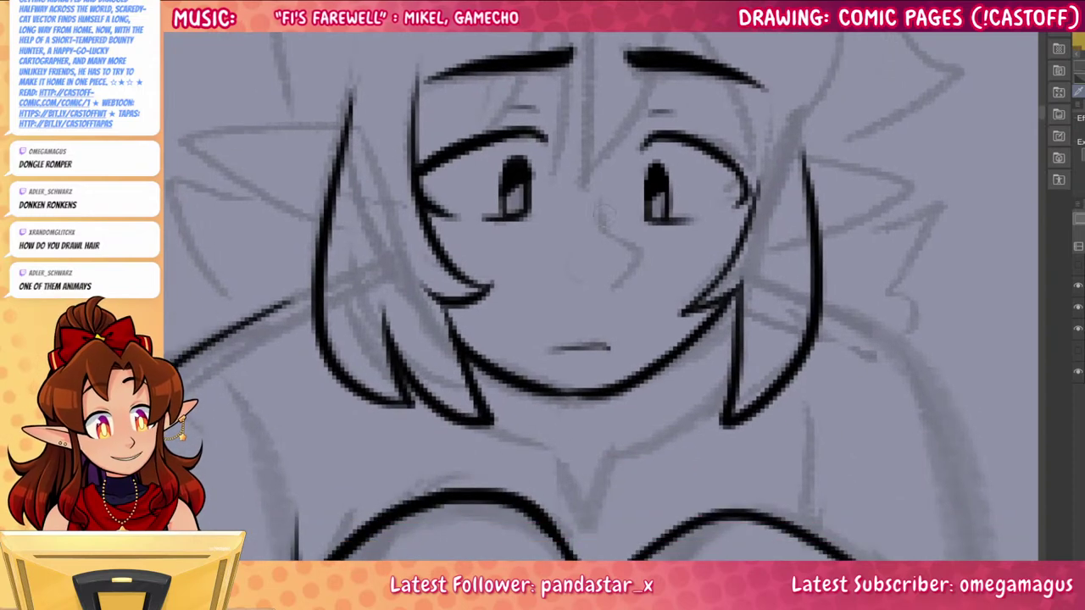
Ink the angular nose profile with a short mark beneath it and small hatch lines across the bridge
{"action": "mouse_move", "coordinate": [609, 199]}
{"action": "left_mouse_down"}
{"action": "mouse_move", "coordinate": [616, 294]}
{"action": "mouse_move", "coordinate": [582, 297]}
{"action": "mouse_move", "coordinate": [581, 282]}
{"action": "left_mouse_up"}
{"action": "key", "text": "ctrl+z"}
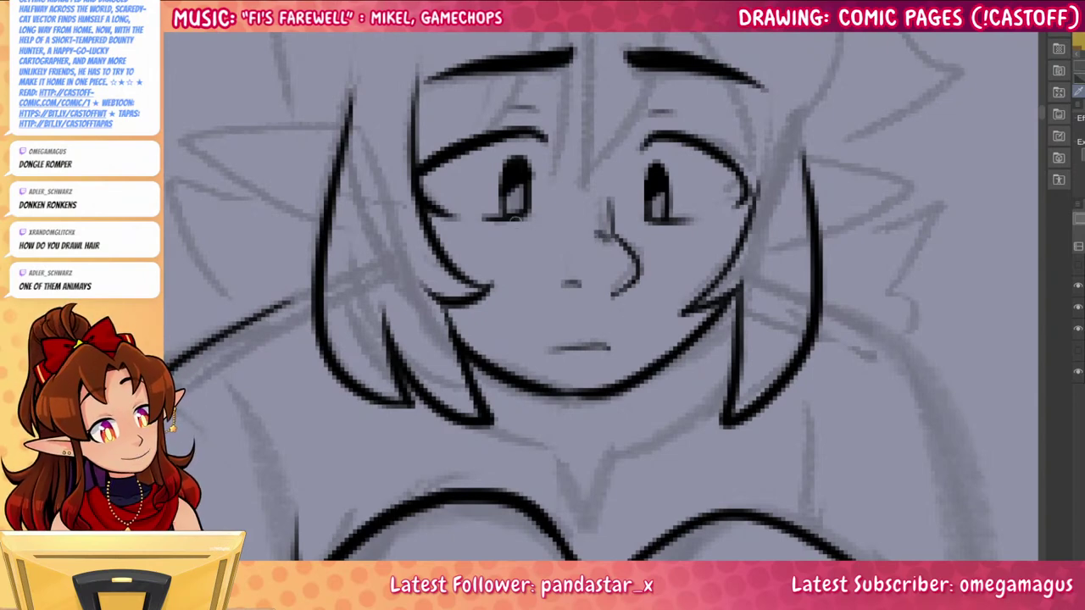
{"action": "left_click_drag", "start_coordinate": [571, 240], "coordinate": [605, 240]}
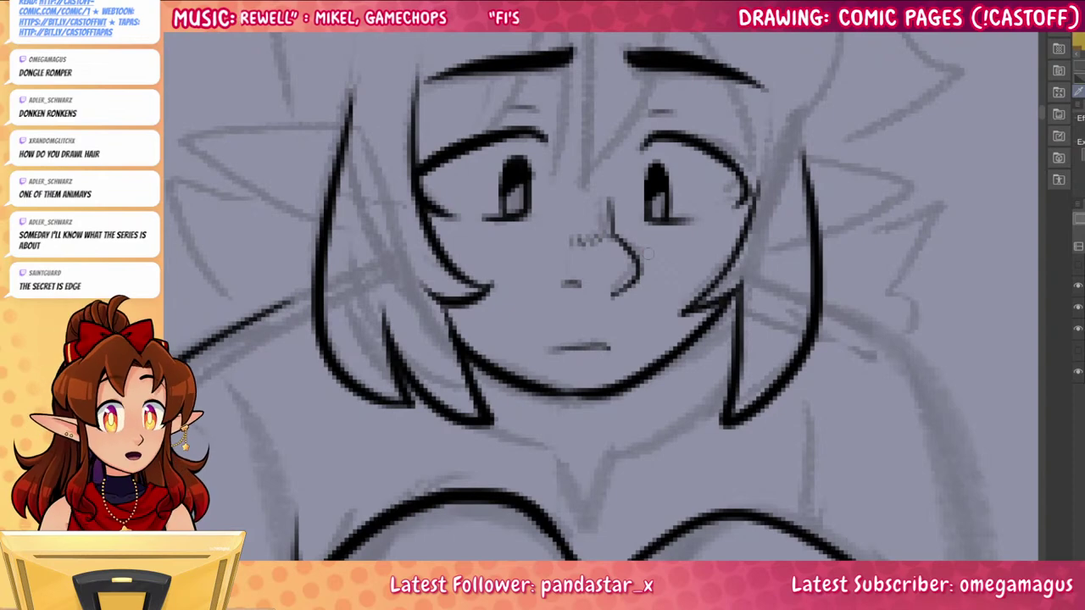
Dot a few small freckles on both cheeks beneath the eyes
{"action": "left_click", "coordinate": [447, 240]}
{"action": "left_click", "coordinate": [460, 252]}
{"action": "left_click", "coordinate": [467, 247]}
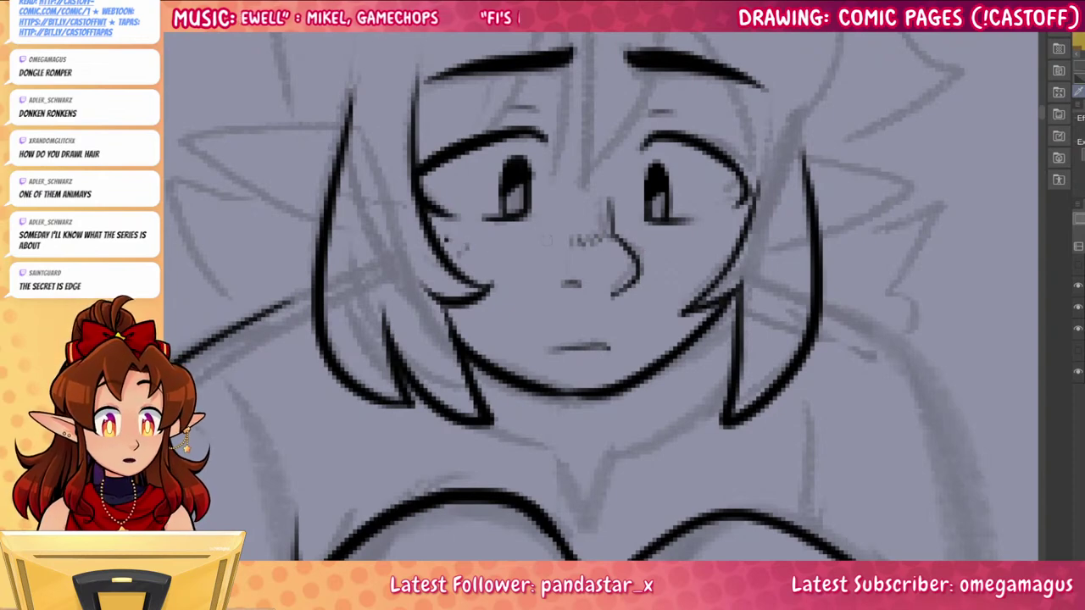
{"action": "left_click", "coordinate": [669, 245]}
{"action": "left_click", "coordinate": [690, 257]}
{"action": "left_click", "coordinate": [722, 237]}
Ink the pointed bangs falling between the eyes and across one eyebrow, redoing the outer edge of the side lock
{"action": "left_click_drag", "start_coordinate": [806, 260], "coordinate": [799, 470]}
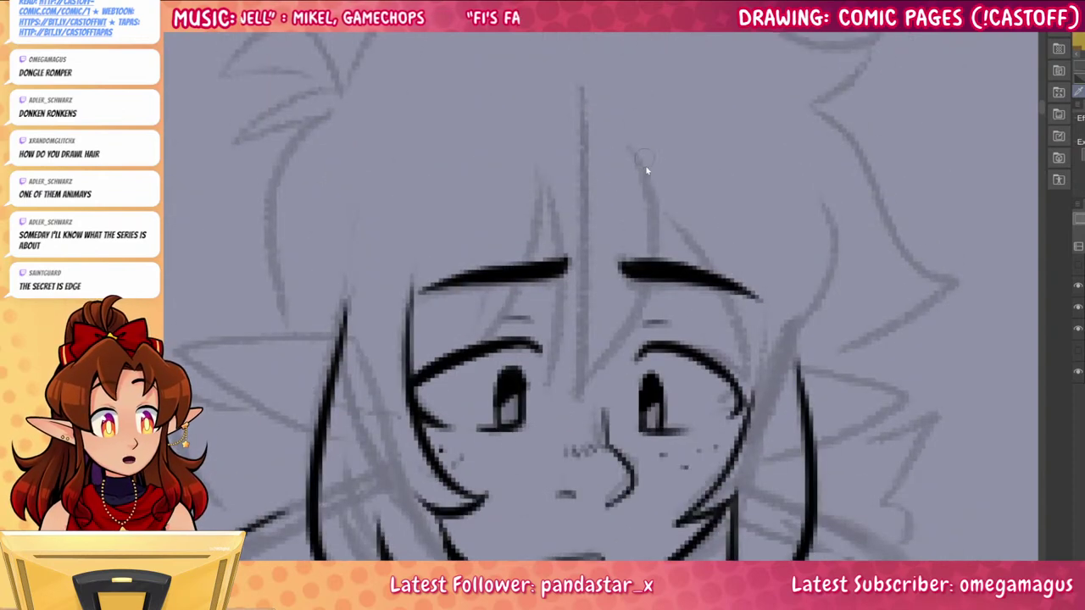
{"action": "left_click_drag", "start_coordinate": [644, 148], "coordinate": [559, 389]}
{"action": "mouse_move", "coordinate": [540, 174]}
{"action": "left_mouse_down"}
{"action": "mouse_move", "coordinate": [561, 377]}
{"action": "mouse_move", "coordinate": [518, 269]}
{"action": "mouse_move", "coordinate": [405, 354]}
{"action": "mouse_move", "coordinate": [371, 359]}
{"action": "left_mouse_up"}
{"action": "mouse_move", "coordinate": [370, 358]}
{"action": "left_mouse_down"}
{"action": "mouse_move", "coordinate": [399, 259]}
{"action": "mouse_move", "coordinate": [392, 278]}
{"action": "left_mouse_up"}
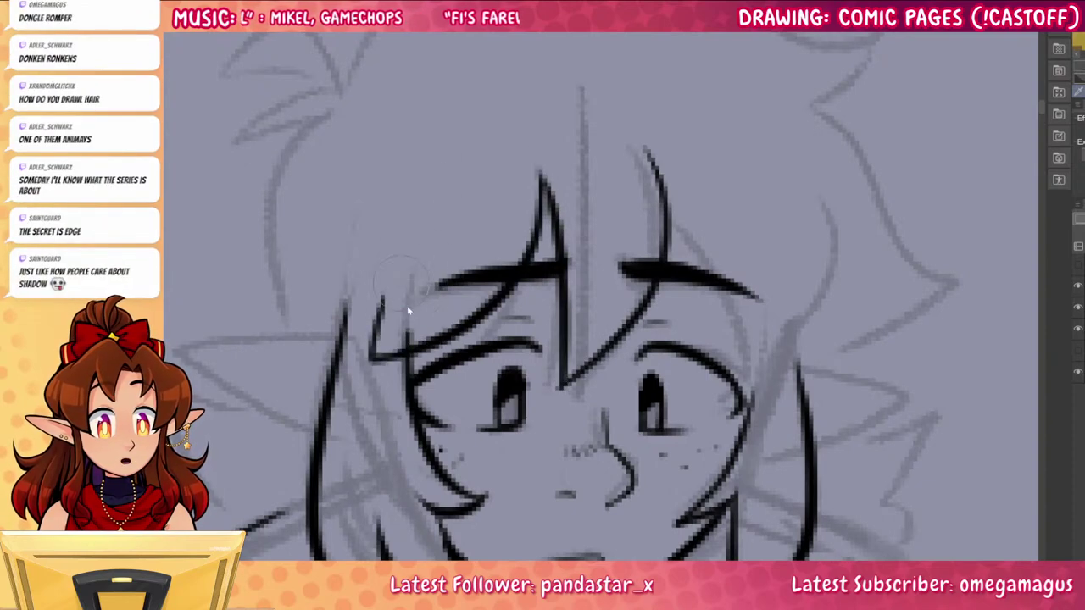
{"action": "key", "text": "ctrl+z"}
{"action": "left_click_drag", "start_coordinate": [406, 347], "coordinate": [415, 290]}
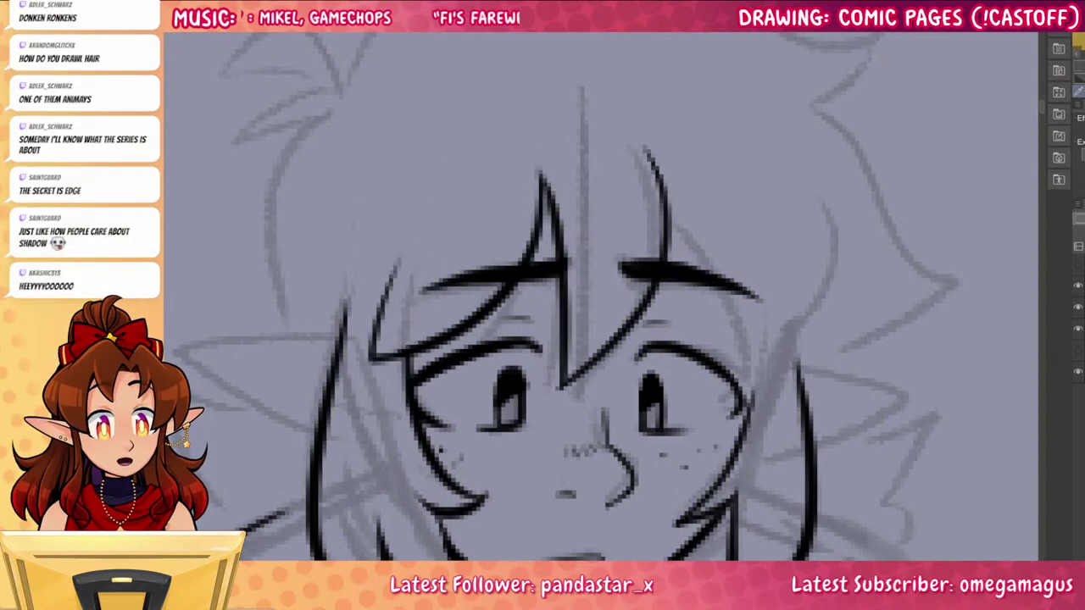
Break up both eyebrows with small slanted gaps where the bangs overlap them
{"action": "mouse_move", "coordinate": [516, 264]}
{"action": "left_mouse_down"}
{"action": "mouse_move", "coordinate": [499, 285]}
{"action": "mouse_move", "coordinate": [476, 284]}
{"action": "left_mouse_up"}
{"action": "key", "text": "ctrl+z"}
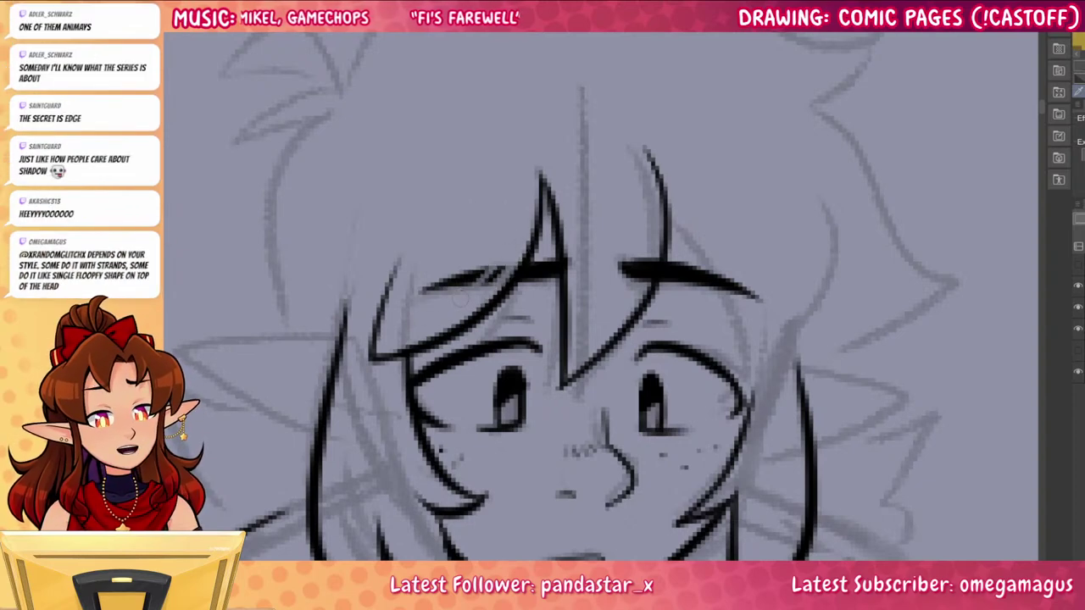
{"action": "mouse_move", "coordinate": [664, 229]}
{"action": "left_mouse_down"}
{"action": "mouse_move", "coordinate": [630, 320]}
{"action": "mouse_move", "coordinate": [644, 282]}
{"action": "mouse_move", "coordinate": [632, 285]}
{"action": "left_mouse_up"}
{"action": "key", "text": "ctrl+z"}
{"action": "key", "text": "ctrl+z"}
Ink the narrow lock running past the second eye and the curved outer lock that meets the top of the sidelock
{"action": "left_click_drag", "start_coordinate": [671, 211], "coordinate": [749, 397]}
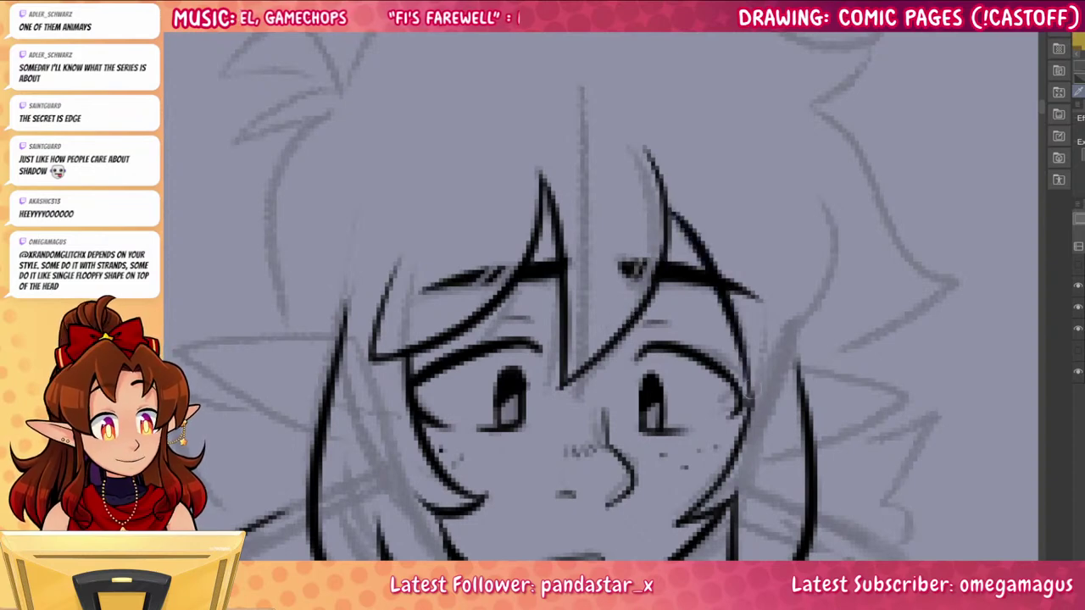
{"action": "left_click_drag", "start_coordinate": [802, 206], "coordinate": [753, 384]}
{"action": "key", "text": "ctrl+z"}
{"action": "mouse_move", "coordinate": [814, 177]}
{"action": "left_mouse_down"}
{"action": "mouse_move", "coordinate": [834, 308]}
{"action": "mouse_move", "coordinate": [767, 365]}
{"action": "mouse_move", "coordinate": [730, 476]}
{"action": "left_mouse_up"}
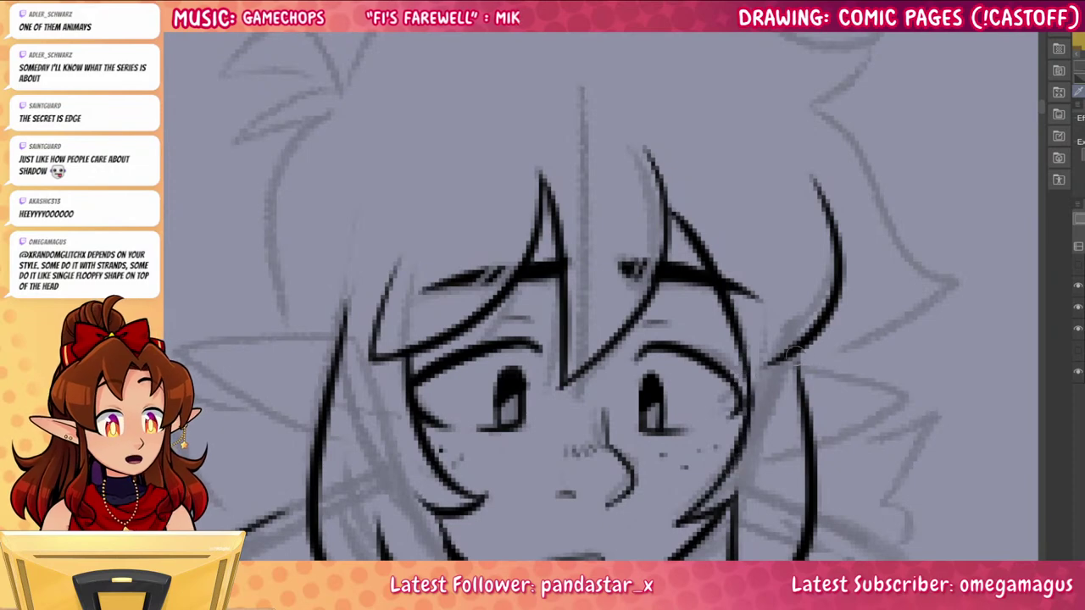
{"action": "left_click_drag", "start_coordinate": [800, 349], "coordinate": [808, 424]}
Ink the pointed ear beside the curved outer lock, including its inner fold line
{"action": "left_click_drag", "start_coordinate": [753, 540], "coordinate": [841, 511]}
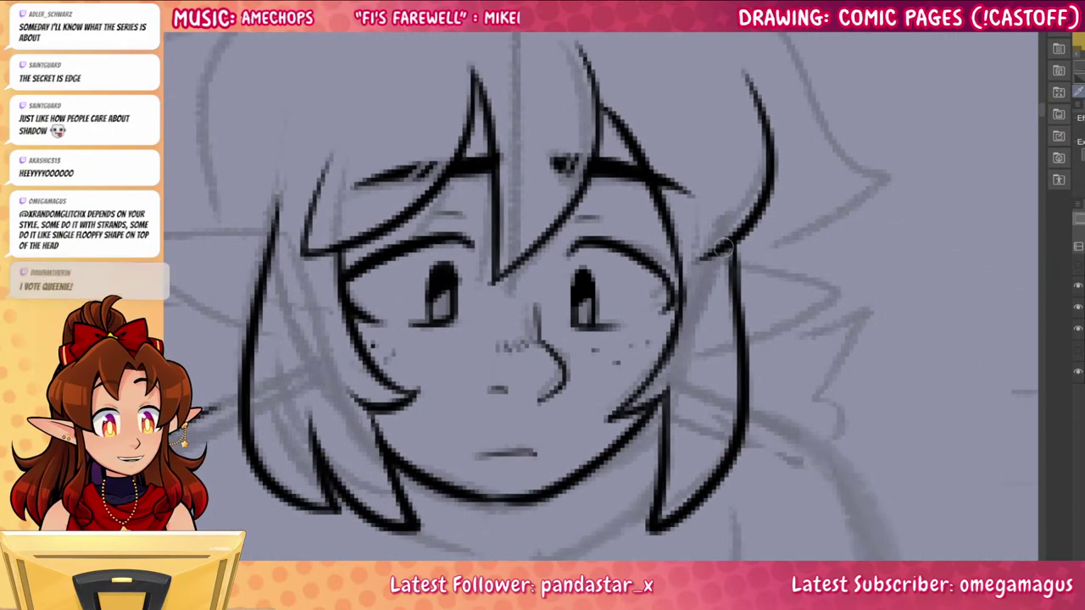
{"action": "mouse_move", "coordinate": [731, 247]}
{"action": "left_mouse_down"}
{"action": "mouse_move", "coordinate": [783, 250]}
{"action": "mouse_move", "coordinate": [813, 310]}
{"action": "mouse_move", "coordinate": [749, 335]}
{"action": "mouse_move", "coordinate": [860, 357]}
{"action": "left_mouse_up"}
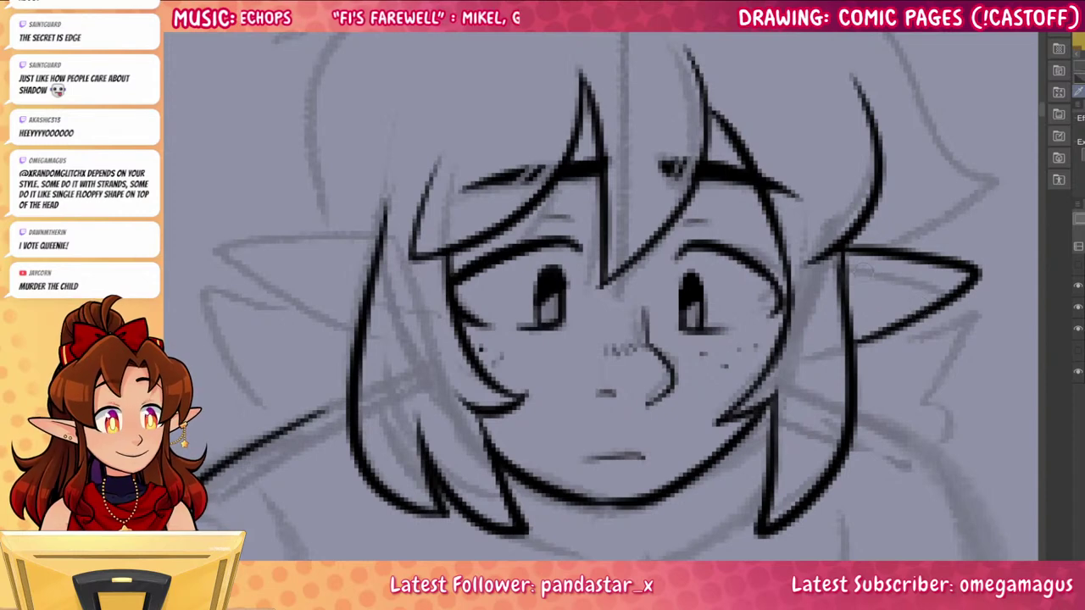
{"action": "left_click_drag", "start_coordinate": [846, 275], "coordinate": [930, 278]}
Ink the pointed ear on the opposite side of the head and redo its inner fold line
{"action": "left_click_drag", "start_coordinate": [721, 411], "coordinate": [870, 391]}
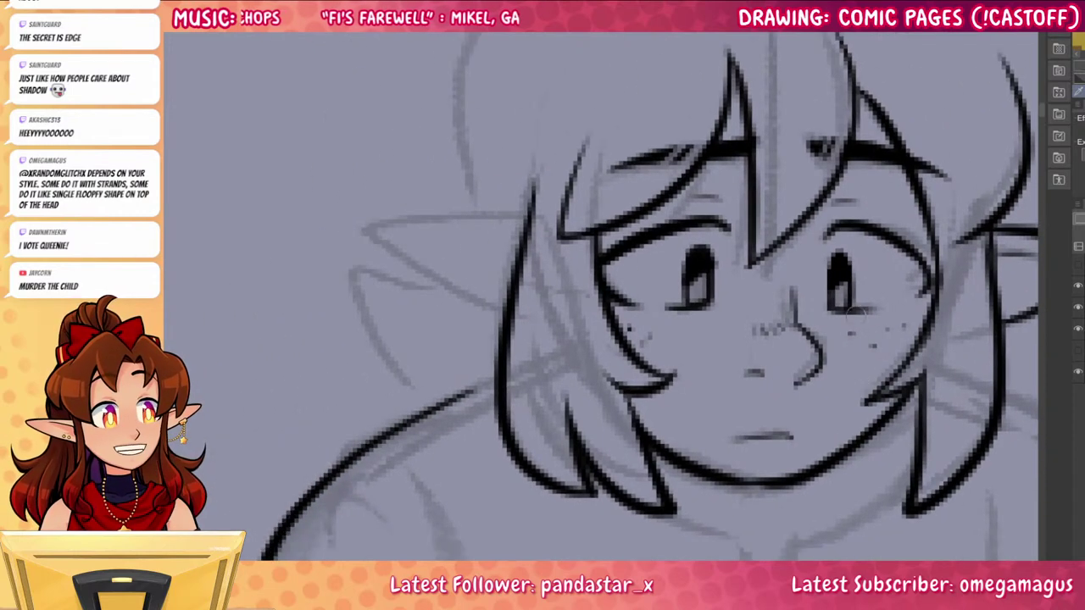
{"action": "mouse_move", "coordinate": [527, 219]}
{"action": "left_mouse_down"}
{"action": "mouse_move", "coordinate": [421, 216]}
{"action": "mouse_move", "coordinate": [427, 273]}
{"action": "mouse_move", "coordinate": [506, 311]}
{"action": "left_mouse_up"}
{"action": "left_click_drag", "start_coordinate": [644, 446], "coordinate": [430, 479]}
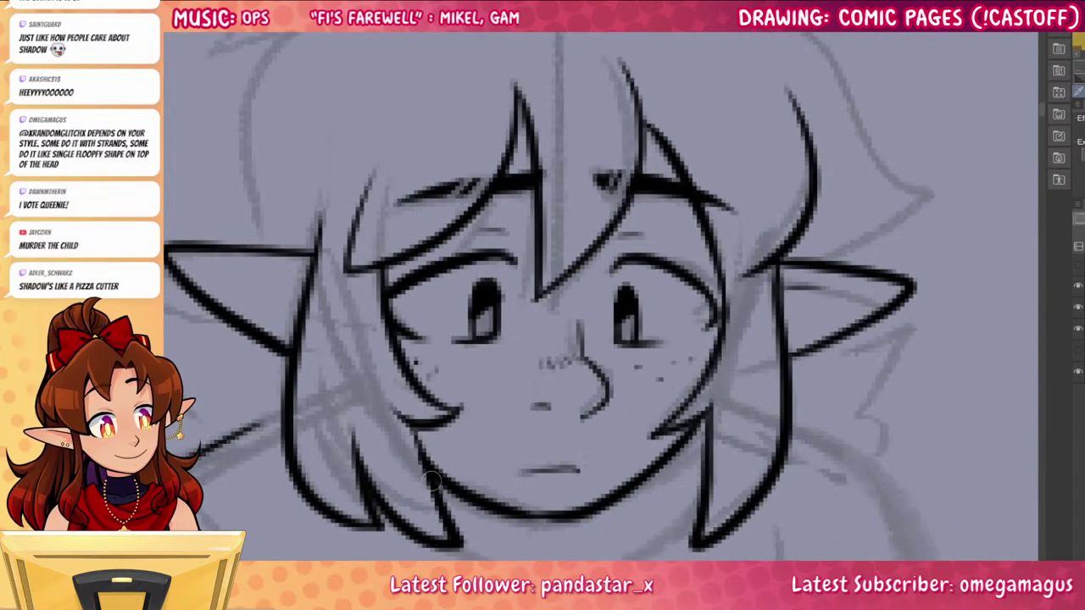
{"action": "key", "text": "ctrl+z"}
{"action": "mouse_move", "coordinate": [313, 254]}
{"action": "left_mouse_down"}
{"action": "mouse_move", "coordinate": [360, 316]}
{"action": "mouse_move", "coordinate": [428, 248]}
{"action": "mouse_move", "coordinate": [295, 255]}
{"action": "mouse_move", "coordinate": [427, 339]}
{"action": "left_mouse_up"}
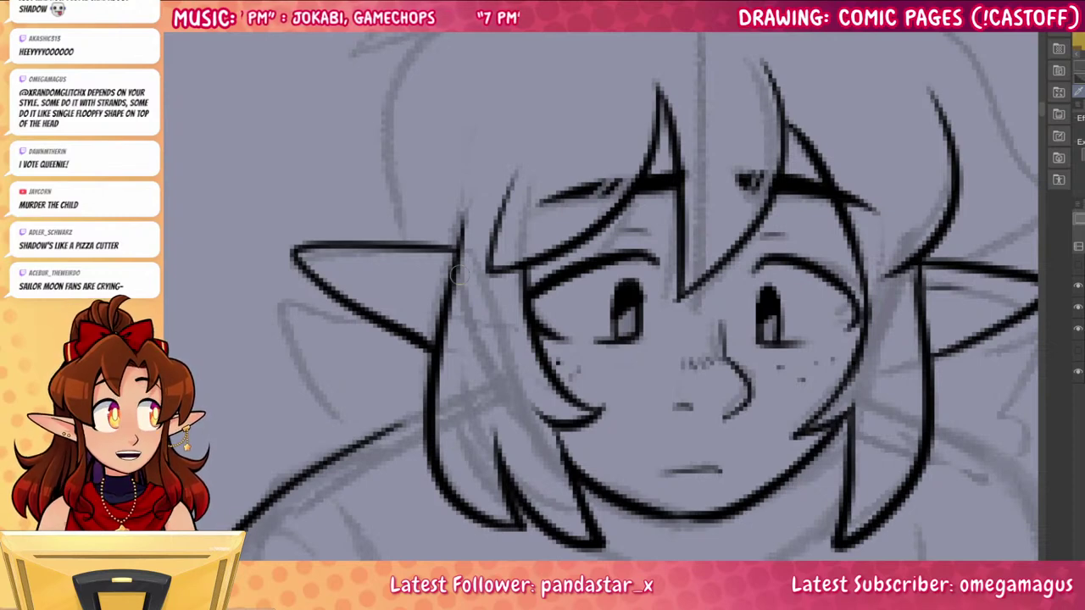
{"action": "left_click_drag", "start_coordinate": [452, 272], "coordinate": [359, 261]}
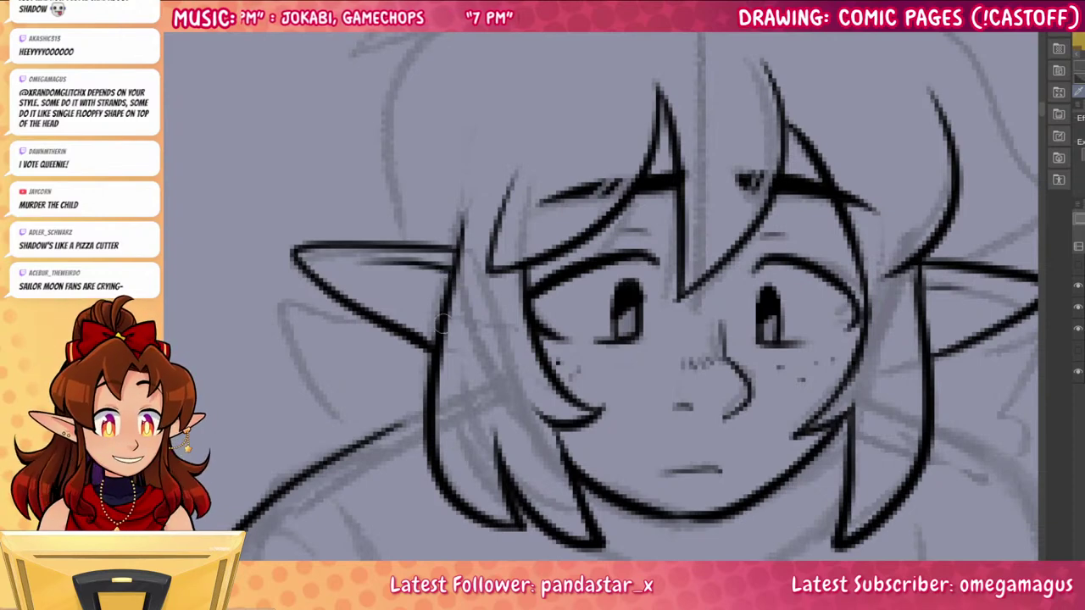
{"action": "key", "text": "ctrl+z"}
{"action": "left_click_drag", "start_coordinate": [449, 275], "coordinate": [370, 272]}
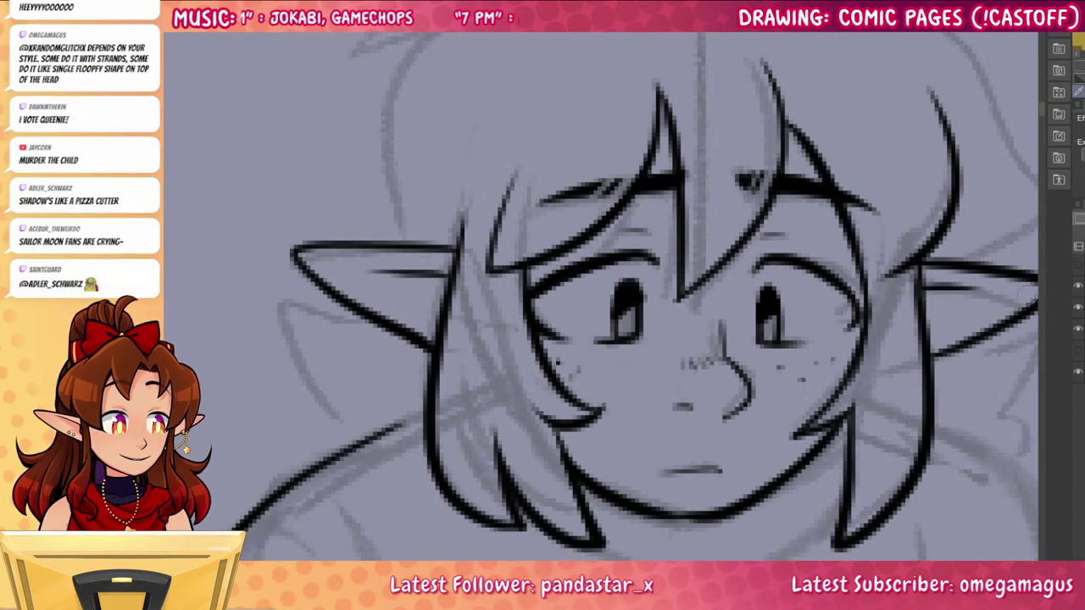
Ink the top outline of the hair with its crown tuft and the flicked point at the side
{"action": "left_click_drag", "start_coordinate": [861, 328], "coordinate": [797, 477]}
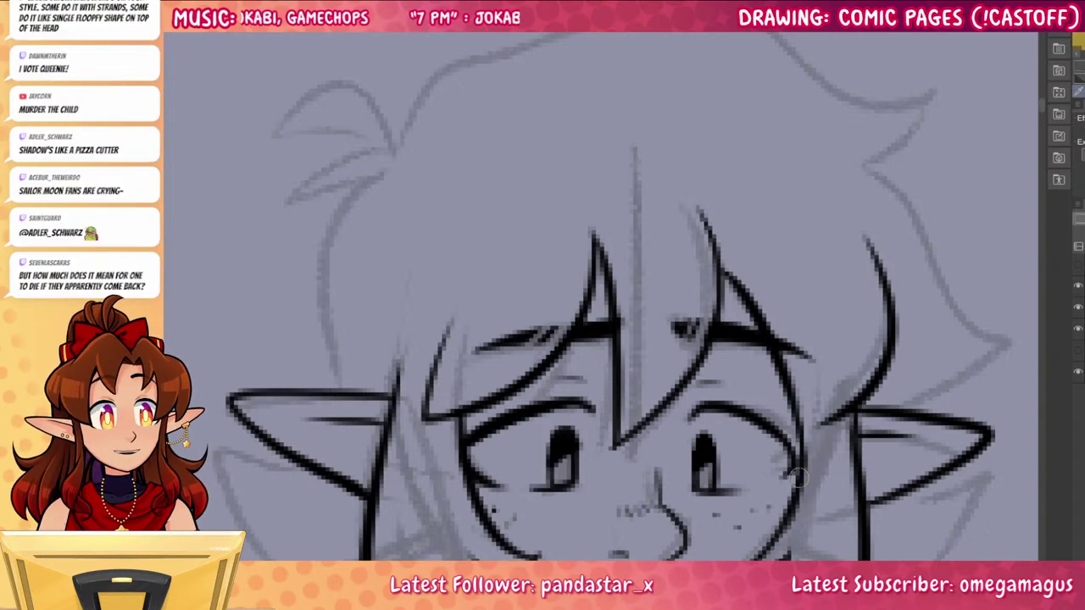
{"action": "scroll", "coordinate": [755, 466], "scroll_direction": "down", "scroll_amount": 5}
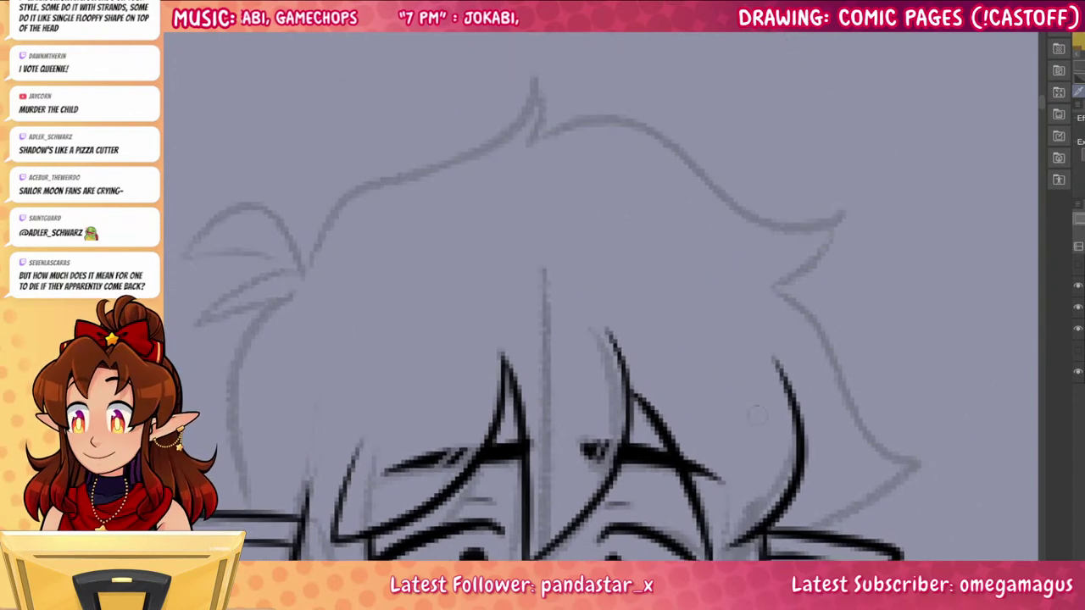
{"action": "mouse_move", "coordinate": [317, 336]}
{"action": "left_mouse_down"}
{"action": "mouse_move", "coordinate": [379, 228]}
{"action": "mouse_move", "coordinate": [542, 148]}
{"action": "mouse_move", "coordinate": [537, 124]}
{"action": "mouse_move", "coordinate": [542, 206]}
{"action": "mouse_move", "coordinate": [677, 199]}
{"action": "mouse_move", "coordinate": [856, 271]}
{"action": "left_mouse_up"}
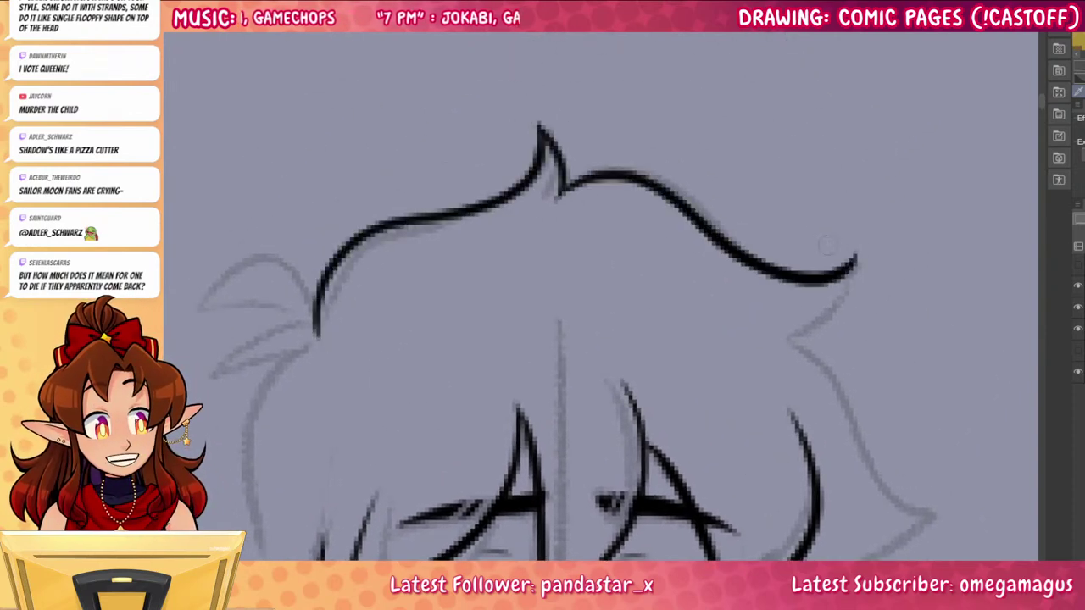
{"action": "key", "text": "ctrl+z"}
{"action": "mouse_move", "coordinate": [555, 181]}
{"action": "left_mouse_down"}
{"action": "mouse_move", "coordinate": [676, 200]}
{"action": "mouse_move", "coordinate": [843, 288]}
{"action": "mouse_move", "coordinate": [792, 348]}
{"action": "left_mouse_up"}
Ink the hair's side outlines down to both ears, spiky on one side and rounded on the other
{"action": "left_click_drag", "start_coordinate": [894, 451], "coordinate": [841, 304]}
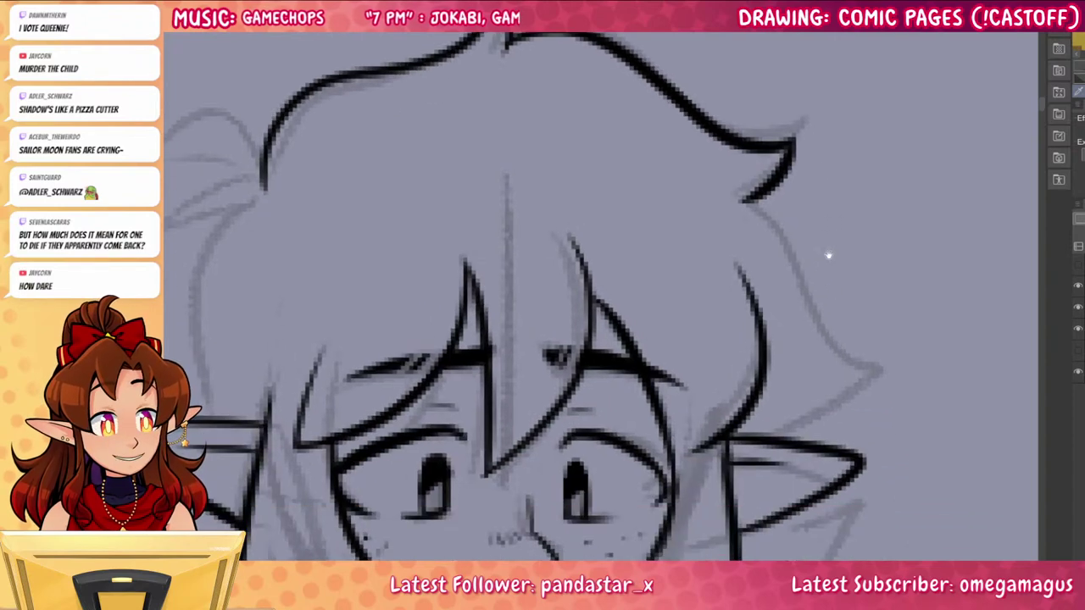
{"action": "left_click_drag", "start_coordinate": [752, 198], "coordinate": [878, 372]}
{"action": "left_click_drag", "start_coordinate": [877, 371], "coordinate": [811, 443]}
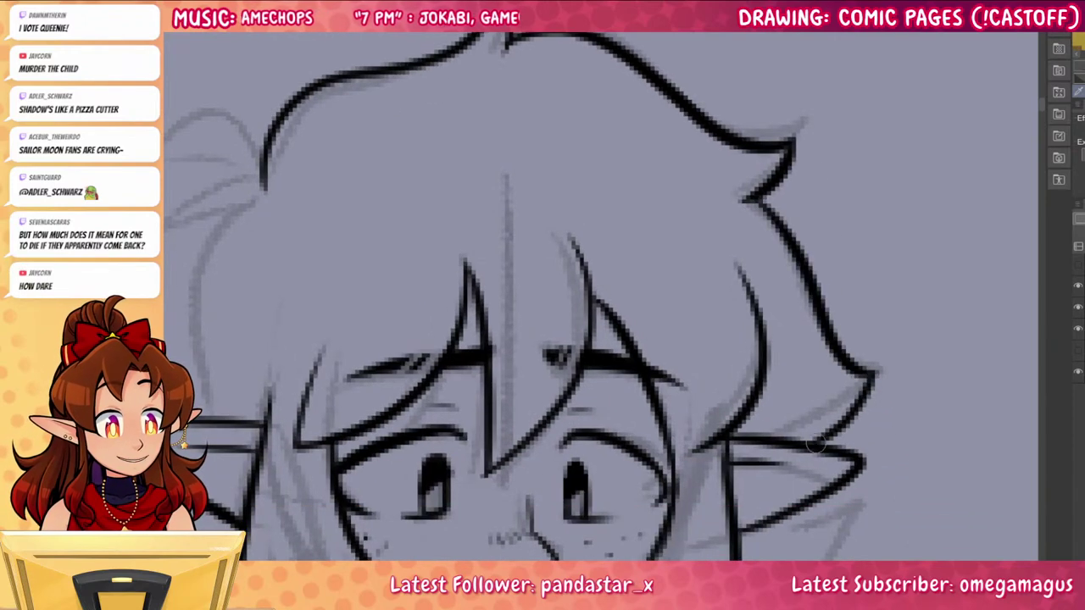
{"action": "left_click_drag", "start_coordinate": [570, 477], "coordinate": [883, 441]}
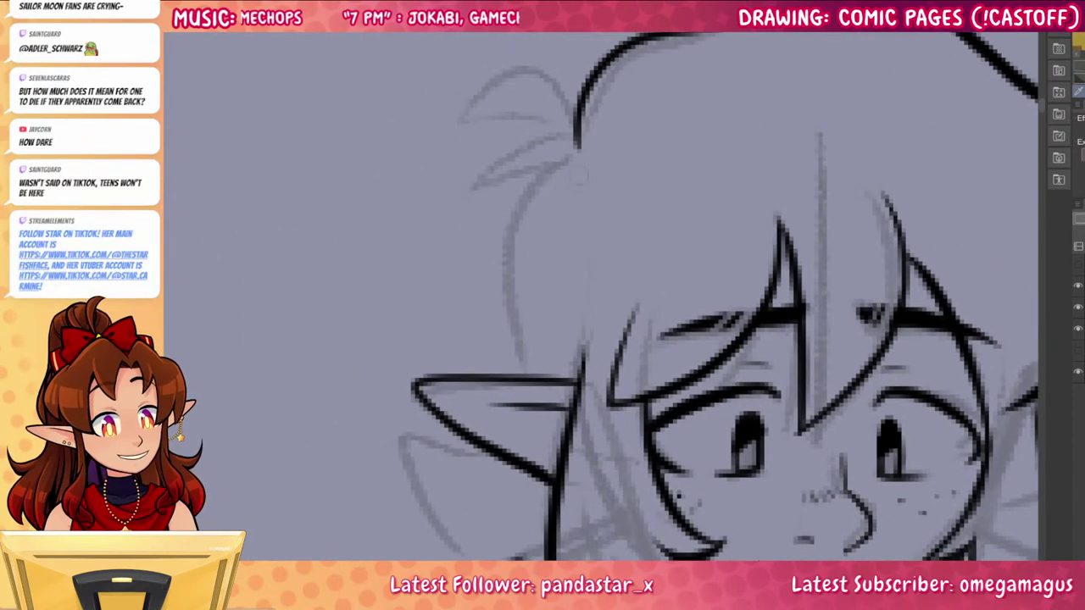
{"action": "mouse_move", "coordinate": [578, 156]}
{"action": "left_mouse_down"}
{"action": "mouse_move", "coordinate": [497, 223]}
{"action": "mouse_move", "coordinate": [501, 383]}
{"action": "left_mouse_up"}
Ink the two small tufts and short strand marks at the side of the head, and thicken the crown tuft
{"action": "left_click_drag", "start_coordinate": [657, 333], "coordinate": [646, 462]}
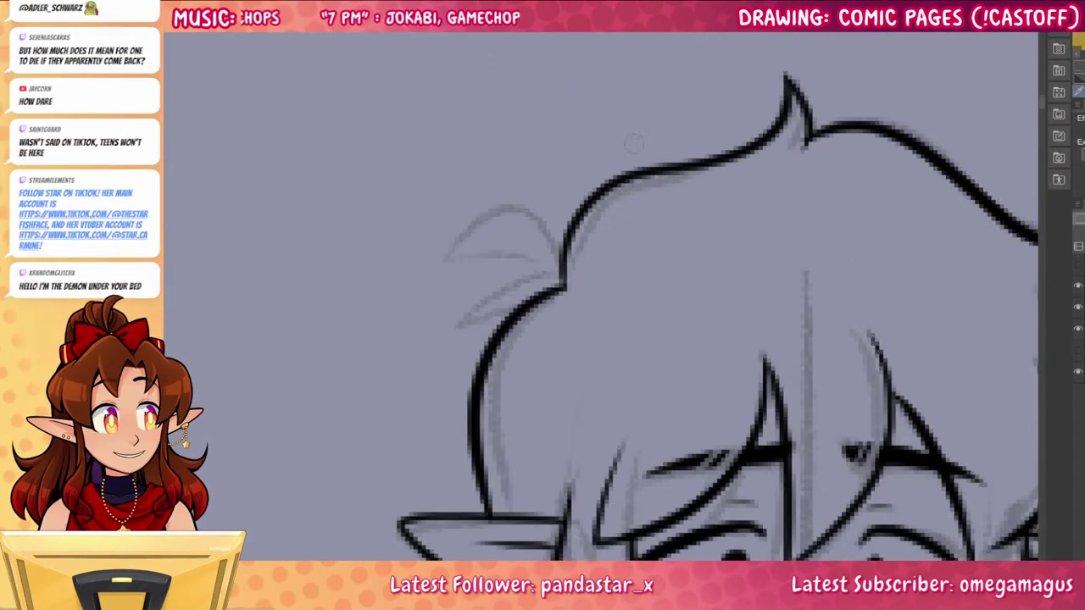
{"action": "left_click_drag", "start_coordinate": [581, 284], "coordinate": [604, 239]}
{"action": "left_click_drag", "start_coordinate": [593, 280], "coordinate": [619, 253]}
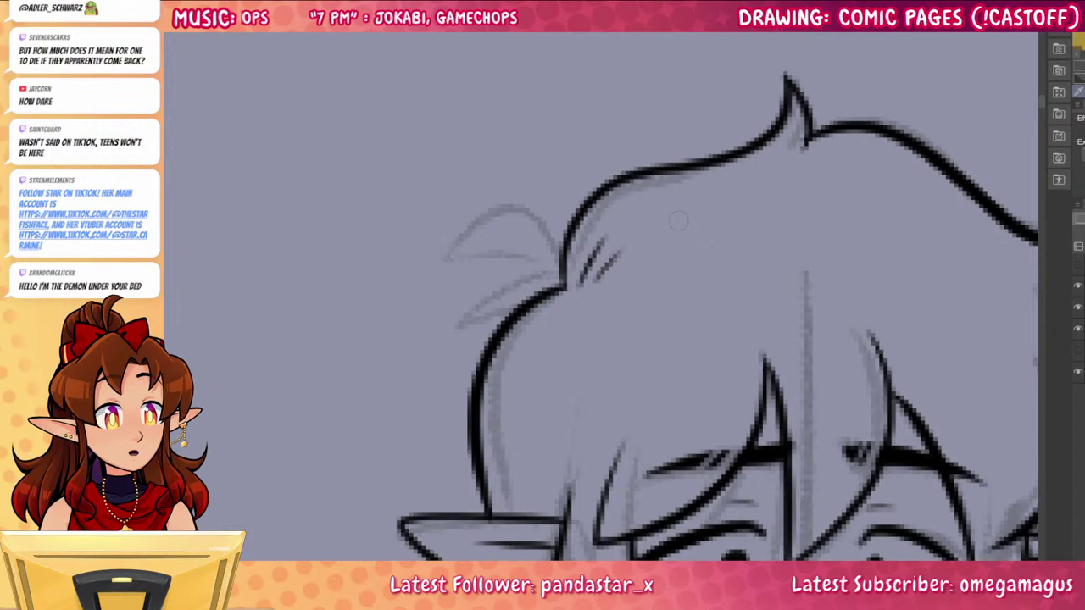
{"action": "mouse_move", "coordinate": [560, 280]}
{"action": "left_mouse_down"}
{"action": "mouse_move", "coordinate": [444, 285]}
{"action": "mouse_move", "coordinate": [565, 295]}
{"action": "mouse_move", "coordinate": [449, 361]}
{"action": "mouse_move", "coordinate": [497, 324]}
{"action": "left_mouse_up"}
{"action": "left_click_drag", "start_coordinate": [800, 97], "coordinate": [820, 139]}
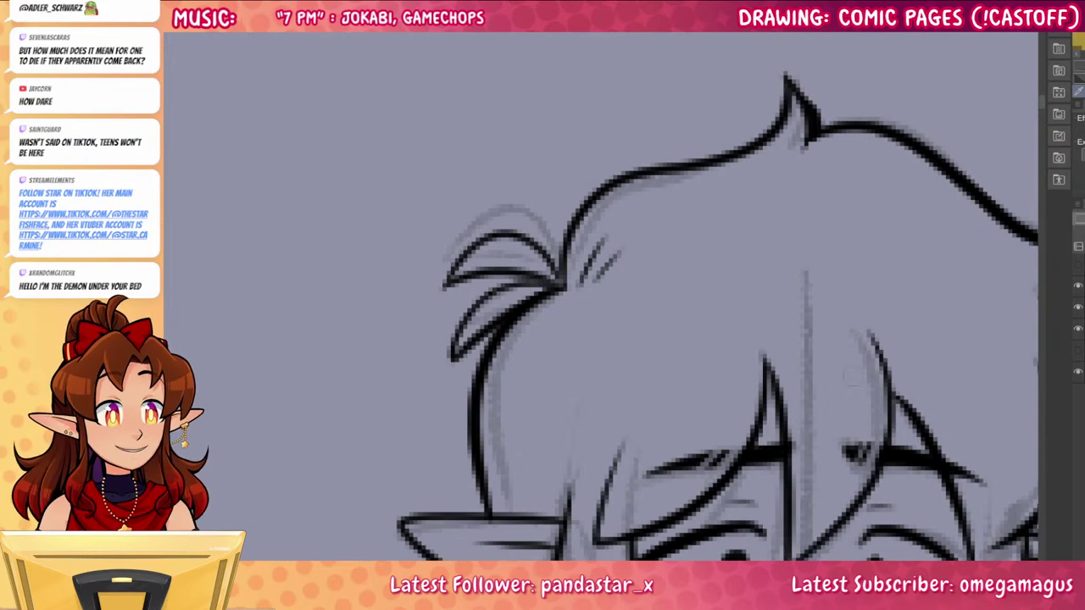
Ink the jagged back hair between the ear and the already inked shoulder
{"action": "scroll", "coordinate": [770, 358], "scroll_direction": "down", "scroll_amount": 5}
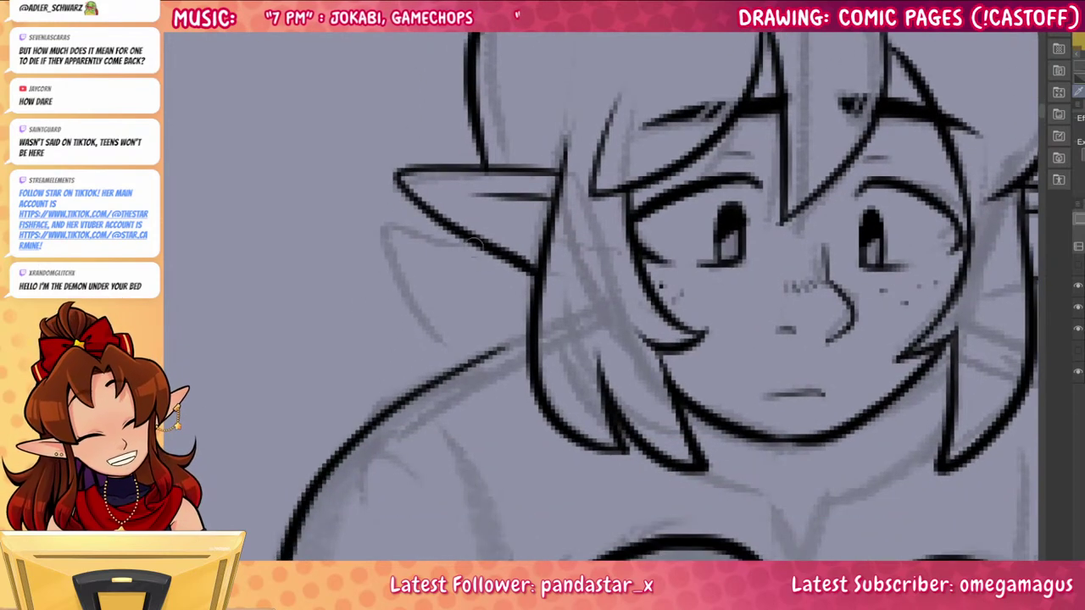
{"action": "mouse_move", "coordinate": [475, 244]}
{"action": "left_mouse_down"}
{"action": "mouse_move", "coordinate": [378, 217]}
{"action": "mouse_move", "coordinate": [434, 343]}
{"action": "mouse_move", "coordinate": [431, 382]}
{"action": "mouse_move", "coordinate": [418, 275]}
{"action": "left_mouse_up"}
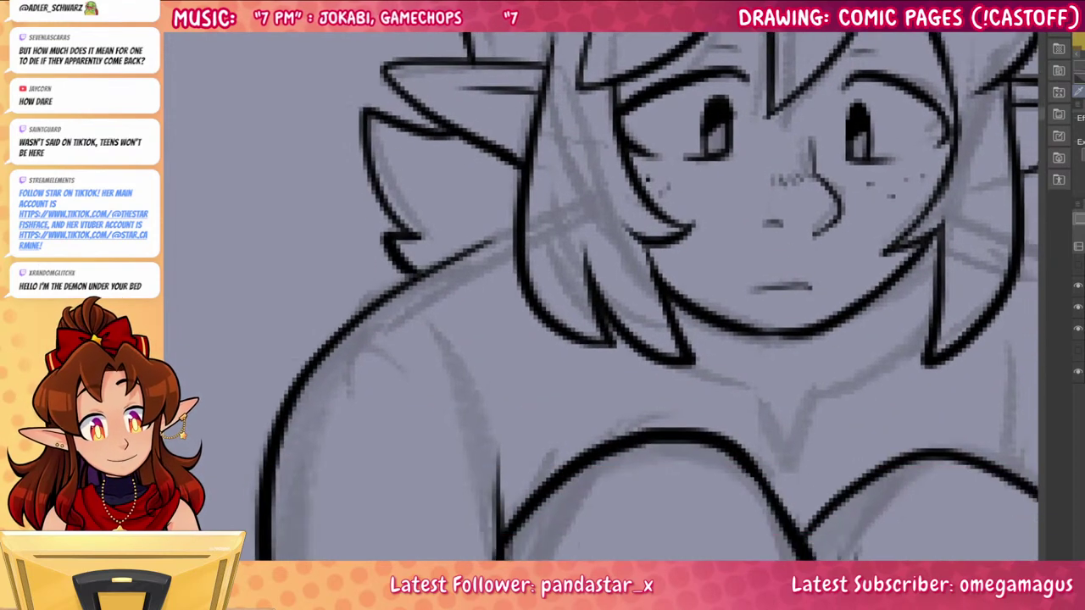
Ink the collar with its V-shaped notch beneath the chin and thicken the inner edge of the adjacent sidelock
{"action": "left_click_drag", "start_coordinate": [869, 405], "coordinate": [618, 386]}
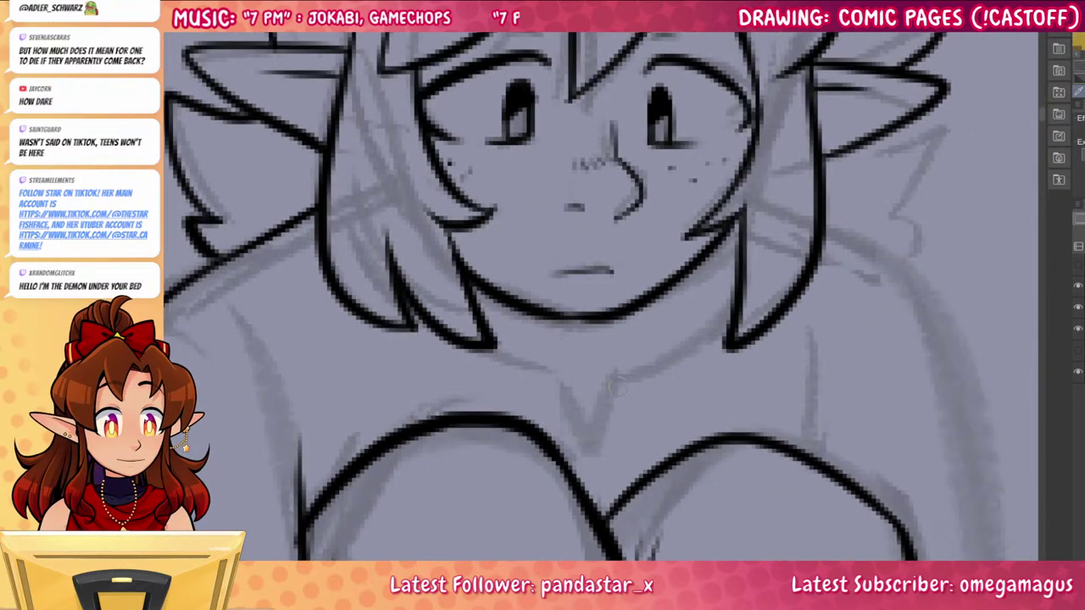
{"action": "mouse_move", "coordinate": [492, 335]}
{"action": "left_mouse_down"}
{"action": "mouse_move", "coordinate": [558, 376]}
{"action": "mouse_move", "coordinate": [583, 429]}
{"action": "mouse_move", "coordinate": [595, 356]}
{"action": "mouse_move", "coordinate": [712, 300]}
{"action": "mouse_move", "coordinate": [733, 281]}
{"action": "left_mouse_up"}
{"action": "left_click_drag", "start_coordinate": [738, 219], "coordinate": [731, 328]}
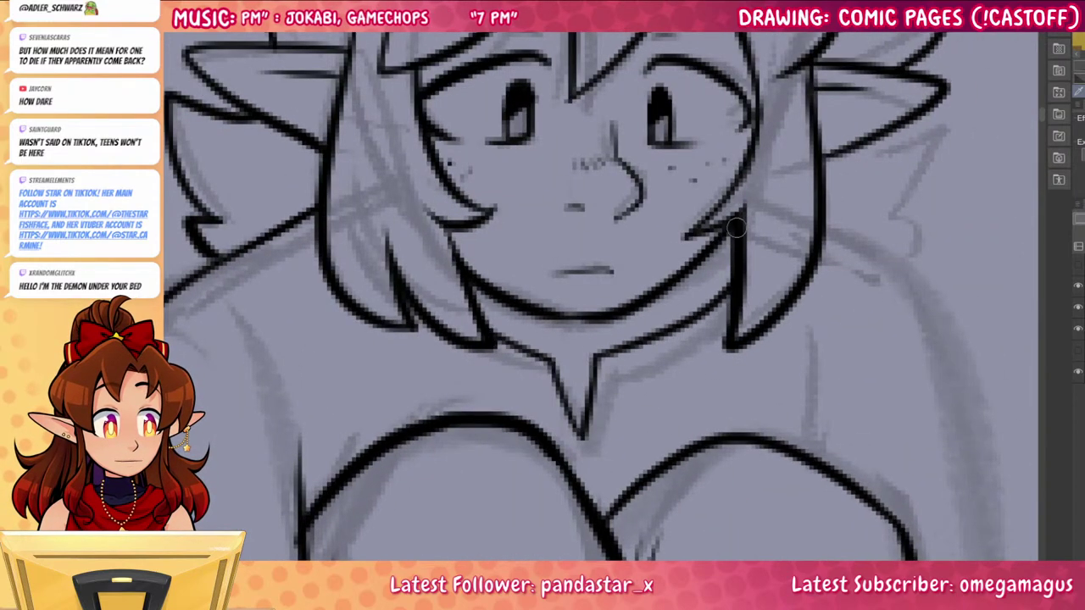
{"action": "left_click_drag", "start_coordinate": [736, 228], "coordinate": [685, 278]}
Ink the remaining shoulder curve, redoing its line, and the jagged back hair between it and the ear
{"action": "mouse_move", "coordinate": [870, 316]}
{"action": "left_mouse_down"}
{"action": "mouse_move", "coordinate": [842, 380]}
{"action": "mouse_move", "coordinate": [741, 386]}
{"action": "mouse_move", "coordinate": [700, 264]}
{"action": "left_mouse_up"}
{"action": "mouse_move", "coordinate": [656, 165]}
{"action": "left_mouse_down"}
{"action": "mouse_move", "coordinate": [764, 310]}
{"action": "mouse_move", "coordinate": [822, 496]}
{"action": "mouse_move", "coordinate": [697, 196]}
{"action": "mouse_move", "coordinate": [828, 556]}
{"action": "left_mouse_up"}
{"action": "key", "text": "ctrl+z"}
{"action": "left_click_drag", "start_coordinate": [825, 224], "coordinate": [828, 365]}
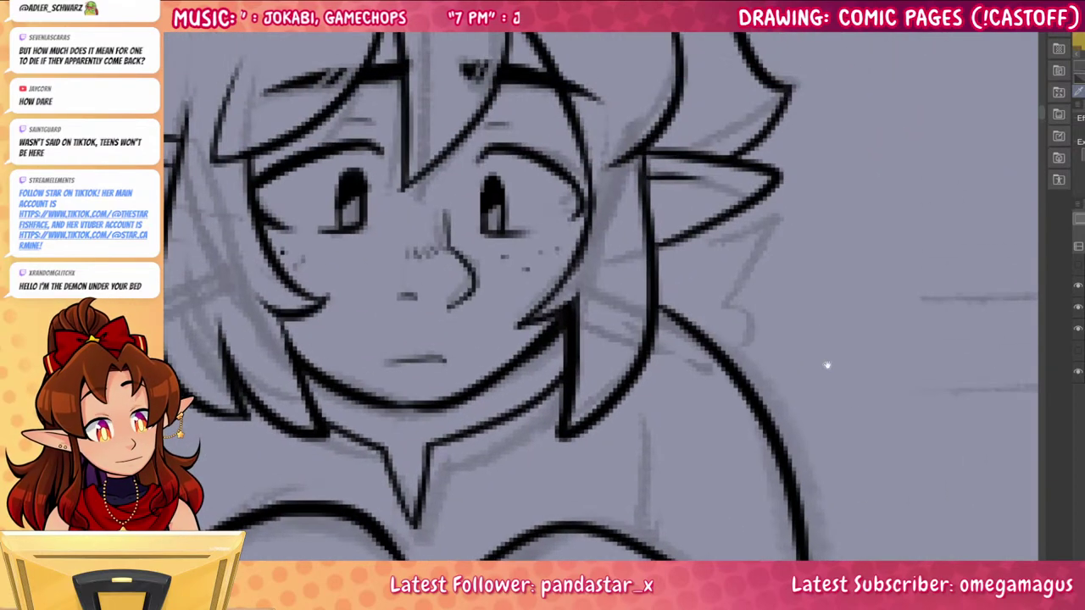
{"action": "left_click_drag", "start_coordinate": [708, 232], "coordinate": [780, 217]}
{"action": "mouse_move", "coordinate": [781, 217]}
{"action": "left_mouse_down"}
{"action": "mouse_move", "coordinate": [729, 325]}
{"action": "mouse_move", "coordinate": [749, 380]}
{"action": "left_mouse_up"}
{"action": "left_click_drag", "start_coordinate": [712, 449], "coordinate": [900, 387]}
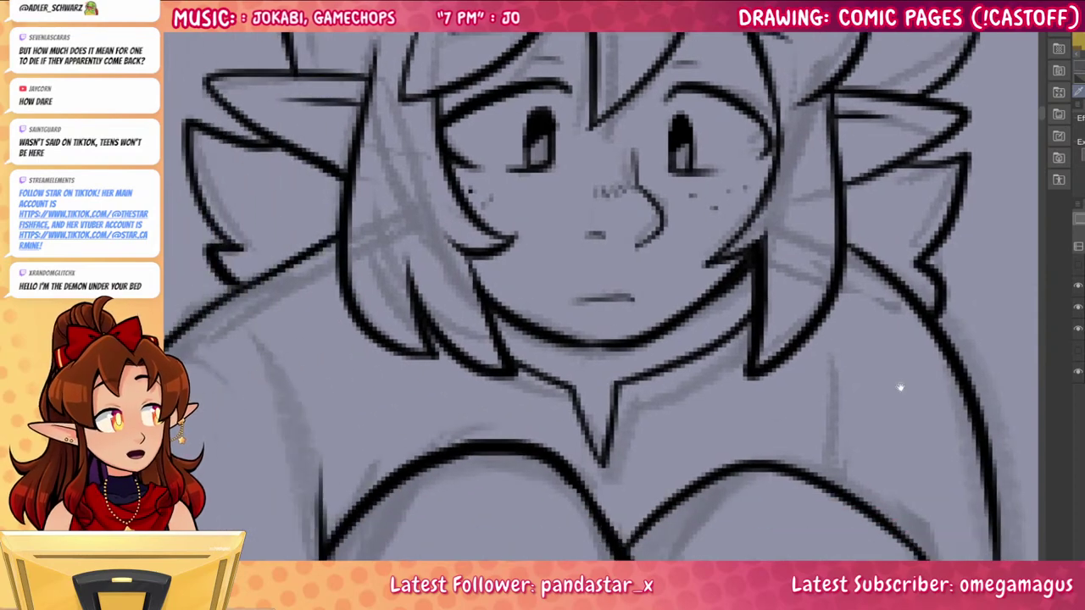
Ink short fold lines on the second figure's shirt beside the outer edges of both raised knees
{"action": "scroll", "coordinate": [900, 388], "scroll_direction": "down", "scroll_amount": 2}
{"action": "scroll", "coordinate": [533, 311], "scroll_direction": "down", "scroll_amount": 3}
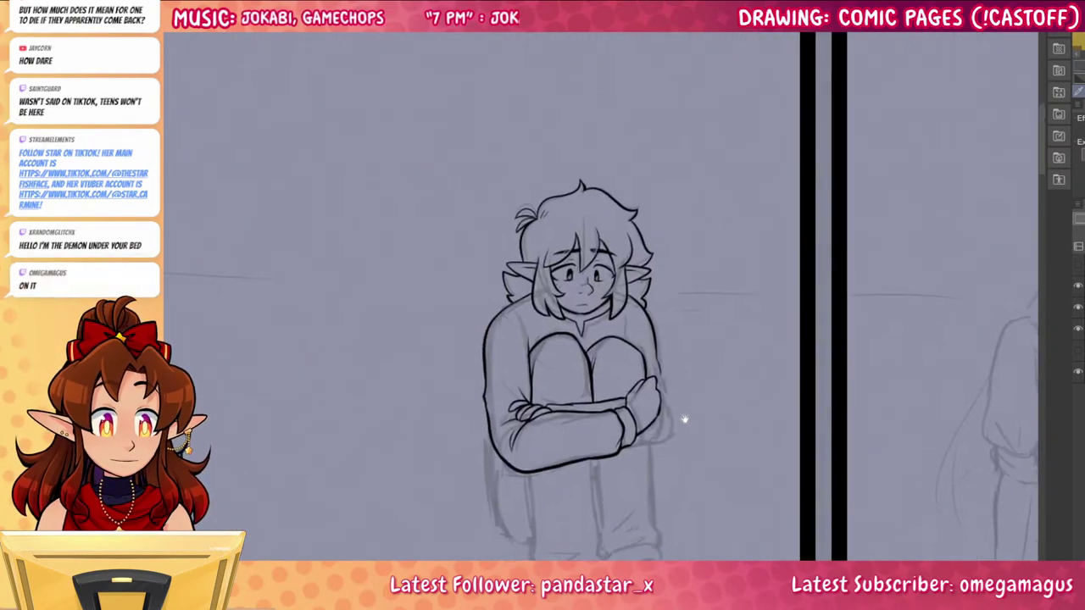
{"action": "scroll", "coordinate": [685, 419], "scroll_direction": "up", "scroll_amount": 3}
{"action": "mouse_move", "coordinate": [465, 236]}
{"action": "left_mouse_down"}
{"action": "mouse_move", "coordinate": [465, 179]}
{"action": "mouse_move", "coordinate": [453, 182]}
{"action": "left_mouse_up"}
{"action": "mouse_move", "coordinate": [678, 210]}
{"action": "left_mouse_down"}
{"action": "mouse_move", "coordinate": [676, 163]}
{"action": "mouse_move", "coordinate": [687, 189]}
{"action": "left_mouse_up"}
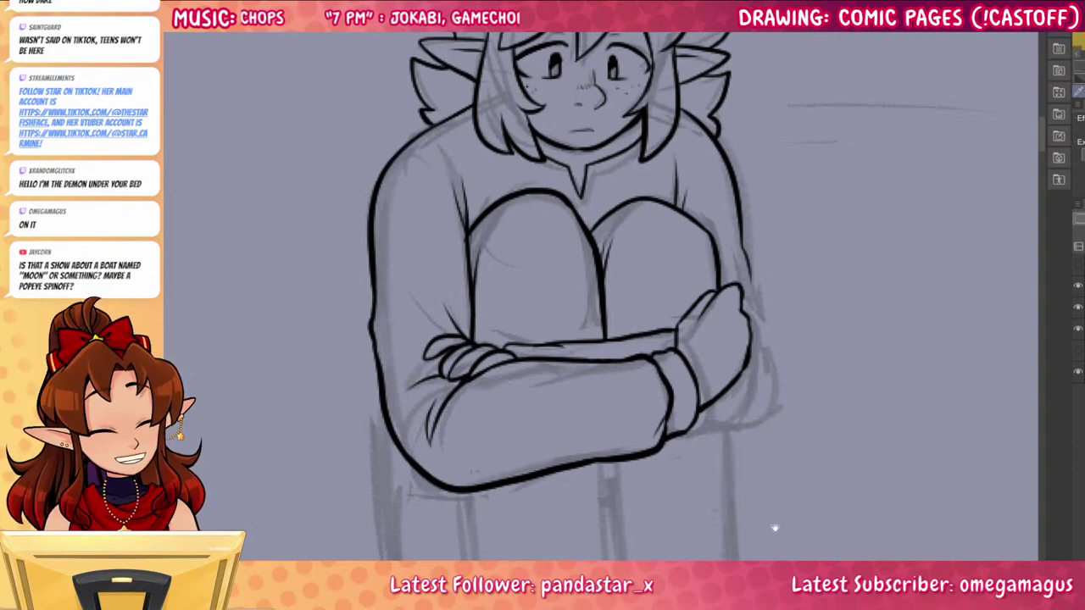
Ink the outer forearm, bent elbow and sleeve underside behind the gripping hand, redoing the underside, and add a short fold near the hand
{"action": "scroll", "coordinate": [772, 526], "scroll_direction": "down", "scroll_amount": 3}
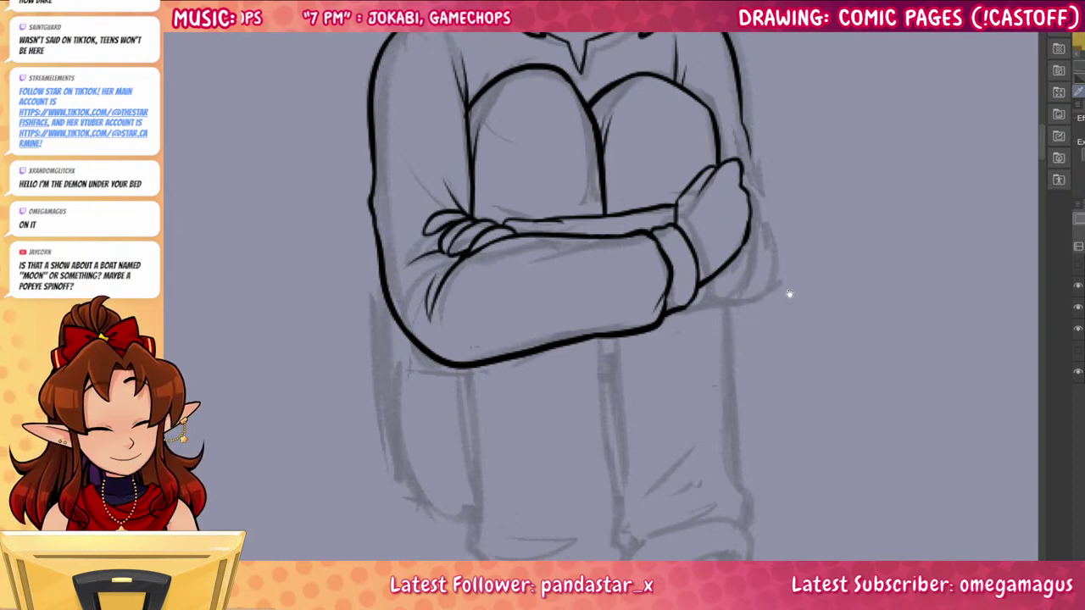
{"action": "scroll", "coordinate": [786, 295], "scroll_direction": "up", "scroll_amount": 5}
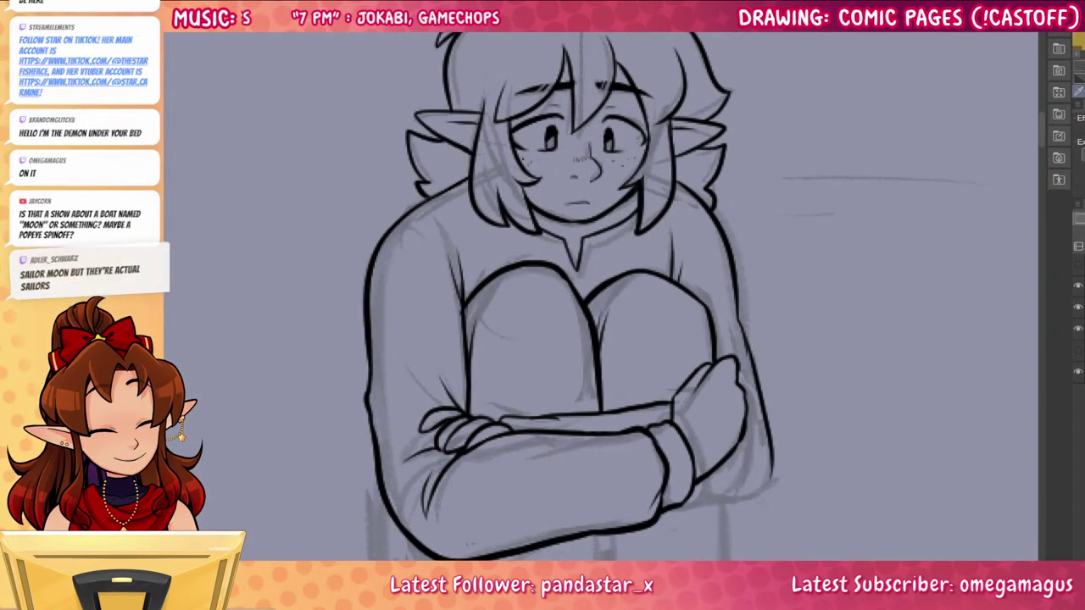
{"action": "scroll", "coordinate": [744, 342], "scroll_direction": "down", "scroll_amount": 3}
{"action": "left_click_drag", "start_coordinate": [659, 419], "coordinate": [775, 370]}
{"action": "key", "text": "ctrl+z"}
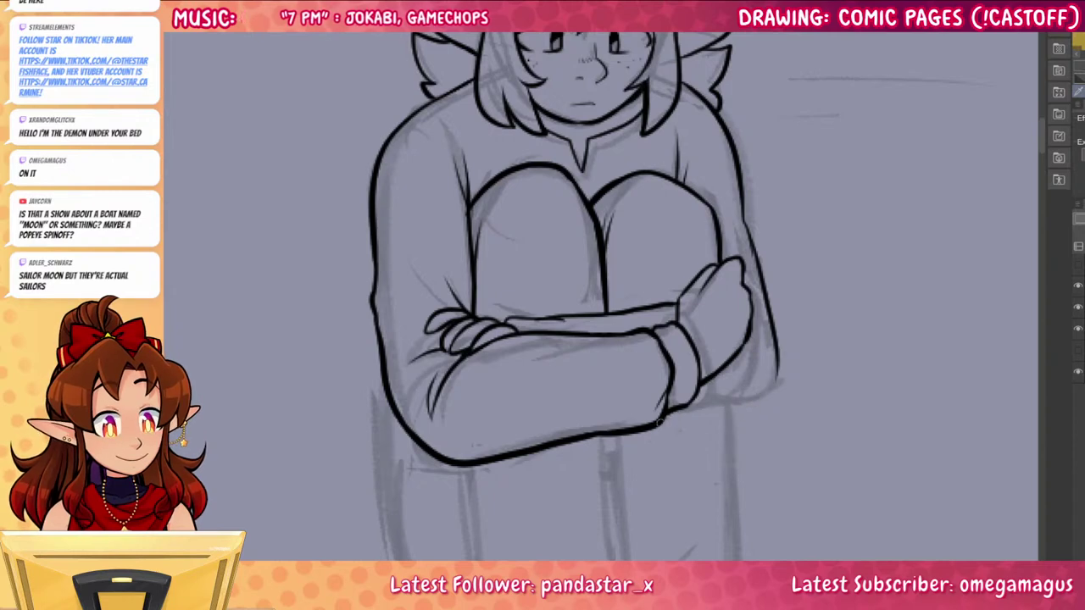
{"action": "mouse_move", "coordinate": [661, 421]}
{"action": "left_mouse_down"}
{"action": "mouse_move", "coordinate": [721, 416]}
{"action": "mouse_move", "coordinate": [778, 350]}
{"action": "mouse_move", "coordinate": [767, 386]}
{"action": "left_mouse_up"}
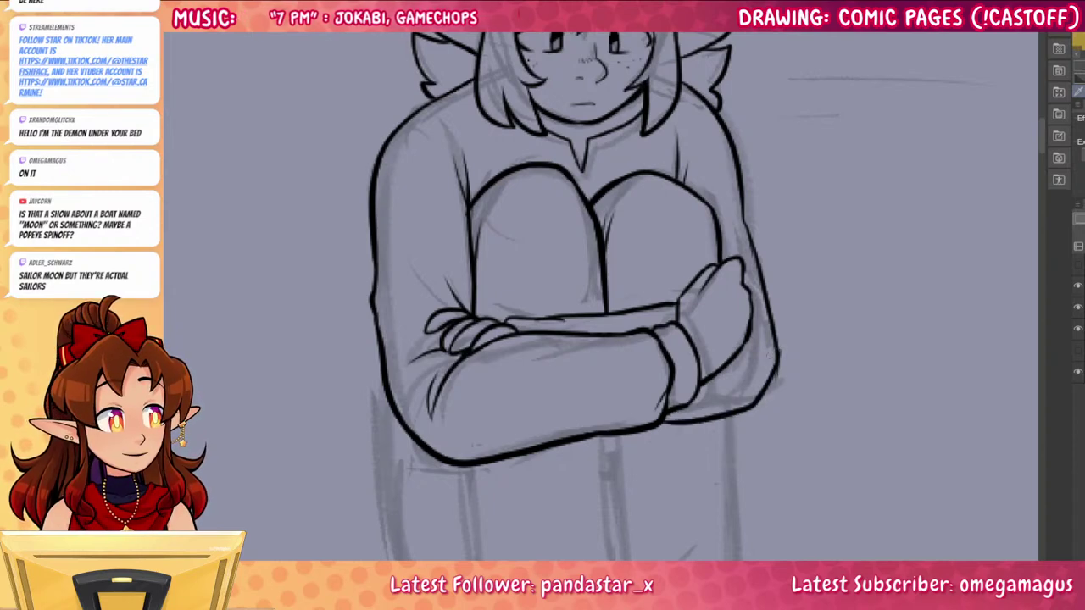
{"action": "key", "text": "ctrl+z"}
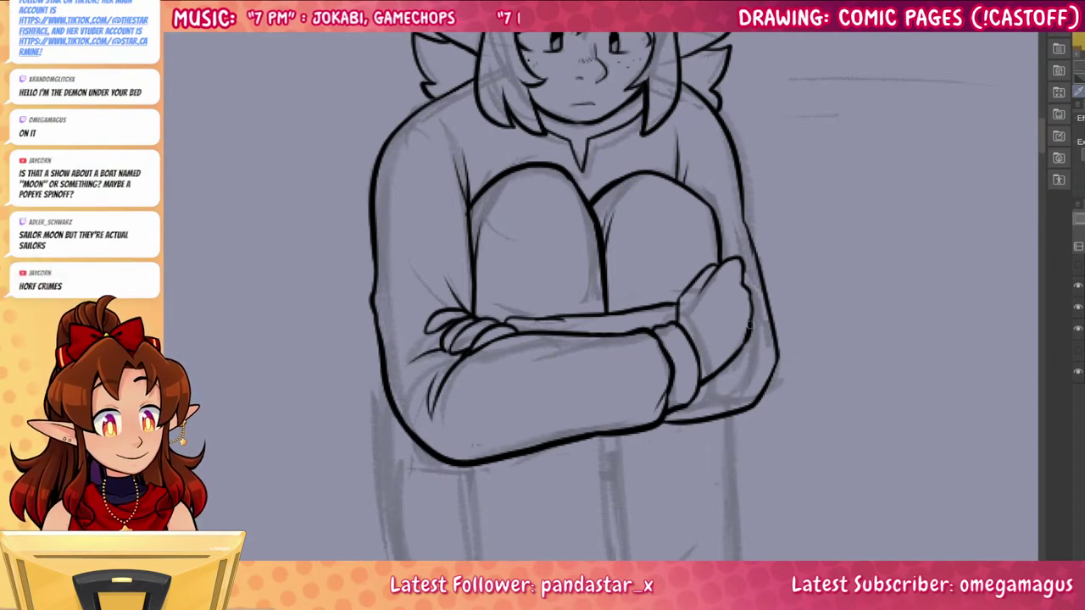
{"action": "left_click_drag", "start_coordinate": [752, 325], "coordinate": [766, 354]}
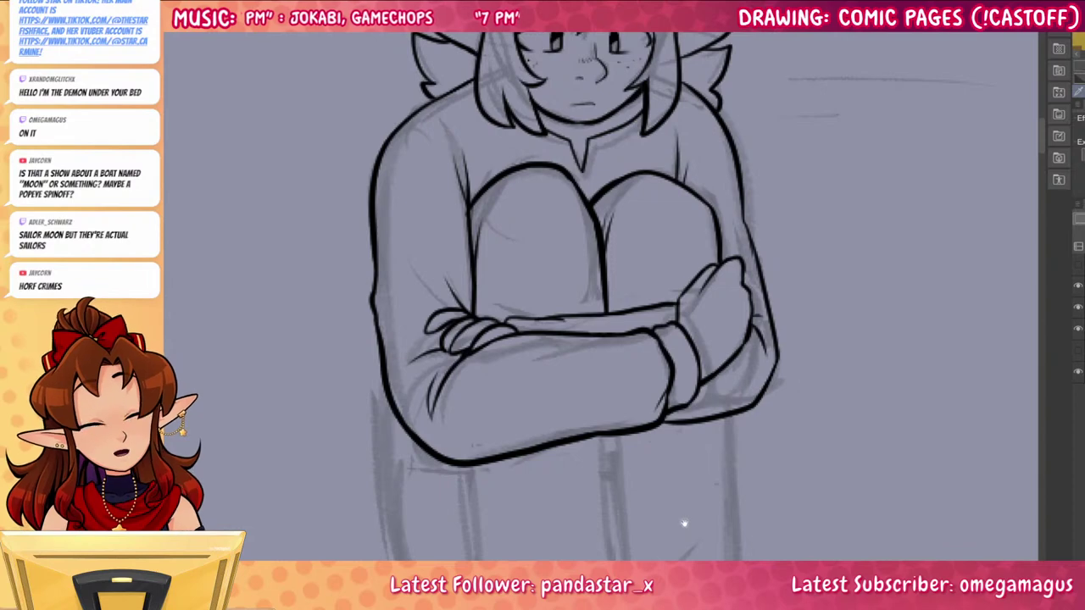
Ink the first trouser leg below the folded arms, including its wavy cuff, both side edges and the ankle folds
{"action": "scroll", "coordinate": [724, 519], "scroll_direction": "down", "scroll_amount": 5}
{"action": "mouse_move", "coordinate": [494, 243]}
{"action": "left_mouse_down"}
{"action": "mouse_move", "coordinate": [499, 426]}
{"action": "mouse_move", "coordinate": [522, 481]}
{"action": "mouse_move", "coordinate": [623, 445]}
{"action": "mouse_move", "coordinate": [645, 457]}
{"action": "mouse_move", "coordinate": [637, 464]}
{"action": "mouse_move", "coordinate": [653, 446]}
{"action": "mouse_move", "coordinate": [650, 349]}
{"action": "left_mouse_up"}
{"action": "key", "text": "ctrl+z"}
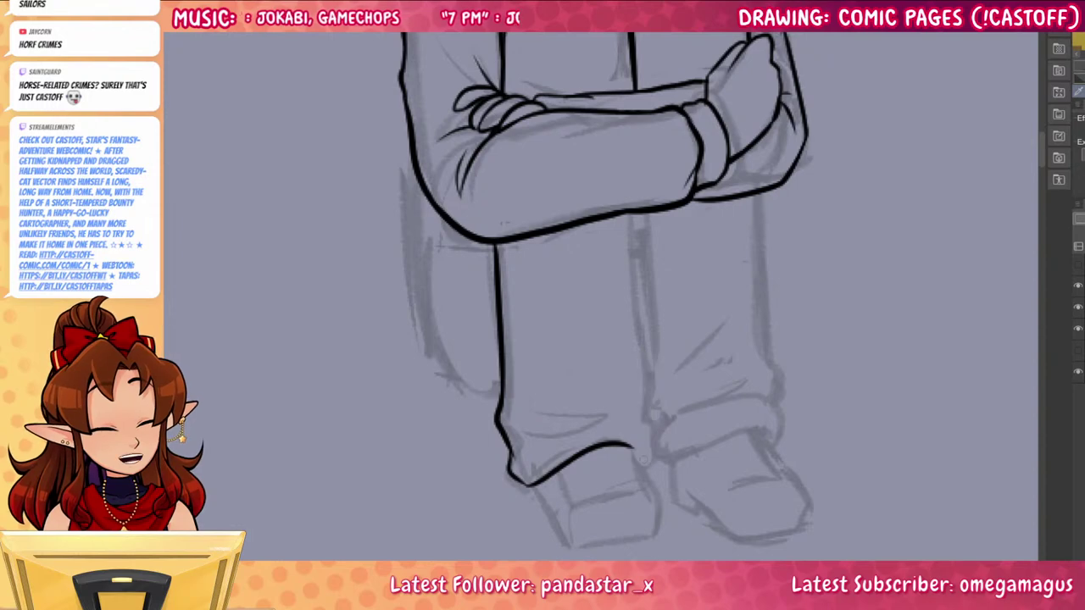
{"action": "mouse_move", "coordinate": [644, 463]}
{"action": "left_mouse_down"}
{"action": "mouse_move", "coordinate": [655, 398]}
{"action": "mouse_move", "coordinate": [634, 206]}
{"action": "mouse_move", "coordinate": [653, 389]}
{"action": "left_mouse_up"}
{"action": "key", "text": "ctrl+z"}
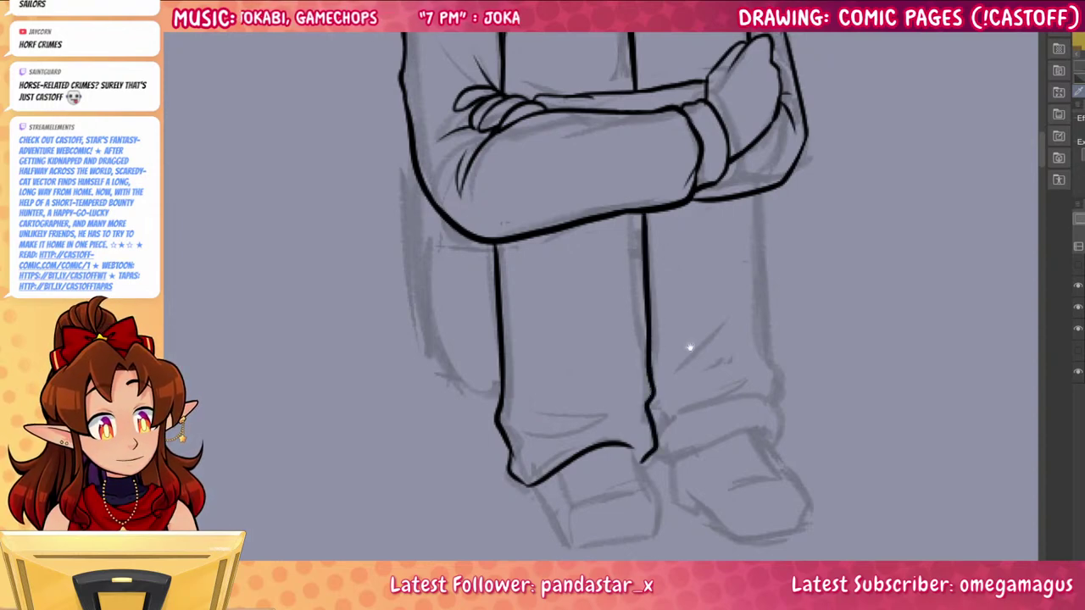
{"action": "left_click_drag", "start_coordinate": [690, 348], "coordinate": [695, 328]}
{"action": "mouse_move", "coordinate": [530, 434]}
{"action": "left_mouse_down"}
{"action": "mouse_move", "coordinate": [636, 423]}
{"action": "mouse_move", "coordinate": [547, 386]}
{"action": "mouse_move", "coordinate": [526, 302]}
{"action": "left_mouse_up"}
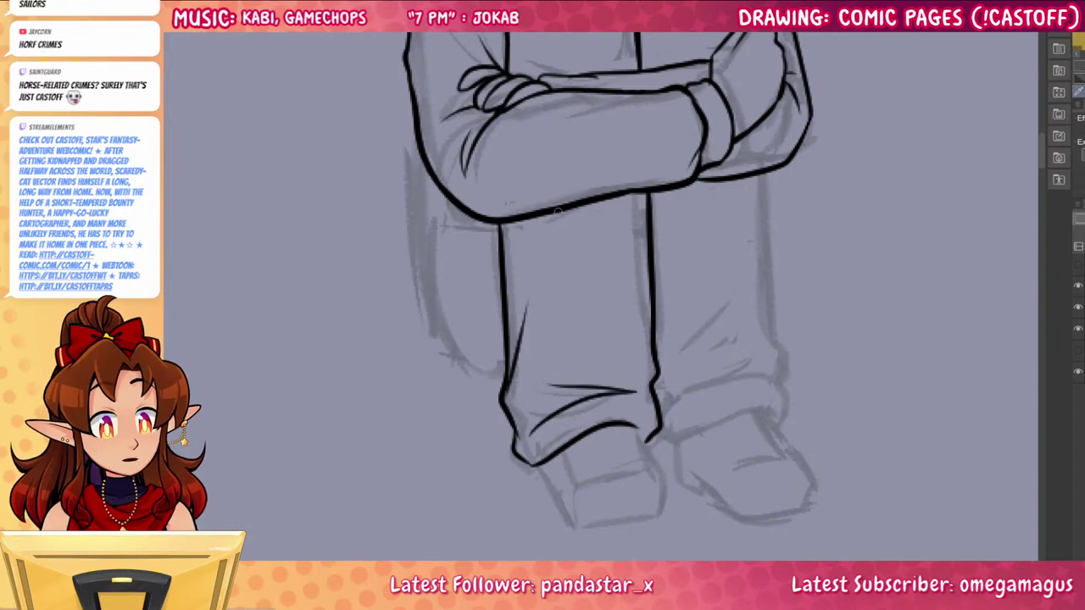
Ink the other trouser leg with its bunched cuff, cuff line and diagonal fold marks above the ankle
{"action": "left_click_drag", "start_coordinate": [828, 462], "coordinate": [803, 536]}
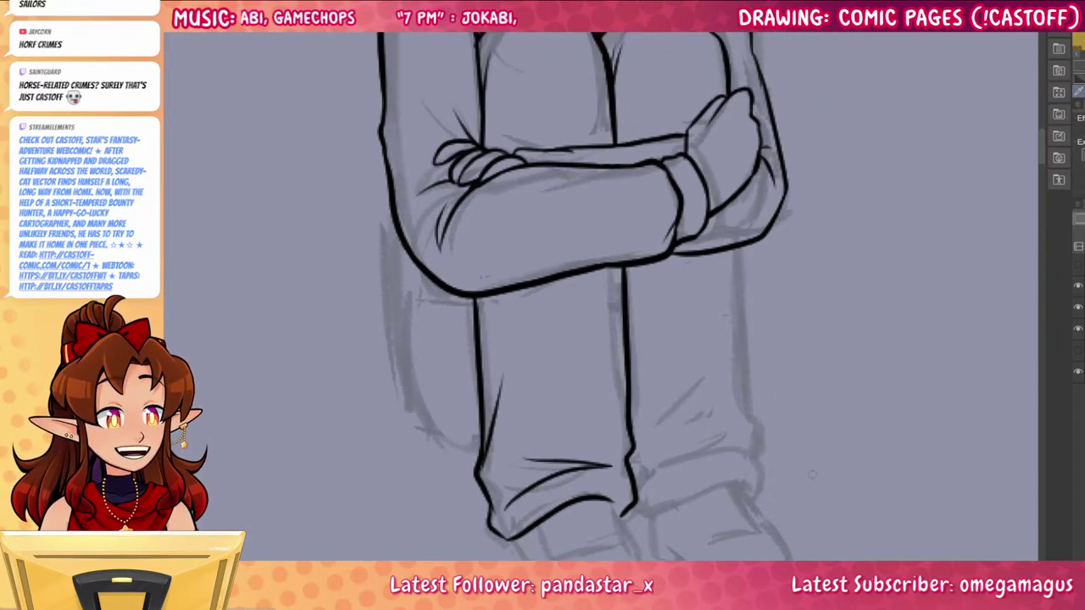
{"action": "mouse_move", "coordinate": [743, 246]}
{"action": "left_mouse_down"}
{"action": "mouse_move", "coordinate": [757, 380]}
{"action": "mouse_move", "coordinate": [742, 268]}
{"action": "mouse_move", "coordinate": [745, 388]}
{"action": "mouse_move", "coordinate": [763, 479]}
{"action": "mouse_move", "coordinate": [752, 498]}
{"action": "mouse_move", "coordinate": [625, 513]}
{"action": "left_mouse_up"}
{"action": "key", "text": "ctrl+z"}
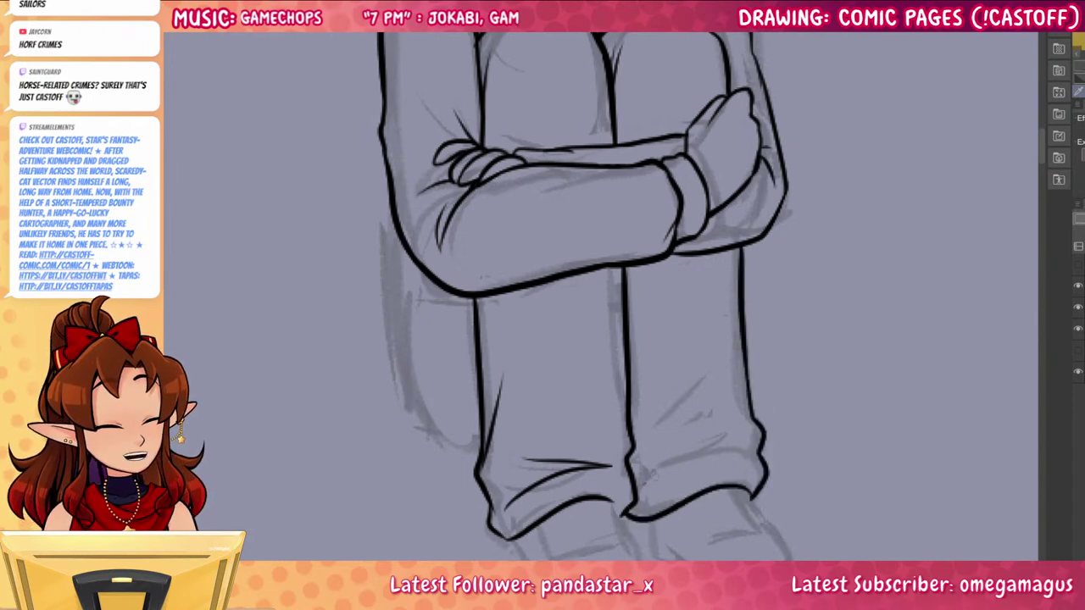
{"action": "left_click_drag", "start_coordinate": [643, 473], "coordinate": [746, 452]}
{"action": "left_click_drag", "start_coordinate": [632, 441], "coordinate": [664, 351]}
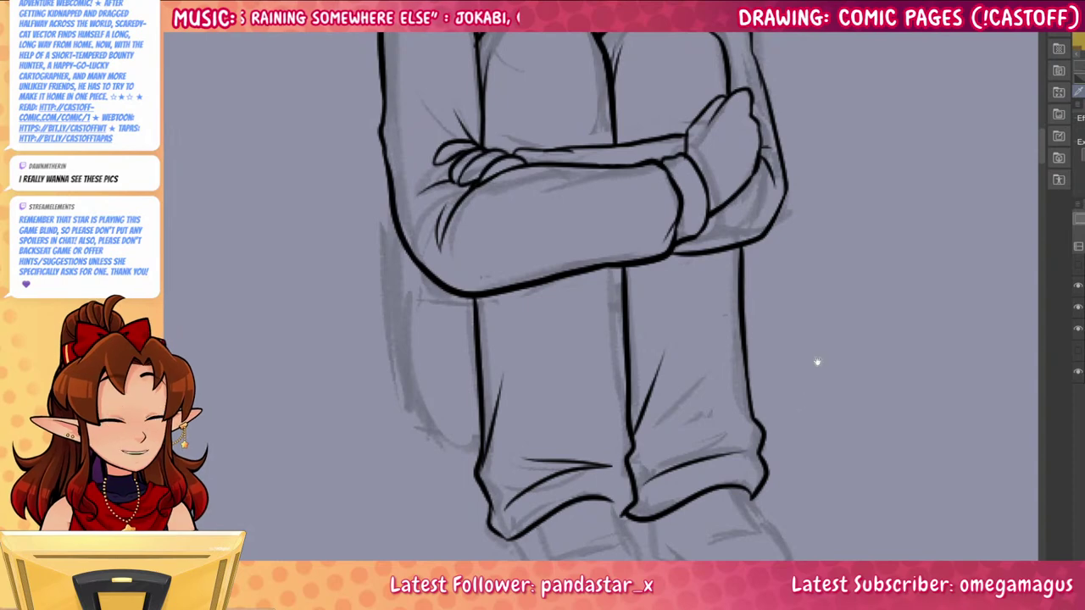
{"action": "left_click_drag", "start_coordinate": [815, 469], "coordinate": [831, 345]}
{"action": "scroll", "coordinate": [730, 345], "scroll_direction": "up", "scroll_amount": 5}
{"action": "left_click_drag", "start_coordinate": [642, 273], "coordinate": [764, 214]}
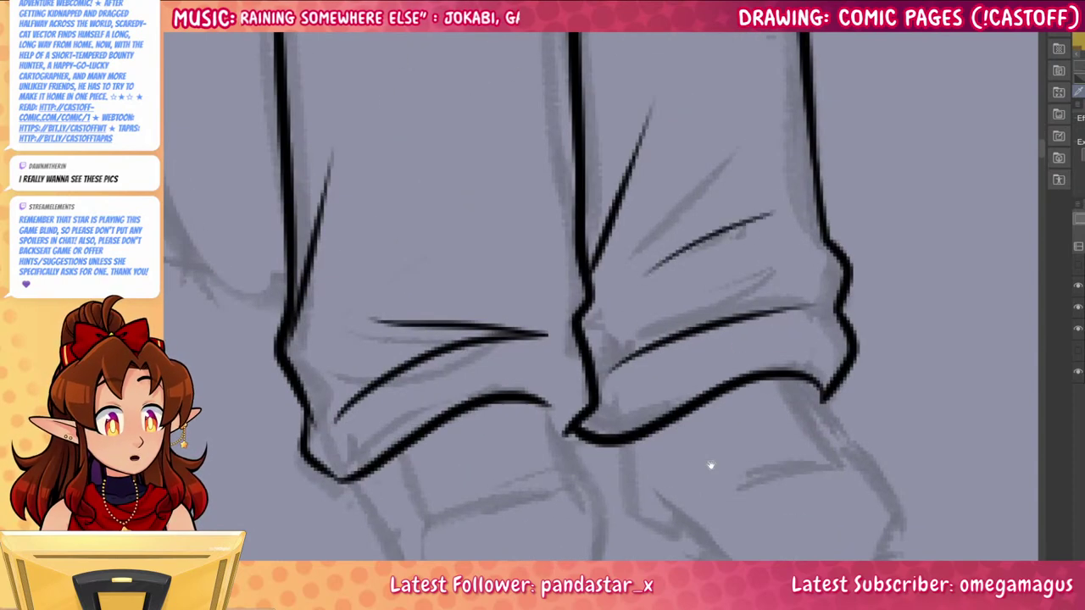
Ink the outlines of both shoes beneath the trouser cuffs, including the heel notch on the second shoe
{"action": "left_click_drag", "start_coordinate": [711, 465], "coordinate": [789, 297]}
{"action": "mouse_move", "coordinate": [424, 311]}
{"action": "left_mouse_down"}
{"action": "mouse_move", "coordinate": [441, 364]}
{"action": "mouse_move", "coordinate": [493, 431]}
{"action": "mouse_move", "coordinate": [583, 440]}
{"action": "mouse_move", "coordinate": [639, 428]}
{"action": "left_mouse_up"}
{"action": "key", "text": "ctrl+z"}
{"action": "mouse_move", "coordinate": [610, 232]}
{"action": "left_mouse_down"}
{"action": "mouse_move", "coordinate": [652, 322]}
{"action": "mouse_move", "coordinate": [671, 416]}
{"action": "mouse_move", "coordinate": [573, 442]}
{"action": "left_mouse_up"}
{"action": "mouse_move", "coordinate": [751, 460]}
{"action": "left_mouse_down"}
{"action": "mouse_move", "coordinate": [593, 472]}
{"action": "mouse_move", "coordinate": [559, 458]}
{"action": "left_mouse_up"}
{"action": "mouse_move", "coordinate": [492, 275]}
{"action": "left_mouse_down"}
{"action": "mouse_move", "coordinate": [541, 352]}
{"action": "mouse_move", "coordinate": [560, 354]}
{"action": "mouse_move", "coordinate": [631, 412]}
{"action": "mouse_move", "coordinate": [734, 429]}
{"action": "left_mouse_up"}
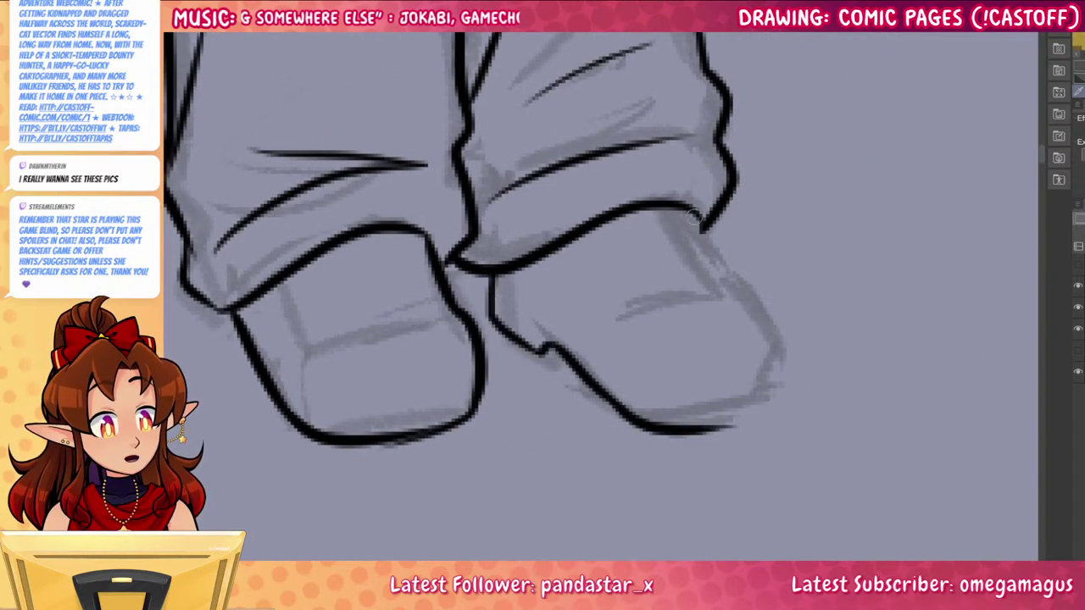
{"action": "mouse_move", "coordinate": [697, 214]}
{"action": "left_mouse_down"}
{"action": "mouse_move", "coordinate": [778, 373]}
{"action": "mouse_move", "coordinate": [678, 429]}
{"action": "mouse_move", "coordinate": [655, 427]}
{"action": "left_mouse_up"}
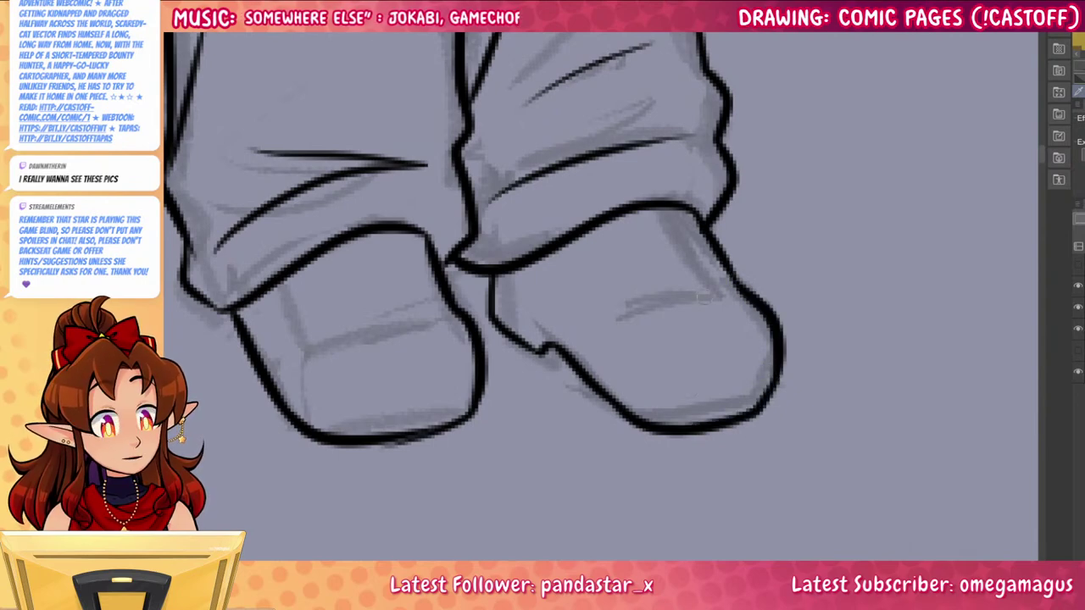
Ink thin crease lines across the tops of both shoes, redrawing the first shoe's crease slightly higher
{"action": "left_click_drag", "start_coordinate": [722, 293], "coordinate": [615, 312]}
{"action": "left_click_drag", "start_coordinate": [678, 287], "coordinate": [661, 290]}
{"action": "left_click_drag", "start_coordinate": [428, 317], "coordinate": [322, 336]}
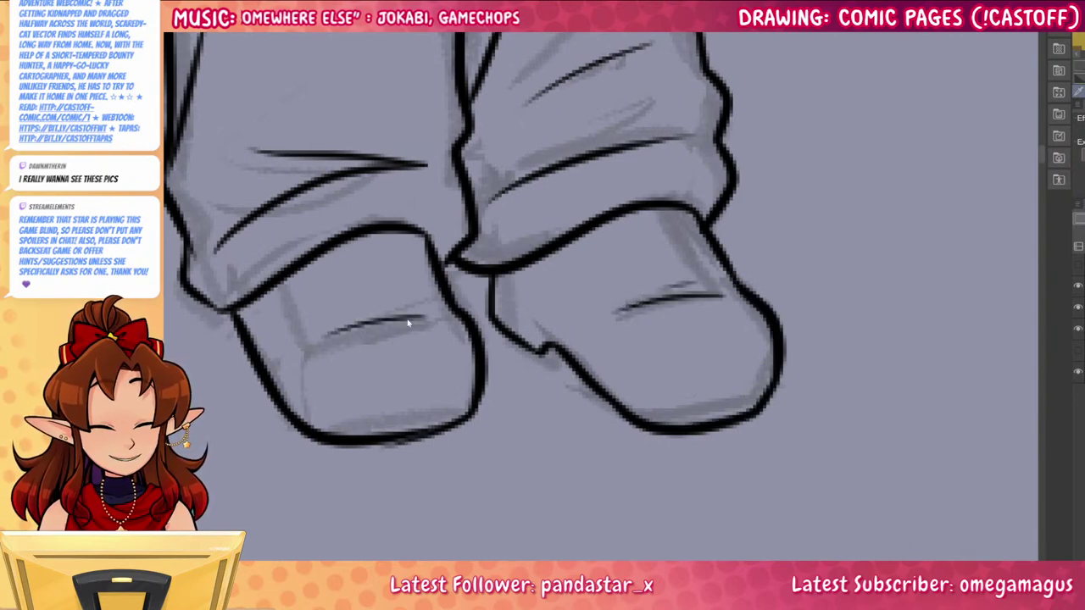
{"action": "key", "text": "ctrl+z"}
{"action": "left_click_drag", "start_coordinate": [431, 311], "coordinate": [321, 324]}
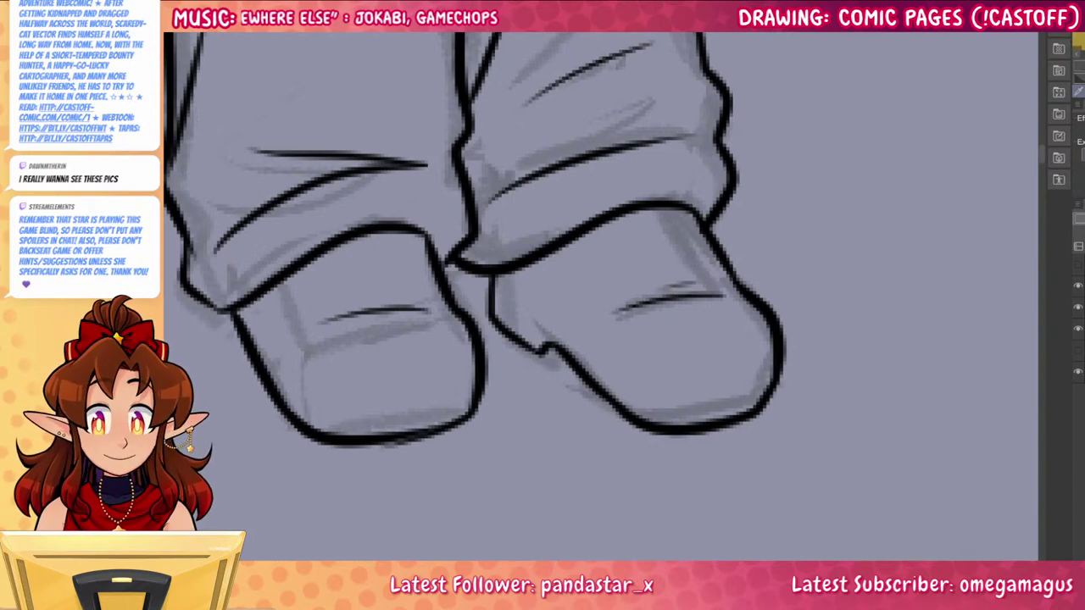
Ink the curved thigh and seat behind the lower leg, plus the second outer line beneath the elbow
{"action": "scroll", "coordinate": [649, 315], "scroll_direction": "down", "scroll_amount": 6}
{"action": "left_click_drag", "start_coordinate": [762, 417], "coordinate": [737, 521]}
{"action": "scroll", "coordinate": [584, 373], "scroll_direction": "up", "scroll_amount": 2}
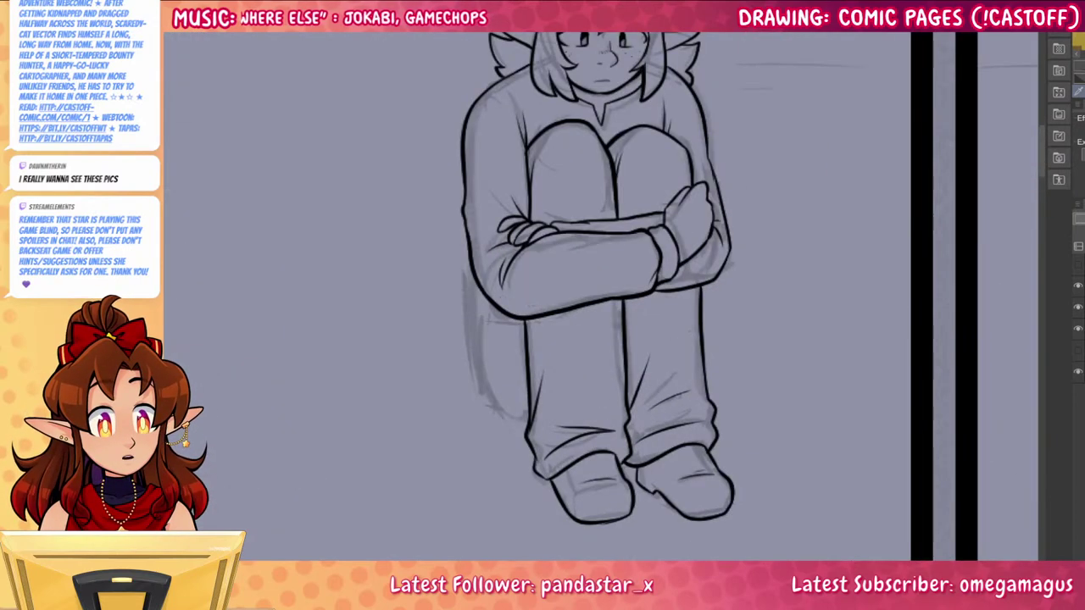
{"action": "mouse_move", "coordinate": [490, 302]}
{"action": "left_mouse_down"}
{"action": "mouse_move", "coordinate": [484, 397]}
{"action": "mouse_move", "coordinate": [534, 412]}
{"action": "left_mouse_up"}
{"action": "key", "text": "ctrl+z"}
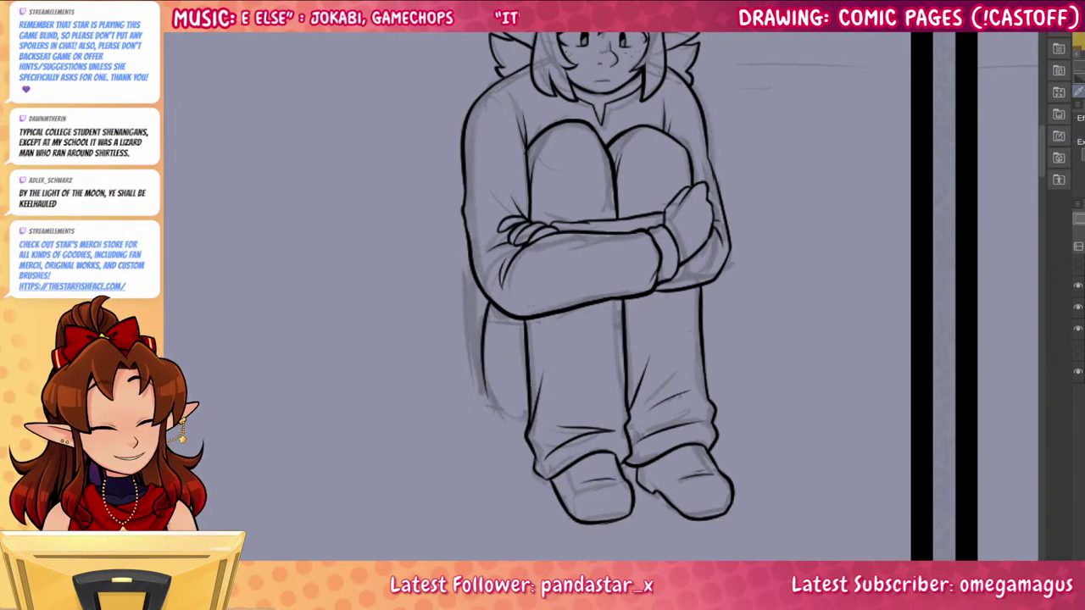
{"action": "mouse_move", "coordinate": [484, 375]}
{"action": "left_mouse_down"}
{"action": "mouse_move", "coordinate": [504, 416]}
{"action": "mouse_move", "coordinate": [532, 429]}
{"action": "left_mouse_up"}
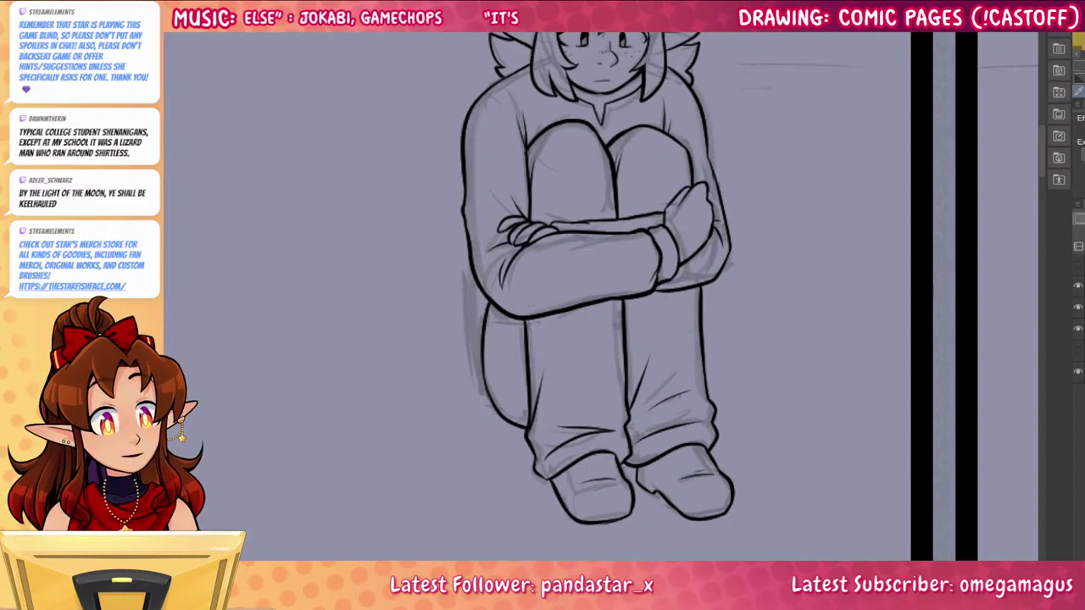
{"action": "mouse_move", "coordinate": [477, 285]}
{"action": "left_mouse_down"}
{"action": "mouse_move", "coordinate": [479, 391]}
{"action": "mouse_move", "coordinate": [490, 402]}
{"action": "left_mouse_up"}
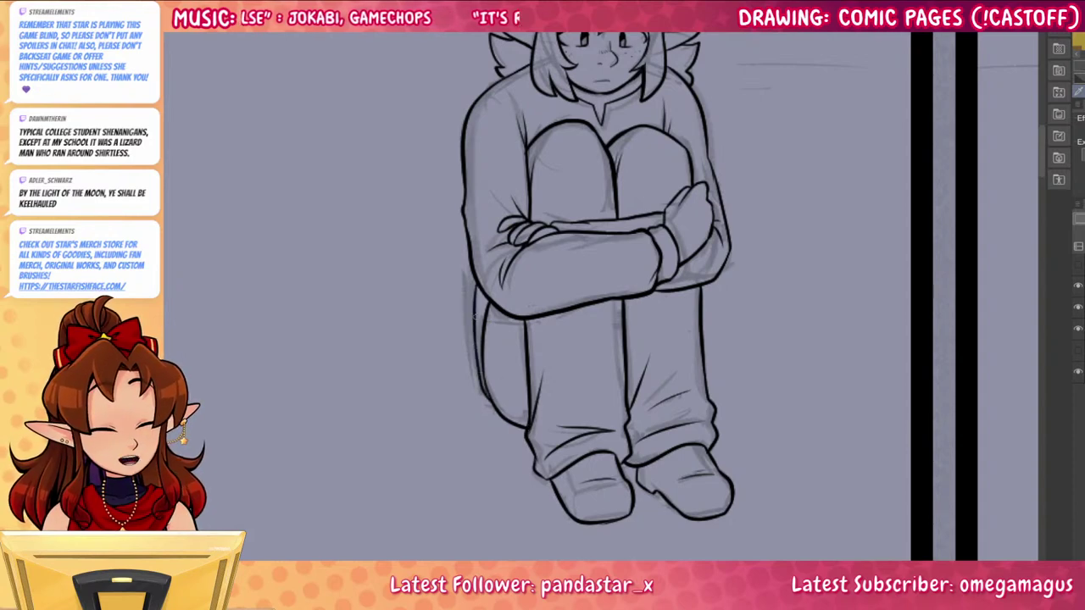
Fill the back hair beneath both pointed ears with solid black
{"action": "left_click_drag", "start_coordinate": [812, 399], "coordinate": [759, 558]}
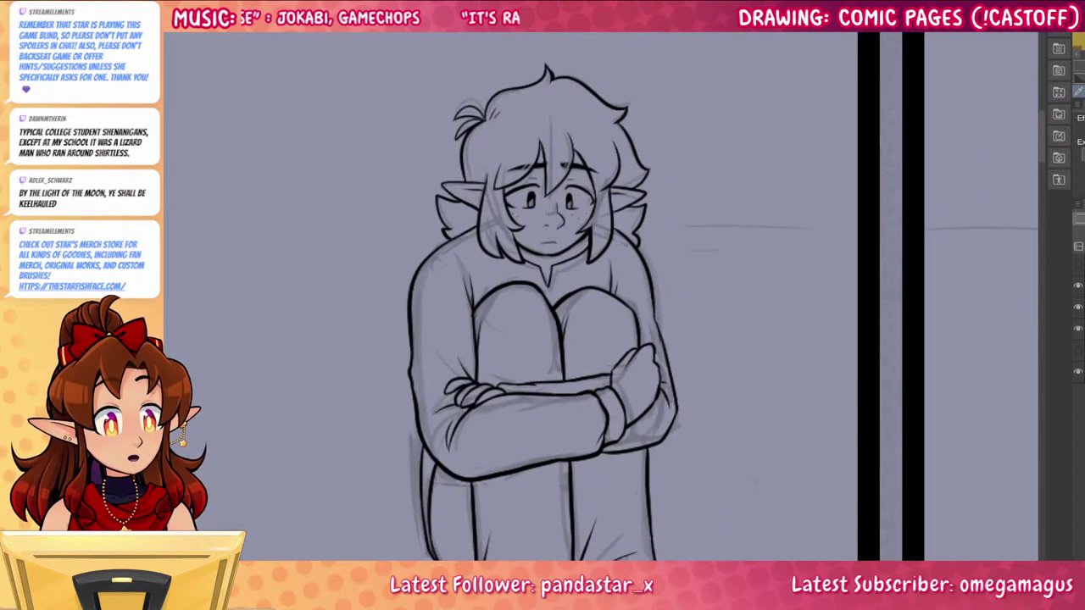
{"action": "mouse_move", "coordinate": [520, 259]}
{"action": "left_mouse_down"}
{"action": "mouse_move", "coordinate": [548, 289]}
{"action": "mouse_move", "coordinate": [554, 268]}
{"action": "mouse_move", "coordinate": [590, 249]}
{"action": "left_mouse_up"}
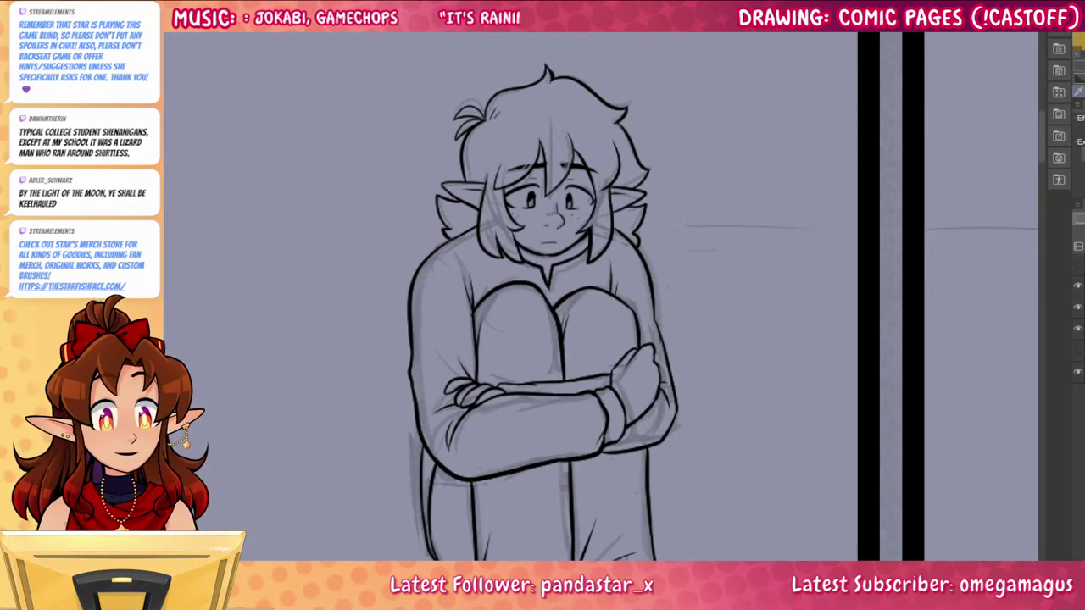
{"action": "left_click", "coordinate": [627, 216]}
{"action": "left_click", "coordinate": [645, 208]}
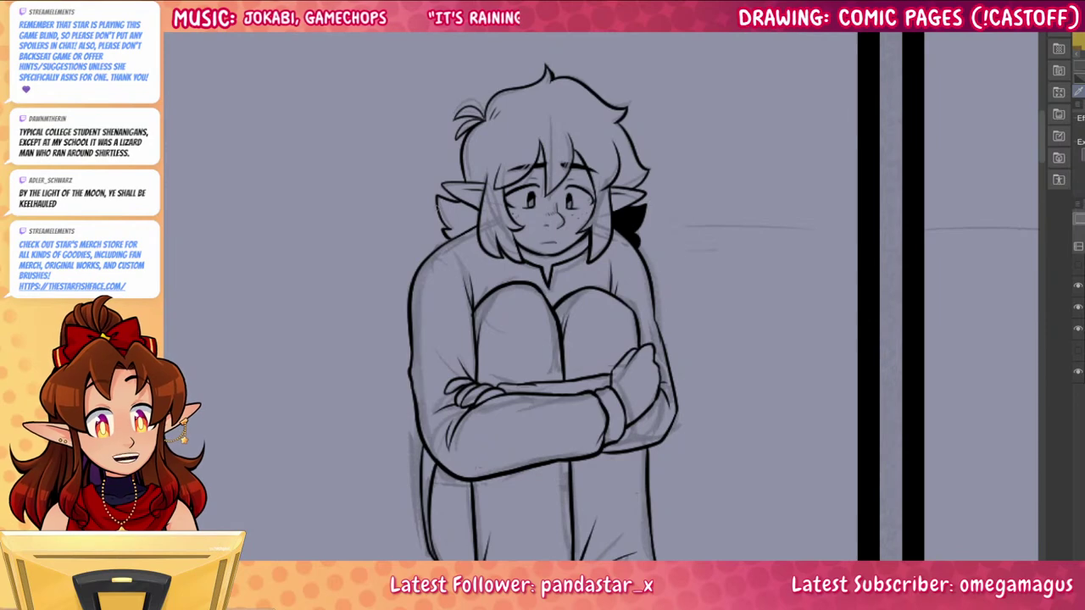
{"action": "mouse_move", "coordinate": [439, 209]}
{"action": "left_mouse_down"}
{"action": "mouse_move", "coordinate": [477, 215]}
{"action": "mouse_move", "coordinate": [475, 225]}
{"action": "left_mouse_up"}
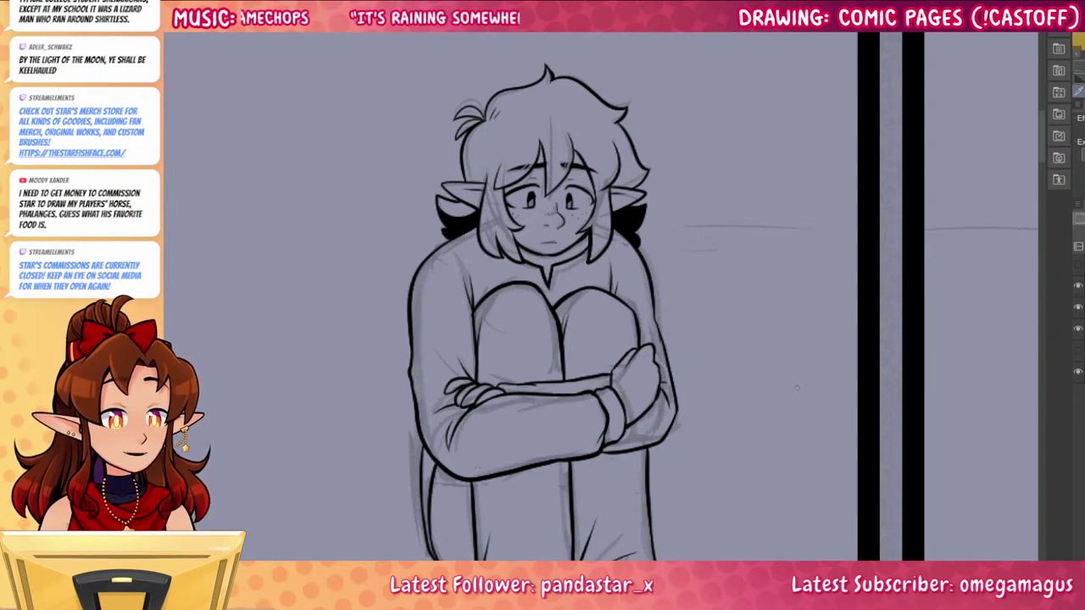
Review the inked figures within the full page and examine the rough sketch of the seated characters in the adjacent panel
{"action": "scroll", "coordinate": [691, 317], "scroll_direction": "down", "scroll_amount": 5}
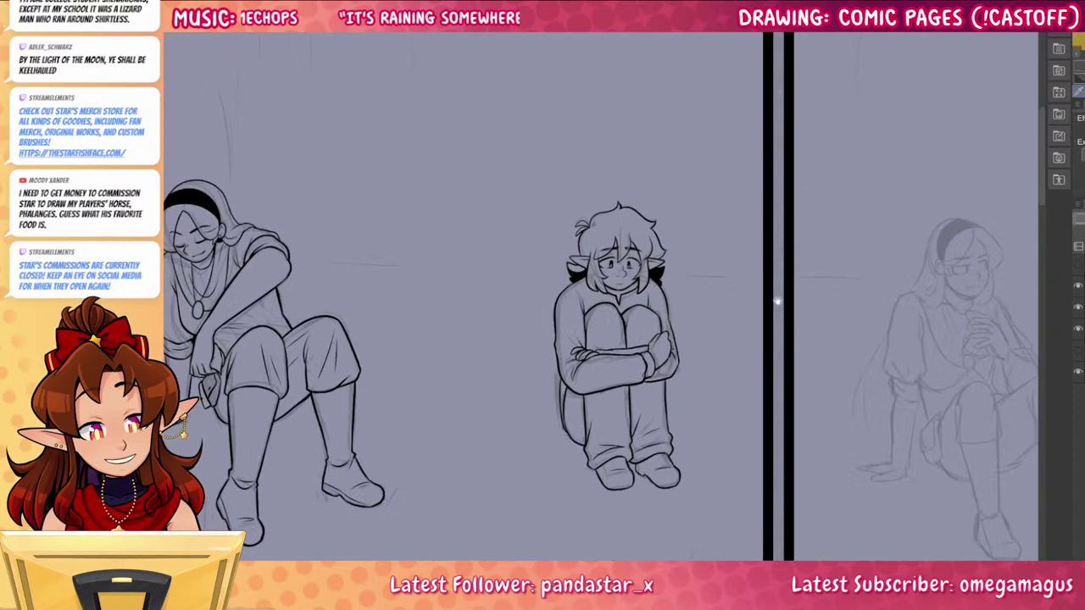
{"action": "left_click_drag", "start_coordinate": [762, 483], "coordinate": [799, 342]}
{"action": "scroll", "coordinate": [771, 397], "scroll_direction": "down", "scroll_amount": 4}
{"action": "scroll", "coordinate": [709, 366], "scroll_direction": "up", "scroll_amount": 5}
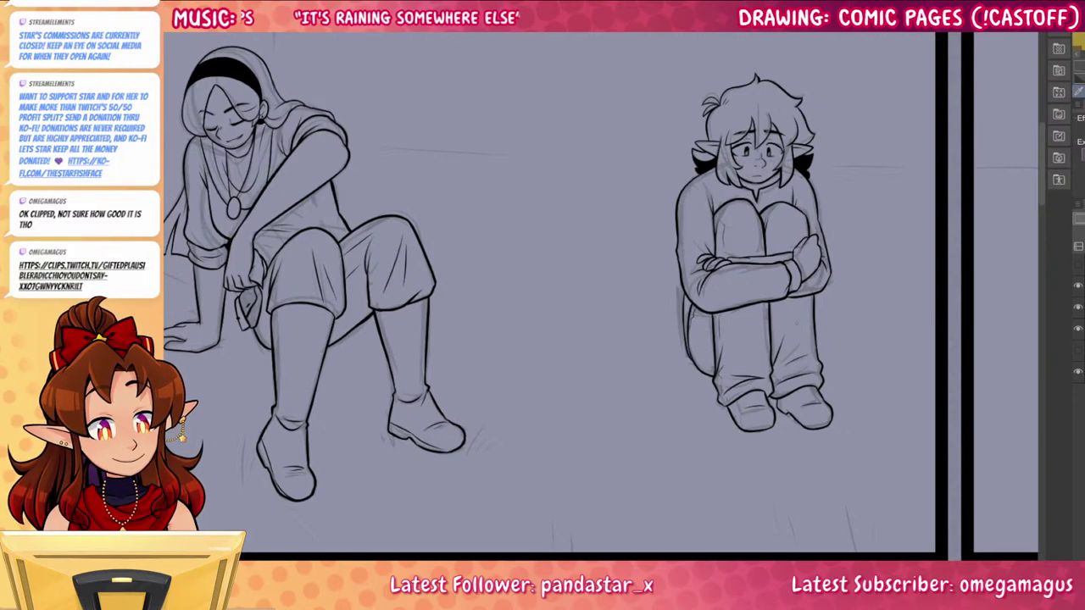
{"action": "left_click_drag", "start_coordinate": [975, 504], "coordinate": [786, 449]}
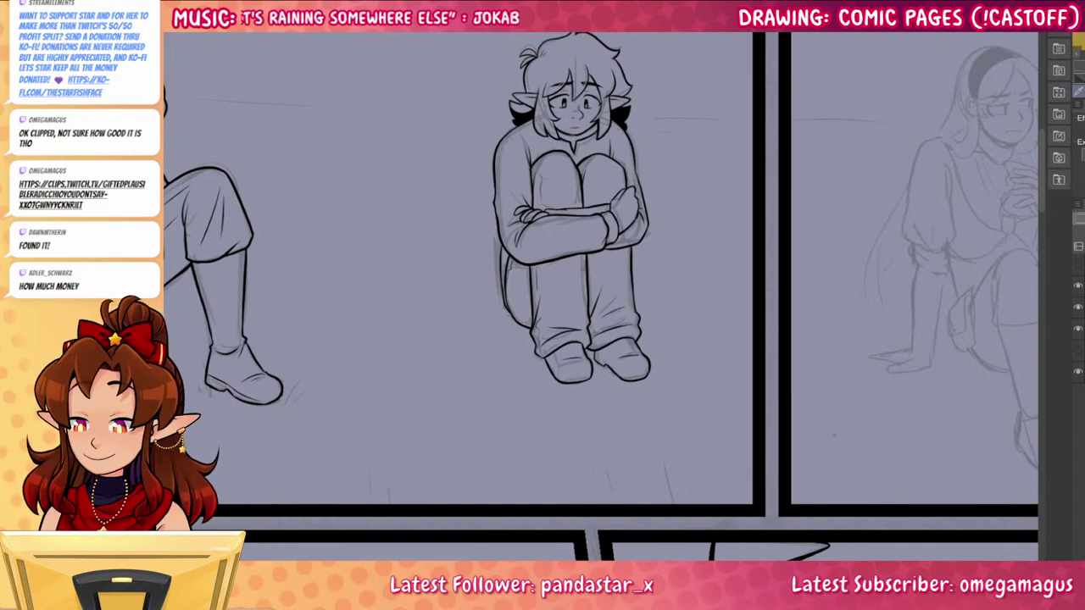
{"action": "left_click_drag", "start_coordinate": [339, 312], "coordinate": [791, 339]}
{"action": "left_click_drag", "start_coordinate": [737, 366], "coordinate": [703, 371]}
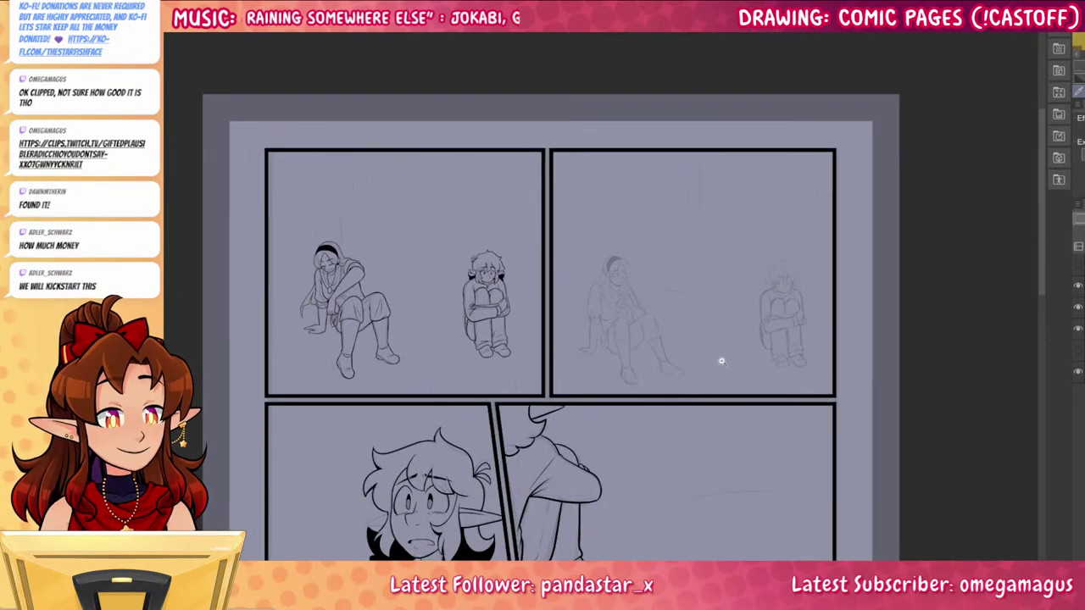
{"action": "scroll", "coordinate": [661, 274], "scroll_direction": "up", "scroll_amount": 10}
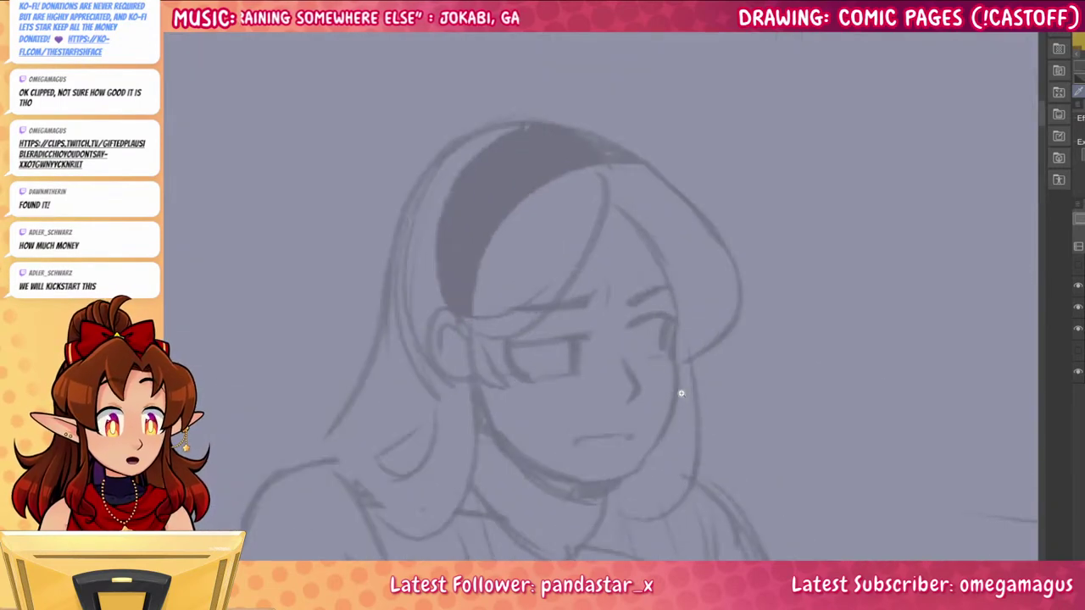
{"action": "left_click_drag", "start_coordinate": [680, 434], "coordinate": [690, 361]}
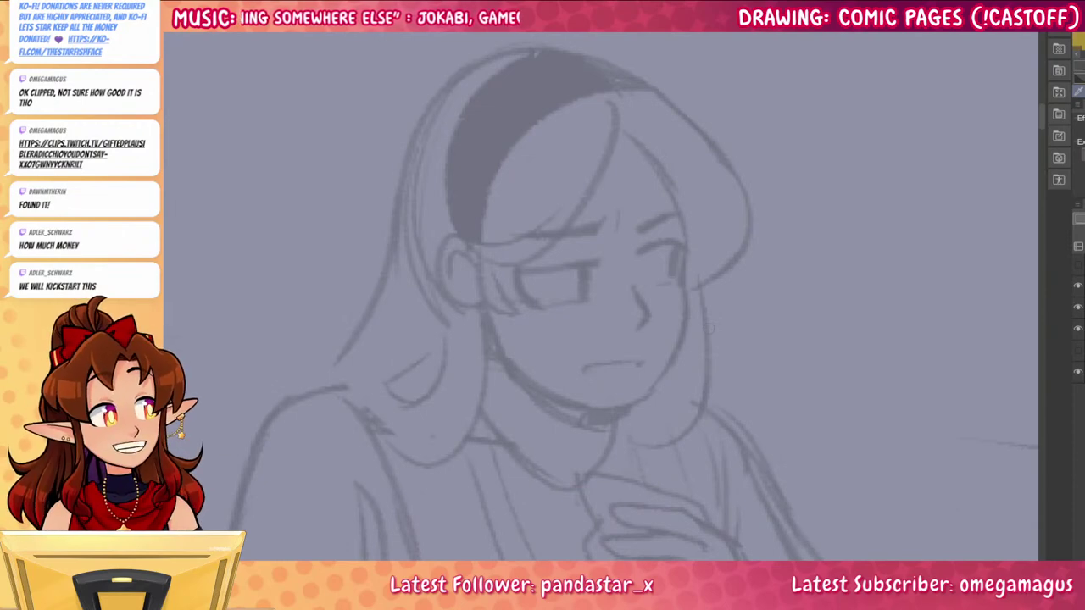
{"action": "scroll", "coordinate": [661, 310], "scroll_direction": "up", "scroll_amount": 5}
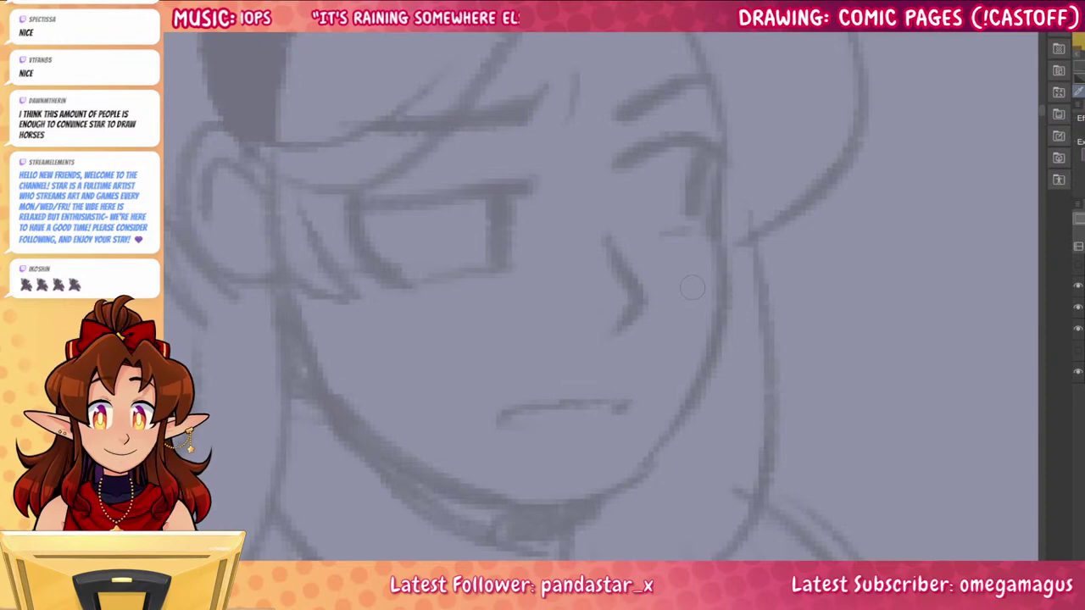
{"action": "scroll", "coordinate": [632, 339], "scroll_direction": "down", "scroll_amount": 6}
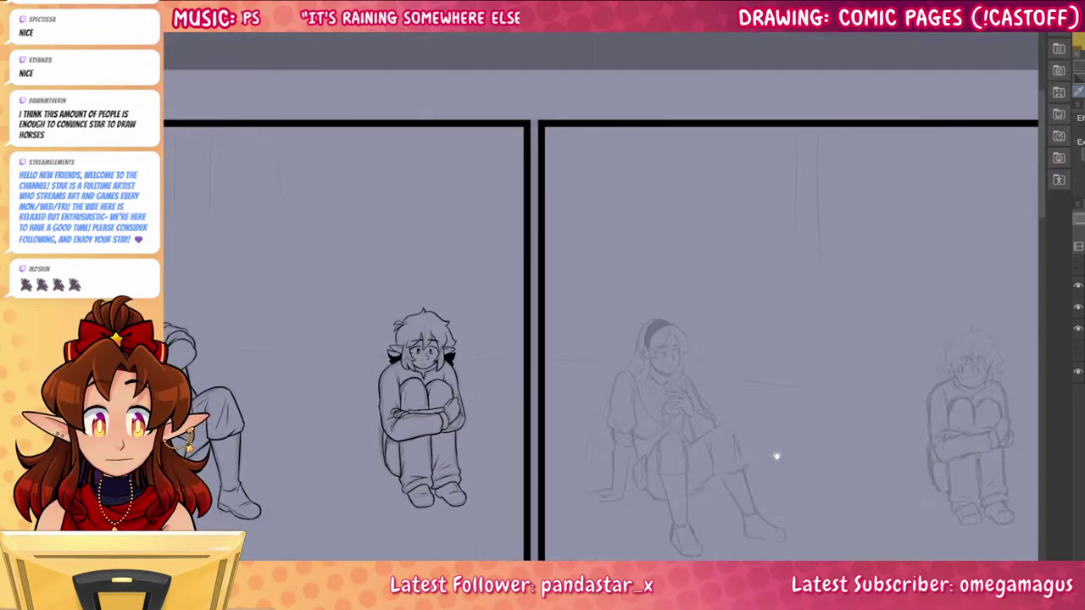
Look over the inked panels farther down the page and return to the two panels at its top
{"action": "scroll", "coordinate": [689, 285], "scroll_direction": "down", "scroll_amount": 3}
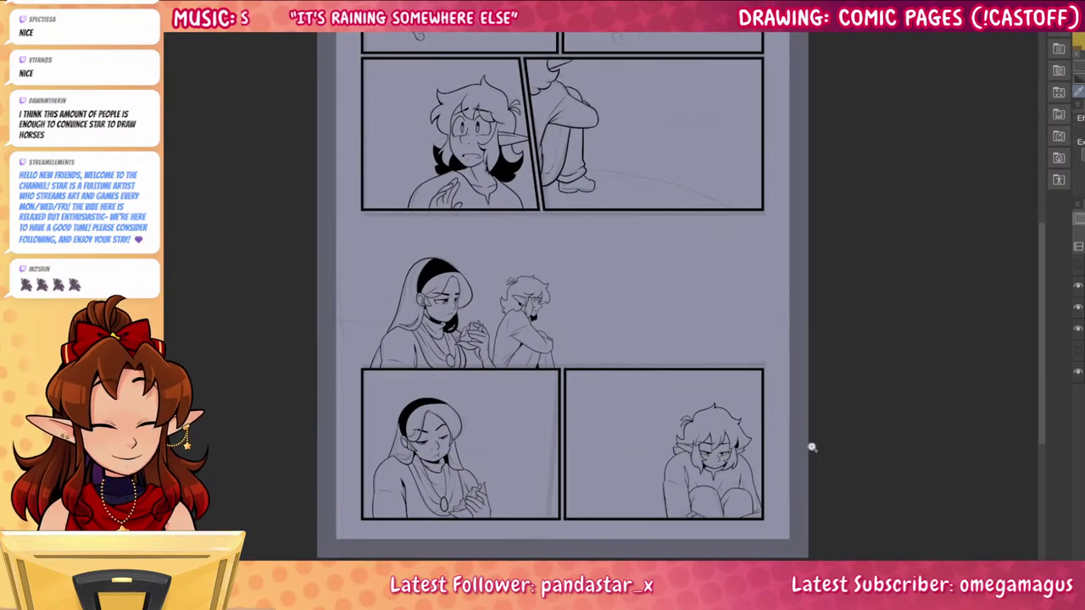
{"action": "scroll", "coordinate": [794, 375], "scroll_direction": "up", "scroll_amount": 7}
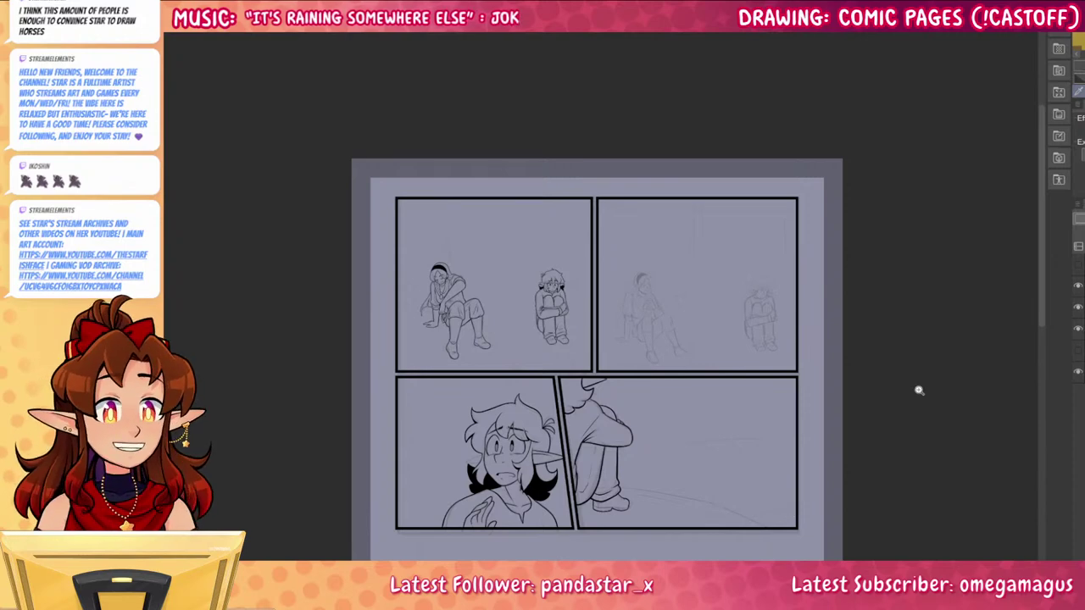
{"action": "key", "text": "ctrl+plus"}
{"action": "key", "text": "ctrl+plus"}
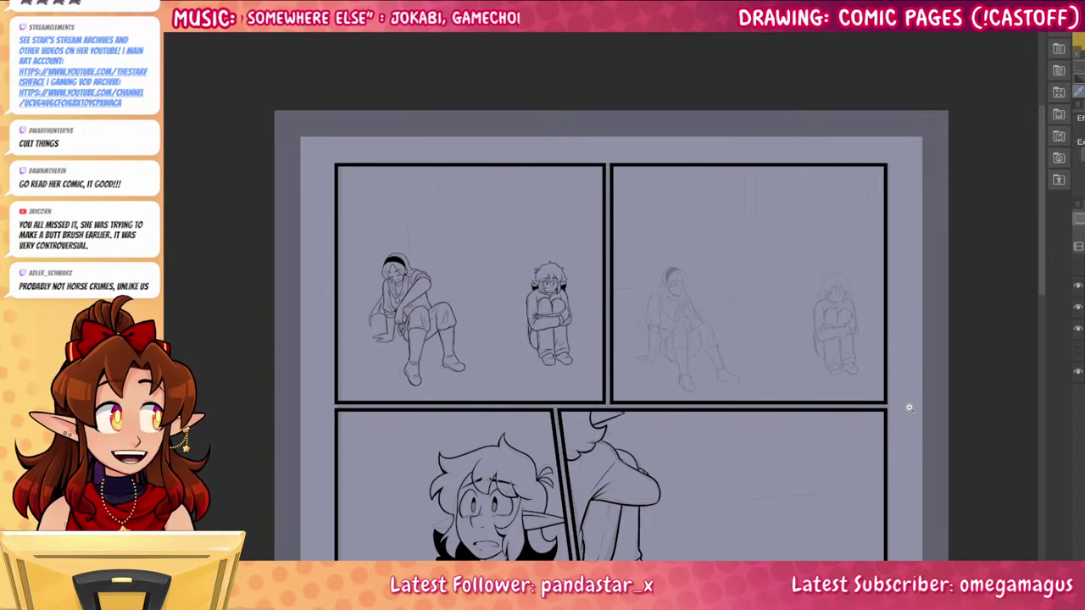
{"action": "scroll", "coordinate": [725, 380], "scroll_direction": "up", "scroll_amount": 3}
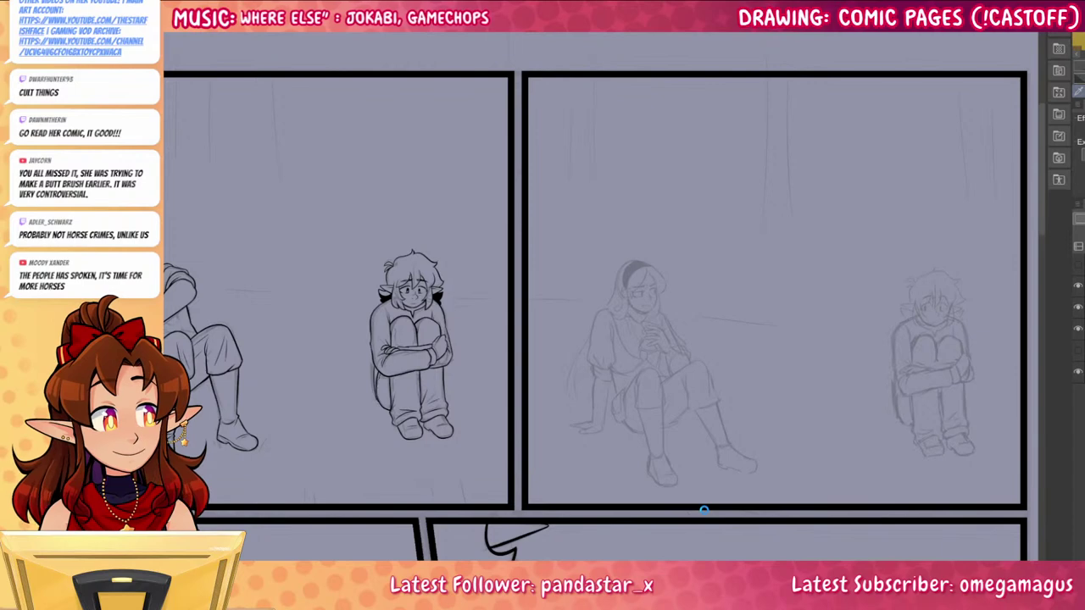
Ink the headband character's nearer eye in the second panel, with a flat upper lid, dark pupil, curved outer corner and thin lower lid
{"action": "left_click", "coordinate": [676, 362], "text": "ctrl"}
{"action": "left_click_drag", "start_coordinate": [738, 442], "coordinate": [704, 438]}
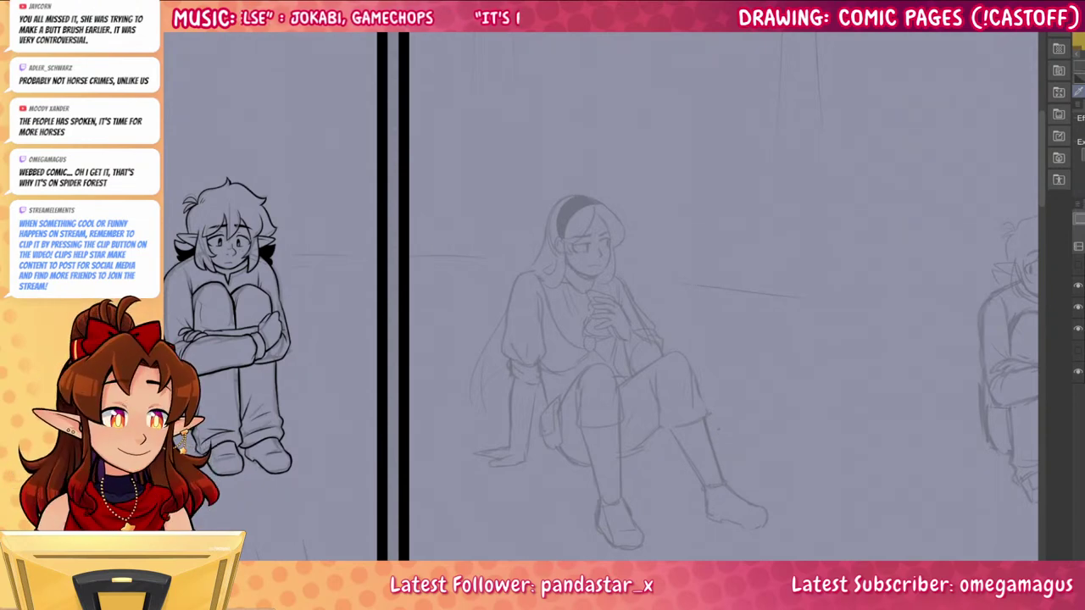
{"action": "scroll", "coordinate": [611, 247], "scroll_direction": "up", "scroll_amount": 5}
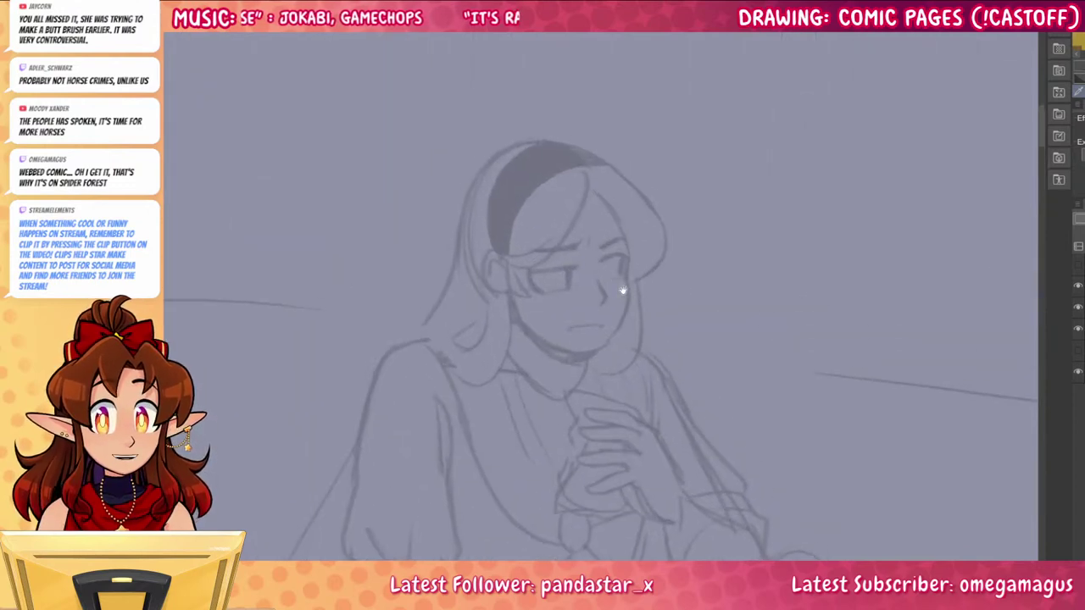
{"action": "scroll", "coordinate": [625, 366], "scroll_direction": "up", "scroll_amount": 2}
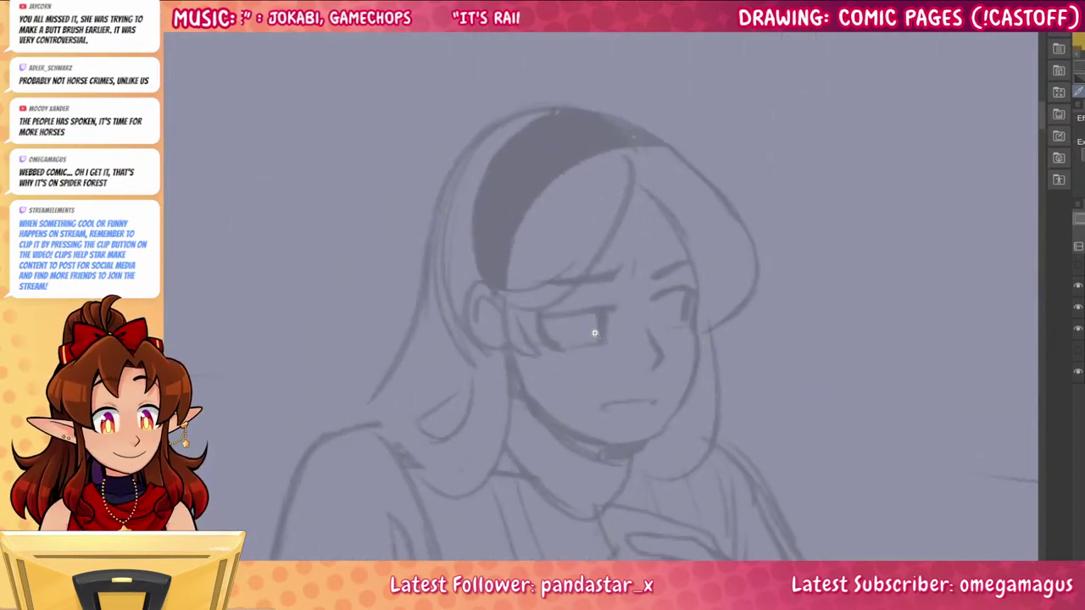
{"action": "scroll", "coordinate": [620, 373], "scroll_direction": "up", "scroll_amount": 2}
{"action": "left_click_drag", "start_coordinate": [507, 310], "coordinate": [610, 296]}
{"action": "key", "text": "ctrl+z"}
{"action": "mouse_move", "coordinate": [504, 310]}
{"action": "left_mouse_down"}
{"action": "mouse_move", "coordinate": [632, 299]}
{"action": "mouse_move", "coordinate": [608, 344]}
{"action": "left_mouse_up"}
{"action": "left_click_drag", "start_coordinate": [604, 295], "coordinate": [612, 346]}
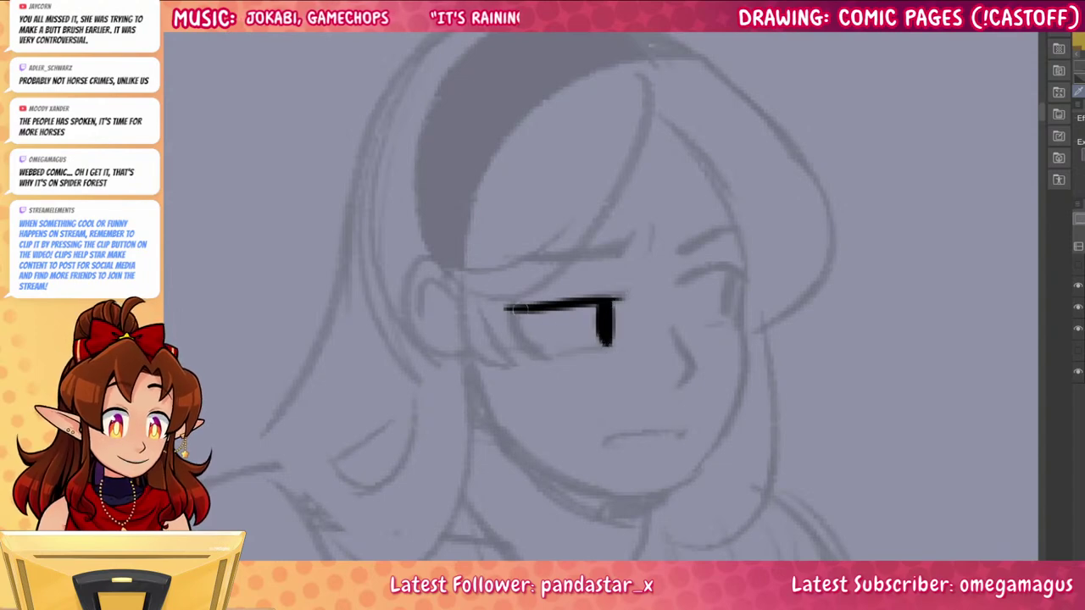
{"action": "left_click_drag", "start_coordinate": [507, 307], "coordinate": [549, 358]}
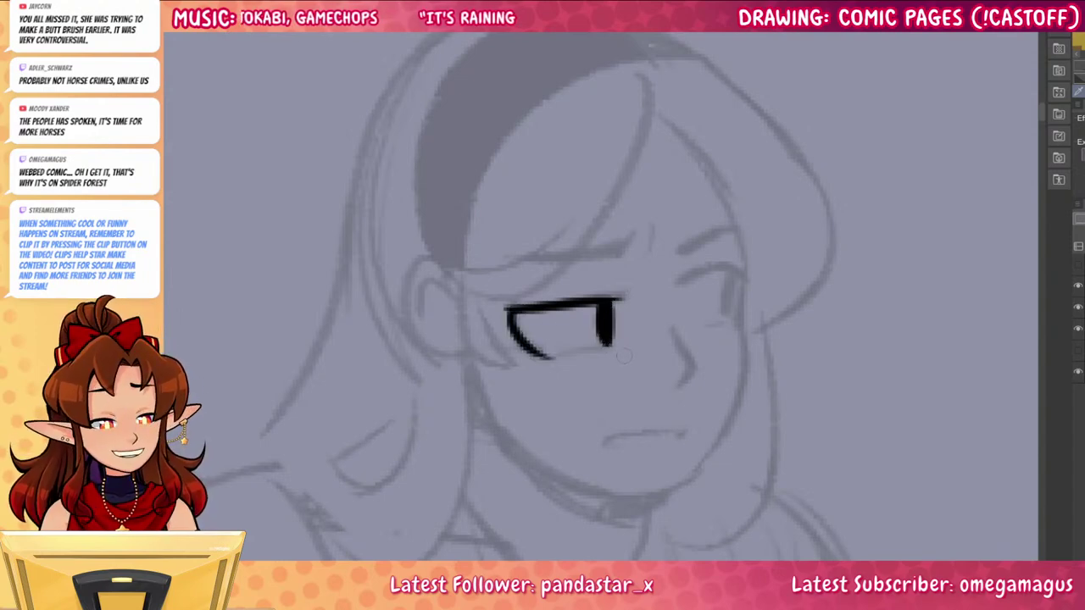
{"action": "mouse_move", "coordinate": [558, 356]}
{"action": "left_mouse_down"}
{"action": "mouse_move", "coordinate": [624, 345]}
{"action": "mouse_move", "coordinate": [618, 355]}
{"action": "left_mouse_up"}
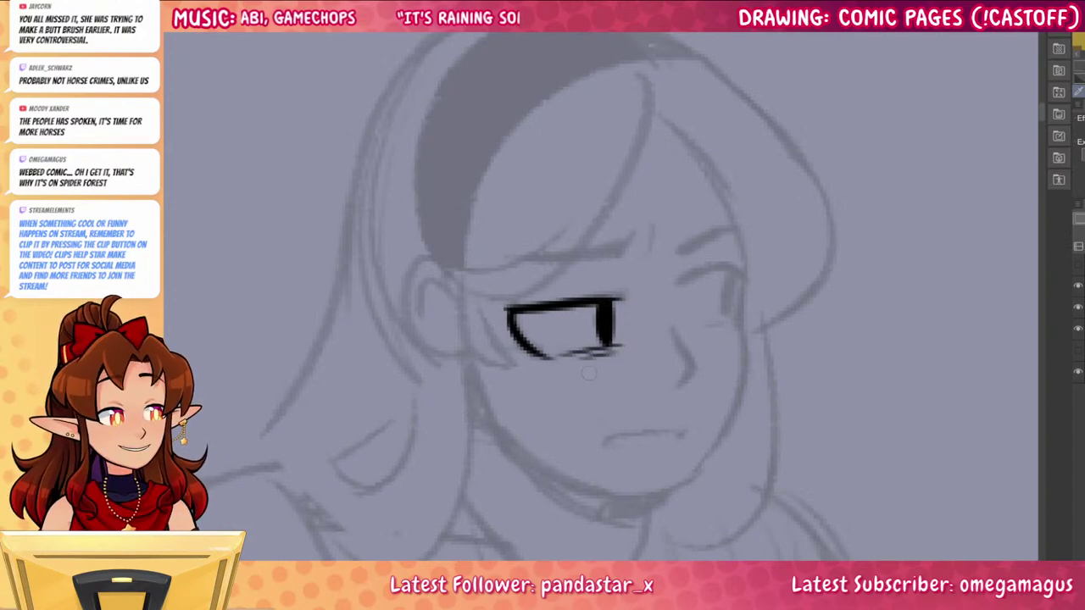
Ink the farther eye's arched upper lid and solid pupil, and thicken the nearer eye's pupil
{"action": "mouse_move", "coordinate": [676, 285]}
{"action": "left_mouse_down"}
{"action": "mouse_move", "coordinate": [733, 272]}
{"action": "mouse_move", "coordinate": [757, 281]}
{"action": "mouse_move", "coordinate": [734, 332]}
{"action": "left_mouse_up"}
{"action": "key", "text": "ctrl+z"}
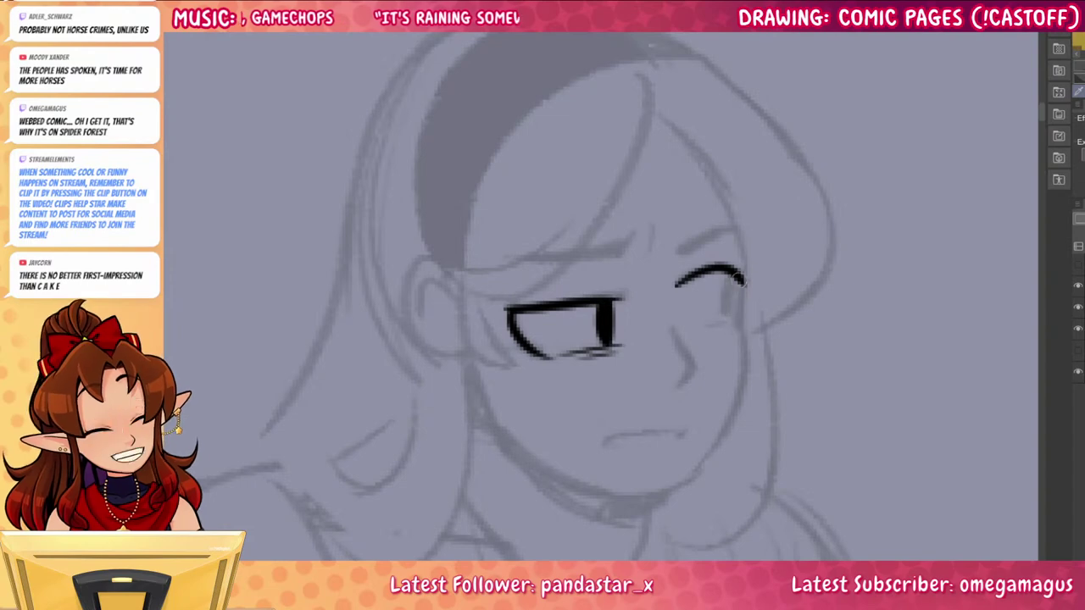
{"action": "left_click_drag", "start_coordinate": [744, 278], "coordinate": [736, 317]}
{"action": "mouse_move", "coordinate": [725, 273]}
{"action": "left_mouse_down"}
{"action": "mouse_move", "coordinate": [727, 325]}
{"action": "mouse_move", "coordinate": [731, 304]}
{"action": "left_mouse_up"}
{"action": "mouse_move", "coordinate": [598, 299]}
{"action": "left_mouse_down"}
{"action": "mouse_move", "coordinate": [603, 353]}
{"action": "mouse_move", "coordinate": [610, 342]}
{"action": "left_mouse_up"}
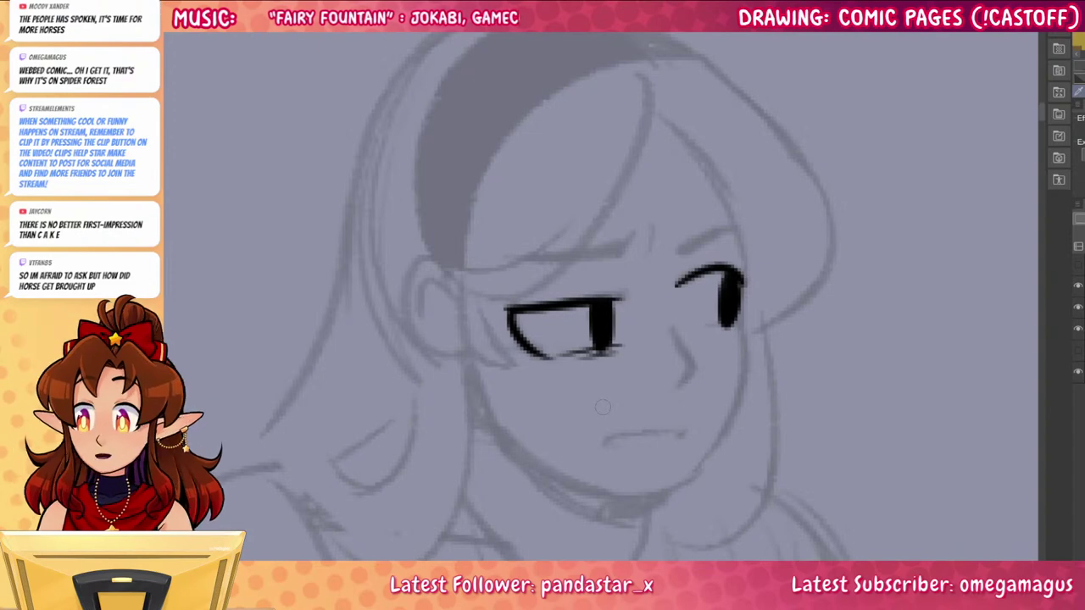
Ink both eyebrows, a long flat one above the nearer eye and a short arched one above the farther eye
{"action": "left_click_drag", "start_coordinate": [629, 241], "coordinate": [497, 250]}
{"action": "mouse_move", "coordinate": [502, 249]}
{"action": "left_mouse_down"}
{"action": "mouse_move", "coordinate": [627, 244]}
{"action": "mouse_move", "coordinate": [741, 218]}
{"action": "left_mouse_up"}
{"action": "key", "text": "ctrl+z"}
{"action": "left_click_drag", "start_coordinate": [680, 244], "coordinate": [753, 234]}
{"action": "left_click_drag", "start_coordinate": [822, 430], "coordinate": [779, 408]}
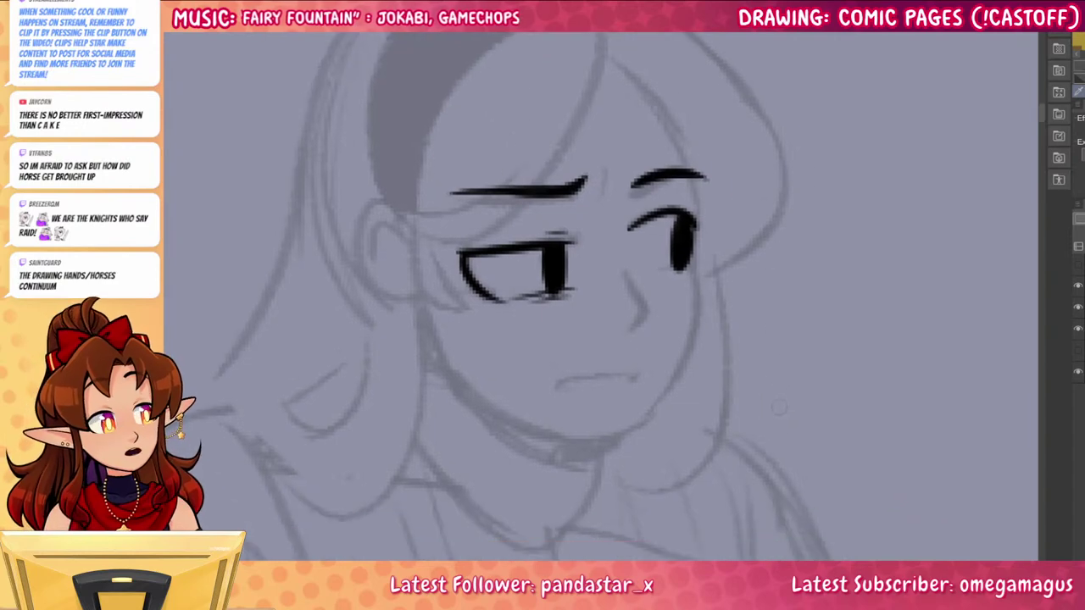
Ink the angular nose with a small nostril mark, plus the frowning mouth with darkened corners
{"action": "mouse_move", "coordinate": [627, 272]}
{"action": "left_mouse_down"}
{"action": "mouse_move", "coordinate": [638, 339]}
{"action": "mouse_move", "coordinate": [643, 331]}
{"action": "mouse_move", "coordinate": [615, 334]}
{"action": "left_mouse_up"}
{"action": "key", "text": "ctrl+z"}
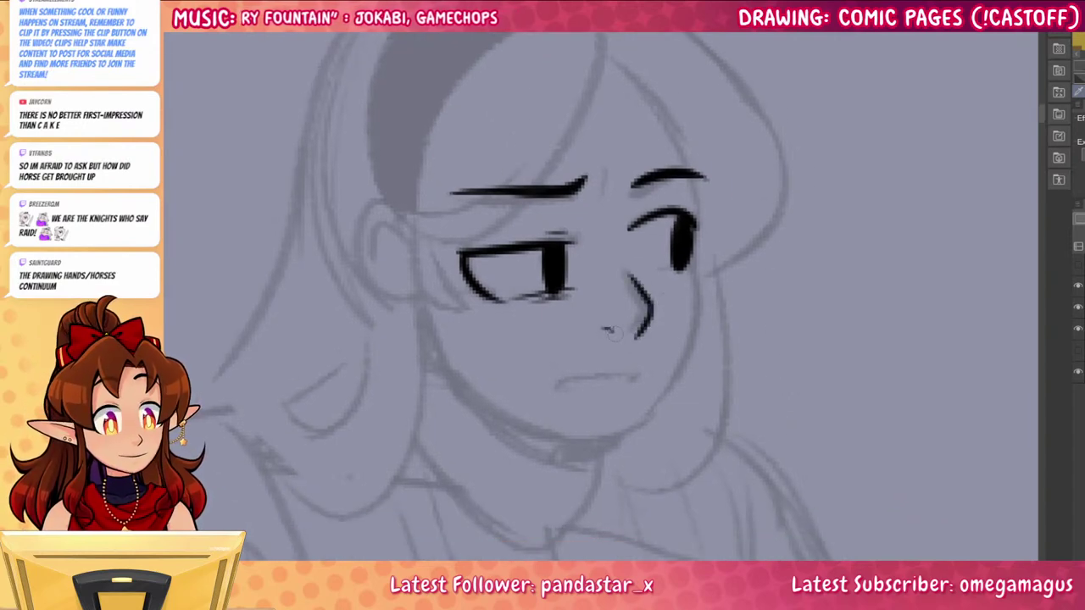
{"action": "left_click_drag", "start_coordinate": [717, 405], "coordinate": [714, 443]}
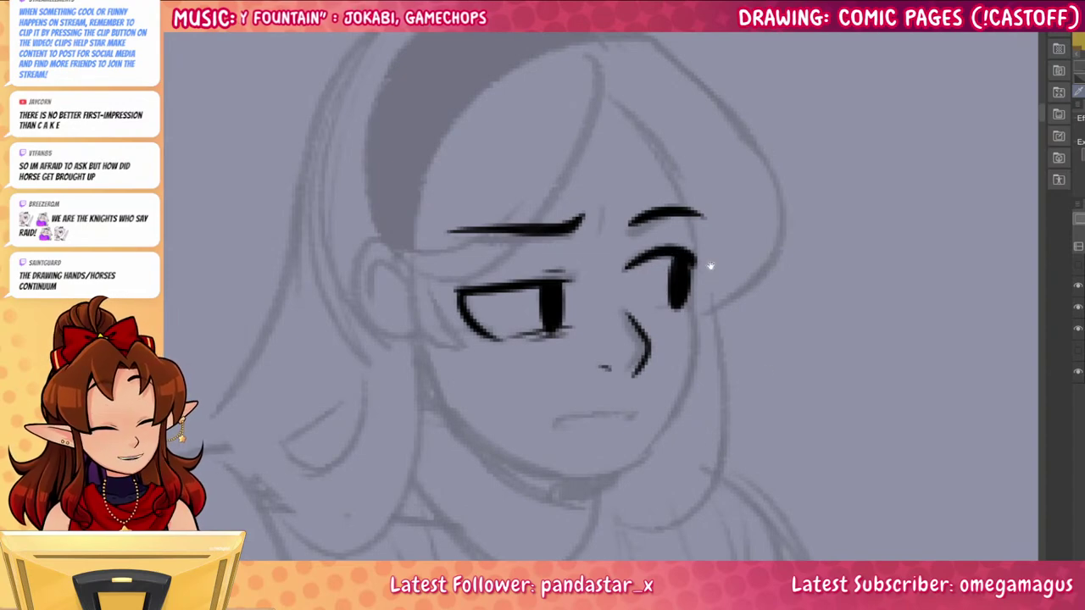
{"action": "left_click_drag", "start_coordinate": [710, 266], "coordinate": [749, 176]}
{"action": "mouse_move", "coordinate": [669, 327]}
{"action": "left_mouse_down"}
{"action": "mouse_move", "coordinate": [596, 334]}
{"action": "mouse_move", "coordinate": [658, 330]}
{"action": "left_mouse_up"}
{"action": "key", "text": "ctrl+z"}
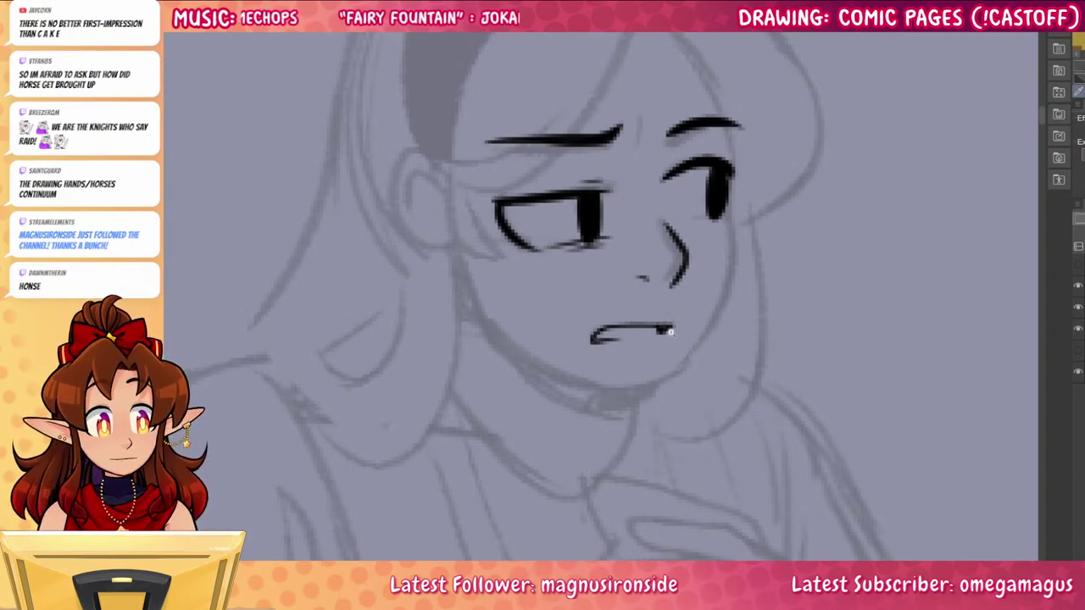
Ink the fringe sweeping from the parting across the forehead to the ear, plus the pointed lock in front of the ear
{"action": "scroll", "coordinate": [671, 333], "scroll_direction": "up", "scroll_amount": 2}
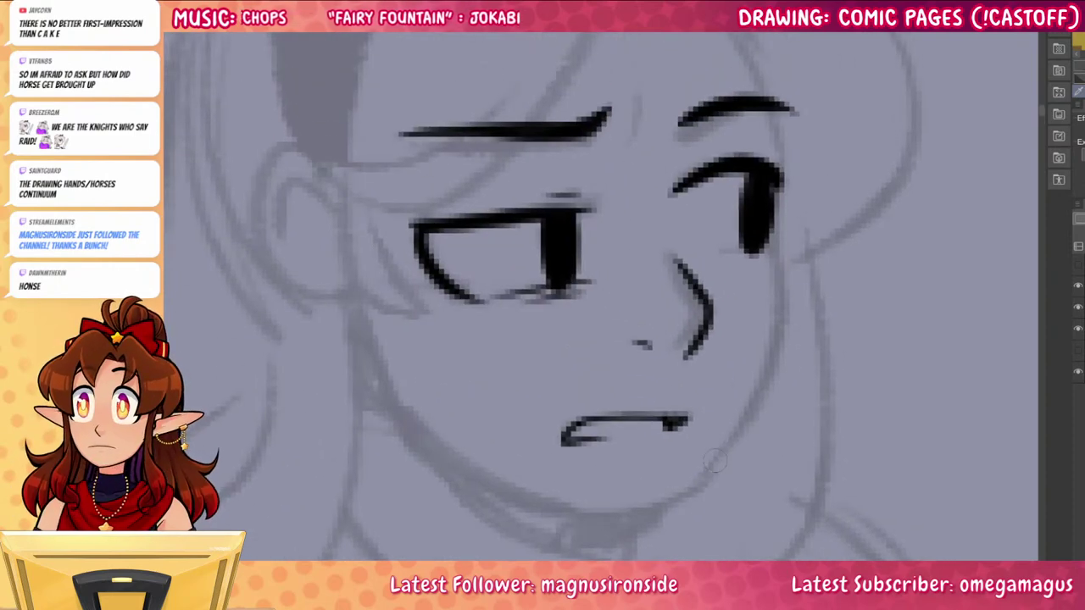
{"action": "left_click_drag", "start_coordinate": [682, 223], "coordinate": [747, 440]}
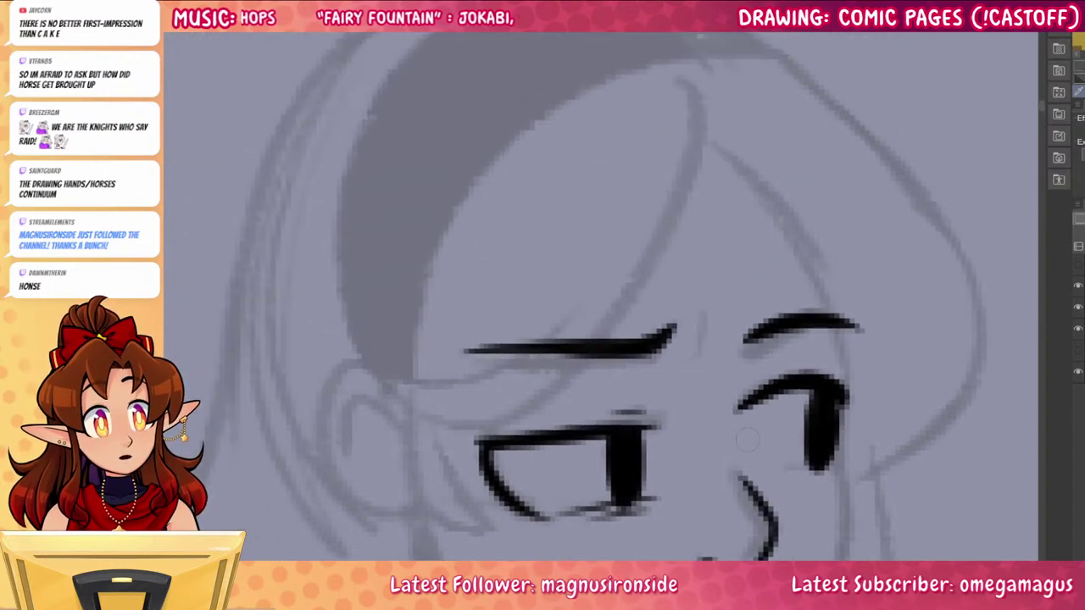
{"action": "mouse_move", "coordinate": [702, 109]}
{"action": "left_mouse_down"}
{"action": "mouse_move", "coordinate": [609, 341]}
{"action": "mouse_move", "coordinate": [443, 413]}
{"action": "mouse_move", "coordinate": [379, 346]}
{"action": "mouse_move", "coordinate": [424, 510]}
{"action": "mouse_move", "coordinate": [495, 534]}
{"action": "left_mouse_up"}
{"action": "mouse_move", "coordinate": [496, 534]}
{"action": "left_mouse_down"}
{"action": "mouse_move", "coordinate": [440, 408]}
{"action": "mouse_move", "coordinate": [508, 543]}
{"action": "mouse_move", "coordinate": [488, 526]}
{"action": "left_mouse_up"}
{"action": "key", "text": "ctrl+z"}
{"action": "key", "text": "ctrl+z"}
{"action": "mouse_move", "coordinate": [418, 409]}
{"action": "left_mouse_down"}
{"action": "mouse_move", "coordinate": [406, 451]}
{"action": "mouse_move", "coordinate": [497, 535]}
{"action": "left_mouse_up"}
{"action": "mouse_move", "coordinate": [496, 535]}
{"action": "left_mouse_down"}
{"action": "mouse_move", "coordinate": [430, 411]}
{"action": "mouse_move", "coordinate": [465, 493]}
{"action": "left_mouse_up"}
Ink the ear's outline and inner folds, and add a small stud dot on the earlobe
{"action": "mouse_move", "coordinate": [402, 398]}
{"action": "left_mouse_down"}
{"action": "mouse_move", "coordinate": [321, 405]}
{"action": "mouse_move", "coordinate": [428, 523]}
{"action": "mouse_move", "coordinate": [437, 559]}
{"action": "left_mouse_up"}
{"action": "mouse_move", "coordinate": [405, 441]}
{"action": "left_mouse_down"}
{"action": "mouse_move", "coordinate": [382, 409]}
{"action": "mouse_move", "coordinate": [409, 520]}
{"action": "mouse_move", "coordinate": [404, 469]}
{"action": "mouse_move", "coordinate": [377, 504]}
{"action": "left_mouse_up"}
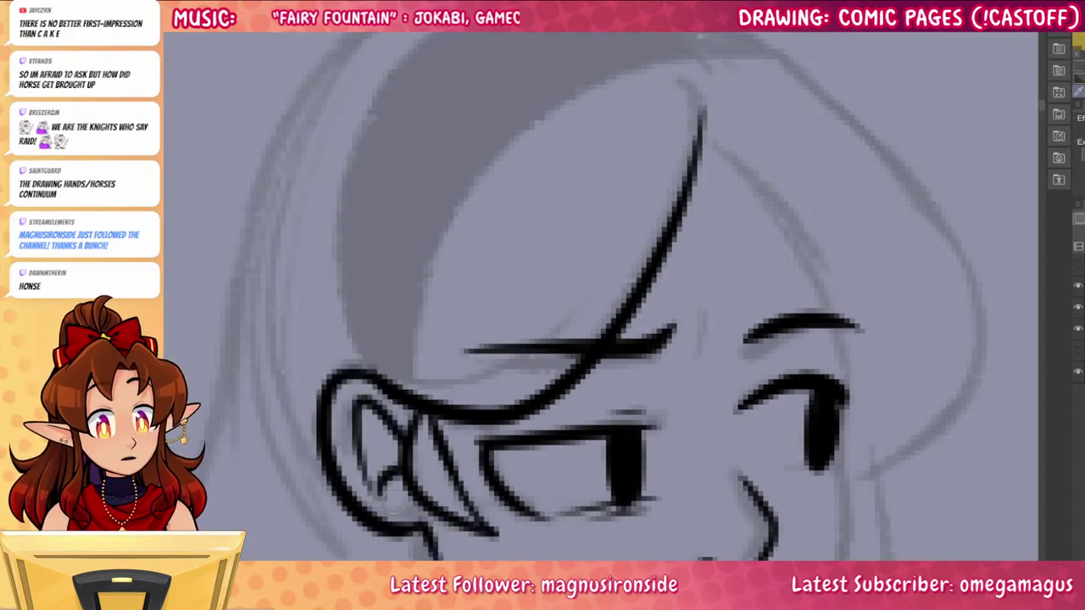
{"action": "key", "text": "ctrl+z"}
{"action": "left_click", "coordinate": [394, 507]}
Ink the far fringe edge curving from the parting down past the farther eyebrow
{"action": "left_click_drag", "start_coordinate": [837, 482], "coordinate": [688, 398]}
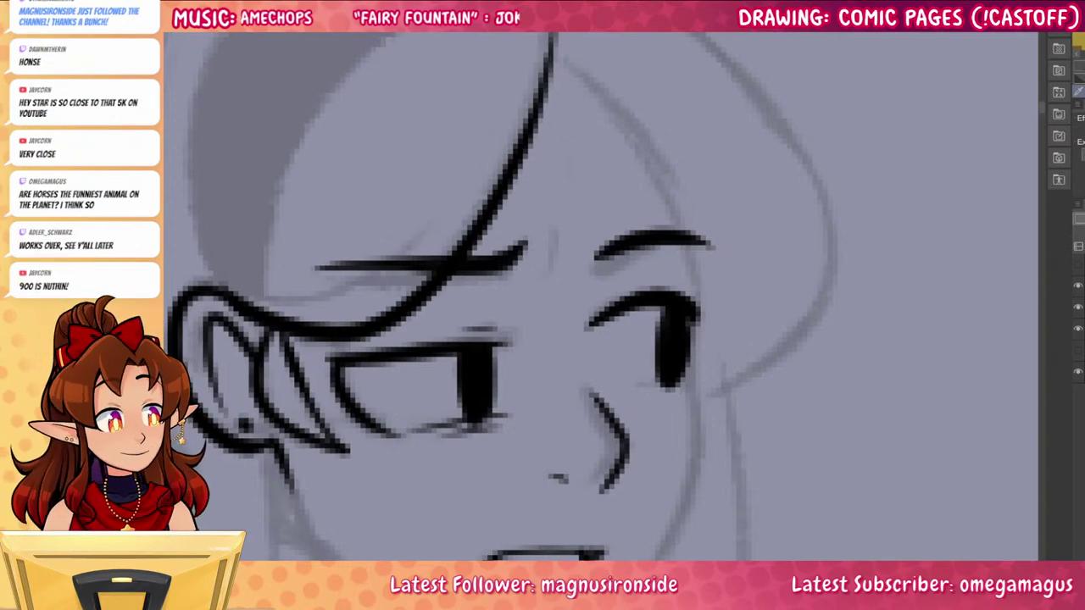
{"action": "left_click_drag", "start_coordinate": [862, 426], "coordinate": [853, 359]}
{"action": "left_click_drag", "start_coordinate": [634, 104], "coordinate": [649, 193]}
{"action": "mouse_move", "coordinate": [563, 76]}
{"action": "left_mouse_down"}
{"action": "mouse_move", "coordinate": [702, 389]}
{"action": "mouse_move", "coordinate": [568, 81]}
{"action": "mouse_move", "coordinate": [698, 327]}
{"action": "left_mouse_up"}
{"action": "key", "text": "ctrl+z"}
{"action": "left_click_drag", "start_coordinate": [762, 405], "coordinate": [815, 202]}
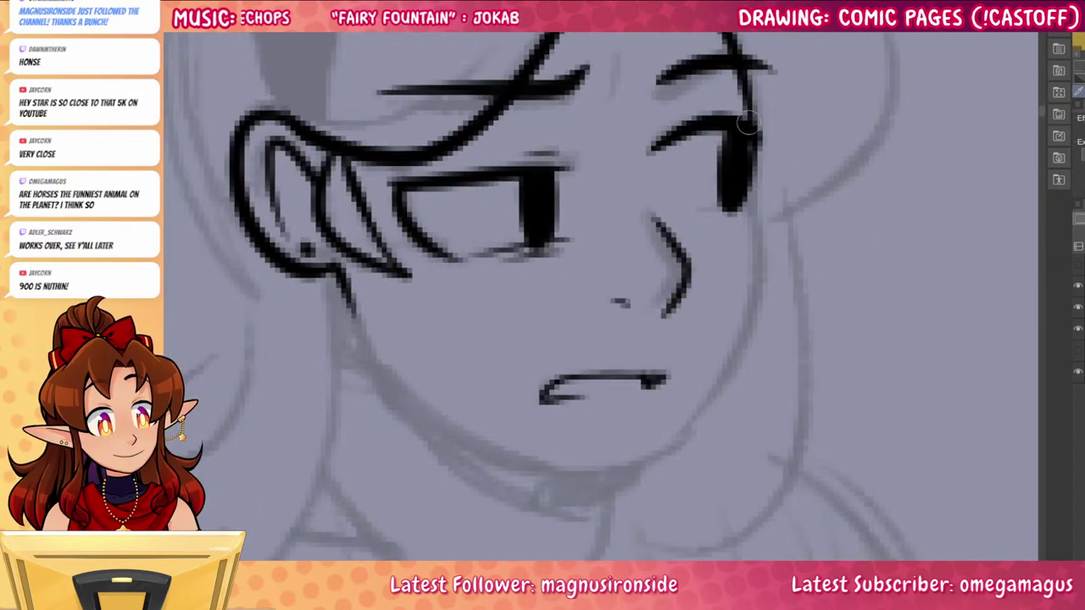
Ink the face contour from the farther eye down the cheek and around the chin and jaw to the earlobe
{"action": "mouse_move", "coordinate": [748, 122]}
{"action": "left_mouse_down"}
{"action": "mouse_move", "coordinate": [756, 196]}
{"action": "mouse_move", "coordinate": [703, 414]}
{"action": "left_mouse_up"}
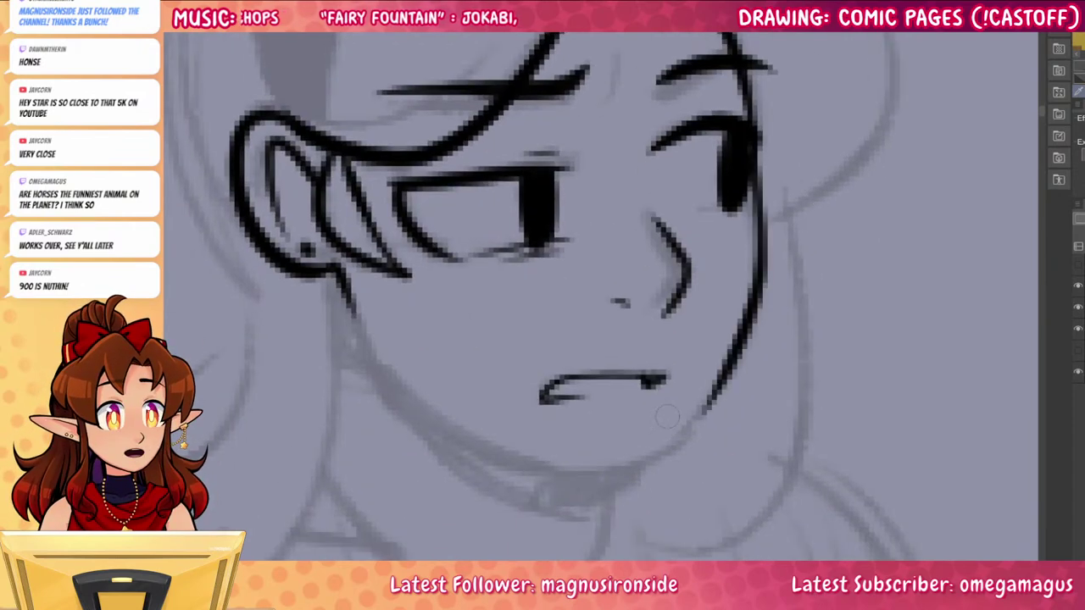
{"action": "key", "text": "ctrl+z"}
{"action": "mouse_move", "coordinate": [335, 273]}
{"action": "left_mouse_down"}
{"action": "mouse_move", "coordinate": [377, 371]}
{"action": "mouse_move", "coordinate": [585, 490]}
{"action": "left_mouse_up"}
{"action": "key", "text": "ctrl+z"}
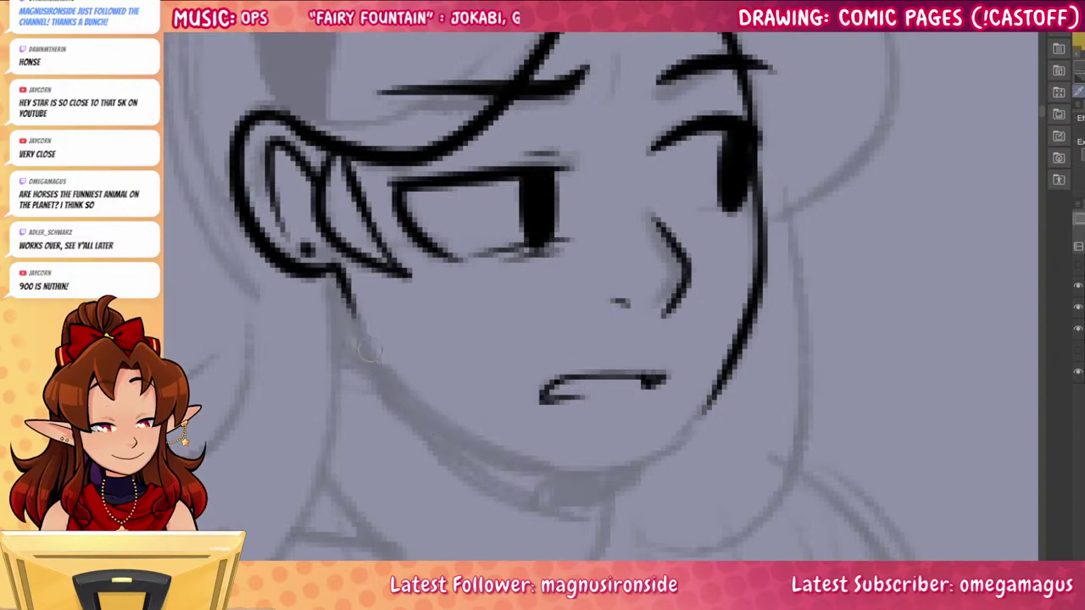
{"action": "mouse_move", "coordinate": [339, 292]}
{"action": "left_mouse_down"}
{"action": "mouse_move", "coordinate": [379, 375]}
{"action": "mouse_move", "coordinate": [485, 460]}
{"action": "mouse_move", "coordinate": [593, 492]}
{"action": "left_mouse_up"}
{"action": "key", "text": "ctrl+z"}
{"action": "mouse_move", "coordinate": [360, 343]}
{"action": "left_mouse_down"}
{"action": "mouse_move", "coordinate": [396, 383]}
{"action": "mouse_move", "coordinate": [628, 488]}
{"action": "mouse_move", "coordinate": [721, 373]}
{"action": "left_mouse_up"}
{"action": "key", "text": "ctrl+z"}
{"action": "left_click_drag", "start_coordinate": [556, 488], "coordinate": [742, 346]}
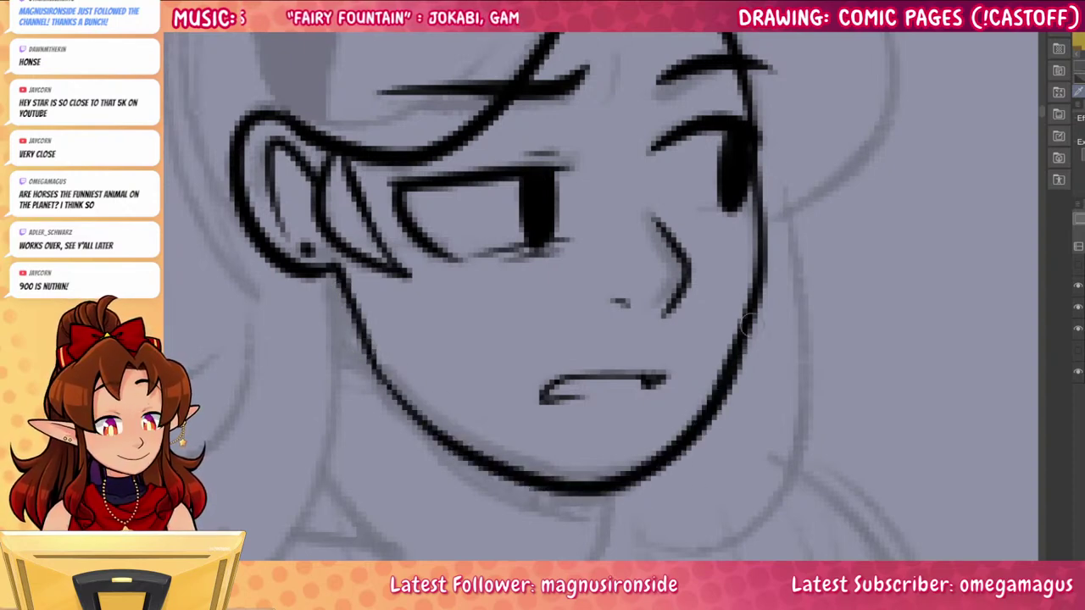
Ink the outer hair contour around the far fringe and over the crown, and fill the headband with solid black
{"action": "left_click_drag", "start_coordinate": [801, 429], "coordinate": [788, 535]}
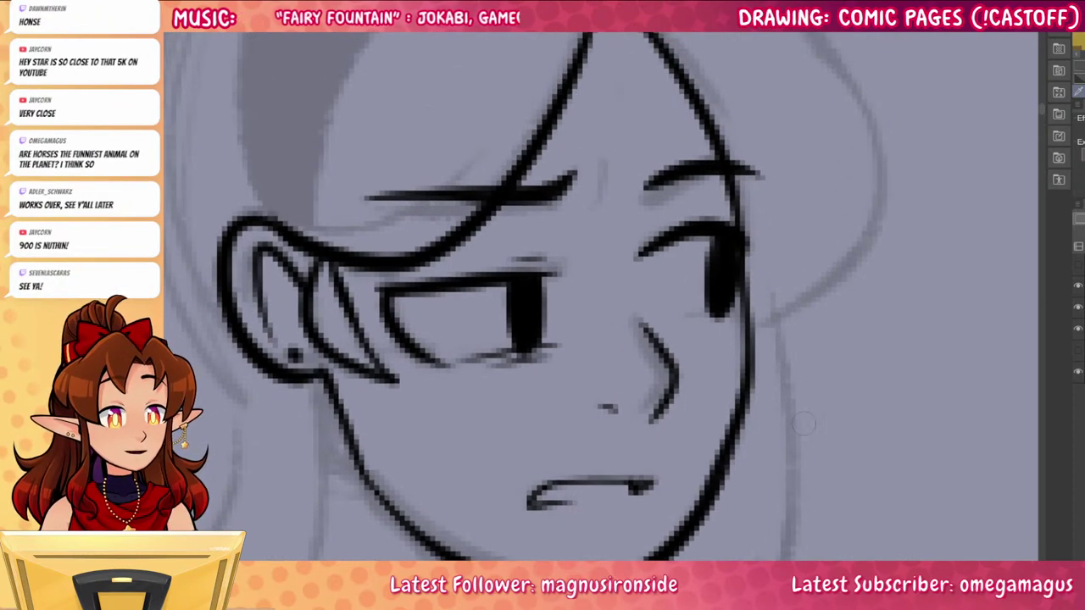
{"action": "scroll", "coordinate": [826, 445], "scroll_direction": "up", "scroll_amount": 6}
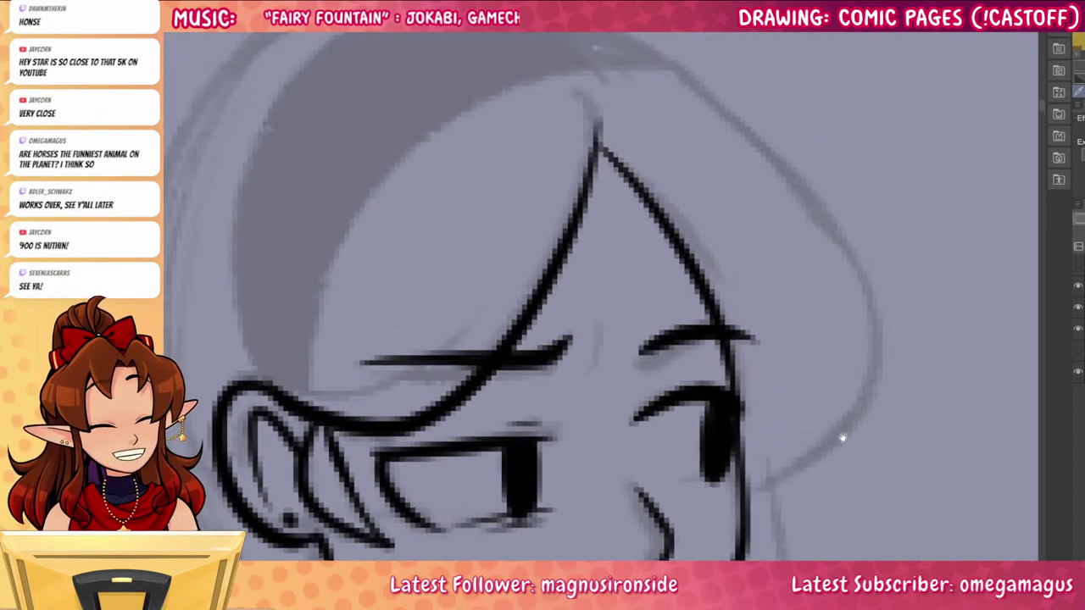
{"action": "mouse_move", "coordinate": [632, 81]}
{"action": "left_mouse_down"}
{"action": "mouse_move", "coordinate": [697, 114]}
{"action": "mouse_move", "coordinate": [789, 556]}
{"action": "left_mouse_up"}
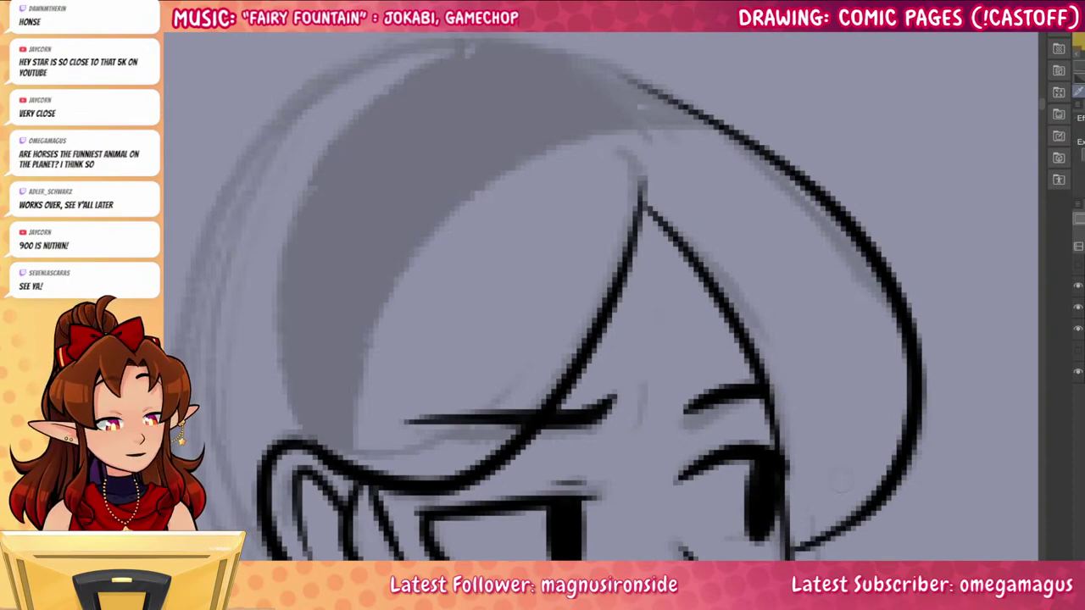
{"action": "left_click_drag", "start_coordinate": [842, 445], "coordinate": [973, 468]}
{"action": "mouse_move", "coordinate": [834, 144]}
{"action": "left_mouse_down"}
{"action": "mouse_move", "coordinate": [735, 97]}
{"action": "mouse_move", "coordinate": [471, 101]}
{"action": "mouse_move", "coordinate": [279, 508]}
{"action": "left_mouse_up"}
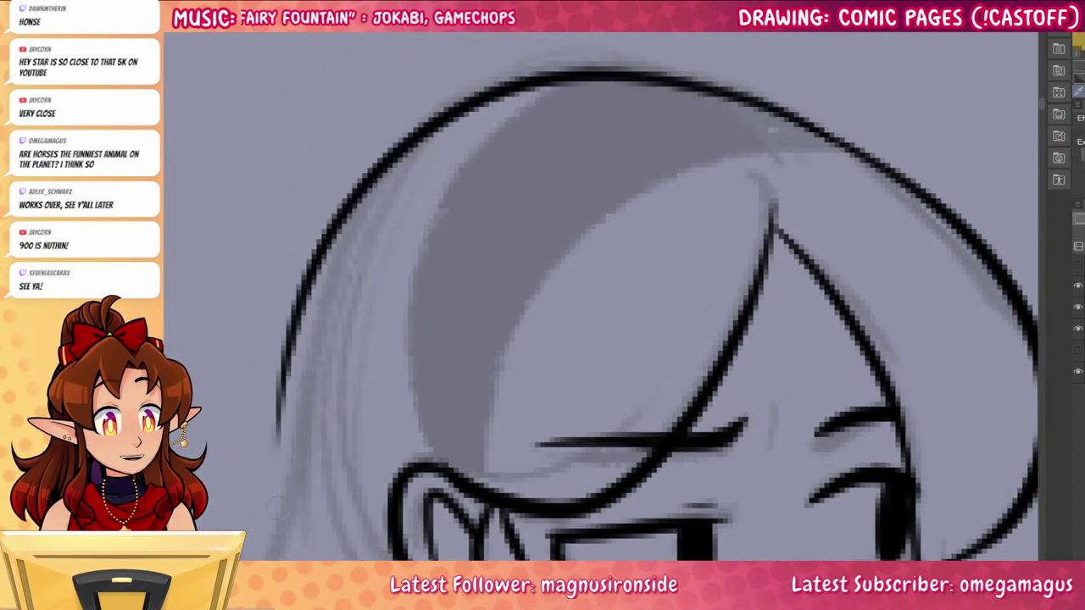
{"action": "mouse_move", "coordinate": [835, 138]}
{"action": "left_mouse_down"}
{"action": "mouse_move", "coordinate": [551, 254]}
{"action": "mouse_move", "coordinate": [467, 474]}
{"action": "mouse_move", "coordinate": [405, 223]}
{"action": "mouse_move", "coordinate": [610, 110]}
{"action": "left_mouse_up"}
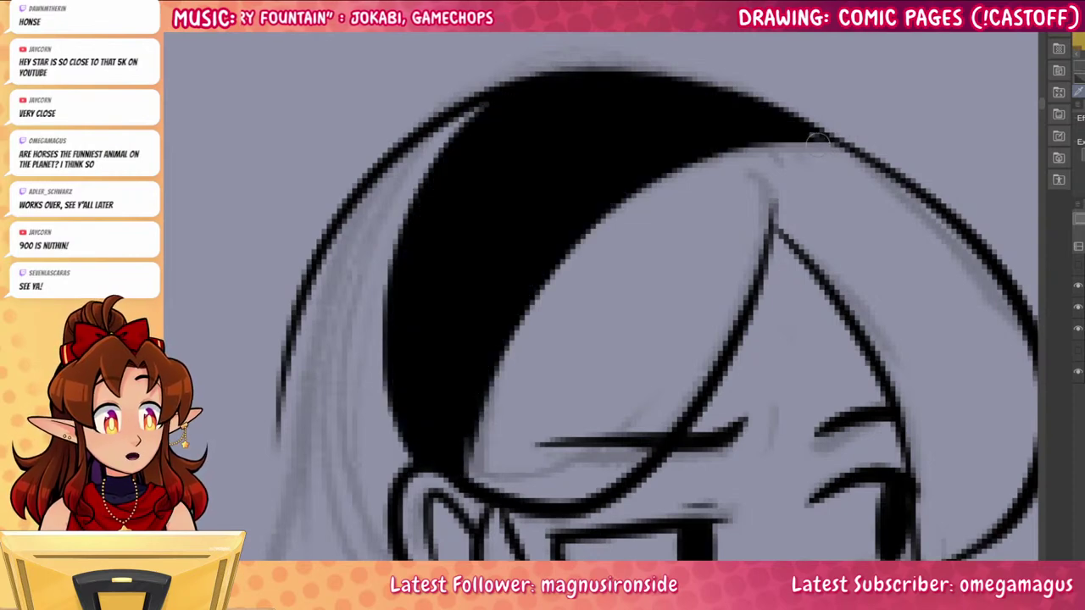
Ink the hair lock falling from behind the ear and curling over the shoulder, with curved strand lines inside it
{"action": "scroll", "coordinate": [539, 275], "scroll_direction": "down", "scroll_amount": 4}
{"action": "left_click_drag", "start_coordinate": [666, 385], "coordinate": [691, 203]}
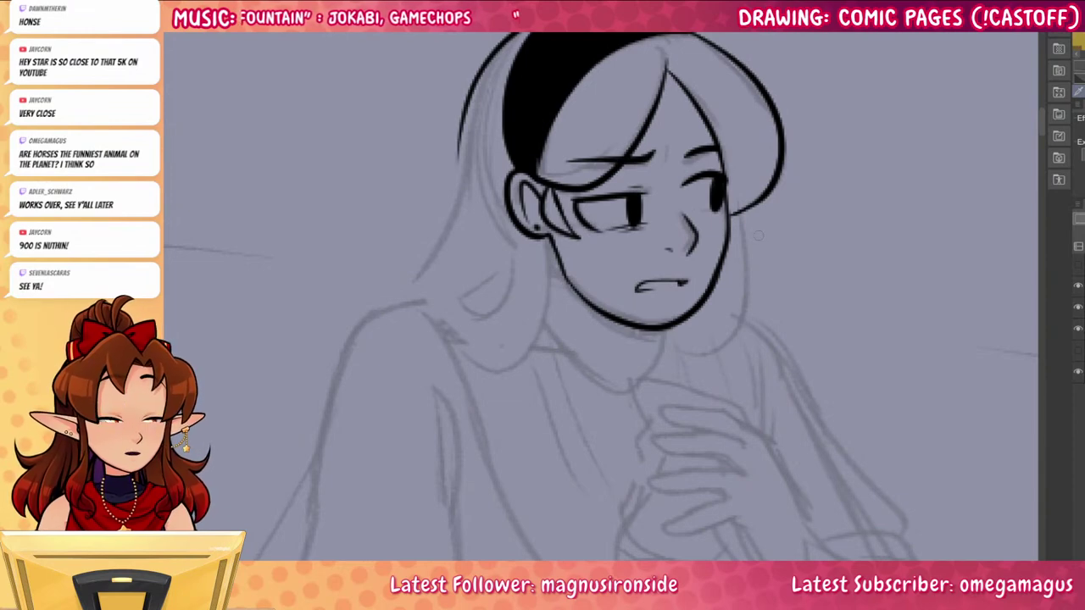
{"action": "scroll", "coordinate": [568, 280], "scroll_direction": "up", "scroll_amount": 4}
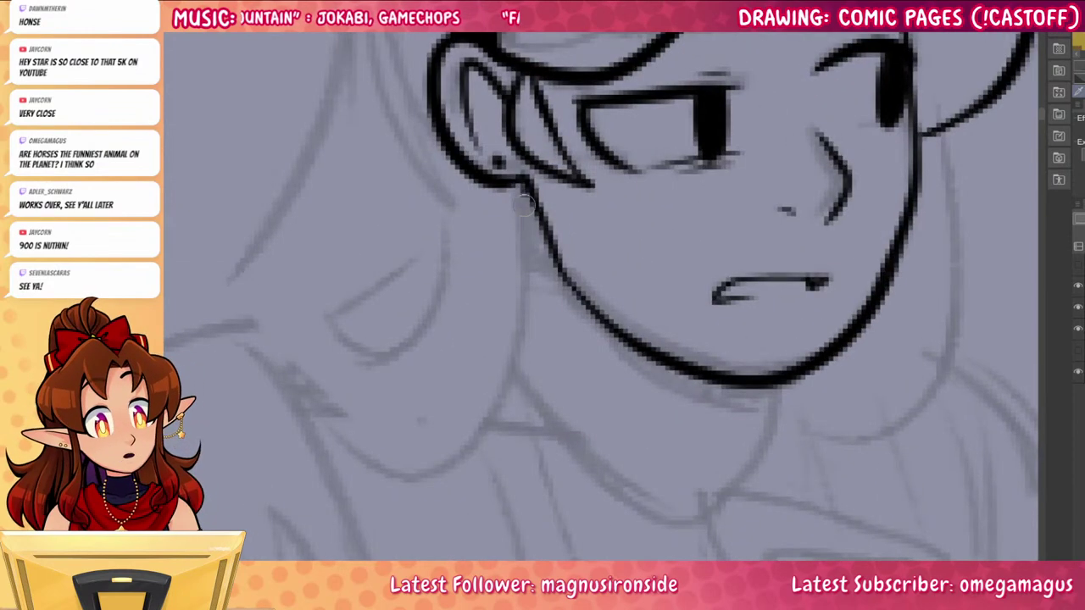
{"action": "mouse_move", "coordinate": [523, 193]}
{"action": "left_mouse_down"}
{"action": "mouse_move", "coordinate": [486, 419]}
{"action": "mouse_move", "coordinate": [353, 459]}
{"action": "left_mouse_up"}
{"action": "left_click_drag", "start_coordinate": [191, 328], "coordinate": [403, 485]}
{"action": "mouse_move", "coordinate": [277, 342]}
{"action": "left_mouse_down"}
{"action": "mouse_move", "coordinate": [414, 418]}
{"action": "mouse_move", "coordinate": [466, 281]}
{"action": "left_mouse_up"}
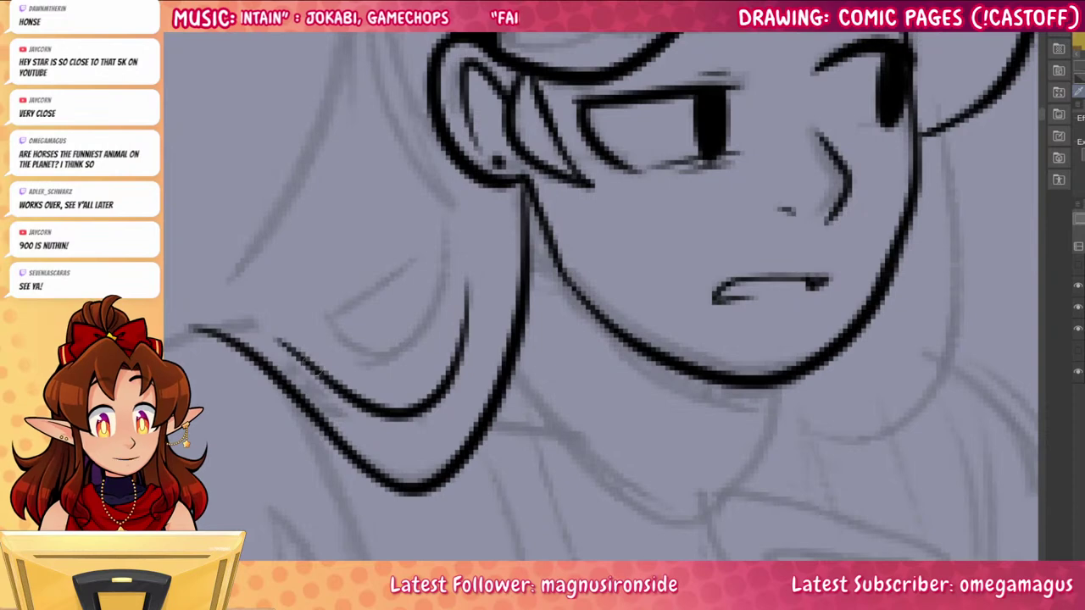
{"action": "left_click_drag", "start_coordinate": [316, 366], "coordinate": [468, 290]}
{"action": "mouse_move", "coordinate": [454, 369]}
{"action": "left_mouse_down"}
{"action": "mouse_move", "coordinate": [471, 260]}
{"action": "mouse_move", "coordinate": [458, 365]}
{"action": "left_mouse_up"}
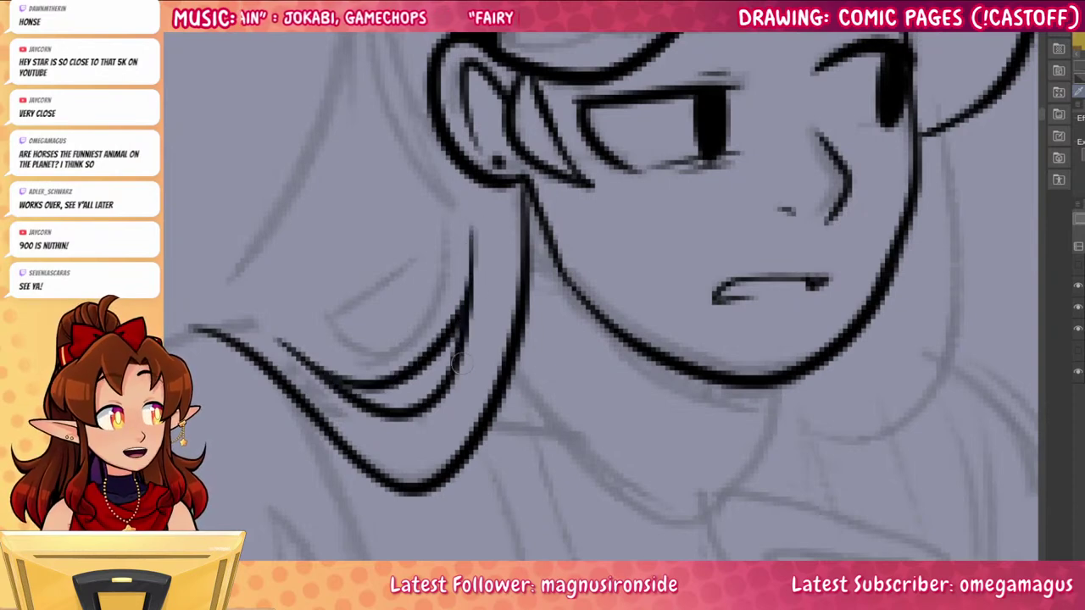
Ink the back hair contour down to the shoulder, redrawing the shoulder top as one line curving into a hair strand
{"action": "left_click_drag", "start_coordinate": [617, 478], "coordinate": [859, 506]}
{"action": "left_click_drag", "start_coordinate": [786, 401], "coordinate": [787, 551]}
{"action": "mouse_move", "coordinate": [573, 116]}
{"action": "left_mouse_down"}
{"action": "mouse_move", "coordinate": [542, 314]}
{"action": "mouse_move", "coordinate": [441, 471]}
{"action": "mouse_move", "coordinate": [373, 531]}
{"action": "left_mouse_up"}
{"action": "left_click_drag", "start_coordinate": [424, 481], "coordinate": [372, 534]}
{"action": "left_click_drag", "start_coordinate": [448, 471], "coordinate": [590, 379]}
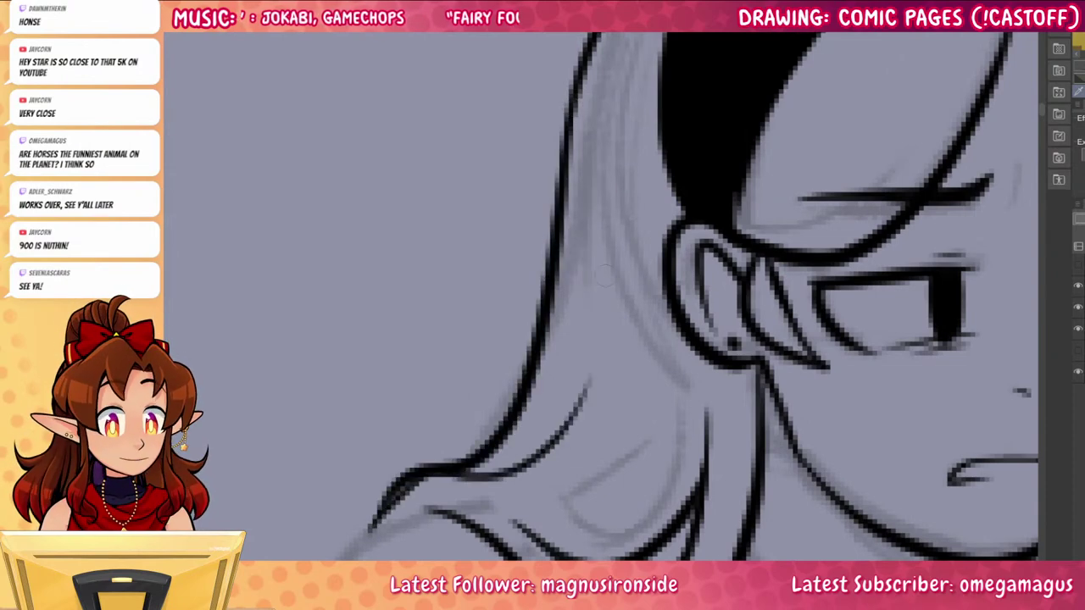
{"action": "key", "text": "ctrl+z"}
{"action": "key", "text": "ctrl+z"}
{"action": "left_click_drag", "start_coordinate": [404, 483], "coordinate": [595, 397]}
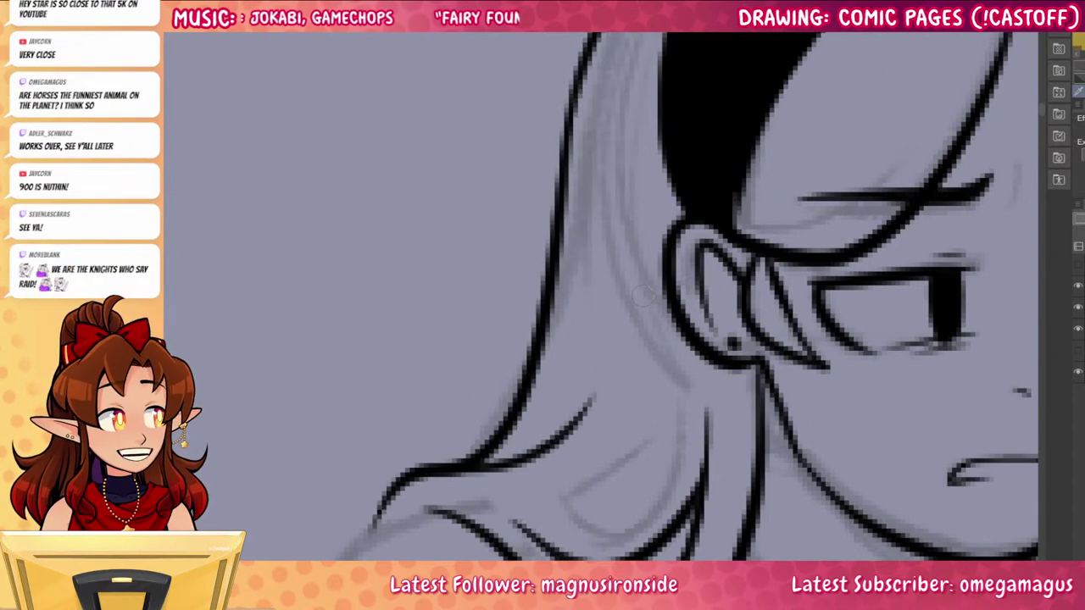
Fill the shadows on the neck below the earlobe and under the chin with solid black along the jawline
{"action": "left_click_drag", "start_coordinate": [841, 501], "coordinate": [704, 371]}
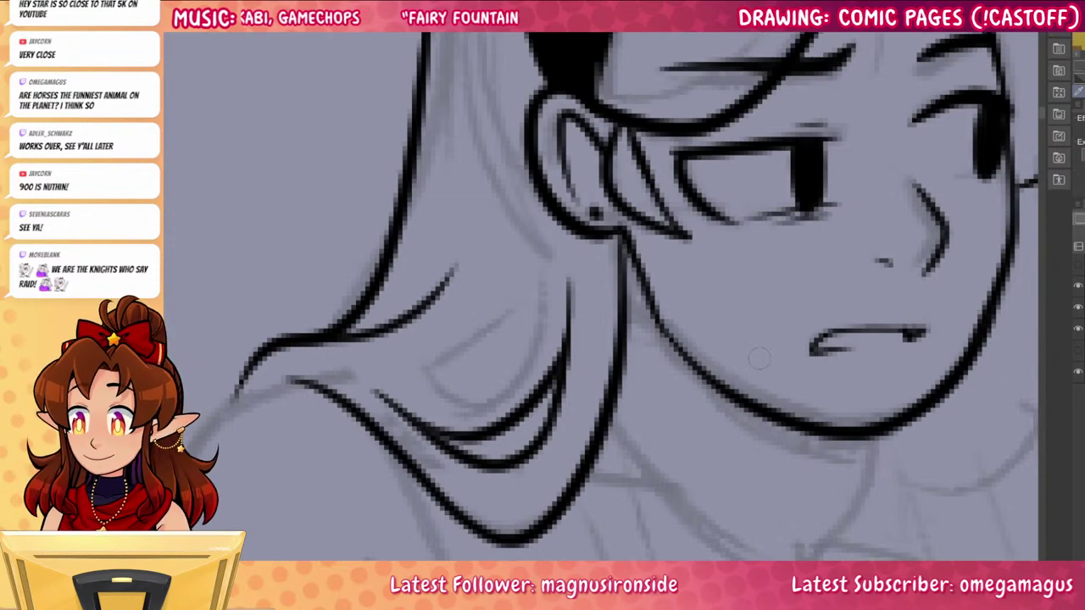
{"action": "left_click_drag", "start_coordinate": [854, 471], "coordinate": [646, 419]}
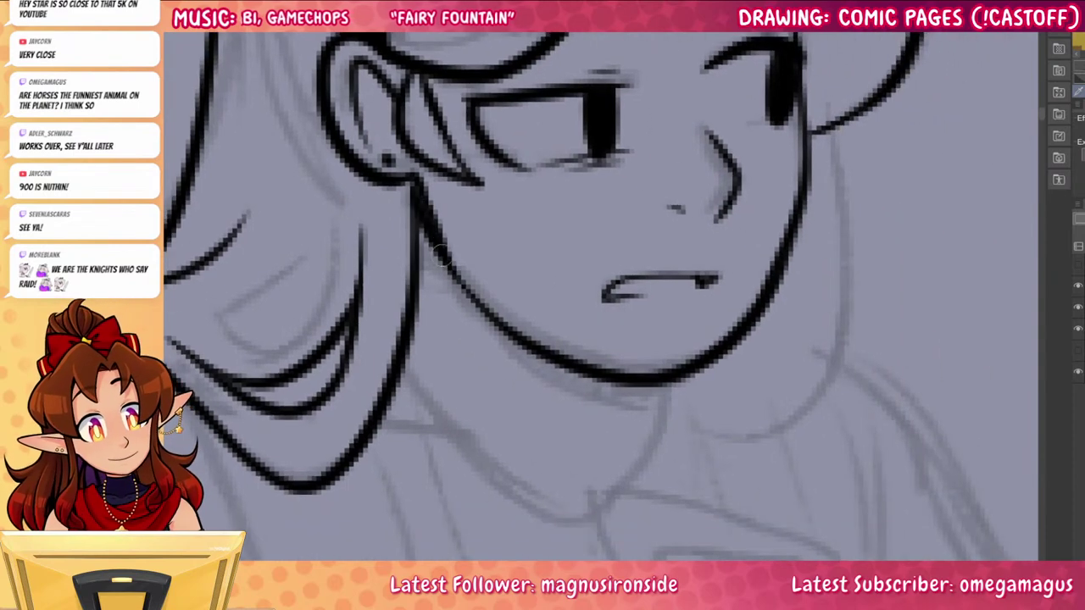
{"action": "left_click_drag", "start_coordinate": [423, 224], "coordinate": [542, 346]}
{"action": "left_click_drag", "start_coordinate": [418, 237], "coordinate": [463, 273]}
{"action": "left_click_drag", "start_coordinate": [782, 438], "coordinate": [693, 419]}
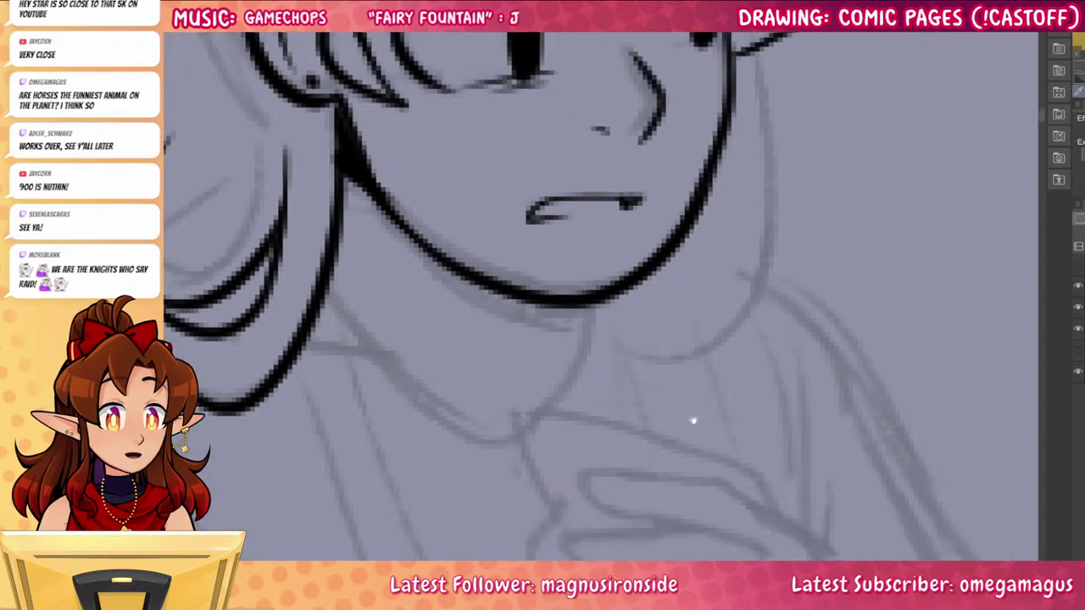
{"action": "left_click_drag", "start_coordinate": [326, 292], "coordinate": [534, 405]}
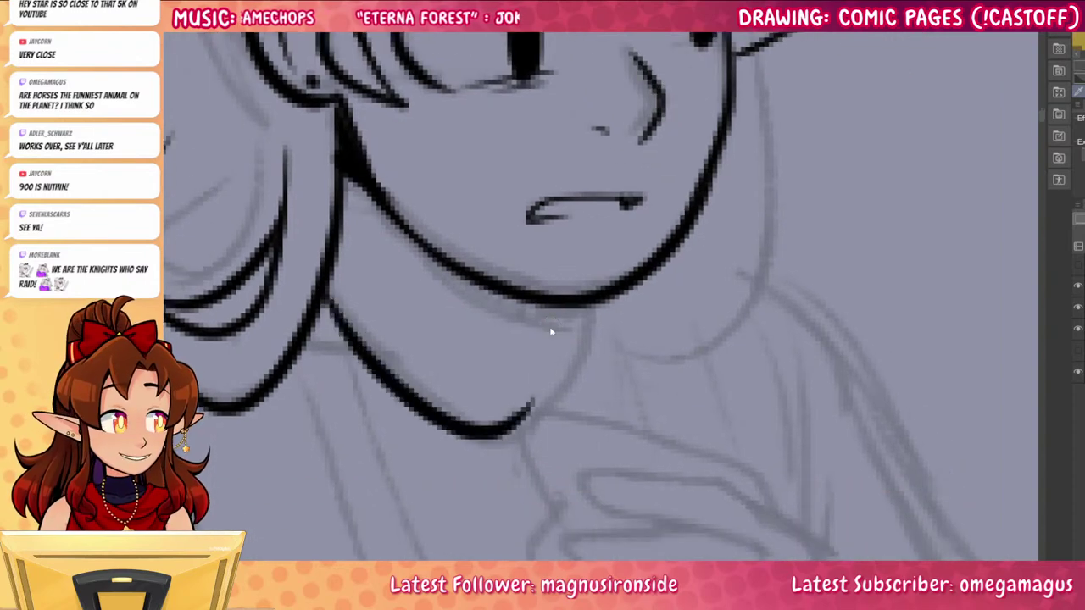
{"action": "key", "text": "ctrl+z"}
{"action": "left_click_drag", "start_coordinate": [395, 223], "coordinate": [574, 342]}
{"action": "mouse_move", "coordinate": [456, 271]}
{"action": "left_mouse_down"}
{"action": "mouse_move", "coordinate": [510, 310]}
{"action": "mouse_move", "coordinate": [484, 289]}
{"action": "mouse_move", "coordinate": [520, 301]}
{"action": "left_mouse_up"}
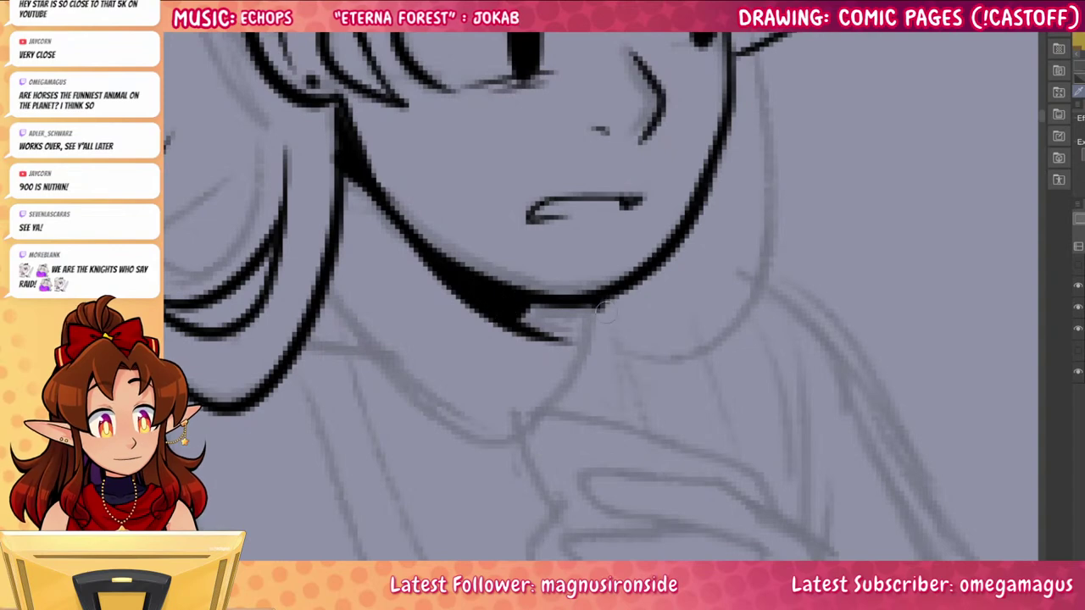
Ink the high collar's outer edge around the neck, redrawing the lower curve as one smooth line, and add a short fold line inside
{"action": "mouse_move", "coordinate": [600, 307]}
{"action": "left_mouse_down"}
{"action": "mouse_move", "coordinate": [561, 402]}
{"action": "mouse_move", "coordinate": [487, 469]}
{"action": "left_mouse_up"}
{"action": "left_click_drag", "start_coordinate": [318, 300], "coordinate": [509, 466]}
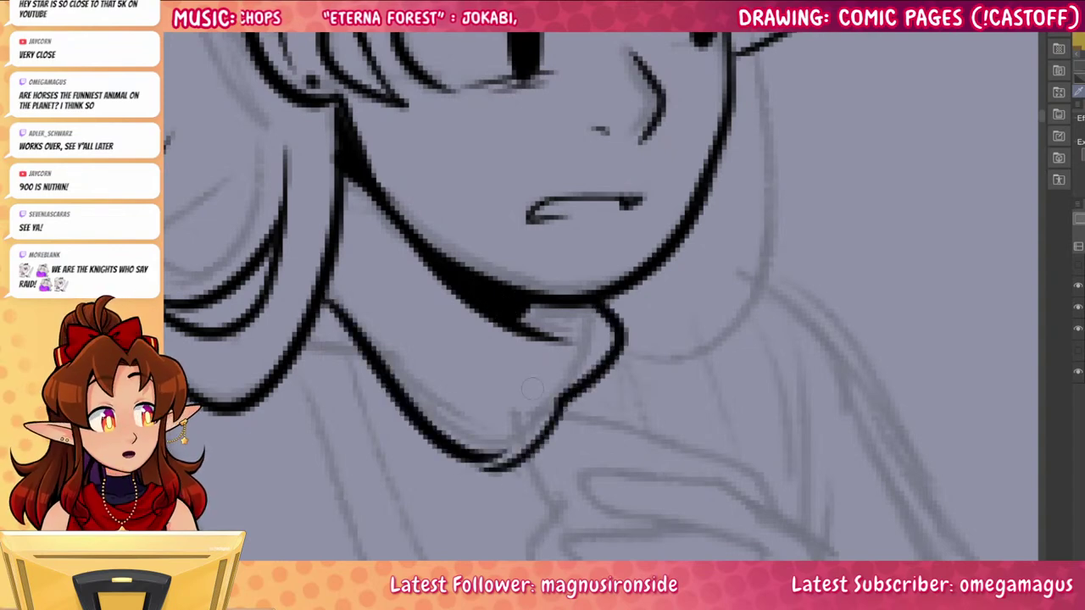
{"action": "key", "text": "ctrl+z"}
{"action": "left_click_drag", "start_coordinate": [318, 280], "coordinate": [504, 475]}
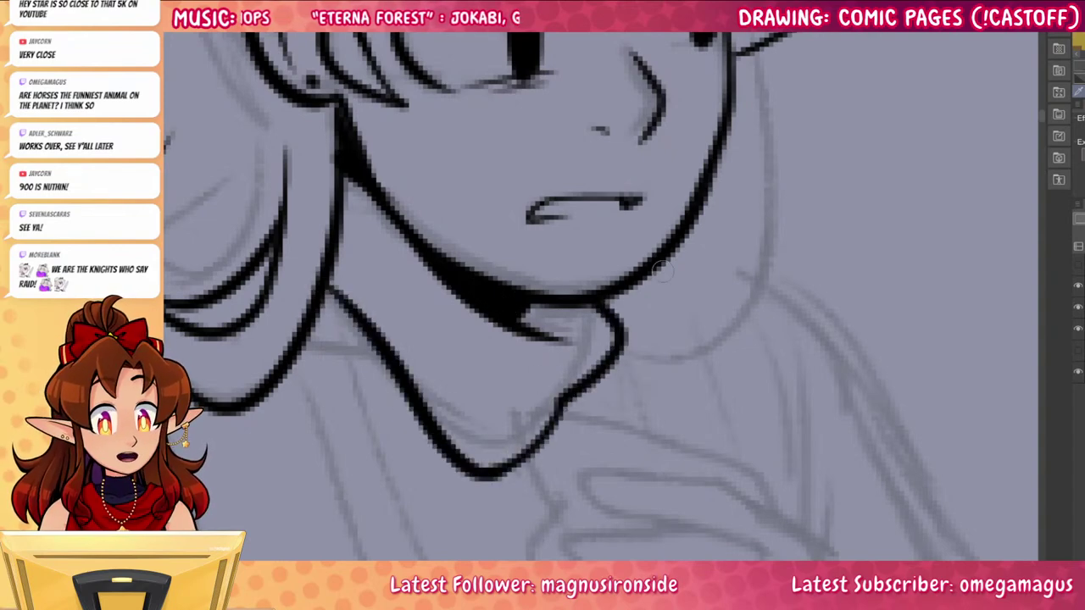
{"action": "key", "text": "ctrl+z"}
{"action": "left_click_drag", "start_coordinate": [313, 288], "coordinate": [505, 468]}
{"action": "left_click_drag", "start_coordinate": [331, 225], "coordinate": [402, 312]}
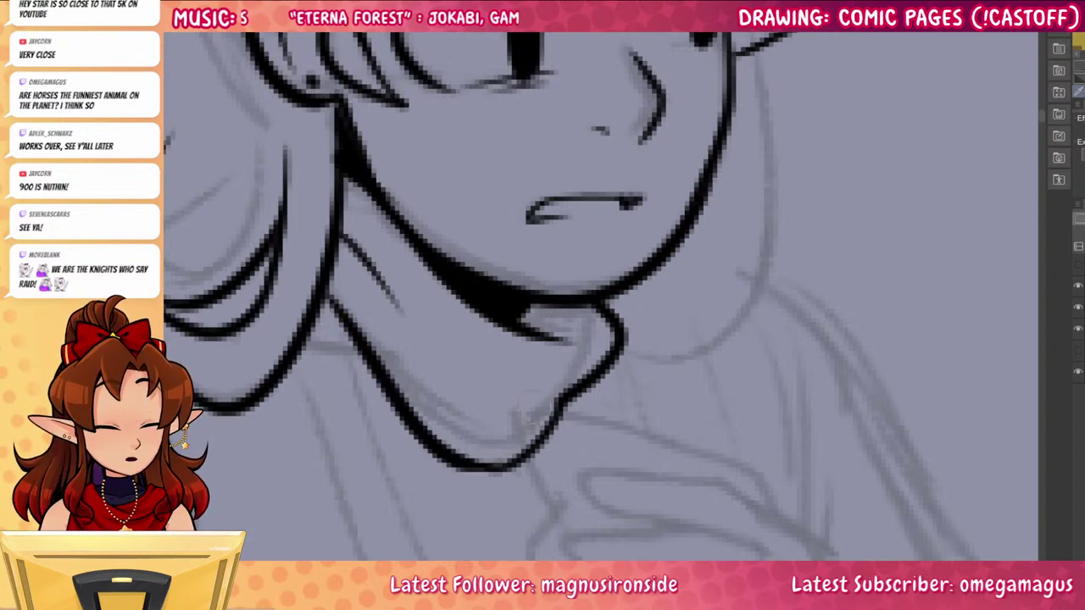
Ink the hair lock hanging behind the far cheek down to the collar, with curved strand lines inside it
{"action": "left_click_drag", "start_coordinate": [789, 462], "coordinate": [656, 554]}
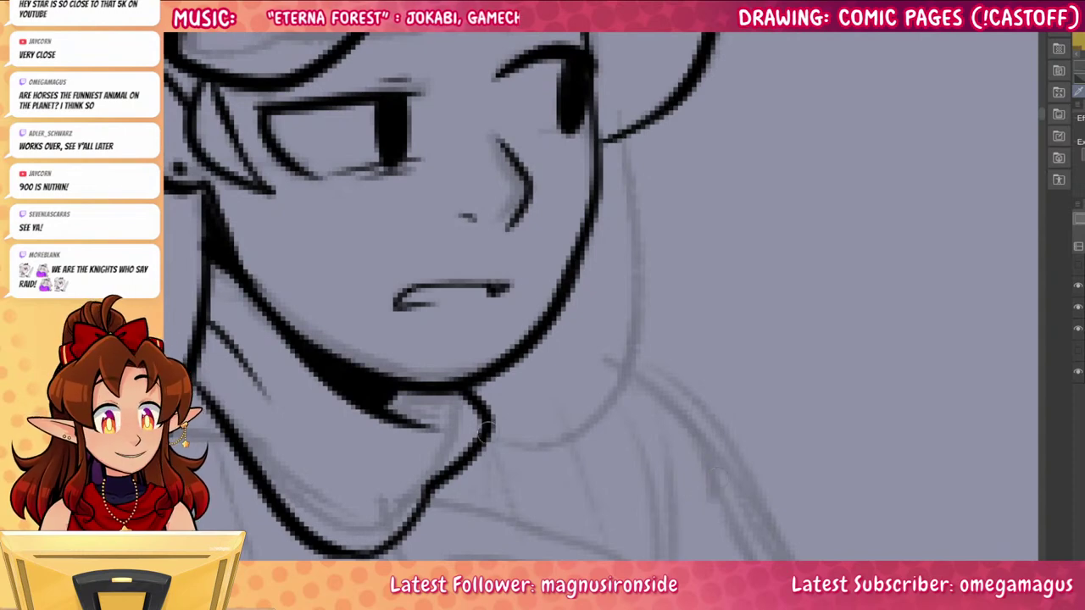
{"action": "mouse_move", "coordinate": [485, 454]}
{"action": "left_mouse_down"}
{"action": "mouse_move", "coordinate": [541, 461]}
{"action": "mouse_move", "coordinate": [628, 148]}
{"action": "mouse_move", "coordinate": [526, 462]}
{"action": "mouse_move", "coordinate": [485, 443]}
{"action": "mouse_move", "coordinate": [611, 320]}
{"action": "left_mouse_up"}
{"action": "key", "text": "ctrl+z"}
{"action": "key", "text": "ctrl+z"}
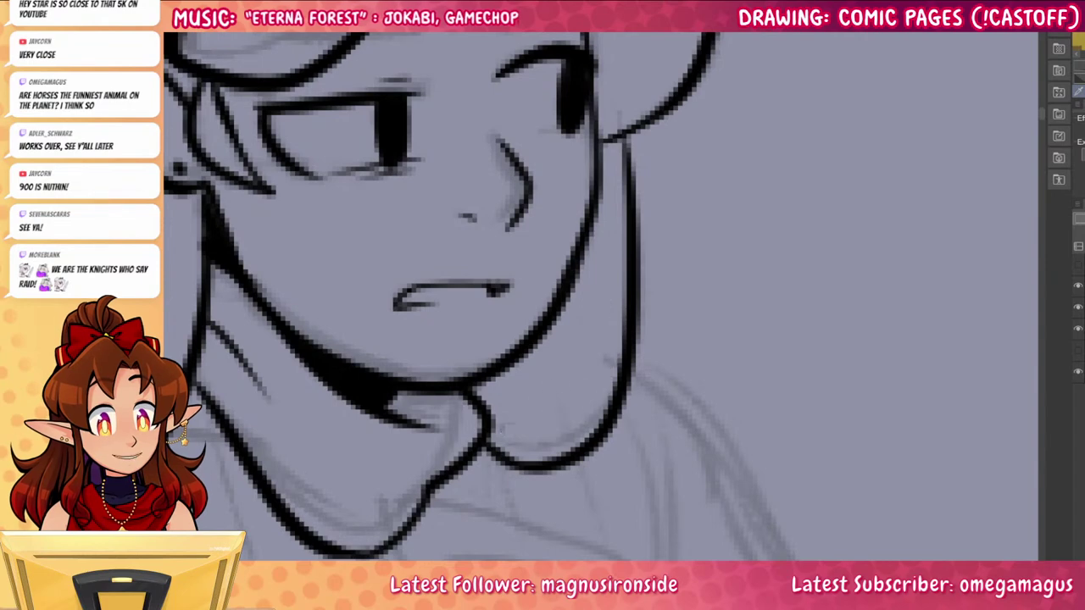
{"action": "mouse_move", "coordinate": [507, 432]}
{"action": "left_mouse_down"}
{"action": "mouse_move", "coordinate": [597, 295]}
{"action": "mouse_move", "coordinate": [591, 314]}
{"action": "left_mouse_up"}
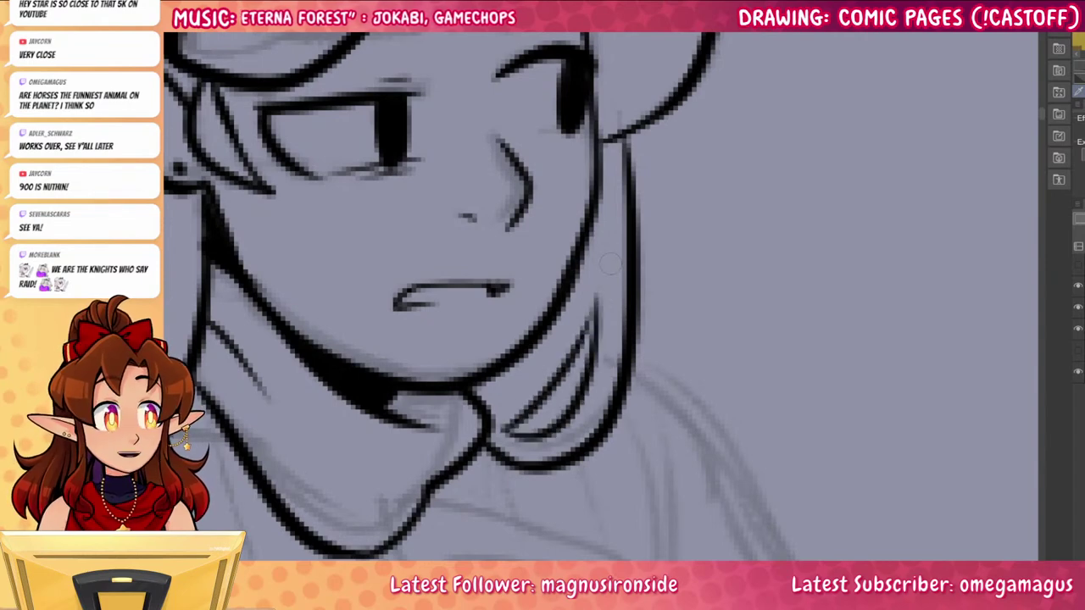
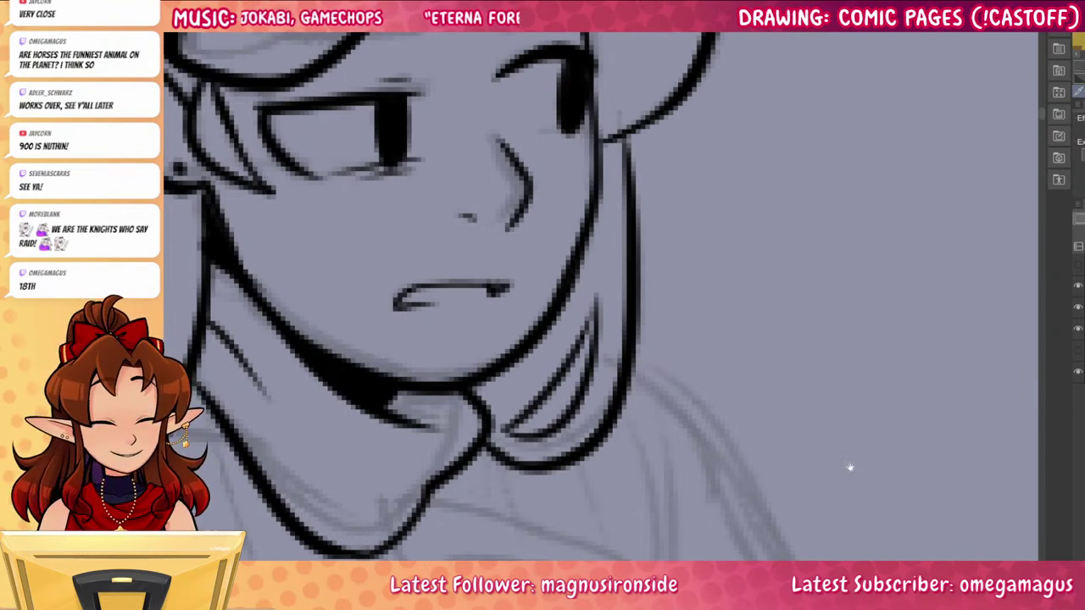
Add a small mark below the lower lip and fill the hair lock behind the far cheek with solid black
{"action": "left_click_drag", "start_coordinate": [770, 489], "coordinate": [869, 494]}
{"action": "left_click_drag", "start_coordinate": [816, 440], "coordinate": [849, 541]}
{"action": "left_click_drag", "start_coordinate": [596, 432], "coordinate": [611, 413]}
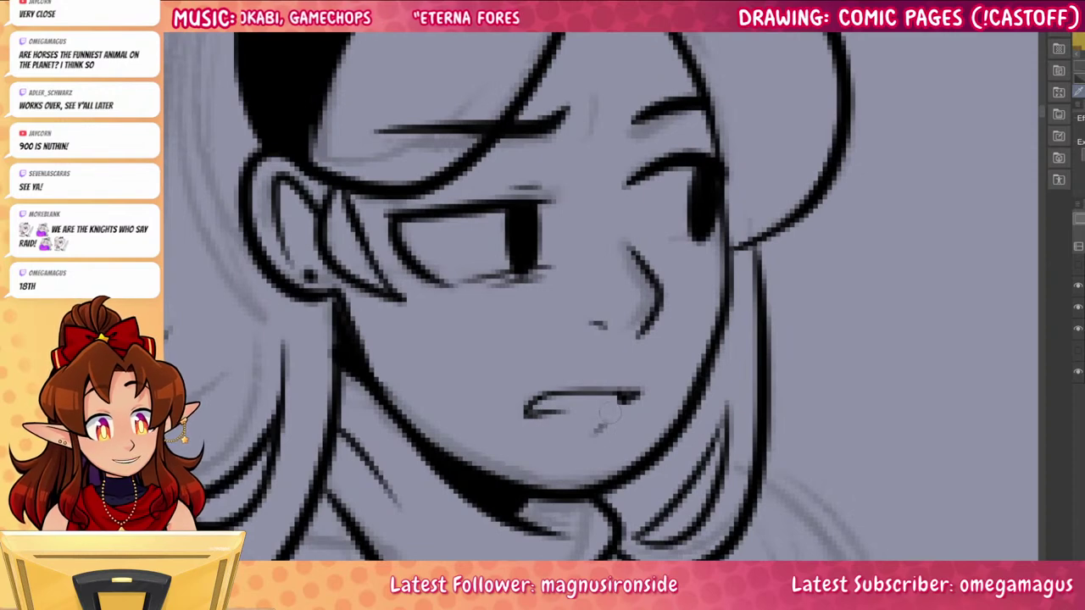
{"action": "scroll", "coordinate": [608, 412], "scroll_direction": "up", "scroll_amount": 3}
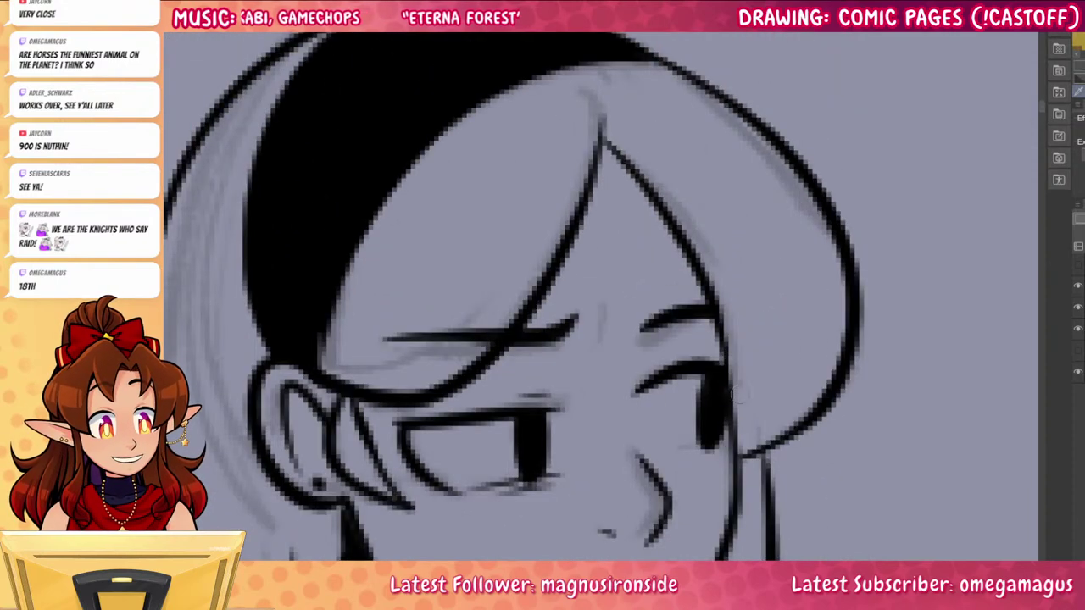
{"action": "left_click_drag", "start_coordinate": [854, 517], "coordinate": [792, 292]}
{"action": "left_click_drag", "start_coordinate": [707, 231], "coordinate": [709, 338]}
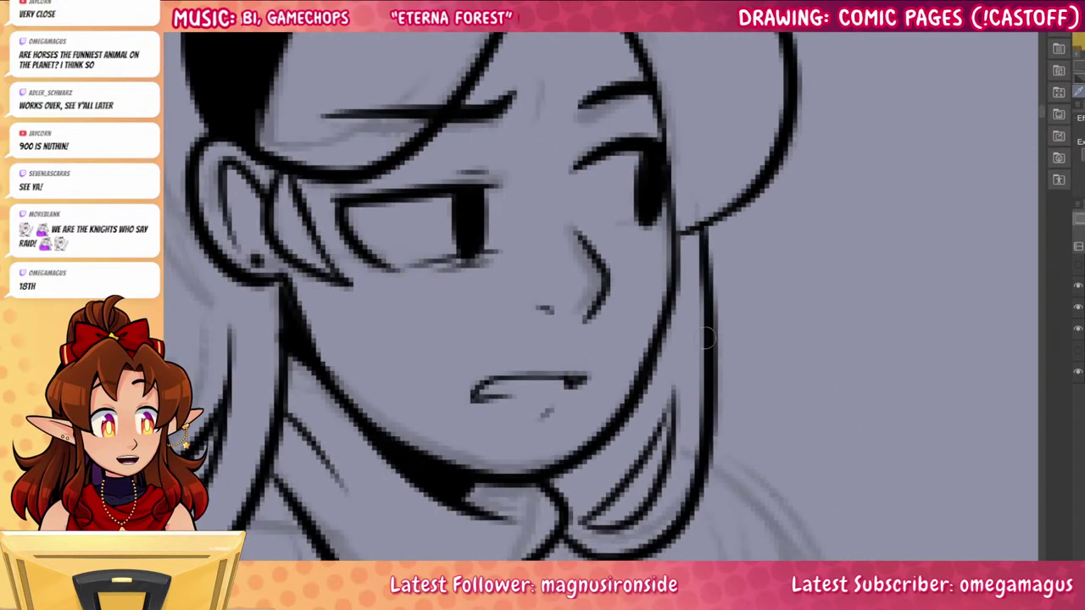
{"action": "left_click", "coordinate": [700, 324]}
{"action": "scroll", "coordinate": [677, 264], "scroll_direction": "down", "scroll_amount": 5}
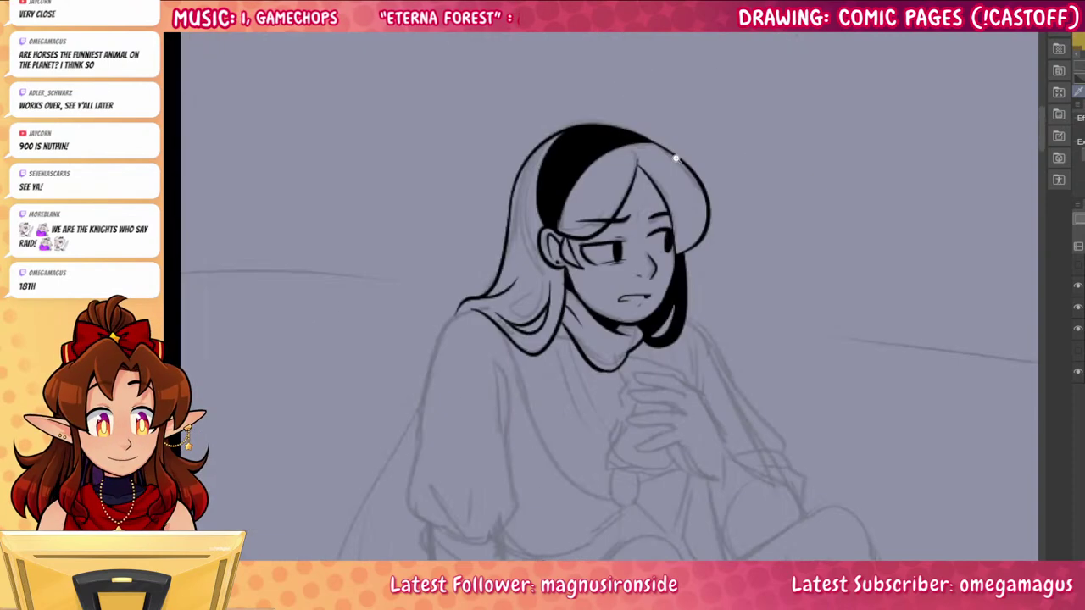
Break the nearer eyebrow line with a small gap where it passes behind the fringe
{"action": "left_click_drag", "start_coordinate": [815, 471], "coordinate": [789, 456]}
{"action": "scroll", "coordinate": [580, 206], "scroll_direction": "up", "scroll_amount": 4}
{"action": "left_click_drag", "start_coordinate": [588, 226], "coordinate": [603, 209]}
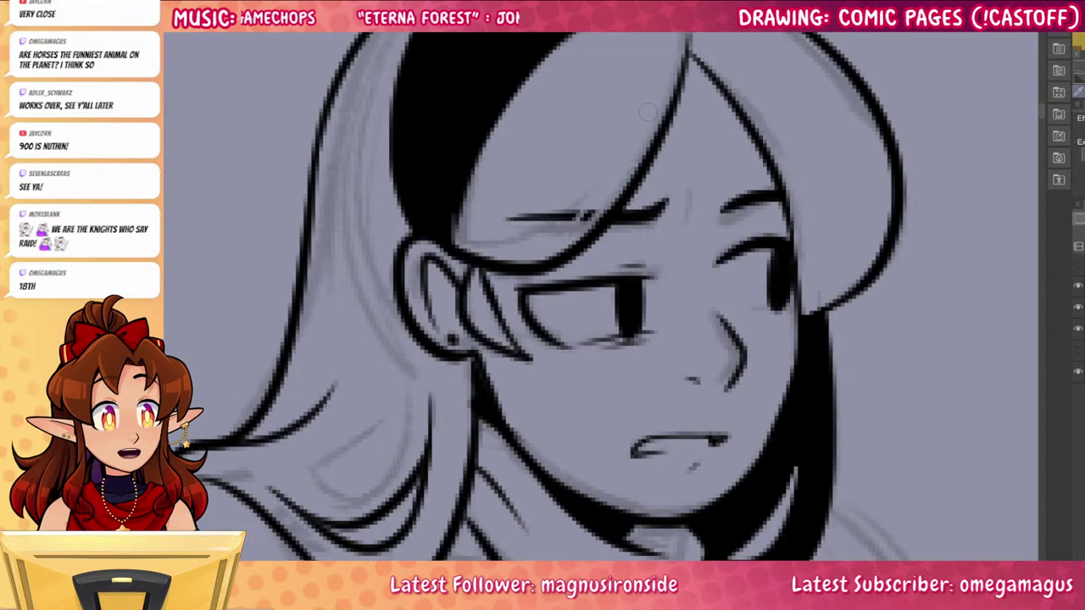
{"action": "scroll", "coordinate": [834, 413], "scroll_direction": "down", "scroll_amount": 5}
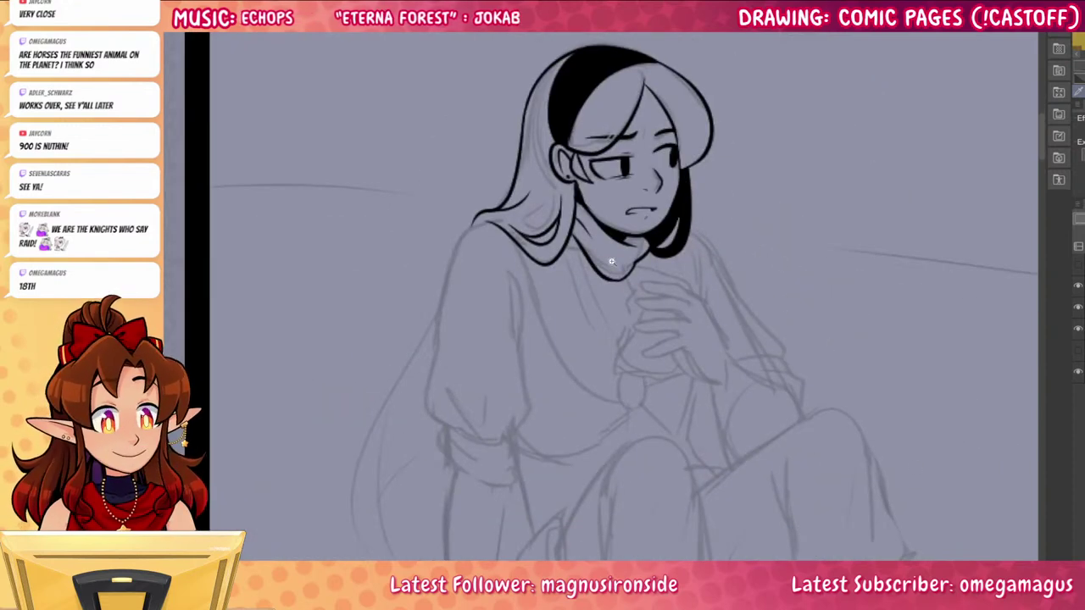
Ink the long curved garment edge from the near shoulder down across the chest and the rounded clasp at its end
{"action": "scroll", "coordinate": [612, 262], "scroll_direction": "up", "scroll_amount": 5}
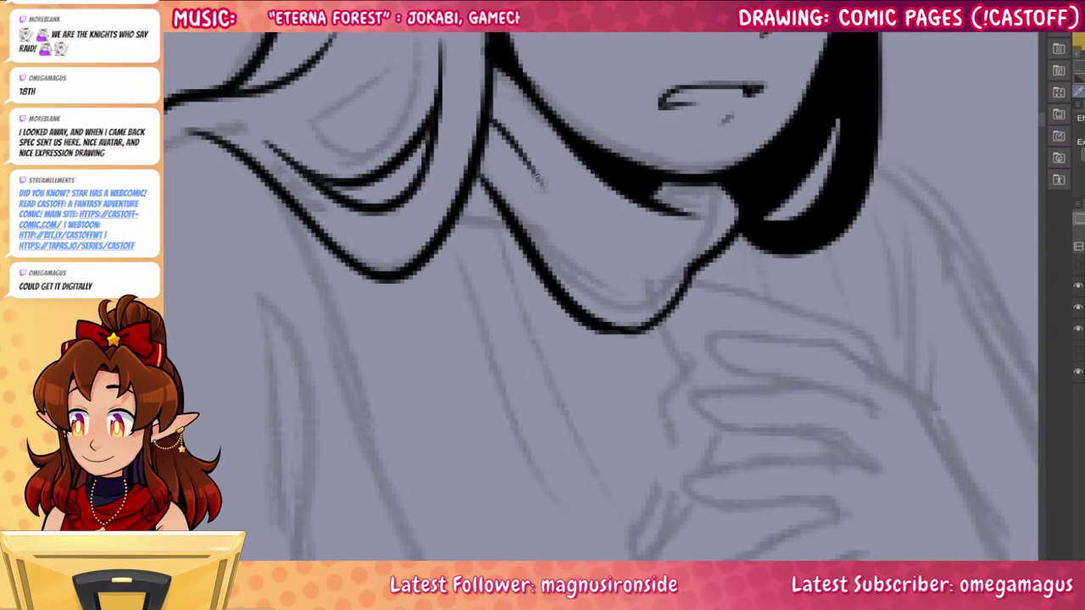
{"action": "left_click", "coordinate": [636, 322], "text": "alt"}
{"action": "mouse_move", "coordinate": [900, 463]}
{"action": "left_mouse_down"}
{"action": "mouse_move", "coordinate": [787, 407]}
{"action": "mouse_move", "coordinate": [819, 370]}
{"action": "left_mouse_up"}
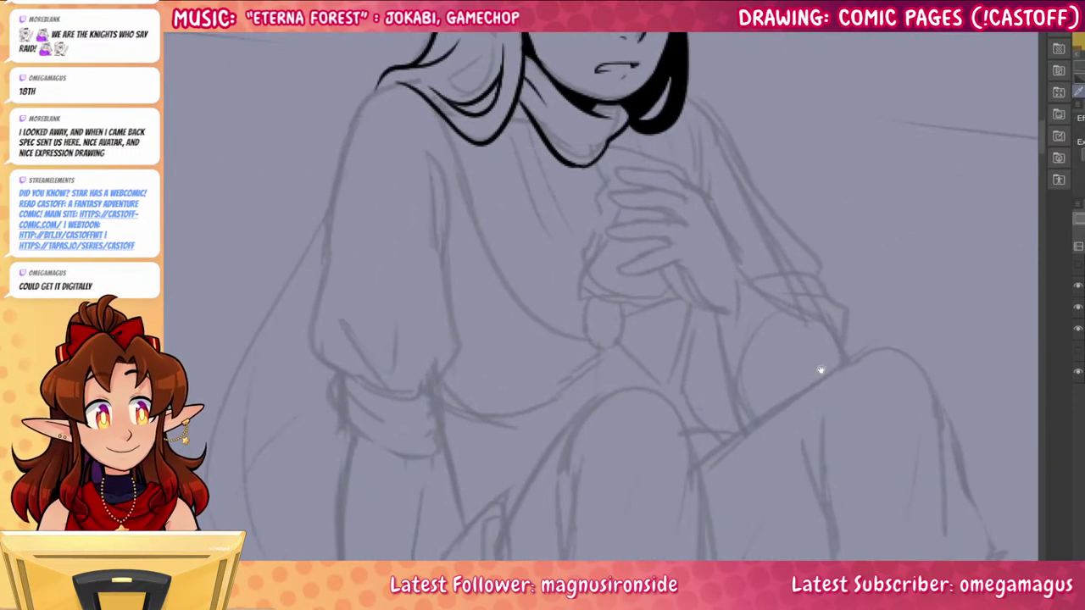
{"action": "scroll", "coordinate": [640, 212], "scroll_direction": "up", "scroll_amount": 3}
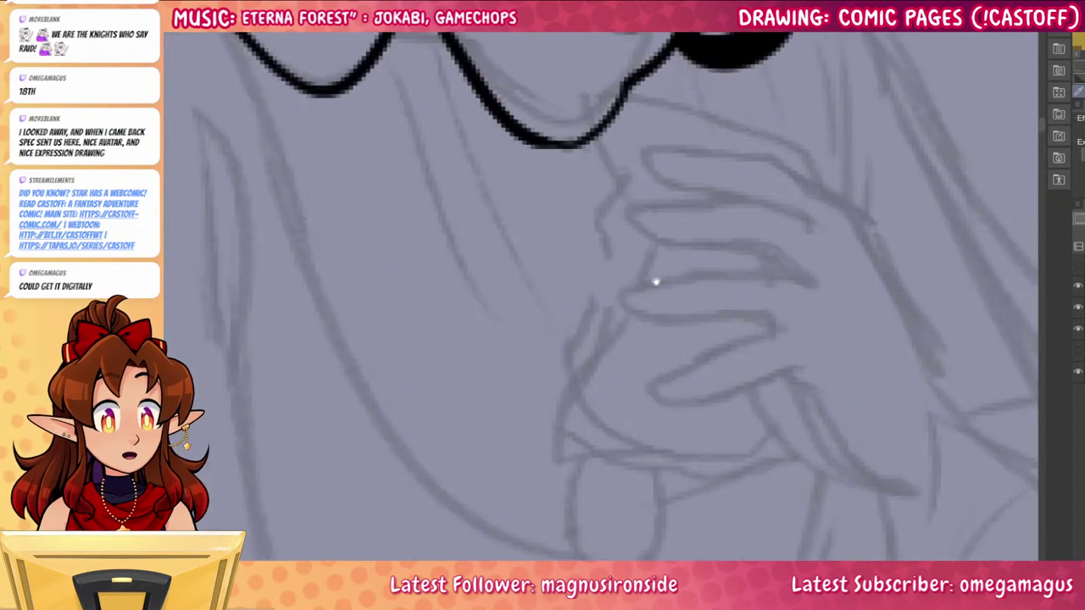
{"action": "scroll", "coordinate": [651, 286], "scroll_direction": "down", "scroll_amount": 2}
{"action": "mouse_move", "coordinate": [343, 146]}
{"action": "left_mouse_down"}
{"action": "mouse_move", "coordinate": [432, 322]}
{"action": "mouse_move", "coordinate": [634, 512]}
{"action": "left_mouse_up"}
{"action": "key", "text": "ctrl+z"}
{"action": "mouse_move", "coordinate": [352, 158]}
{"action": "left_mouse_down"}
{"action": "mouse_move", "coordinate": [588, 504]}
{"action": "mouse_move", "coordinate": [587, 359]}
{"action": "mouse_move", "coordinate": [589, 388]}
{"action": "mouse_move", "coordinate": [649, 349]}
{"action": "mouse_move", "coordinate": [620, 430]}
{"action": "mouse_move", "coordinate": [644, 349]}
{"action": "mouse_move", "coordinate": [658, 361]}
{"action": "left_mouse_up"}
{"action": "key", "text": "ctrl+z"}
{"action": "key", "text": "ctrl+z"}
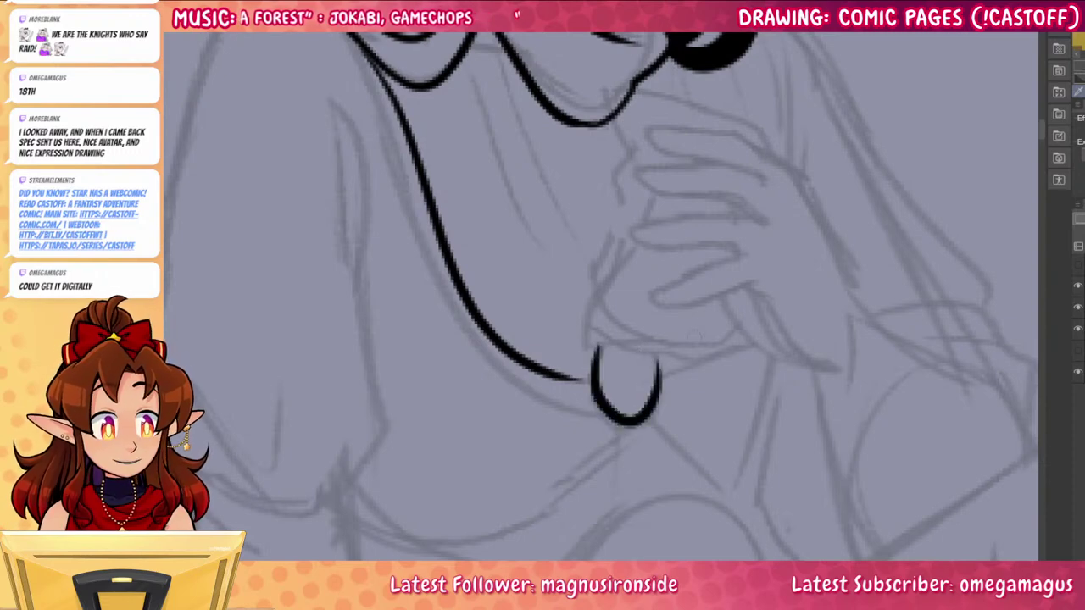
Ink the fingers of the hand at the chest, along with the heel and the back of the hand down to the wrist
{"action": "left_click_drag", "start_coordinate": [818, 328], "coordinate": [744, 415]}
{"action": "mouse_move", "coordinate": [678, 336]}
{"action": "left_mouse_down"}
{"action": "mouse_move", "coordinate": [589, 371]}
{"action": "mouse_move", "coordinate": [644, 377]}
{"action": "mouse_move", "coordinate": [622, 384]}
{"action": "mouse_move", "coordinate": [715, 374]}
{"action": "mouse_move", "coordinate": [759, 453]}
{"action": "left_mouse_up"}
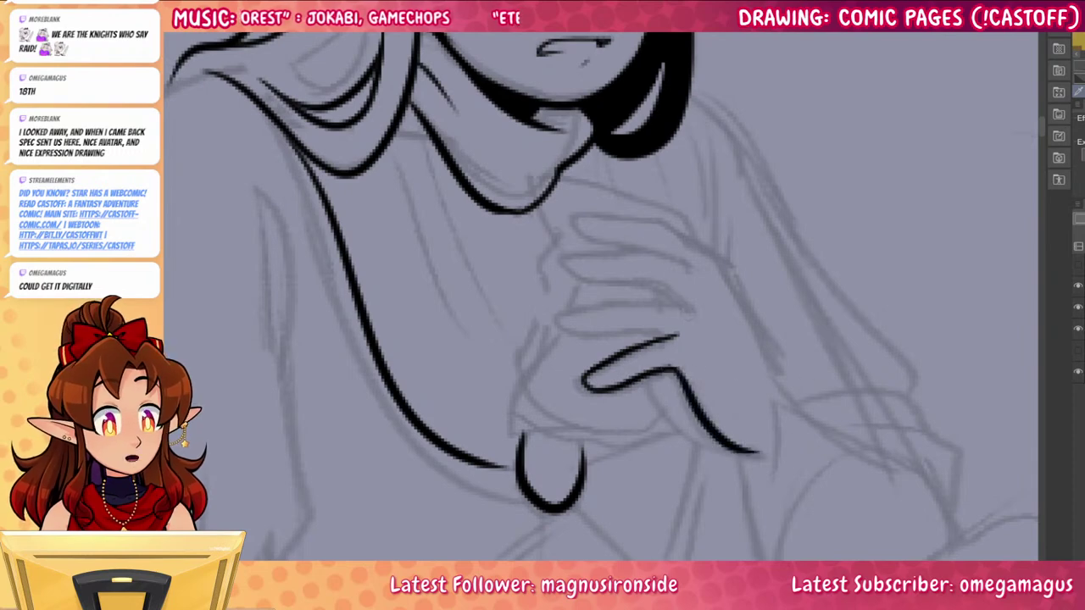
{"action": "mouse_move", "coordinate": [691, 307]}
{"action": "left_mouse_down"}
{"action": "mouse_move", "coordinate": [566, 312]}
{"action": "mouse_move", "coordinate": [678, 335]}
{"action": "left_mouse_up"}
{"action": "key", "text": "ctrl+z"}
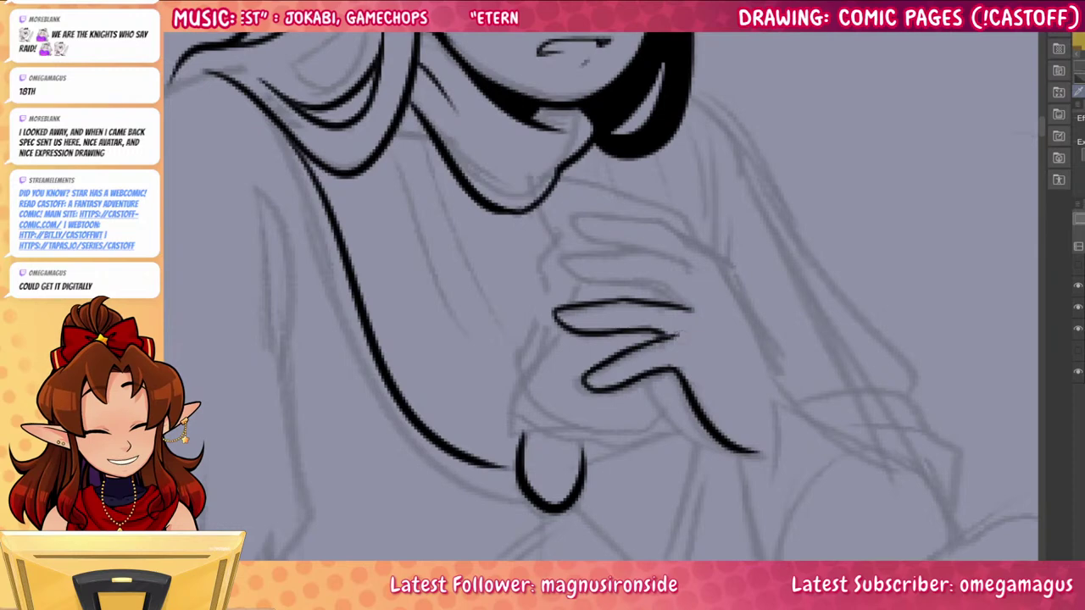
{"action": "mouse_move", "coordinate": [700, 279]}
{"action": "left_mouse_down"}
{"action": "mouse_move", "coordinate": [636, 257]}
{"action": "mouse_move", "coordinate": [584, 256]}
{"action": "mouse_move", "coordinate": [566, 269]}
{"action": "mouse_move", "coordinate": [679, 304]}
{"action": "left_mouse_up"}
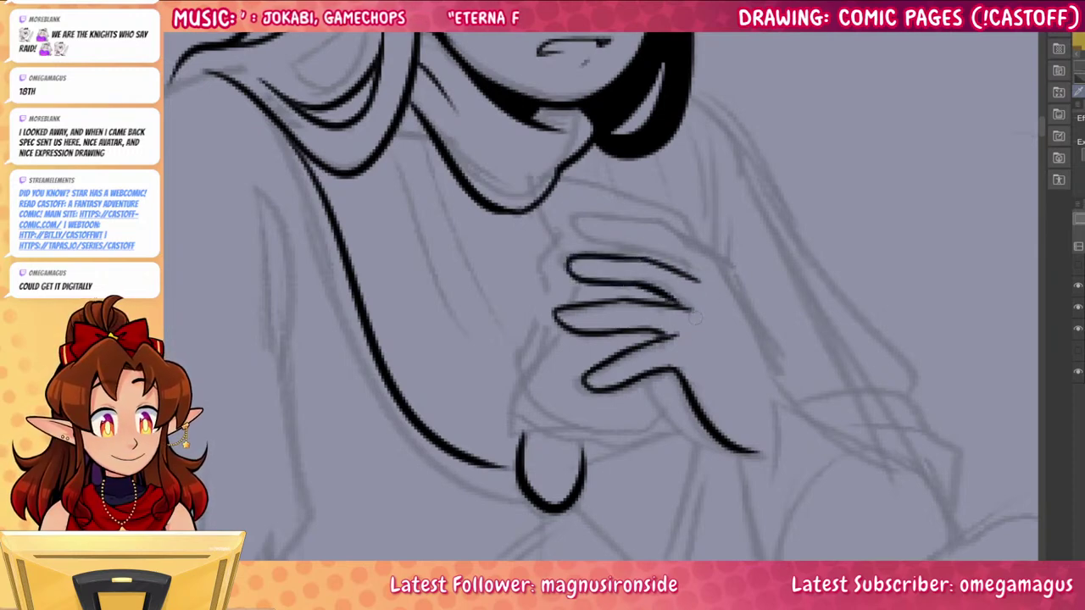
{"action": "mouse_move", "coordinate": [721, 263]}
{"action": "left_mouse_down"}
{"action": "mouse_move", "coordinate": [657, 225]}
{"action": "mouse_move", "coordinate": [581, 222]}
{"action": "mouse_move", "coordinate": [661, 263]}
{"action": "left_mouse_up"}
{"action": "left_click_drag", "start_coordinate": [871, 415], "coordinate": [692, 331]}
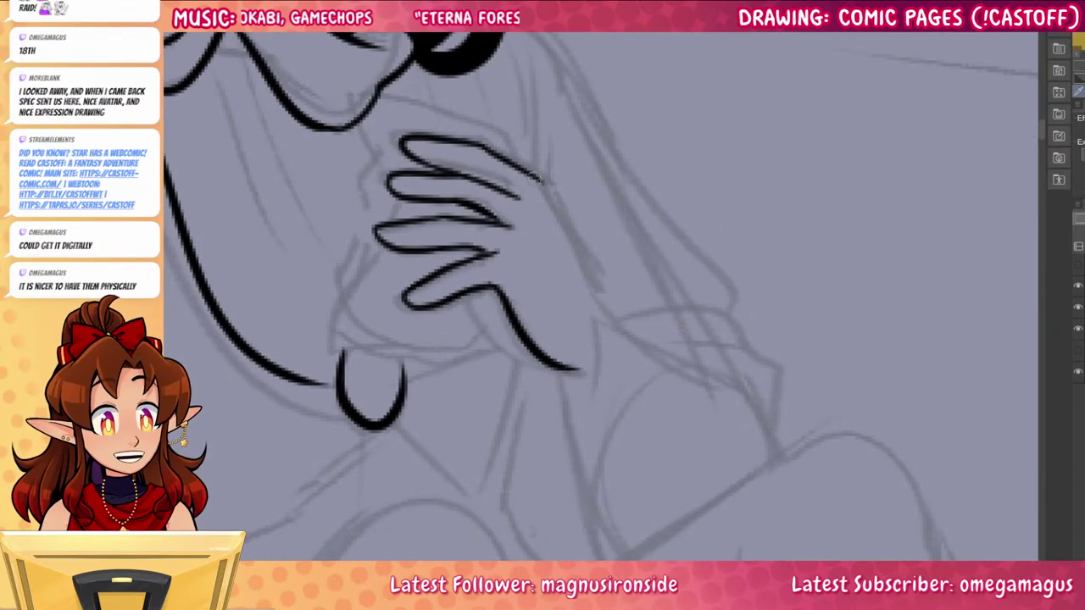
{"action": "left_click_drag", "start_coordinate": [536, 178], "coordinate": [600, 316]}
Ink the crumpled wrapping held in the hand, with its pointed corners, wavy lower edge and small crease lines
{"action": "left_click_drag", "start_coordinate": [644, 171], "coordinate": [822, 307]}
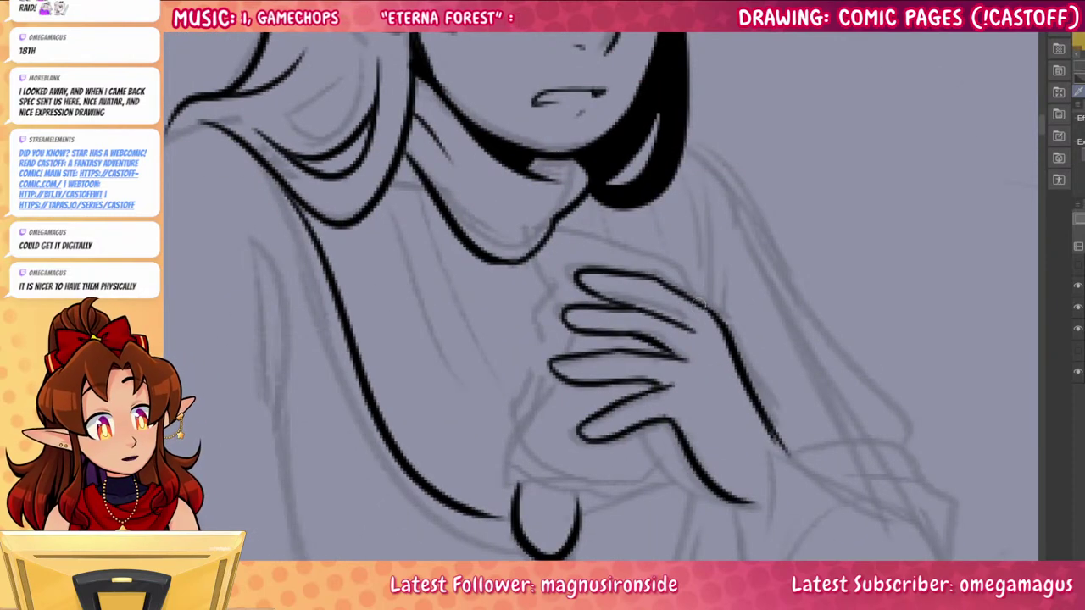
{"action": "mouse_move", "coordinate": [705, 309]}
{"action": "left_mouse_down"}
{"action": "mouse_move", "coordinate": [631, 246]}
{"action": "mouse_move", "coordinate": [555, 293]}
{"action": "mouse_move", "coordinate": [580, 307]}
{"action": "left_mouse_up"}
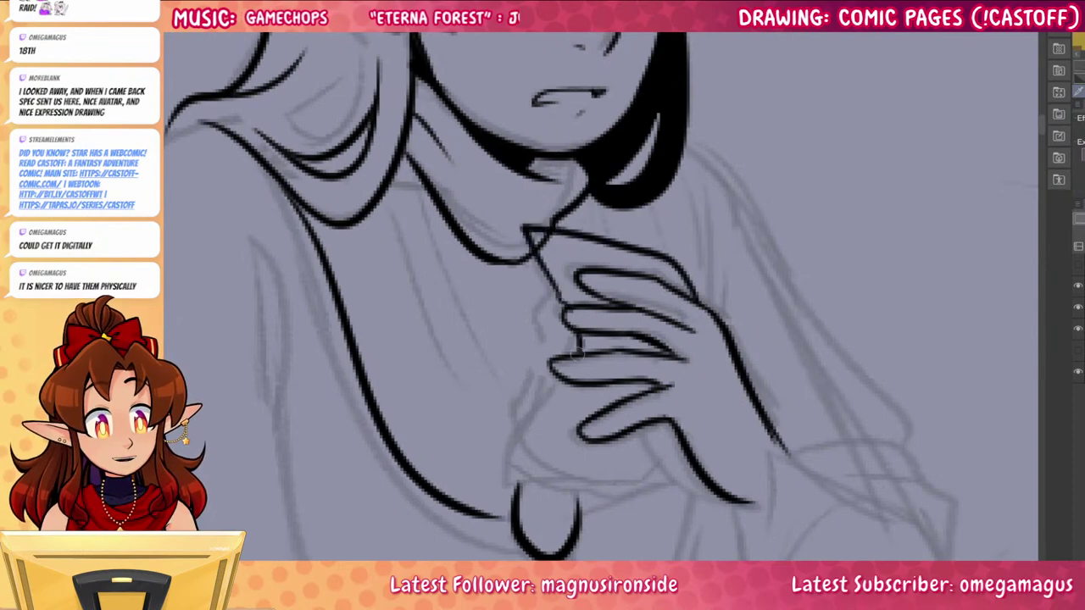
{"action": "mouse_move", "coordinate": [560, 382]}
{"action": "left_mouse_down"}
{"action": "mouse_move", "coordinate": [482, 480]}
{"action": "mouse_move", "coordinate": [674, 466]}
{"action": "mouse_move", "coordinate": [688, 437]}
{"action": "left_mouse_up"}
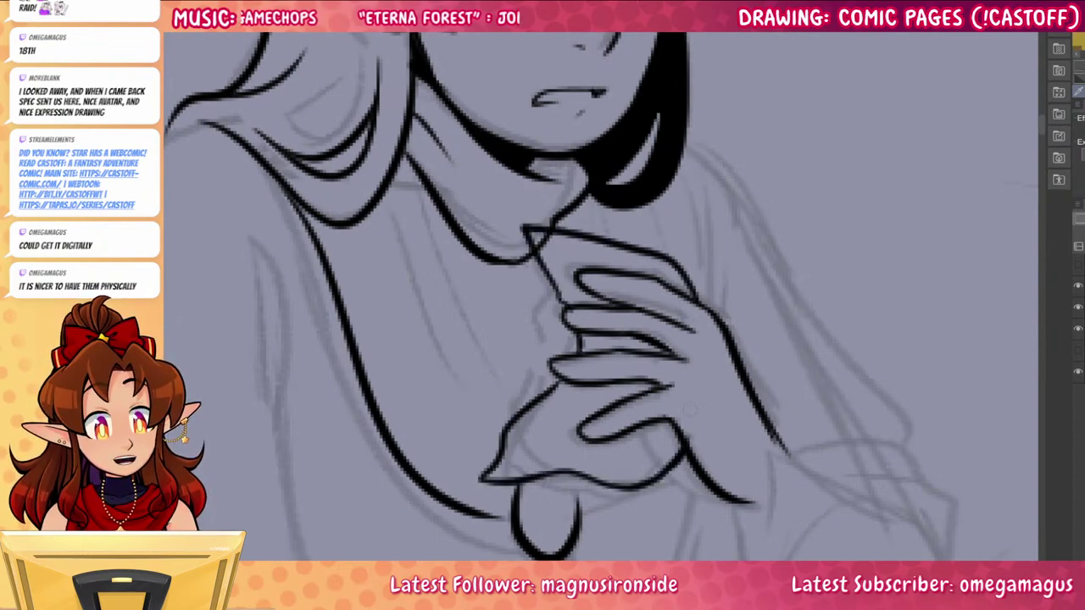
{"action": "mouse_move", "coordinate": [542, 239]}
{"action": "left_mouse_down"}
{"action": "mouse_move", "coordinate": [536, 249]}
{"action": "mouse_move", "coordinate": [549, 235]}
{"action": "left_mouse_up"}
{"action": "mouse_move", "coordinate": [542, 303]}
{"action": "left_mouse_down"}
{"action": "mouse_move", "coordinate": [533, 370]}
{"action": "mouse_move", "coordinate": [512, 417]}
{"action": "left_mouse_up"}
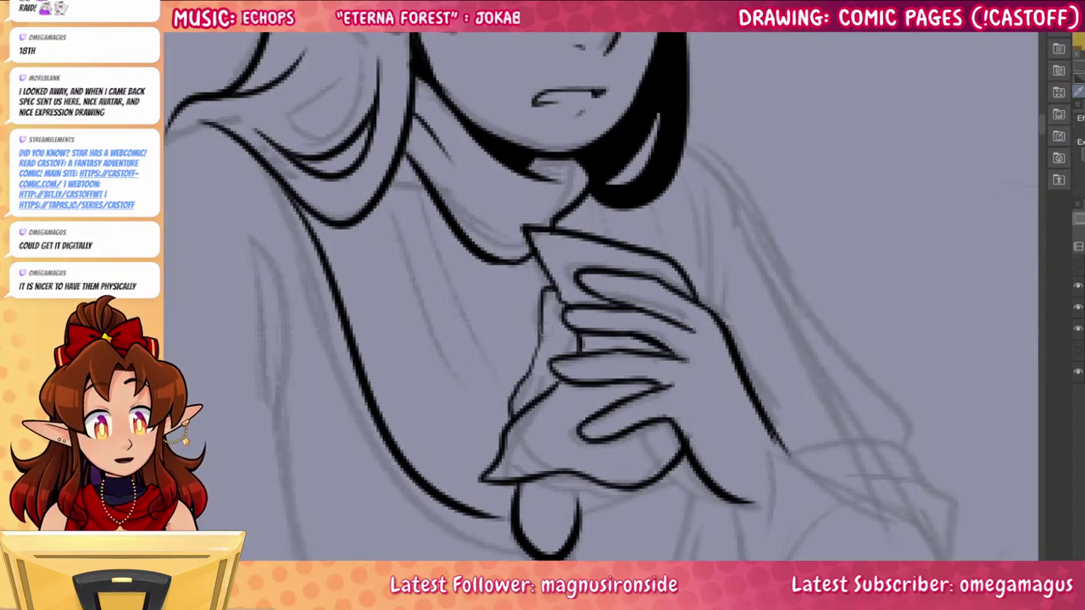
{"action": "left_click_drag", "start_coordinate": [545, 327], "coordinate": [545, 350]}
{"action": "left_click_drag", "start_coordinate": [552, 334], "coordinate": [552, 344]}
{"action": "left_click_drag", "start_coordinate": [843, 428], "coordinate": [811, 313]}
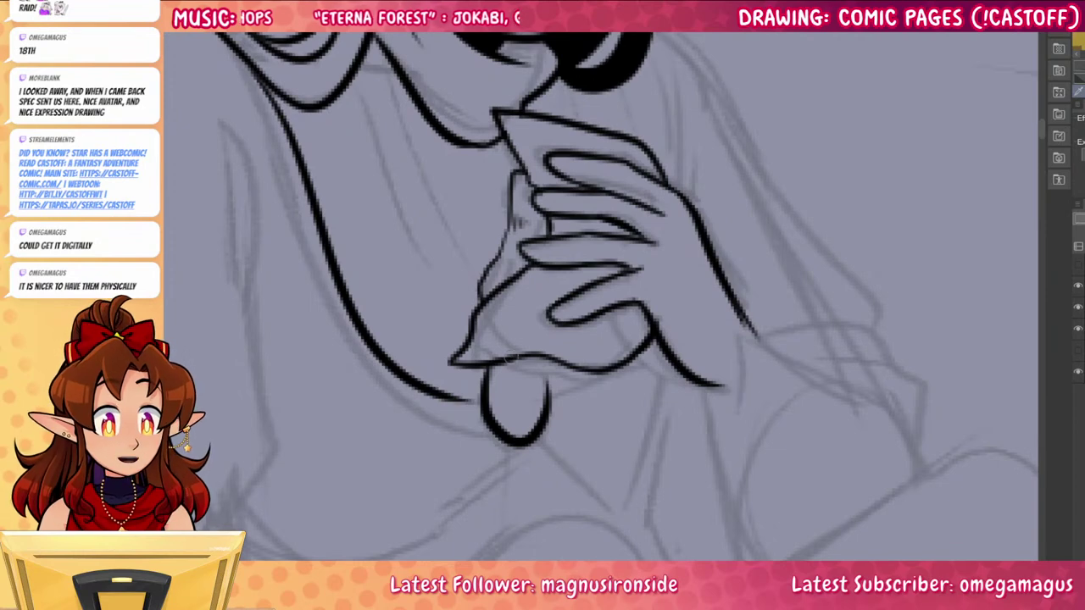
{"action": "left_click_drag", "start_coordinate": [527, 356], "coordinate": [581, 351]}
Ink the two forearm contours from the wrist down toward the knee
{"action": "mouse_move", "coordinate": [801, 213]}
{"action": "left_mouse_down"}
{"action": "mouse_move", "coordinate": [729, 330]}
{"action": "mouse_move", "coordinate": [772, 540]}
{"action": "left_mouse_up"}
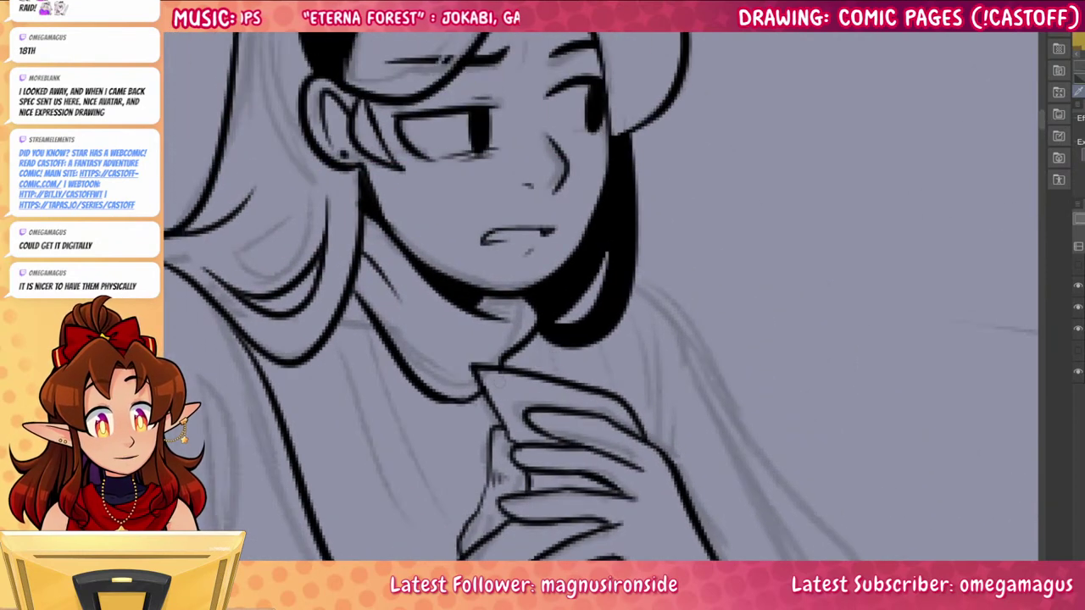
{"action": "left_click_drag", "start_coordinate": [779, 398], "coordinate": [718, 191]}
{"action": "mouse_move", "coordinate": [529, 59]}
{"action": "left_mouse_down"}
{"action": "mouse_move", "coordinate": [683, 263]}
{"action": "mouse_move", "coordinate": [670, 212]}
{"action": "mouse_move", "coordinate": [788, 360]}
{"action": "left_mouse_up"}
{"action": "key", "text": "ctrl+z"}
{"action": "key", "text": "ctrl+z"}
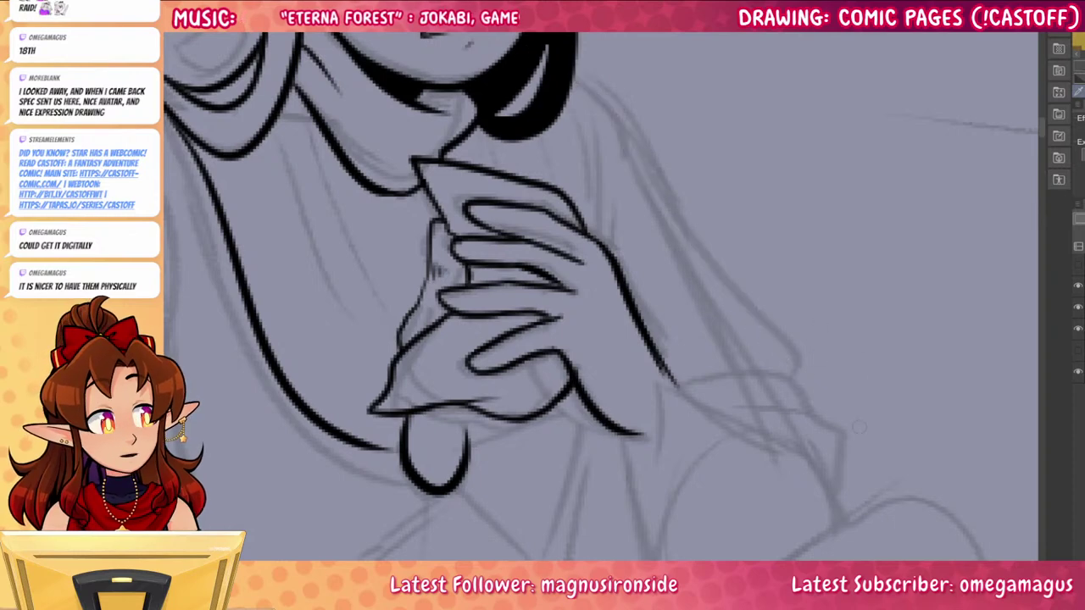
{"action": "left_click_drag", "start_coordinate": [775, 409], "coordinate": [606, 274]}
{"action": "left_click_drag", "start_coordinate": [462, 295], "coordinate": [520, 487]}
{"action": "mouse_move", "coordinate": [498, 234]}
{"action": "left_mouse_down"}
{"action": "mouse_move", "coordinate": [713, 385]}
{"action": "mouse_move", "coordinate": [655, 336]}
{"action": "mouse_move", "coordinate": [800, 464]}
{"action": "left_mouse_up"}
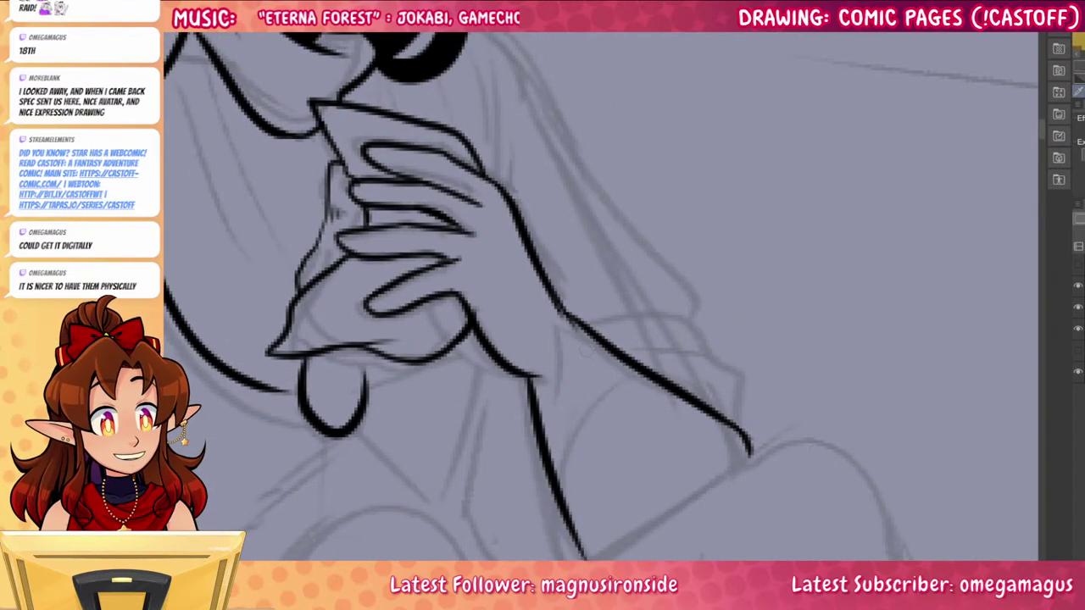
Ink the sleeve's cuff folds around the forearm and its outer contour from the far shoulder down to the elbow
{"action": "mouse_move", "coordinate": [593, 337]}
{"action": "left_mouse_down"}
{"action": "mouse_move", "coordinate": [650, 329]}
{"action": "mouse_move", "coordinate": [729, 391]}
{"action": "mouse_move", "coordinate": [760, 442]}
{"action": "mouse_move", "coordinate": [721, 382]}
{"action": "mouse_move", "coordinate": [660, 345]}
{"action": "mouse_move", "coordinate": [735, 340]}
{"action": "left_mouse_up"}
{"action": "key", "text": "ctrl+z"}
{"action": "key", "text": "ctrl+z"}
{"action": "mouse_move", "coordinate": [740, 389]}
{"action": "left_mouse_down"}
{"action": "mouse_move", "coordinate": [744, 336]}
{"action": "mouse_move", "coordinate": [627, 228]}
{"action": "mouse_move", "coordinate": [549, 132]}
{"action": "left_mouse_up"}
{"action": "left_click_drag", "start_coordinate": [641, 189], "coordinate": [733, 306]}
{"action": "left_click_drag", "start_coordinate": [561, 131], "coordinate": [663, 273]}
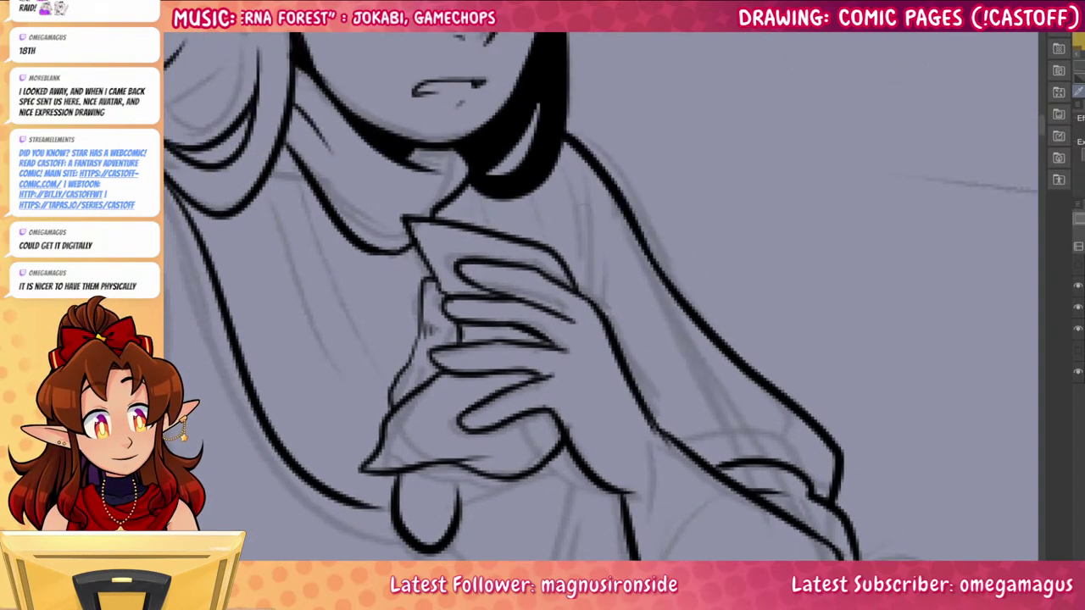
Ink the fold on the far sleeve just above the hand and complete the collar's lower edge on both sides below the wrapping
{"action": "left_click_drag", "start_coordinate": [578, 196], "coordinate": [596, 317]}
{"action": "key", "text": "ctrl+z"}
{"action": "left_click_drag", "start_coordinate": [575, 210], "coordinate": [591, 301]}
{"action": "left_click_drag", "start_coordinate": [526, 429], "coordinate": [681, 292]}
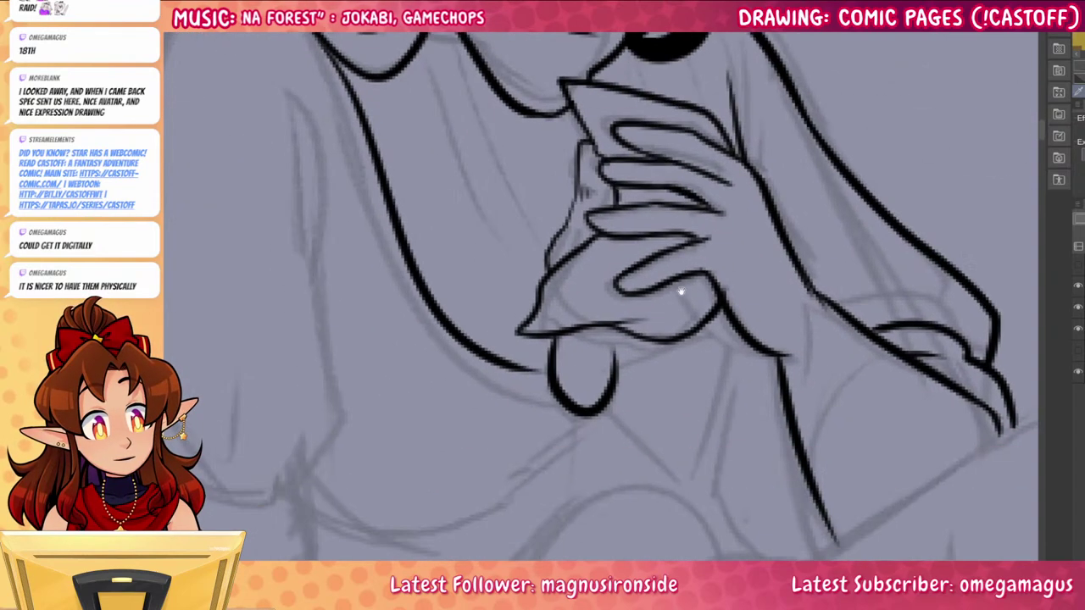
{"action": "left_click_drag", "start_coordinate": [522, 367], "coordinate": [554, 372]}
{"action": "mouse_move", "coordinate": [611, 328]}
{"action": "left_mouse_down"}
{"action": "mouse_move", "coordinate": [611, 393]}
{"action": "mouse_move", "coordinate": [641, 337]}
{"action": "mouse_move", "coordinate": [751, 497]}
{"action": "left_mouse_up"}
Ink the long collar folds running down the chest to the wrapping, plus the short folds beneath the dark hair on the far side
{"action": "mouse_move", "coordinate": [481, 246]}
{"action": "left_mouse_down"}
{"action": "mouse_move", "coordinate": [577, 448]}
{"action": "mouse_move", "coordinate": [549, 332]}
{"action": "left_mouse_up"}
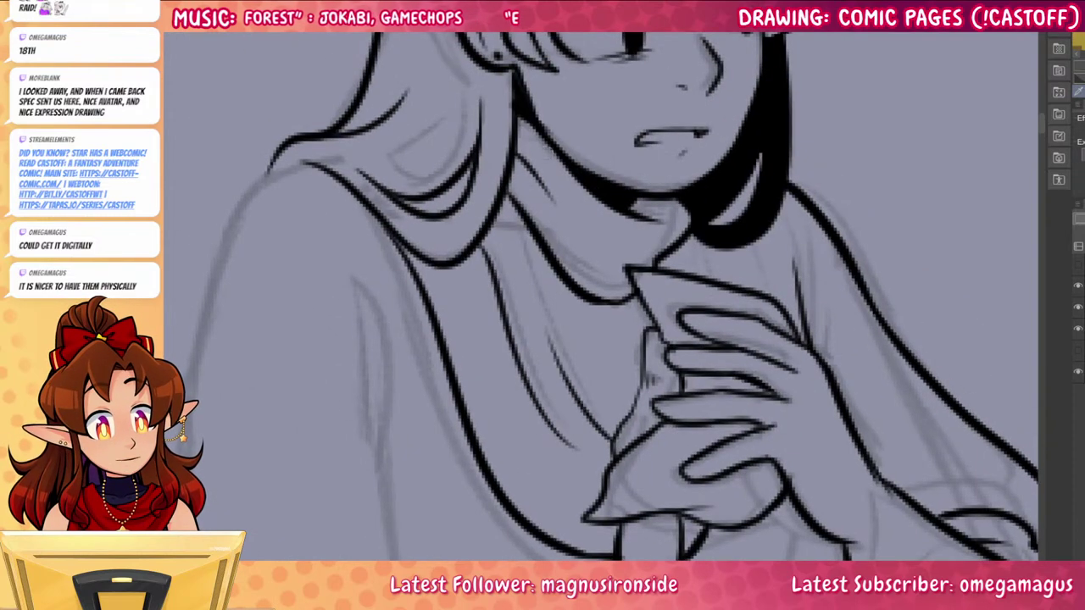
{"action": "left_click_drag", "start_coordinate": [509, 189], "coordinate": [617, 445]}
{"action": "key", "text": "ctrl+z"}
{"action": "left_click_drag", "start_coordinate": [522, 217], "coordinate": [623, 427]}
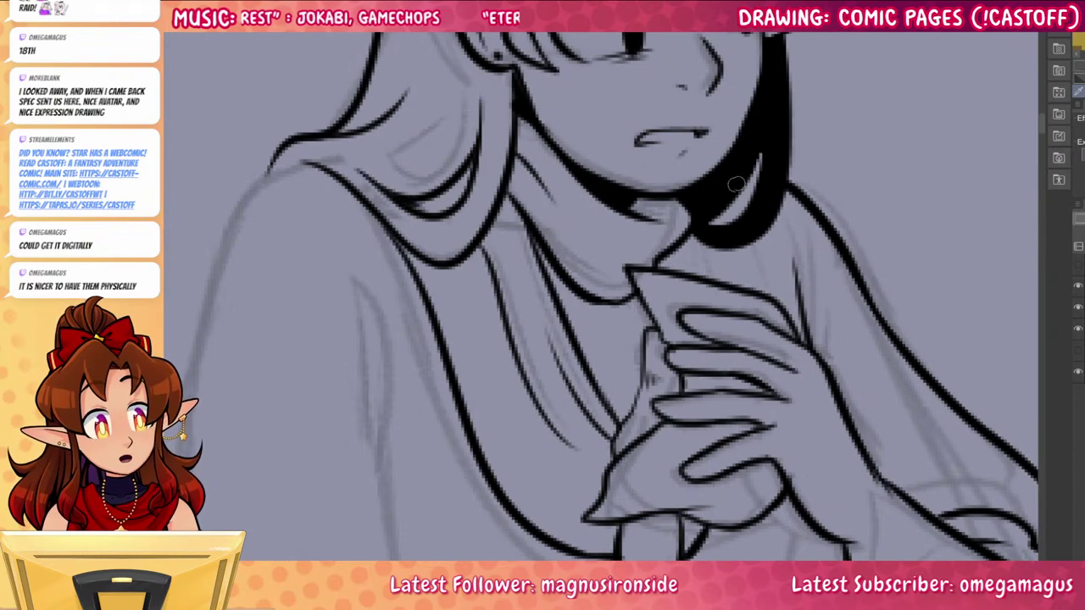
{"action": "mouse_move", "coordinate": [735, 198]}
{"action": "left_mouse_down"}
{"action": "mouse_move", "coordinate": [764, 300]}
{"action": "mouse_move", "coordinate": [755, 202]}
{"action": "mouse_move", "coordinate": [779, 303]}
{"action": "left_mouse_up"}
{"action": "key", "text": "ctrl+z"}
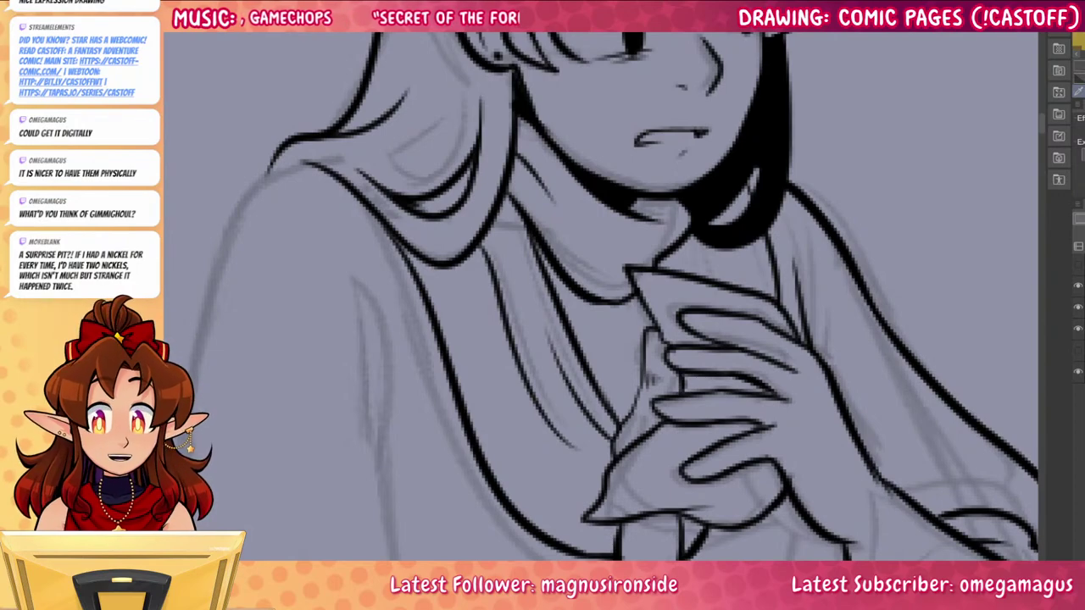
{"action": "scroll", "coordinate": [747, 335], "scroll_direction": "down", "scroll_amount": 4}
{"action": "scroll", "coordinate": [728, 344], "scroll_direction": "up", "scroll_amount": 3}
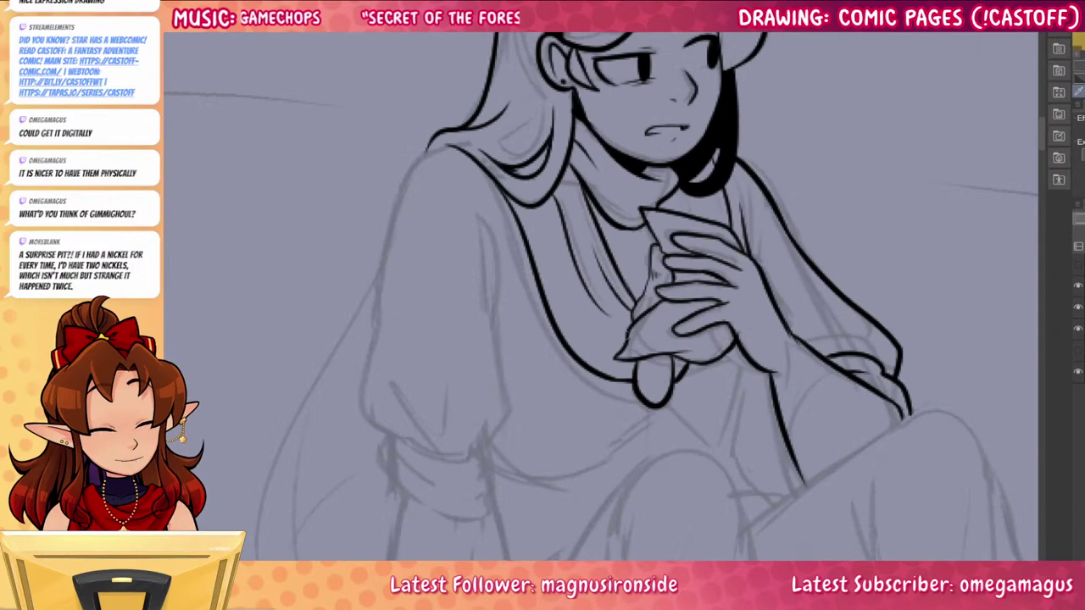
{"action": "left_click_drag", "start_coordinate": [620, 354], "coordinate": [559, 293]}
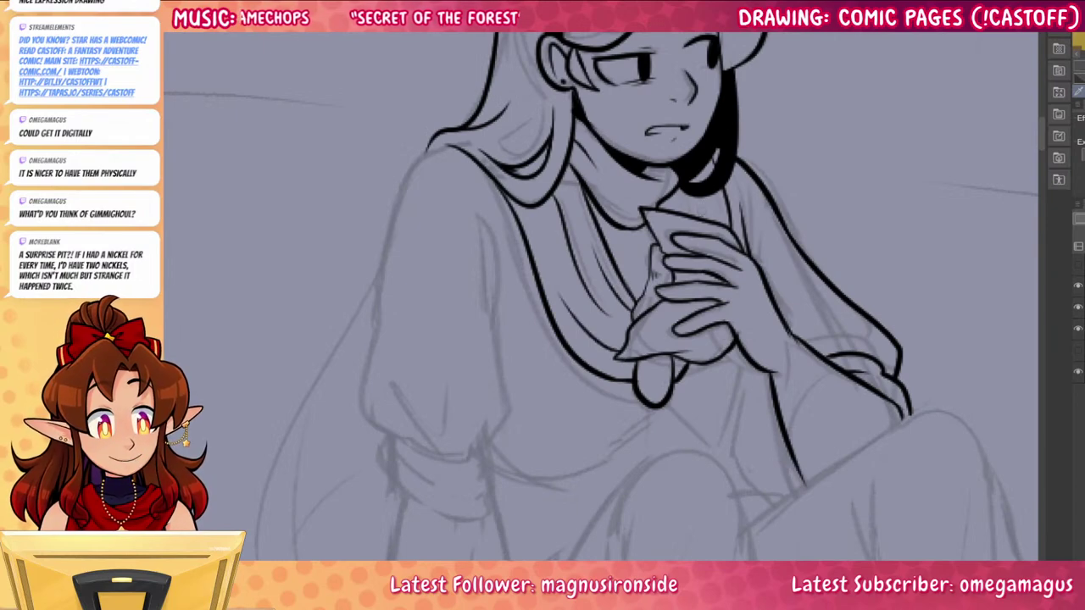
{"action": "mouse_move", "coordinate": [703, 216]}
{"action": "left_mouse_down"}
{"action": "mouse_move", "coordinate": [701, 197]}
{"action": "mouse_move", "coordinate": [687, 208]}
{"action": "left_mouse_up"}
Ink the shirt contour and inner folds below the raised wrist, and add crease lines above the far sleeve's cuff
{"action": "left_click_drag", "start_coordinate": [872, 447], "coordinate": [840, 329]}
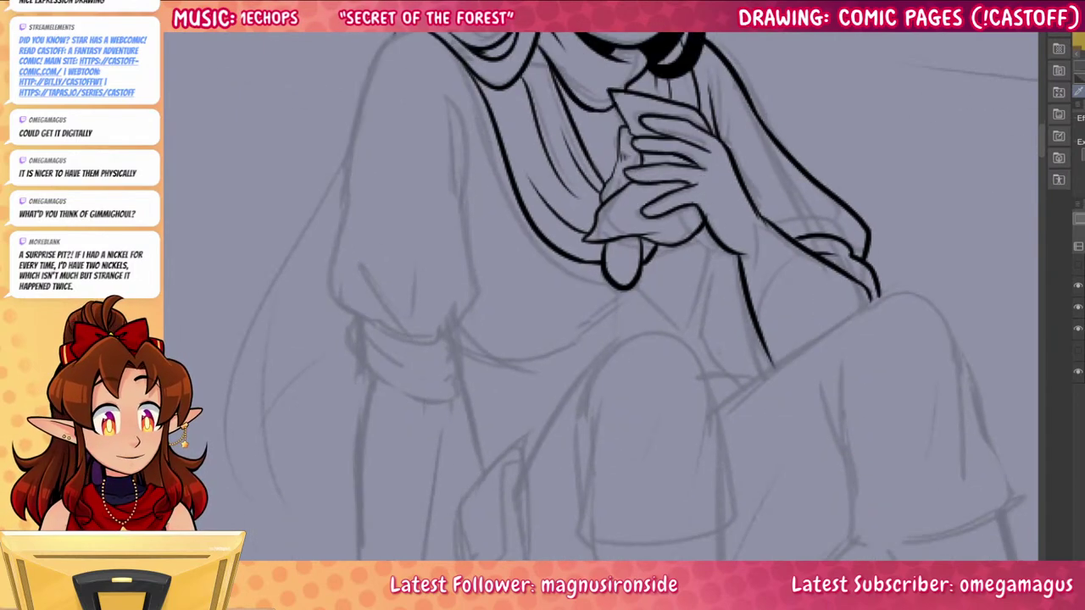
{"action": "mouse_move", "coordinate": [720, 243]}
{"action": "left_mouse_down"}
{"action": "mouse_move", "coordinate": [699, 330]}
{"action": "mouse_move", "coordinate": [746, 378]}
{"action": "left_mouse_up"}
{"action": "key", "text": "ctrl+z"}
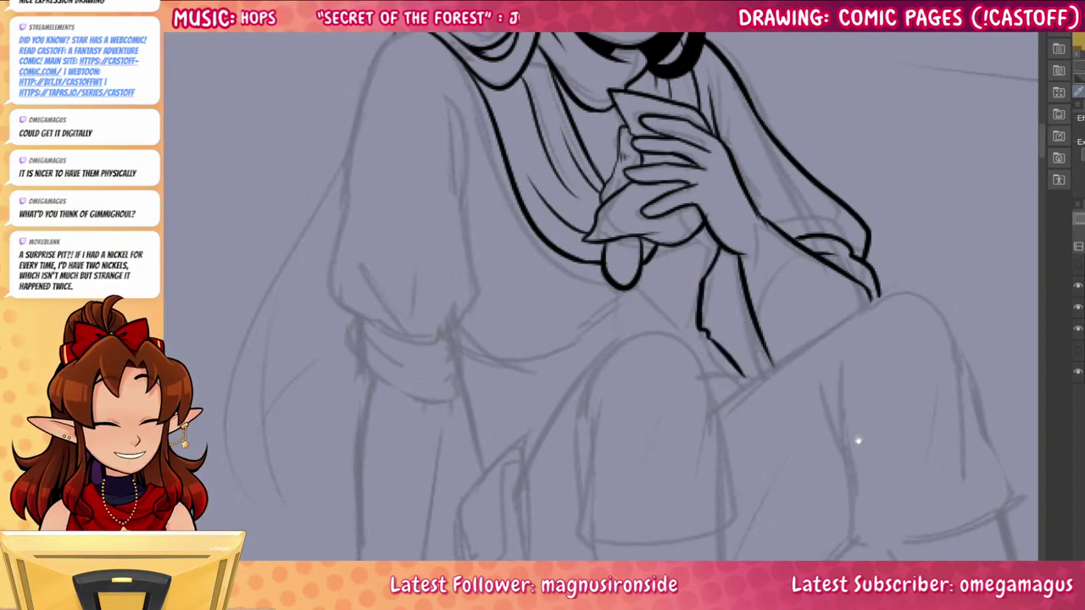
{"action": "mouse_move", "coordinate": [858, 440]}
{"action": "left_mouse_down"}
{"action": "mouse_move", "coordinate": [862, 472]}
{"action": "mouse_move", "coordinate": [798, 500]}
{"action": "left_mouse_up"}
{"action": "mouse_move", "coordinate": [691, 382]}
{"action": "left_mouse_down"}
{"action": "mouse_move", "coordinate": [676, 373]}
{"action": "mouse_move", "coordinate": [678, 311]}
{"action": "left_mouse_up"}
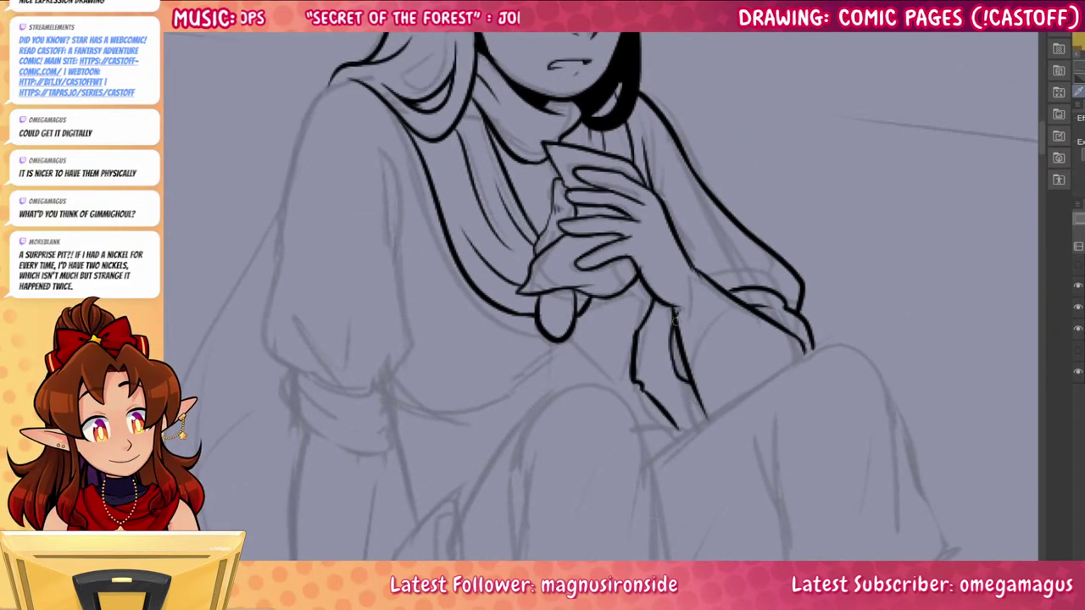
{"action": "left_click_drag", "start_coordinate": [673, 364], "coordinate": [639, 330]}
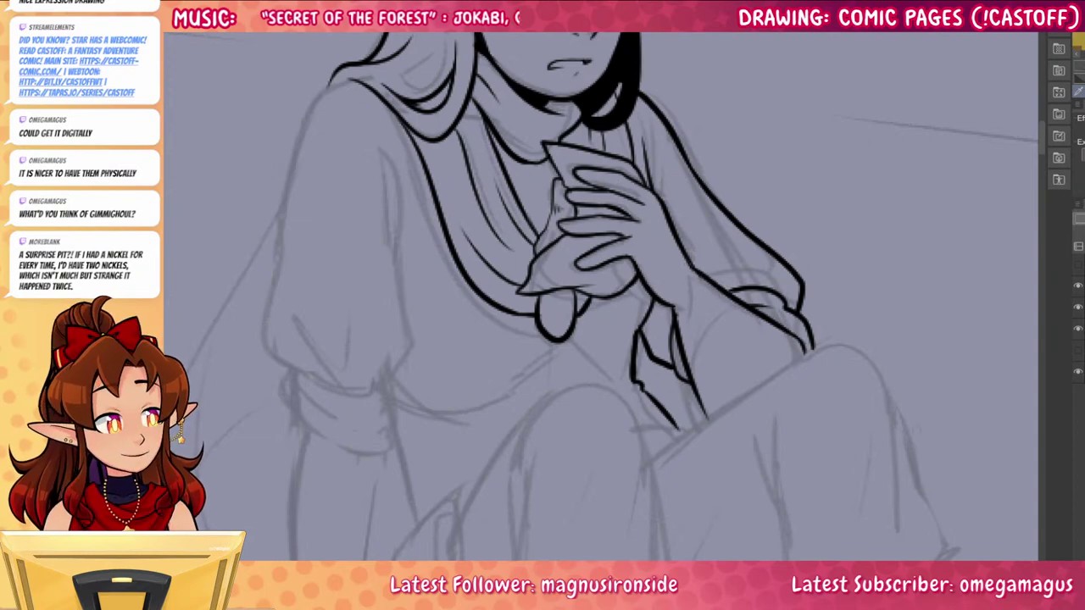
{"action": "mouse_move", "coordinate": [720, 287]}
{"action": "left_mouse_down"}
{"action": "mouse_move", "coordinate": [741, 266]}
{"action": "mouse_move", "coordinate": [772, 280]}
{"action": "left_mouse_up"}
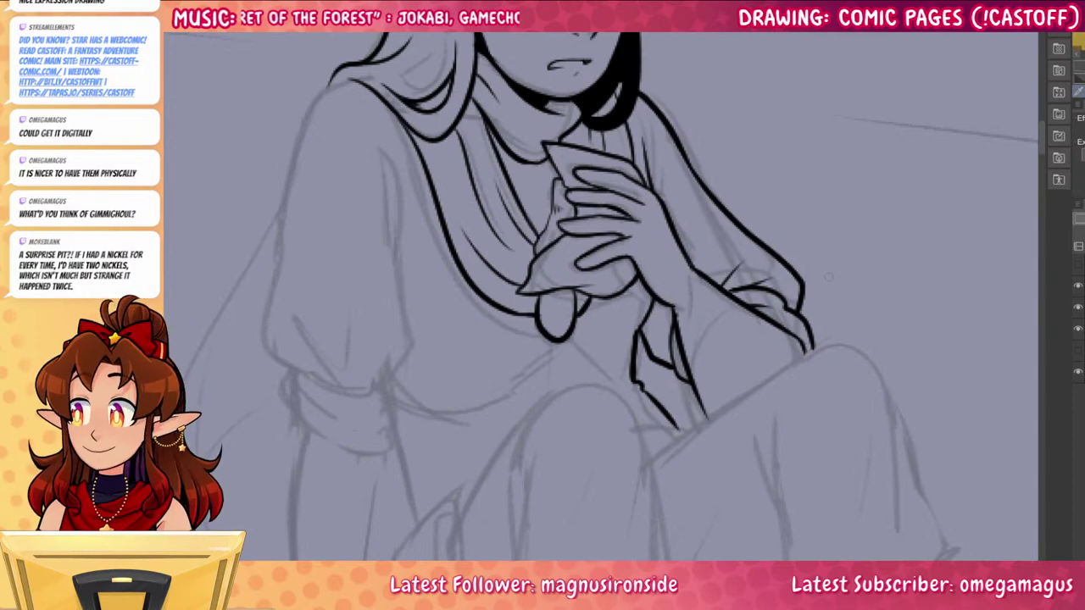
Ink the near sleeve from the shoulder to its puffed lower edge, including the armpit fold and the rolled cuff with its creases
{"action": "mouse_move", "coordinate": [710, 535]}
{"action": "left_mouse_down"}
{"action": "mouse_move", "coordinate": [797, 402]}
{"action": "mouse_move", "coordinate": [879, 502]}
{"action": "left_mouse_up"}
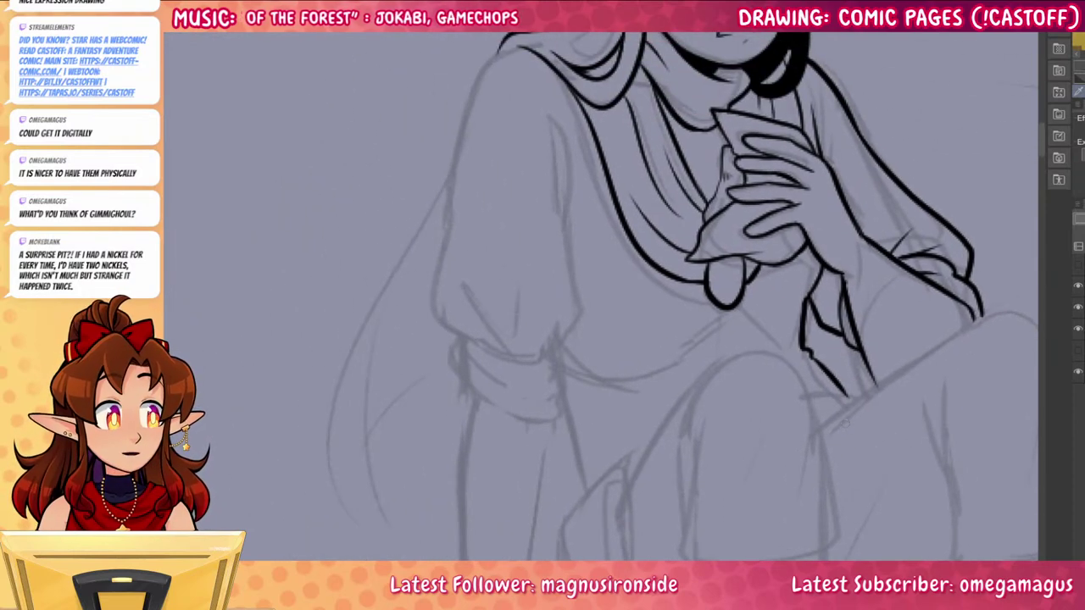
{"action": "mouse_move", "coordinate": [538, 360]}
{"action": "left_mouse_down"}
{"action": "mouse_move", "coordinate": [581, 317]}
{"action": "mouse_move", "coordinate": [557, 117]}
{"action": "left_mouse_up"}
{"action": "left_click_drag", "start_coordinate": [558, 136], "coordinate": [566, 237]}
{"action": "mouse_move", "coordinate": [509, 54]}
{"action": "left_mouse_down"}
{"action": "mouse_move", "coordinate": [454, 193]}
{"action": "mouse_move", "coordinate": [449, 251]}
{"action": "mouse_move", "coordinate": [508, 352]}
{"action": "mouse_move", "coordinate": [559, 356]}
{"action": "left_mouse_up"}
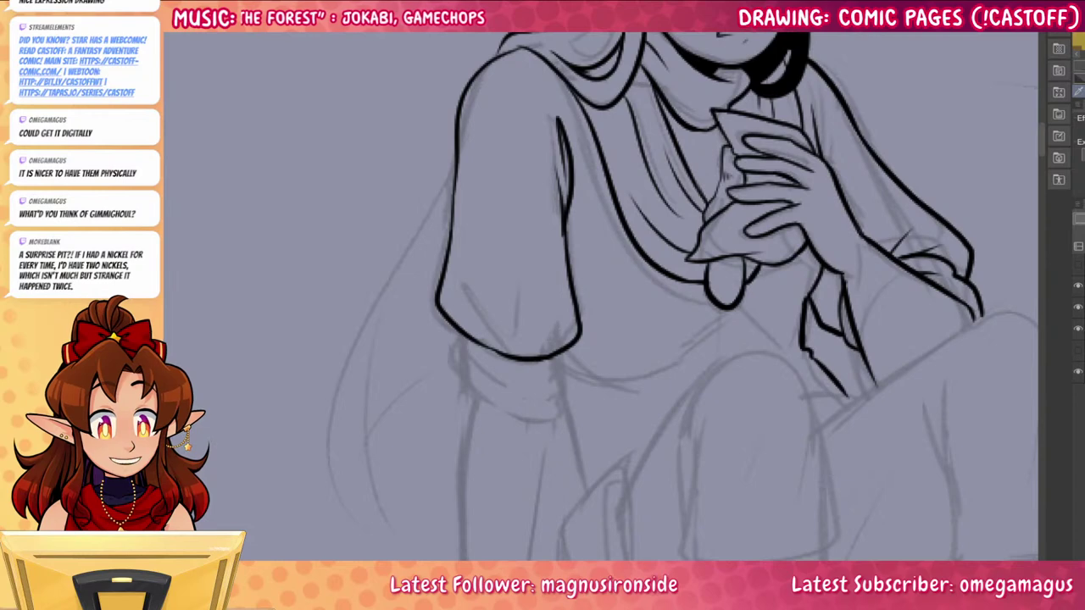
{"action": "mouse_move", "coordinate": [471, 322]}
{"action": "left_mouse_down"}
{"action": "mouse_move", "coordinate": [500, 358]}
{"action": "mouse_move", "coordinate": [491, 351]}
{"action": "mouse_move", "coordinate": [462, 374]}
{"action": "mouse_move", "coordinate": [534, 424]}
{"action": "mouse_move", "coordinate": [565, 399]}
{"action": "mouse_move", "coordinate": [562, 349]}
{"action": "left_mouse_up"}
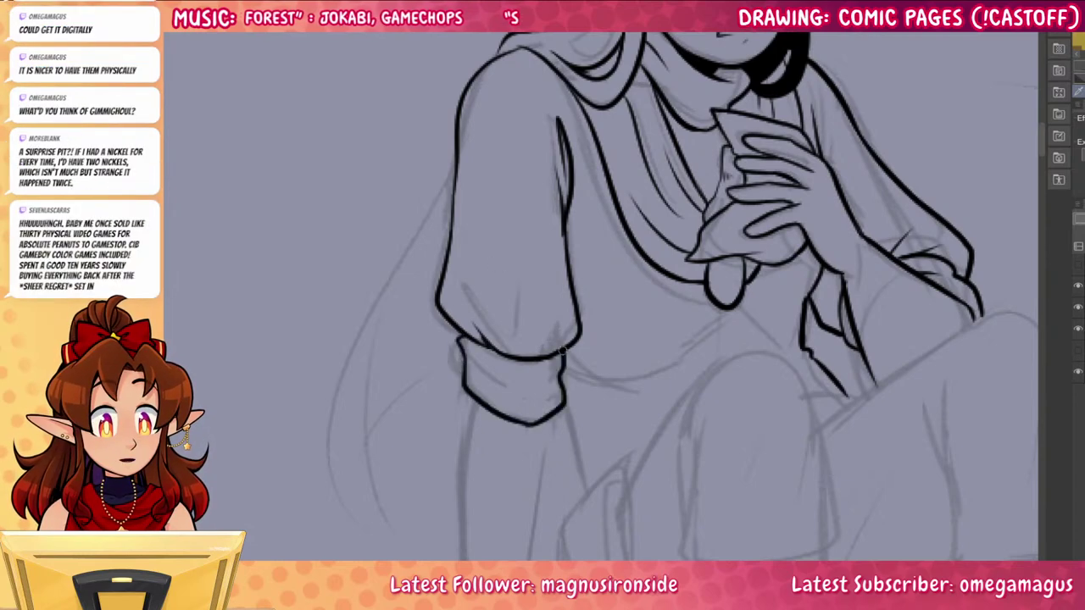
{"action": "mouse_move", "coordinate": [465, 348]}
{"action": "left_mouse_down"}
{"action": "mouse_move", "coordinate": [505, 390]}
{"action": "mouse_move", "coordinate": [535, 387]}
{"action": "left_mouse_up"}
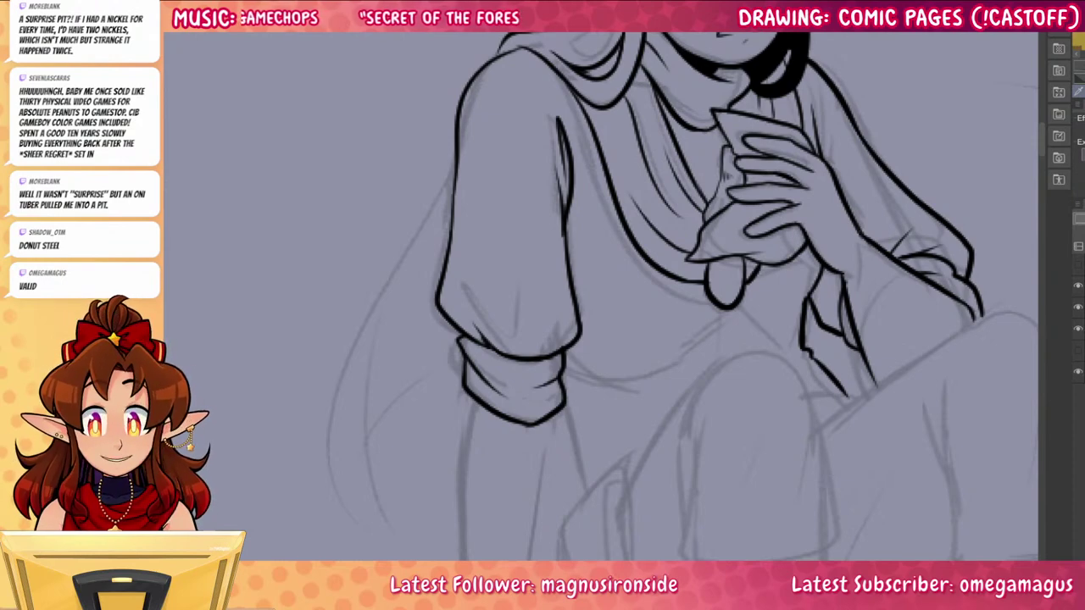
Touch up the outer hair tip where it meets the near shoulder line
{"action": "scroll", "coordinate": [604, 337], "scroll_direction": "down", "scroll_amount": 5}
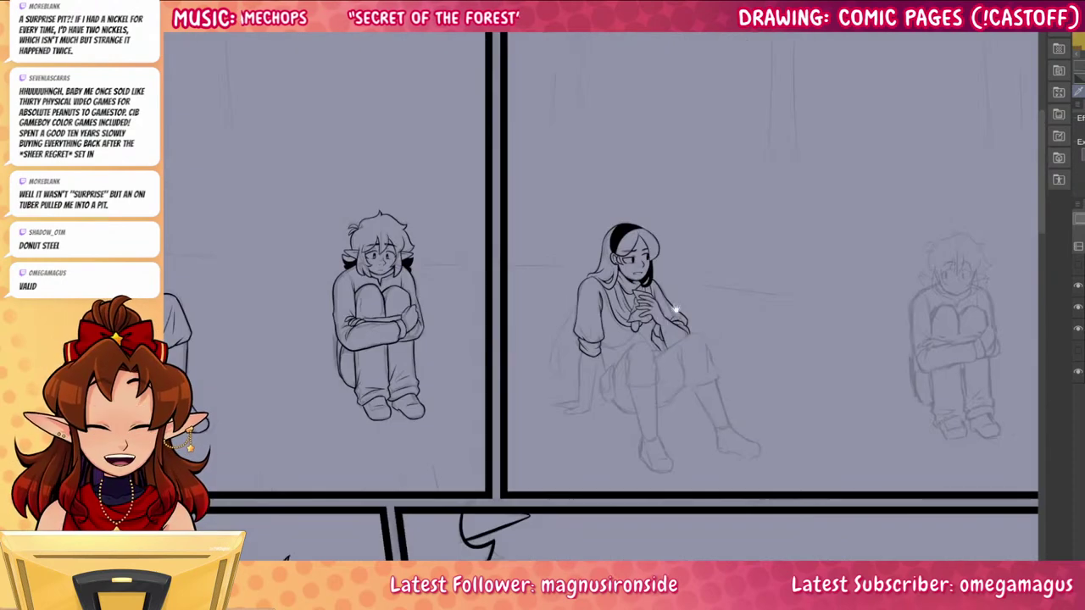
{"action": "scroll", "coordinate": [553, 295], "scroll_direction": "up", "scroll_amount": 5}
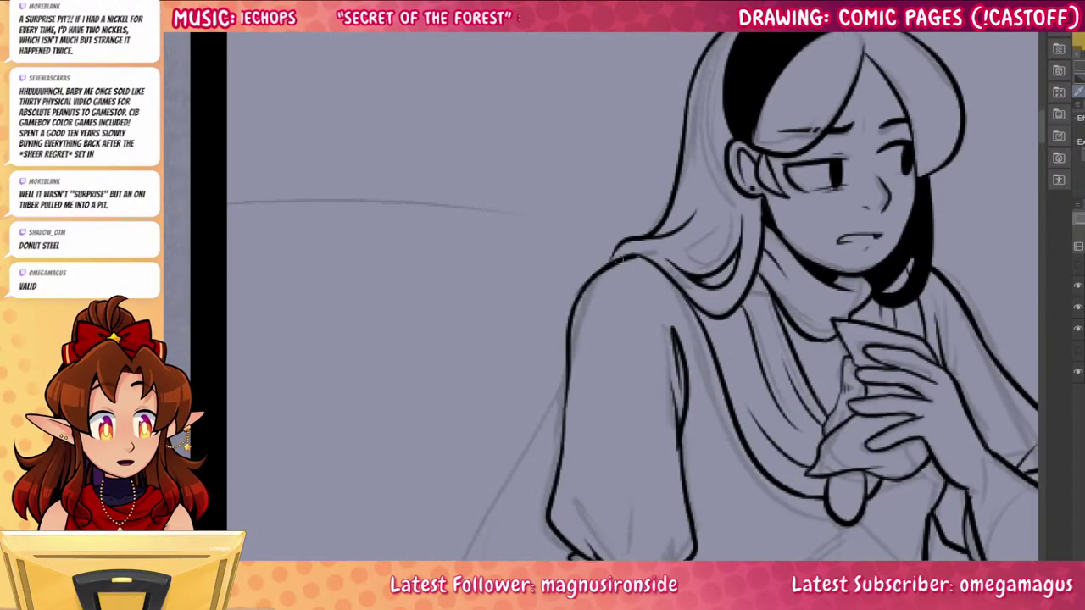
{"action": "left_click_drag", "start_coordinate": [615, 245], "coordinate": [607, 264]}
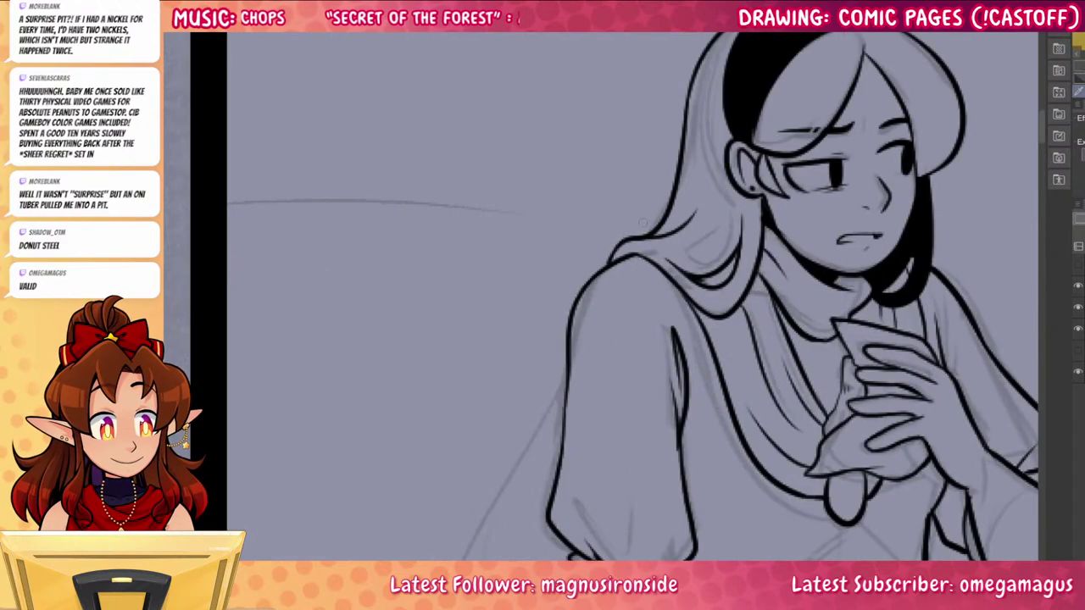
Ink both contours of the supporting forearm from the rolled cuff down to the wrist
{"action": "mouse_move", "coordinate": [905, 482]}
{"action": "left_mouse_down"}
{"action": "mouse_move", "coordinate": [879, 453]}
{"action": "mouse_move", "coordinate": [786, 212]}
{"action": "left_mouse_up"}
{"action": "left_click_drag", "start_coordinate": [816, 510], "coordinate": [798, 343]}
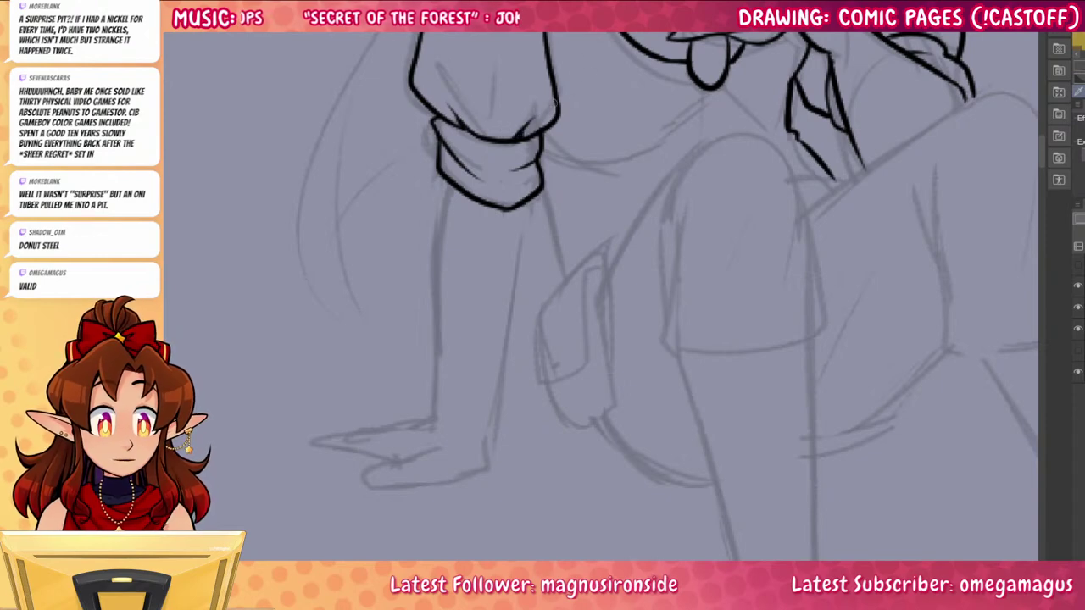
{"action": "scroll", "coordinate": [702, 279], "scroll_direction": "up", "scroll_amount": 3}
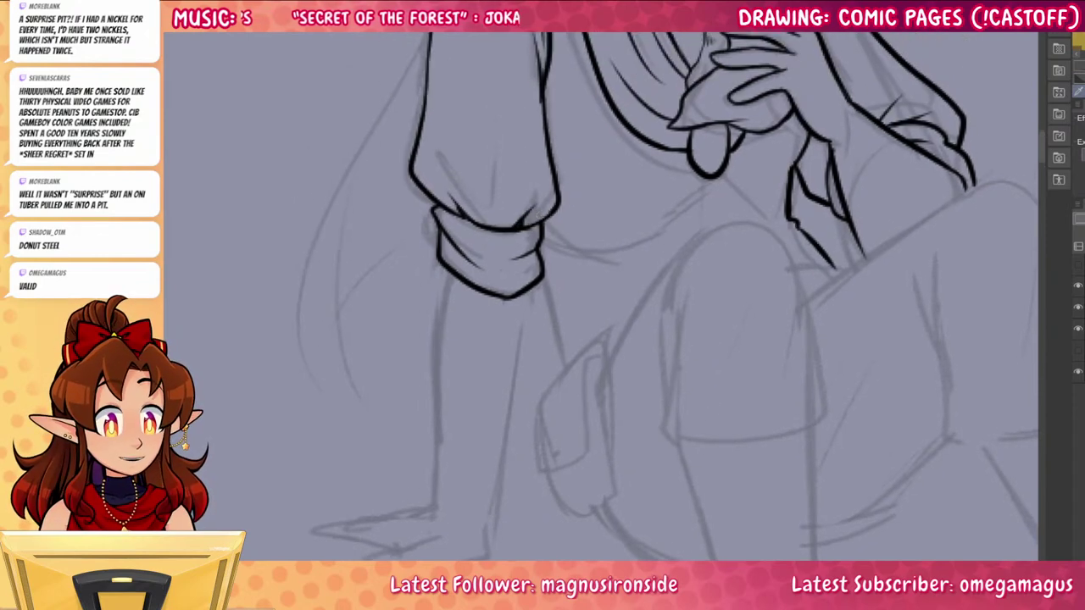
{"action": "scroll", "coordinate": [623, 339], "scroll_direction": "down", "scroll_amount": 4}
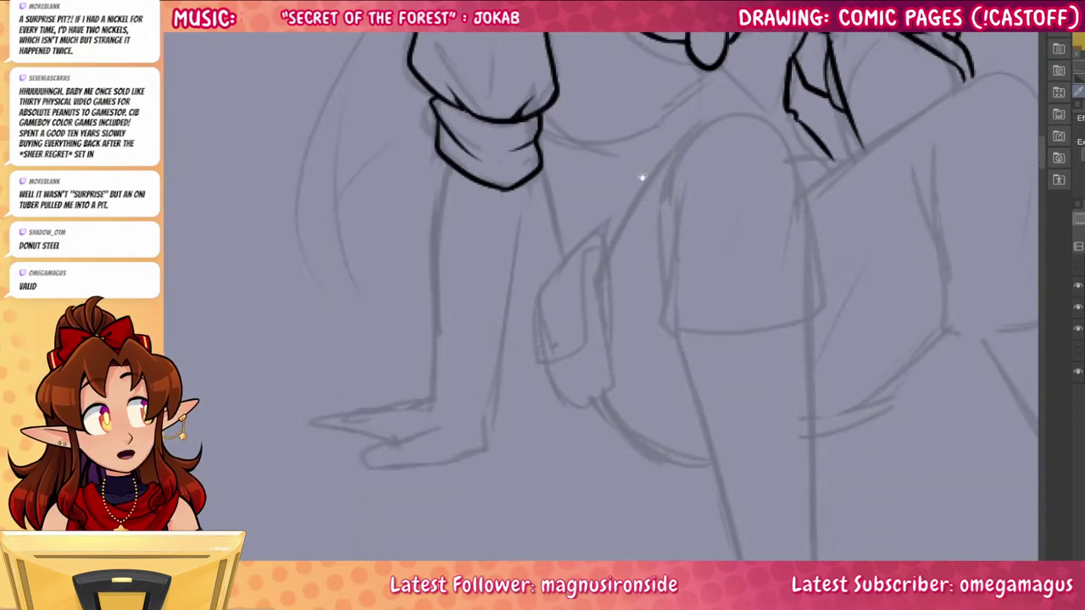
{"action": "left_click_drag", "start_coordinate": [445, 162], "coordinate": [439, 408]}
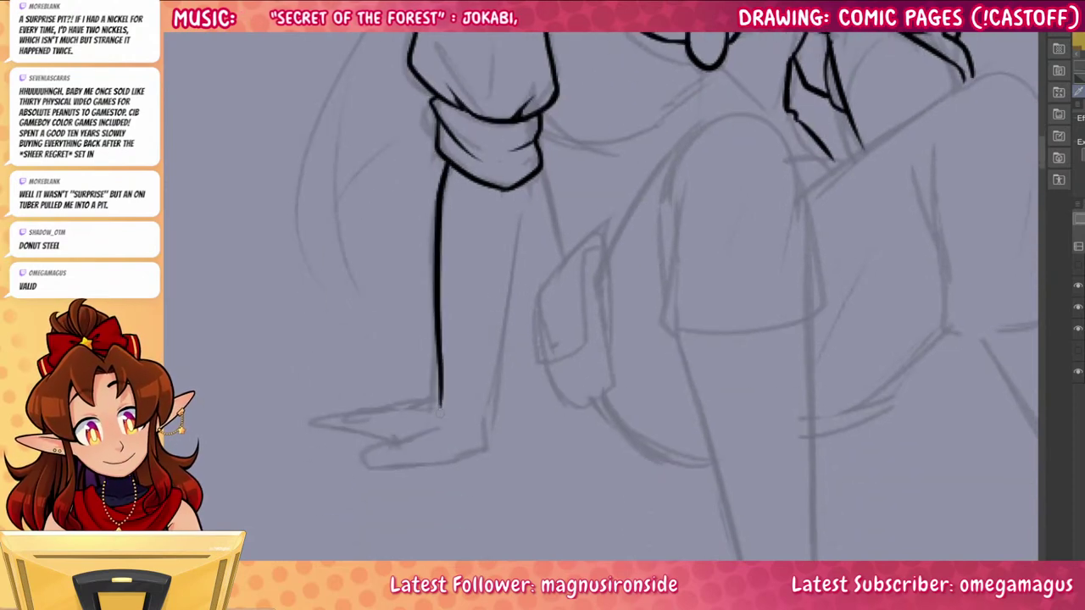
{"action": "left_click_drag", "start_coordinate": [534, 173], "coordinate": [487, 420]}
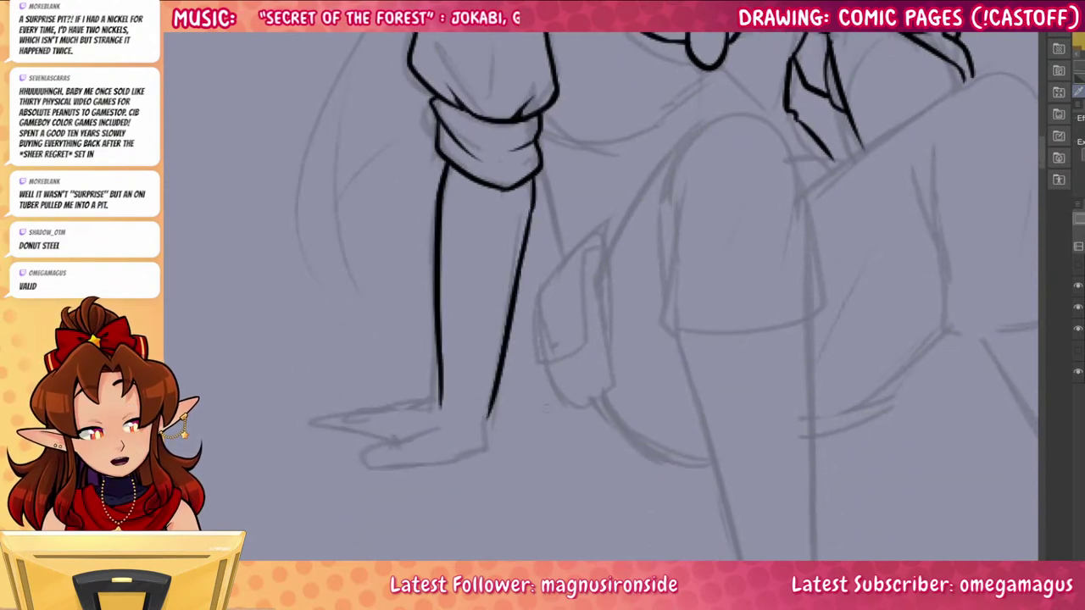
Ink the hand resting on the ground, with its heel, lower edge and outstretched fingers
{"action": "left_click_drag", "start_coordinate": [672, 449], "coordinate": [638, 455]}
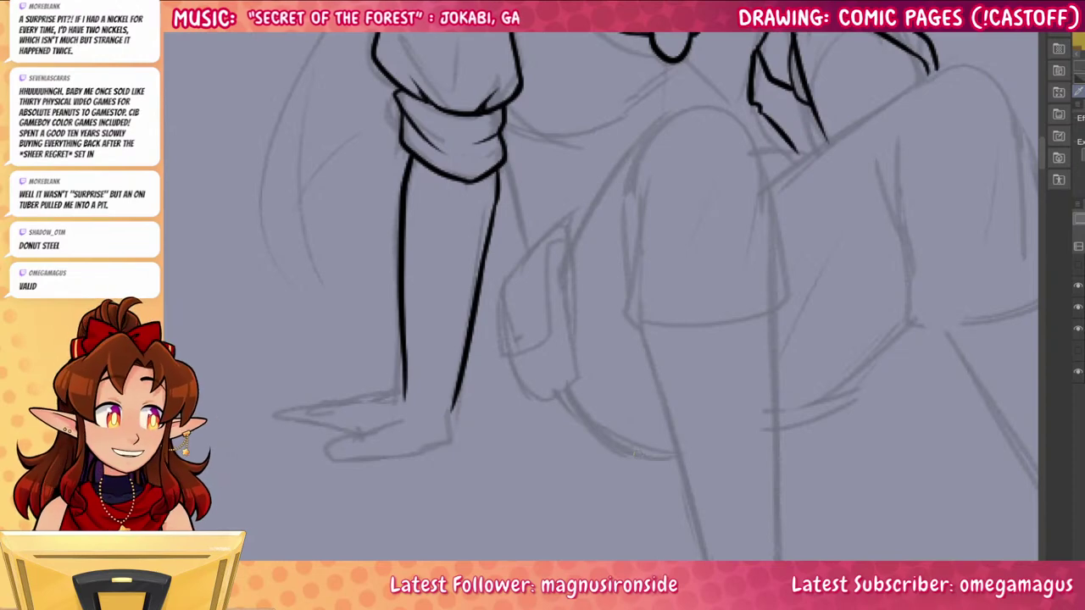
{"action": "left_click_drag", "start_coordinate": [636, 453], "coordinate": [814, 360]}
{"action": "mouse_move", "coordinate": [577, 325]}
{"action": "left_mouse_down"}
{"action": "mouse_move", "coordinate": [517, 368]}
{"action": "mouse_move", "coordinate": [581, 363]}
{"action": "mouse_move", "coordinate": [635, 333]}
{"action": "mouse_move", "coordinate": [638, 307]}
{"action": "left_mouse_up"}
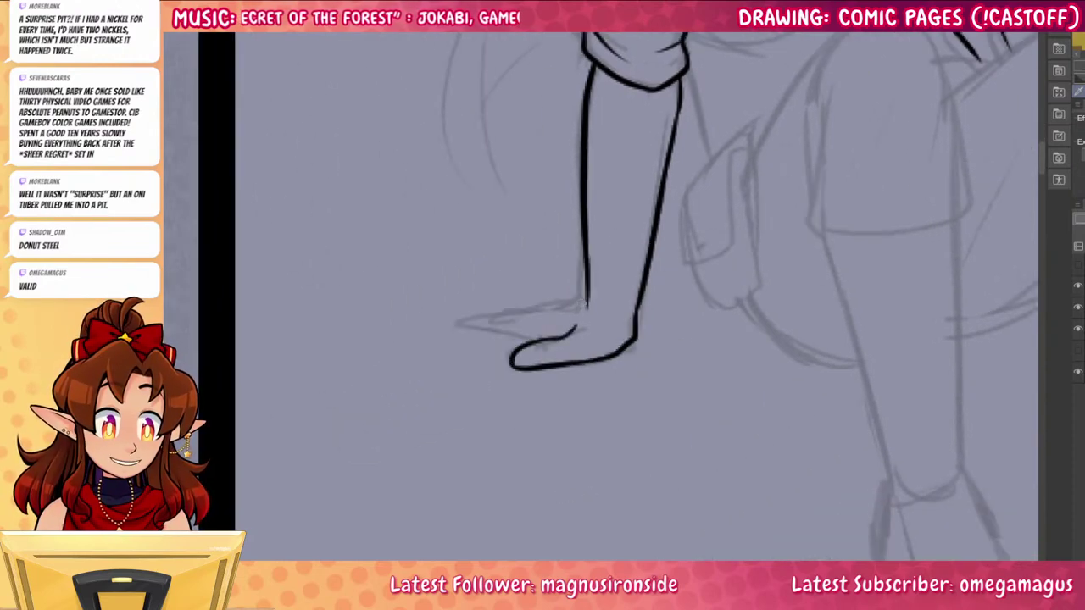
{"action": "mouse_move", "coordinate": [566, 308]}
{"action": "left_mouse_down"}
{"action": "mouse_move", "coordinate": [508, 310]}
{"action": "mouse_move", "coordinate": [511, 333]}
{"action": "left_mouse_up"}
{"action": "key", "text": "ctrl+z"}
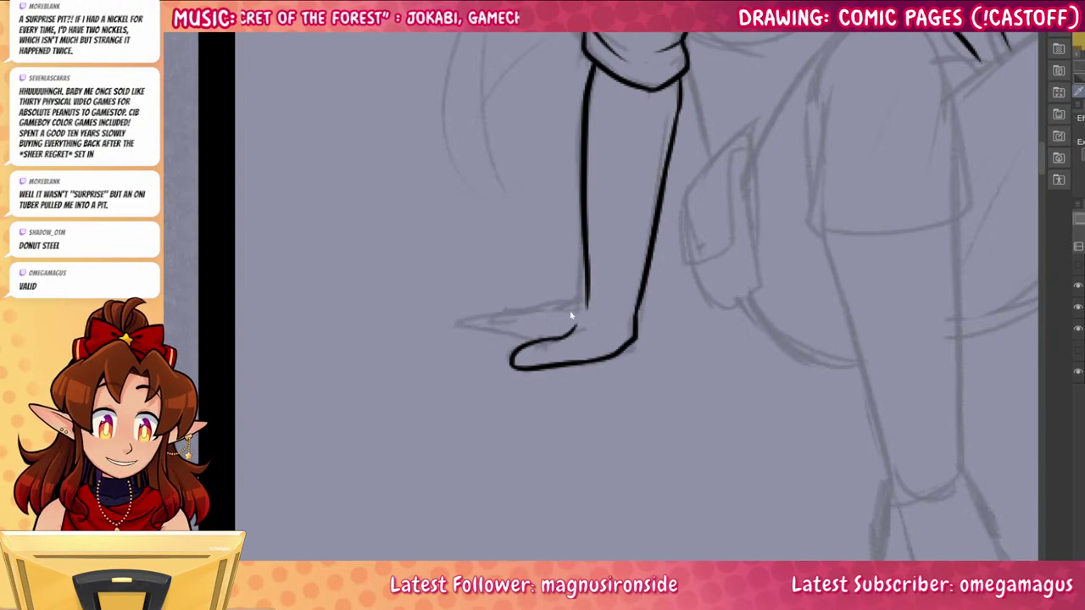
{"action": "mouse_move", "coordinate": [568, 308]}
{"action": "left_mouse_down"}
{"action": "mouse_move", "coordinate": [463, 324]}
{"action": "mouse_move", "coordinate": [563, 337]}
{"action": "mouse_move", "coordinate": [562, 298]}
{"action": "mouse_move", "coordinate": [589, 294]}
{"action": "left_mouse_up"}
{"action": "left_click_drag", "start_coordinate": [746, 423], "coordinate": [601, 559]}
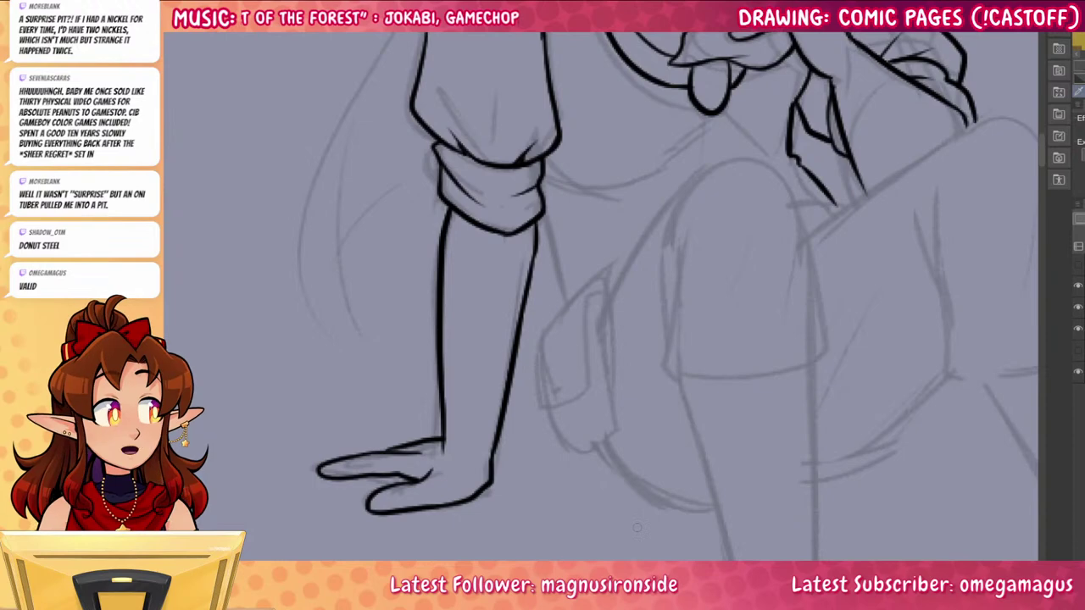
Ink the hip pouch with its rounded outline, front flap and small fastener dot
{"action": "mouse_move", "coordinate": [727, 465]}
{"action": "left_mouse_down"}
{"action": "mouse_move", "coordinate": [605, 496]}
{"action": "mouse_move", "coordinate": [552, 496]}
{"action": "left_mouse_up"}
{"action": "left_click_drag", "start_coordinate": [520, 281], "coordinate": [545, 319]}
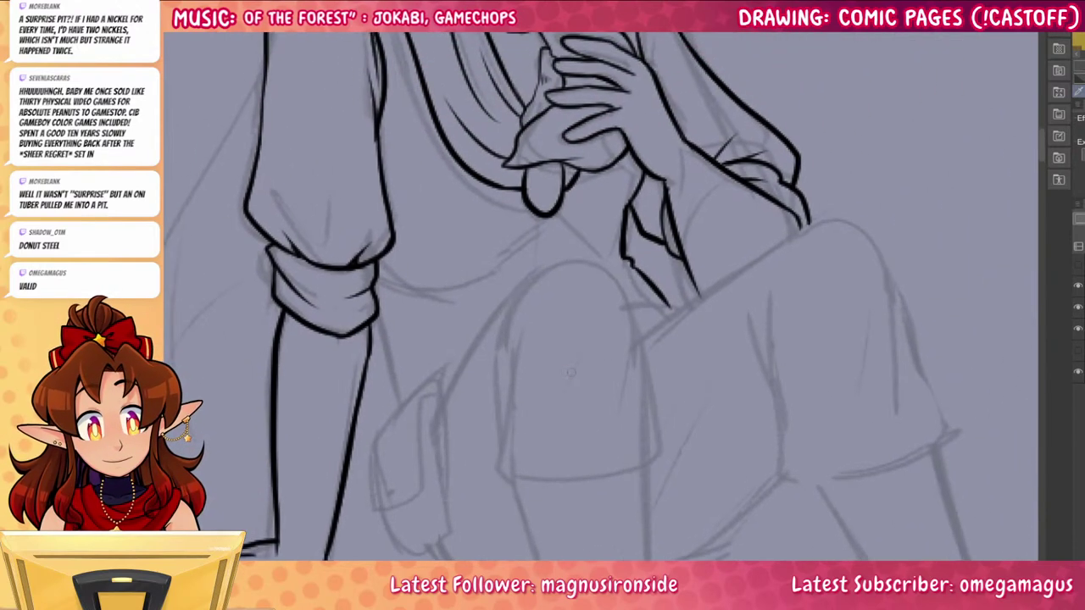
{"action": "left_click_drag", "start_coordinate": [685, 503], "coordinate": [653, 381]}
{"action": "mouse_move", "coordinate": [402, 259]}
{"action": "left_mouse_down"}
{"action": "mouse_move", "coordinate": [424, 405]}
{"action": "mouse_move", "coordinate": [391, 429]}
{"action": "mouse_move", "coordinate": [348, 388]}
{"action": "left_mouse_up"}
{"action": "mouse_move", "coordinate": [405, 261]}
{"action": "left_mouse_down"}
{"action": "mouse_move", "coordinate": [338, 320]}
{"action": "mouse_move", "coordinate": [343, 384]}
{"action": "mouse_move", "coordinate": [386, 375]}
{"action": "mouse_move", "coordinate": [393, 280]}
{"action": "left_mouse_up"}
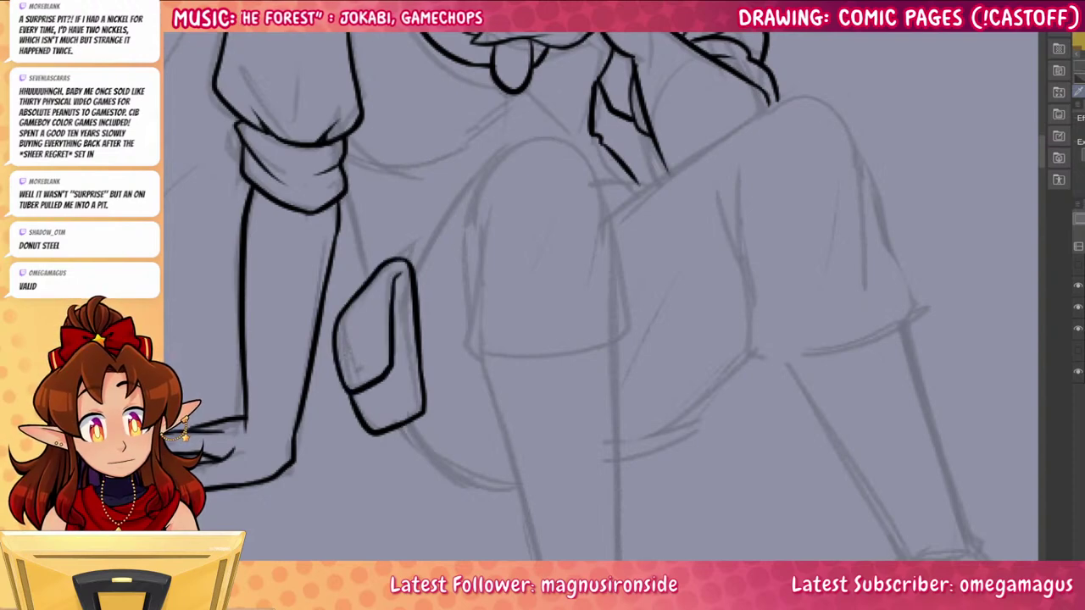
{"action": "scroll", "coordinate": [484, 314], "scroll_direction": "up", "scroll_amount": 3}
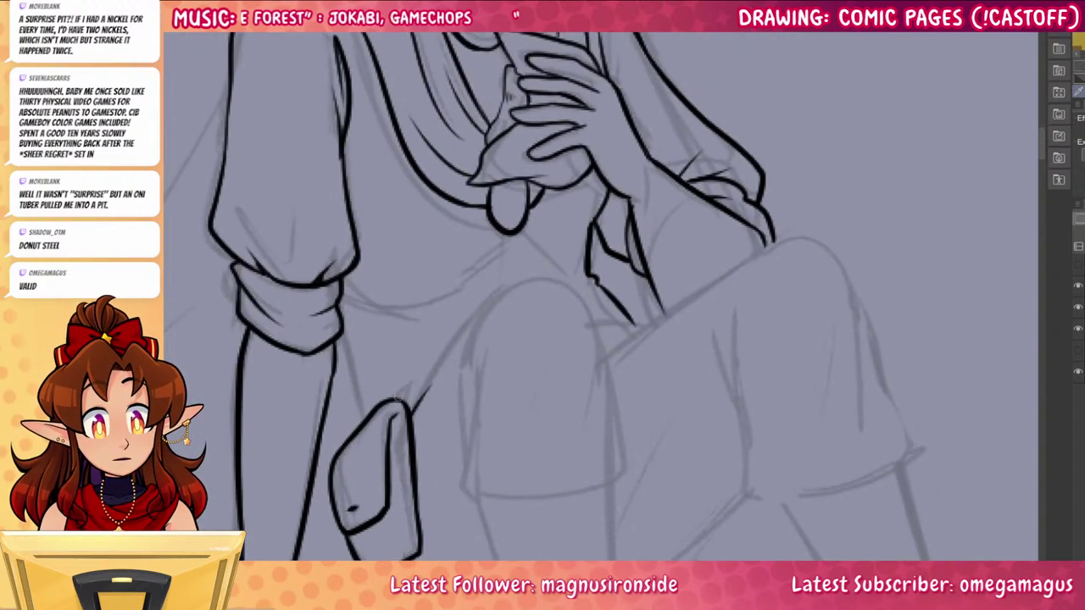
Ink the clothing lines around the hip pouch, from the forearm to its top and along its back edge up toward the thigh
{"action": "left_click_drag", "start_coordinate": [421, 412], "coordinate": [416, 477]}
{"action": "mouse_move", "coordinate": [447, 351]}
{"action": "left_mouse_down"}
{"action": "mouse_move", "coordinate": [420, 412]}
{"action": "mouse_move", "coordinate": [405, 405]}
{"action": "left_mouse_up"}
{"action": "left_click_drag", "start_coordinate": [334, 368], "coordinate": [363, 428]}
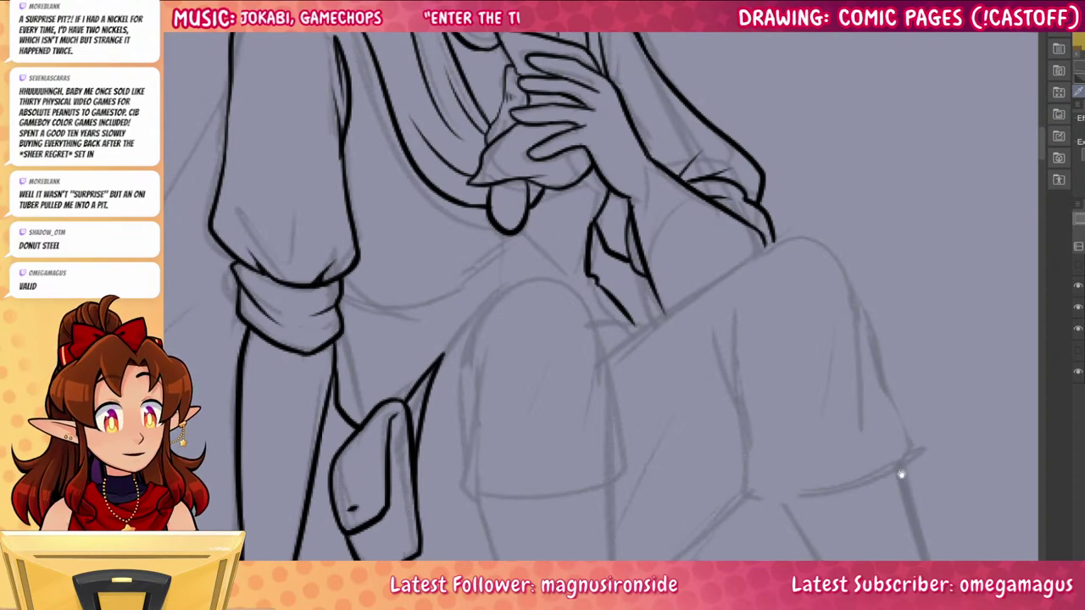
{"action": "left_click_drag", "start_coordinate": [901, 475], "coordinate": [950, 433]}
{"action": "left_click_drag", "start_coordinate": [731, 331], "coordinate": [661, 371]}
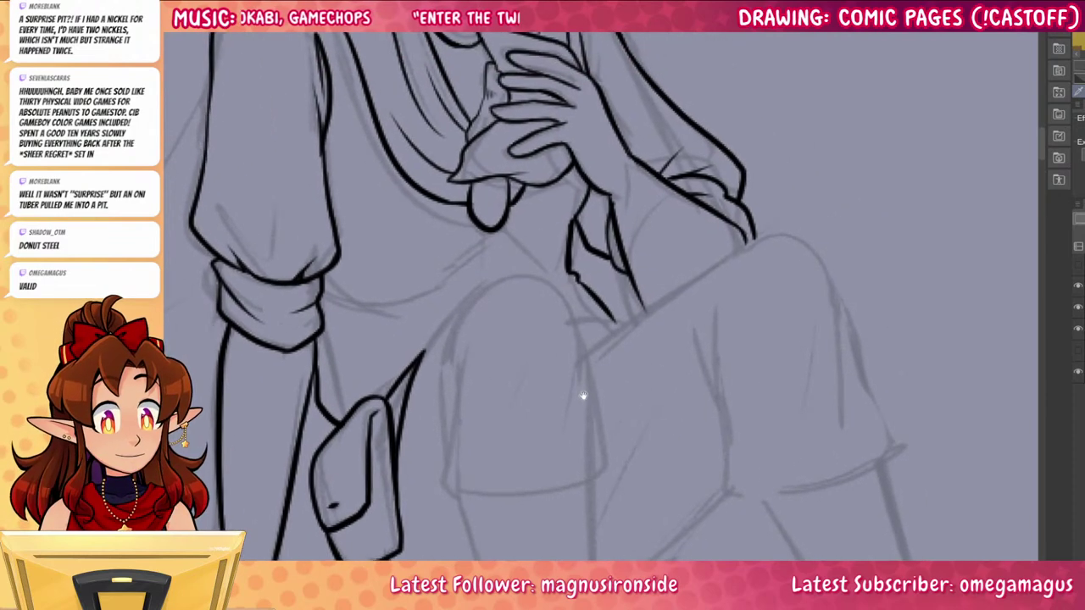
{"action": "left_click_drag", "start_coordinate": [582, 395], "coordinate": [651, 269]}
{"action": "mouse_move", "coordinate": [481, 252]}
{"action": "left_mouse_down"}
{"action": "mouse_move", "coordinate": [567, 148]}
{"action": "mouse_move", "coordinate": [468, 393]}
{"action": "left_mouse_up"}
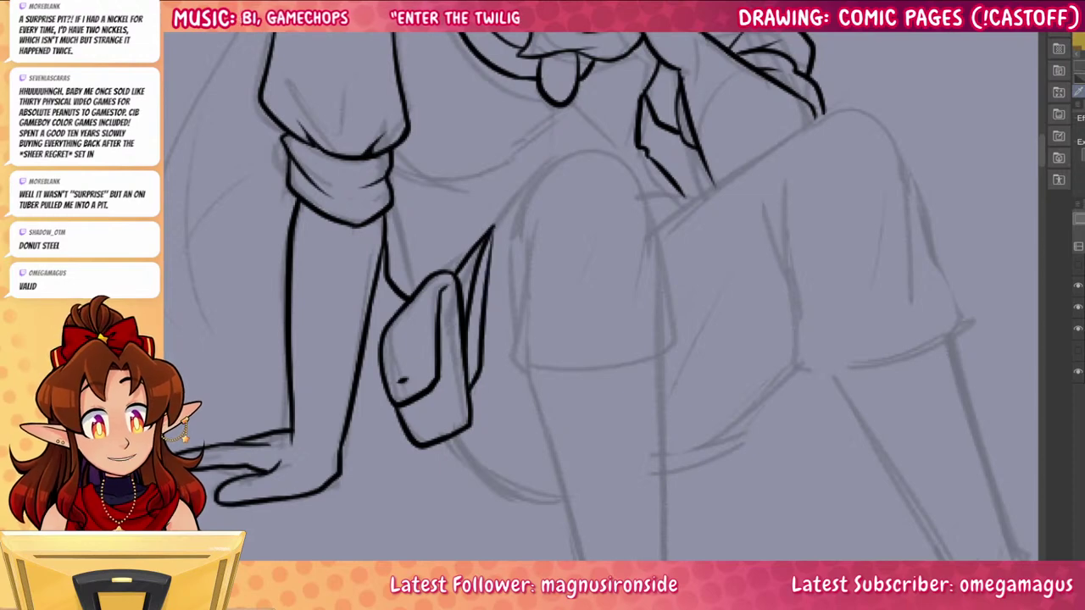
Ink the near bent knee's trouser leg, from the thigh over the knee to the hem, with its side and hem folds
{"action": "mouse_move", "coordinate": [490, 256]}
{"action": "left_mouse_down"}
{"action": "mouse_move", "coordinate": [515, 203]}
{"action": "mouse_move", "coordinate": [590, 149]}
{"action": "mouse_move", "coordinate": [569, 158]}
{"action": "mouse_move", "coordinate": [664, 191]}
{"action": "mouse_move", "coordinate": [675, 212]}
{"action": "mouse_move", "coordinate": [693, 307]}
{"action": "mouse_move", "coordinate": [679, 348]}
{"action": "mouse_move", "coordinate": [629, 366]}
{"action": "mouse_move", "coordinate": [513, 366]}
{"action": "mouse_move", "coordinate": [522, 233]}
{"action": "left_mouse_up"}
{"action": "left_click_drag", "start_coordinate": [519, 320], "coordinate": [510, 255]}
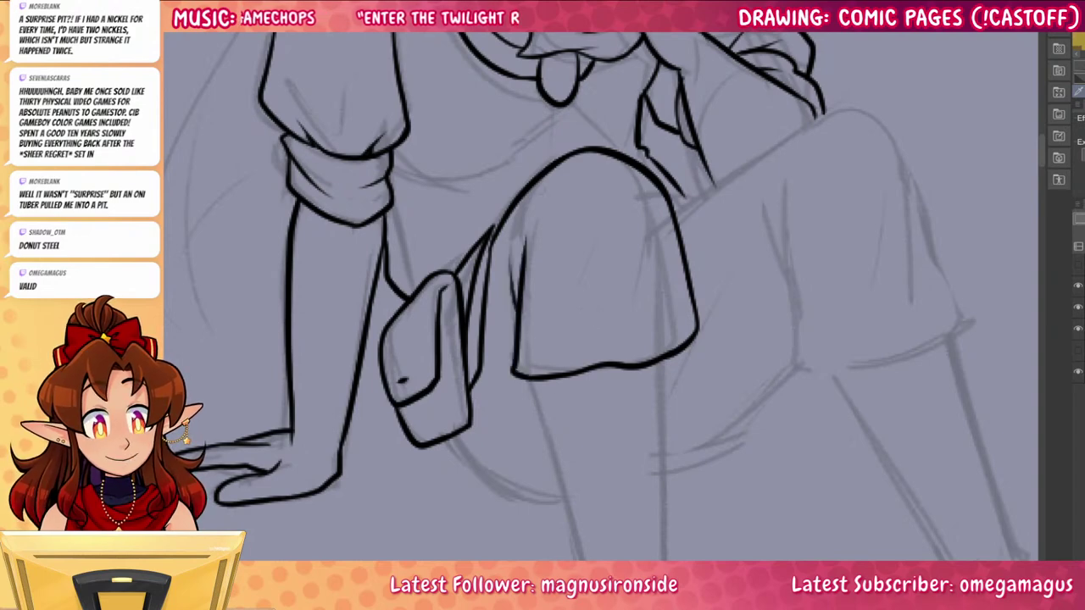
{"action": "left_click_drag", "start_coordinate": [769, 452], "coordinate": [738, 390]}
{"action": "mouse_move", "coordinate": [575, 302]}
{"action": "left_mouse_down"}
{"action": "mouse_move", "coordinate": [623, 282]}
{"action": "mouse_move", "coordinate": [589, 293]}
{"action": "left_mouse_up"}
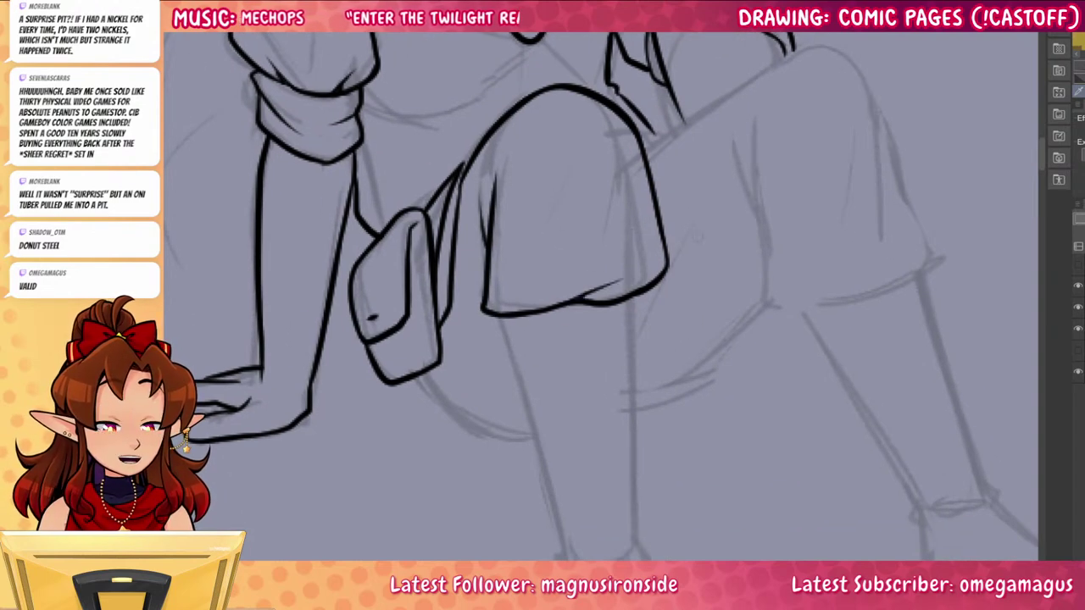
Ink a short fold on the near knee's trouser leg and both sides of the bare shin below it down to the ankle
{"action": "left_click_drag", "start_coordinate": [530, 167], "coordinate": [512, 238]}
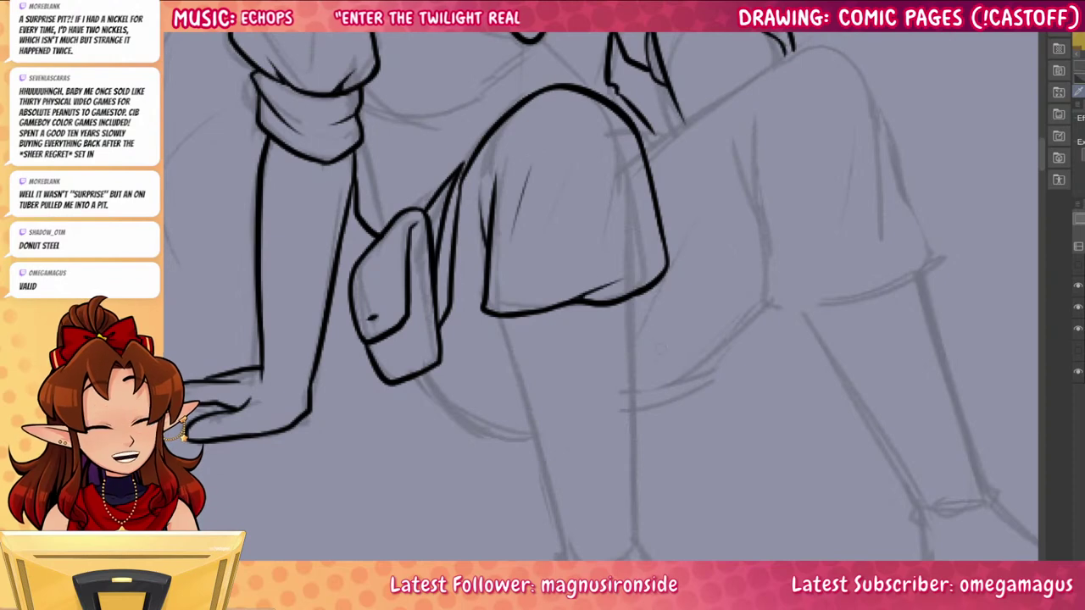
{"action": "left_click_drag", "start_coordinate": [738, 434], "coordinate": [660, 357]}
{"action": "left_click_drag", "start_coordinate": [428, 239], "coordinate": [493, 488]}
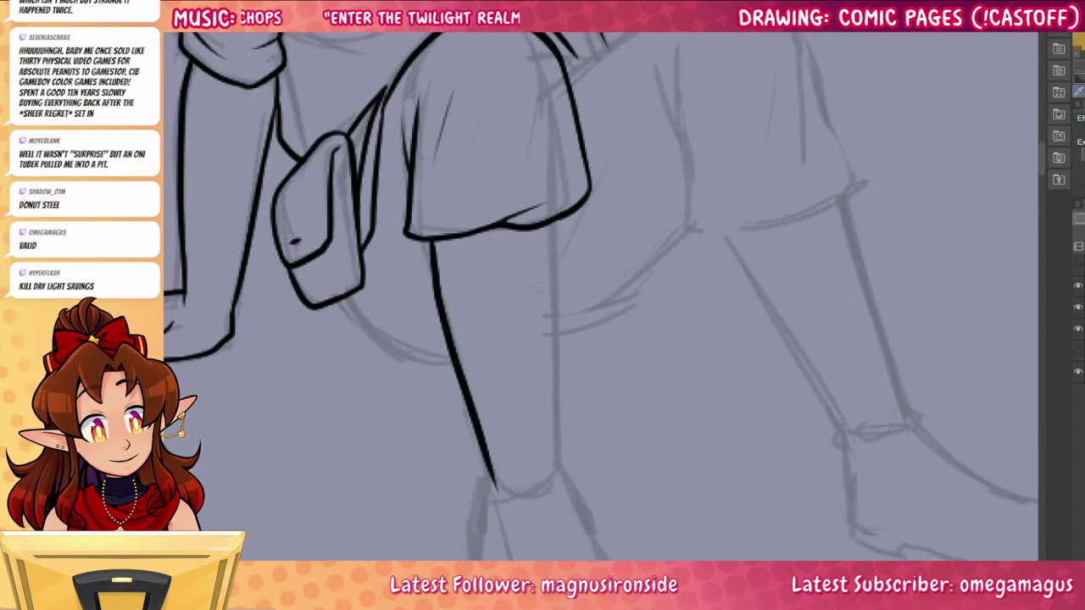
{"action": "left_click_drag", "start_coordinate": [553, 222], "coordinate": [555, 468]}
{"action": "scroll", "coordinate": [652, 454], "scroll_direction": "down", "scroll_amount": 3}
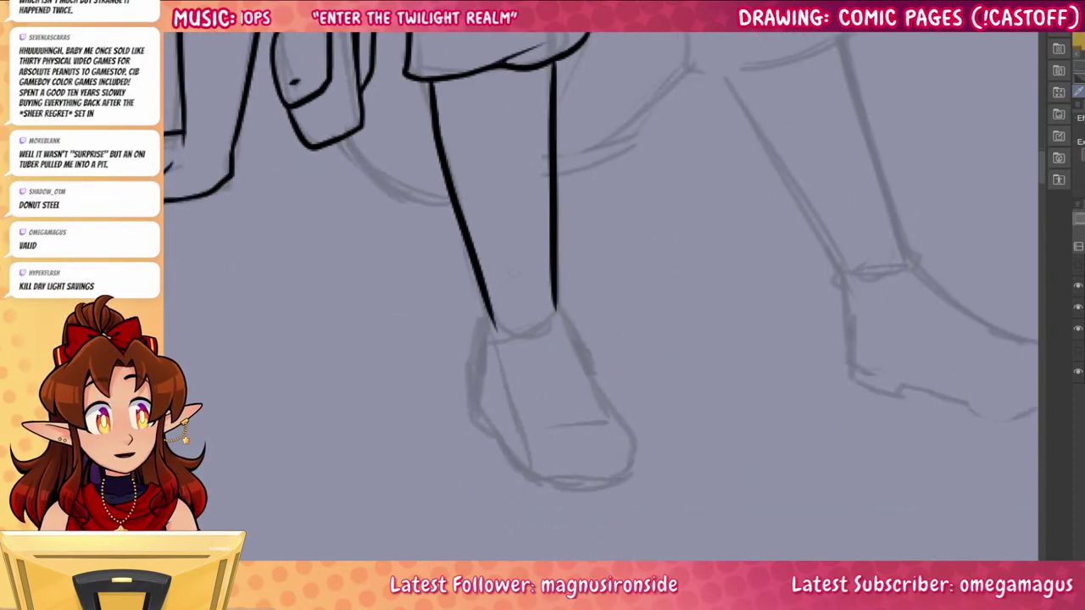
Ink the near shoe's outline around the heel, instep, rounded toe and sole, with a crease across the toe
{"action": "mouse_move", "coordinate": [490, 315]}
{"action": "left_mouse_down"}
{"action": "mouse_move", "coordinate": [474, 405]}
{"action": "mouse_move", "coordinate": [475, 390]}
{"action": "mouse_move", "coordinate": [491, 428]}
{"action": "left_mouse_up"}
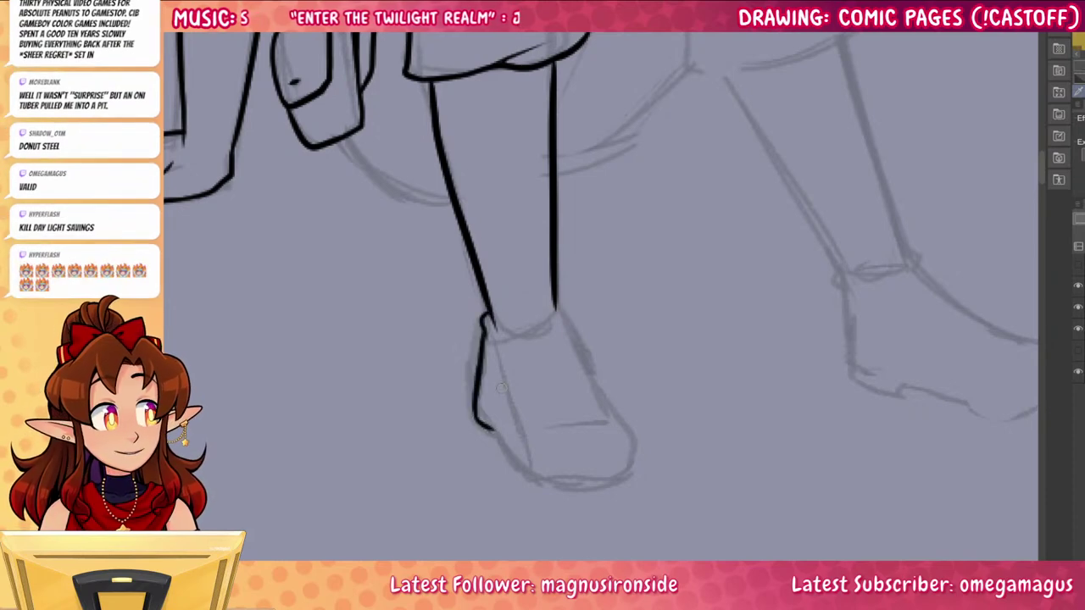
{"action": "left_click_drag", "start_coordinate": [555, 307], "coordinate": [637, 462]}
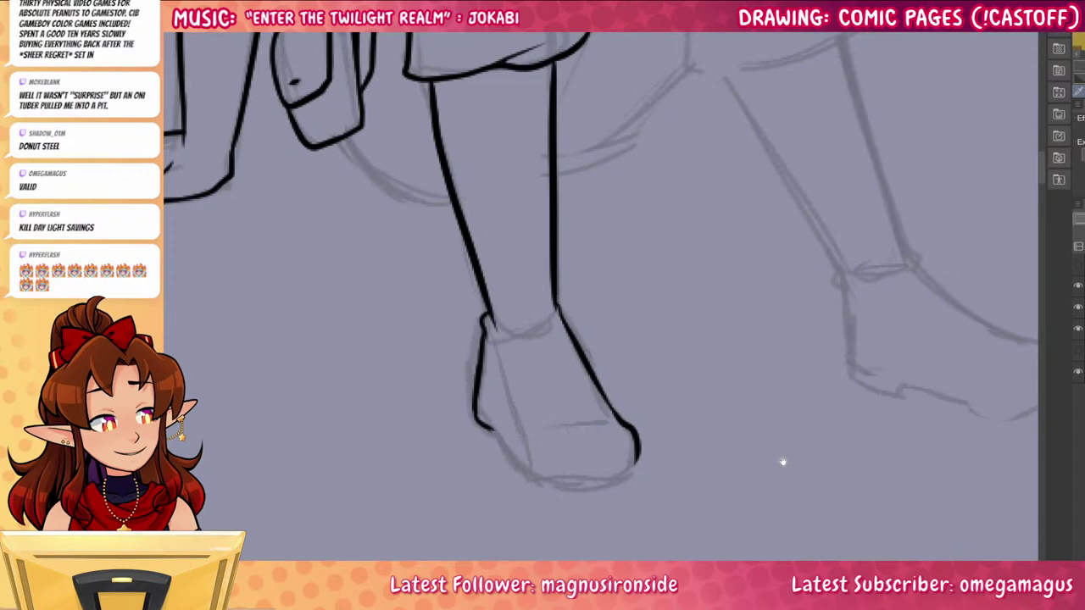
{"action": "left_click_drag", "start_coordinate": [785, 431], "coordinate": [748, 407]}
{"action": "left_click_drag", "start_coordinate": [456, 410], "coordinate": [516, 466]}
{"action": "mouse_move", "coordinate": [507, 463]}
{"action": "left_mouse_down"}
{"action": "mouse_move", "coordinate": [535, 470]}
{"action": "mouse_move", "coordinate": [589, 446]}
{"action": "left_mouse_up"}
{"action": "key", "text": "ctrl+z"}
{"action": "mouse_move", "coordinate": [502, 460]}
{"action": "left_mouse_down"}
{"action": "mouse_move", "coordinate": [582, 460]}
{"action": "mouse_move", "coordinate": [596, 442]}
{"action": "mouse_move", "coordinate": [578, 462]}
{"action": "left_mouse_up"}
{"action": "key", "text": "ctrl+z"}
{"action": "mouse_move", "coordinate": [507, 416]}
{"action": "left_mouse_down"}
{"action": "mouse_move", "coordinate": [568, 400]}
{"action": "mouse_move", "coordinate": [553, 397]}
{"action": "left_mouse_up"}
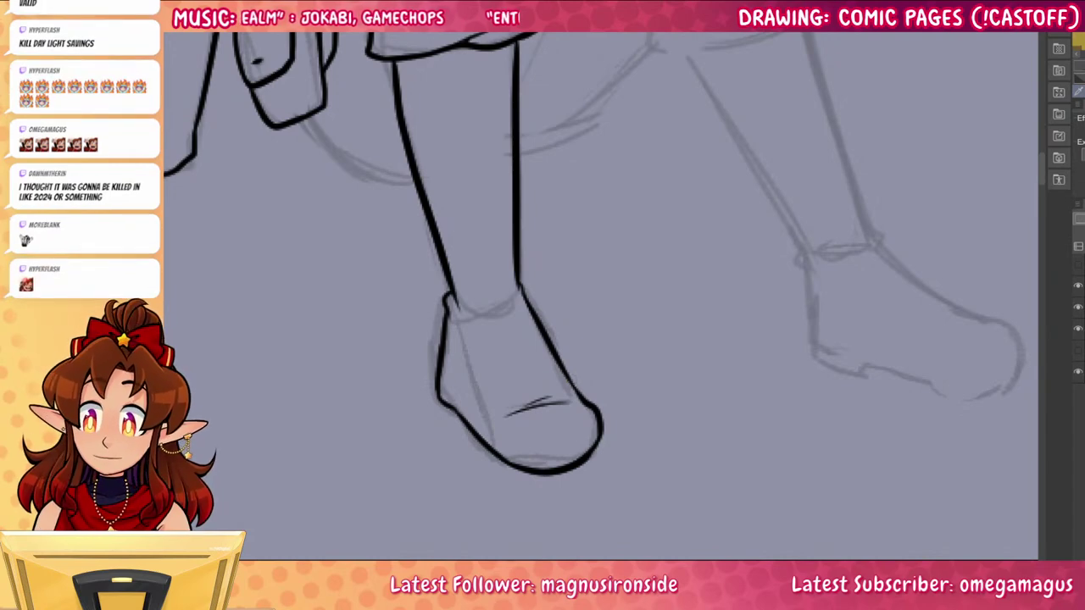
Ink the far leg's thigh, rounded knee and outer trouser edge down around the hem
{"action": "scroll", "coordinate": [521, 320], "scroll_direction": "down", "scroll_amount": 5}
{"action": "scroll", "coordinate": [630, 399], "scroll_direction": "up", "scroll_amount": 6}
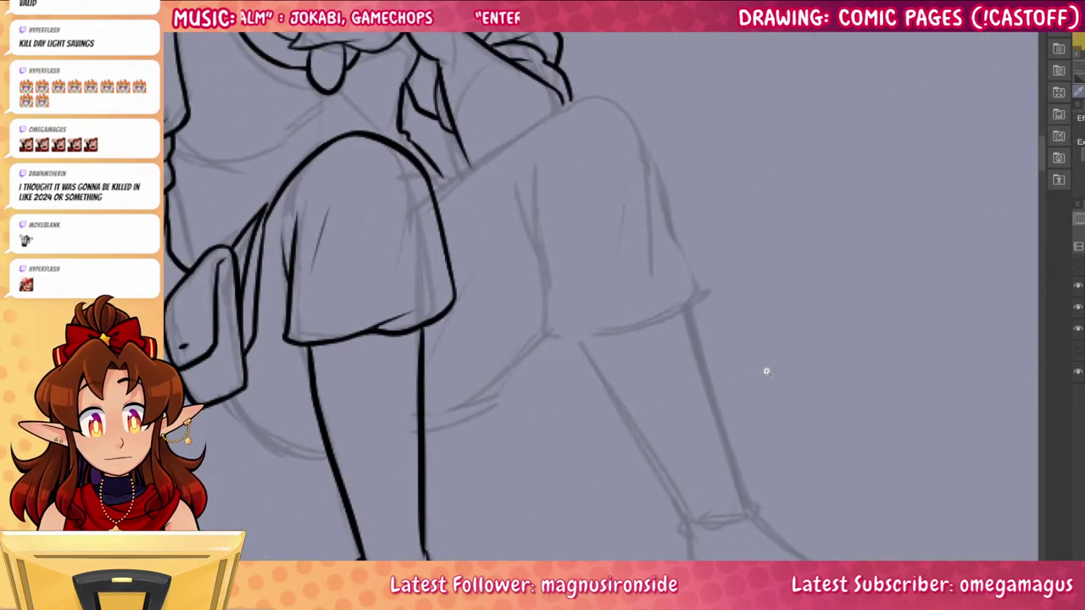
{"action": "mouse_move", "coordinate": [439, 181]}
{"action": "left_mouse_down"}
{"action": "mouse_move", "coordinate": [581, 100]}
{"action": "mouse_move", "coordinate": [634, 120]}
{"action": "left_mouse_up"}
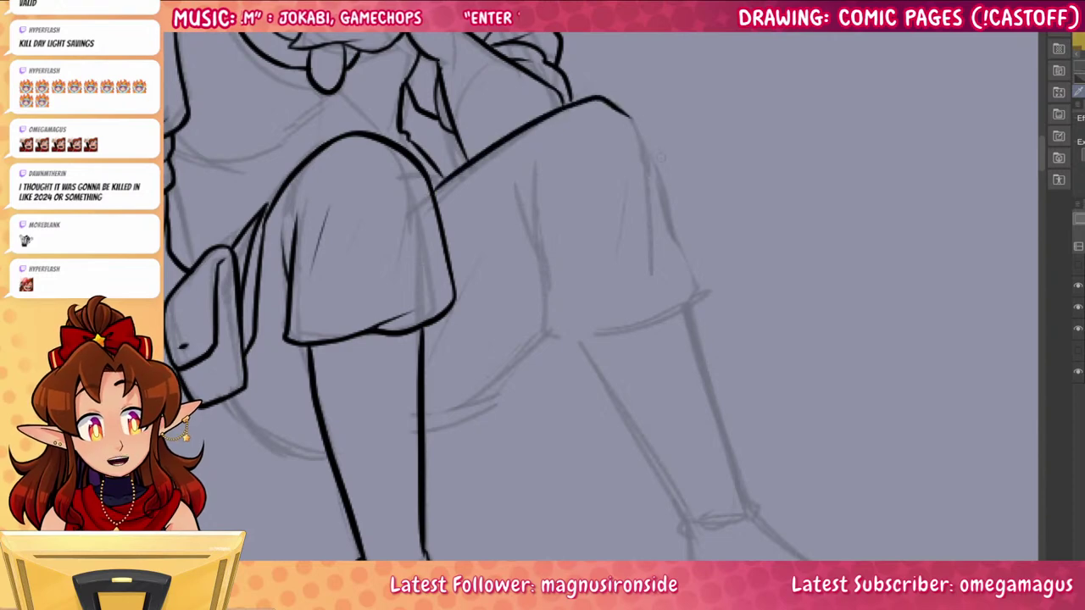
{"action": "key", "text": "ctrl+z"}
{"action": "mouse_move", "coordinate": [555, 112]}
{"action": "left_mouse_down"}
{"action": "mouse_move", "coordinate": [626, 108]}
{"action": "mouse_move", "coordinate": [636, 121]}
{"action": "left_mouse_up"}
{"action": "key", "text": "ctrl+z"}
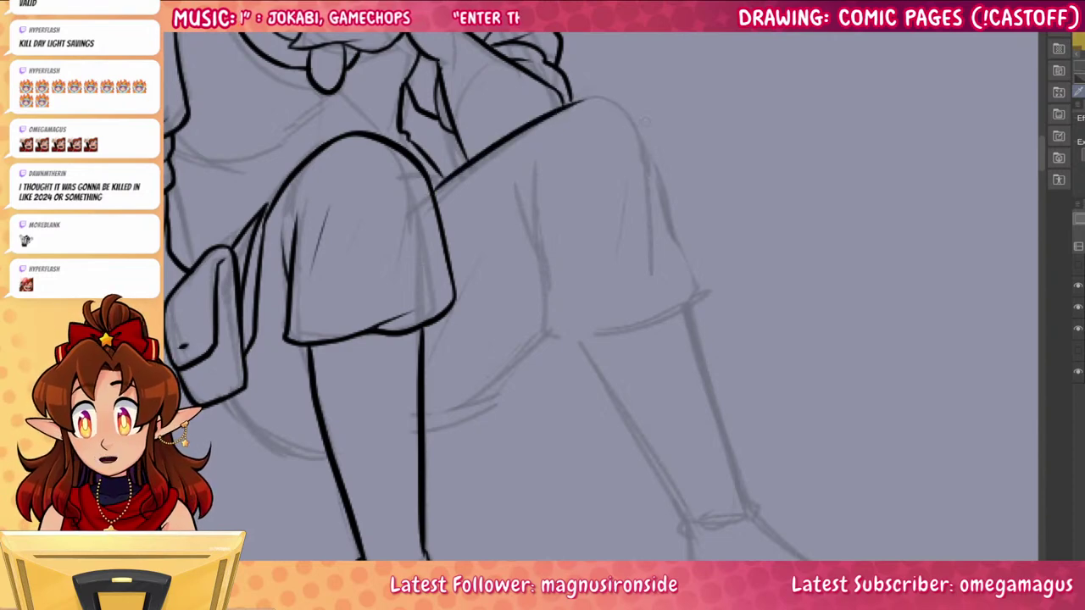
{"action": "mouse_move", "coordinate": [549, 115]}
{"action": "left_mouse_down"}
{"action": "mouse_move", "coordinate": [591, 100]}
{"action": "mouse_move", "coordinate": [639, 138]}
{"action": "mouse_move", "coordinate": [679, 235]}
{"action": "mouse_move", "coordinate": [689, 295]}
{"action": "mouse_move", "coordinate": [614, 328]}
{"action": "mouse_move", "coordinate": [578, 336]}
{"action": "left_mouse_up"}
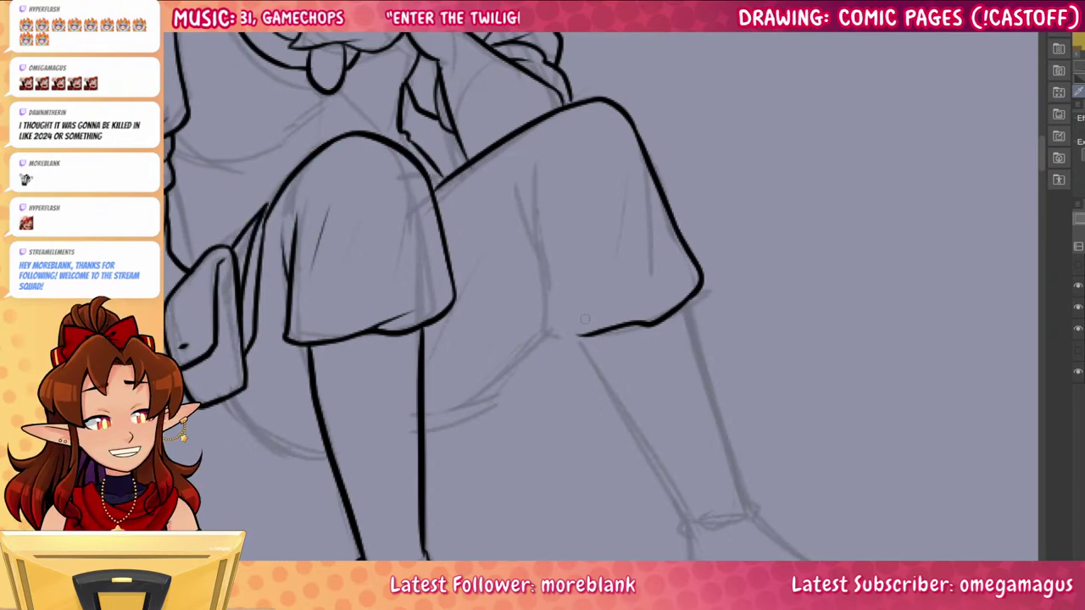
Ink the inner edge of the far trouser leg from the hem up behind the knee, with its fold lines
{"action": "mouse_move", "coordinate": [593, 333]}
{"action": "left_mouse_down"}
{"action": "mouse_move", "coordinate": [559, 330]}
{"action": "mouse_move", "coordinate": [545, 272]}
{"action": "left_mouse_up"}
{"action": "key", "text": "ctrl+z"}
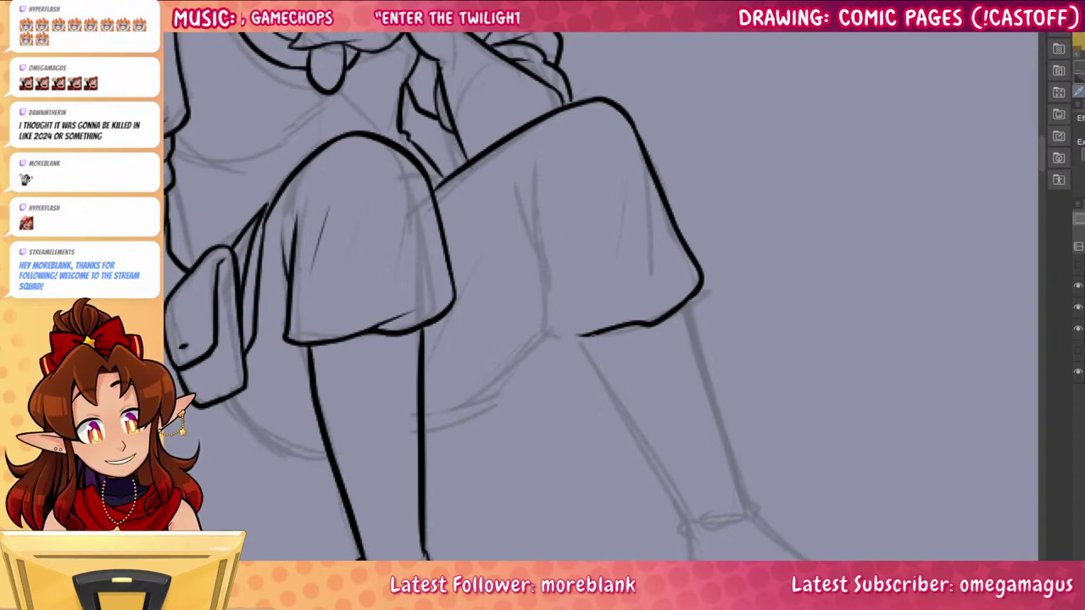
{"action": "mouse_move", "coordinate": [591, 334]}
{"action": "left_mouse_down"}
{"action": "mouse_move", "coordinate": [549, 313]}
{"action": "mouse_move", "coordinate": [545, 261]}
{"action": "left_mouse_up"}
{"action": "mouse_move", "coordinate": [544, 261]}
{"action": "left_mouse_down"}
{"action": "mouse_move", "coordinate": [532, 158]}
{"action": "mouse_move", "coordinate": [516, 208]}
{"action": "left_mouse_up"}
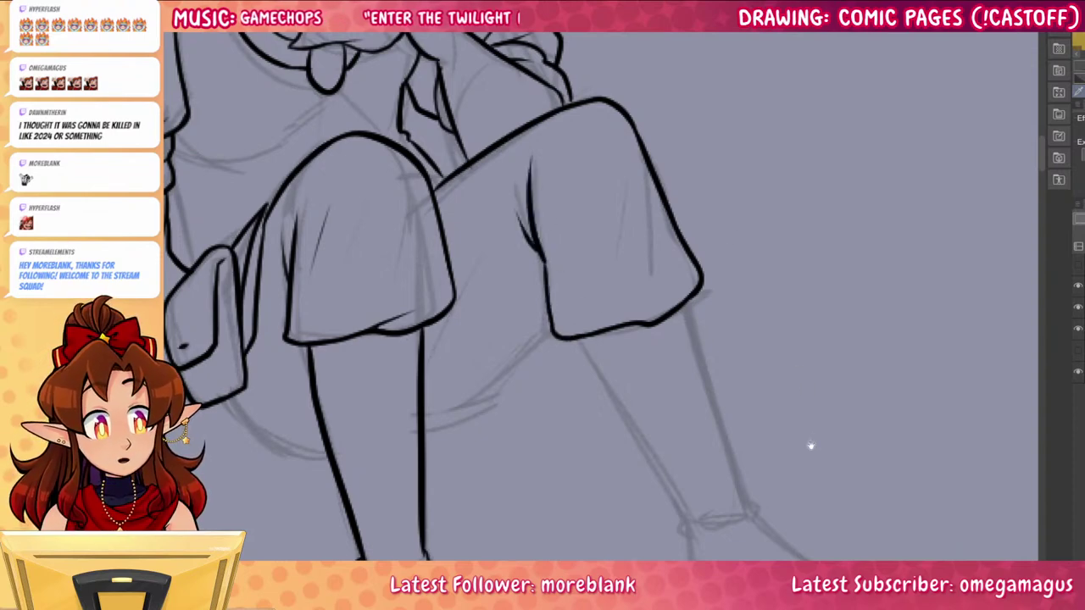
Ink thin vertical fold lines down the front of both trouser knees
{"action": "left_click_drag", "start_coordinate": [811, 446], "coordinate": [779, 439]}
{"action": "left_click_drag", "start_coordinate": [593, 133], "coordinate": [604, 233]}
{"action": "left_click_drag", "start_coordinate": [573, 156], "coordinate": [568, 256]}
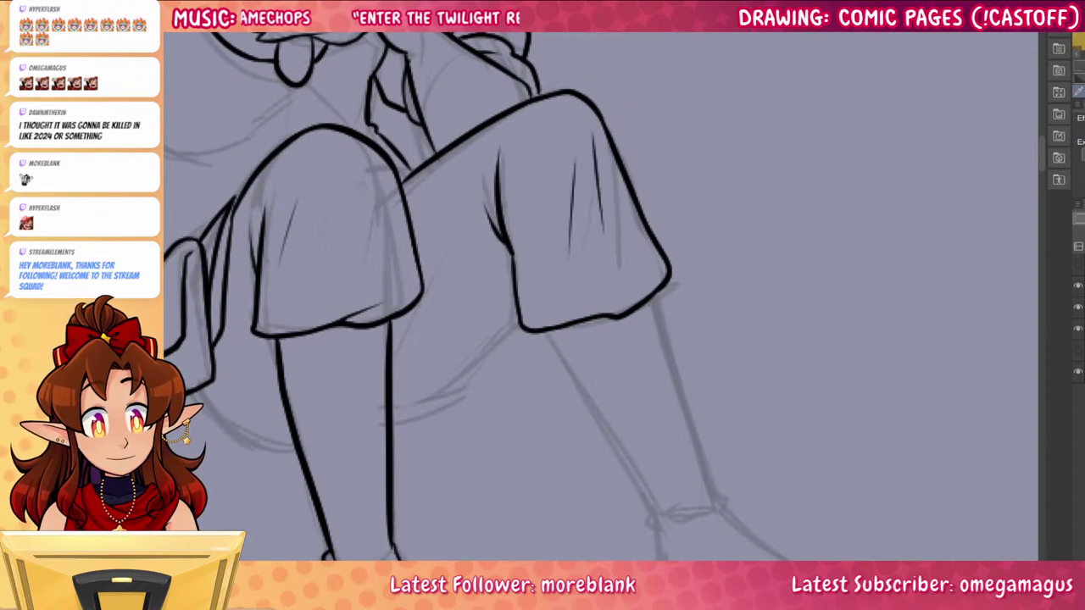
{"action": "left_click_drag", "start_coordinate": [362, 198], "coordinate": [359, 267]}
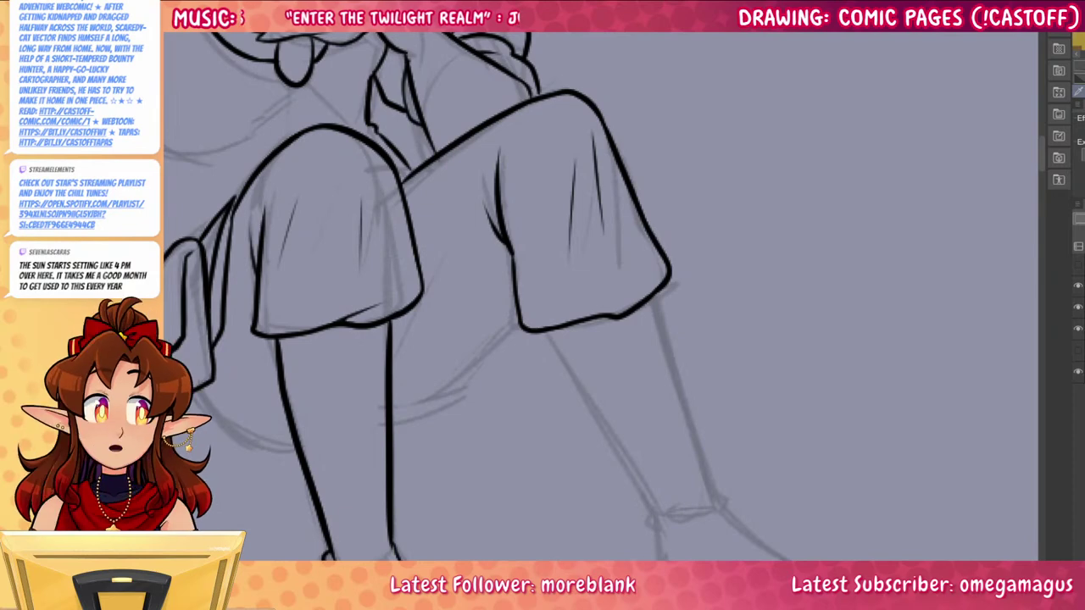
Ink the curved underside of the thigh and seat, between the legs and below the hip pouch
{"action": "scroll", "coordinate": [852, 436], "scroll_direction": "down", "scroll_amount": 5}
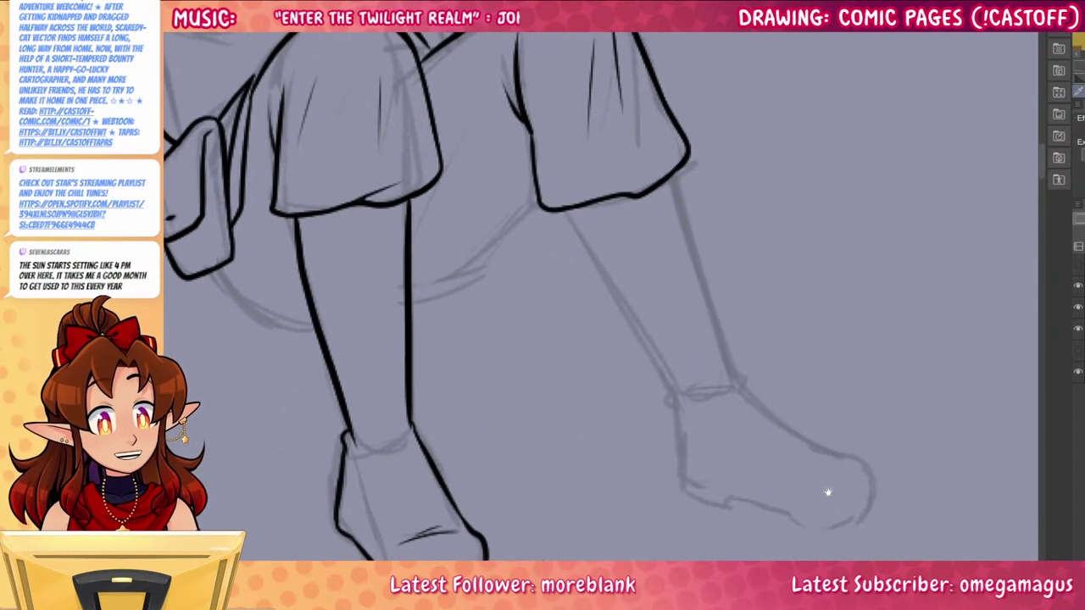
{"action": "mouse_move", "coordinate": [534, 184]}
{"action": "left_mouse_down"}
{"action": "mouse_move", "coordinate": [514, 218]}
{"action": "mouse_move", "coordinate": [409, 313]}
{"action": "left_mouse_up"}
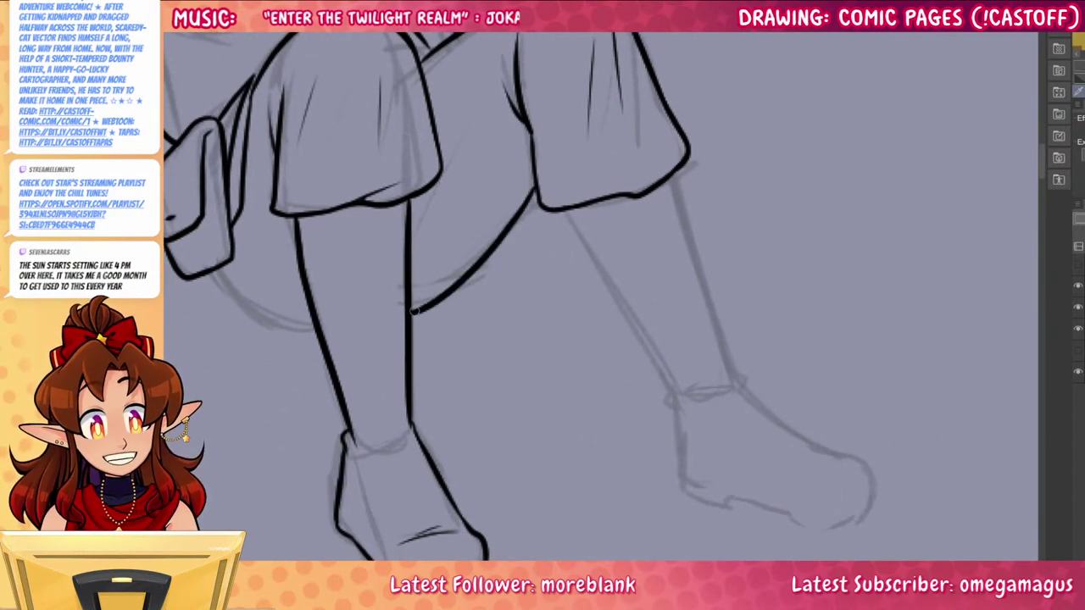
{"action": "mouse_move", "coordinate": [212, 271]}
{"action": "left_mouse_down"}
{"action": "mouse_move", "coordinate": [284, 325]}
{"action": "mouse_move", "coordinate": [320, 323]}
{"action": "mouse_move", "coordinate": [267, 322]}
{"action": "mouse_move", "coordinate": [213, 269]}
{"action": "left_mouse_up"}
{"action": "key", "text": "ctrl+z"}
{"action": "scroll", "coordinate": [630, 346], "scroll_direction": "up", "scroll_amount": 3}
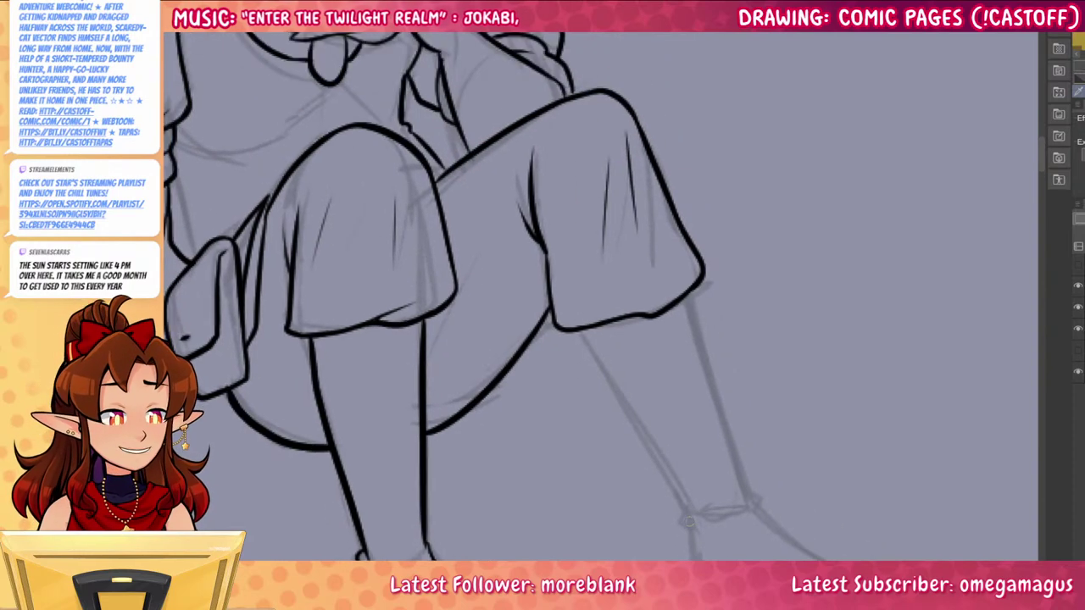
Ink both sides of the far shin from the trouser hem down to the ankle
{"action": "left_click_drag", "start_coordinate": [745, 473], "coordinate": [645, 413]}
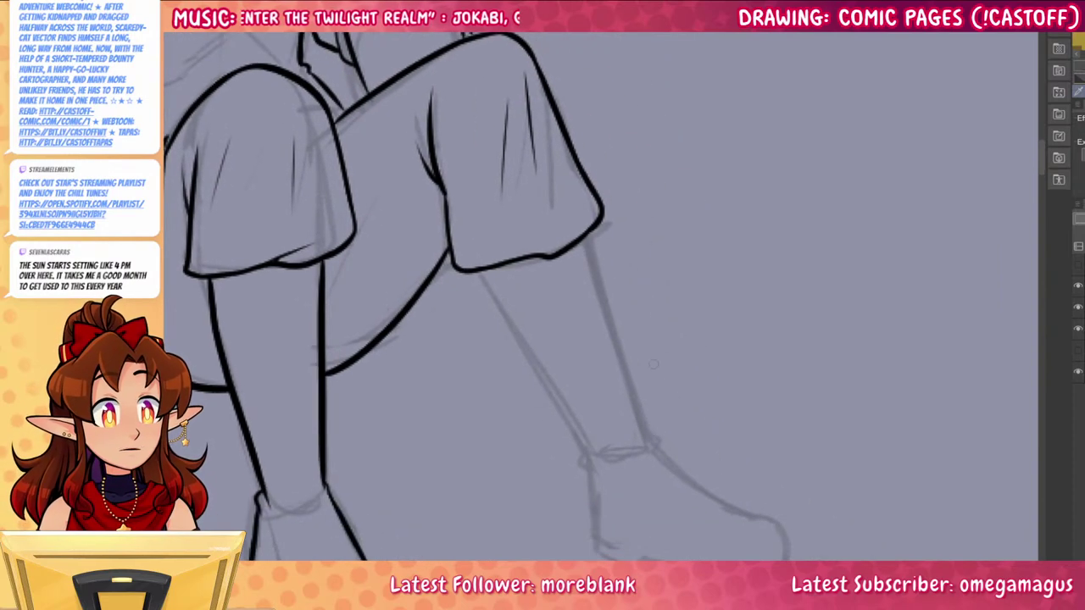
{"action": "left_click_drag", "start_coordinate": [730, 475], "coordinate": [655, 424]}
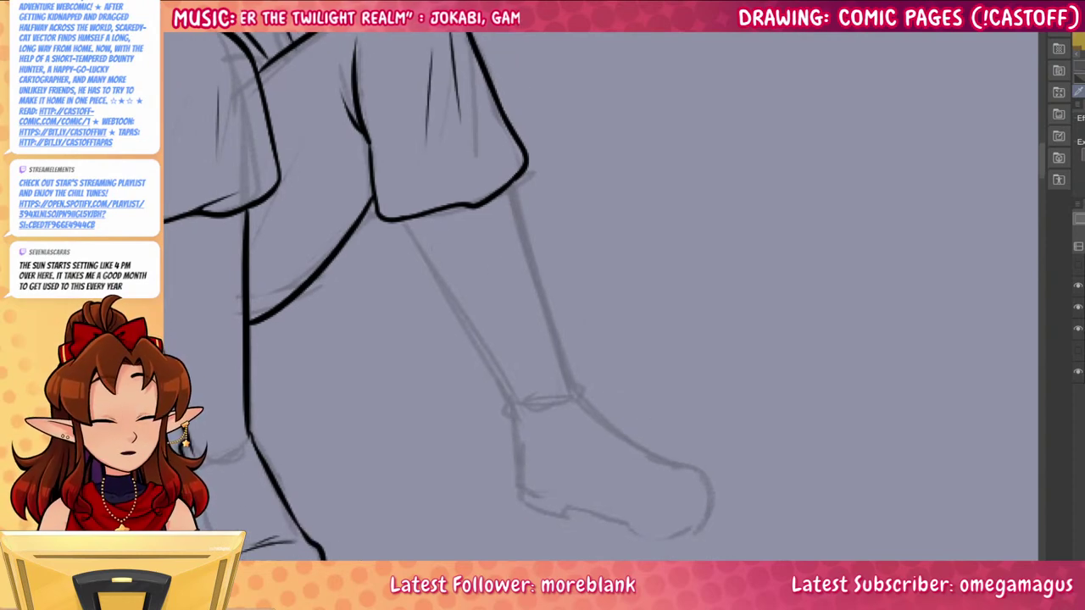
{"action": "left_click_drag", "start_coordinate": [405, 222], "coordinate": [528, 411]}
{"action": "left_click_drag", "start_coordinate": [512, 185], "coordinate": [574, 394]}
Ink the far shoe with its heel, stepped sole, instep and rounded toe, and the curved ankle opening
{"action": "mouse_move", "coordinate": [514, 378]}
{"action": "left_mouse_down"}
{"action": "mouse_move", "coordinate": [524, 492]}
{"action": "mouse_move", "coordinate": [553, 517]}
{"action": "left_mouse_up"}
{"action": "mouse_move", "coordinate": [571, 388]}
{"action": "left_mouse_down"}
{"action": "mouse_move", "coordinate": [671, 464]}
{"action": "mouse_move", "coordinate": [705, 523]}
{"action": "mouse_move", "coordinate": [709, 376]}
{"action": "left_mouse_up"}
{"action": "key", "text": "ctrl+z"}
{"action": "key", "text": "ctrl+z"}
{"action": "mouse_move", "coordinate": [581, 247]}
{"action": "left_mouse_down"}
{"action": "mouse_move", "coordinate": [673, 323]}
{"action": "mouse_move", "coordinate": [711, 390]}
{"action": "left_mouse_up"}
{"action": "mouse_move", "coordinate": [551, 378]}
{"action": "left_mouse_down"}
{"action": "mouse_move", "coordinate": [709, 395]}
{"action": "mouse_move", "coordinate": [713, 378]}
{"action": "left_mouse_up"}
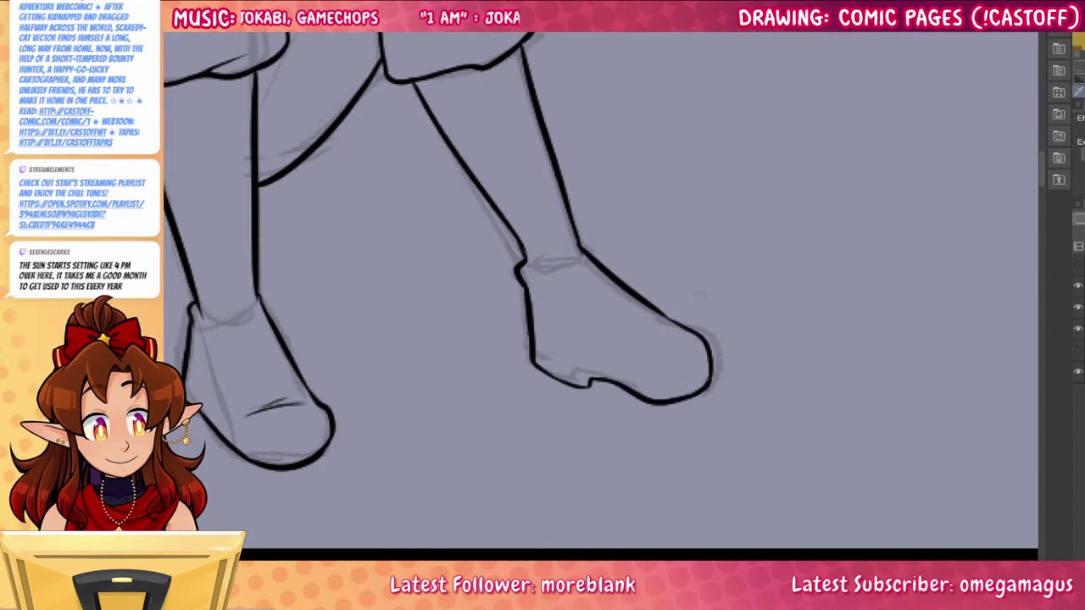
{"action": "left_click_drag", "start_coordinate": [531, 270], "coordinate": [582, 268]}
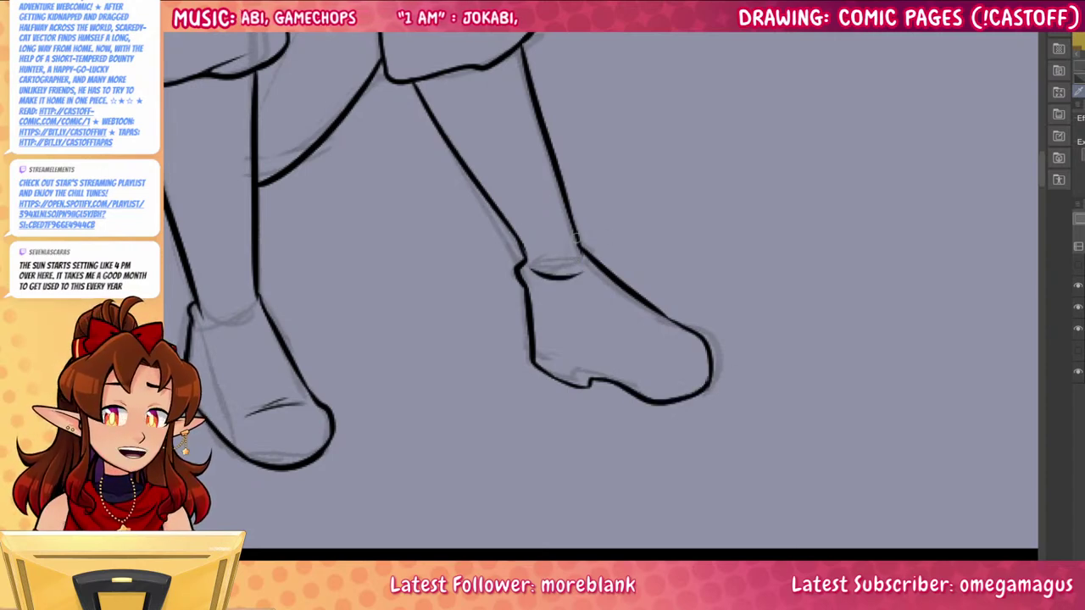
{"action": "left_click_drag", "start_coordinate": [543, 339], "coordinate": [572, 389]}
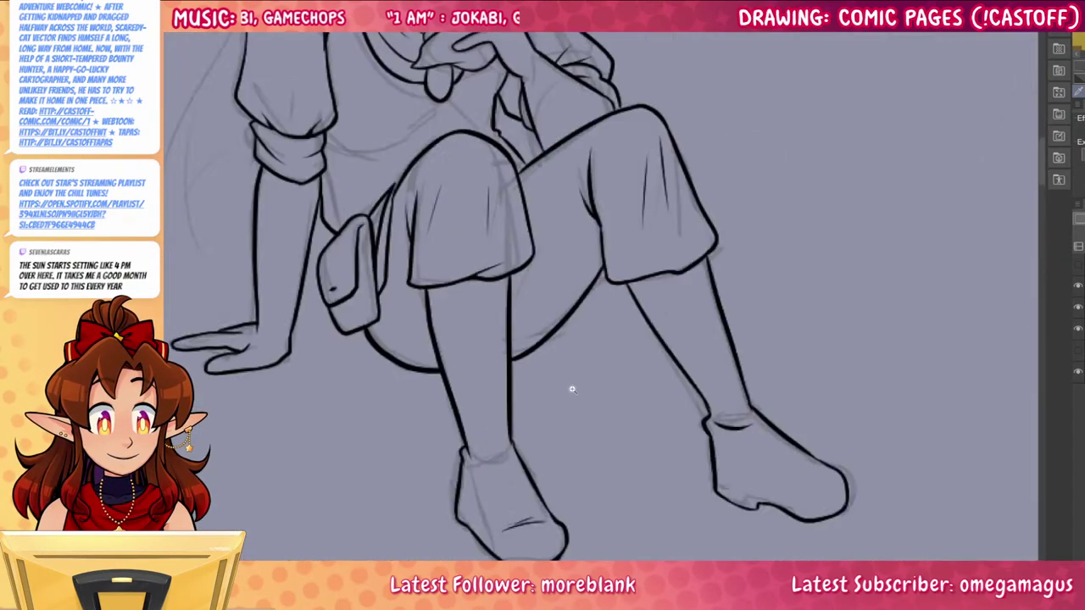
Ink light fold lines along the far thigh and inside the back edge of the far trouser leg
{"action": "scroll", "coordinate": [573, 389], "scroll_direction": "up", "scroll_amount": 2}
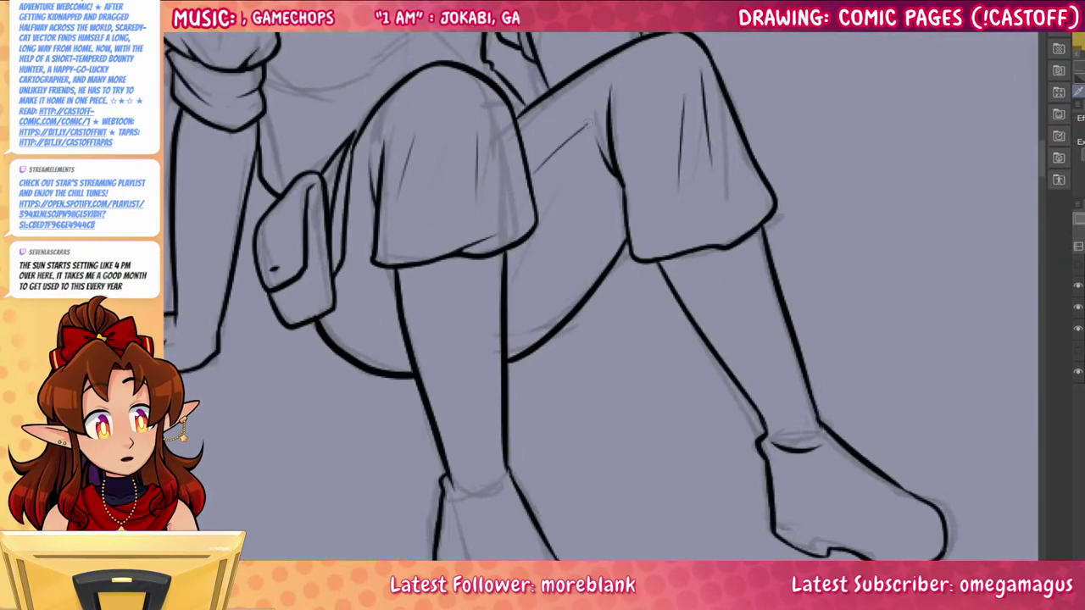
{"action": "mouse_move", "coordinate": [590, 124]}
{"action": "left_mouse_down"}
{"action": "mouse_move", "coordinate": [600, 107]}
{"action": "mouse_move", "coordinate": [620, 121]}
{"action": "left_mouse_up"}
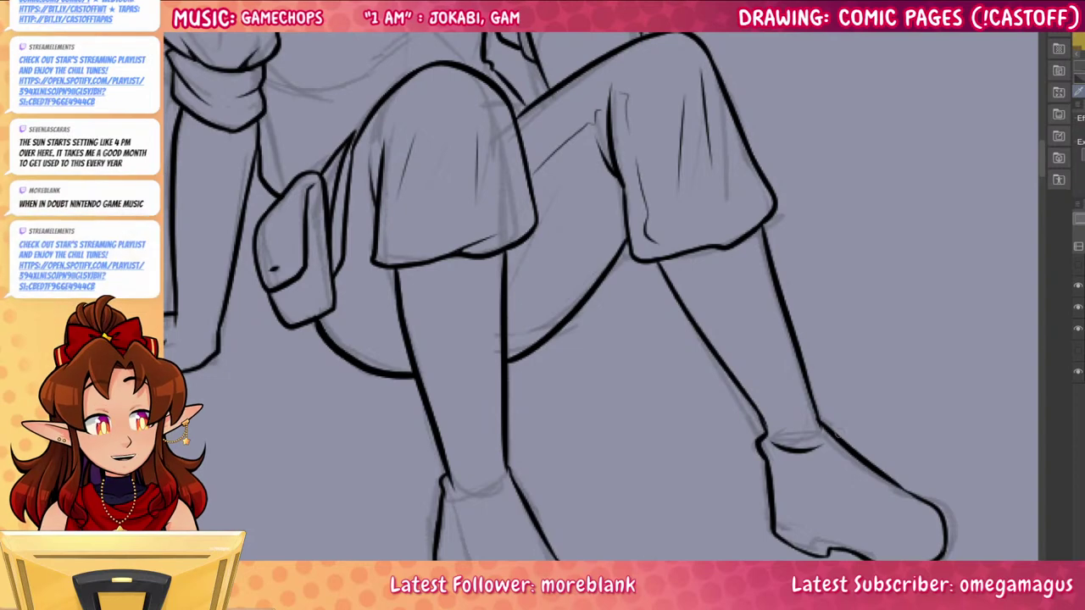
{"action": "left_click_drag", "start_coordinate": [836, 477], "coordinate": [819, 482]}
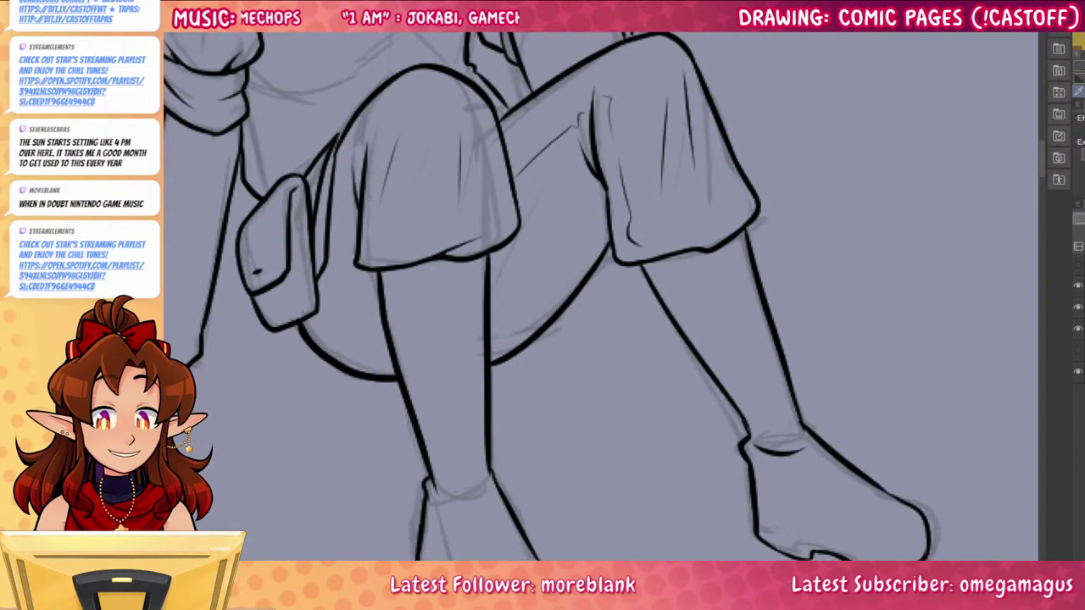
{"action": "scroll", "coordinate": [932, 424], "scroll_direction": "down", "scroll_amount": 4}
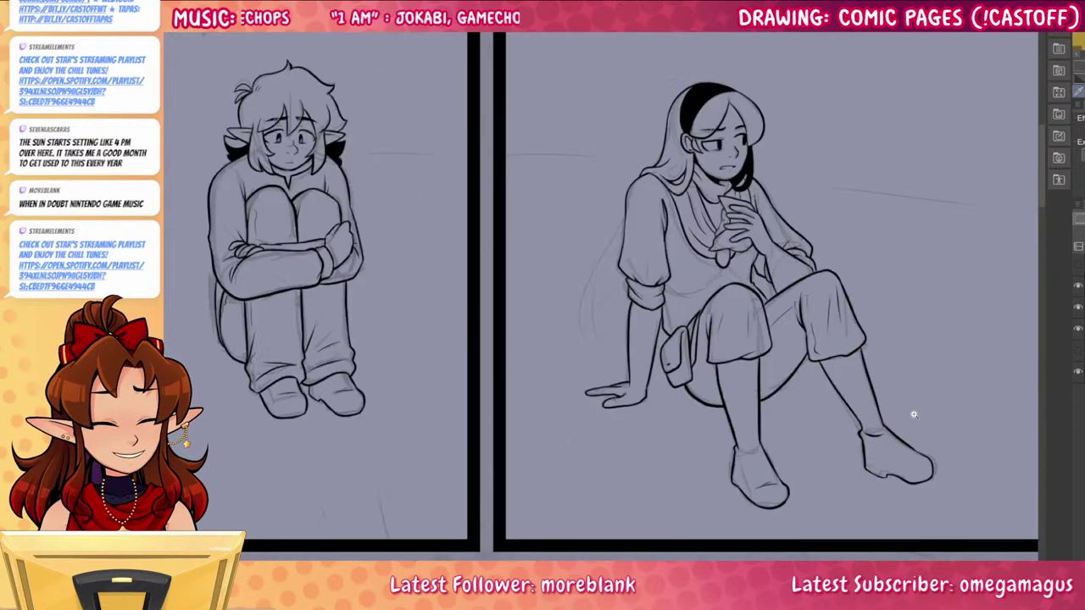
Thicken the back contour of the far shin and the heel of the far shoe
{"action": "scroll", "coordinate": [845, 414], "scroll_direction": "up", "scroll_amount": 1}
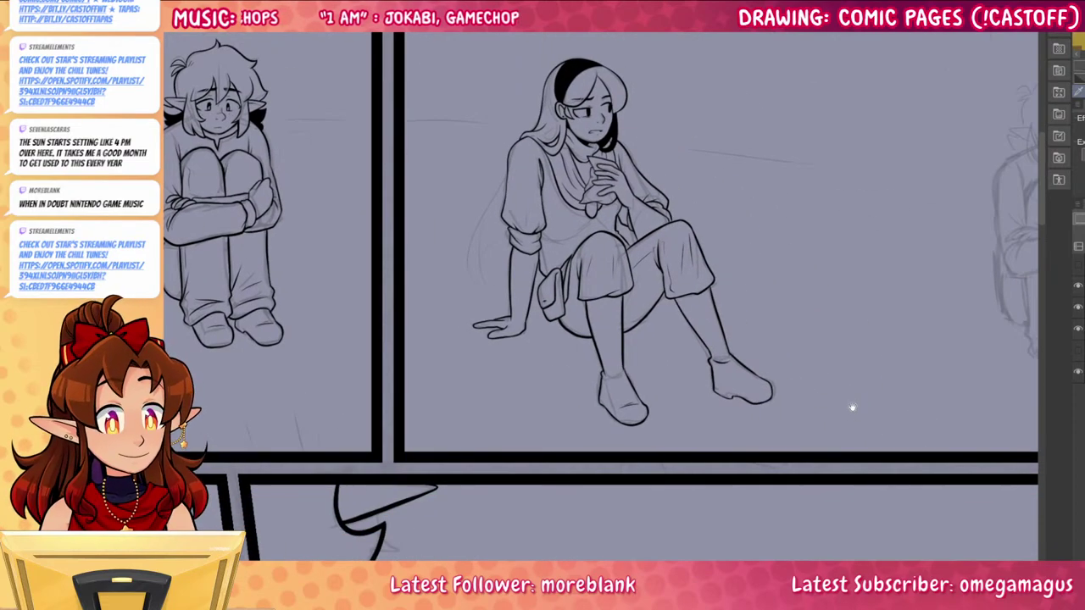
{"action": "left_click_drag", "start_coordinate": [963, 395], "coordinate": [807, 404]}
{"action": "left_click_drag", "start_coordinate": [550, 379], "coordinate": [570, 346]}
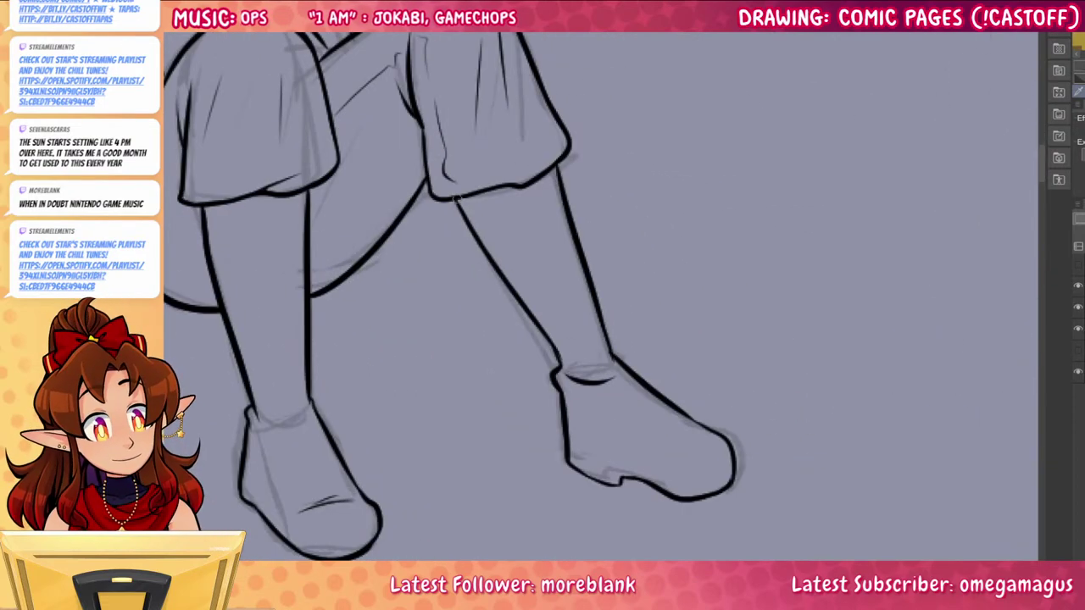
{"action": "left_click_drag", "start_coordinate": [457, 200], "coordinate": [553, 347]}
{"action": "key", "text": "ctrl+z"}
{"action": "mouse_move", "coordinate": [507, 287]}
{"action": "left_mouse_down"}
{"action": "mouse_move", "coordinate": [560, 366]}
{"action": "mouse_move", "coordinate": [570, 446]}
{"action": "left_mouse_up"}
{"action": "key", "text": "ctrl+z"}
{"action": "key", "text": "ctrl+z"}
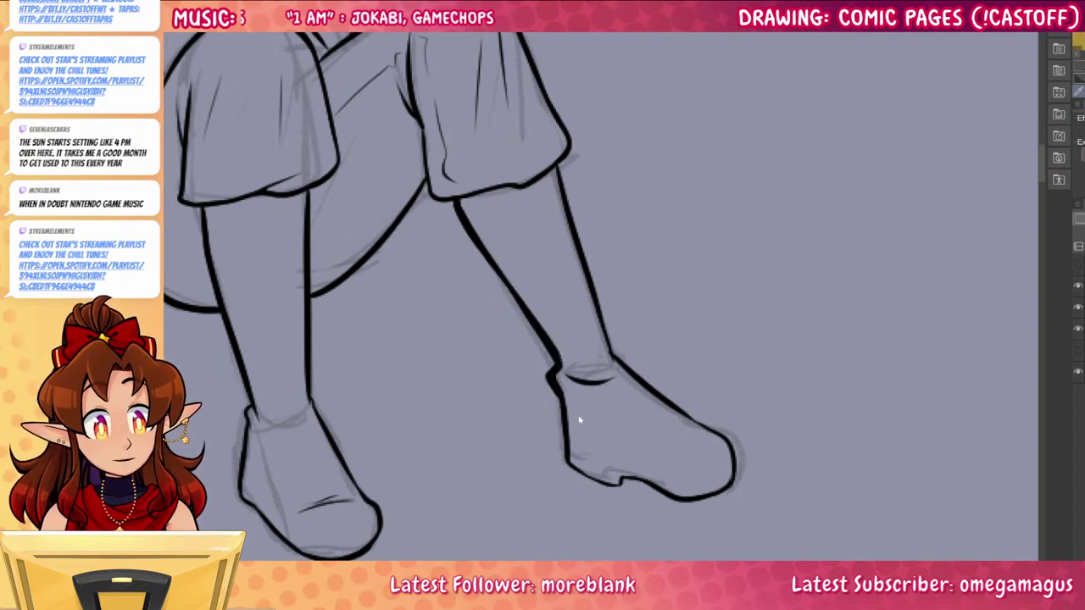
{"action": "left_click_drag", "start_coordinate": [559, 395], "coordinate": [566, 453]}
Add the front collar bump, the sole line and small toe creases to the far shoe
{"action": "mouse_move", "coordinate": [608, 341]}
{"action": "left_mouse_down"}
{"action": "mouse_move", "coordinate": [620, 371]}
{"action": "mouse_move", "coordinate": [608, 346]}
{"action": "left_mouse_up"}
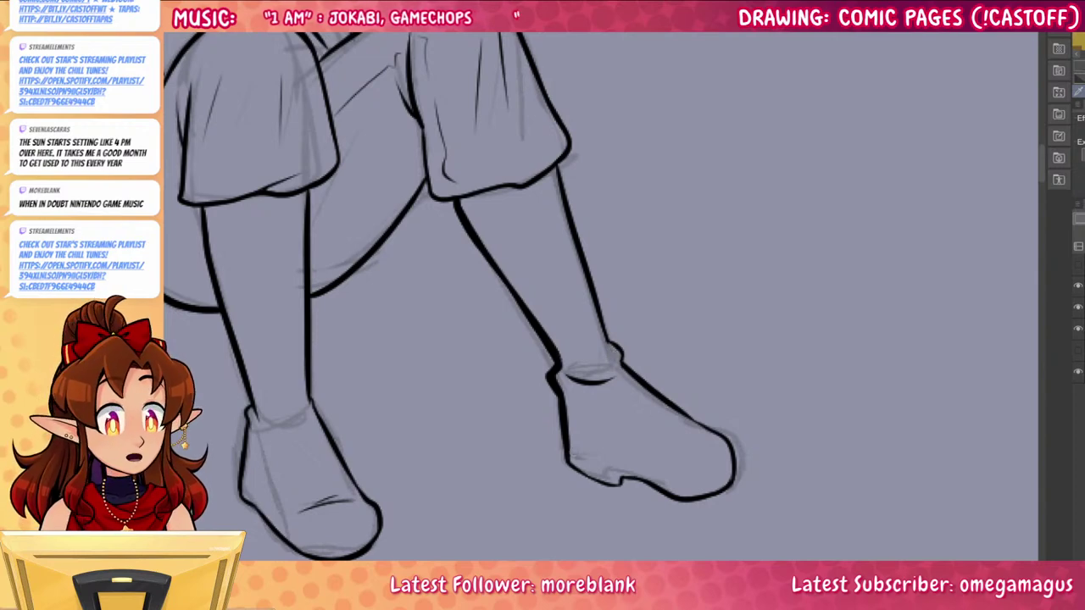
{"action": "left_click_drag", "start_coordinate": [579, 451], "coordinate": [653, 483]}
{"action": "key", "text": "ctrl+z"}
{"action": "left_click_drag", "start_coordinate": [575, 446], "coordinate": [722, 481]}
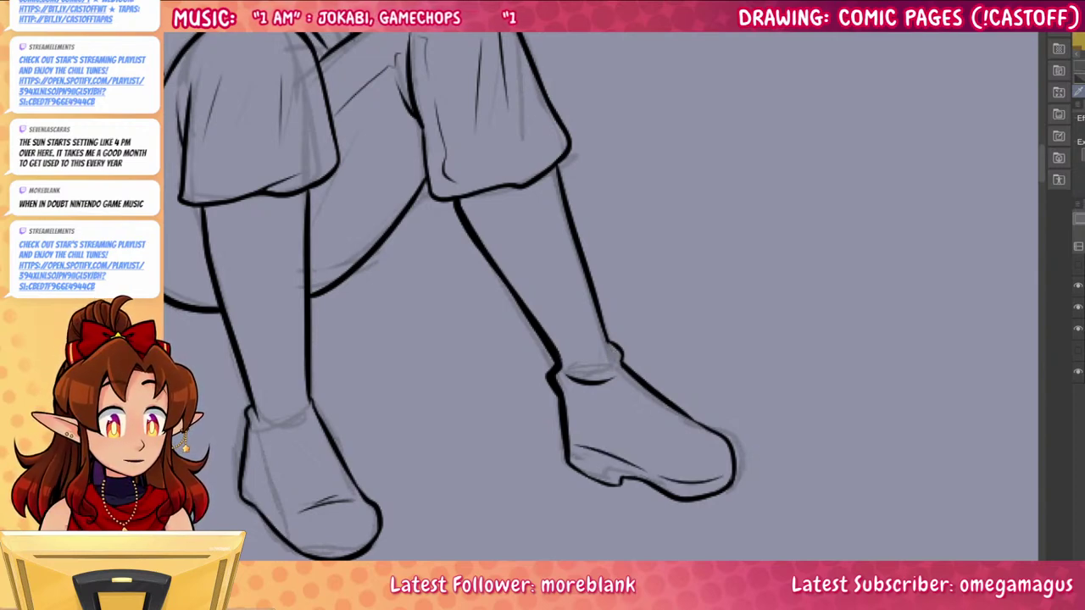
{"action": "left_click_drag", "start_coordinate": [692, 429], "coordinate": [669, 451]}
{"action": "left_click_drag", "start_coordinate": [672, 434], "coordinate": [662, 441]}
{"action": "mouse_move", "coordinate": [593, 473]}
{"action": "left_mouse_down"}
{"action": "mouse_move", "coordinate": [670, 450]}
{"action": "mouse_move", "coordinate": [748, 475]}
{"action": "left_mouse_up"}
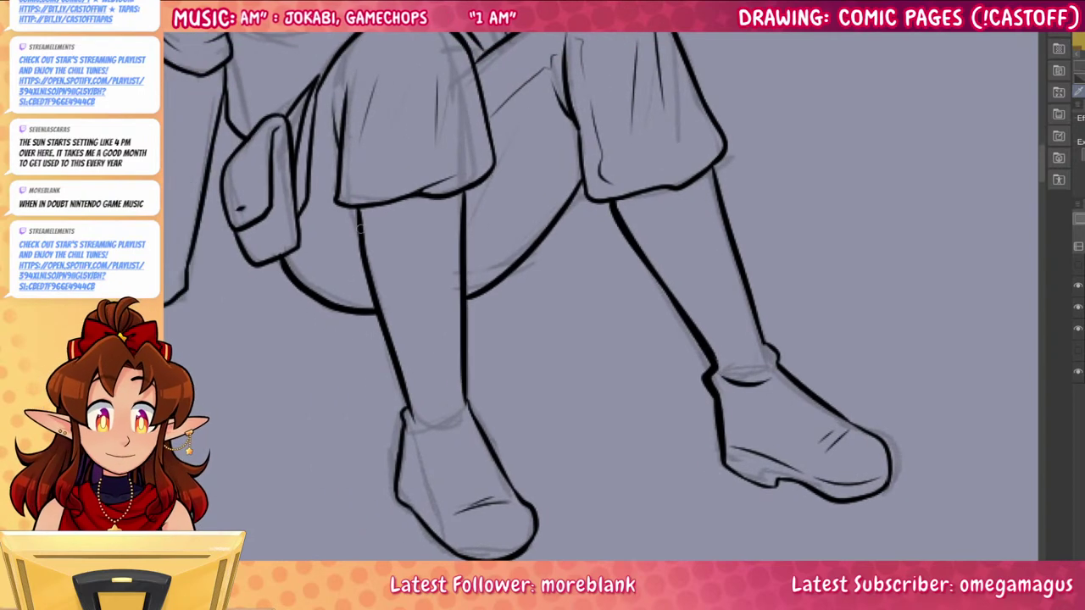
Thicken the back line of the near shin and the heel and instep contours of the near shoe
{"action": "left_click_drag", "start_coordinate": [357, 209], "coordinate": [366, 280]}
{"action": "left_click_drag", "start_coordinate": [406, 404], "coordinate": [394, 475]}
{"action": "key", "text": "ctrl+z"}
{"action": "left_click_drag", "start_coordinate": [403, 423], "coordinate": [399, 456]}
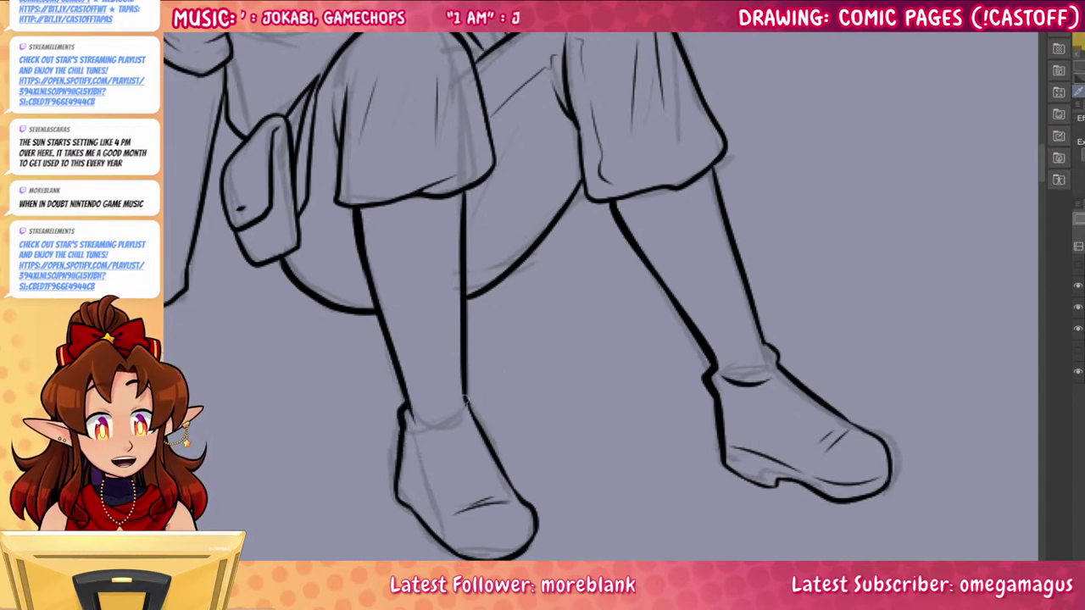
{"action": "left_click_drag", "start_coordinate": [465, 396], "coordinate": [498, 467]}
{"action": "left_click_drag", "start_coordinate": [875, 481], "coordinate": [698, 424]}
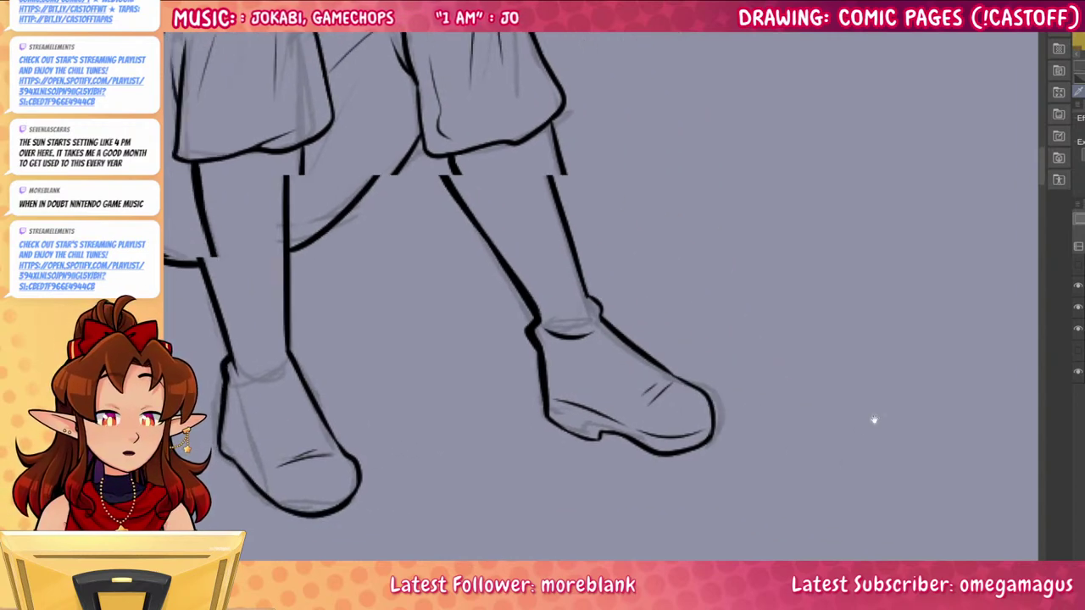
{"action": "left_click_drag", "start_coordinate": [874, 422], "coordinate": [647, 441]}
{"action": "left_click_drag", "start_coordinate": [874, 453], "coordinate": [649, 494]}
{"action": "left_click_drag", "start_coordinate": [513, 305], "coordinate": [399, 296]}
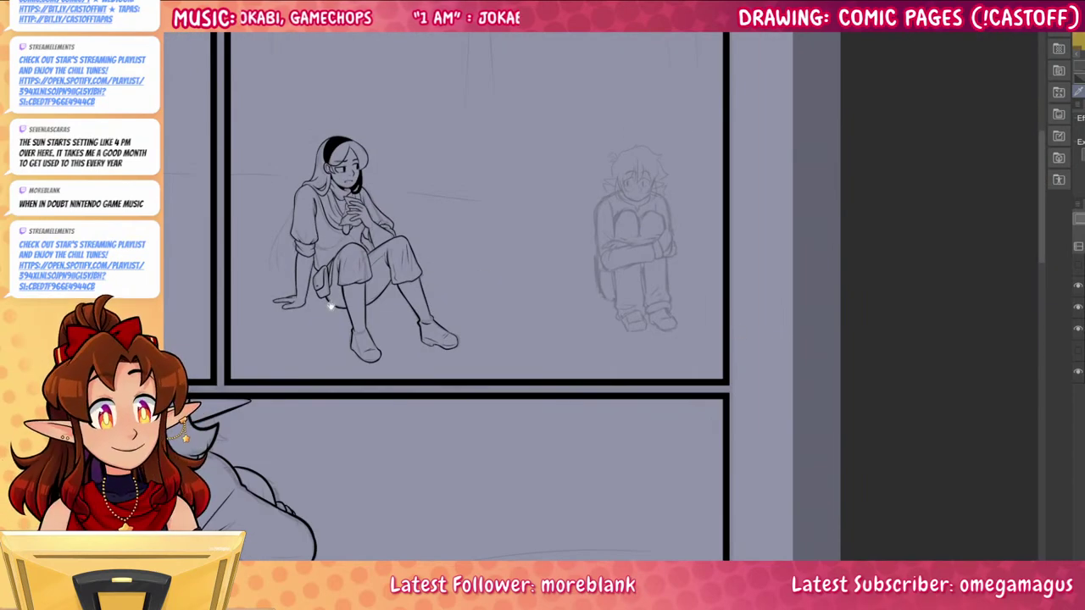
{"action": "left_click_drag", "start_coordinate": [332, 305], "coordinate": [398, 325]}
{"action": "left_click_drag", "start_coordinate": [351, 264], "coordinate": [428, 246]}
{"action": "mouse_move", "coordinate": [379, 169]}
{"action": "left_mouse_down"}
{"action": "mouse_move", "coordinate": [337, 242]}
{"action": "mouse_move", "coordinate": [346, 364]}
{"action": "left_mouse_up"}
{"action": "left_click_drag", "start_coordinate": [348, 258], "coordinate": [347, 364]}
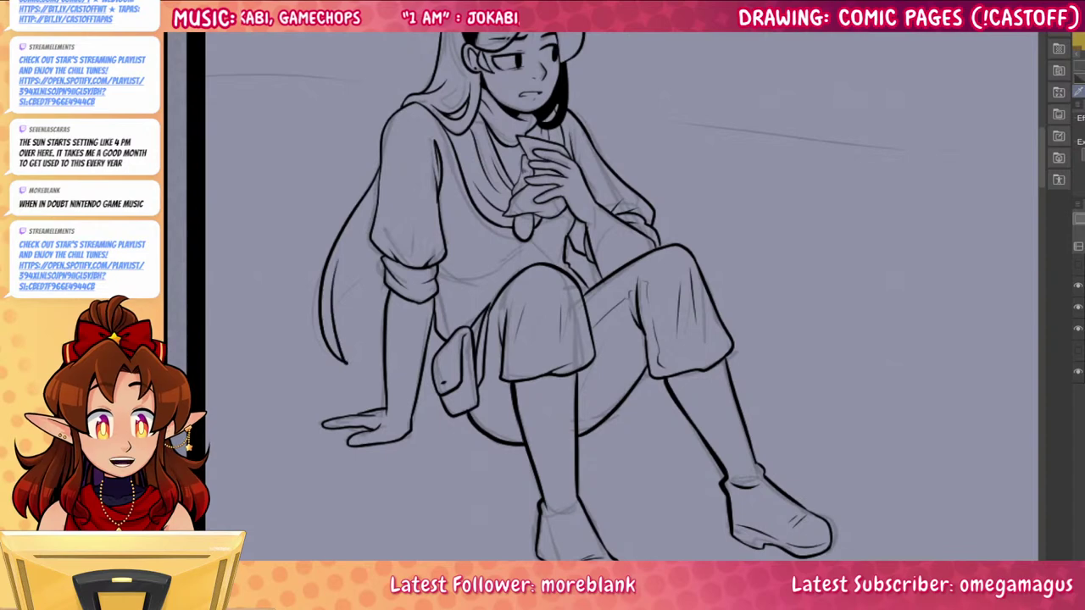
{"action": "key", "text": "ctrl+z"}
{"action": "key", "text": "ctrl+z"}
Ink the long hair hanging behind the headband character's back, ending in a point, with an inner edge curving toward the arm
{"action": "mouse_move", "coordinate": [380, 169]}
{"action": "left_mouse_down"}
{"action": "mouse_move", "coordinate": [310, 321]}
{"action": "mouse_move", "coordinate": [362, 366]}
{"action": "left_mouse_up"}
{"action": "left_click_drag", "start_coordinate": [341, 240], "coordinate": [354, 356]}
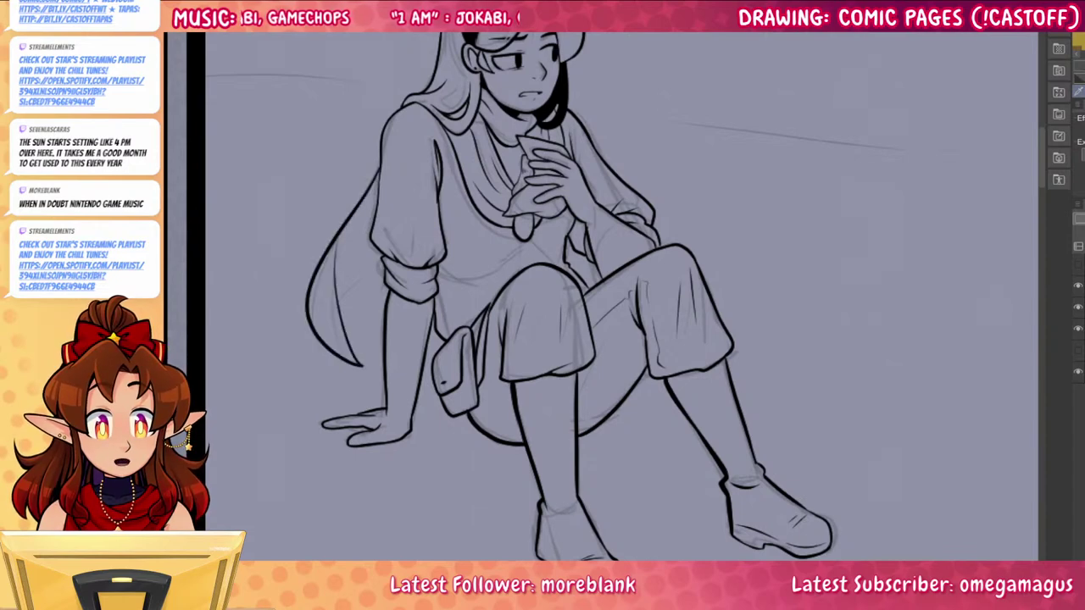
{"action": "mouse_move", "coordinate": [346, 283]}
{"action": "left_mouse_down"}
{"action": "mouse_move", "coordinate": [339, 315]}
{"action": "mouse_move", "coordinate": [378, 236]}
{"action": "left_mouse_up"}
{"action": "key", "text": "ctrl+z"}
{"action": "left_click_drag", "start_coordinate": [338, 306], "coordinate": [371, 275]}
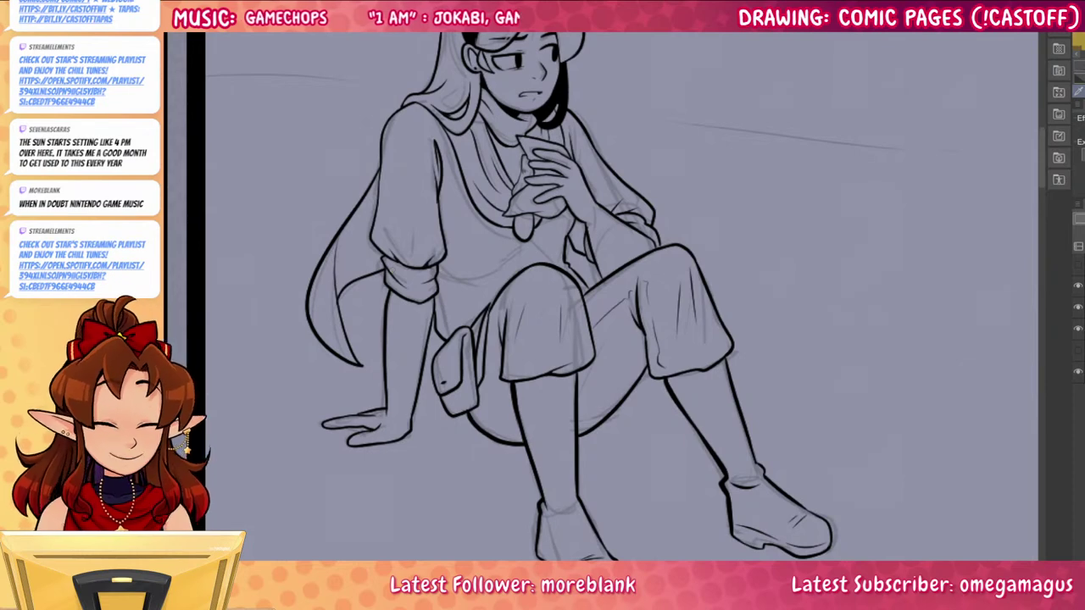
Ink both eyes of the curled-up elf character in the same panel, with upper lids, dark pupils and short lower-lid marks
{"action": "key", "text": "ctrl+0"}
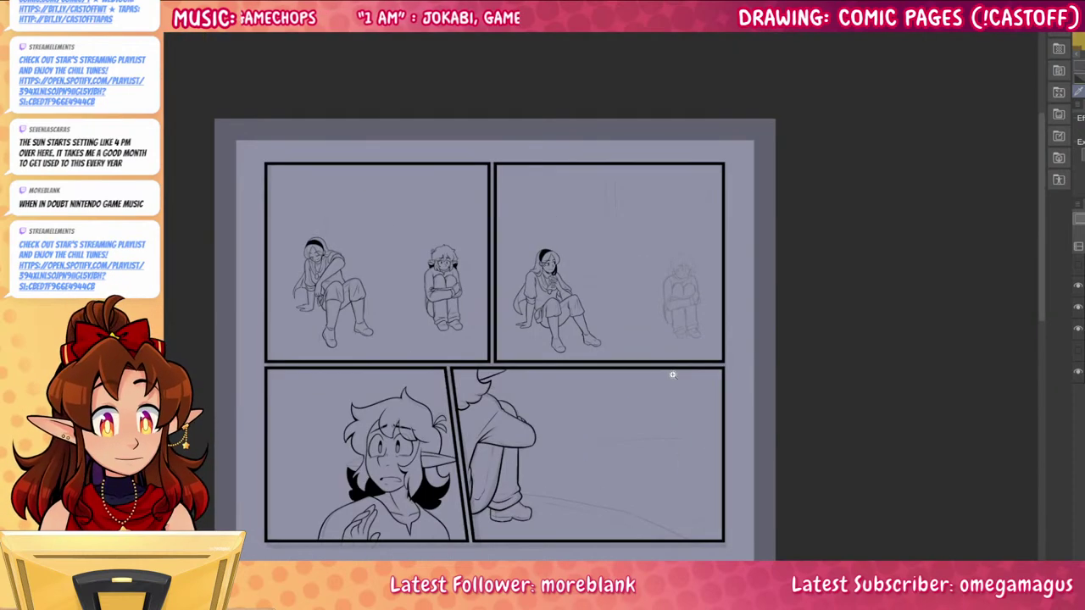
{"action": "scroll", "coordinate": [667, 300], "scroll_direction": "up", "scroll_amount": 6}
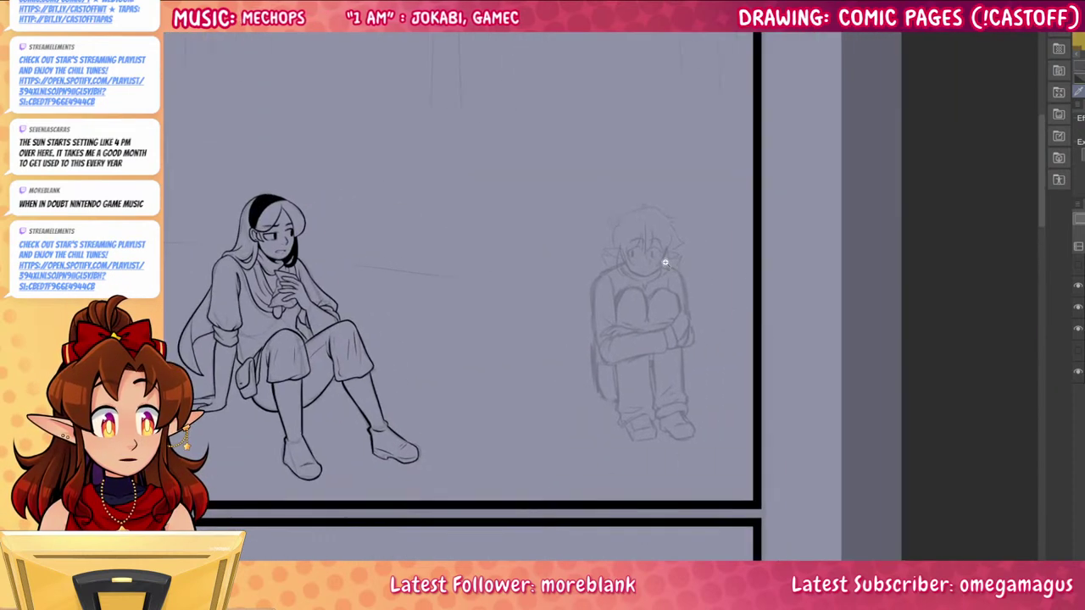
{"action": "mouse_move", "coordinate": [599, 298]}
{"action": "left_mouse_down"}
{"action": "mouse_move", "coordinate": [588, 288]}
{"action": "mouse_move", "coordinate": [496, 327]}
{"action": "mouse_move", "coordinate": [507, 360]}
{"action": "left_mouse_up"}
{"action": "mouse_move", "coordinate": [521, 316]}
{"action": "left_mouse_down"}
{"action": "mouse_move", "coordinate": [534, 363]}
{"action": "mouse_move", "coordinate": [533, 303]}
{"action": "mouse_move", "coordinate": [512, 348]}
{"action": "mouse_move", "coordinate": [561, 298]}
{"action": "left_mouse_up"}
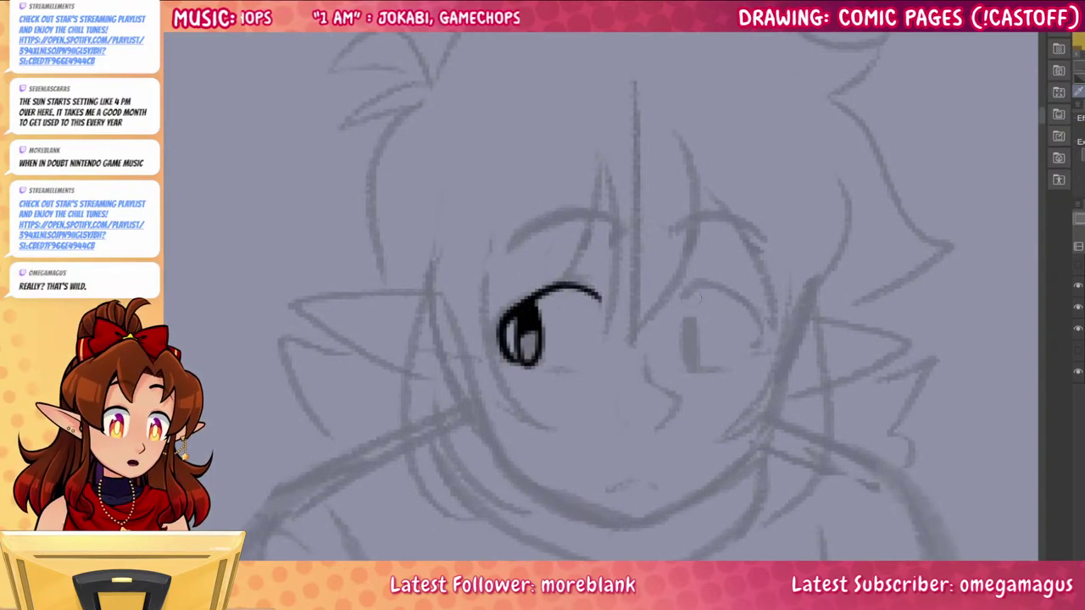
{"action": "mouse_move", "coordinate": [683, 312]}
{"action": "left_mouse_down"}
{"action": "mouse_move", "coordinate": [713, 287]}
{"action": "mouse_move", "coordinate": [762, 340]}
{"action": "mouse_move", "coordinate": [690, 365]}
{"action": "mouse_move", "coordinate": [699, 313]}
{"action": "mouse_move", "coordinate": [712, 371]}
{"action": "mouse_move", "coordinate": [699, 362]}
{"action": "mouse_move", "coordinate": [724, 376]}
{"action": "left_mouse_up"}
{"action": "left_click_drag", "start_coordinate": [566, 379], "coordinate": [596, 371]}
{"action": "left_click_drag", "start_coordinate": [822, 309], "coordinate": [796, 221]}
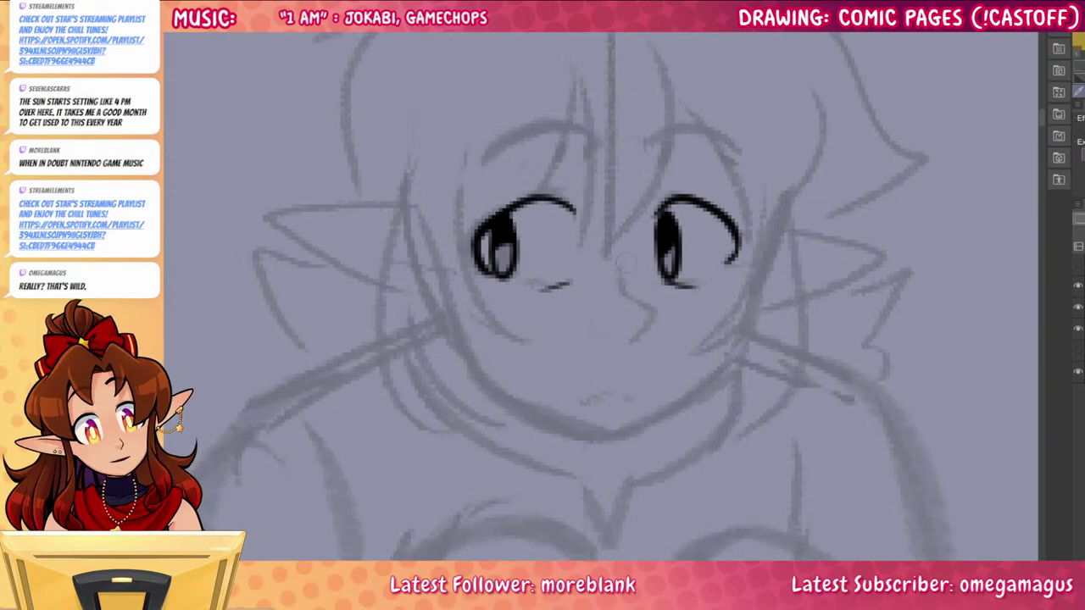
Ink the elf character's nose with a small nostril mark and both arched eyebrows
{"action": "left_click_drag", "start_coordinate": [626, 260], "coordinate": [630, 342]}
{"action": "key", "text": "ctrl+z"}
{"action": "mouse_move", "coordinate": [634, 292]}
{"action": "left_mouse_down"}
{"action": "mouse_move", "coordinate": [654, 312]}
{"action": "mouse_move", "coordinate": [629, 339]}
{"action": "left_mouse_up"}
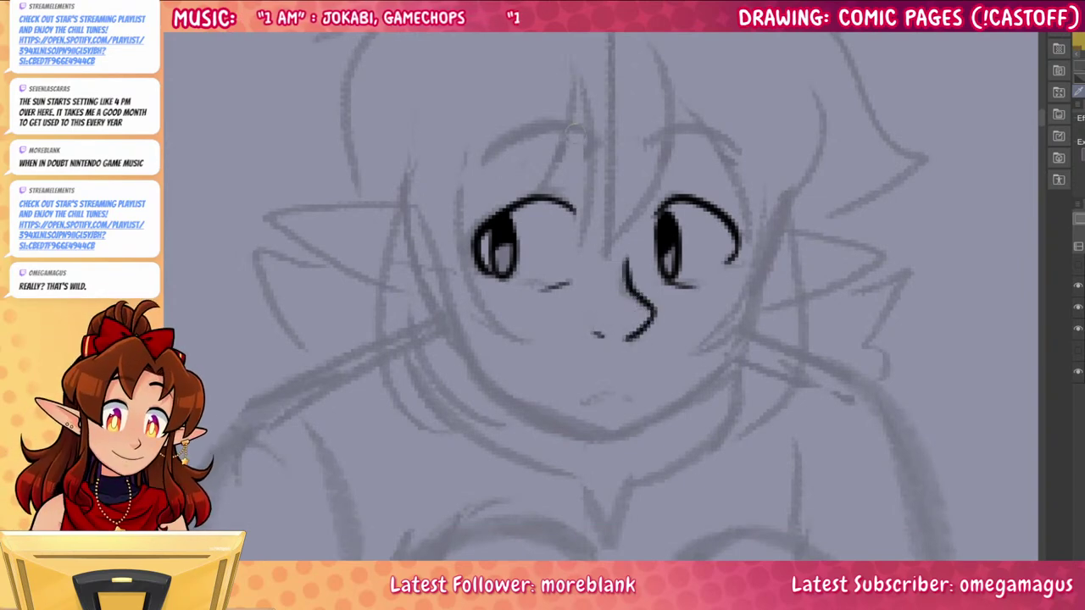
{"action": "mouse_move", "coordinate": [587, 134]}
{"action": "left_mouse_down"}
{"action": "mouse_move", "coordinate": [556, 126]}
{"action": "mouse_move", "coordinate": [472, 165]}
{"action": "left_mouse_up"}
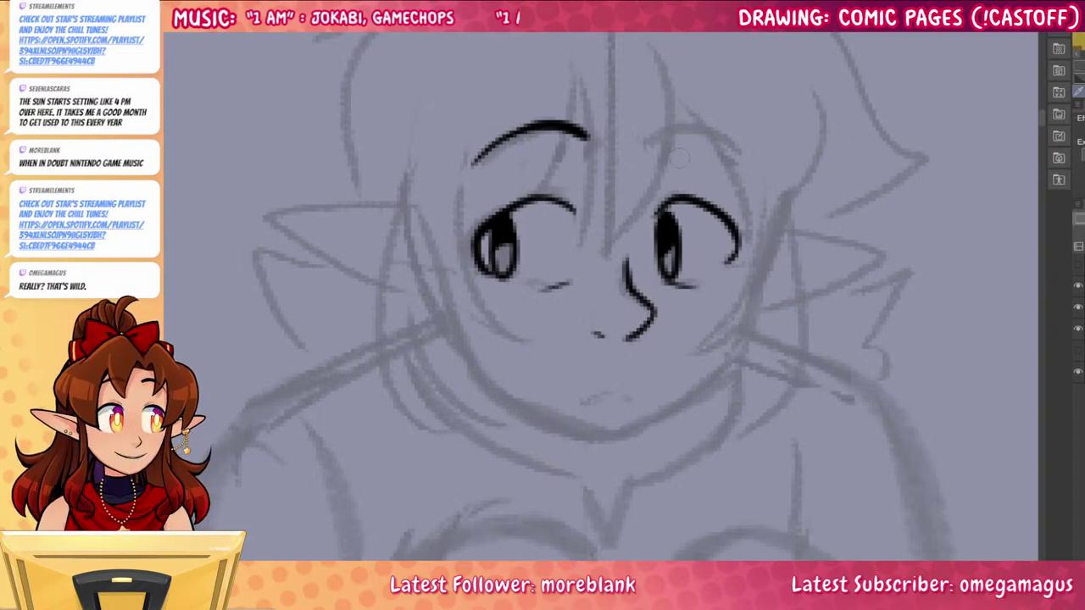
{"action": "left_click_drag", "start_coordinate": [656, 142], "coordinate": [744, 154]}
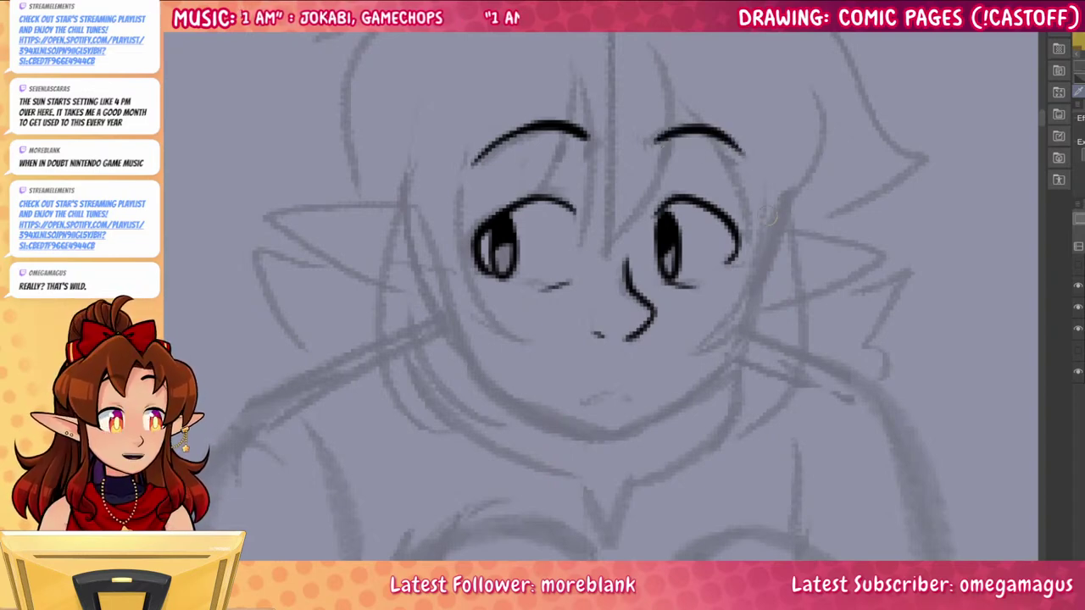
Ink the pointed bangs across the elf character's forehead, including the large curved lock at the right temple
{"action": "left_click_drag", "start_coordinate": [766, 216], "coordinate": [734, 330]}
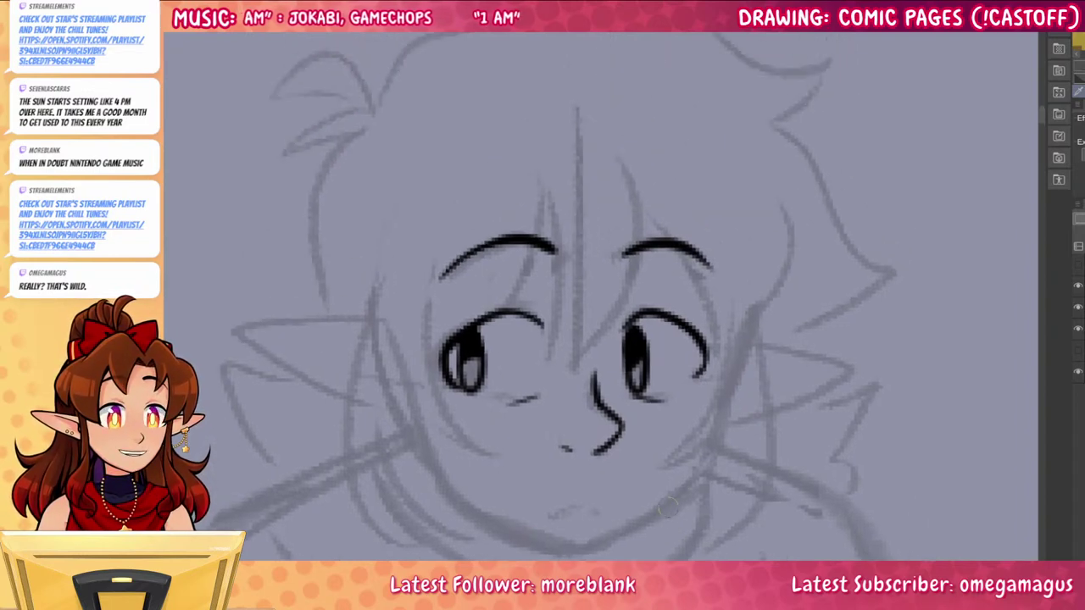
{"action": "mouse_move", "coordinate": [619, 145]}
{"action": "left_mouse_down"}
{"action": "mouse_move", "coordinate": [560, 361]}
{"action": "mouse_move", "coordinate": [545, 193]}
{"action": "mouse_move", "coordinate": [411, 273]}
{"action": "left_mouse_up"}
{"action": "left_click_drag", "start_coordinate": [395, 319], "coordinate": [434, 222]}
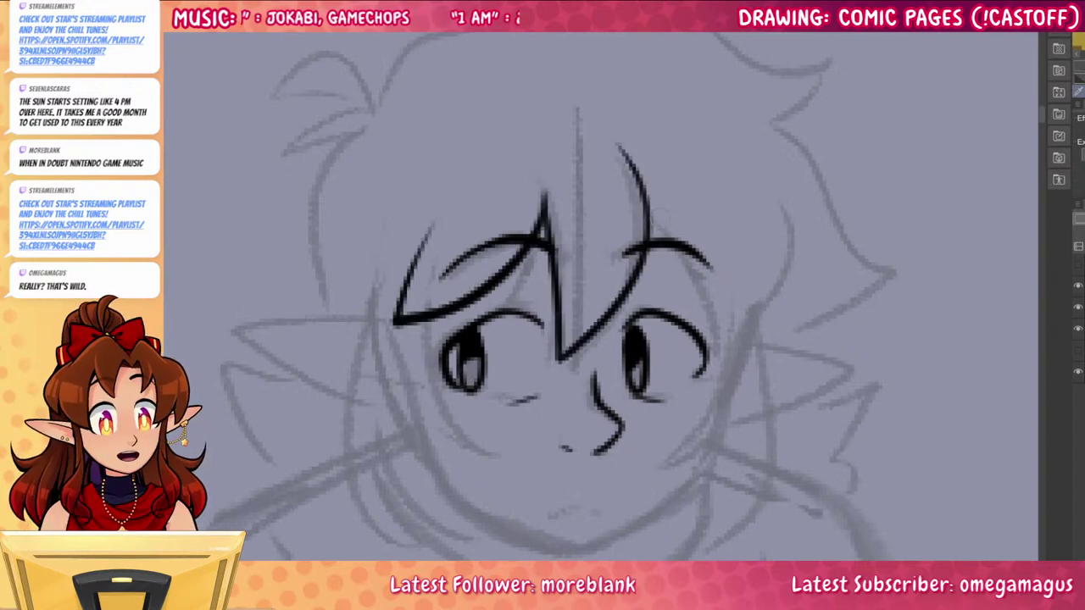
{"action": "left_click_drag", "start_coordinate": [651, 210], "coordinate": [735, 363]}
{"action": "mouse_move", "coordinate": [742, 156]}
{"action": "left_mouse_down"}
{"action": "mouse_move", "coordinate": [736, 361]}
{"action": "mouse_move", "coordinate": [778, 158]}
{"action": "left_mouse_up"}
{"action": "key", "text": "ctrl+z"}
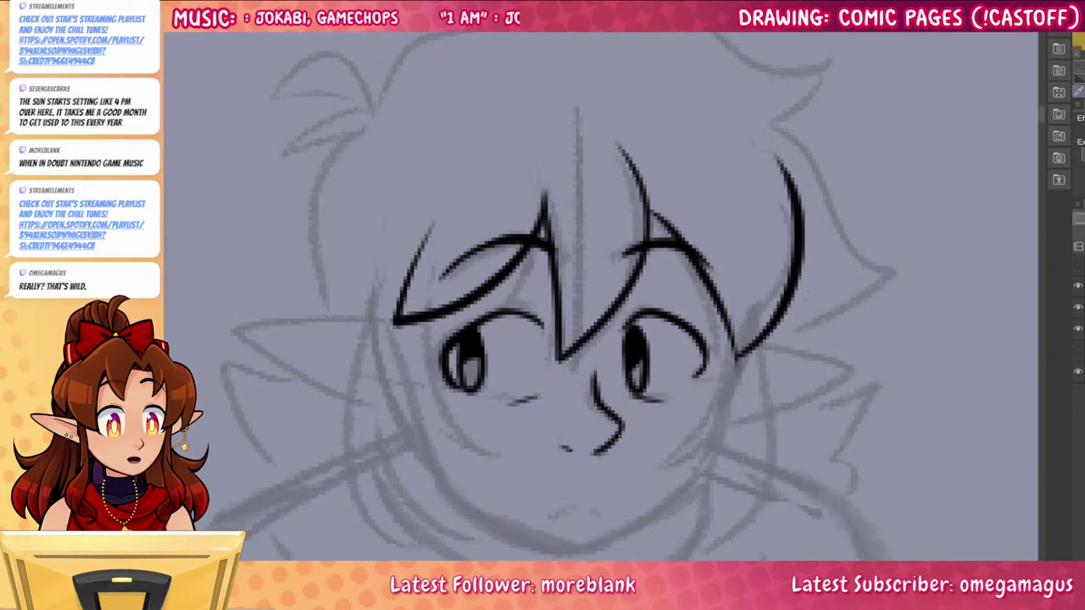
{"action": "left_click_drag", "start_coordinate": [735, 358], "coordinate": [713, 280]}
{"action": "left_click_drag", "start_coordinate": [678, 235], "coordinate": [645, 195]}
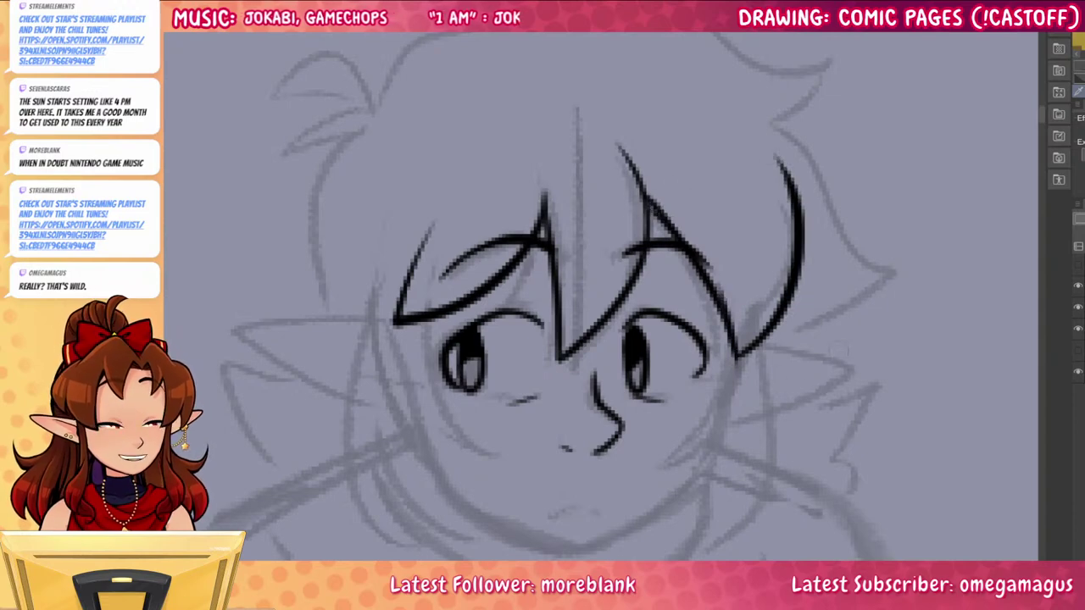
Ink the outer hair outline over the crown, with the top cowlick and the flicked points down the right side
{"action": "left_click_drag", "start_coordinate": [838, 348], "coordinate": [801, 479]}
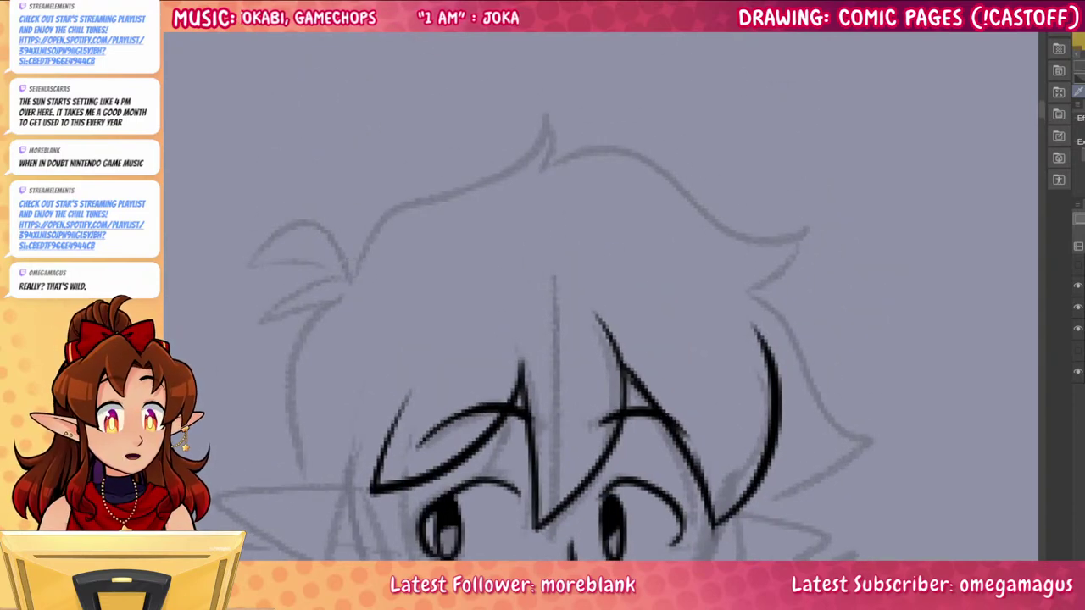
{"action": "mouse_move", "coordinate": [346, 293]}
{"action": "left_mouse_down"}
{"action": "mouse_move", "coordinate": [409, 207]}
{"action": "mouse_move", "coordinate": [540, 128]}
{"action": "mouse_move", "coordinate": [539, 110]}
{"action": "mouse_move", "coordinate": [788, 256]}
{"action": "left_mouse_up"}
{"action": "key", "text": "ctrl+z"}
{"action": "mouse_move", "coordinate": [562, 163]}
{"action": "left_mouse_down"}
{"action": "mouse_move", "coordinate": [811, 219]}
{"action": "mouse_move", "coordinate": [768, 288]}
{"action": "mouse_move", "coordinate": [824, 354]}
{"action": "mouse_move", "coordinate": [830, 316]}
{"action": "mouse_move", "coordinate": [769, 381]}
{"action": "mouse_move", "coordinate": [747, 385]}
{"action": "mouse_move", "coordinate": [939, 422]}
{"action": "left_mouse_up"}
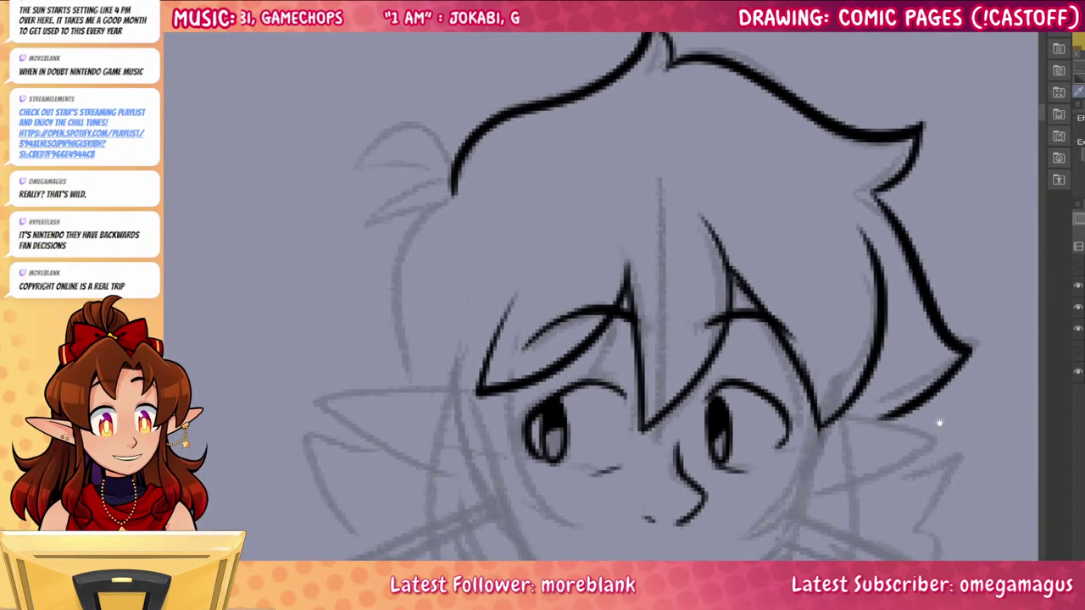
Ink the left side of the hair with its small spiky tuft and short strand lines beside it
{"action": "mouse_move", "coordinate": [453, 196]}
{"action": "left_mouse_down"}
{"action": "mouse_move", "coordinate": [397, 238]}
{"action": "mouse_move", "coordinate": [399, 384]}
{"action": "left_mouse_up"}
{"action": "mouse_move", "coordinate": [450, 184]}
{"action": "left_mouse_down"}
{"action": "mouse_move", "coordinate": [353, 186]}
{"action": "mouse_move", "coordinate": [451, 193]}
{"action": "mouse_move", "coordinate": [363, 239]}
{"action": "left_mouse_up"}
{"action": "left_click_drag", "start_coordinate": [363, 239], "coordinate": [496, 149]}
{"action": "left_click_drag", "start_coordinate": [481, 180], "coordinate": [513, 160]}
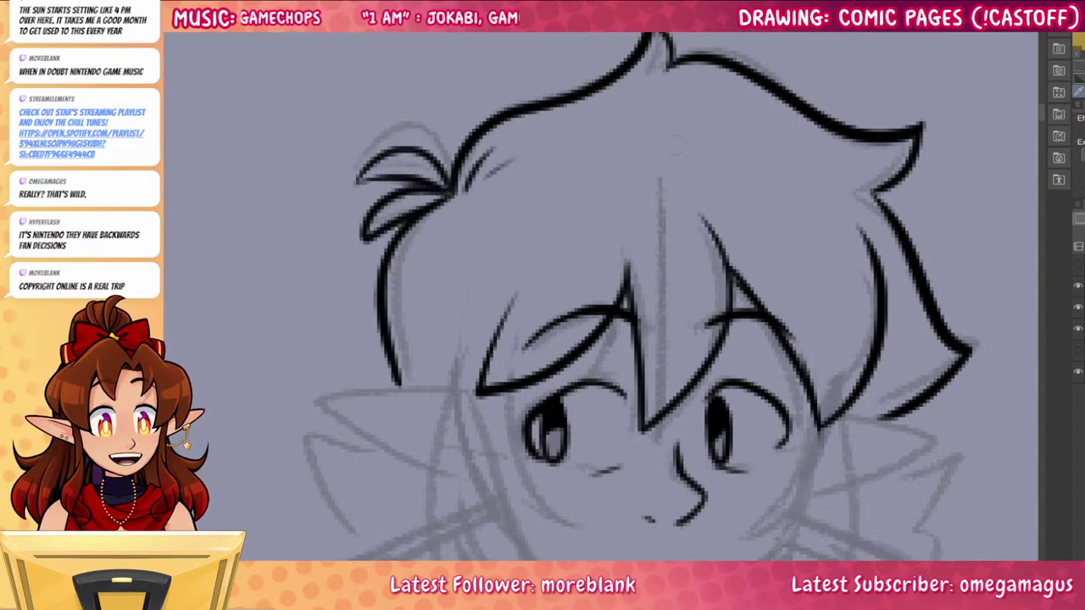
Ink the long side lock left of the face, splitting it into pointed tips and adding the inner strand along the cheek
{"action": "left_click_drag", "start_coordinate": [869, 504], "coordinate": [833, 311]}
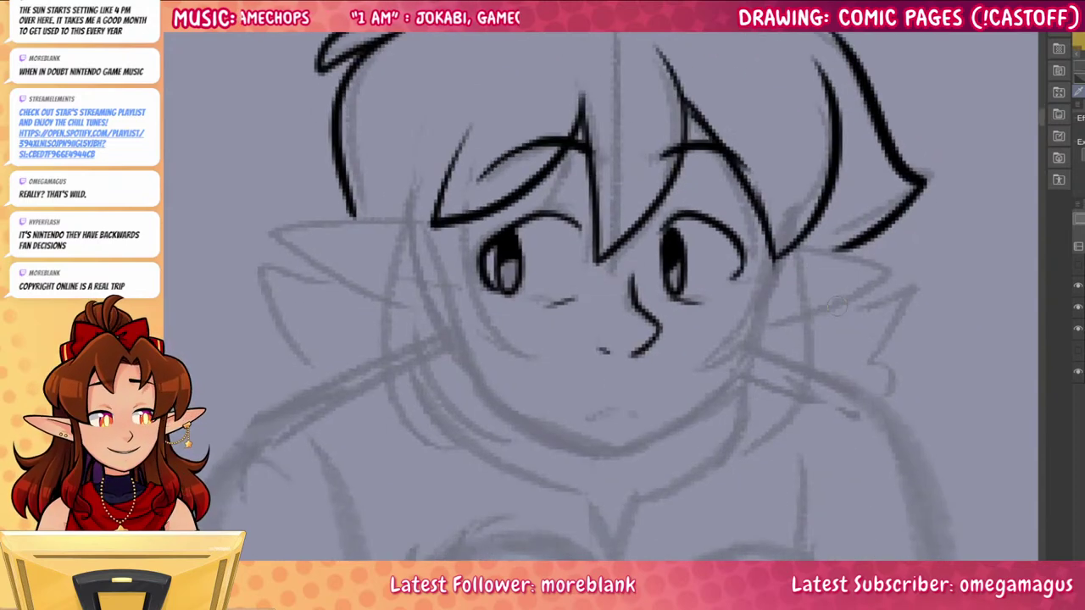
{"action": "mouse_move", "coordinate": [797, 530]}
{"action": "left_mouse_down"}
{"action": "mouse_move", "coordinate": [850, 336]}
{"action": "mouse_move", "coordinate": [836, 523]}
{"action": "left_mouse_up"}
{"action": "mouse_move", "coordinate": [448, 158]}
{"action": "left_mouse_down"}
{"action": "mouse_move", "coordinate": [418, 375]}
{"action": "mouse_move", "coordinate": [476, 449]}
{"action": "left_mouse_up"}
{"action": "mouse_move", "coordinate": [477, 449]}
{"action": "left_mouse_down"}
{"action": "mouse_move", "coordinate": [461, 349]}
{"action": "mouse_move", "coordinate": [547, 462]}
{"action": "left_mouse_up"}
{"action": "mouse_move", "coordinate": [499, 222]}
{"action": "left_mouse_down"}
{"action": "mouse_move", "coordinate": [563, 357]}
{"action": "mouse_move", "coordinate": [514, 359]}
{"action": "left_mouse_up"}
{"action": "mouse_move", "coordinate": [513, 348]}
{"action": "left_mouse_down"}
{"action": "mouse_move", "coordinate": [519, 400]}
{"action": "mouse_move", "coordinate": [558, 460]}
{"action": "mouse_move", "coordinate": [571, 456]}
{"action": "left_mouse_up"}
{"action": "key", "text": "ctrl+z"}
{"action": "left_click_drag", "start_coordinate": [571, 456], "coordinate": [514, 447]}
Ink the side lock right of the face, both pointed ears and the jawline between the locks
{"action": "left_click_drag", "start_coordinate": [866, 442], "coordinate": [829, 501]}
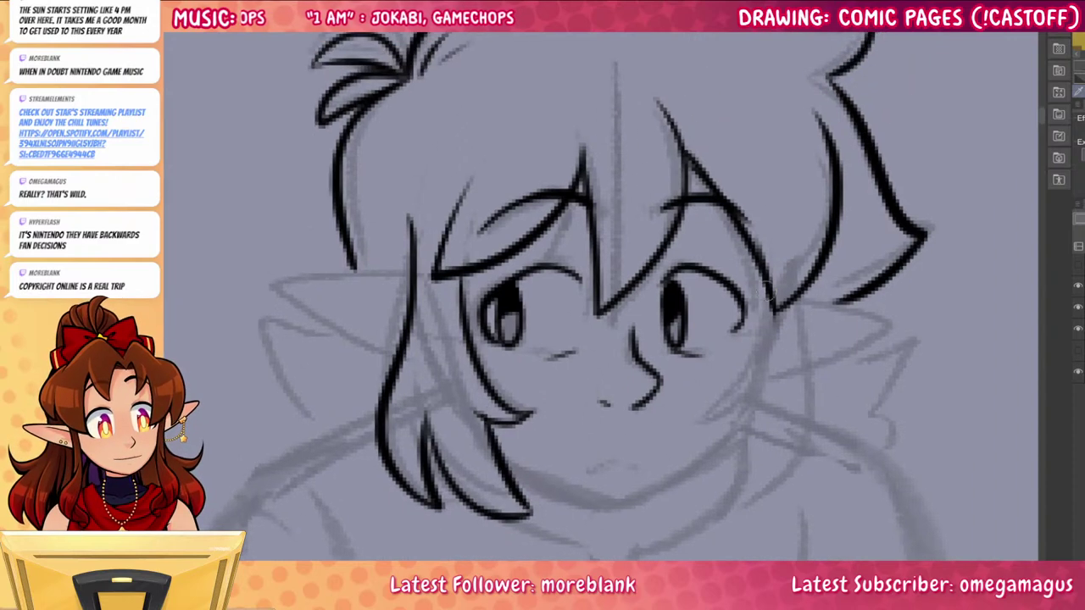
{"action": "mouse_move", "coordinate": [775, 292]}
{"action": "left_mouse_down"}
{"action": "mouse_move", "coordinate": [716, 423]}
{"action": "mouse_move", "coordinate": [708, 530]}
{"action": "mouse_move", "coordinate": [797, 284]}
{"action": "mouse_move", "coordinate": [810, 356]}
{"action": "mouse_move", "coordinate": [872, 292]}
{"action": "mouse_move", "coordinate": [818, 365]}
{"action": "left_mouse_up"}
{"action": "mouse_move", "coordinate": [410, 277]}
{"action": "left_mouse_down"}
{"action": "mouse_move", "coordinate": [291, 301]}
{"action": "mouse_move", "coordinate": [395, 363]}
{"action": "left_mouse_up"}
{"action": "mouse_move", "coordinate": [500, 458]}
{"action": "left_mouse_down"}
{"action": "mouse_move", "coordinate": [625, 499]}
{"action": "mouse_move", "coordinate": [736, 420]}
{"action": "left_mouse_up"}
{"action": "key", "text": "ctrl+z"}
{"action": "mouse_move", "coordinate": [601, 499]}
{"action": "left_mouse_down"}
{"action": "mouse_move", "coordinate": [701, 462]}
{"action": "mouse_move", "coordinate": [735, 417]}
{"action": "left_mouse_up"}
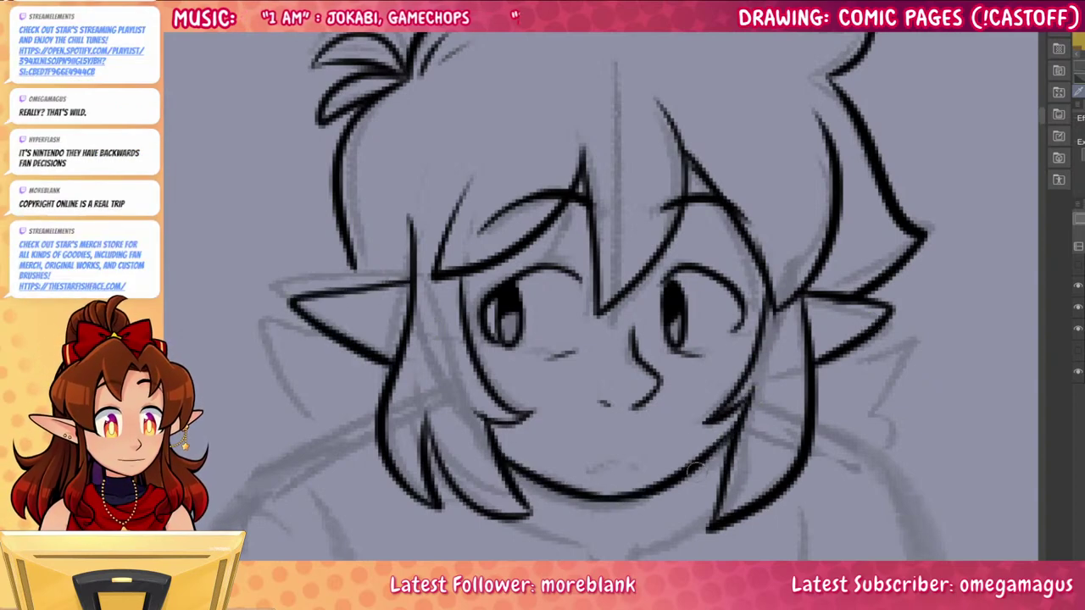
Ink the small frowning mouth and dot freckles on both of the elf character's cheeks
{"action": "scroll", "coordinate": [792, 307], "scroll_direction": "down", "scroll_amount": 2}
{"action": "left_click_drag", "start_coordinate": [585, 390], "coordinate": [646, 385]}
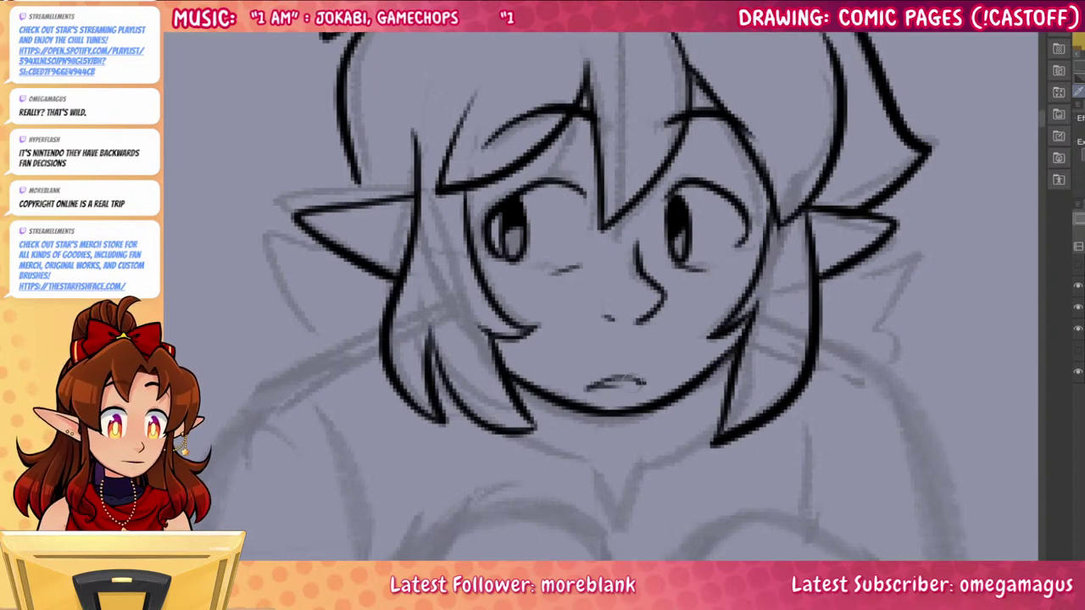
{"action": "left_click_drag", "start_coordinate": [741, 431], "coordinate": [707, 481]}
{"action": "left_click", "coordinate": [463, 328]}
{"action": "left_click", "coordinate": [474, 338]}
{"action": "left_click", "coordinate": [484, 344]}
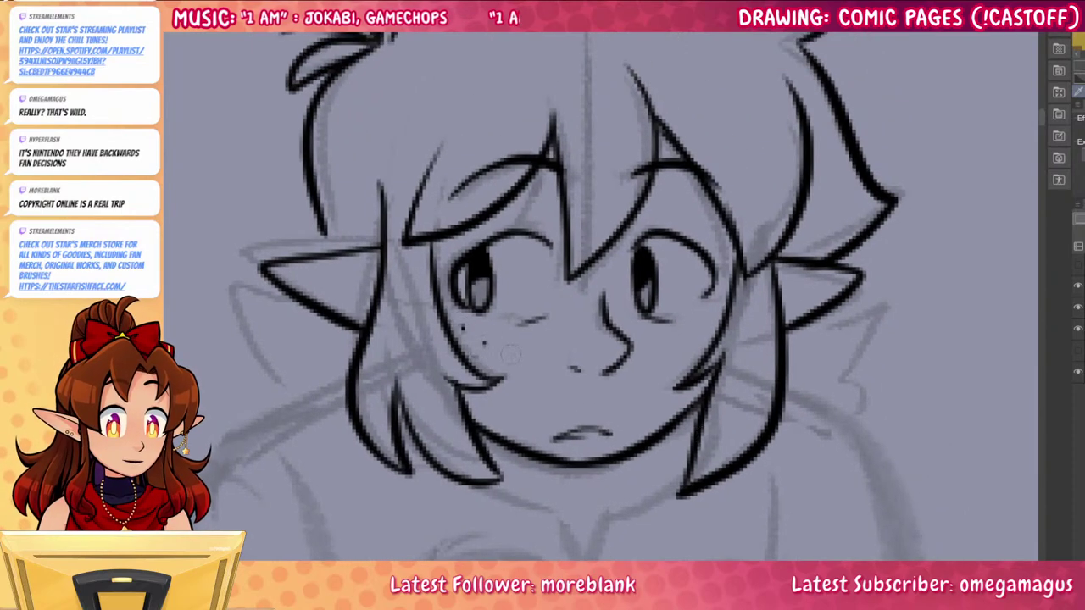
{"action": "left_click", "coordinate": [682, 344]}
{"action": "left_click", "coordinate": [693, 328]}
{"action": "left_click", "coordinate": [705, 327]}
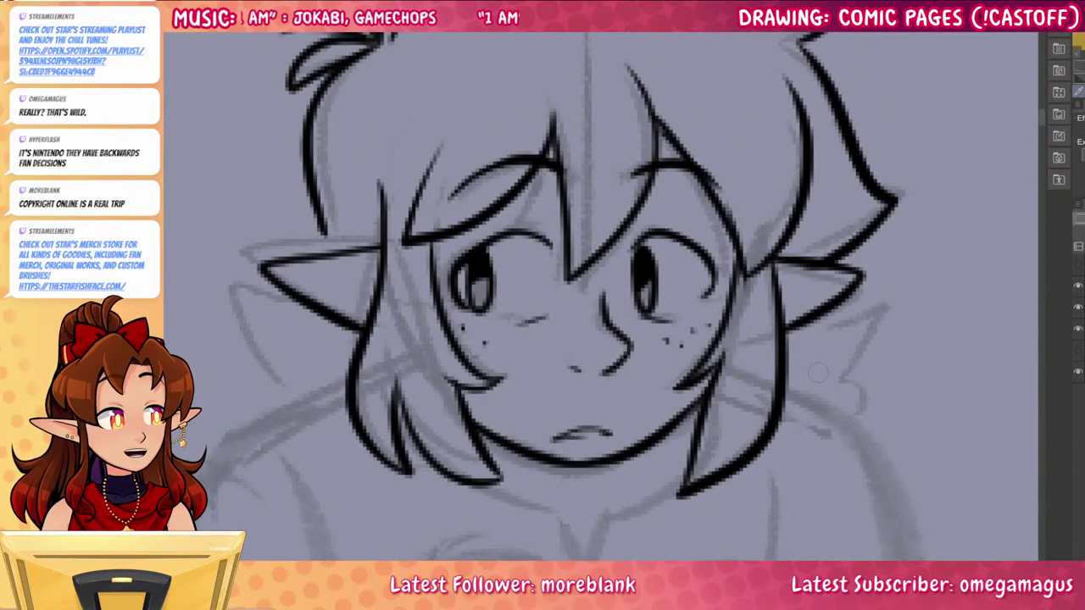
Ink the jagged hair tufts that stick out below both pointed ears
{"action": "left_click_drag", "start_coordinate": [818, 373], "coordinate": [877, 354]}
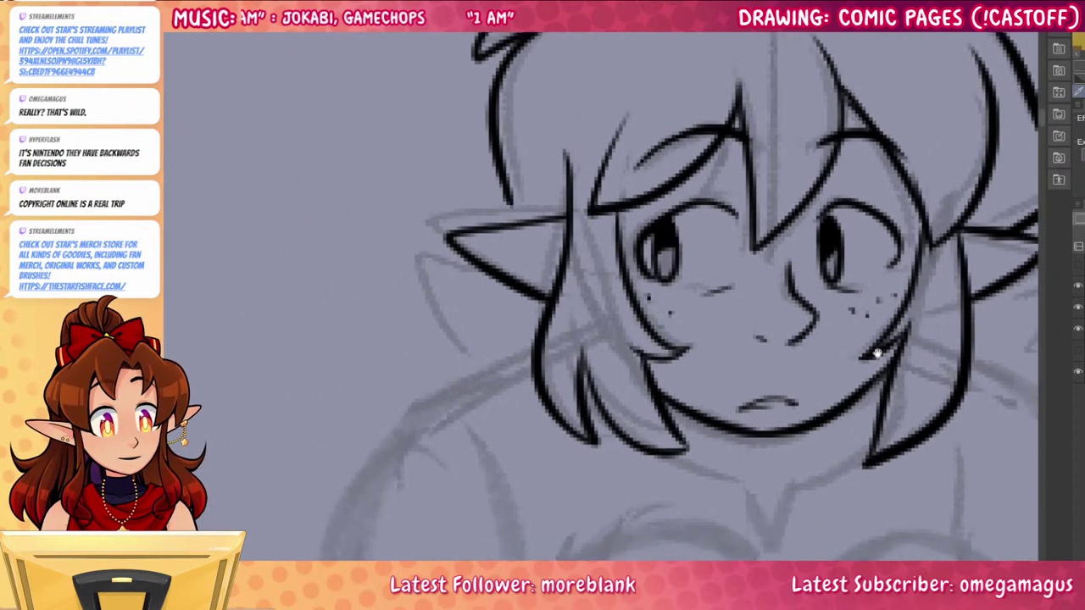
{"action": "left_click_drag", "start_coordinate": [511, 219], "coordinate": [513, 224]}
{"action": "mouse_move", "coordinate": [485, 269]}
{"action": "left_mouse_down"}
{"action": "mouse_move", "coordinate": [420, 257]}
{"action": "mouse_move", "coordinate": [469, 379]}
{"action": "left_mouse_up"}
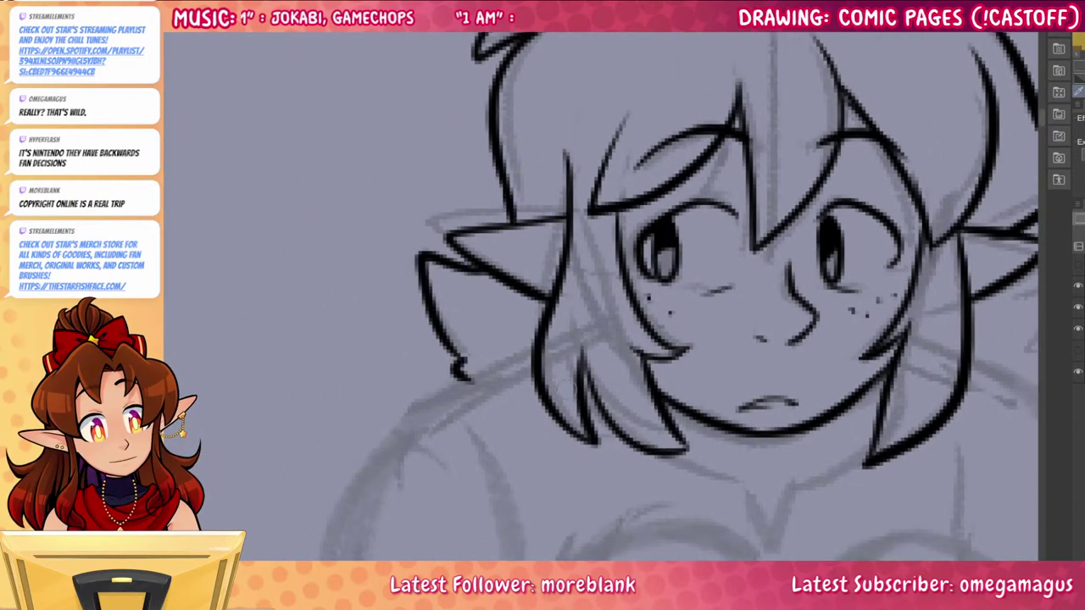
{"action": "left_click_drag", "start_coordinate": [916, 435], "coordinate": [680, 422]}
{"action": "left_click_drag", "start_coordinate": [757, 284], "coordinate": [828, 260]}
{"action": "mouse_move", "coordinate": [828, 259]}
{"action": "left_mouse_down"}
{"action": "mouse_move", "coordinate": [801, 338]}
{"action": "mouse_move", "coordinate": [823, 393]}
{"action": "left_mouse_up"}
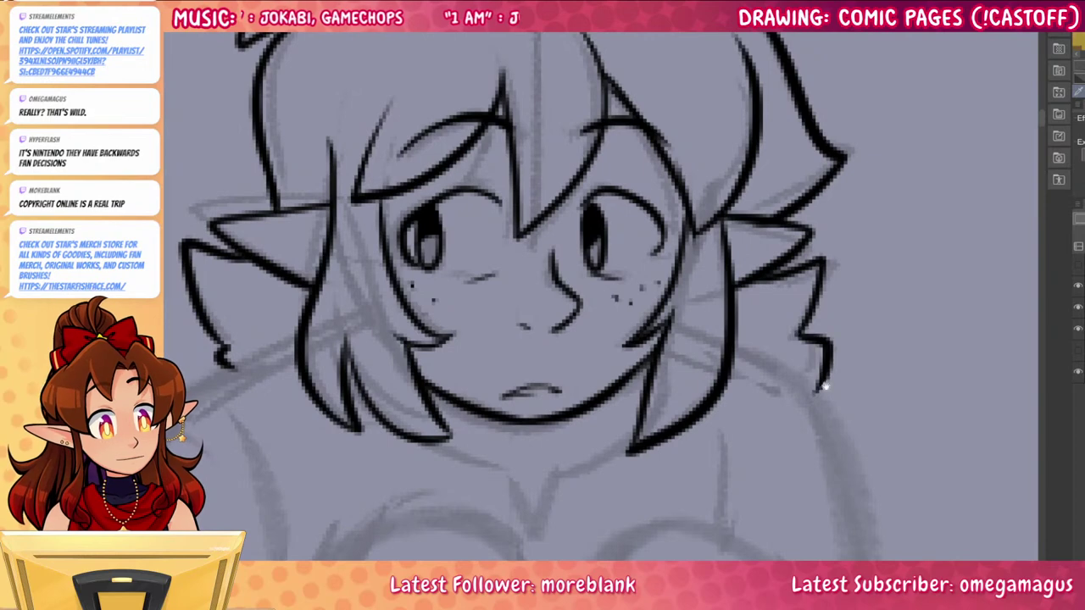
Ink the left shoulder and the outer contour of the upper arm down toward the elbow
{"action": "mouse_move", "coordinate": [729, 499]}
{"action": "left_mouse_down"}
{"action": "mouse_move", "coordinate": [800, 458]}
{"action": "mouse_move", "coordinate": [823, 368]}
{"action": "left_mouse_up"}
{"action": "mouse_move", "coordinate": [395, 210]}
{"action": "left_mouse_down"}
{"action": "mouse_move", "coordinate": [223, 330]}
{"action": "mouse_move", "coordinate": [191, 436]}
{"action": "left_mouse_up"}
{"action": "mouse_move", "coordinate": [410, 297]}
{"action": "left_mouse_down"}
{"action": "mouse_move", "coordinate": [400, 253]}
{"action": "mouse_move", "coordinate": [366, 311]}
{"action": "mouse_move", "coordinate": [372, 363]}
{"action": "left_mouse_up"}
{"action": "scroll", "coordinate": [568, 196], "scroll_direction": "down", "scroll_amount": 2}
{"action": "key", "text": "ctrl+z"}
{"action": "mouse_move", "coordinate": [377, 240]}
{"action": "left_mouse_down"}
{"action": "mouse_move", "coordinate": [368, 349]}
{"action": "mouse_move", "coordinate": [389, 422]}
{"action": "left_mouse_up"}
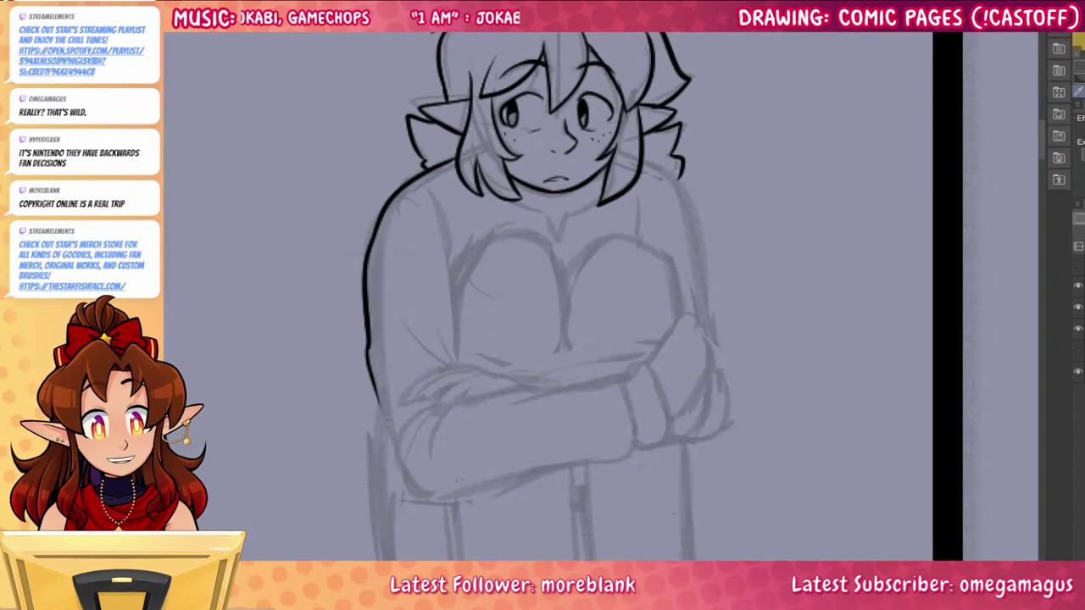
Ink the elbow and the sleeve around the forearm crossing the knees, with curved fold lines at the bend
{"action": "left_click_drag", "start_coordinate": [371, 377], "coordinate": [410, 497]}
{"action": "key", "text": "ctrl+z"}
{"action": "mouse_move", "coordinate": [373, 380]}
{"action": "left_mouse_down"}
{"action": "mouse_move", "coordinate": [402, 485]}
{"action": "mouse_move", "coordinate": [454, 510]}
{"action": "mouse_move", "coordinate": [584, 492]}
{"action": "left_mouse_up"}
{"action": "mouse_move", "coordinate": [634, 421]}
{"action": "left_mouse_down"}
{"action": "mouse_move", "coordinate": [563, 498]}
{"action": "mouse_move", "coordinate": [629, 400]}
{"action": "mouse_move", "coordinate": [612, 377]}
{"action": "mouse_move", "coordinate": [477, 392]}
{"action": "mouse_move", "coordinate": [410, 458]}
{"action": "left_mouse_up"}
{"action": "left_click_drag", "start_coordinate": [437, 404], "coordinate": [429, 456]}
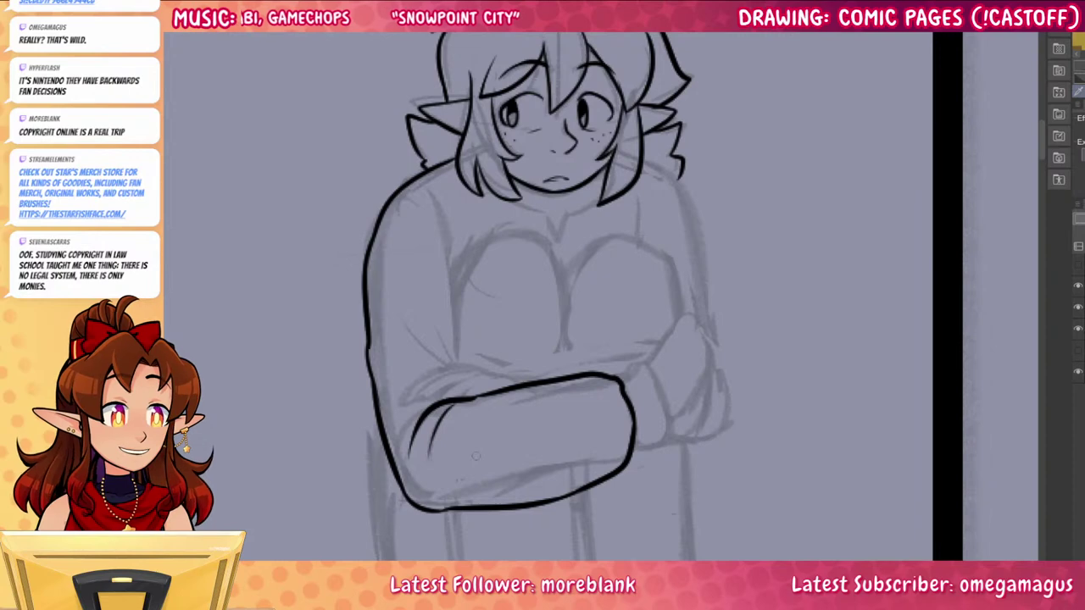
Ink the sleeve's cuff with a small crease and the outline of the hand holding the opposite arm
{"action": "scroll", "coordinate": [670, 398], "scroll_direction": "up", "scroll_amount": 5}
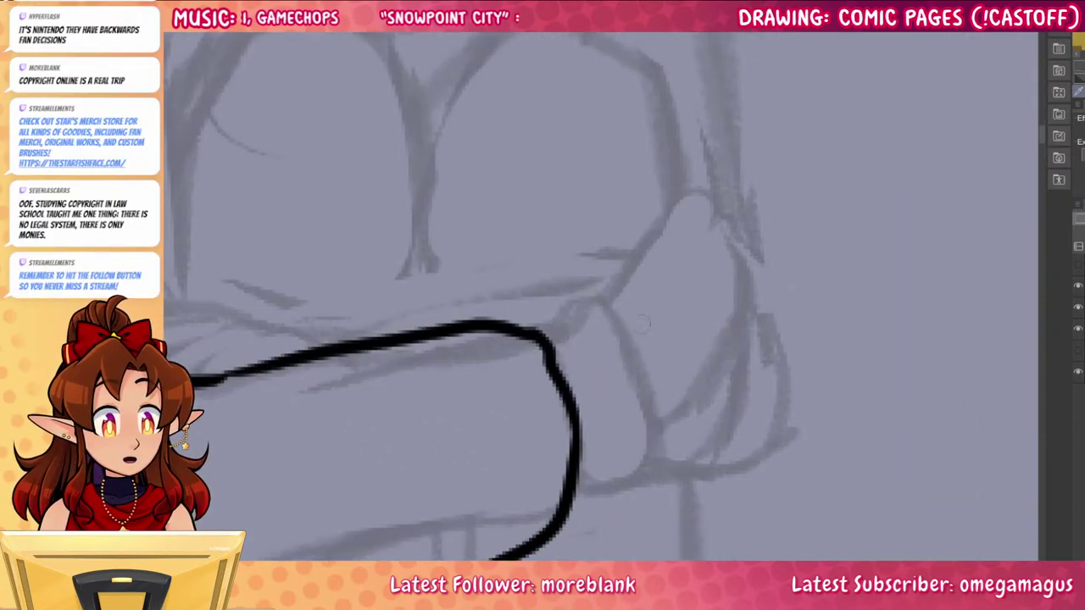
{"action": "mouse_move", "coordinate": [528, 327]}
{"action": "left_mouse_down"}
{"action": "mouse_move", "coordinate": [565, 310]}
{"action": "mouse_move", "coordinate": [612, 315]}
{"action": "mouse_move", "coordinate": [604, 481]}
{"action": "mouse_move", "coordinate": [573, 499]}
{"action": "left_mouse_up"}
{"action": "left_click_drag", "start_coordinate": [558, 317], "coordinate": [587, 326]}
{"action": "left_click_drag", "start_coordinate": [743, 429], "coordinate": [655, 484]}
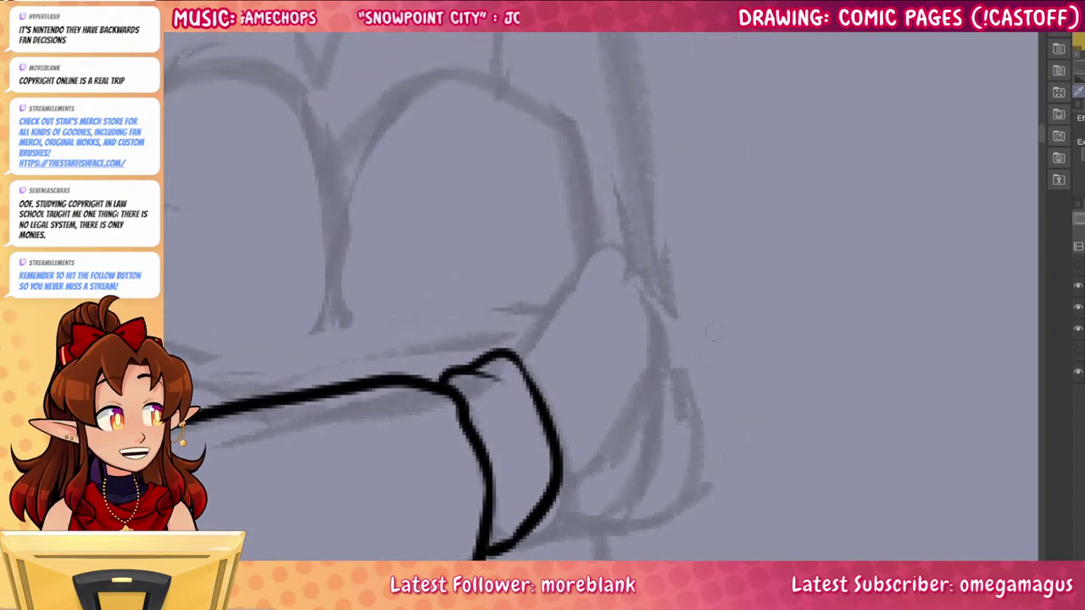
{"action": "mouse_move", "coordinate": [514, 367]}
{"action": "left_mouse_down"}
{"action": "mouse_move", "coordinate": [540, 290]}
{"action": "mouse_move", "coordinate": [601, 250]}
{"action": "mouse_move", "coordinate": [646, 261]}
{"action": "mouse_move", "coordinate": [653, 332]}
{"action": "left_mouse_up"}
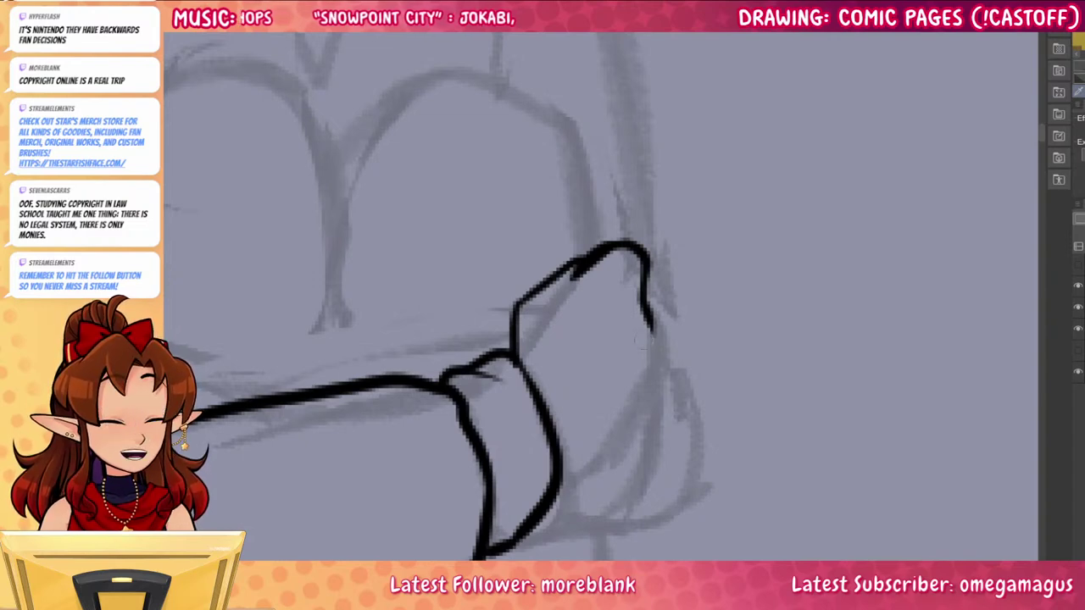
{"action": "mouse_move", "coordinate": [646, 315]}
{"action": "left_mouse_down"}
{"action": "mouse_move", "coordinate": [653, 407]}
{"action": "mouse_move", "coordinate": [549, 502]}
{"action": "left_mouse_up"}
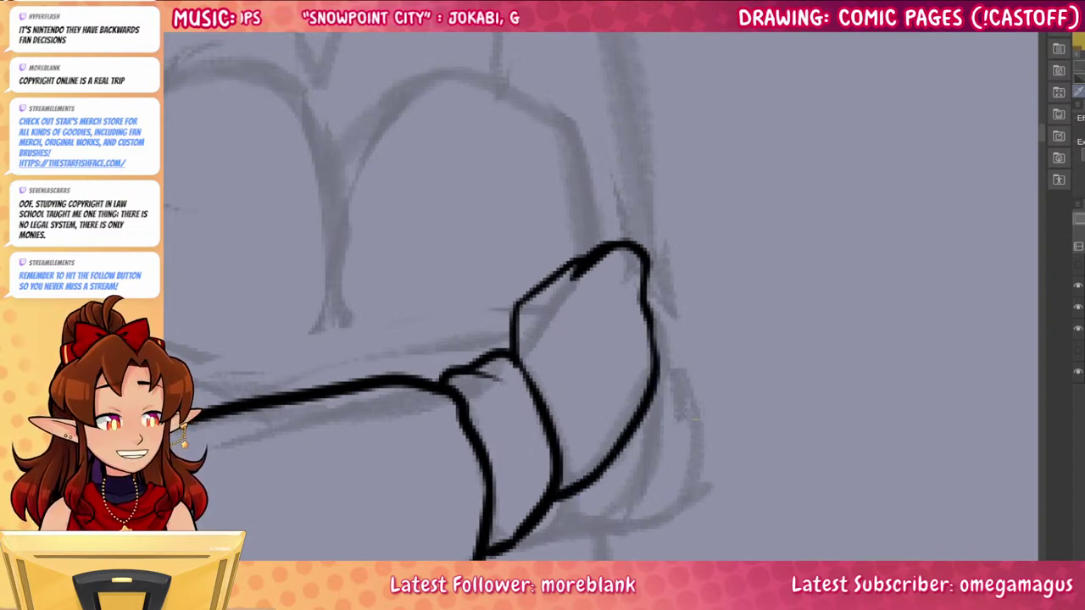
{"action": "mouse_move", "coordinate": [517, 348]}
{"action": "left_mouse_down"}
{"action": "mouse_move", "coordinate": [507, 312]}
{"action": "mouse_move", "coordinate": [585, 248]}
{"action": "mouse_move", "coordinate": [627, 246]}
{"action": "mouse_move", "coordinate": [527, 302]}
{"action": "mouse_move", "coordinate": [509, 327]}
{"action": "mouse_move", "coordinate": [580, 257]}
{"action": "mouse_move", "coordinate": [617, 250]}
{"action": "left_mouse_up"}
Ink the overlapping fingers of the hand resting above the crossing forearm, near the sleeve's bend
{"action": "left_click_drag", "start_coordinate": [749, 431], "coordinate": [1018, 298]}
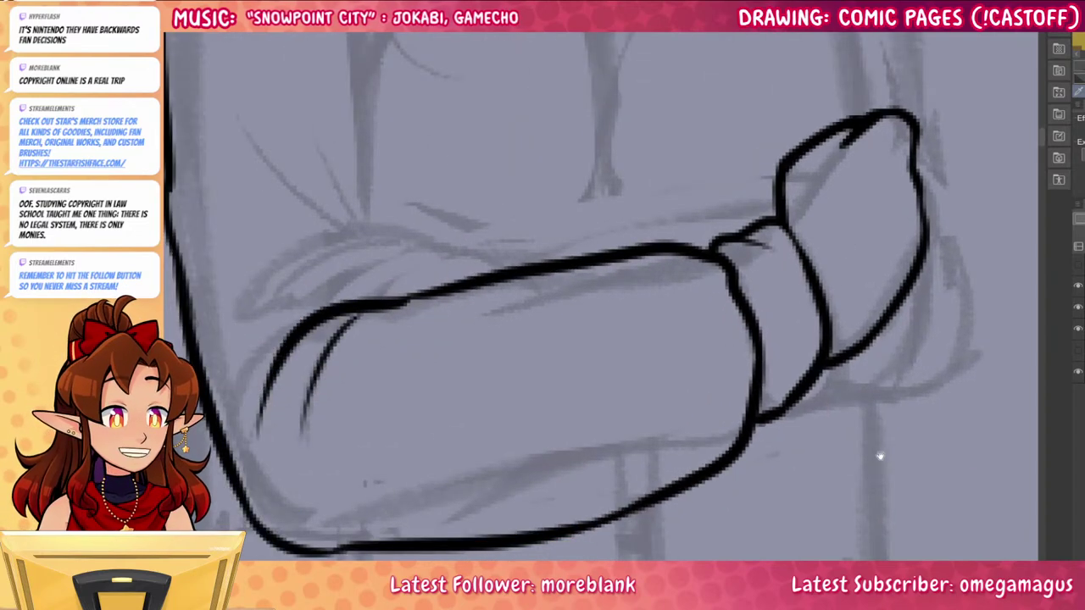
{"action": "left_click_drag", "start_coordinate": [880, 456], "coordinate": [686, 463]}
{"action": "left_click_drag", "start_coordinate": [698, 362], "coordinate": [950, 443]}
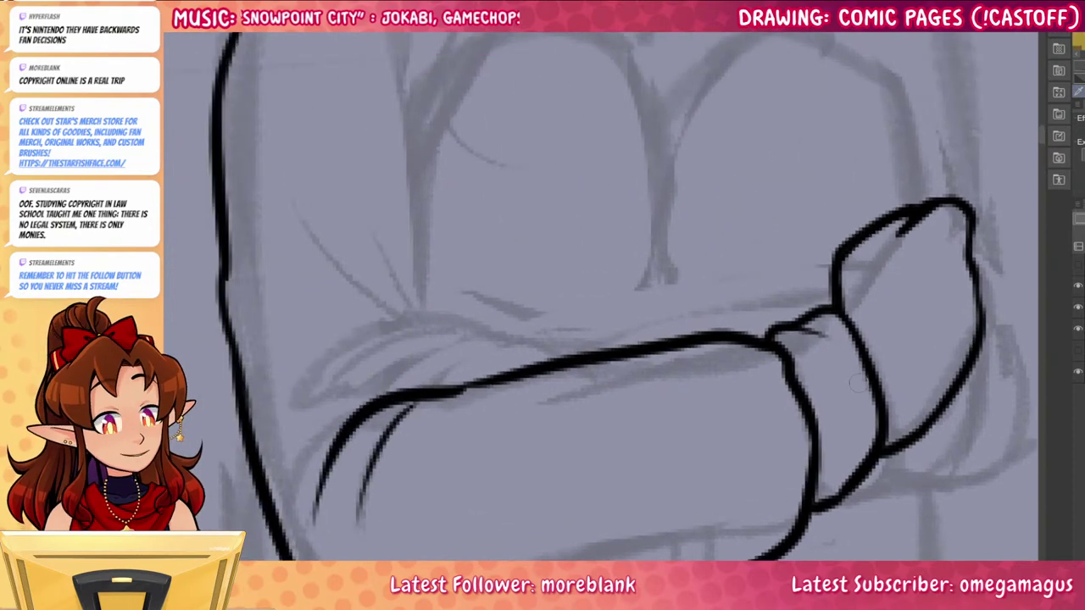
{"action": "mouse_move", "coordinate": [517, 372]}
{"action": "left_mouse_down"}
{"action": "mouse_move", "coordinate": [445, 349]}
{"action": "mouse_move", "coordinate": [417, 386]}
{"action": "left_mouse_up"}
{"action": "left_click_drag", "start_coordinate": [458, 345], "coordinate": [379, 398]}
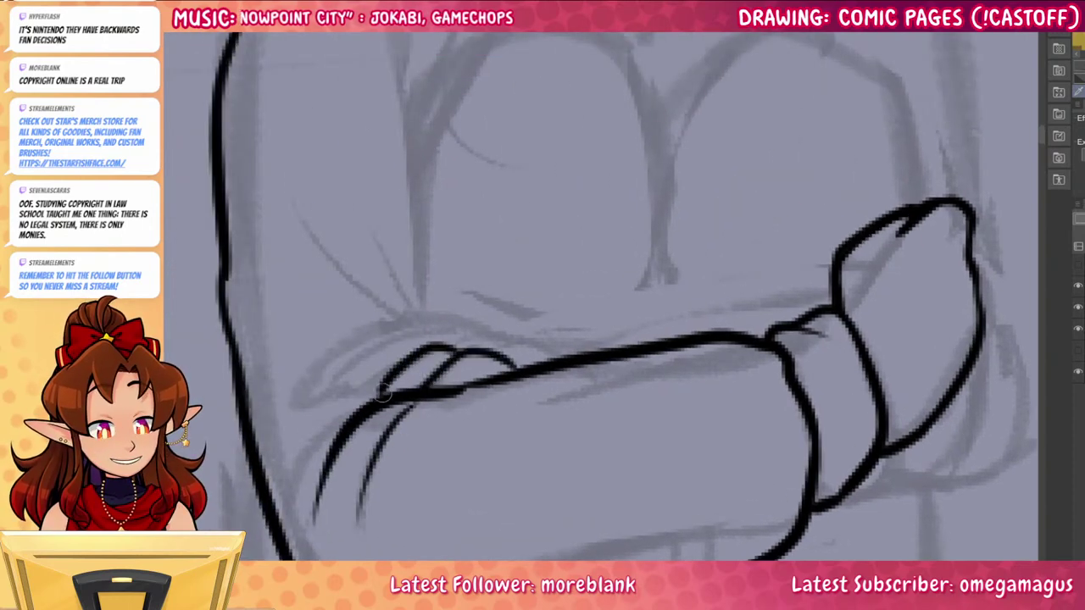
{"action": "mouse_move", "coordinate": [424, 343]}
{"action": "left_mouse_down"}
{"action": "mouse_move", "coordinate": [351, 364]}
{"action": "mouse_move", "coordinate": [329, 391]}
{"action": "left_mouse_up"}
{"action": "mouse_move", "coordinate": [346, 371]}
{"action": "left_mouse_down"}
{"action": "mouse_move", "coordinate": [348, 413]}
{"action": "mouse_move", "coordinate": [378, 396]}
{"action": "mouse_move", "coordinate": [341, 419]}
{"action": "mouse_move", "coordinate": [382, 390]}
{"action": "left_mouse_up"}
{"action": "key", "text": "ctrl+z"}
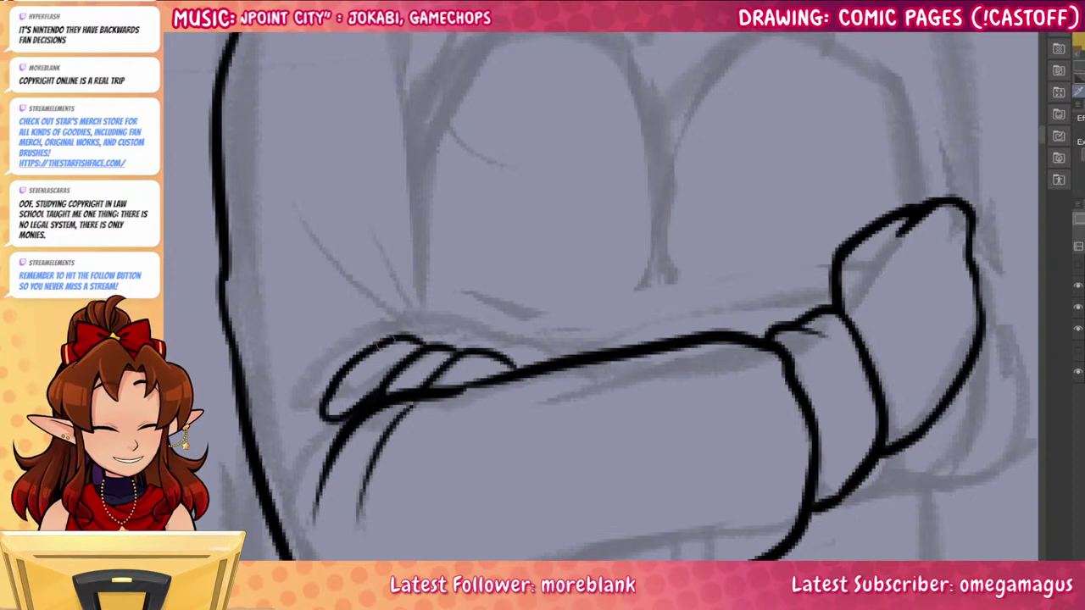
{"action": "left_click_drag", "start_coordinate": [392, 339], "coordinate": [323, 391]}
Ink the left upper arm's inner edge and a diagonal sleeve fold running down to the fingers
{"action": "left_click_drag", "start_coordinate": [683, 448], "coordinate": [686, 542]}
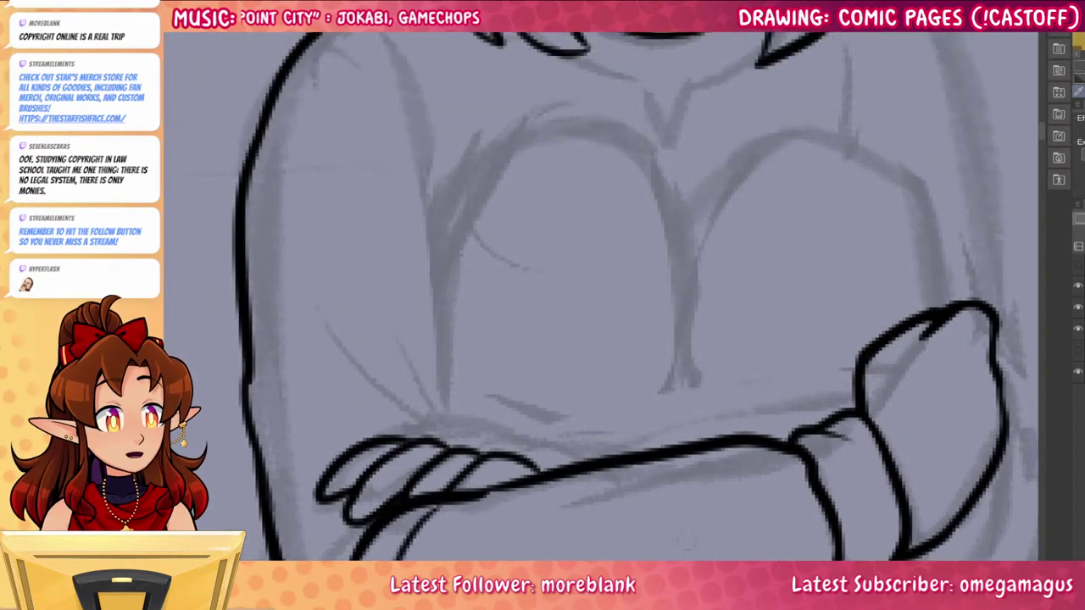
{"action": "left_click_drag", "start_coordinate": [455, 442], "coordinate": [369, 272]}
{"action": "left_click_drag", "start_coordinate": [443, 410], "coordinate": [426, 151]}
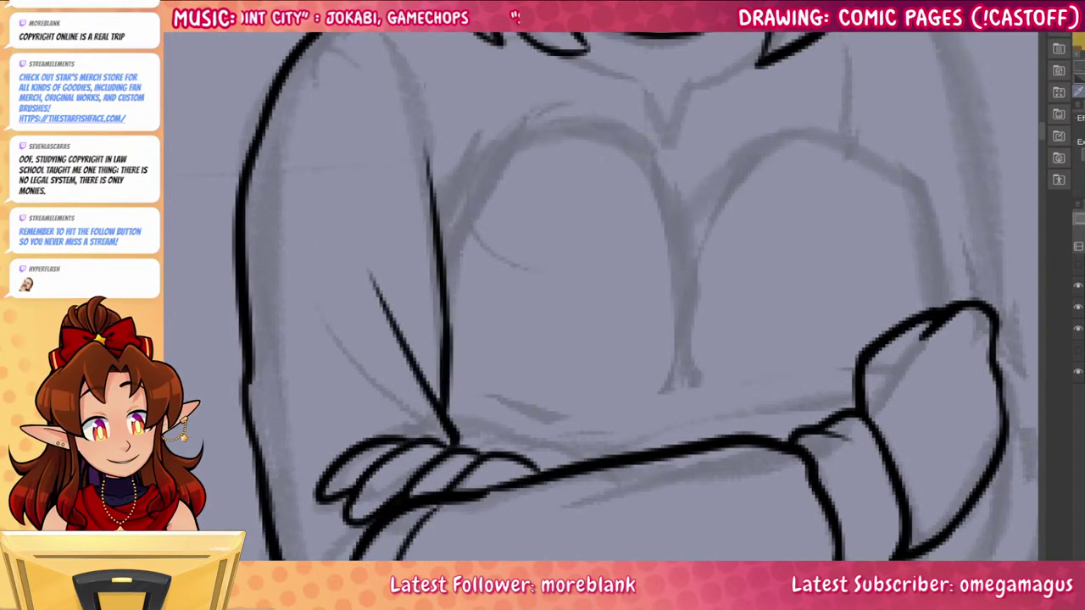
{"action": "left_click_drag", "start_coordinate": [439, 261], "coordinate": [415, 170]}
Ink the rounded outlines of both knees rising behind the crossed forearm, with the dividing line between the legs
{"action": "left_click_drag", "start_coordinate": [704, 227], "coordinate": [585, 181]}
{"action": "mouse_move", "coordinate": [315, 156]}
{"action": "left_mouse_down"}
{"action": "mouse_move", "coordinate": [407, 80]}
{"action": "mouse_move", "coordinate": [534, 104]}
{"action": "mouse_move", "coordinate": [585, 395]}
{"action": "left_mouse_up"}
{"action": "mouse_move", "coordinate": [575, 153]}
{"action": "left_mouse_down"}
{"action": "mouse_move", "coordinate": [657, 94]}
{"action": "mouse_move", "coordinate": [760, 142]}
{"action": "mouse_move", "coordinate": [818, 265]}
{"action": "left_mouse_up"}
{"action": "left_click_drag", "start_coordinate": [905, 488], "coordinate": [868, 506]}
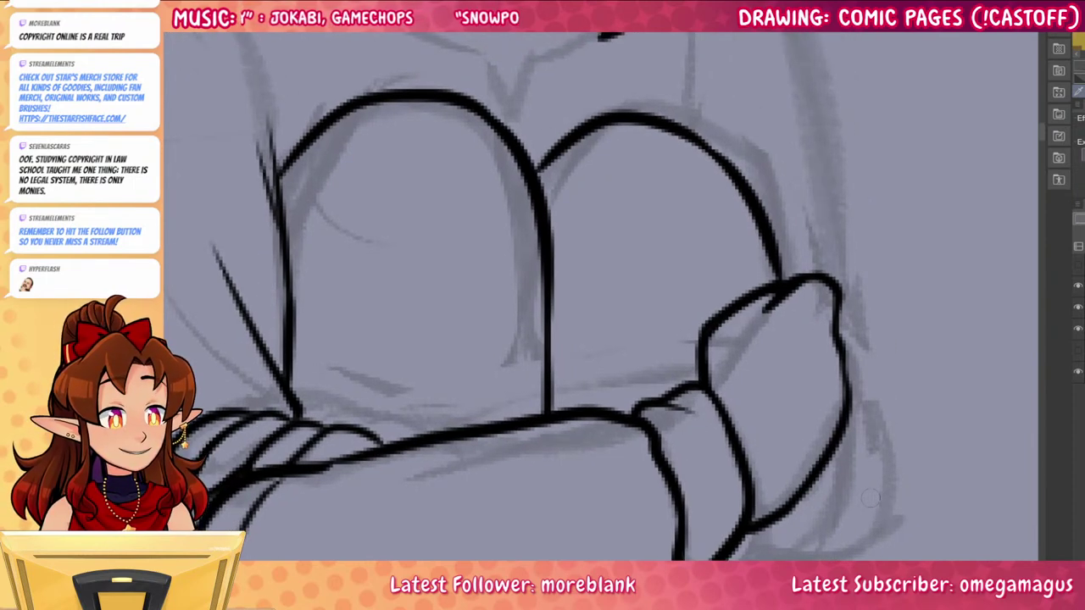
Ink curved creases along the inner edges of both knees and two thin fabric folds on each knee
{"action": "left_click_drag", "start_coordinate": [552, 258], "coordinate": [574, 176]}
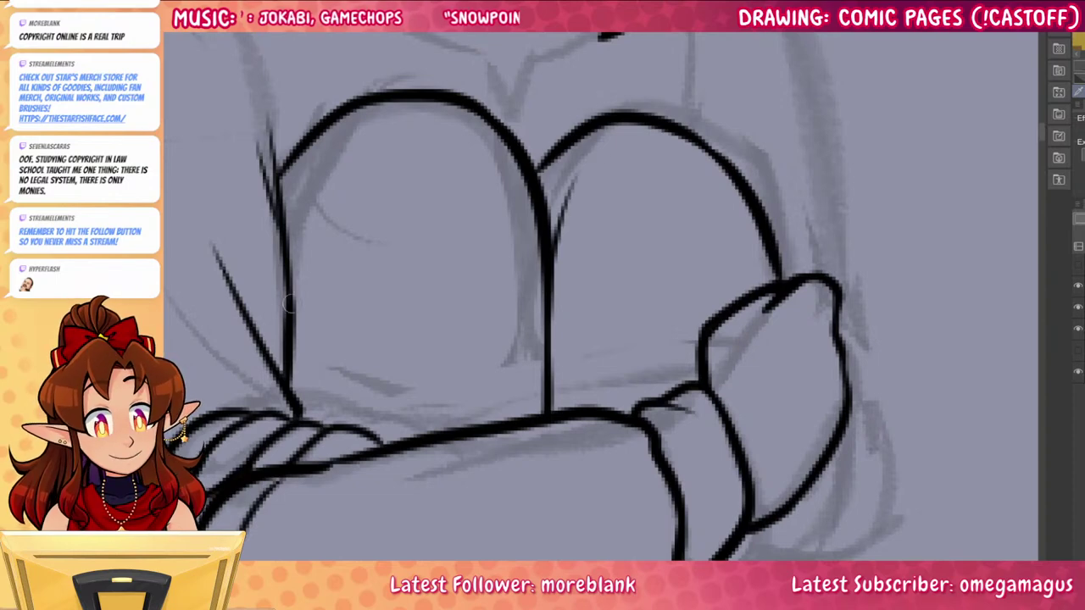
{"action": "left_click_drag", "start_coordinate": [290, 302], "coordinate": [336, 174]}
{"action": "left_click_drag", "start_coordinate": [293, 283], "coordinate": [301, 206]}
{"action": "left_click_drag", "start_coordinate": [369, 215], "coordinate": [405, 344]}
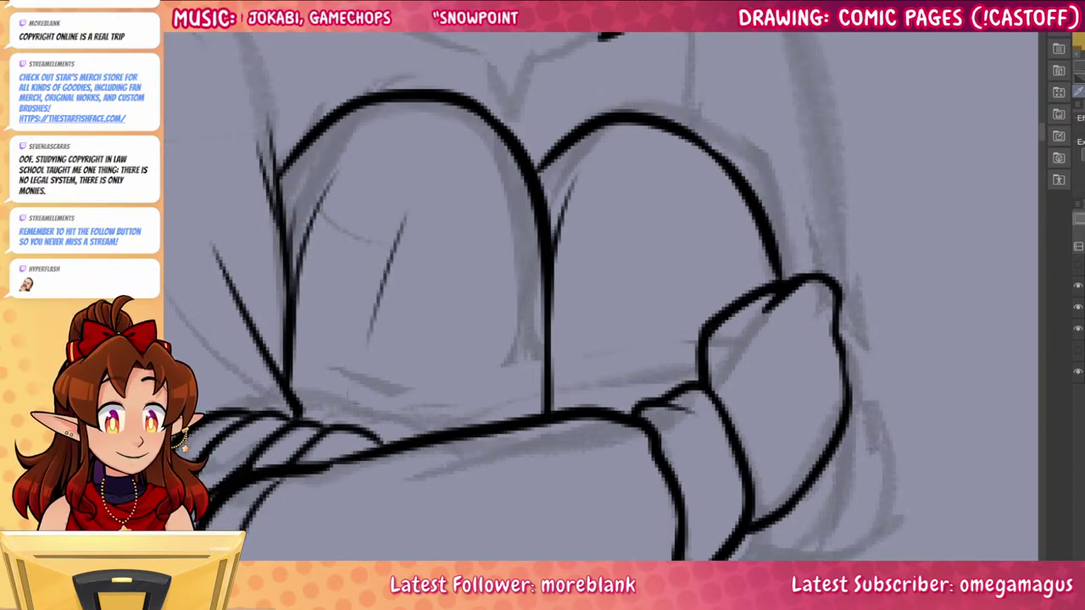
{"action": "key", "text": "ctrl+z"}
{"action": "left_click_drag", "start_coordinate": [405, 230], "coordinate": [420, 350]}
{"action": "left_click_drag", "start_coordinate": [442, 231], "coordinate": [484, 343]}
{"action": "left_click_drag", "start_coordinate": [632, 222], "coordinate": [667, 346]}
{"action": "left_click_drag", "start_coordinate": [672, 212], "coordinate": [720, 278]}
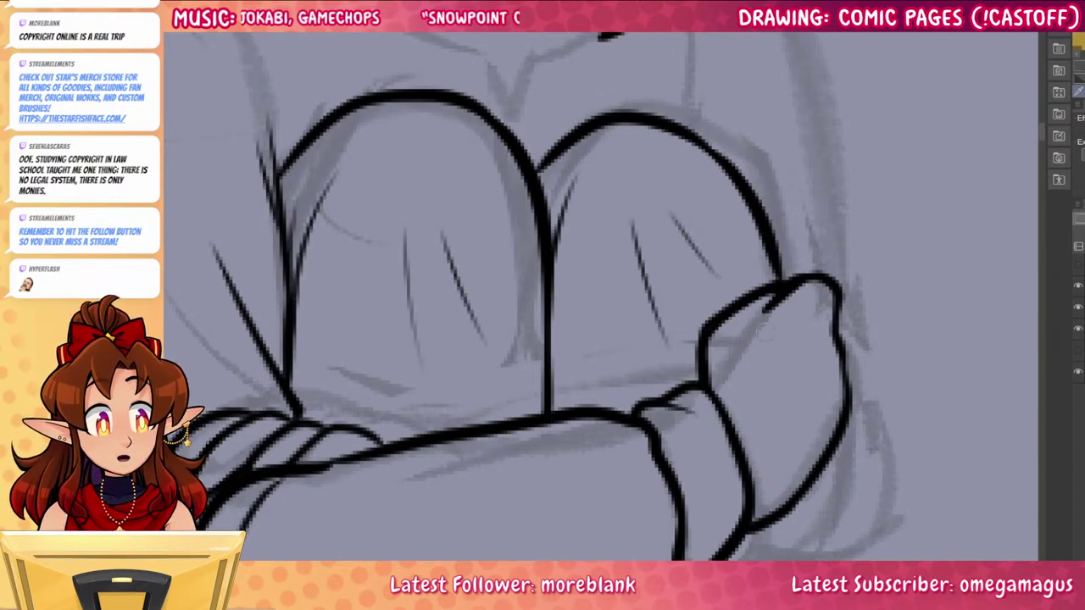
Touch up the forearm's upper edge beside the fingers and ink the right elbow contour beneath the gripping hand
{"action": "left_click_drag", "start_coordinate": [815, 528], "coordinate": [763, 429]}
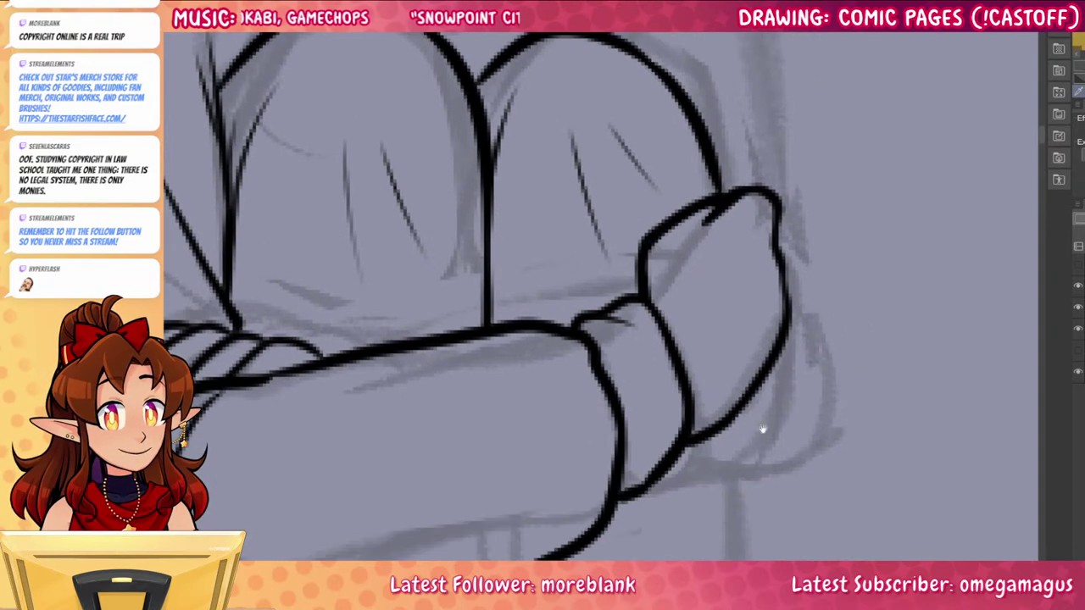
{"action": "left_click_drag", "start_coordinate": [851, 500], "coordinate": [961, 382]}
{"action": "left_click_drag", "start_coordinate": [836, 434], "coordinate": [838, 433]}
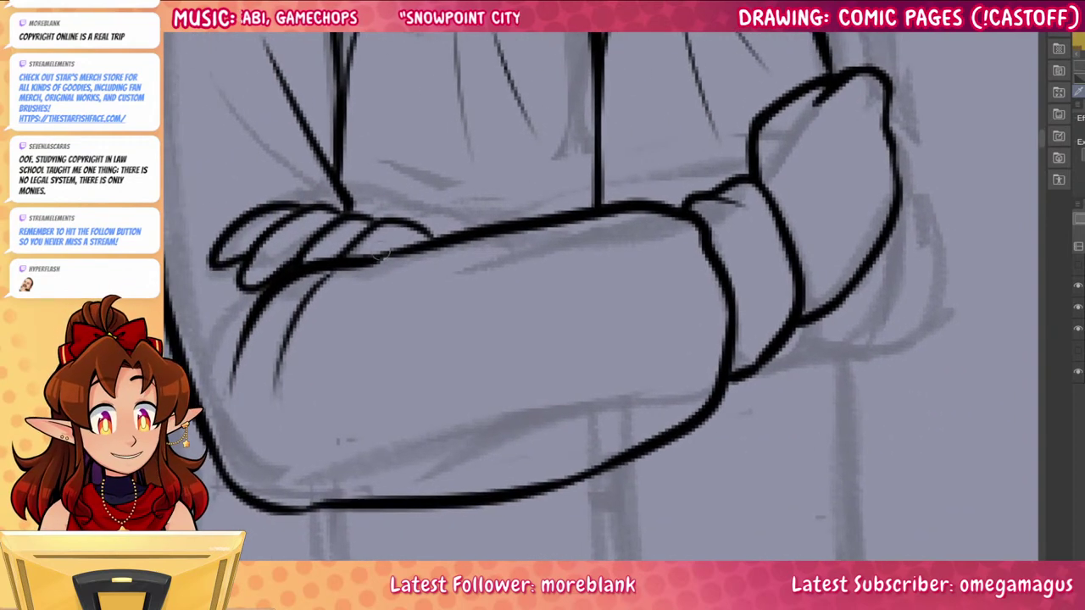
{"action": "left_click_drag", "start_coordinate": [378, 255], "coordinate": [404, 240]}
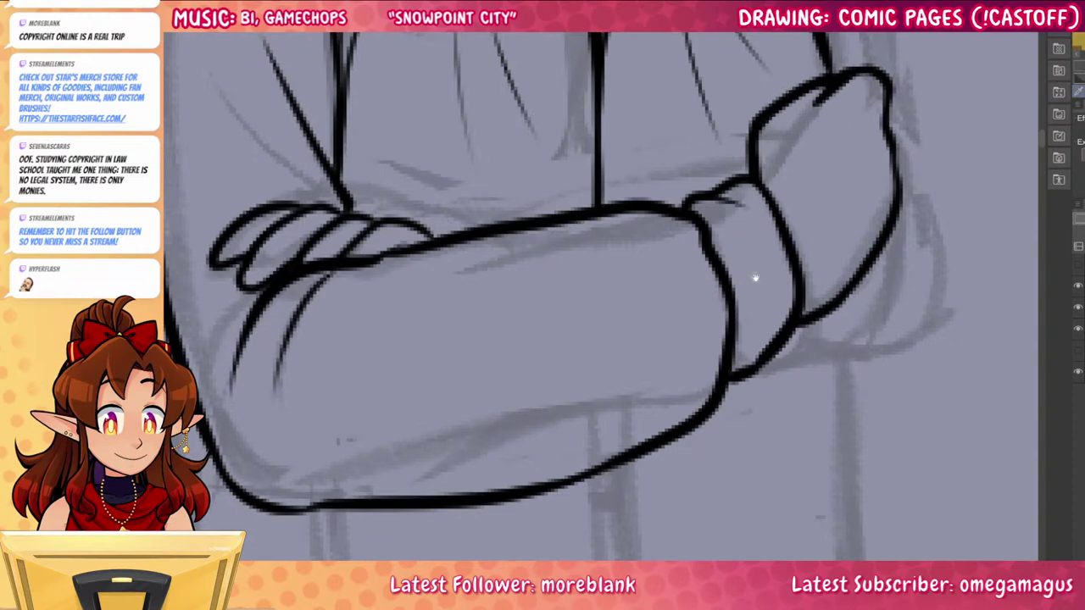
{"action": "left_click_drag", "start_coordinate": [917, 446], "coordinate": [824, 476]}
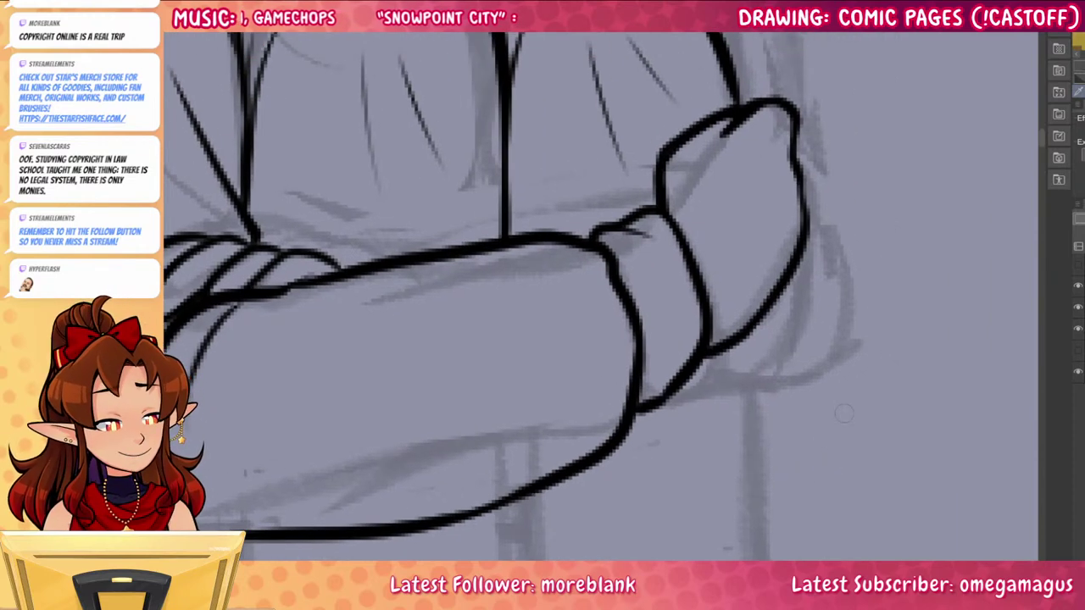
{"action": "mouse_move", "coordinate": [616, 453]}
{"action": "left_mouse_down"}
{"action": "mouse_move", "coordinate": [795, 434]}
{"action": "mouse_move", "coordinate": [836, 331]}
{"action": "mouse_move", "coordinate": [831, 253]}
{"action": "left_mouse_up"}
{"action": "left_click_drag", "start_coordinate": [872, 271], "coordinate": [891, 543]}
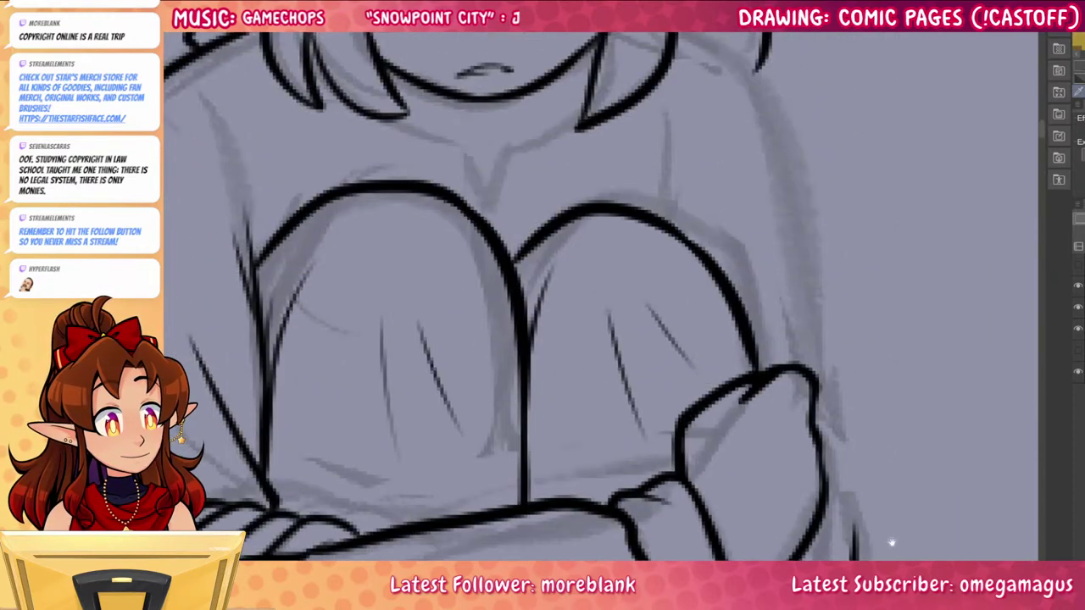
Ink the right shoulder and upper arm's outer contour, plus a short inner sleeve line above the right knee
{"action": "left_click_drag", "start_coordinate": [807, 156], "coordinate": [789, 225]}
{"action": "left_click_drag", "start_coordinate": [653, 95], "coordinate": [802, 343]}
{"action": "key", "text": "ctrl+z"}
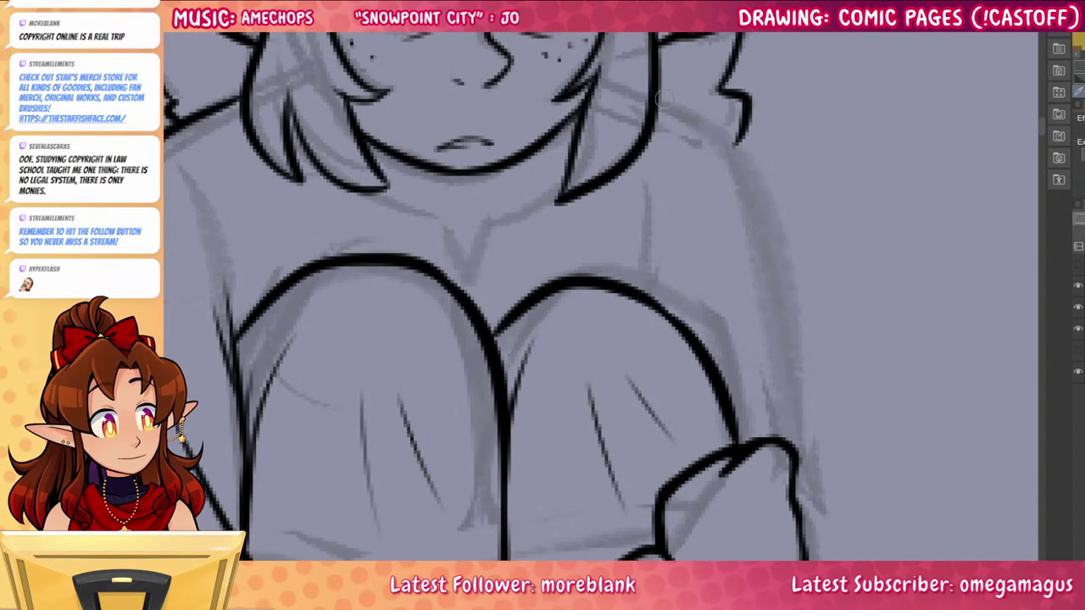
{"action": "mouse_move", "coordinate": [656, 91]}
{"action": "left_mouse_down"}
{"action": "mouse_move", "coordinate": [828, 447]}
{"action": "mouse_move", "coordinate": [820, 274]}
{"action": "mouse_move", "coordinate": [815, 449]}
{"action": "left_mouse_up"}
{"action": "left_click_drag", "start_coordinate": [878, 361], "coordinate": [903, 594]}
{"action": "left_click_drag", "start_coordinate": [691, 358], "coordinate": [685, 262]}
{"action": "key", "text": "ctrl+z"}
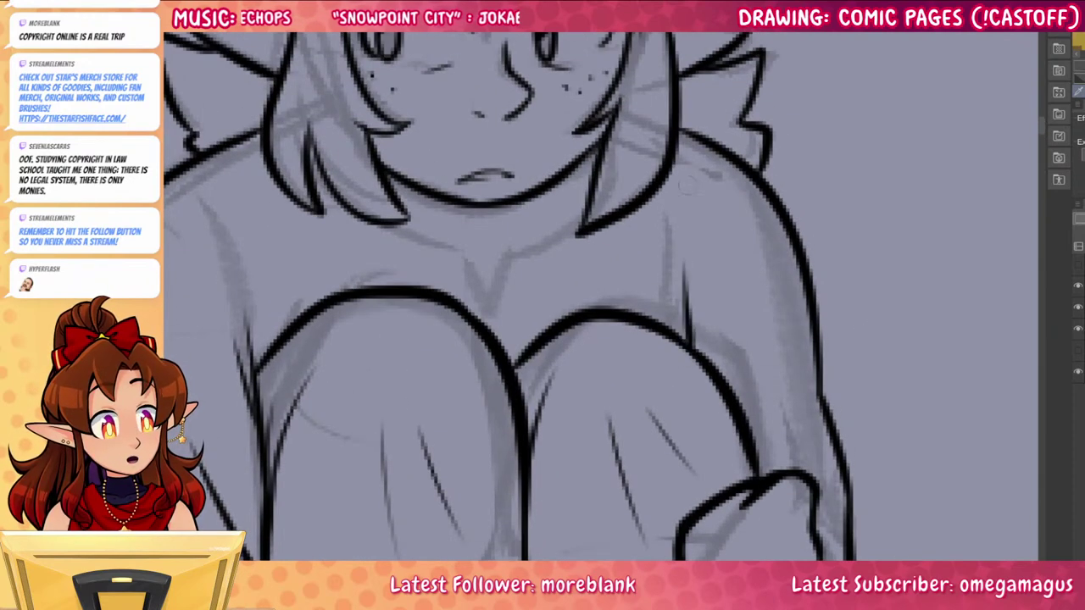
Ink the collar with its notched V below the chin and fill the small neck shadows beside the jaw
{"action": "mouse_move", "coordinate": [376, 219]}
{"action": "left_mouse_down"}
{"action": "mouse_move", "coordinate": [488, 273]}
{"action": "mouse_move", "coordinate": [594, 217]}
{"action": "left_mouse_up"}
{"action": "key", "text": "ctrl+z"}
{"action": "mouse_move", "coordinate": [509, 267]}
{"action": "left_mouse_down"}
{"action": "mouse_move", "coordinate": [587, 199]}
{"action": "mouse_move", "coordinate": [600, 155]}
{"action": "mouse_move", "coordinate": [589, 165]}
{"action": "left_mouse_up"}
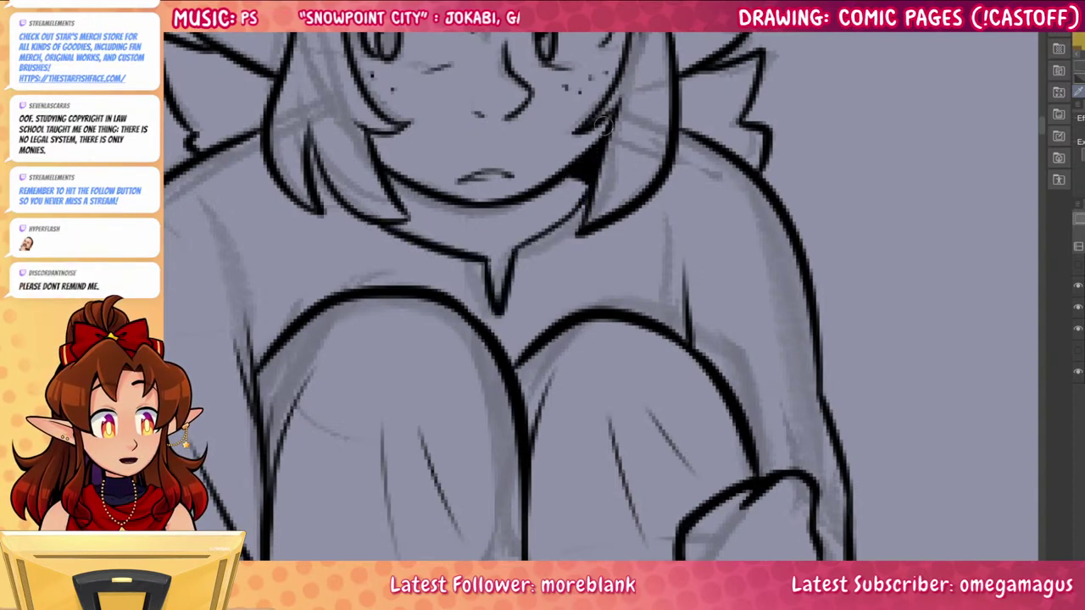
{"action": "left_click_drag", "start_coordinate": [401, 184], "coordinate": [390, 179]}
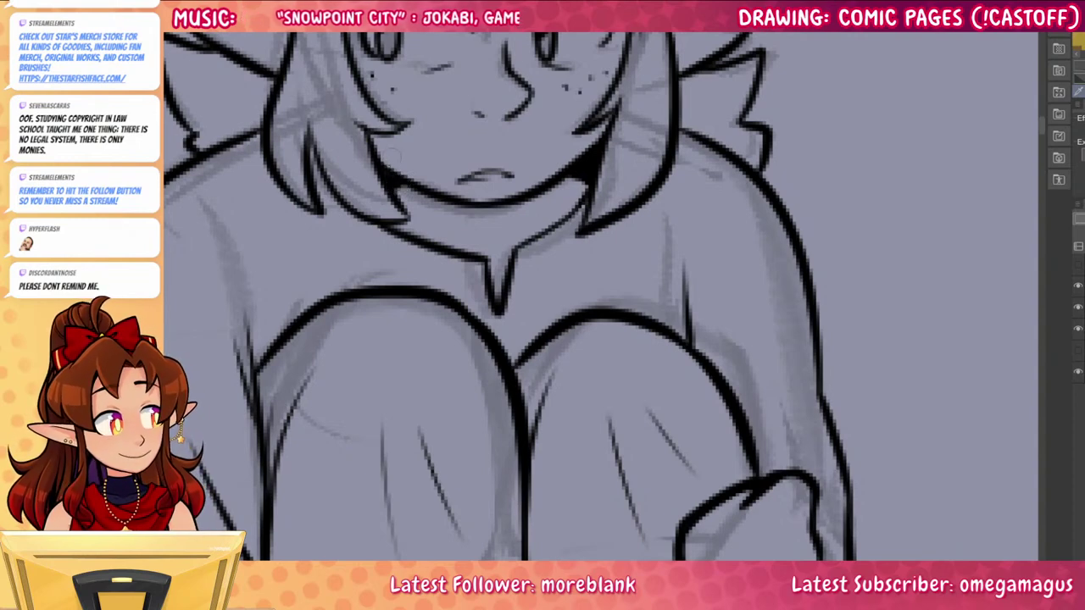
Ink the left trouser leg below the forearm, with its rolled cuff and a diagonal fold above it
{"action": "left_click_drag", "start_coordinate": [478, 296], "coordinate": [490, 222]}
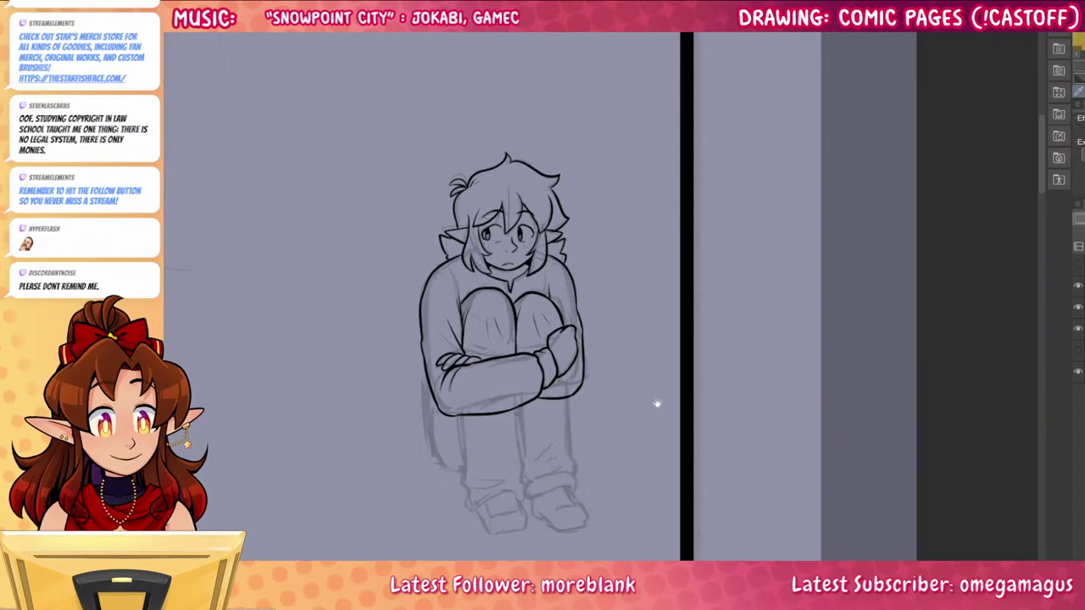
{"action": "left_click_drag", "start_coordinate": [658, 403], "coordinate": [686, 331]}
{"action": "left_click_drag", "start_coordinate": [593, 421], "coordinate": [636, 356]}
{"action": "scroll", "coordinate": [690, 384], "scroll_direction": "down", "scroll_amount": 4}
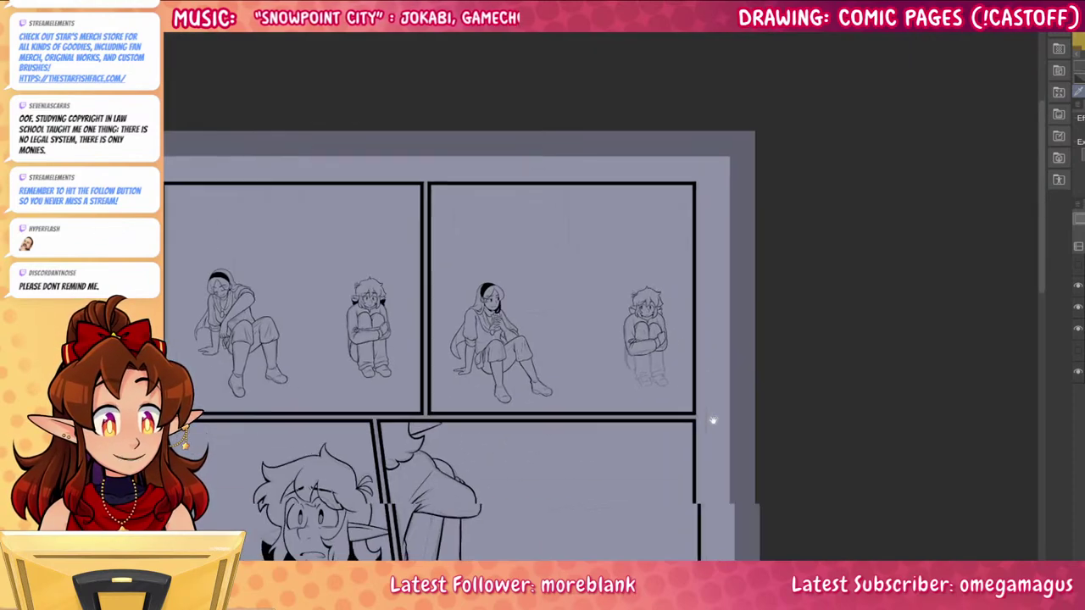
{"action": "scroll", "coordinate": [644, 344], "scroll_direction": "up", "scroll_amount": 1}
{"action": "scroll", "coordinate": [643, 343], "scroll_direction": "up", "scroll_amount": 6}
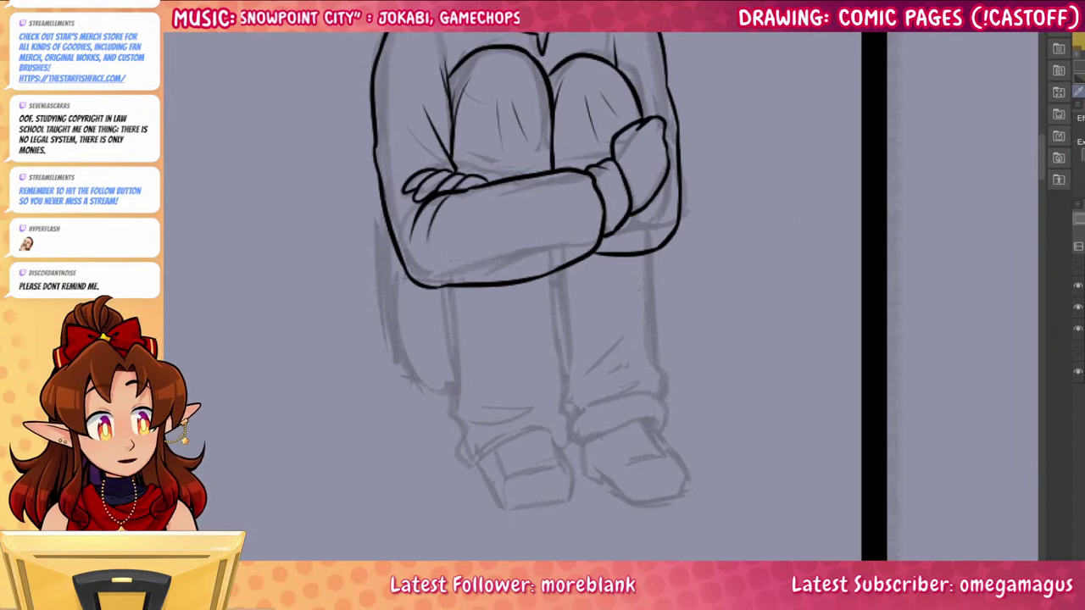
{"action": "left_click_drag", "start_coordinate": [448, 288], "coordinate": [452, 389]}
{"action": "mouse_move", "coordinate": [450, 427]}
{"action": "left_mouse_down"}
{"action": "mouse_move", "coordinate": [476, 463]}
{"action": "mouse_move", "coordinate": [541, 432]}
{"action": "mouse_move", "coordinate": [558, 442]}
{"action": "mouse_move", "coordinate": [558, 269]}
{"action": "mouse_move", "coordinate": [535, 346]}
{"action": "left_mouse_up"}
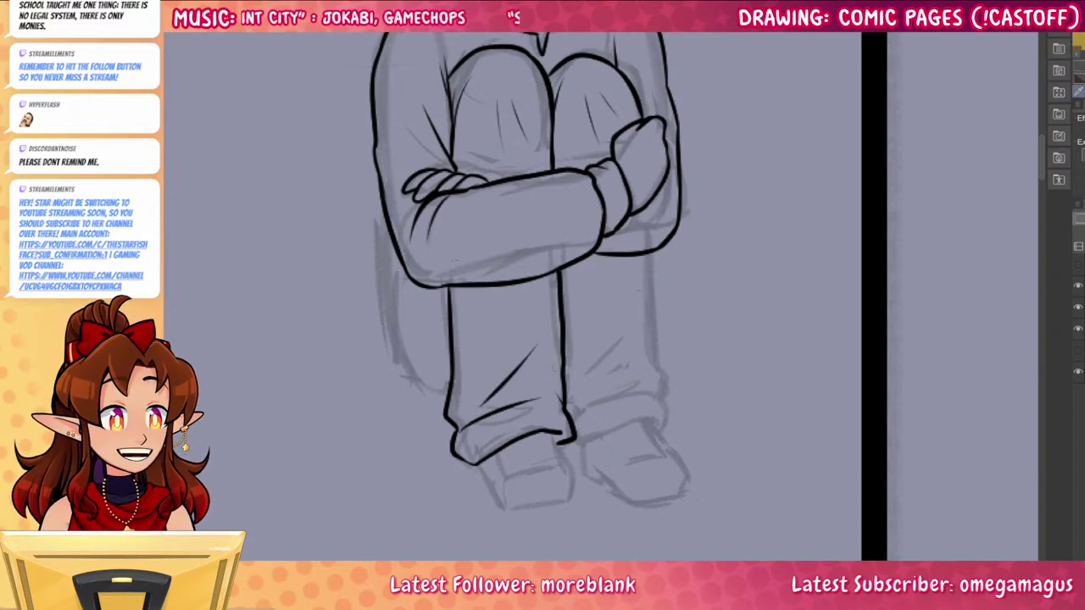
Ink the right trouser leg's outer edge and its cuff at the ankle
{"action": "left_click_drag", "start_coordinate": [783, 417], "coordinate": [769, 435]}
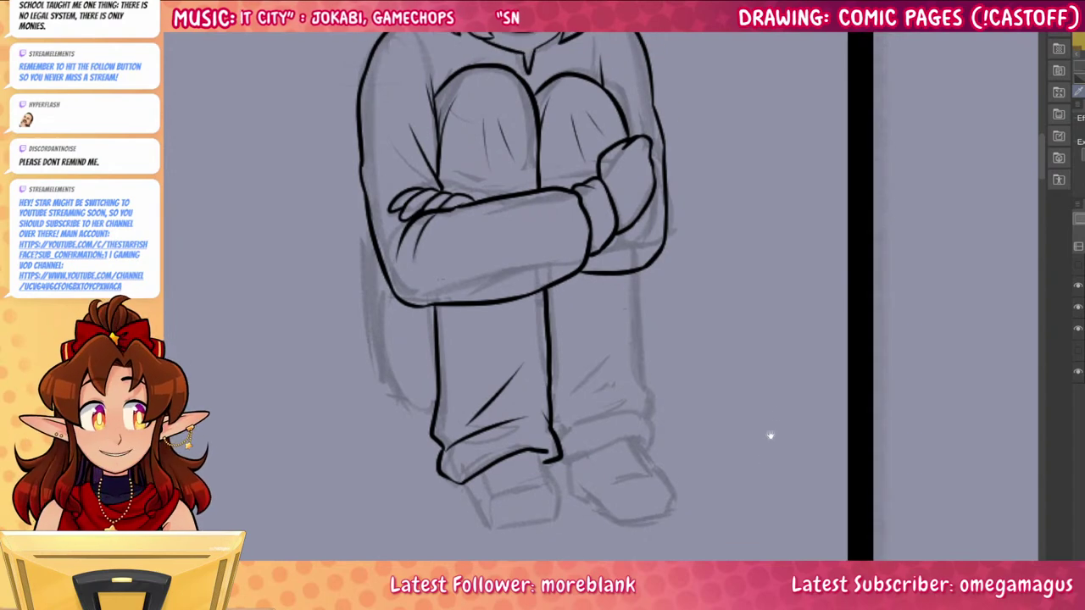
{"action": "mouse_move", "coordinate": [635, 269]}
{"action": "left_mouse_down"}
{"action": "mouse_move", "coordinate": [650, 456]}
{"action": "mouse_move", "coordinate": [649, 439]}
{"action": "mouse_move", "coordinate": [556, 462]}
{"action": "mouse_move", "coordinate": [586, 421]}
{"action": "mouse_move", "coordinate": [628, 410]}
{"action": "left_mouse_up"}
{"action": "left_click_drag", "start_coordinate": [616, 402], "coordinate": [580, 380]}
Ink the rounded outline of the left shoe below the trouser cuff, undoing stray strokes
{"action": "left_click_drag", "start_coordinate": [539, 454], "coordinate": [563, 514]}
{"action": "mouse_move", "coordinate": [463, 480]}
{"action": "left_mouse_down"}
{"action": "mouse_move", "coordinate": [488, 518]}
{"action": "mouse_move", "coordinate": [549, 525]}
{"action": "mouse_move", "coordinate": [562, 507]}
{"action": "left_mouse_up"}
{"action": "key", "text": "ctrl+z"}
{"action": "key", "text": "ctrl+z"}
{"action": "mouse_move", "coordinate": [494, 493]}
{"action": "left_mouse_down"}
{"action": "mouse_move", "coordinate": [546, 482]}
{"action": "mouse_move", "coordinate": [496, 481]}
{"action": "left_mouse_up"}
{"action": "key", "text": "ctrl+z"}
{"action": "key", "text": "ctrl+z"}
Ink the outline of the right shoe with its small heel notch below the trouser cuff
{"action": "left_click_drag", "start_coordinate": [675, 523], "coordinate": [601, 473]}
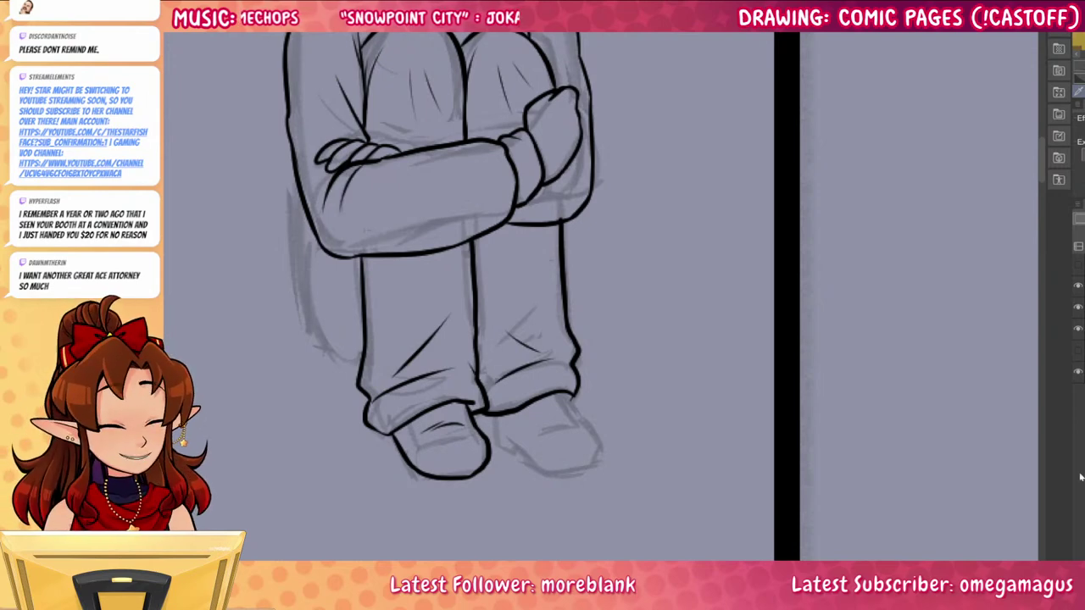
{"action": "mouse_move", "coordinate": [567, 394]}
{"action": "left_mouse_down"}
{"action": "mouse_move", "coordinate": [601, 454]}
{"action": "mouse_move", "coordinate": [591, 464]}
{"action": "mouse_move", "coordinate": [545, 470]}
{"action": "mouse_move", "coordinate": [493, 416]}
{"action": "left_mouse_up"}
{"action": "key", "text": "ctrl+z"}
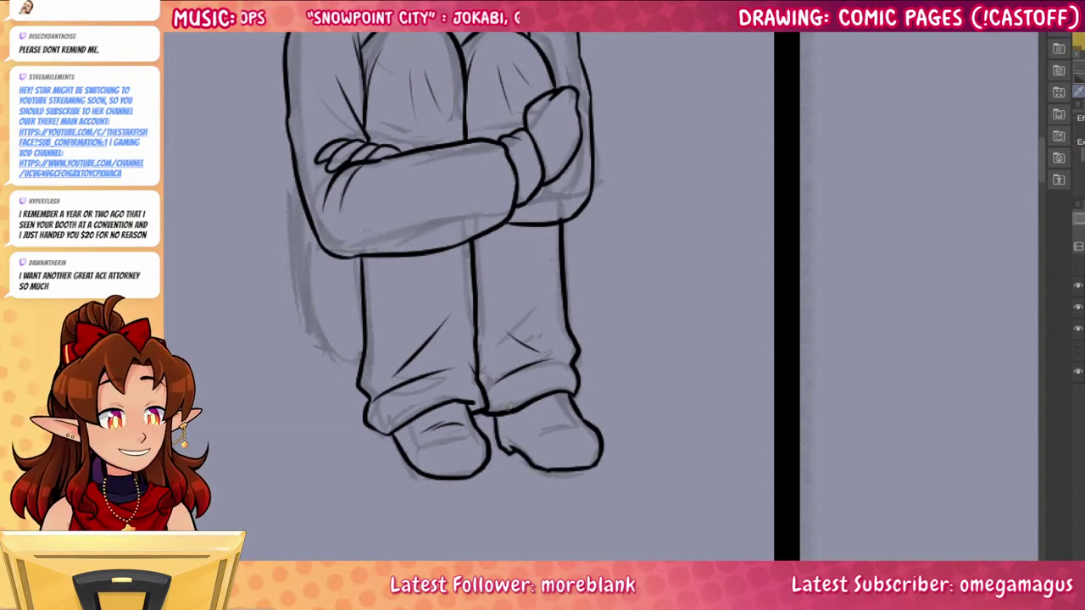
Ink the sole seams and detail lines on both of the seated character's shoes
{"action": "mouse_move", "coordinate": [577, 426]}
{"action": "left_mouse_down"}
{"action": "mouse_move", "coordinate": [515, 442]}
{"action": "mouse_move", "coordinate": [551, 463]}
{"action": "mouse_move", "coordinate": [589, 460]}
{"action": "left_mouse_up"}
{"action": "left_click_drag", "start_coordinate": [400, 427], "coordinate": [421, 459]}
{"action": "left_click_drag", "start_coordinate": [432, 464], "coordinate": [467, 464]}
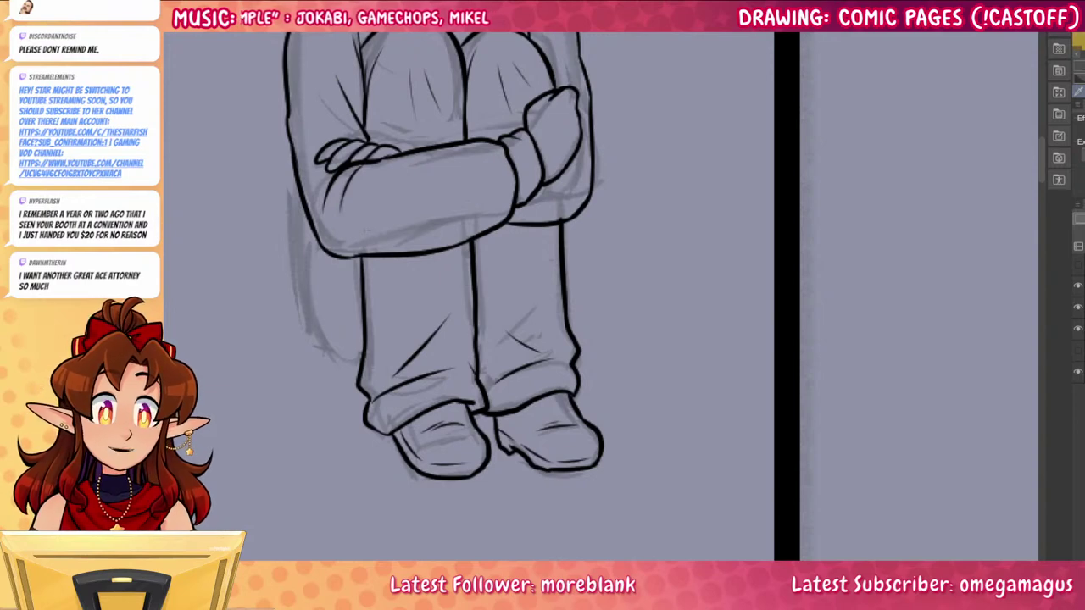
Ink the curved garment shape hanging behind the seated character's bent arm, down to the trouser leg, with an inner fold line
{"action": "left_click_drag", "start_coordinate": [395, 288], "coordinate": [430, 405]}
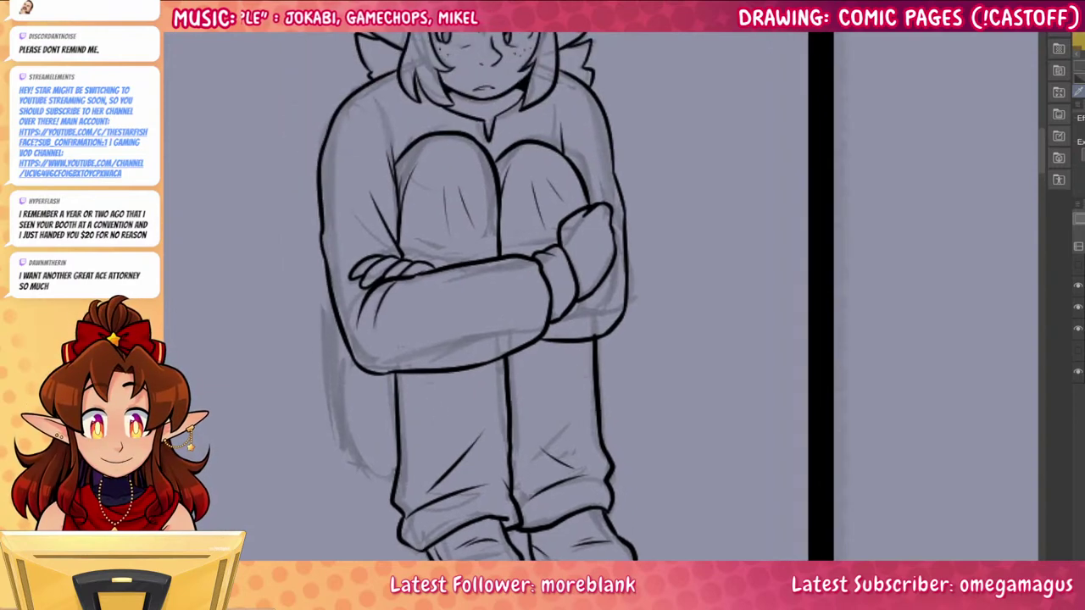
{"action": "mouse_move", "coordinate": [344, 338]}
{"action": "left_mouse_down"}
{"action": "mouse_move", "coordinate": [341, 415]}
{"action": "mouse_move", "coordinate": [391, 483]}
{"action": "mouse_move", "coordinate": [341, 352]}
{"action": "mouse_move", "coordinate": [346, 417]}
{"action": "mouse_move", "coordinate": [396, 482]}
{"action": "left_mouse_up"}
{"action": "key", "text": "ctrl+z"}
{"action": "key", "text": "ctrl+z"}
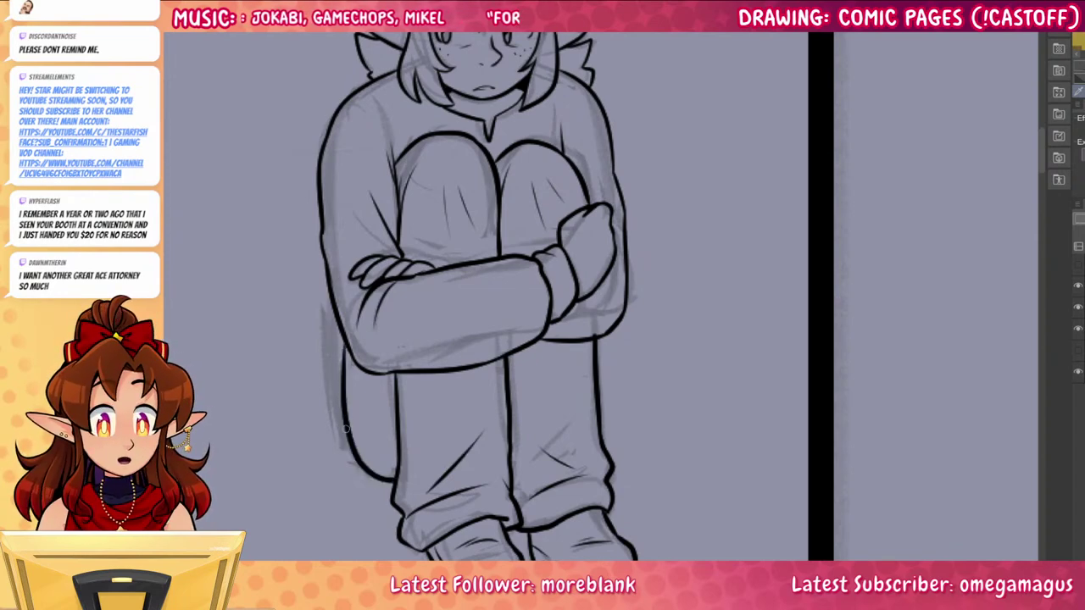
{"action": "left_click_drag", "start_coordinate": [348, 430], "coordinate": [332, 299]}
{"action": "left_click_drag", "start_coordinate": [334, 375], "coordinate": [337, 351]}
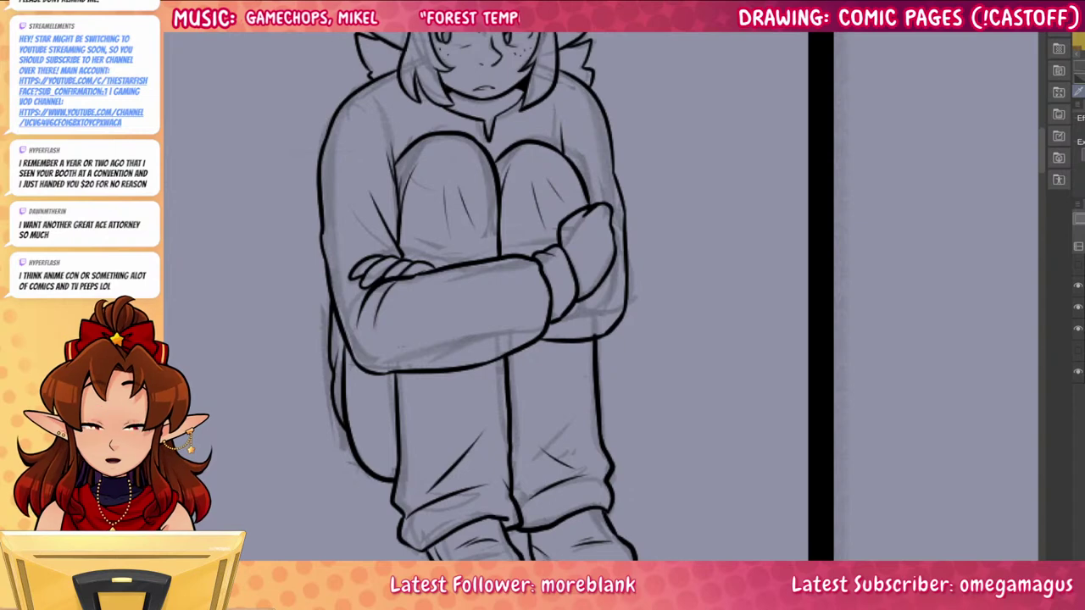
Review the inked seated character and the other panels across the whole comic page
{"action": "scroll", "coordinate": [775, 357], "scroll_direction": "down", "scroll_amount": 3}
{"action": "scroll", "coordinate": [618, 244], "scroll_direction": "up", "scroll_amount": 1}
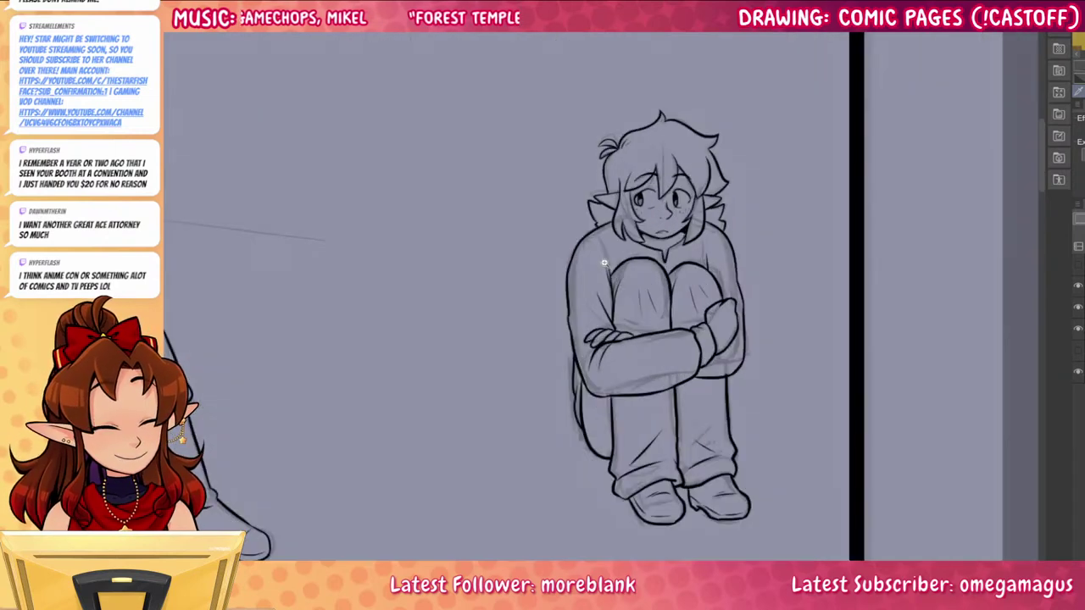
{"action": "scroll", "coordinate": [604, 263], "scroll_direction": "up", "scroll_amount": 2}
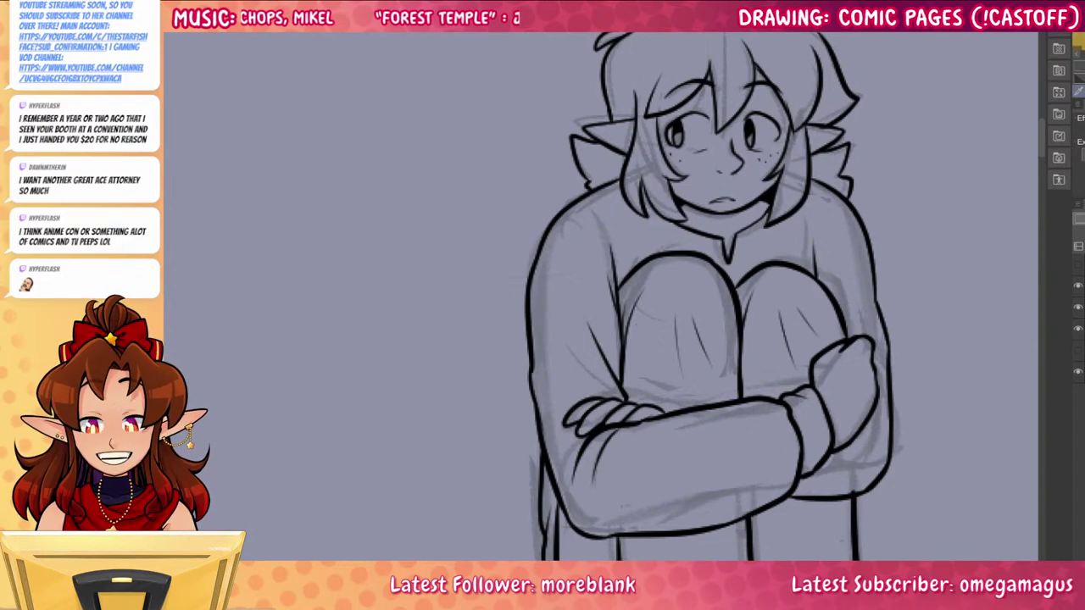
{"action": "scroll", "coordinate": [770, 260], "scroll_direction": "down", "scroll_amount": 5}
{"action": "left_click_drag", "start_coordinate": [868, 443], "coordinate": [911, 359]}
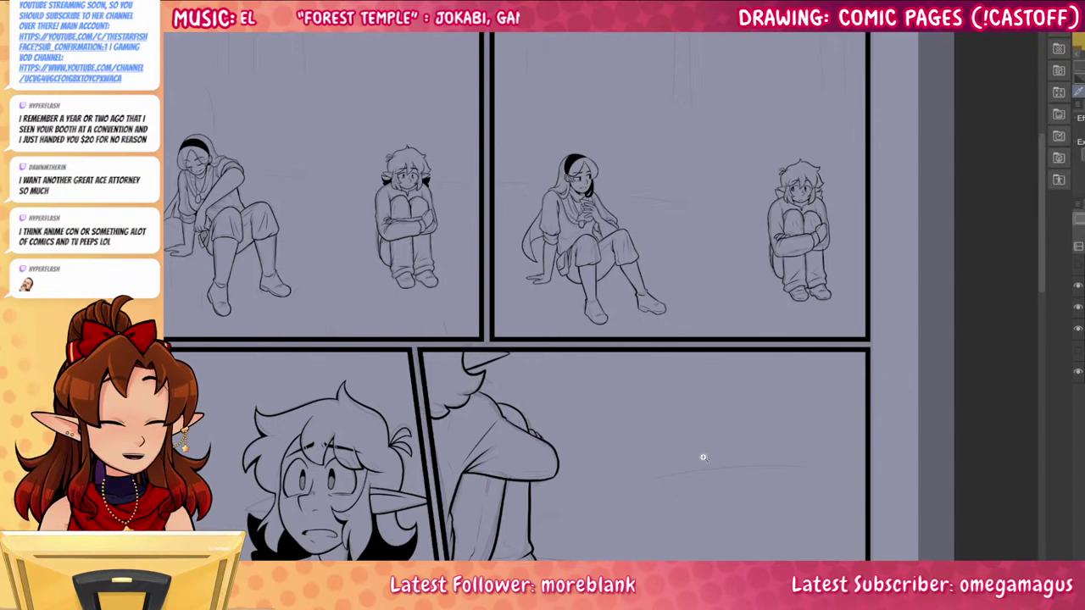
{"action": "left_click_drag", "start_coordinate": [702, 455], "coordinate": [681, 425]}
{"action": "left_click_drag", "start_coordinate": [736, 549], "coordinate": [714, 478]}
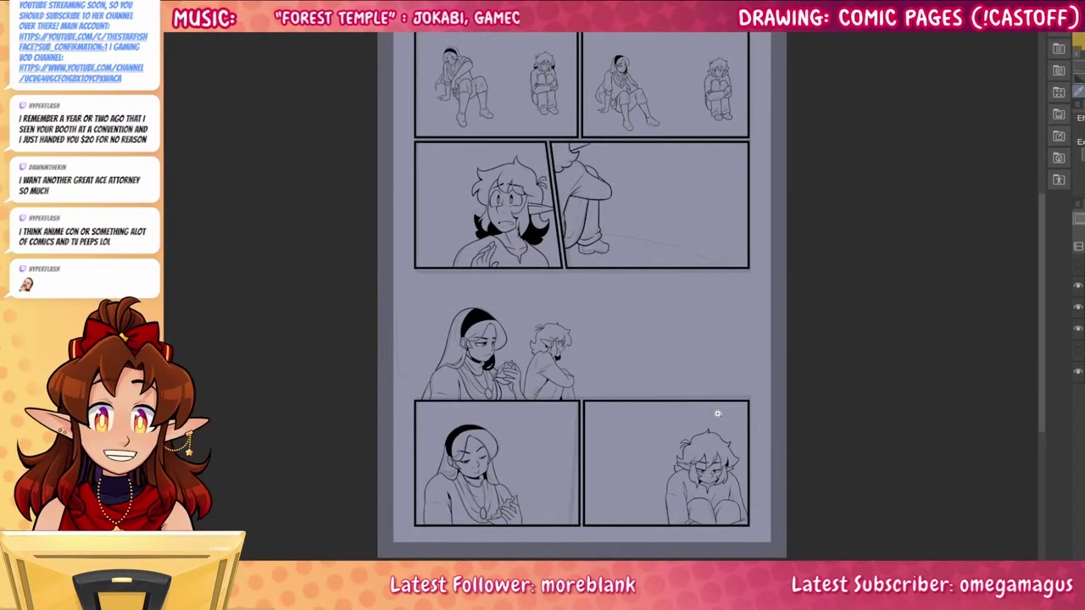
{"action": "left_click_drag", "start_coordinate": [797, 393], "coordinate": [809, 537]}
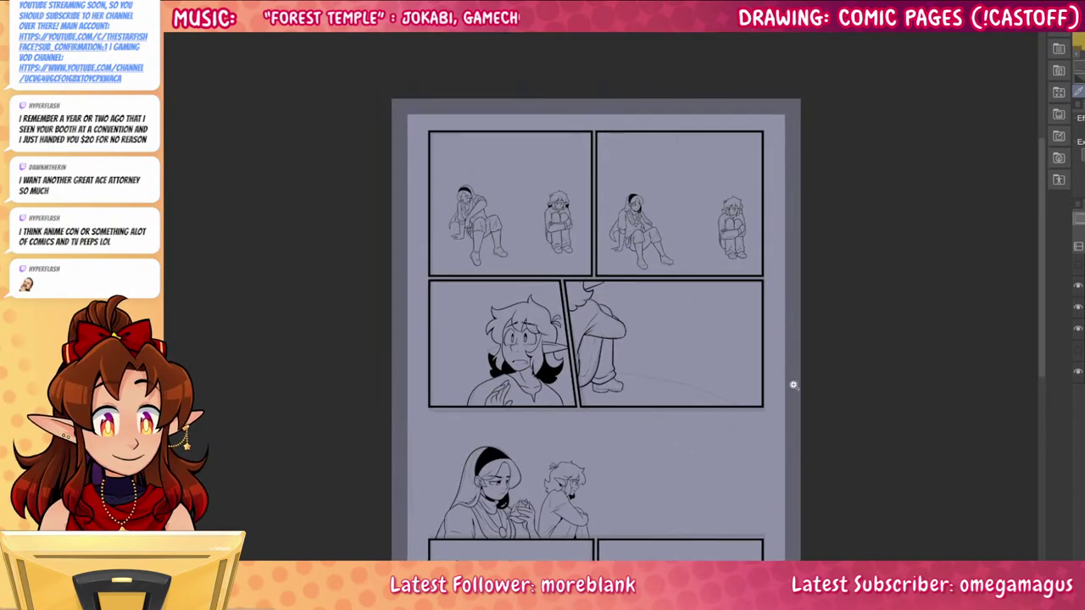
{"action": "left_click_drag", "start_coordinate": [574, 238], "coordinate": [608, 255]}
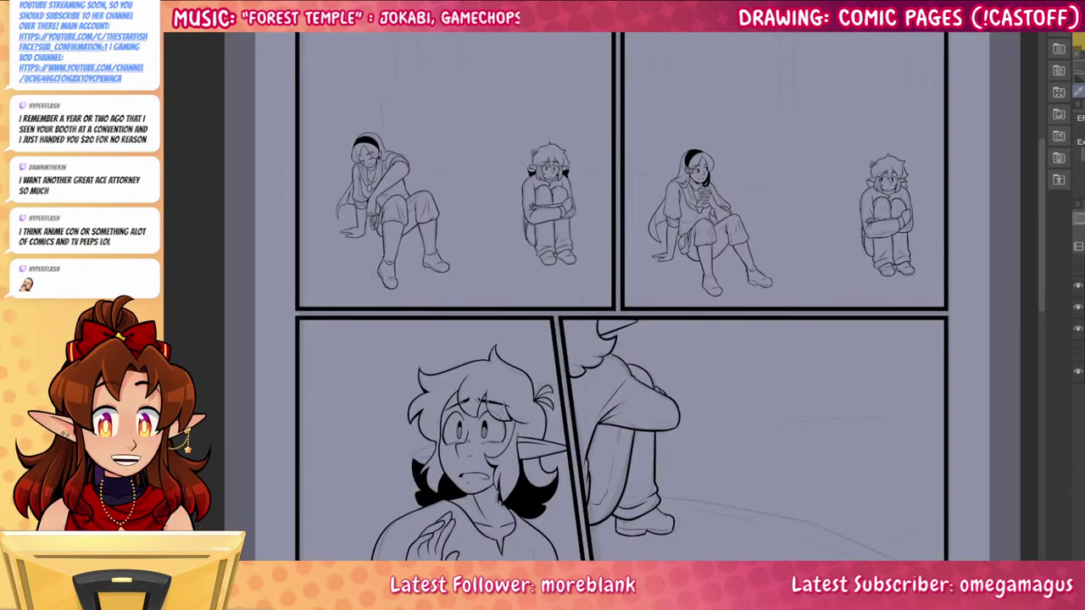
Switch to the next comic page, fade its rough sketch and add a new layer for the line art
{"action": "key", "text": "ctrl+Tab"}
{"action": "left_click", "coordinate": [1079, 265]}
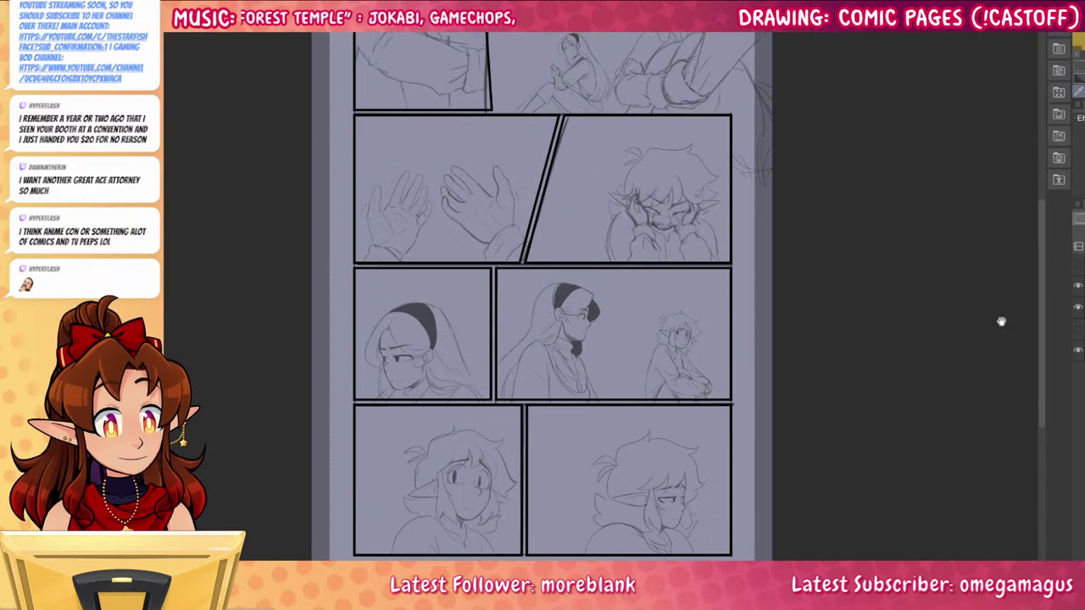
{"action": "left_click_drag", "start_coordinate": [998, 209], "coordinate": [1023, 376]}
{"action": "left_click", "coordinate": [1083, 218]}
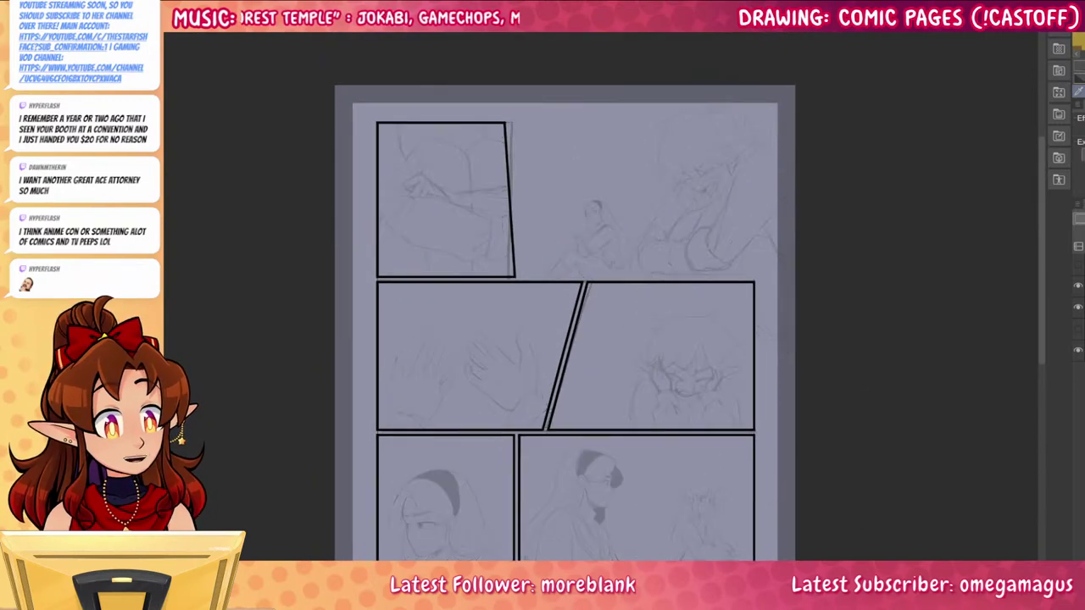
{"action": "key", "text": "ctrl+shift+n"}
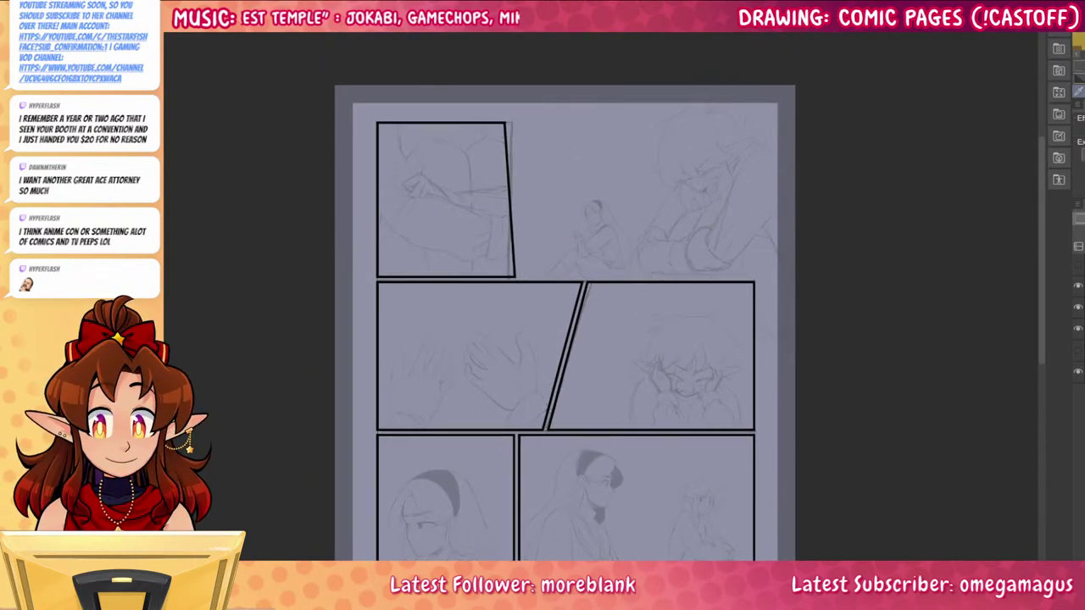
Ink the angled edge of the second finger on the gripping hand in the first panel
{"action": "left_click_drag", "start_coordinate": [467, 208], "coordinate": [549, 295]}
{"action": "mouse_move", "coordinate": [528, 293]}
{"action": "left_mouse_down"}
{"action": "mouse_move", "coordinate": [551, 289]}
{"action": "mouse_move", "coordinate": [600, 309]}
{"action": "left_mouse_up"}
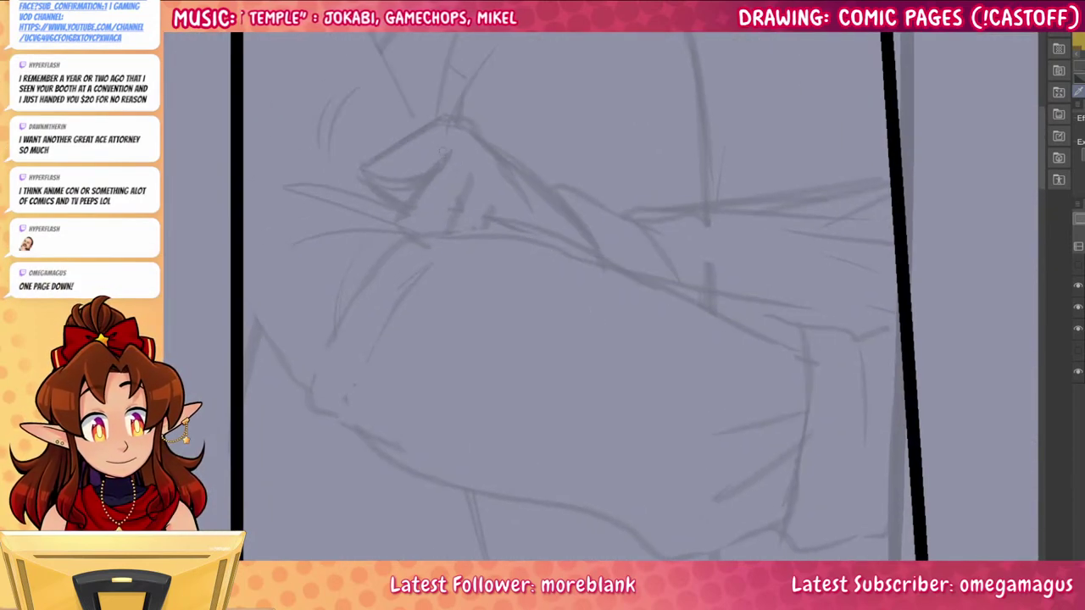
{"action": "left_click_drag", "start_coordinate": [444, 143], "coordinate": [409, 230]}
{"action": "key", "text": "ctrl+z"}
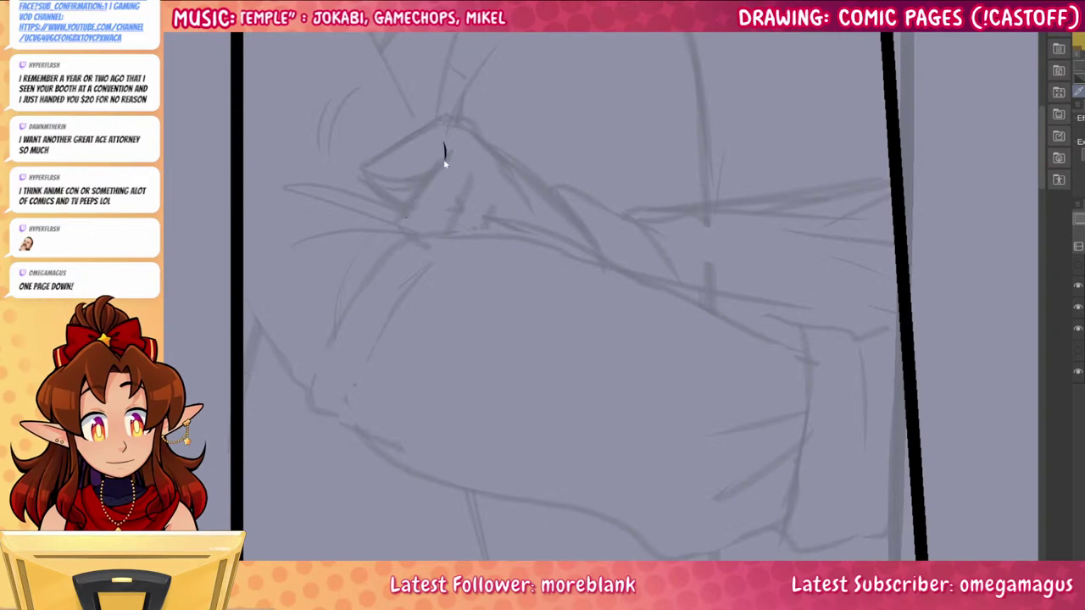
{"action": "mouse_move", "coordinate": [443, 146]}
{"action": "left_mouse_down"}
{"action": "mouse_move", "coordinate": [404, 210]}
{"action": "mouse_move", "coordinate": [413, 240]}
{"action": "left_mouse_up"}
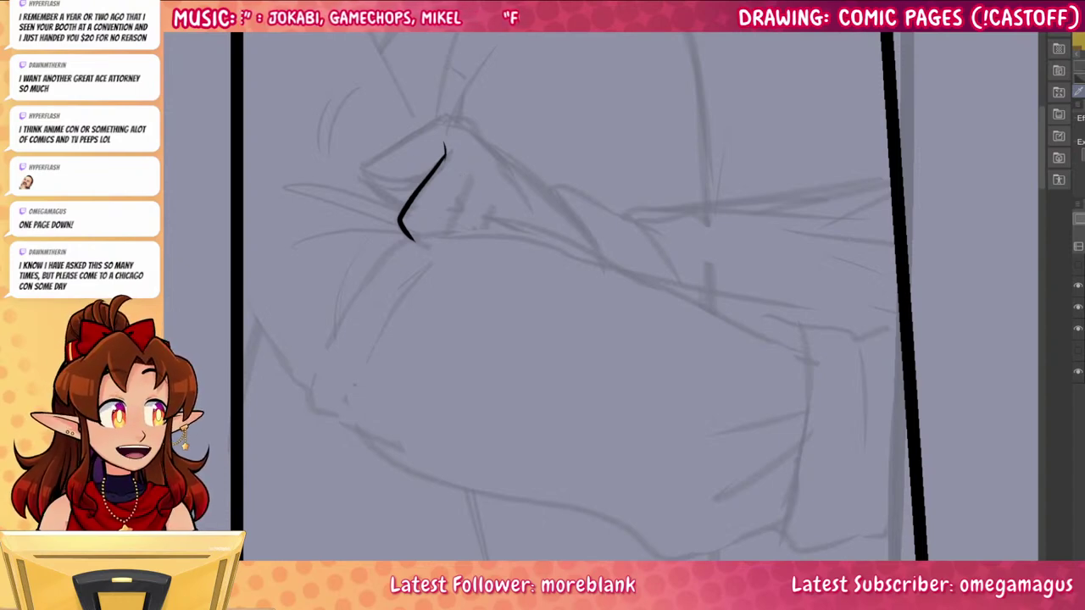
Ink the two shorter lines separating the remaining fingers of the gripping hand
{"action": "left_click_drag", "start_coordinate": [465, 169], "coordinate": [452, 231]}
{"action": "key", "text": "ctrl+z"}
{"action": "left_click_drag", "start_coordinate": [466, 178], "coordinate": [456, 217]}
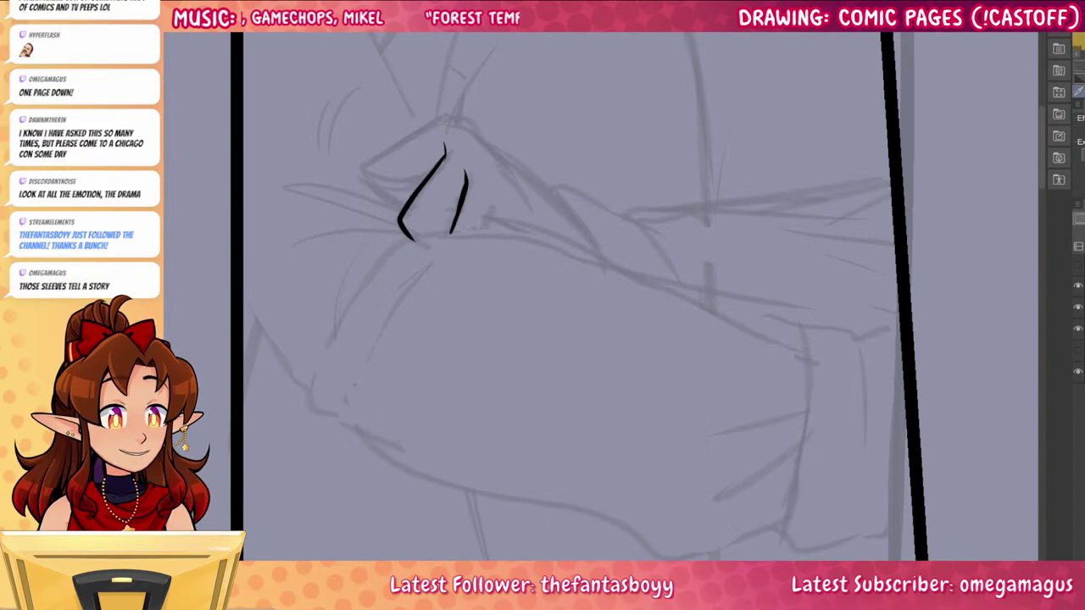
{"action": "left_click_drag", "start_coordinate": [798, 455], "coordinate": [848, 485]}
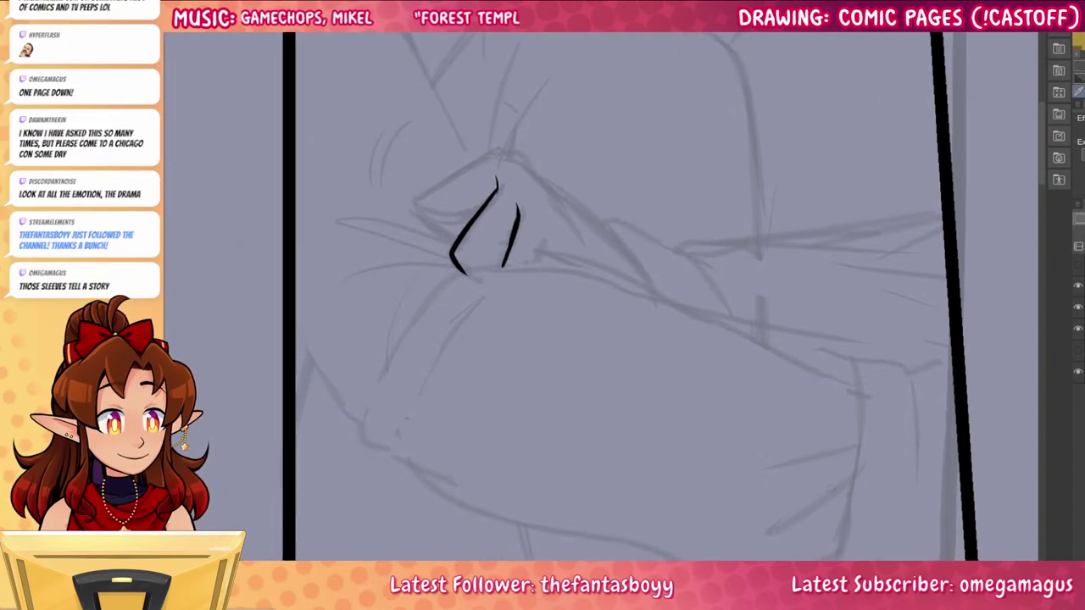
{"action": "left_click_drag", "start_coordinate": [780, 382], "coordinate": [772, 450]}
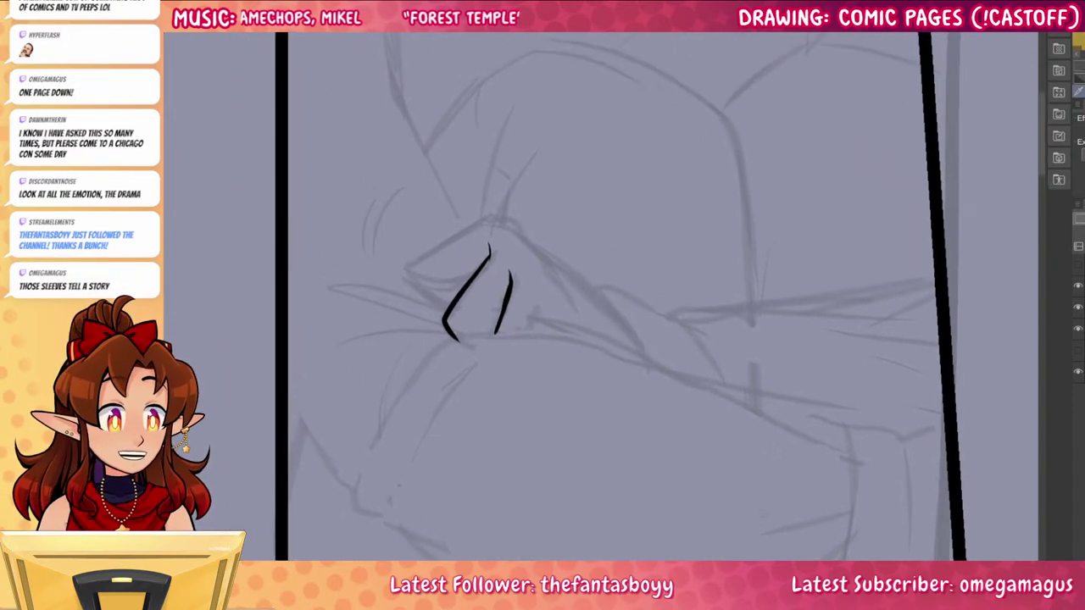
{"action": "left_click_drag", "start_coordinate": [532, 299], "coordinate": [525, 332]}
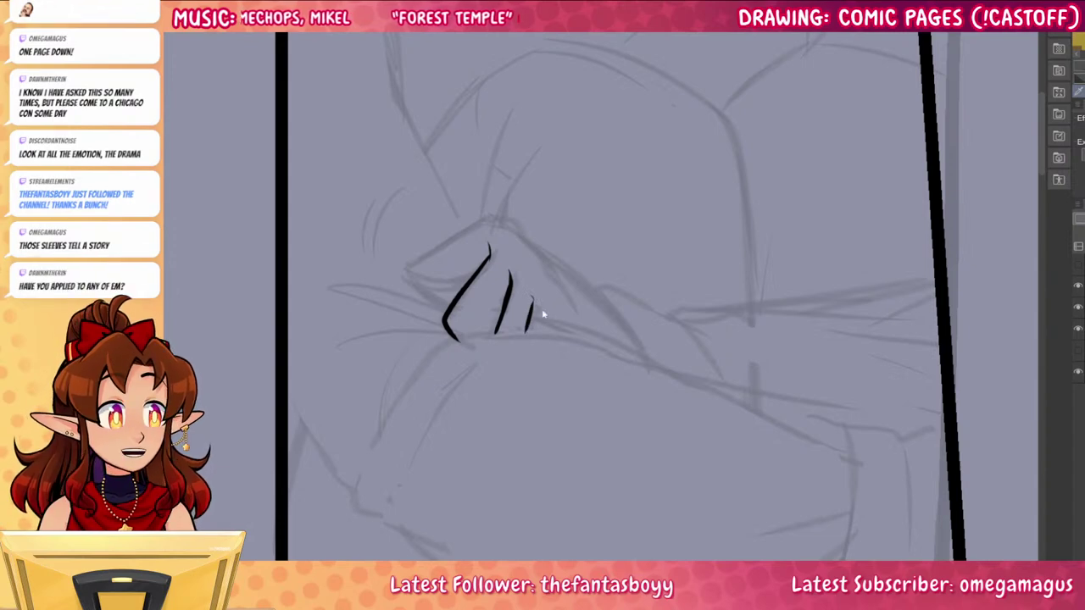
{"action": "key", "text": "ctrl+z"}
{"action": "left_click_drag", "start_coordinate": [535, 300], "coordinate": [533, 332]}
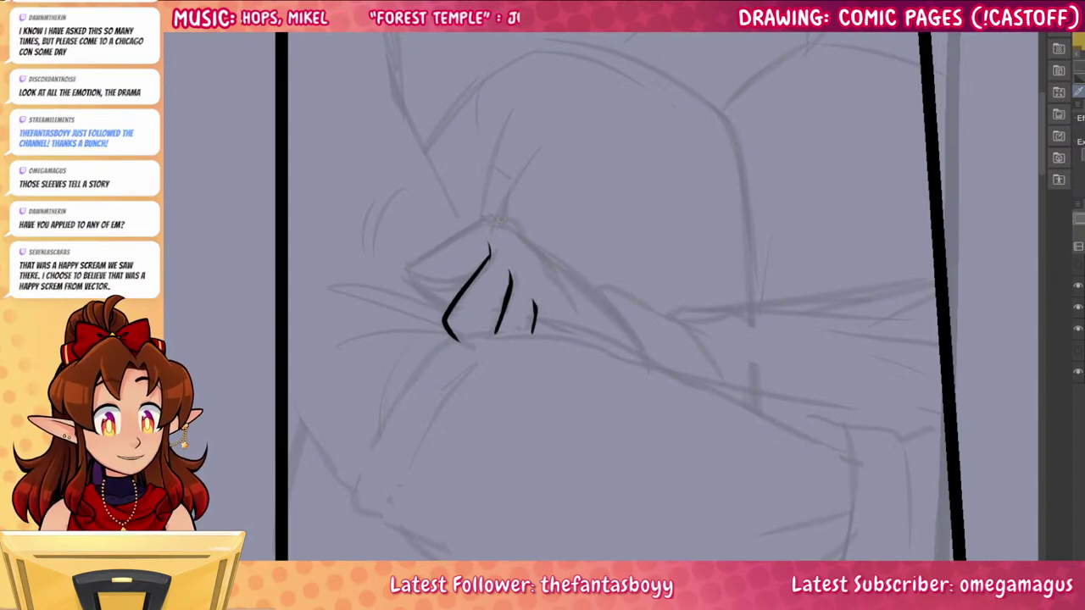
Ink the outer finger, the back of the hand and the cuff at the wrist of the gripping hand
{"action": "mouse_move", "coordinate": [499, 219]}
{"action": "left_mouse_down"}
{"action": "mouse_move", "coordinate": [418, 278]}
{"action": "mouse_move", "coordinate": [450, 317]}
{"action": "left_mouse_up"}
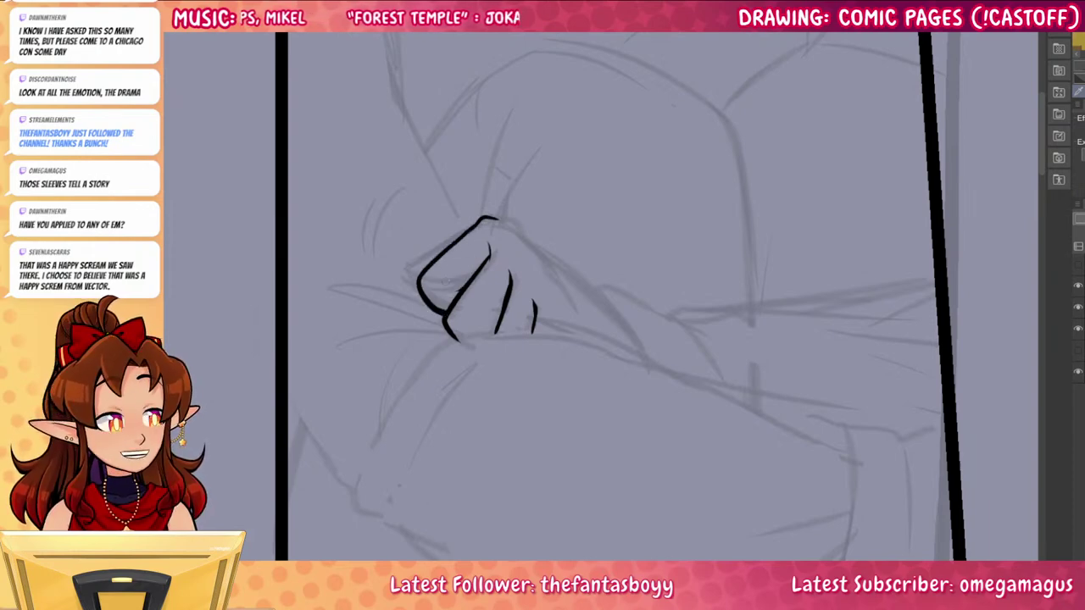
{"action": "left_click_drag", "start_coordinate": [492, 219], "coordinate": [606, 304]}
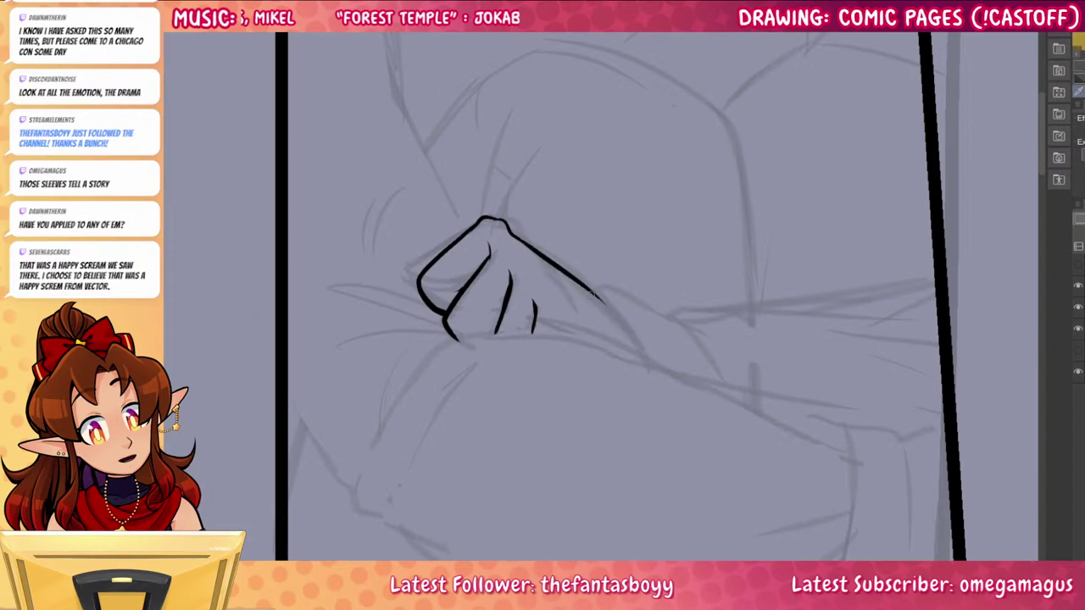
{"action": "key", "text": "ctrl+z"}
{"action": "left_click_drag", "start_coordinate": [492, 219], "coordinate": [610, 307]}
{"action": "key", "text": "ctrl+z"}
{"action": "key", "text": "ctrl+z"}
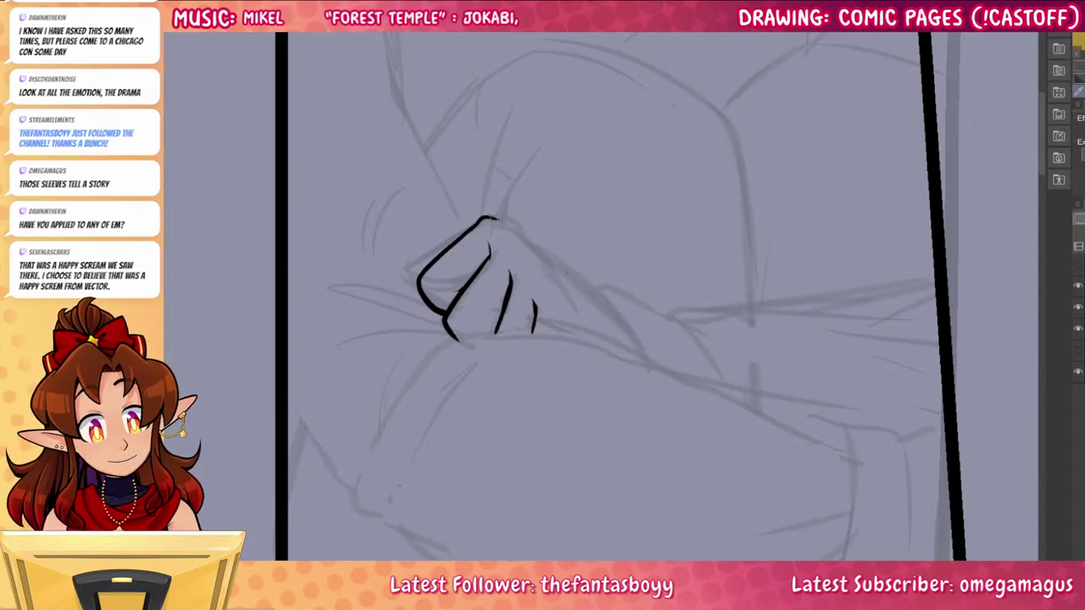
{"action": "mouse_move", "coordinate": [493, 219]}
{"action": "left_mouse_down"}
{"action": "mouse_move", "coordinate": [603, 292]}
{"action": "mouse_move", "coordinate": [644, 371]}
{"action": "left_mouse_up"}
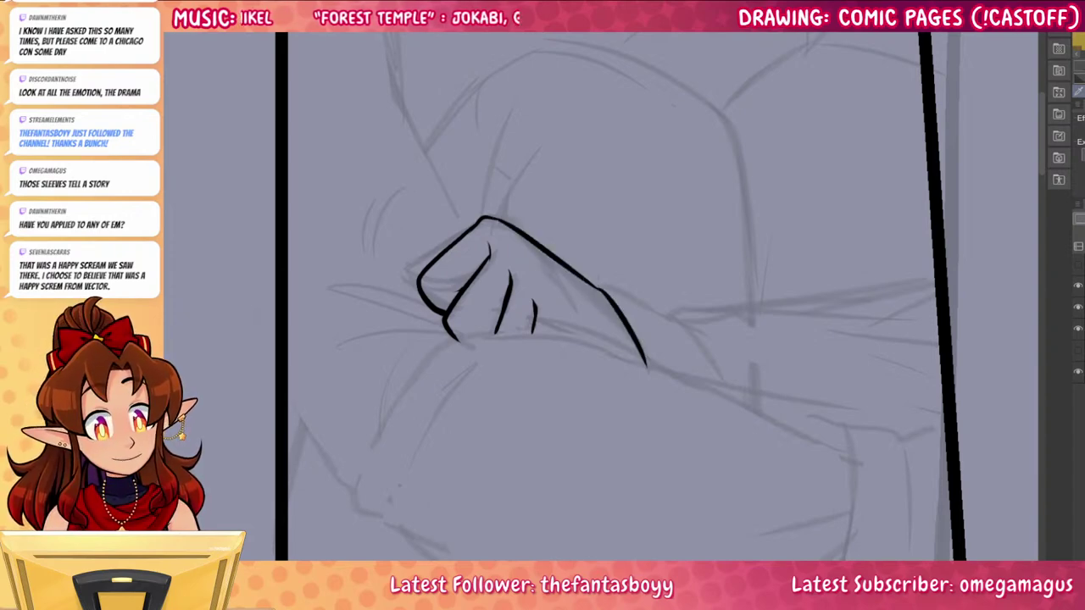
{"action": "key", "text": "ctrl+z"}
{"action": "key", "text": "ctrl+z"}
{"action": "mouse_move", "coordinate": [588, 283]}
{"action": "left_mouse_down"}
{"action": "mouse_move", "coordinate": [634, 349]}
{"action": "mouse_move", "coordinate": [614, 278]}
{"action": "mouse_move", "coordinate": [669, 307]}
{"action": "mouse_move", "coordinate": [720, 369]}
{"action": "left_mouse_up"}
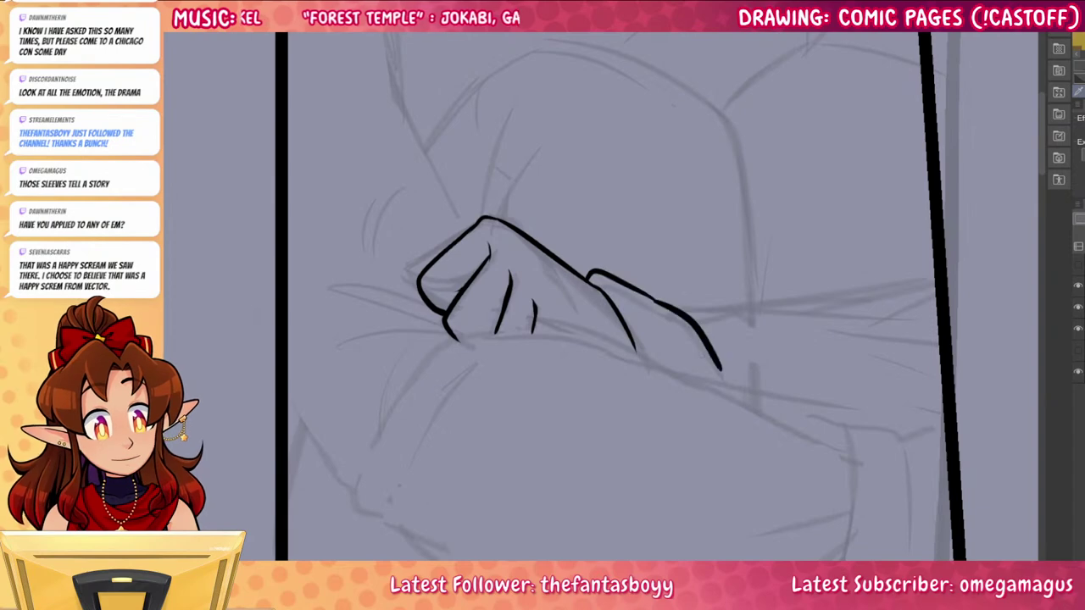
{"action": "left_click_drag", "start_coordinate": [646, 295], "coordinate": [661, 306]}
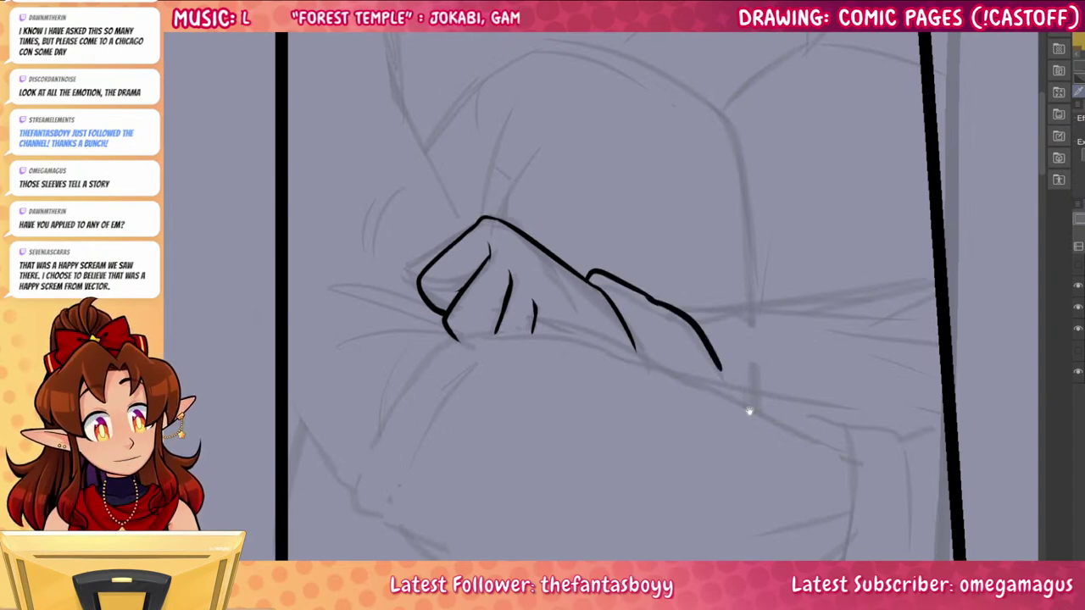
Ink the sleeve's upper edge beneath the fingers and the curved folds running down and outward from the grip
{"action": "left_click_drag", "start_coordinate": [750, 412], "coordinate": [699, 352]}
{"action": "left_click_drag", "start_coordinate": [595, 232], "coordinate": [623, 254]}
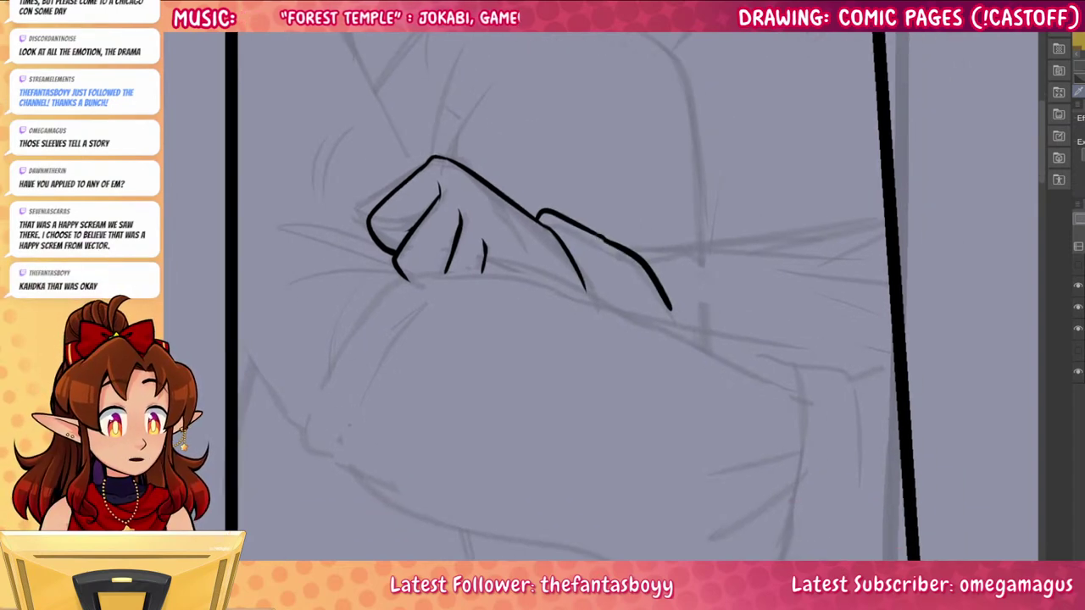
{"action": "left_click_drag", "start_coordinate": [705, 437], "coordinate": [672, 449]}
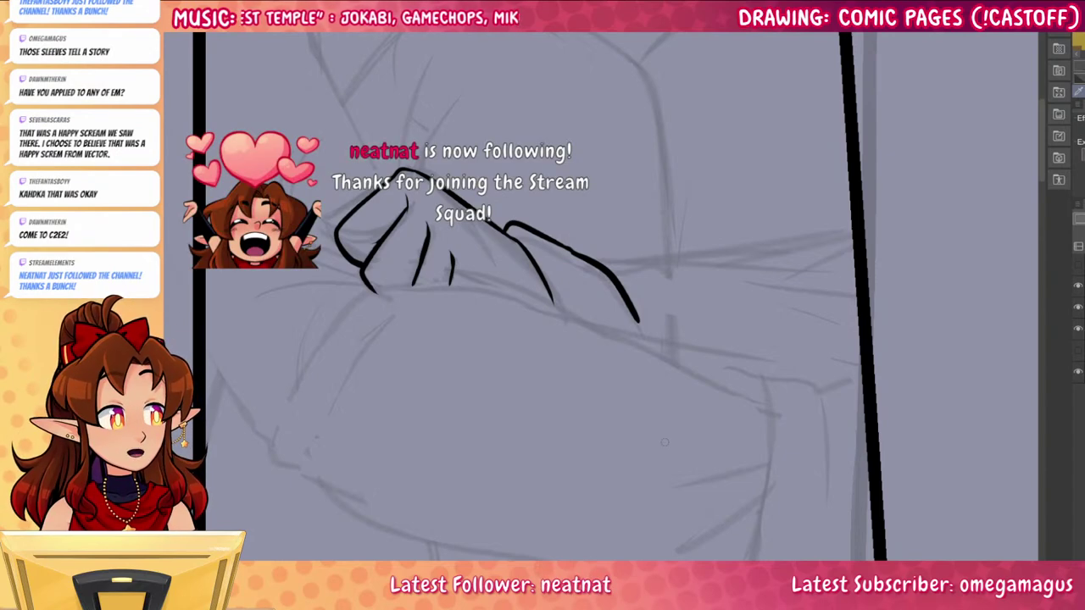
{"action": "left_click_drag", "start_coordinate": [726, 408], "coordinate": [888, 370]}
{"action": "mouse_move", "coordinate": [620, 246]}
{"action": "left_mouse_down"}
{"action": "mouse_move", "coordinate": [465, 312]}
{"action": "mouse_move", "coordinate": [451, 349]}
{"action": "left_mouse_up"}
{"action": "mouse_move", "coordinate": [626, 246]}
{"action": "left_mouse_down"}
{"action": "mouse_move", "coordinate": [519, 261]}
{"action": "mouse_move", "coordinate": [448, 398]}
{"action": "left_mouse_up"}
{"action": "left_click_drag", "start_coordinate": [507, 296], "coordinate": [451, 396]}
{"action": "left_click_drag", "start_coordinate": [529, 244], "coordinate": [418, 265]}
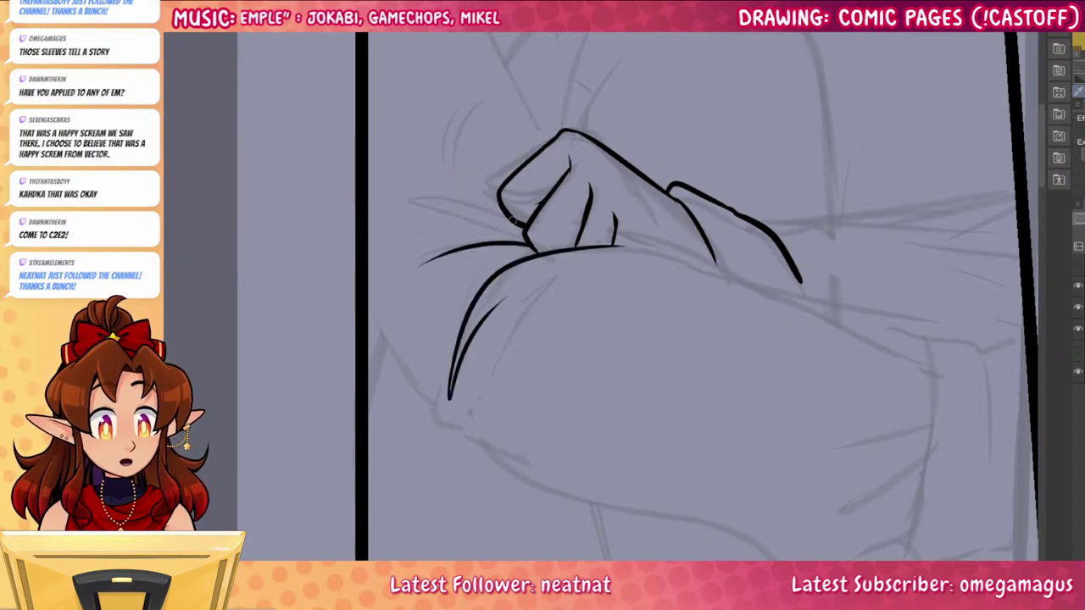
Ink the narrow pointed fabric fold extending outward from the outer finger
{"action": "left_click_drag", "start_coordinate": [513, 222], "coordinate": [392, 195]}
{"action": "key", "text": "ctrl+z"}
{"action": "mouse_move", "coordinate": [521, 226]}
{"action": "left_mouse_down"}
{"action": "mouse_move", "coordinate": [408, 212]}
{"action": "mouse_move", "coordinate": [480, 227]}
{"action": "left_mouse_up"}
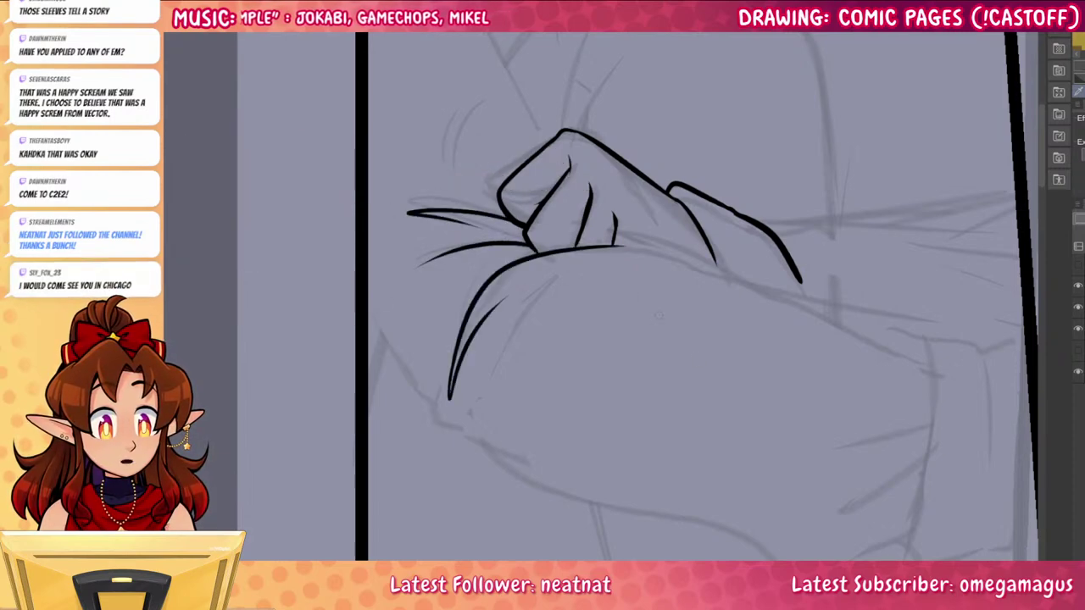
Thicken and extend the middle finger line so it meets the sleeve edge
{"action": "left_click_drag", "start_coordinate": [751, 427], "coordinate": [662, 492]}
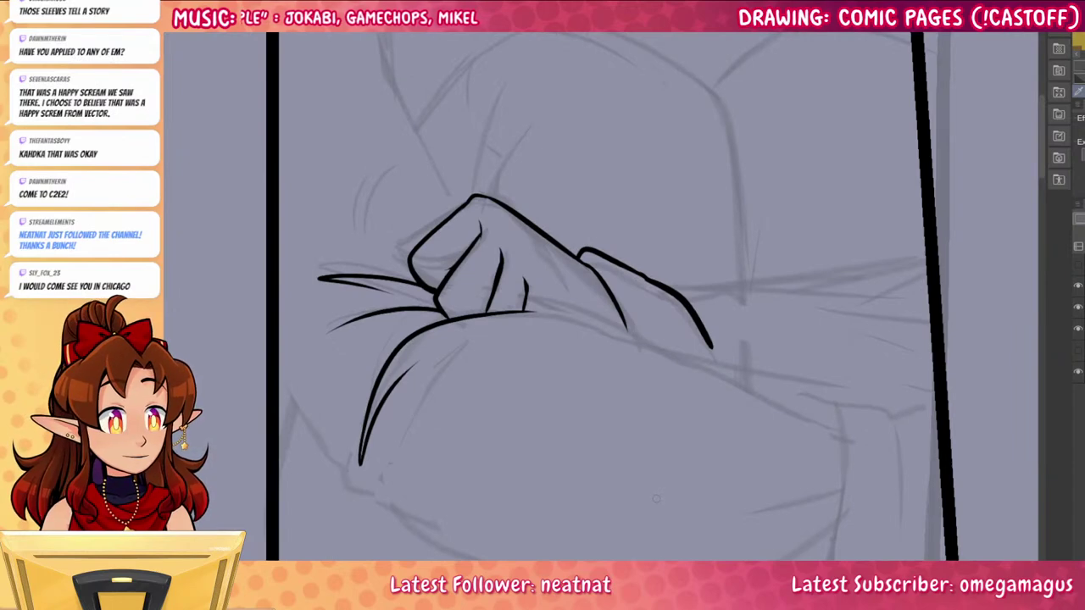
{"action": "mouse_move", "coordinate": [498, 271]}
{"action": "left_mouse_down"}
{"action": "mouse_move", "coordinate": [484, 315]}
{"action": "mouse_move", "coordinate": [522, 311]}
{"action": "left_mouse_up"}
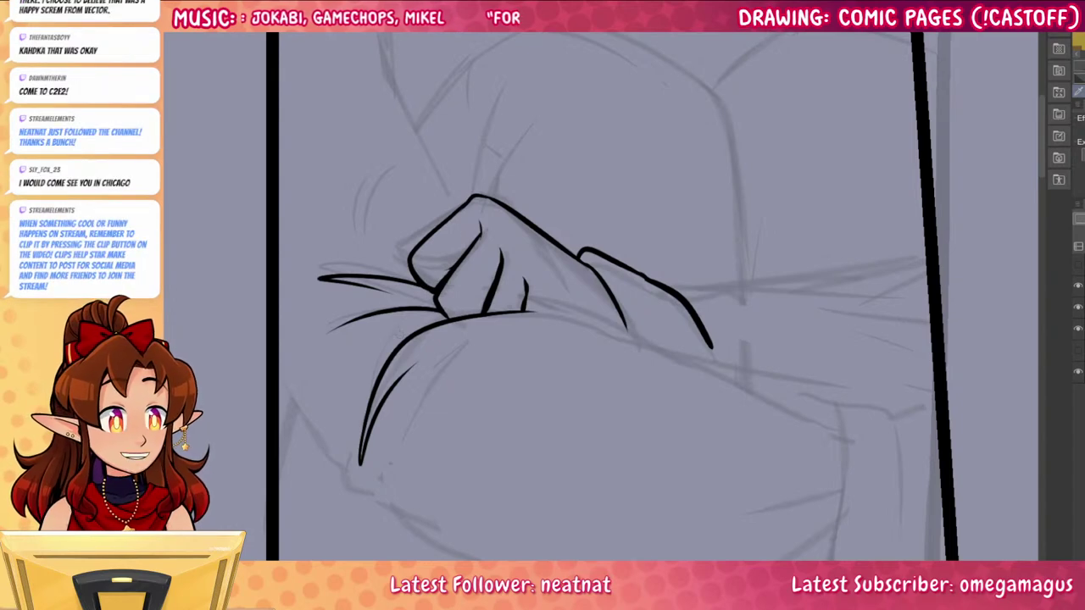
{"action": "left_click_drag", "start_coordinate": [717, 432], "coordinate": [636, 422]}
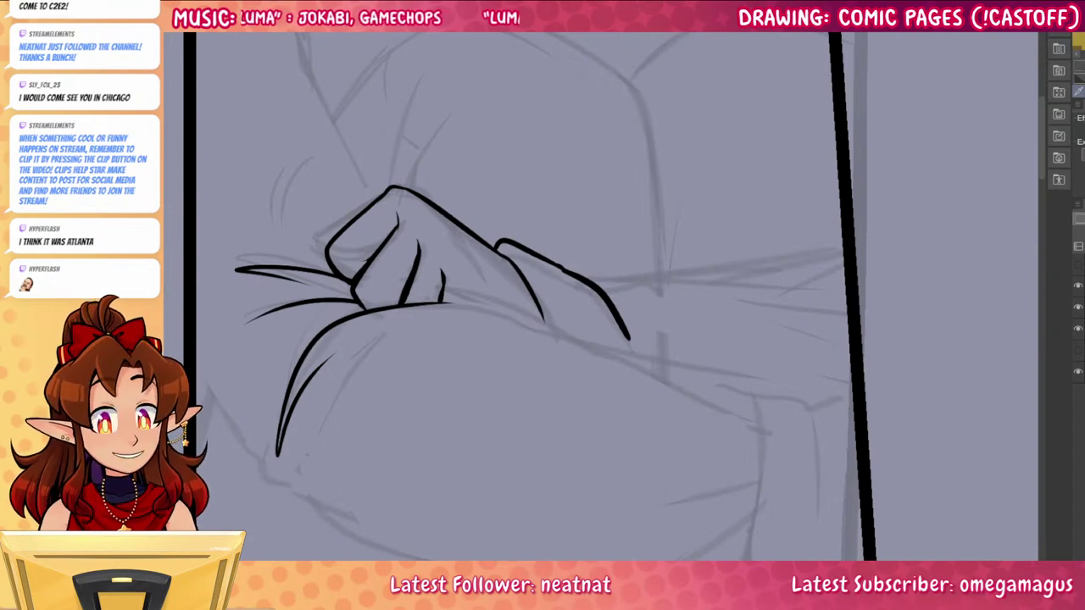
{"action": "left_click_drag", "start_coordinate": [594, 323], "coordinate": [709, 282]}
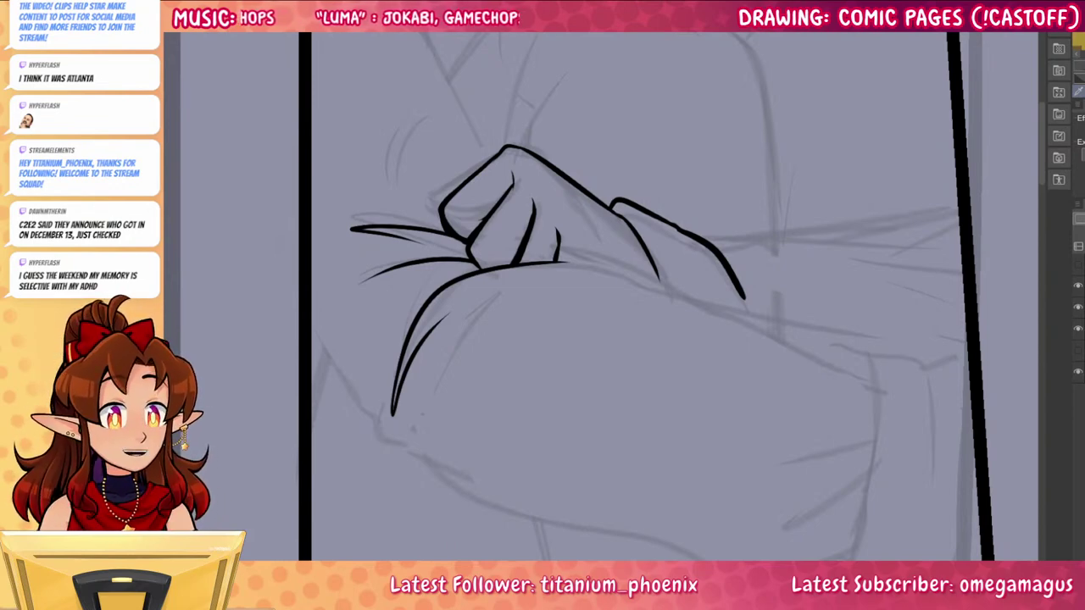
Ink the rounded fingertip that shows behind the outer finger of the gripping hand
{"action": "mouse_move", "coordinate": [840, 434]}
{"action": "left_mouse_down"}
{"action": "mouse_move", "coordinate": [909, 527]}
{"action": "mouse_move", "coordinate": [898, 549]}
{"action": "left_mouse_up"}
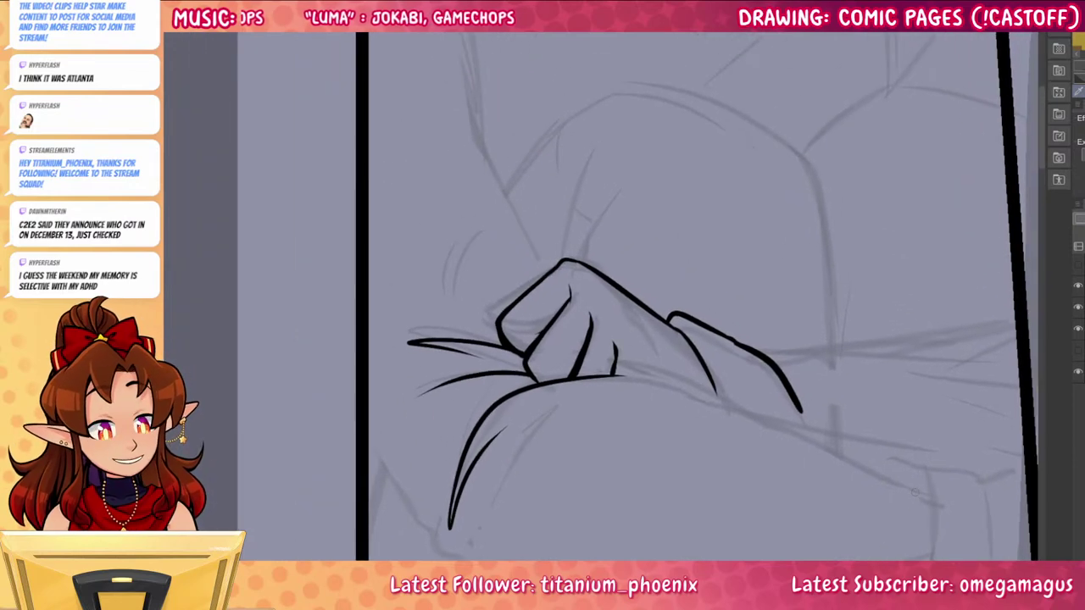
{"action": "mouse_move", "coordinate": [537, 282]}
{"action": "left_mouse_down"}
{"action": "mouse_move", "coordinate": [491, 304]}
{"action": "mouse_move", "coordinate": [498, 314]}
{"action": "left_mouse_up"}
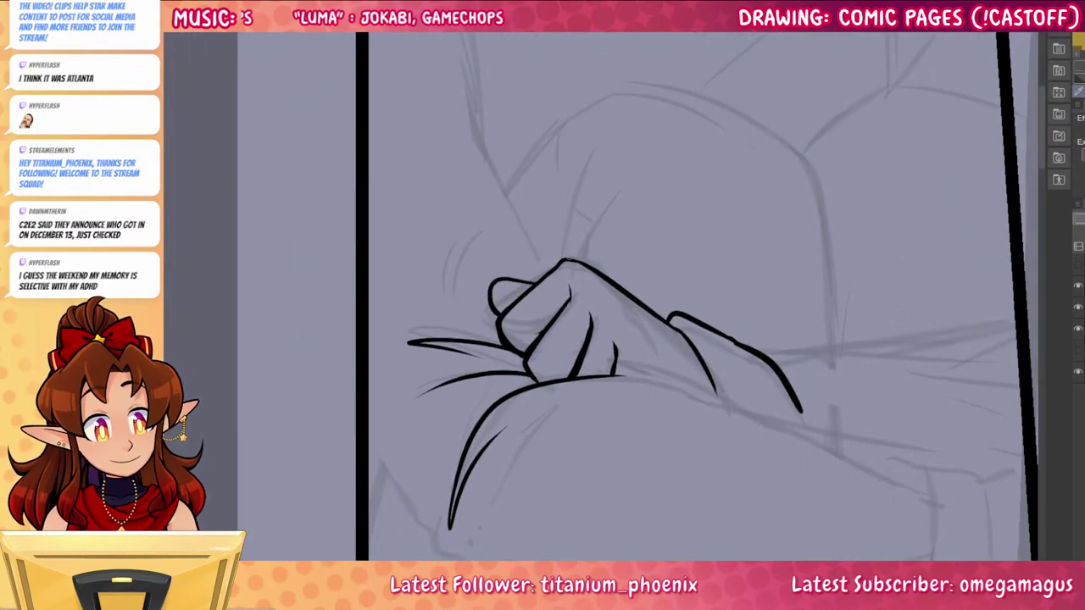
{"action": "left_click_drag", "start_coordinate": [721, 387], "coordinate": [676, 283]}
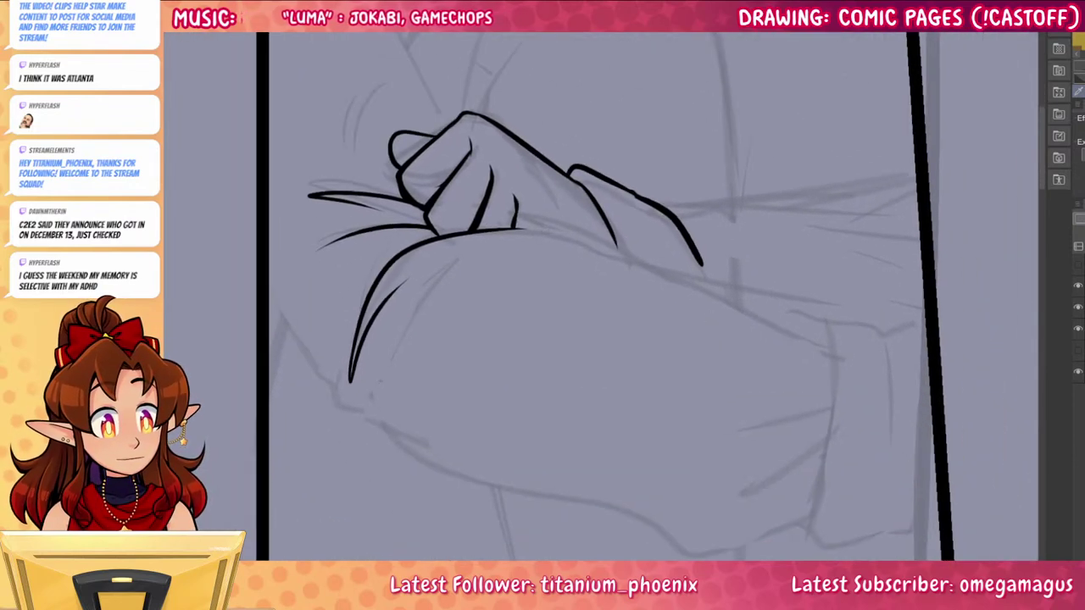
{"action": "left_click_drag", "start_coordinate": [543, 227], "coordinate": [439, 273]}
{"action": "left_click_drag", "start_coordinate": [520, 227], "coordinate": [650, 275]}
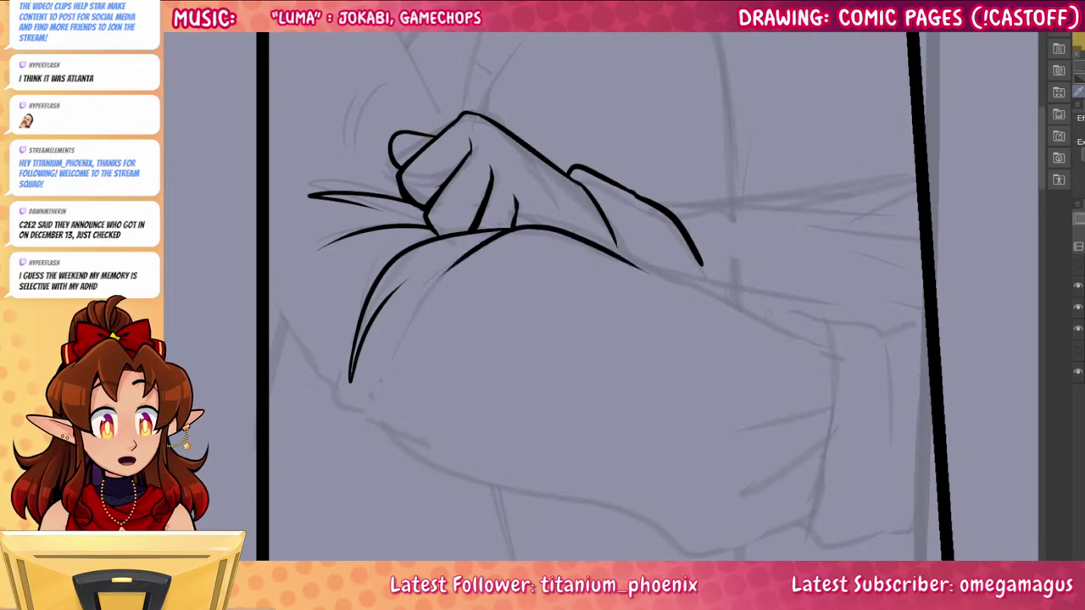
{"action": "key", "text": "ctrl+z"}
{"action": "key", "text": "ctrl+z"}
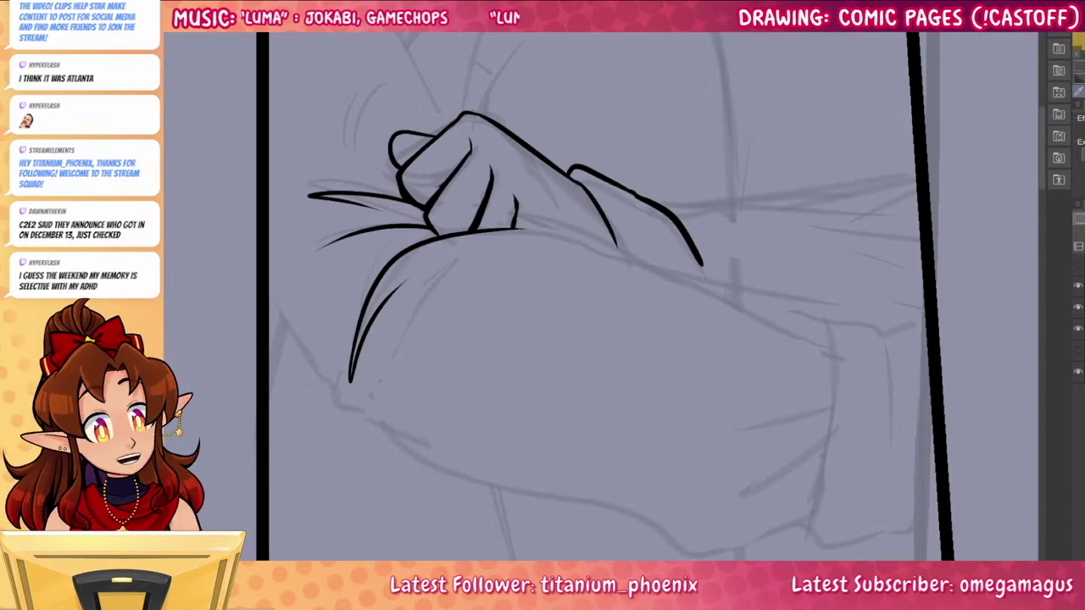
Ink the sleeve's upper edge from beneath the fingers along the sketch, curving down around the corner of the sleeve opening
{"action": "mouse_move", "coordinate": [515, 229]}
{"action": "left_mouse_down"}
{"action": "mouse_move", "coordinate": [558, 230]}
{"action": "mouse_move", "coordinate": [520, 228]}
{"action": "mouse_move", "coordinate": [596, 244]}
{"action": "mouse_move", "coordinate": [801, 320]}
{"action": "left_mouse_up"}
{"action": "key", "text": "ctrl+z"}
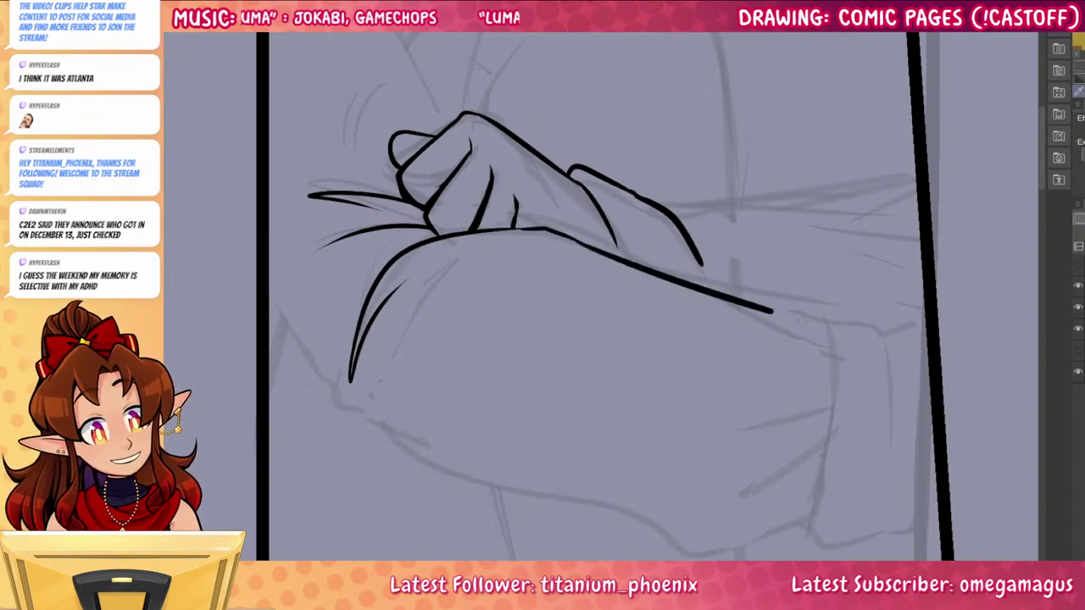
{"action": "key", "text": "ctrl+z"}
{"action": "mouse_move", "coordinate": [585, 244]}
{"action": "left_mouse_down"}
{"action": "mouse_move", "coordinate": [812, 317]}
{"action": "mouse_move", "coordinate": [843, 403]}
{"action": "left_mouse_up"}
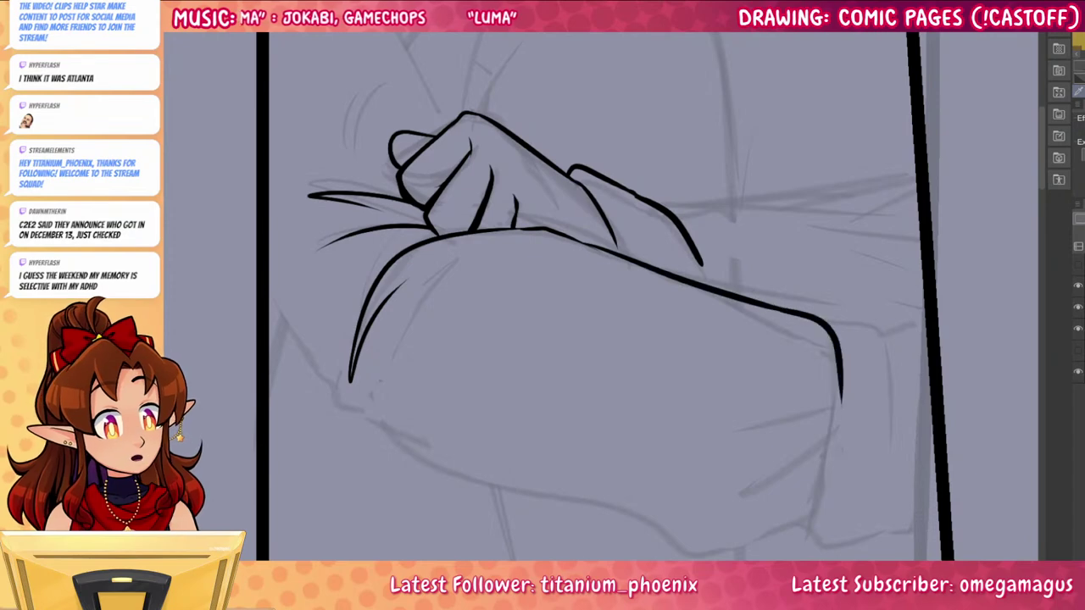
Extend the back-of-hand line at the wrist to meet the sleeve's upper edge and ink a short crease branching below it
{"action": "left_click_drag", "start_coordinate": [905, 492], "coordinate": [879, 422]}
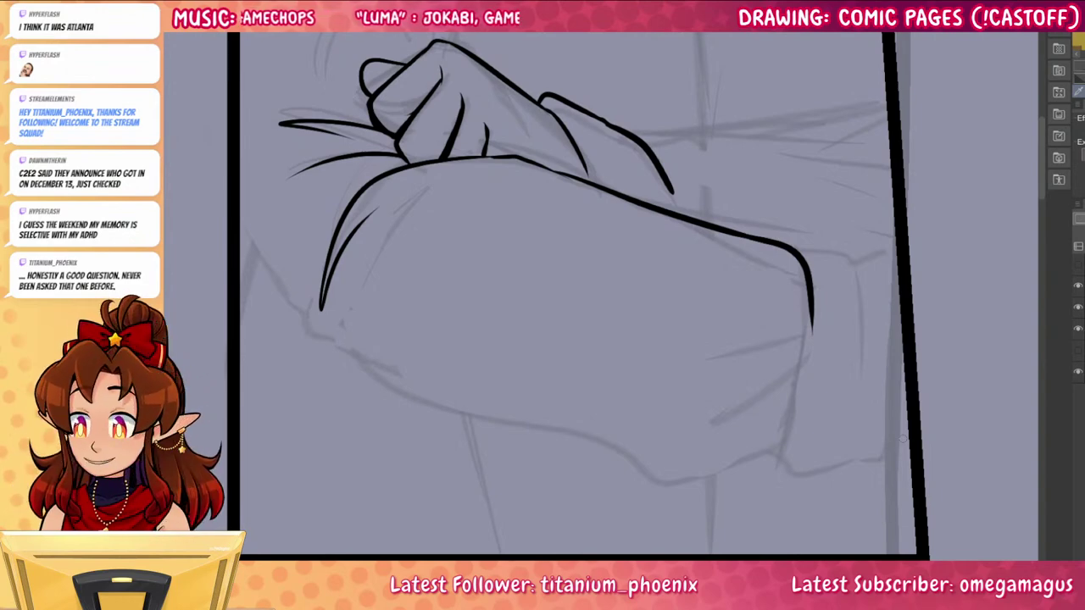
{"action": "left_click_drag", "start_coordinate": [876, 467], "coordinate": [912, 402]}
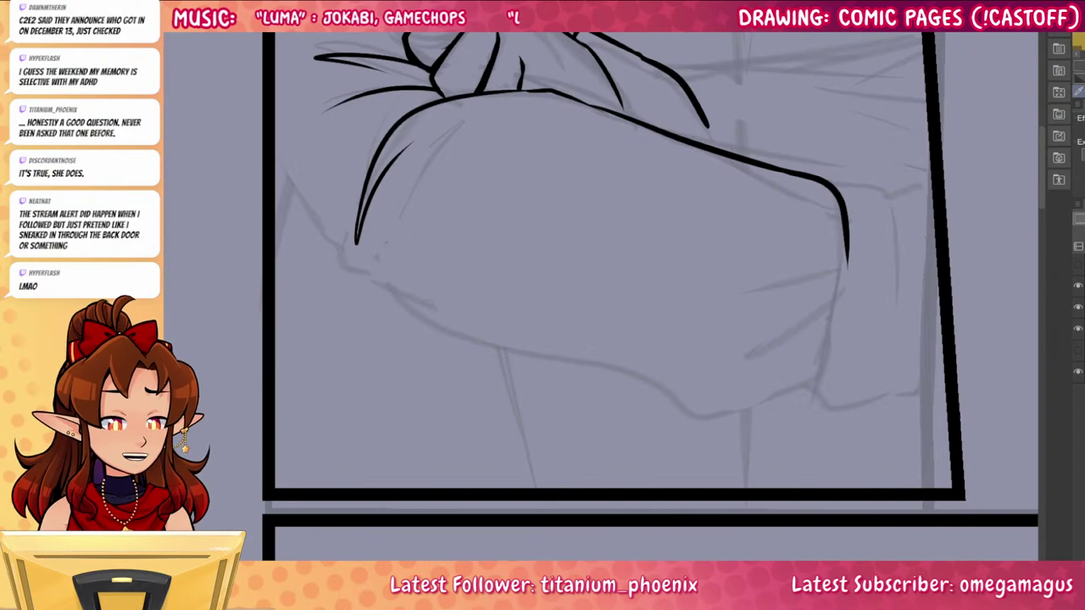
{"action": "scroll", "coordinate": [919, 497], "scroll_direction": "up", "scroll_amount": 3}
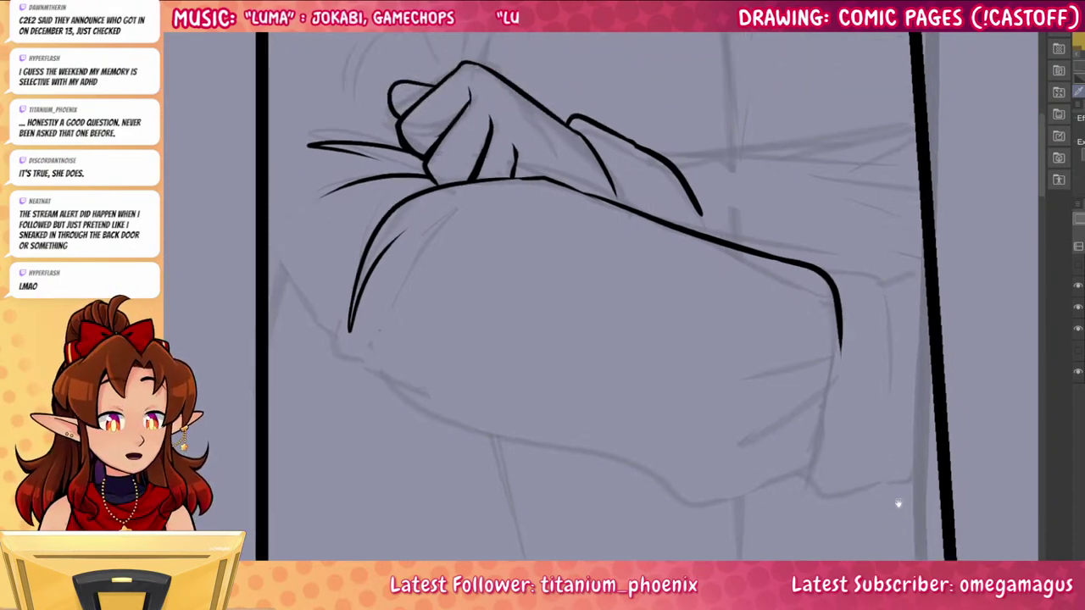
{"action": "left_click_drag", "start_coordinate": [609, 185], "coordinate": [616, 208]}
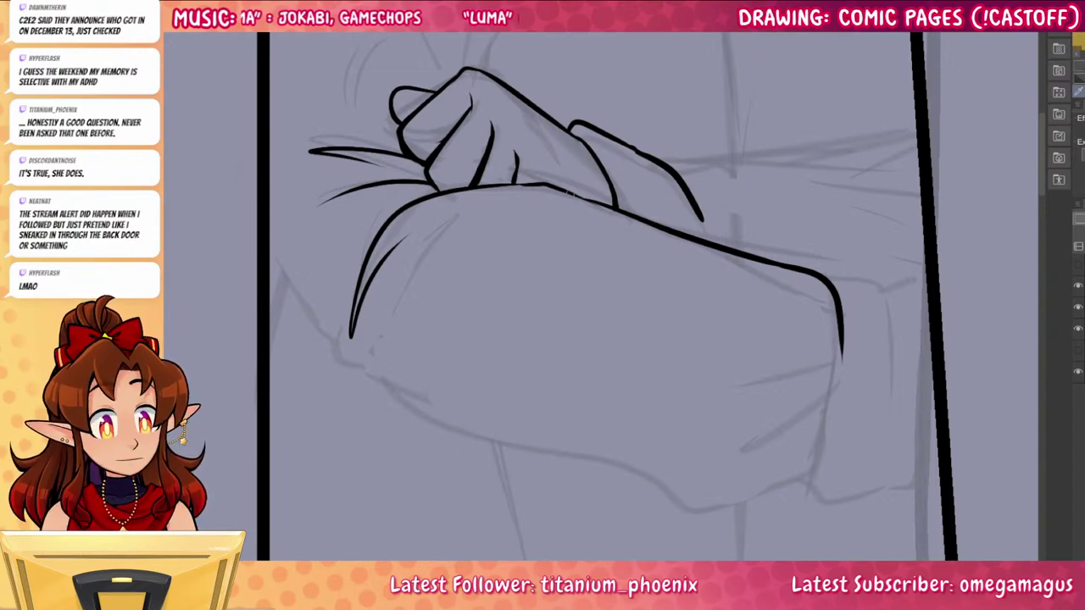
{"action": "mouse_move", "coordinate": [574, 195]}
{"action": "left_mouse_down"}
{"action": "mouse_move", "coordinate": [630, 242]}
{"action": "mouse_move", "coordinate": [619, 223]}
{"action": "mouse_move", "coordinate": [632, 232]}
{"action": "left_mouse_up"}
{"action": "key", "text": "ctrl+z"}
{"action": "key", "text": "ctrl+z"}
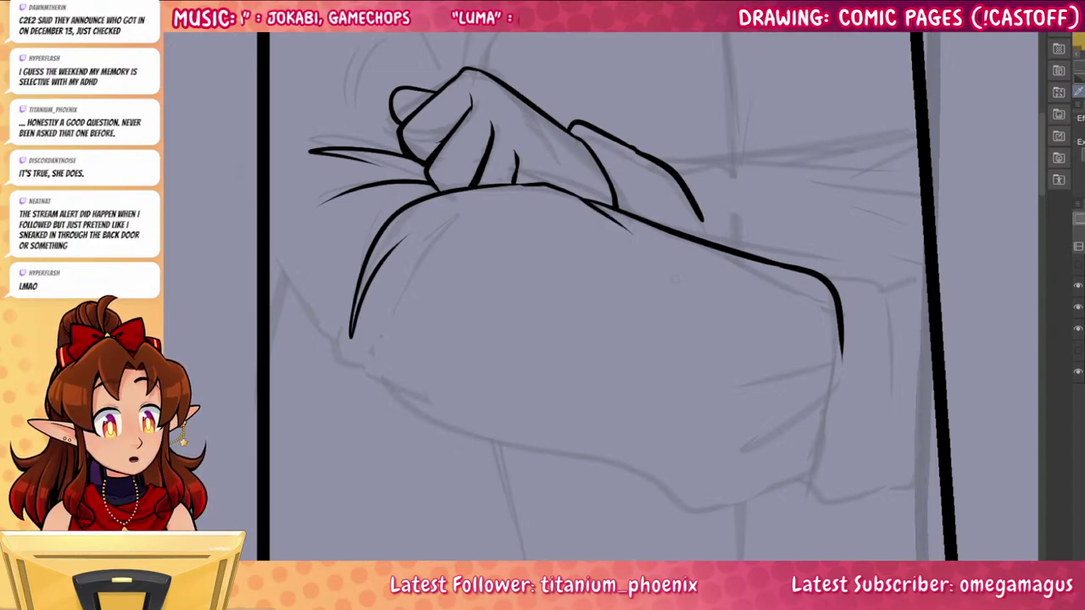
Ink the sleeve's lower contour from the panel border around to the opening, with a slanted crease at the opening
{"action": "mouse_move", "coordinate": [914, 487]}
{"action": "left_mouse_down"}
{"action": "mouse_move", "coordinate": [805, 484]}
{"action": "mouse_move", "coordinate": [871, 392]}
{"action": "left_mouse_up"}
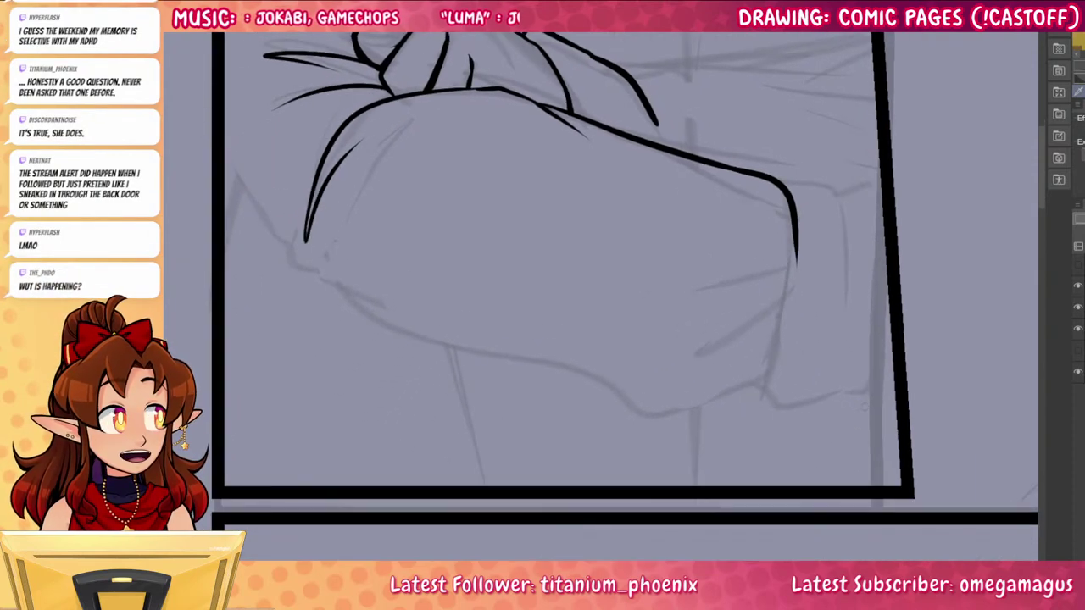
{"action": "mouse_move", "coordinate": [217, 151]}
{"action": "left_mouse_down"}
{"action": "mouse_move", "coordinate": [285, 293]}
{"action": "mouse_move", "coordinate": [361, 329]}
{"action": "mouse_move", "coordinate": [563, 395]}
{"action": "mouse_move", "coordinate": [747, 368]}
{"action": "left_mouse_up"}
{"action": "key", "text": "ctrl+z"}
{"action": "mouse_move", "coordinate": [332, 321]}
{"action": "left_mouse_down"}
{"action": "mouse_move", "coordinate": [674, 410]}
{"action": "mouse_move", "coordinate": [739, 370]}
{"action": "left_mouse_up"}
{"action": "key", "text": "ctrl+z"}
{"action": "mouse_move", "coordinate": [331, 320]}
{"action": "left_mouse_down"}
{"action": "mouse_move", "coordinate": [674, 417]}
{"action": "mouse_move", "coordinate": [755, 383]}
{"action": "mouse_move", "coordinate": [769, 363]}
{"action": "mouse_move", "coordinate": [795, 251]}
{"action": "mouse_move", "coordinate": [719, 346]}
{"action": "left_mouse_up"}
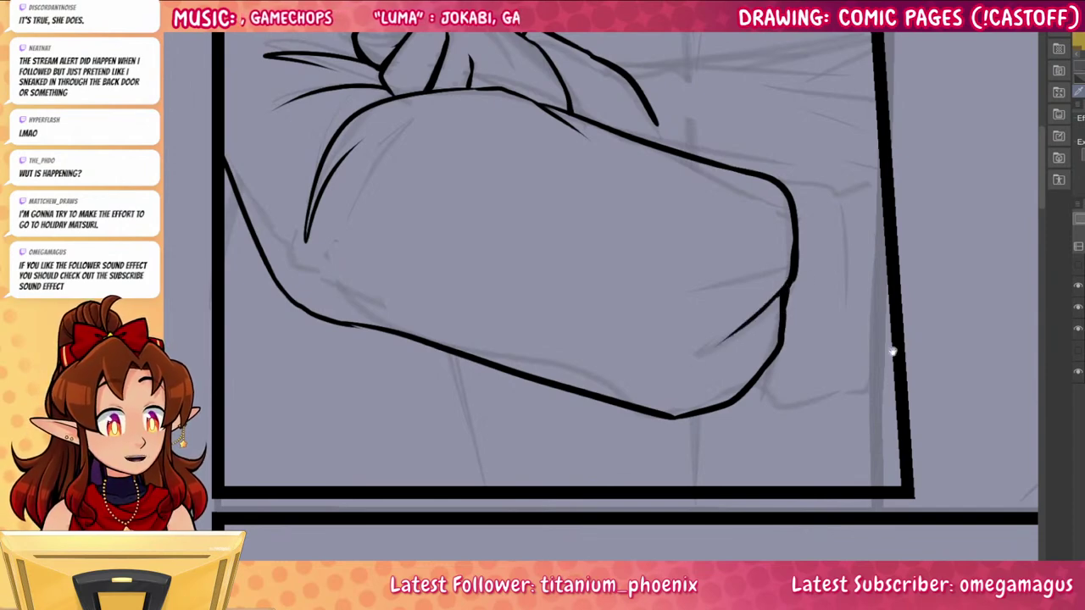
Ink the wavy upper edge of the inner cloth from the sleeve opening to the panel border
{"action": "left_click_drag", "start_coordinate": [892, 351], "coordinate": [807, 365]}
{"action": "mouse_move", "coordinate": [698, 203]}
{"action": "left_mouse_down"}
{"action": "mouse_move", "coordinate": [718, 193]}
{"action": "mouse_move", "coordinate": [789, 282]}
{"action": "mouse_move", "coordinate": [787, 306]}
{"action": "mouse_move", "coordinate": [763, 203]}
{"action": "mouse_move", "coordinate": [797, 198]}
{"action": "left_mouse_up"}
{"action": "key", "text": "ctrl+z"}
{"action": "mouse_move", "coordinate": [668, 396]}
{"action": "left_mouse_down"}
{"action": "mouse_move", "coordinate": [681, 412]}
{"action": "mouse_move", "coordinate": [746, 399]}
{"action": "left_mouse_up"}
{"action": "mouse_move", "coordinate": [741, 399]}
{"action": "left_mouse_down"}
{"action": "mouse_move", "coordinate": [770, 397]}
{"action": "mouse_move", "coordinate": [807, 364]}
{"action": "left_mouse_up"}
{"action": "key", "text": "ctrl+z"}
{"action": "key", "text": "ctrl+z"}
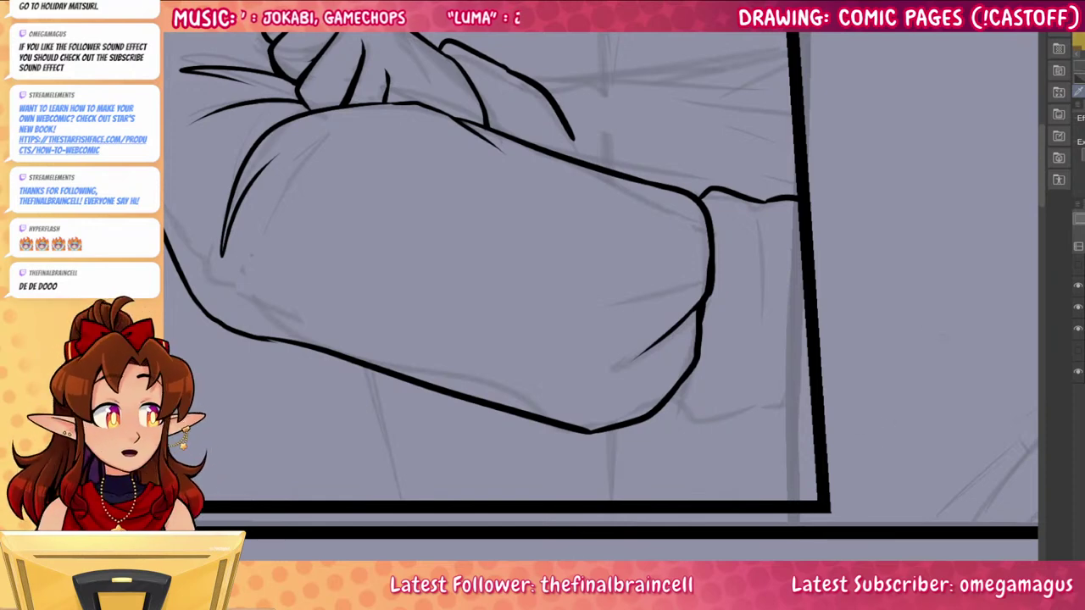
Ink the inner cloth's lower edge from the sleeve opening to the panel border and clean up the stray line ends
{"action": "left_click_drag", "start_coordinate": [862, 433], "coordinate": [846, 396]}
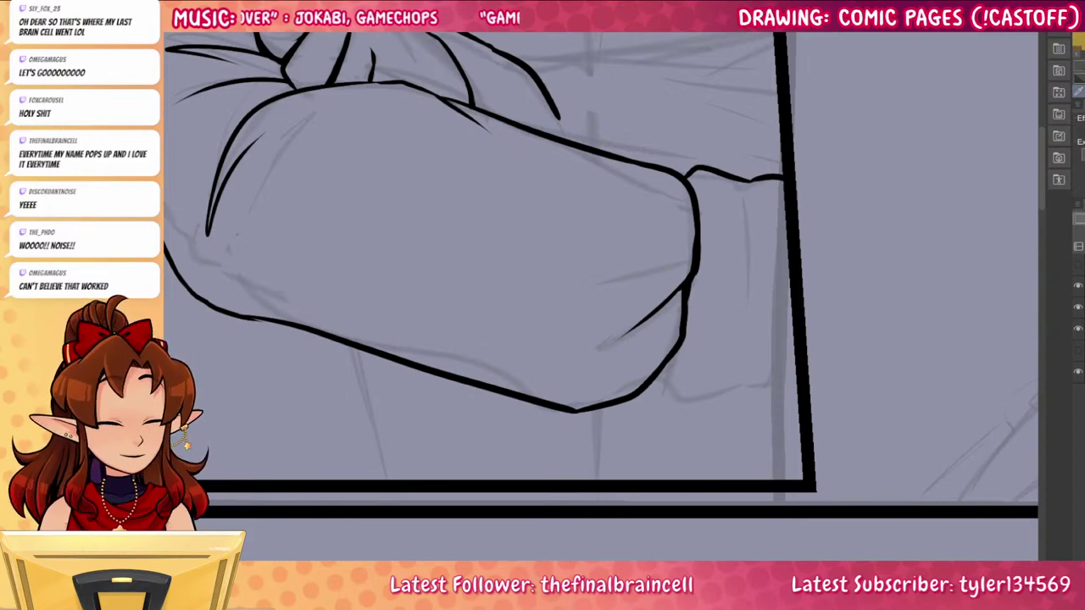
{"action": "left_click_drag", "start_coordinate": [741, 391], "coordinate": [789, 438]}
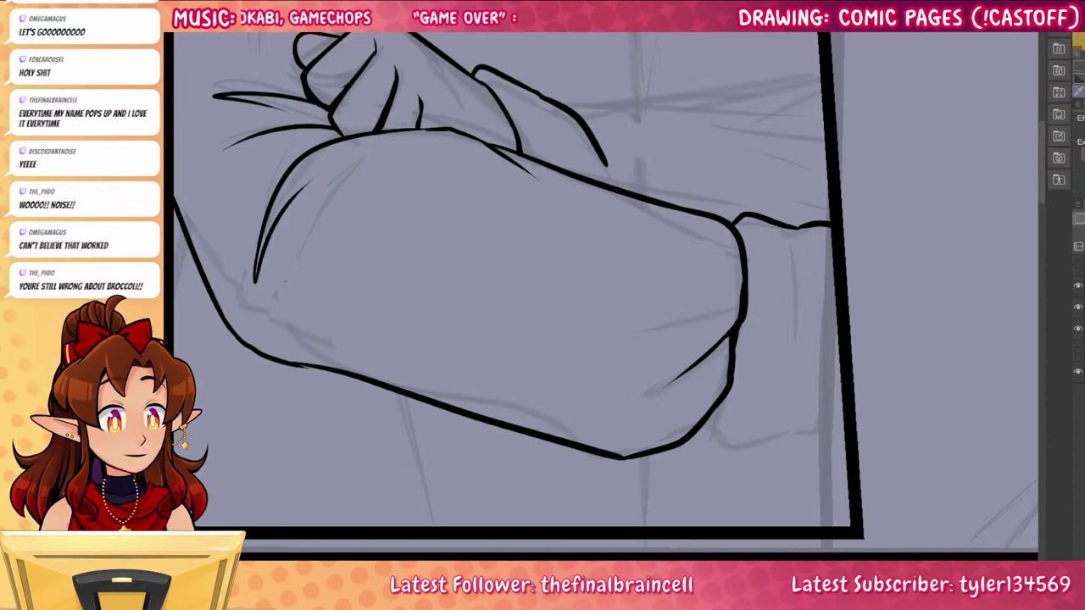
{"action": "mouse_move", "coordinate": [734, 349]}
{"action": "left_mouse_down"}
{"action": "mouse_move", "coordinate": [725, 424]}
{"action": "mouse_move", "coordinate": [757, 447]}
{"action": "mouse_move", "coordinate": [855, 384]}
{"action": "left_mouse_up"}
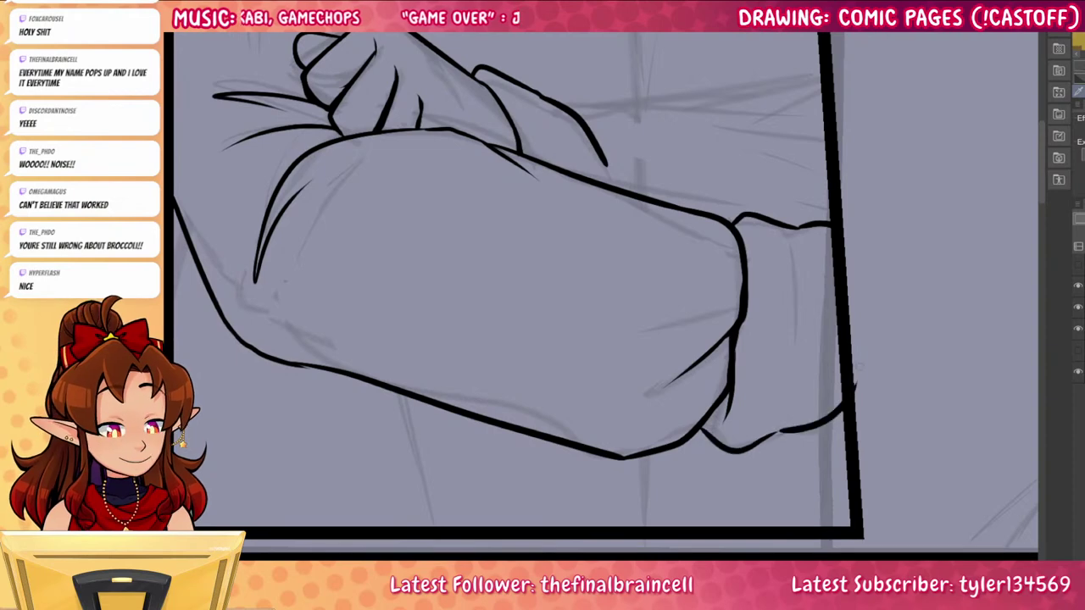
{"action": "left_click_drag", "start_coordinate": [768, 436], "coordinate": [795, 429]}
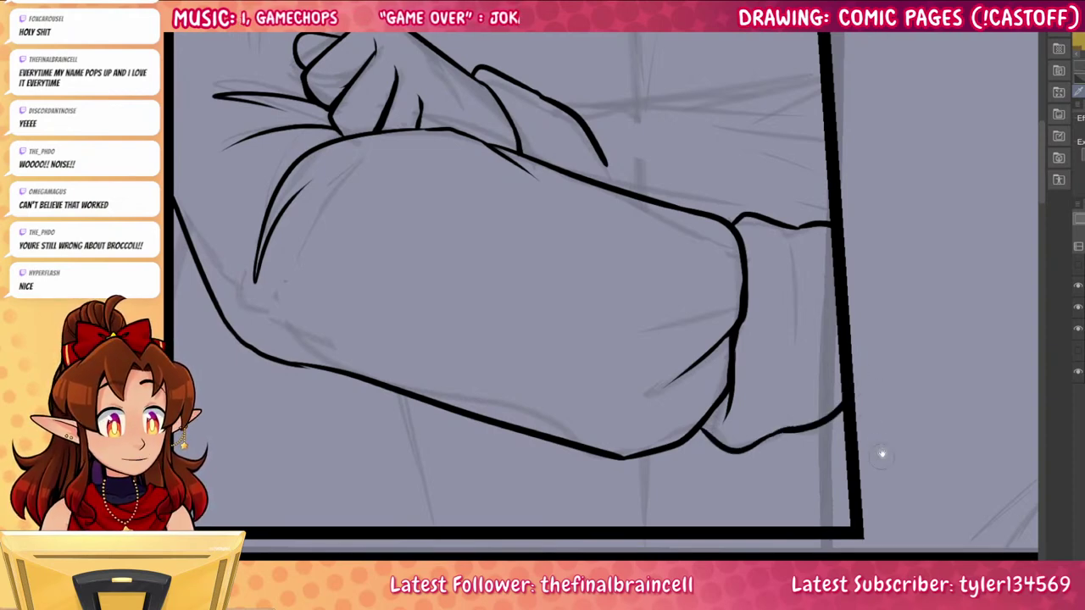
Close the gripping hand's cuff line against the sleeve and ink the upper edge of its forearm to the panel border with a small crease
{"action": "left_click_drag", "start_coordinate": [878, 340], "coordinate": [936, 437]}
{"action": "left_click_drag", "start_coordinate": [660, 254], "coordinate": [672, 286]}
{"action": "left_click_drag", "start_coordinate": [624, 201], "coordinate": [882, 201]}
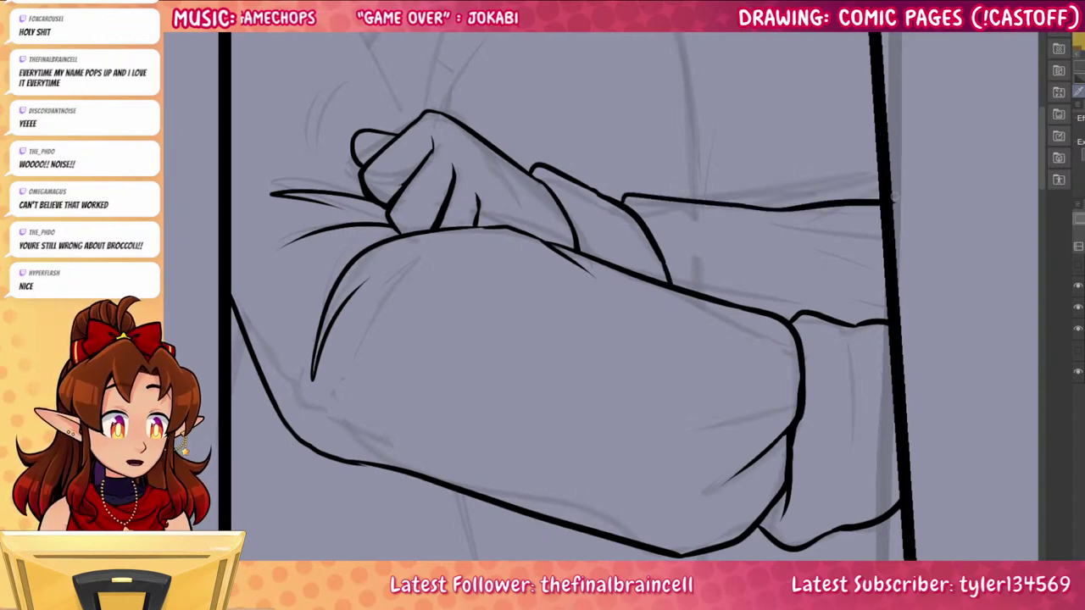
{"action": "left_click_drag", "start_coordinate": [795, 211], "coordinate": [828, 220]}
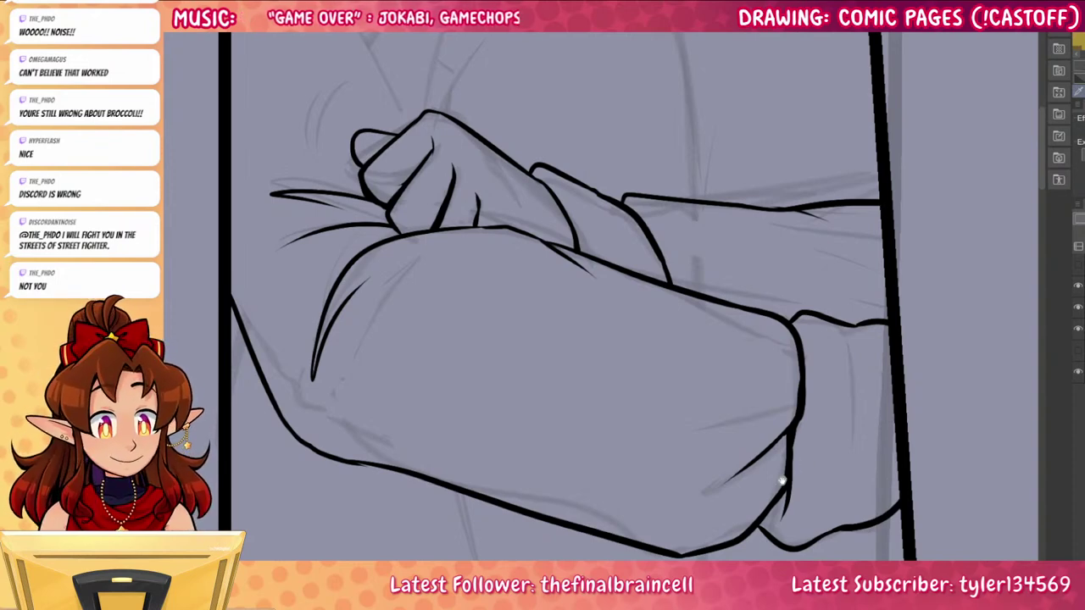
Ink the long fabric line rising from the gripping fist toward the panel's upper border, with a short overlapping crease
{"action": "left_click_drag", "start_coordinate": [783, 480], "coordinate": [830, 578]}
{"action": "left_click_drag", "start_coordinate": [793, 388], "coordinate": [824, 561]}
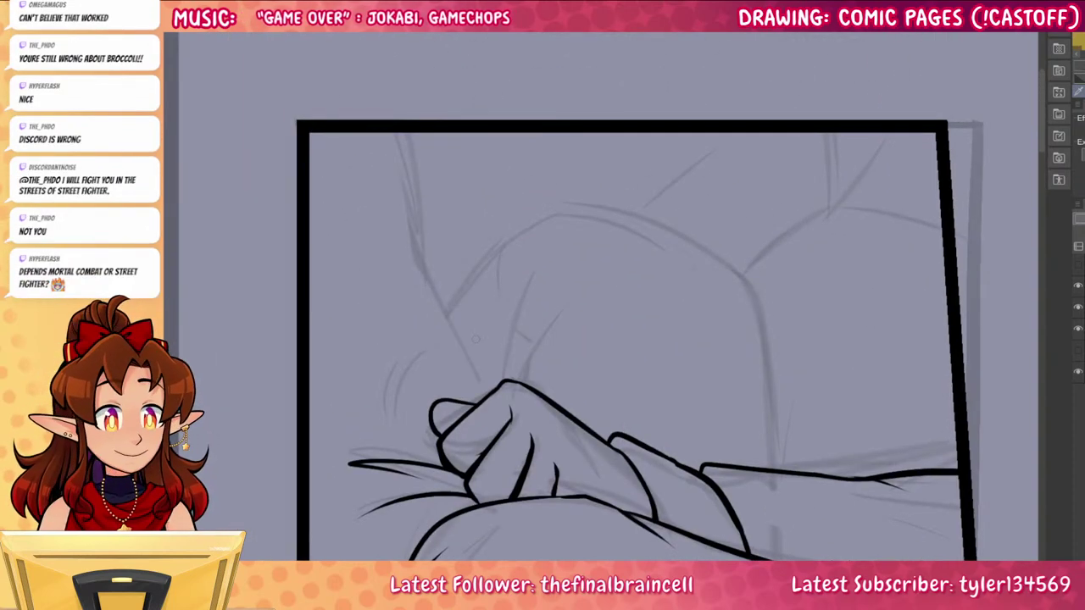
{"action": "mouse_move", "coordinate": [485, 400]}
{"action": "left_mouse_down"}
{"action": "mouse_move", "coordinate": [434, 292]}
{"action": "mouse_move", "coordinate": [405, 165]}
{"action": "left_mouse_up"}
{"action": "mouse_move", "coordinate": [423, 269]}
{"action": "left_mouse_down"}
{"action": "mouse_move", "coordinate": [403, 190]}
{"action": "mouse_move", "coordinate": [435, 293]}
{"action": "left_mouse_up"}
{"action": "key", "text": "ctrl+z"}
{"action": "key", "text": "ctrl+z"}
{"action": "key", "text": "ctrl+z"}
{"action": "left_click_drag", "start_coordinate": [406, 211], "coordinate": [429, 283]}
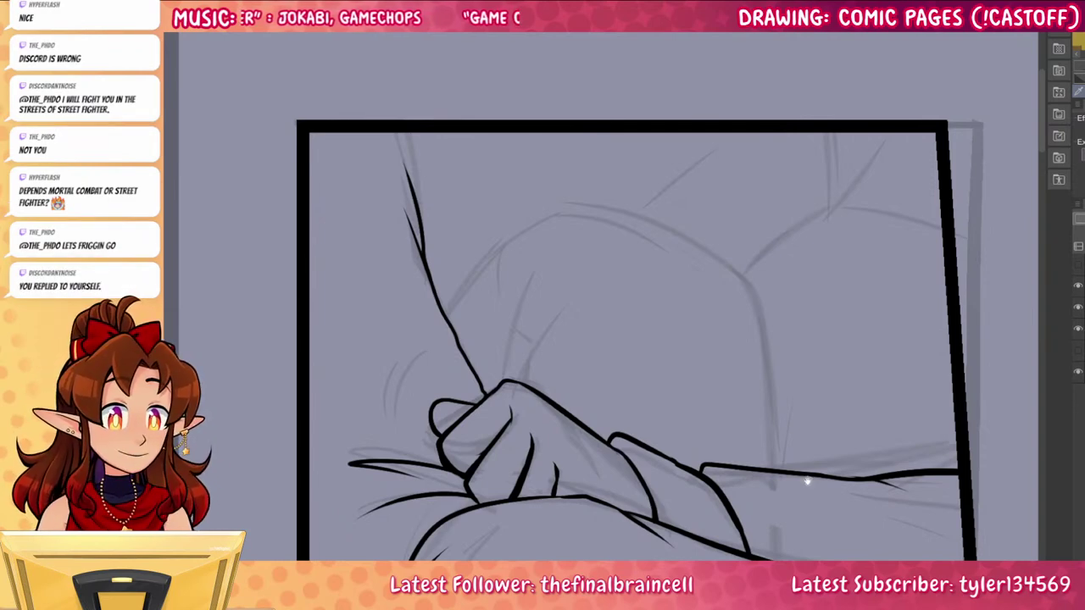
Ink the large rounded contour behind the fist, from the long fabric line over and down to the forearm
{"action": "left_click_drag", "start_coordinate": [808, 480], "coordinate": [786, 431]}
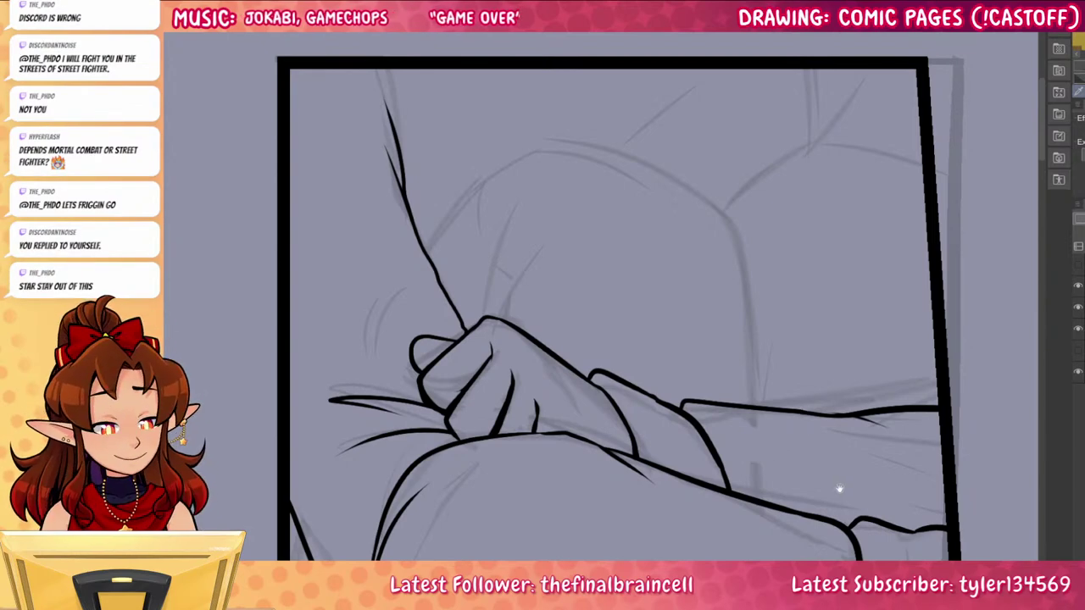
{"action": "left_click_drag", "start_coordinate": [840, 489], "coordinate": [823, 446]}
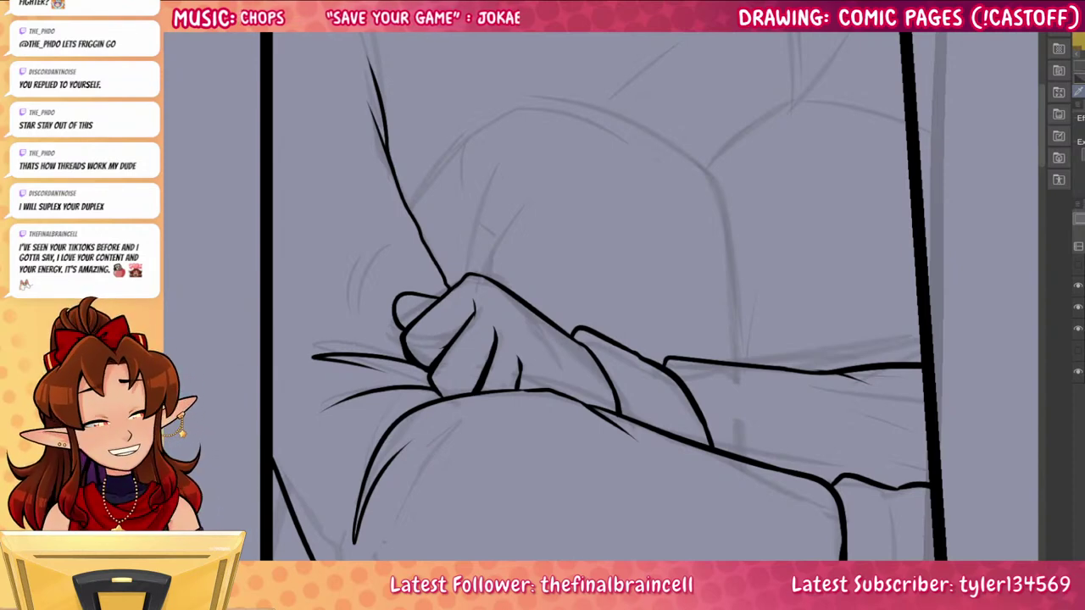
{"action": "left_click_drag", "start_coordinate": [948, 485], "coordinate": [1046, 528]}
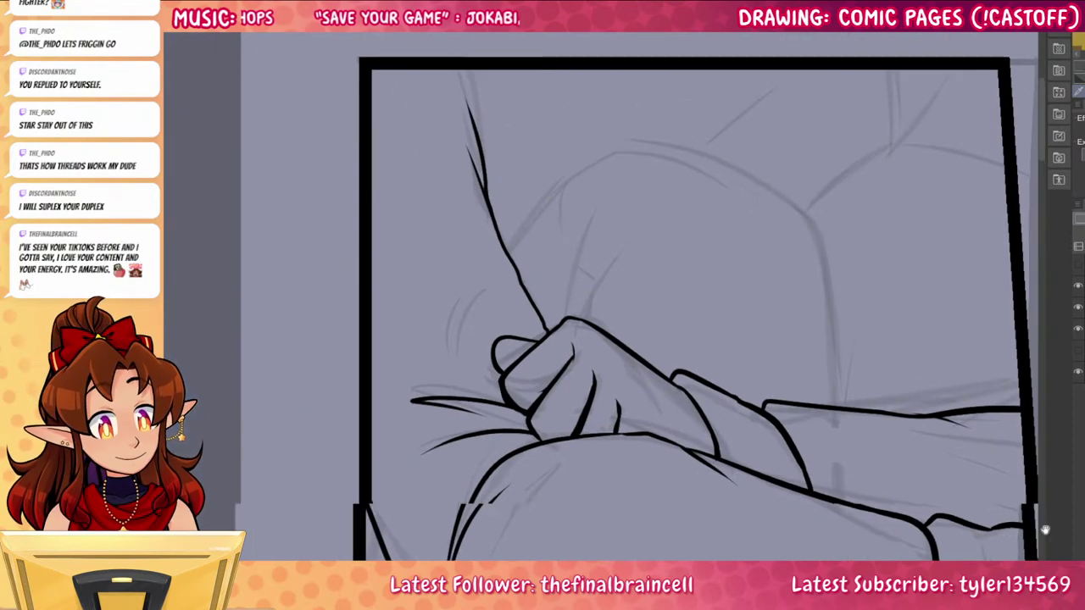
{"action": "mouse_move", "coordinate": [504, 243]}
{"action": "left_mouse_down"}
{"action": "mouse_move", "coordinate": [527, 201]}
{"action": "mouse_move", "coordinate": [657, 132]}
{"action": "left_mouse_up"}
{"action": "key", "text": "ctrl+z"}
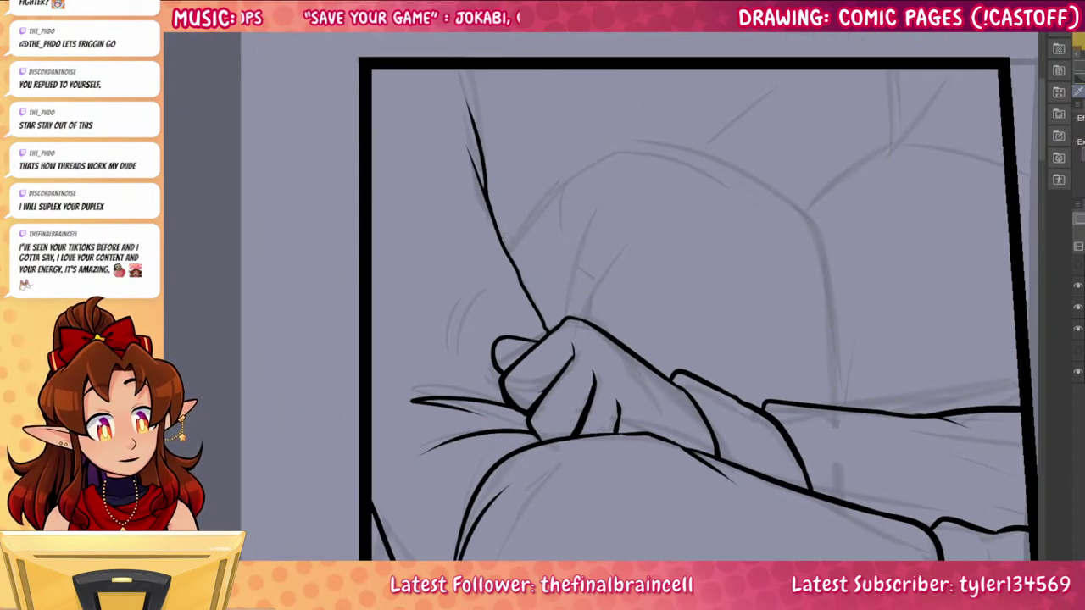
{"action": "mouse_move", "coordinate": [503, 244]}
{"action": "left_mouse_down"}
{"action": "mouse_move", "coordinate": [591, 163]}
{"action": "mouse_move", "coordinate": [736, 163]}
{"action": "mouse_move", "coordinate": [797, 241]}
{"action": "left_mouse_up"}
{"action": "key", "text": "ctrl+z"}
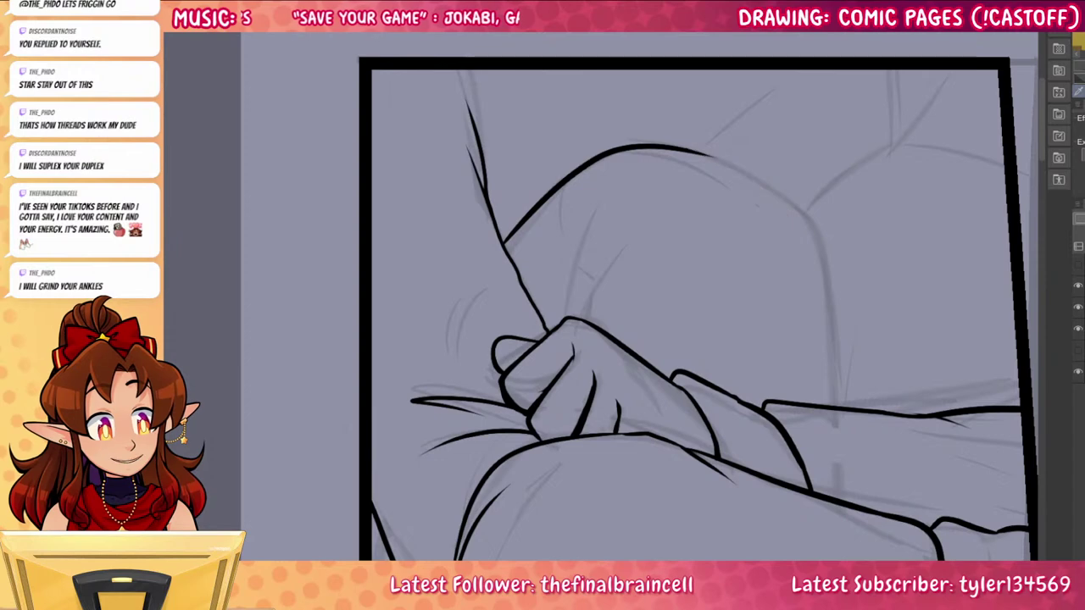
{"action": "mouse_move", "coordinate": [666, 149]}
{"action": "left_mouse_down"}
{"action": "mouse_move", "coordinate": [805, 224]}
{"action": "mouse_move", "coordinate": [844, 407]}
{"action": "left_mouse_up"}
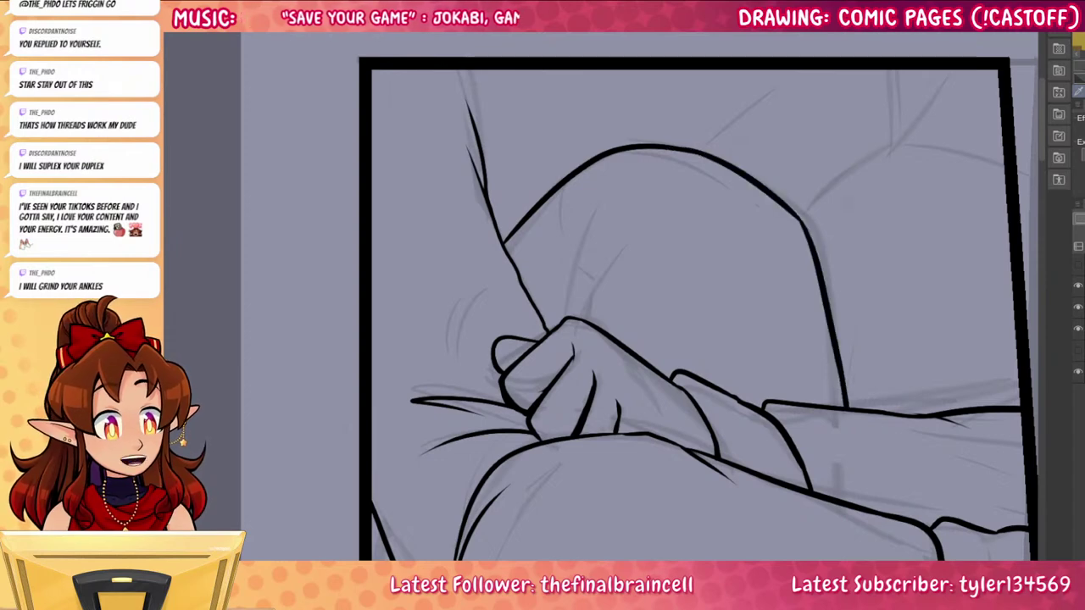
Ink the second rounded contour to the panel border and thicken the lines where the two rounded shapes meet
{"action": "left_click_drag", "start_coordinate": [915, 353], "coordinate": [774, 339]}
{"action": "mouse_move", "coordinate": [655, 200]}
{"action": "left_mouse_down"}
{"action": "mouse_move", "coordinate": [682, 201]}
{"action": "mouse_move", "coordinate": [779, 130]}
{"action": "mouse_move", "coordinate": [863, 141]}
{"action": "left_mouse_up"}
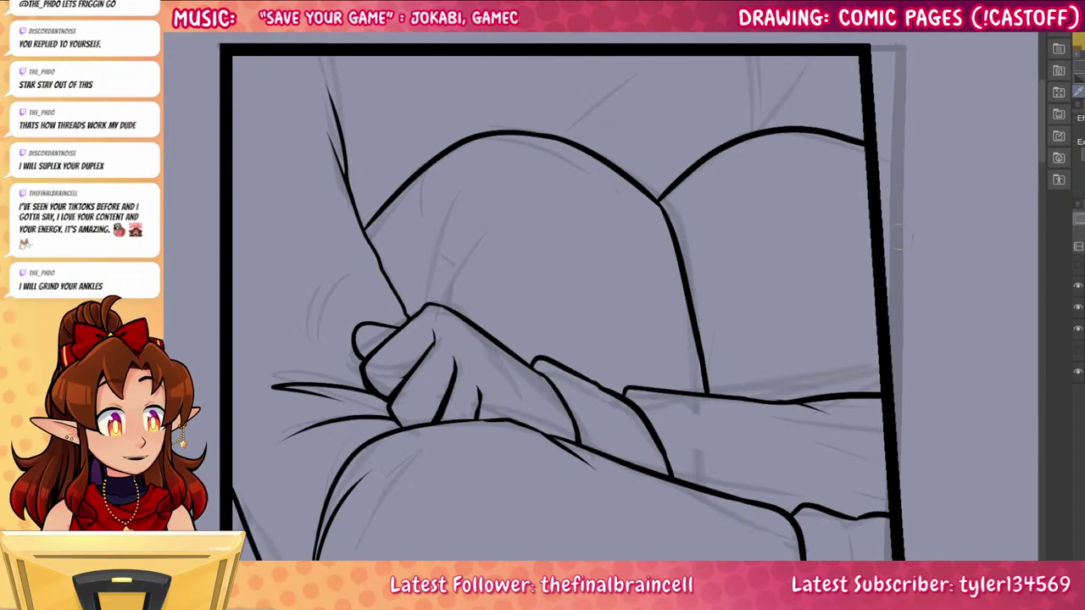
{"action": "left_click_drag", "start_coordinate": [659, 201], "coordinate": [695, 337]}
{"action": "key", "text": "ctrl+z"}
{"action": "key", "text": "ctrl+z"}
{"action": "mouse_move", "coordinate": [641, 186]}
{"action": "left_mouse_down"}
{"action": "mouse_move", "coordinate": [696, 357]}
{"action": "mouse_move", "coordinate": [692, 334]}
{"action": "left_mouse_up"}
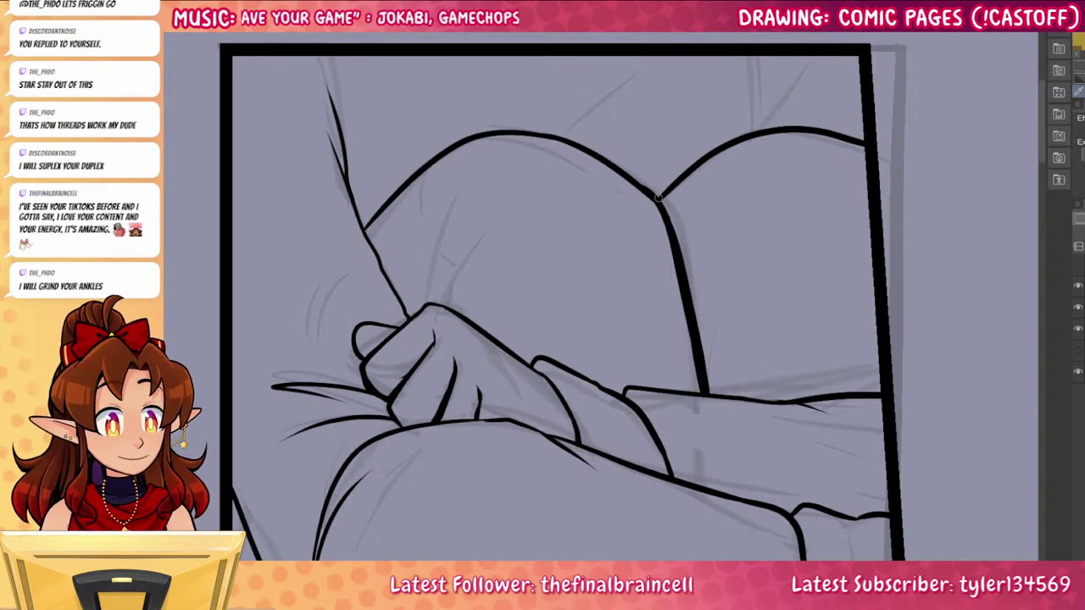
{"action": "mouse_move", "coordinate": [658, 199]}
{"action": "left_mouse_down"}
{"action": "mouse_move", "coordinate": [731, 149]}
{"action": "mouse_move", "coordinate": [787, 129]}
{"action": "left_mouse_up"}
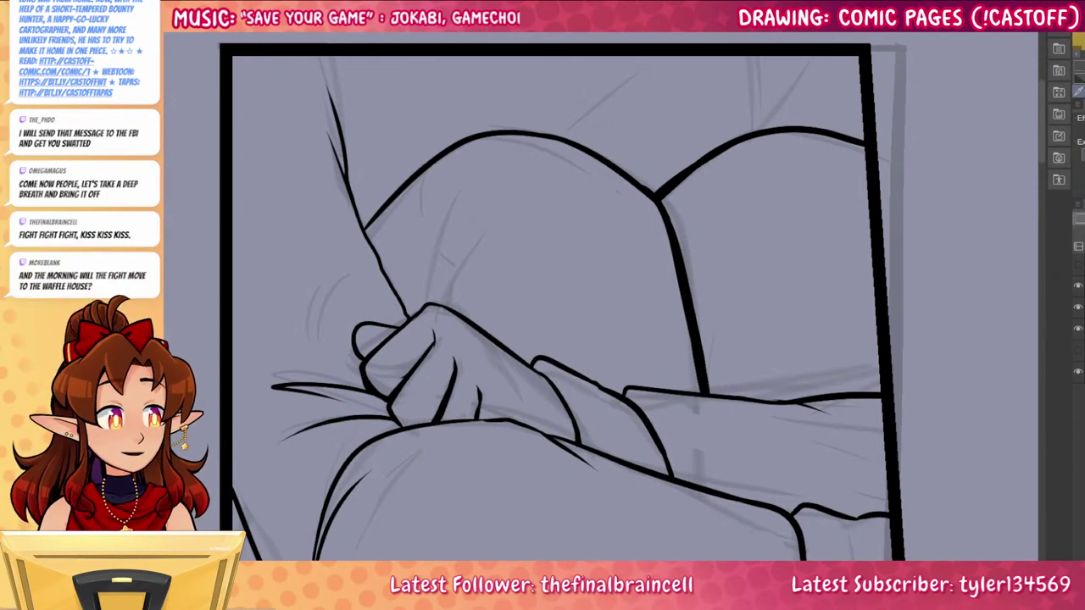
Ink short fabric creases above the gripping fist and fanning up from the upper edges of the two rounded shapes behind it
{"action": "left_click_drag", "start_coordinate": [837, 471], "coordinate": [882, 456]}
{"action": "mouse_move", "coordinate": [449, 298]}
{"action": "left_mouse_down"}
{"action": "mouse_move", "coordinate": [472, 222]}
{"action": "mouse_move", "coordinate": [447, 215]}
{"action": "mouse_move", "coordinate": [432, 262]}
{"action": "mouse_move", "coordinate": [456, 306]}
{"action": "left_mouse_up"}
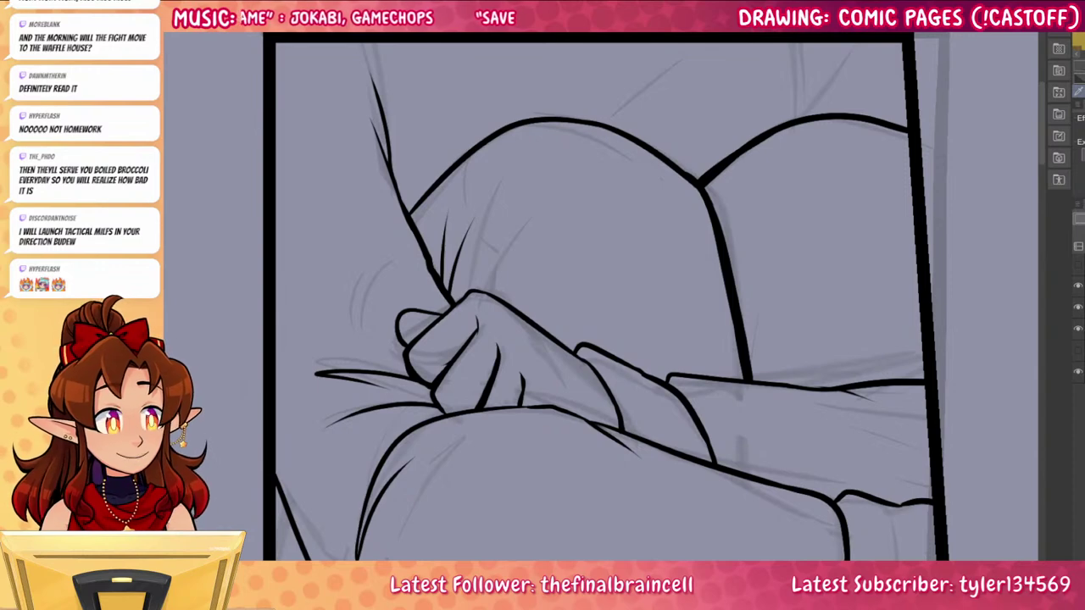
{"action": "left_click_drag", "start_coordinate": [923, 422], "coordinate": [912, 513]}
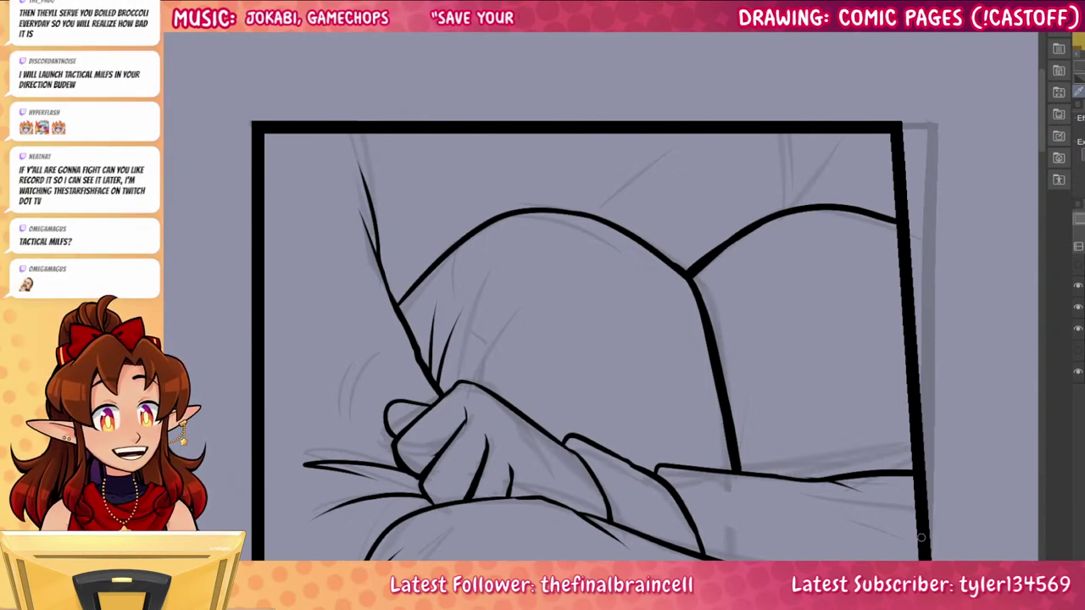
{"action": "left_click_drag", "start_coordinate": [893, 486], "coordinate": [936, 477]}
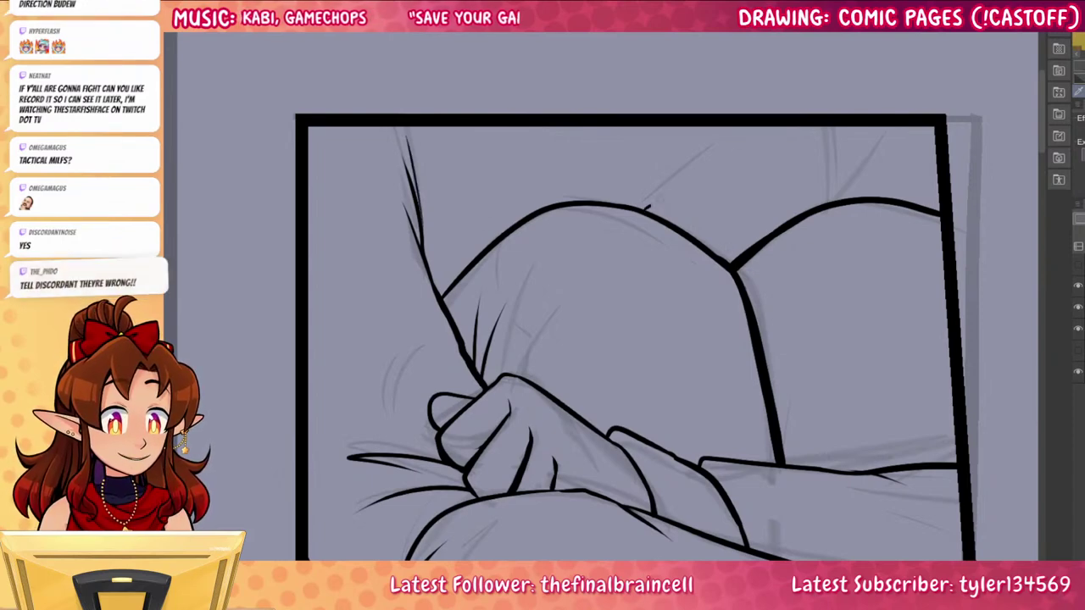
{"action": "left_click_drag", "start_coordinate": [646, 207], "coordinate": [717, 166]}
{"action": "left_click_drag", "start_coordinate": [679, 209], "coordinate": [748, 188]}
{"action": "mouse_move", "coordinate": [844, 196]}
{"action": "left_mouse_down"}
{"action": "mouse_move", "coordinate": [844, 135]}
{"action": "mouse_move", "coordinate": [866, 143]}
{"action": "left_mouse_up"}
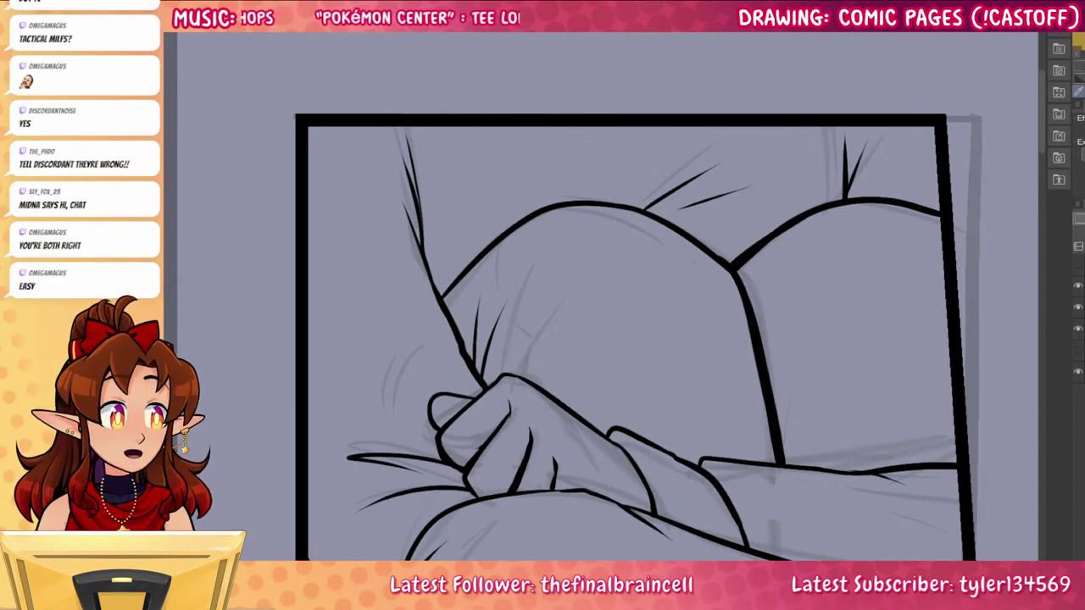
Thicken the lower edge of the front sleeve from its middle around to where it meets the cuff
{"action": "left_click_drag", "start_coordinate": [872, 489], "coordinate": [916, 376]}
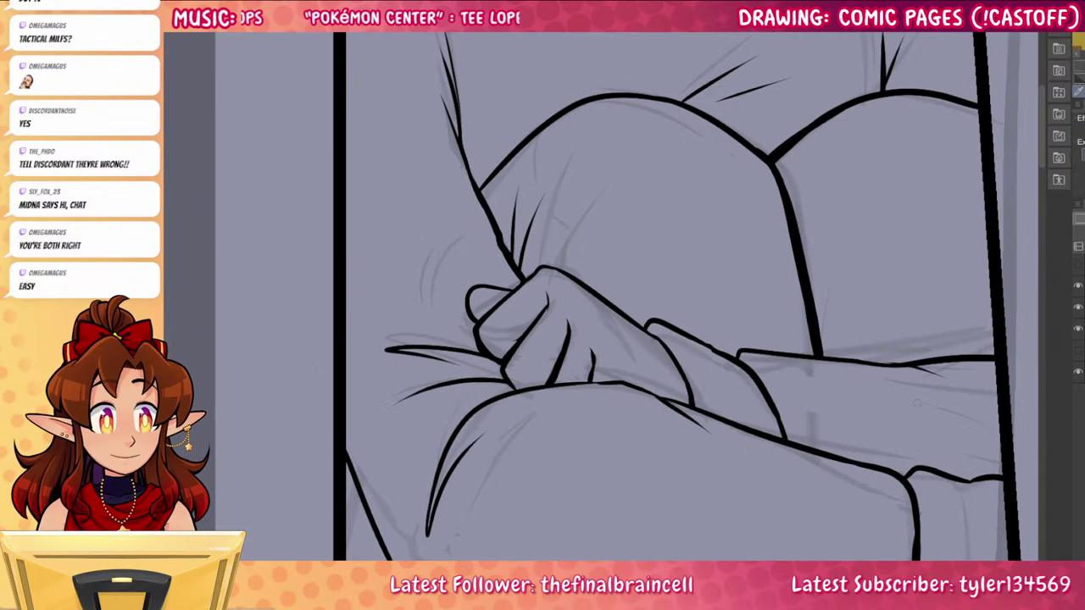
{"action": "left_click_drag", "start_coordinate": [898, 534], "coordinate": [893, 461]}
{"action": "left_click_drag", "start_coordinate": [900, 339], "coordinate": [885, 554]}
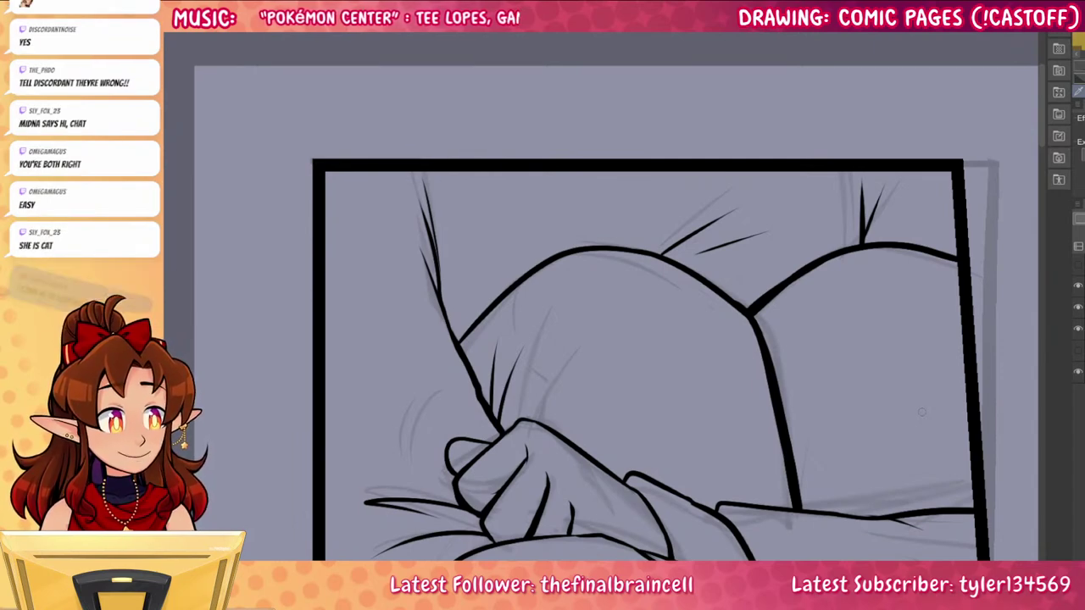
{"action": "left_click_drag", "start_coordinate": [903, 475], "coordinate": [907, 409]}
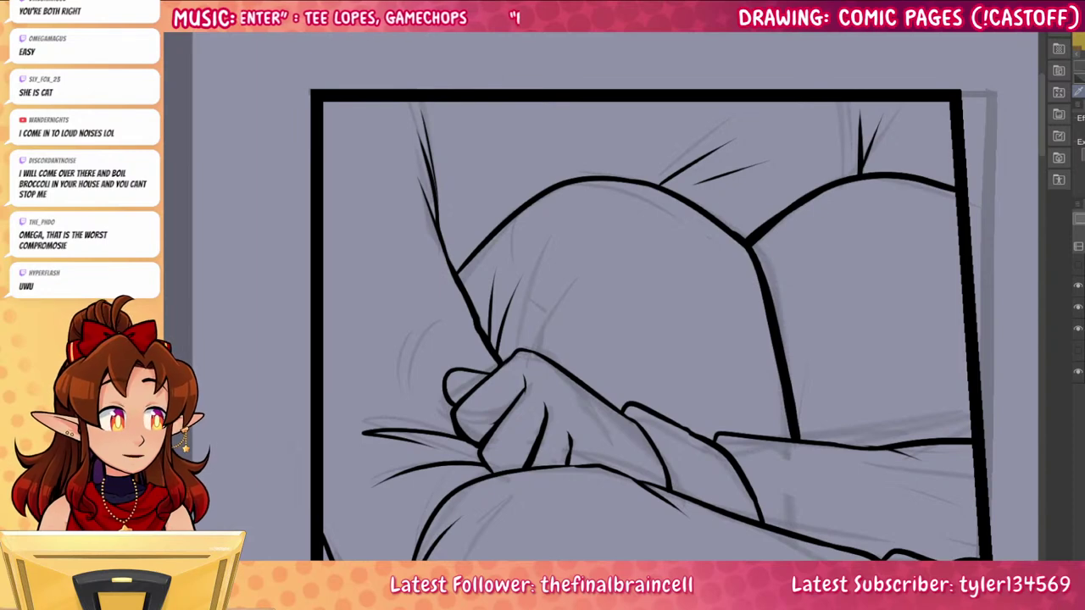
{"action": "left_click_drag", "start_coordinate": [593, 255], "coordinate": [584, 365]}
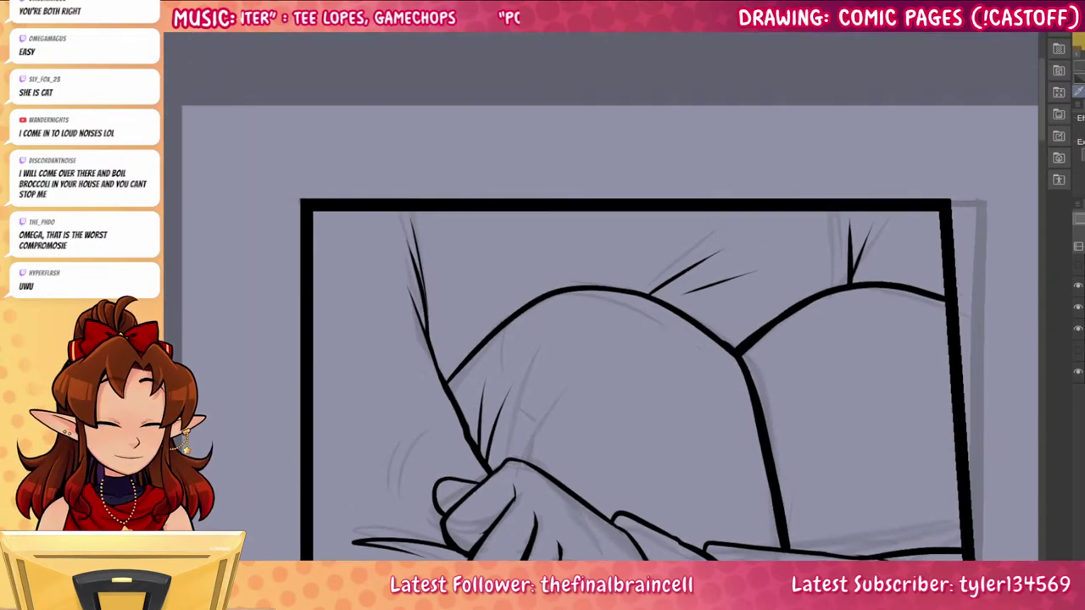
{"action": "scroll", "coordinate": [888, 503], "scroll_direction": "down", "scroll_amount": 15}
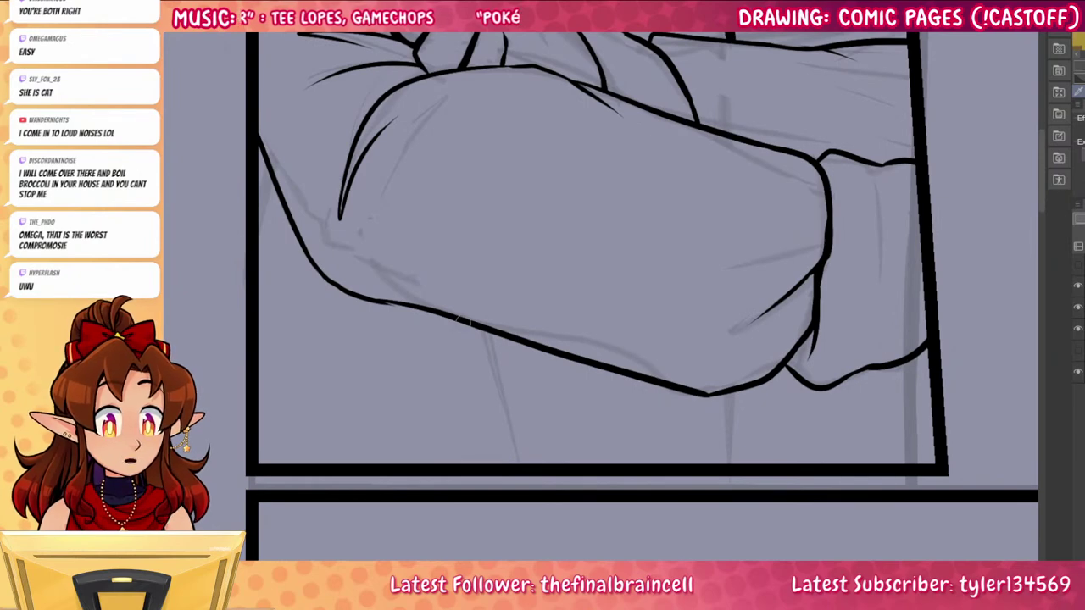
{"action": "mouse_move", "coordinate": [506, 334]}
{"action": "left_mouse_down"}
{"action": "mouse_move", "coordinate": [708, 400]}
{"action": "mouse_move", "coordinate": [783, 366]}
{"action": "left_mouse_up"}
{"action": "key", "text": "ctrl+z"}
{"action": "mouse_move", "coordinate": [546, 347]}
{"action": "left_mouse_down"}
{"action": "mouse_move", "coordinate": [636, 372]}
{"action": "mouse_move", "coordinate": [762, 379]}
{"action": "left_mouse_up"}
{"action": "key", "text": "ctrl+z"}
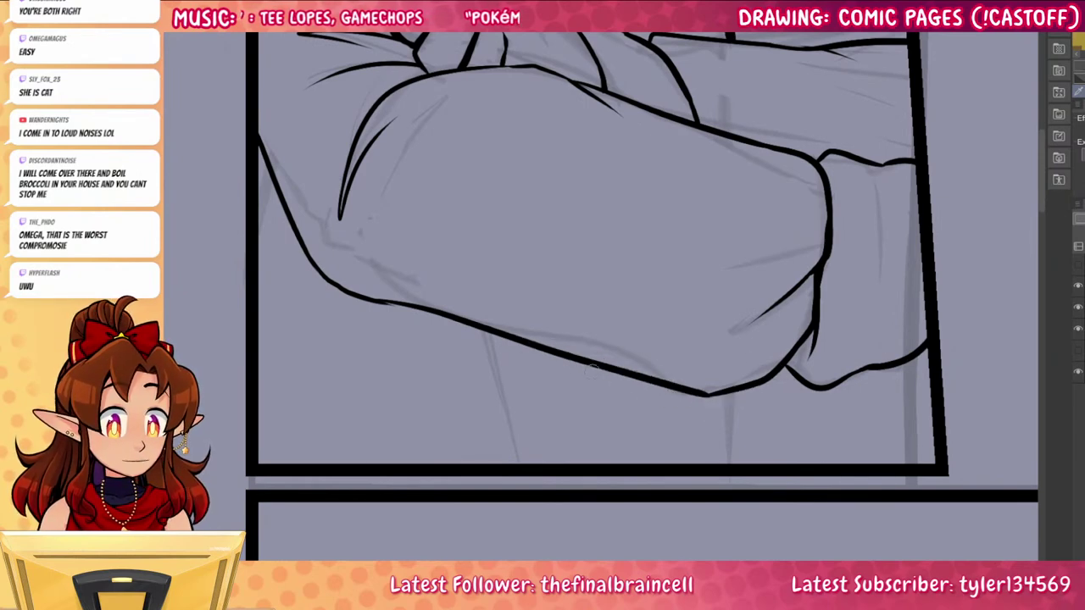
{"action": "mouse_move", "coordinate": [594, 368]}
{"action": "left_mouse_down"}
{"action": "mouse_move", "coordinate": [659, 385]}
{"action": "mouse_move", "coordinate": [777, 373]}
{"action": "left_mouse_up"}
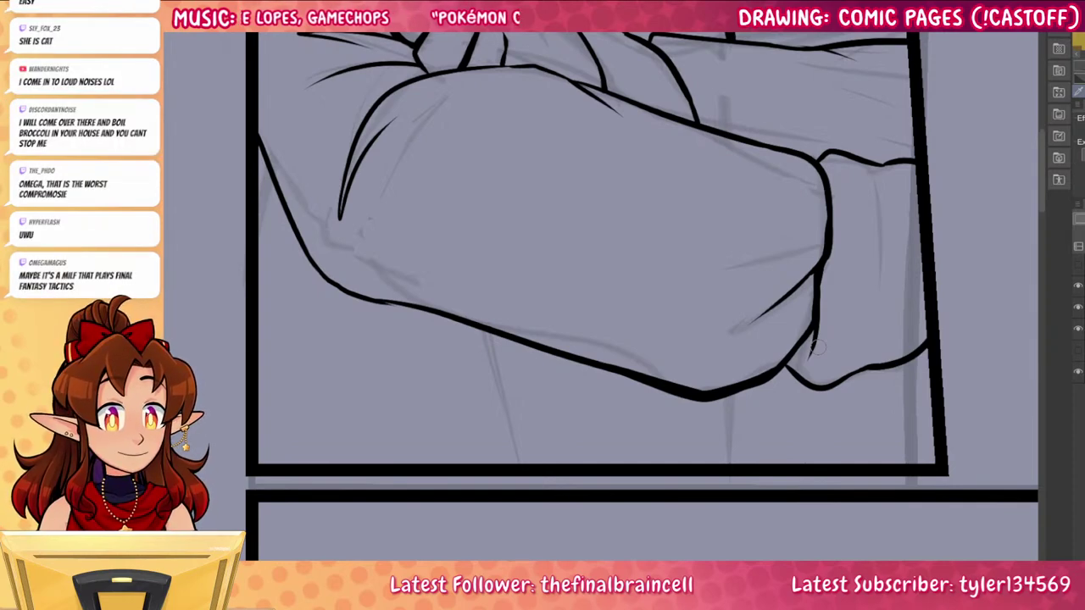
{"action": "key", "text": "g"}
{"action": "left_click", "coordinate": [820, 337]}
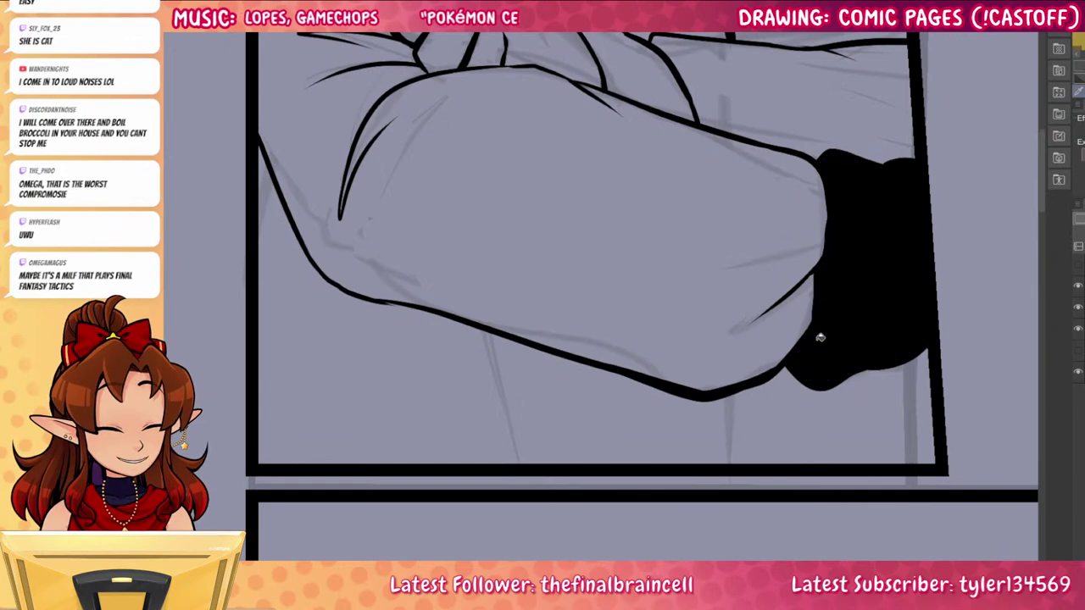
{"action": "key", "text": "ctrl+z"}
Fill the narrow gap between the front sleeve's end and the cuff solid black, and thicken the cuff's lower edge
{"action": "key", "text": "p"}
{"action": "key", "text": "g"}
{"action": "mouse_move", "coordinate": [801, 349]}
{"action": "left_mouse_down"}
{"action": "mouse_move", "coordinate": [814, 355]}
{"action": "mouse_move", "coordinate": [831, 336]}
{"action": "mouse_move", "coordinate": [821, 353]}
{"action": "mouse_move", "coordinate": [827, 334]}
{"action": "left_mouse_up"}
{"action": "left_click", "coordinate": [812, 339]}
{"action": "key", "text": "e"}
{"action": "key", "text": "ctrl+z"}
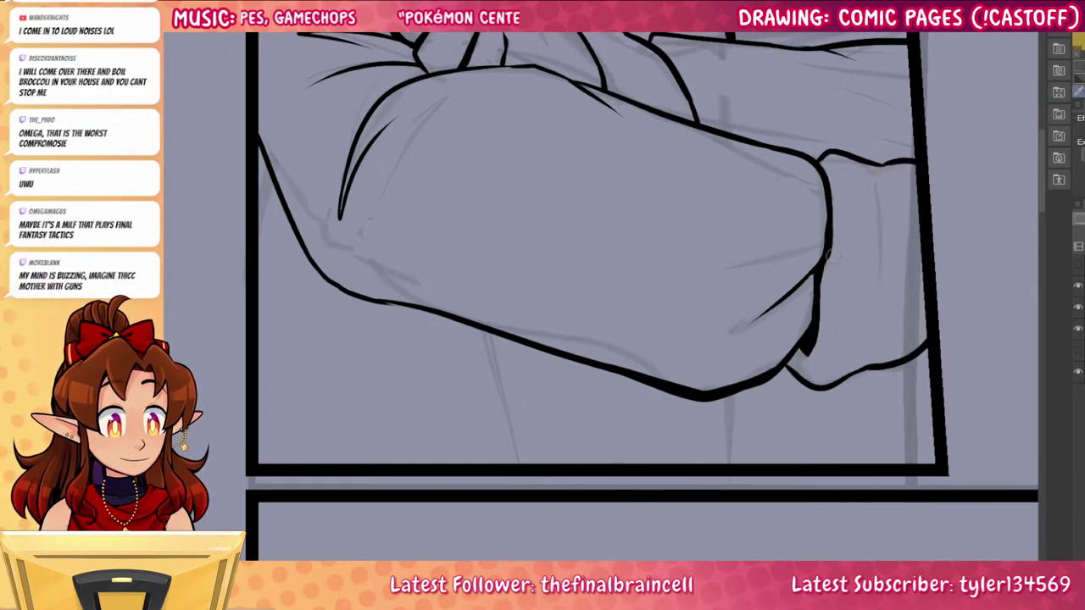
{"action": "mouse_move", "coordinate": [780, 366]}
{"action": "left_mouse_down"}
{"action": "mouse_move", "coordinate": [797, 383]}
{"action": "mouse_move", "coordinate": [865, 378]}
{"action": "mouse_move", "coordinate": [930, 344]}
{"action": "left_mouse_up"}
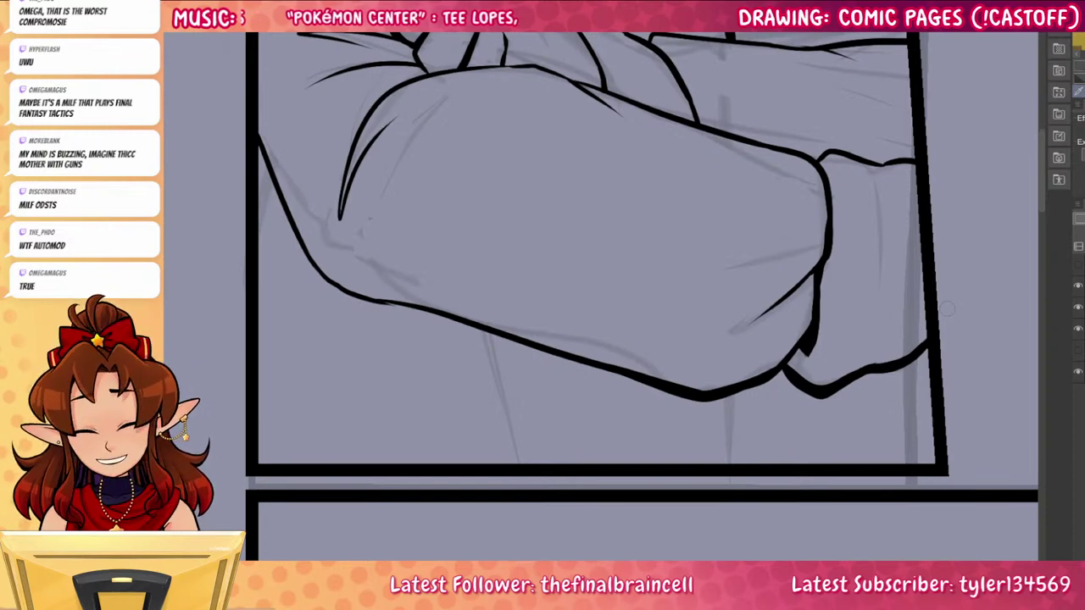
Thicken the front sleeve's outer contour from the panel border down around its elbow corner, tapering into the lower edge
{"action": "left_click_drag", "start_coordinate": [843, 434], "coordinate": [828, 477]}
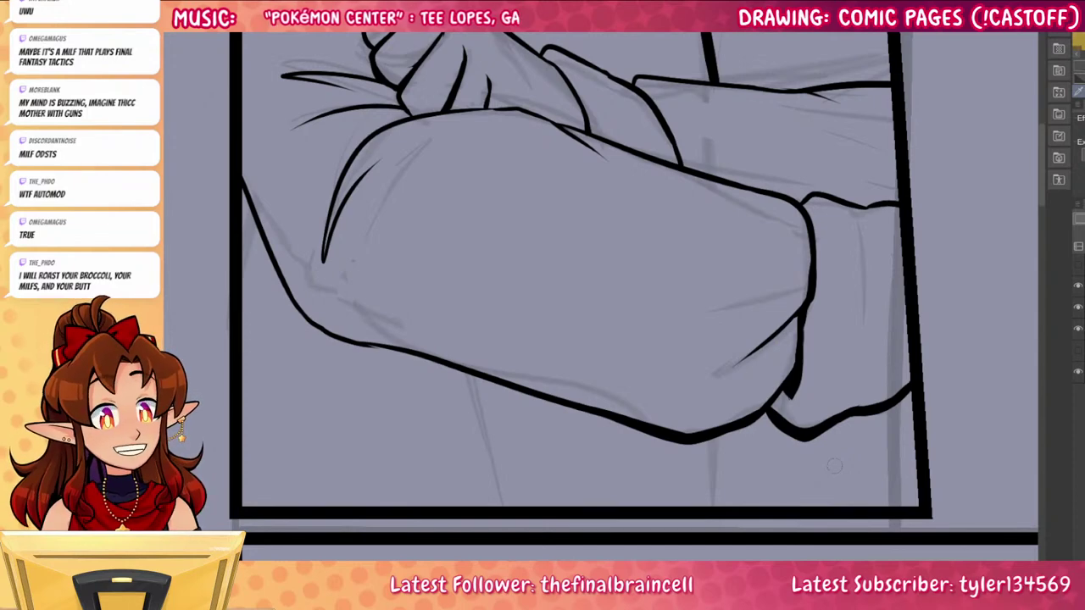
{"action": "mouse_move", "coordinate": [240, 173]}
{"action": "left_mouse_down"}
{"action": "mouse_move", "coordinate": [298, 315]}
{"action": "mouse_move", "coordinate": [438, 360]}
{"action": "left_mouse_up"}
{"action": "key", "text": "ctrl+z"}
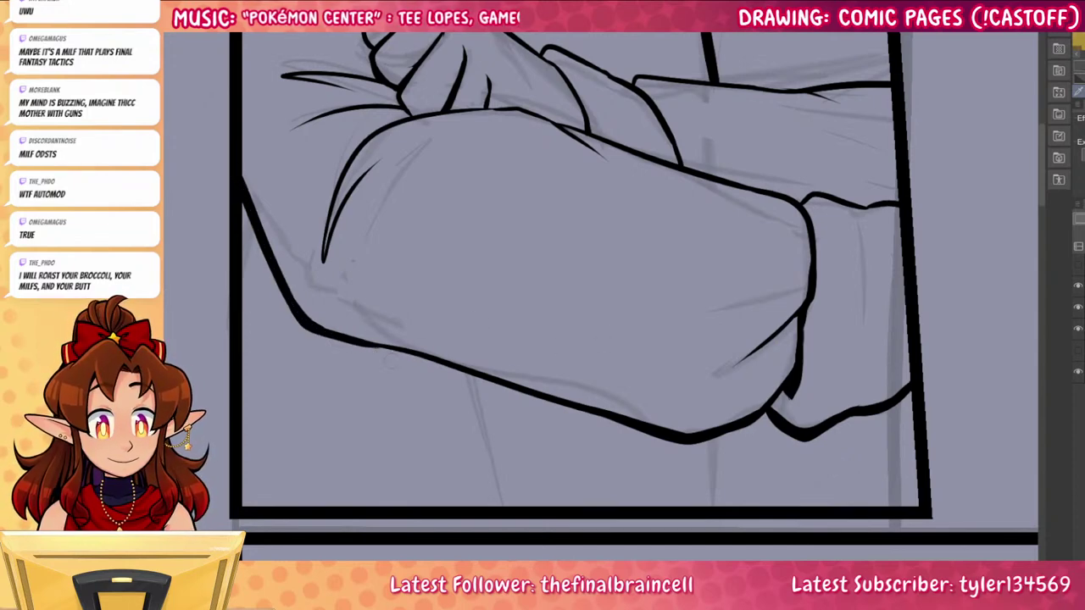
{"action": "left_click_drag", "start_coordinate": [356, 342], "coordinate": [422, 356]}
Thicken the two curved cuff lines at the wrist of the gripping hand
{"action": "left_click_drag", "start_coordinate": [890, 448], "coordinate": [862, 571]}
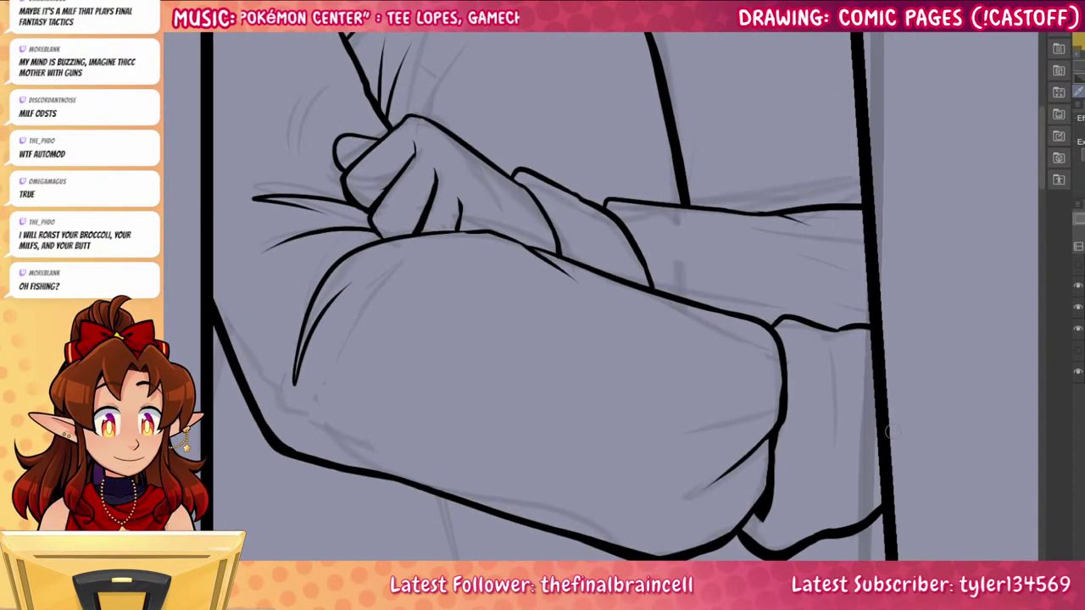
{"action": "left_click_drag", "start_coordinate": [883, 442], "coordinate": [858, 493]}
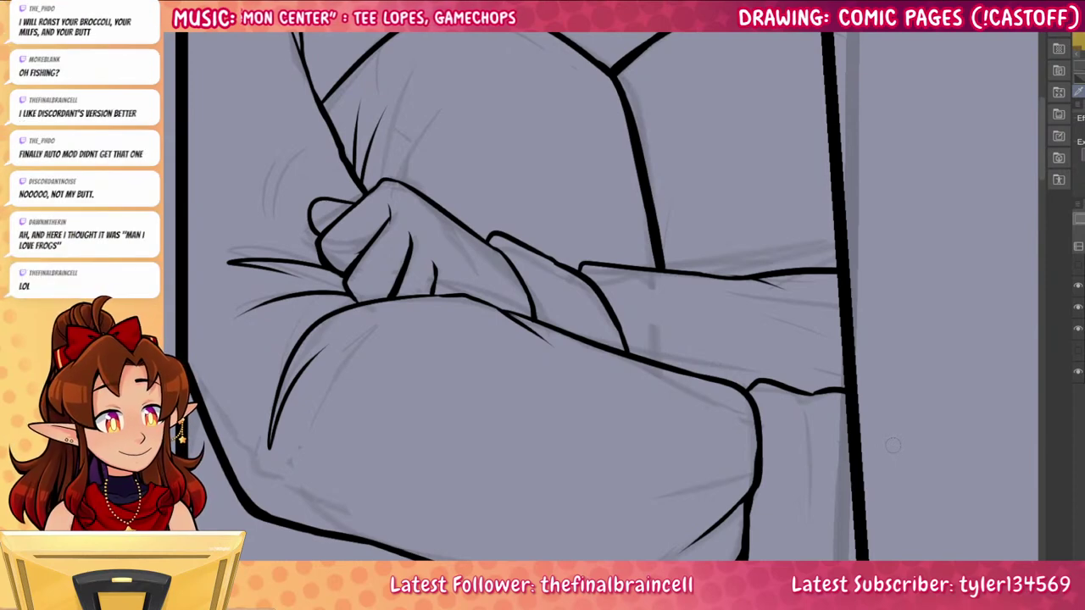
{"action": "left_click_drag", "start_coordinate": [893, 445], "coordinate": [927, 347]}
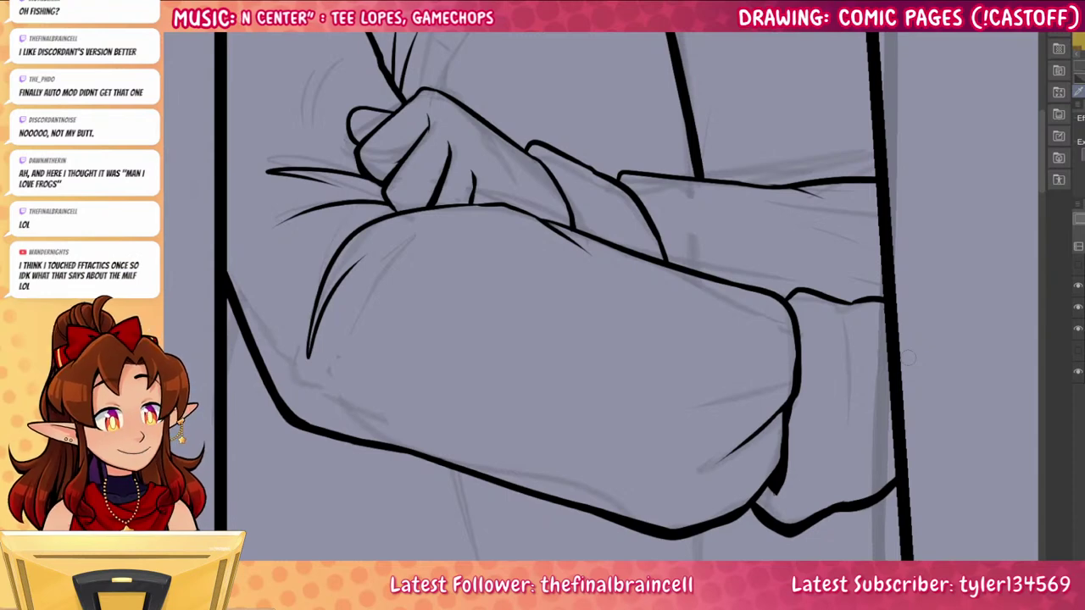
{"action": "mouse_move", "coordinate": [569, 157]}
{"action": "left_mouse_down"}
{"action": "mouse_move", "coordinate": [628, 191]}
{"action": "mouse_move", "coordinate": [594, 168]}
{"action": "mouse_move", "coordinate": [623, 188]}
{"action": "mouse_move", "coordinate": [663, 246]}
{"action": "left_mouse_up"}
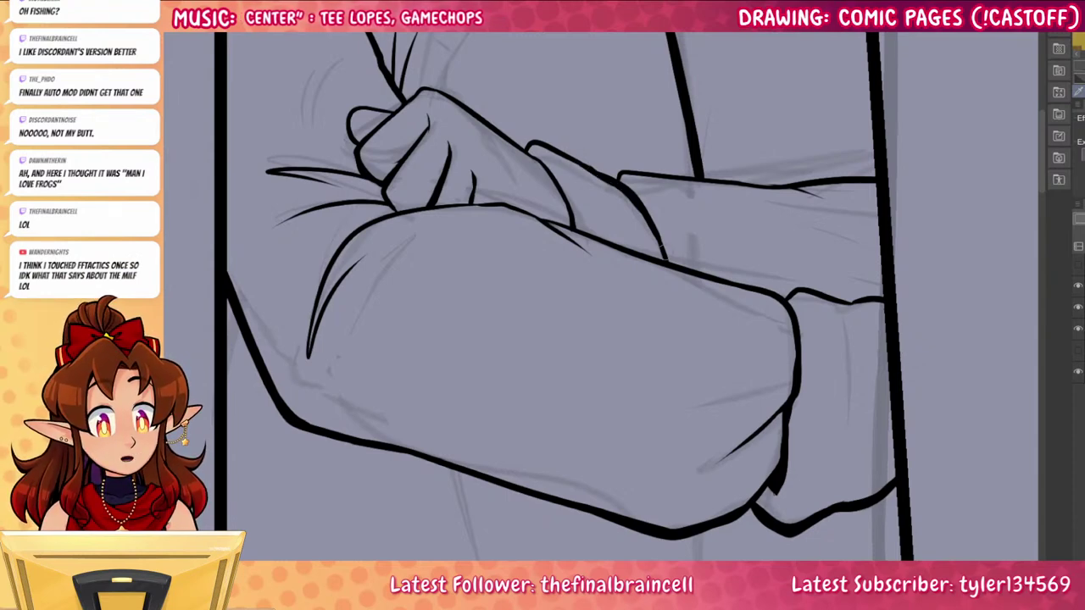
{"action": "left_click_drag", "start_coordinate": [533, 153], "coordinate": [568, 222]}
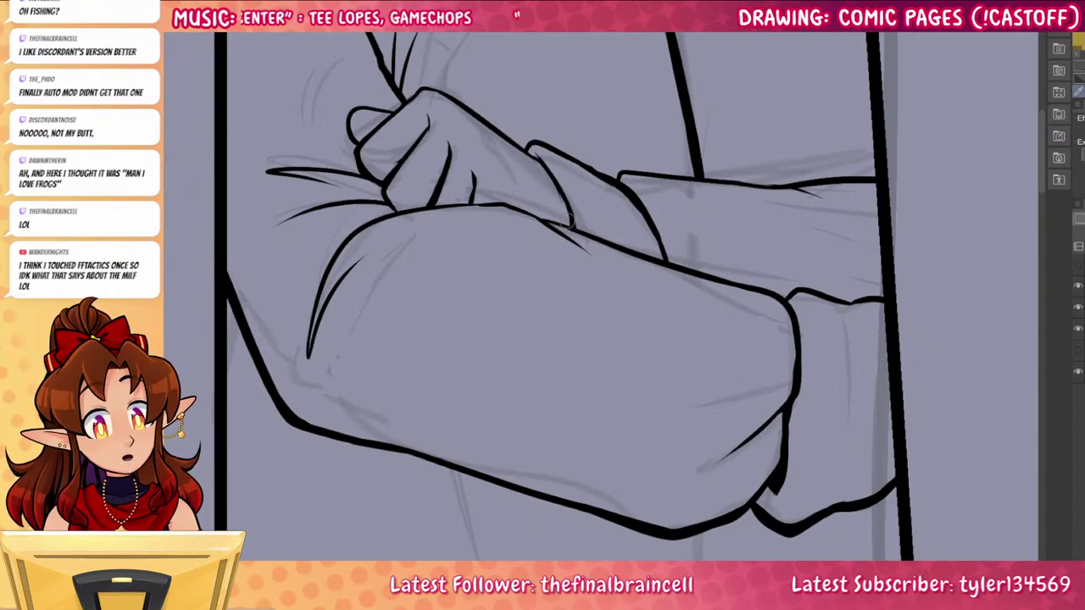
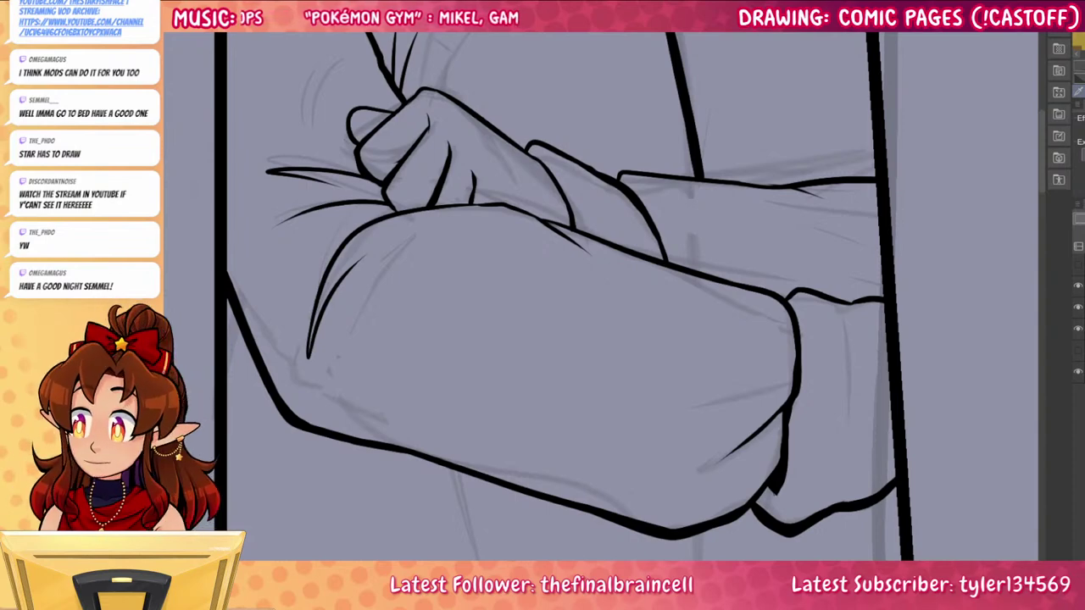
Ink short crease strokes branching from the thick dividing line between the two rounded shapes
{"action": "left_click_drag", "start_coordinate": [772, 439], "coordinate": [830, 537]}
{"action": "left_click_drag", "start_coordinate": [792, 422], "coordinate": [784, 551]}
{"action": "mouse_move", "coordinate": [817, 404]}
{"action": "left_mouse_down"}
{"action": "mouse_move", "coordinate": [674, 325]}
{"action": "mouse_move", "coordinate": [656, 239]}
{"action": "left_mouse_up"}
{"action": "left_click_drag", "start_coordinate": [644, 305], "coordinate": [636, 248]}
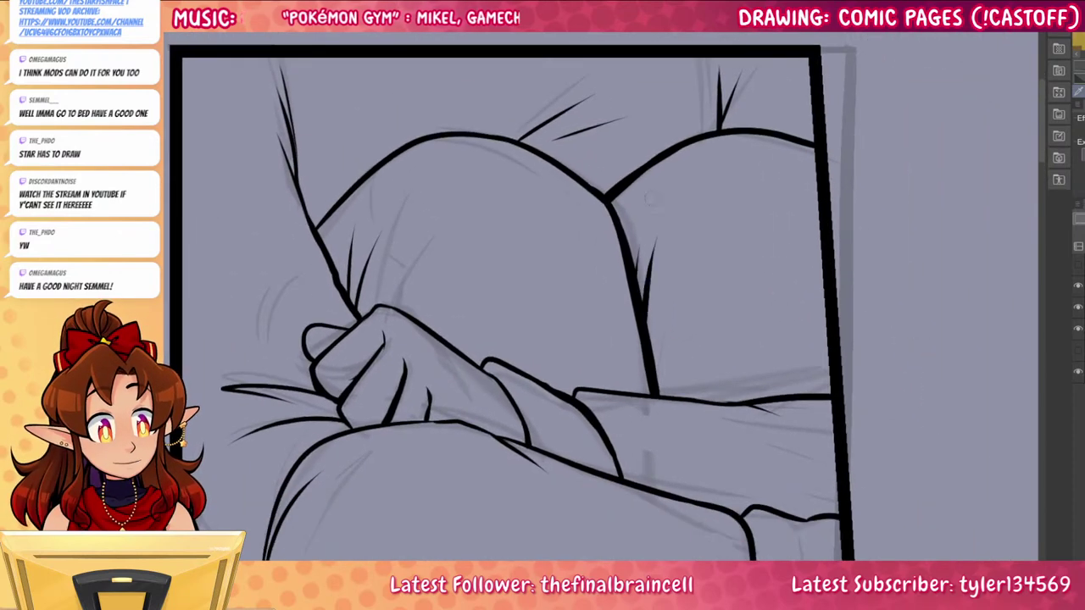
Ink two near-vertical body lines from beneath the front sleeve and its cuff down to the panel's lower border
{"action": "left_click_drag", "start_coordinate": [797, 402], "coordinate": [834, 481]}
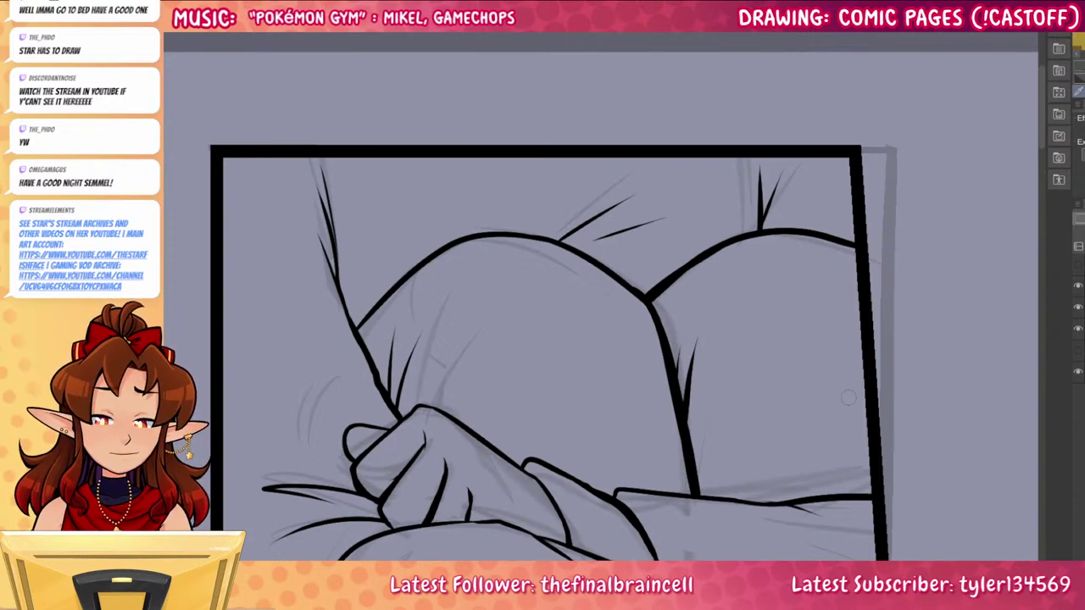
{"action": "left_click_drag", "start_coordinate": [804, 393], "coordinate": [727, 394]}
{"action": "left_click_drag", "start_coordinate": [864, 490], "coordinate": [714, 374]}
{"action": "left_click_drag", "start_coordinate": [486, 334], "coordinate": [549, 334]}
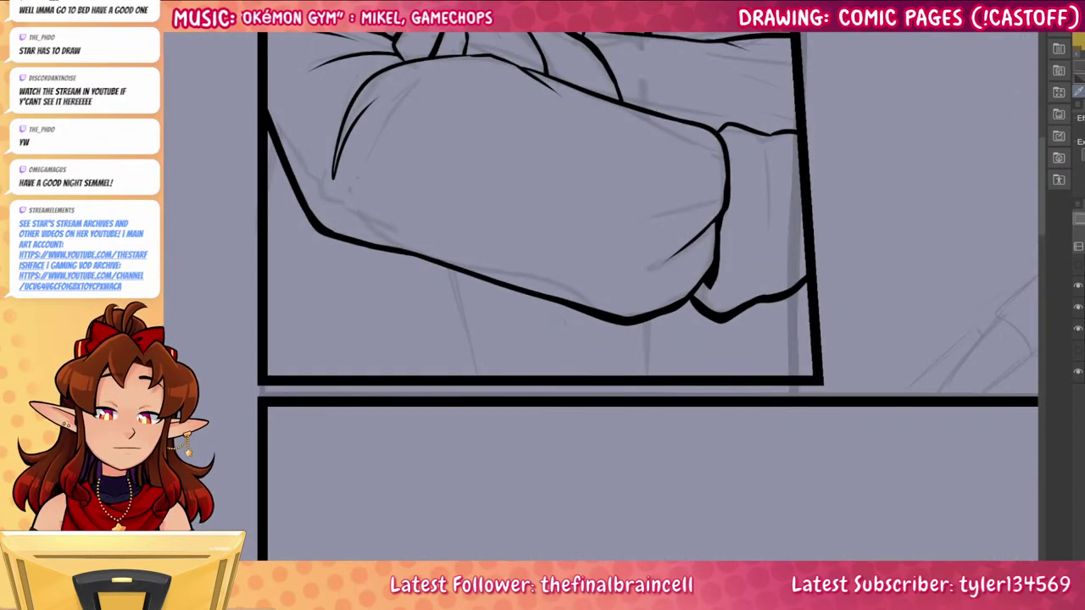
{"action": "left_click_drag", "start_coordinate": [694, 319], "coordinate": [702, 469]}
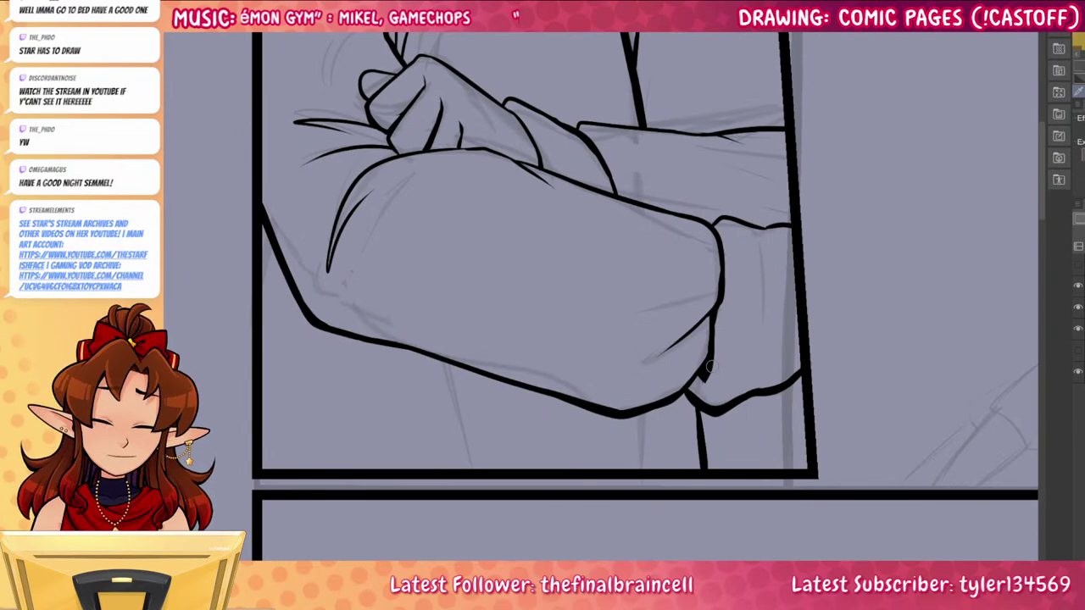
{"action": "left_click_drag", "start_coordinate": [373, 339], "coordinate": [385, 471]}
{"action": "key", "text": "ctrl+z"}
{"action": "left_click_drag", "start_coordinate": [380, 348], "coordinate": [387, 470]}
{"action": "left_click_drag", "start_coordinate": [382, 403], "coordinate": [388, 475]}
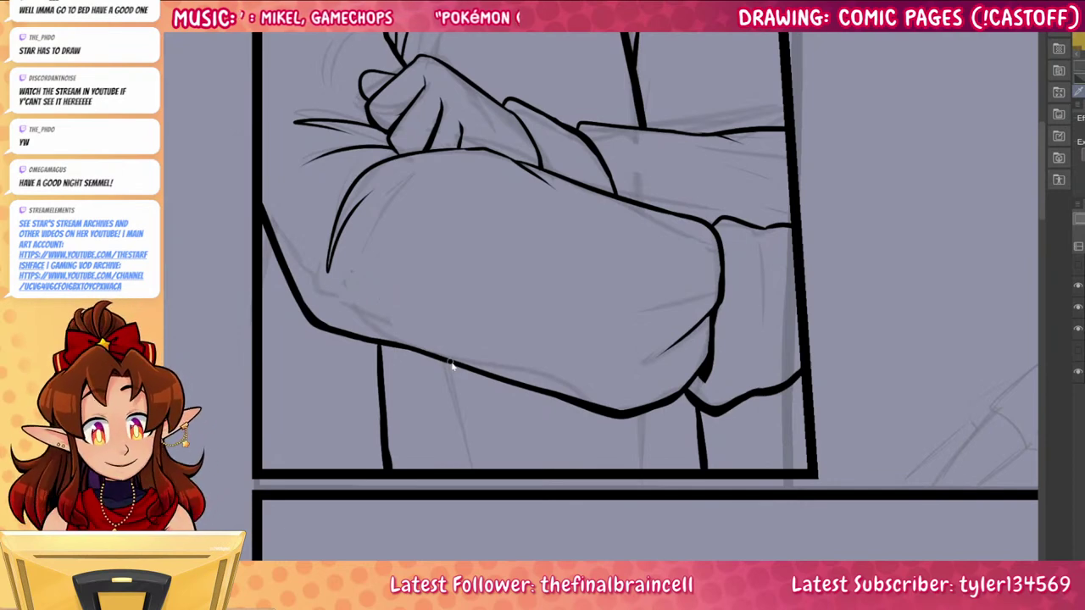
Add thin crease strokes to the clothing below the front sleeve and beside its elbow corner
{"action": "left_click_drag", "start_coordinate": [419, 356], "coordinate": [426, 461]}
{"action": "left_click_drag", "start_coordinate": [426, 366], "coordinate": [428, 424]}
{"action": "left_click_drag", "start_coordinate": [284, 283], "coordinate": [269, 360]}
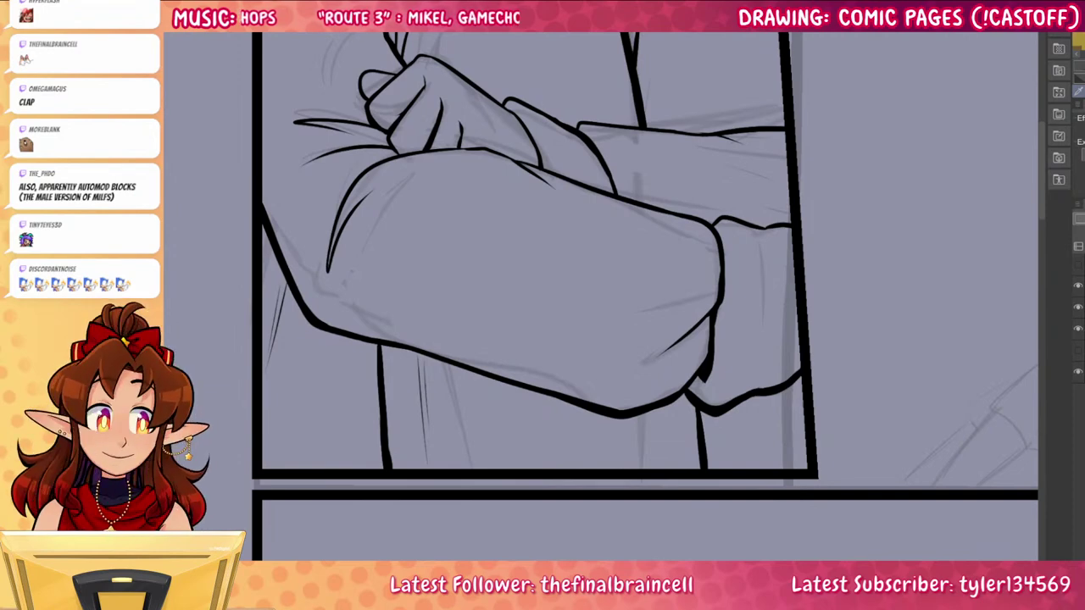
Examine the rough sketch beside the finished panel, from the seated long-haired figure to a close view of the snarling elf's face
{"action": "left_click", "coordinate": [1017, 445]}
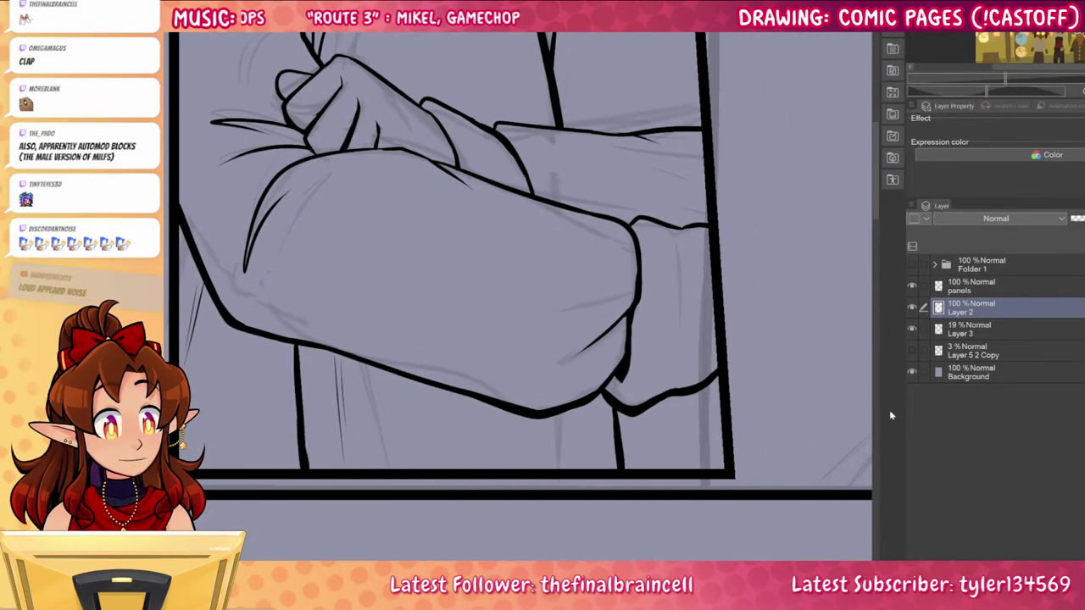
{"action": "left_click_drag", "start_coordinate": [904, 420], "coordinate": [1084, 397]}
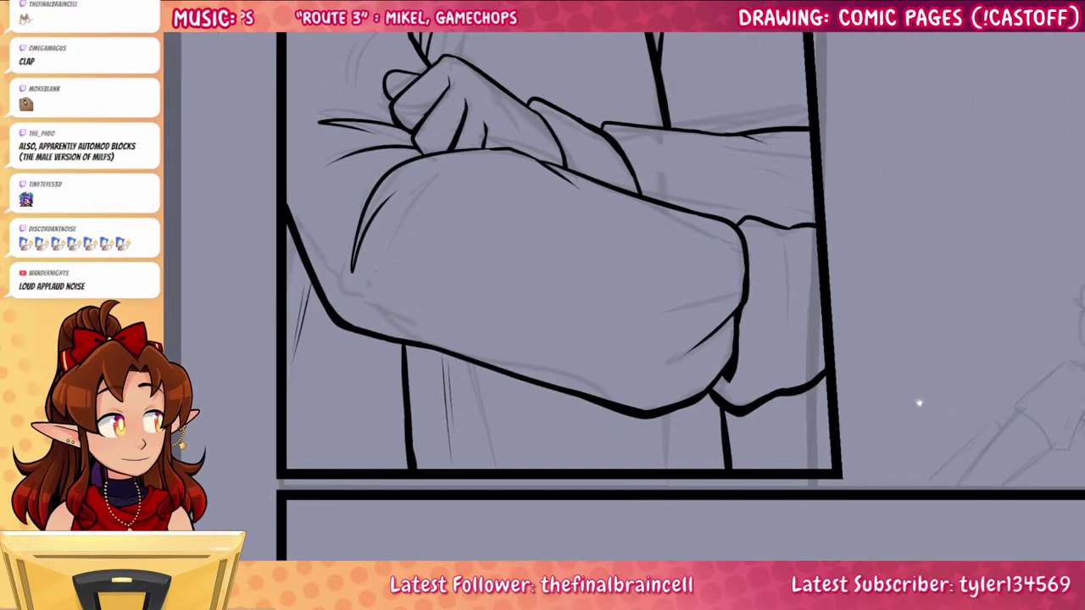
{"action": "left_click_drag", "start_coordinate": [921, 403], "coordinate": [750, 528]}
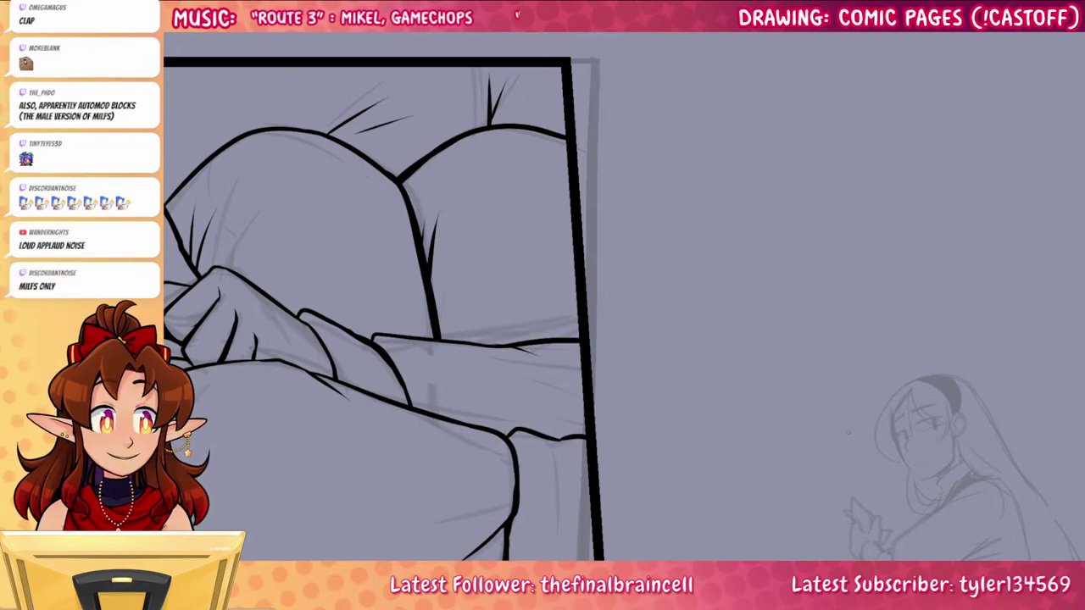
{"action": "left_click_drag", "start_coordinate": [971, 465], "coordinate": [688, 337]}
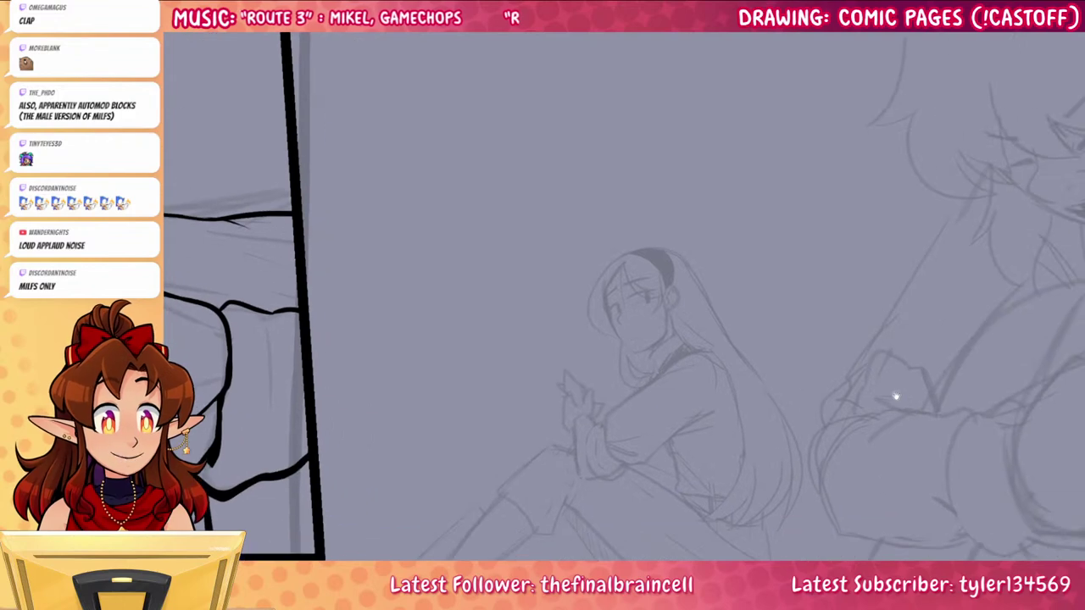
{"action": "left_click_drag", "start_coordinate": [896, 395], "coordinate": [604, 394]}
{"action": "scroll", "coordinate": [958, 412], "scroll_direction": "right", "scroll_amount": 5}
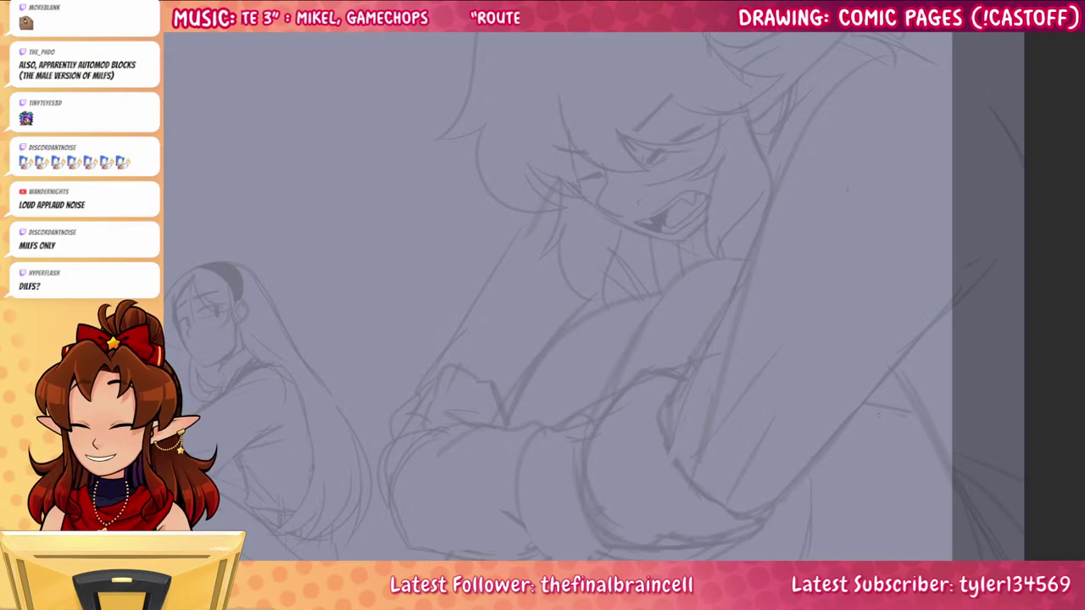
{"action": "scroll", "coordinate": [955, 378], "scroll_direction": "right", "scroll_amount": 4}
{"action": "scroll", "coordinate": [941, 424], "scroll_direction": "up", "scroll_amount": 8}
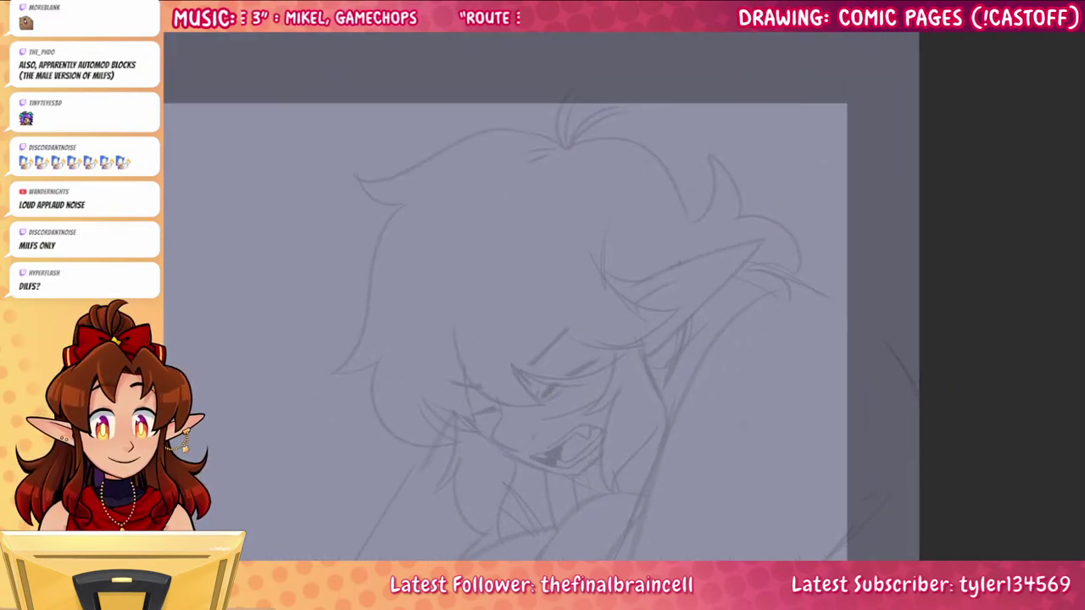
{"action": "scroll", "coordinate": [574, 373], "scroll_direction": "up", "scroll_amount": 4}
{"action": "mouse_move", "coordinate": [590, 402]}
{"action": "left_mouse_down"}
{"action": "mouse_move", "coordinate": [620, 334]}
{"action": "mouse_move", "coordinate": [618, 309]}
{"action": "left_mouse_up"}
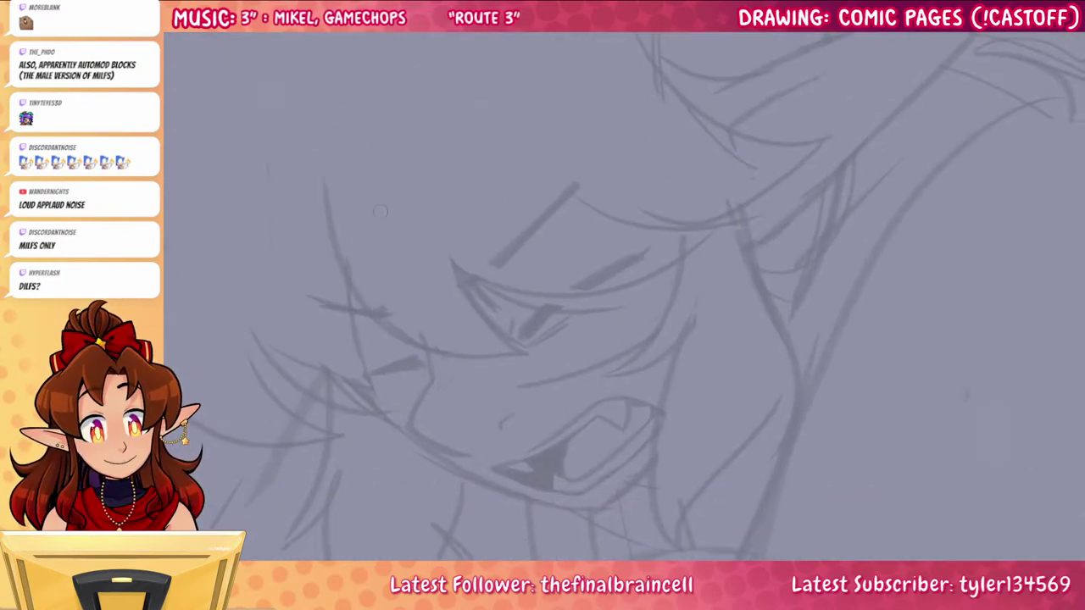
Ink the curved, pointed fringe locks falling across the elf's forehead and near eye
{"action": "mouse_move", "coordinate": [319, 135]}
{"action": "left_mouse_down"}
{"action": "mouse_move", "coordinate": [320, 153]}
{"action": "mouse_move", "coordinate": [554, 332]}
{"action": "left_mouse_up"}
{"action": "key", "text": "ctrl+z"}
{"action": "mouse_move", "coordinate": [318, 137]}
{"action": "left_mouse_down"}
{"action": "mouse_move", "coordinate": [549, 355]}
{"action": "mouse_move", "coordinate": [493, 315]}
{"action": "mouse_move", "coordinate": [441, 242]}
{"action": "mouse_move", "coordinate": [715, 233]}
{"action": "mouse_move", "coordinate": [585, 187]}
{"action": "left_mouse_up"}
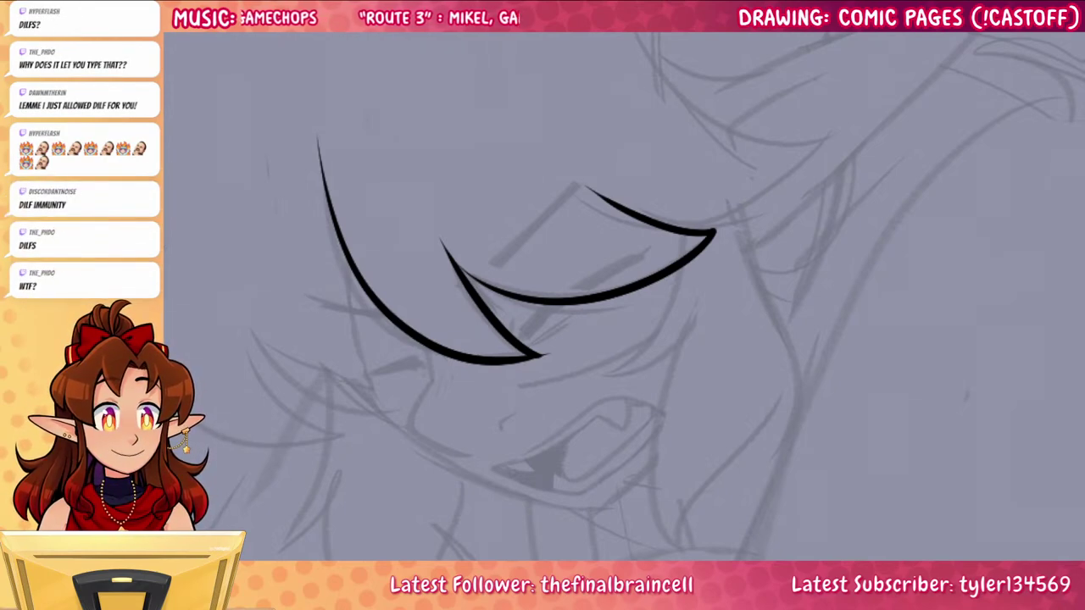
Ink the near eye as thick slanted strokes inside and below the fringe lock, clearing the overlap with the lock's outline
{"action": "mouse_move", "coordinate": [520, 341]}
{"action": "left_mouse_down"}
{"action": "mouse_move", "coordinate": [545, 306]}
{"action": "mouse_move", "coordinate": [519, 341]}
{"action": "mouse_move", "coordinate": [553, 303]}
{"action": "mouse_move", "coordinate": [517, 345]}
{"action": "mouse_move", "coordinate": [565, 301]}
{"action": "mouse_move", "coordinate": [653, 253]}
{"action": "left_mouse_up"}
{"action": "left_click_drag", "start_coordinate": [566, 299], "coordinate": [628, 268]}
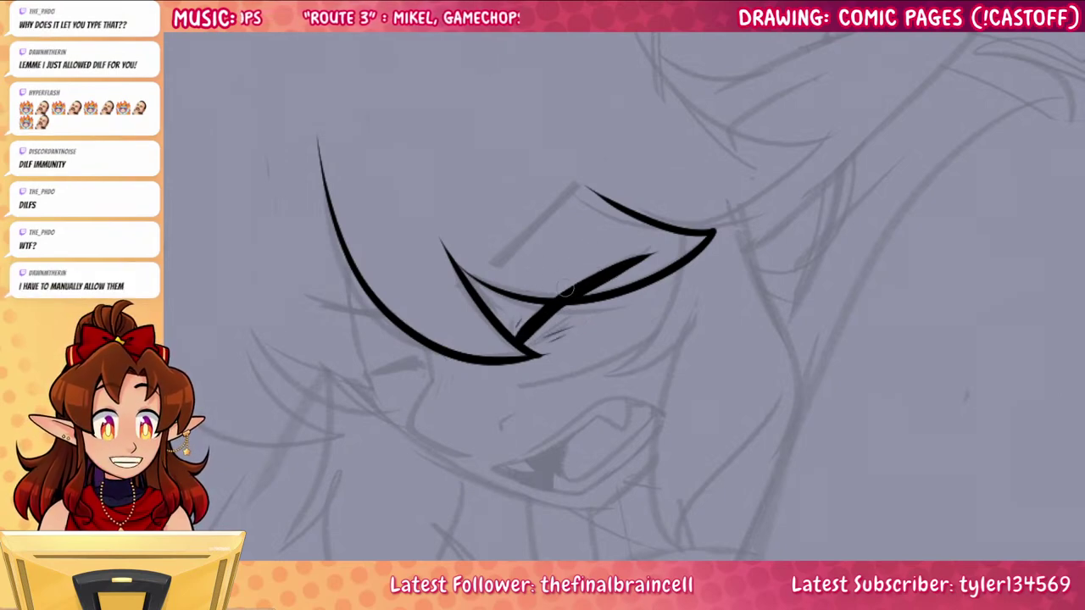
{"action": "left_click_drag", "start_coordinate": [566, 292], "coordinate": [659, 268]}
{"action": "key", "text": "ctrl+z"}
{"action": "left_click_drag", "start_coordinate": [533, 299], "coordinate": [681, 260]}
{"action": "key", "text": "ctrl+z"}
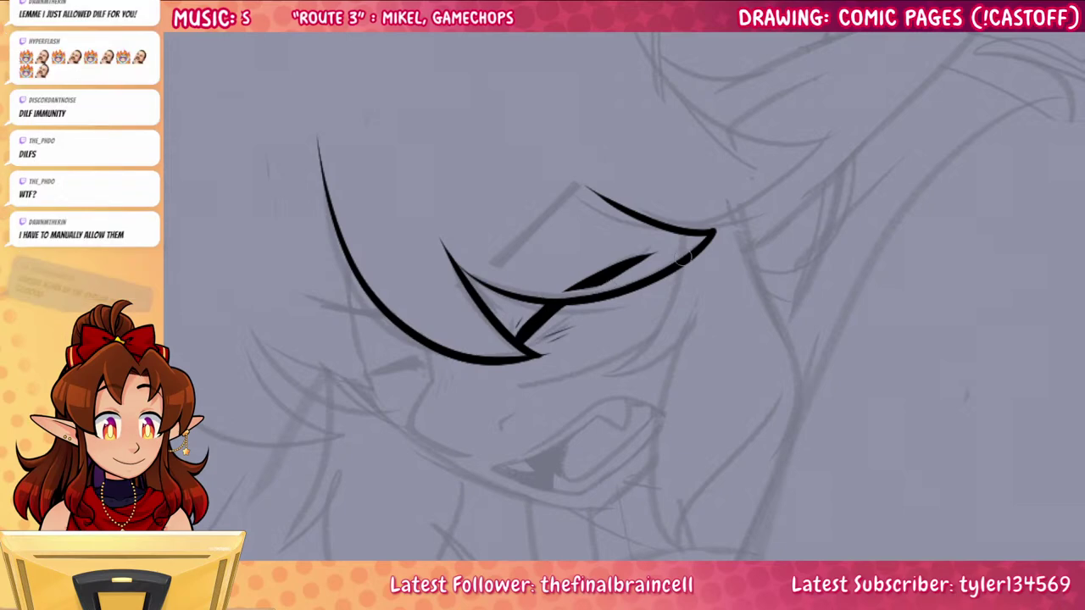
Ink the large pointed hair lock that sweeps down from above the ear and back to the fringe
{"action": "left_click_drag", "start_coordinate": [793, 375], "coordinate": [749, 468]}
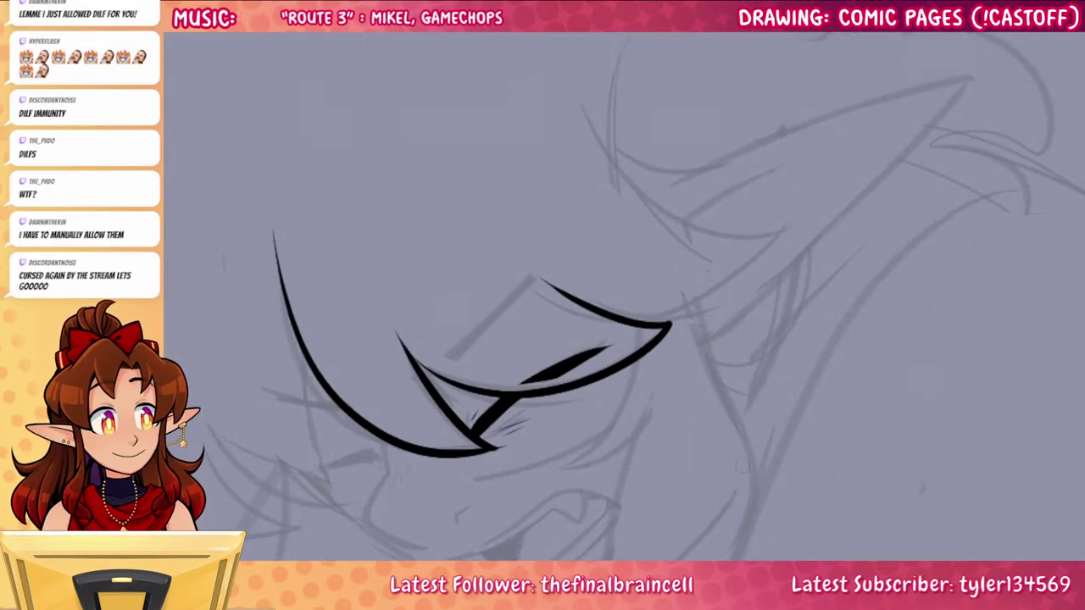
{"action": "mouse_move", "coordinate": [545, 282]}
{"action": "left_mouse_down"}
{"action": "mouse_move", "coordinate": [639, 316]}
{"action": "mouse_move", "coordinate": [610, 100]}
{"action": "mouse_move", "coordinate": [702, 188]}
{"action": "left_mouse_up"}
{"action": "key", "text": "ctrl+z"}
{"action": "mouse_move", "coordinate": [598, 90]}
{"action": "left_mouse_down"}
{"action": "mouse_move", "coordinate": [681, 196]}
{"action": "mouse_move", "coordinate": [677, 178]}
{"action": "left_mouse_up"}
{"action": "key", "text": "ctrl+z"}
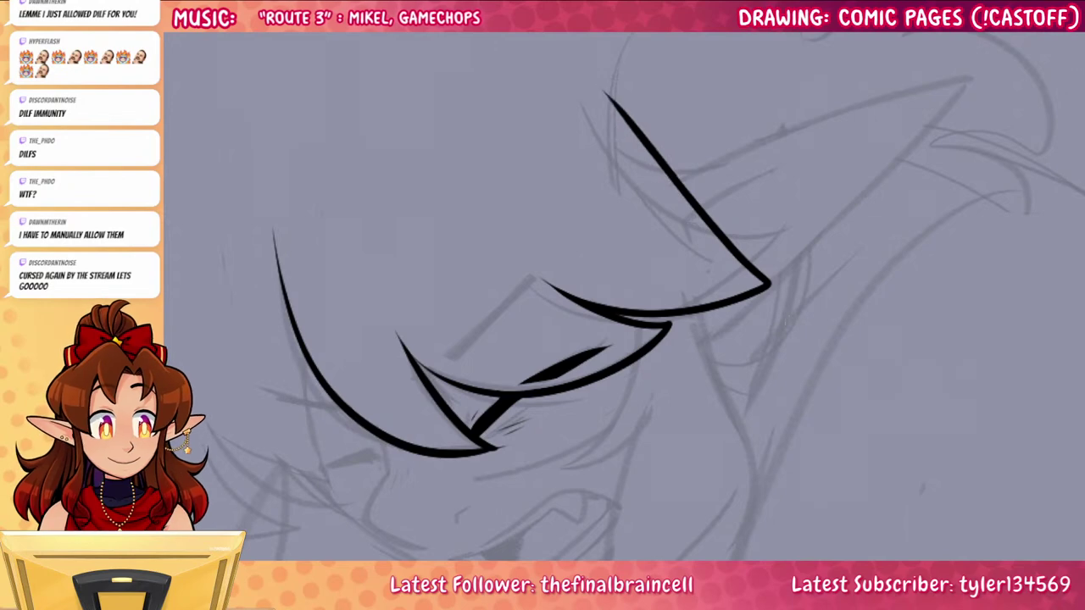
Thicken the corner where the two fringe locks branch above the near eye
{"action": "left_click_drag", "start_coordinate": [763, 352], "coordinate": [921, 245]}
{"action": "left_click_drag", "start_coordinate": [570, 252], "coordinate": [699, 273]}
{"action": "key", "text": "ctrl+z"}
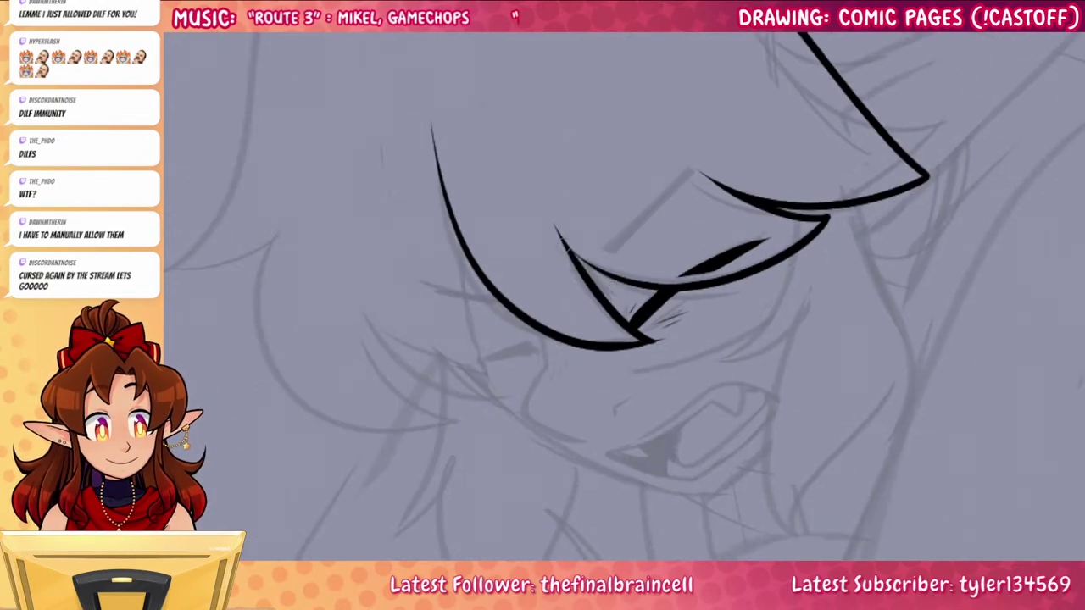
{"action": "left_click_drag", "start_coordinate": [568, 251], "coordinate": [658, 289]}
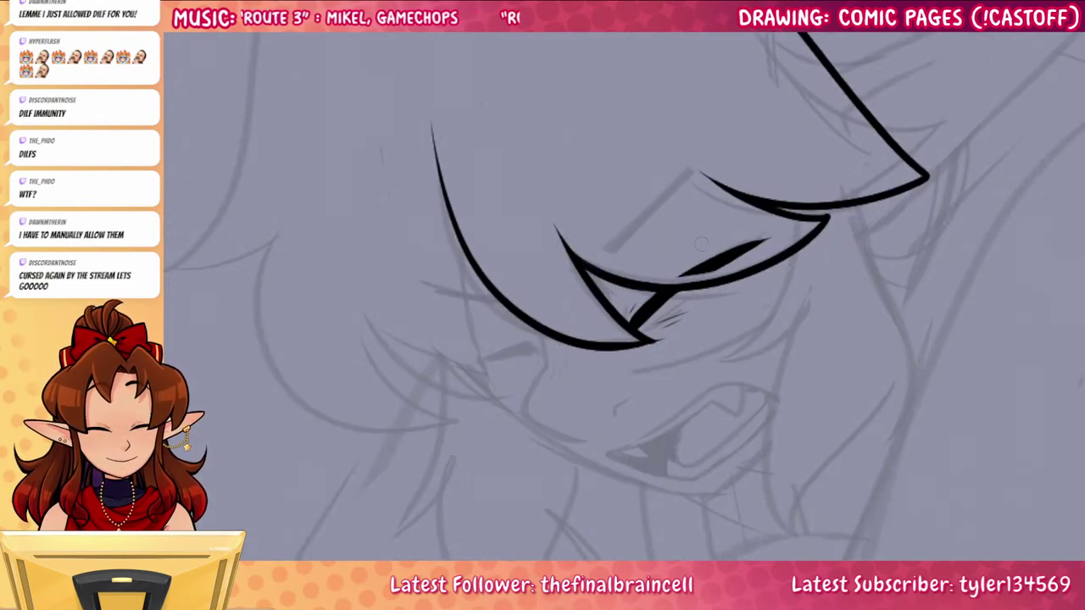
Ink the near eyebrow as a thick slanted stroke through the fringe, leaving a small gap where it crosses the lock's line
{"action": "left_click_drag", "start_coordinate": [828, 361], "coordinate": [797, 420]}
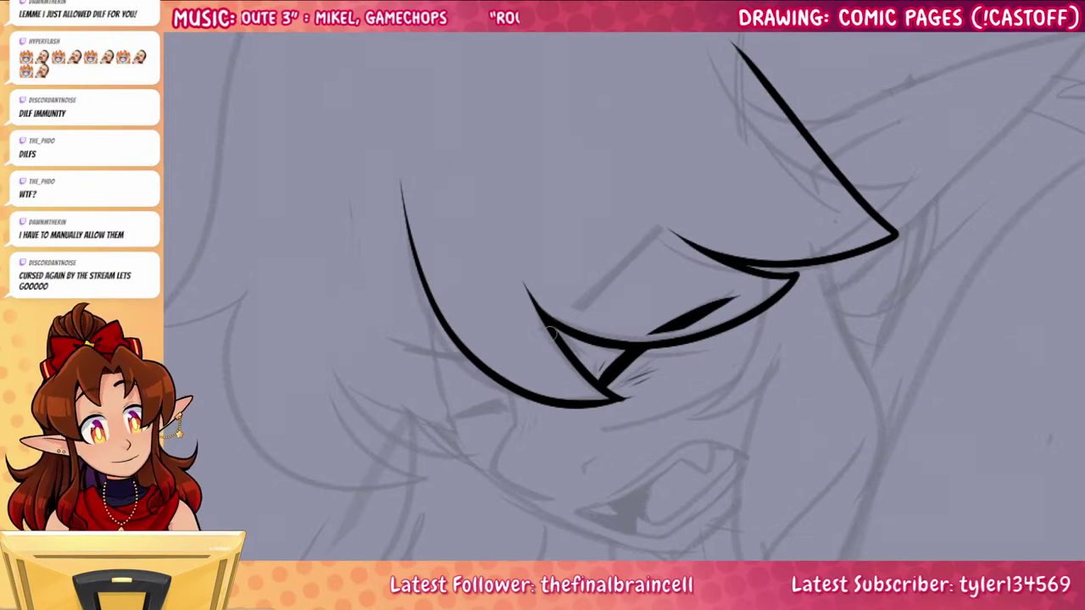
{"action": "mouse_move", "coordinate": [539, 333]}
{"action": "left_mouse_down"}
{"action": "mouse_move", "coordinate": [587, 306]}
{"action": "mouse_move", "coordinate": [685, 192]}
{"action": "mouse_move", "coordinate": [574, 314]}
{"action": "mouse_move", "coordinate": [699, 184]}
{"action": "left_mouse_up"}
{"action": "key", "text": "ctrl+z"}
{"action": "key", "text": "ctrl+z"}
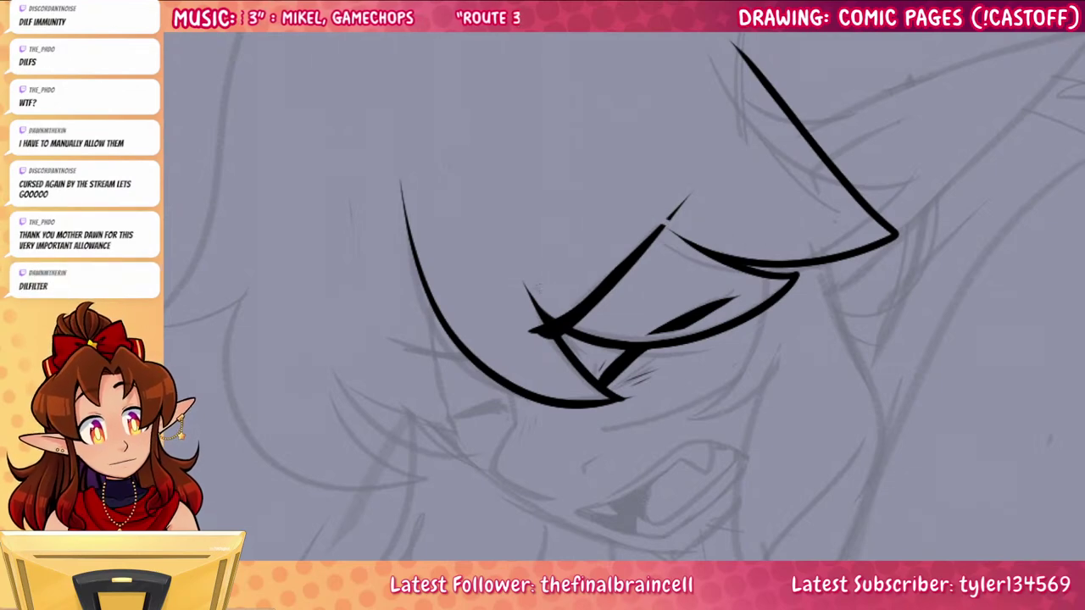
{"action": "mouse_move", "coordinate": [525, 285]}
{"action": "left_mouse_down"}
{"action": "mouse_move", "coordinate": [591, 329]}
{"action": "mouse_move", "coordinate": [583, 321]}
{"action": "left_mouse_up"}
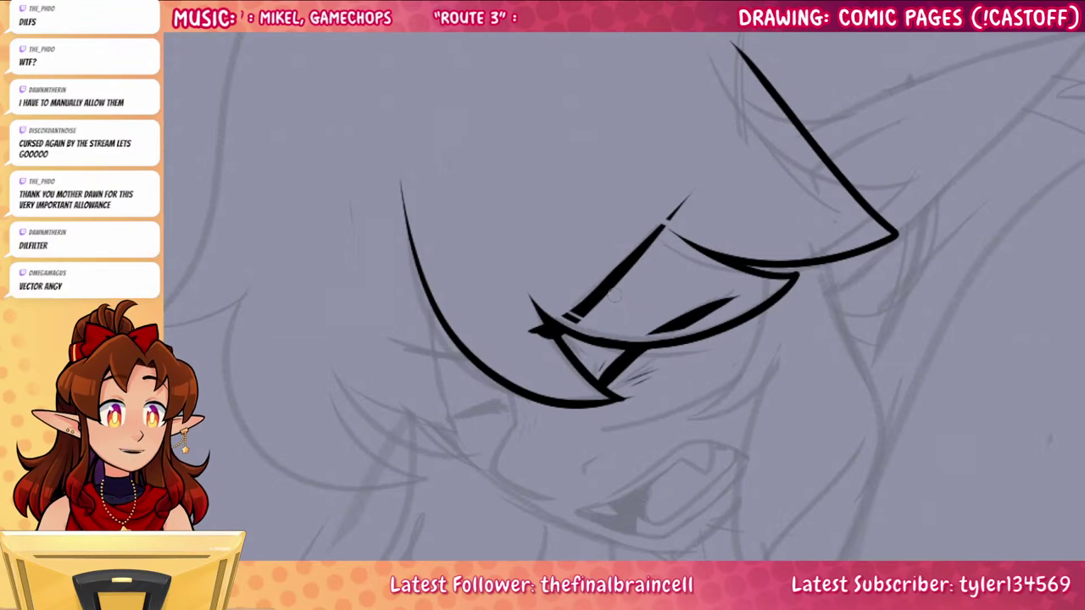
Ink the nose profile from below the fringe down to the upper lip, and add a short nostril mark
{"action": "left_click_drag", "start_coordinate": [855, 511], "coordinate": [855, 399]}
{"action": "mouse_move", "coordinate": [861, 484]}
{"action": "left_mouse_down"}
{"action": "mouse_move", "coordinate": [859, 412]}
{"action": "mouse_move", "coordinate": [852, 512]}
{"action": "left_mouse_up"}
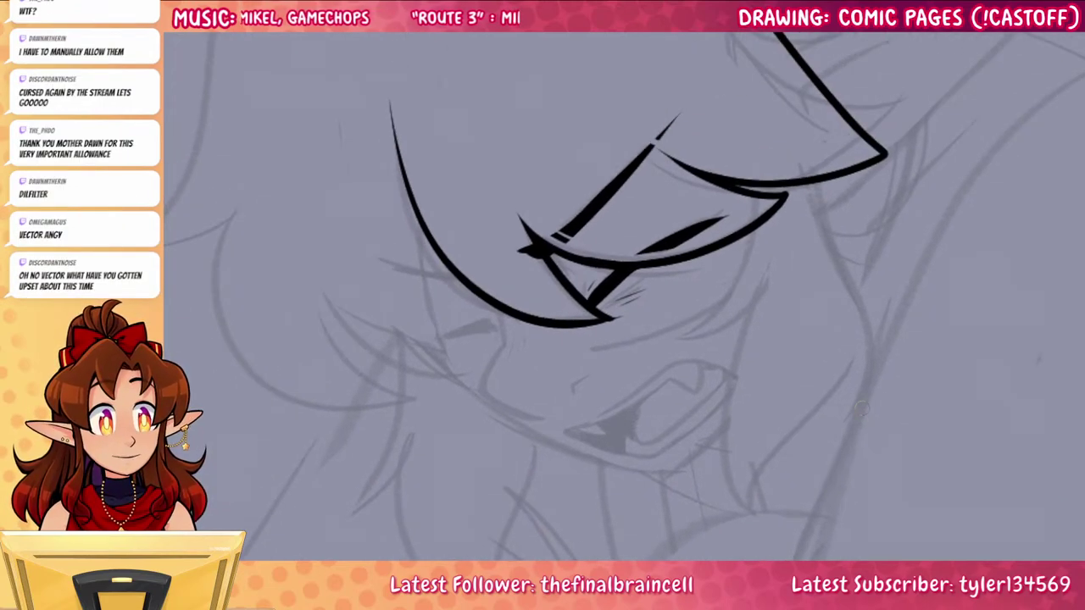
{"action": "left_click_drag", "start_coordinate": [502, 311], "coordinate": [539, 411]}
{"action": "key", "text": "ctrl+z"}
{"action": "left_click_drag", "start_coordinate": [507, 339], "coordinate": [542, 415]}
{"action": "key", "text": "ctrl+z"}
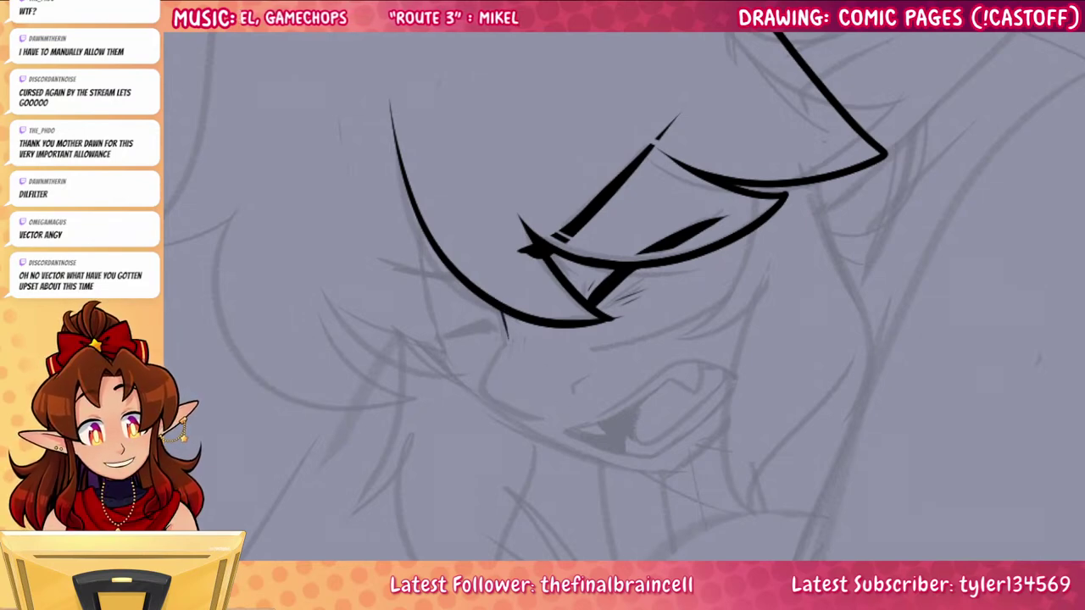
{"action": "left_click_drag", "start_coordinate": [507, 339], "coordinate": [542, 415]}
{"action": "left_click_drag", "start_coordinate": [592, 379], "coordinate": [575, 390]}
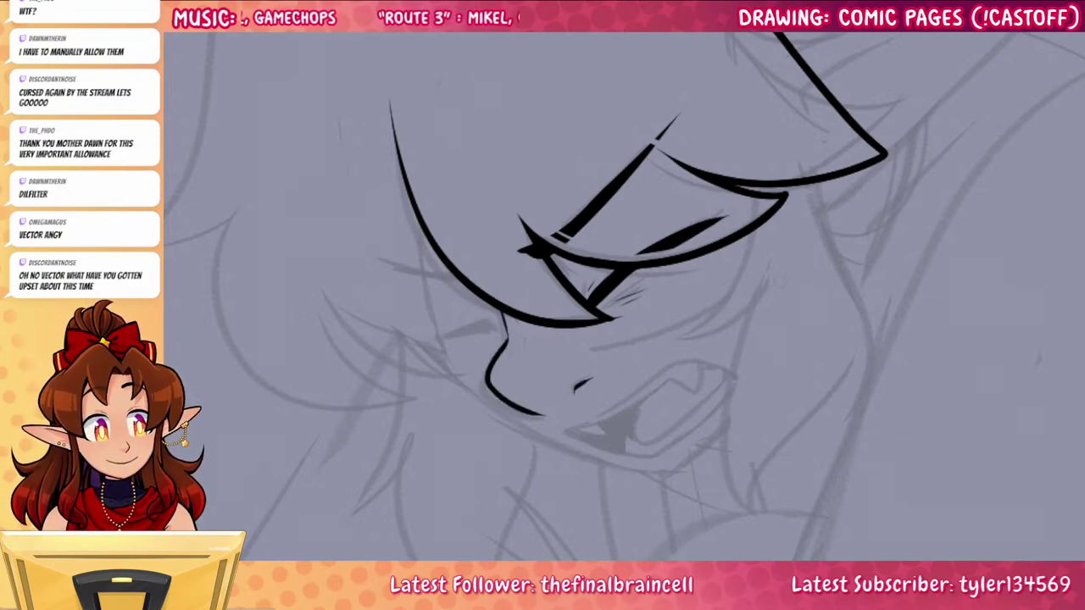
Ink the long side lock in front of the ear, with a small cheek strand and a pointed lower tip
{"action": "left_click_drag", "start_coordinate": [799, 443], "coordinate": [738, 455]}
{"action": "left_click_drag", "start_coordinate": [734, 495], "coordinate": [651, 472]}
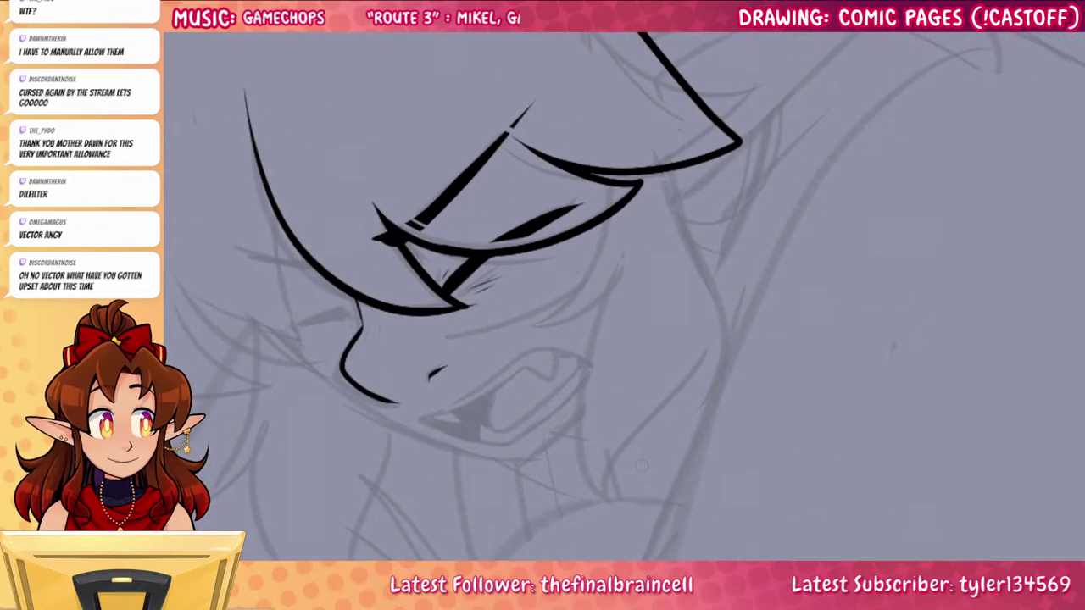
{"action": "mouse_move", "coordinate": [435, 415]}
{"action": "left_mouse_down"}
{"action": "mouse_move", "coordinate": [504, 368]}
{"action": "mouse_move", "coordinate": [589, 362]}
{"action": "left_mouse_up"}
{"action": "key", "text": "ctrl+z"}
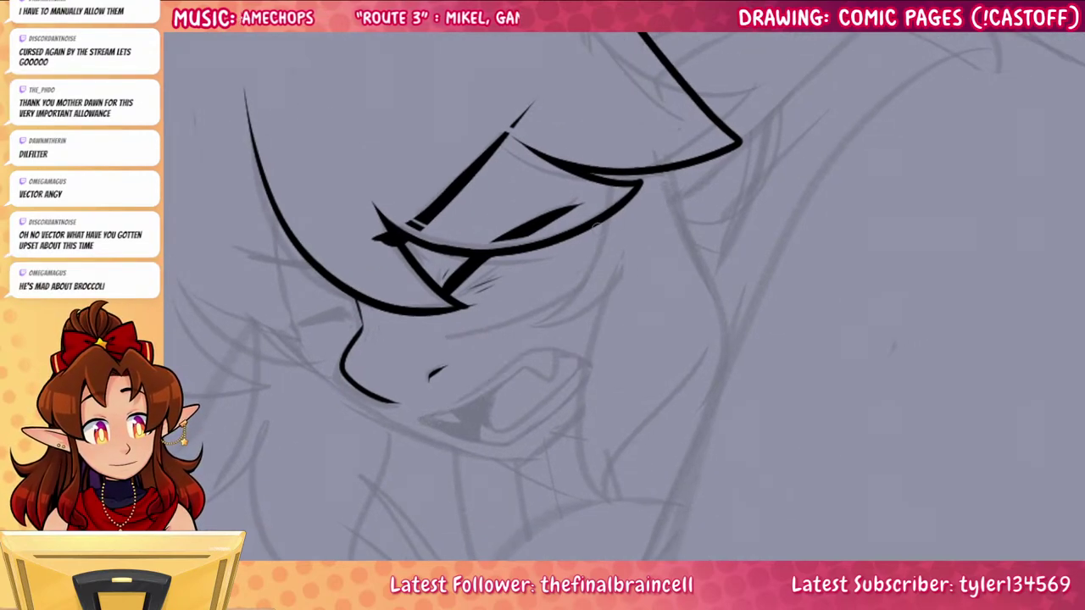
{"action": "mouse_move", "coordinate": [599, 223]}
{"action": "left_mouse_down"}
{"action": "mouse_move", "coordinate": [583, 293]}
{"action": "mouse_move", "coordinate": [527, 330]}
{"action": "mouse_move", "coordinate": [596, 311]}
{"action": "mouse_move", "coordinate": [606, 504]}
{"action": "left_mouse_up"}
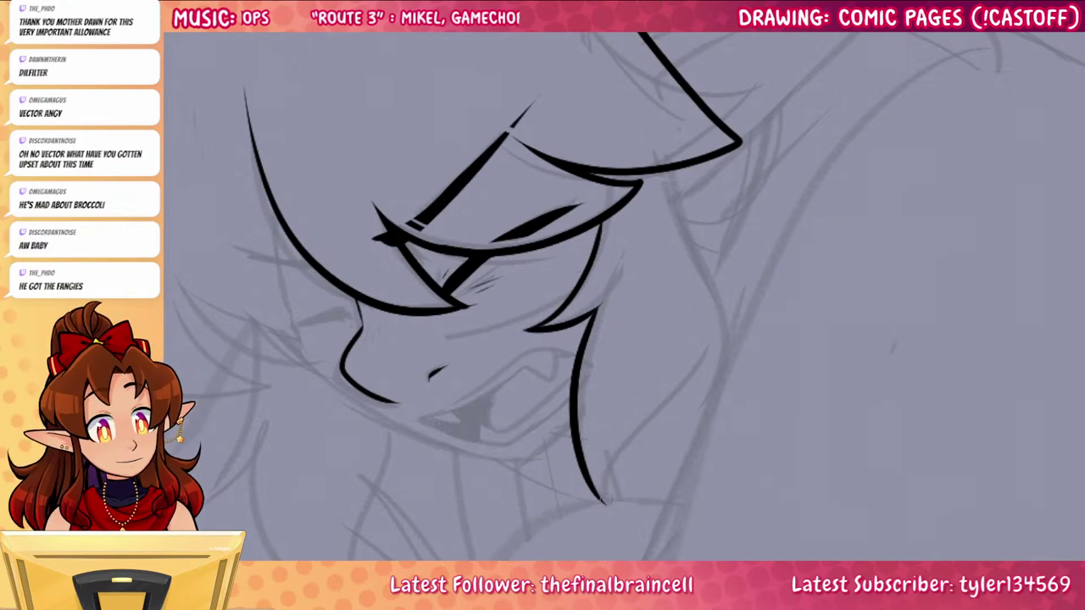
{"action": "mouse_move", "coordinate": [612, 510]}
{"action": "left_mouse_down"}
{"action": "mouse_move", "coordinate": [628, 446]}
{"action": "mouse_move", "coordinate": [712, 374]}
{"action": "mouse_move", "coordinate": [708, 254]}
{"action": "mouse_move", "coordinate": [670, 170]}
{"action": "left_mouse_up"}
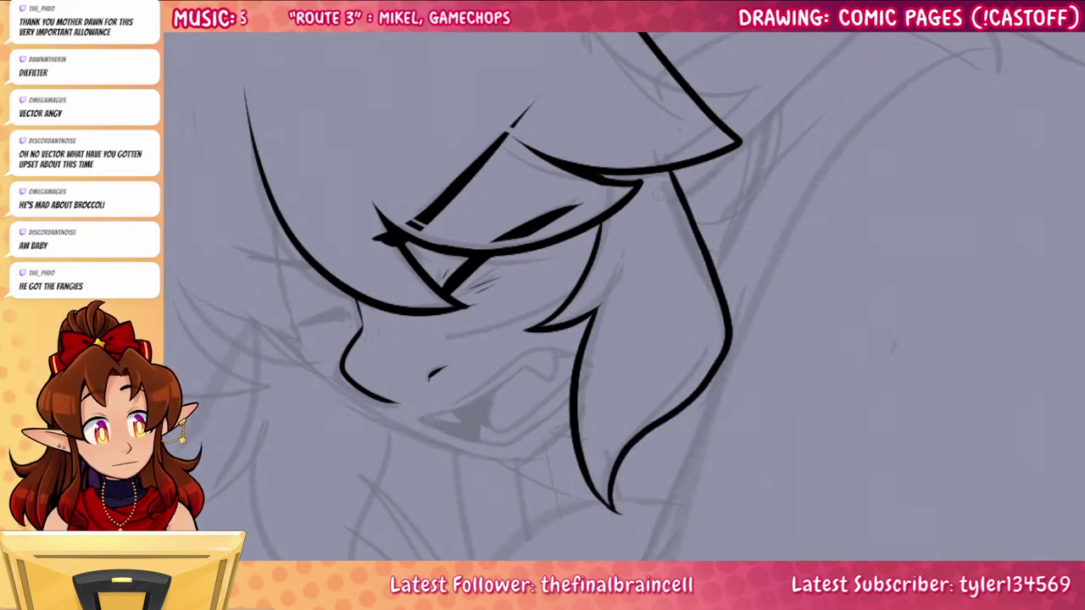
Thicken the line junctions where the fringe, cheek strand and side lock meet
{"action": "left_click_drag", "start_coordinate": [591, 175], "coordinate": [611, 180]}
{"action": "left_click_drag", "start_coordinate": [600, 222], "coordinate": [595, 238]}
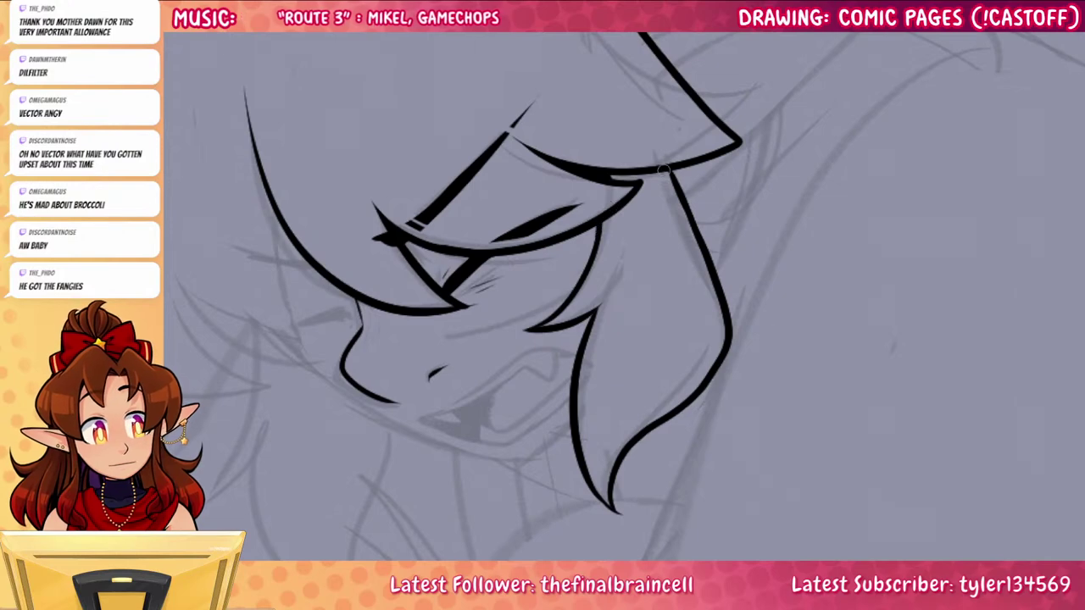
{"action": "left_click_drag", "start_coordinate": [665, 170], "coordinate": [699, 238]}
Ink the outline of the snarling open mouth from its front corner back to the side lock
{"action": "left_click_drag", "start_coordinate": [599, 360], "coordinate": [656, 295]}
{"action": "mouse_move", "coordinate": [483, 353]}
{"action": "left_mouse_down"}
{"action": "mouse_move", "coordinate": [602, 285]}
{"action": "mouse_move", "coordinate": [626, 288]}
{"action": "left_mouse_up"}
{"action": "key", "text": "ctrl+z"}
{"action": "mouse_move", "coordinate": [480, 349]}
{"action": "left_mouse_down"}
{"action": "mouse_move", "coordinate": [588, 287]}
{"action": "mouse_move", "coordinate": [629, 288]}
{"action": "left_mouse_up"}
{"action": "mouse_move", "coordinate": [479, 350]}
{"action": "left_mouse_down"}
{"action": "mouse_move", "coordinate": [565, 380]}
{"action": "mouse_move", "coordinate": [595, 367]}
{"action": "mouse_move", "coordinate": [633, 322]}
{"action": "left_mouse_up"}
{"action": "key", "text": "ctrl+z"}
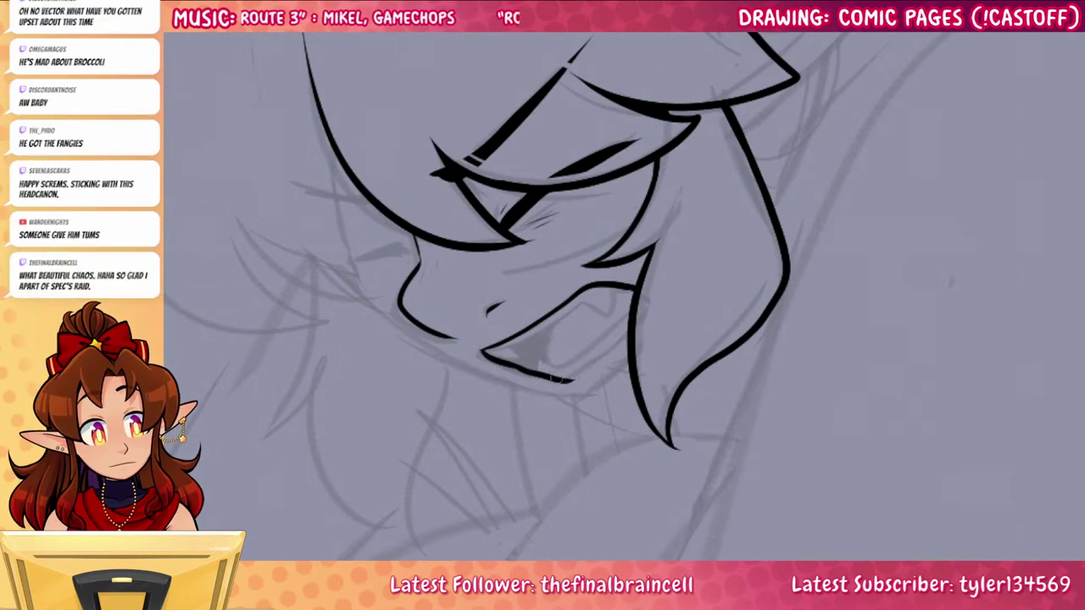
{"action": "left_click_drag", "start_coordinate": [559, 383], "coordinate": [632, 332]}
{"action": "key", "text": "ctrl+z"}
{"action": "mouse_move", "coordinate": [563, 380]}
{"action": "left_mouse_down"}
{"action": "mouse_move", "coordinate": [617, 357]}
{"action": "mouse_move", "coordinate": [560, 384]}
{"action": "left_mouse_up"}
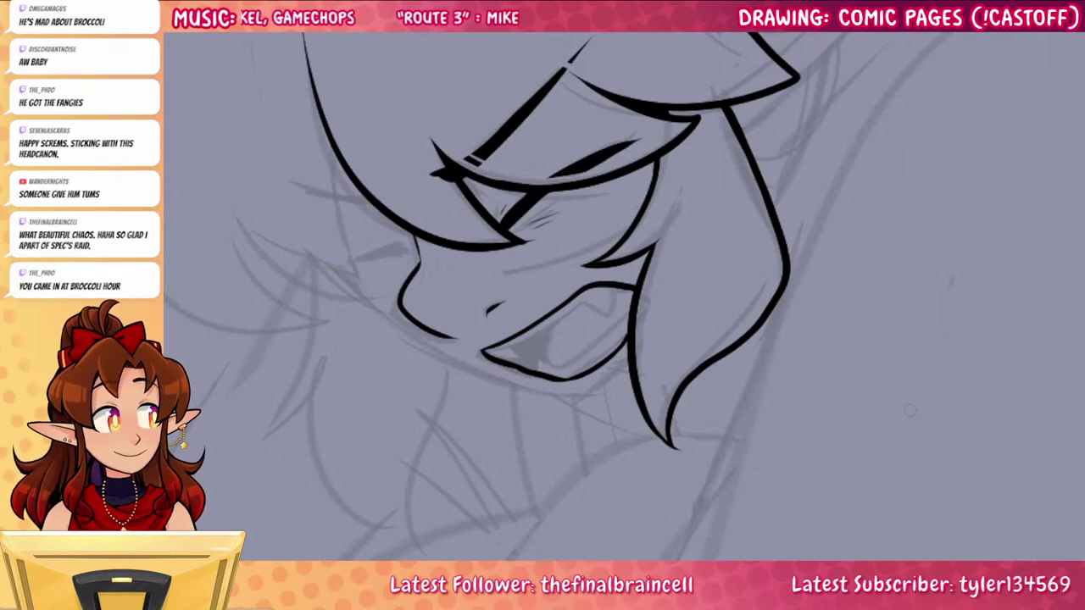
Ink the far eye as a thick curved lid stroke beside the bridge of the nose
{"action": "mouse_move", "coordinate": [950, 397]}
{"action": "left_mouse_down"}
{"action": "mouse_move", "coordinate": [910, 497]}
{"action": "mouse_move", "coordinate": [906, 436]}
{"action": "mouse_move", "coordinate": [896, 467]}
{"action": "mouse_move", "coordinate": [988, 407]}
{"action": "left_mouse_up"}
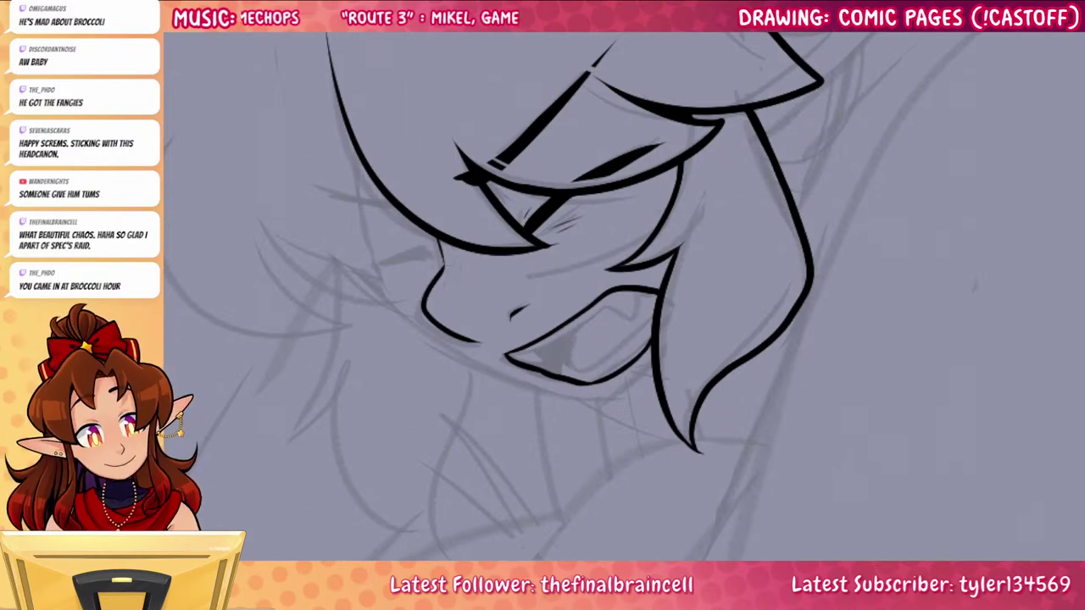
{"action": "mouse_move", "coordinate": [437, 239]}
{"action": "left_mouse_down"}
{"action": "mouse_move", "coordinate": [443, 270]}
{"action": "mouse_move", "coordinate": [375, 282]}
{"action": "left_mouse_up"}
{"action": "left_click_drag", "start_coordinate": [405, 256], "coordinate": [430, 260]}
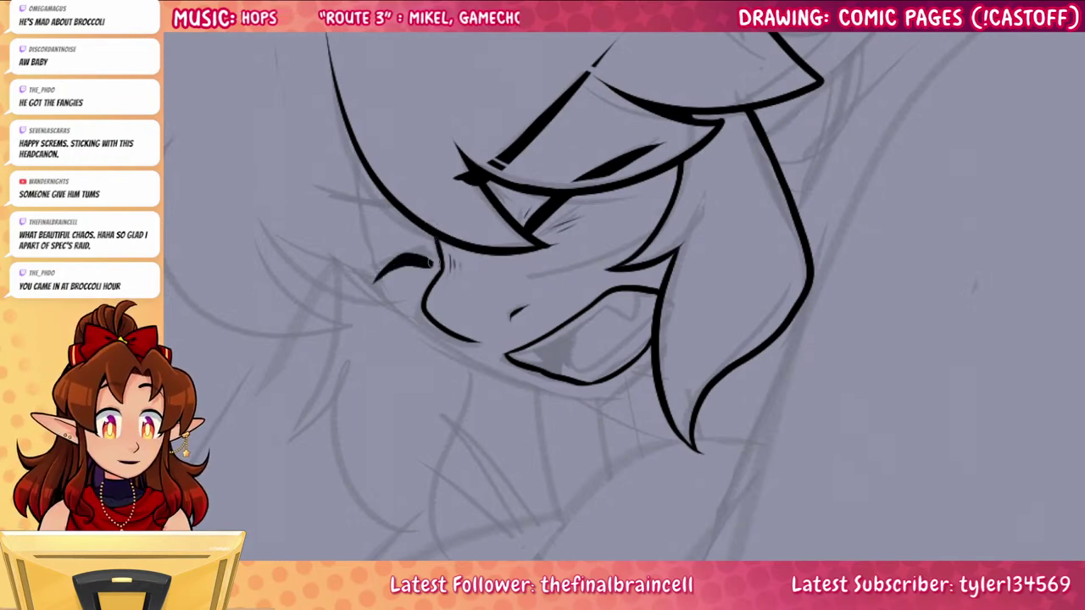
Ink the far eyebrow as a tapered stroke running into the edge of the front fringe lock
{"action": "left_click_drag", "start_coordinate": [527, 280], "coordinate": [595, 380]}
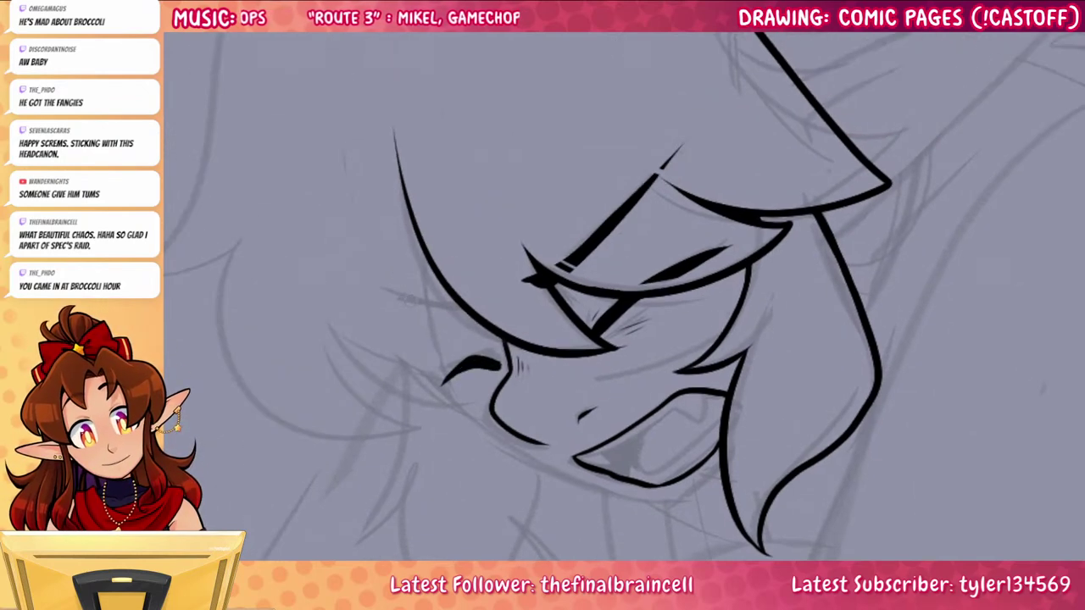
{"action": "left_click_drag", "start_coordinate": [366, 290], "coordinate": [471, 306]}
{"action": "key", "text": "ctrl+z"}
{"action": "left_click_drag", "start_coordinate": [371, 283], "coordinate": [473, 303]}
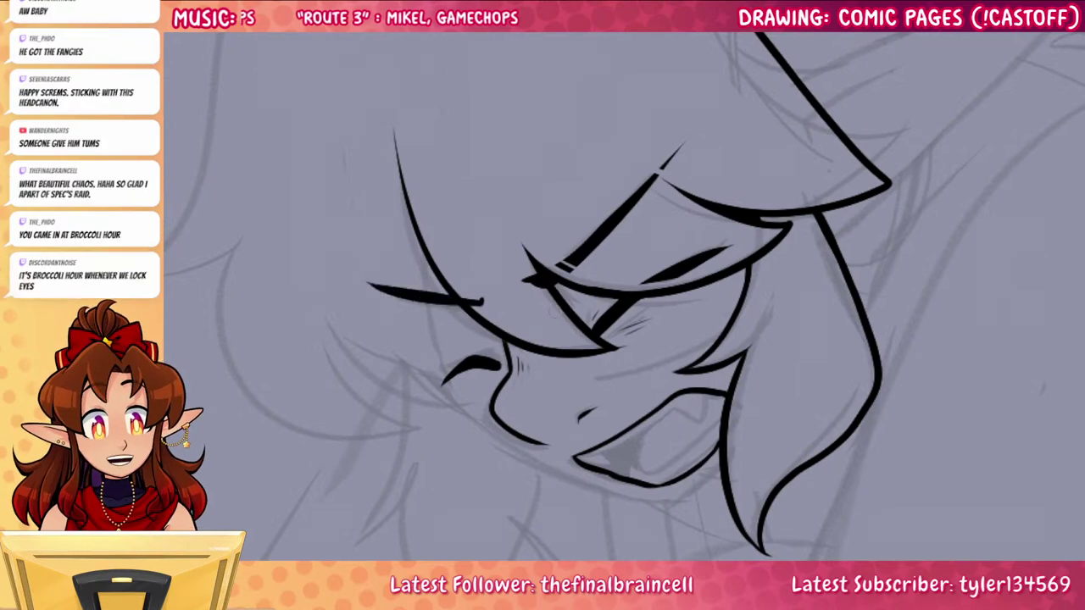
{"action": "key", "text": "ctrl+z"}
{"action": "left_click_drag", "start_coordinate": [372, 283], "coordinate": [476, 310]}
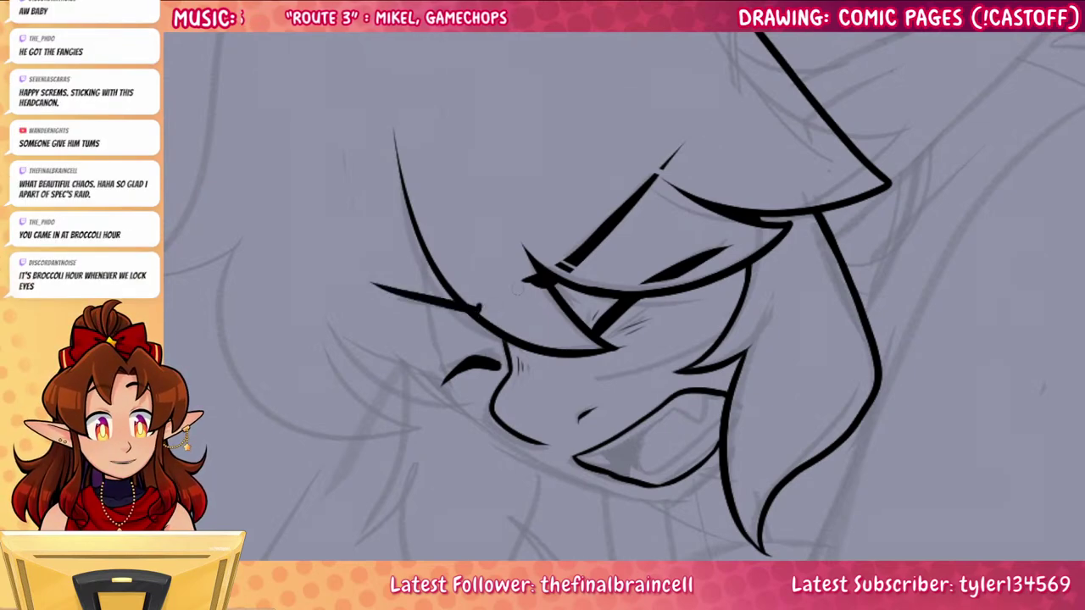
Clean up the near fringe lock's crossing with the brow and trim the far eyebrow's overshooting end
{"action": "left_click_drag", "start_coordinate": [801, 390], "coordinate": [760, 373]}
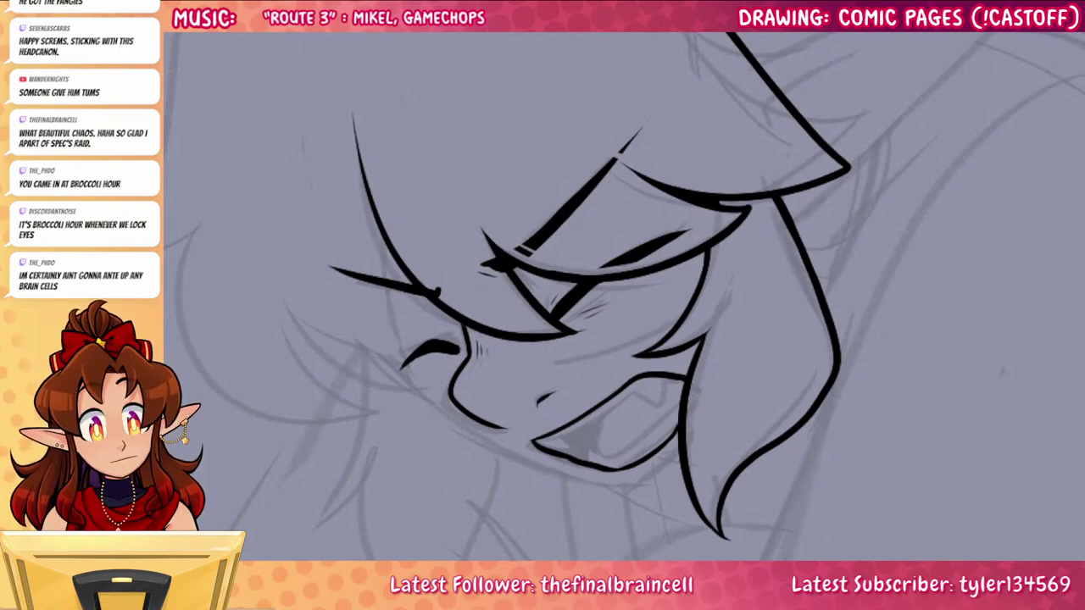
{"action": "left_click_drag", "start_coordinate": [483, 231], "coordinate": [509, 279]}
{"action": "left_click_drag", "start_coordinate": [421, 284], "coordinate": [439, 294]}
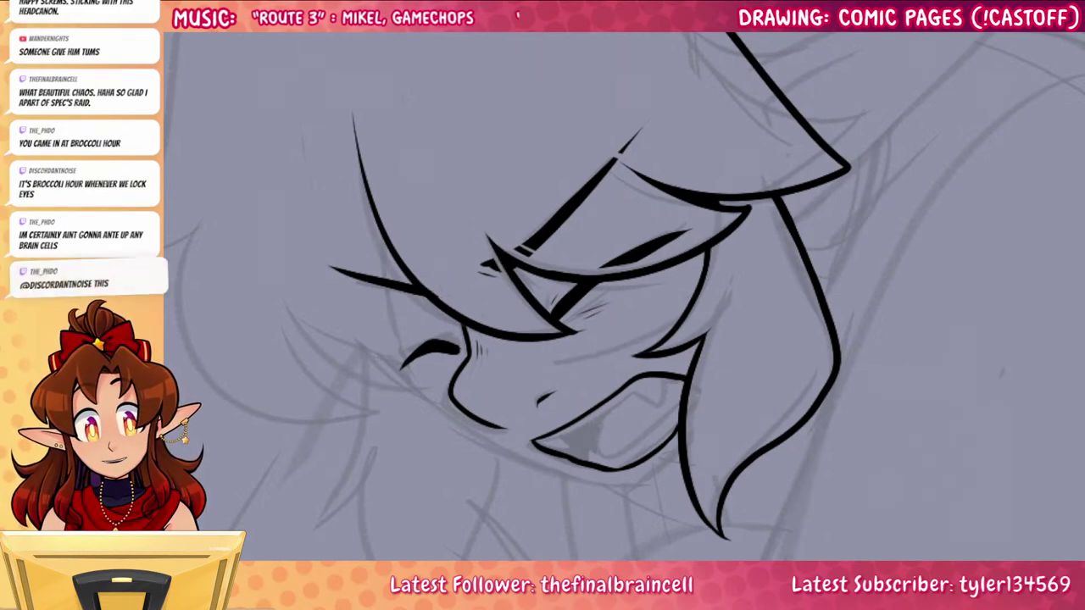
Ink the far-side hair lock curving to a point below the cheek, and slim the far eye's lid stroke
{"action": "left_click_drag", "start_coordinate": [884, 452], "coordinate": [798, 502]}
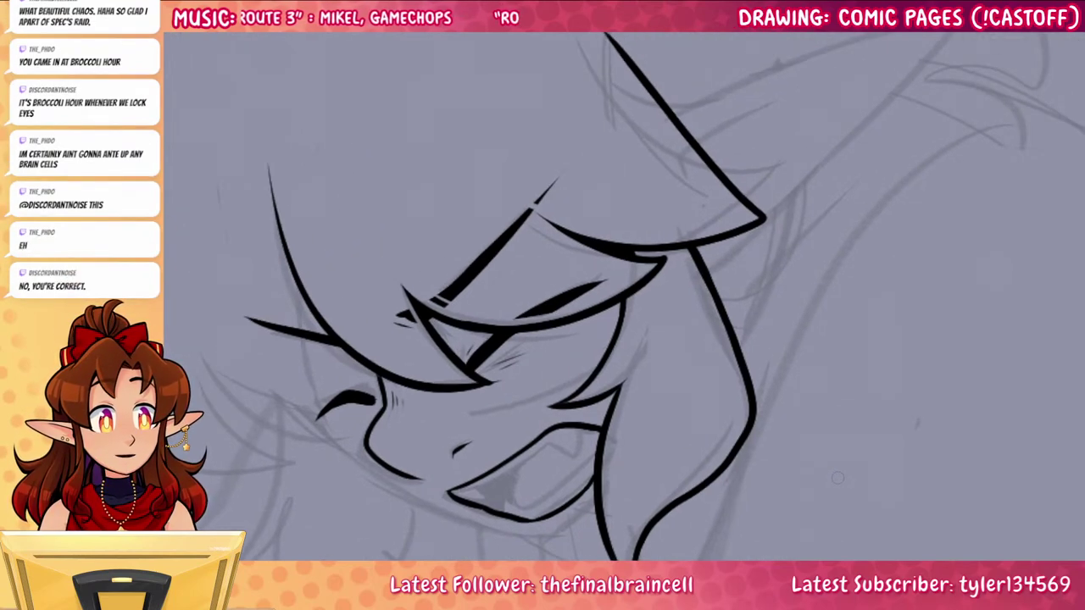
{"action": "left_click_drag", "start_coordinate": [799, 477], "coordinate": [912, 448]}
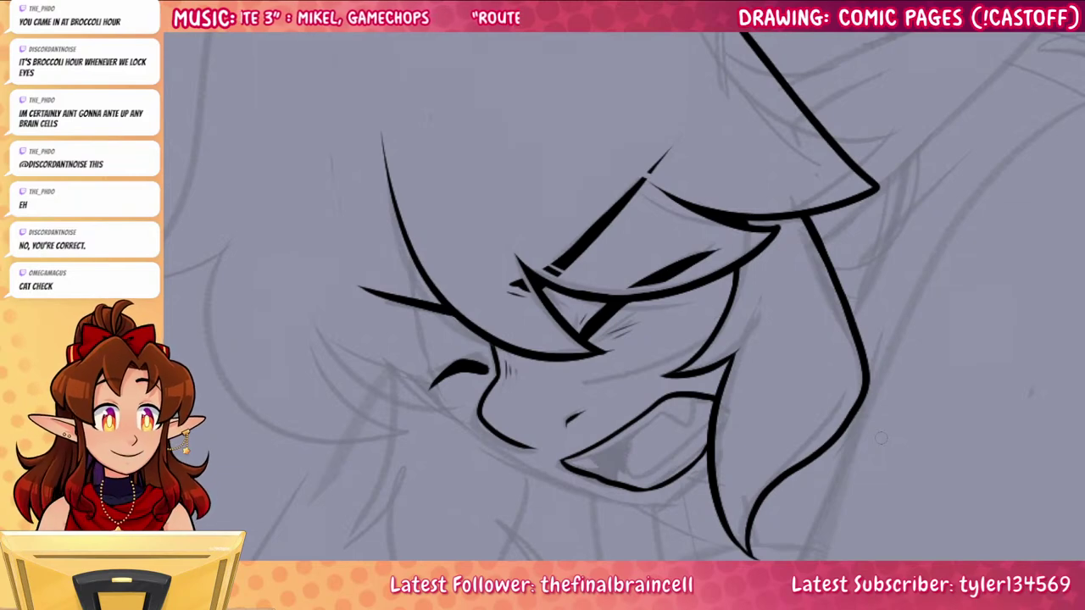
{"action": "left_click_drag", "start_coordinate": [406, 237], "coordinate": [464, 437]}
{"action": "key", "text": "ctrl+z"}
{"action": "mouse_move", "coordinate": [404, 237]}
{"action": "left_mouse_down"}
{"action": "mouse_move", "coordinate": [466, 441]}
{"action": "mouse_move", "coordinate": [369, 425]}
{"action": "mouse_move", "coordinate": [280, 305]}
{"action": "left_mouse_up"}
{"action": "left_click_drag", "start_coordinate": [824, 335], "coordinate": [779, 319]}
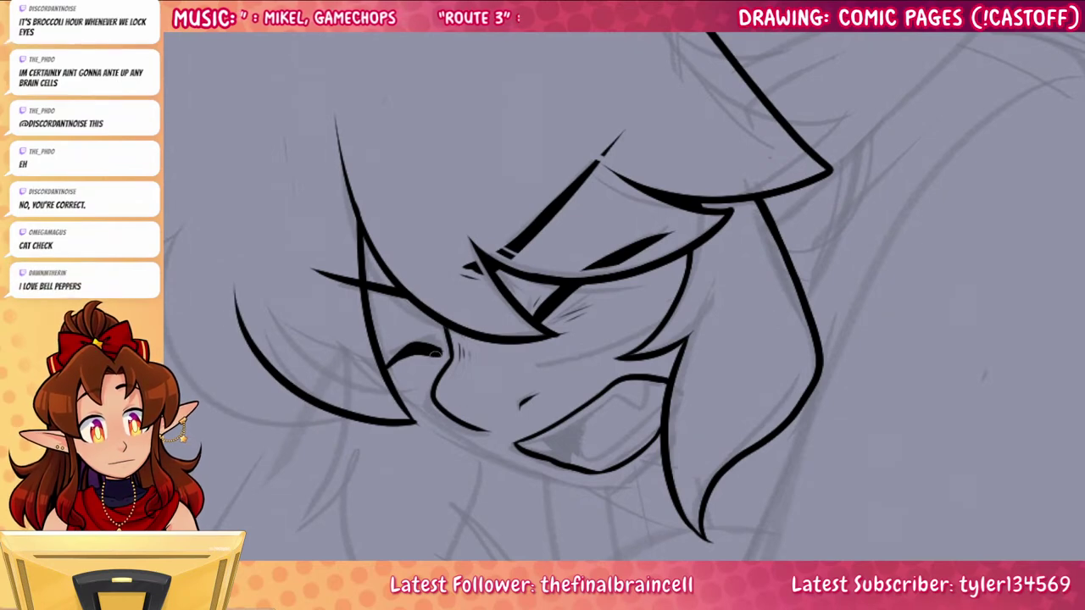
{"action": "left_click_drag", "start_coordinate": [406, 356], "coordinate": [443, 349]}
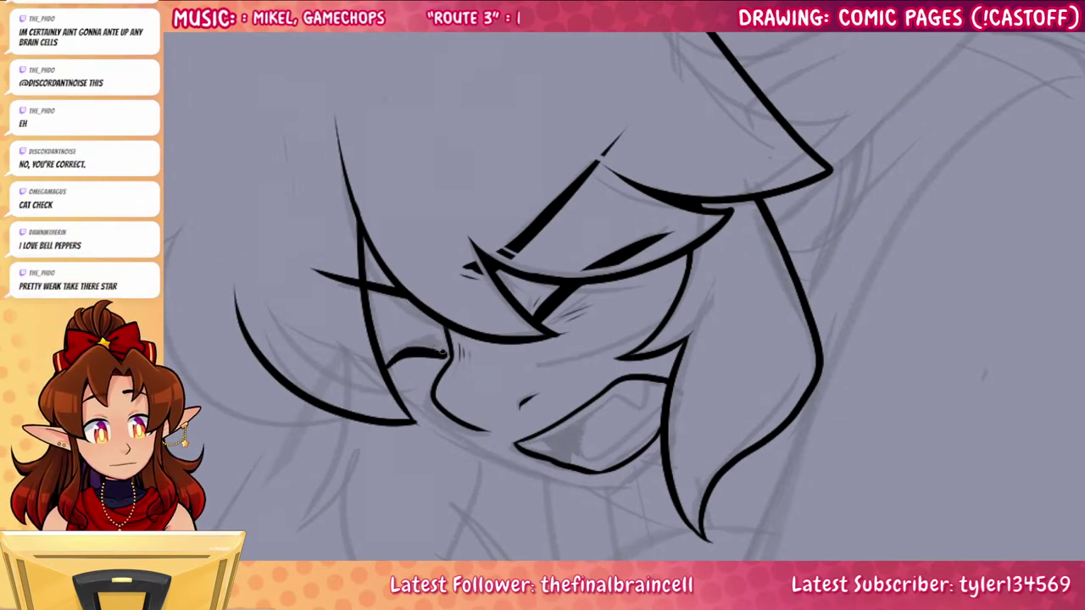
Ink the fanged teeth and tongue inside the open mouth, filling the gap at the front solid black
{"action": "left_click_drag", "start_coordinate": [848, 457], "coordinate": [771, 436]}
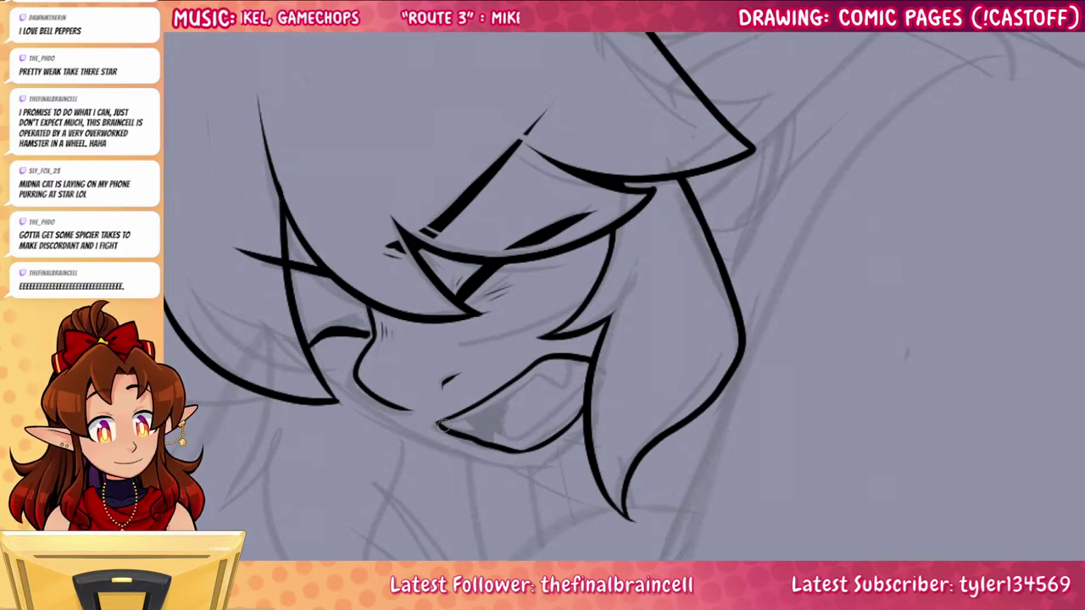
{"action": "left_click_drag", "start_coordinate": [439, 426], "coordinate": [467, 437]}
{"action": "mouse_move", "coordinate": [457, 429]}
{"action": "left_mouse_down"}
{"action": "mouse_move", "coordinate": [474, 433]}
{"action": "mouse_move", "coordinate": [540, 369]}
{"action": "mouse_move", "coordinate": [517, 392]}
{"action": "mouse_move", "coordinate": [566, 361]}
{"action": "left_mouse_up"}
{"action": "key", "text": "ctrl+z"}
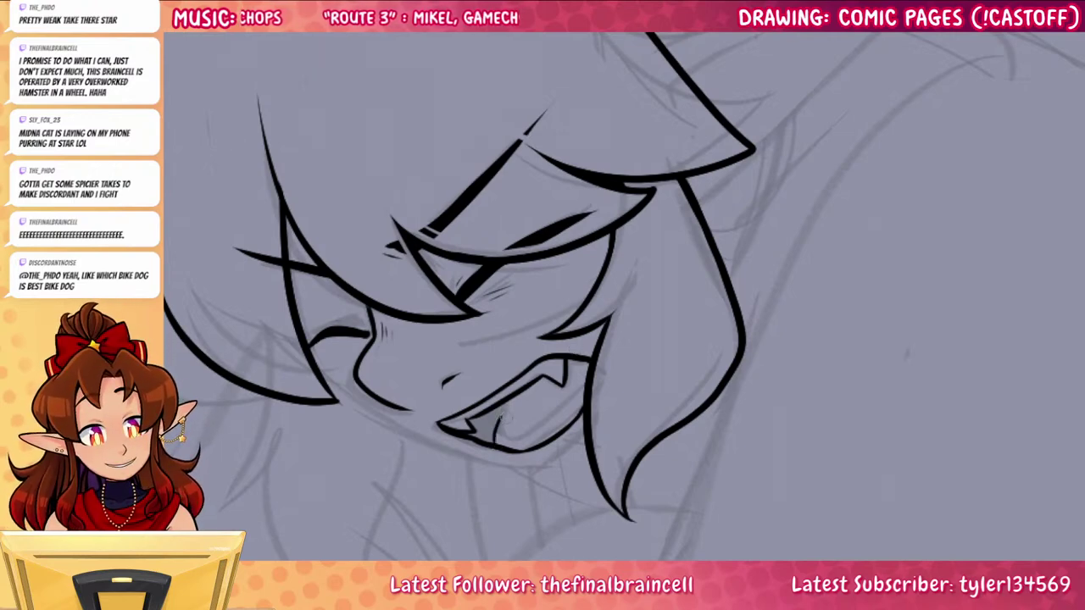
{"action": "mouse_move", "coordinate": [490, 405]}
{"action": "left_mouse_down"}
{"action": "mouse_move", "coordinate": [495, 449]}
{"action": "mouse_move", "coordinate": [558, 405]}
{"action": "left_mouse_up"}
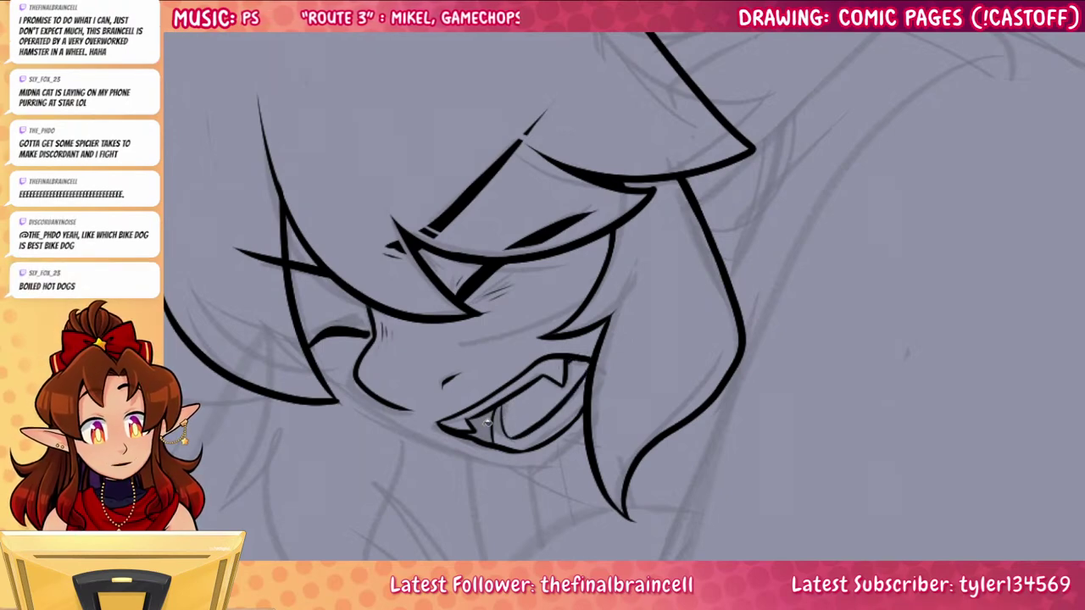
{"action": "left_click_drag", "start_coordinate": [479, 431], "coordinate": [497, 414]}
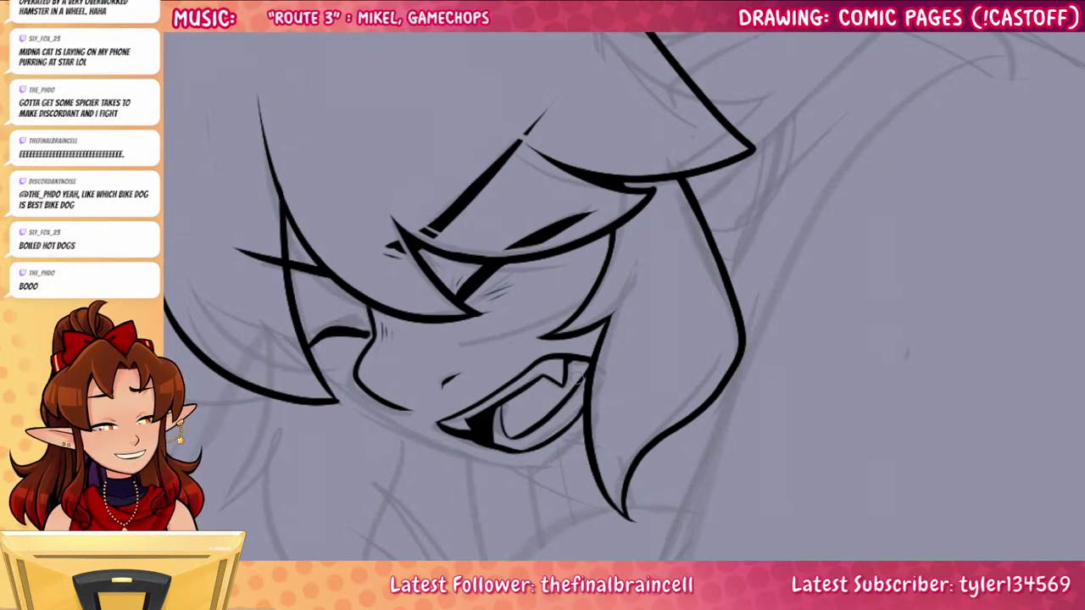
Mirror the canvas to check the face and re-ink the far eye's closed lid as a smaller arched stroke
{"action": "left_click_drag", "start_coordinate": [690, 468], "coordinate": [719, 538]}
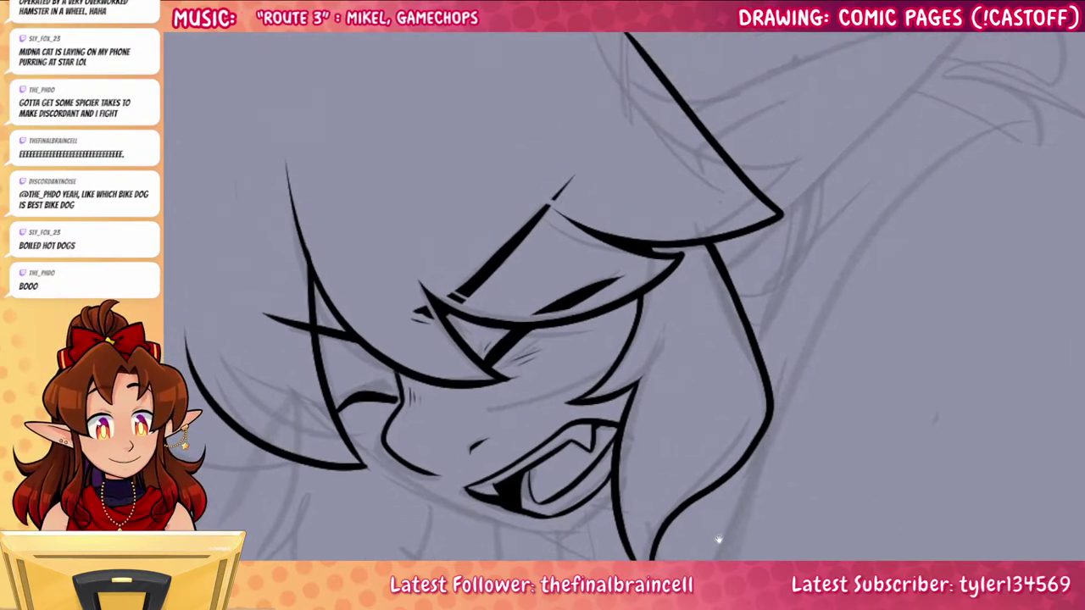
{"action": "left_click_drag", "start_coordinate": [763, 383], "coordinate": [782, 368]}
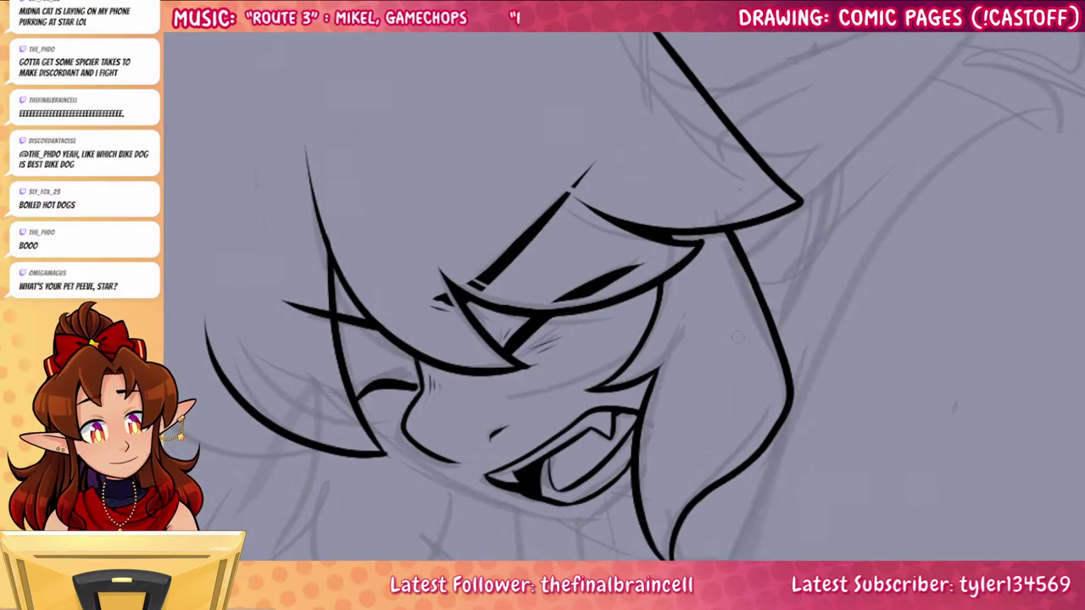
{"action": "key", "text": "h"}
{"action": "mouse_move", "coordinate": [945, 485]}
{"action": "left_mouse_down"}
{"action": "mouse_move", "coordinate": [755, 417]}
{"action": "mouse_move", "coordinate": [803, 456]}
{"action": "left_mouse_up"}
{"action": "left_click_drag", "start_coordinate": [623, 353], "coordinate": [670, 356]}
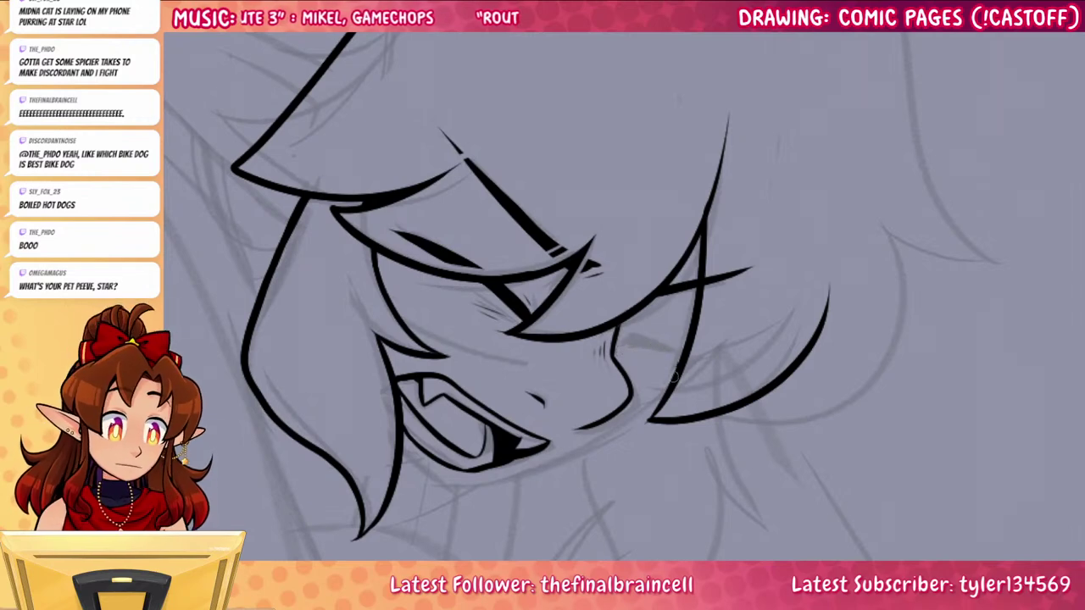
{"action": "key", "text": "m"}
{"action": "mouse_move", "coordinate": [614, 354]}
{"action": "left_mouse_down"}
{"action": "mouse_move", "coordinate": [586, 347]}
{"action": "mouse_move", "coordinate": [563, 371]}
{"action": "left_mouse_up"}
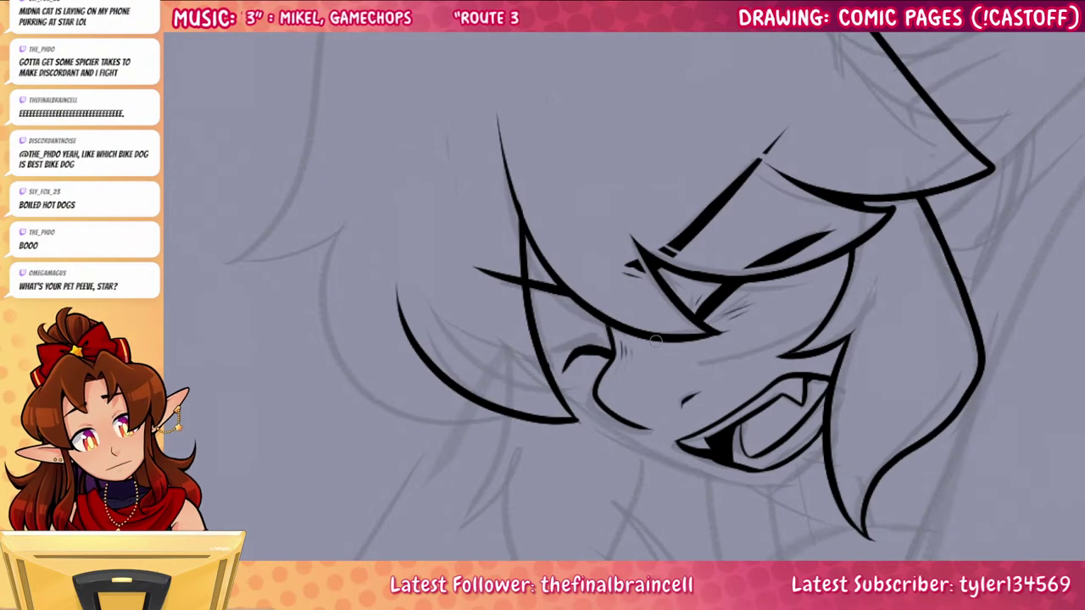
Ink the jawline from the far cheek under the open mouth to the edge of the near side hair lock
{"action": "left_click_drag", "start_coordinate": [830, 480], "coordinate": [632, 449]}
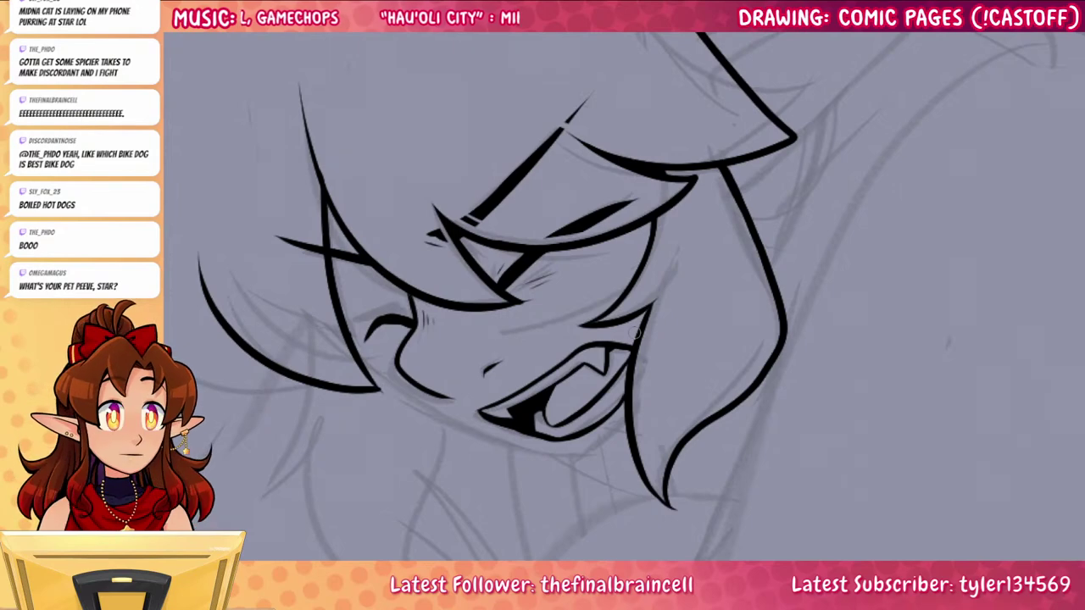
{"action": "left_click_drag", "start_coordinate": [744, 400], "coordinate": [736, 425]}
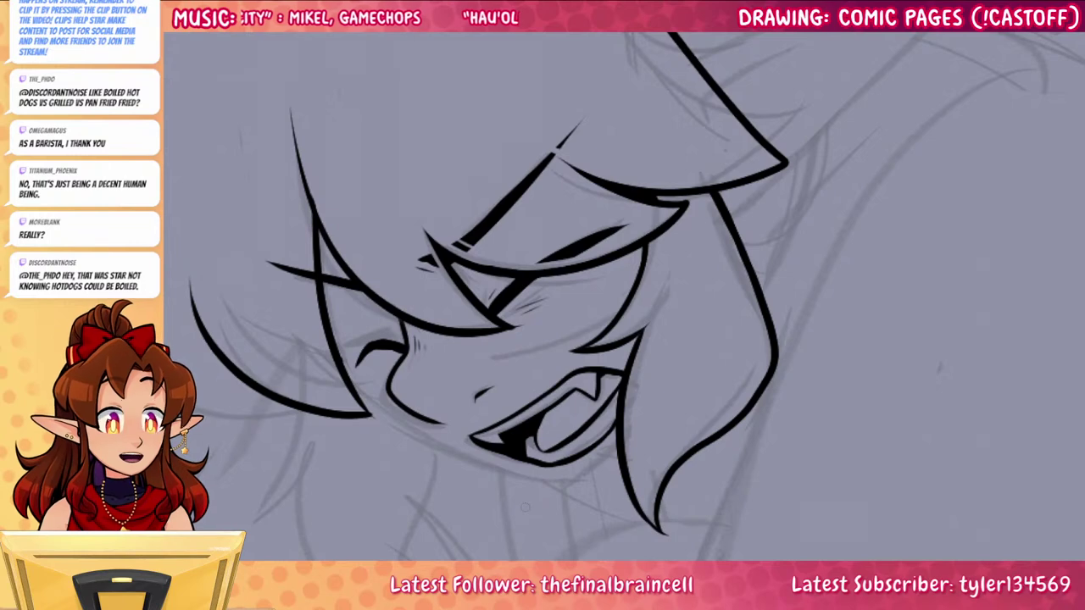
{"action": "left_click_drag", "start_coordinate": [475, 360], "coordinate": [491, 204]}
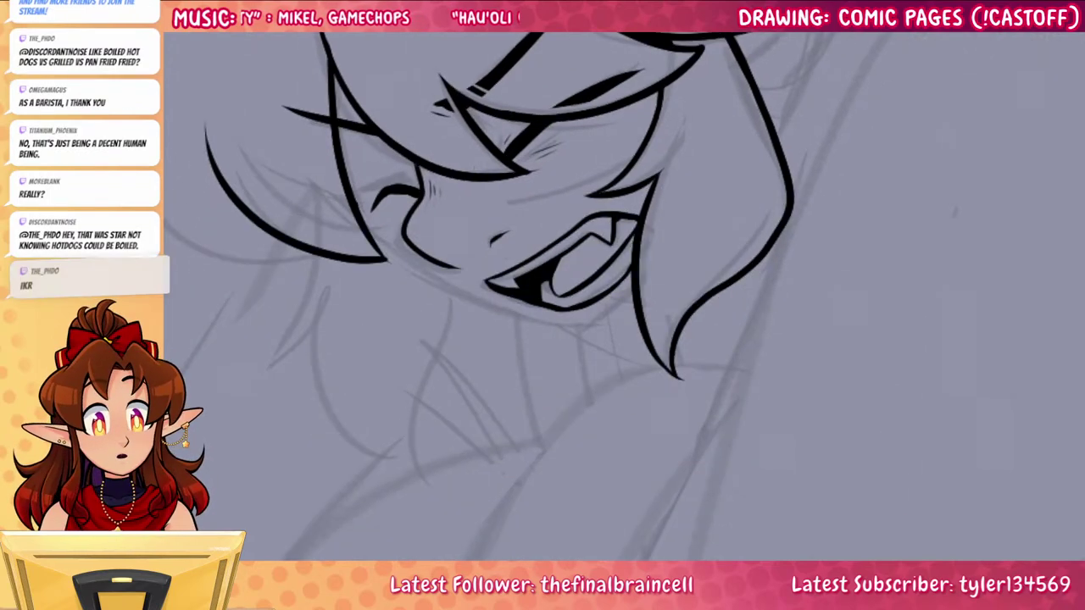
{"action": "mouse_move", "coordinate": [348, 191]}
{"action": "left_mouse_down"}
{"action": "mouse_move", "coordinate": [371, 225]}
{"action": "mouse_move", "coordinate": [502, 320]}
{"action": "mouse_move", "coordinate": [560, 340]}
{"action": "left_mouse_up"}
{"action": "key", "text": "ctrl+z"}
{"action": "mouse_move", "coordinate": [442, 294]}
{"action": "left_mouse_down"}
{"action": "mouse_move", "coordinate": [554, 344]}
{"action": "mouse_move", "coordinate": [634, 298]}
{"action": "left_mouse_up"}
{"action": "key", "text": "ctrl+z"}
{"action": "key", "text": "ctrl+z"}
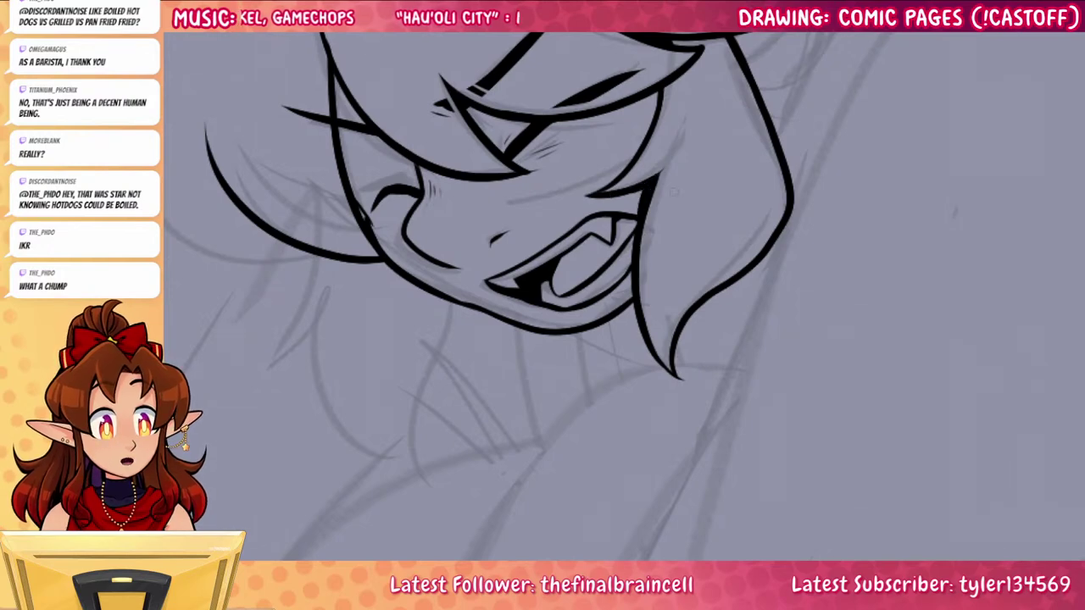
Thicken the far cheek contour where it runs past the closed eye and meets the tip of the far hair lock
{"action": "mouse_move", "coordinate": [744, 409]}
{"action": "left_mouse_down"}
{"action": "mouse_move", "coordinate": [737, 502]}
{"action": "mouse_move", "coordinate": [802, 429]}
{"action": "left_mouse_up"}
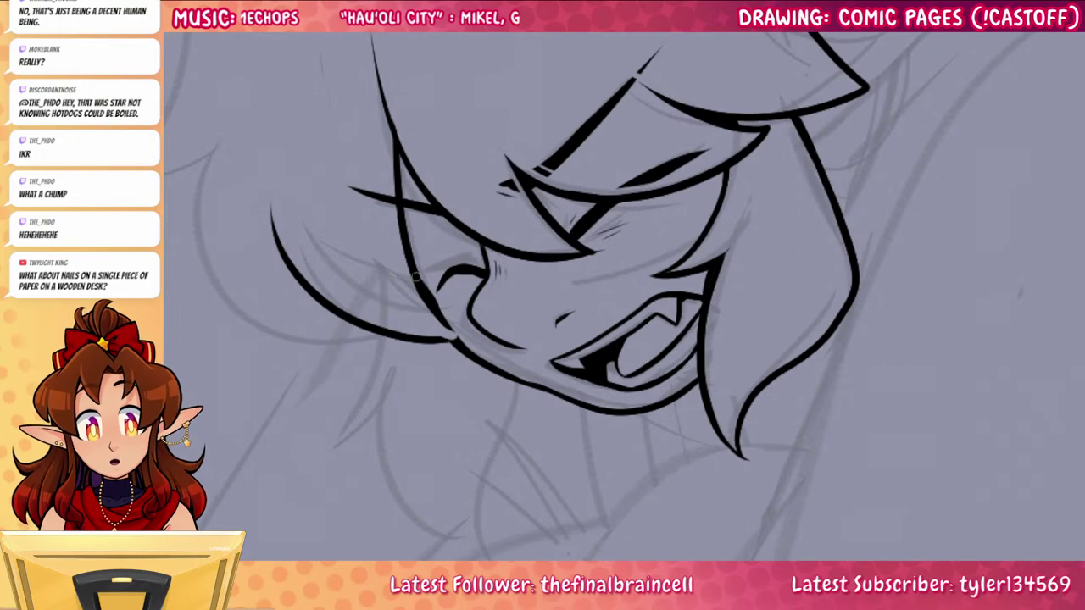
{"action": "left_click_drag", "start_coordinate": [417, 282], "coordinate": [470, 344]}
{"action": "key", "text": "ctrl+z"}
{"action": "mouse_move", "coordinate": [428, 299]}
{"action": "left_mouse_down"}
{"action": "mouse_move", "coordinate": [439, 339]}
{"action": "mouse_move", "coordinate": [463, 336]}
{"action": "mouse_move", "coordinate": [410, 338]}
{"action": "mouse_move", "coordinate": [468, 338]}
{"action": "left_mouse_up"}
{"action": "key", "text": "ctrl+z"}
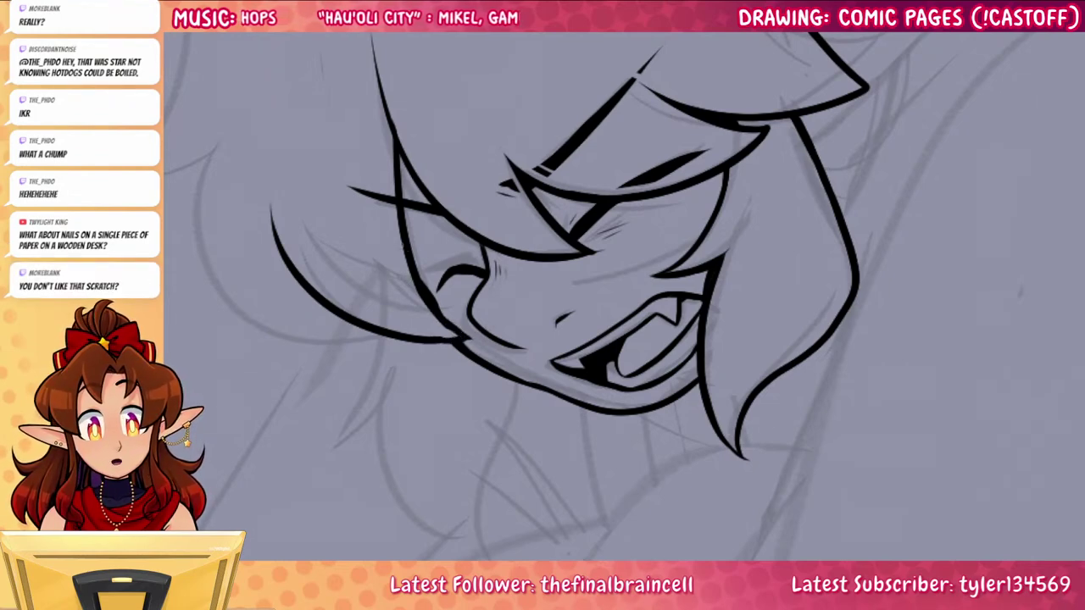
{"action": "left_click_drag", "start_coordinate": [459, 336], "coordinate": [431, 315]}
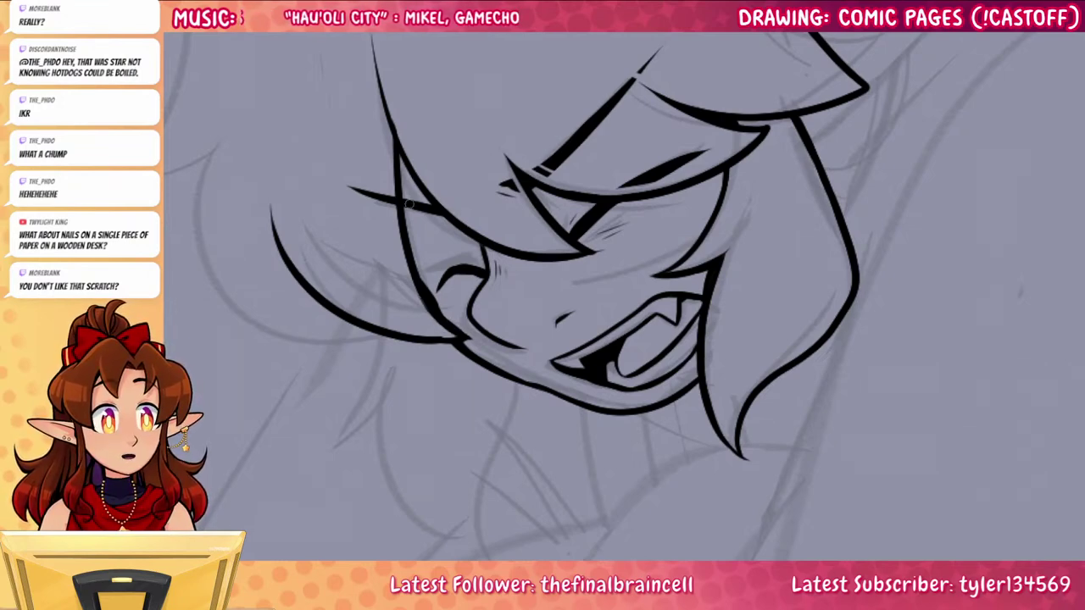
Erase a small gap in the far eyebrow just outside the hair strand it crosses
{"action": "left_click_drag", "start_coordinate": [946, 453], "coordinate": [841, 500]}
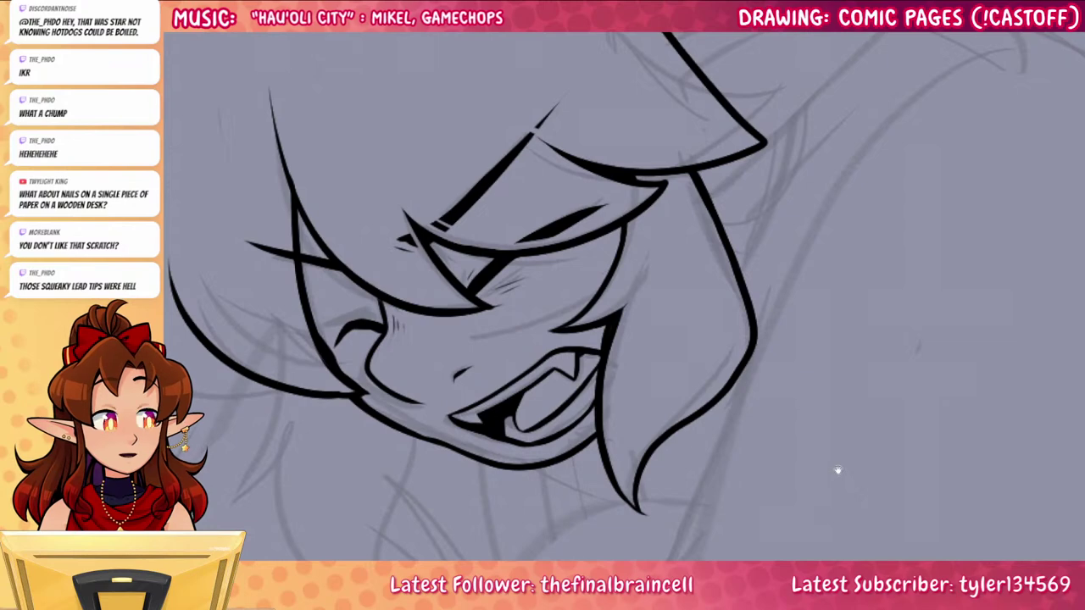
{"action": "left_click_drag", "start_coordinate": [838, 470], "coordinate": [891, 421]}
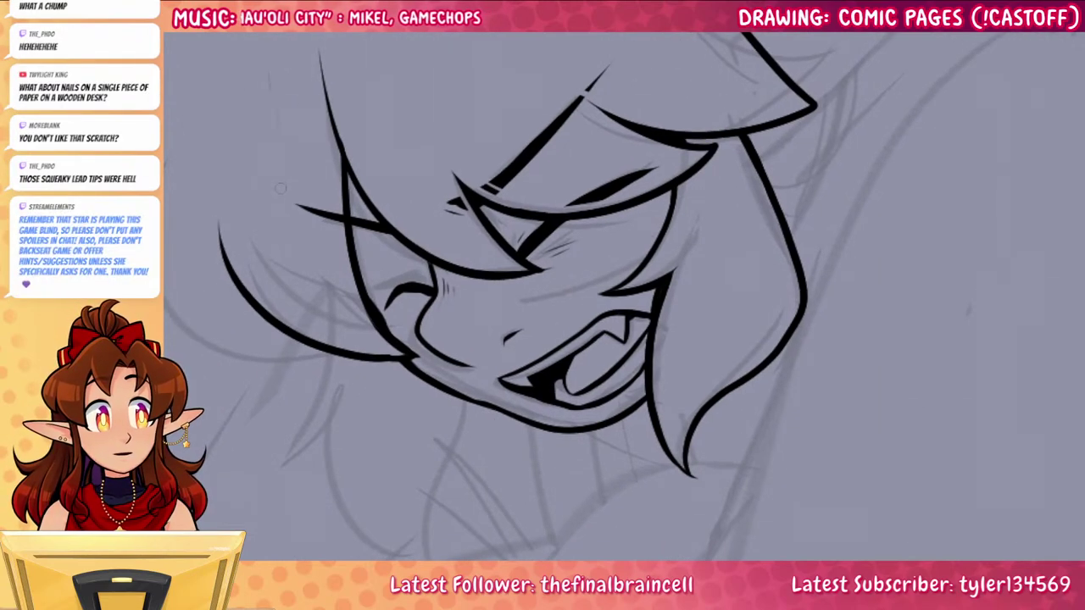
{"action": "left_click_drag", "start_coordinate": [873, 389], "coordinate": [912, 429]}
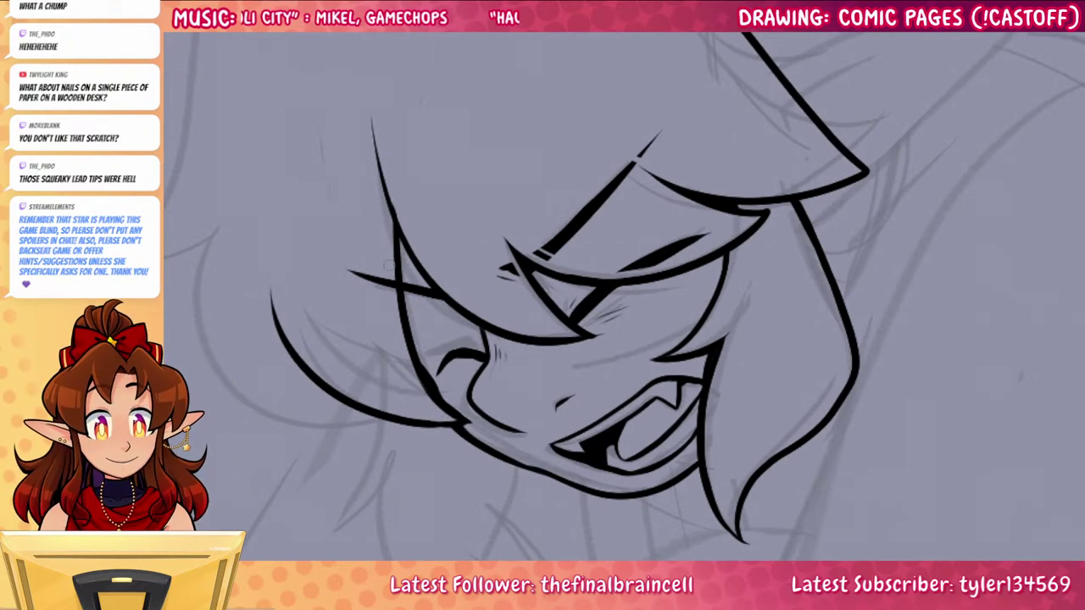
{"action": "mouse_move", "coordinate": [394, 278]}
{"action": "left_mouse_down"}
{"action": "mouse_move", "coordinate": [391, 289]}
{"action": "mouse_move", "coordinate": [379, 279]}
{"action": "left_mouse_up"}
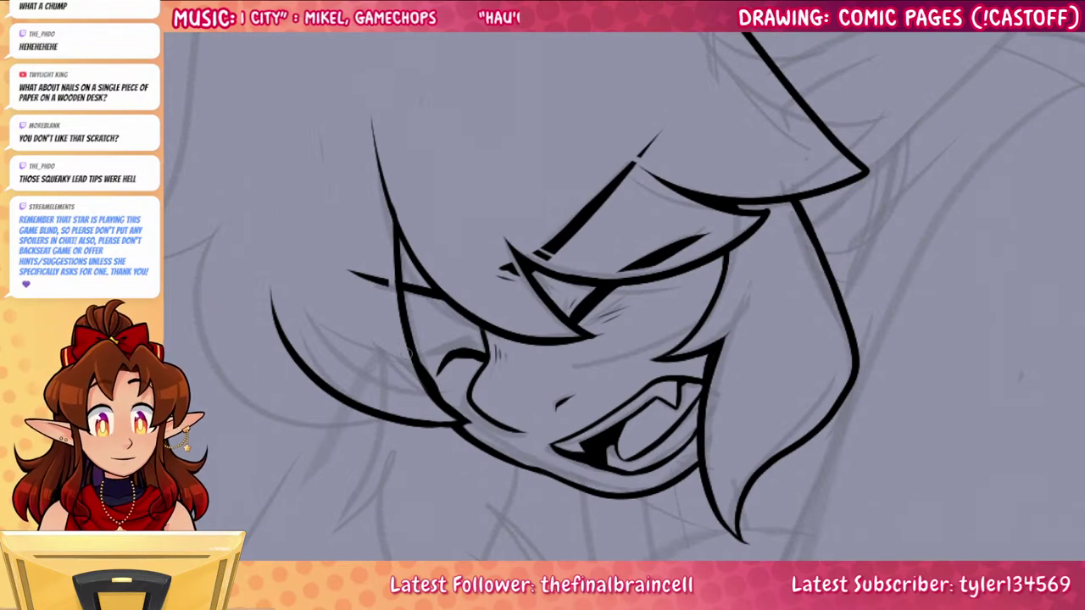
Ink the long pointed ear's outline behind the near hair lock and add a tapered inner line along its upper edge
{"action": "left_click_drag", "start_coordinate": [897, 323], "coordinate": [887, 479]}
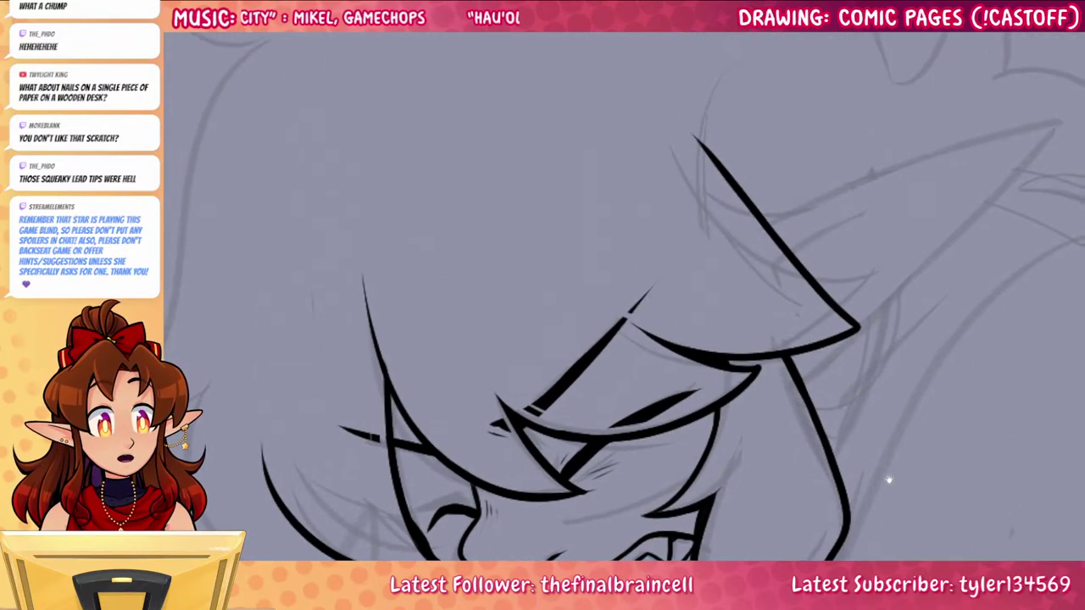
{"action": "mouse_move", "coordinate": [916, 409]}
{"action": "left_mouse_down"}
{"action": "mouse_move", "coordinate": [892, 552]}
{"action": "mouse_move", "coordinate": [735, 416]}
{"action": "left_mouse_up"}
{"action": "mouse_move", "coordinate": [583, 230]}
{"action": "left_mouse_down"}
{"action": "mouse_move", "coordinate": [719, 174]}
{"action": "mouse_move", "coordinate": [868, 137]}
{"action": "mouse_move", "coordinate": [787, 251]}
{"action": "mouse_move", "coordinate": [644, 400]}
{"action": "mouse_move", "coordinate": [680, 366]}
{"action": "left_mouse_up"}
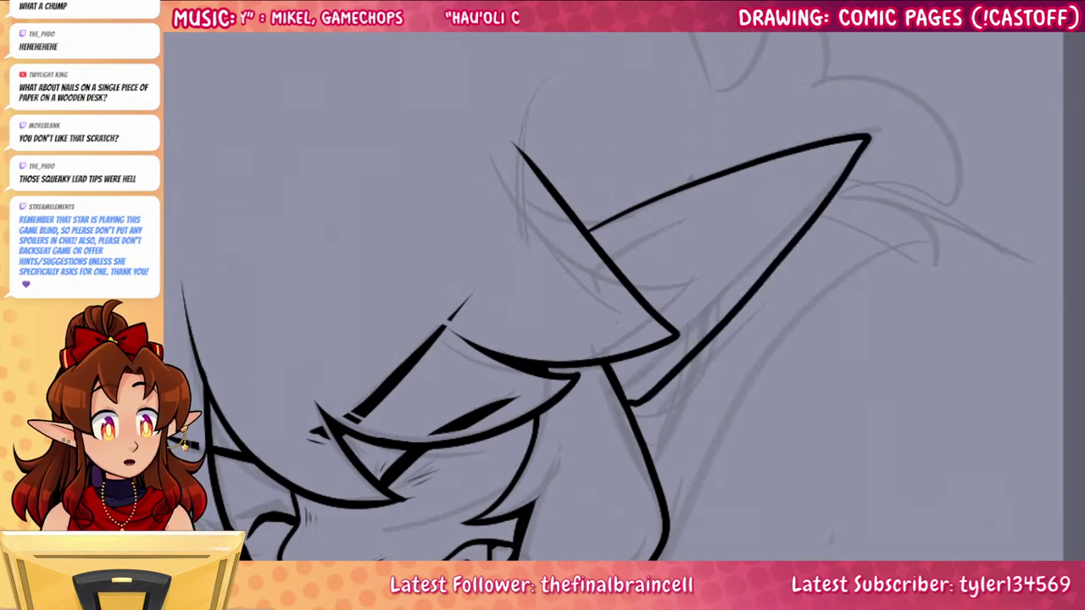
{"action": "left_click_drag", "start_coordinate": [626, 402], "coordinate": [657, 385]}
{"action": "left_click_drag", "start_coordinate": [609, 254], "coordinate": [734, 199]}
{"action": "key", "text": "ctrl+z"}
{"action": "left_click_drag", "start_coordinate": [584, 229], "coordinate": [658, 202]}
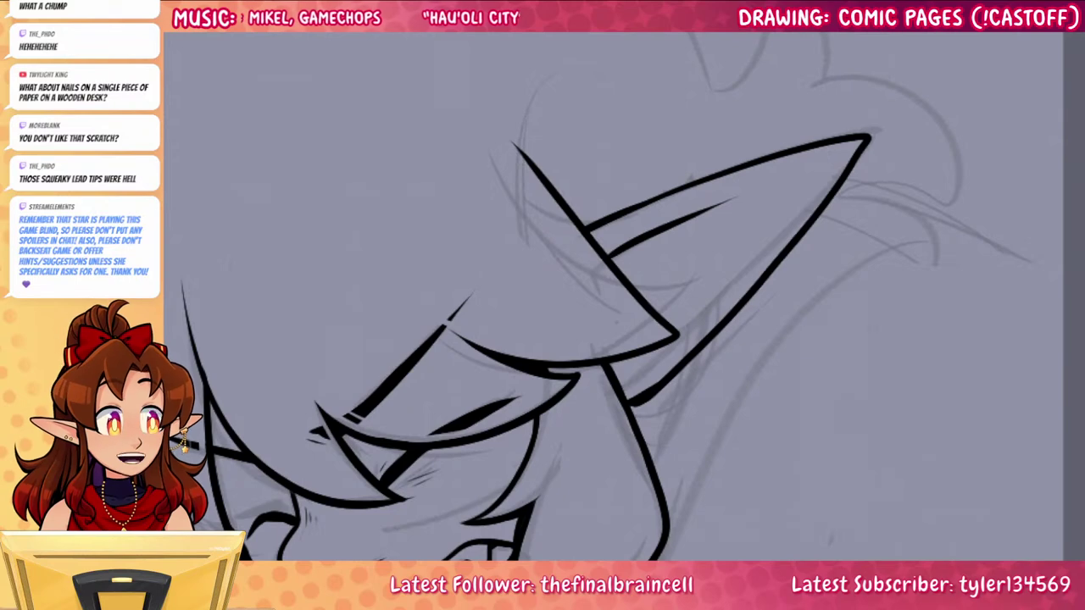
Ink the hair outline sweeping from the crown's parting down the far side of the head to the first flick
{"action": "left_click_drag", "start_coordinate": [731, 437], "coordinate": [974, 324]}
{"action": "left_click_drag", "start_coordinate": [873, 519], "coordinate": [835, 346]}
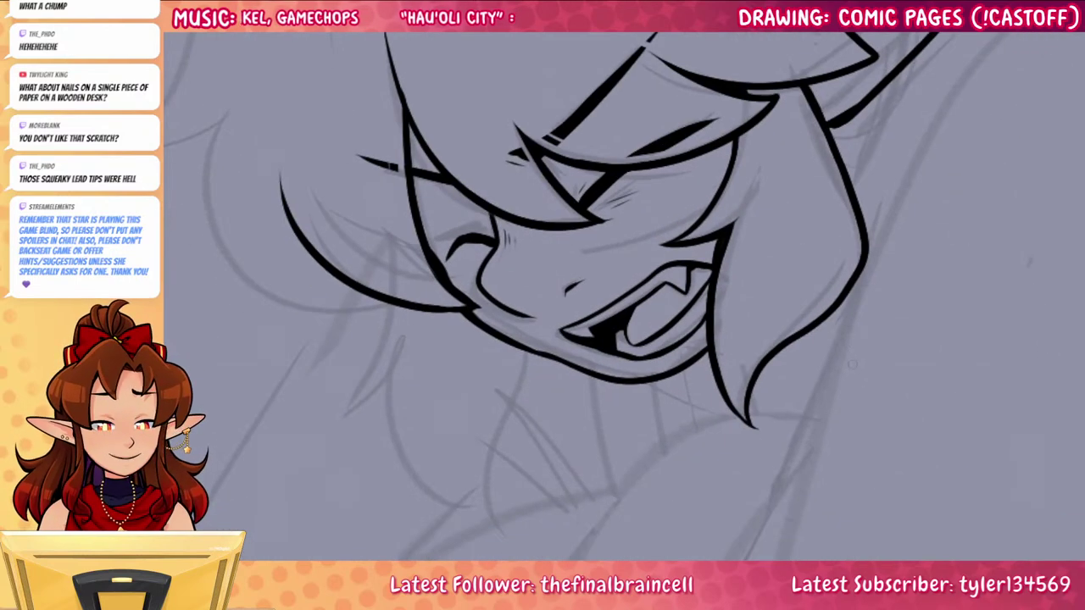
{"action": "mouse_move", "coordinate": [893, 488]}
{"action": "left_mouse_down"}
{"action": "mouse_move", "coordinate": [860, 511]}
{"action": "mouse_move", "coordinate": [882, 504]}
{"action": "left_mouse_up"}
{"action": "left_click_drag", "start_coordinate": [854, 429], "coordinate": [847, 490]}
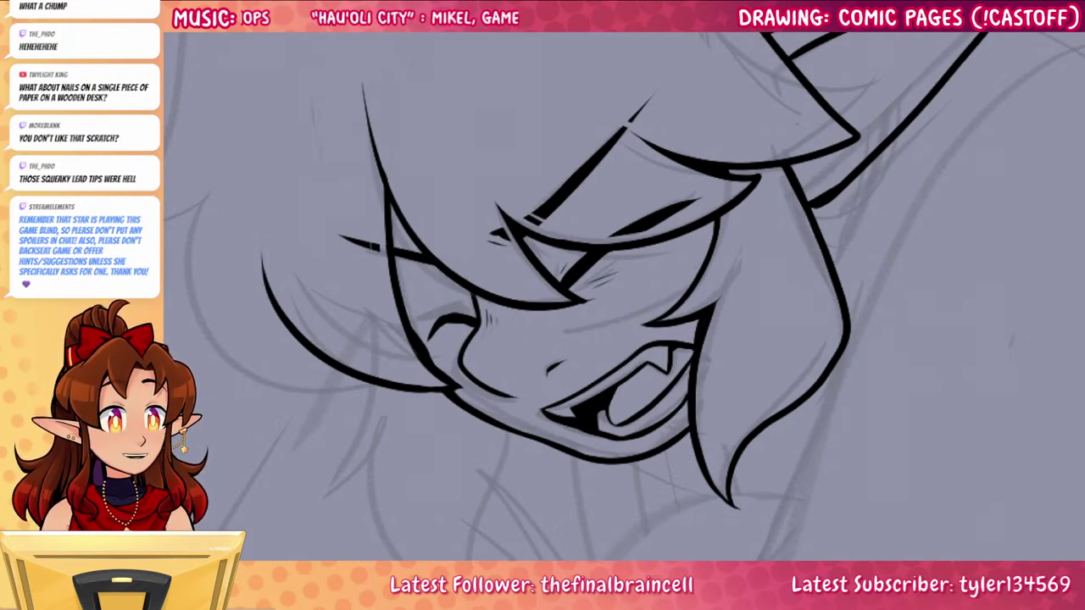
{"action": "left_click_drag", "start_coordinate": [934, 389], "coordinate": [880, 489]}
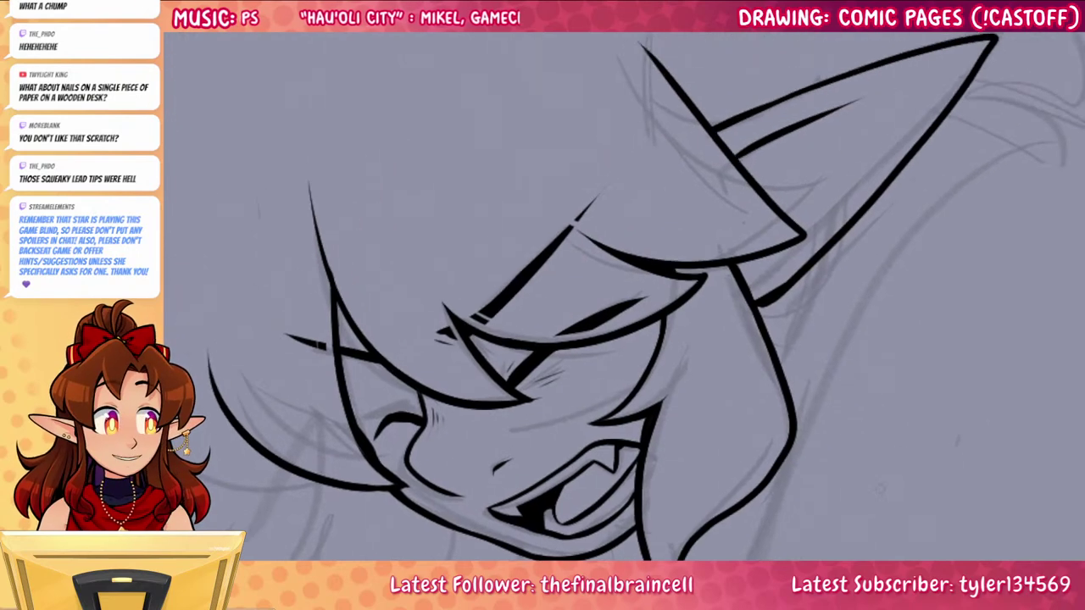
{"action": "left_click_drag", "start_coordinate": [867, 314], "coordinate": [882, 594]}
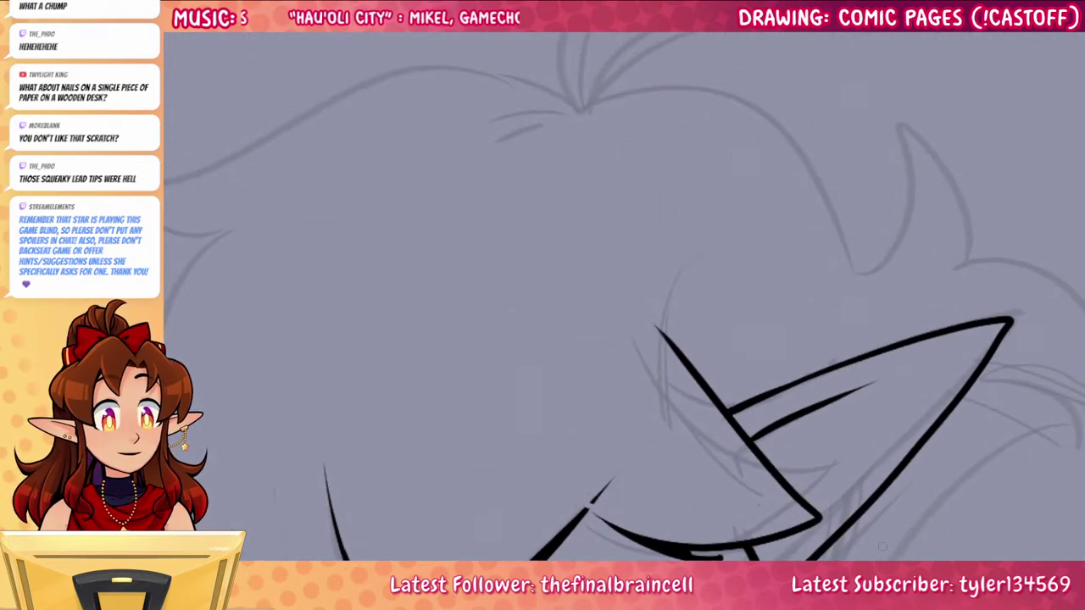
{"action": "left_click_drag", "start_coordinate": [681, 466], "coordinate": [926, 422]}
{"action": "mouse_move", "coordinate": [826, 64]}
{"action": "left_mouse_down"}
{"action": "mouse_move", "coordinate": [510, 102]}
{"action": "mouse_move", "coordinate": [376, 140]}
{"action": "mouse_move", "coordinate": [366, 124]}
{"action": "mouse_move", "coordinate": [457, 195]}
{"action": "left_mouse_up"}
{"action": "key", "text": "ctrl+z"}
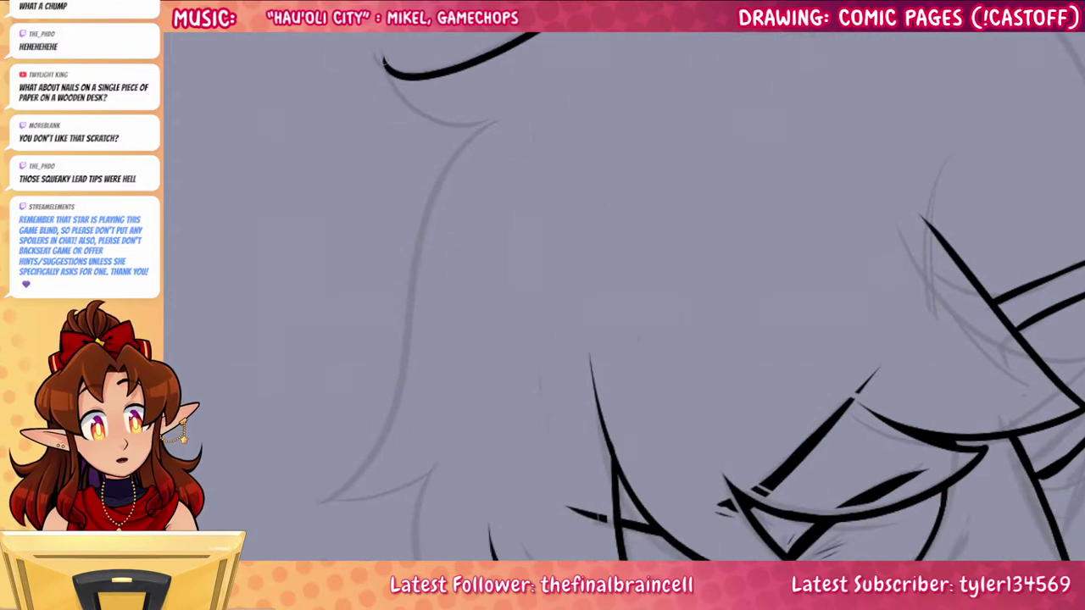
Ink the far side's flicked hair tips and the rounded lock curling under to join the lock beside the cheek
{"action": "mouse_move", "coordinate": [385, 62]}
{"action": "left_mouse_down"}
{"action": "mouse_move", "coordinate": [494, 132]}
{"action": "mouse_move", "coordinate": [415, 228]}
{"action": "mouse_move", "coordinate": [317, 492]}
{"action": "mouse_move", "coordinate": [427, 477]}
{"action": "left_mouse_up"}
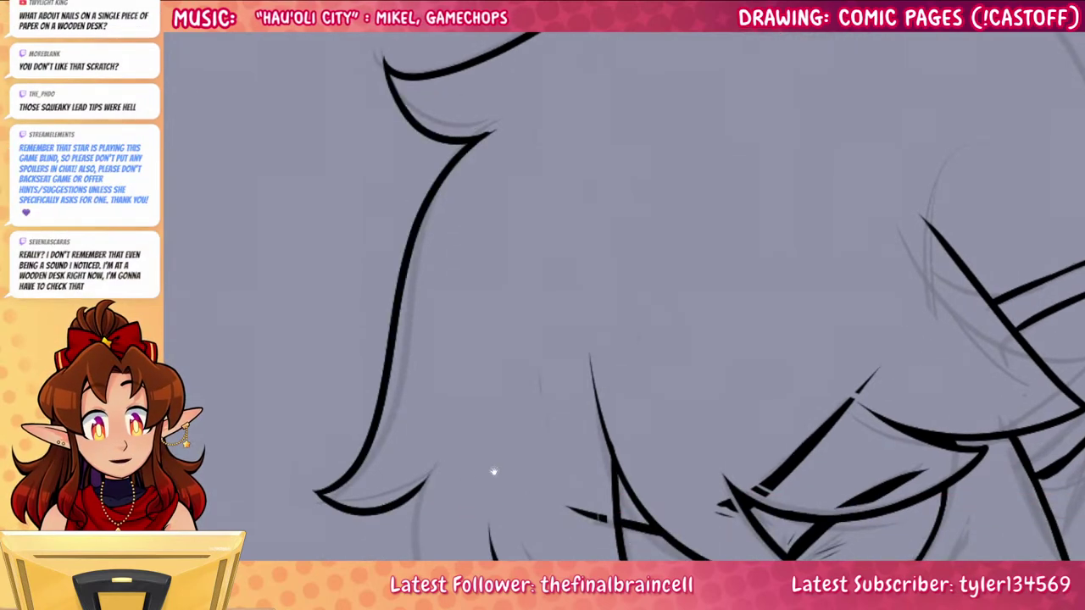
{"action": "left_click_drag", "start_coordinate": [495, 471], "coordinate": [471, 246]}
{"action": "mouse_move", "coordinate": [398, 259]}
{"action": "left_mouse_down"}
{"action": "mouse_move", "coordinate": [393, 294]}
{"action": "mouse_move", "coordinate": [560, 424]}
{"action": "left_mouse_up"}
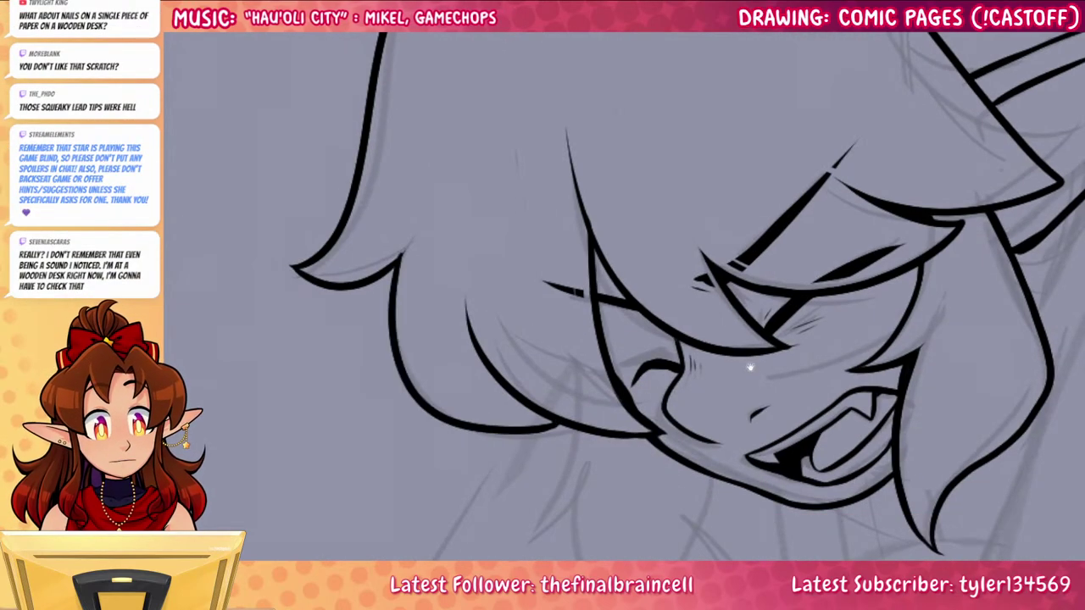
Ink the near side's crown outline curving from the parting down towards the dip above the ear
{"action": "left_click_drag", "start_coordinate": [751, 368], "coordinate": [633, 457]}
{"action": "mouse_move", "coordinate": [944, 152]}
{"action": "left_mouse_down"}
{"action": "mouse_move", "coordinate": [877, 377]}
{"action": "mouse_move", "coordinate": [814, 494]}
{"action": "left_mouse_up"}
{"action": "left_click_drag", "start_coordinate": [570, 204], "coordinate": [850, 336]}
{"action": "key", "text": "ctrl+z"}
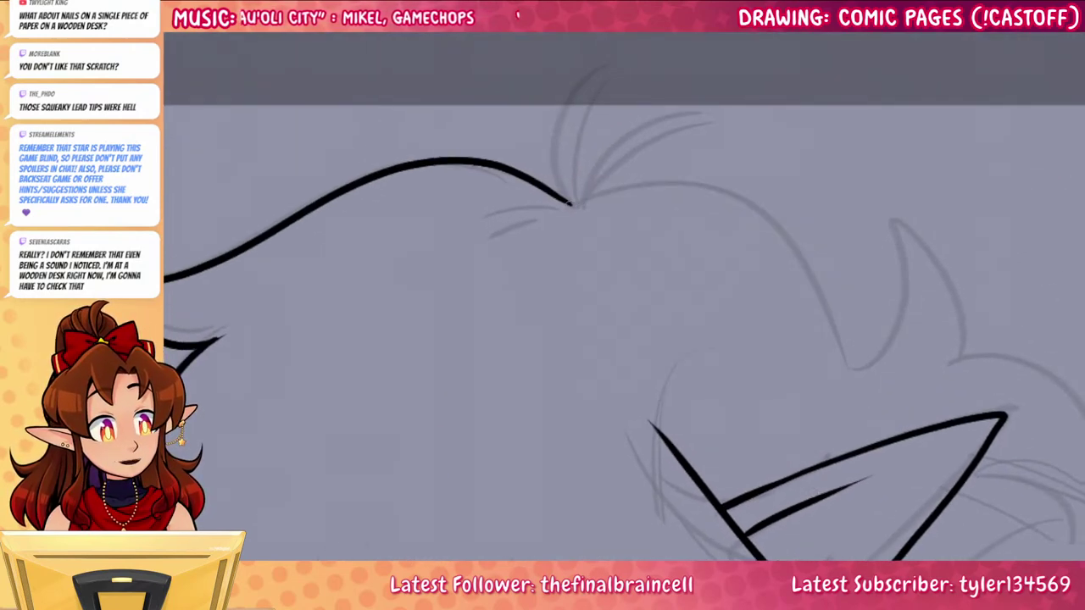
{"action": "mouse_move", "coordinate": [571, 204]}
{"action": "left_mouse_down"}
{"action": "mouse_move", "coordinate": [669, 179]}
{"action": "mouse_move", "coordinate": [847, 339]}
{"action": "left_mouse_up"}
Ink the upturned tuft above the ear and the rounded lock wrapping behind the ear tip back to its lower edge
{"action": "left_click_drag", "start_coordinate": [936, 411], "coordinate": [763, 356]}
{"action": "mouse_move", "coordinate": [665, 255]}
{"action": "left_mouse_down"}
{"action": "mouse_move", "coordinate": [720, 265]}
{"action": "mouse_move", "coordinate": [725, 204]}
{"action": "mouse_move", "coordinate": [735, 216]}
{"action": "mouse_move", "coordinate": [729, 181]}
{"action": "left_mouse_up"}
{"action": "key", "text": "ctrl+z"}
{"action": "mouse_move", "coordinate": [729, 186]}
{"action": "left_mouse_down"}
{"action": "mouse_move", "coordinate": [791, 325]}
{"action": "mouse_move", "coordinate": [881, 346]}
{"action": "mouse_move", "coordinate": [904, 452]}
{"action": "left_mouse_up"}
{"action": "left_click_drag", "start_coordinate": [965, 609], "coordinate": [930, 395]}
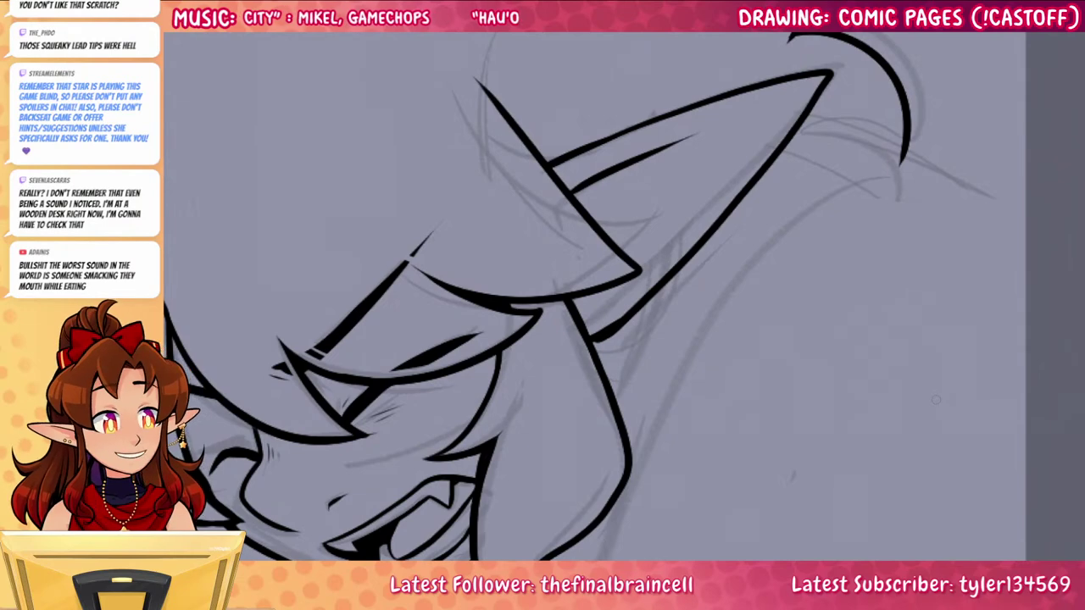
{"action": "left_click_drag", "start_coordinate": [936, 400], "coordinate": [906, 484]}
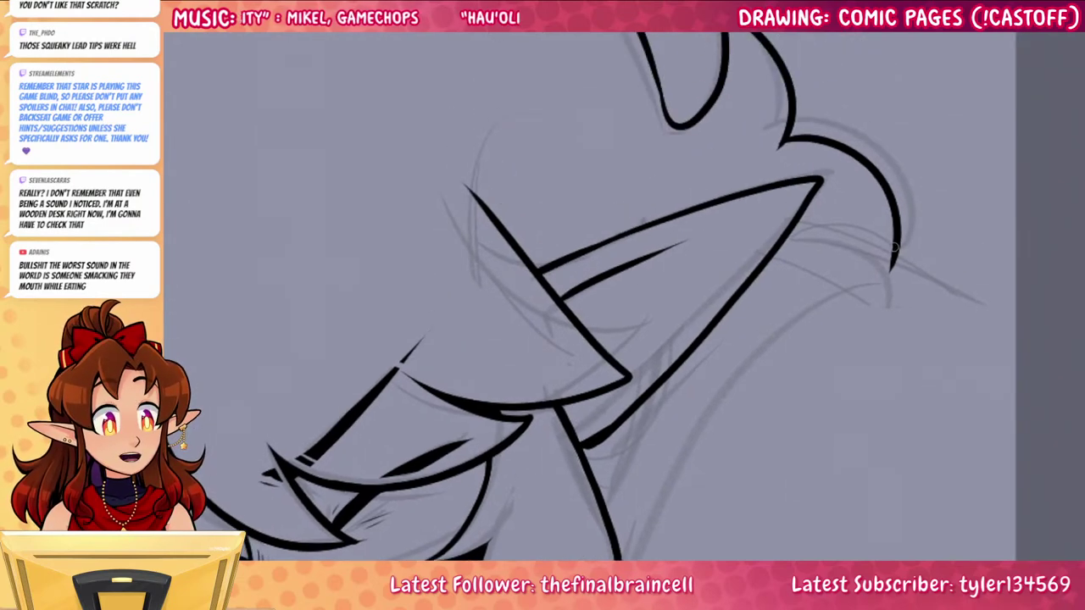
{"action": "mouse_move", "coordinate": [894, 258]}
{"action": "left_mouse_down"}
{"action": "mouse_move", "coordinate": [873, 309]}
{"action": "mouse_move", "coordinate": [688, 363]}
{"action": "mouse_move", "coordinate": [681, 466]}
{"action": "left_mouse_up"}
Ink the cowlick at the crown's parting as two pointed, curved tufts
{"action": "mouse_move", "coordinate": [774, 208]}
{"action": "left_mouse_down"}
{"action": "mouse_move", "coordinate": [762, 255]}
{"action": "mouse_move", "coordinate": [935, 427]}
{"action": "left_mouse_up"}
{"action": "mouse_move", "coordinate": [512, 280]}
{"action": "left_mouse_down"}
{"action": "mouse_move", "coordinate": [484, 177]}
{"action": "mouse_move", "coordinate": [563, 99]}
{"action": "mouse_move", "coordinate": [650, 158]}
{"action": "left_mouse_up"}
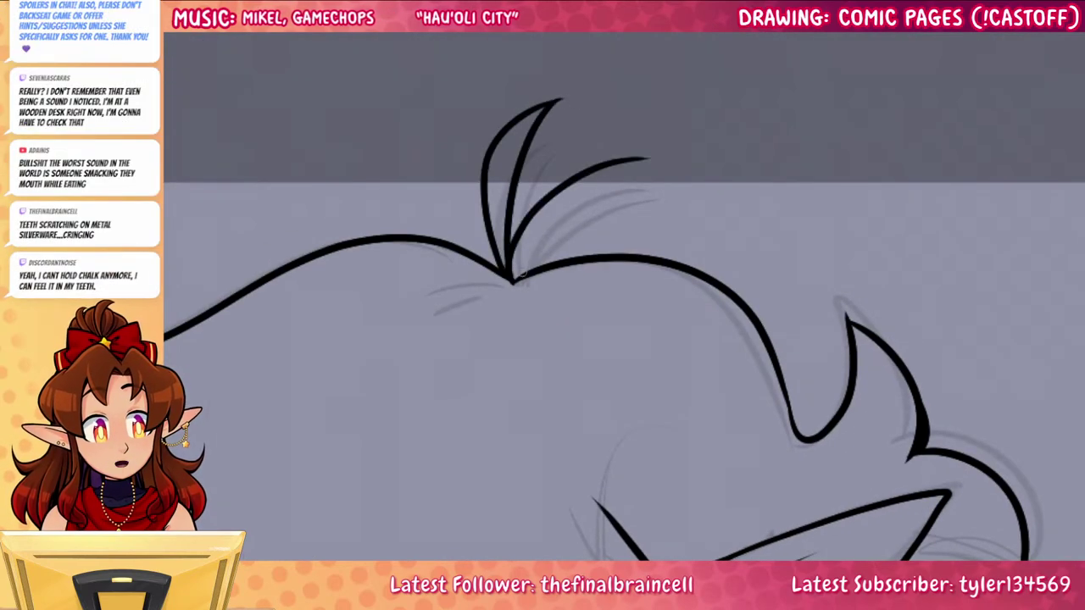
{"action": "key", "text": "ctrl+z"}
{"action": "mouse_move", "coordinate": [512, 280]}
{"action": "left_mouse_down"}
{"action": "mouse_move", "coordinate": [555, 195]}
{"action": "mouse_move", "coordinate": [642, 165]}
{"action": "mouse_move", "coordinate": [512, 280]}
{"action": "left_mouse_up"}
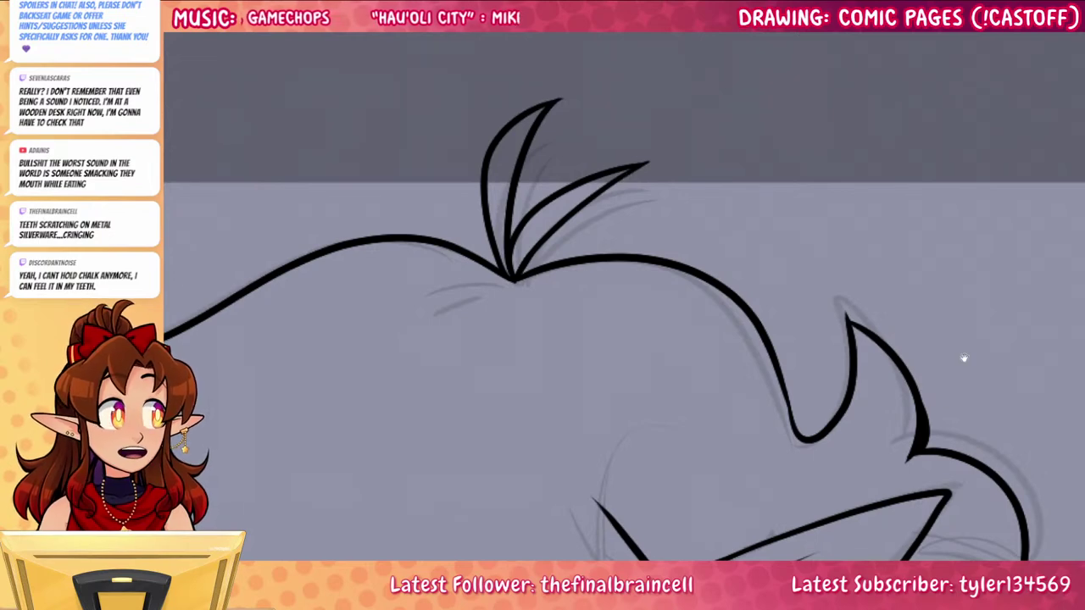
Add short tapered hair strokes fanning out on both sides just below the crown's parting
{"action": "left_click_drag", "start_coordinate": [943, 440], "coordinate": [1000, 357]}
{"action": "left_click_drag", "start_coordinate": [588, 200], "coordinate": [647, 204]}
{"action": "left_click_drag", "start_coordinate": [600, 211], "coordinate": [664, 228]}
{"action": "left_click_drag", "start_coordinate": [556, 201], "coordinate": [477, 216]}
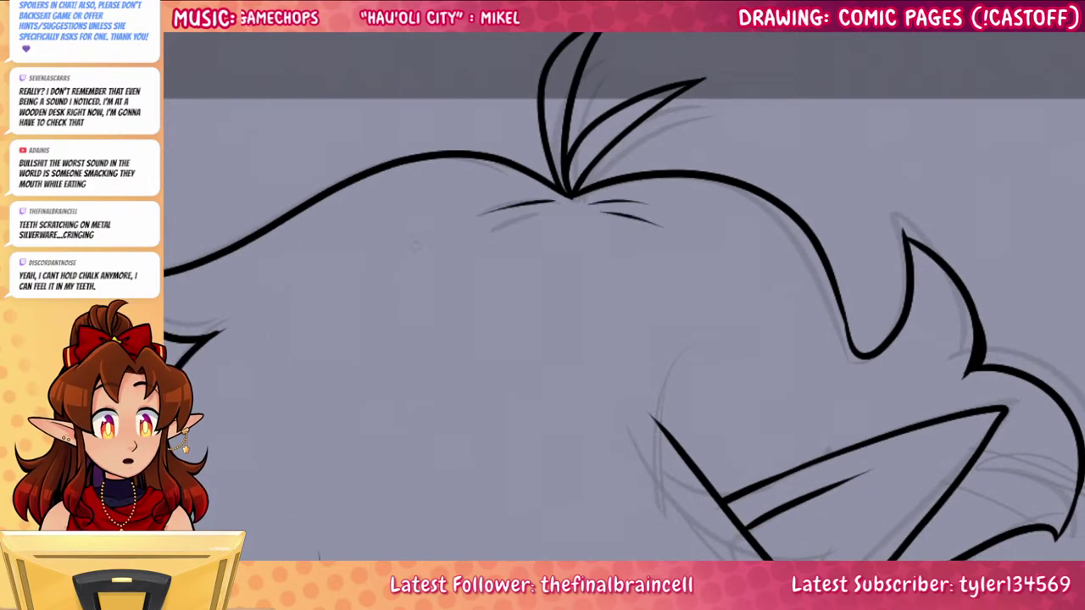
Ink the short curved line from beneath the ear's base down to the outer edge of the near side hair lock
{"action": "left_click_drag", "start_coordinate": [983, 471], "coordinate": [758, 288]}
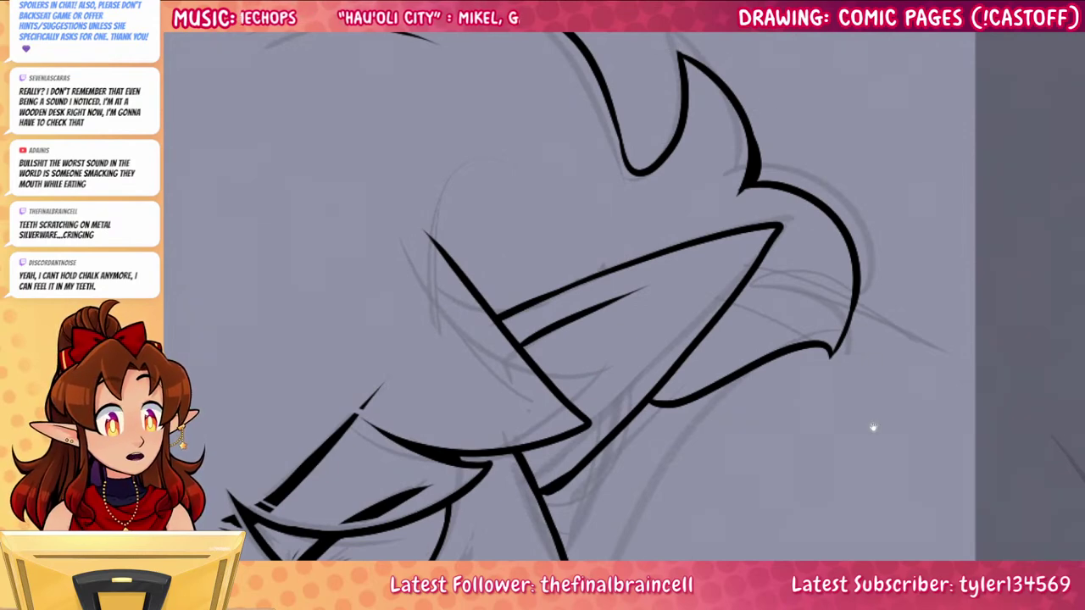
{"action": "left_click_drag", "start_coordinate": [874, 427], "coordinate": [767, 300]}
{"action": "left_click_drag", "start_coordinate": [724, 486], "coordinate": [823, 240]}
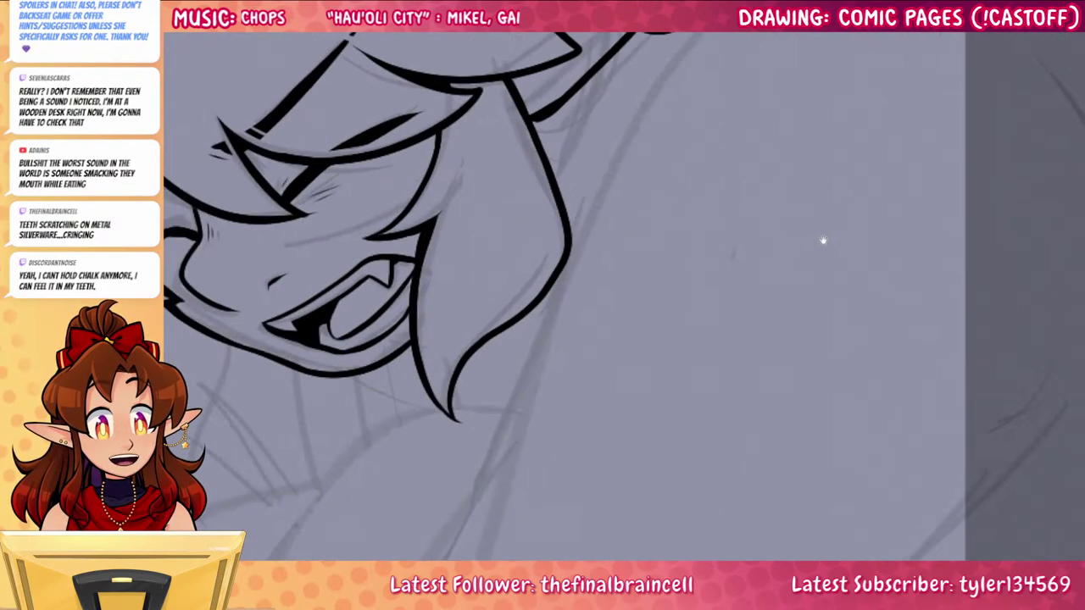
{"action": "left_click_drag", "start_coordinate": [775, 331], "coordinate": [844, 400]}
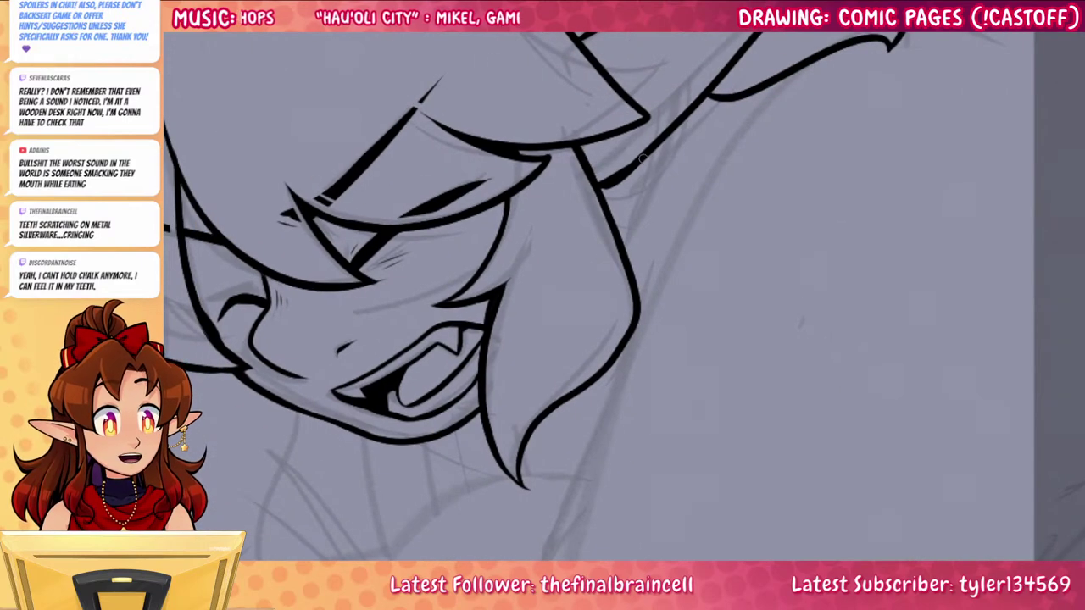
{"action": "mouse_move", "coordinate": [659, 143]}
{"action": "left_mouse_down"}
{"action": "mouse_move", "coordinate": [628, 246]}
{"action": "mouse_move", "coordinate": [649, 155]}
{"action": "left_mouse_up"}
{"action": "key", "text": "ctrl+z"}
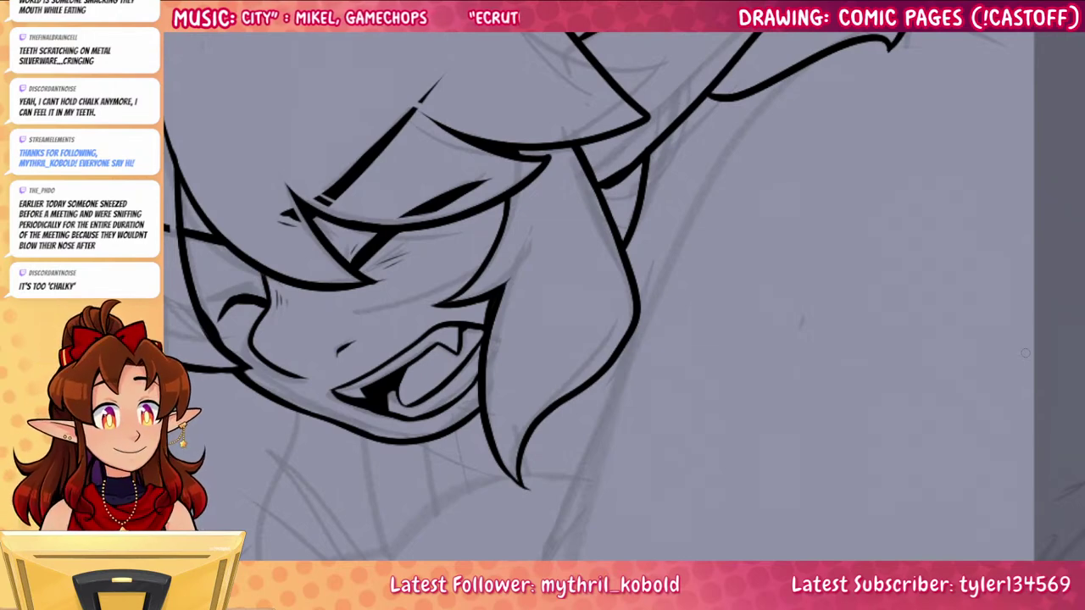
Ink the hair lock hanging below the far cheek, with its small side curl and curved pointed tip
{"action": "left_click_drag", "start_coordinate": [906, 448], "coordinate": [950, 366]}
{"action": "left_click_drag", "start_coordinate": [785, 462], "coordinate": [952, 417]}
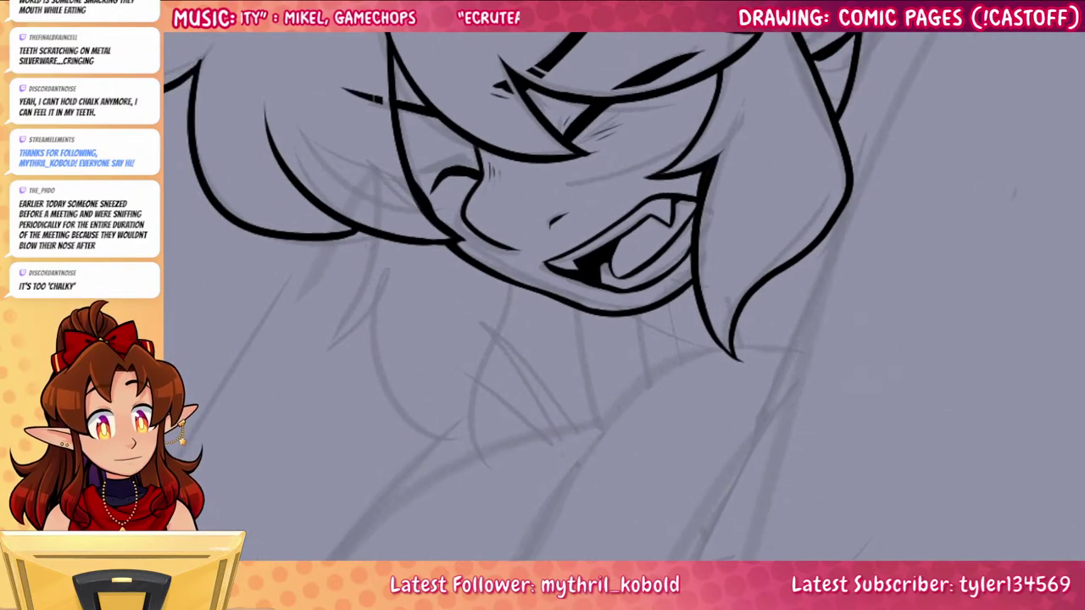
{"action": "mouse_move", "coordinate": [377, 234]}
{"action": "left_mouse_down"}
{"action": "mouse_move", "coordinate": [320, 319]}
{"action": "mouse_move", "coordinate": [389, 296]}
{"action": "mouse_move", "coordinate": [443, 426]}
{"action": "mouse_move", "coordinate": [453, 244]}
{"action": "left_mouse_up"}
{"action": "key", "text": "ctrl+z"}
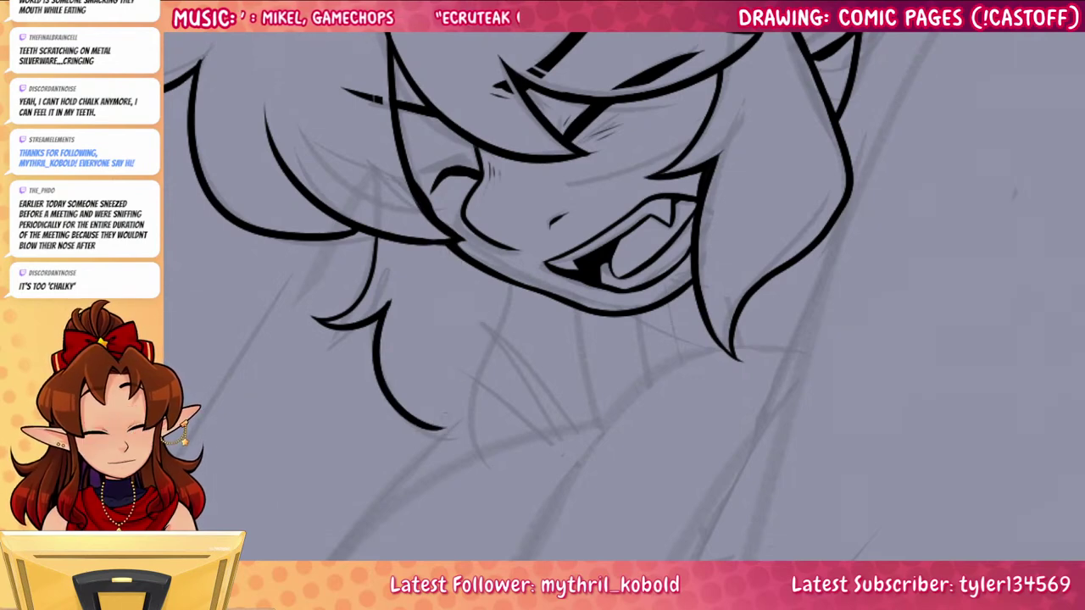
{"action": "mouse_move", "coordinate": [434, 428]}
{"action": "left_mouse_down"}
{"action": "mouse_move", "coordinate": [452, 374]}
{"action": "mouse_move", "coordinate": [466, 260]}
{"action": "mouse_move", "coordinate": [458, 247]}
{"action": "left_mouse_up"}
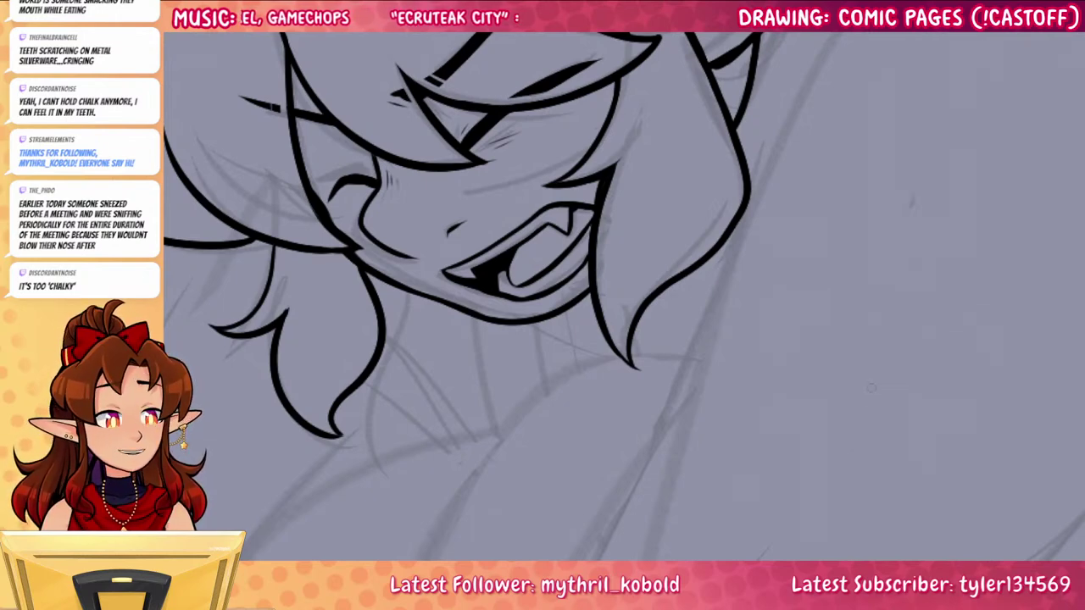
Ink the near arm's inner edge from the shoulder past the side lock down to the cuff, adding a short fold line near the shoulder
{"action": "left_click_drag", "start_coordinate": [588, 285], "coordinate": [646, 231]}
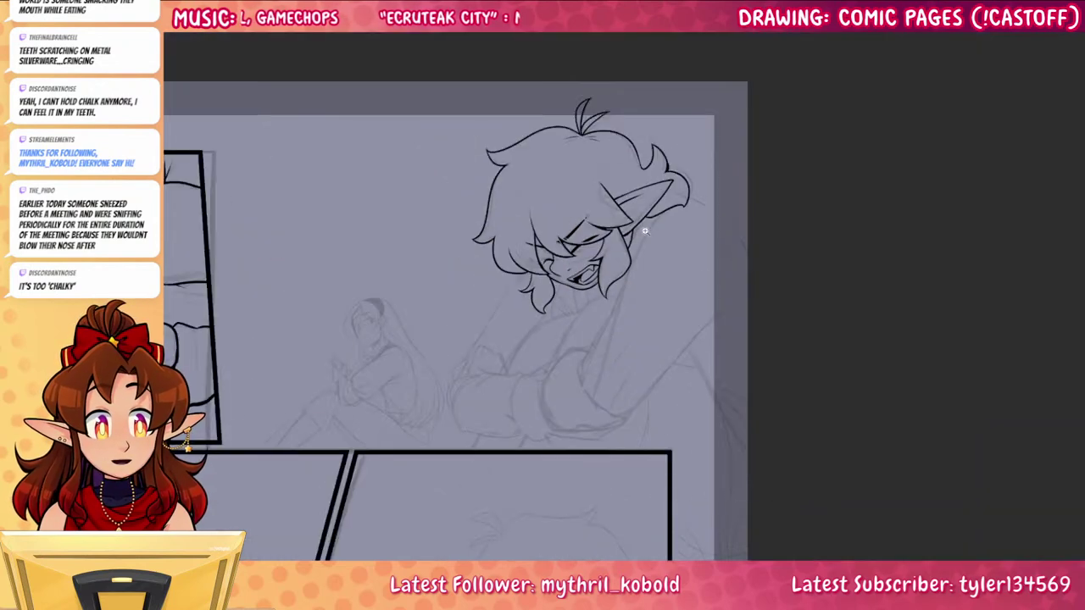
{"action": "left_click_drag", "start_coordinate": [729, 337], "coordinate": [730, 306]}
{"action": "left_click_drag", "start_coordinate": [619, 270], "coordinate": [640, 291]}
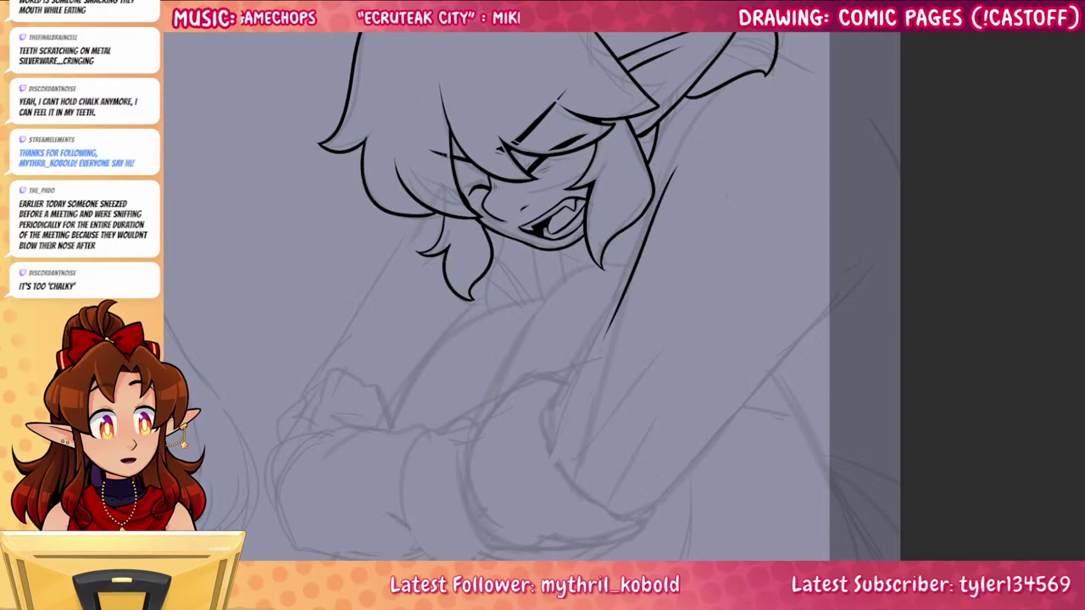
{"action": "left_click_drag", "start_coordinate": [550, 414], "coordinate": [710, 129]}
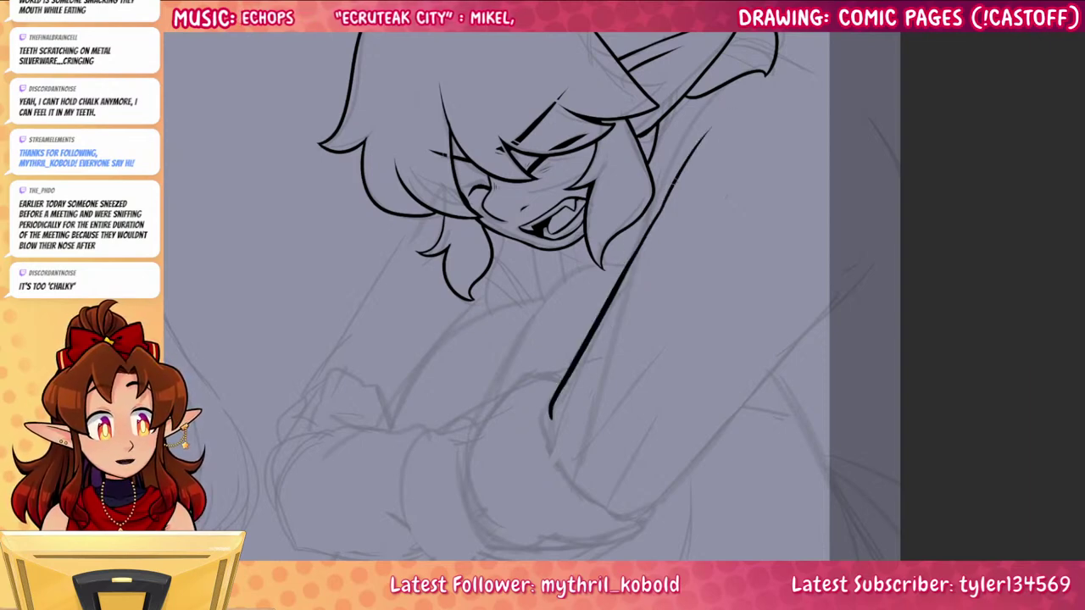
{"action": "left_click_drag", "start_coordinate": [663, 198], "coordinate": [683, 147]}
{"action": "key", "text": "ctrl+z"}
{"action": "left_click_drag", "start_coordinate": [647, 233], "coordinate": [682, 150]}
{"action": "key", "text": "ctrl+z"}
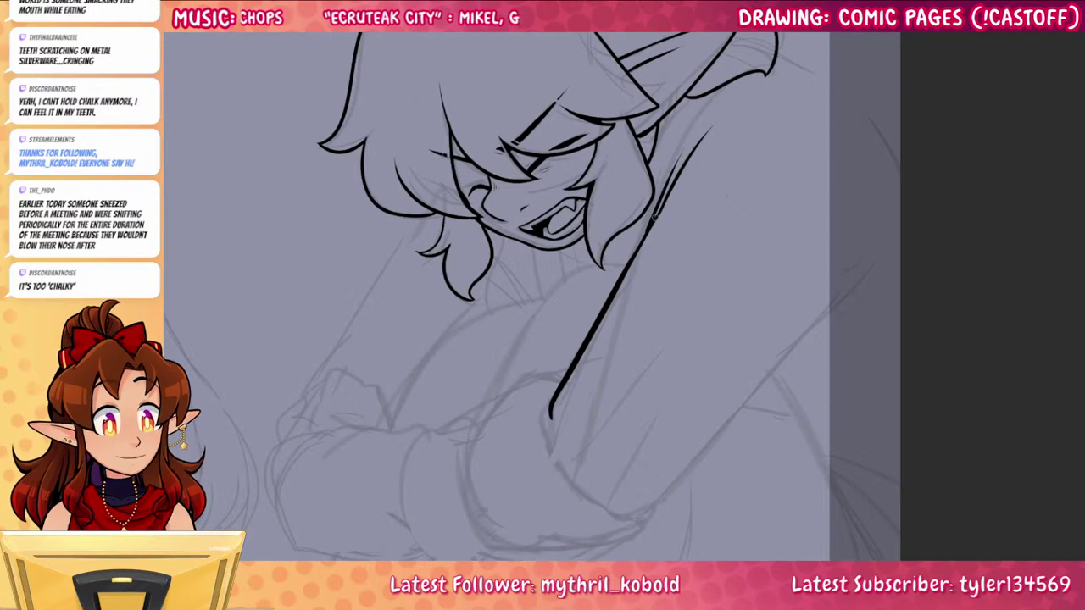
{"action": "left_click_drag", "start_coordinate": [651, 223], "coordinate": [667, 203]}
Ink the long curve of the back from the hair behind the ear down past the page's edge
{"action": "mouse_move", "coordinate": [775, 54]}
{"action": "left_mouse_down"}
{"action": "mouse_move", "coordinate": [792, 61]}
{"action": "mouse_move", "coordinate": [964, 328]}
{"action": "left_mouse_up"}
{"action": "key", "text": "ctrl+z"}
{"action": "key", "text": "ctrl+z"}
{"action": "mouse_move", "coordinate": [774, 55]}
{"action": "left_mouse_down"}
{"action": "mouse_move", "coordinate": [847, 102]}
{"action": "mouse_move", "coordinate": [946, 330]}
{"action": "mouse_move", "coordinate": [785, 56]}
{"action": "mouse_move", "coordinate": [933, 322]}
{"action": "mouse_move", "coordinate": [897, 324]}
{"action": "mouse_move", "coordinate": [888, 376]}
{"action": "left_mouse_up"}
{"action": "key", "text": "ctrl+z"}
{"action": "key", "text": "ctrl+z"}
{"action": "mouse_move", "coordinate": [736, 70]}
{"action": "left_mouse_down"}
{"action": "mouse_move", "coordinate": [874, 264]}
{"action": "mouse_move", "coordinate": [899, 375]}
{"action": "left_mouse_up"}
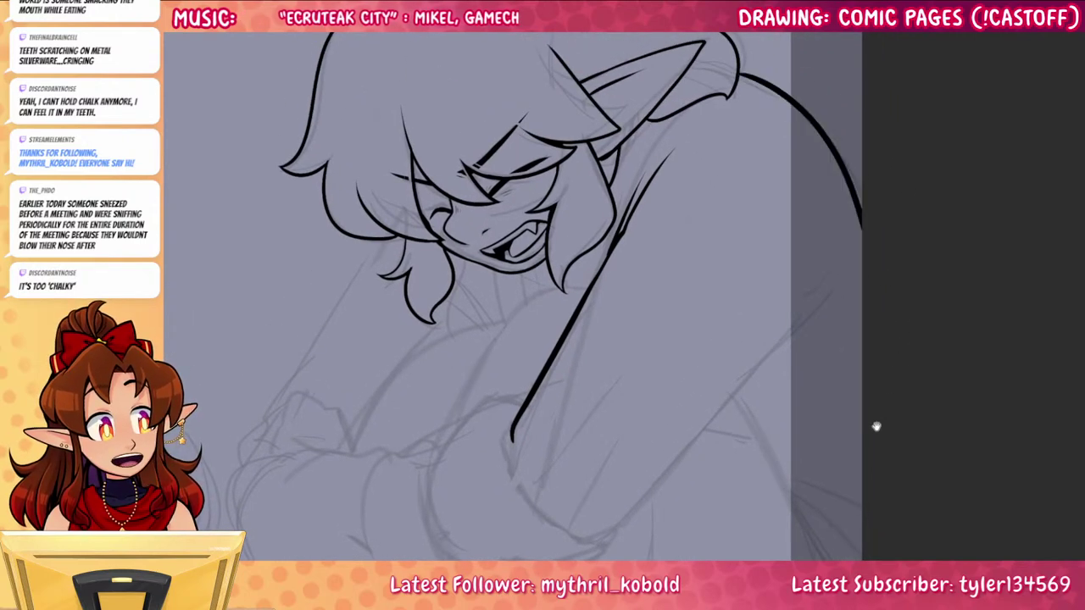
Ink the near arm's outer edge from the elbow up to a forked fold, plus a short crease above the fold
{"action": "left_click_drag", "start_coordinate": [871, 412], "coordinate": [891, 300]}
{"action": "left_click_drag", "start_coordinate": [625, 427], "coordinate": [837, 227]}
{"action": "left_click_drag", "start_coordinate": [758, 285], "coordinate": [840, 254]}
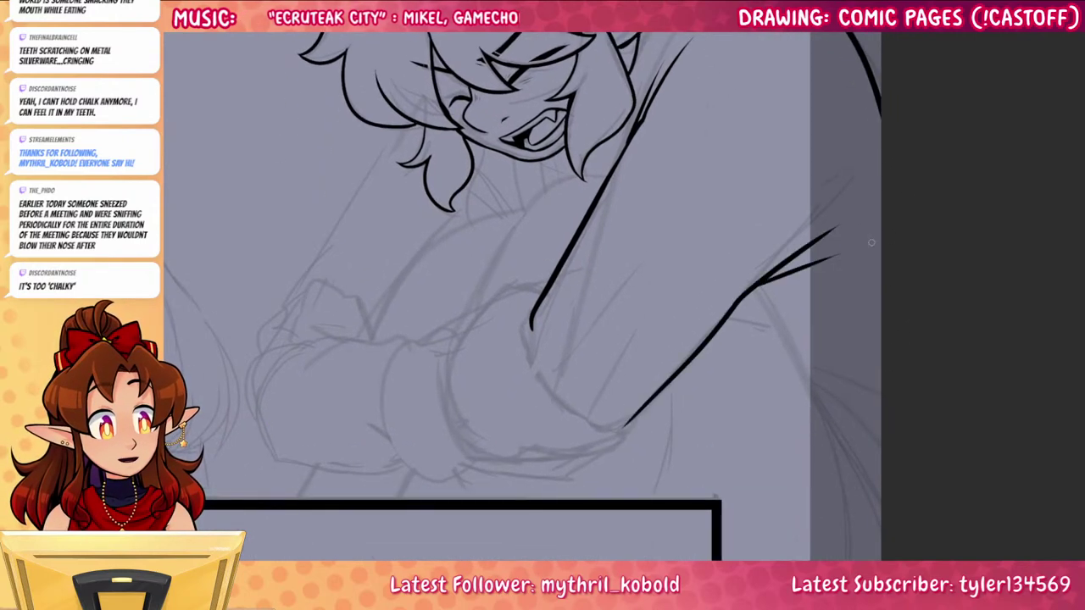
{"action": "left_click_drag", "start_coordinate": [780, 225], "coordinate": [809, 164]}
{"action": "left_click_drag", "start_coordinate": [861, 455], "coordinate": [918, 521]}
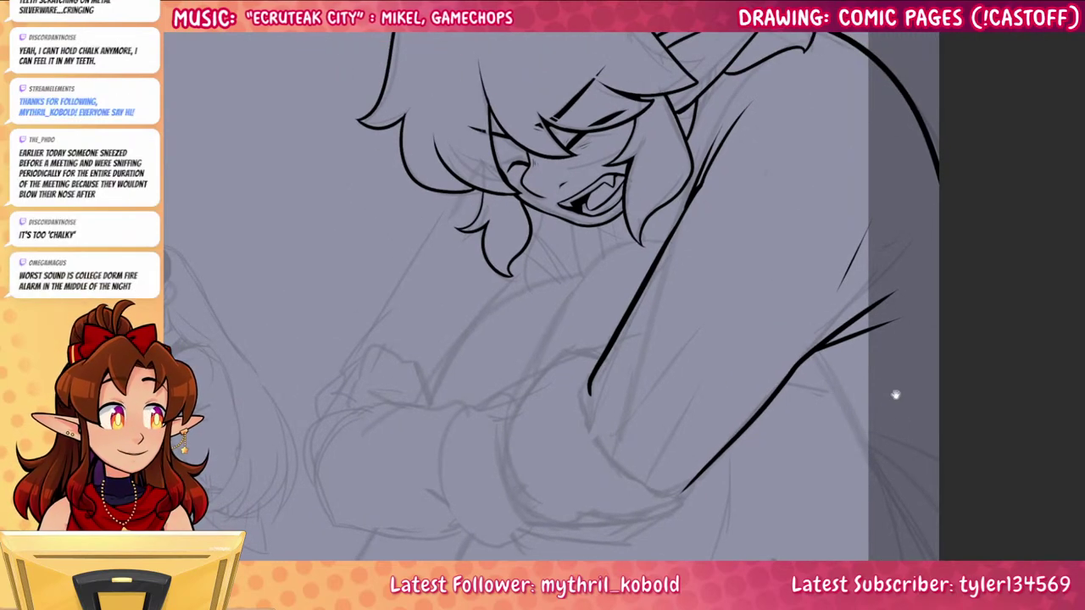
{"action": "left_click_drag", "start_coordinate": [888, 387], "coordinate": [922, 413]}
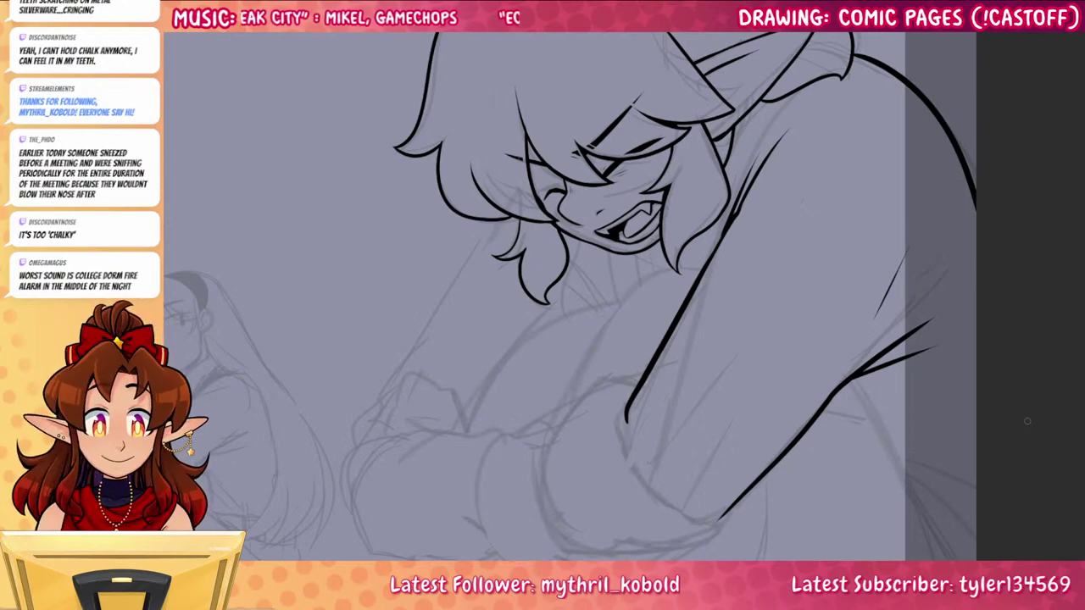
Thicken the hair outline in the notches beneath the pointed tufts on the far side of the head
{"action": "left_click_drag", "start_coordinate": [437, 146], "coordinate": [437, 190]}
{"action": "left_click_drag", "start_coordinate": [401, 152], "coordinate": [440, 145]}
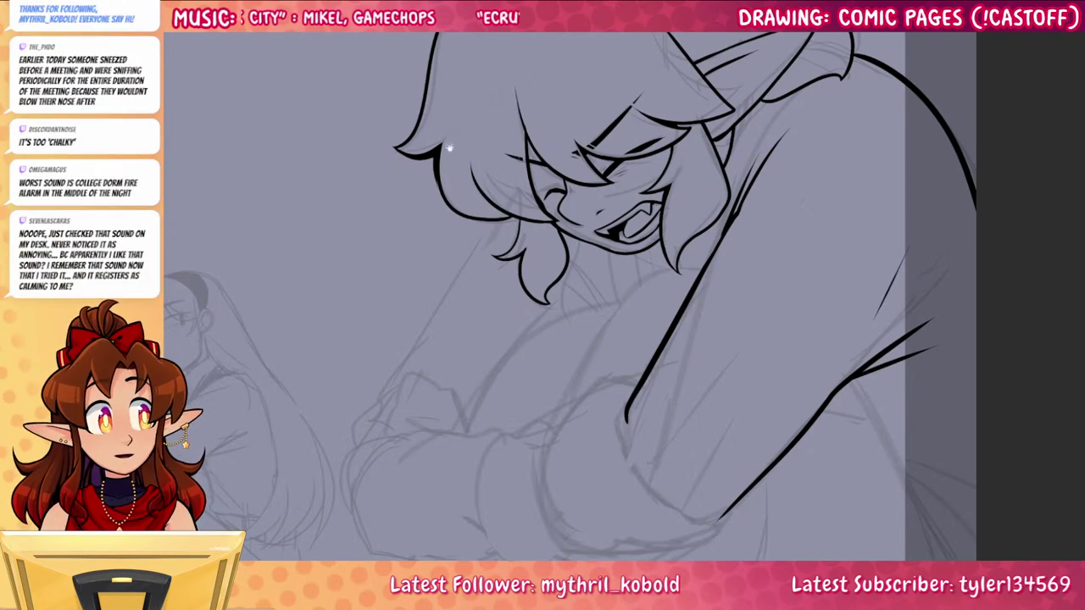
{"action": "left_click_drag", "start_coordinate": [935, 401], "coordinate": [916, 471]}
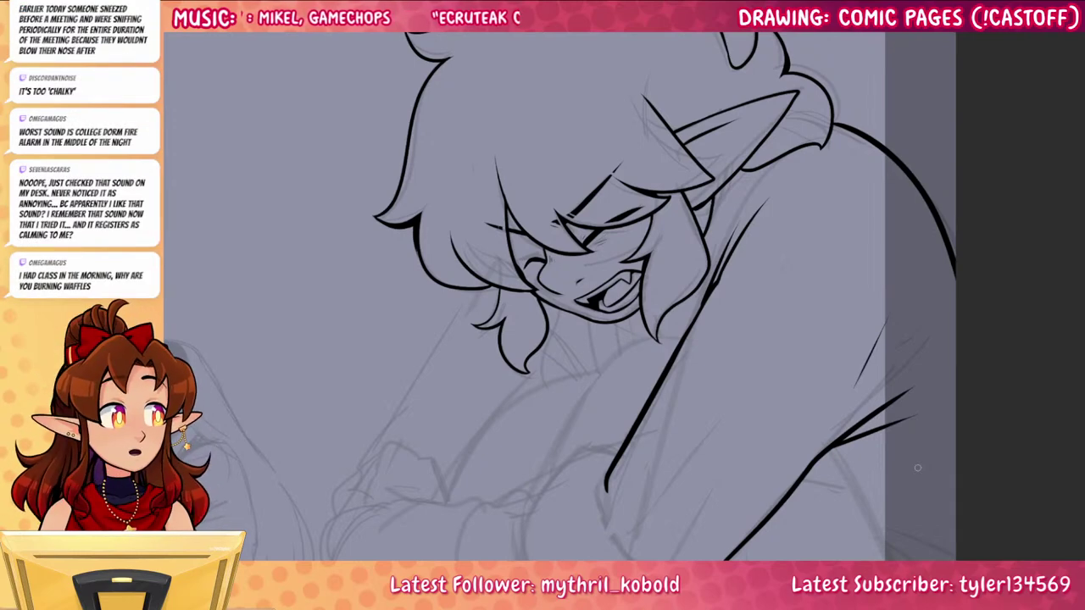
{"action": "left_click_drag", "start_coordinate": [899, 400], "coordinate": [889, 506]}
{"action": "mouse_move", "coordinate": [717, 151]}
{"action": "left_mouse_down"}
{"action": "mouse_move", "coordinate": [730, 181]}
{"action": "mouse_move", "coordinate": [744, 154]}
{"action": "mouse_move", "coordinate": [736, 175]}
{"action": "mouse_move", "coordinate": [743, 163]}
{"action": "mouse_move", "coordinate": [817, 199]}
{"action": "left_mouse_up"}
{"action": "key", "text": "ctrl+z"}
{"action": "key", "text": "ctrl+z"}
{"action": "key", "text": "ctrl+z"}
{"action": "key", "text": "ctrl+z"}
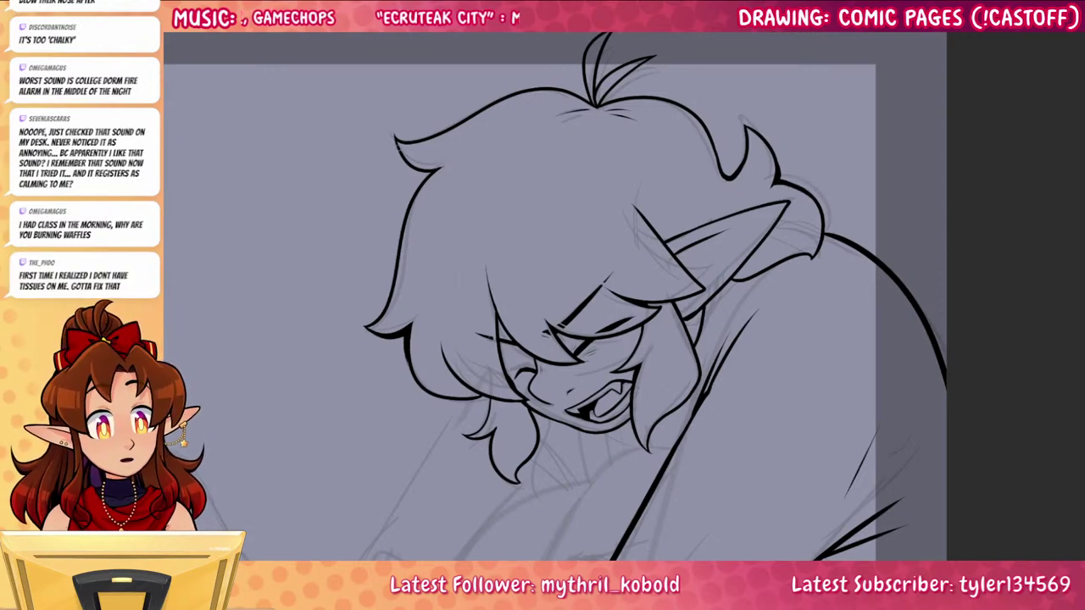
{"action": "left_click_drag", "start_coordinate": [400, 151], "coordinate": [429, 174]}
{"action": "left_click_drag", "start_coordinate": [795, 410], "coordinate": [721, 371]}
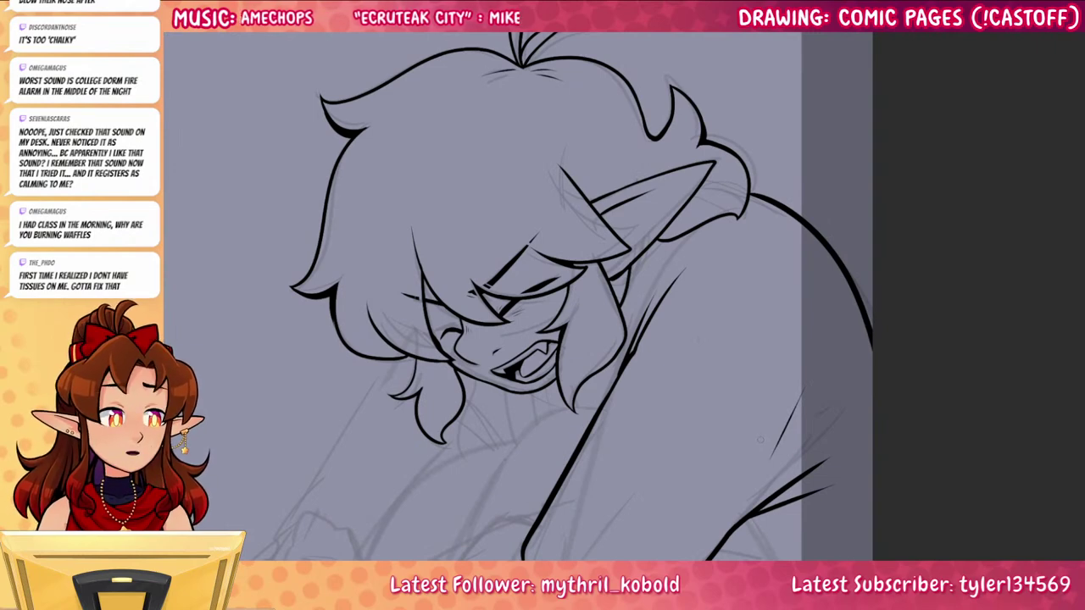
Ink the torso curve from beneath the near side lock down to just behind the cuff
{"action": "left_click_drag", "start_coordinate": [761, 475], "coordinate": [775, 372]}
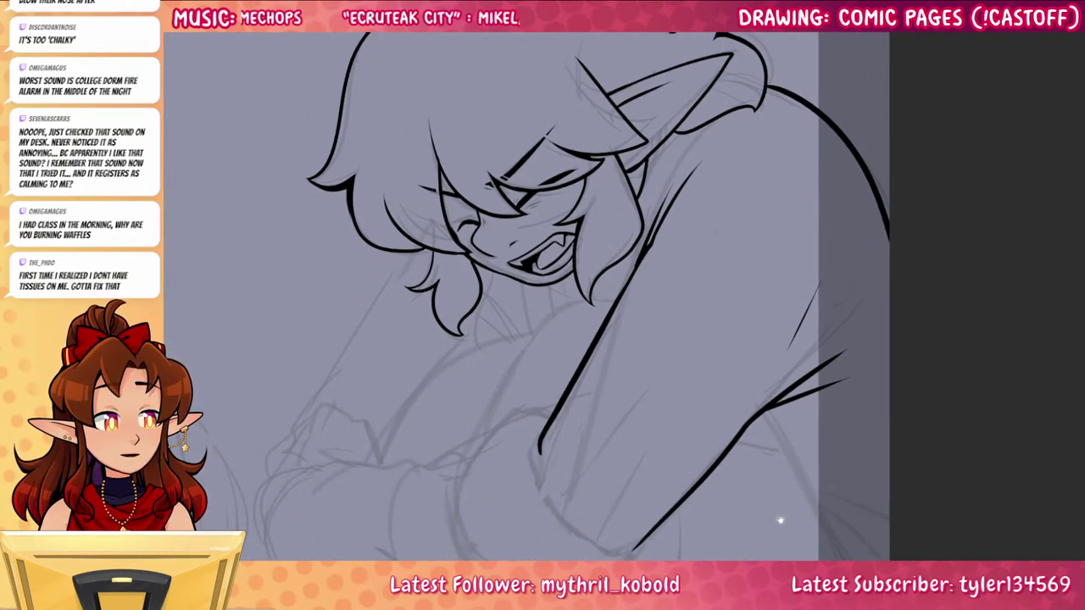
{"action": "left_click_drag", "start_coordinate": [781, 528], "coordinate": [767, 427]}
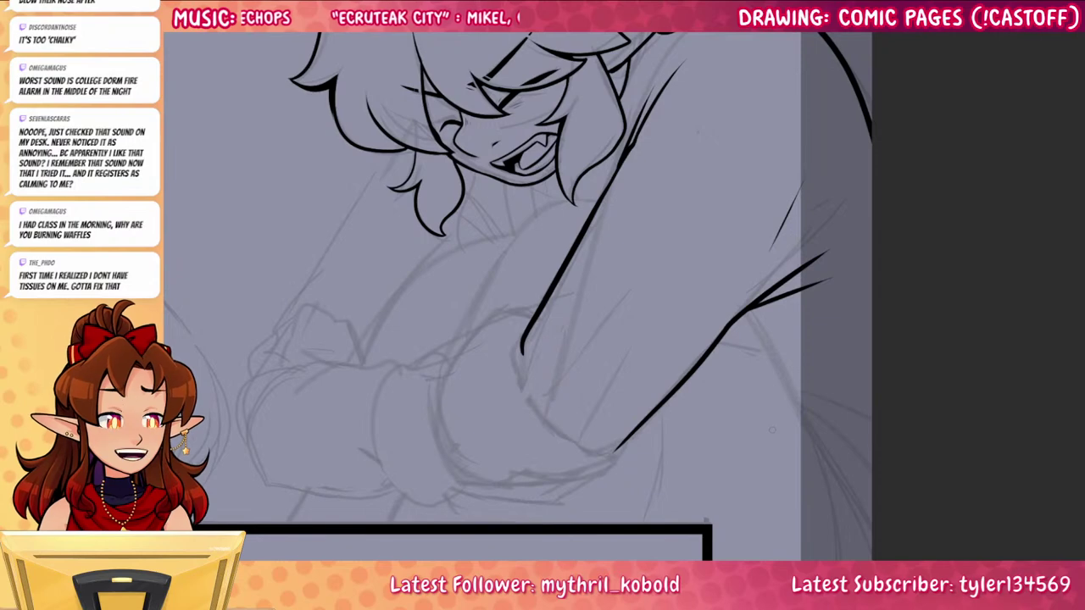
{"action": "left_click_drag", "start_coordinate": [780, 464], "coordinate": [769, 508]}
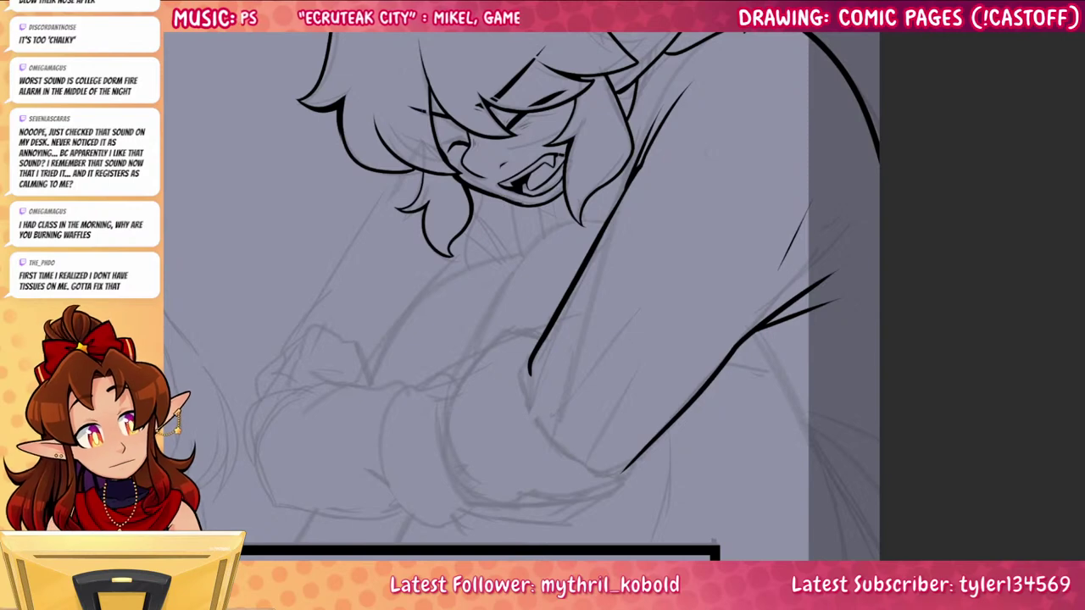
{"action": "left_click_drag", "start_coordinate": [691, 279], "coordinate": [775, 339]}
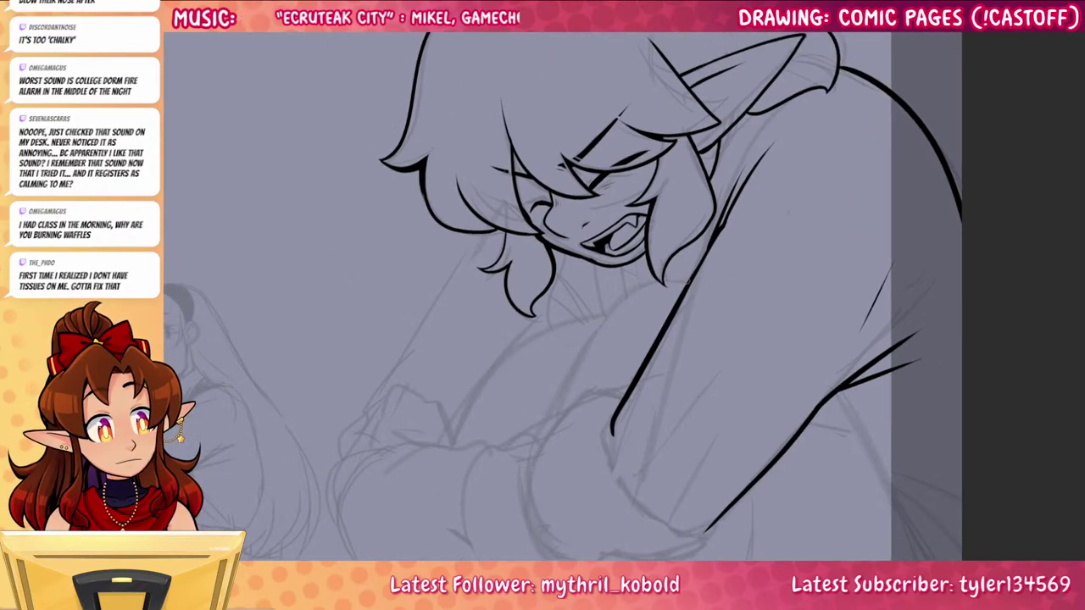
{"action": "mouse_move", "coordinate": [689, 280]}
{"action": "left_mouse_down"}
{"action": "mouse_move", "coordinate": [627, 298]}
{"action": "mouse_move", "coordinate": [572, 403]}
{"action": "mouse_move", "coordinate": [596, 339]}
{"action": "mouse_move", "coordinate": [648, 287]}
{"action": "left_mouse_up"}
{"action": "key", "text": "ctrl+z"}
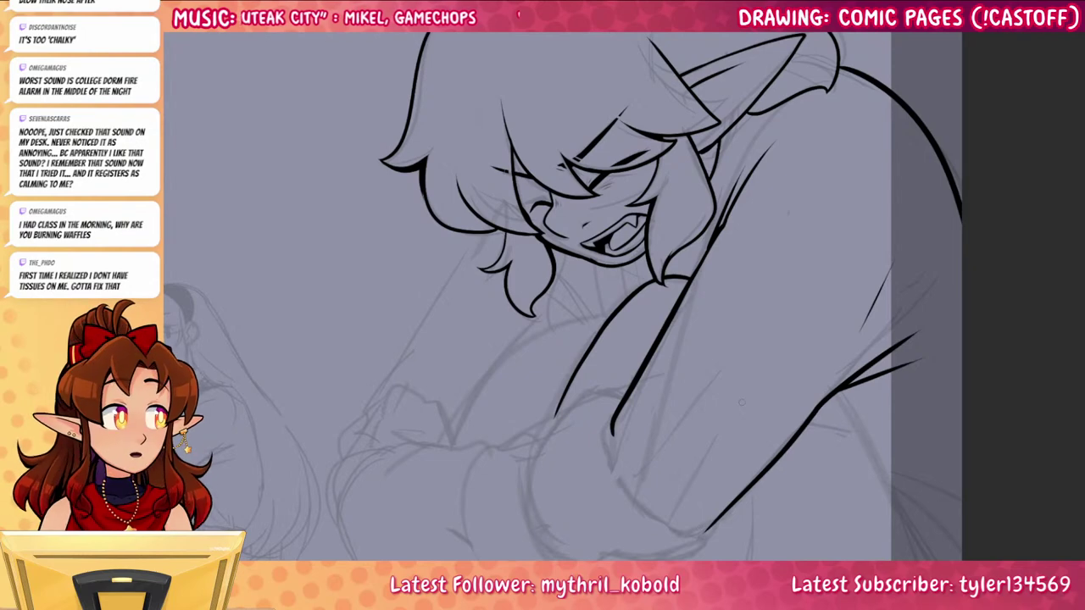
Ink the outline of the rounded cuff at the near arm's bend, narrowing to a point toward the elbow
{"action": "mouse_move", "coordinate": [768, 411]}
{"action": "left_mouse_down"}
{"action": "mouse_move", "coordinate": [744, 419]}
{"action": "mouse_move", "coordinate": [790, 306]}
{"action": "left_mouse_up"}
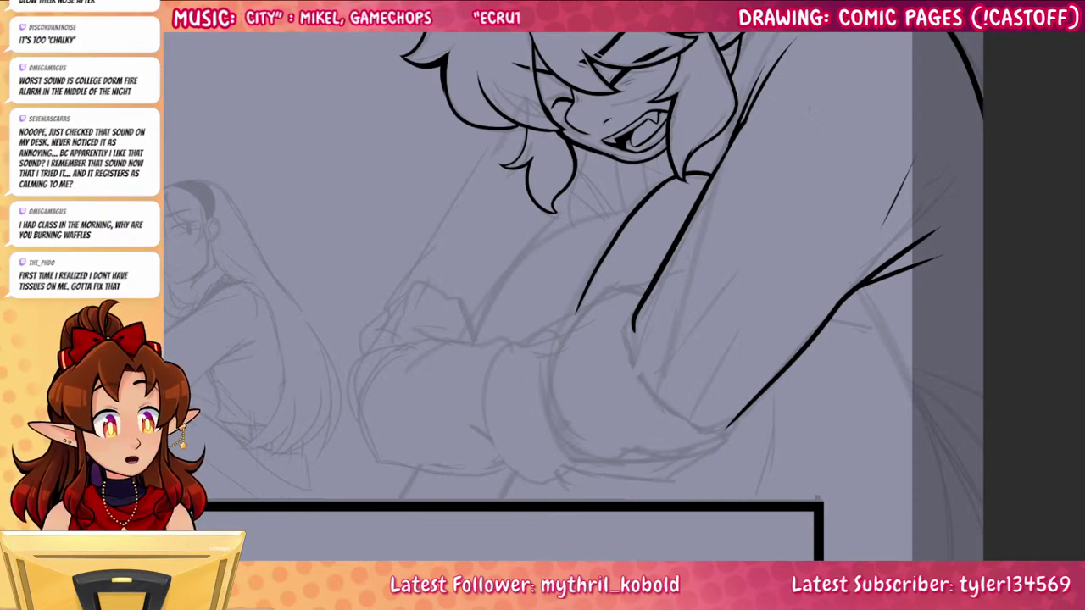
{"action": "mouse_move", "coordinate": [632, 320]}
{"action": "left_mouse_down"}
{"action": "mouse_move", "coordinate": [663, 415]}
{"action": "mouse_move", "coordinate": [717, 435]}
{"action": "mouse_move", "coordinate": [633, 458]}
{"action": "mouse_move", "coordinate": [568, 459]}
{"action": "left_mouse_up"}
{"action": "mouse_move", "coordinate": [644, 297]}
{"action": "left_mouse_down"}
{"action": "mouse_move", "coordinate": [585, 313]}
{"action": "mouse_move", "coordinate": [549, 364]}
{"action": "mouse_move", "coordinate": [638, 298]}
{"action": "mouse_move", "coordinate": [570, 349]}
{"action": "mouse_move", "coordinate": [552, 407]}
{"action": "mouse_move", "coordinate": [570, 458]}
{"action": "left_mouse_up"}
{"action": "key", "text": "ctrl+z"}
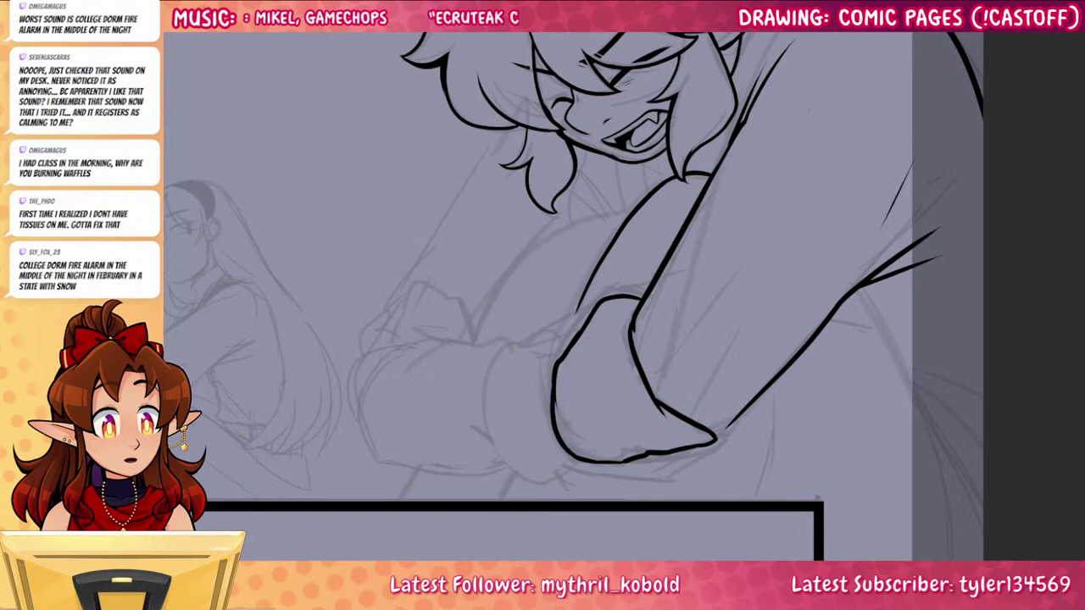
Refine the cuff's outer curve and smooth its inner edge from the arm line down toward the point
{"action": "left_click_drag", "start_coordinate": [645, 299], "coordinate": [650, 287]}
{"action": "left_click_drag", "start_coordinate": [558, 367], "coordinate": [555, 416]}
{"action": "left_click_drag", "start_coordinate": [556, 364], "coordinate": [554, 439]}
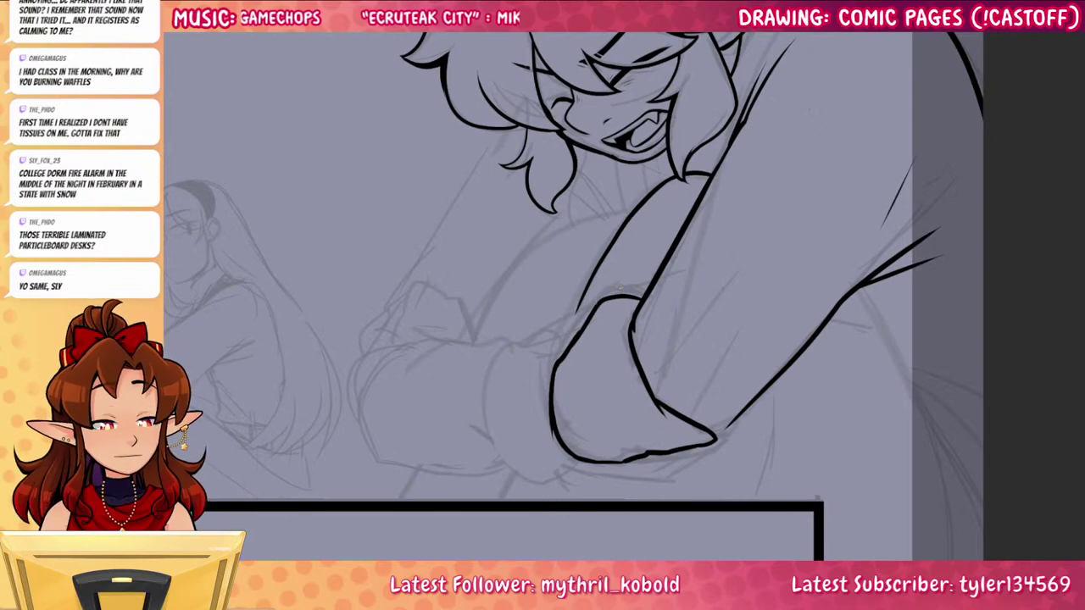
{"action": "left_click_drag", "start_coordinate": [568, 355], "coordinate": [598, 304]}
{"action": "mouse_move", "coordinate": [556, 367]}
{"action": "left_mouse_down"}
{"action": "mouse_move", "coordinate": [603, 300]}
{"action": "mouse_move", "coordinate": [653, 398]}
{"action": "left_mouse_up"}
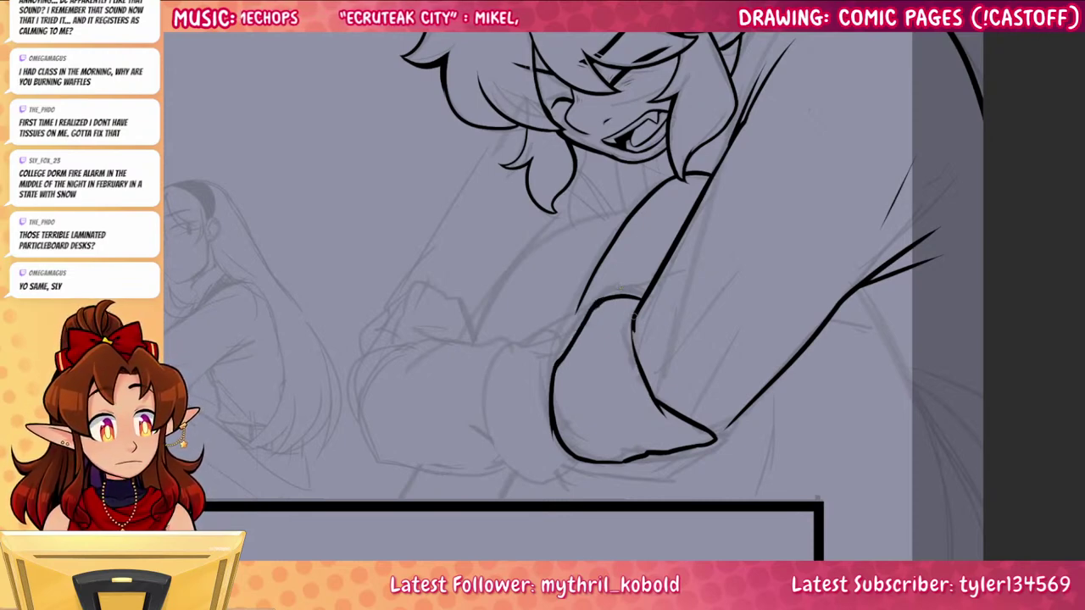
{"action": "left_click_drag", "start_coordinate": [634, 317], "coordinate": [665, 415]}
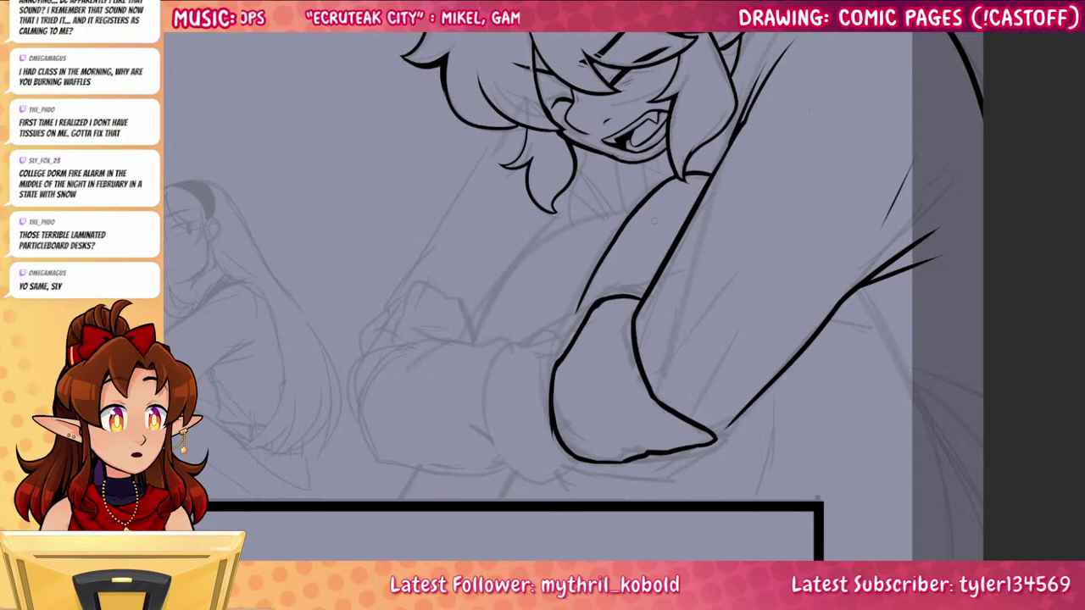
Ink the rounded elbow line beneath the cuff and blend it into the arm's outer edge
{"action": "mouse_move", "coordinate": [713, 435]}
{"action": "left_mouse_down"}
{"action": "mouse_move", "coordinate": [735, 416]}
{"action": "mouse_move", "coordinate": [688, 476]}
{"action": "mouse_move", "coordinate": [583, 492]}
{"action": "mouse_move", "coordinate": [778, 388]}
{"action": "left_mouse_up"}
{"action": "key", "text": "ctrl+z"}
{"action": "key", "text": "ctrl+z"}
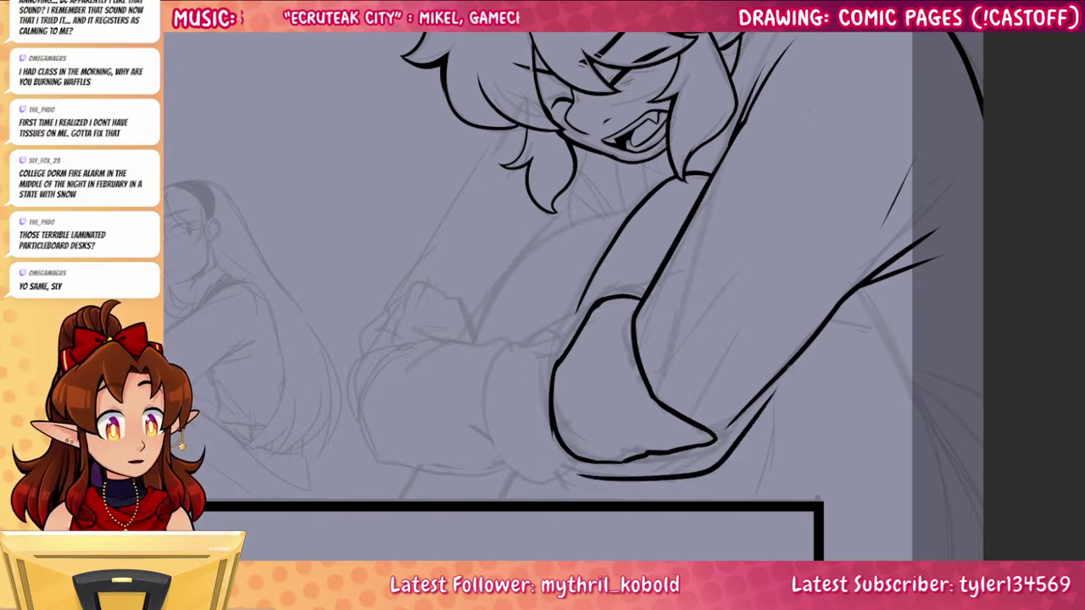
{"action": "key", "text": "ctrl+z"}
{"action": "mouse_move", "coordinate": [580, 469]}
{"action": "left_mouse_down"}
{"action": "mouse_move", "coordinate": [745, 427]}
{"action": "mouse_move", "coordinate": [784, 368]}
{"action": "left_mouse_up"}
{"action": "mouse_move", "coordinate": [747, 428]}
{"action": "left_mouse_down"}
{"action": "mouse_move", "coordinate": [804, 352]}
{"action": "mouse_move", "coordinate": [757, 396]}
{"action": "mouse_move", "coordinate": [817, 330]}
{"action": "left_mouse_up"}
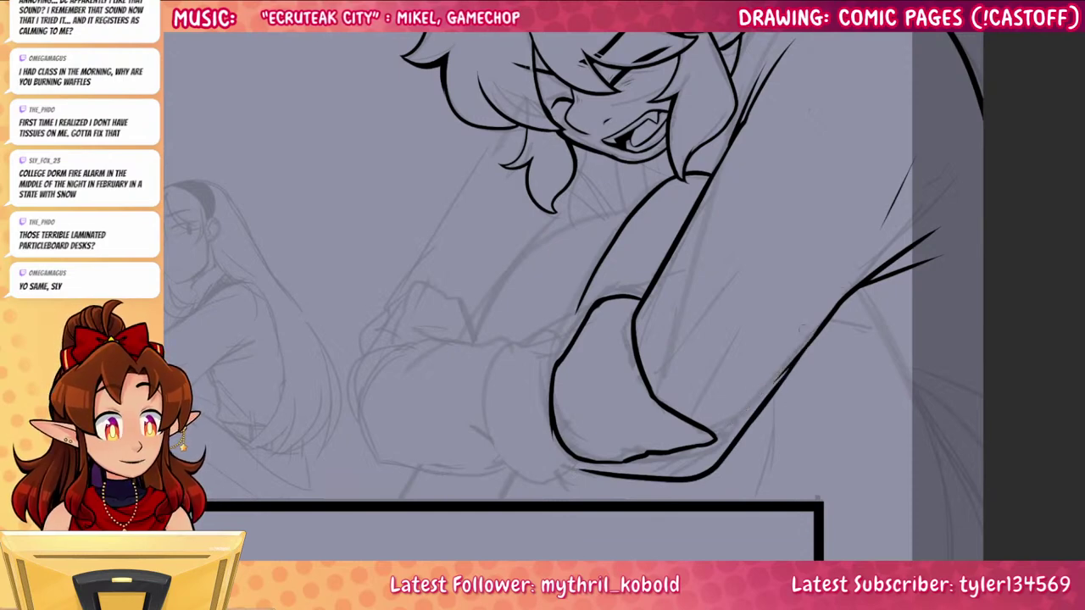
{"action": "left_click_drag", "start_coordinate": [749, 424], "coordinate": [810, 337]}
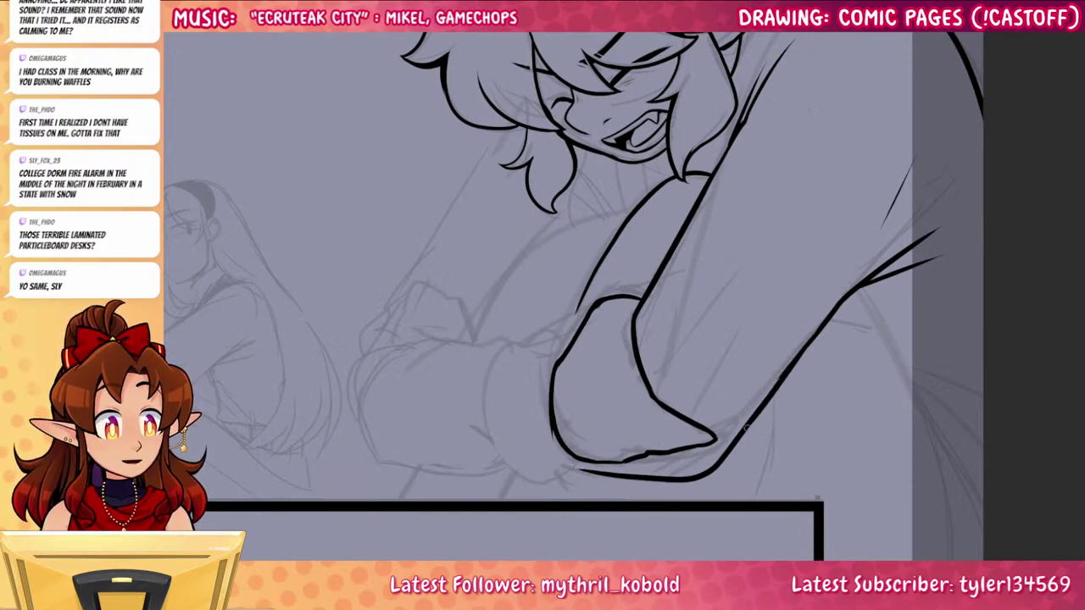
{"action": "mouse_move", "coordinate": [735, 441]}
{"action": "left_mouse_down"}
{"action": "mouse_move", "coordinate": [847, 298]}
{"action": "mouse_move", "coordinate": [895, 257]}
{"action": "left_mouse_up"}
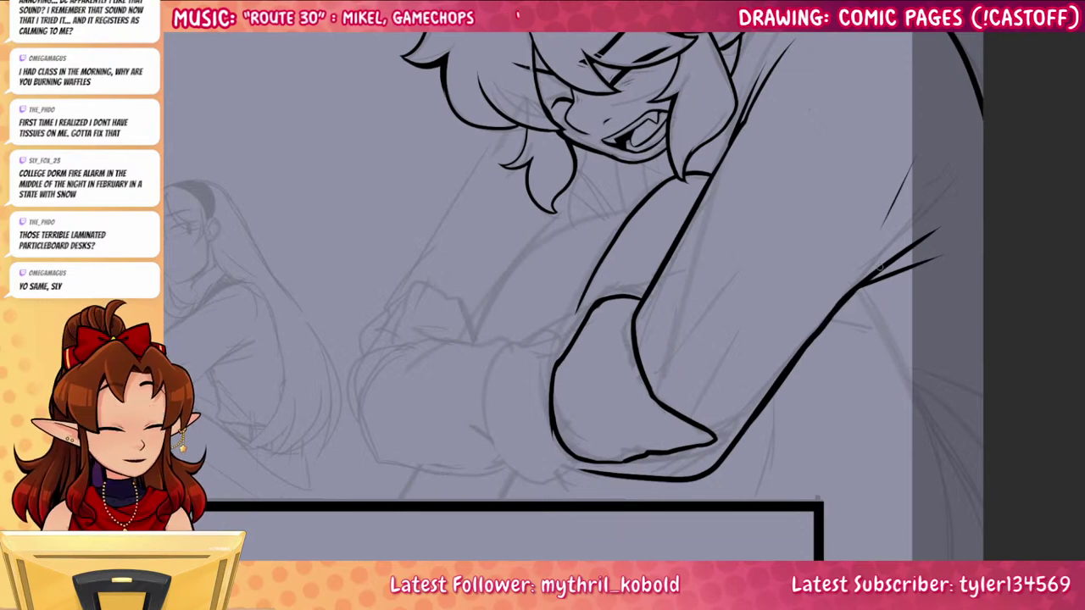
Extend the cuff's tip with a rounded end reaching the arm's outer edge, and clear the old point inside it
{"action": "left_click_drag", "start_coordinate": [700, 424], "coordinate": [725, 415]}
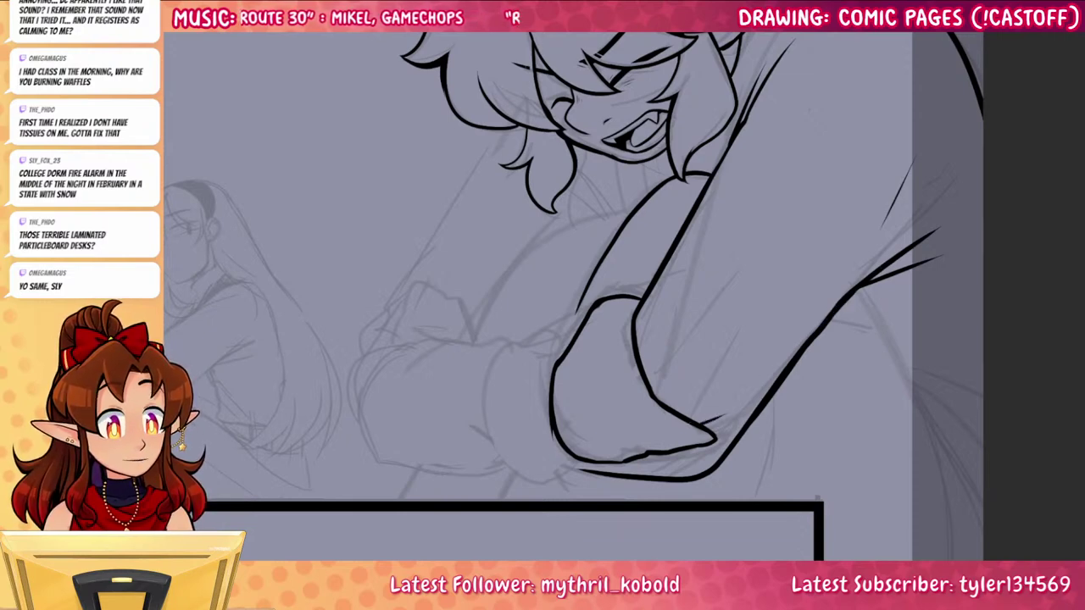
{"action": "left_click_drag", "start_coordinate": [770, 451], "coordinate": [755, 324]}
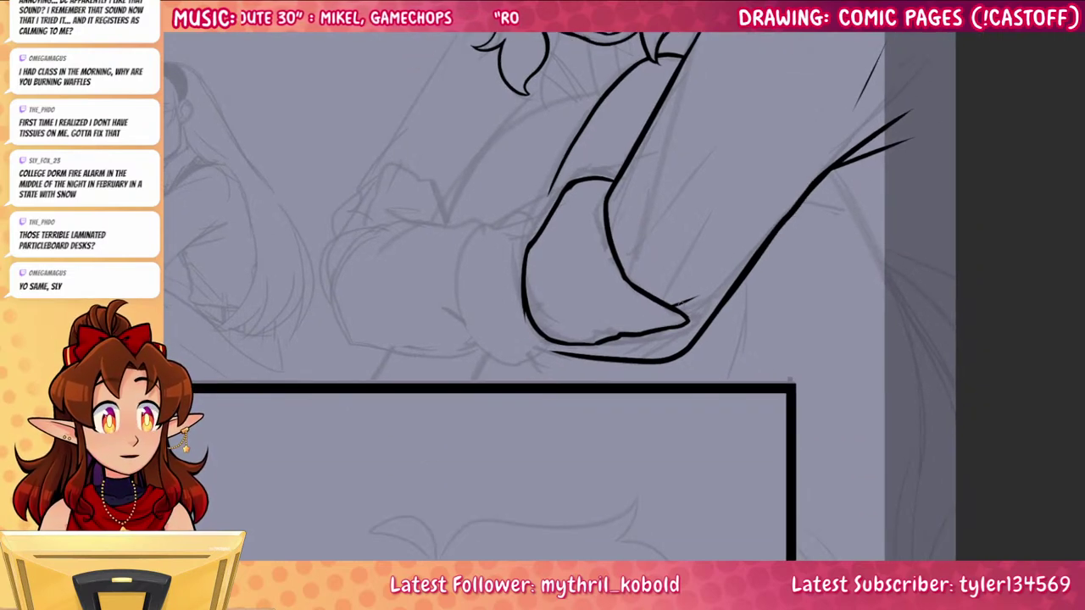
{"action": "left_click_drag", "start_coordinate": [652, 330], "coordinate": [719, 339]}
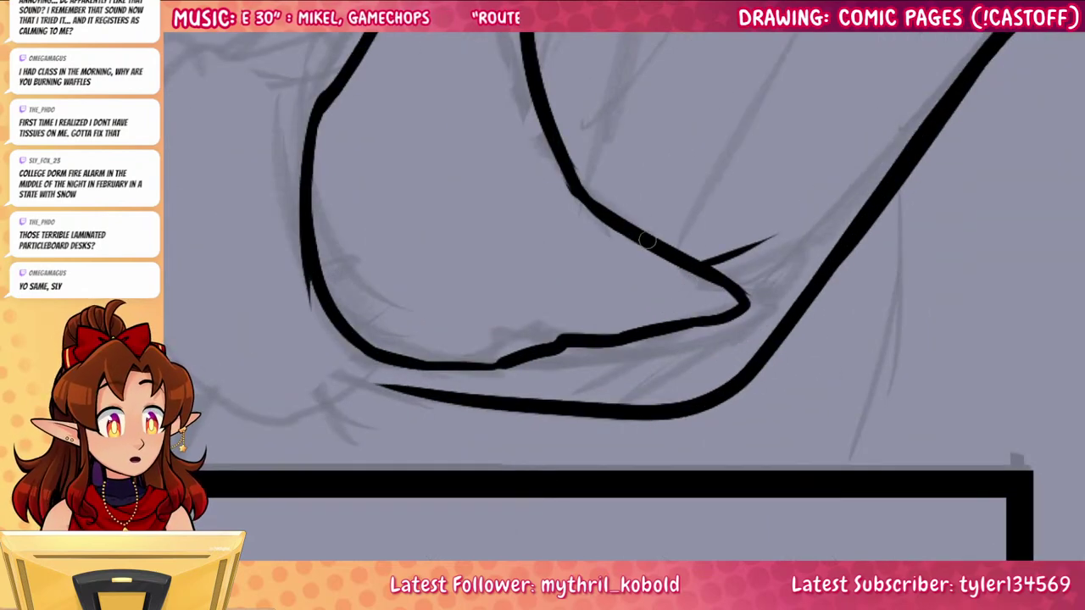
{"action": "left_click_drag", "start_coordinate": [656, 244], "coordinate": [821, 265]}
{"action": "key", "text": "ctrl+z"}
{"action": "mouse_move", "coordinate": [716, 261]}
{"action": "left_mouse_down"}
{"action": "mouse_move", "coordinate": [832, 295]}
{"action": "mouse_move", "coordinate": [813, 276]}
{"action": "mouse_move", "coordinate": [738, 315]}
{"action": "left_mouse_up"}
{"action": "mouse_move", "coordinate": [695, 275]}
{"action": "left_mouse_down"}
{"action": "mouse_move", "coordinate": [614, 303]}
{"action": "mouse_move", "coordinate": [759, 294]}
{"action": "mouse_move", "coordinate": [718, 306]}
{"action": "left_mouse_up"}
{"action": "left_click_drag", "start_coordinate": [802, 295], "coordinate": [809, 285]}
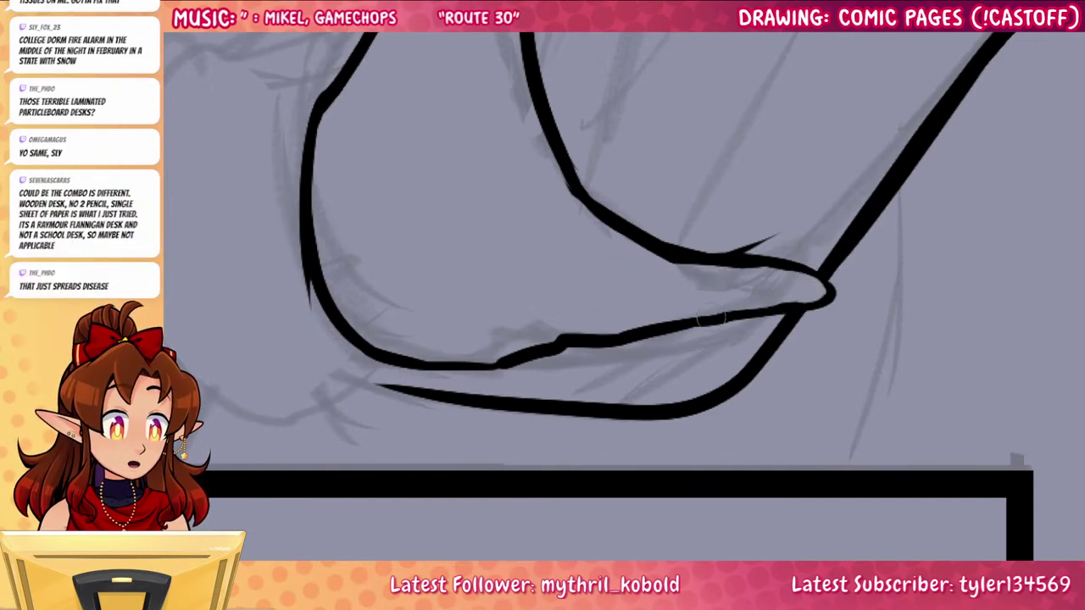
Redraw the cuff's lower edge as a smoother line leading to the extended tip
{"action": "left_click_drag", "start_coordinate": [565, 333], "coordinate": [612, 331]}
{"action": "left_click_drag", "start_coordinate": [532, 336], "coordinate": [657, 333]}
{"action": "left_click_drag", "start_coordinate": [580, 341], "coordinate": [679, 327]}
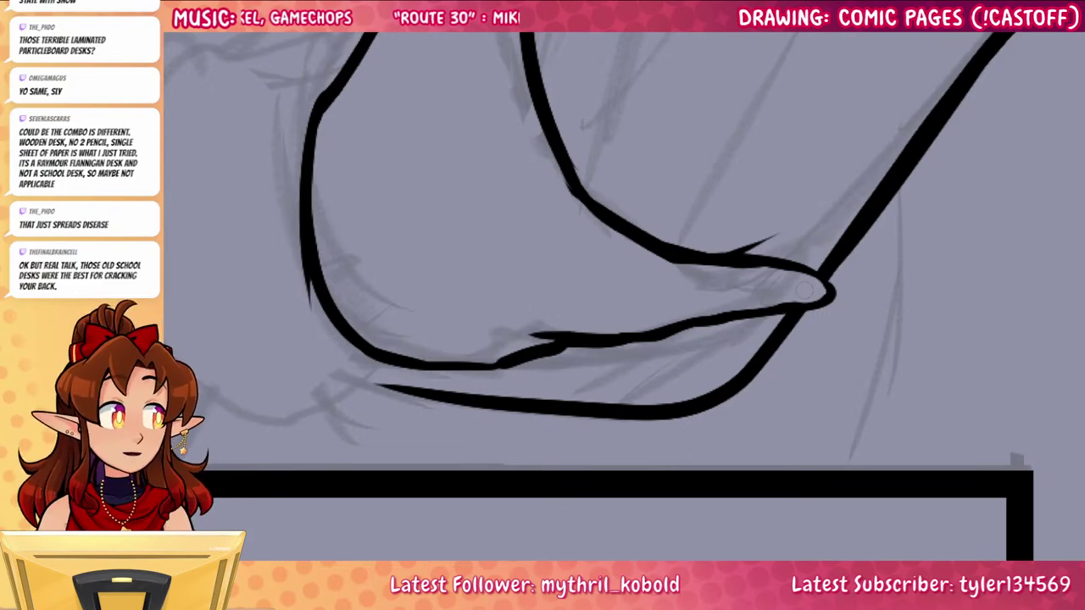
{"action": "mouse_move", "coordinate": [499, 366]}
{"action": "left_mouse_down"}
{"action": "mouse_move", "coordinate": [584, 369]}
{"action": "mouse_move", "coordinate": [695, 325]}
{"action": "mouse_move", "coordinate": [557, 363]}
{"action": "mouse_move", "coordinate": [595, 347]}
{"action": "mouse_move", "coordinate": [601, 358]}
{"action": "mouse_move", "coordinate": [526, 343]}
{"action": "mouse_move", "coordinate": [633, 348]}
{"action": "mouse_move", "coordinate": [685, 331]}
{"action": "left_mouse_up"}
Ink the long arched line from the arm's edge below the hair down to the sketched wrist, redoing the first stroke
{"action": "left_click_drag", "start_coordinate": [773, 364], "coordinate": [820, 566]}
{"action": "left_click_drag", "start_coordinate": [789, 439], "coordinate": [764, 498]}
{"action": "left_click_drag", "start_coordinate": [532, 226], "coordinate": [610, 448]}
{"action": "left_click_drag", "start_coordinate": [546, 258], "coordinate": [544, 245]}
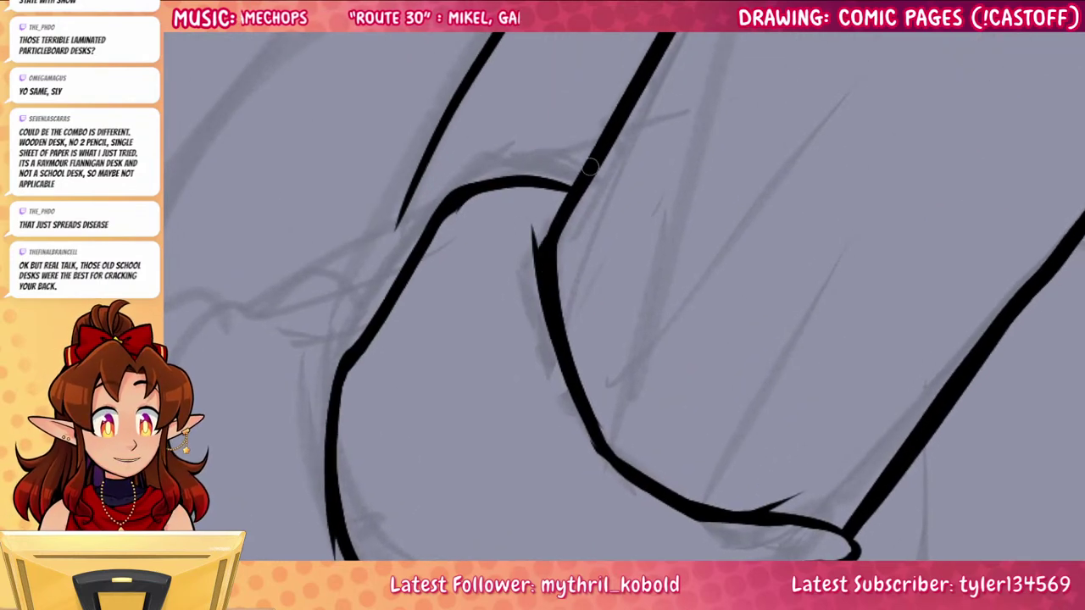
{"action": "left_click_drag", "start_coordinate": [708, 338], "coordinate": [707, 519]}
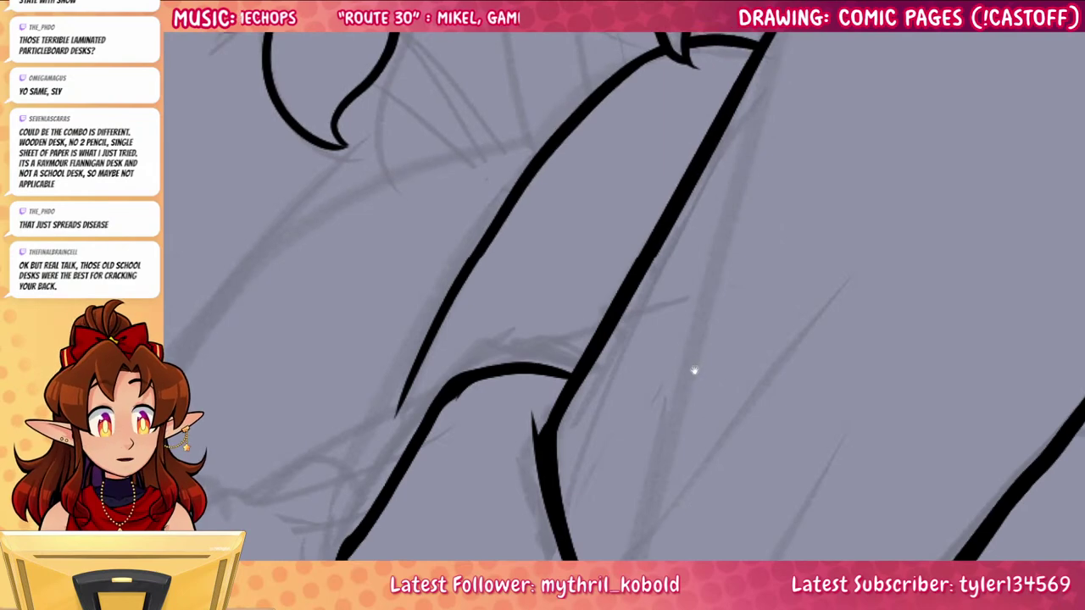
{"action": "left_click_drag", "start_coordinate": [693, 371], "coordinate": [956, 390]}
{"action": "mouse_move", "coordinate": [799, 171]}
{"action": "left_mouse_down"}
{"action": "mouse_move", "coordinate": [763, 166]}
{"action": "mouse_move", "coordinate": [603, 216]}
{"action": "mouse_move", "coordinate": [404, 494]}
{"action": "left_mouse_up"}
{"action": "key", "text": "ctrl+z"}
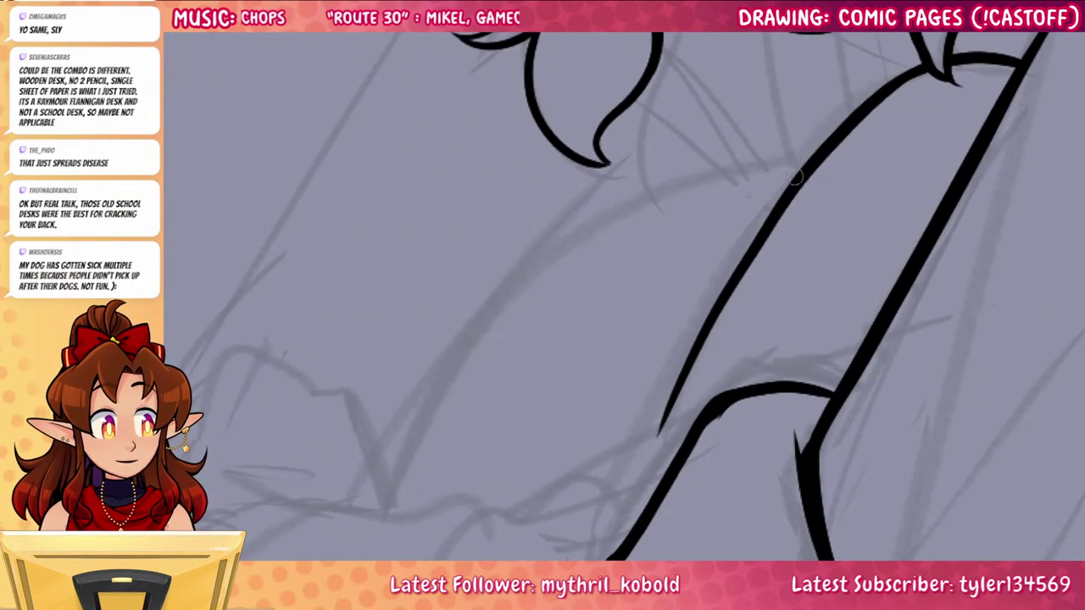
{"action": "mouse_move", "coordinate": [798, 176]}
{"action": "left_mouse_down"}
{"action": "mouse_move", "coordinate": [531, 260]}
{"action": "mouse_move", "coordinate": [370, 502]}
{"action": "left_mouse_up"}
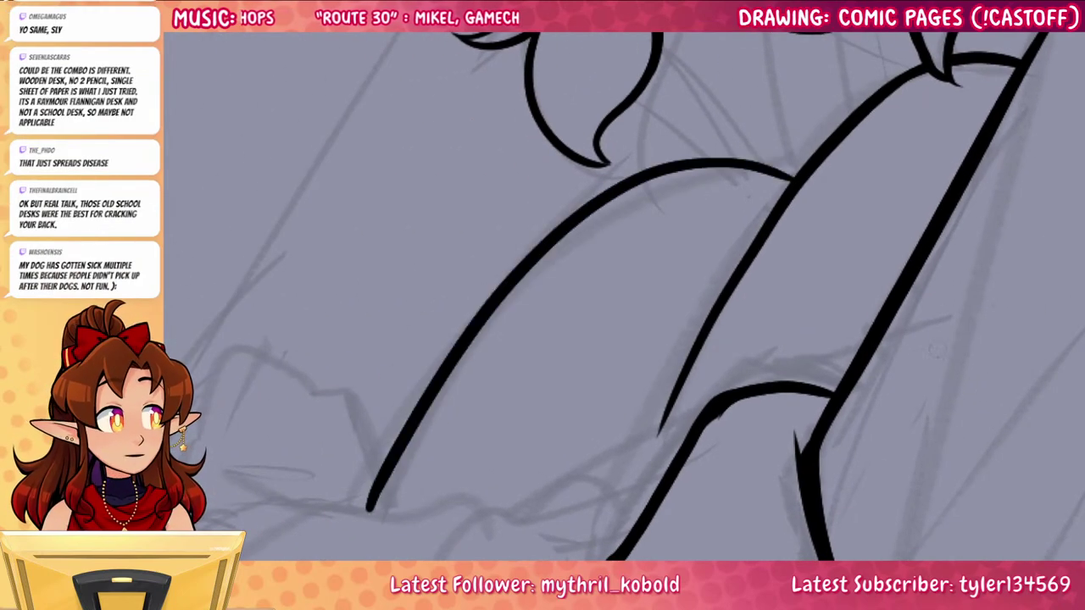
Ink the rounded band wrapping the cuff's outer curve and add a short fold crease beside its inner edge
{"action": "scroll", "coordinate": [890, 348], "scroll_direction": "down", "scroll_amount": 1}
{"action": "scroll", "coordinate": [890, 348], "scroll_direction": "right", "scroll_amount": 2}
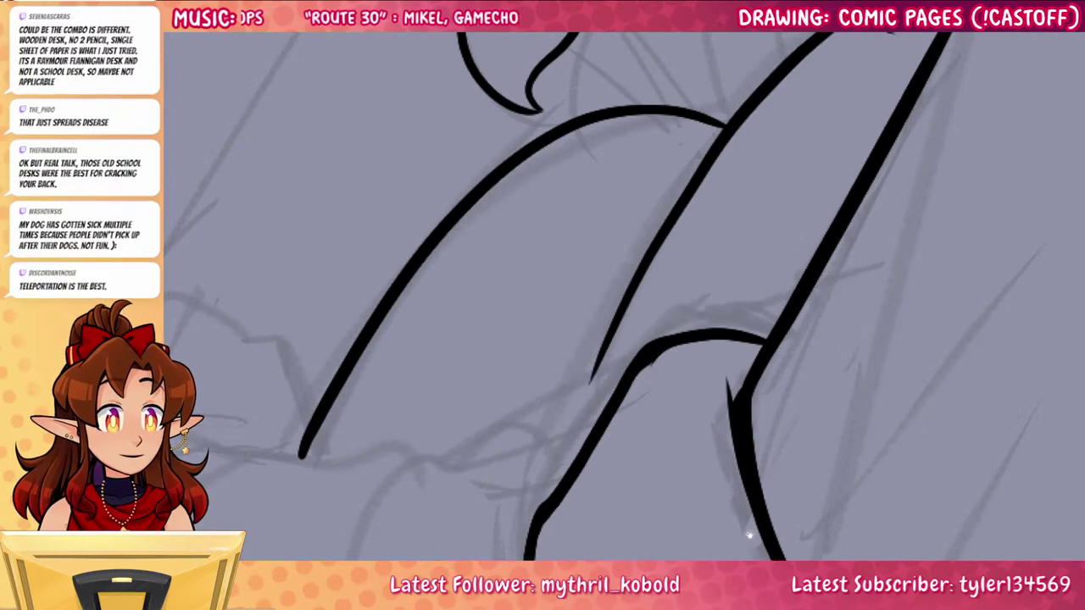
{"action": "scroll", "coordinate": [855, 348], "scroll_direction": "down", "scroll_amount": 3}
{"action": "scroll", "coordinate": [855, 347], "scroll_direction": "right", "scroll_amount": 1}
{"action": "scroll", "coordinate": [782, 511], "scroll_direction": "down", "scroll_amount": 1}
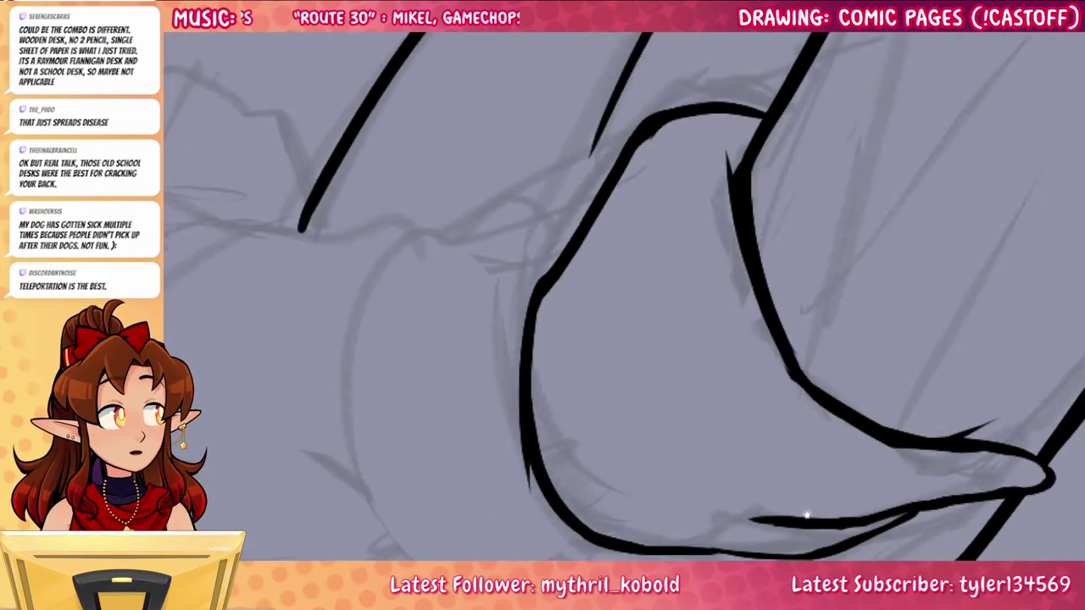
{"action": "scroll", "coordinate": [806, 513], "scroll_direction": "up", "scroll_amount": 2}
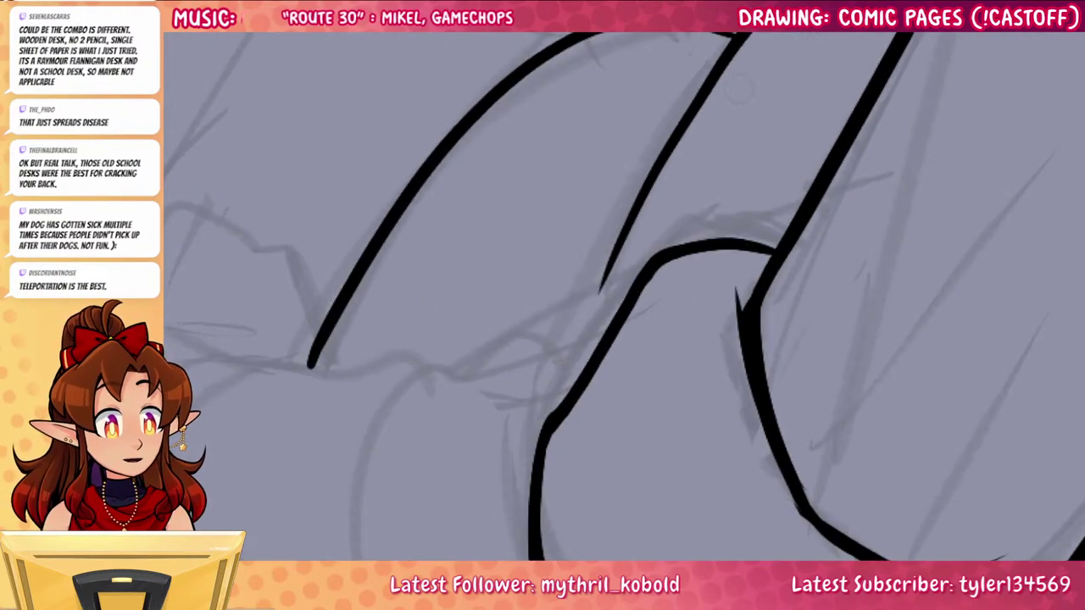
{"action": "left_click_drag", "start_coordinate": [722, 545], "coordinate": [917, 277]}
{"action": "mouse_move", "coordinate": [762, 129]}
{"action": "left_mouse_down"}
{"action": "mouse_move", "coordinate": [704, 95]}
{"action": "mouse_move", "coordinate": [684, 101]}
{"action": "mouse_move", "coordinate": [569, 192]}
{"action": "mouse_move", "coordinate": [562, 318]}
{"action": "mouse_move", "coordinate": [675, 459]}
{"action": "mouse_move", "coordinate": [812, 415]}
{"action": "left_mouse_up"}
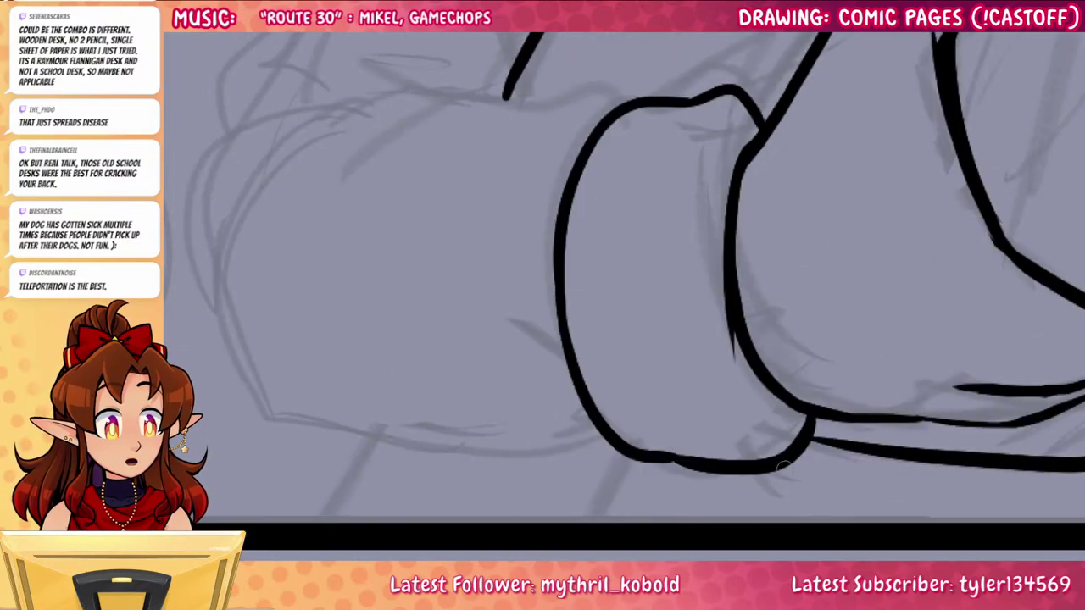
{"action": "left_click_drag", "start_coordinate": [739, 322], "coordinate": [767, 425]}
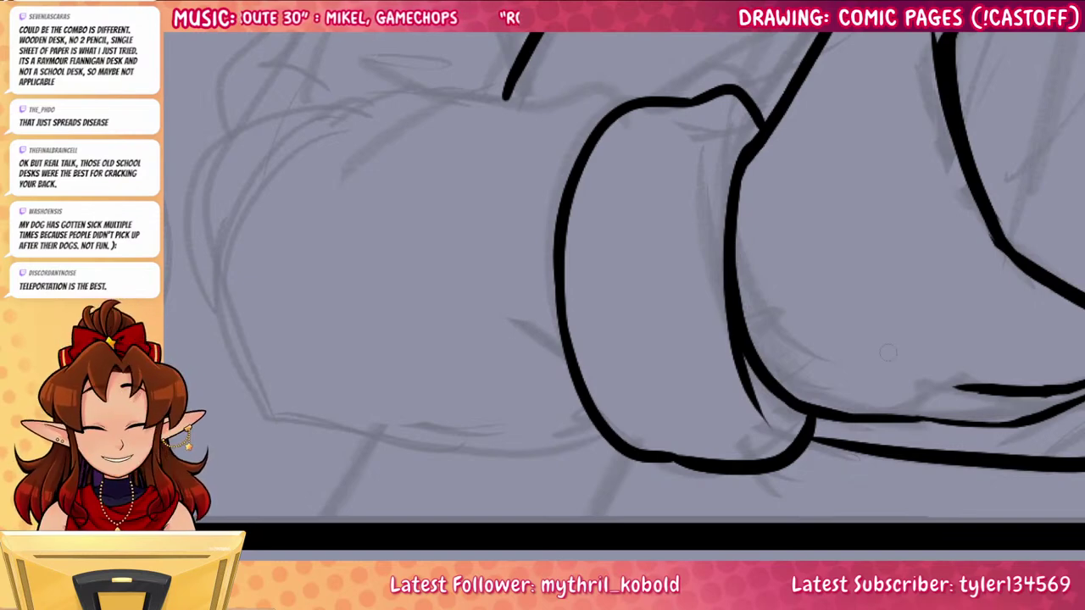
{"action": "left_click_drag", "start_coordinate": [739, 348], "coordinate": [746, 363]}
Ink the wide rounded form extending from the band, with a fold line at its upper corner and a closed lower edge
{"action": "mouse_move", "coordinate": [624, 98]}
{"action": "left_mouse_down"}
{"action": "mouse_move", "coordinate": [767, 197]}
{"action": "mouse_move", "coordinate": [523, 183]}
{"action": "mouse_move", "coordinate": [386, 241]}
{"action": "left_mouse_up"}
{"action": "key", "text": "ctrl+z"}
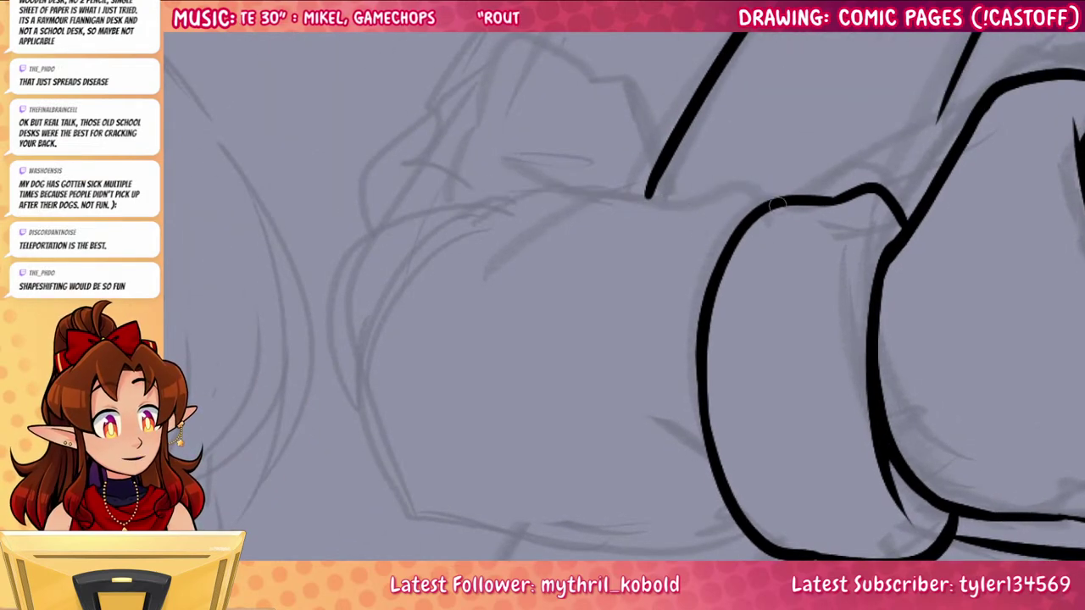
{"action": "mouse_move", "coordinate": [772, 200]}
{"action": "left_mouse_down"}
{"action": "mouse_move", "coordinate": [531, 199]}
{"action": "mouse_move", "coordinate": [373, 280]}
{"action": "left_mouse_up"}
{"action": "left_click_drag", "start_coordinate": [466, 195], "coordinate": [373, 219]}
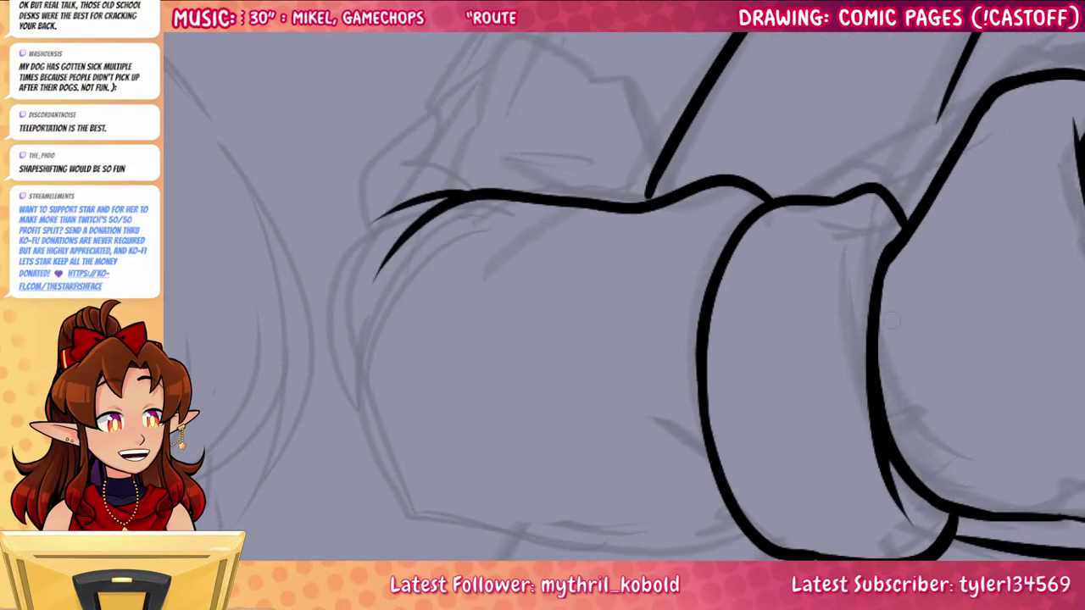
{"action": "left_click_drag", "start_coordinate": [866, 467], "coordinate": [817, 382]}
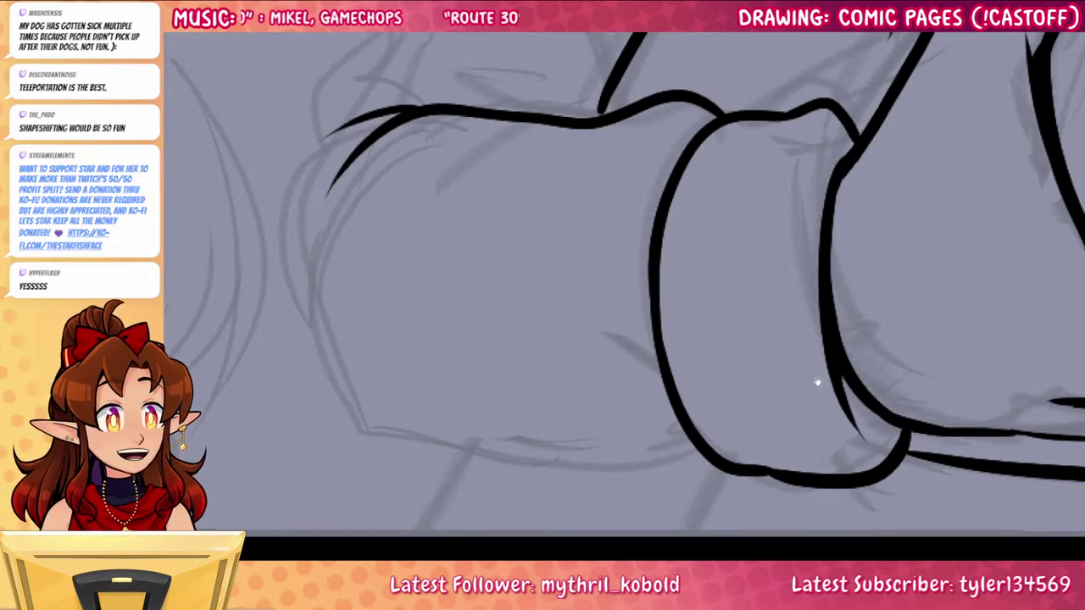
{"action": "left_click_drag", "start_coordinate": [892, 444], "coordinate": [911, 451]}
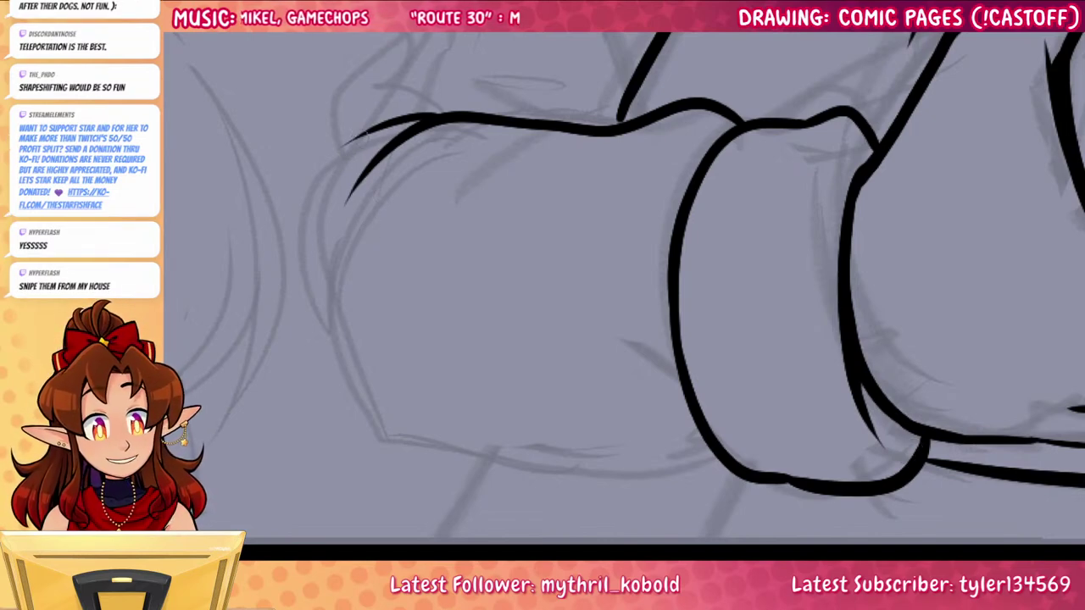
{"action": "mouse_move", "coordinate": [361, 135]}
{"action": "left_mouse_down"}
{"action": "mouse_move", "coordinate": [309, 301]}
{"action": "mouse_move", "coordinate": [393, 443]}
{"action": "mouse_move", "coordinate": [734, 482]}
{"action": "left_mouse_up"}
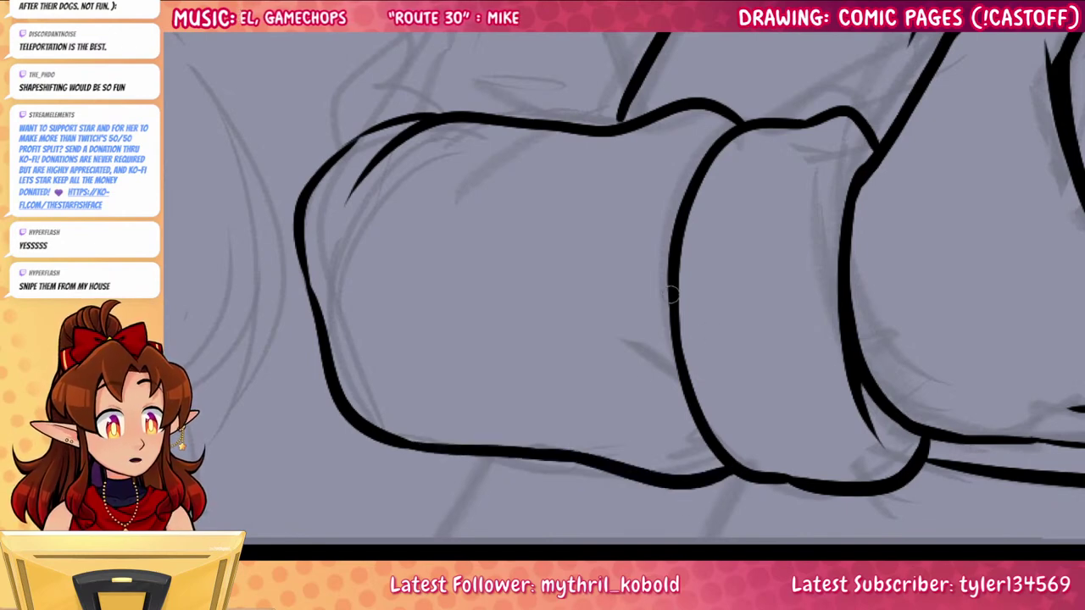
Add two tapered fold creases where the wide form meets the band
{"action": "left_click_drag", "start_coordinate": [673, 294], "coordinate": [619, 424]}
{"action": "key", "text": "ctrl+z"}
{"action": "mouse_move", "coordinate": [616, 269]}
{"action": "left_mouse_down"}
{"action": "mouse_move", "coordinate": [685, 384]}
{"action": "mouse_move", "coordinate": [674, 344]}
{"action": "left_mouse_up"}
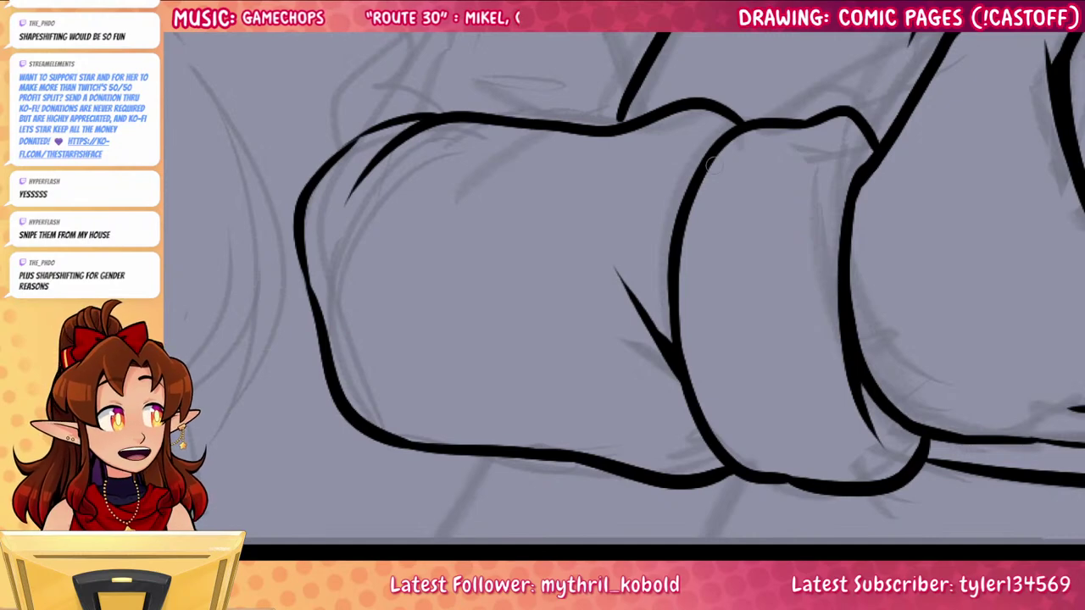
{"action": "left_click_drag", "start_coordinate": [669, 280], "coordinate": [678, 164]}
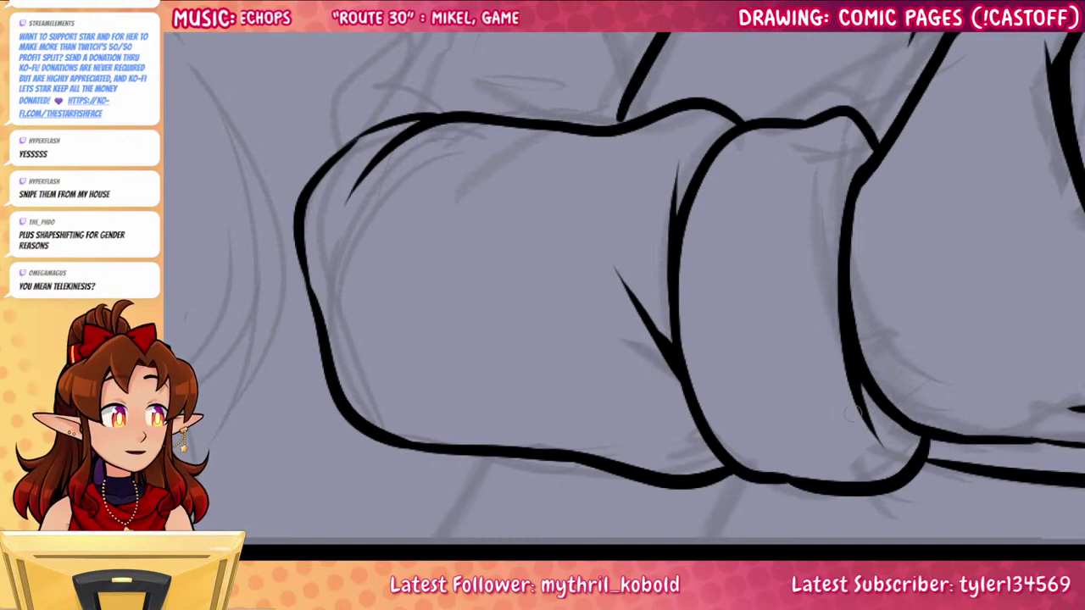
Ink the four stacked fingers of the hand resting on the wide form
{"action": "left_click_drag", "start_coordinate": [444, 222], "coordinate": [562, 496]}
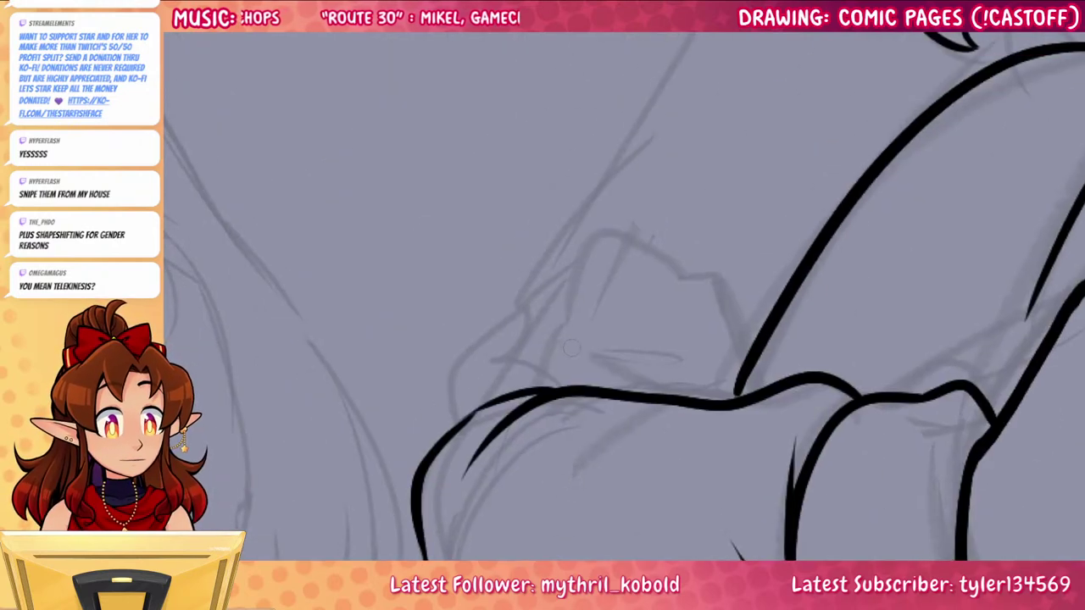
{"action": "left_click_drag", "start_coordinate": [564, 345], "coordinate": [483, 406]}
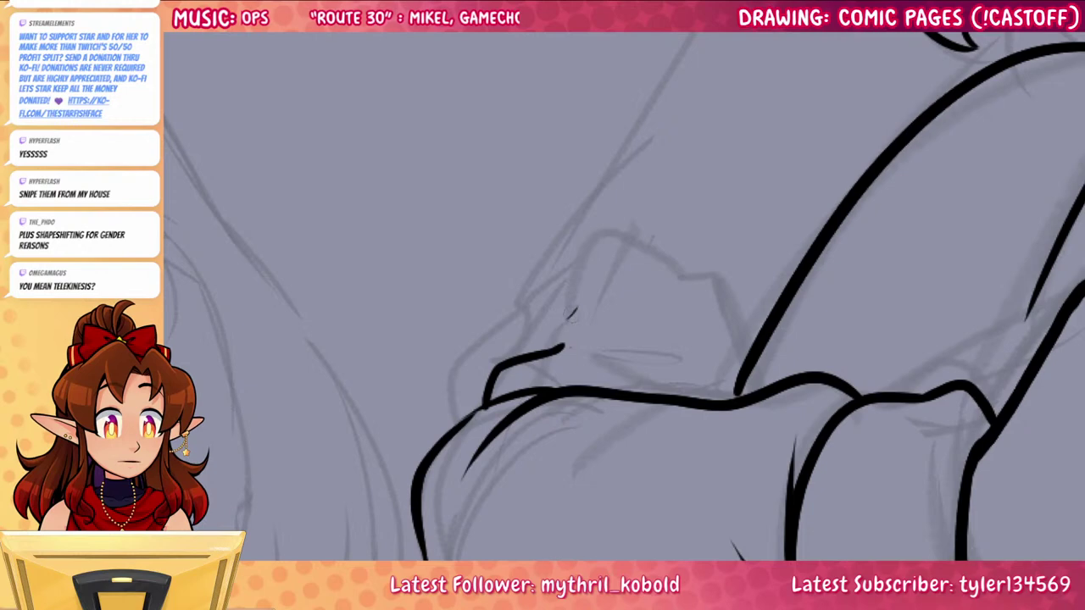
{"action": "mouse_move", "coordinate": [571, 315]}
{"action": "left_mouse_down"}
{"action": "mouse_move", "coordinate": [523, 326]}
{"action": "mouse_move", "coordinate": [506, 364]}
{"action": "left_mouse_up"}
{"action": "left_click_drag", "start_coordinate": [587, 278], "coordinate": [525, 327]}
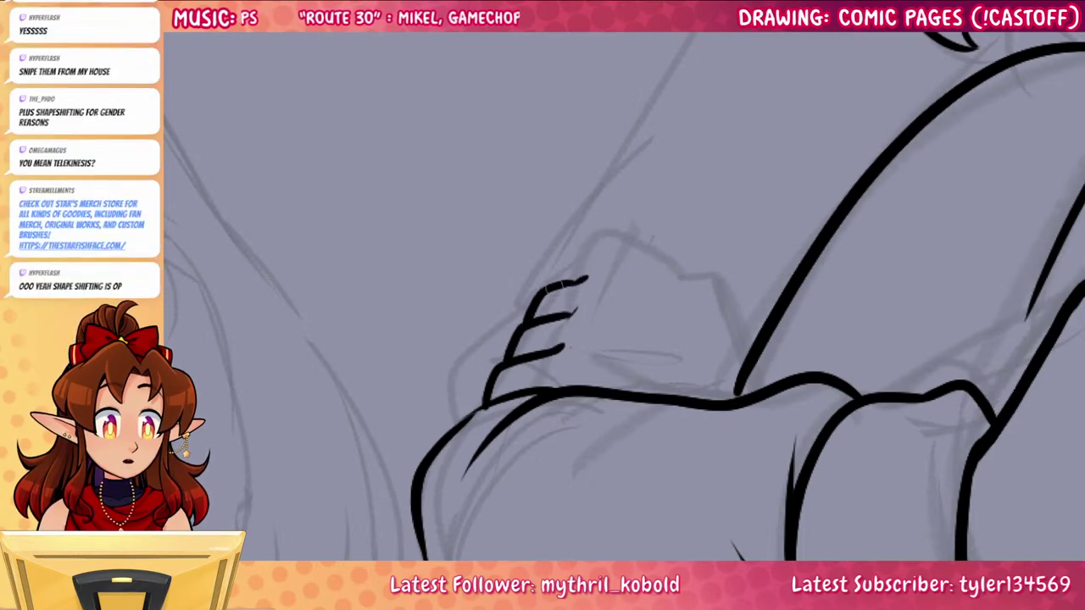
{"action": "left_click_drag", "start_coordinate": [620, 245], "coordinate": [549, 286]}
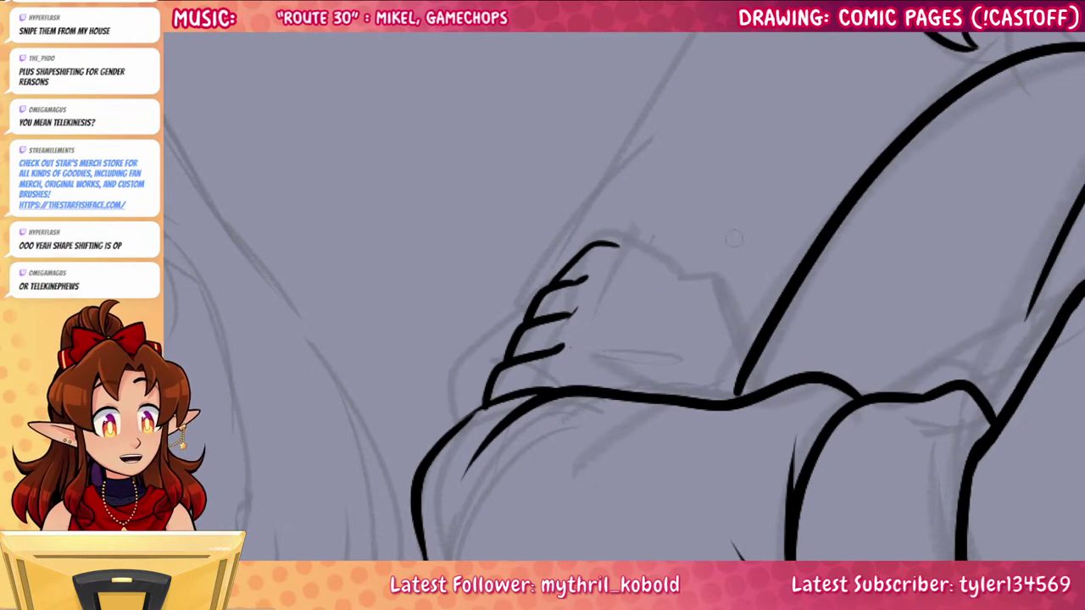
Ink the back of the hand and the arched cuff around its wrist, and erase the arm line inside that cuff
{"action": "left_click_drag", "start_coordinate": [617, 247], "coordinate": [743, 325]}
{"action": "mouse_move", "coordinate": [657, 397]}
{"action": "left_mouse_down"}
{"action": "mouse_move", "coordinate": [773, 321]}
{"action": "mouse_move", "coordinate": [819, 345]}
{"action": "mouse_move", "coordinate": [857, 393]}
{"action": "left_mouse_up"}
{"action": "key", "text": "e"}
{"action": "mouse_move", "coordinate": [778, 332]}
{"action": "left_mouse_down"}
{"action": "mouse_move", "coordinate": [759, 339]}
{"action": "mouse_move", "coordinate": [739, 392]}
{"action": "left_mouse_up"}
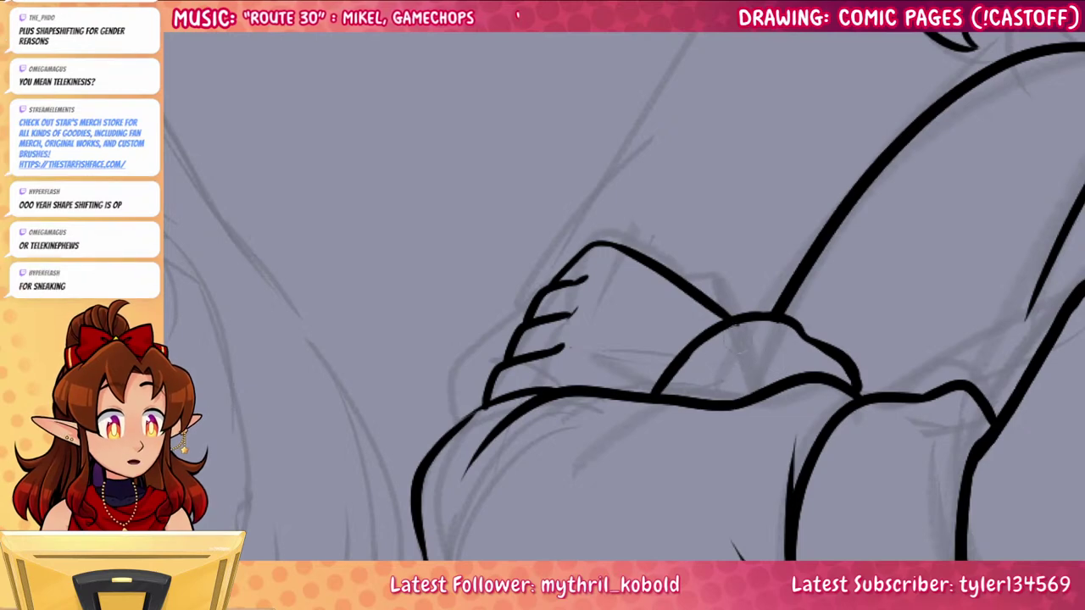
Ink the far outer body line from below the hair down behind the fingers to the wide form, and tidy where they join
{"action": "left_click_drag", "start_coordinate": [826, 373], "coordinate": [665, 318]}
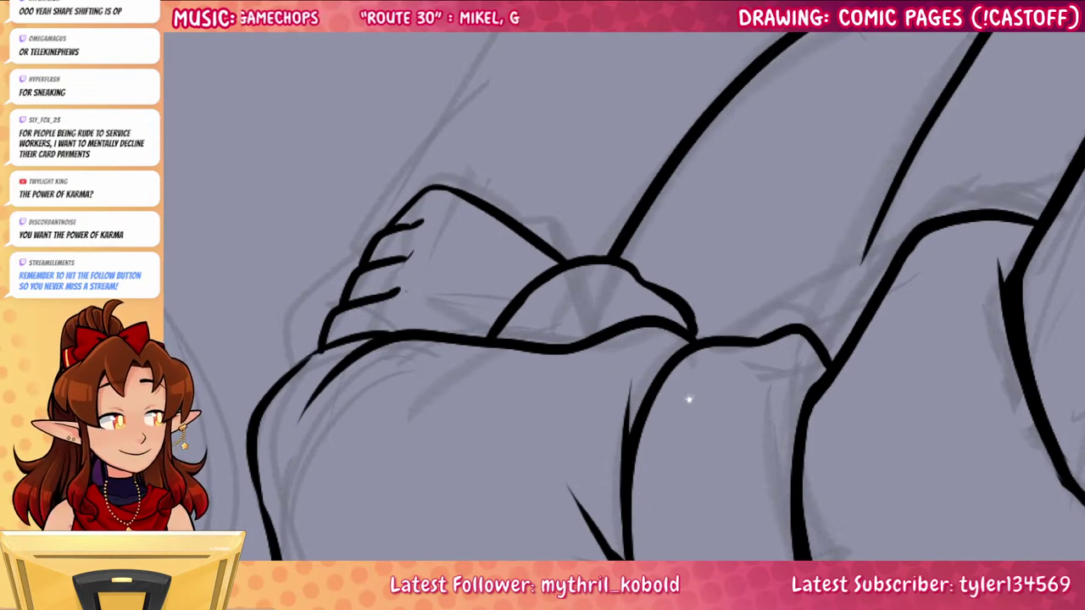
{"action": "left_click_drag", "start_coordinate": [690, 401], "coordinate": [798, 447]}
{"action": "left_click_drag", "start_coordinate": [775, 506], "coordinate": [802, 394]}
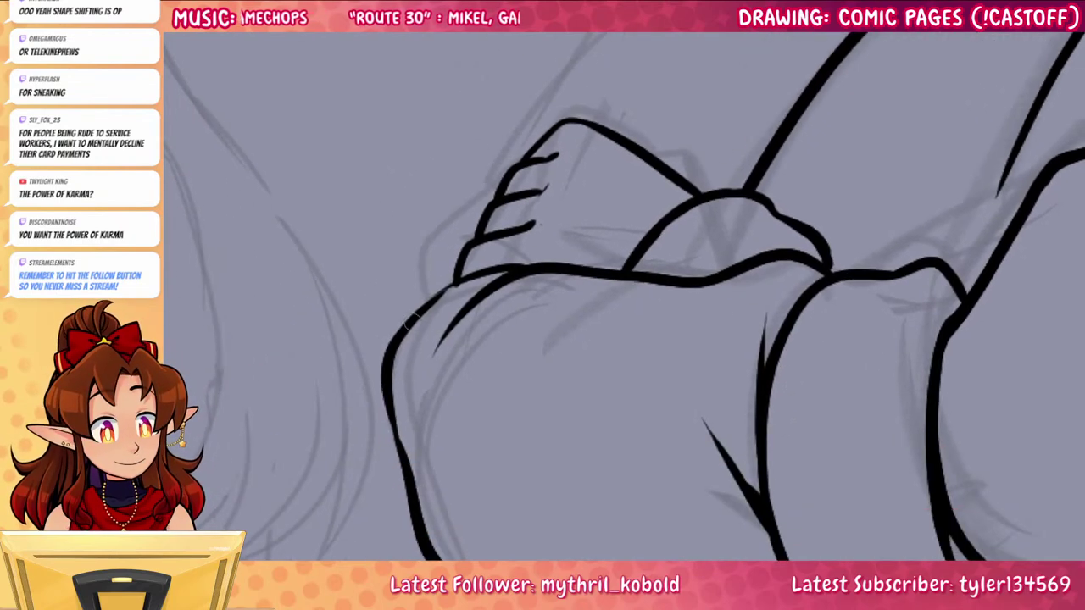
{"action": "left_click_drag", "start_coordinate": [412, 322], "coordinate": [511, 274]}
{"action": "left_click_drag", "start_coordinate": [583, 324], "coordinate": [557, 433]}
{"action": "left_click_drag", "start_coordinate": [759, 113], "coordinate": [642, 486]}
{"action": "mouse_move", "coordinate": [649, 191]}
{"action": "left_mouse_down"}
{"action": "mouse_move", "coordinate": [608, 226]}
{"action": "mouse_move", "coordinate": [486, 473]}
{"action": "left_mouse_up"}
{"action": "mouse_move", "coordinate": [498, 460]}
{"action": "left_mouse_down"}
{"action": "mouse_move", "coordinate": [622, 167]}
{"action": "mouse_move", "coordinate": [540, 252]}
{"action": "mouse_move", "coordinate": [442, 390]}
{"action": "mouse_move", "coordinate": [397, 496]}
{"action": "mouse_move", "coordinate": [426, 476]}
{"action": "left_mouse_up"}
{"action": "key", "text": "e"}
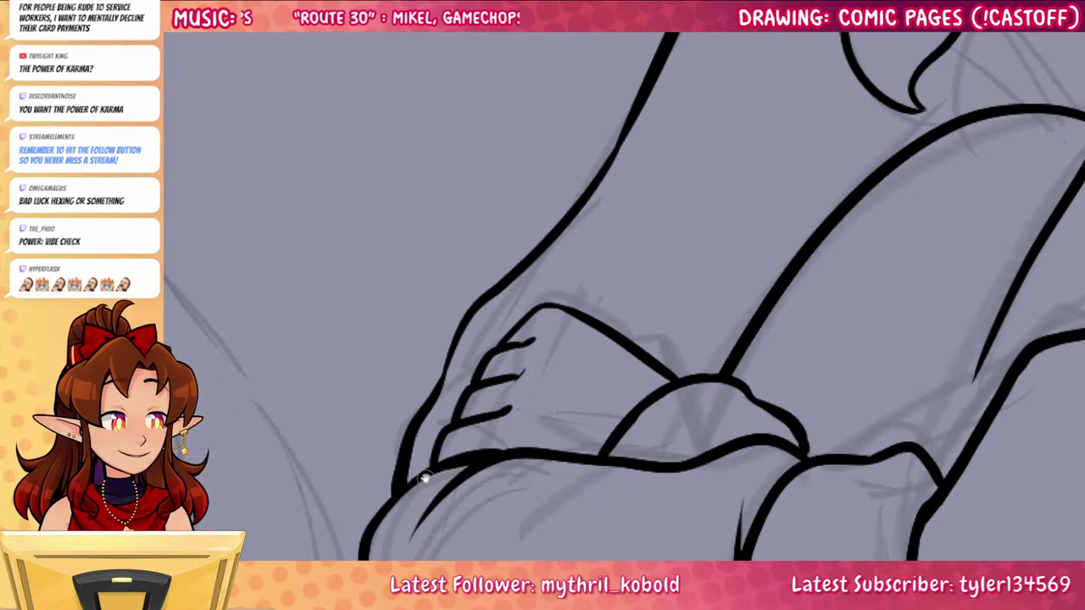
{"action": "left_click_drag", "start_coordinate": [541, 465], "coordinate": [363, 548]}
Ink the curved neck line from beneath the chin to the raised arm, redoing the first stroke
{"action": "mouse_move", "coordinate": [711, 235]}
{"action": "left_mouse_down"}
{"action": "mouse_move", "coordinate": [652, 319]}
{"action": "mouse_move", "coordinate": [483, 506]}
{"action": "left_mouse_up"}
{"action": "left_click_drag", "start_coordinate": [817, 466], "coordinate": [691, 409]}
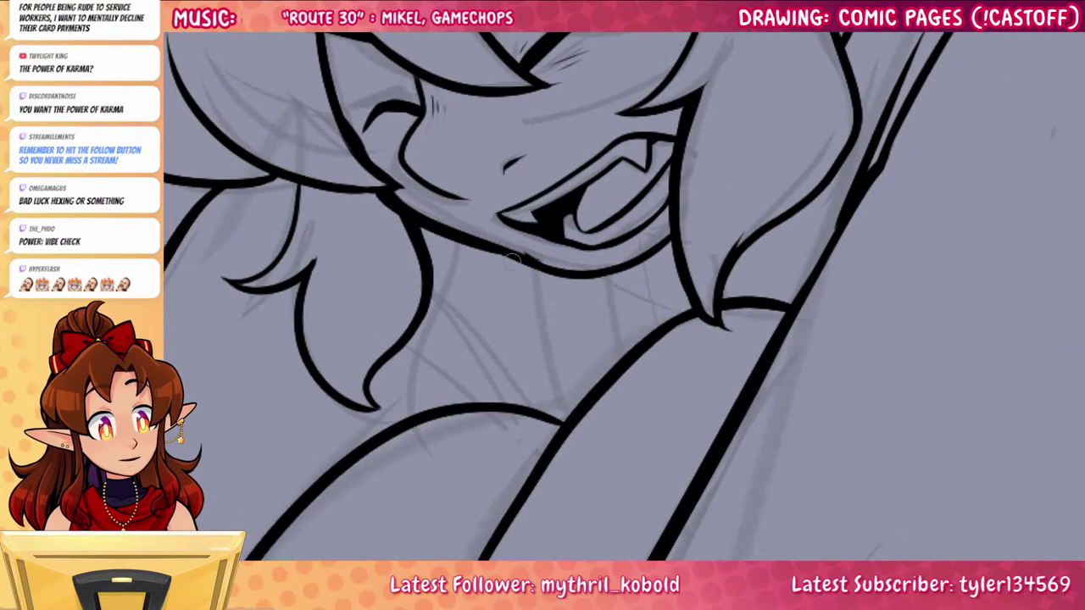
{"action": "mouse_move", "coordinate": [521, 260]}
{"action": "left_mouse_down"}
{"action": "mouse_move", "coordinate": [590, 353]}
{"action": "mouse_move", "coordinate": [609, 359]}
{"action": "mouse_move", "coordinate": [560, 319]}
{"action": "mouse_move", "coordinate": [630, 352]}
{"action": "left_mouse_up"}
{"action": "key", "text": "ctrl+z"}
{"action": "mouse_move", "coordinate": [740, 246]}
{"action": "left_mouse_down"}
{"action": "mouse_move", "coordinate": [807, 450]}
{"action": "mouse_move", "coordinate": [796, 493]}
{"action": "mouse_move", "coordinate": [845, 405]}
{"action": "mouse_move", "coordinate": [943, 312]}
{"action": "left_mouse_up"}
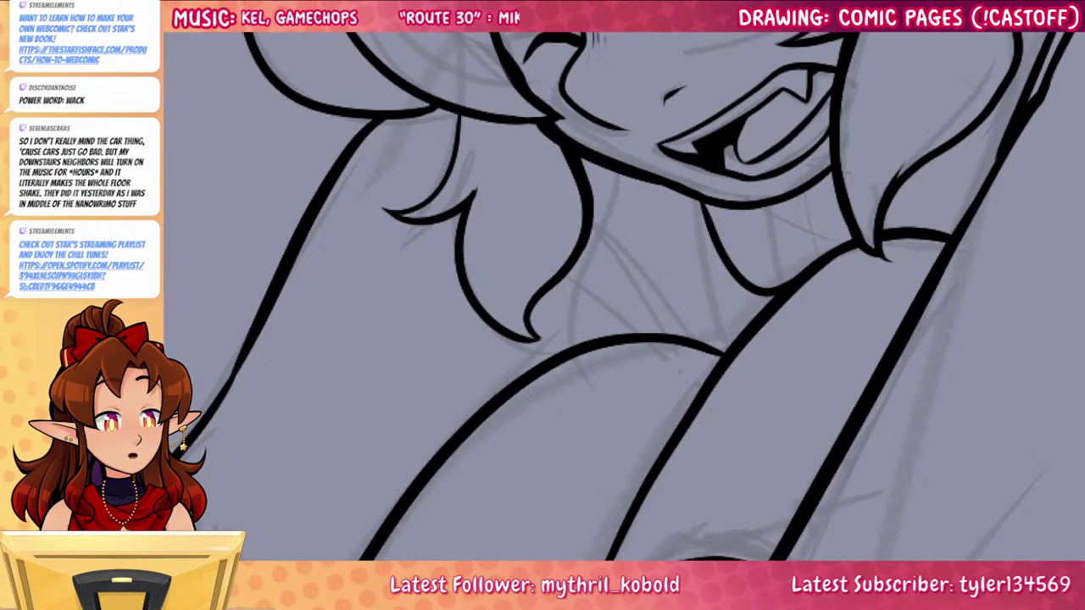
Add short tapered crease lines on the neck, one beside the hair lock and one under the chin
{"action": "scroll", "coordinate": [624, 297], "scroll_direction": "down", "scroll_amount": 3}
{"action": "left_click_drag", "start_coordinate": [589, 146], "coordinate": [638, 214]}
{"action": "key", "text": "ctrl+z"}
{"action": "left_click_drag", "start_coordinate": [572, 179], "coordinate": [620, 214]}
{"action": "left_click_drag", "start_coordinate": [844, 362], "coordinate": [811, 560]}
{"action": "key", "text": "ctrl+z"}
{"action": "key", "text": "ctrl+z"}
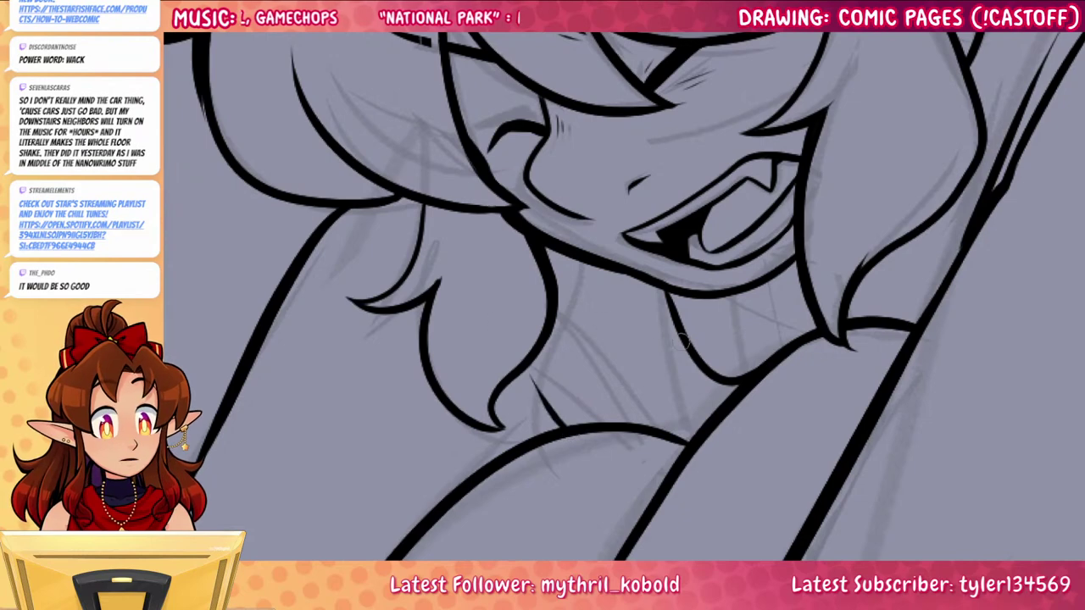
{"action": "mouse_move", "coordinate": [632, 312]}
{"action": "left_mouse_down"}
{"action": "mouse_move", "coordinate": [641, 358]}
{"action": "mouse_move", "coordinate": [785, 293]}
{"action": "left_mouse_up"}
{"action": "left_click_drag", "start_coordinate": [900, 454], "coordinate": [783, 357]}
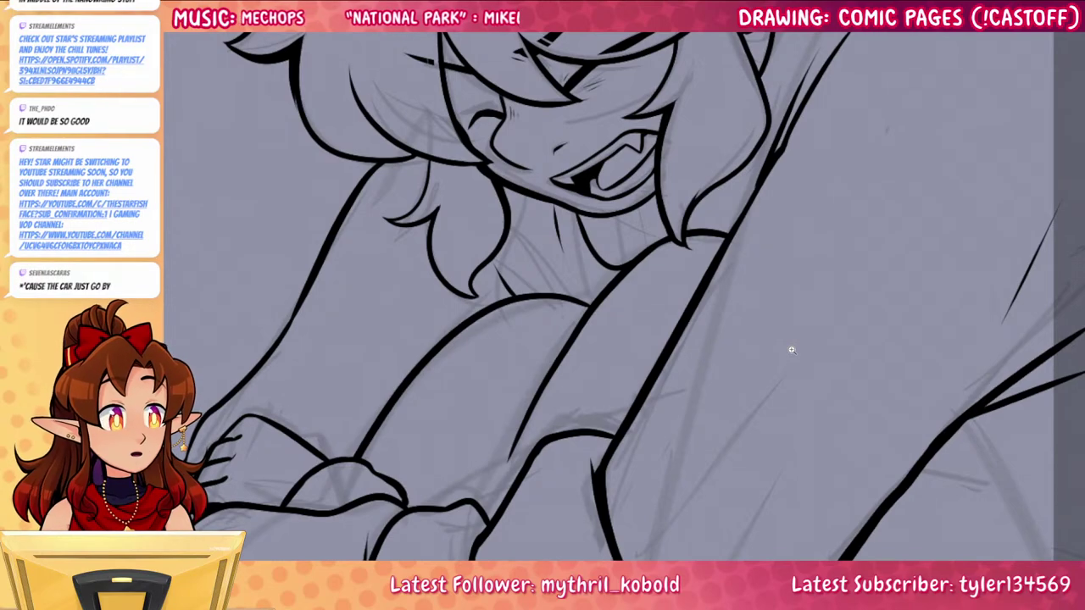
Ink a short connecting line between the front hair lock's tip and the arm's outer edge
{"action": "left_click_drag", "start_coordinate": [809, 411], "coordinate": [876, 313]}
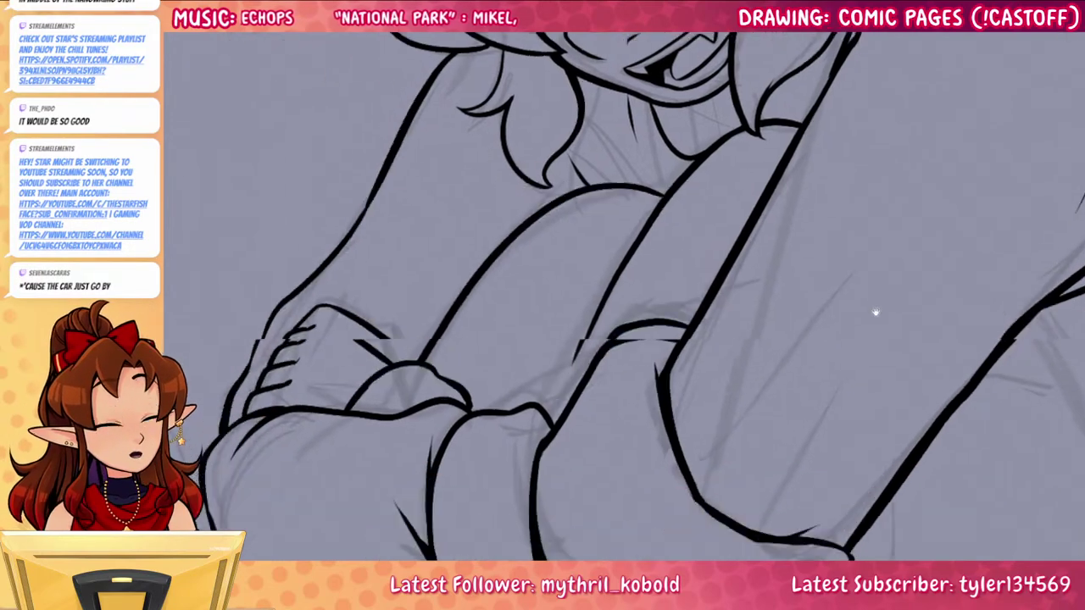
{"action": "left_click_drag", "start_coordinate": [868, 387], "coordinate": [819, 537]}
{"action": "left_click_drag", "start_coordinate": [873, 288], "coordinate": [829, 422]}
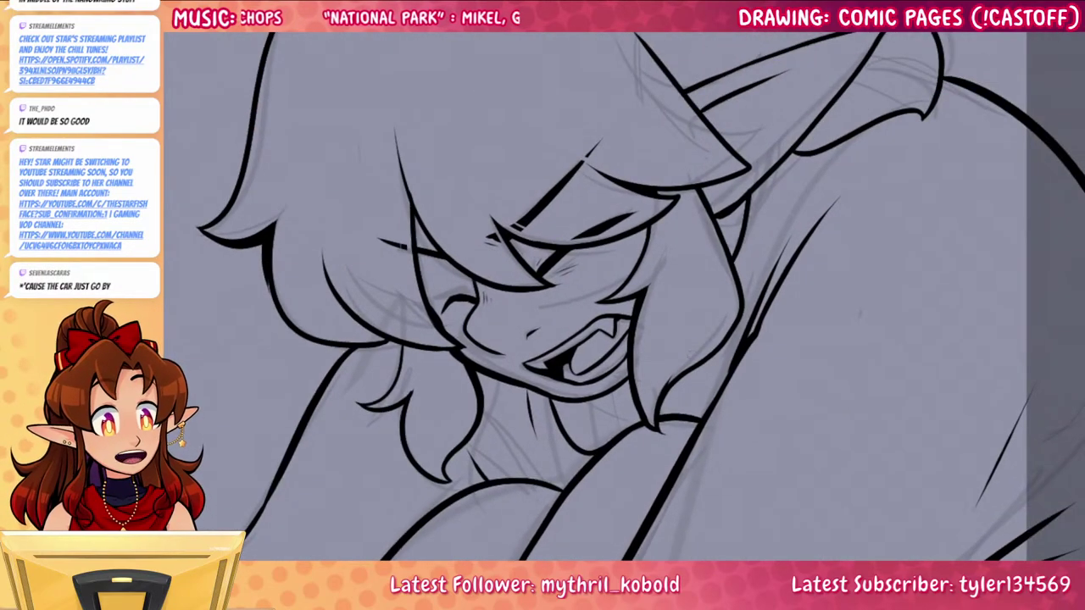
{"action": "key", "text": "ctrl+z"}
{"action": "mouse_move", "coordinate": [688, 377]}
{"action": "left_mouse_down"}
{"action": "mouse_move", "coordinate": [666, 416]}
{"action": "mouse_move", "coordinate": [706, 360]}
{"action": "left_mouse_up"}
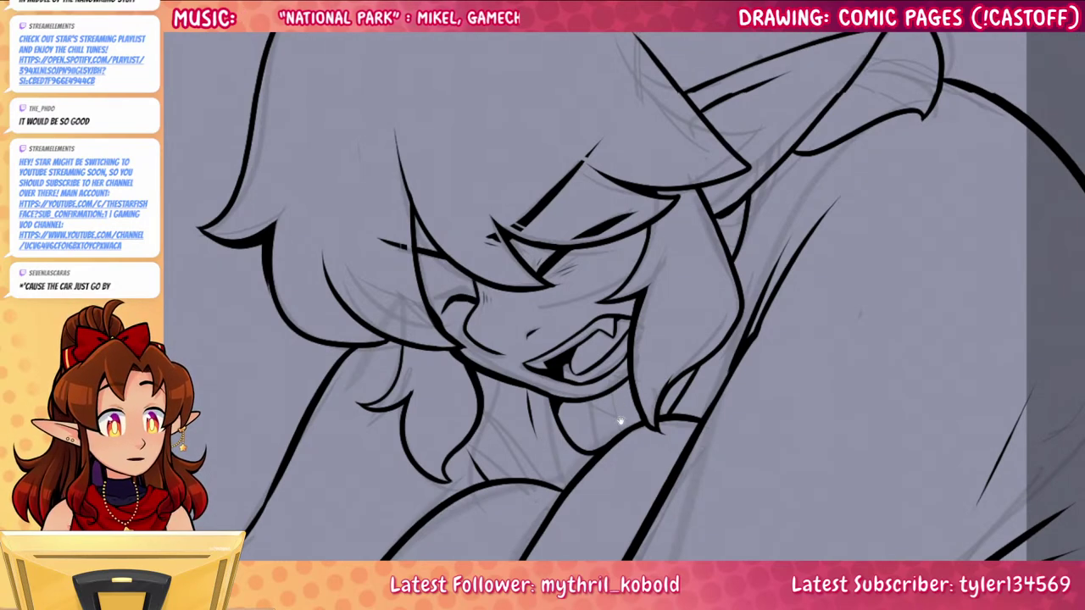
{"action": "left_click_drag", "start_coordinate": [620, 436], "coordinate": [616, 488]}
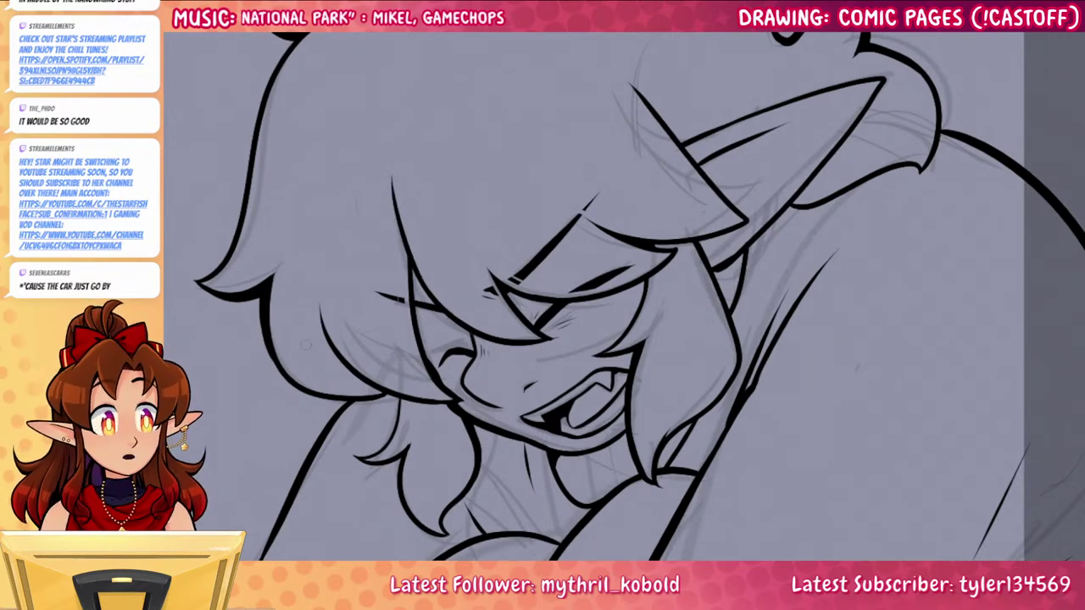
Ink a small rounded lock under the ear and a short overlap line where it meets the hair curl
{"action": "left_click_drag", "start_coordinate": [998, 503], "coordinate": [825, 397]}
{"action": "left_click_drag", "start_coordinate": [902, 419], "coordinate": [794, 571]}
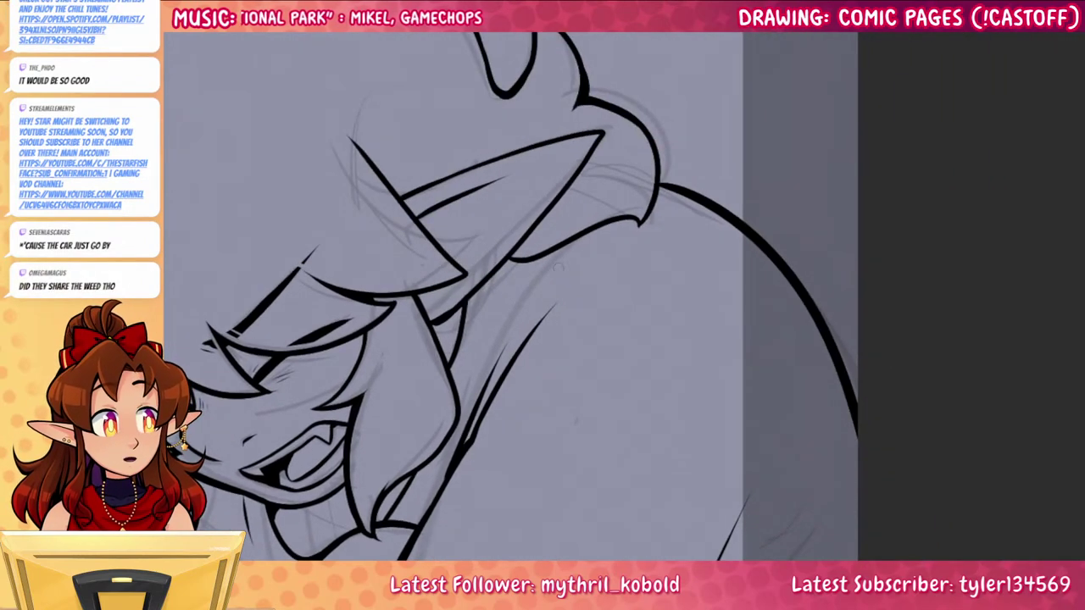
{"action": "mouse_move", "coordinate": [570, 244]}
{"action": "left_mouse_down"}
{"action": "mouse_move", "coordinate": [582, 256]}
{"action": "mouse_move", "coordinate": [516, 317]}
{"action": "left_mouse_up"}
{"action": "left_click_drag", "start_coordinate": [516, 317], "coordinate": [507, 269]}
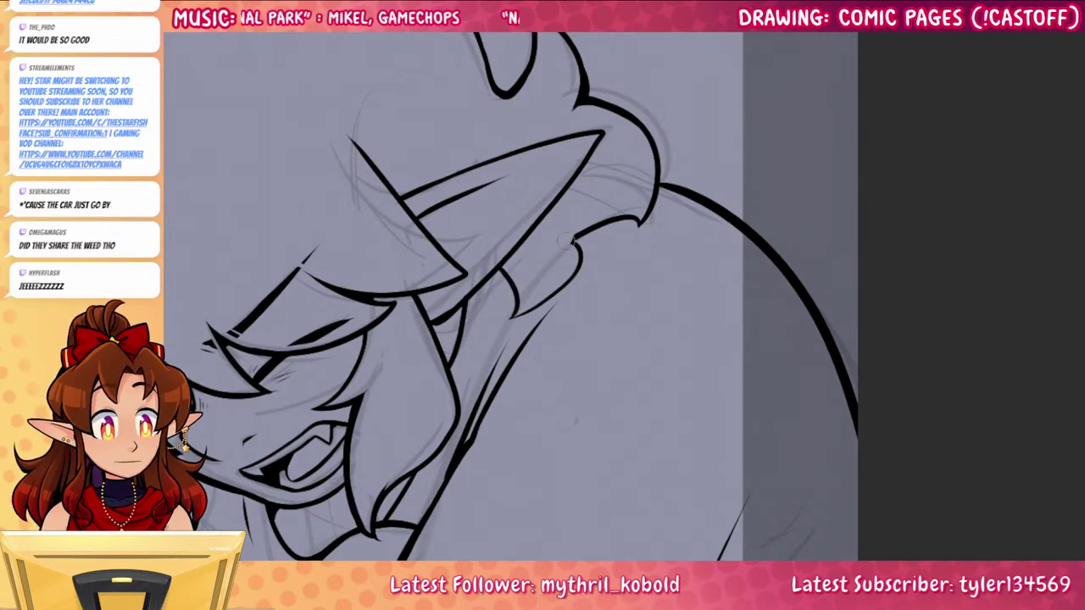
{"action": "left_click_drag", "start_coordinate": [562, 231], "coordinate": [578, 273]}
{"action": "key", "text": "ctrl+z"}
{"action": "key", "text": "ctrl+z"}
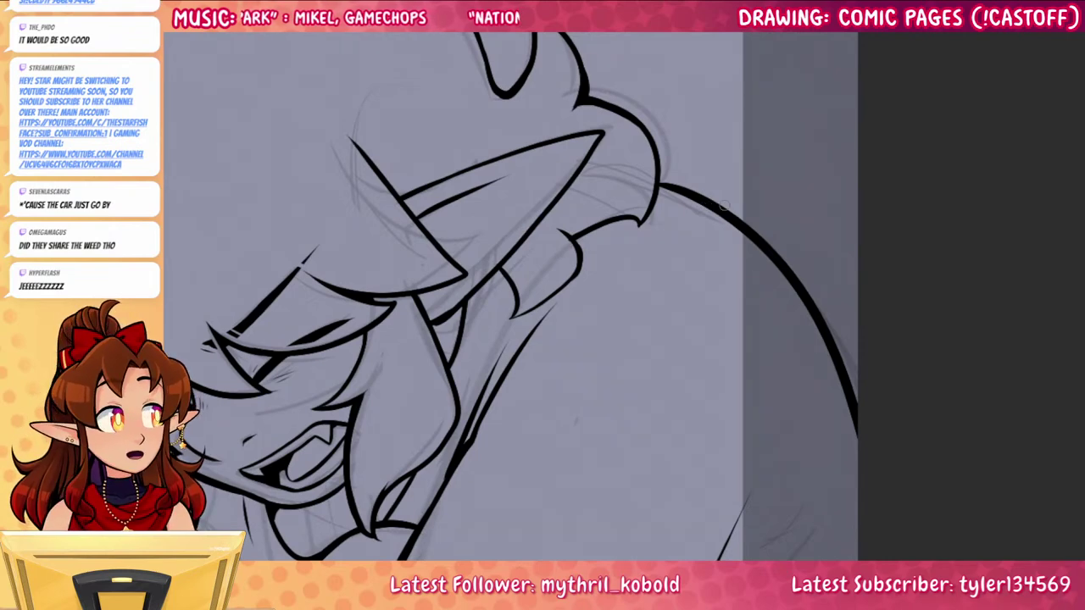
Ink two tapered crease lines on the raised arm, fanning out from the edge of the pointed cuff fold
{"action": "left_click_drag", "start_coordinate": [789, 495], "coordinate": [959, 289]}
{"action": "left_click_drag", "start_coordinate": [836, 514], "coordinate": [929, 259]}
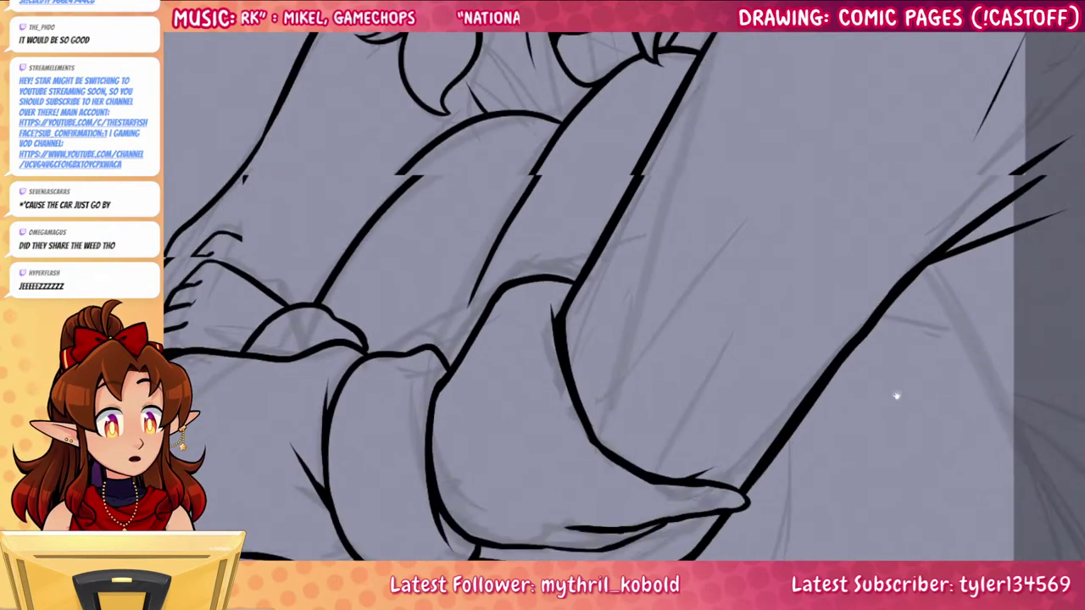
{"action": "left_click_drag", "start_coordinate": [896, 395], "coordinate": [945, 293]}
{"action": "left_click_drag", "start_coordinate": [626, 311], "coordinate": [753, 222]}
{"action": "left_click_drag", "start_coordinate": [627, 288], "coordinate": [721, 195]}
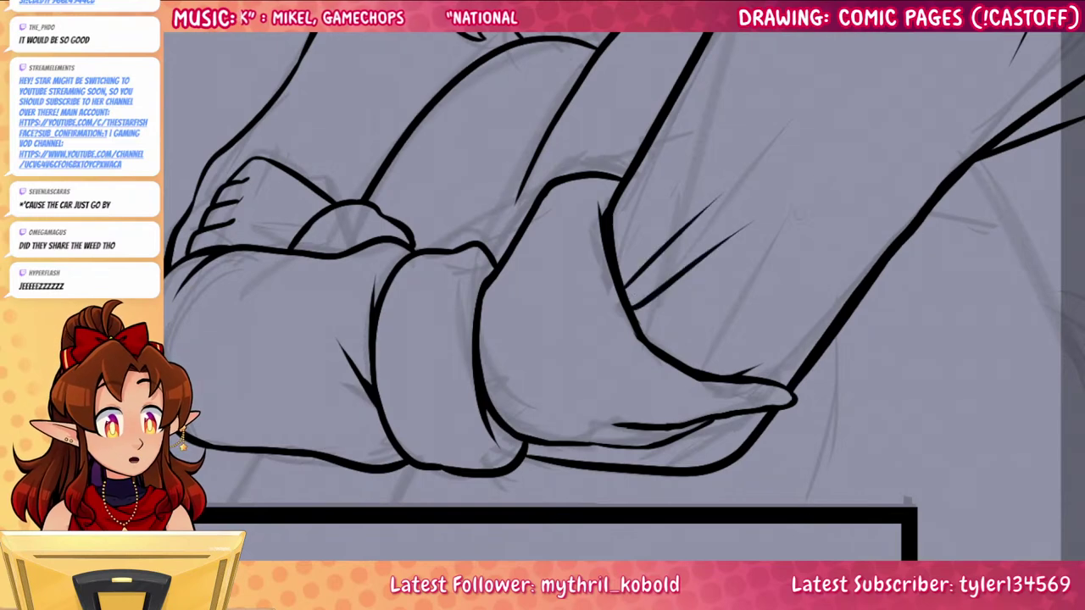
{"action": "scroll", "coordinate": [800, 396], "scroll_direction": "down", "scroll_amount": 3}
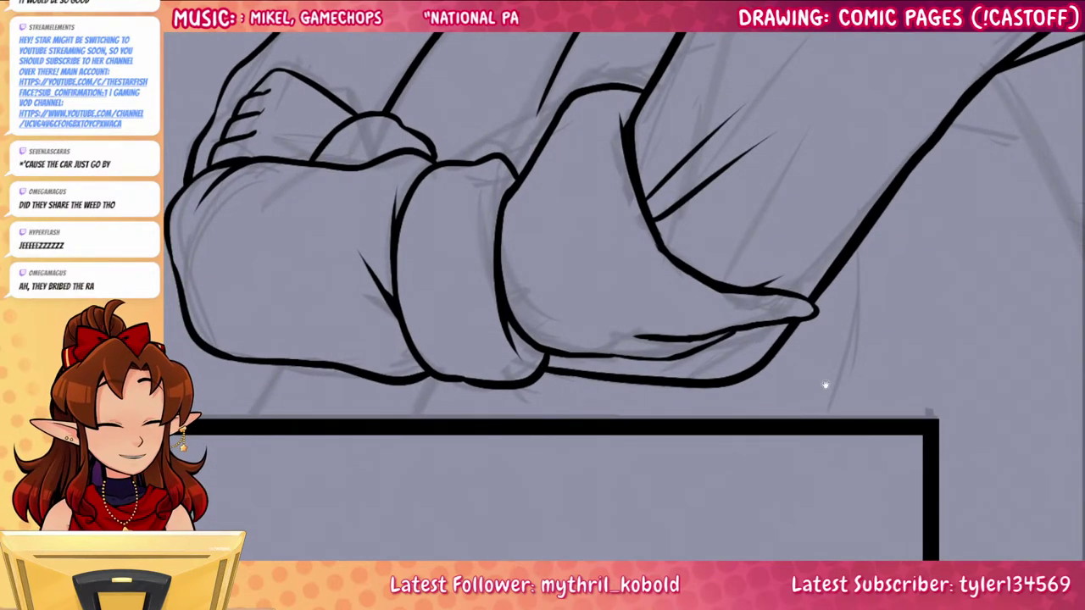
Extend the line between the knee and forearm down to the rolled cuff and thicken it, redoing the stray strokes
{"action": "mouse_move", "coordinate": [699, 373]}
{"action": "left_mouse_down"}
{"action": "mouse_move", "coordinate": [724, 551]}
{"action": "mouse_move", "coordinate": [839, 394]}
{"action": "left_mouse_up"}
{"action": "left_click_drag", "start_coordinate": [649, 199], "coordinate": [706, 84]}
{"action": "key", "text": "ctrl+z"}
{"action": "key", "text": "ctrl+z"}
{"action": "left_click_drag", "start_coordinate": [651, 199], "coordinate": [714, 74]}
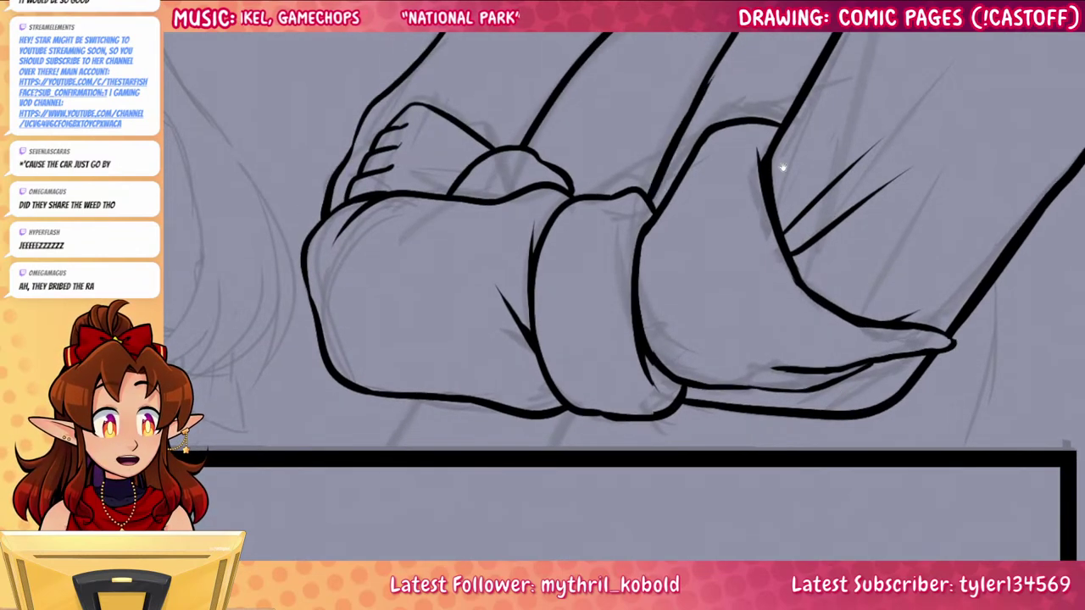
{"action": "left_click_drag", "start_coordinate": [783, 167], "coordinate": [754, 273]}
{"action": "key", "text": "ctrl+z"}
{"action": "mouse_move", "coordinate": [665, 210]}
{"action": "left_mouse_down"}
{"action": "mouse_move", "coordinate": [623, 307]}
{"action": "mouse_move", "coordinate": [709, 135]}
{"action": "mouse_move", "coordinate": [627, 281]}
{"action": "left_mouse_up"}
{"action": "key", "text": "ctrl+z"}
{"action": "key", "text": "ctrl+z"}
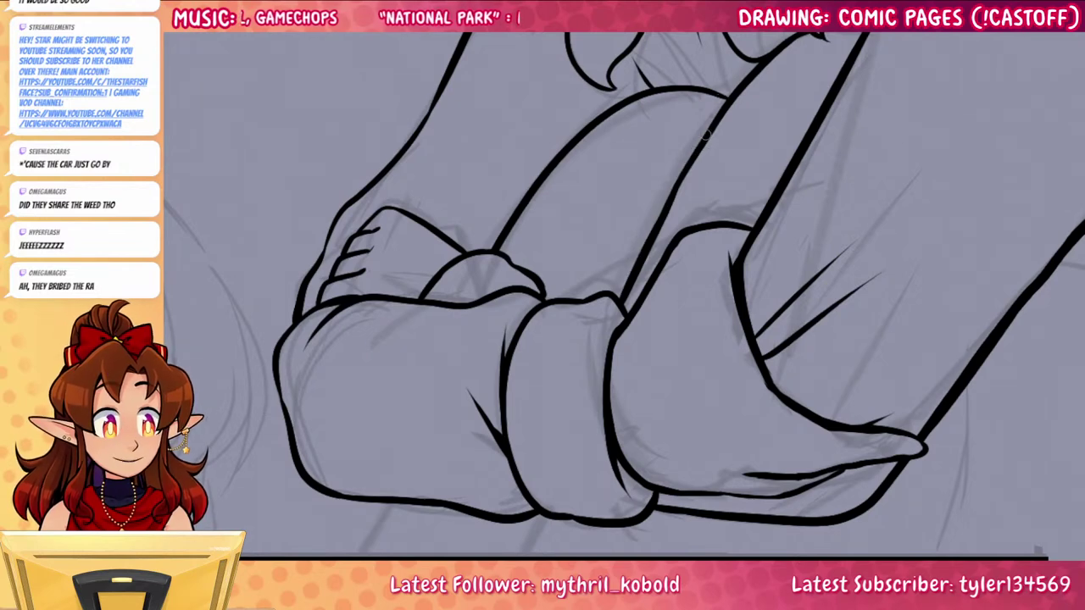
{"action": "left_click_drag", "start_coordinate": [710, 131], "coordinate": [623, 296]}
{"action": "left_click_drag", "start_coordinate": [726, 101], "coordinate": [695, 91]}
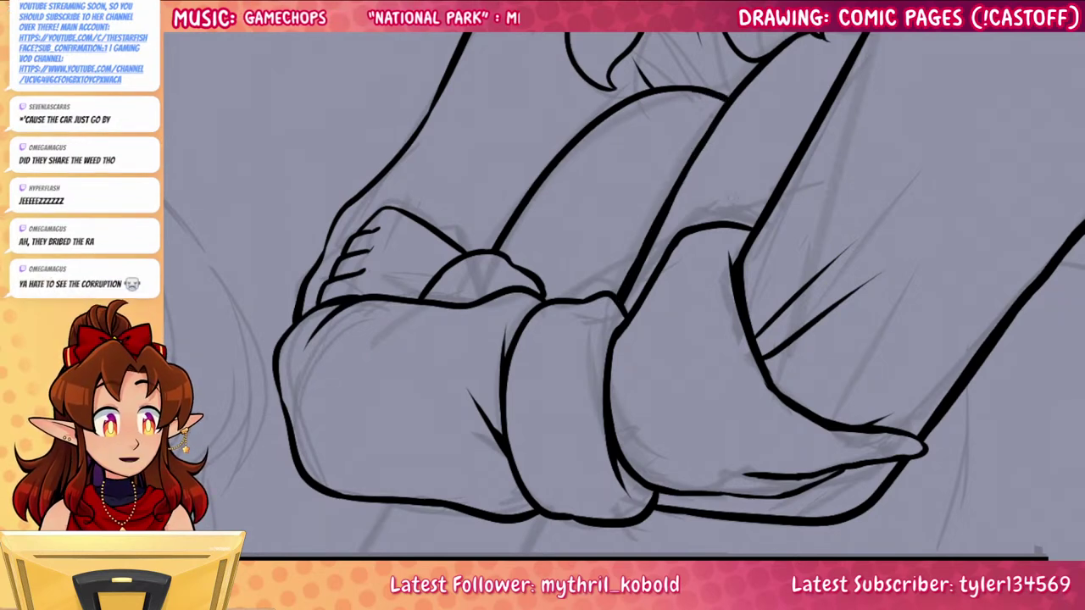
Ink two short leg lines from beneath the rolled sleeve down to the panel border, redoing the first one
{"action": "left_click_drag", "start_coordinate": [687, 440], "coordinate": [811, 300]}
{"action": "left_click_drag", "start_coordinate": [484, 358], "coordinate": [453, 414]}
{"action": "key", "text": "ctrl+z"}
{"action": "key", "text": "ctrl+z"}
{"action": "left_click_drag", "start_coordinate": [484, 358], "coordinate": [456, 414]}
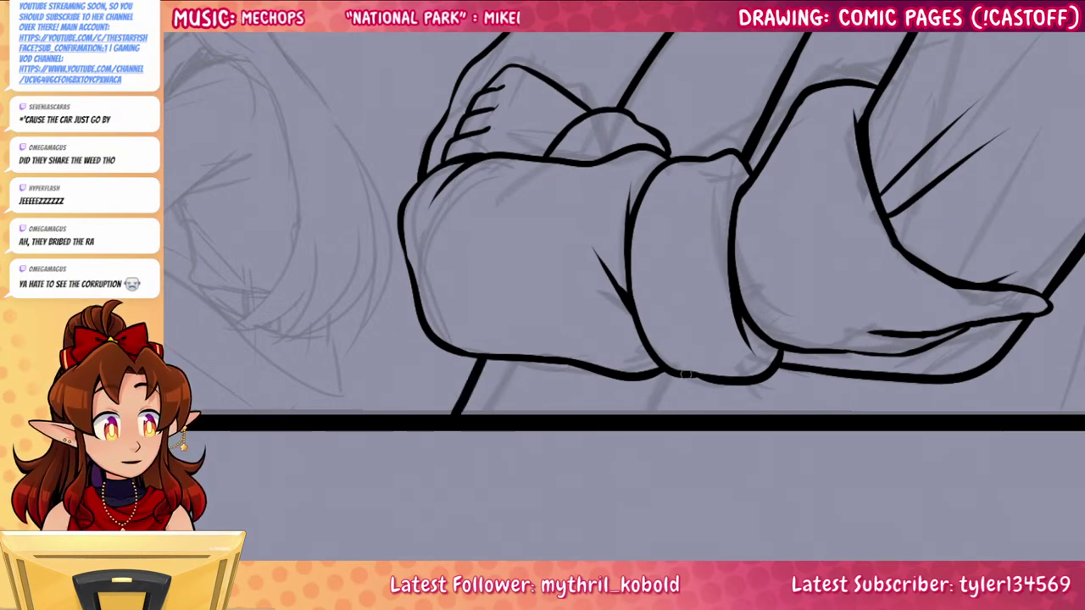
{"action": "mouse_move", "coordinate": [675, 375]}
{"action": "left_mouse_down"}
{"action": "mouse_move", "coordinate": [654, 414]}
{"action": "mouse_move", "coordinate": [387, 550]}
{"action": "left_mouse_up"}
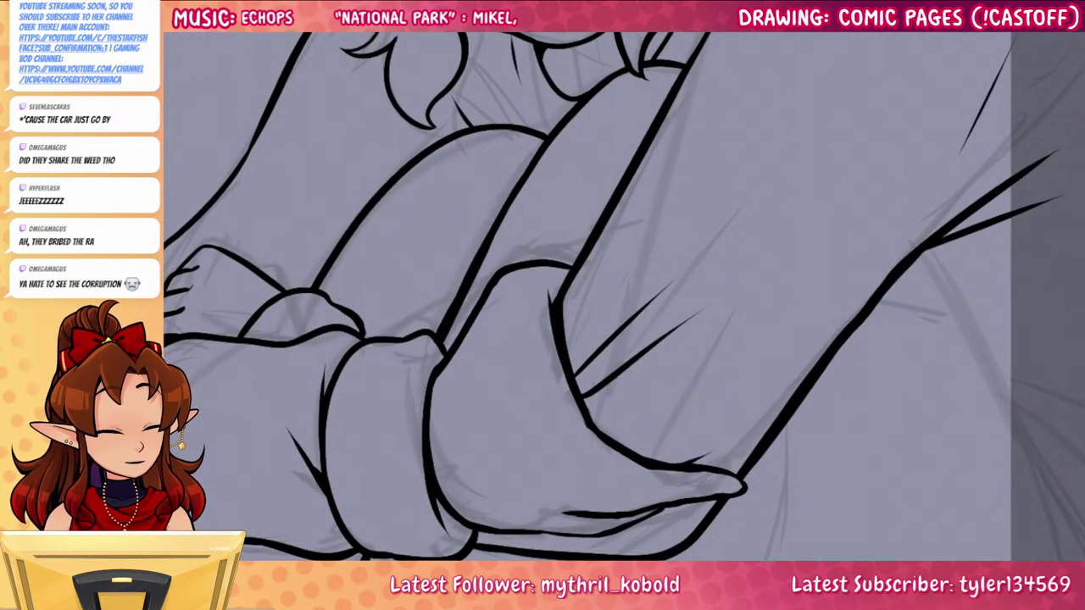
Ink the long body line from under the raised arm down to the page edge, with branching fold lines along it
{"action": "left_click_drag", "start_coordinate": [661, 305], "coordinate": [634, 290]}
{"action": "left_click_drag", "start_coordinate": [802, 430], "coordinate": [754, 366]}
{"action": "left_click_drag", "start_coordinate": [683, 301], "coordinate": [698, 305]}
{"action": "left_click_drag", "start_coordinate": [763, 293], "coordinate": [715, 295]}
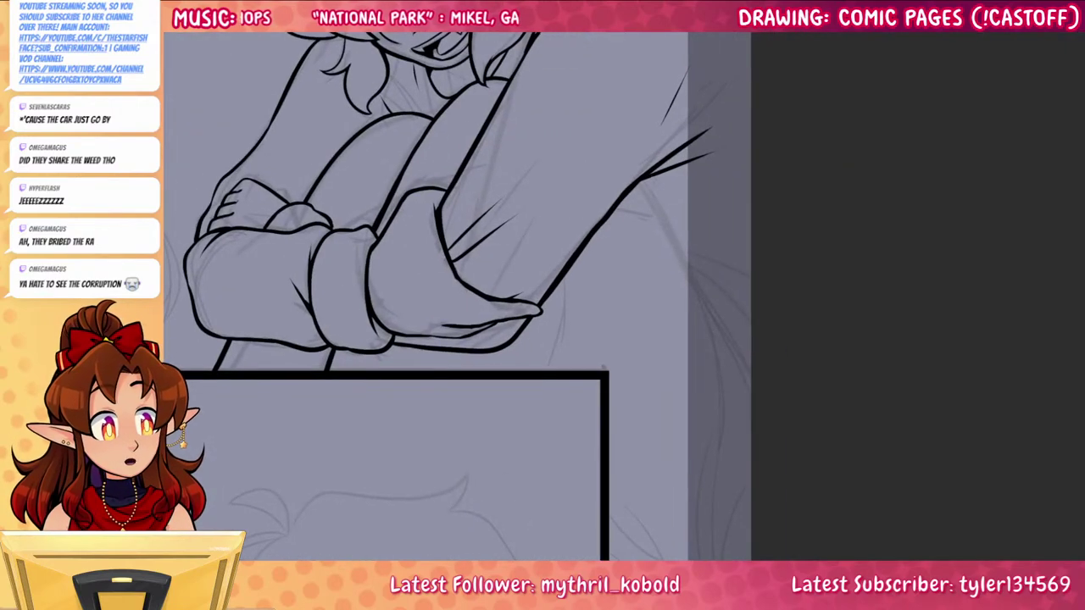
{"action": "mouse_move", "coordinate": [649, 180]}
{"action": "left_mouse_down"}
{"action": "mouse_move", "coordinate": [725, 330]}
{"action": "mouse_move", "coordinate": [745, 470]}
{"action": "left_mouse_up"}
{"action": "left_click_drag", "start_coordinate": [724, 318], "coordinate": [744, 356]}
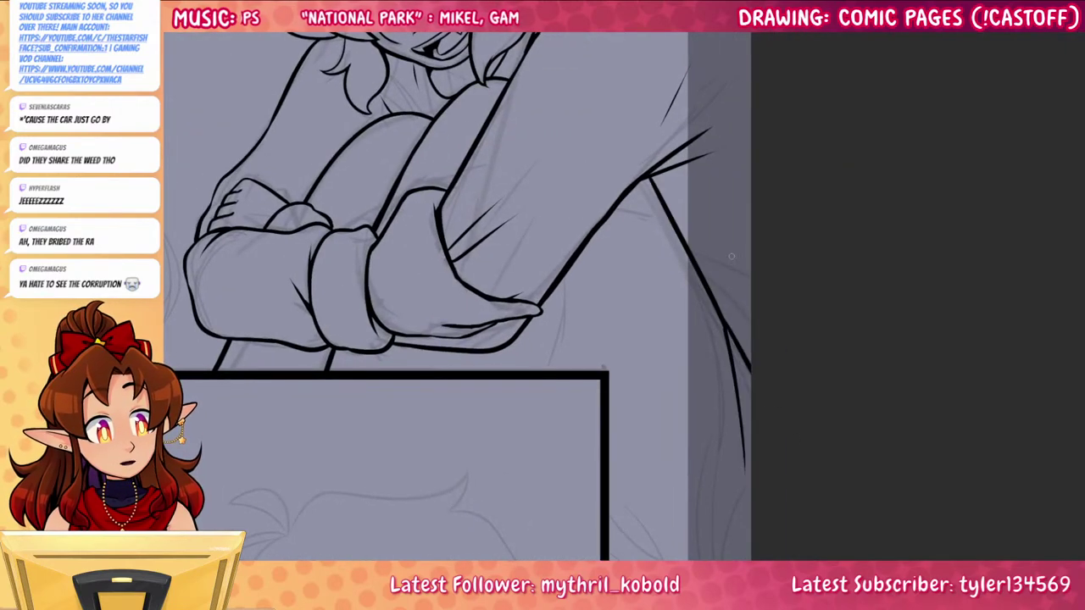
{"action": "left_click_drag", "start_coordinate": [771, 269], "coordinate": [822, 431]}
{"action": "left_click_drag", "start_coordinate": [838, 488], "coordinate": [819, 395]}
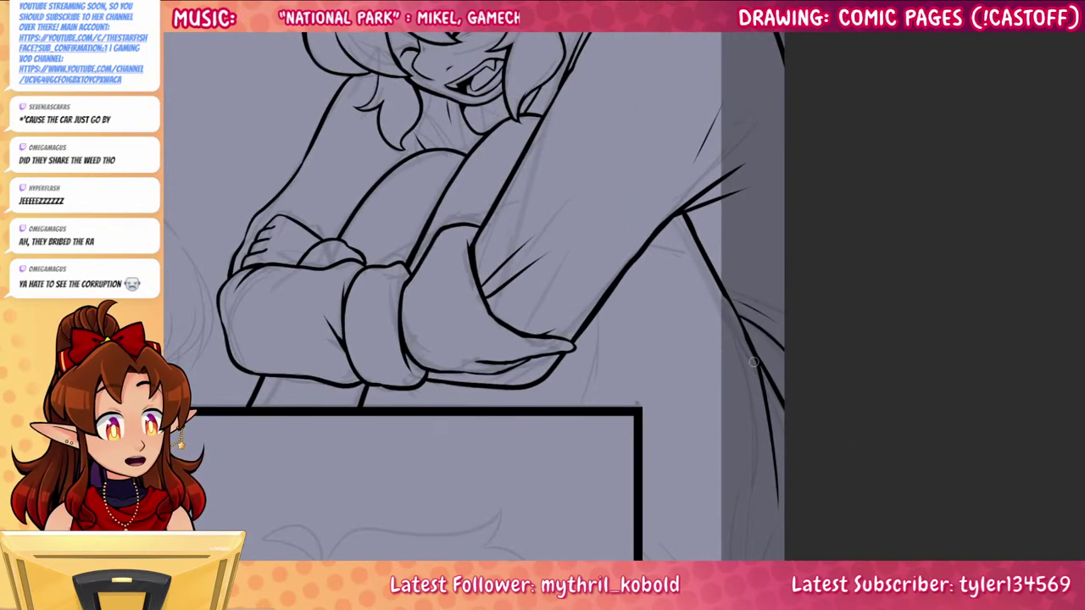
{"action": "left_click_drag", "start_coordinate": [804, 277], "coordinate": [830, 407]}
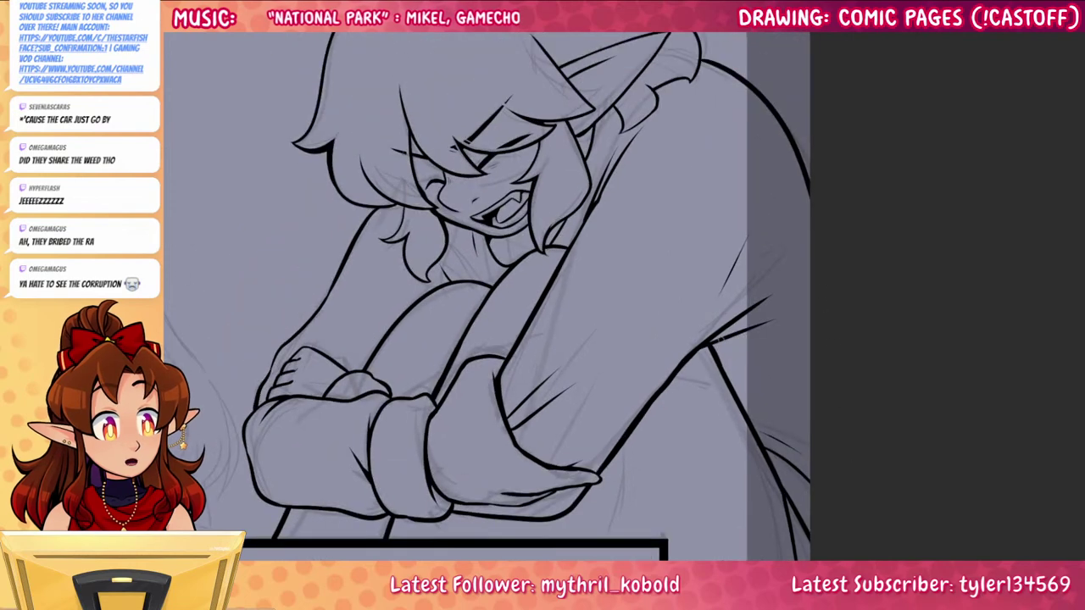
Fill a solid black wedge where the body line meets the arm, and ink a short line from the cuff's tip to the panel border
{"action": "left_click_drag", "start_coordinate": [726, 343], "coordinate": [726, 373]}
{"action": "left_click_drag", "start_coordinate": [715, 344], "coordinate": [724, 367]}
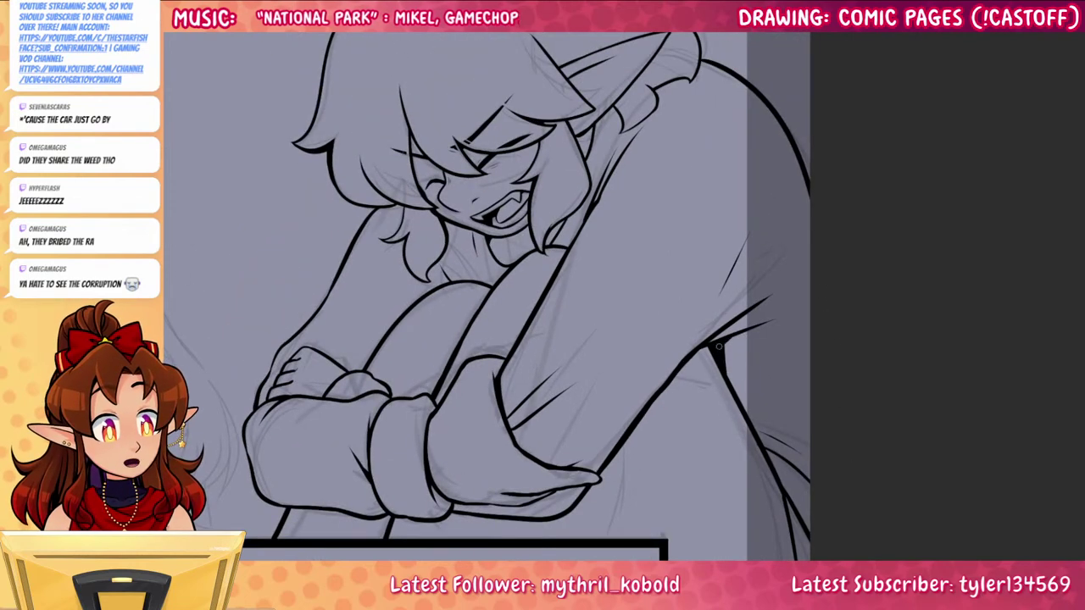
{"action": "left_click_drag", "start_coordinate": [870, 482], "coordinate": [929, 280]}
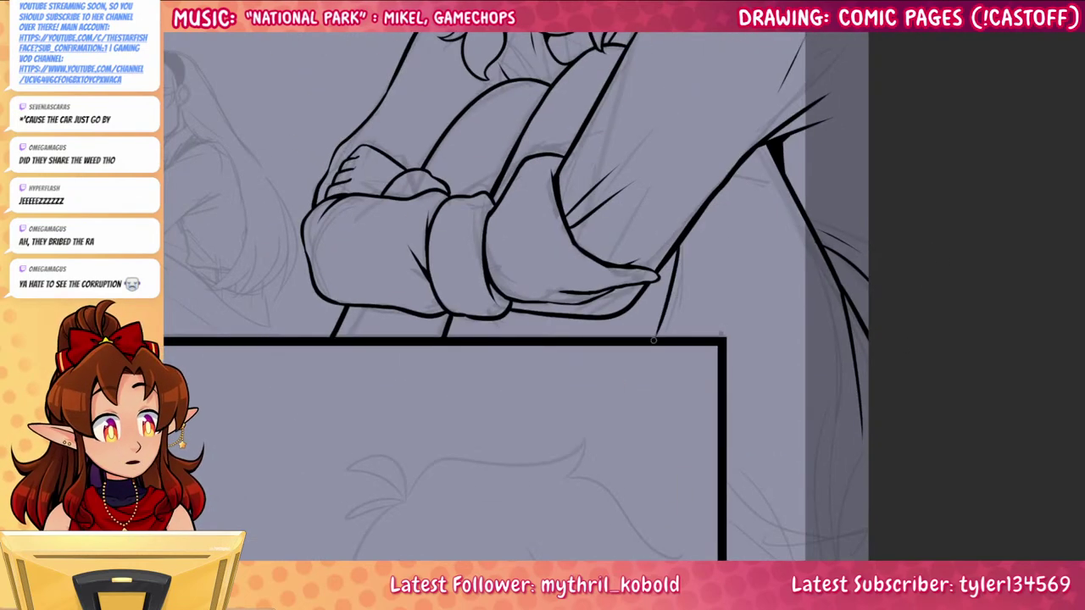
Ink the bottom curve of the body from the lower panel's side border to the page edge, redrawing it once
{"action": "left_click_drag", "start_coordinate": [914, 480], "coordinate": [868, 322]}
{"action": "mouse_move", "coordinate": [661, 389]}
{"action": "left_mouse_down"}
{"action": "mouse_move", "coordinate": [692, 421]}
{"action": "mouse_move", "coordinate": [887, 385]}
{"action": "left_mouse_up"}
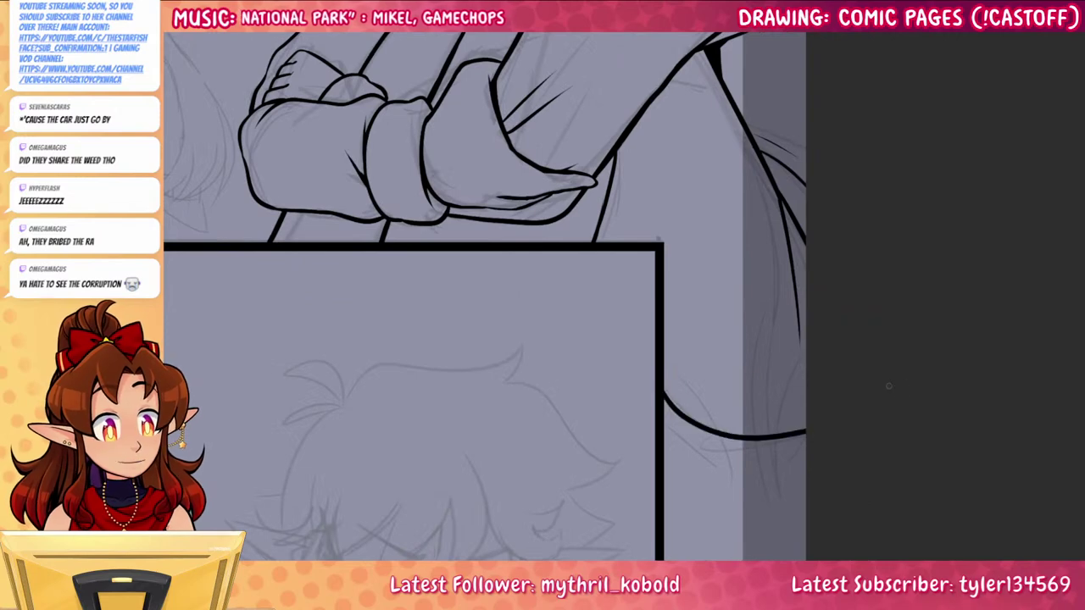
{"action": "key", "text": "ctrl+z"}
{"action": "mouse_move", "coordinate": [659, 400]}
{"action": "left_mouse_down"}
{"action": "mouse_move", "coordinate": [881, 396]}
{"action": "mouse_move", "coordinate": [867, 552]}
{"action": "left_mouse_up"}
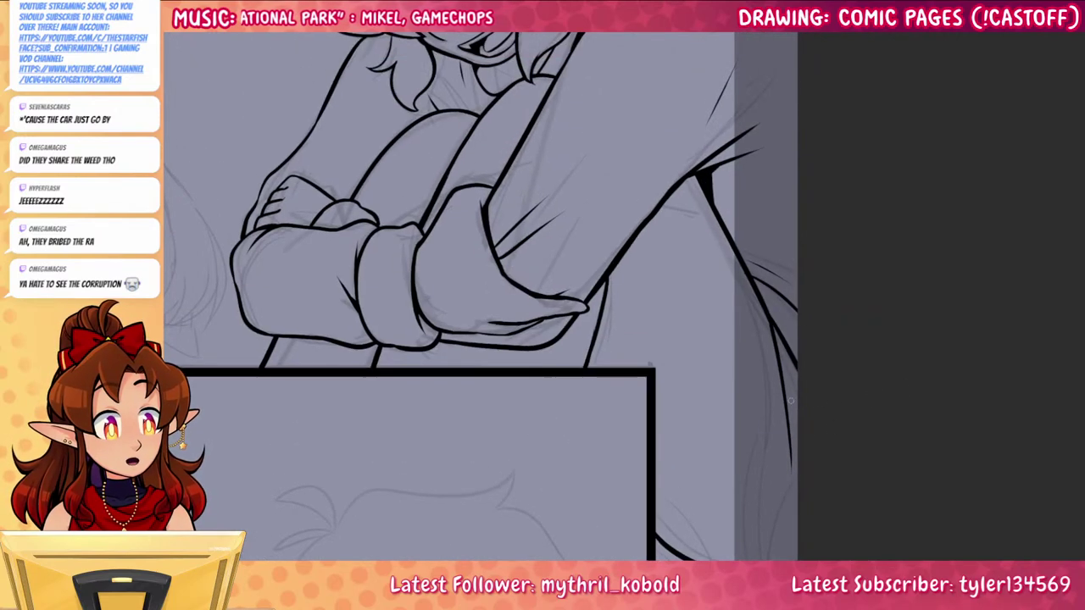
Add two long parallel tapered fold lines on the clothing below the arm, replacing the first attempt
{"action": "left_click_drag", "start_coordinate": [672, 226], "coordinate": [770, 445]}
{"action": "key", "text": "ctrl+z"}
{"action": "left_click_drag", "start_coordinate": [685, 228], "coordinate": [771, 419]}
{"action": "left_click_drag", "start_coordinate": [684, 218], "coordinate": [781, 418]}
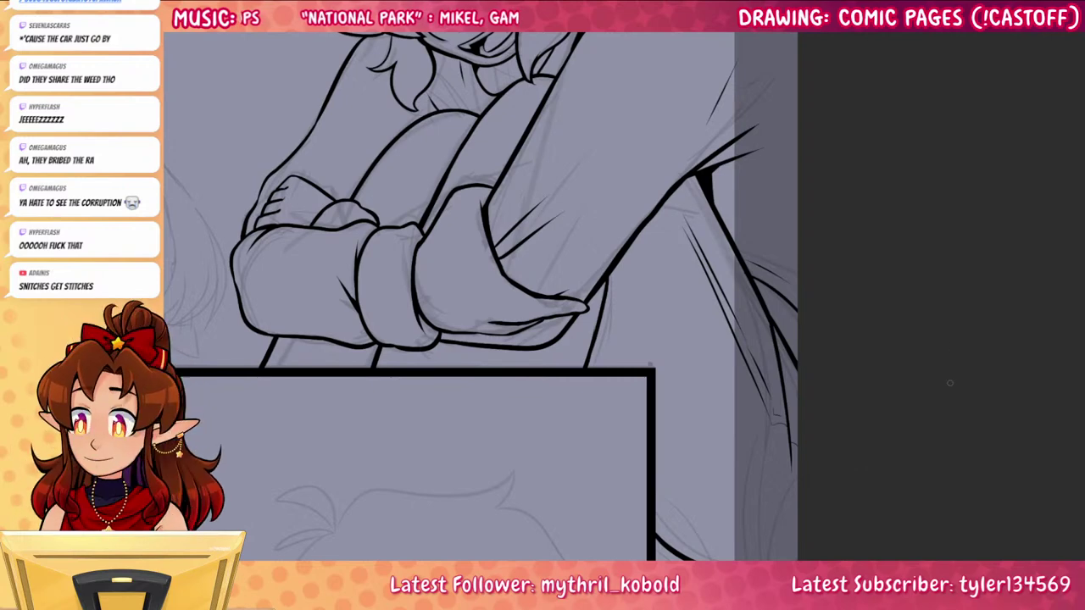
{"action": "left_click_drag", "start_coordinate": [872, 428], "coordinate": [976, 480]}
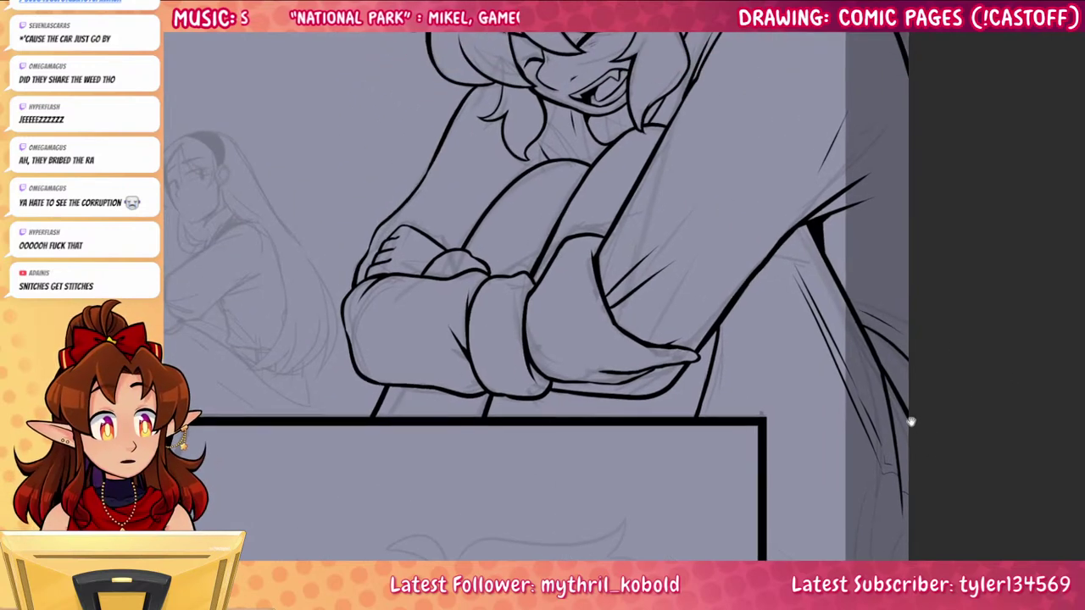
Fill the small gap between the ear's base and the side hair lock with solid black
{"action": "left_click_drag", "start_coordinate": [909, 440], "coordinate": [884, 552]}
{"action": "left_click_drag", "start_coordinate": [907, 360], "coordinate": [887, 512]}
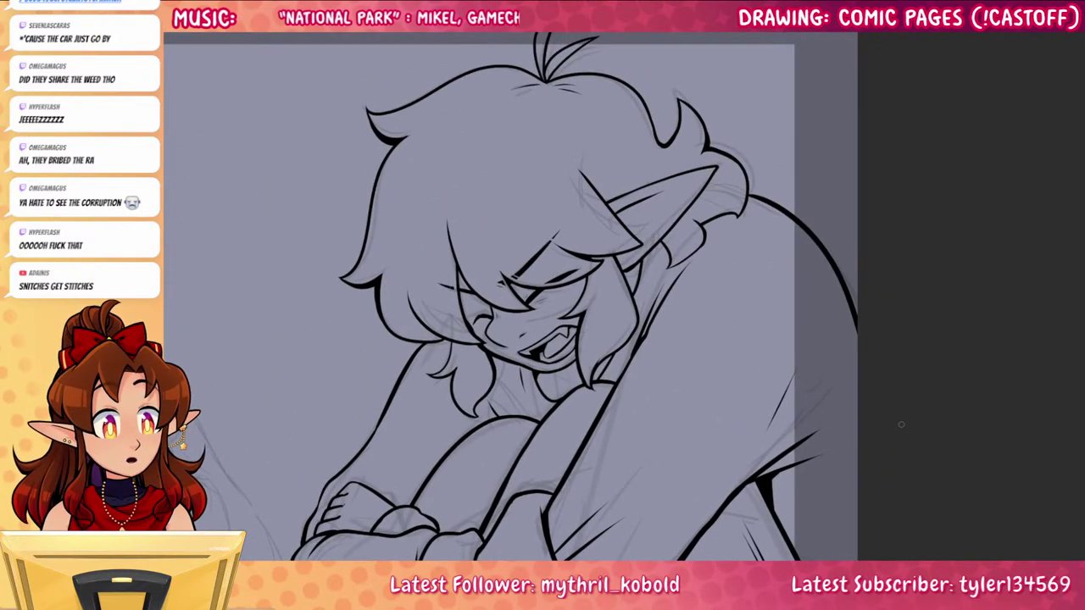
{"action": "left_click_drag", "start_coordinate": [632, 268], "coordinate": [646, 276]}
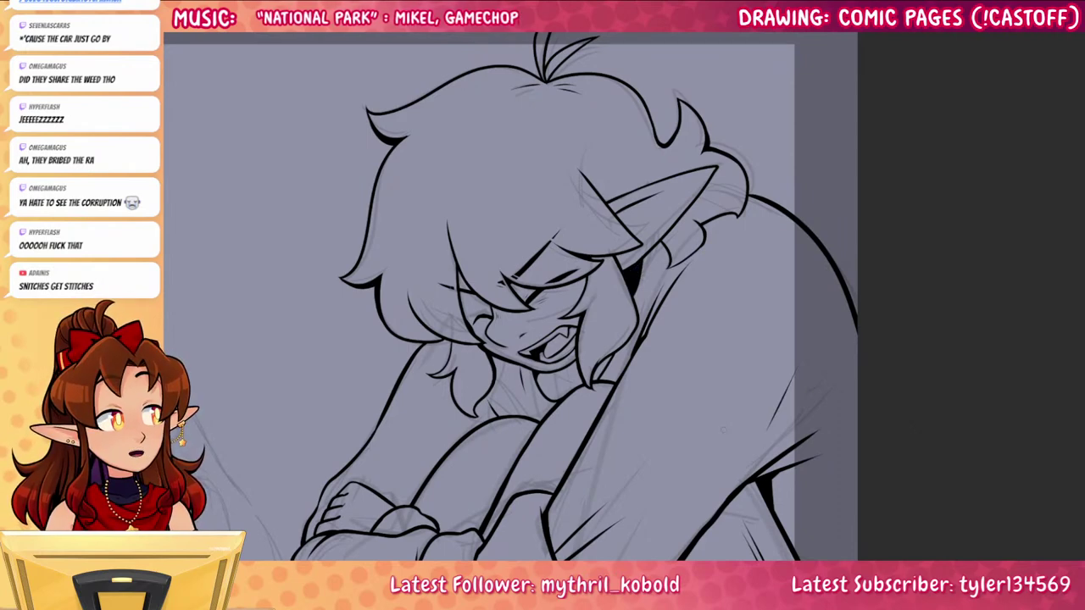
{"action": "left_click", "coordinate": [648, 299], "text": "alt"}
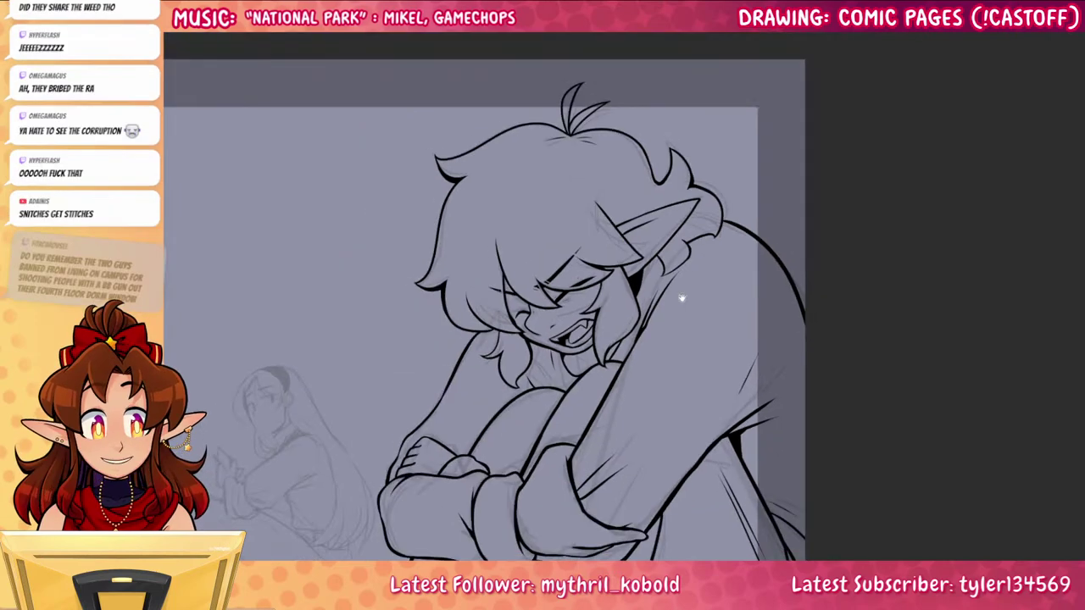
{"action": "left_click_drag", "start_coordinate": [784, 472], "coordinate": [877, 317]}
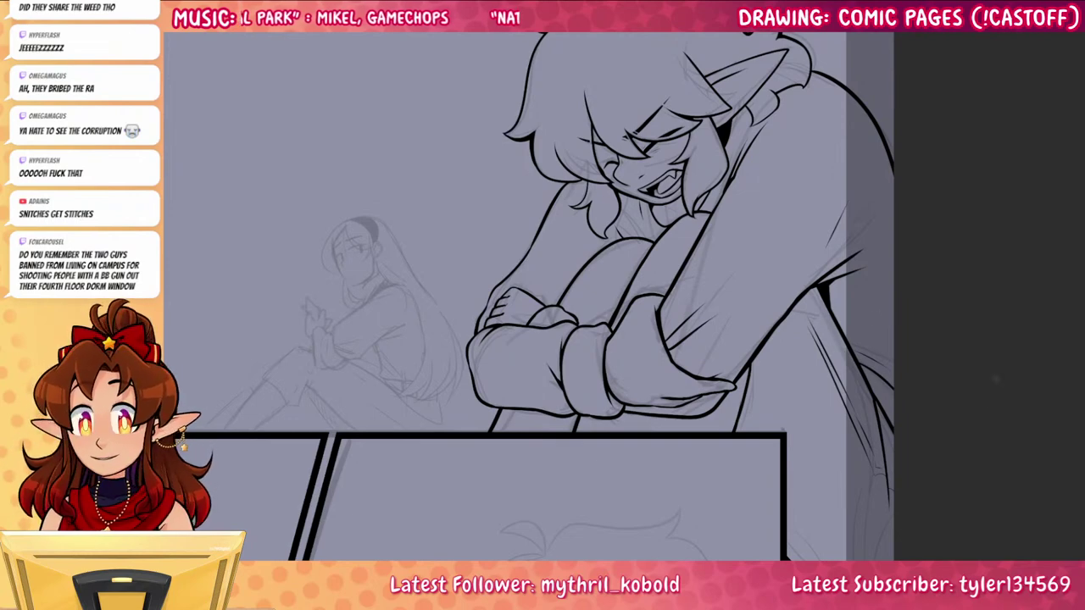
{"action": "left_click_drag", "start_coordinate": [817, 501], "coordinate": [871, 524]}
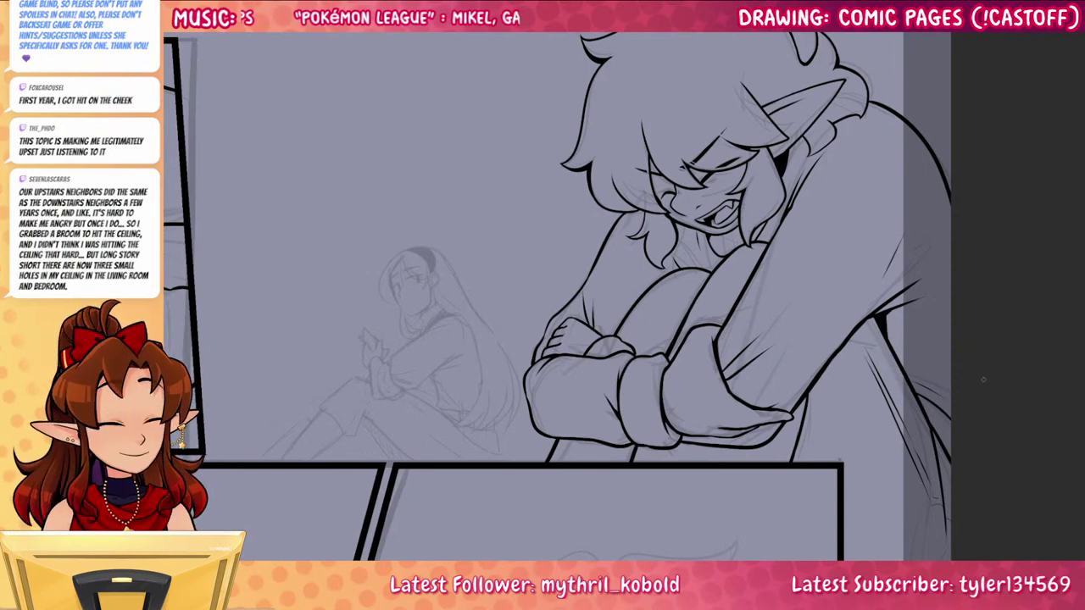
{"action": "left_click_drag", "start_coordinate": [891, 438], "coordinate": [925, 386]}
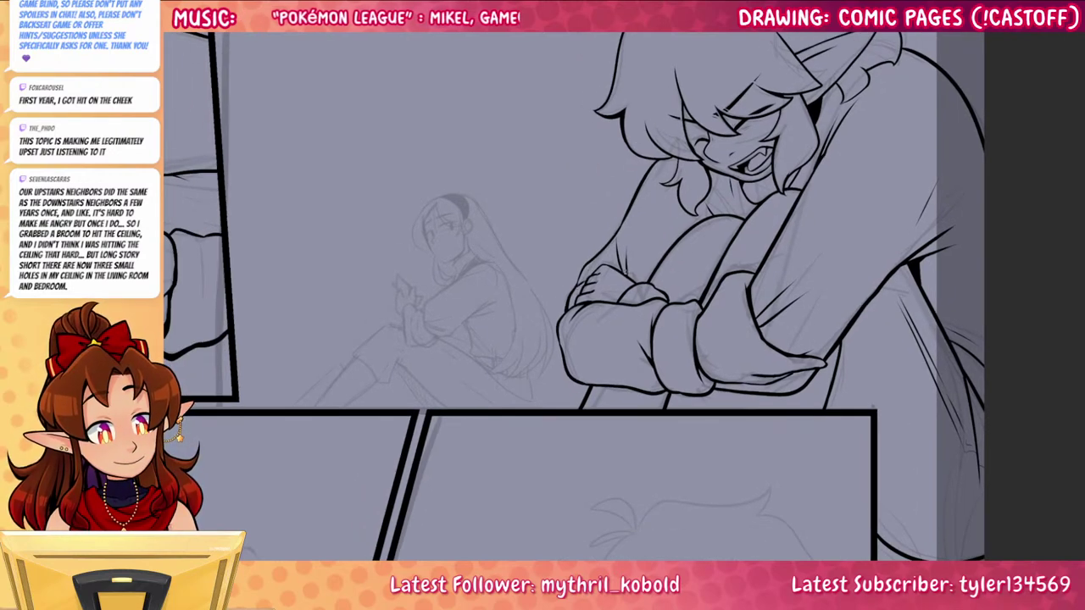
{"action": "left_click_drag", "start_coordinate": [901, 450], "coordinate": [819, 387]}
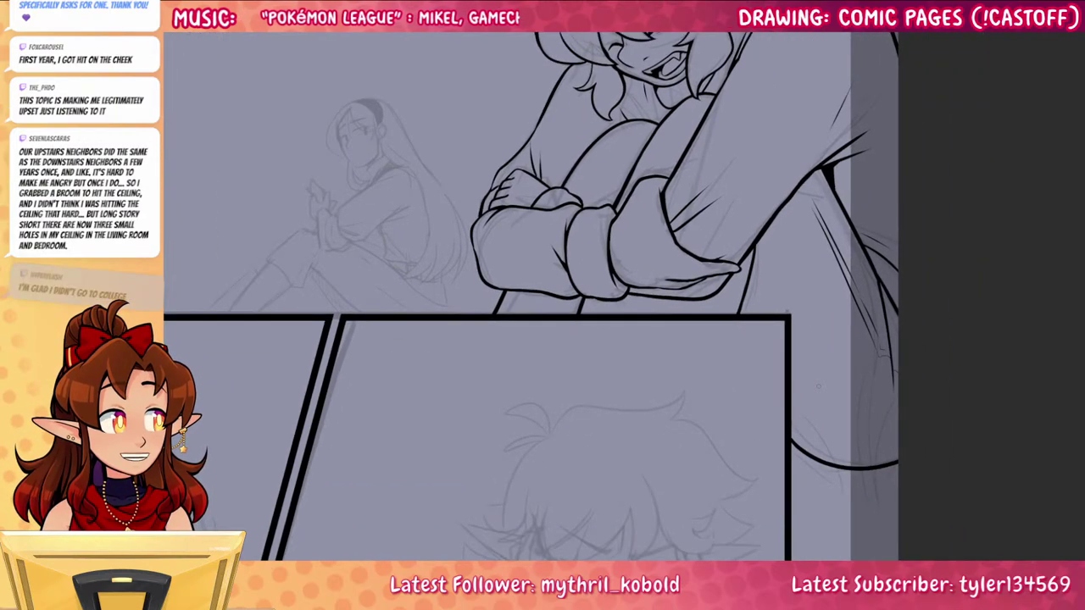
Ink the seated background girl's near eye with a tapered upper lash line and a dark iris around an oval pupil
{"action": "left_click_drag", "start_coordinate": [627, 415], "coordinate": [871, 465]}
{"action": "scroll", "coordinate": [618, 225], "scroll_direction": "up", "scroll_amount": 10}
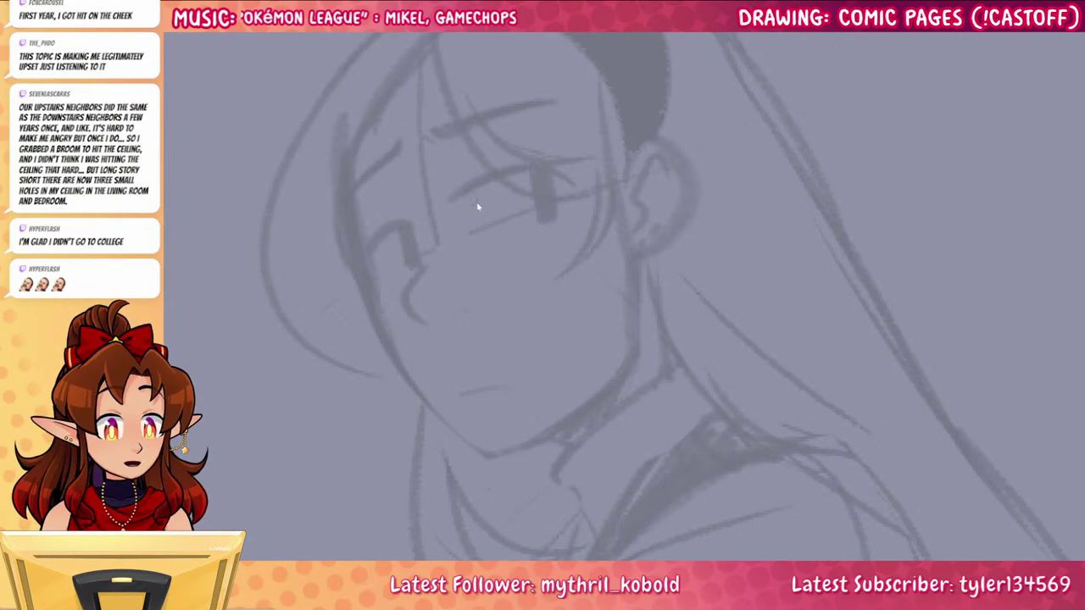
{"action": "mouse_move", "coordinate": [454, 200]}
{"action": "left_mouse_down"}
{"action": "mouse_move", "coordinate": [569, 180]}
{"action": "mouse_move", "coordinate": [485, 182]}
{"action": "mouse_move", "coordinate": [575, 175]}
{"action": "mouse_move", "coordinate": [498, 177]}
{"action": "mouse_move", "coordinate": [578, 179]}
{"action": "mouse_move", "coordinate": [547, 218]}
{"action": "mouse_move", "coordinate": [554, 175]}
{"action": "left_mouse_up"}
{"action": "key", "text": "ctrl+z"}
{"action": "key", "text": "ctrl+z"}
{"action": "mouse_move", "coordinate": [532, 172]}
{"action": "left_mouse_down"}
{"action": "mouse_move", "coordinate": [544, 217]}
{"action": "mouse_move", "coordinate": [551, 178]}
{"action": "mouse_move", "coordinate": [536, 200]}
{"action": "mouse_move", "coordinate": [553, 175]}
{"action": "left_mouse_up"}
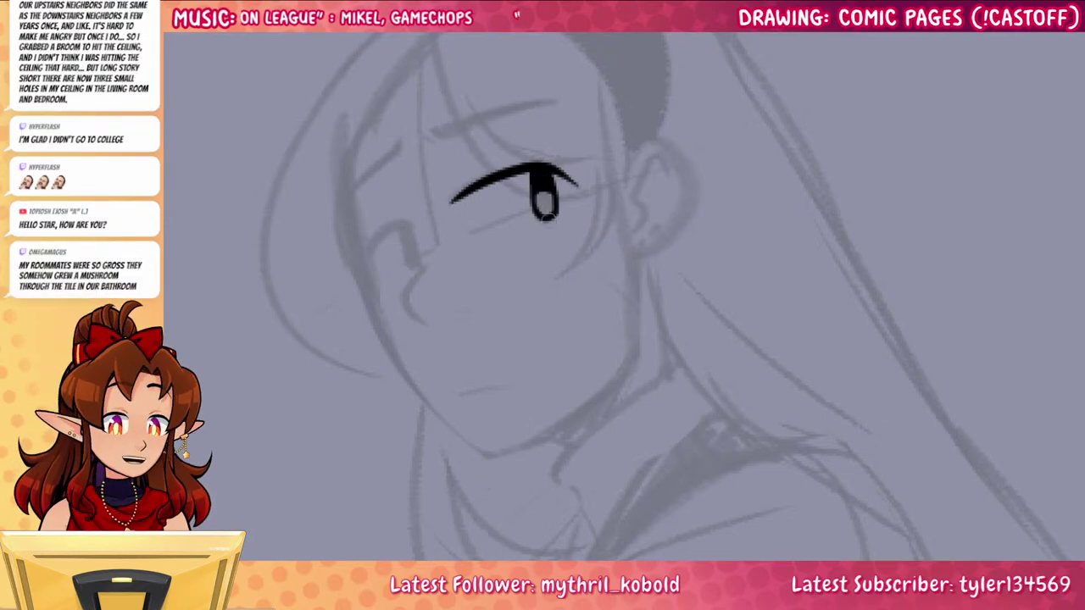
Add the short lower lash line and the small inner-corner and crease strokes to the girl's near eye
{"action": "left_click_drag", "start_coordinate": [532, 229], "coordinate": [563, 222]}
{"action": "key", "text": "ctrl+z"}
{"action": "mouse_move", "coordinate": [460, 199]}
{"action": "left_mouse_down"}
{"action": "mouse_move", "coordinate": [459, 220]}
{"action": "mouse_move", "coordinate": [471, 176]}
{"action": "mouse_move", "coordinate": [449, 185]}
{"action": "left_mouse_up"}
{"action": "key", "text": "ctrl+z"}
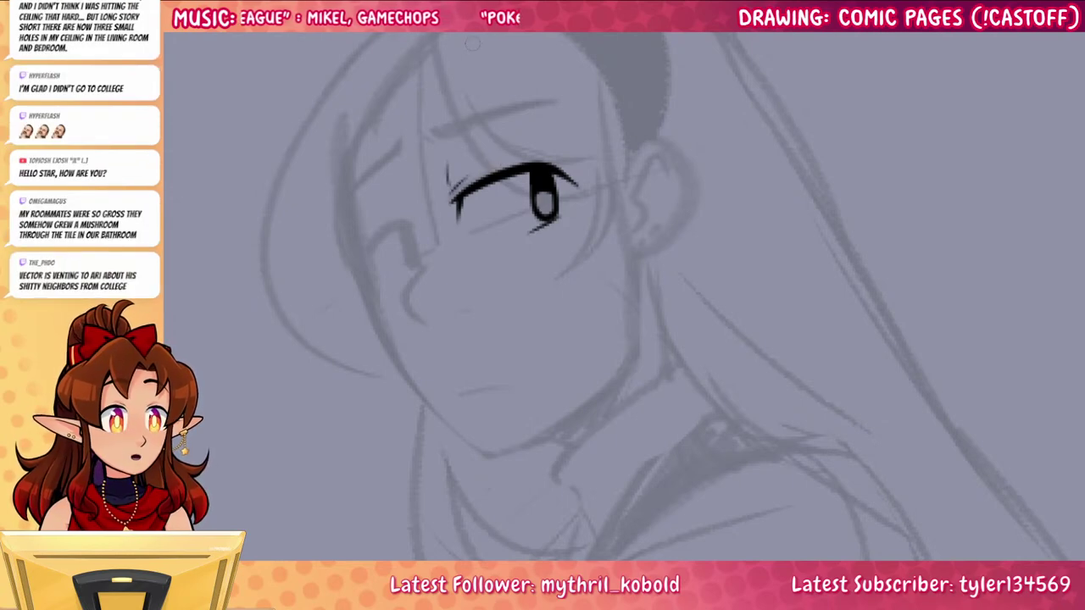
Ink the girl's far eye with a curved lash line, narrow dark iris and short crease strokes above it
{"action": "left_click_drag", "start_coordinate": [829, 402], "coordinate": [794, 426]}
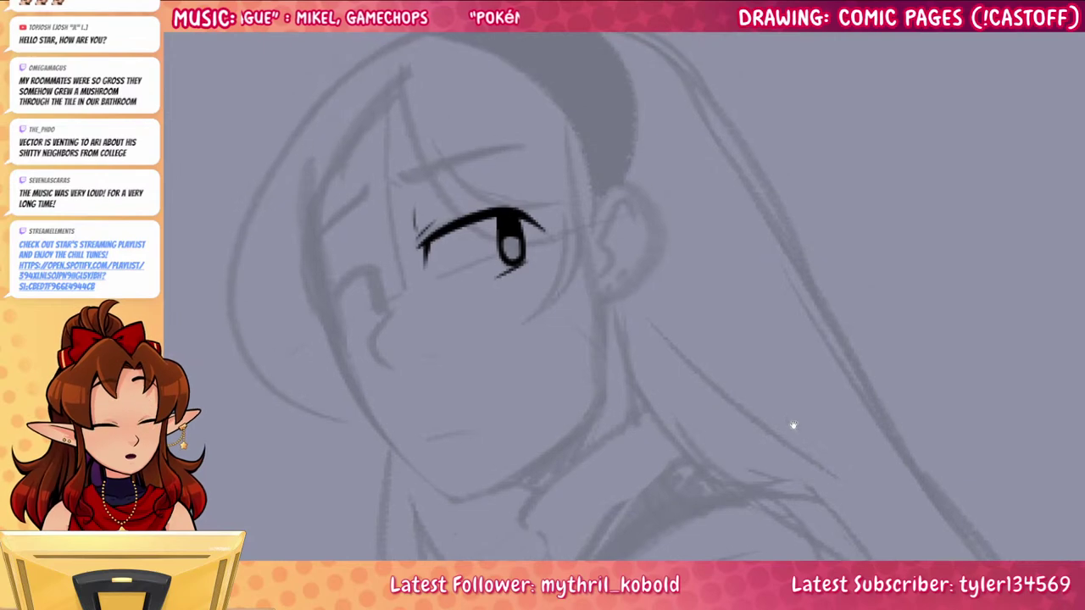
{"action": "mouse_move", "coordinate": [380, 269]}
{"action": "left_mouse_down"}
{"action": "mouse_move", "coordinate": [330, 307]}
{"action": "mouse_move", "coordinate": [365, 277]}
{"action": "mouse_move", "coordinate": [386, 311]}
{"action": "left_mouse_up"}
{"action": "key", "text": "ctrl+z"}
{"action": "mouse_move", "coordinate": [378, 270]}
{"action": "left_mouse_down"}
{"action": "mouse_move", "coordinate": [387, 310]}
{"action": "mouse_move", "coordinate": [383, 296]}
{"action": "left_mouse_up"}
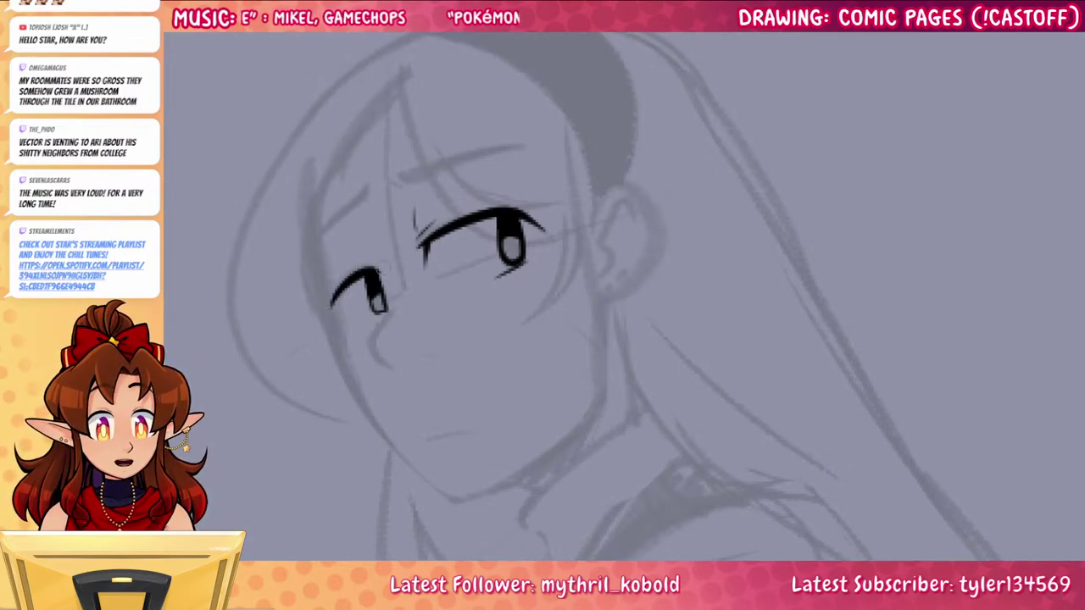
{"action": "mouse_move", "coordinate": [375, 260]}
{"action": "left_mouse_down"}
{"action": "mouse_move", "coordinate": [354, 265]}
{"action": "mouse_move", "coordinate": [368, 245]}
{"action": "left_mouse_up"}
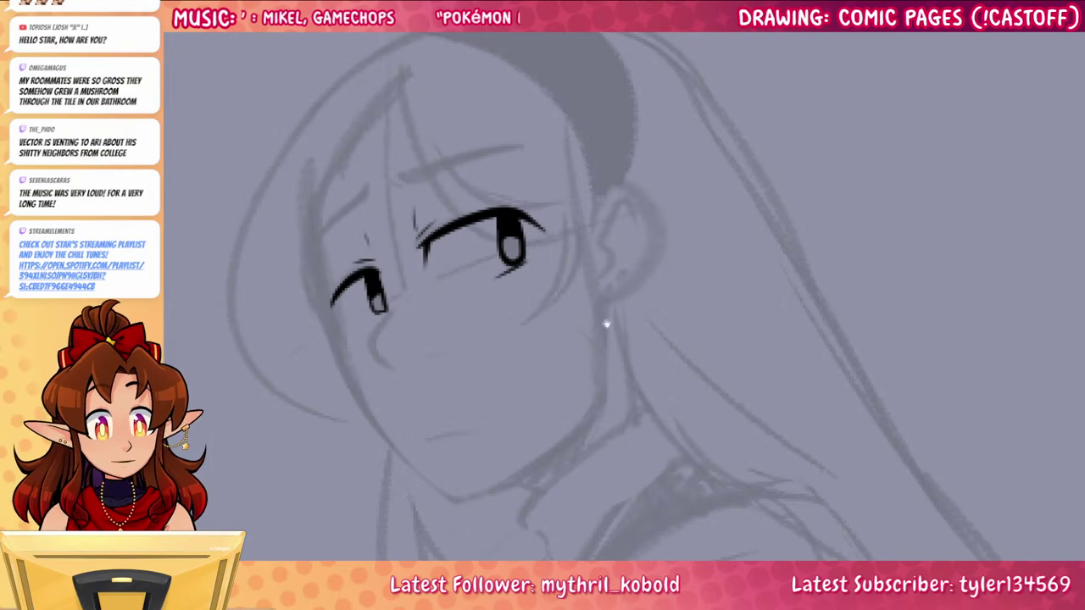
Ink the girl's near eyebrow as a thick arched stroke tapering toward the ear, redoing the first attempt
{"action": "left_click_drag", "start_coordinate": [680, 317], "coordinate": [658, 267]}
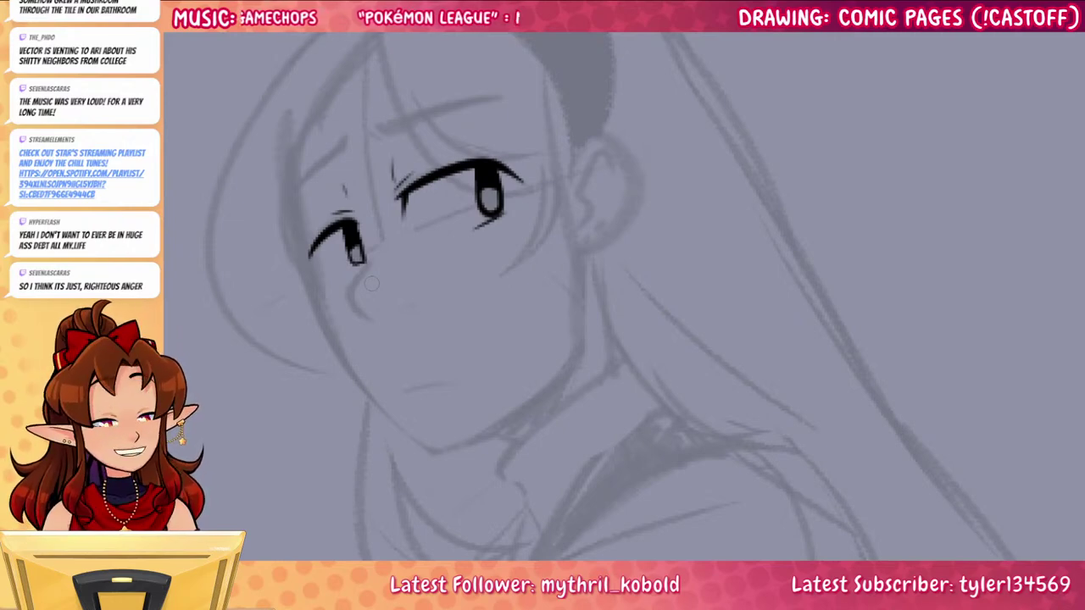
{"action": "mouse_move", "coordinate": [652, 450]}
{"action": "left_mouse_down"}
{"action": "mouse_move", "coordinate": [725, 274]}
{"action": "mouse_move", "coordinate": [725, 329]}
{"action": "left_mouse_up"}
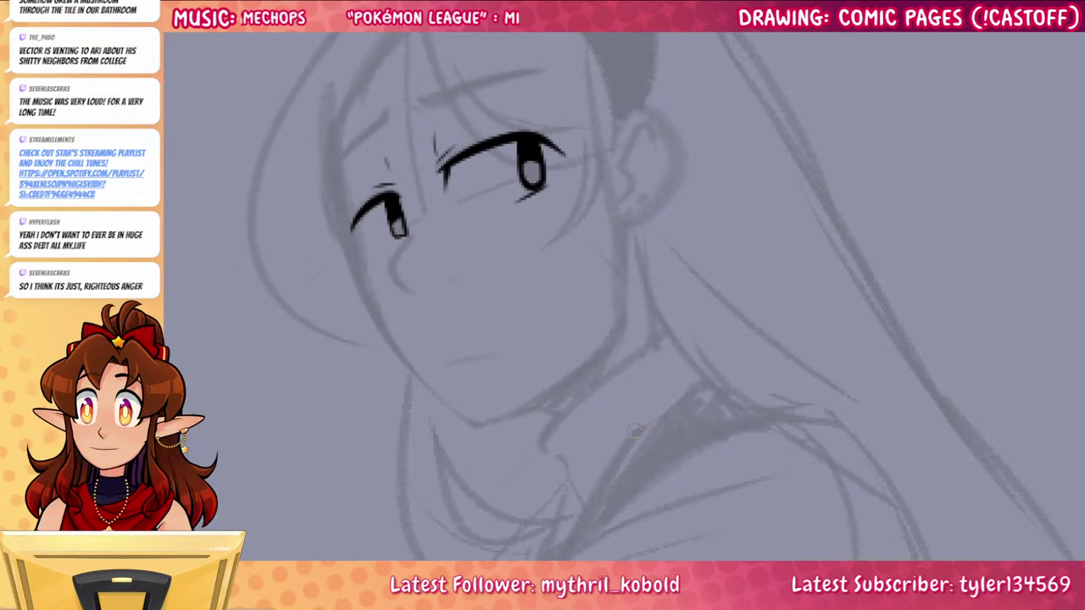
{"action": "mouse_move", "coordinate": [645, 381]}
{"action": "left_mouse_down"}
{"action": "mouse_move", "coordinate": [628, 453]}
{"action": "mouse_move", "coordinate": [671, 493]}
{"action": "left_mouse_up"}
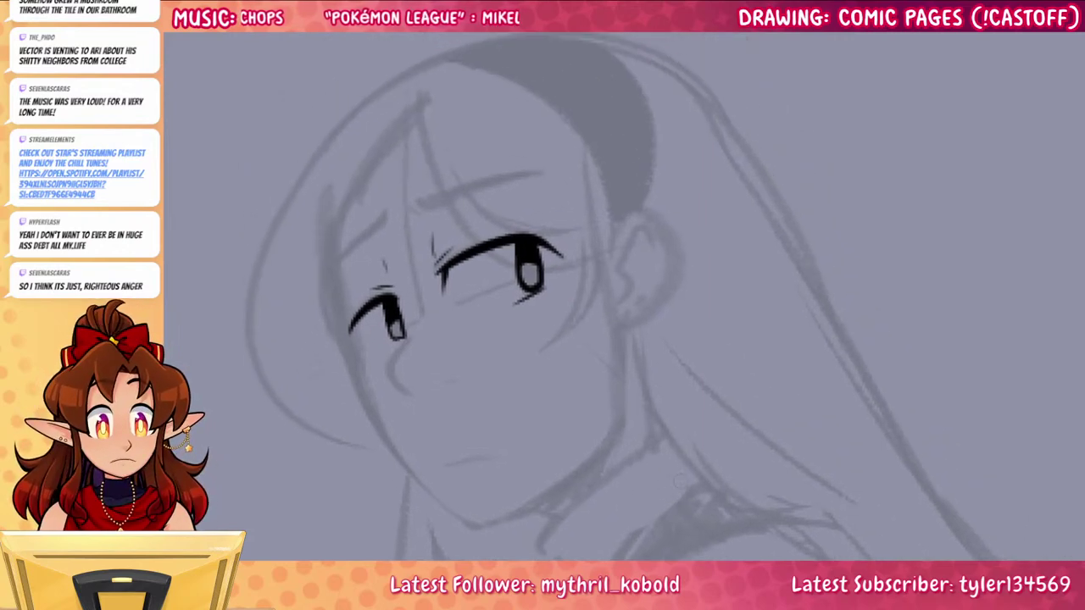
{"action": "mouse_move", "coordinate": [415, 200]}
{"action": "left_mouse_down"}
{"action": "mouse_move", "coordinate": [542, 175]}
{"action": "mouse_move", "coordinate": [445, 184]}
{"action": "mouse_move", "coordinate": [524, 170]}
{"action": "left_mouse_up"}
{"action": "key", "text": "ctrl+z"}
{"action": "left_click_drag", "start_coordinate": [416, 196], "coordinate": [496, 175]}
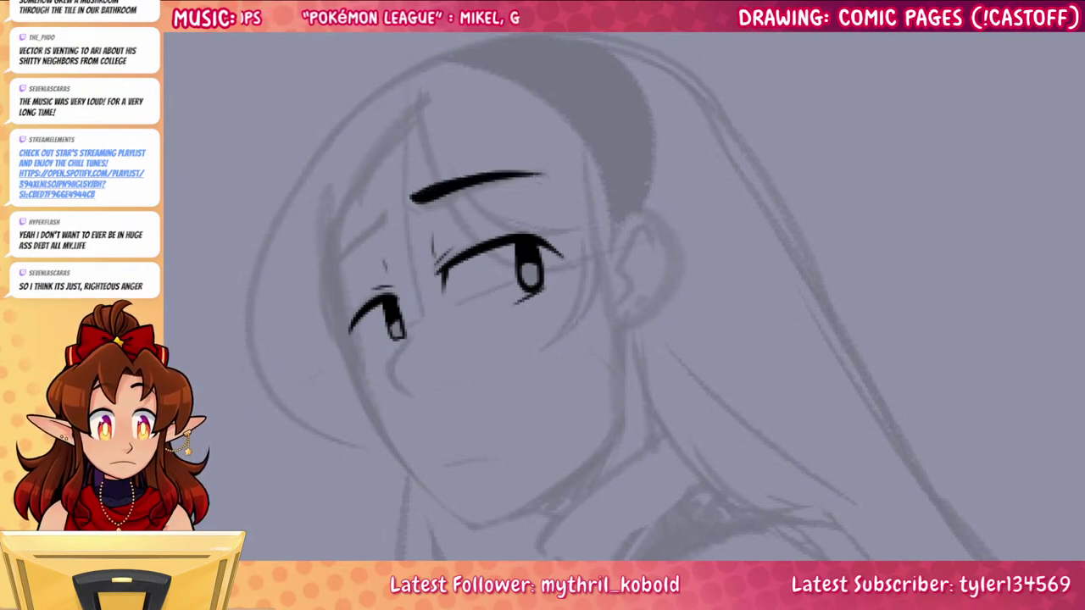
Replace the girl's near eyebrow with a slimmer arched stroke that tapers toward the ear
{"action": "key", "text": "ctrl+z"}
{"action": "key", "text": "ctrl+z"}
{"action": "key", "text": "ctrl+z"}
{"action": "left_click_drag", "start_coordinate": [416, 200], "coordinate": [526, 171]}
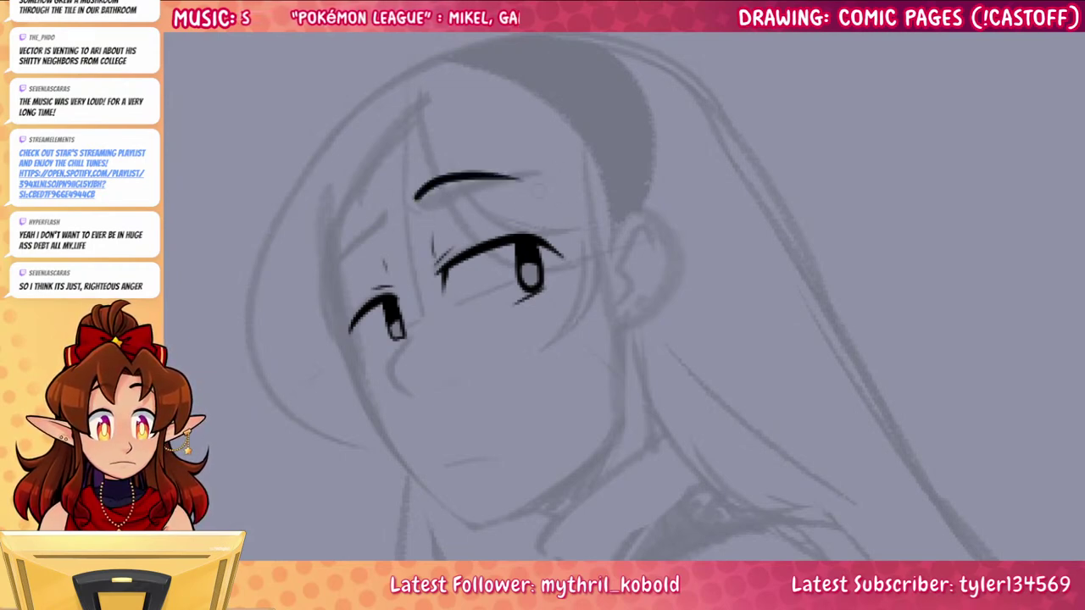
{"action": "key", "text": "ctrl+z"}
{"action": "left_click_drag", "start_coordinate": [421, 203], "coordinate": [549, 175]}
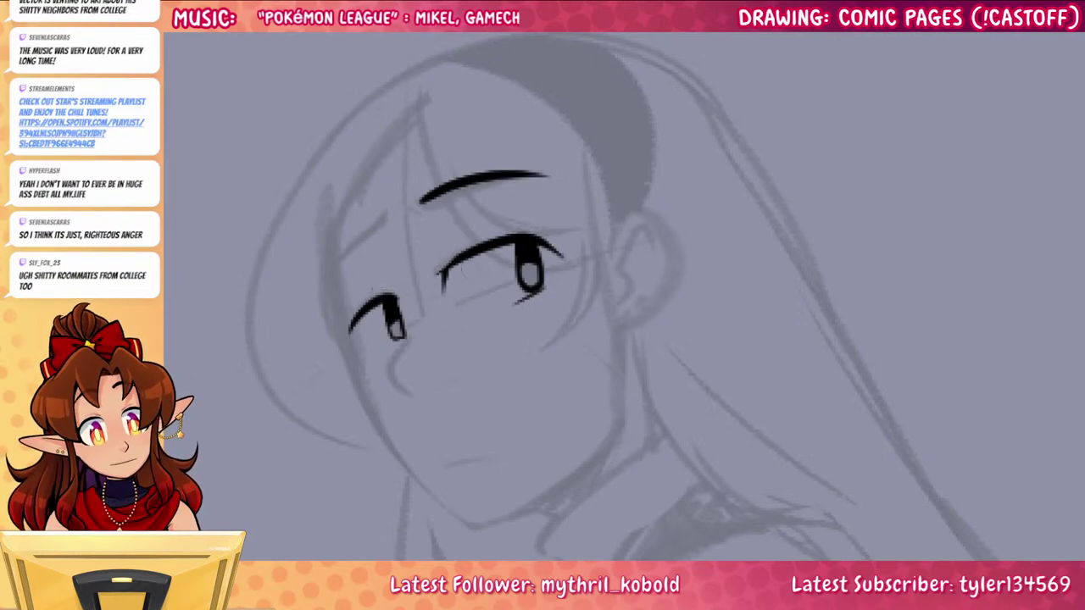
Redraw the upper lash lines of both eyes with rounder arches and darken the top of the near iris
{"action": "mouse_move", "coordinate": [445, 277]}
{"action": "left_mouse_down"}
{"action": "mouse_move", "coordinate": [492, 248]}
{"action": "mouse_move", "coordinate": [441, 276]}
{"action": "mouse_move", "coordinate": [519, 238]}
{"action": "mouse_move", "coordinate": [436, 293]}
{"action": "mouse_move", "coordinate": [567, 216]}
{"action": "mouse_move", "coordinate": [444, 243]}
{"action": "mouse_move", "coordinate": [540, 242]}
{"action": "mouse_move", "coordinate": [471, 243]}
{"action": "mouse_move", "coordinate": [560, 252]}
{"action": "left_mouse_up"}
{"action": "key", "text": "ctrl+z"}
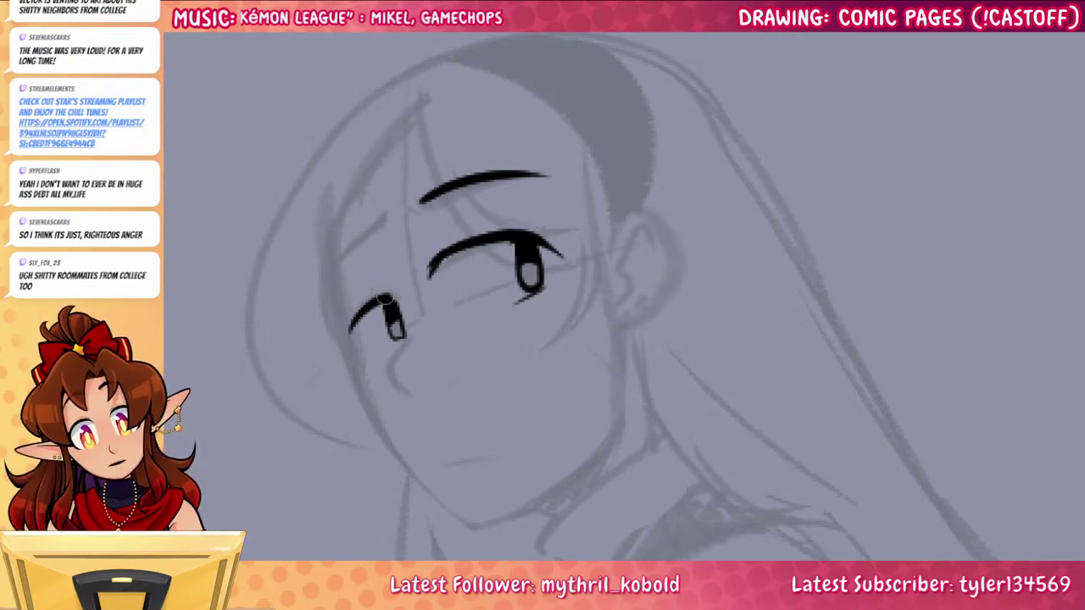
{"action": "left_click_drag", "start_coordinate": [384, 298], "coordinate": [350, 332]}
{"action": "left_click_drag", "start_coordinate": [395, 293], "coordinate": [355, 342]}
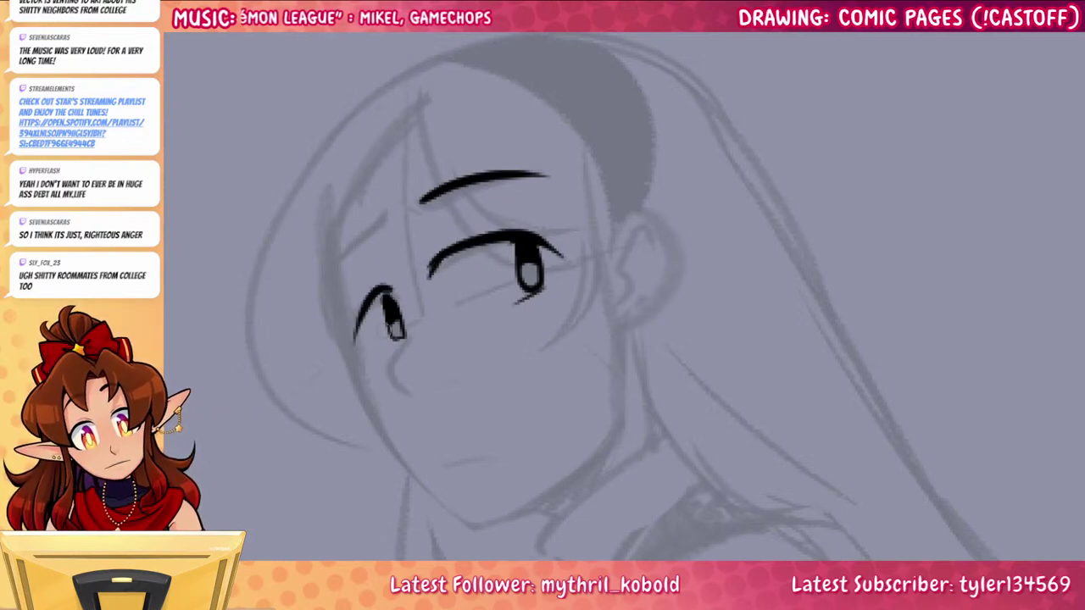
{"action": "key", "text": "ctrl+z"}
{"action": "mouse_move", "coordinate": [397, 288]}
{"action": "left_mouse_down"}
{"action": "mouse_move", "coordinate": [366, 297]}
{"action": "mouse_move", "coordinate": [347, 335]}
{"action": "left_mouse_up"}
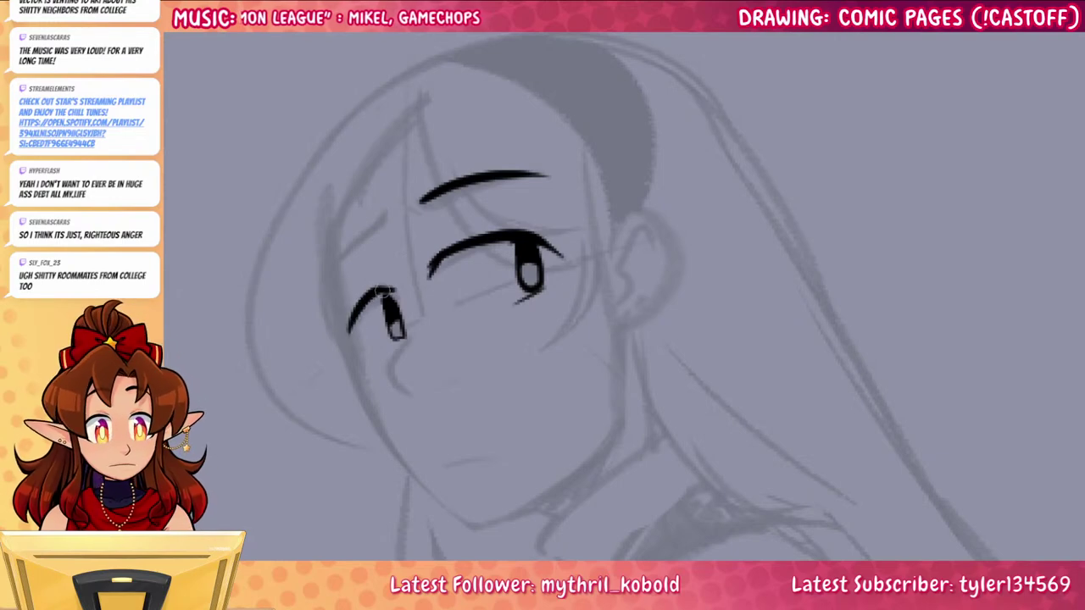
{"action": "left_click_drag", "start_coordinate": [383, 293], "coordinate": [392, 336]}
{"action": "left_click_drag", "start_coordinate": [801, 460], "coordinate": [781, 359]}
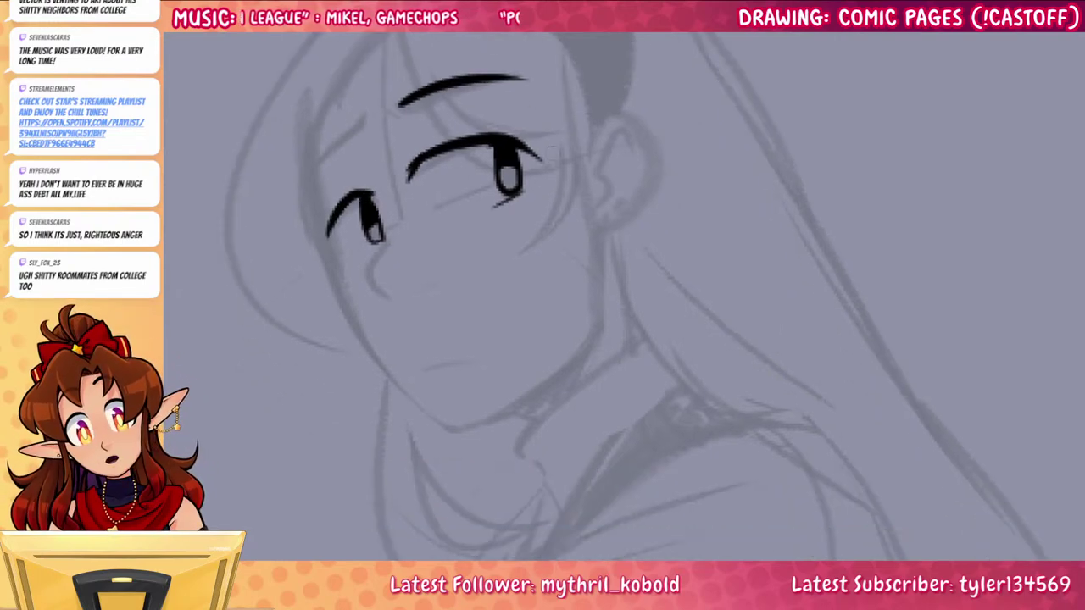
{"action": "mouse_move", "coordinate": [495, 145]}
{"action": "left_mouse_down"}
{"action": "mouse_move", "coordinate": [497, 193]}
{"action": "mouse_move", "coordinate": [534, 151]}
{"action": "left_mouse_up"}
Ink the angled nose line, small nostril, short hatch marks on the nose bridge and a thin, flat mouth line
{"action": "mouse_move", "coordinate": [391, 236]}
{"action": "left_mouse_down"}
{"action": "mouse_move", "coordinate": [367, 278]}
{"action": "mouse_move", "coordinate": [394, 305]}
{"action": "left_mouse_up"}
{"action": "key", "text": "ctrl+z"}
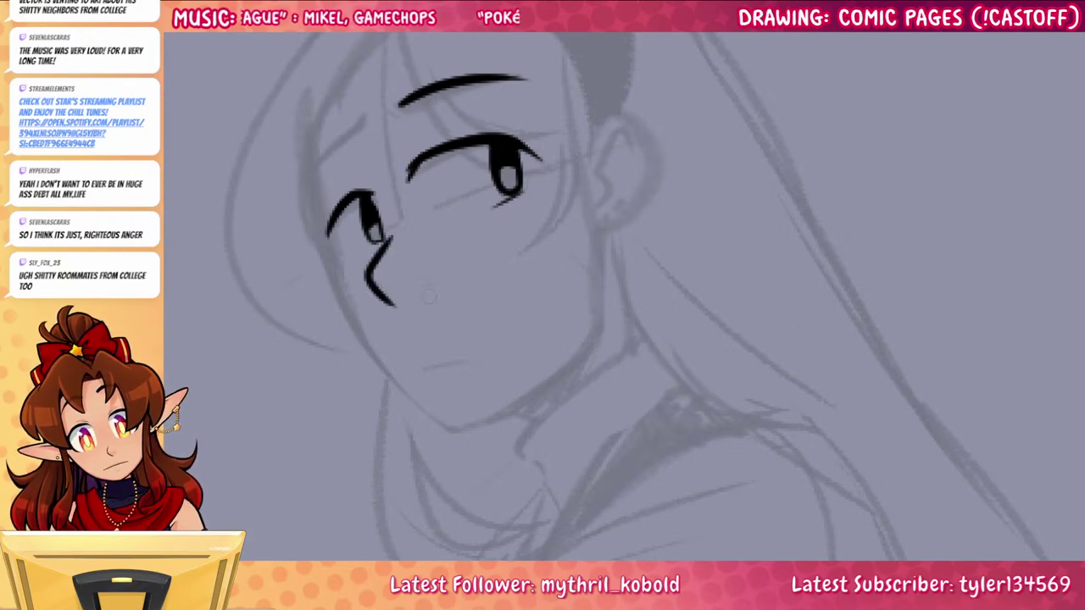
{"action": "left_click", "coordinate": [431, 288]}
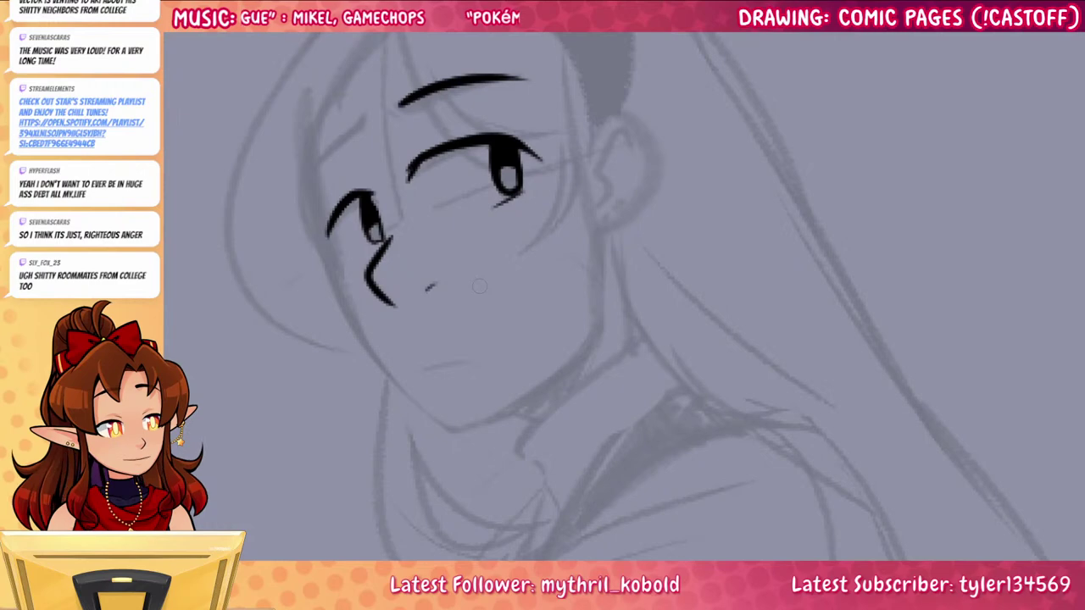
{"action": "left_click_drag", "start_coordinate": [392, 241], "coordinate": [407, 240]}
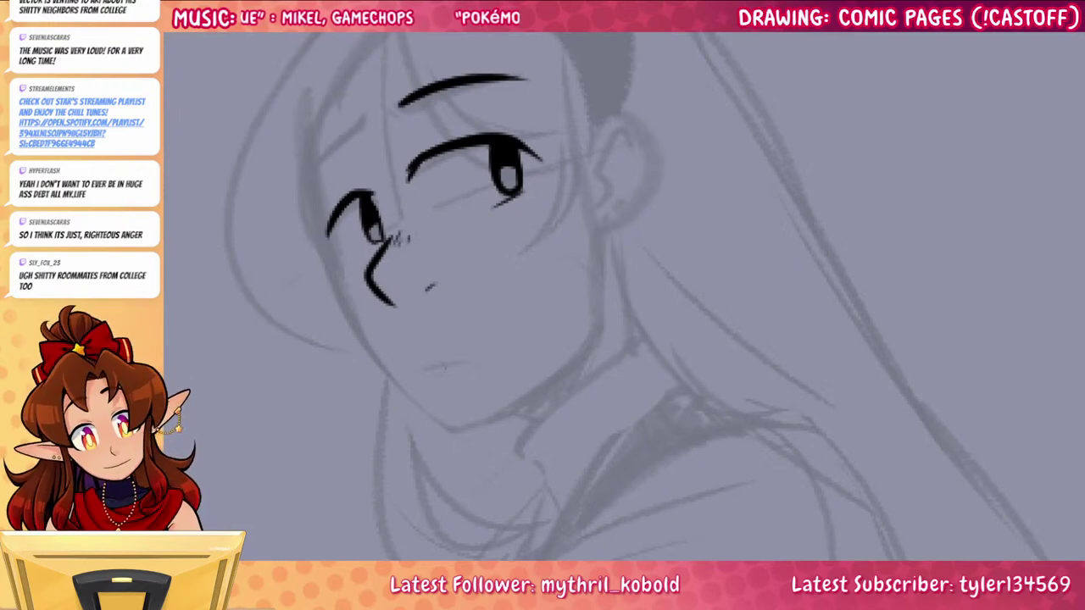
{"action": "left_click_drag", "start_coordinate": [425, 369], "coordinate": [483, 361]}
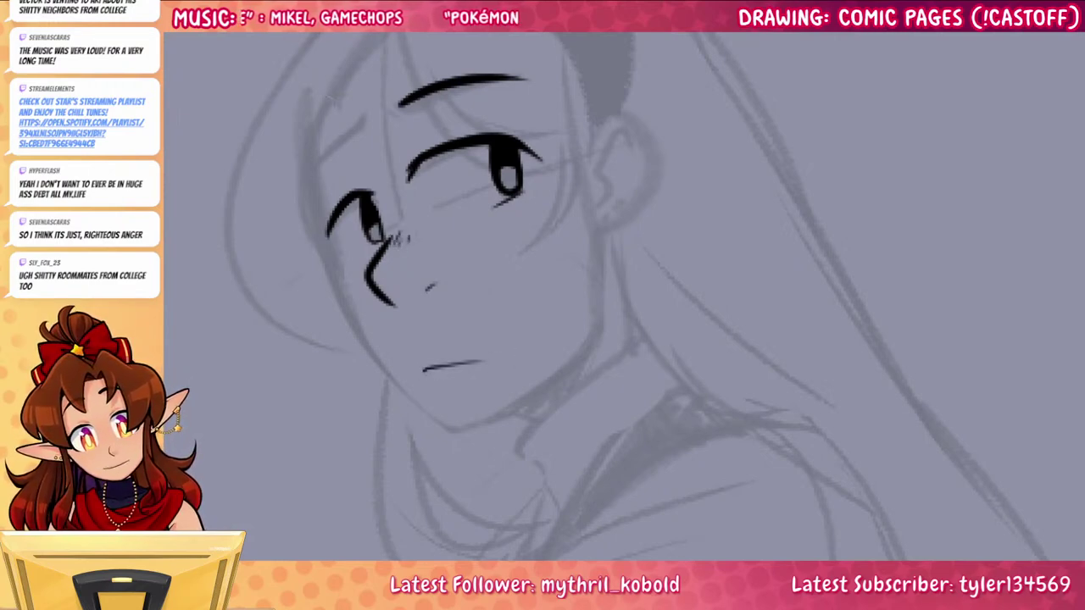
Ink the face contour from the far temple around the chin and up the near jaw to the ear, redoing the jaw curve
{"action": "mouse_move", "coordinate": [319, 119]}
{"action": "left_mouse_down"}
{"action": "mouse_move", "coordinate": [339, 269]}
{"action": "mouse_move", "coordinate": [388, 377]}
{"action": "mouse_move", "coordinate": [415, 407]}
{"action": "mouse_move", "coordinate": [583, 373]}
{"action": "left_mouse_up"}
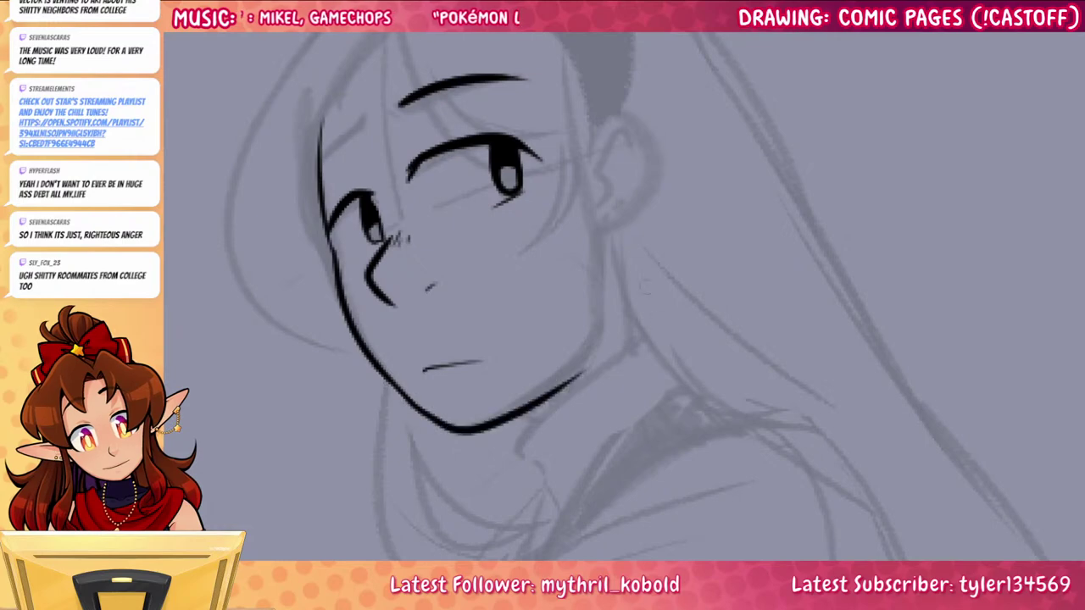
{"action": "key", "text": "ctrl+z"}
{"action": "mouse_move", "coordinate": [398, 392]}
{"action": "left_mouse_down"}
{"action": "mouse_move", "coordinate": [424, 414]}
{"action": "mouse_move", "coordinate": [575, 366]}
{"action": "mouse_move", "coordinate": [602, 288]}
{"action": "left_mouse_up"}
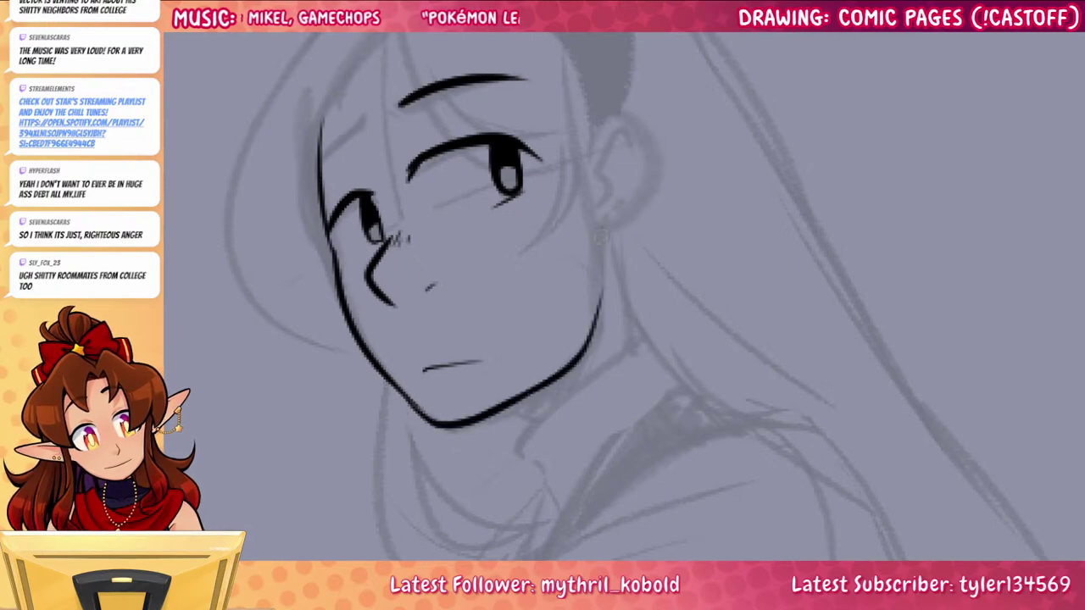
{"action": "left_click_drag", "start_coordinate": [601, 236], "coordinate": [602, 296]}
Ink the girl's ear with a thick rounded outline, angular inner folds and a small piercing dot on the lobe
{"action": "left_click_drag", "start_coordinate": [678, 372], "coordinate": [669, 472]}
{"action": "mouse_move", "coordinate": [582, 259]}
{"action": "left_mouse_down"}
{"action": "mouse_move", "coordinate": [653, 254]}
{"action": "mouse_move", "coordinate": [600, 333]}
{"action": "mouse_move", "coordinate": [591, 373]}
{"action": "left_mouse_up"}
{"action": "mouse_move", "coordinate": [610, 315]}
{"action": "left_mouse_down"}
{"action": "mouse_move", "coordinate": [590, 263]}
{"action": "mouse_move", "coordinate": [631, 283]}
{"action": "mouse_move", "coordinate": [626, 300]}
{"action": "left_mouse_up"}
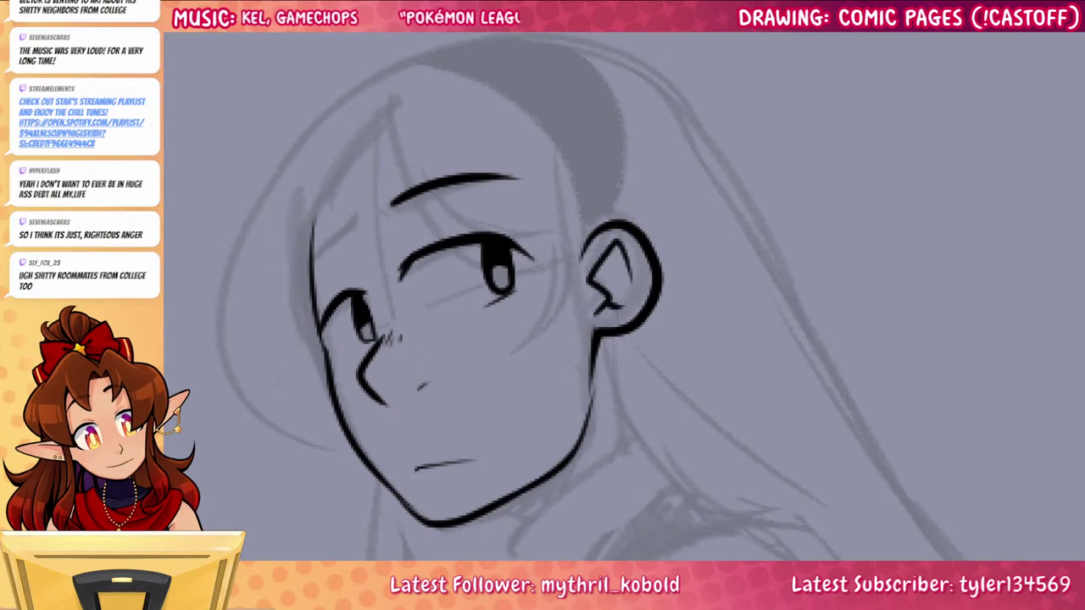
{"action": "left_click", "coordinate": [613, 317]}
Ink the far eyebrow as a short slanted stroke and thicken the inner end of the near eyebrow
{"action": "mouse_move", "coordinate": [708, 380]}
{"action": "left_mouse_down"}
{"action": "mouse_move", "coordinate": [722, 399]}
{"action": "mouse_move", "coordinate": [787, 395]}
{"action": "mouse_move", "coordinate": [686, 262]}
{"action": "left_mouse_up"}
{"action": "left_click_drag", "start_coordinate": [547, 333], "coordinate": [610, 455]}
{"action": "left_click_drag", "start_coordinate": [354, 181], "coordinate": [316, 218]}
{"action": "mouse_move", "coordinate": [391, 172]}
{"action": "left_mouse_down"}
{"action": "mouse_move", "coordinate": [460, 145]}
{"action": "mouse_move", "coordinate": [439, 155]}
{"action": "left_mouse_up"}
{"action": "key", "text": "ctrl+z"}
Ink the bang sweeping from the parting across the near eye toward the ear, with a short pointed lock below it
{"action": "left_click_drag", "start_coordinate": [809, 455], "coordinate": [755, 390]}
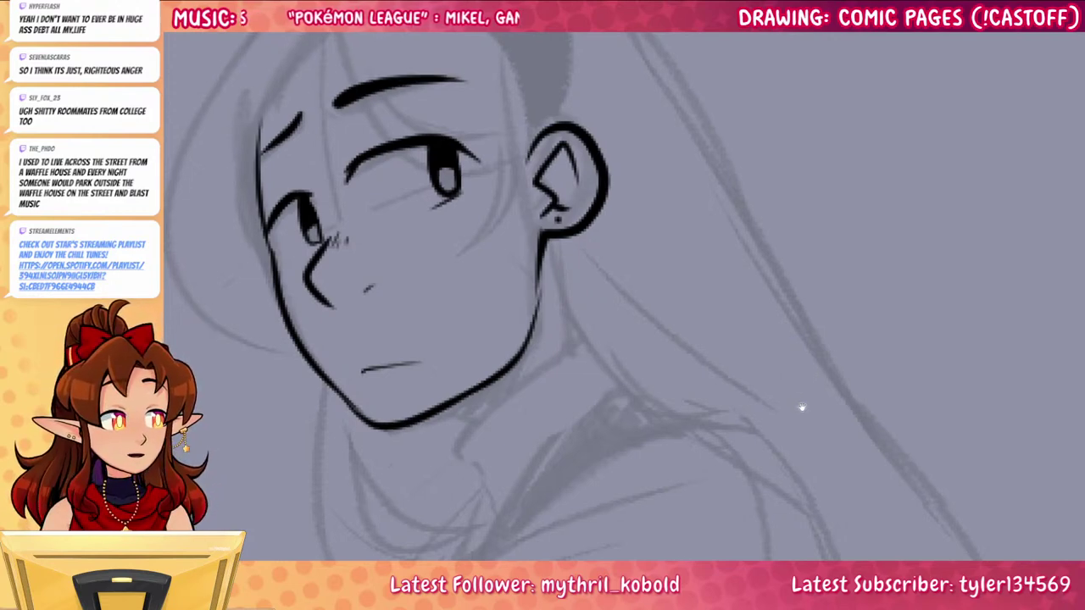
{"action": "left_click_drag", "start_coordinate": [803, 401], "coordinate": [904, 414]}
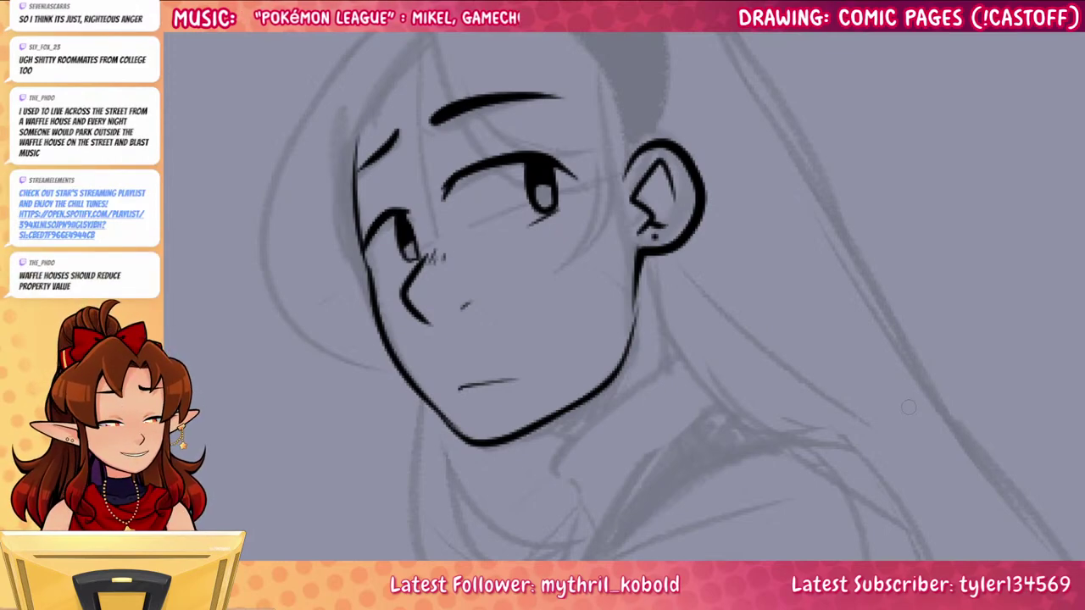
{"action": "left_click_drag", "start_coordinate": [820, 390], "coordinate": [829, 479]}
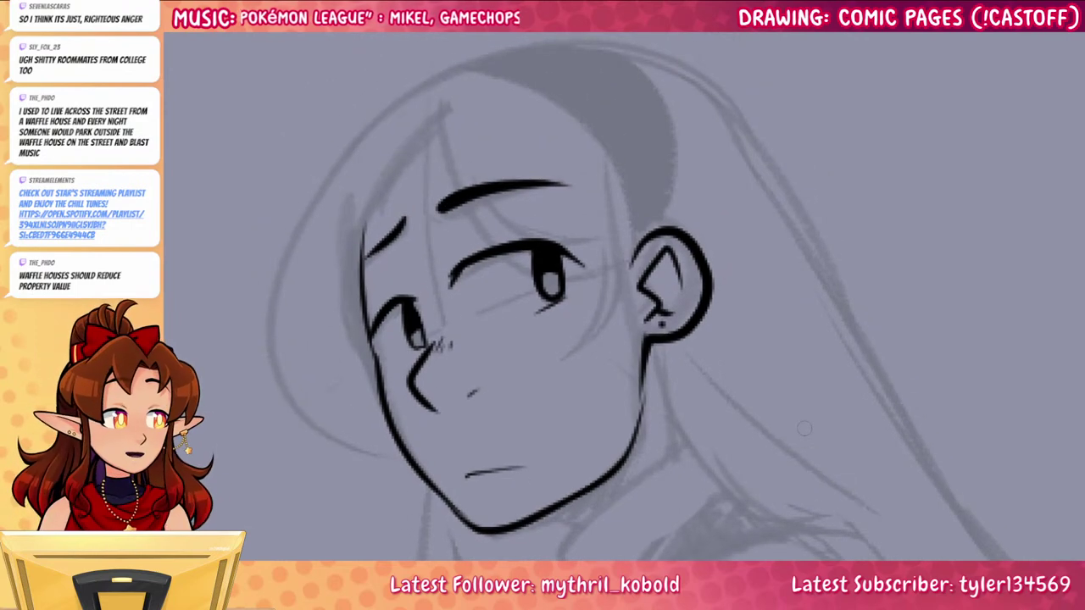
{"action": "scroll", "coordinate": [802, 429], "scroll_direction": "up", "scroll_amount": 2}
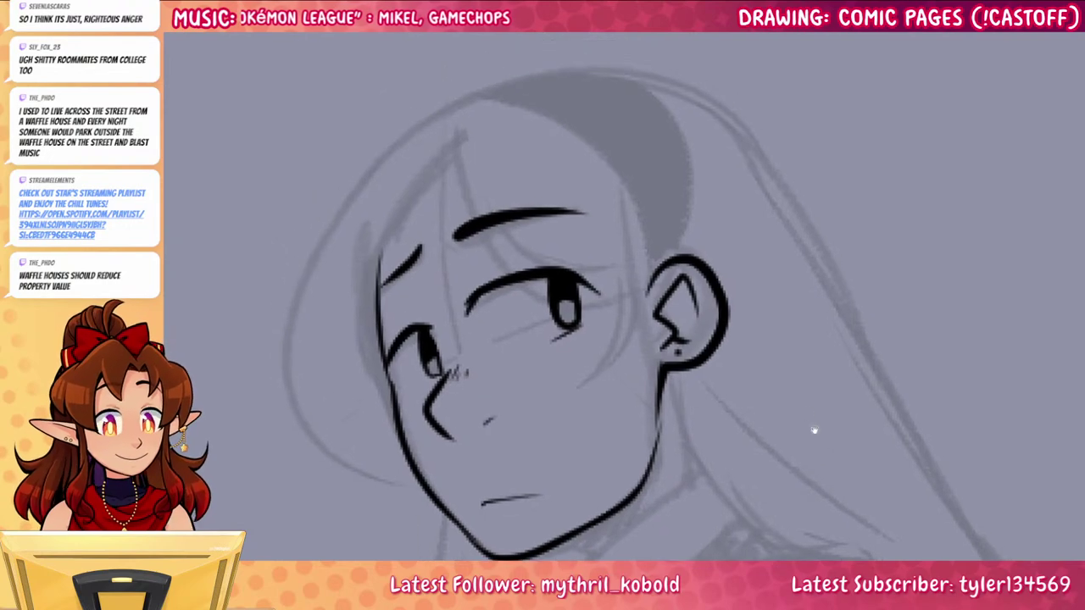
{"action": "mouse_move", "coordinate": [455, 136]}
{"action": "left_mouse_down"}
{"action": "mouse_move", "coordinate": [460, 195]}
{"action": "mouse_move", "coordinate": [640, 282]}
{"action": "left_mouse_up"}
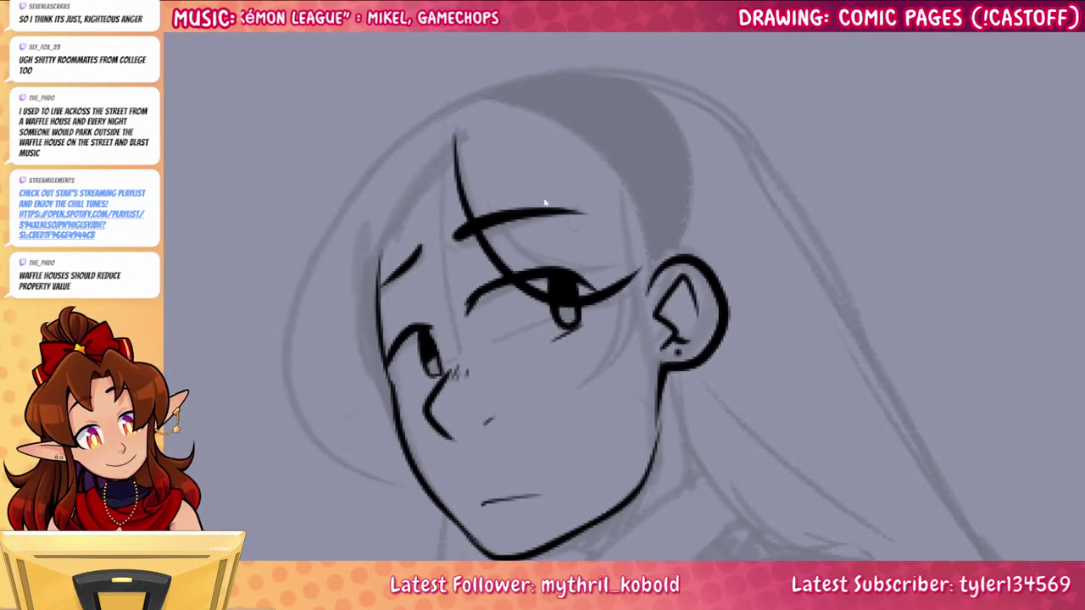
{"action": "key", "text": "ctrl+z"}
{"action": "key", "text": "ctrl+z"}
{"action": "mouse_move", "coordinate": [455, 137]}
{"action": "left_mouse_down"}
{"action": "mouse_move", "coordinate": [642, 282]}
{"action": "mouse_move", "coordinate": [657, 267]}
{"action": "mouse_move", "coordinate": [597, 366]}
{"action": "left_mouse_up"}
{"action": "key", "text": "ctrl+z"}
{"action": "mouse_move", "coordinate": [597, 366]}
{"action": "left_mouse_down"}
{"action": "mouse_move", "coordinate": [651, 288]}
{"action": "mouse_move", "coordinate": [638, 329]}
{"action": "left_mouse_up"}
{"action": "left_click_drag", "start_coordinate": [734, 432], "coordinate": [775, 435]}
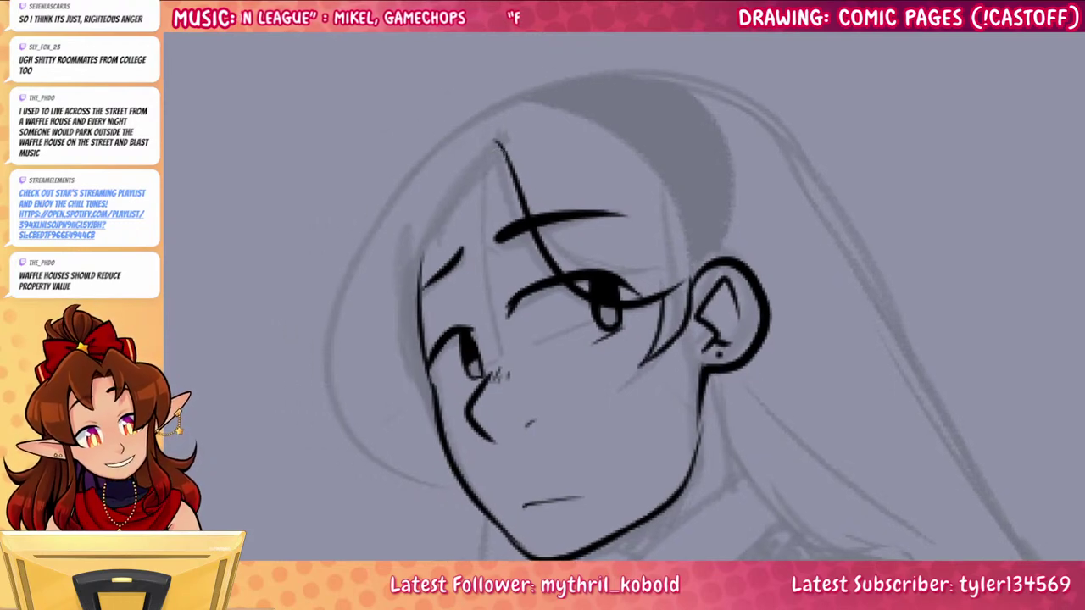
Ink the far-side hairline from the parting, the rounded hair contour beside the face and the thick curve over the crown
{"action": "left_click_drag", "start_coordinate": [498, 148], "coordinate": [417, 276]}
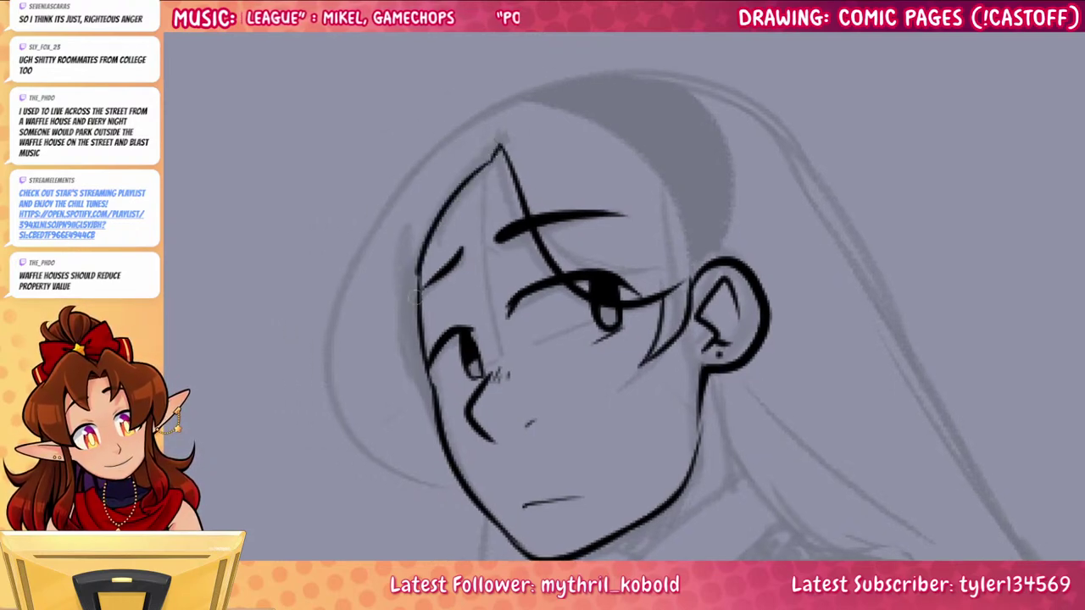
{"action": "mouse_move", "coordinate": [475, 121]}
{"action": "left_mouse_down"}
{"action": "mouse_move", "coordinate": [439, 152]}
{"action": "mouse_move", "coordinate": [385, 418]}
{"action": "mouse_move", "coordinate": [443, 447]}
{"action": "left_mouse_up"}
{"action": "mouse_move", "coordinate": [439, 154]}
{"action": "left_mouse_down"}
{"action": "mouse_move", "coordinate": [561, 84]}
{"action": "mouse_move", "coordinate": [839, 203]}
{"action": "left_mouse_up"}
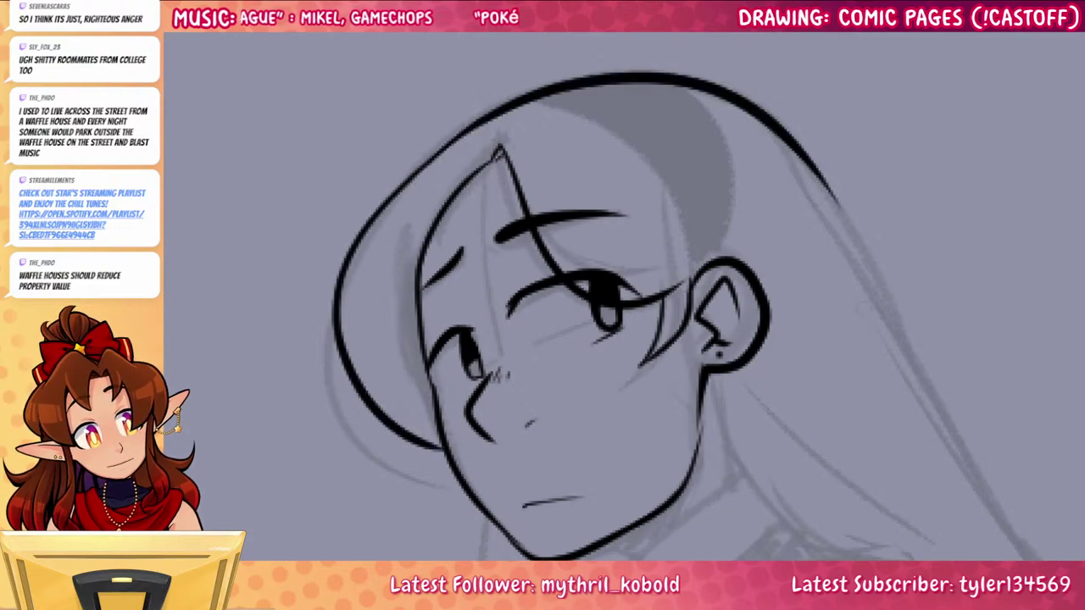
Outline the dark hair section between the crown and the ear and fill it solid black
{"action": "mouse_move", "coordinate": [853, 300]}
{"action": "left_mouse_down"}
{"action": "mouse_move", "coordinate": [615, 232]}
{"action": "mouse_move", "coordinate": [704, 266]}
{"action": "left_mouse_up"}
{"action": "mouse_move", "coordinate": [376, 71]}
{"action": "left_mouse_down"}
{"action": "mouse_move", "coordinate": [392, 73]}
{"action": "mouse_move", "coordinate": [534, 224]}
{"action": "mouse_move", "coordinate": [542, 258]}
{"action": "mouse_move", "coordinate": [541, 241]}
{"action": "mouse_move", "coordinate": [373, 70]}
{"action": "left_mouse_up"}
{"action": "key", "text": "ctrl+z"}
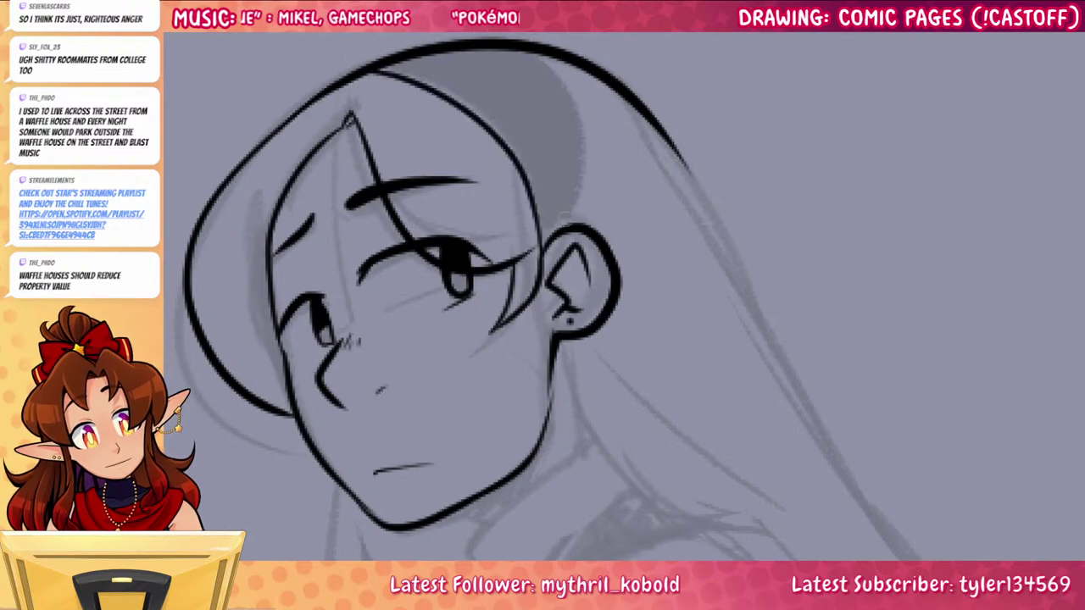
{"action": "mouse_move", "coordinate": [571, 227]}
{"action": "left_mouse_down"}
{"action": "mouse_move", "coordinate": [576, 101]}
{"action": "mouse_move", "coordinate": [534, 57]}
{"action": "left_mouse_up"}
{"action": "left_click", "coordinate": [531, 98]}
Add curved strands above the near-side bang and erase the lash and iris lines that the bang covers
{"action": "left_click_drag", "start_coordinate": [656, 221], "coordinate": [745, 225]}
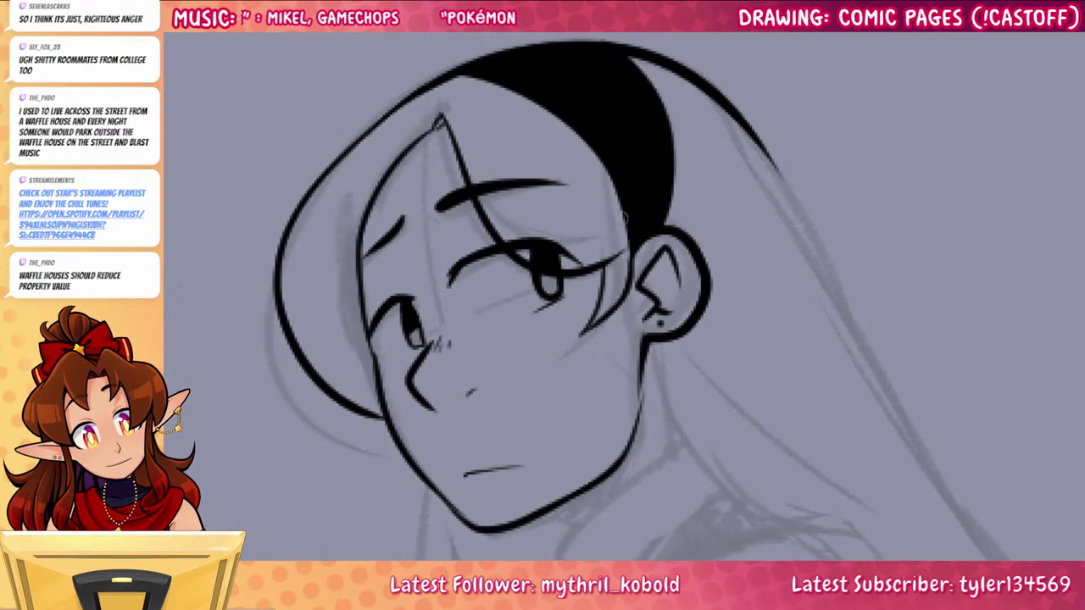
{"action": "left_click_drag", "start_coordinate": [542, 213], "coordinate": [629, 228]}
{"action": "mouse_move", "coordinate": [511, 243]}
{"action": "left_mouse_down"}
{"action": "mouse_move", "coordinate": [582, 262]}
{"action": "mouse_move", "coordinate": [577, 250]}
{"action": "mouse_move", "coordinate": [508, 242]}
{"action": "mouse_move", "coordinate": [516, 252]}
{"action": "left_mouse_up"}
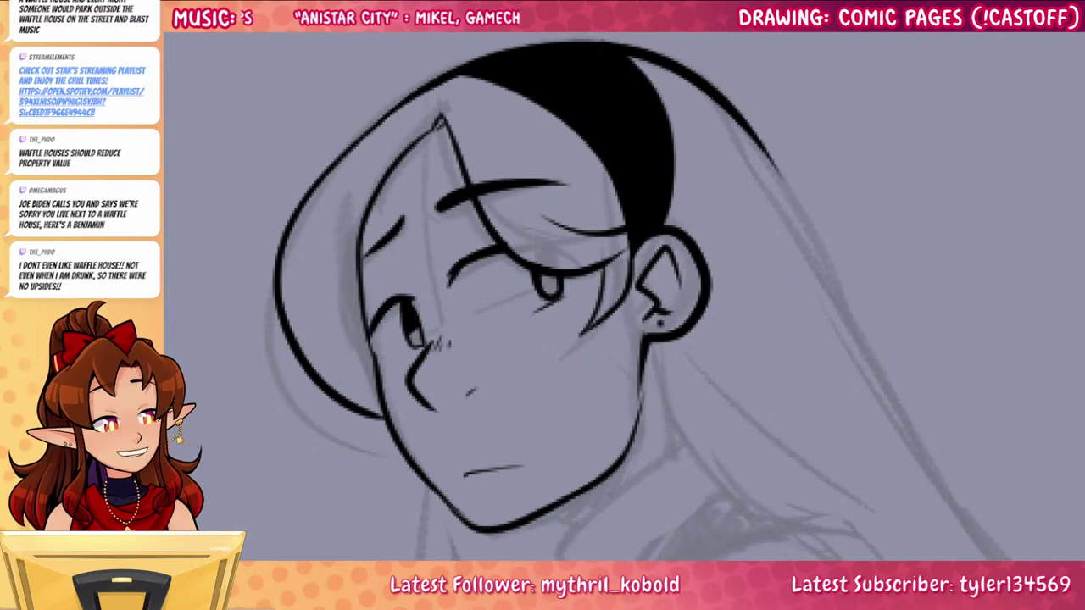
Ink the neck line flowing into the shoulder, fill the gap below the earlobe and add a long strand behind the neck
{"action": "left_click_drag", "start_coordinate": [882, 523], "coordinate": [800, 341]}
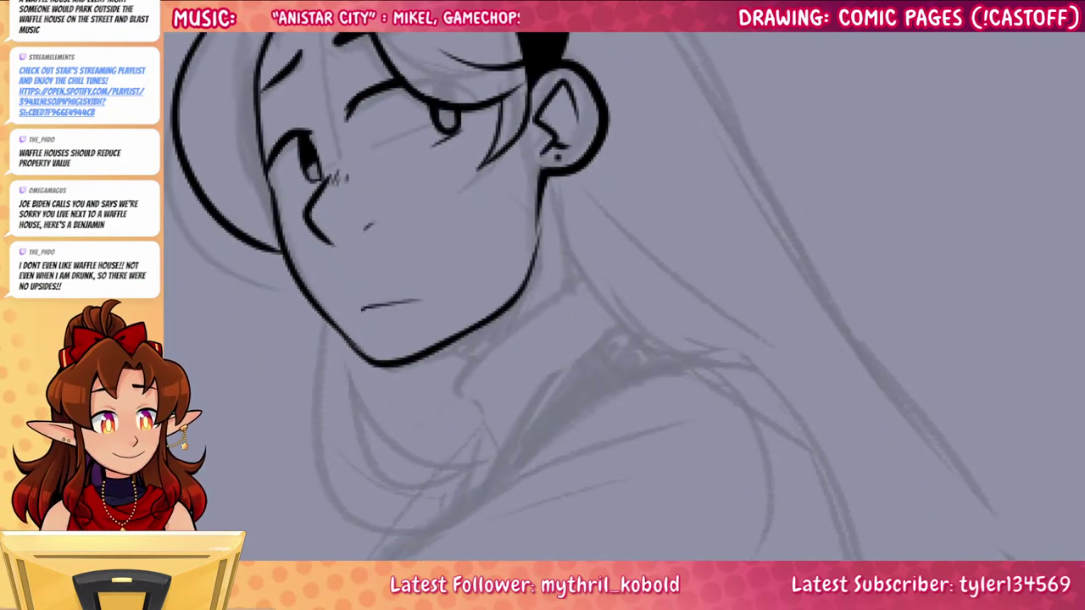
{"action": "left_click_drag", "start_coordinate": [1017, 476], "coordinate": [805, 373]}
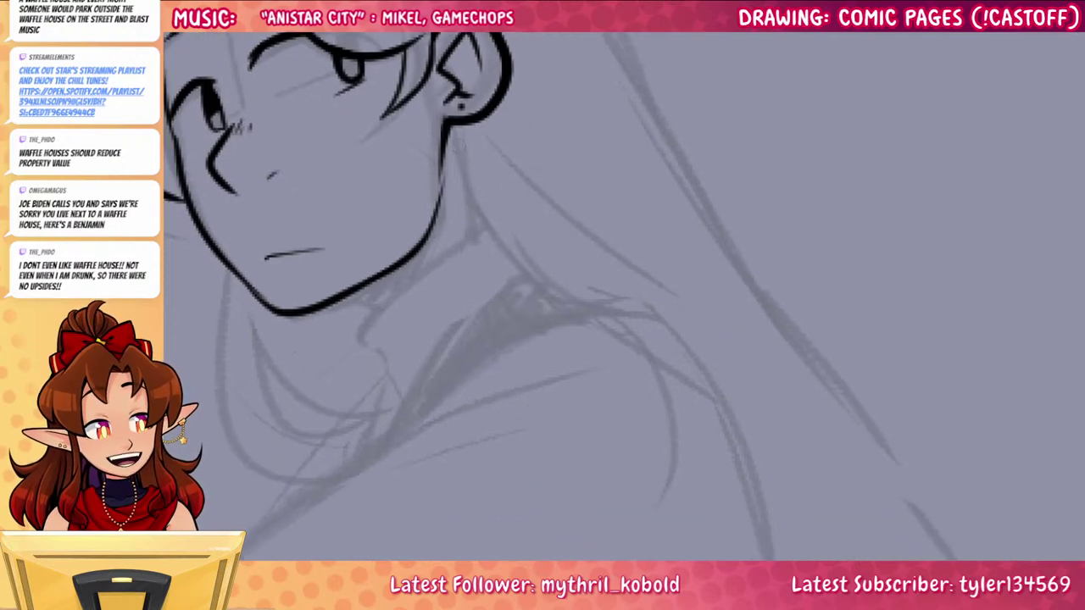
{"action": "left_click_drag", "start_coordinate": [447, 129], "coordinate": [734, 367]}
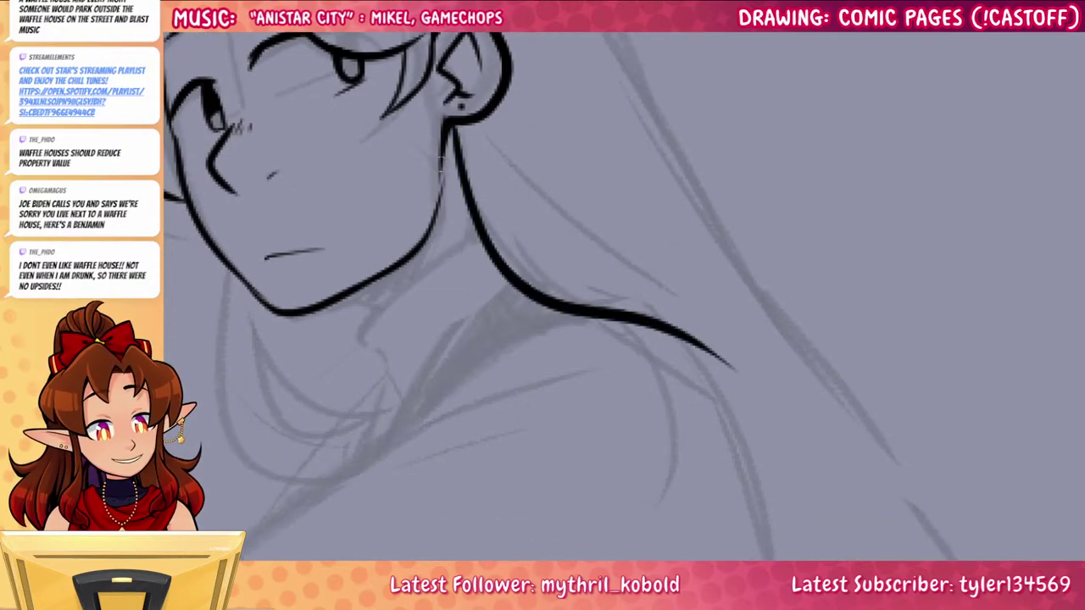
{"action": "left_click_drag", "start_coordinate": [453, 142], "coordinate": [447, 148]}
{"action": "left_click_drag", "start_coordinate": [704, 341], "coordinate": [723, 444]}
{"action": "left_click_drag", "start_coordinate": [481, 224], "coordinate": [689, 386]}
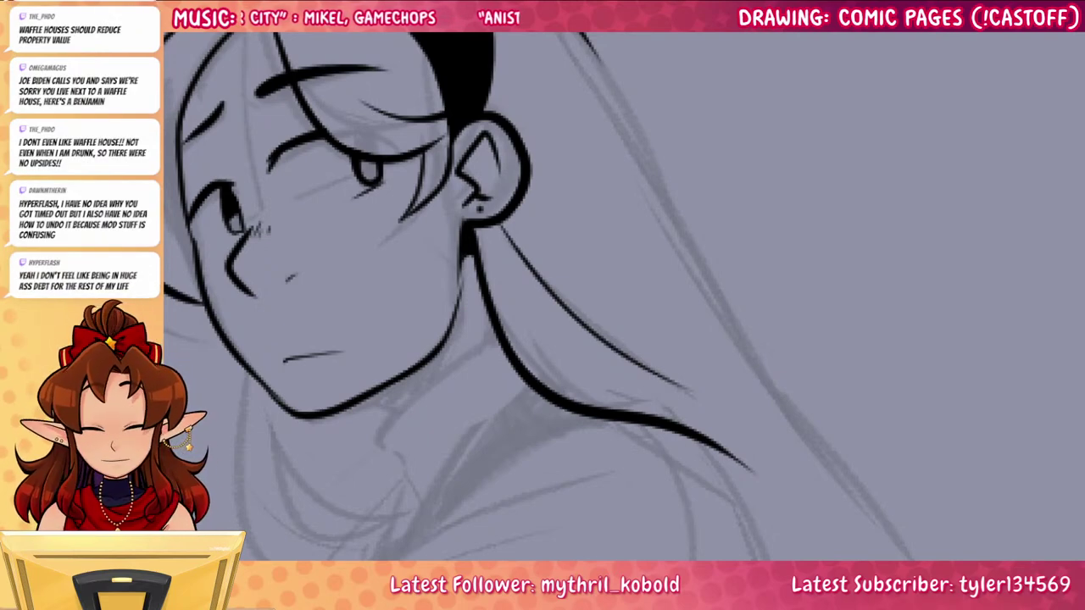
Ink the throat line and folded shirt collar, and fill the shadow under the jaw with solid black
{"action": "left_click_drag", "start_coordinate": [550, 434], "coordinate": [605, 310]}
{"action": "left_click_drag", "start_coordinate": [409, 279], "coordinate": [462, 282]}
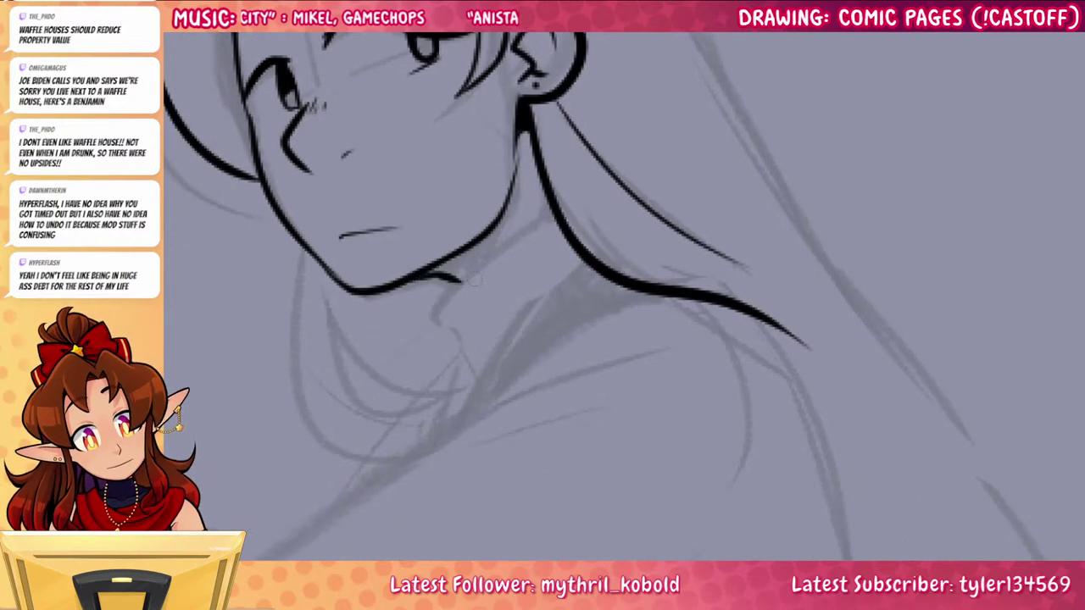
{"action": "mouse_move", "coordinate": [555, 221]}
{"action": "left_mouse_down"}
{"action": "mouse_move", "coordinate": [431, 328]}
{"action": "mouse_move", "coordinate": [472, 392]}
{"action": "left_mouse_up"}
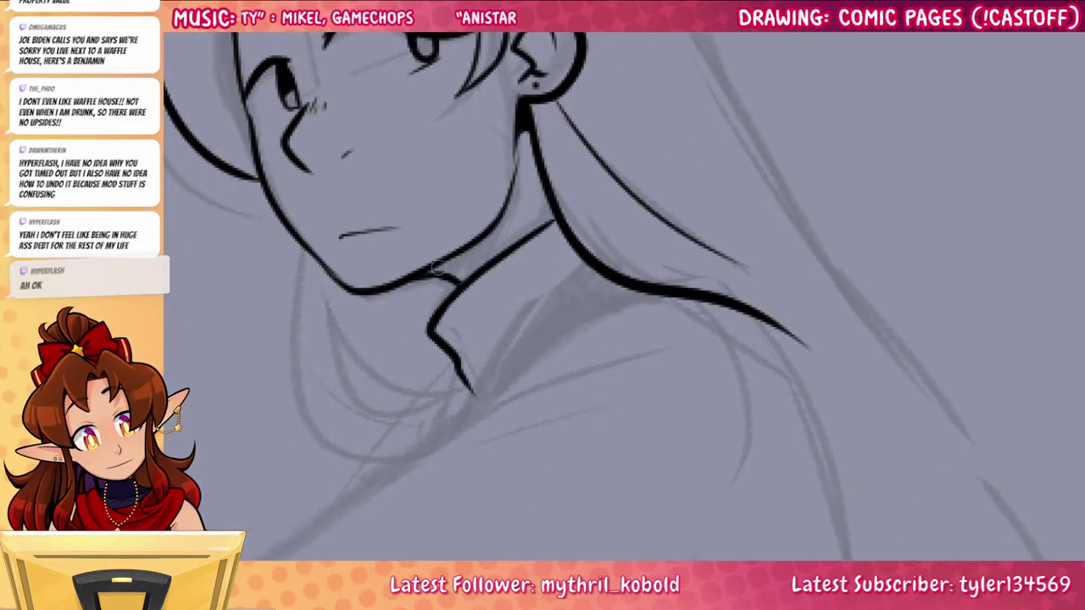
{"action": "left_click_drag", "start_coordinate": [514, 193], "coordinate": [502, 254]}
{"action": "left_click_drag", "start_coordinate": [502, 234], "coordinate": [449, 276]}
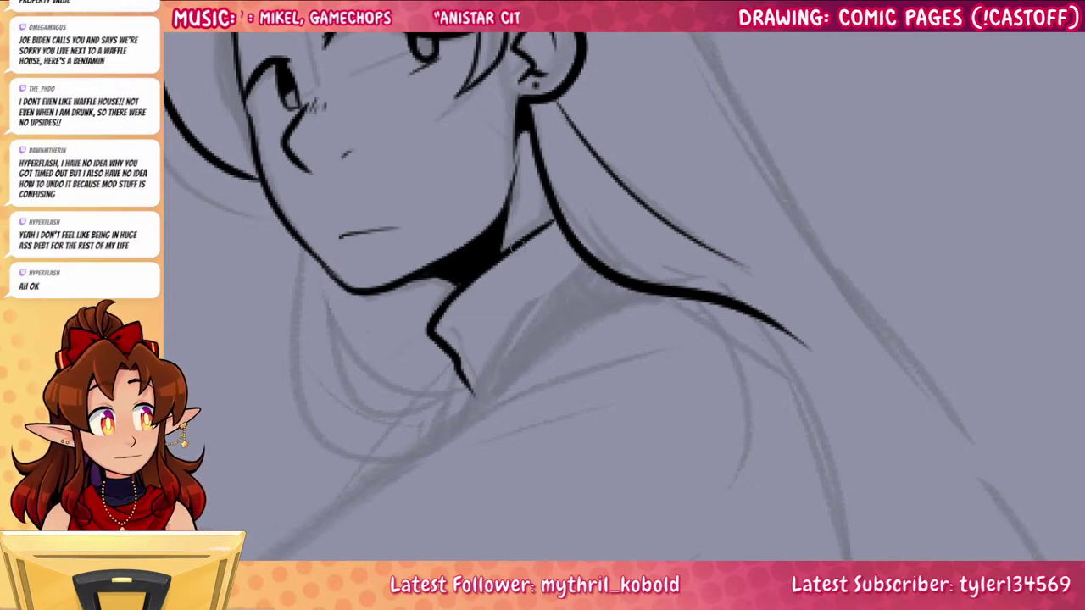
Ink the lock hanging below the far side of the chin with a thick outer curve and a shorter inner curve
{"action": "mouse_move", "coordinate": [751, 456]}
{"action": "left_mouse_down"}
{"action": "mouse_move", "coordinate": [874, 472]}
{"action": "mouse_move", "coordinate": [818, 523]}
{"action": "left_mouse_up"}
{"action": "left_click_drag", "start_coordinate": [431, 310], "coordinate": [559, 520]}
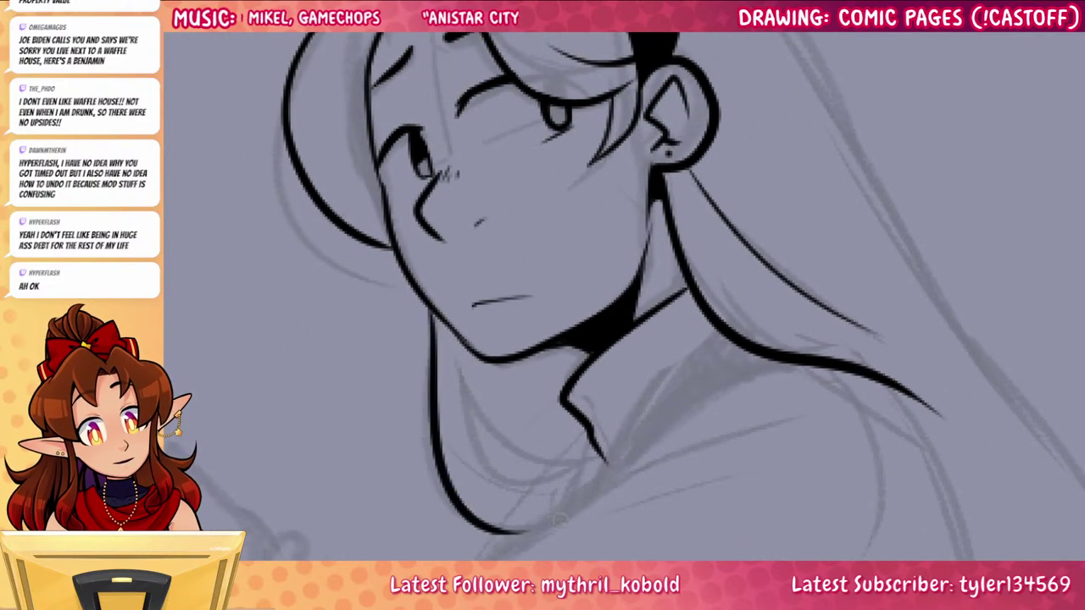
{"action": "key", "text": "ctrl+z"}
{"action": "mouse_move", "coordinate": [426, 307]}
{"action": "left_mouse_down"}
{"action": "mouse_move", "coordinate": [504, 522]}
{"action": "mouse_move", "coordinate": [548, 517]}
{"action": "left_mouse_up"}
{"action": "left_click_drag", "start_coordinate": [456, 360], "coordinate": [555, 474]}
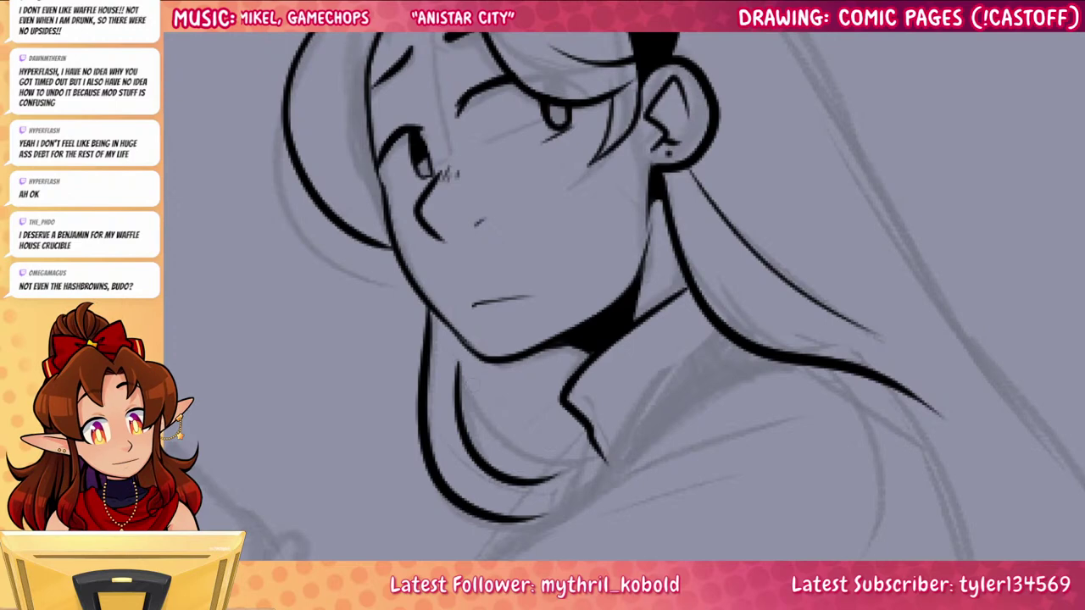
Ink the collar's outer edge down to the chest and the shoulder line flowing into the upper sleeve toward the elbow
{"action": "left_click_drag", "start_coordinate": [811, 497], "coordinate": [729, 388]}
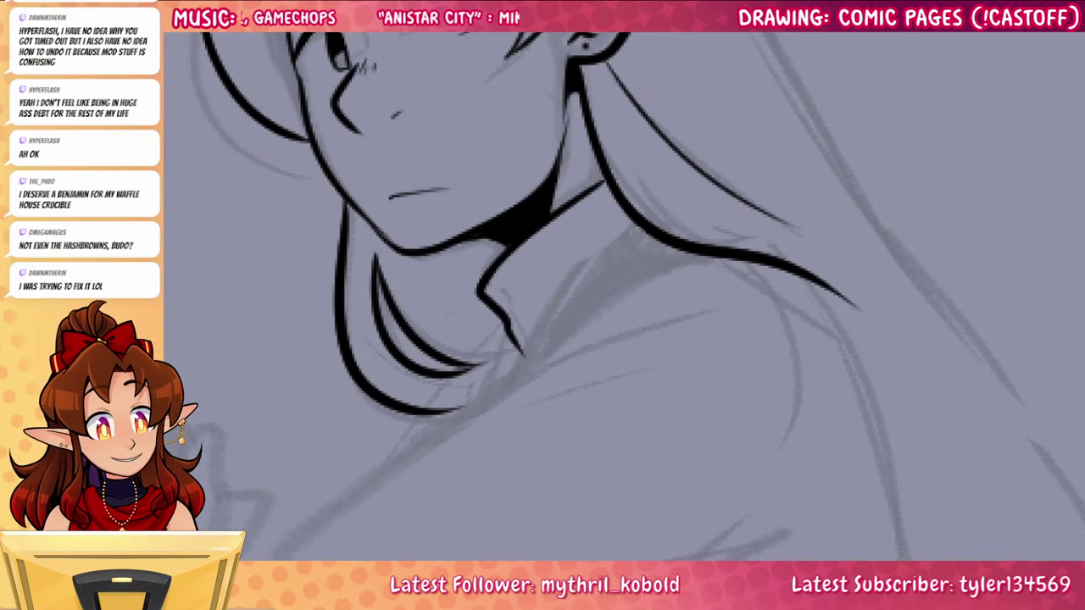
{"action": "left_click_drag", "start_coordinate": [646, 230], "coordinate": [502, 387]}
{"action": "left_click_drag", "start_coordinate": [915, 351], "coordinate": [949, 190]}
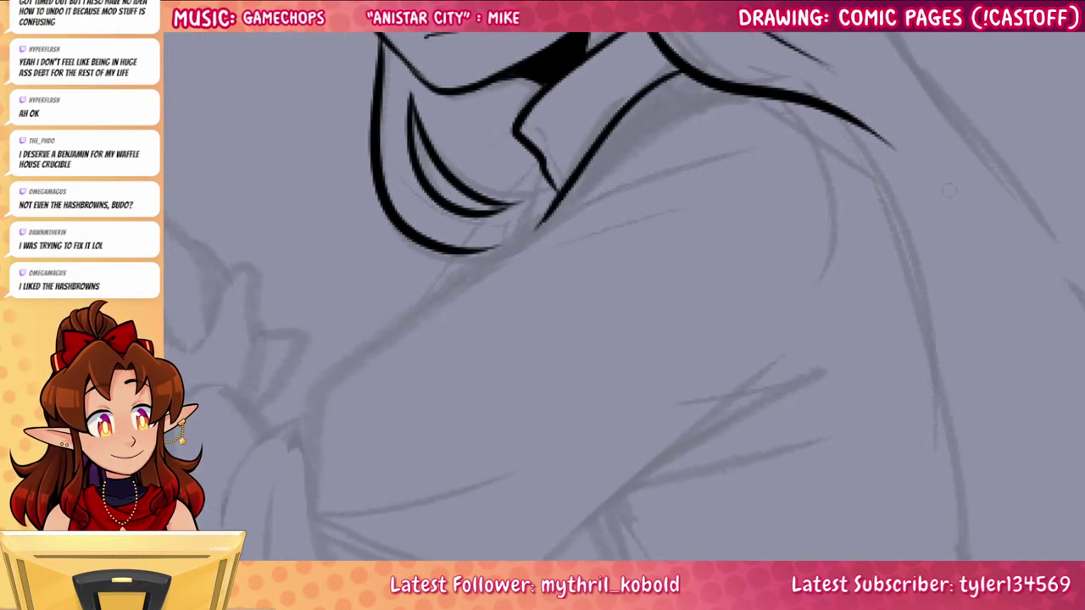
{"action": "left_click_drag", "start_coordinate": [845, 152], "coordinate": [712, 140]}
{"action": "key", "text": "ctrl+z"}
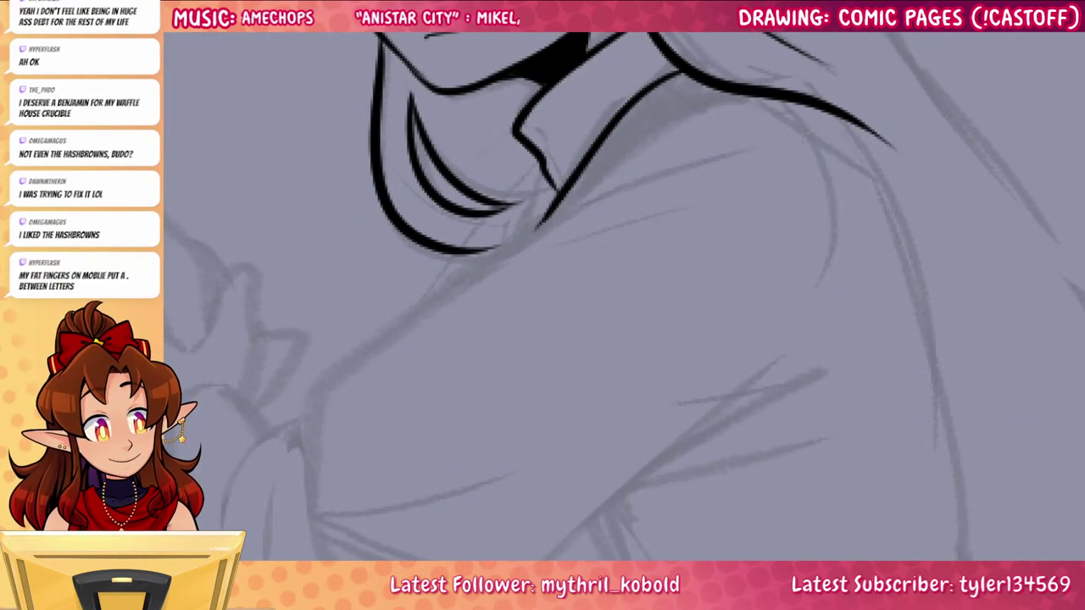
{"action": "mouse_move", "coordinate": [806, 134]}
{"action": "left_mouse_down"}
{"action": "mouse_move", "coordinate": [530, 236]}
{"action": "mouse_move", "coordinate": [315, 377]}
{"action": "mouse_move", "coordinate": [296, 475]}
{"action": "left_mouse_up"}
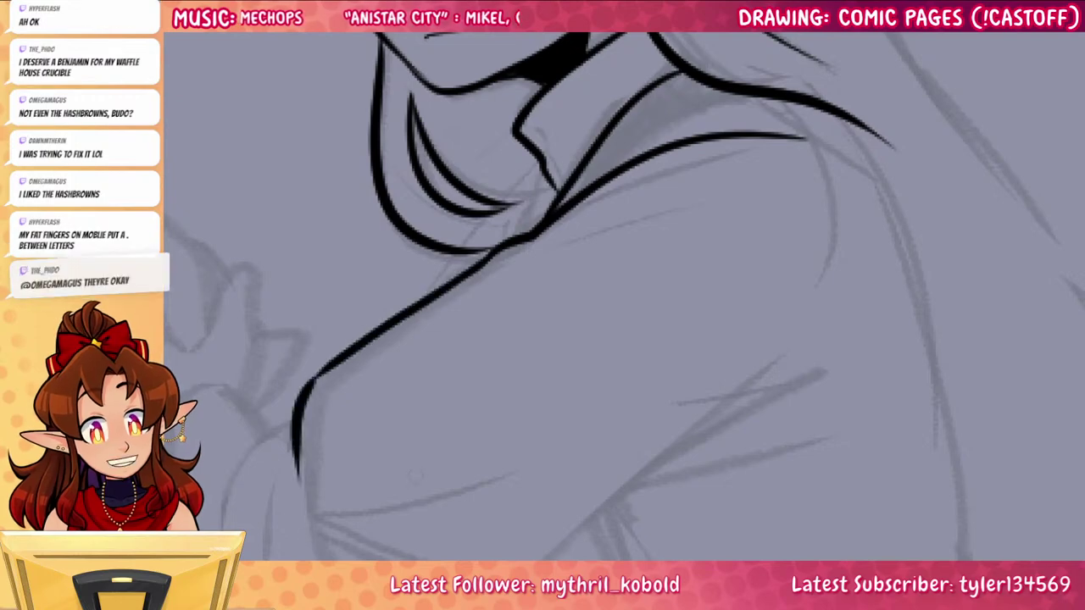
Ink the sleeve around the elbow and along the arm's underside, with a short armpit crease and a thin fold below the shoulder
{"action": "left_click_drag", "start_coordinate": [658, 435], "coordinate": [761, 313]}
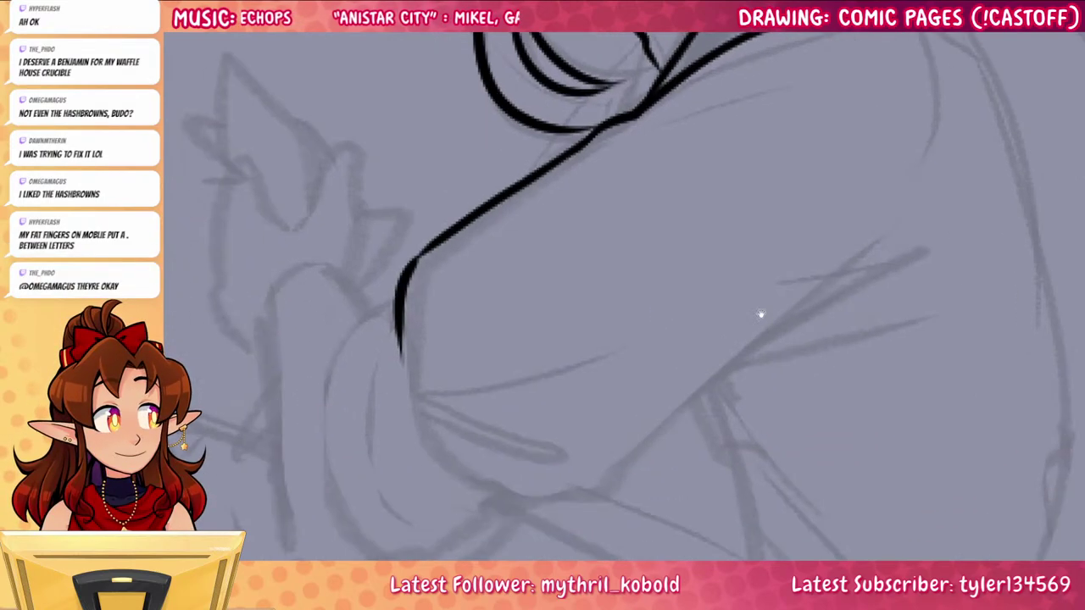
{"action": "mouse_move", "coordinate": [403, 308]}
{"action": "left_mouse_down"}
{"action": "mouse_move", "coordinate": [407, 355]}
{"action": "mouse_move", "coordinate": [443, 474]}
{"action": "mouse_move", "coordinate": [590, 513]}
{"action": "mouse_move", "coordinate": [563, 505]}
{"action": "mouse_move", "coordinate": [796, 347]}
{"action": "mouse_move", "coordinate": [958, 280]}
{"action": "left_mouse_up"}
{"action": "left_click_drag", "start_coordinate": [797, 348], "coordinate": [905, 326]}
{"action": "left_click_drag", "start_coordinate": [920, 394], "coordinate": [877, 502]}
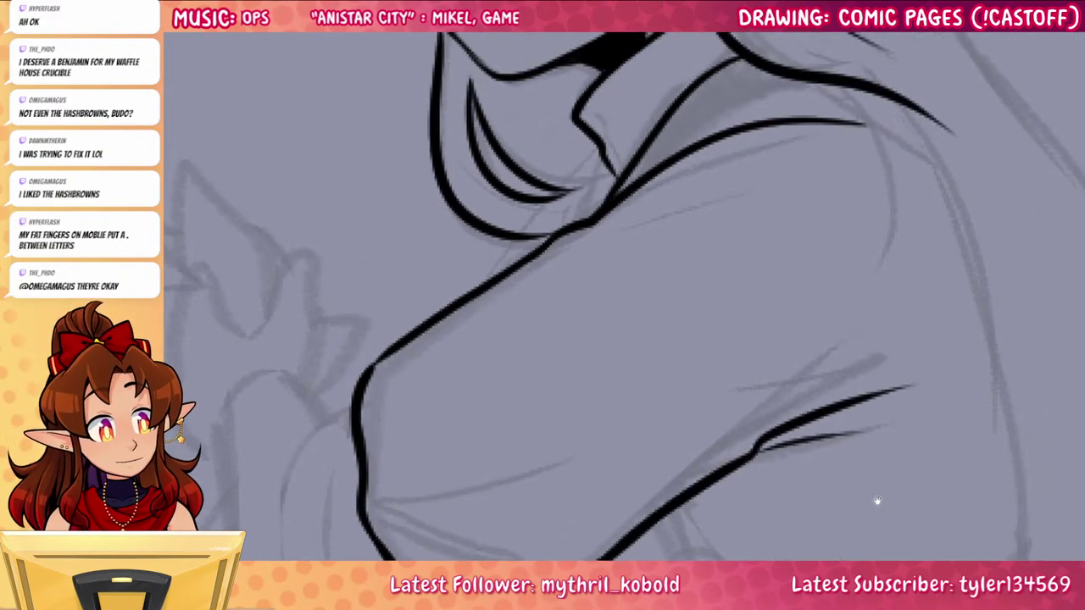
{"action": "left_click_drag", "start_coordinate": [645, 218], "coordinate": [771, 194]}
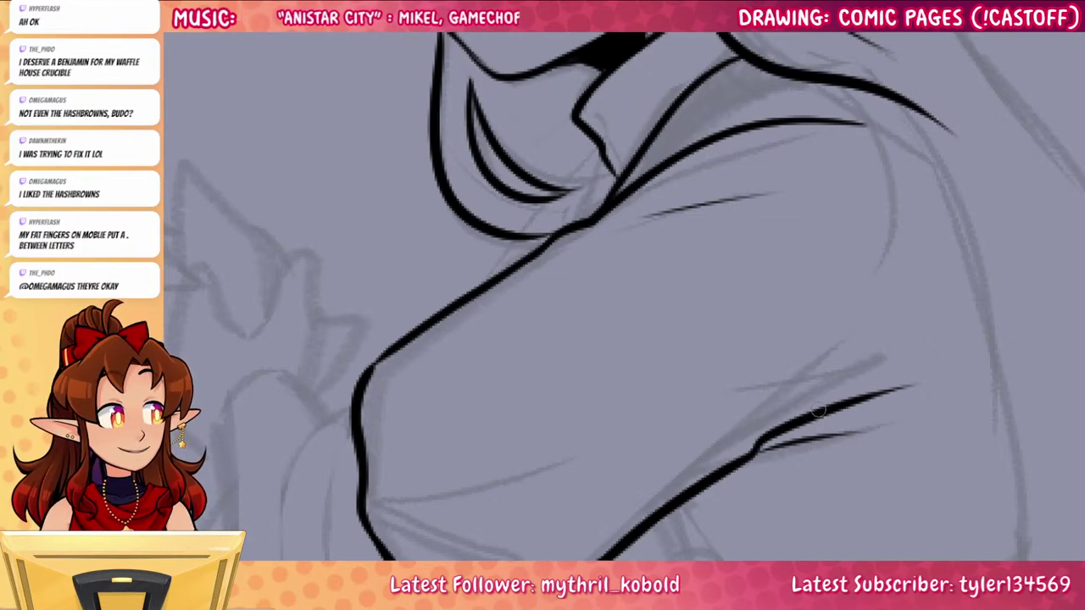
Ink the rolled sleeve cuff around the forearm and add short curved folds inside it
{"action": "left_click_drag", "start_coordinate": [792, 487], "coordinate": [908, 479]}
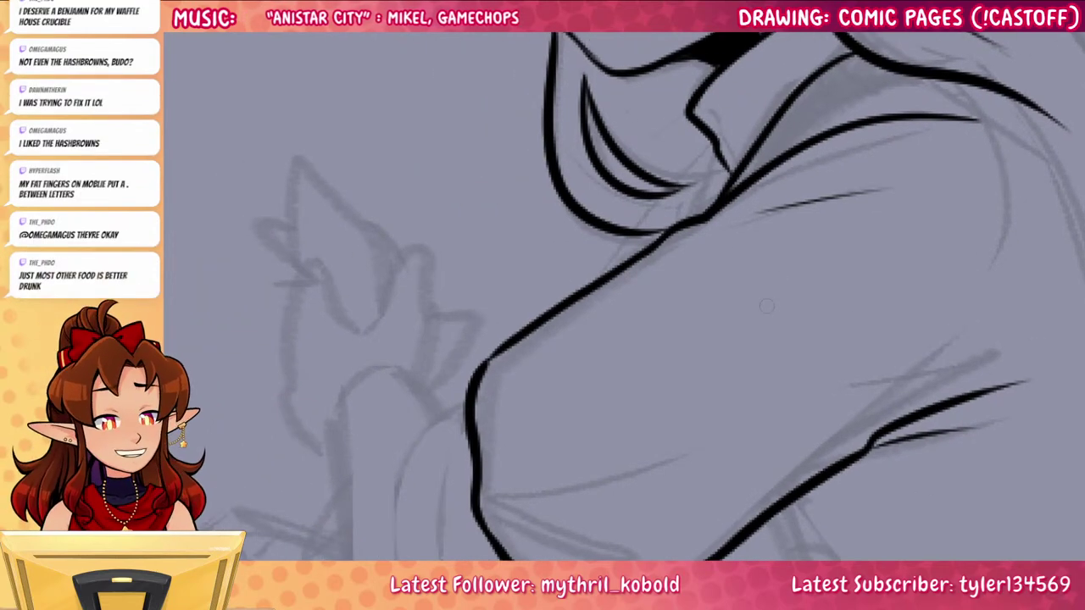
{"action": "left_click_drag", "start_coordinate": [689, 500], "coordinate": [795, 414]}
{"action": "mouse_move", "coordinate": [574, 322]}
{"action": "left_mouse_down"}
{"action": "mouse_move", "coordinate": [533, 318]}
{"action": "mouse_move", "coordinate": [535, 284]}
{"action": "mouse_move", "coordinate": [550, 429]}
{"action": "mouse_move", "coordinate": [596, 446]}
{"action": "mouse_move", "coordinate": [688, 411]}
{"action": "left_mouse_up"}
{"action": "key", "text": "ctrl+z"}
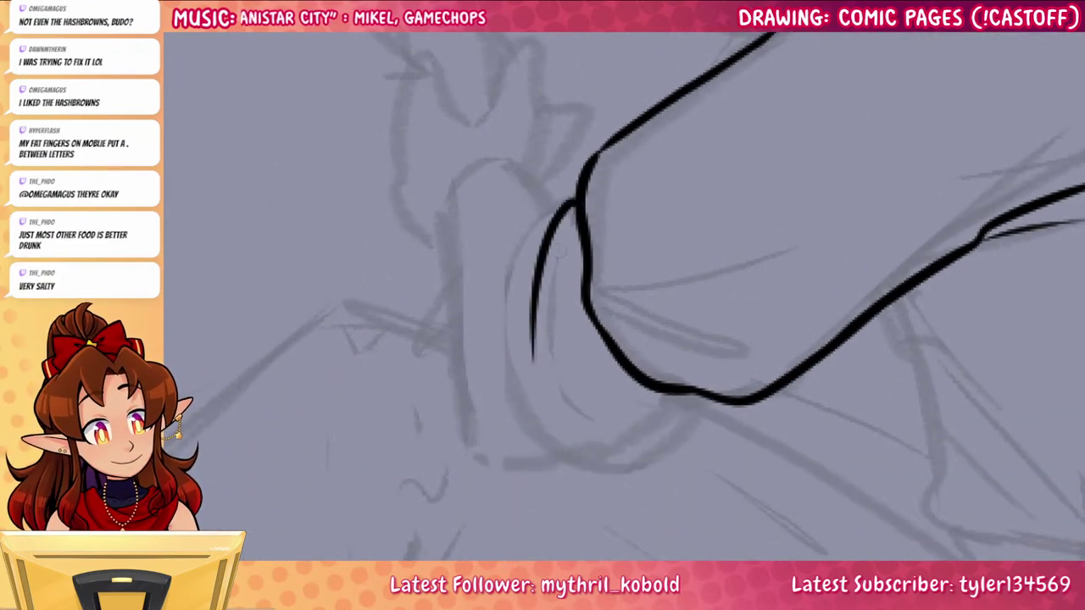
{"action": "mouse_move", "coordinate": [574, 205]}
{"action": "left_mouse_down"}
{"action": "mouse_move", "coordinate": [560, 468]}
{"action": "mouse_move", "coordinate": [625, 461]}
{"action": "mouse_move", "coordinate": [692, 395]}
{"action": "left_mouse_up"}
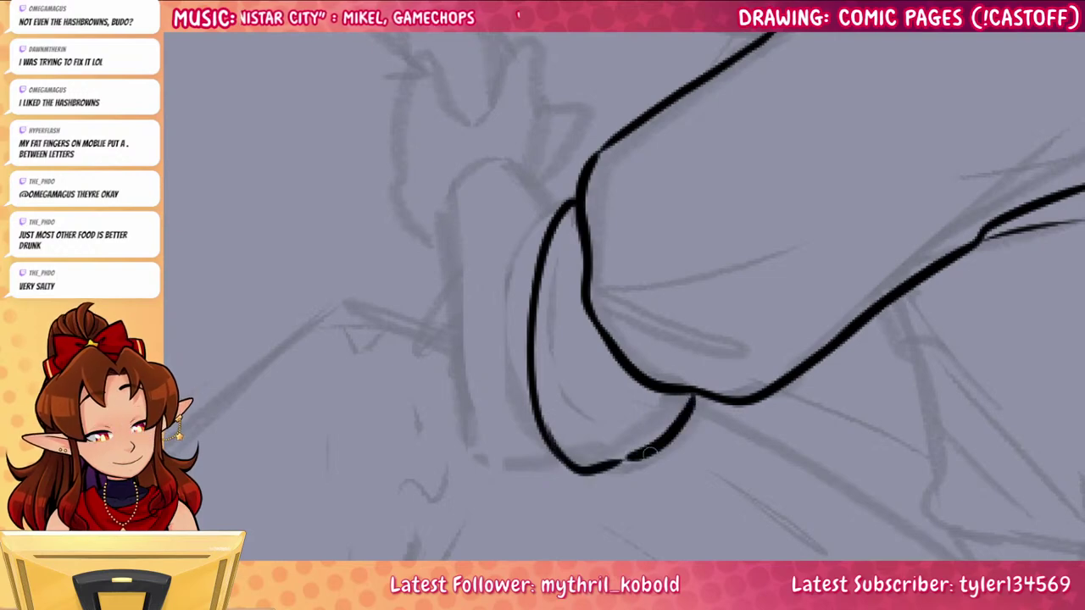
{"action": "left_click_drag", "start_coordinate": [586, 408], "coordinate": [603, 445]}
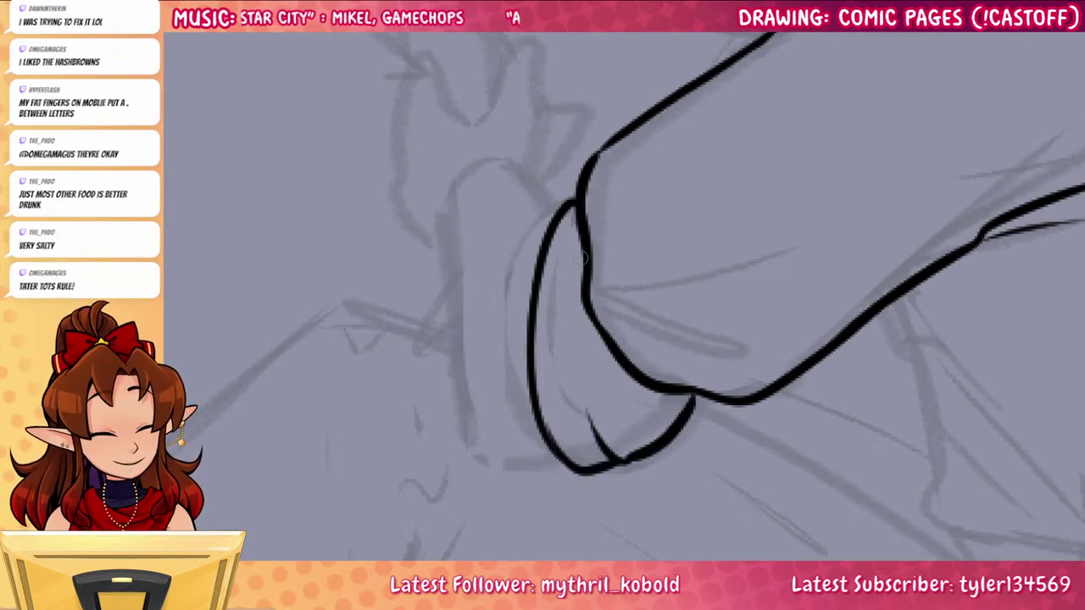
{"action": "left_click_drag", "start_coordinate": [582, 250], "coordinate": [628, 433]}
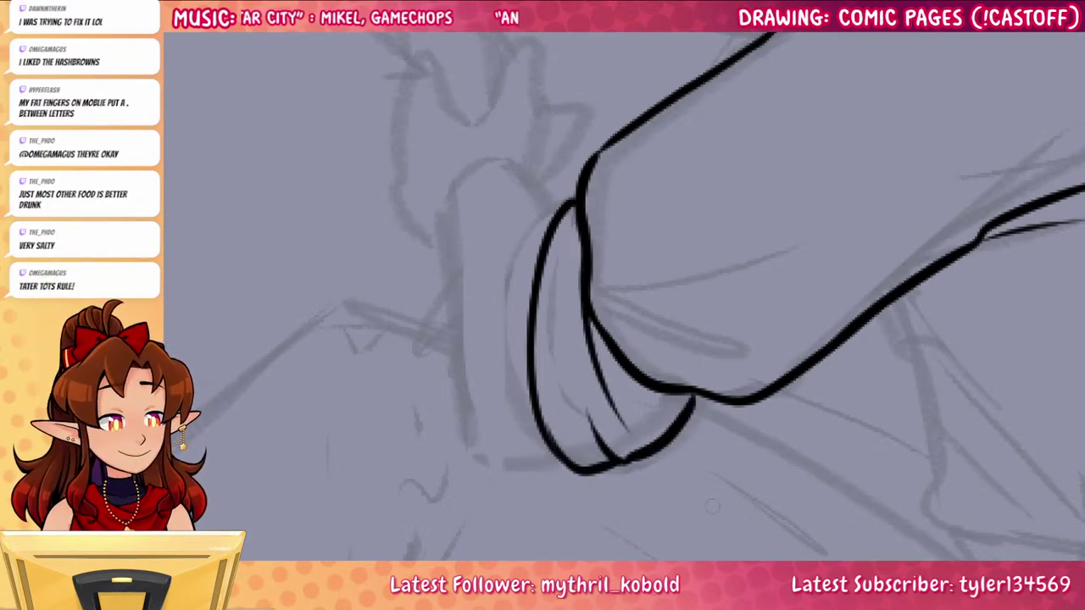
Ink the forearm sleeve extending from the cuff and the outline of the hand with its raised finger and thumb
{"action": "left_click_drag", "start_coordinate": [721, 425], "coordinate": [837, 449]}
{"action": "left_click_drag", "start_coordinate": [688, 252], "coordinate": [615, 209]}
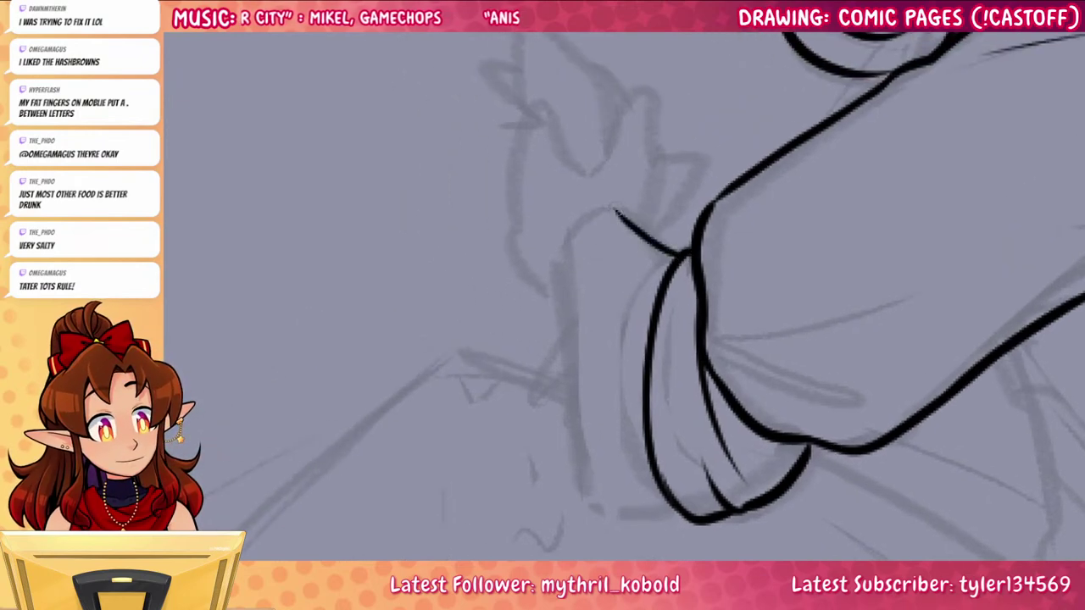
{"action": "mouse_move", "coordinate": [566, 251]}
{"action": "left_mouse_down"}
{"action": "mouse_move", "coordinate": [582, 485]}
{"action": "mouse_move", "coordinate": [635, 514]}
{"action": "mouse_move", "coordinate": [678, 508]}
{"action": "left_mouse_up"}
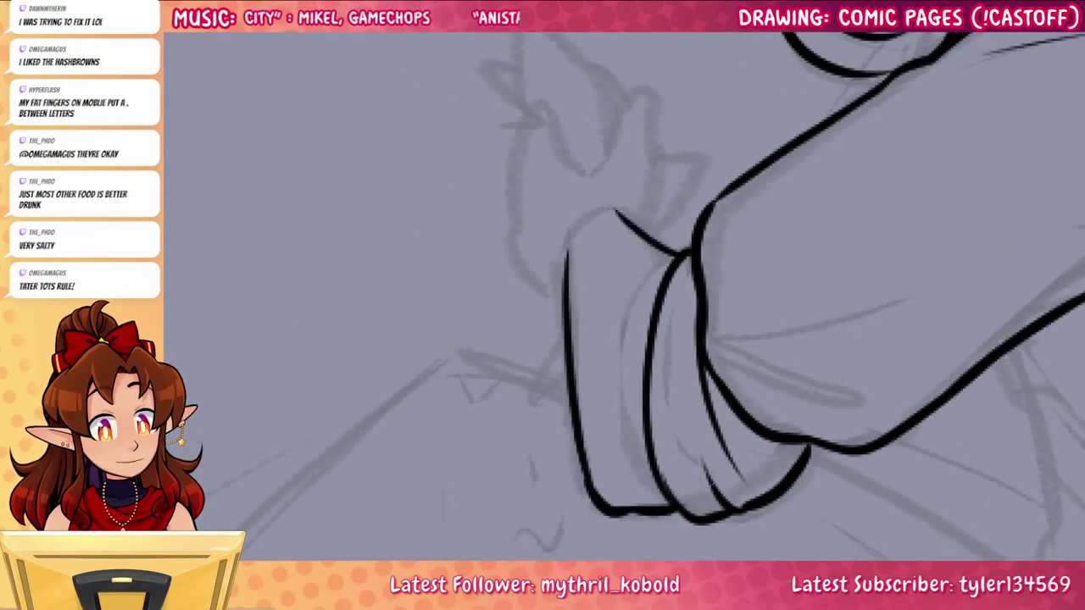
{"action": "left_click_drag", "start_coordinate": [788, 395], "coordinate": [804, 559]}
{"action": "mouse_move", "coordinate": [615, 363]}
{"action": "left_mouse_down"}
{"action": "mouse_move", "coordinate": [637, 293]}
{"action": "mouse_move", "coordinate": [636, 239]}
{"action": "mouse_move", "coordinate": [585, 301]}
{"action": "mouse_move", "coordinate": [547, 285]}
{"action": "mouse_move", "coordinate": [509, 246]}
{"action": "mouse_move", "coordinate": [490, 315]}
{"action": "mouse_move", "coordinate": [511, 395]}
{"action": "mouse_move", "coordinate": [553, 428]}
{"action": "left_mouse_up"}
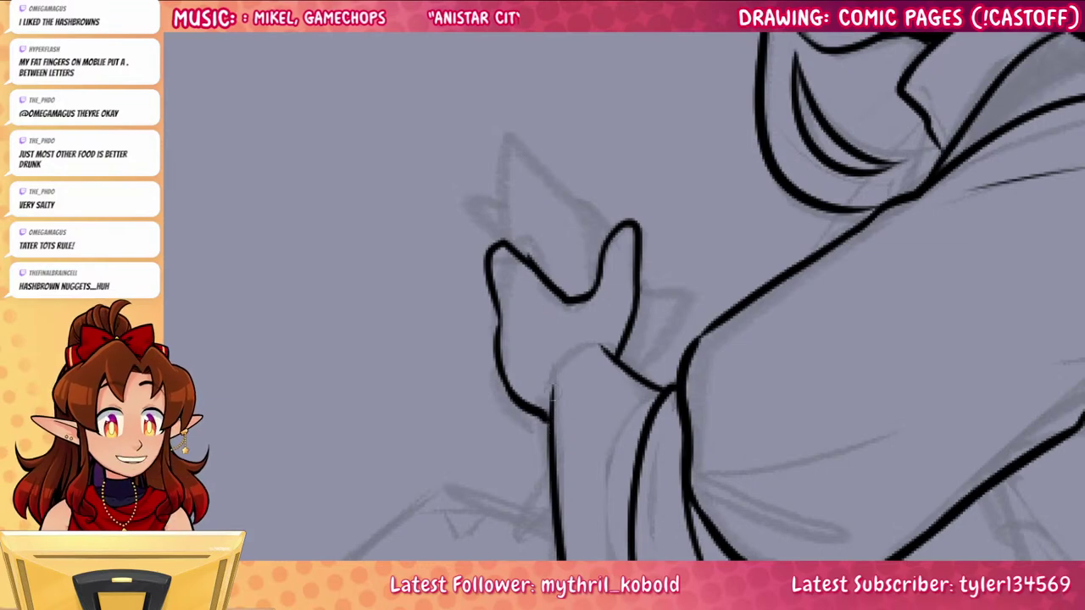
Ink the pointed wrapper held in the hand with small creases, and the jagged bitten edge of the food behind it
{"action": "mouse_move", "coordinate": [606, 242]}
{"action": "left_mouse_down"}
{"action": "mouse_move", "coordinate": [594, 217]}
{"action": "mouse_move", "coordinate": [503, 228]}
{"action": "mouse_move", "coordinate": [505, 247]}
{"action": "mouse_move", "coordinate": [469, 220]}
{"action": "mouse_move", "coordinate": [486, 249]}
{"action": "left_mouse_up"}
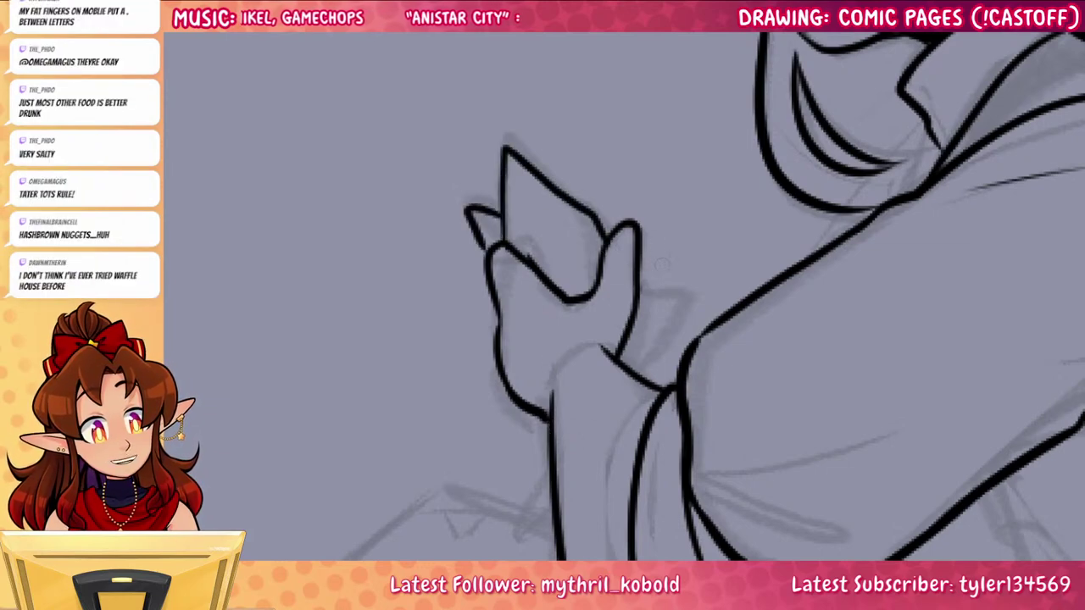
{"action": "mouse_move", "coordinate": [637, 281]}
{"action": "left_mouse_down"}
{"action": "mouse_move", "coordinate": [695, 277]}
{"action": "mouse_move", "coordinate": [662, 343]}
{"action": "mouse_move", "coordinate": [627, 362]}
{"action": "left_mouse_up"}
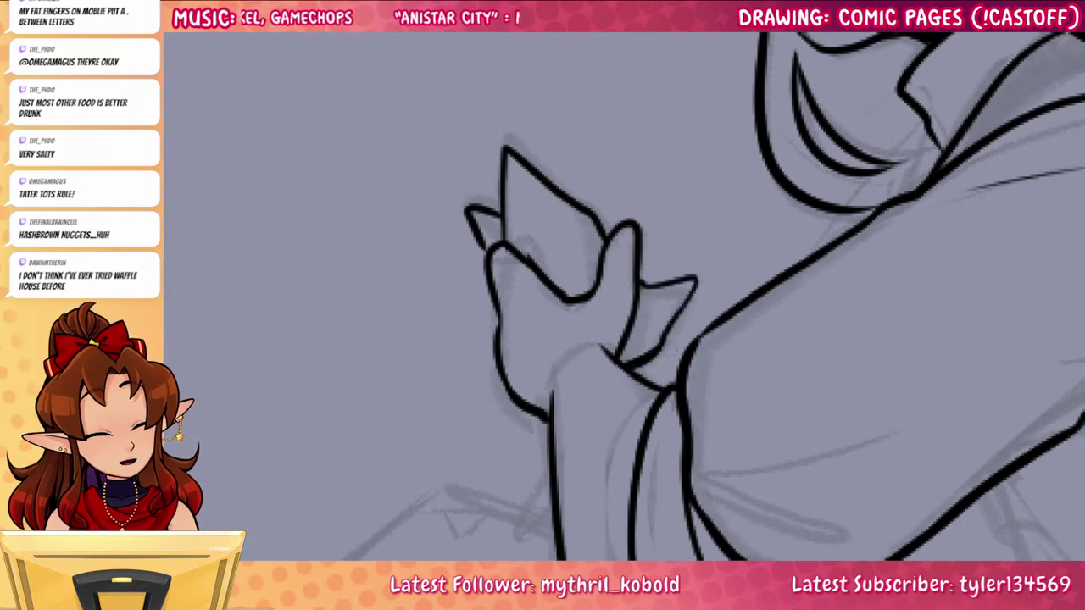
{"action": "left_click_drag", "start_coordinate": [524, 225], "coordinate": [549, 284]}
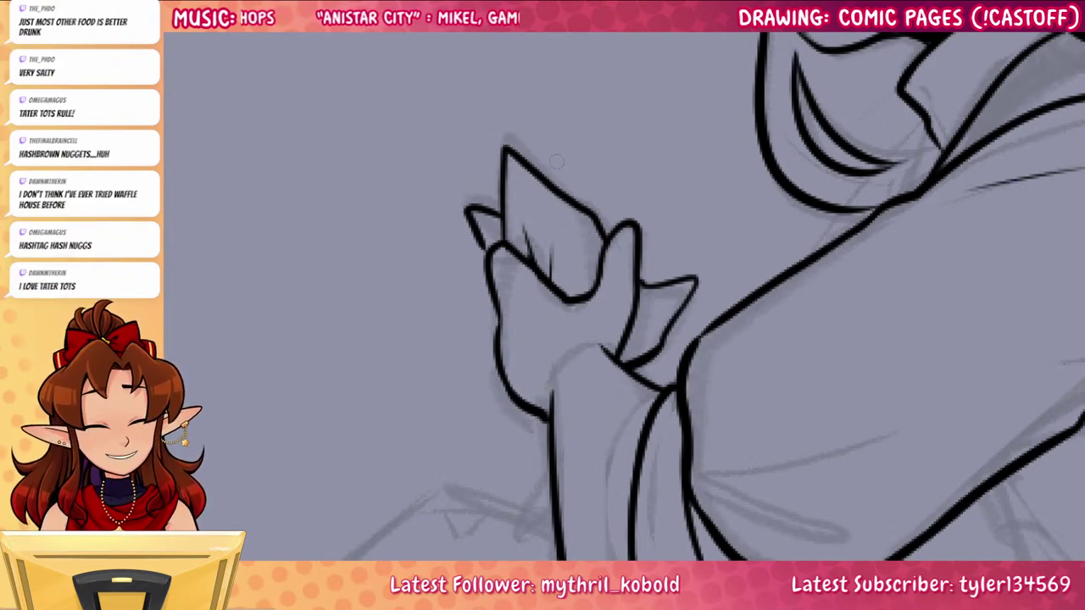
{"action": "mouse_move", "coordinate": [547, 185]}
{"action": "left_mouse_down"}
{"action": "mouse_move", "coordinate": [554, 175]}
{"action": "mouse_move", "coordinate": [612, 195]}
{"action": "mouse_move", "coordinate": [666, 285]}
{"action": "left_mouse_up"}
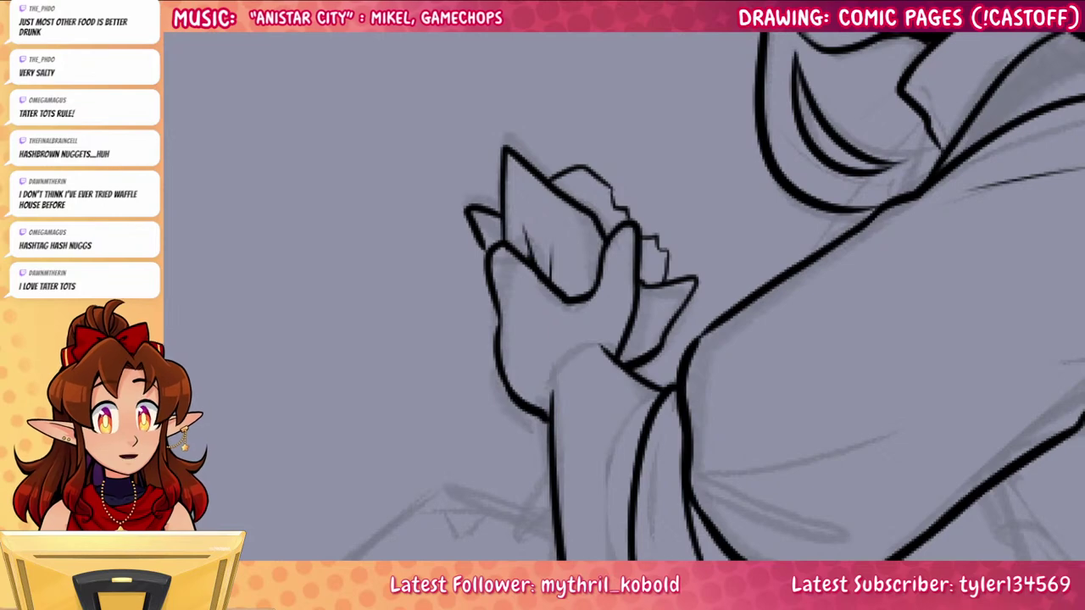
Fill the hair lock and the area behind the chin with solid black, leaving a thin light line under the jaw
{"action": "left_click_drag", "start_coordinate": [1011, 341], "coordinate": [981, 484]}
{"action": "left_click_drag", "start_coordinate": [1021, 415], "coordinate": [944, 514]}
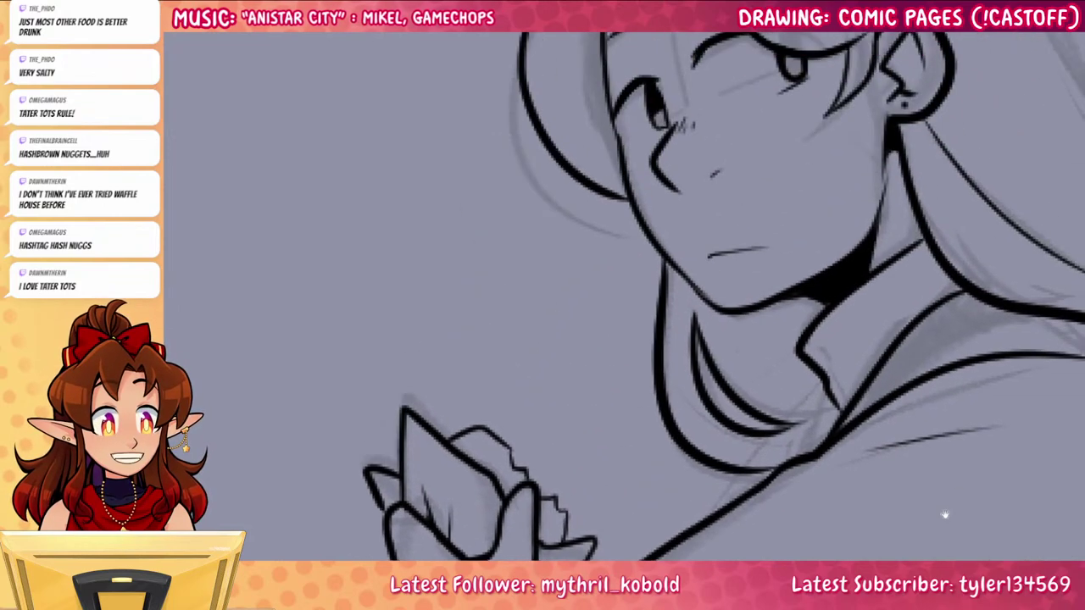
{"action": "left_click", "coordinate": [777, 362]}
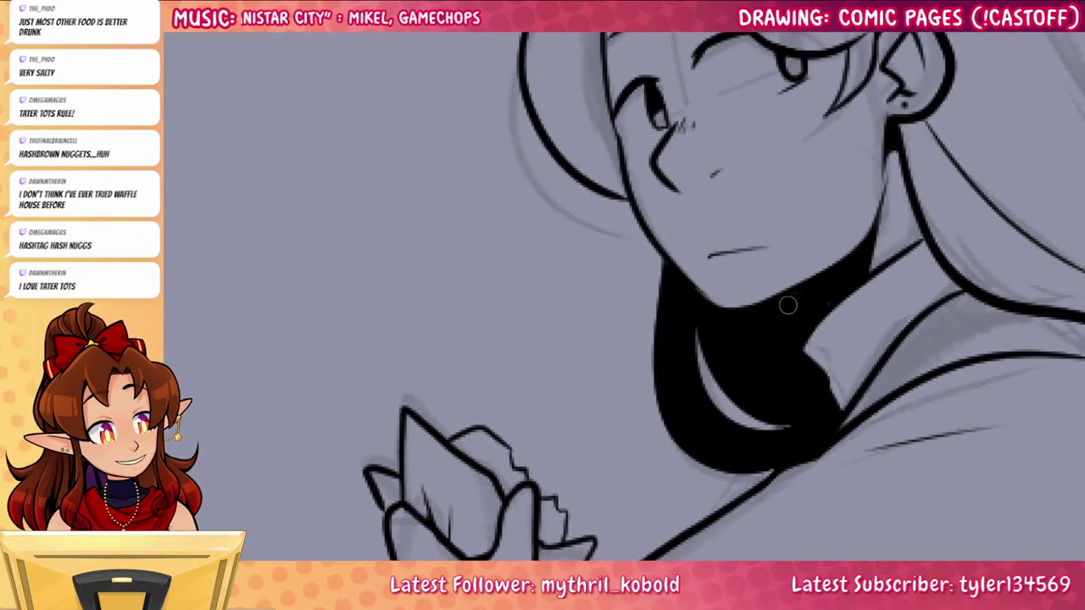
{"action": "left_click_drag", "start_coordinate": [947, 392], "coordinate": [752, 364]}
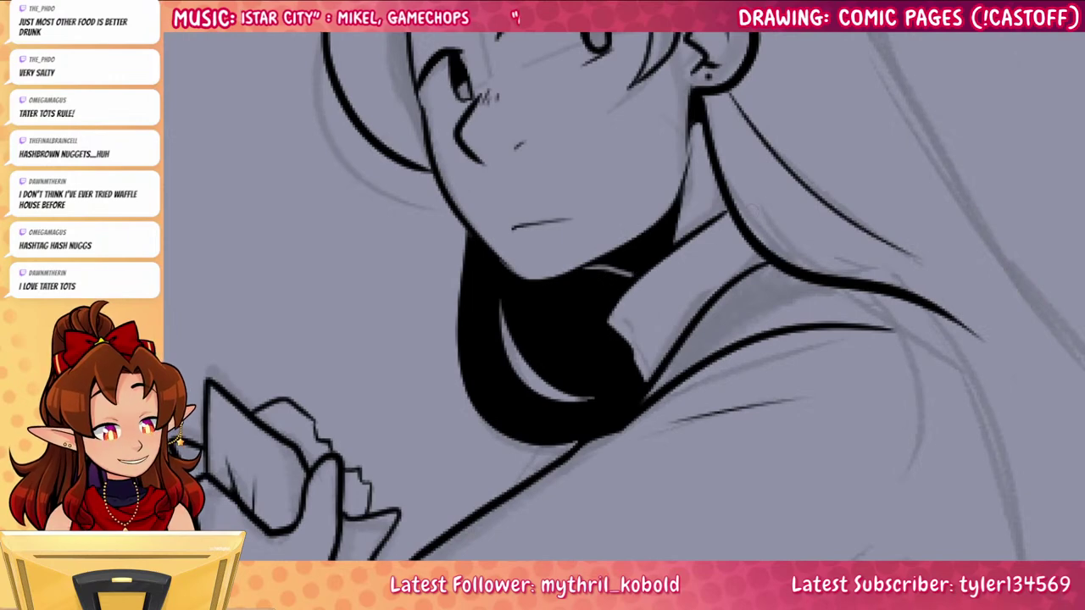
{"action": "left_click_drag", "start_coordinate": [793, 437], "coordinate": [769, 414]}
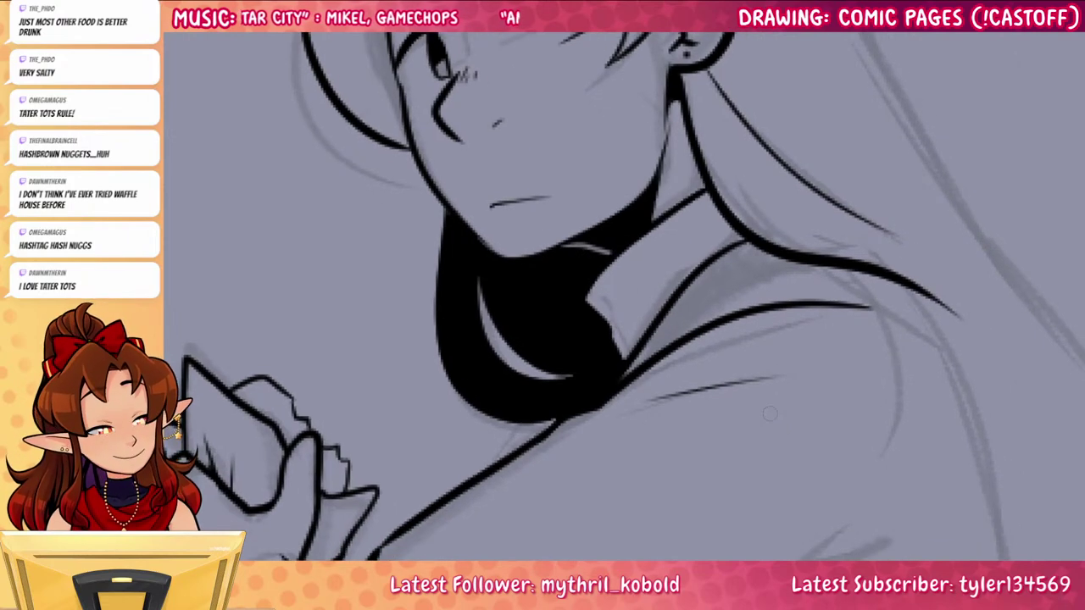
Ink the raised knee with its front edge down to the trouser hem and the long thigh line back toward the hip
{"action": "scroll", "coordinate": [564, 367], "scroll_direction": "down", "scroll_amount": 6}
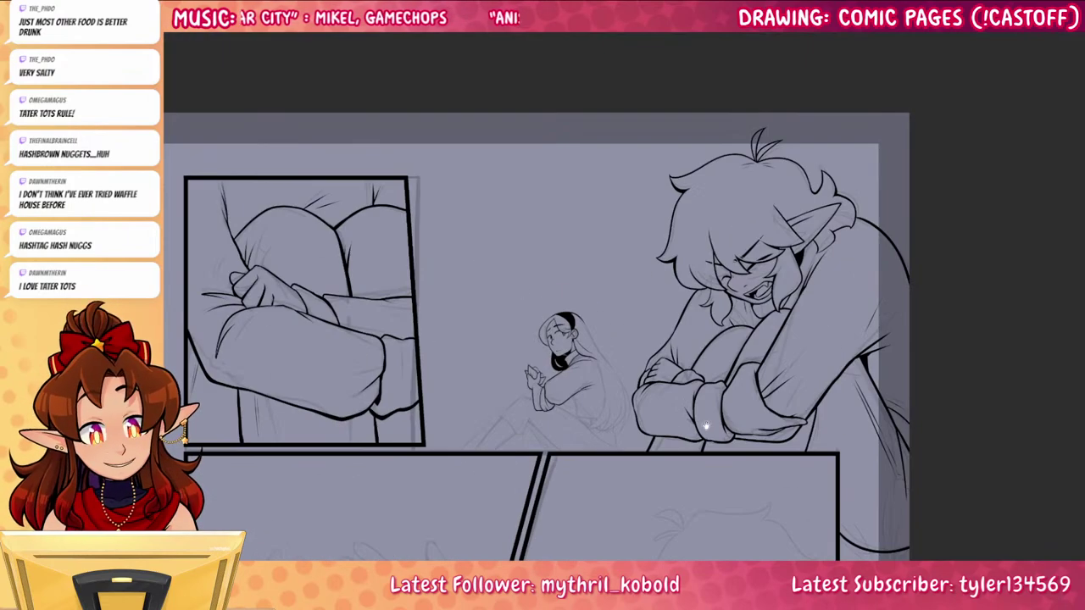
{"action": "left_click_drag", "start_coordinate": [706, 426], "coordinate": [693, 391]}
{"action": "scroll", "coordinate": [568, 358], "scroll_direction": "up", "scroll_amount": 3}
{"action": "left_click_drag", "start_coordinate": [624, 446], "coordinate": [727, 392]}
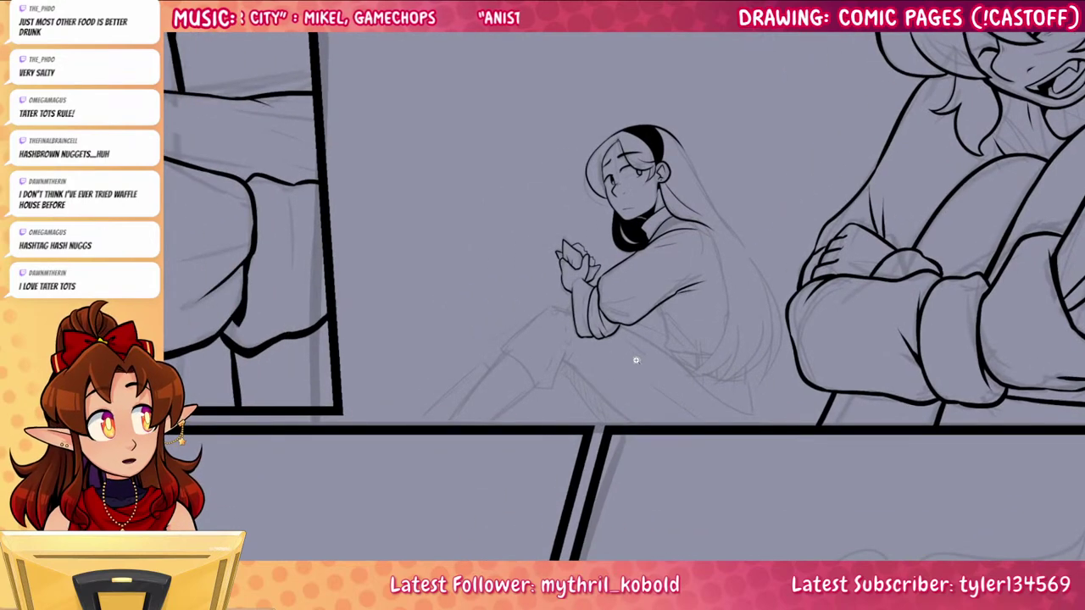
{"action": "scroll", "coordinate": [637, 360], "scroll_direction": "up", "scroll_amount": 3}
{"action": "left_click_drag", "start_coordinate": [659, 404], "coordinate": [722, 409]}
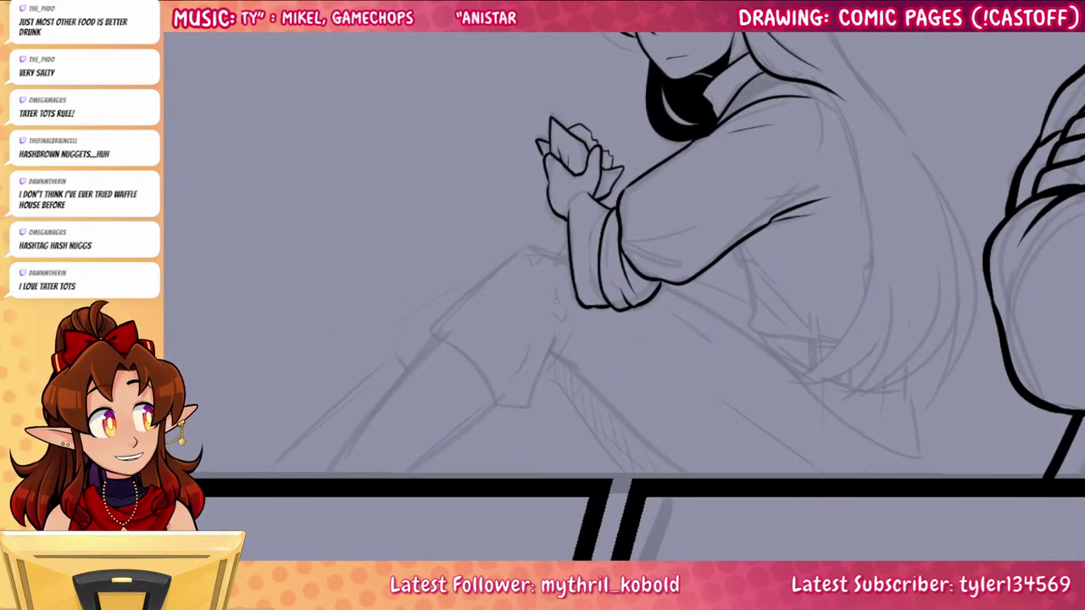
{"action": "left_click_drag", "start_coordinate": [556, 301], "coordinate": [541, 315]}
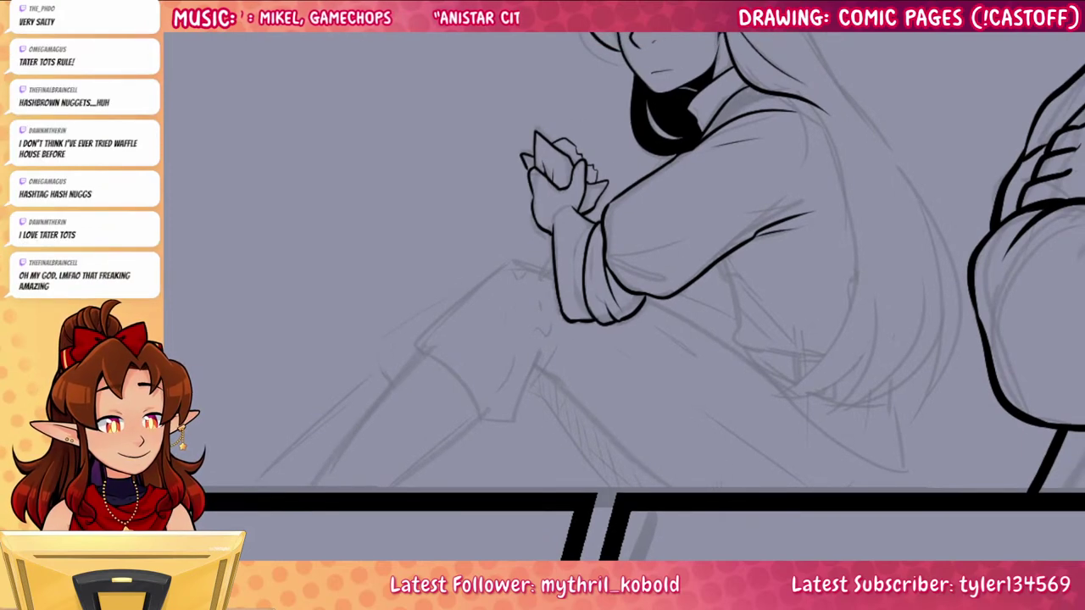
{"action": "mouse_move", "coordinate": [529, 264]}
{"action": "left_mouse_down"}
{"action": "mouse_move", "coordinate": [757, 379]}
{"action": "mouse_move", "coordinate": [794, 417]}
{"action": "left_mouse_up"}
{"action": "key", "text": "ctrl+z"}
{"action": "mouse_move", "coordinate": [551, 270]}
{"action": "left_mouse_down"}
{"action": "mouse_move", "coordinate": [503, 270]}
{"action": "mouse_move", "coordinate": [416, 344]}
{"action": "mouse_move", "coordinate": [418, 363]}
{"action": "mouse_move", "coordinate": [500, 426]}
{"action": "mouse_move", "coordinate": [514, 416]}
{"action": "mouse_move", "coordinate": [544, 315]}
{"action": "left_mouse_up"}
{"action": "key", "text": "ctrl+z"}
Ink the trouser hem below the knee and a thickened line for the thigh's underside down to the panel border
{"action": "mouse_move", "coordinate": [479, 424]}
{"action": "left_mouse_down"}
{"action": "mouse_move", "coordinate": [539, 373]}
{"action": "mouse_move", "coordinate": [544, 306]}
{"action": "mouse_move", "coordinate": [534, 383]}
{"action": "mouse_move", "coordinate": [654, 491]}
{"action": "left_mouse_up"}
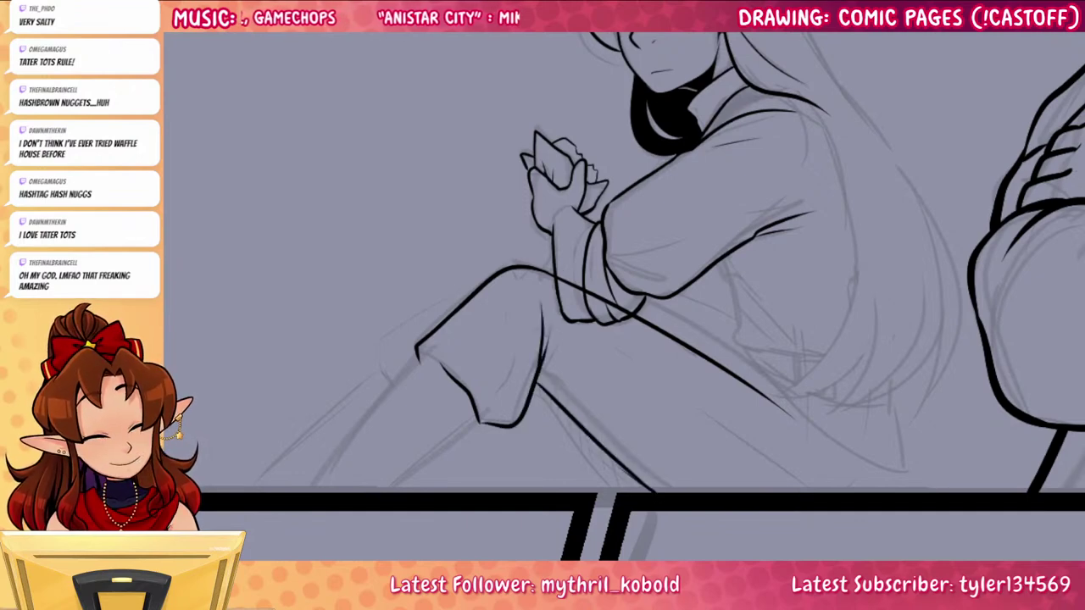
{"action": "key", "text": "ctrl+z"}
{"action": "left_click_drag", "start_coordinate": [535, 384], "coordinate": [654, 493]}
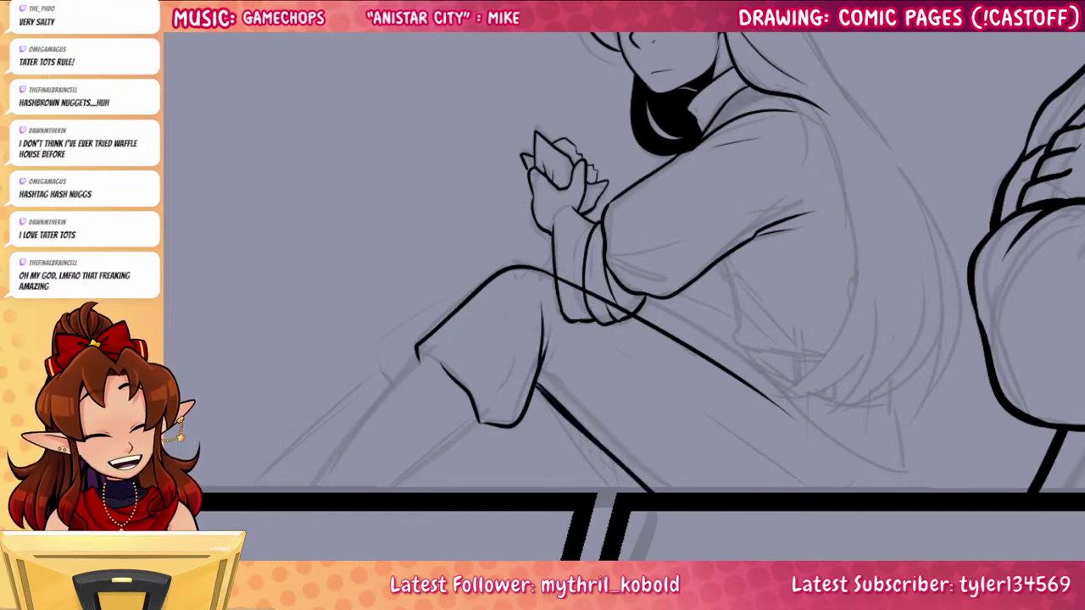
{"action": "left_click_drag", "start_coordinate": [536, 383], "coordinate": [584, 432]}
Erase the cuff and forearm lines overlapping the thigh and redraw the thigh line in front of the arm
{"action": "mouse_move", "coordinate": [561, 313]}
{"action": "left_mouse_down"}
{"action": "mouse_move", "coordinate": [564, 323]}
{"action": "mouse_move", "coordinate": [608, 320]}
{"action": "left_mouse_up"}
{"action": "key", "text": "ctrl+z"}
{"action": "left_click_drag", "start_coordinate": [561, 307], "coordinate": [557, 286]}
{"action": "left_click_drag", "start_coordinate": [586, 299], "coordinate": [622, 317]}
{"action": "left_click_drag", "start_coordinate": [556, 284], "coordinate": [628, 318]}
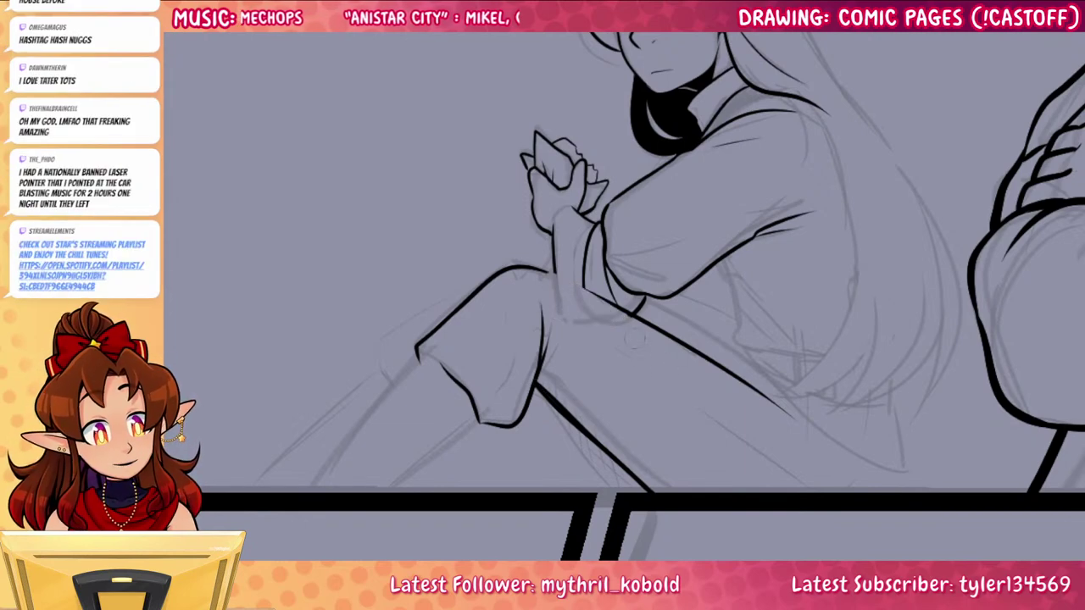
{"action": "key", "text": "ctrl+z"}
{"action": "left_click_drag", "start_coordinate": [555, 284], "coordinate": [629, 320]}
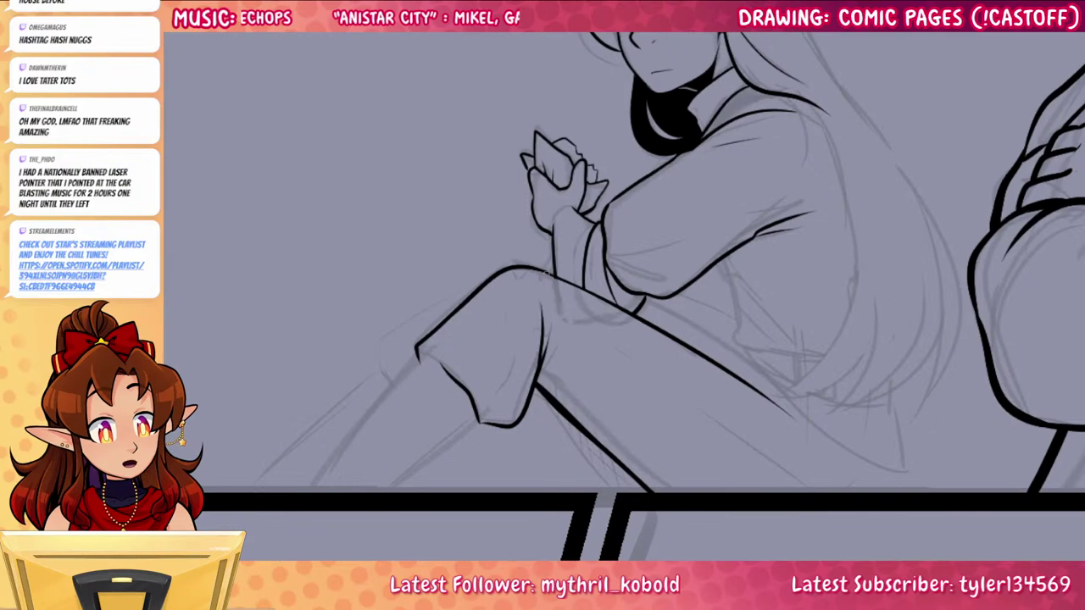
{"action": "left_click_drag", "start_coordinate": [548, 273], "coordinate": [678, 343]}
Ink the front and back lines of the lower leg from the trouser hem down to the panel border
{"action": "mouse_move", "coordinate": [423, 362]}
{"action": "left_mouse_down"}
{"action": "mouse_move", "coordinate": [446, 370]}
{"action": "mouse_move", "coordinate": [318, 491]}
{"action": "mouse_move", "coordinate": [394, 401]}
{"action": "mouse_move", "coordinate": [310, 492]}
{"action": "left_mouse_up"}
{"action": "key", "text": "ctrl+z"}
{"action": "mouse_move", "coordinate": [481, 421]}
{"action": "left_mouse_down"}
{"action": "mouse_move", "coordinate": [478, 439]}
{"action": "mouse_move", "coordinate": [401, 507]}
{"action": "left_mouse_up"}
{"action": "key", "text": "ctrl+z"}
{"action": "key", "text": "ctrl+z"}
{"action": "left_click_drag", "start_coordinate": [479, 423], "coordinate": [383, 494]}
{"action": "key", "text": "ctrl+z"}
{"action": "left_click_drag", "start_coordinate": [478, 422], "coordinate": [491, 425]}
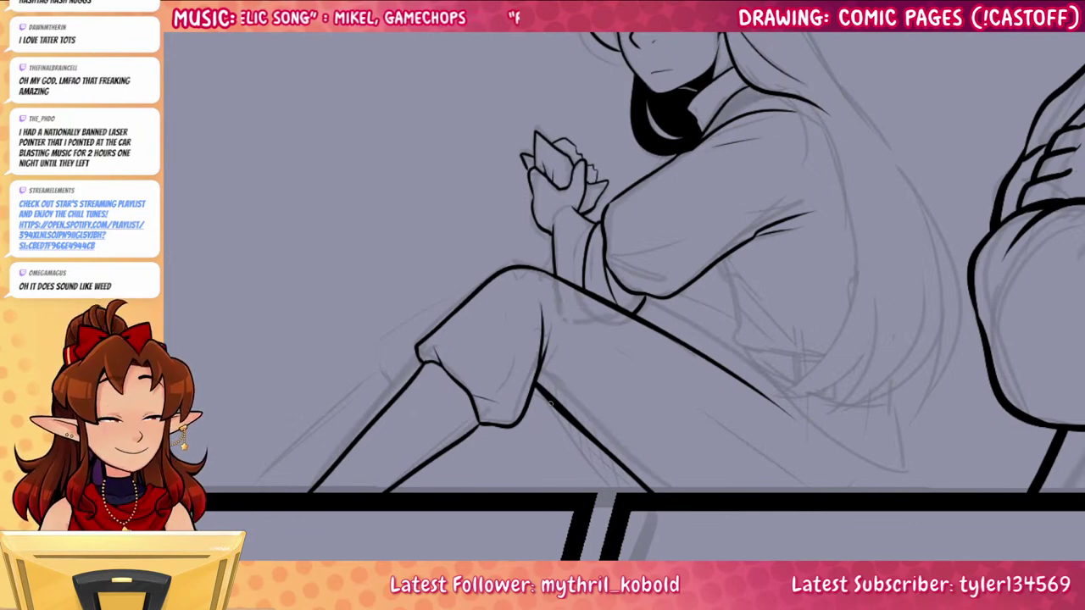
Ink a short curve at the girl's seat where it meets the panel border
{"action": "left_click_drag", "start_coordinate": [951, 439], "coordinate": [918, 395]}
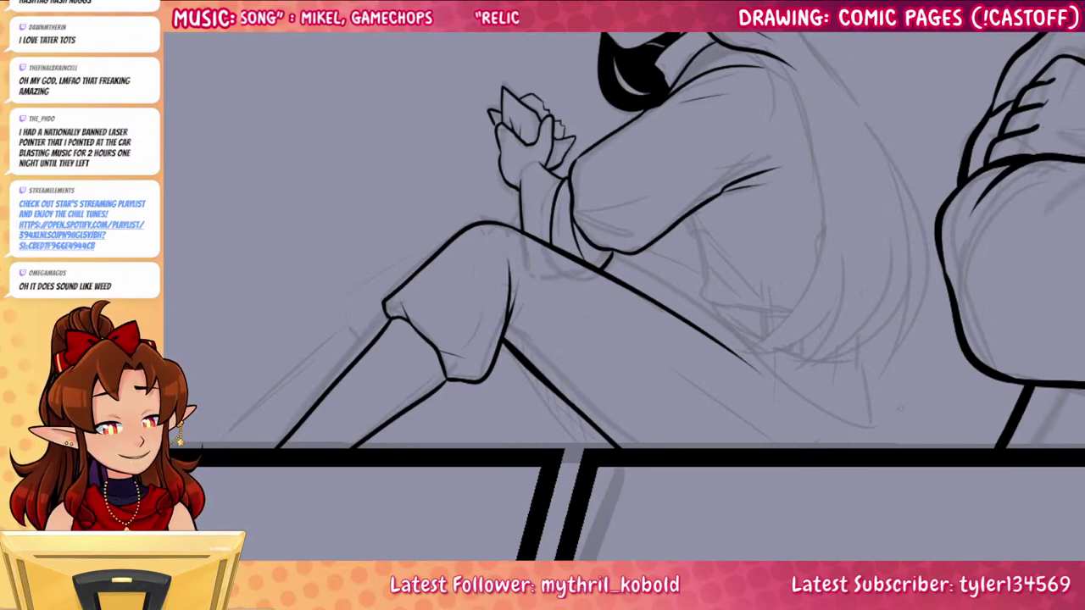
{"action": "mouse_move", "coordinate": [805, 460]}
{"action": "left_mouse_down"}
{"action": "mouse_move", "coordinate": [718, 445]}
{"action": "mouse_move", "coordinate": [757, 451]}
{"action": "left_mouse_up"}
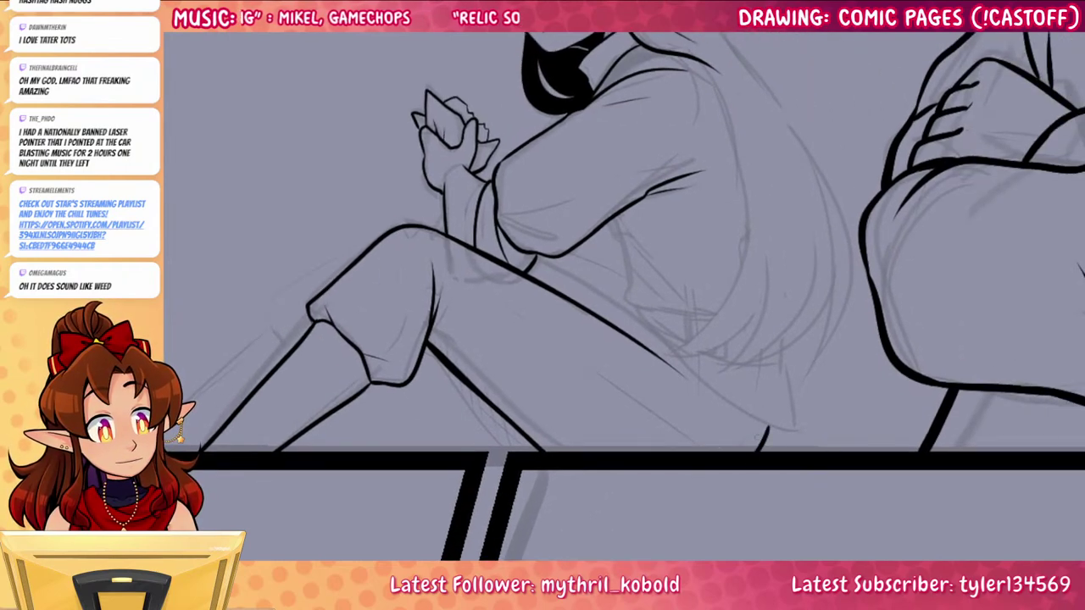
{"action": "scroll", "coordinate": [793, 420], "scroll_direction": "up", "scroll_amount": 4}
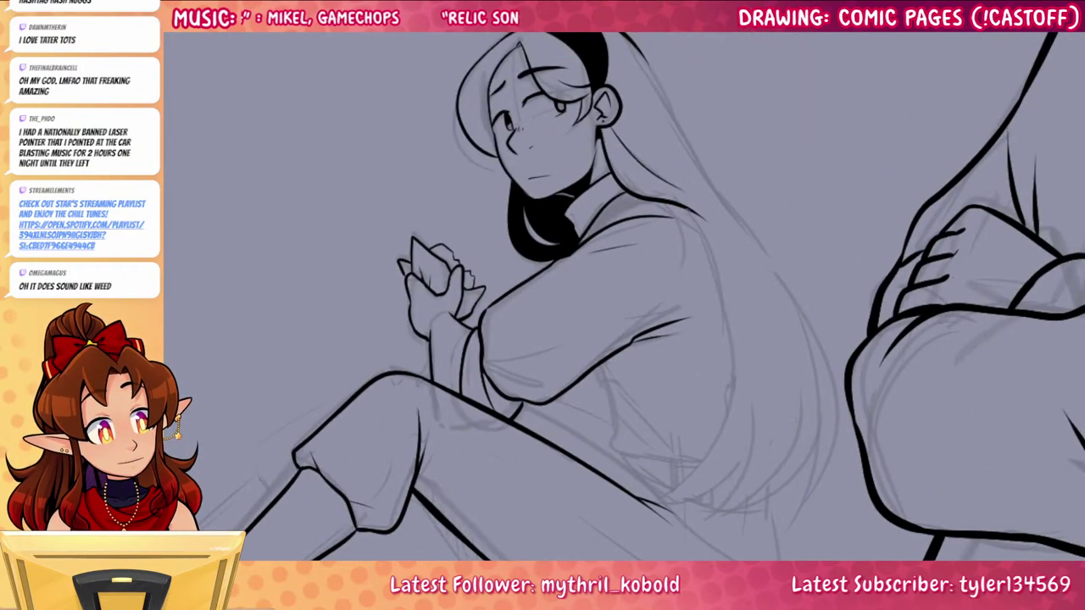
Ink the girl's long hair falling down her back, with inner and outer contours ending in pointed tips near her waist
{"action": "mouse_move", "coordinate": [688, 208]}
{"action": "left_mouse_down"}
{"action": "mouse_move", "coordinate": [732, 367]}
{"action": "mouse_move", "coordinate": [677, 479]}
{"action": "left_mouse_up"}
{"action": "key", "text": "ctrl+z"}
{"action": "mouse_move", "coordinate": [690, 209]}
{"action": "left_mouse_down"}
{"action": "mouse_move", "coordinate": [736, 424]}
{"action": "mouse_move", "coordinate": [672, 491]}
{"action": "mouse_move", "coordinate": [756, 407]}
{"action": "mouse_move", "coordinate": [717, 517]}
{"action": "mouse_move", "coordinate": [844, 399]}
{"action": "left_mouse_up"}
{"action": "left_click_drag", "start_coordinate": [634, 38], "coordinate": [704, 187]}
{"action": "mouse_move", "coordinate": [685, 147]}
{"action": "left_mouse_down"}
{"action": "mouse_move", "coordinate": [840, 416]}
{"action": "mouse_move", "coordinate": [839, 446]}
{"action": "mouse_move", "coordinate": [710, 464]}
{"action": "left_mouse_up"}
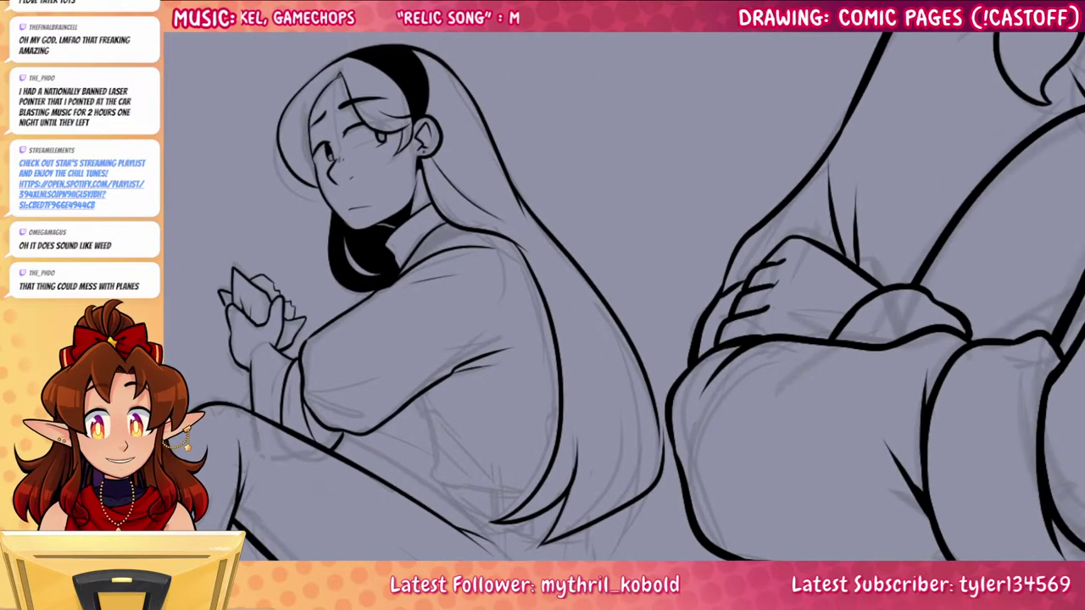
Examine the inked girl and her long hair against the foreground figure and the surrounding panels
{"action": "left_click_drag", "start_coordinate": [484, 302], "coordinate": [428, 305]}
{"action": "left_click_drag", "start_coordinate": [686, 280], "coordinate": [720, 300]}
{"action": "left_click_drag", "start_coordinate": [861, 413], "coordinate": [827, 456]}
{"action": "left_click_drag", "start_coordinate": [788, 384], "coordinate": [795, 399]}
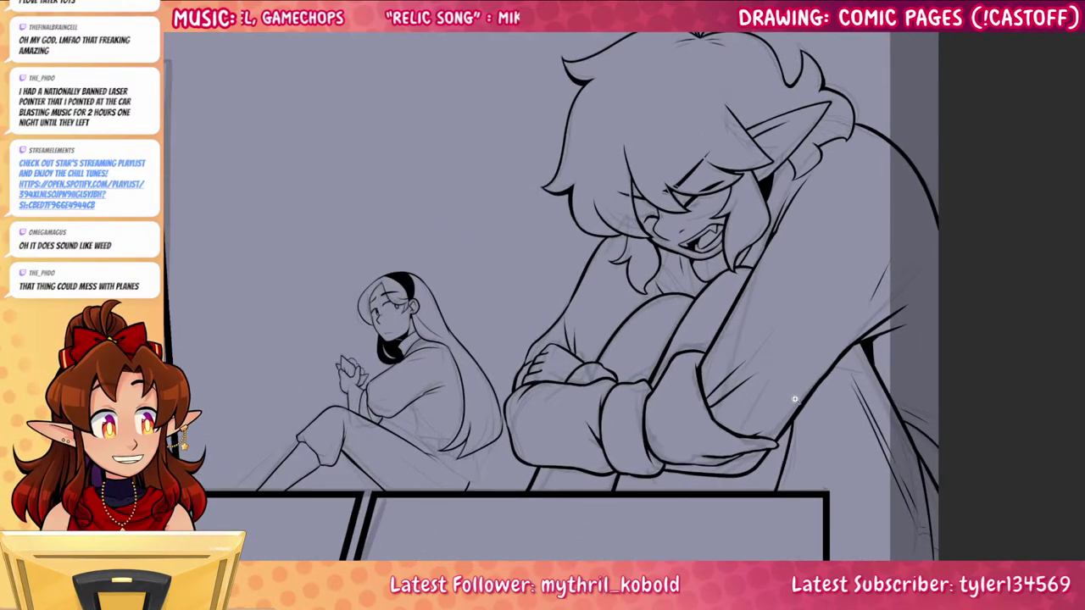
{"action": "mouse_move", "coordinate": [782, 437]}
{"action": "left_mouse_down"}
{"action": "mouse_move", "coordinate": [789, 431]}
{"action": "mouse_move", "coordinate": [774, 440]}
{"action": "mouse_move", "coordinate": [774, 474]}
{"action": "mouse_move", "coordinate": [777, 459]}
{"action": "left_mouse_up"}
{"action": "left_click_drag", "start_coordinate": [821, 415], "coordinate": [831, 434]}
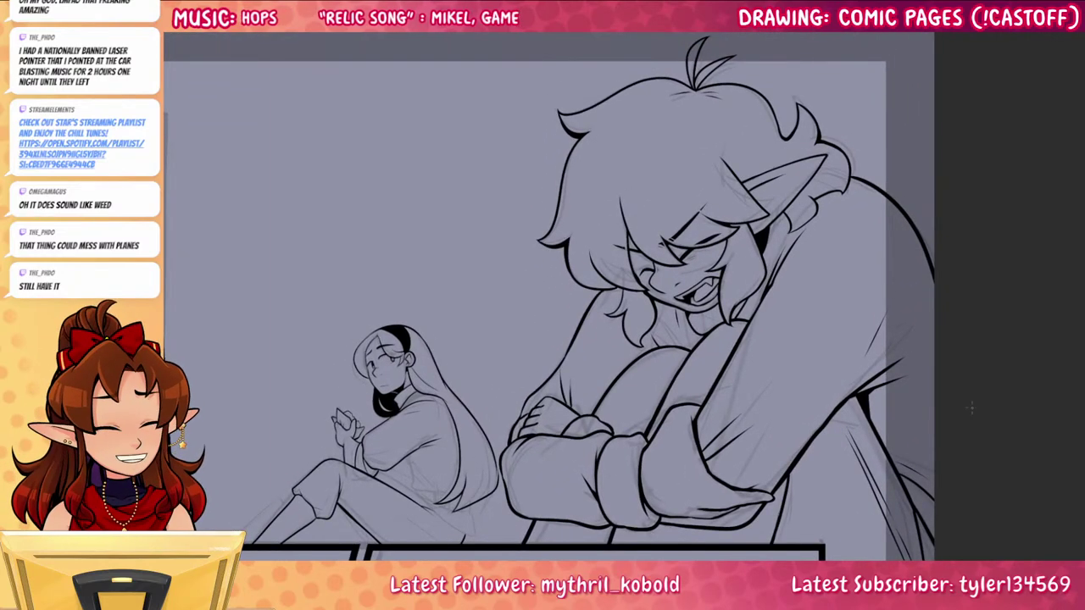
{"action": "mouse_move", "coordinate": [790, 410]}
{"action": "left_mouse_down"}
{"action": "mouse_move", "coordinate": [825, 442]}
{"action": "mouse_move", "coordinate": [876, 382]}
{"action": "left_mouse_up"}
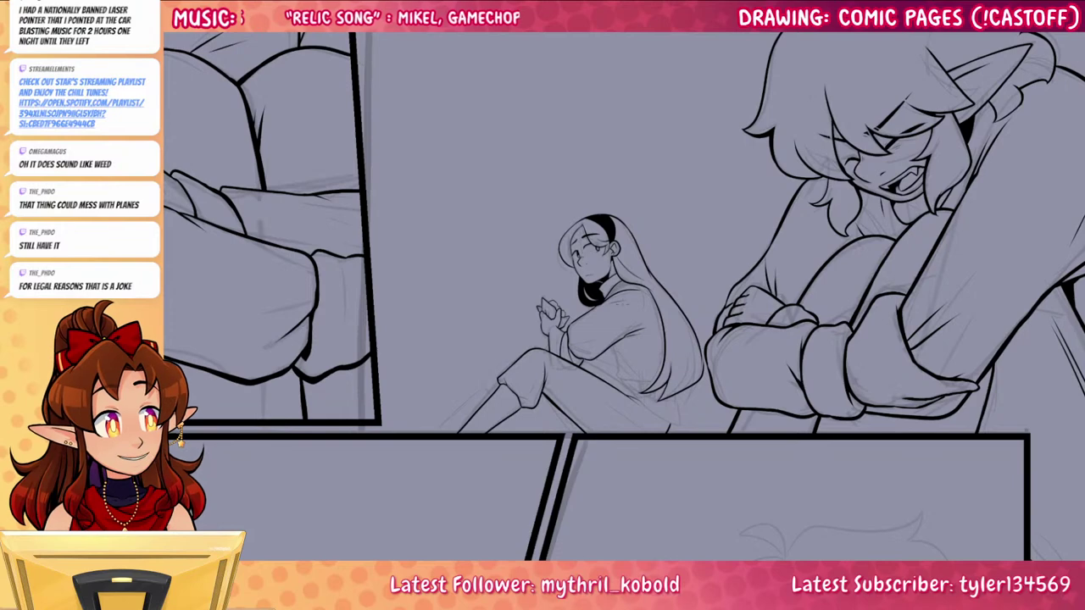
{"action": "left_click_drag", "start_coordinate": [959, 400], "coordinate": [903, 428]}
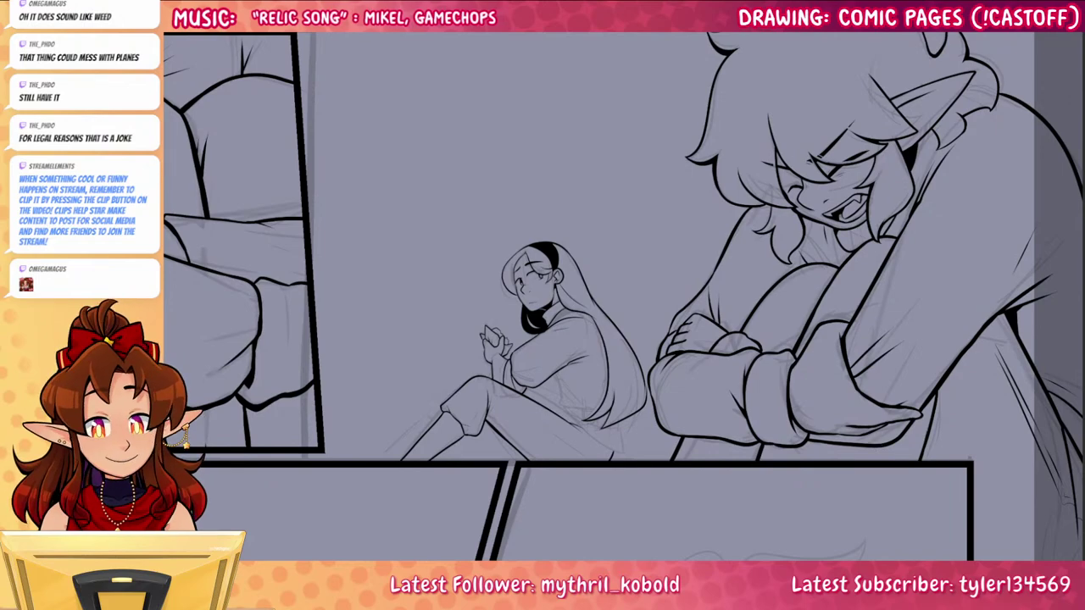
Ink the shirt's front edge and gathered lower edge behind the elbow, and sharpen the lowest hair tip
{"action": "scroll", "coordinate": [620, 362], "scroll_direction": "up", "scroll_amount": 2}
{"action": "left_click_drag", "start_coordinate": [620, 398], "coordinate": [640, 287]}
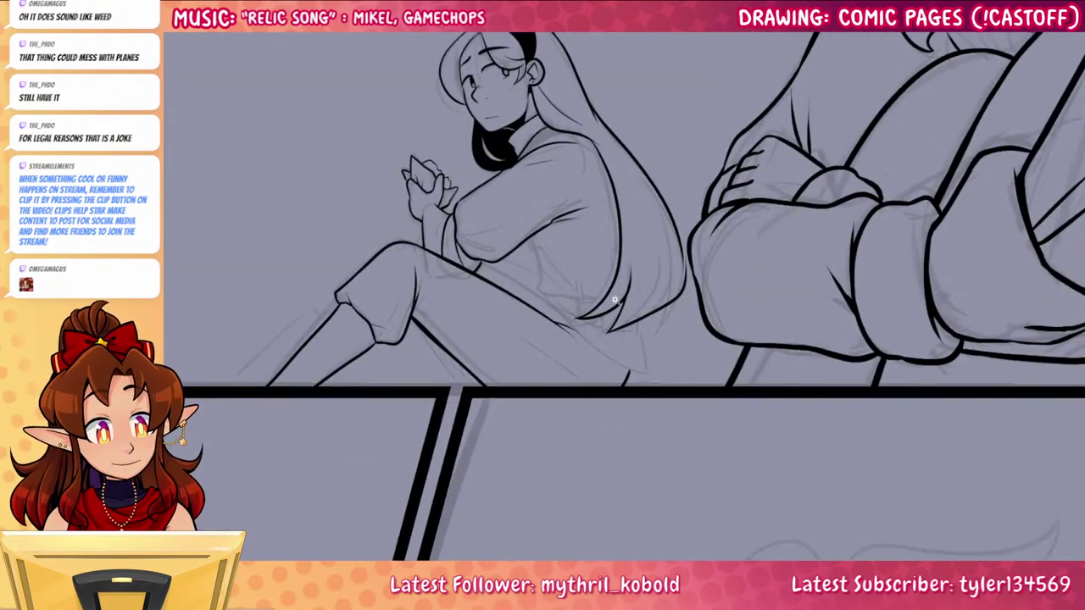
{"action": "scroll", "coordinate": [640, 286], "scroll_direction": "up", "scroll_amount": 6}
{"action": "mouse_move", "coordinate": [371, 145]}
{"action": "left_mouse_down"}
{"action": "mouse_move", "coordinate": [485, 338]}
{"action": "mouse_move", "coordinate": [592, 323]}
{"action": "mouse_move", "coordinate": [606, 333]}
{"action": "left_mouse_up"}
{"action": "mouse_move", "coordinate": [699, 363]}
{"action": "left_mouse_down"}
{"action": "mouse_move", "coordinate": [724, 416]}
{"action": "mouse_move", "coordinate": [680, 433]}
{"action": "mouse_move", "coordinate": [644, 496]}
{"action": "mouse_move", "coordinate": [753, 441]}
{"action": "left_mouse_up"}
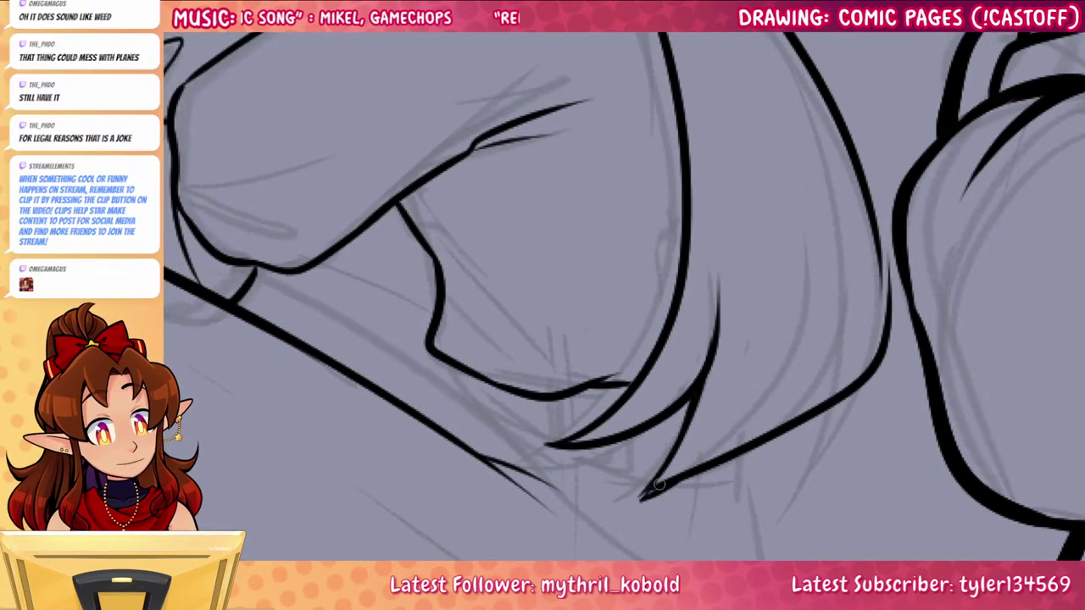
{"action": "key", "text": "ctrl+z"}
{"action": "left_click_drag", "start_coordinate": [642, 494], "coordinate": [660, 486]}
Ink the waistband under the shirt and the flared garment hem below it, passing behind the hair tips
{"action": "left_click_drag", "start_coordinate": [901, 453], "coordinate": [889, 345]}
{"action": "scroll", "coordinate": [889, 345], "scroll_direction": "down", "scroll_amount": 2}
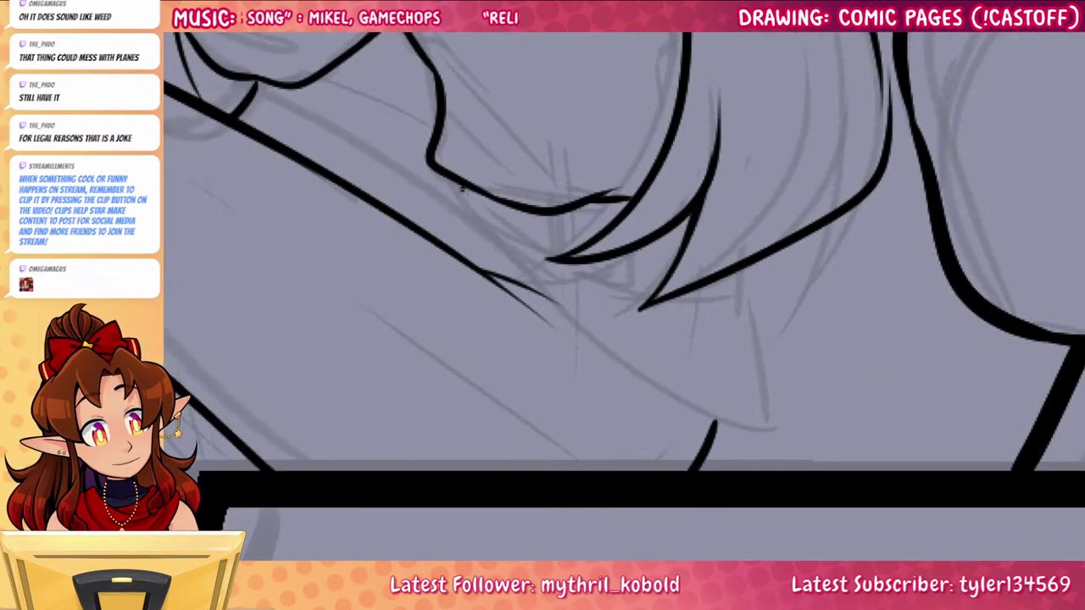
{"action": "mouse_move", "coordinate": [458, 182]}
{"action": "left_mouse_down"}
{"action": "mouse_move", "coordinate": [570, 251]}
{"action": "mouse_move", "coordinate": [668, 285]}
{"action": "mouse_move", "coordinate": [767, 301]}
{"action": "mouse_move", "coordinate": [784, 248]}
{"action": "left_mouse_up"}
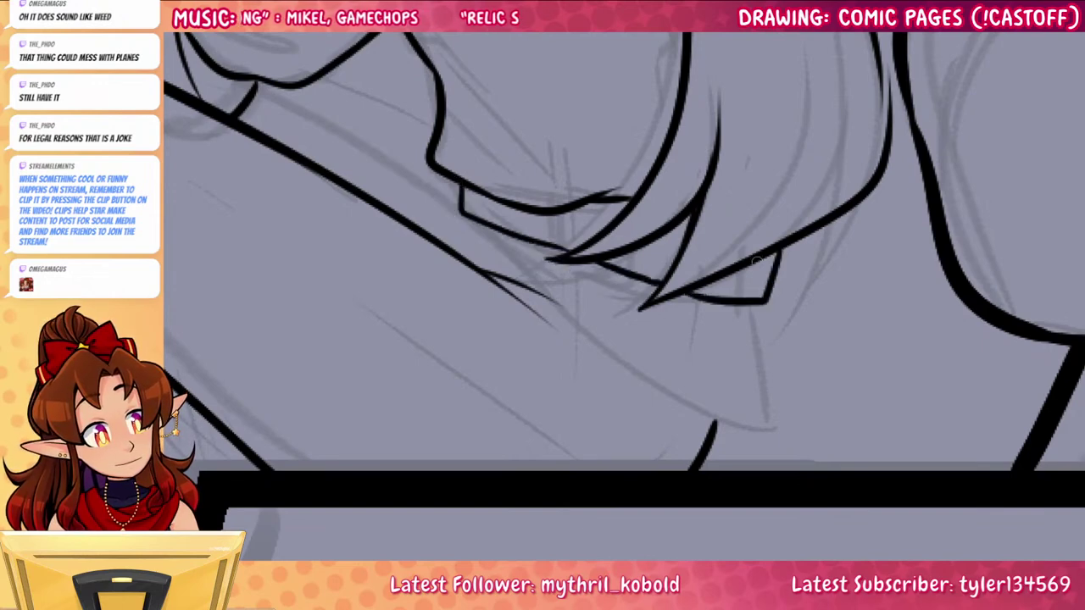
{"action": "mouse_move", "coordinate": [765, 303]}
{"action": "left_mouse_down"}
{"action": "mouse_move", "coordinate": [806, 431]}
{"action": "mouse_move", "coordinate": [585, 343]}
{"action": "mouse_move", "coordinate": [471, 261]}
{"action": "left_mouse_up"}
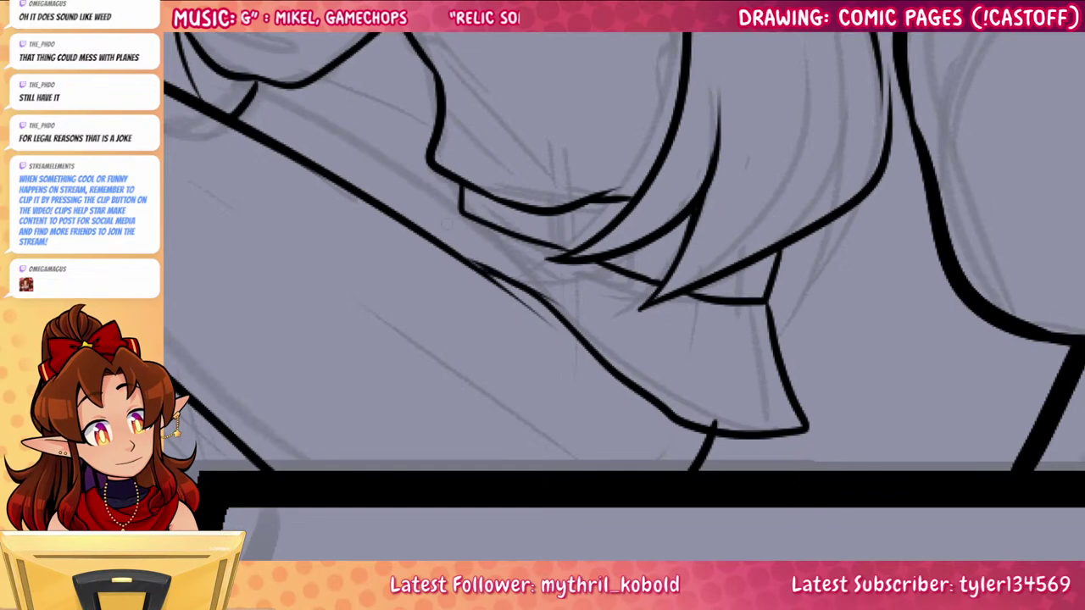
{"action": "left_click_drag", "start_coordinate": [460, 201], "coordinate": [427, 229]}
Ink two diagonal fold lines on the side of the shirt between the elbow and the waist
{"action": "left_click_drag", "start_coordinate": [757, 324], "coordinate": [961, 501]}
{"action": "left_click_drag", "start_coordinate": [895, 331], "coordinate": [871, 463]}
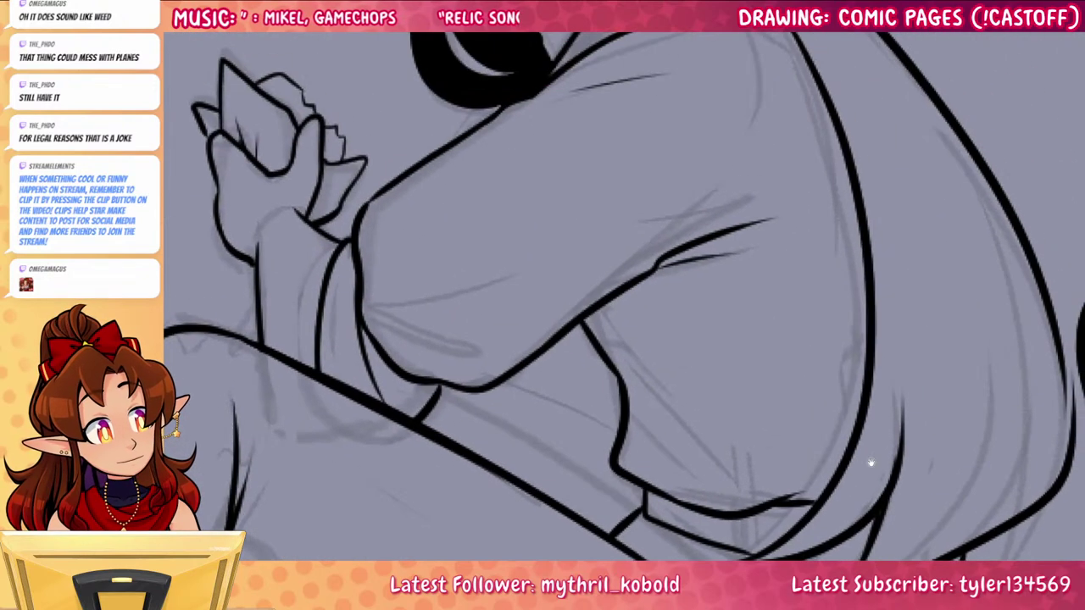
{"action": "left_click_drag", "start_coordinate": [619, 375], "coordinate": [716, 476]}
{"action": "left_click_drag", "start_coordinate": [647, 354], "coordinate": [755, 457]}
{"action": "key", "text": "ctrl+z"}
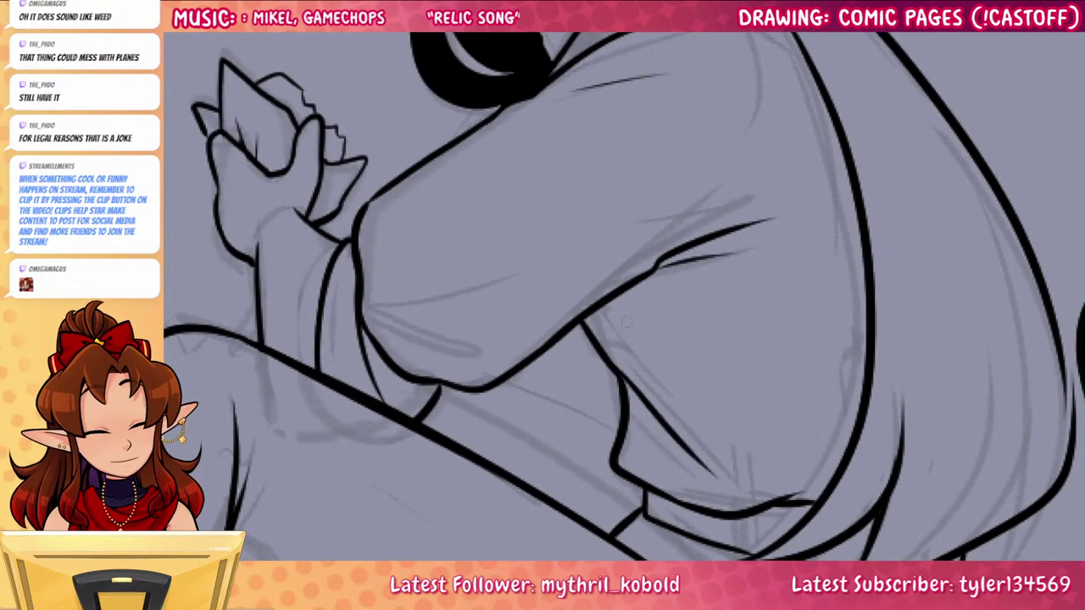
{"action": "left_click_drag", "start_coordinate": [654, 339], "coordinate": [803, 451]}
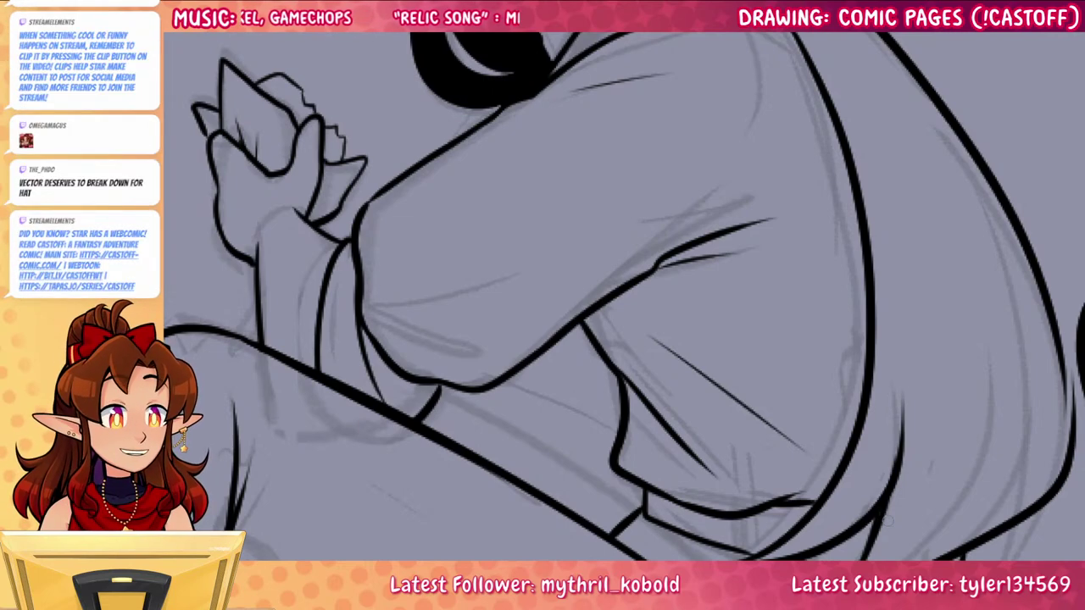
Ink thin fold lines across the puffed sleeve near the elbow
{"action": "scroll", "coordinate": [593, 327], "scroll_direction": "down", "scroll_amount": 5}
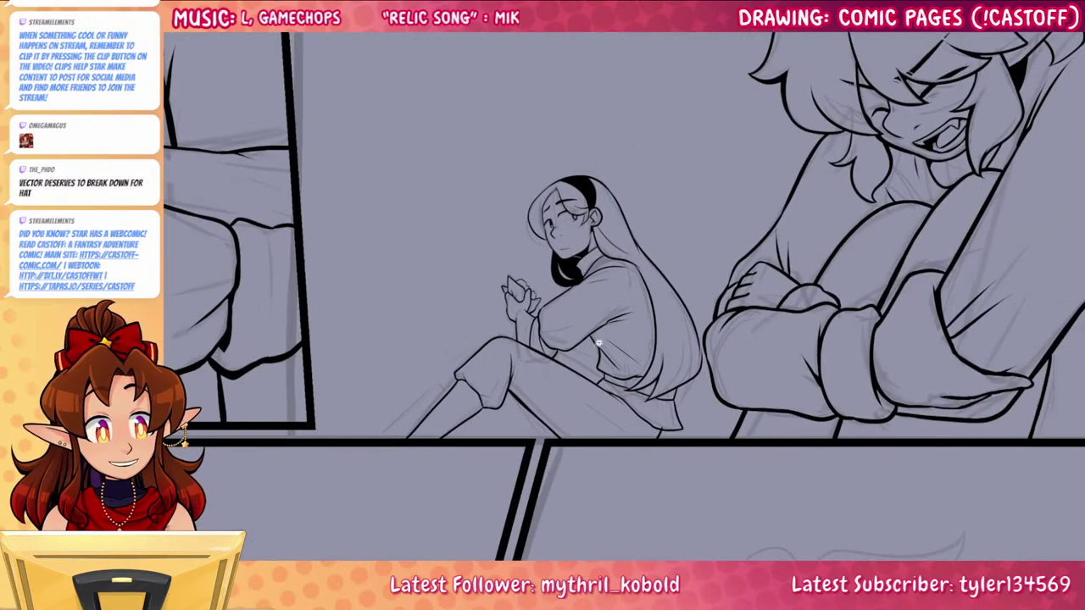
{"action": "scroll", "coordinate": [546, 328], "scroll_direction": "up", "scroll_amount": 4}
{"action": "mouse_move", "coordinate": [511, 326]}
{"action": "left_mouse_down"}
{"action": "mouse_move", "coordinate": [529, 264]}
{"action": "mouse_move", "coordinate": [632, 338]}
{"action": "left_mouse_up"}
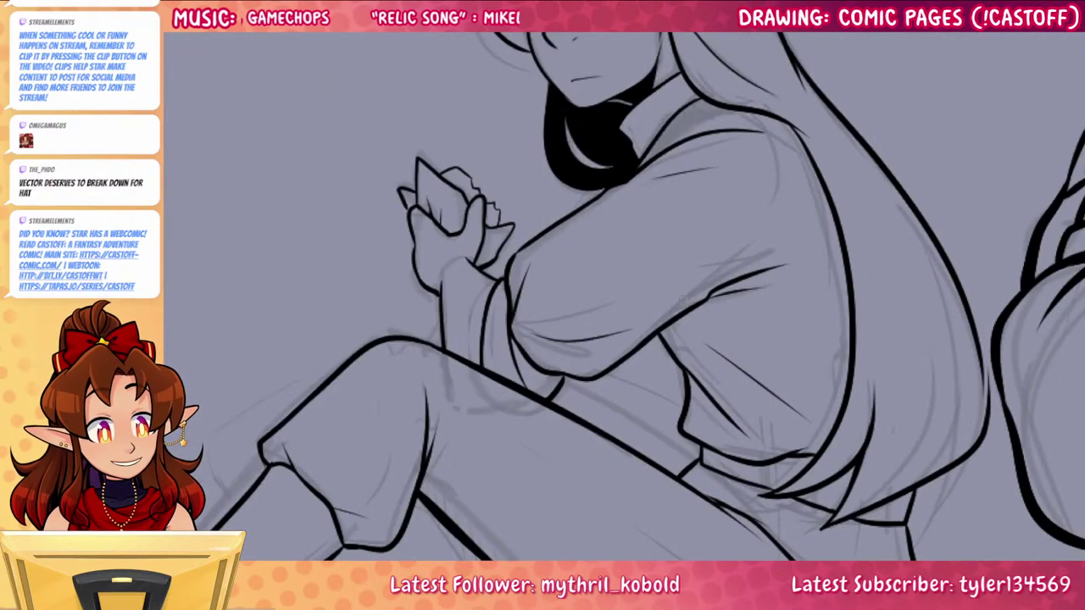
{"action": "key", "text": "ctrl+z"}
{"action": "left_click_drag", "start_coordinate": [522, 328], "coordinate": [665, 305]}
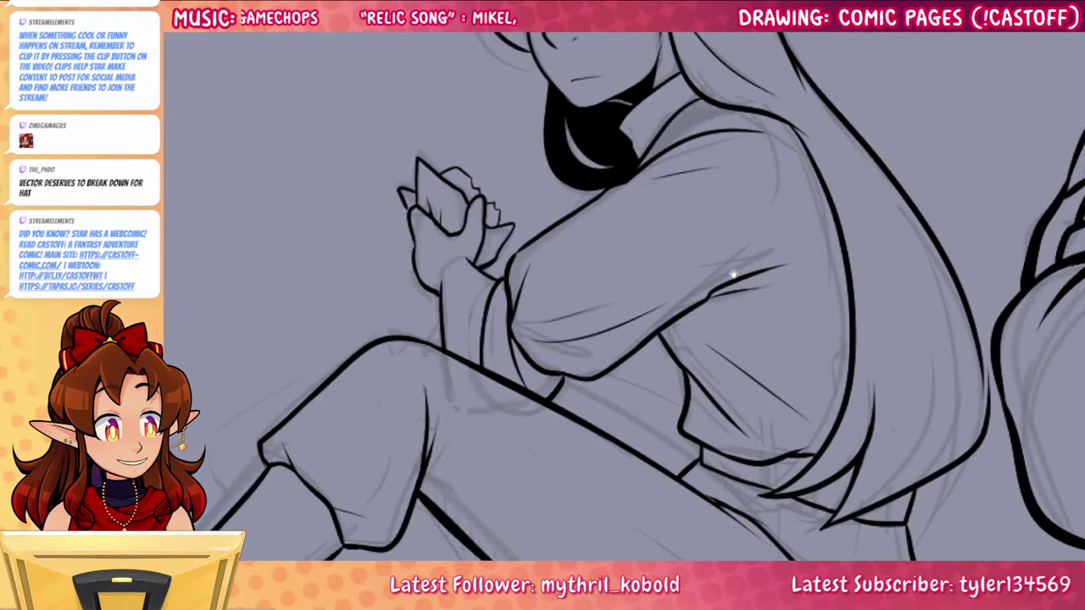
Ink the line above the near thigh running from the sleeve cuff back to the waistband
{"action": "left_click_drag", "start_coordinate": [834, 230], "coordinate": [779, 354]}
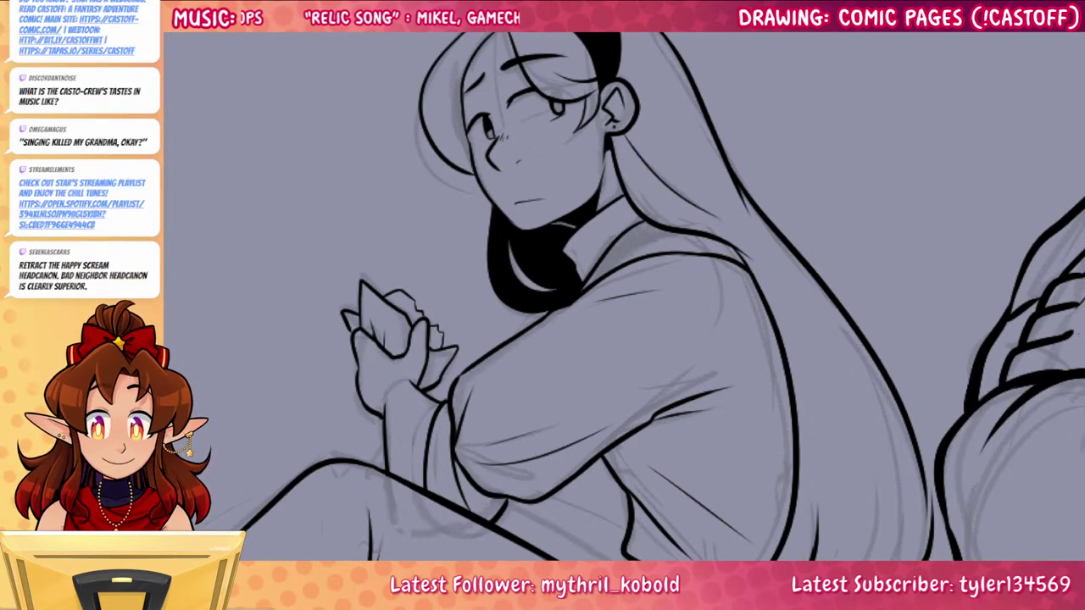
{"action": "scroll", "coordinate": [672, 312], "scroll_direction": "down", "scroll_amount": 2}
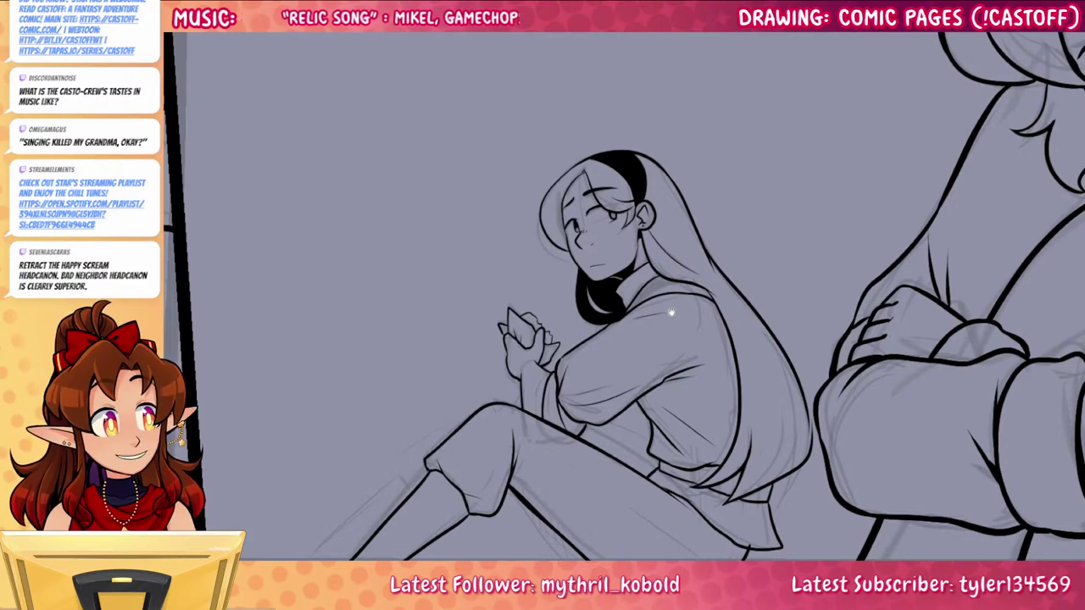
{"action": "left_click_drag", "start_coordinate": [847, 444], "coordinate": [826, 321]}
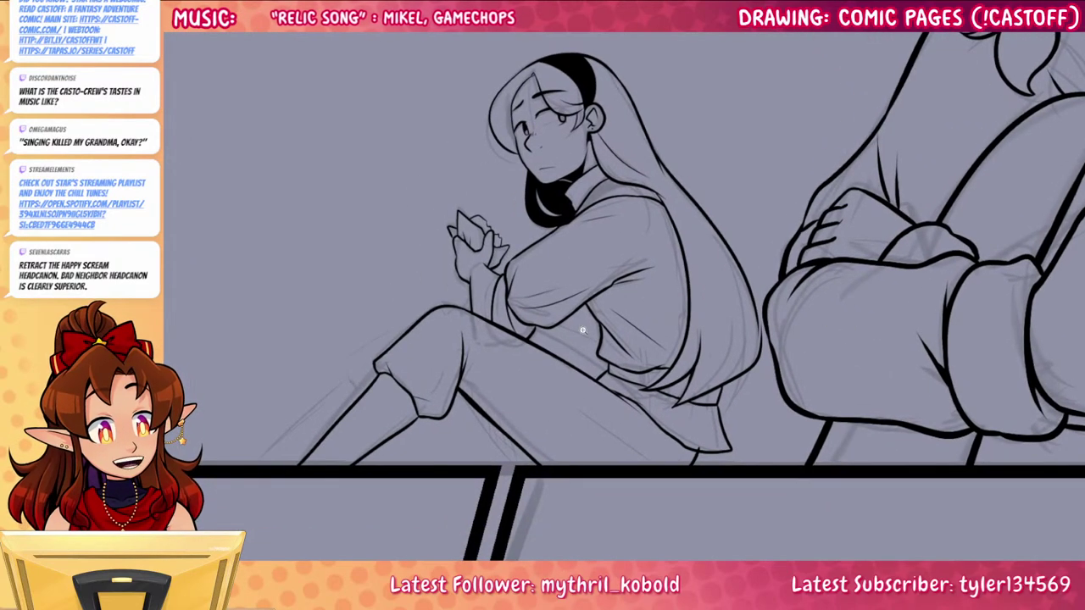
{"action": "scroll", "coordinate": [576, 339], "scroll_direction": "up", "scroll_amount": 3}
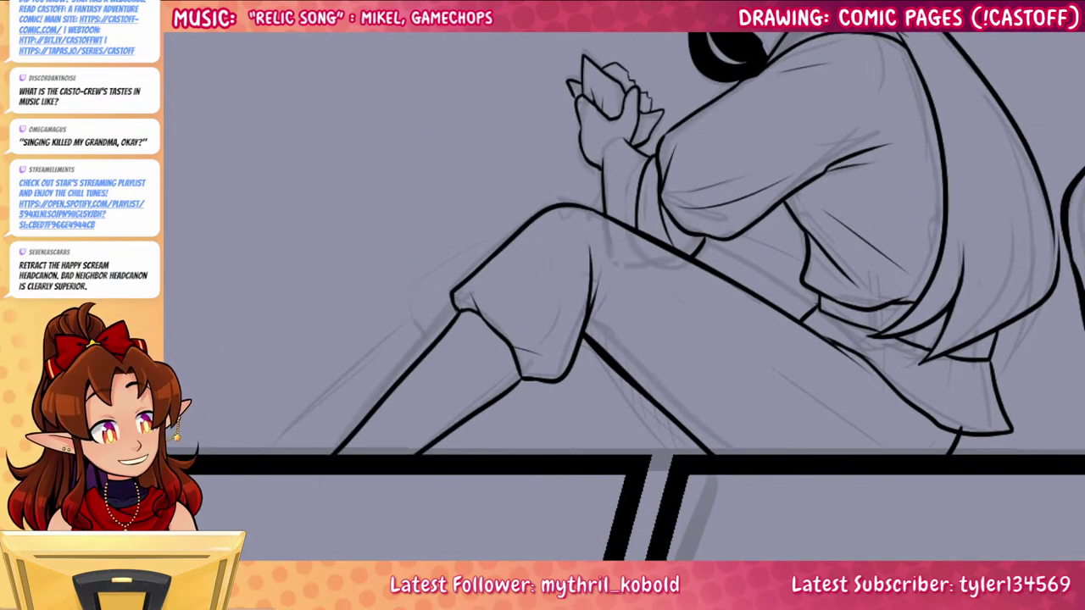
{"action": "mouse_move", "coordinate": [817, 303]}
{"action": "left_mouse_down"}
{"action": "mouse_move", "coordinate": [702, 240]}
{"action": "mouse_move", "coordinate": [696, 256]}
{"action": "left_mouse_up"}
{"action": "key", "text": "ctrl+z"}
{"action": "key", "text": "ctrl+z"}
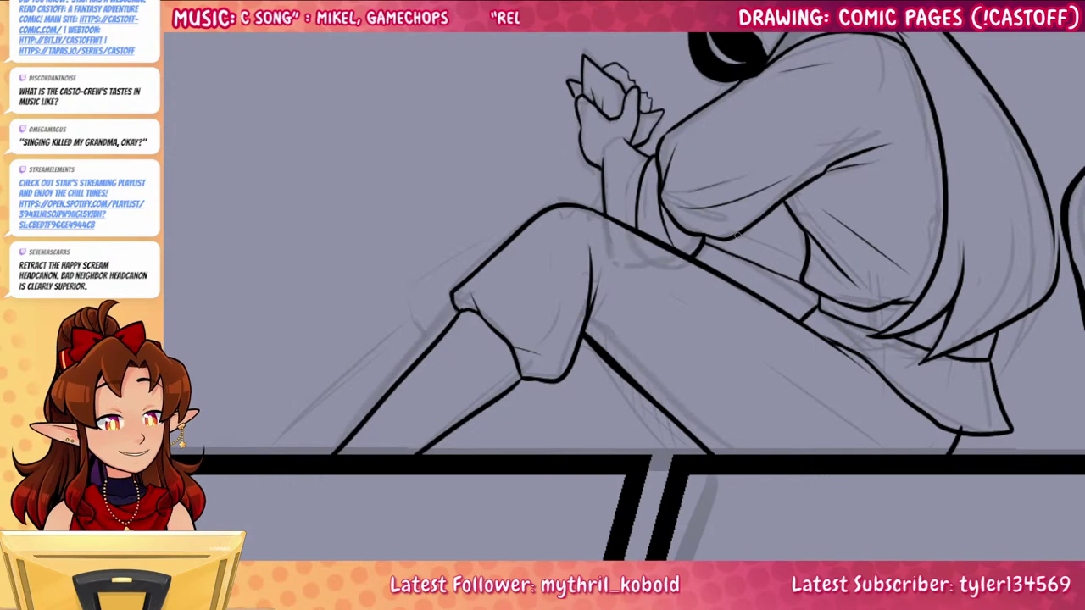
Ink the far leg behind the near one, with its knee, trouser hem, shin and thigh underside reaching the panel border
{"action": "mouse_move", "coordinate": [762, 401]}
{"action": "left_mouse_down"}
{"action": "mouse_move", "coordinate": [891, 395]}
{"action": "mouse_move", "coordinate": [933, 373]}
{"action": "left_mouse_up"}
{"action": "left_click_drag", "start_coordinate": [840, 469], "coordinate": [838, 512]}
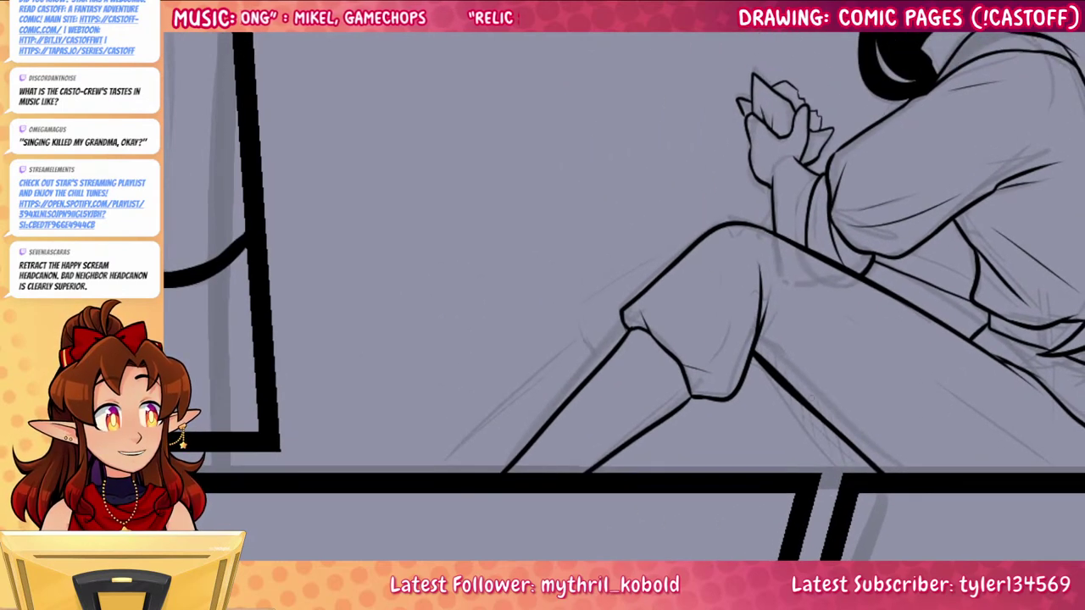
{"action": "mouse_move", "coordinate": [604, 362]}
{"action": "left_mouse_down"}
{"action": "mouse_move", "coordinate": [583, 323]}
{"action": "mouse_move", "coordinate": [617, 288]}
{"action": "mouse_move", "coordinate": [688, 251]}
{"action": "left_mouse_up"}
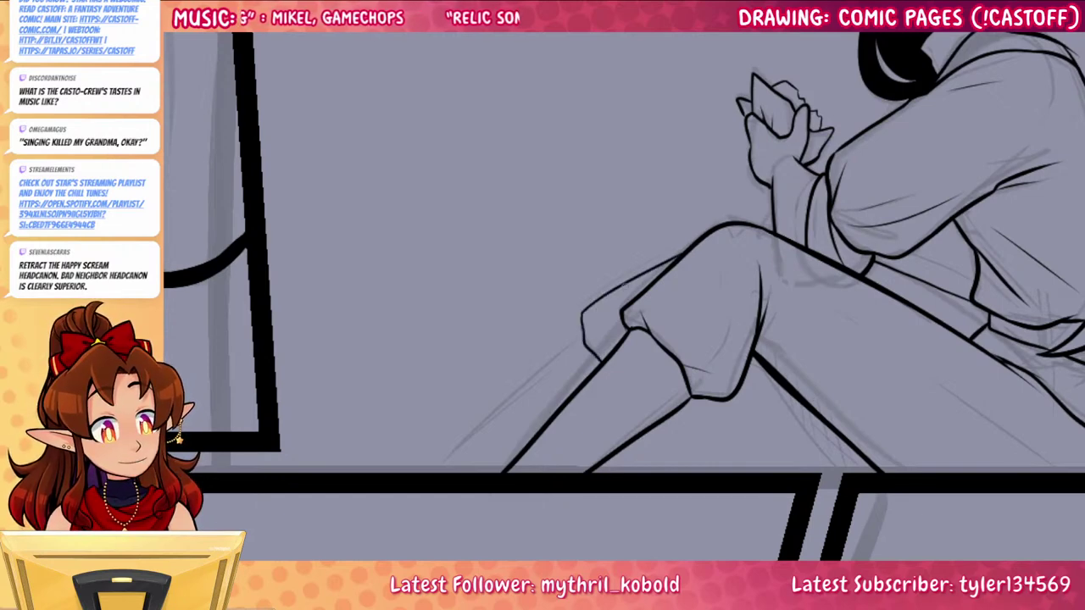
{"action": "mouse_move", "coordinate": [584, 337]}
{"action": "left_mouse_down"}
{"action": "mouse_move", "coordinate": [441, 473]}
{"action": "mouse_move", "coordinate": [503, 412]}
{"action": "mouse_move", "coordinate": [446, 473]}
{"action": "mouse_move", "coordinate": [501, 434]}
{"action": "mouse_move", "coordinate": [462, 473]}
{"action": "left_mouse_up"}
{"action": "key", "text": "ctrl+z"}
{"action": "key", "text": "ctrl+z"}
{"action": "left_click_drag", "start_coordinate": [917, 443], "coordinate": [732, 381]}
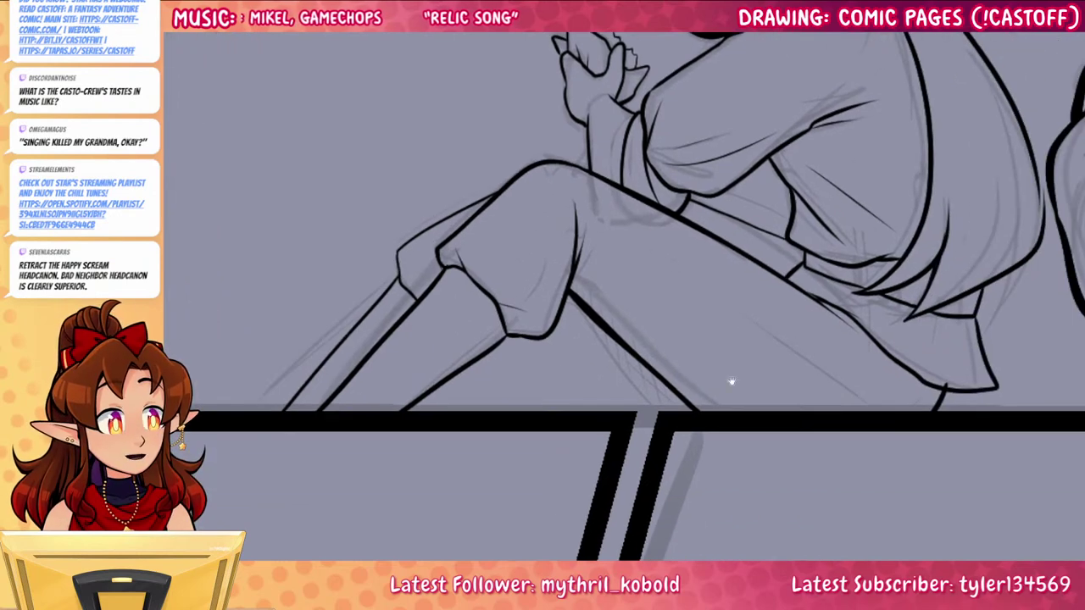
{"action": "mouse_move", "coordinate": [562, 315]}
{"action": "left_mouse_down"}
{"action": "mouse_move", "coordinate": [614, 413]}
{"action": "mouse_move", "coordinate": [649, 442]}
{"action": "left_mouse_up"}
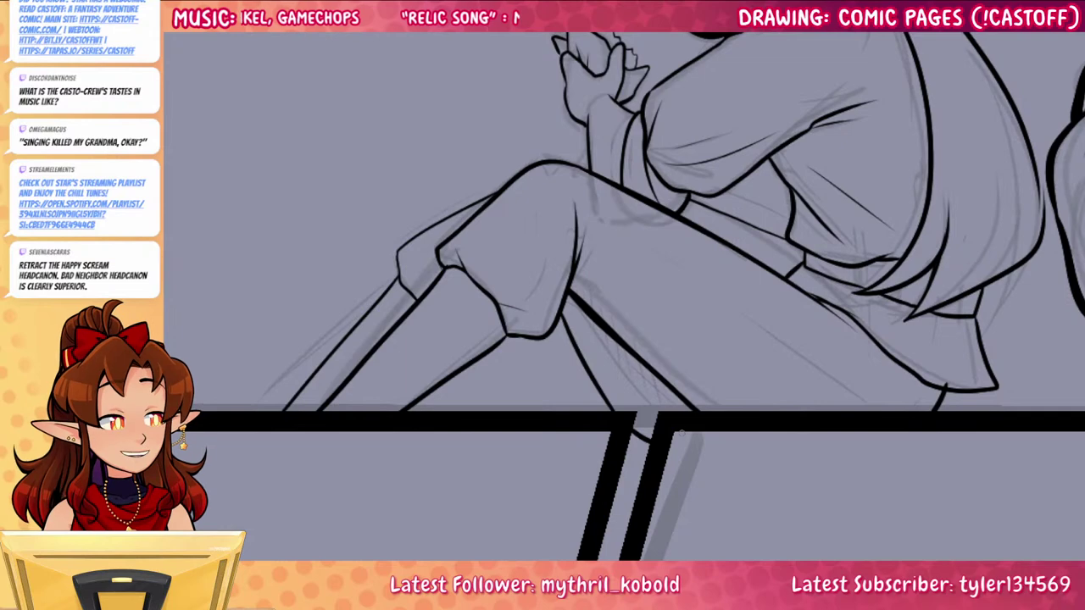
Ink trouser fold lines at the inner knee, behind the knee, along the near thigh and at the hip
{"action": "left_click_drag", "start_coordinate": [924, 419], "coordinate": [893, 489]}
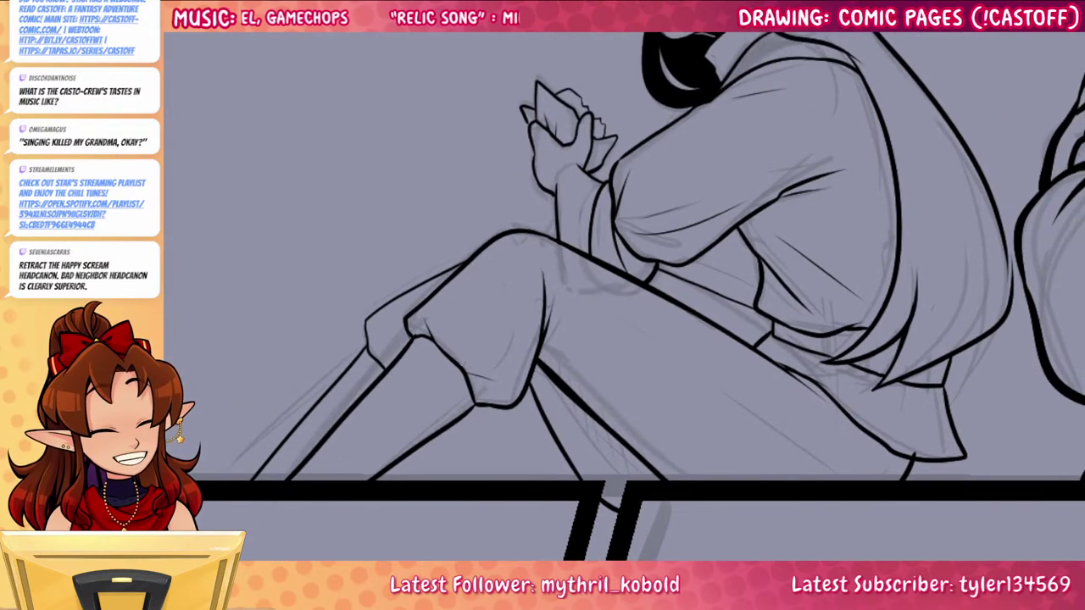
{"action": "mouse_move", "coordinate": [469, 361]}
{"action": "left_mouse_down"}
{"action": "mouse_move", "coordinate": [560, 289]}
{"action": "mouse_move", "coordinate": [753, 436]}
{"action": "mouse_move", "coordinate": [738, 419]}
{"action": "mouse_move", "coordinate": [793, 449]}
{"action": "mouse_move", "coordinate": [834, 430]}
{"action": "left_mouse_up"}
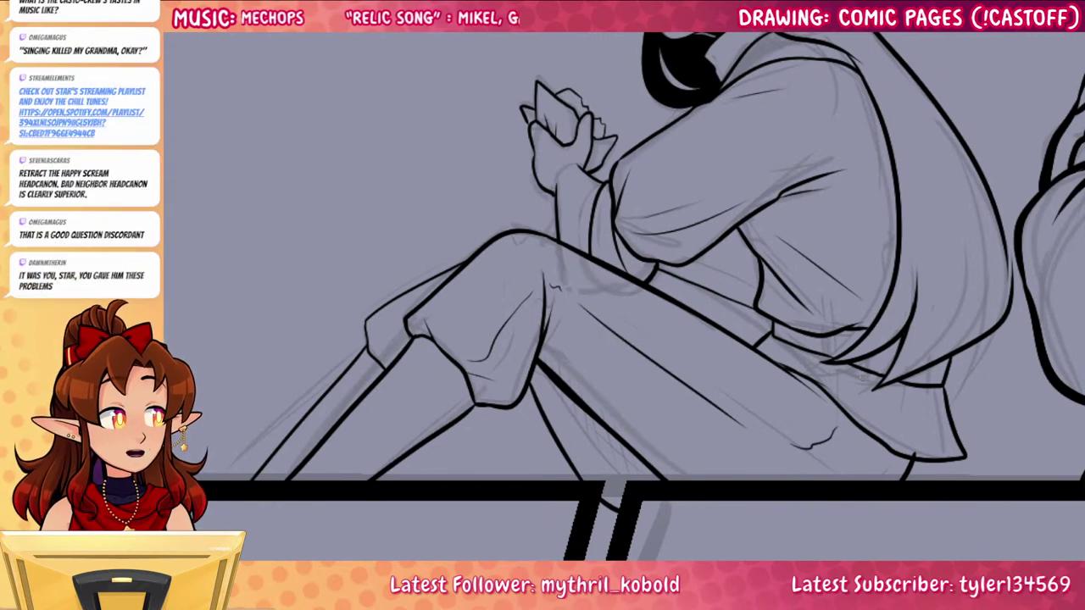
{"action": "left_click_drag", "start_coordinate": [650, 483], "coordinate": [739, 471]}
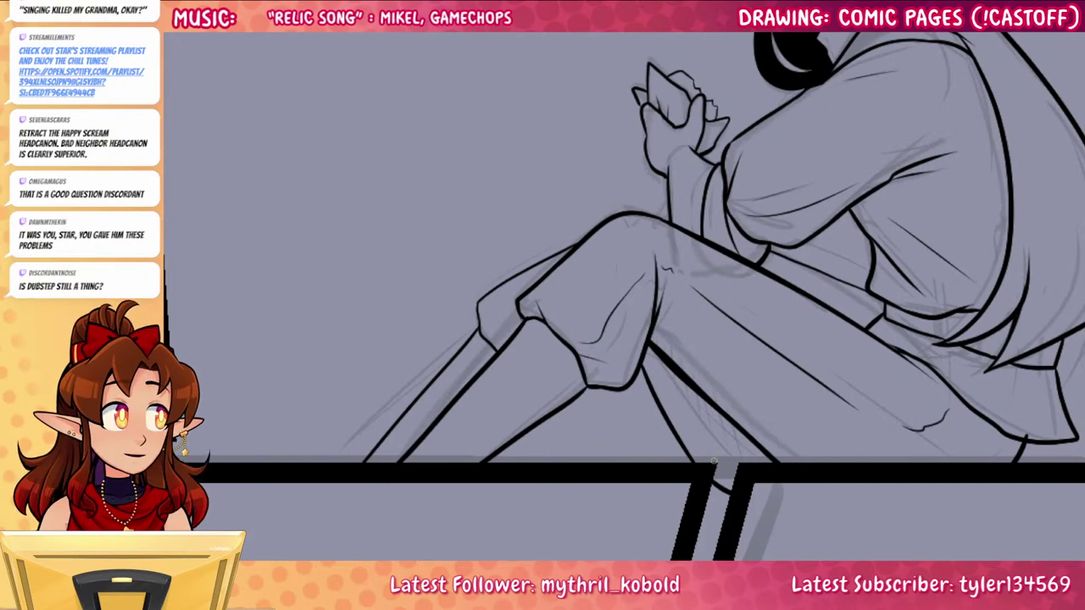
{"action": "scroll", "coordinate": [746, 354], "scroll_direction": "down", "scroll_amount": 3}
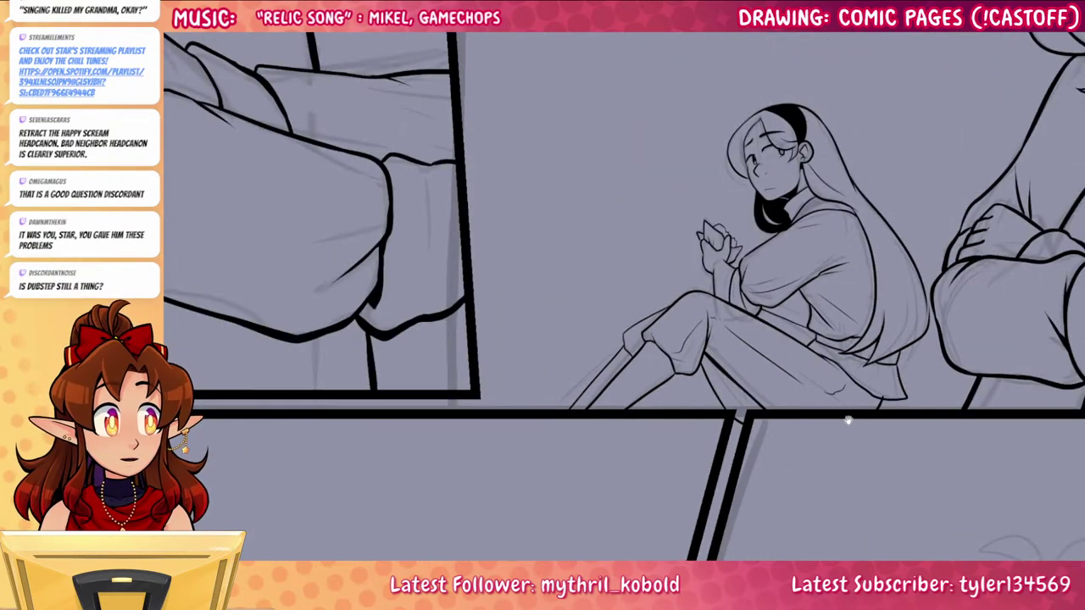
{"action": "left_click_drag", "start_coordinate": [879, 425], "coordinate": [723, 472]}
{"action": "scroll", "coordinate": [694, 407], "scroll_direction": "up", "scroll_amount": 5}
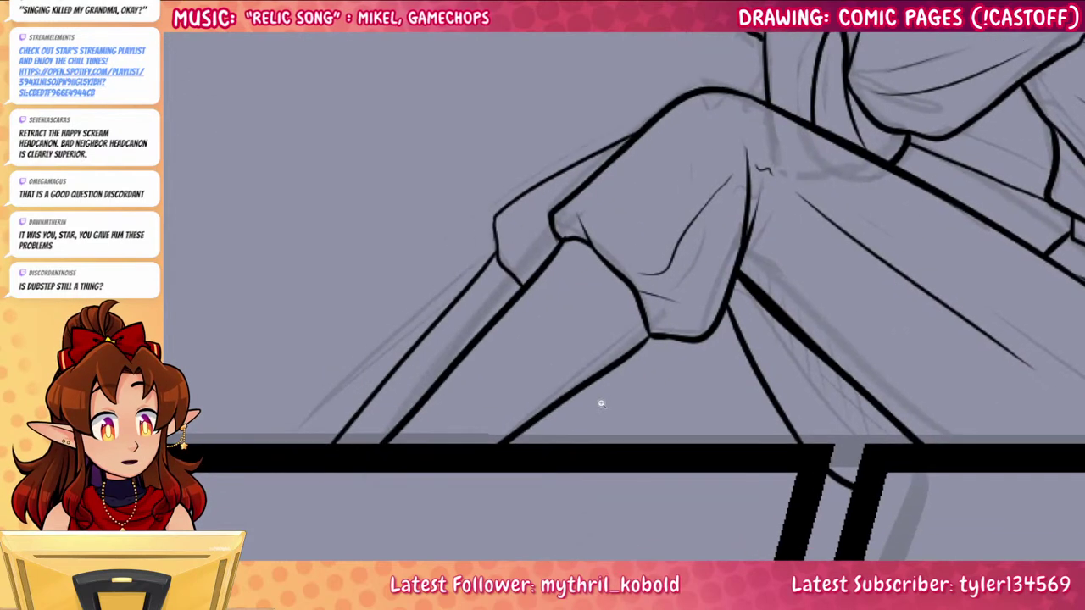